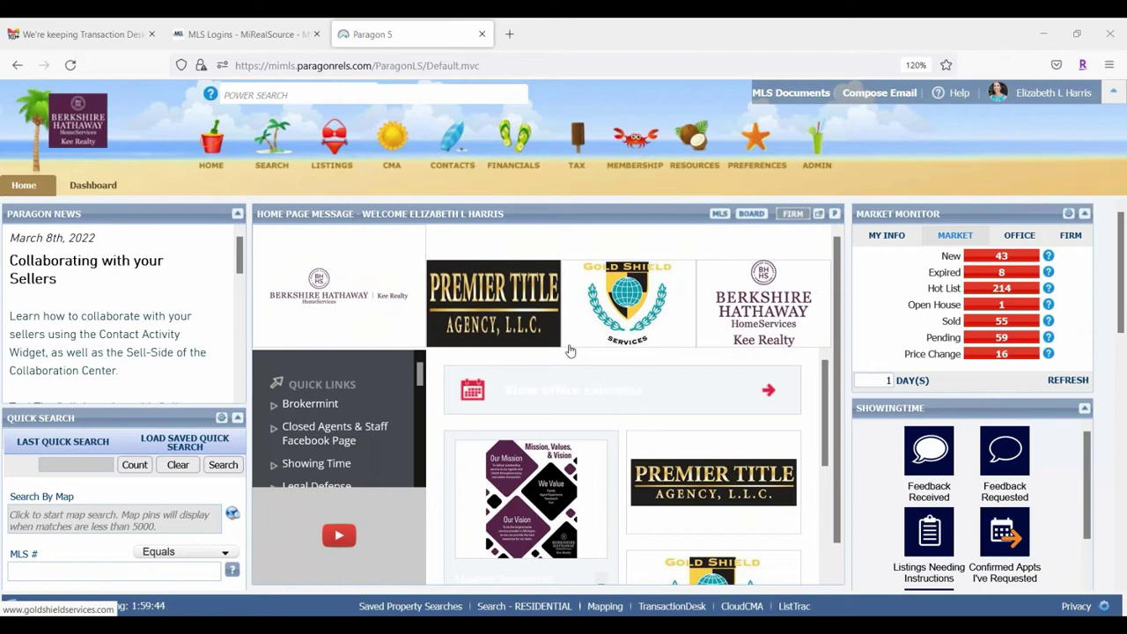
{"action": "left_click", "coordinate": [264, 95]}
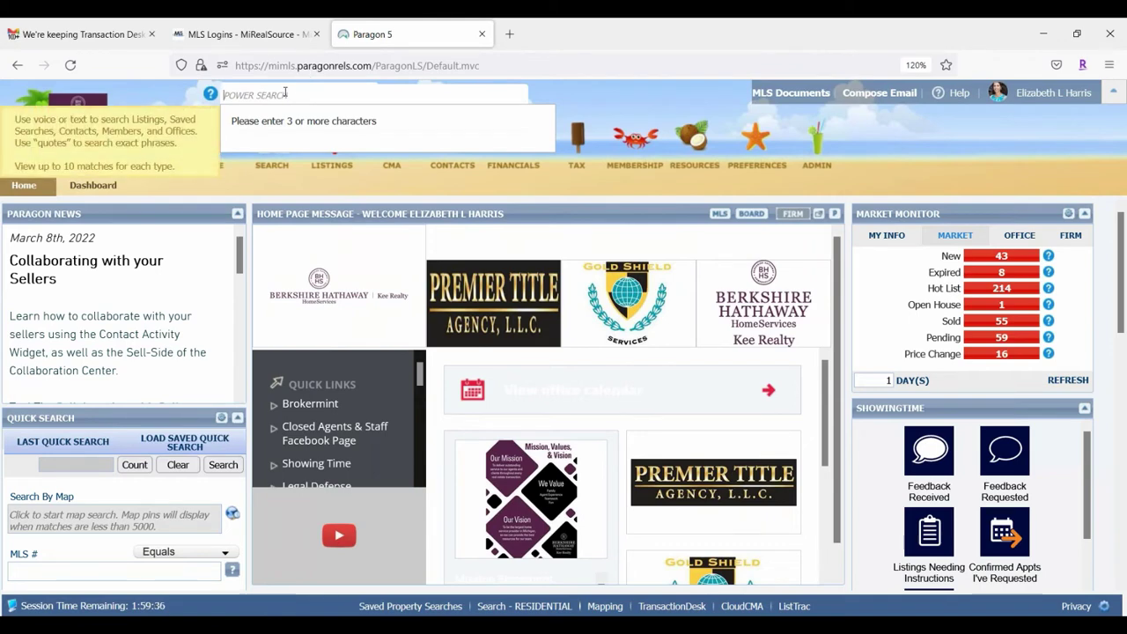
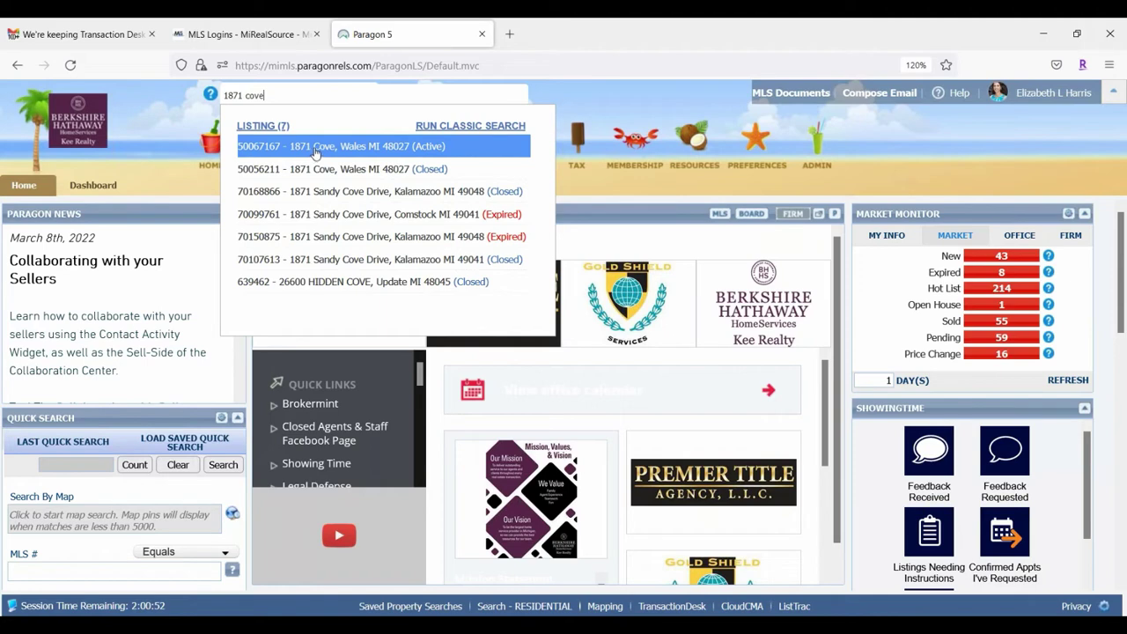
{"action": "left_click", "coordinate": [316, 149]}
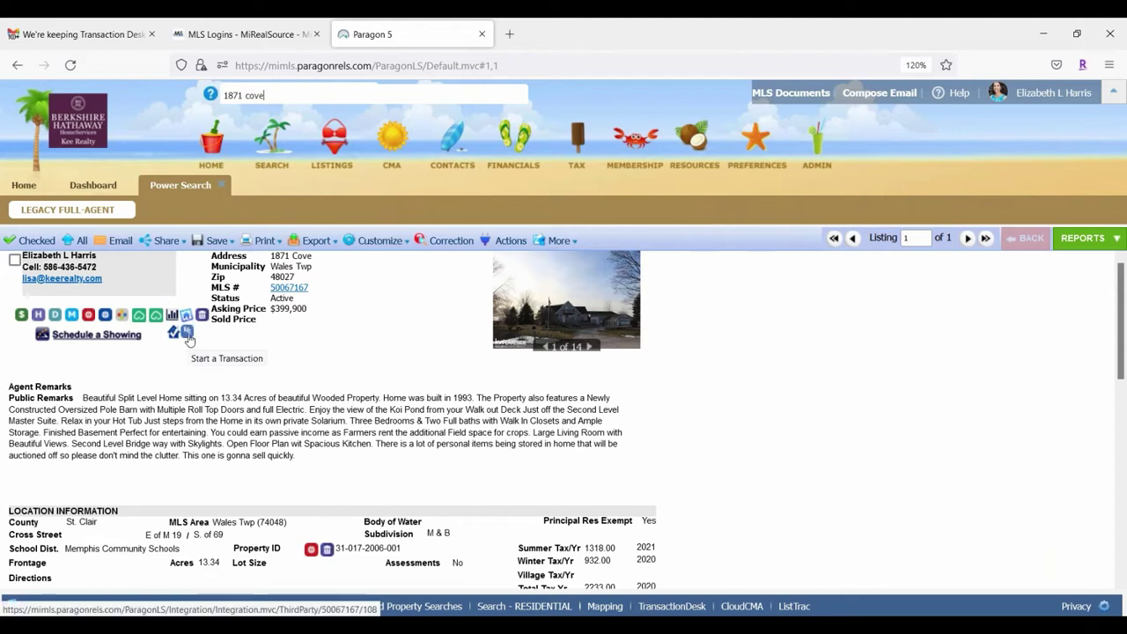
{"action": "left_click", "coordinate": [188, 335]}
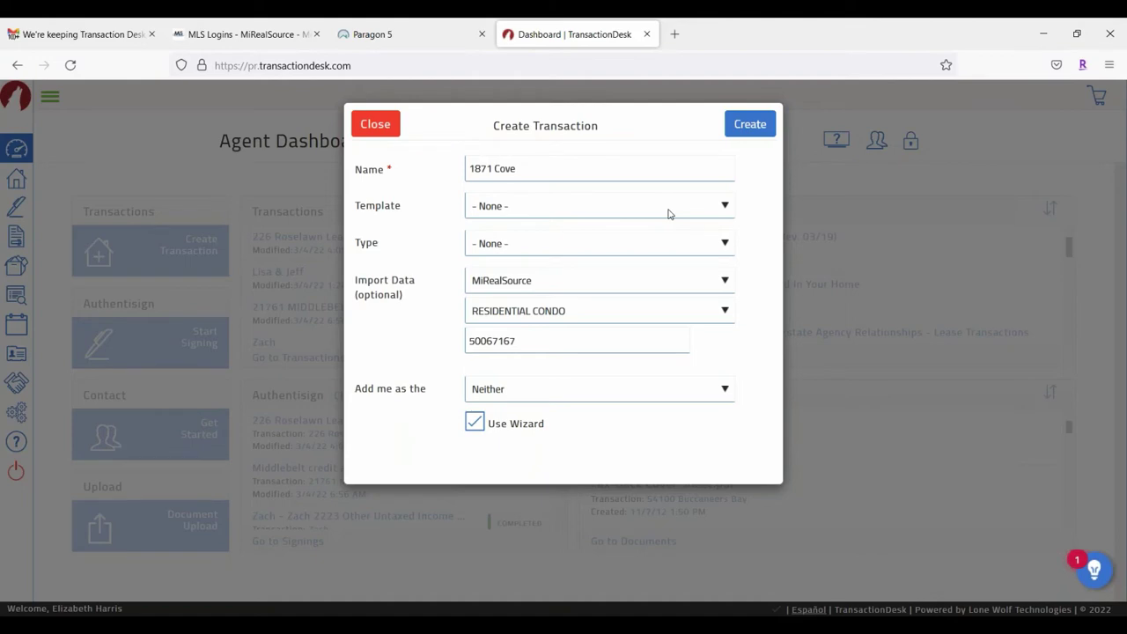
{"action": "left_click", "coordinate": [725, 207]}
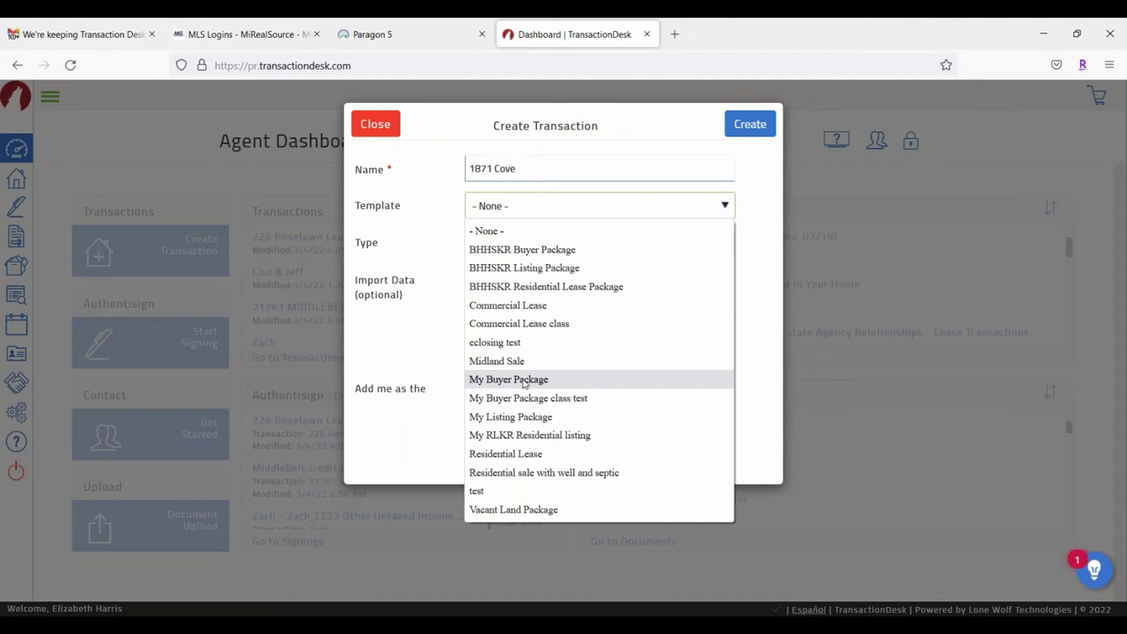
{"action": "left_click", "coordinate": [523, 380]}
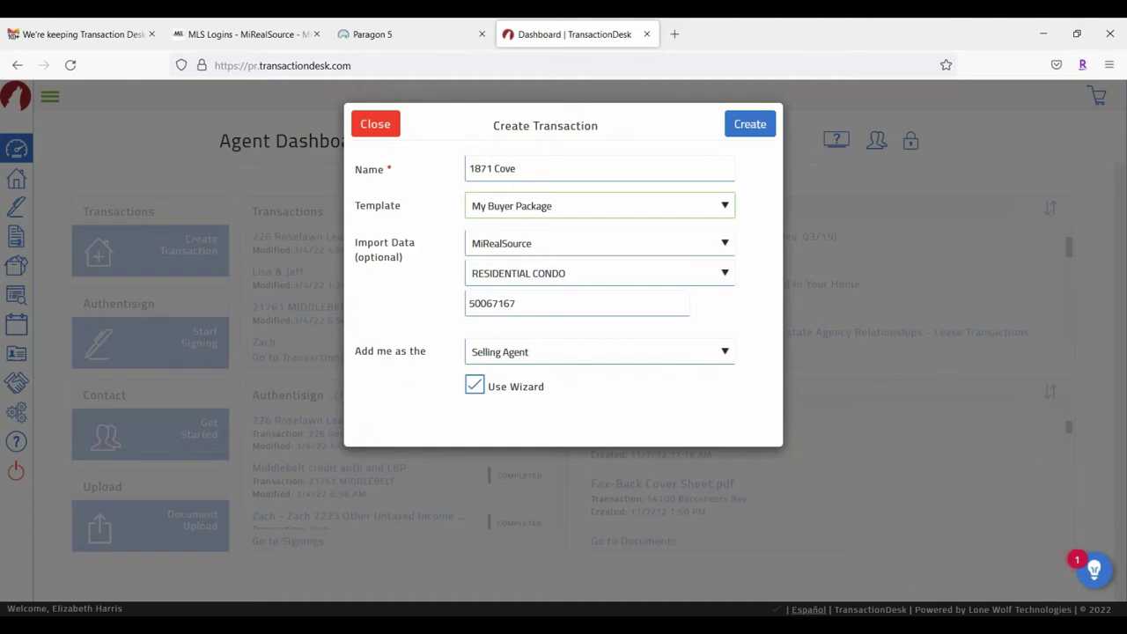
{"action": "left_click", "coordinate": [727, 357]}
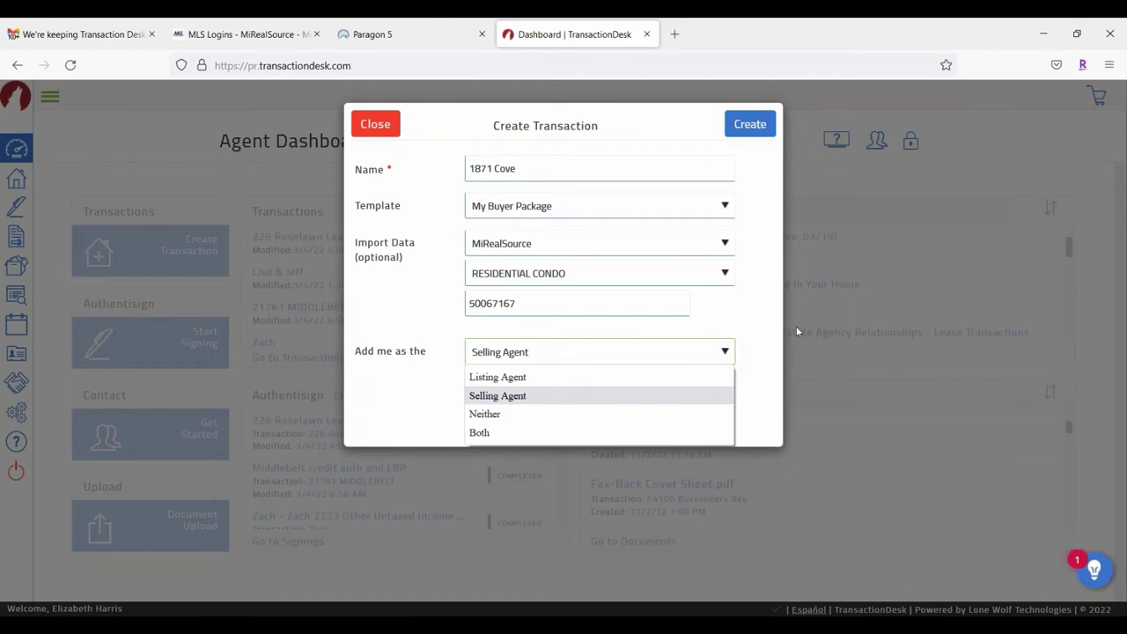
{"action": "left_click", "coordinate": [755, 274]}
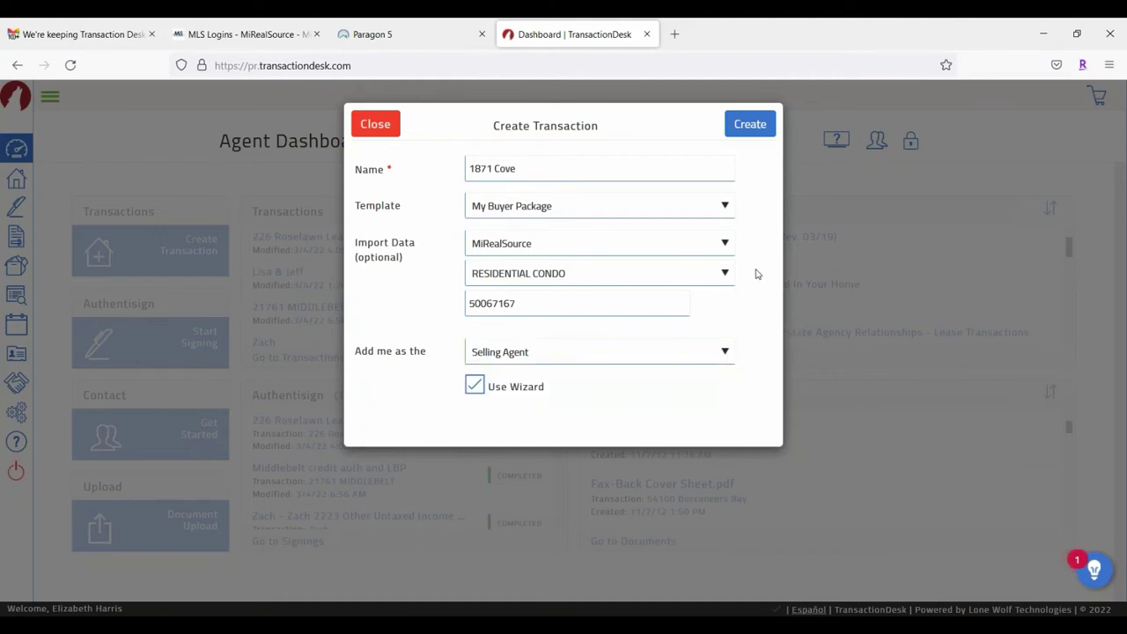
{"action": "left_click", "coordinate": [745, 126]}
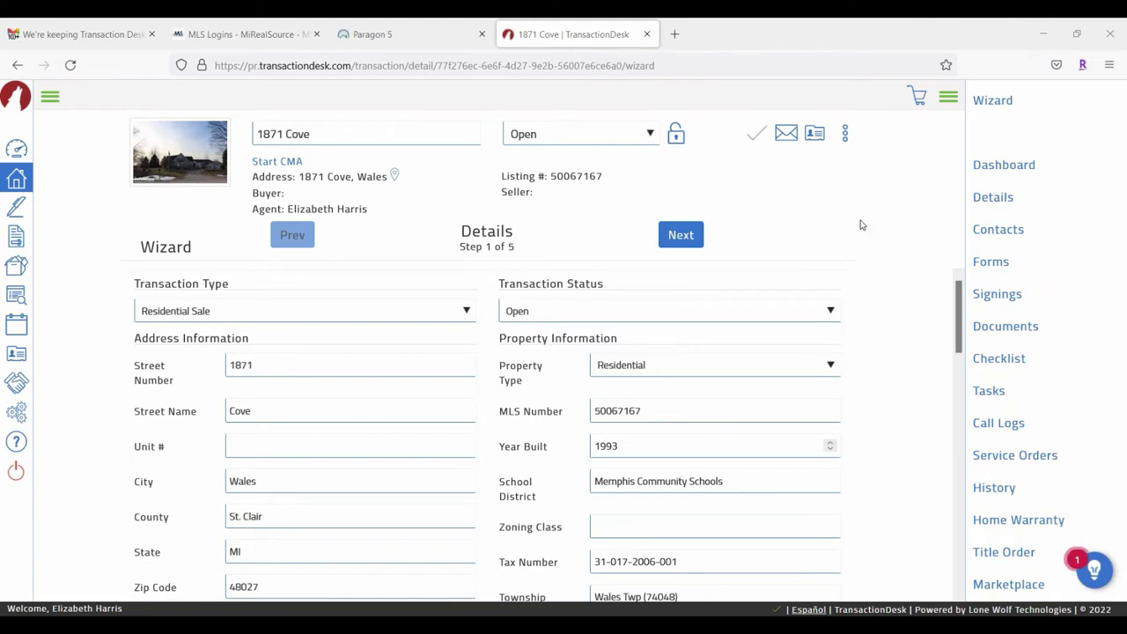
Step: Enter Purchase Price 410000 and Deposit 10000 under Purchase Information
{"action": "scroll", "coordinate": [713, 339], "scroll_direction": "down", "scroll_amount": 3}
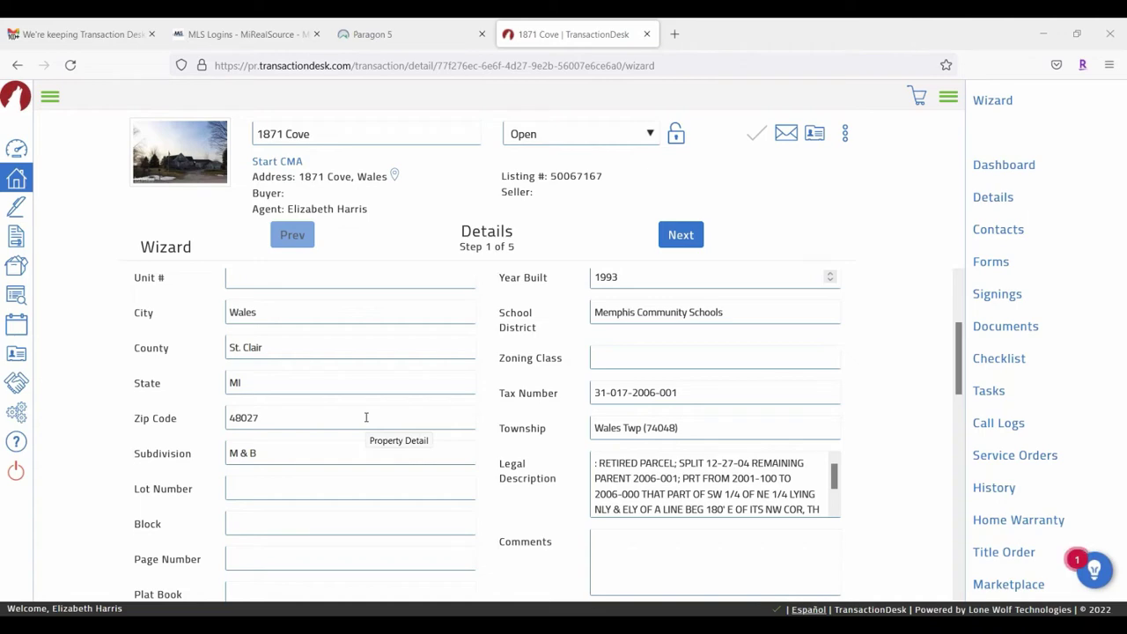
{"action": "scroll", "coordinate": [440, 423], "scroll_direction": "up", "scroll_amount": 3}
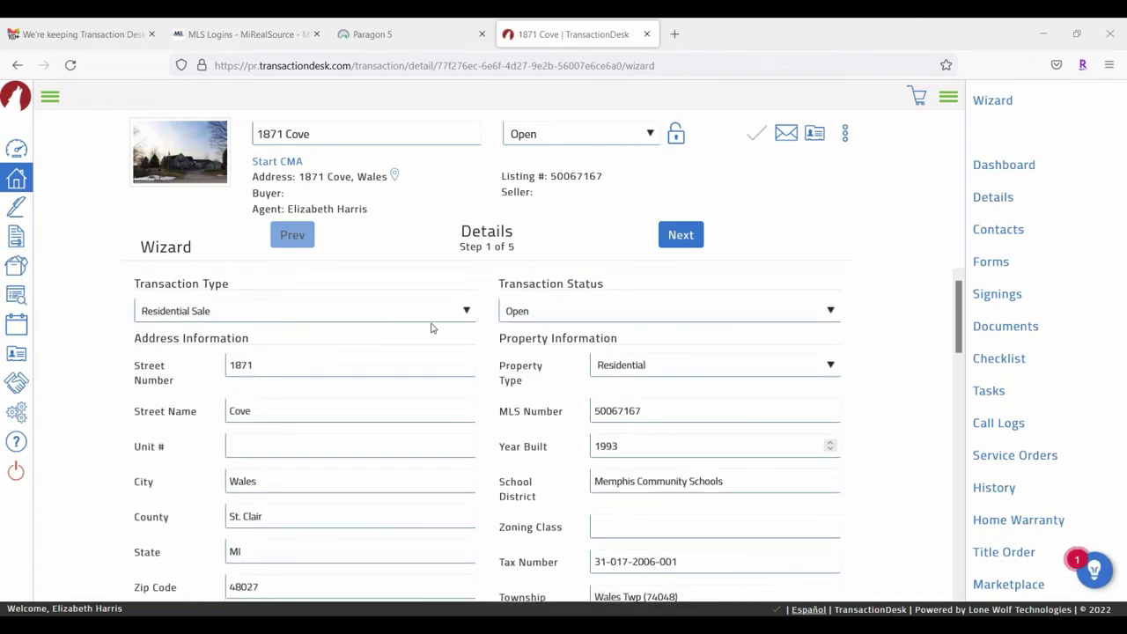
{"action": "scroll", "coordinate": [432, 327], "scroll_direction": "down", "scroll_amount": 5}
{"action": "scroll", "coordinate": [730, 398], "scroll_direction": "down", "scroll_amount": 1}
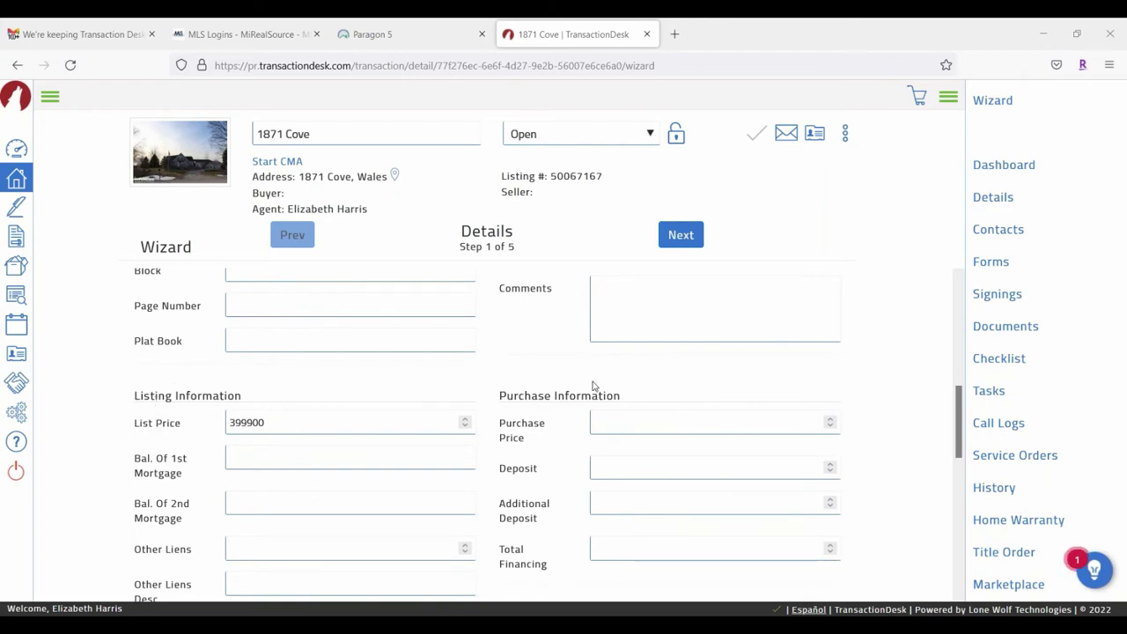
{"action": "left_click", "coordinate": [620, 421]}
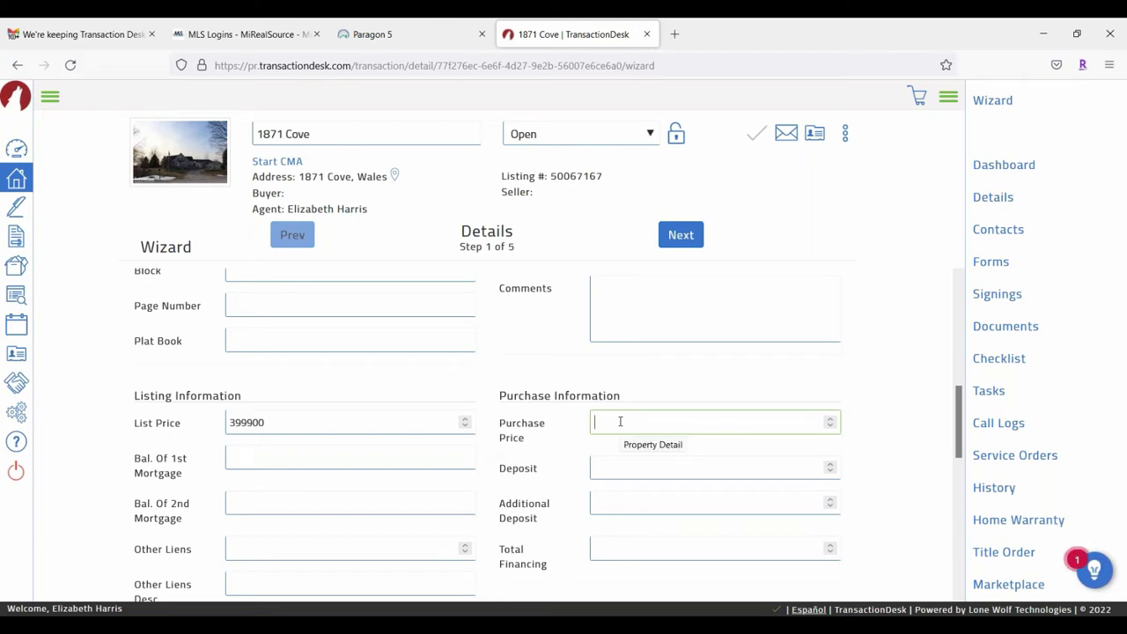
{"action": "type", "text": "410000"}
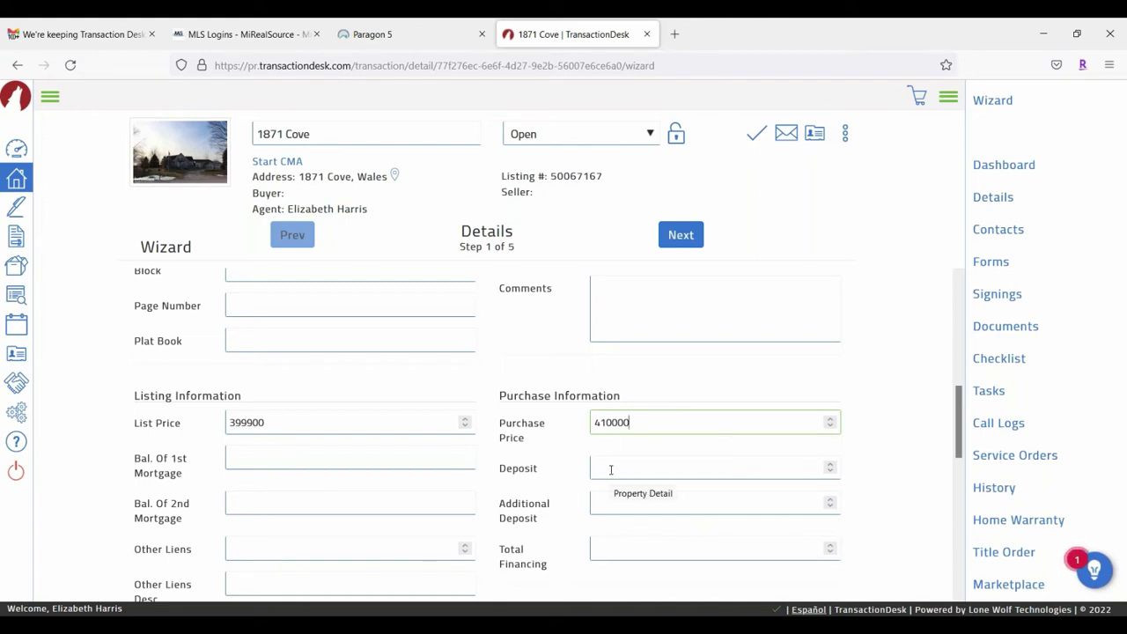
{"action": "left_click", "coordinate": [610, 469]}
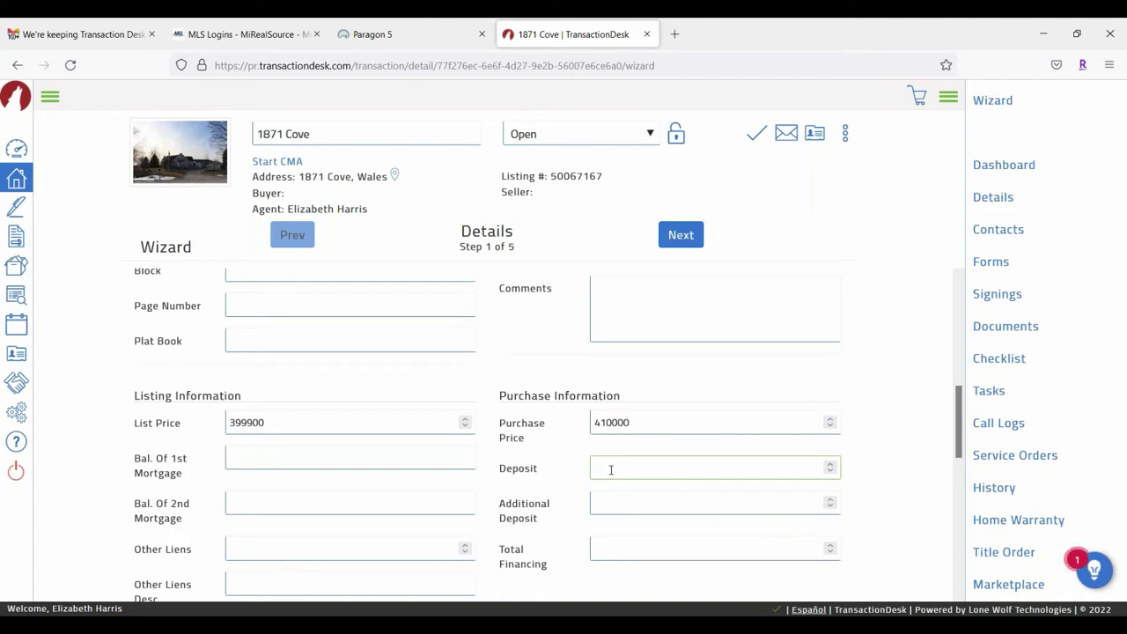
{"action": "type", "text": "10000"}
Step: Enter 'All Appliances' as included and 'Hot Tub' as excluded, then continue to Transaction Dates
{"action": "scroll", "coordinate": [617, 302], "scroll_direction": "down", "scroll_amount": 2}
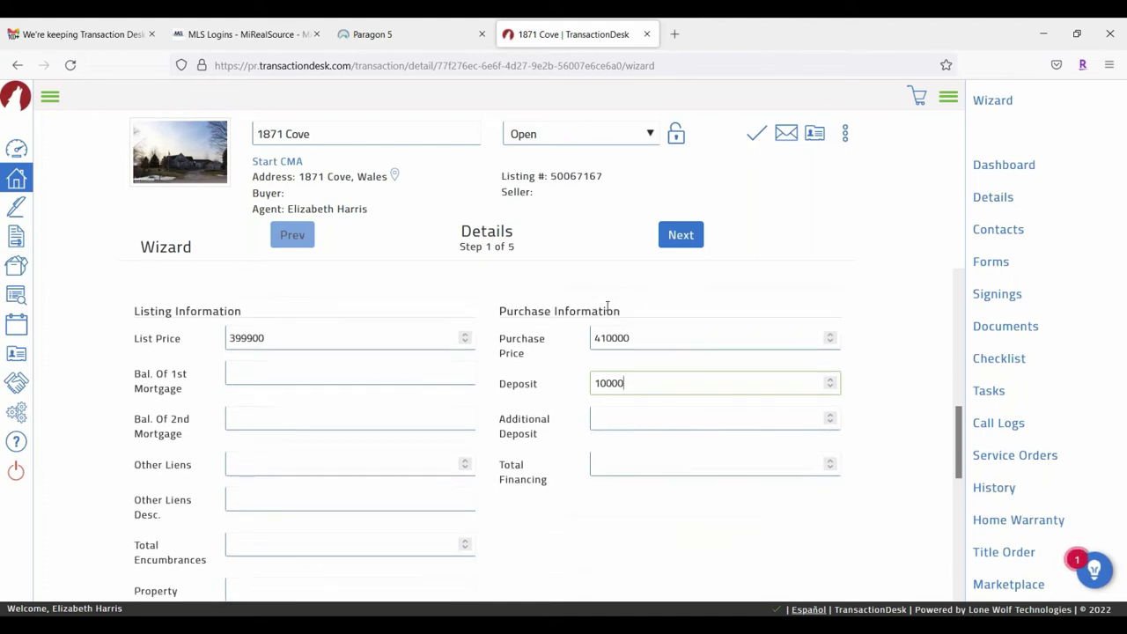
{"action": "scroll", "coordinate": [555, 413], "scroll_direction": "down", "scroll_amount": 2}
{"action": "scroll", "coordinate": [555, 413], "scroll_direction": "down", "scroll_amount": 2}
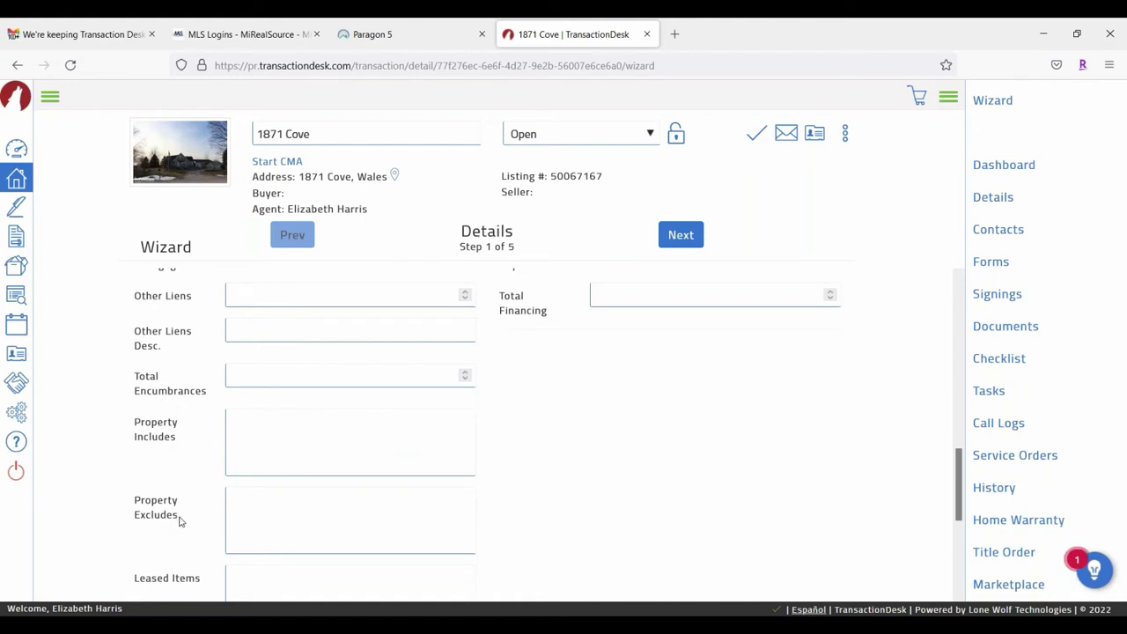
{"action": "left_click", "coordinate": [259, 425]}
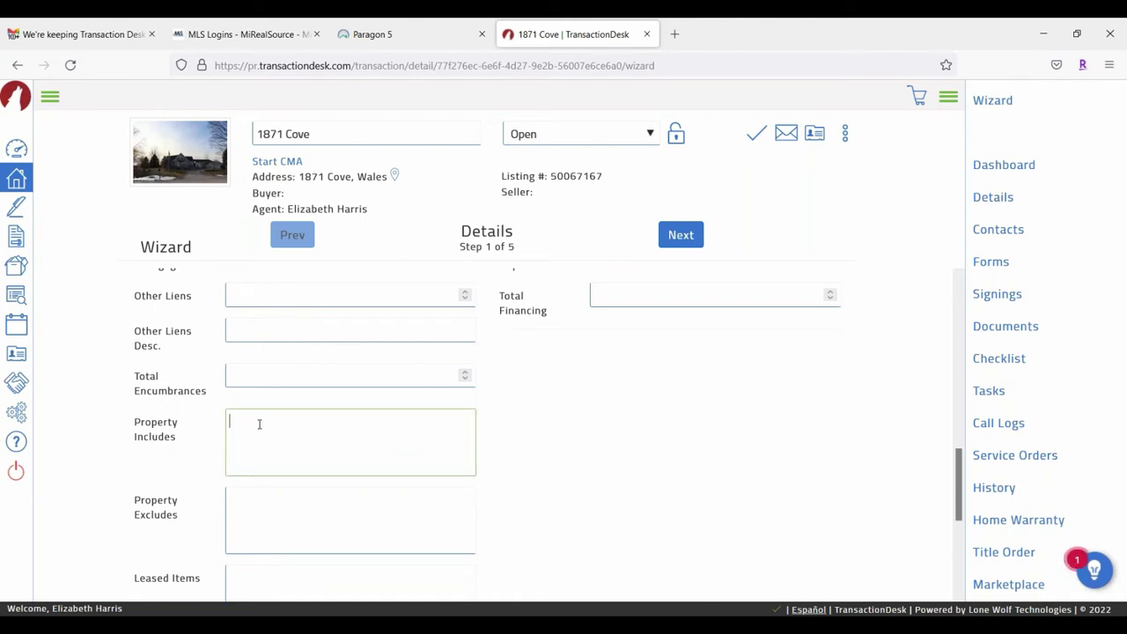
{"action": "type", "text": "All Appliances"}
{"action": "left_click", "coordinate": [259, 512]}
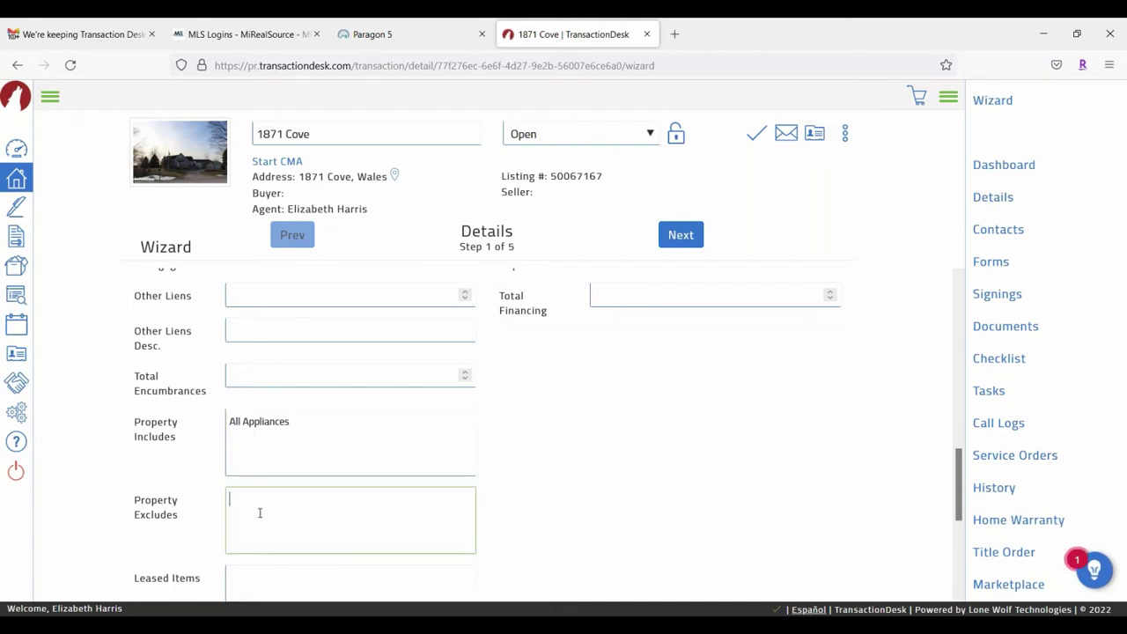
{"action": "type", "text": "Hot Tub"}
{"action": "scroll", "coordinate": [387, 520], "scroll_direction": "down", "scroll_amount": 3}
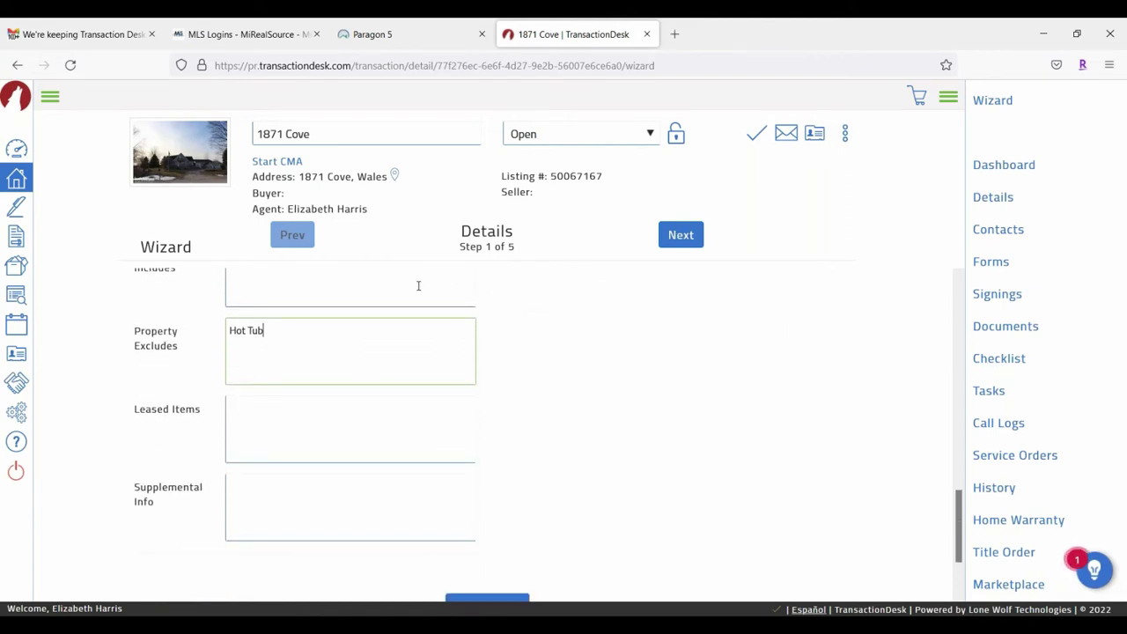
{"action": "scroll", "coordinate": [715, 465], "scroll_direction": "down", "scroll_amount": 2}
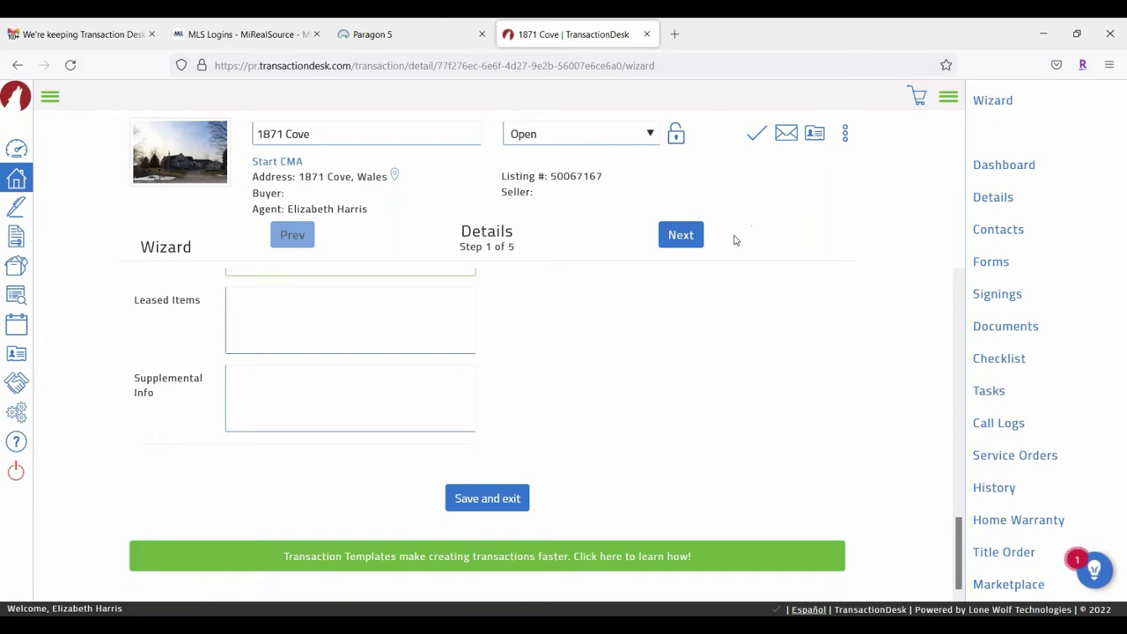
{"action": "left_click", "coordinate": [680, 235]}
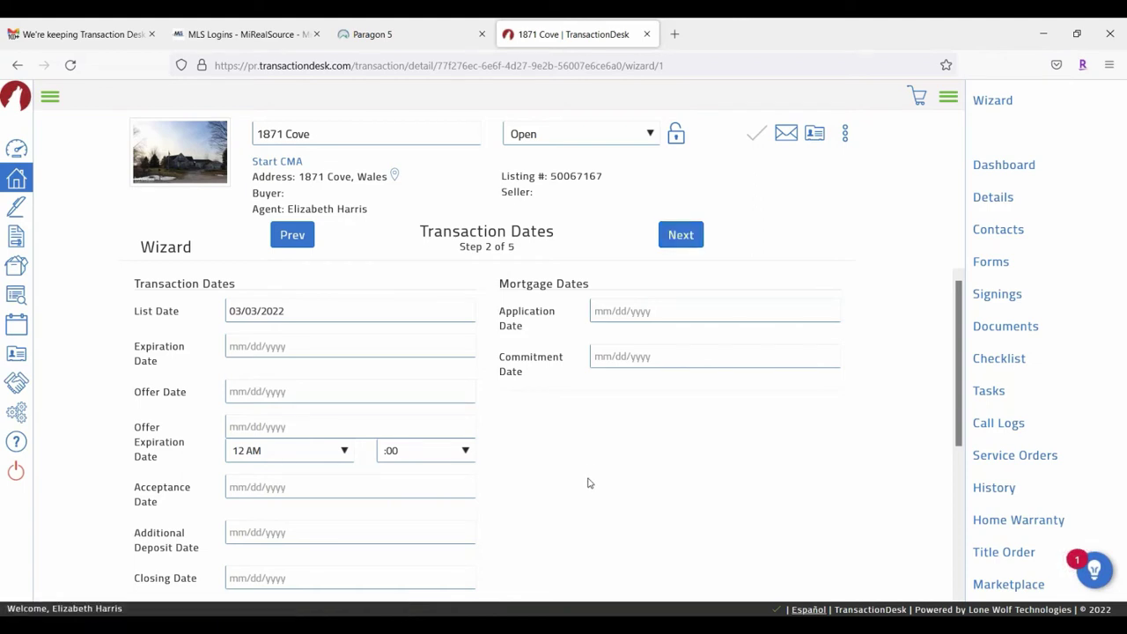
Step: Set the closing date to April 1, 2022
{"action": "scroll", "coordinate": [702, 340], "scroll_direction": "down", "scroll_amount": 2}
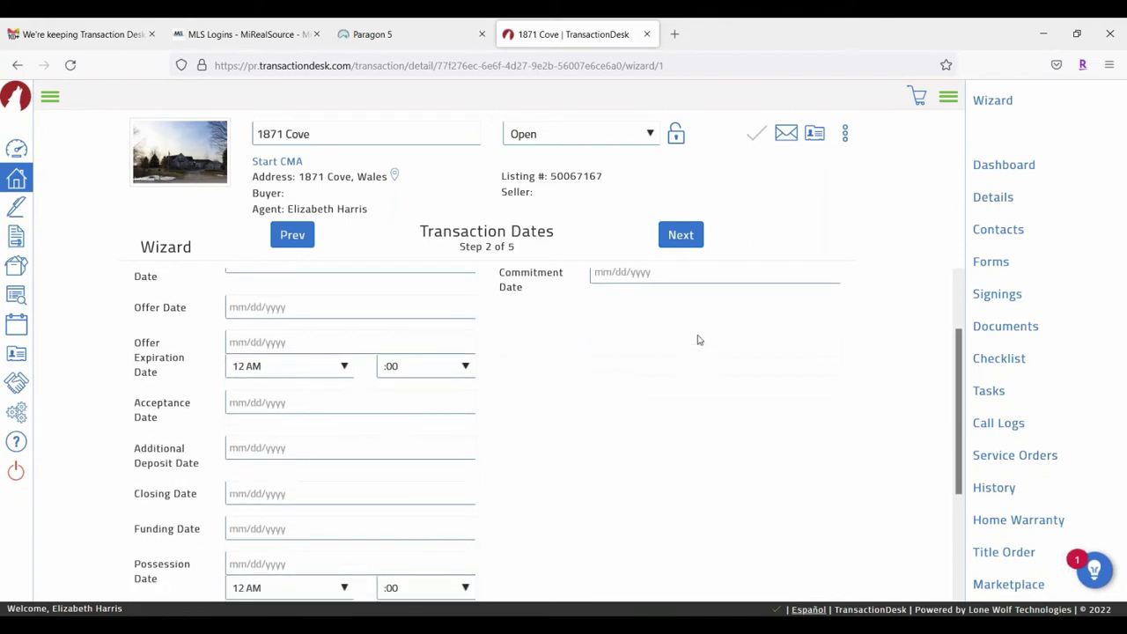
{"action": "scroll", "coordinate": [209, 305], "scroll_direction": "down", "scroll_amount": 4}
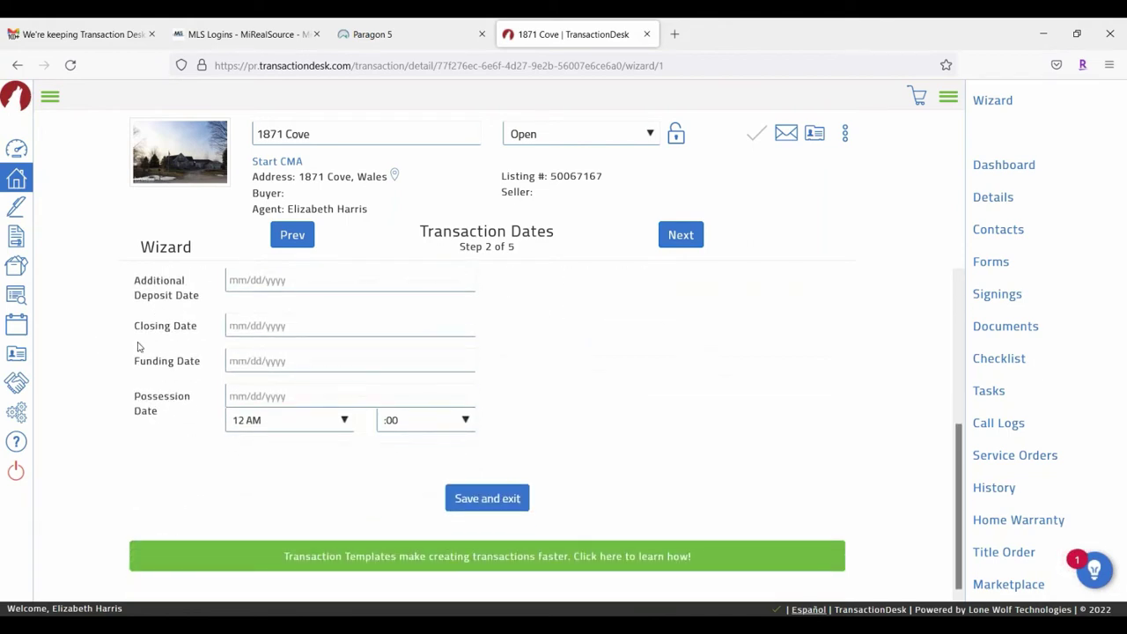
{"action": "left_click", "coordinate": [279, 327]}
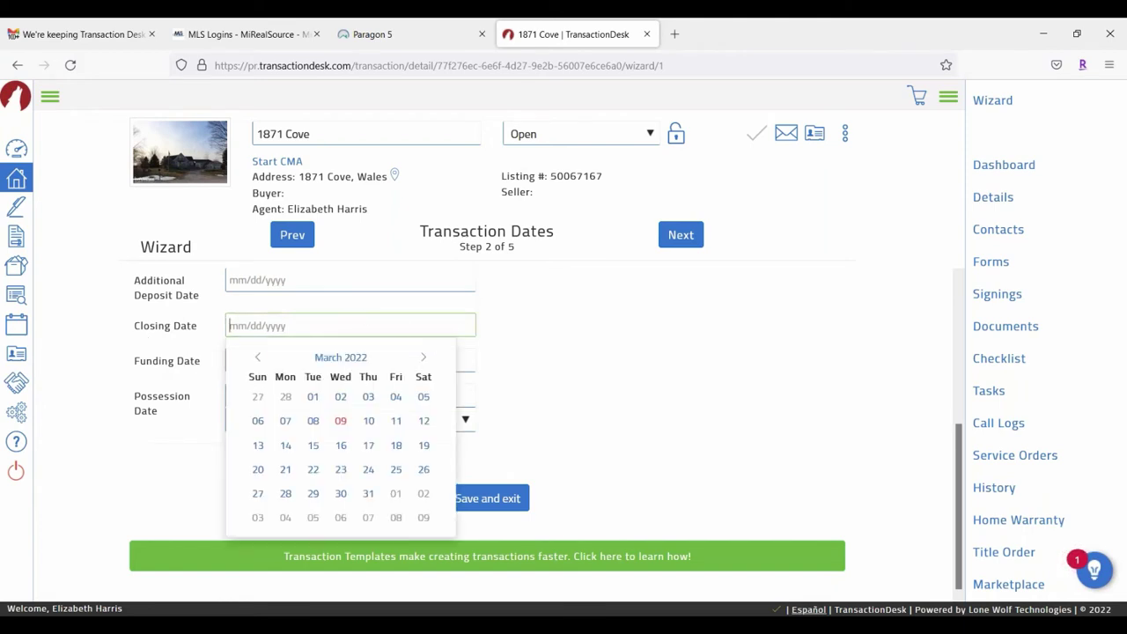
{"action": "left_click", "coordinate": [425, 360]}
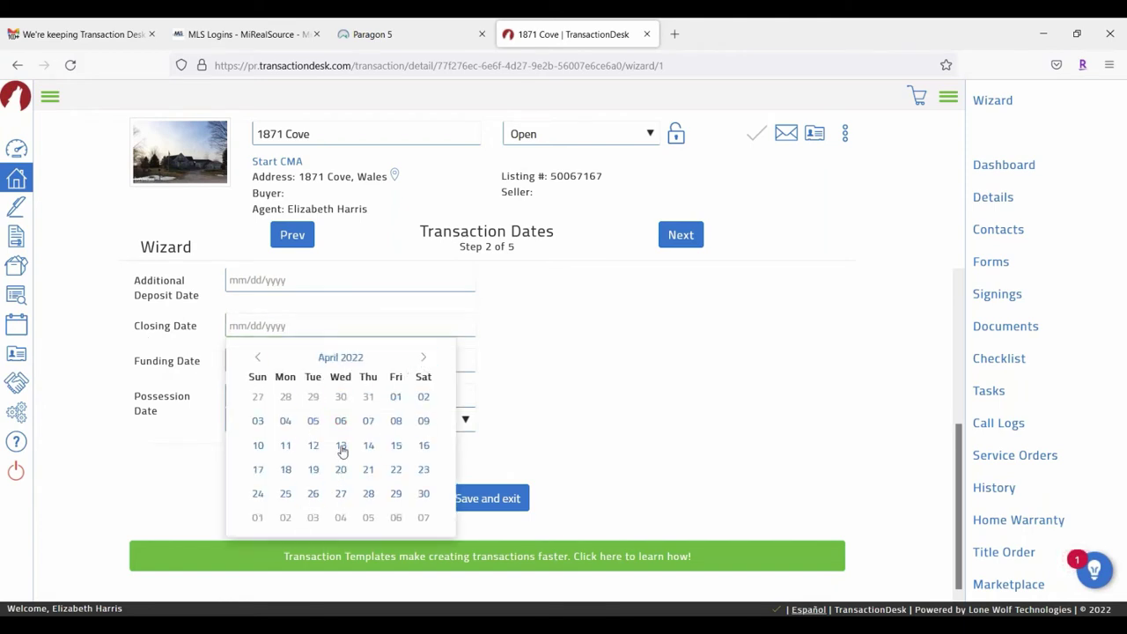
{"action": "left_click", "coordinate": [395, 397]}
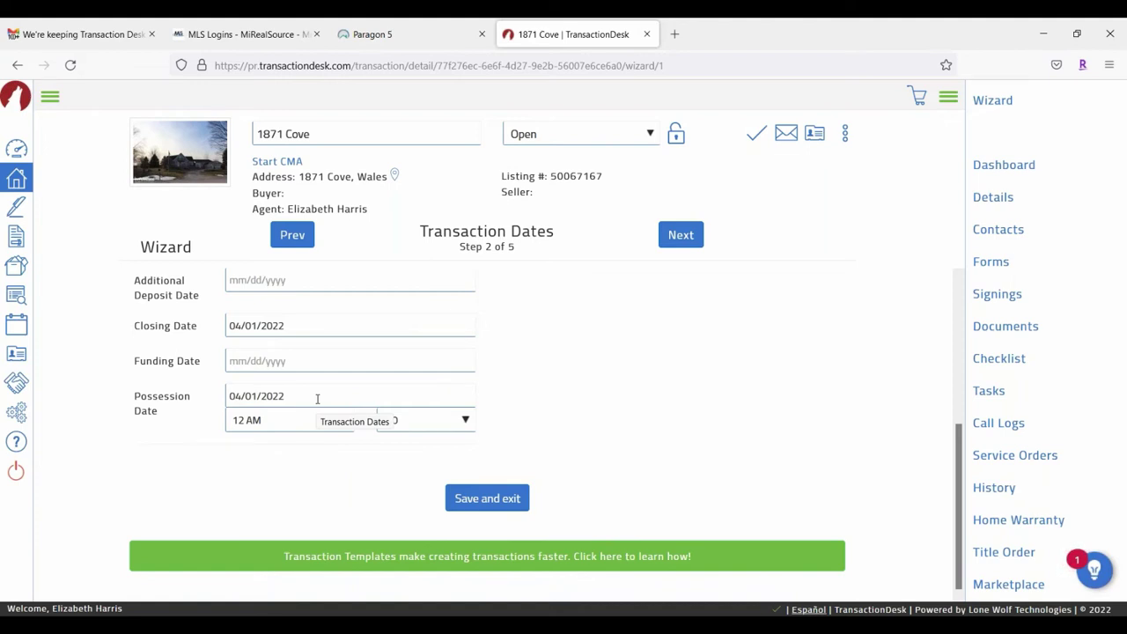
Step: Set the possession date to 05/01/2022 and continue to the Contacts step
{"action": "left_click", "coordinate": [317, 398]}
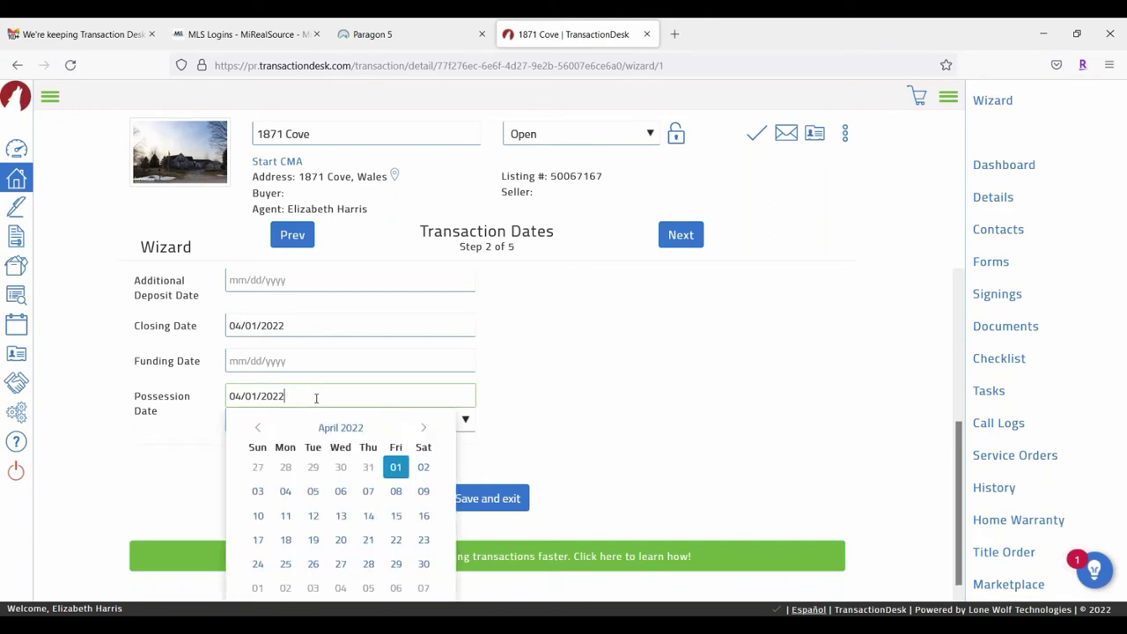
{"action": "left_click", "coordinate": [423, 429]}
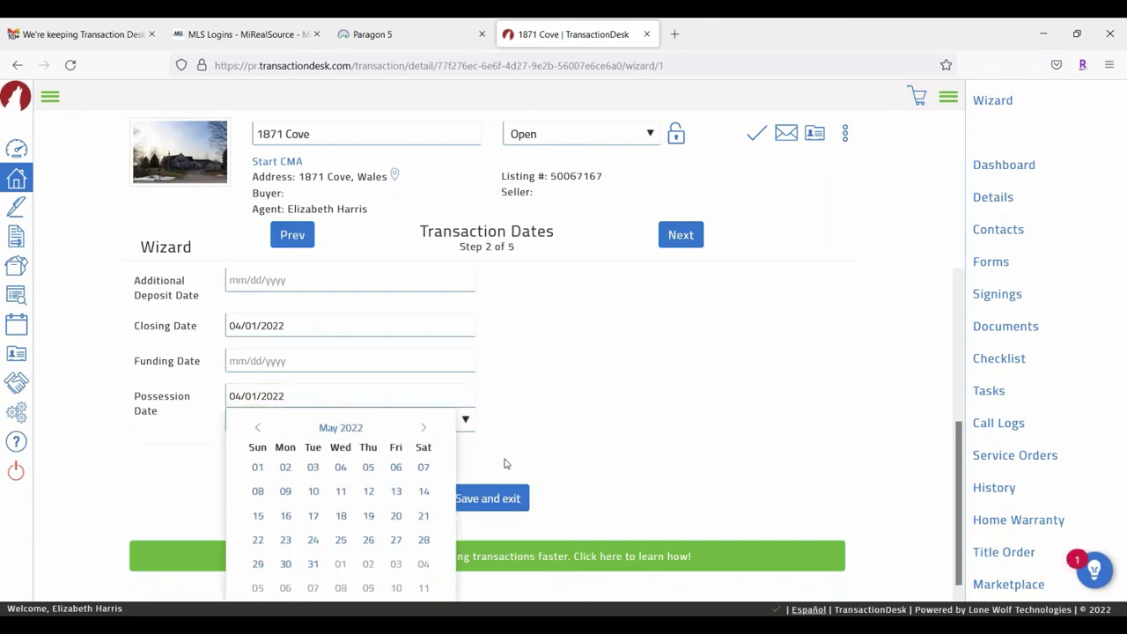
{"action": "left_click", "coordinate": [258, 476]}
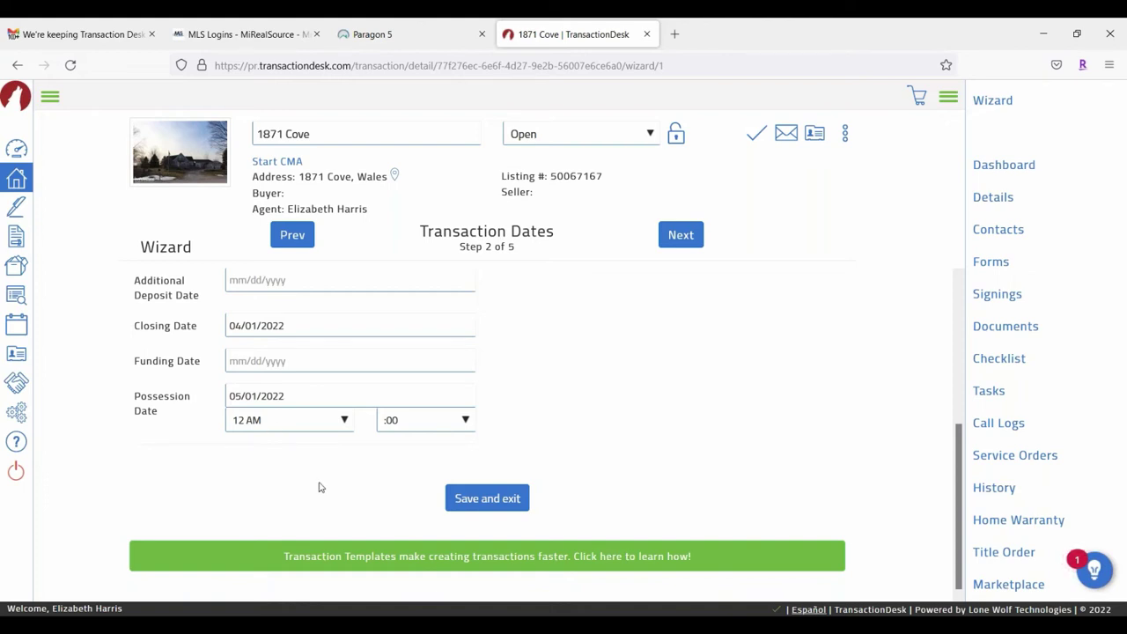
{"action": "left_click", "coordinate": [702, 234]}
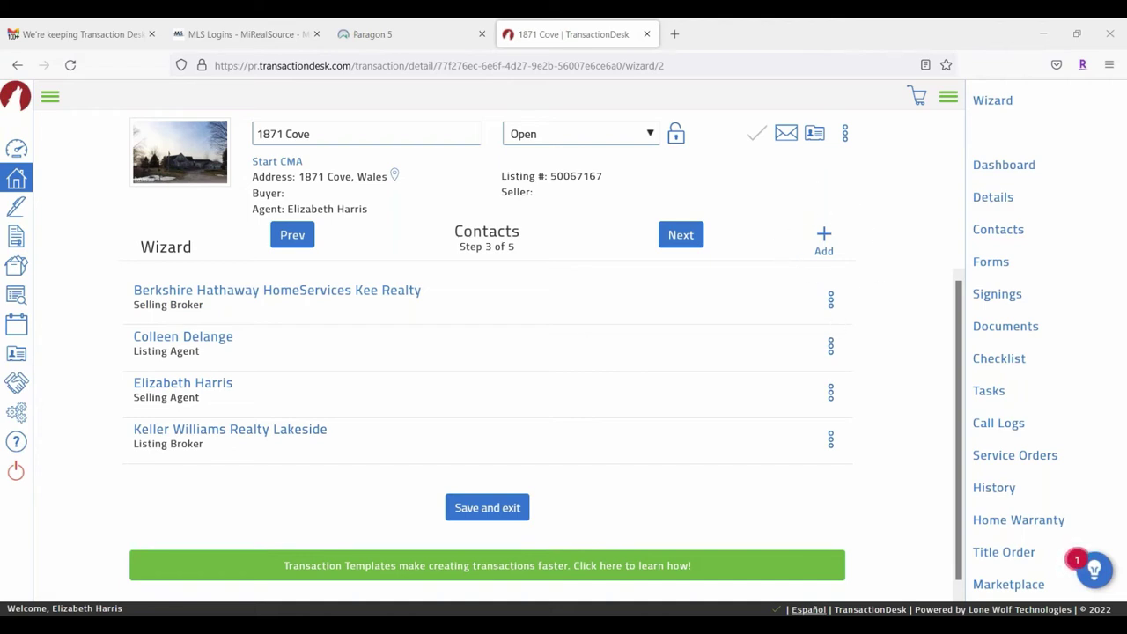
Step: Open the add-contact options on the Contacts step
{"action": "left_click", "coordinate": [824, 240]}
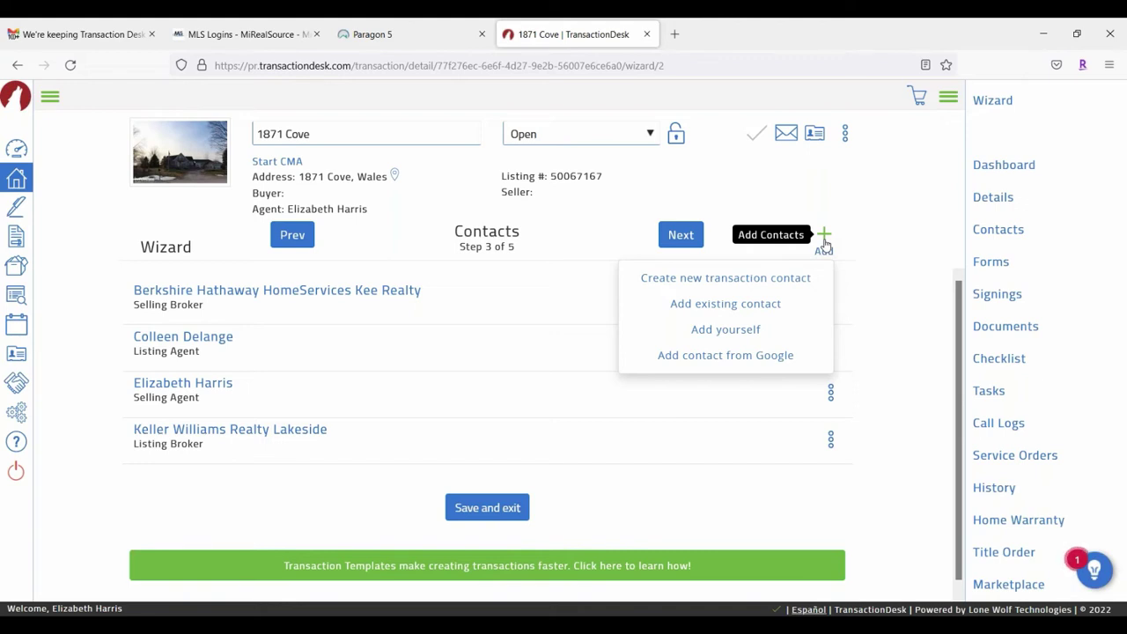
Step: Create a new Buyer contact, entering first and last name and the agent's suggested e-mail
{"action": "left_click", "coordinate": [738, 291]}
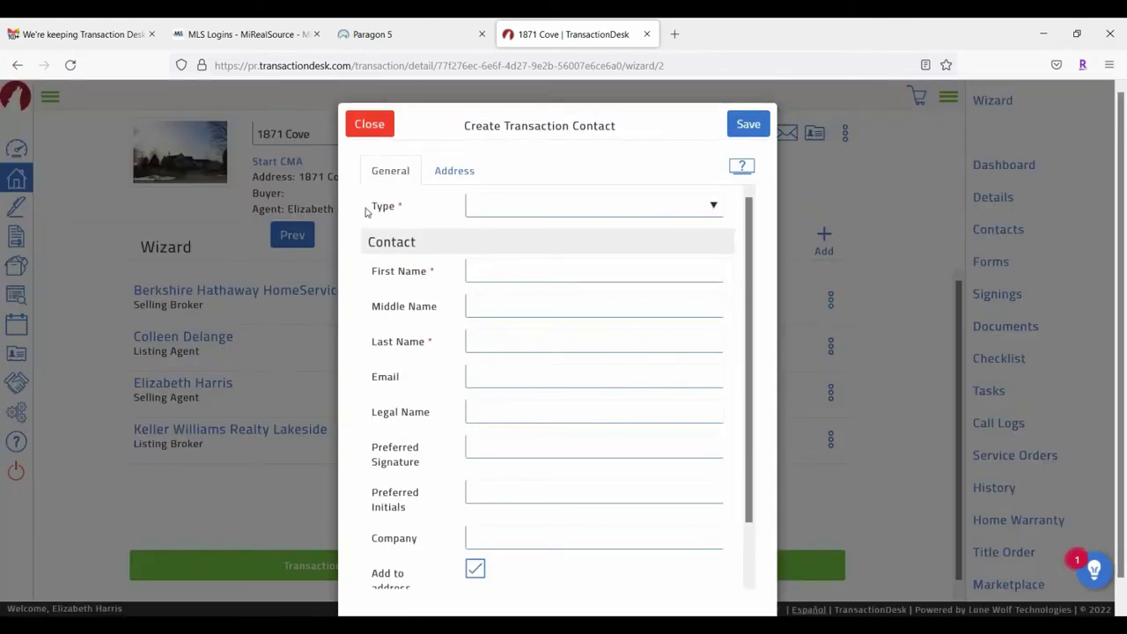
{"action": "left_click", "coordinate": [714, 208]}
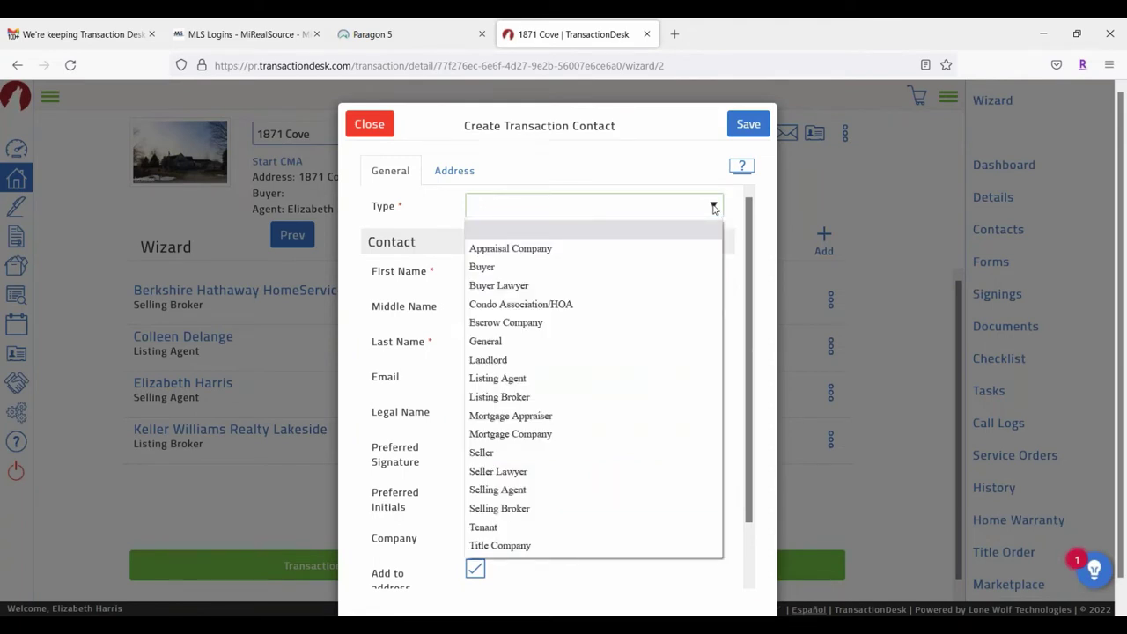
{"action": "left_click", "coordinate": [529, 268]}
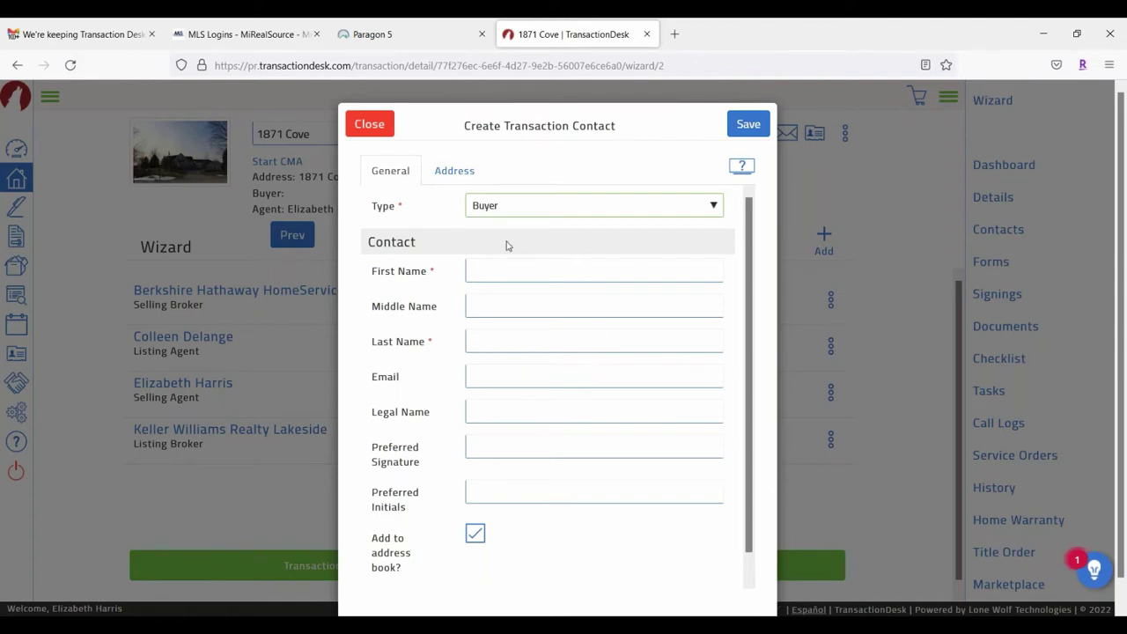
{"action": "left_click", "coordinate": [508, 270]}
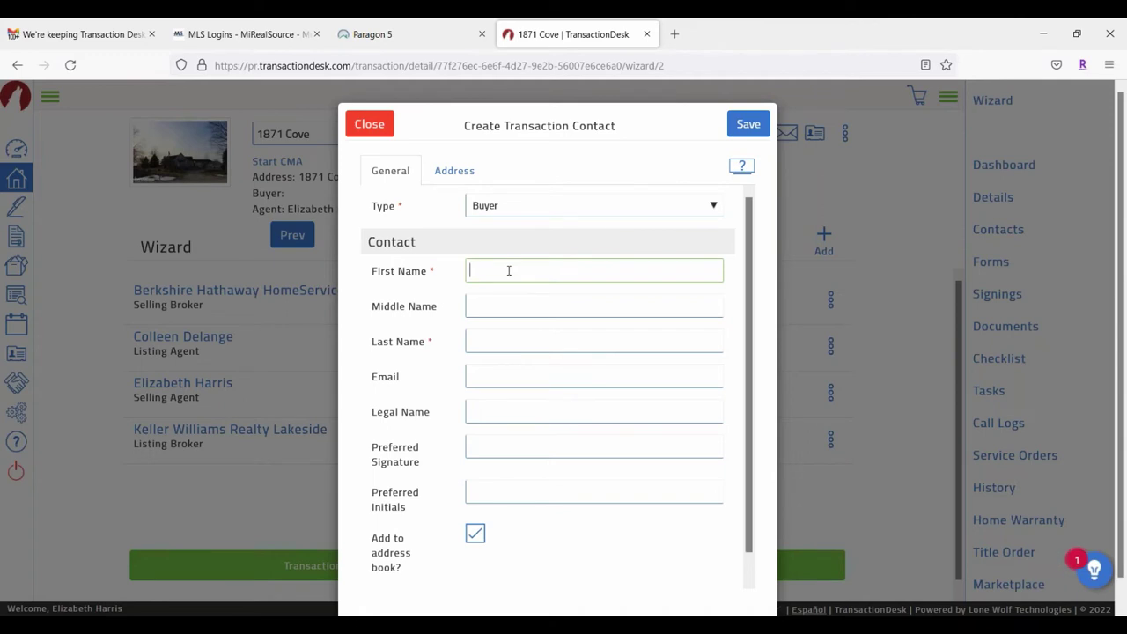
{"action": "type", "text": "Mr"}
{"action": "key", "text": "Tab"}
{"action": "key", "text": "Tab"}
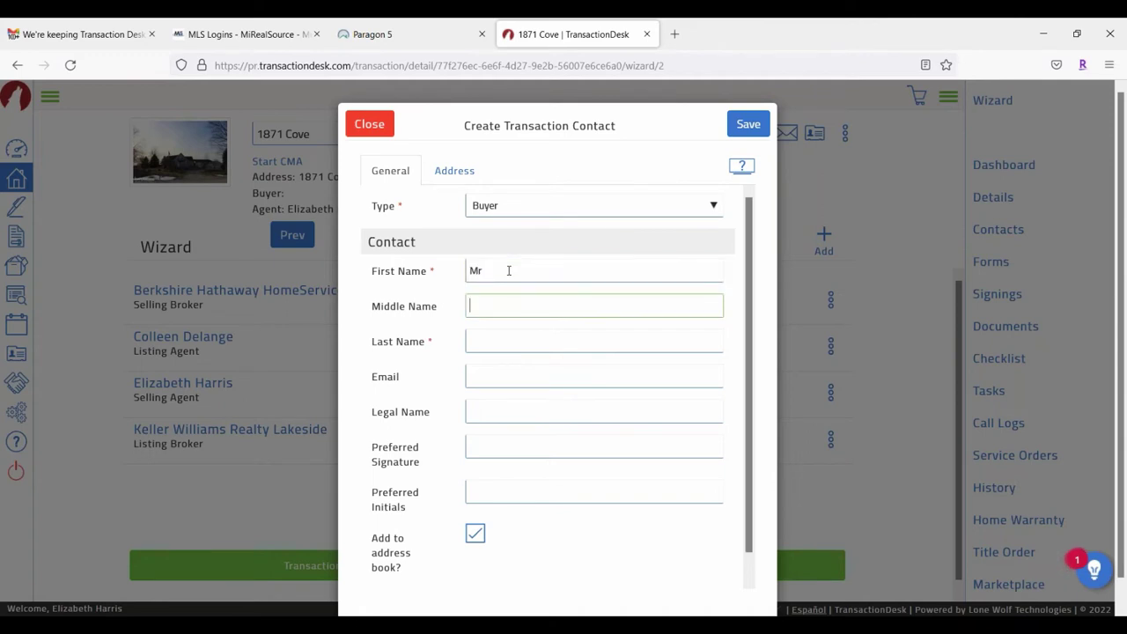
{"action": "type", "text": "L"}
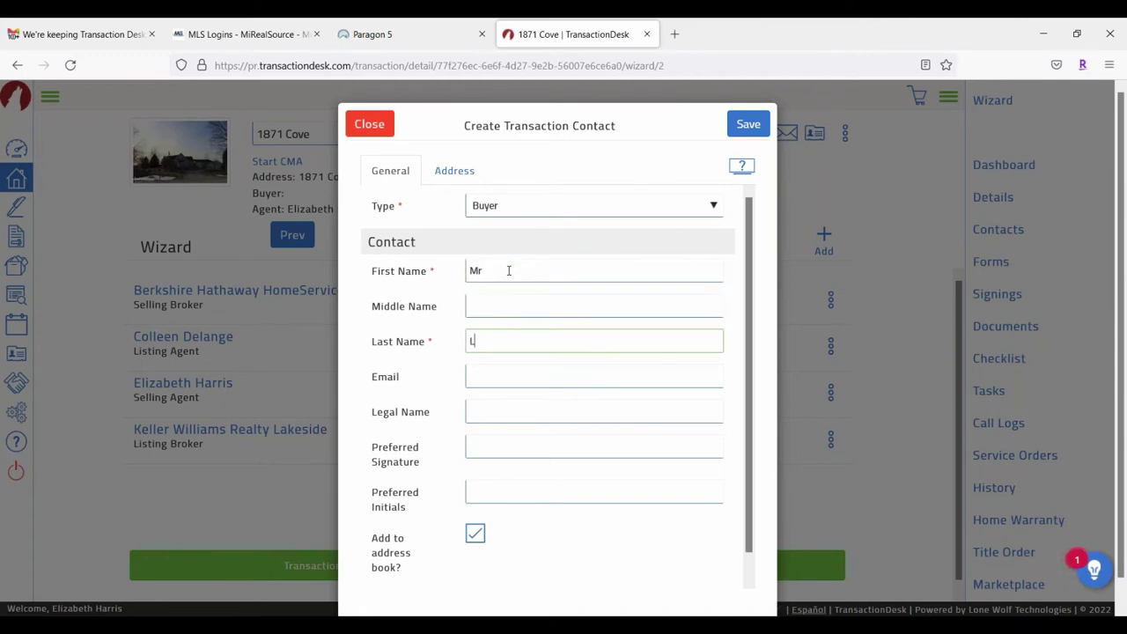
{"action": "type", "text": "oaded"}
{"action": "left_click", "coordinate": [532, 372]}
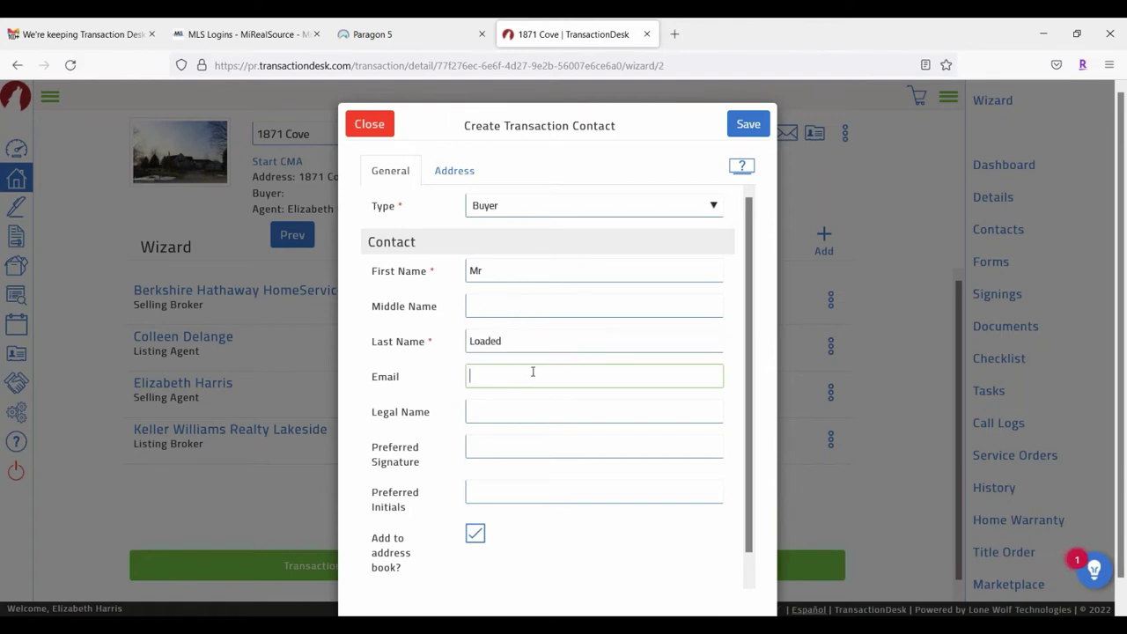
{"action": "type", "text": "Lisa"}
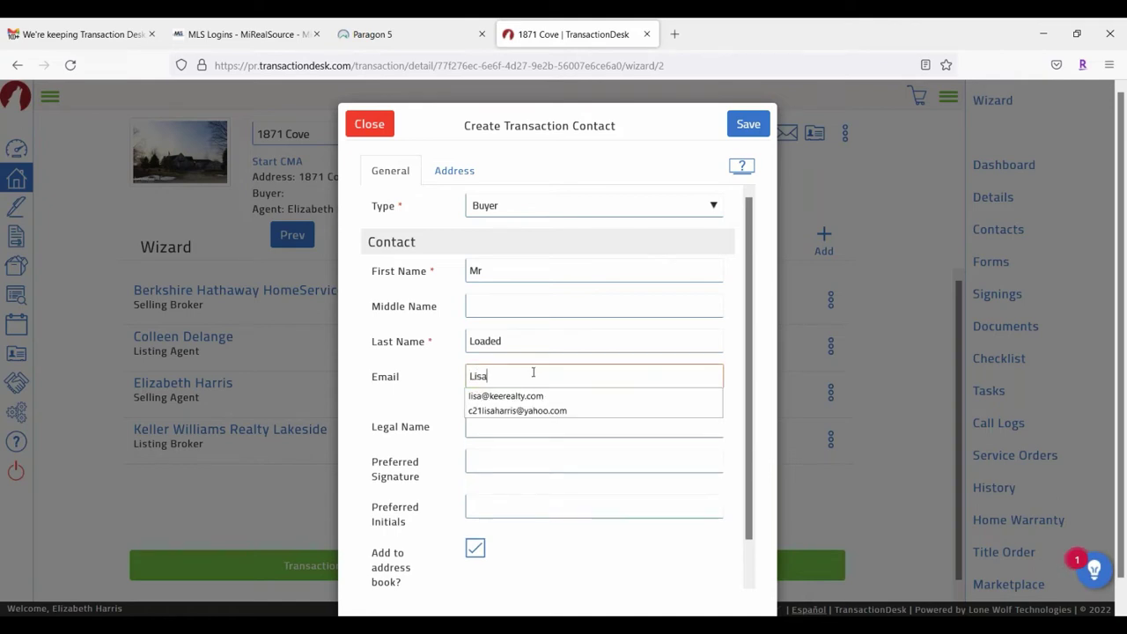
{"action": "left_click", "coordinate": [513, 396]}
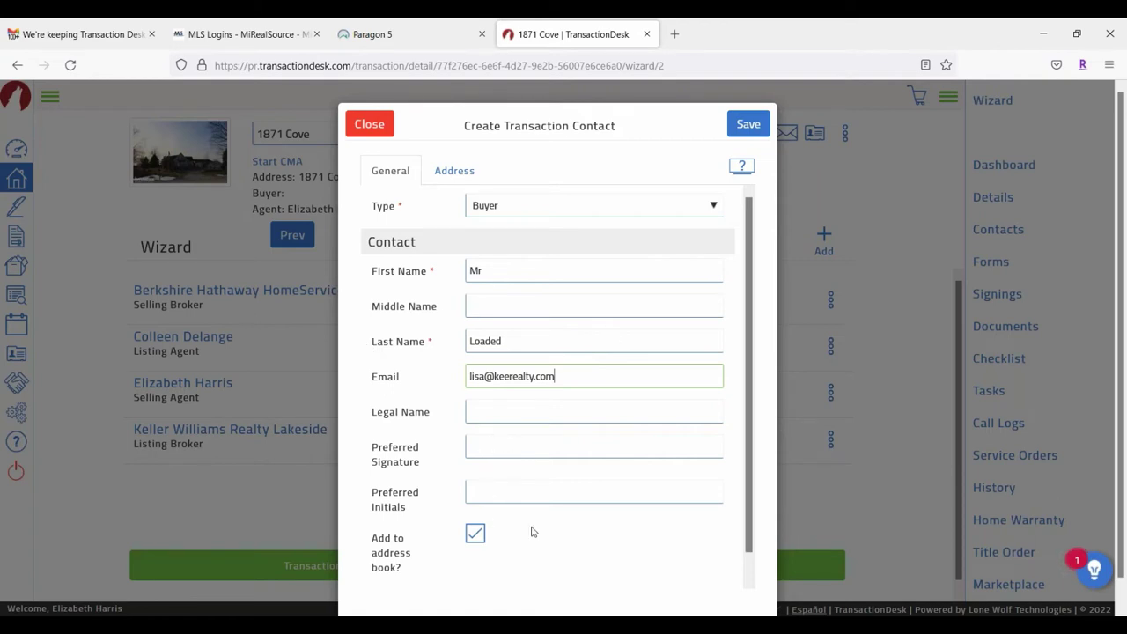
Step: Replace the contact's name with first name 'Homes investments' and last name 'LLC'
{"action": "left_click", "coordinate": [510, 266]}
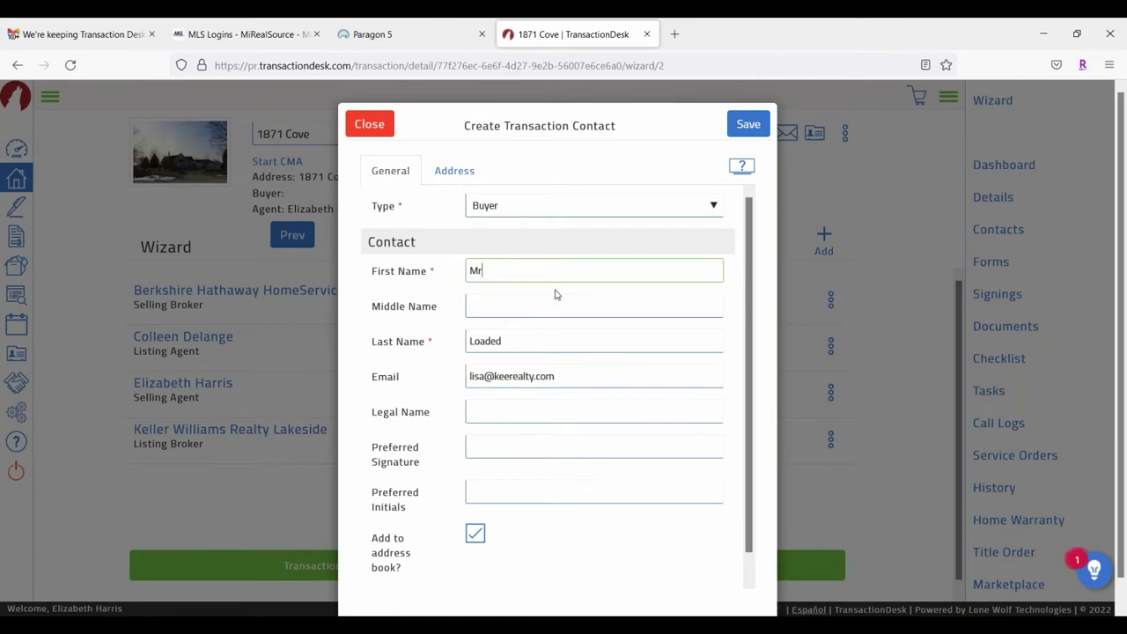
{"action": "left_click_drag", "start_coordinate": [498, 269], "coordinate": [467, 267]}
{"action": "type", "text": "Homes investments"}
{"action": "left_click_drag", "start_coordinate": [502, 341], "coordinate": [467, 341]}
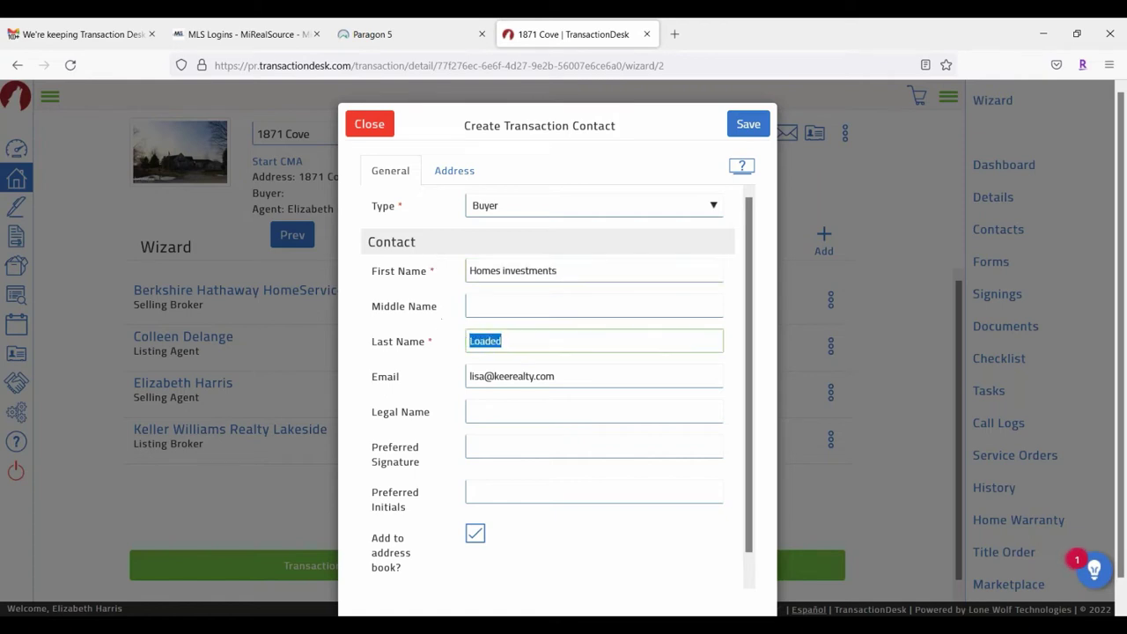
{"action": "type", "text": "LLC"}
Step: Fill in the contact's preferred signature and preferred initials
{"action": "left_click", "coordinate": [519, 448]}
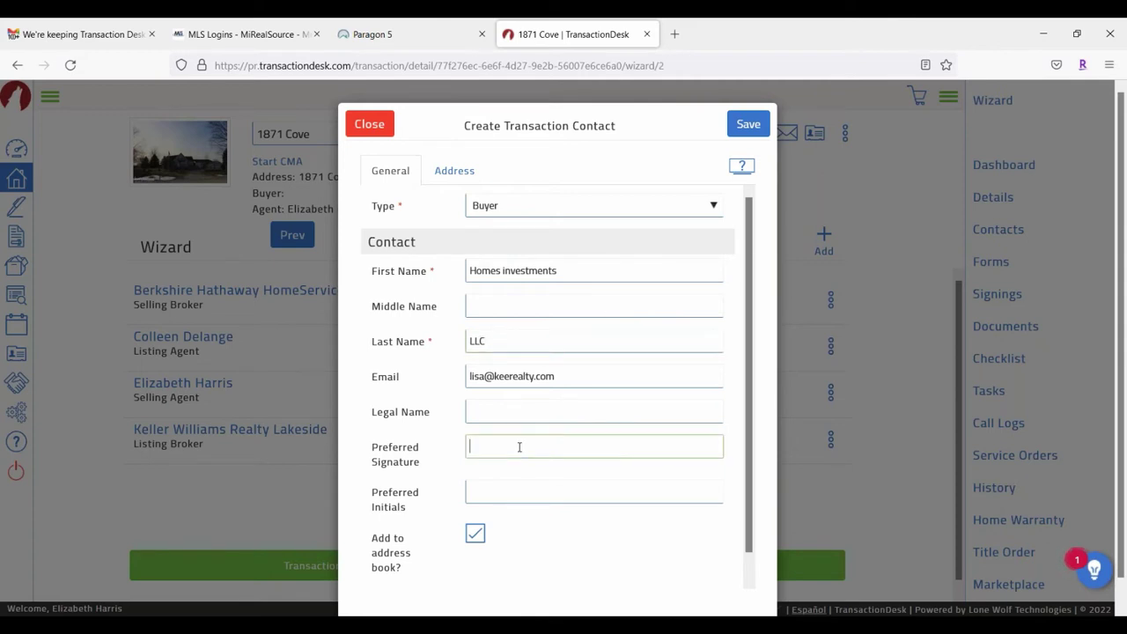
{"action": "type", "text": "Mr."}
{"action": "key", "text": "Tab"}
{"action": "type", "text": "Loa"}
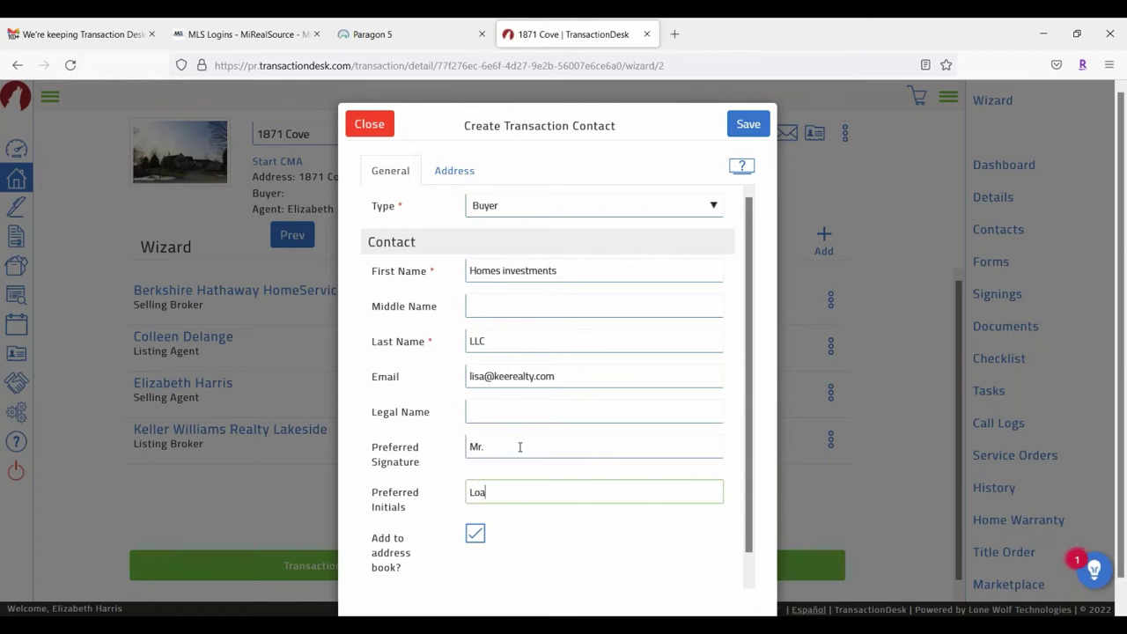
{"action": "type", "text": "ded"}
Step: Save the Homes investments LLC contact and start another new Buyer contact
{"action": "left_click", "coordinate": [750, 126]}
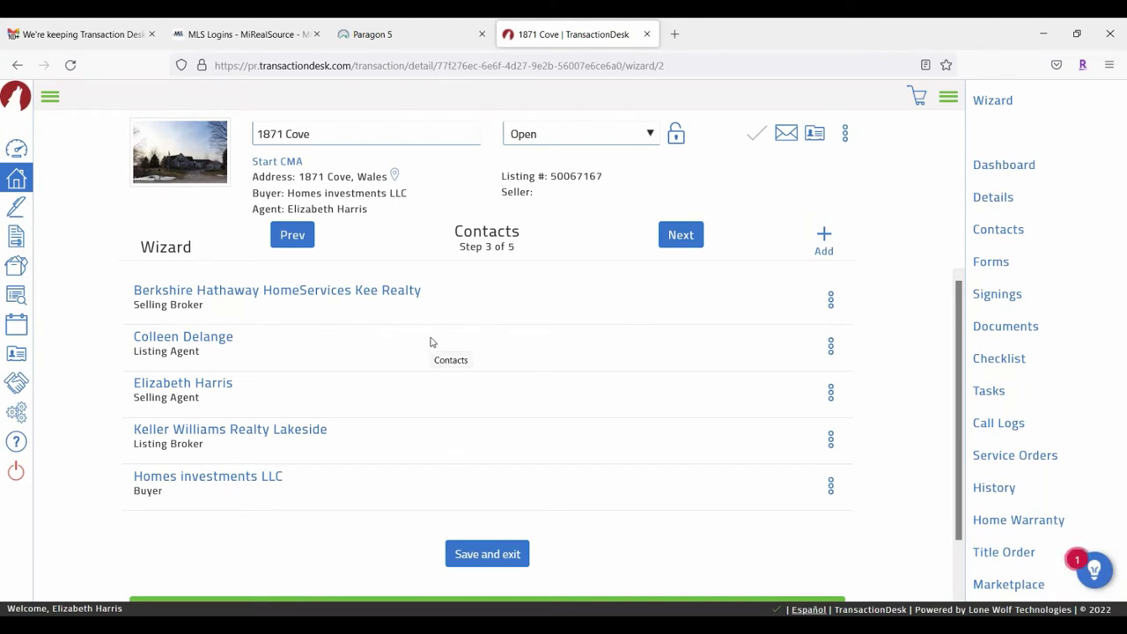
{"action": "left_click", "coordinate": [823, 234]}
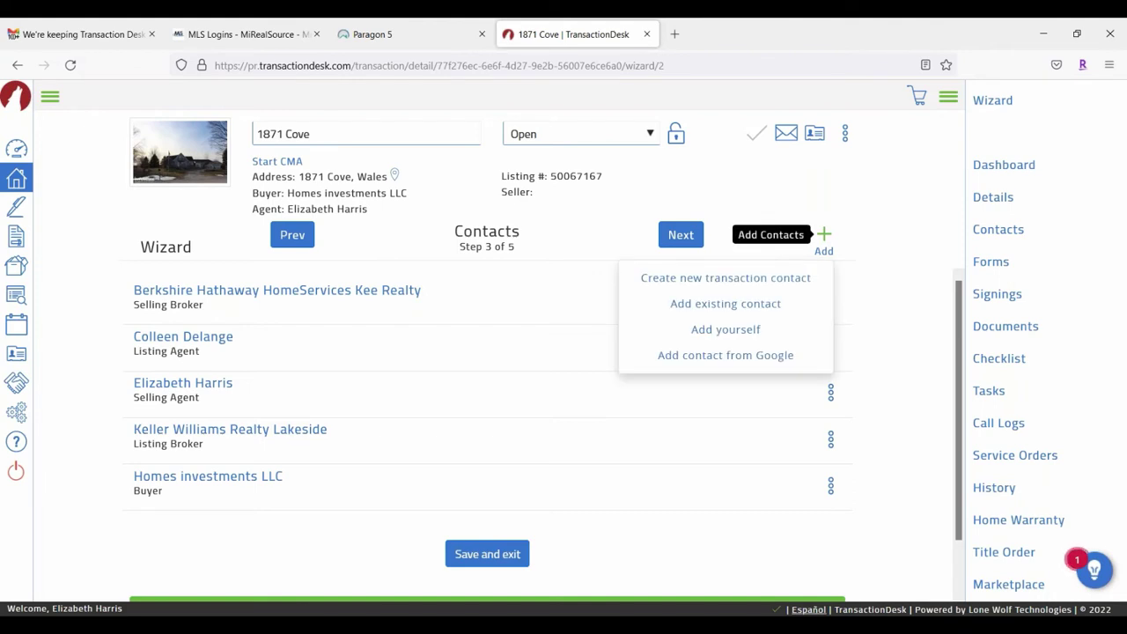
{"action": "left_click", "coordinate": [709, 280]}
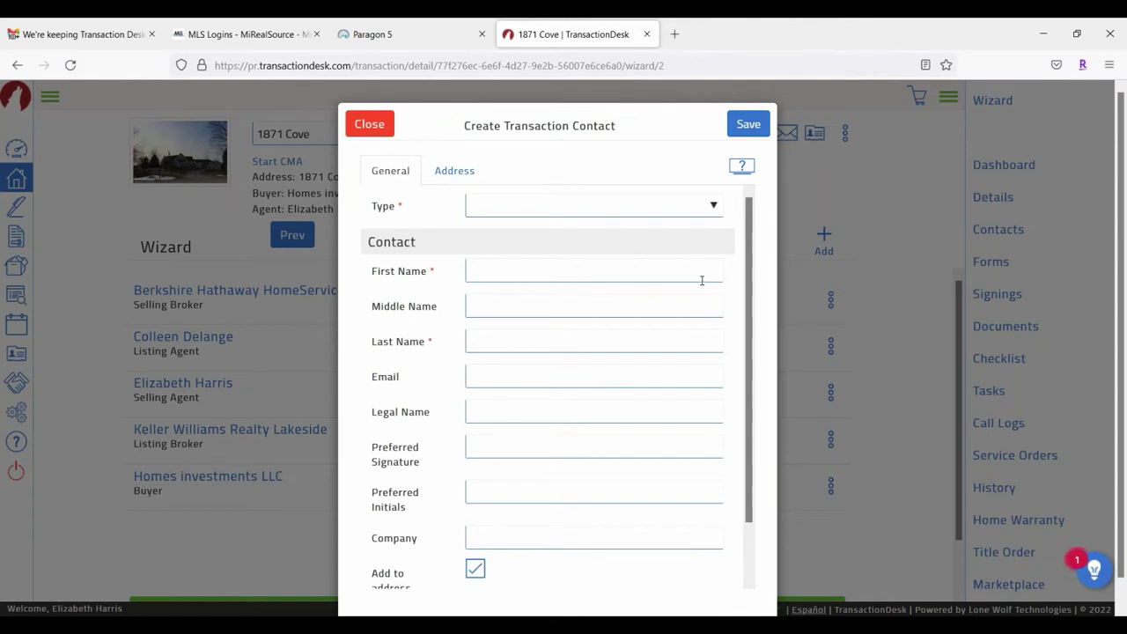
{"action": "left_click", "coordinate": [714, 208]}
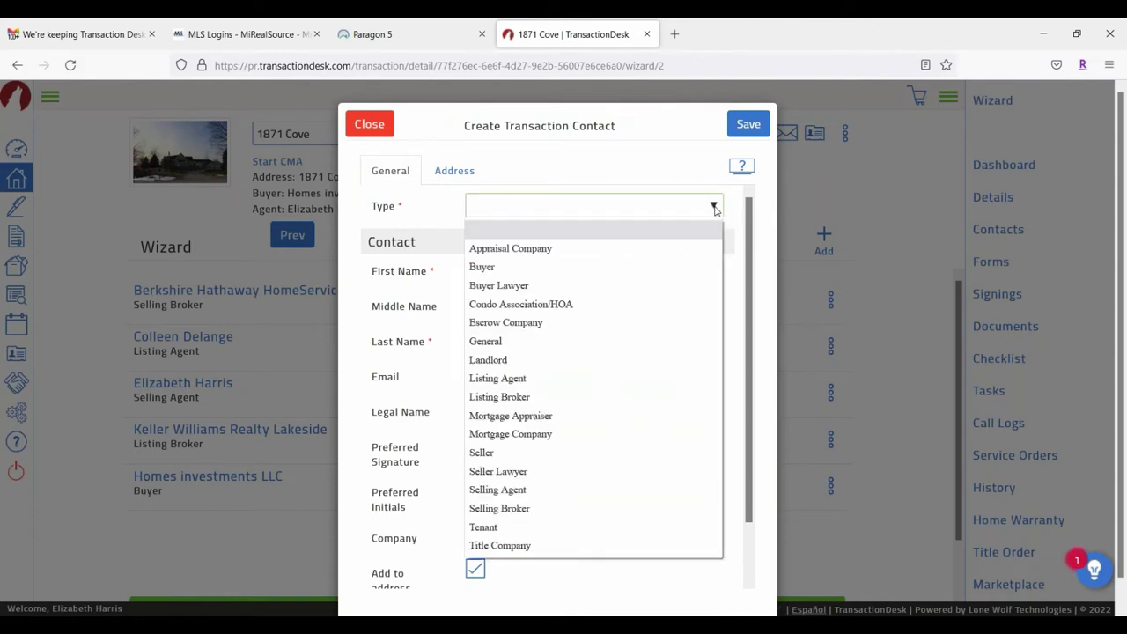
{"action": "left_click", "coordinate": [555, 261]}
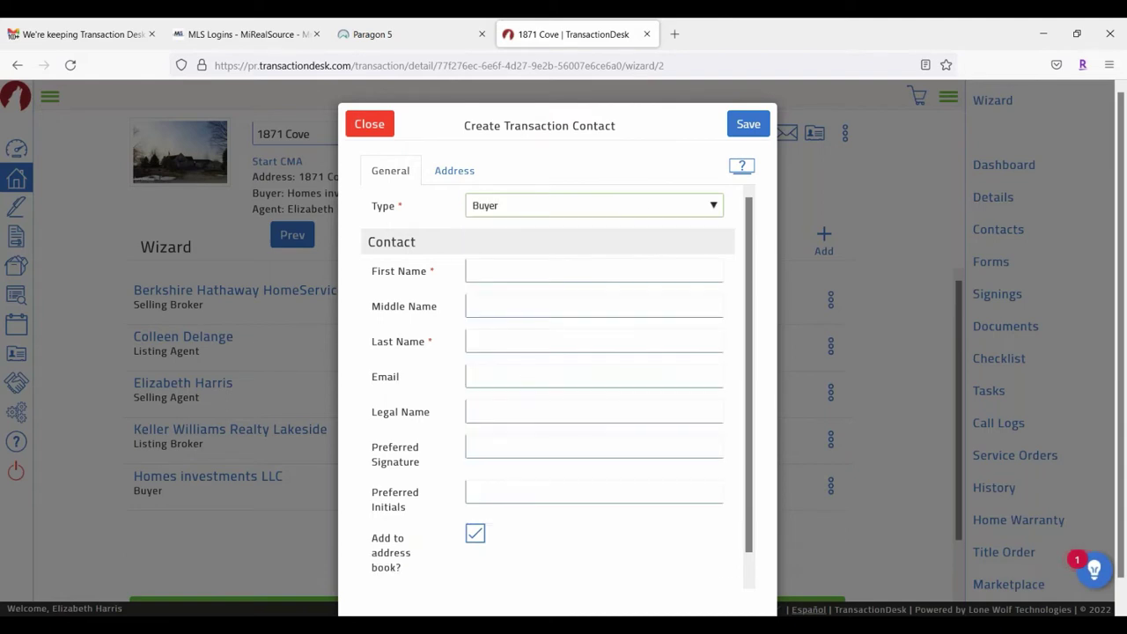
Step: Enter the second buyer's first and last name and the agent's e-mail, then save
{"action": "left_click", "coordinate": [484, 269]}
{"action": "type", "text": "Mr"}
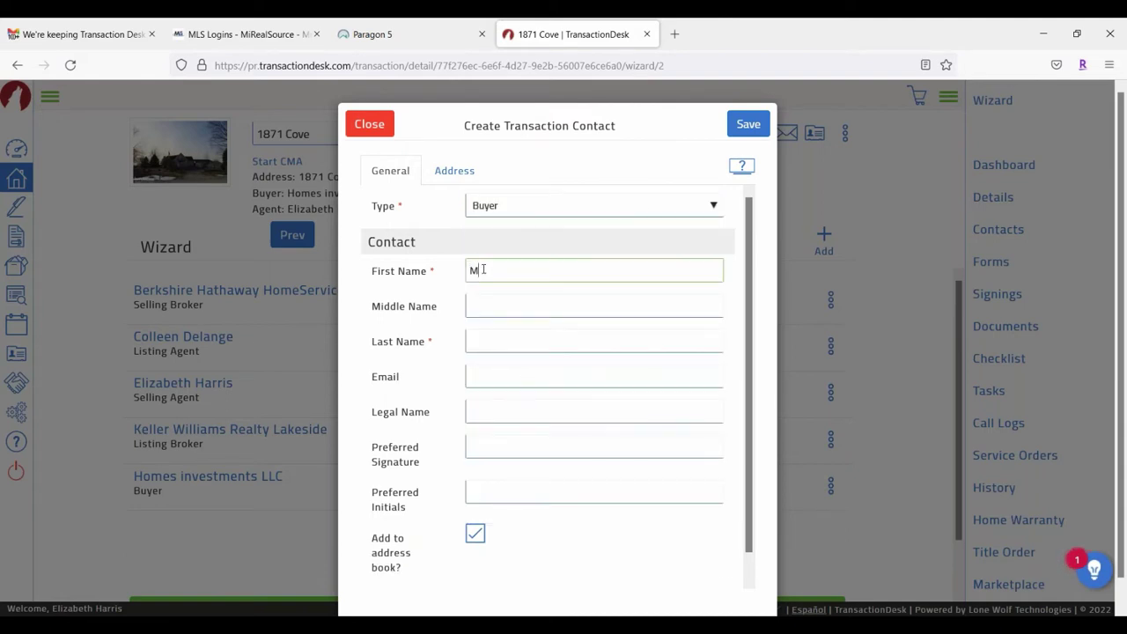
{"action": "type", "text": "s"}
{"action": "left_click", "coordinate": [514, 350]}
{"action": "type", "text": "Sp"}
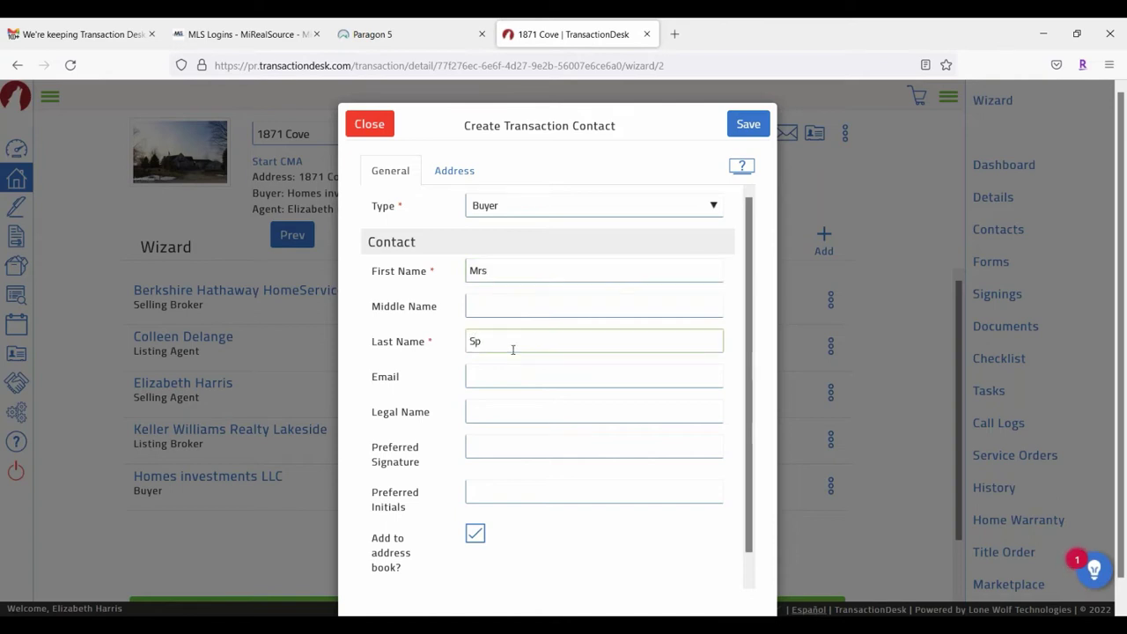
{"action": "type", "text": "endstoomuch"}
{"action": "left_click", "coordinate": [518, 378]}
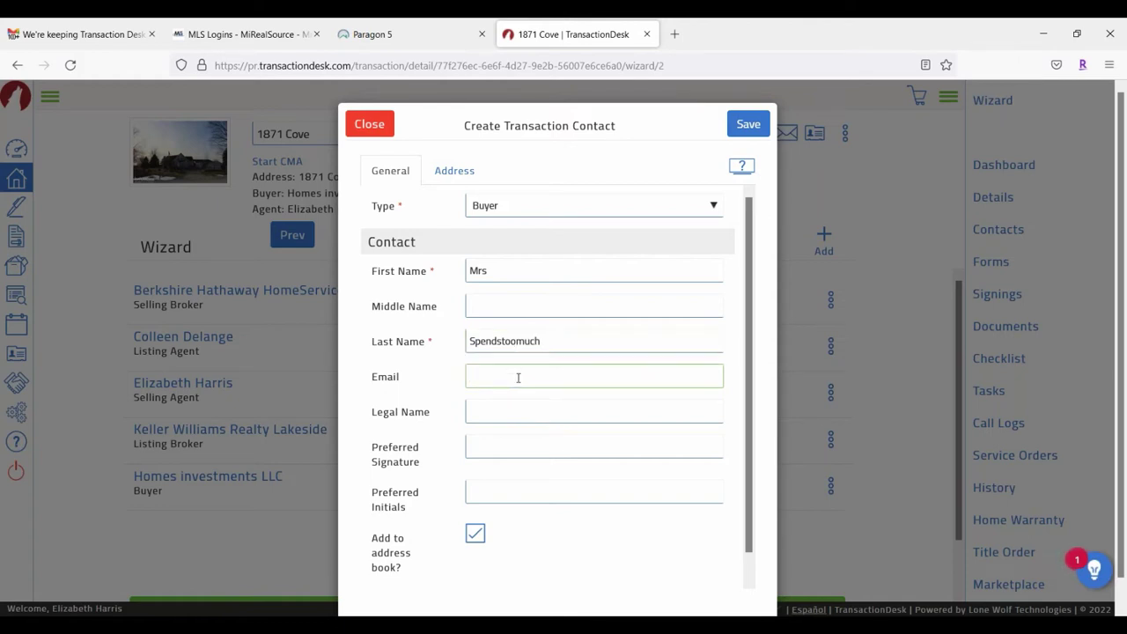
{"action": "type", "text": "Lisa"}
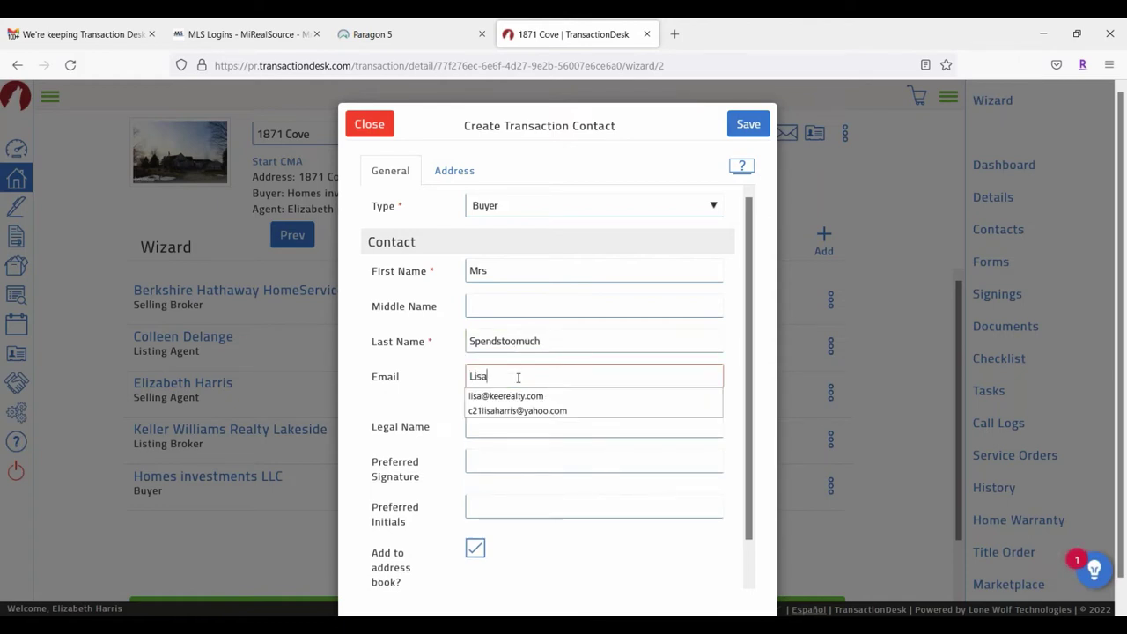
{"action": "left_click", "coordinate": [508, 396]}
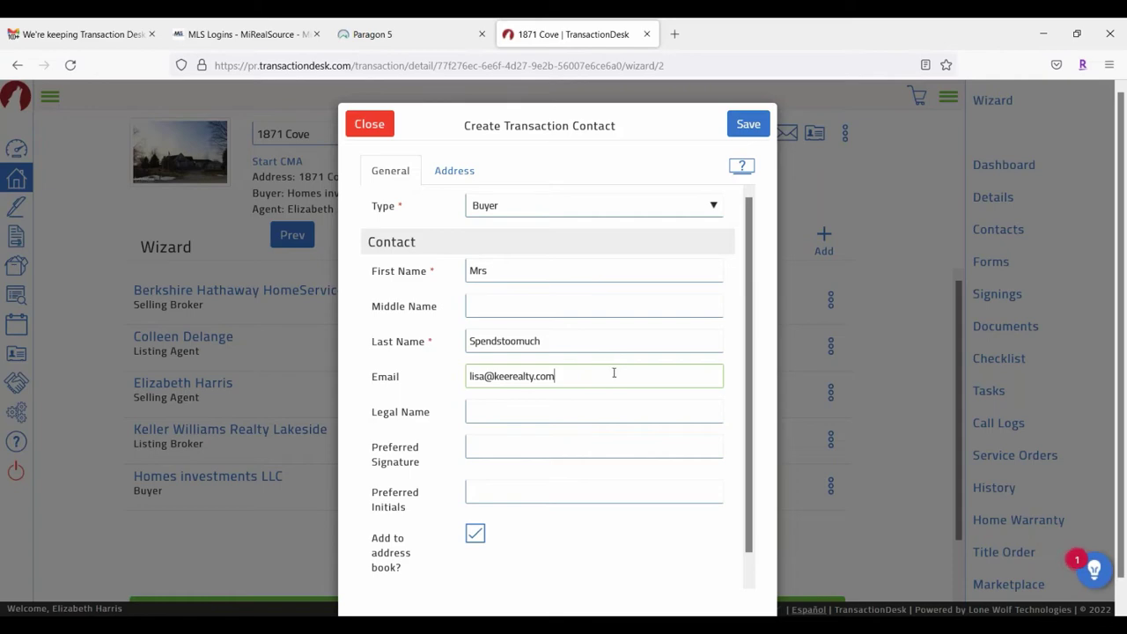
{"action": "left_click", "coordinate": [748, 124]}
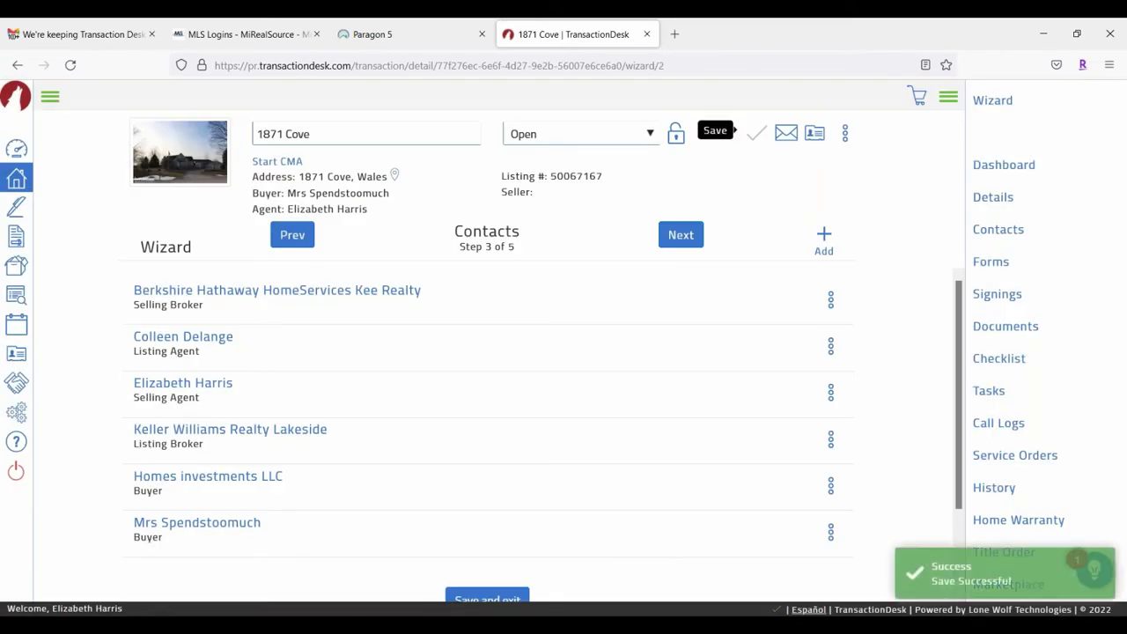
Step: Open the existing-contact address book, search and scroll it, then close it without adding anyone
{"action": "left_click", "coordinate": [823, 236]}
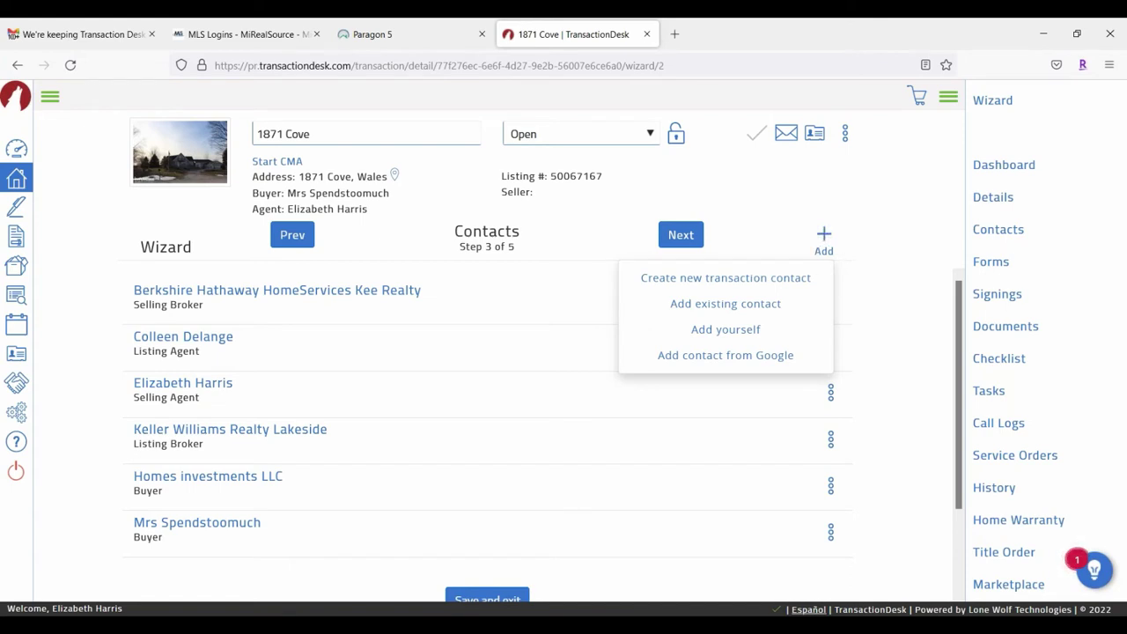
{"action": "left_click", "coordinate": [754, 314]}
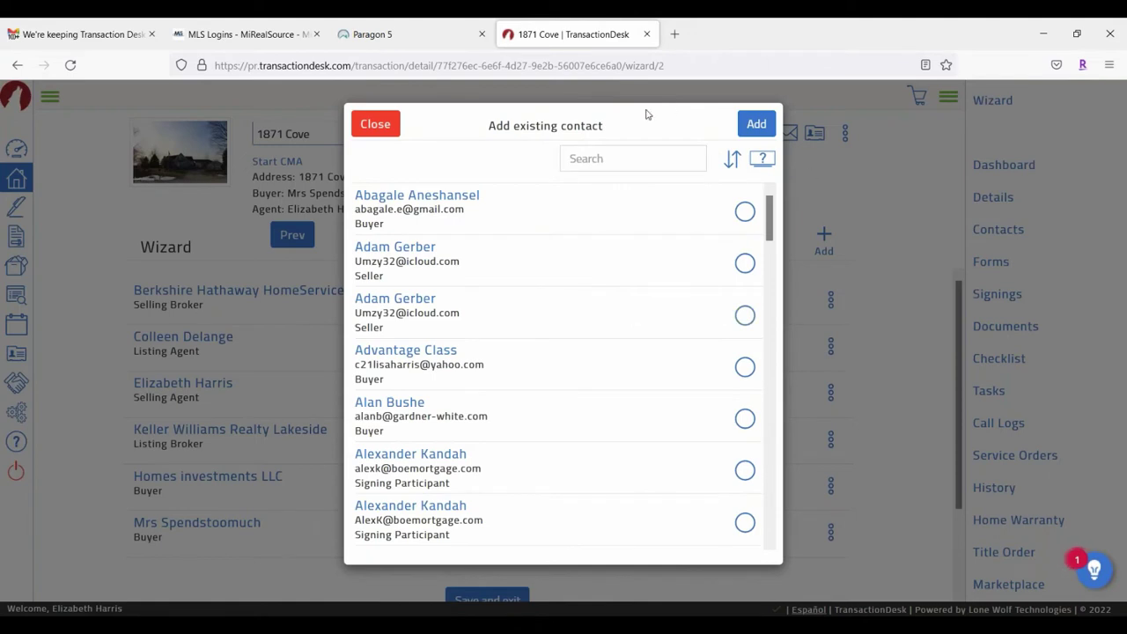
{"action": "left_click", "coordinate": [629, 156]}
{"action": "scroll", "coordinate": [563, 353], "scroll_direction": "down", "scroll_amount": 10}
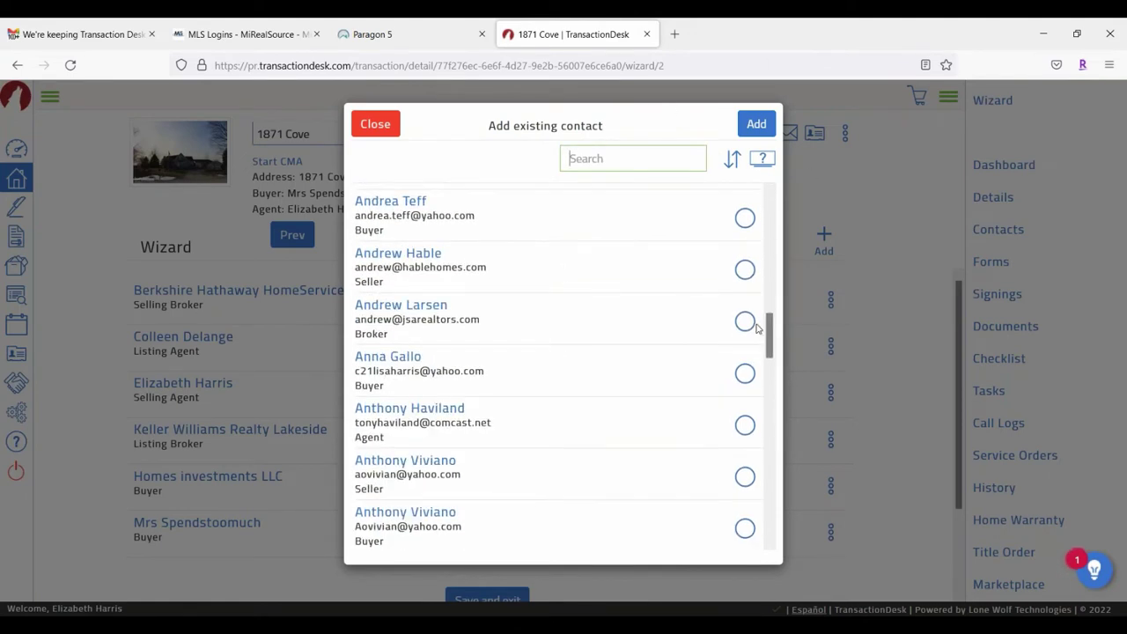
{"action": "left_click", "coordinate": [374, 125]}
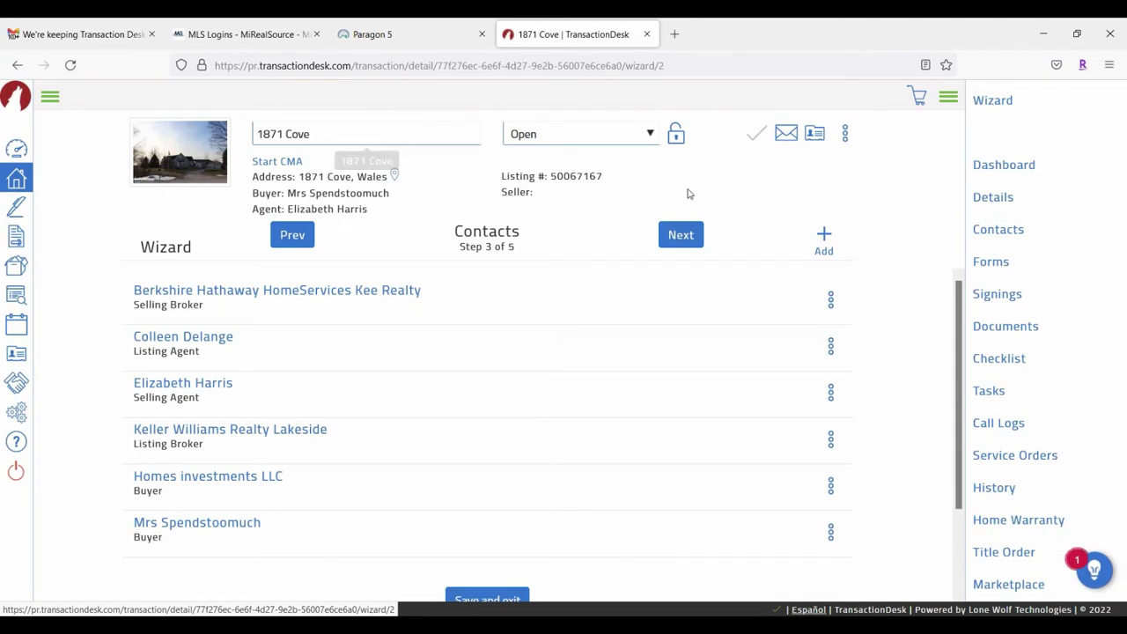
{"action": "left_click", "coordinate": [692, 236]}
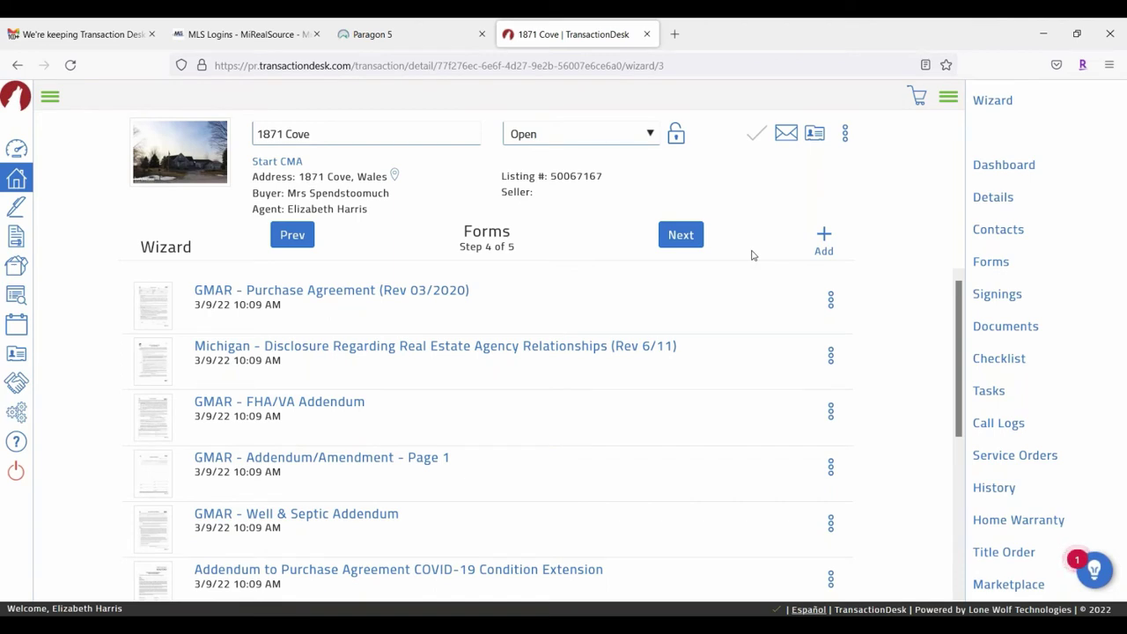
{"action": "scroll", "coordinate": [573, 335], "scroll_direction": "down", "scroll_amount": 3}
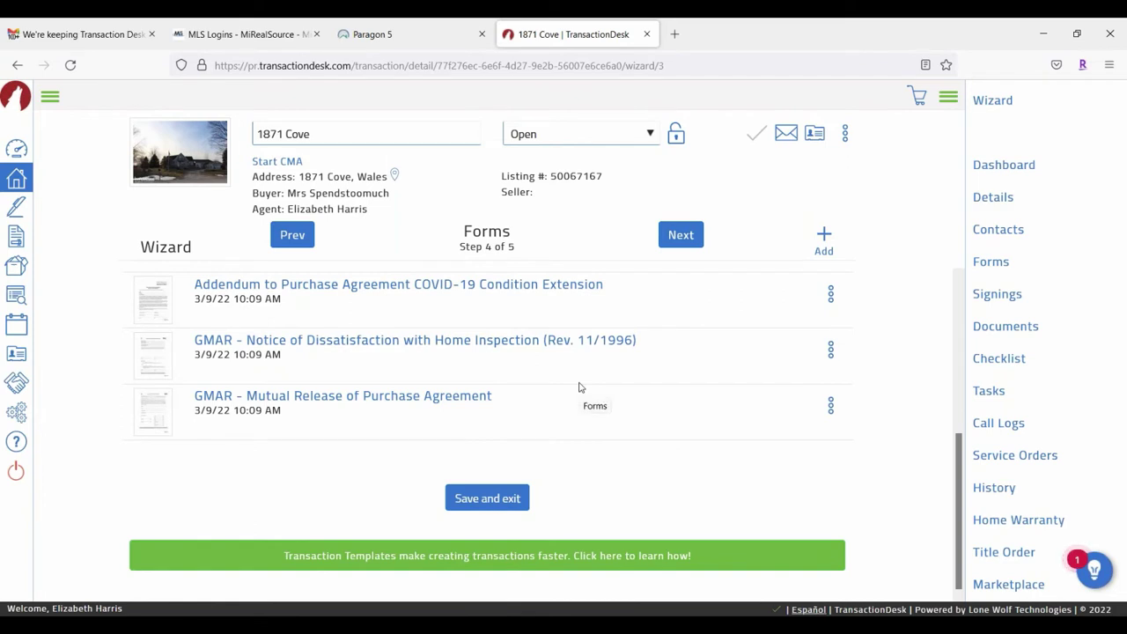
{"action": "scroll", "coordinate": [438, 389], "scroll_direction": "up", "scroll_amount": 3}
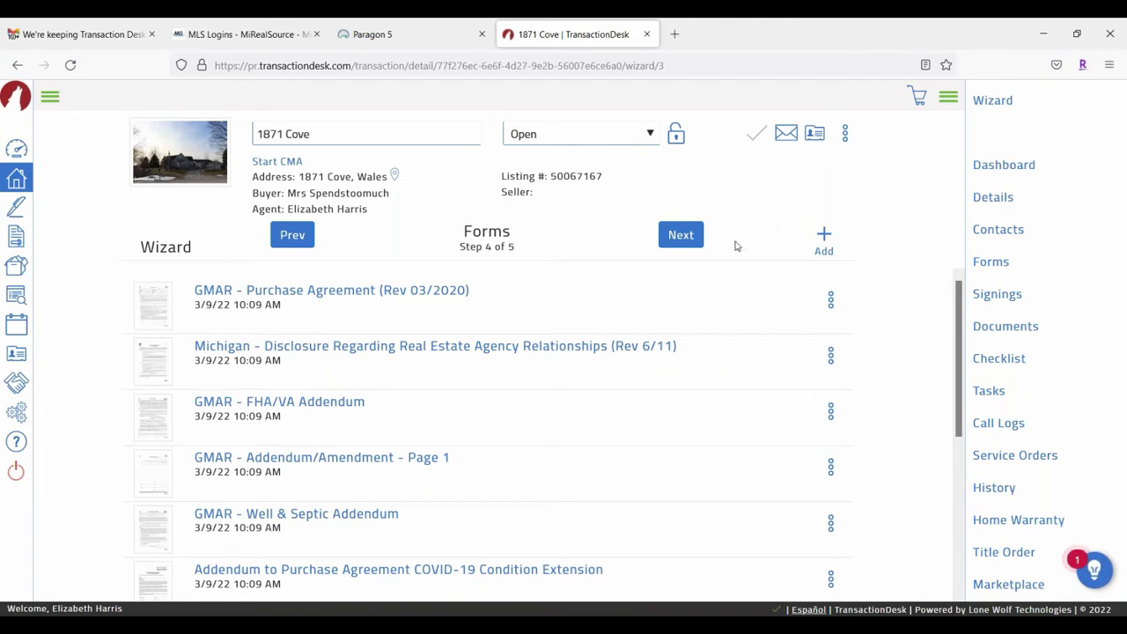
{"action": "left_click", "coordinate": [828, 239]}
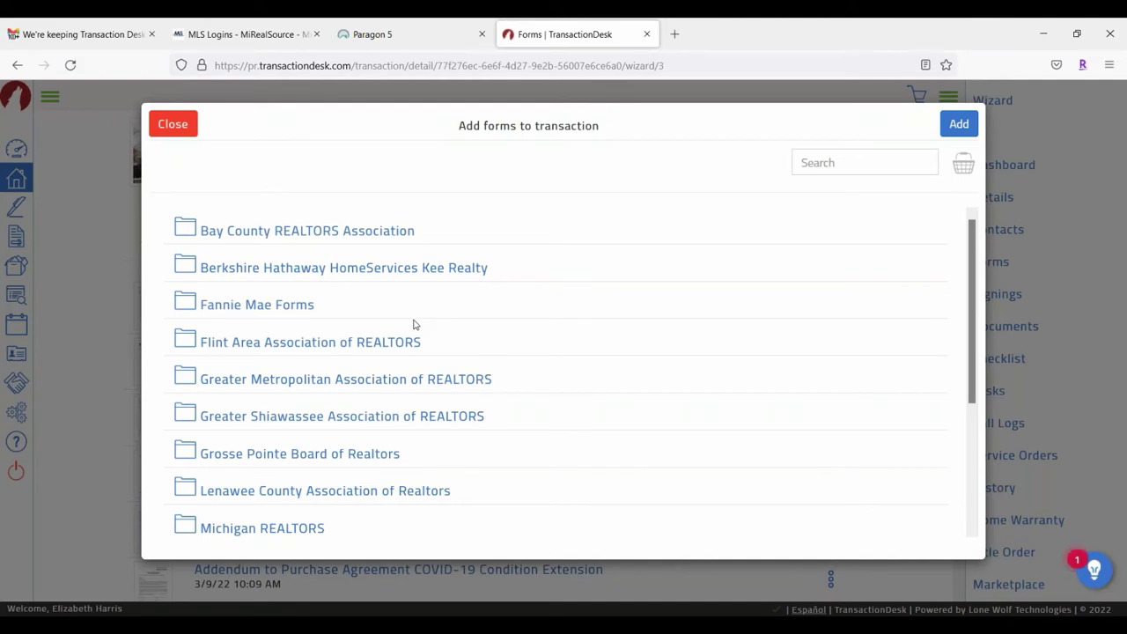
Step: In the Michigan REALTORS folder, select the Buy and Sell Agreement (Rev 8/13)
{"action": "scroll", "coordinate": [395, 342], "scroll_direction": "down", "scroll_amount": 3}
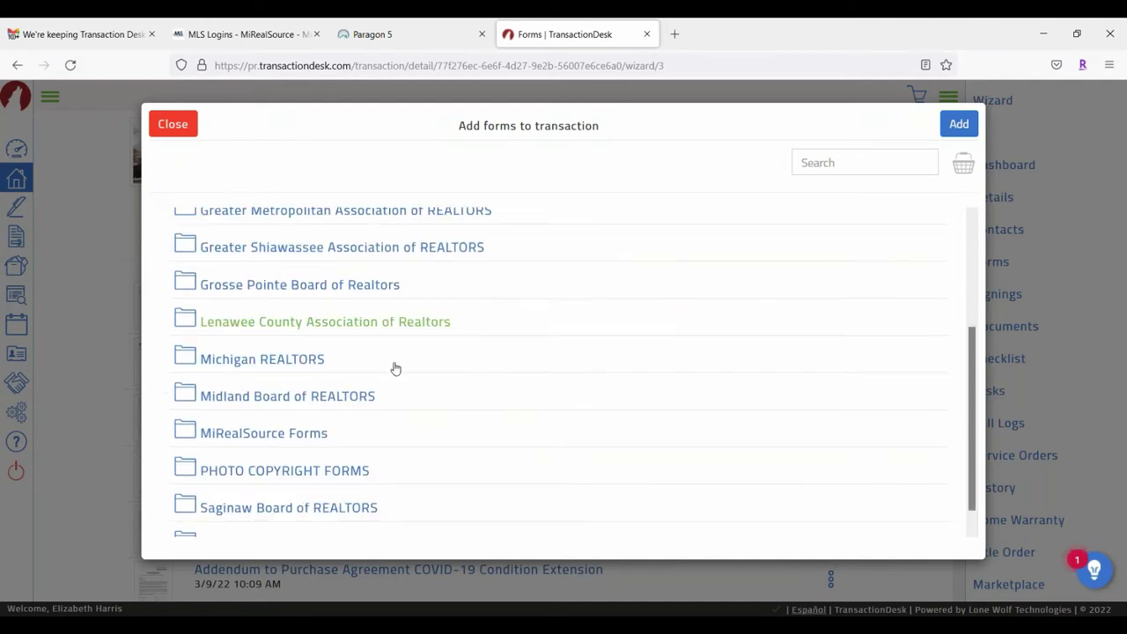
{"action": "scroll", "coordinate": [538, 379], "scroll_direction": "up", "scroll_amount": 3}
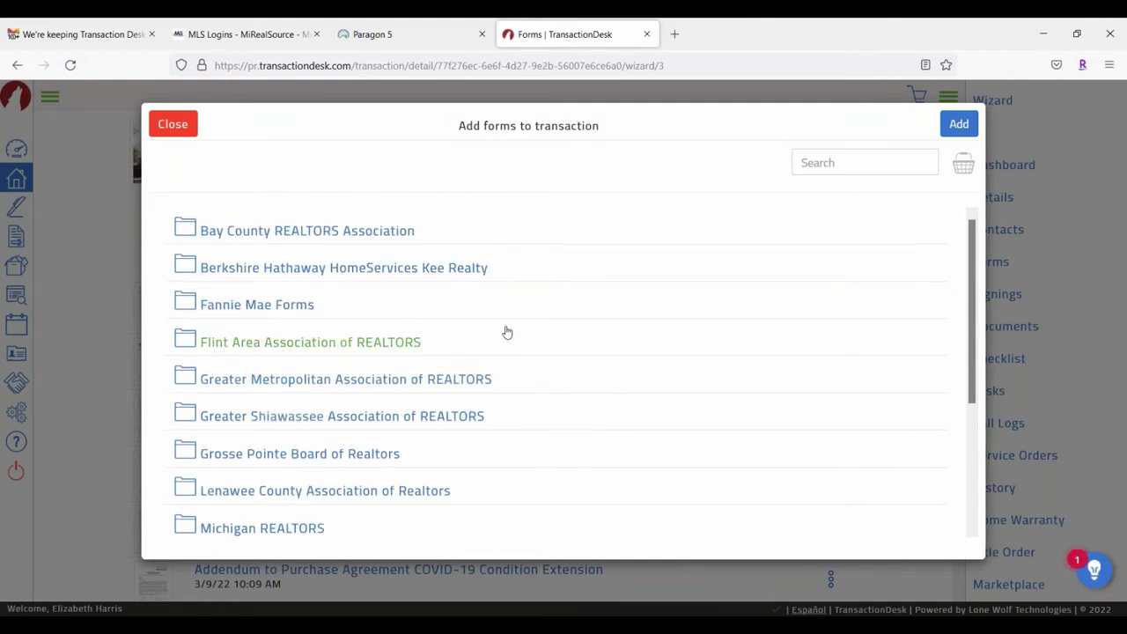
{"action": "scroll", "coordinate": [440, 319], "scroll_direction": "down", "scroll_amount": 2}
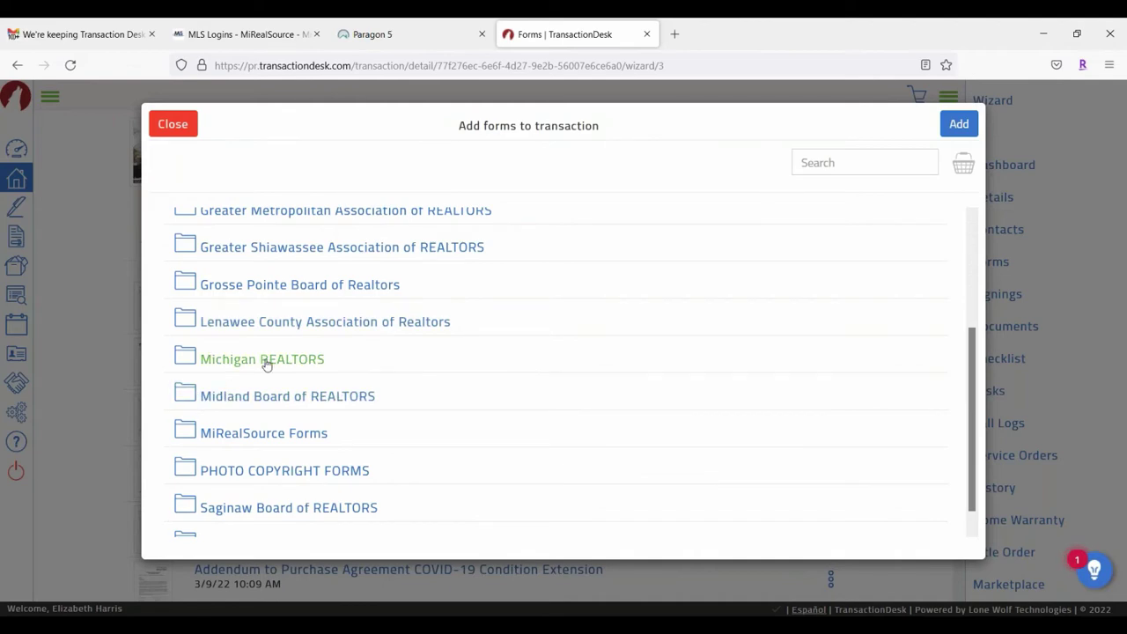
{"action": "left_click", "coordinate": [264, 362]}
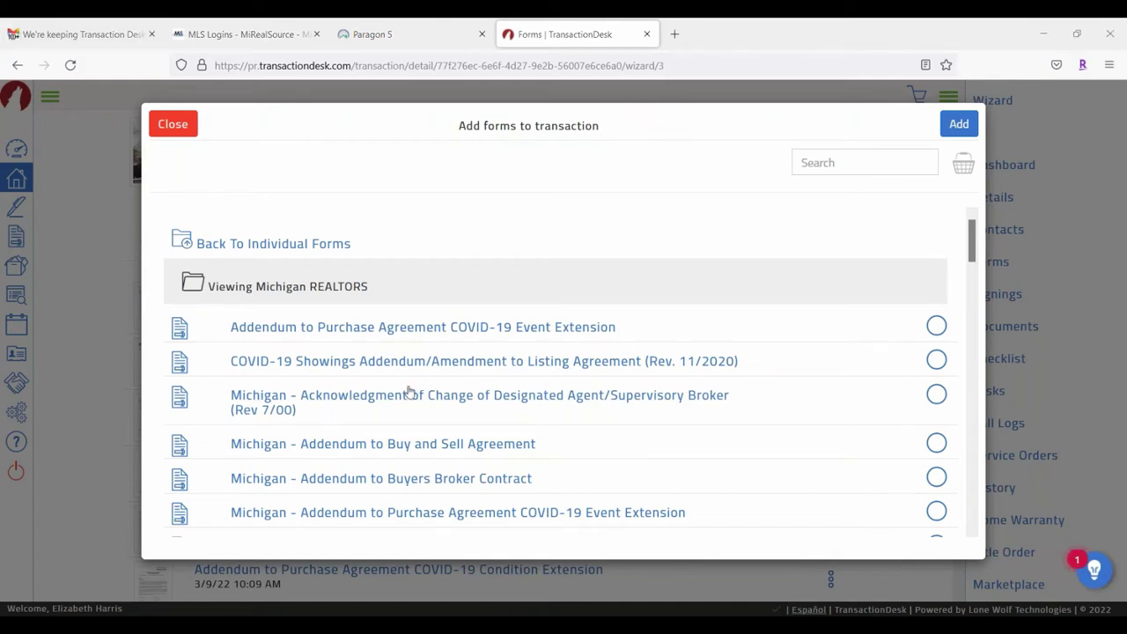
{"action": "scroll", "coordinate": [390, 334], "scroll_direction": "down", "scroll_amount": 2}
{"action": "scroll", "coordinate": [390, 335], "scroll_direction": "down", "scroll_amount": 4}
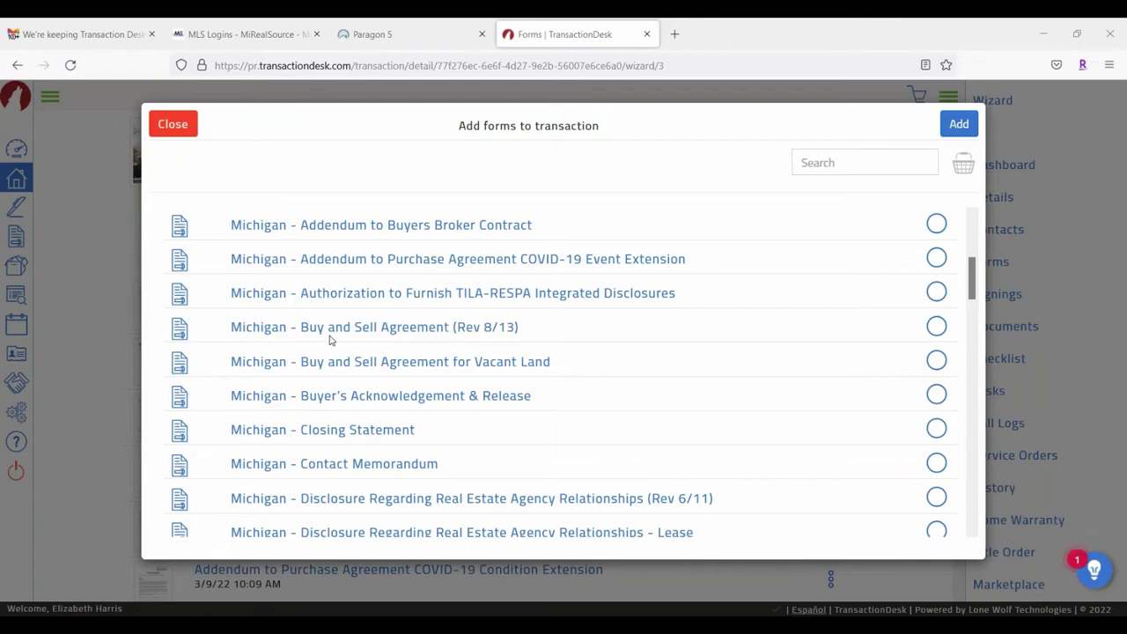
{"action": "left_click", "coordinate": [937, 327]}
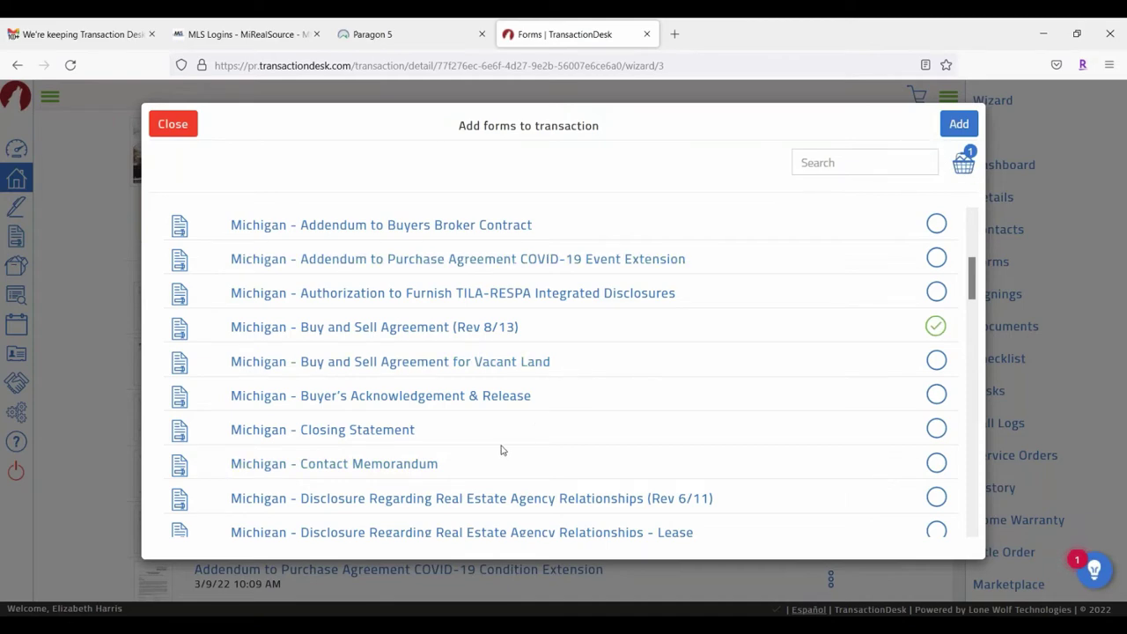
{"action": "scroll", "coordinate": [503, 449], "scroll_direction": "up", "scroll_amount": 5}
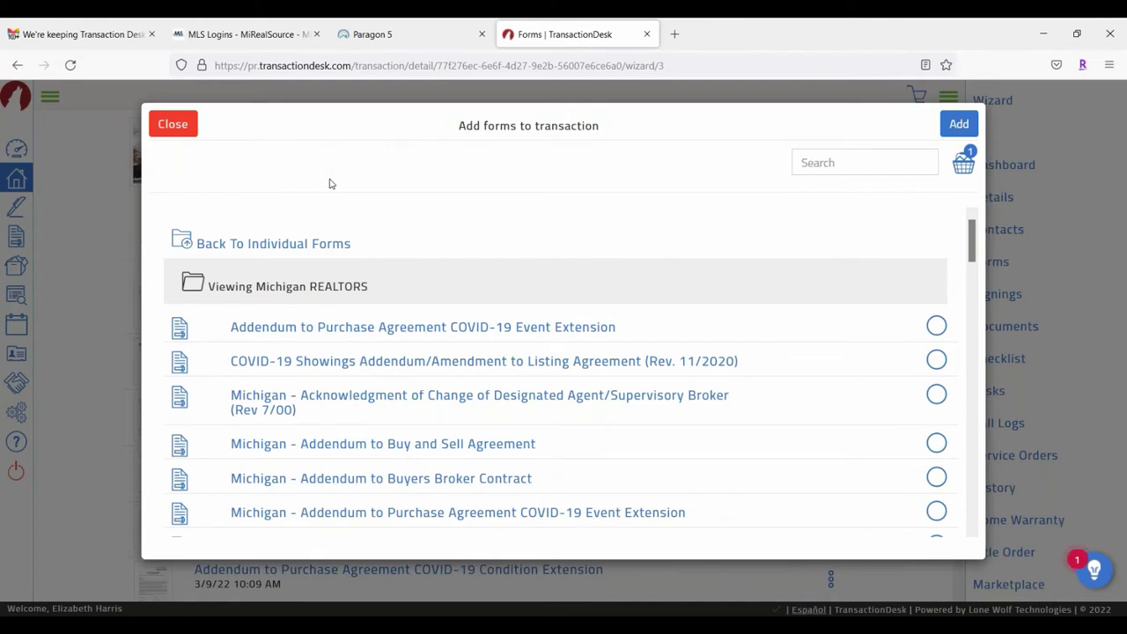
Step: Select the B.H.H.K.R Exclusive Buyer Agency Agreement from Berkshire Hathaway, review the basket, and add both forms
{"action": "left_click", "coordinate": [225, 252]}
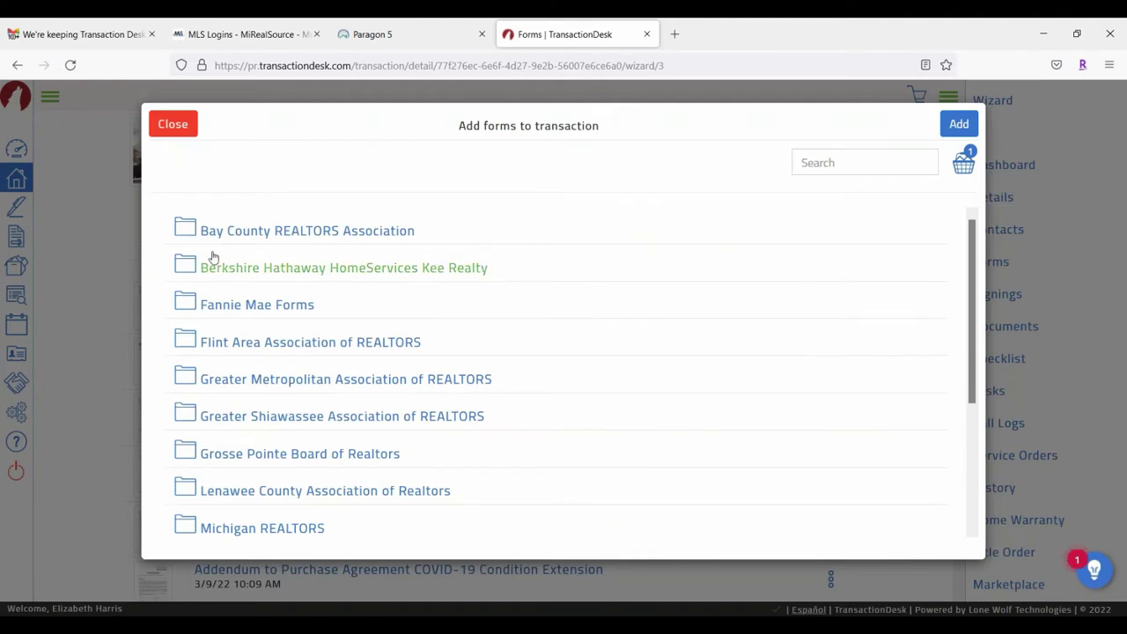
{"action": "left_click", "coordinate": [212, 273]}
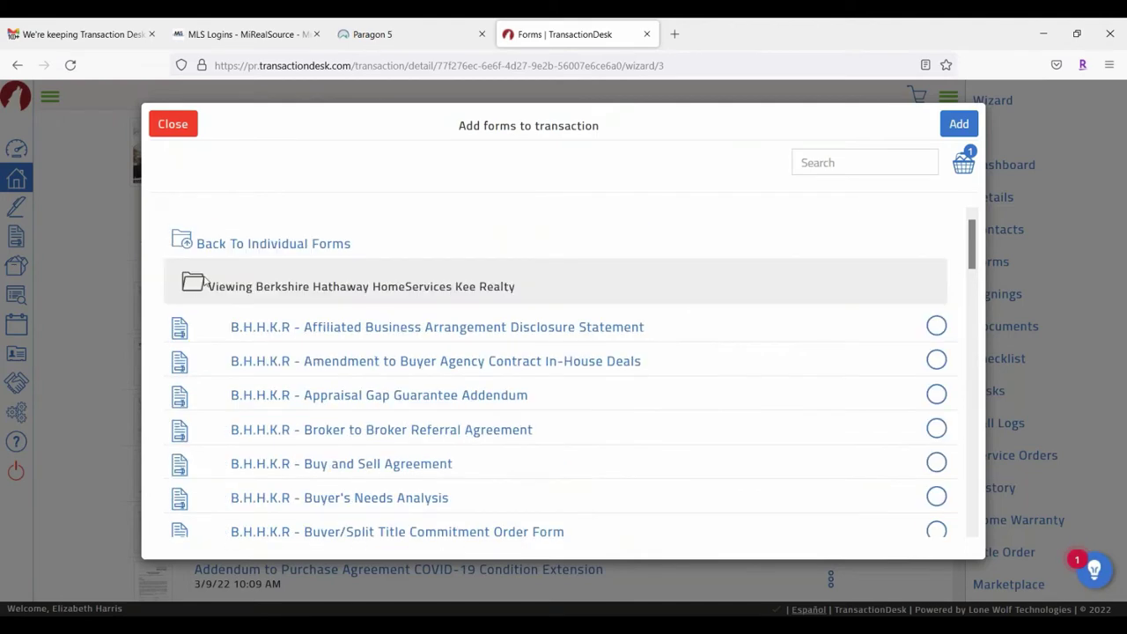
{"action": "scroll", "coordinate": [574, 395], "scroll_direction": "down", "scroll_amount": 3}
{"action": "scroll", "coordinate": [755, 362], "scroll_direction": "down", "scroll_amount": 8}
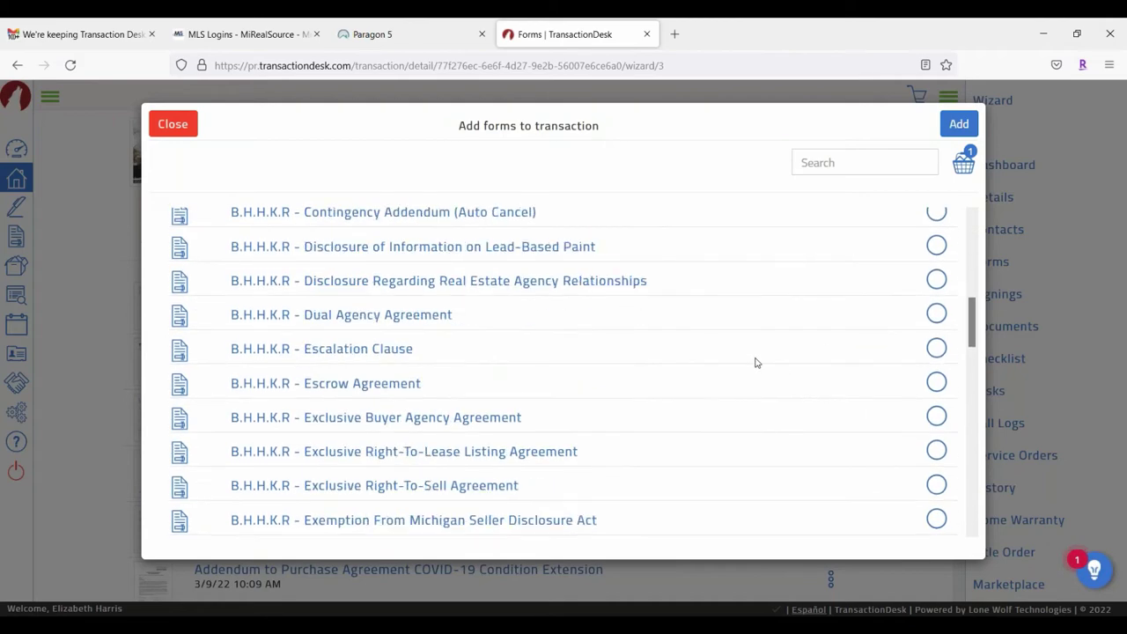
{"action": "scroll", "coordinate": [755, 362], "scroll_direction": "up", "scroll_amount": 3}
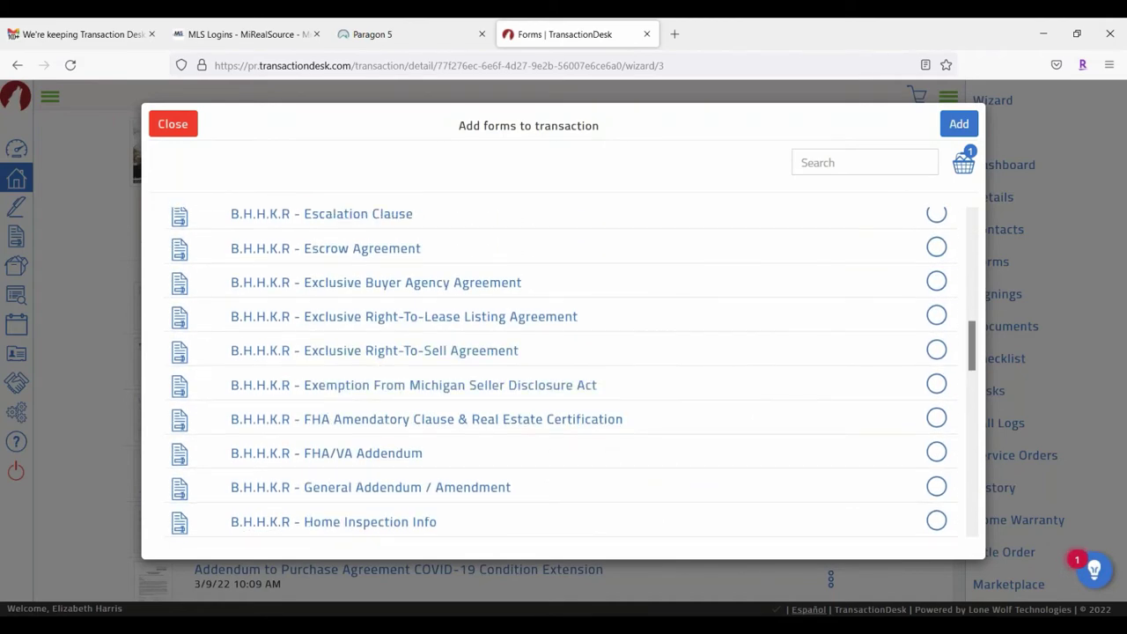
{"action": "left_click", "coordinate": [937, 282]}
{"action": "scroll", "coordinate": [664, 315], "scroll_direction": "up", "scroll_amount": 5}
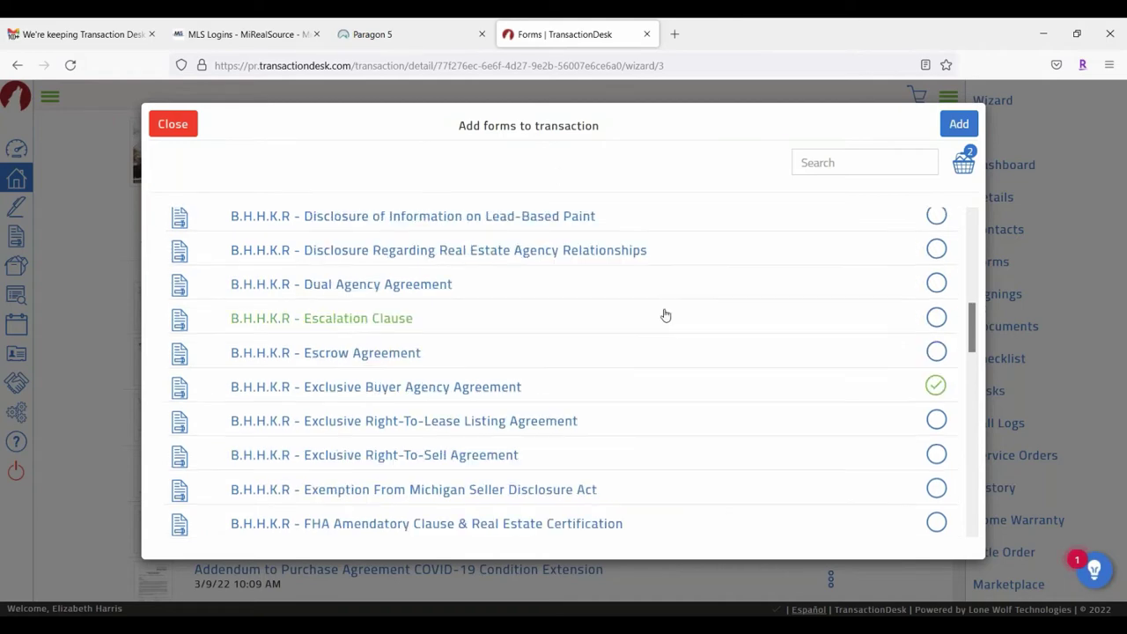
{"action": "left_click", "coordinate": [962, 166]}
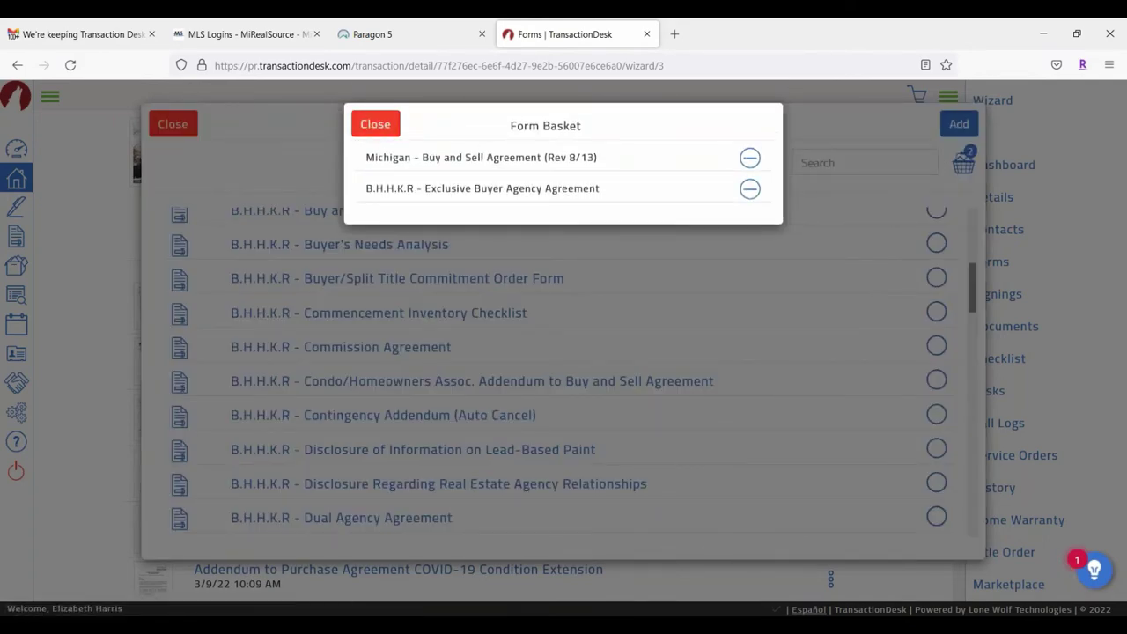
{"action": "left_click", "coordinate": [377, 124]}
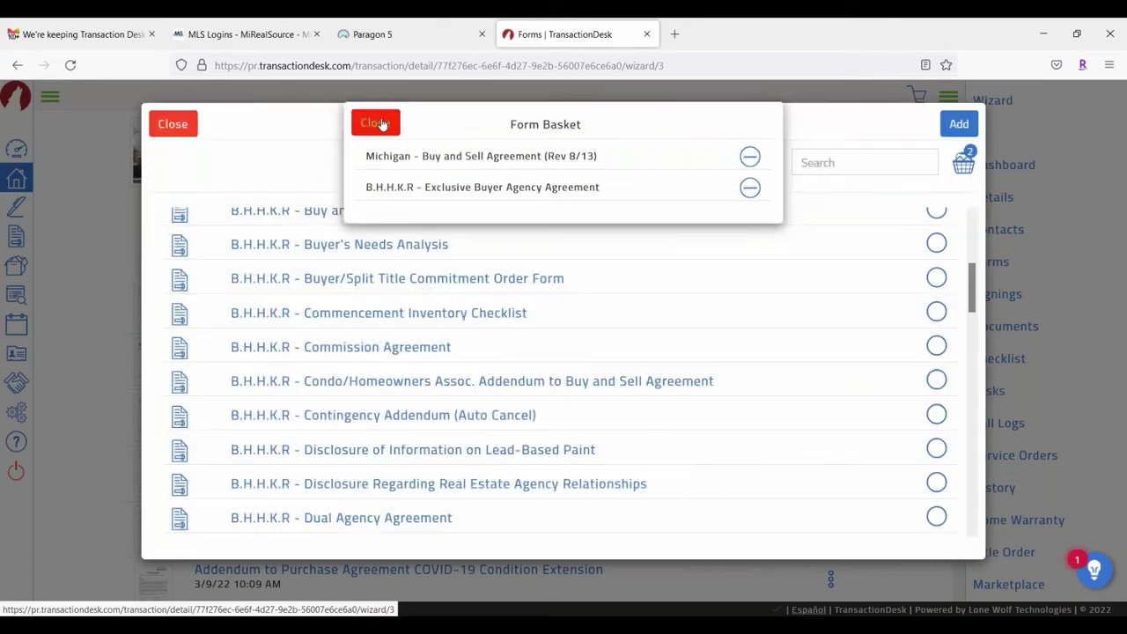
{"action": "left_click", "coordinate": [960, 124]}
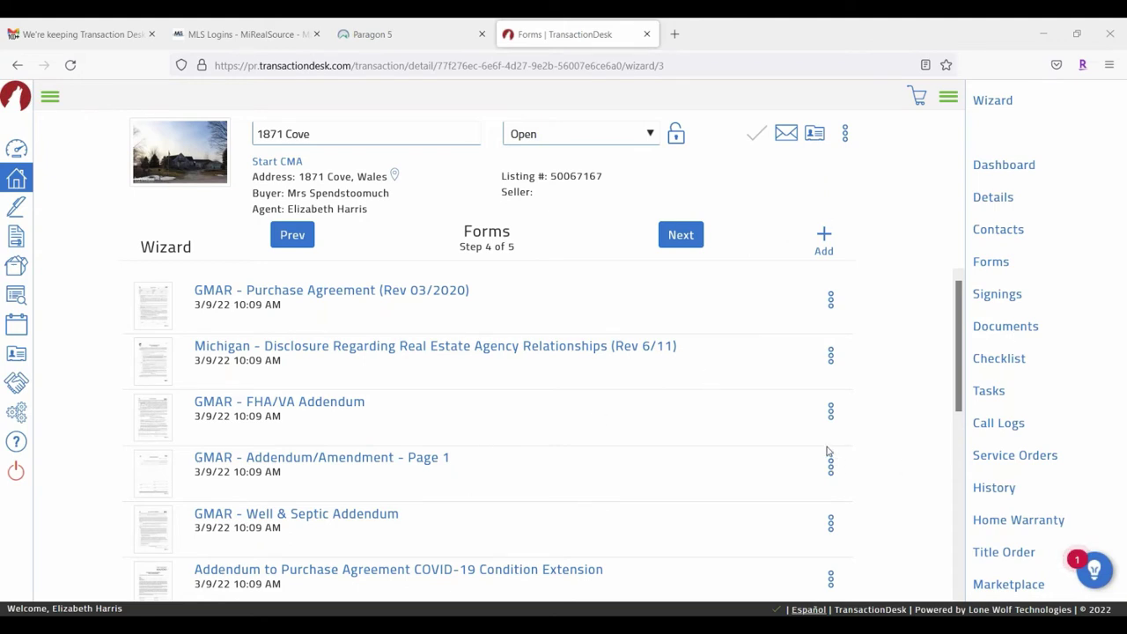
Step: Advance to Documents (Step 5 of 5), showing Fax-Back Cover Sheet.pdf, Arial View.jpg and SD & LBP.pdf
{"action": "left_click", "coordinate": [685, 236]}
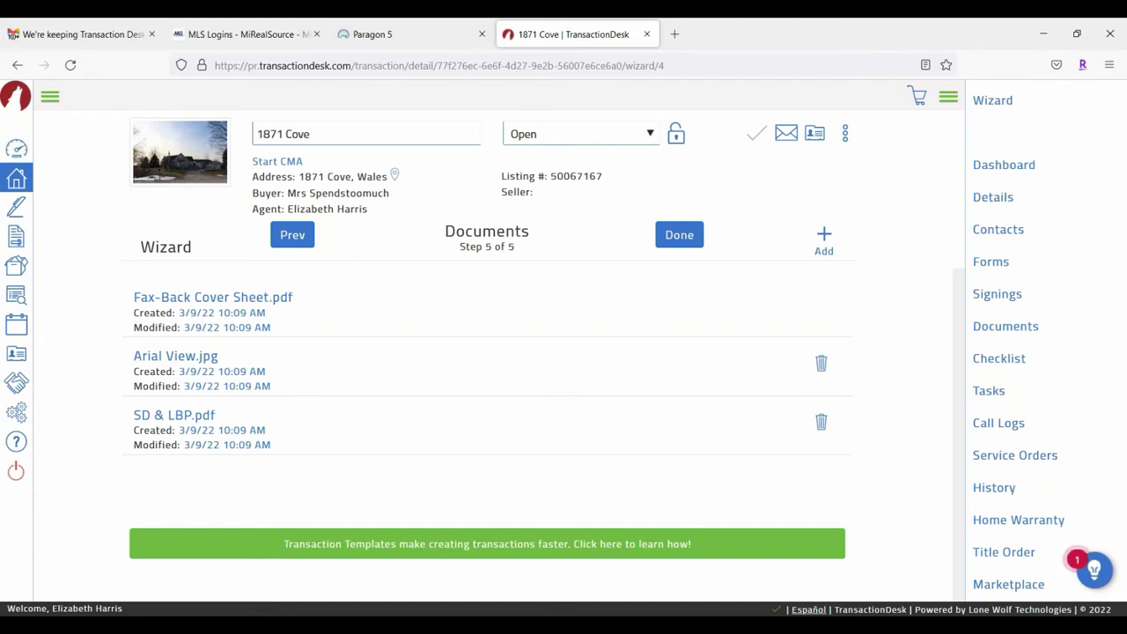
{"action": "left_click", "coordinate": [1110, 66]}
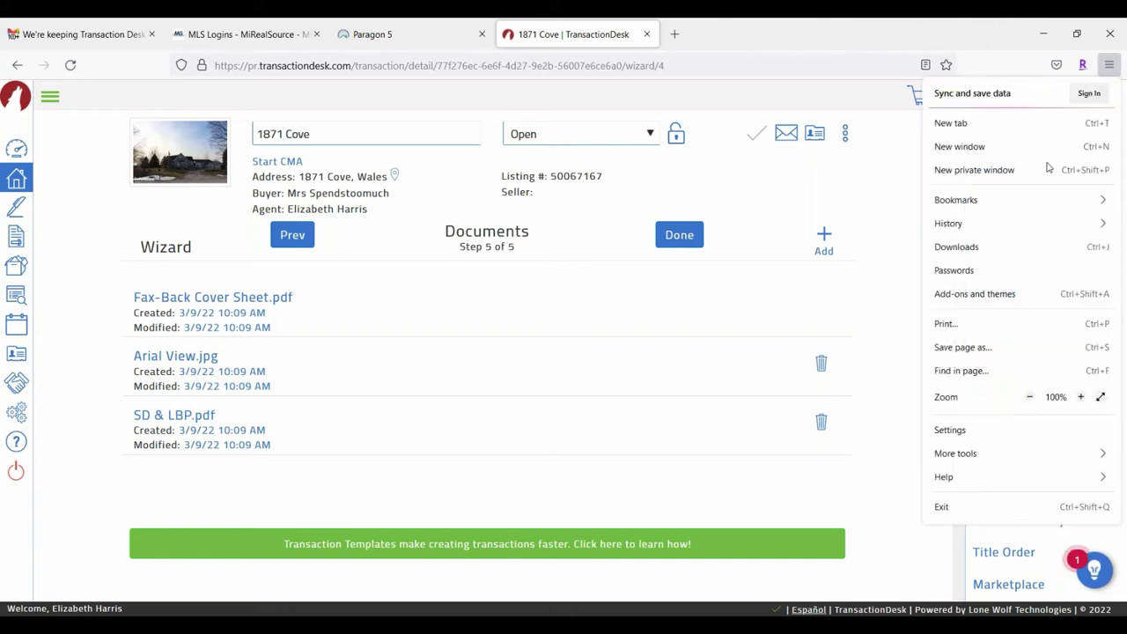
{"action": "left_click", "coordinate": [956, 171]}
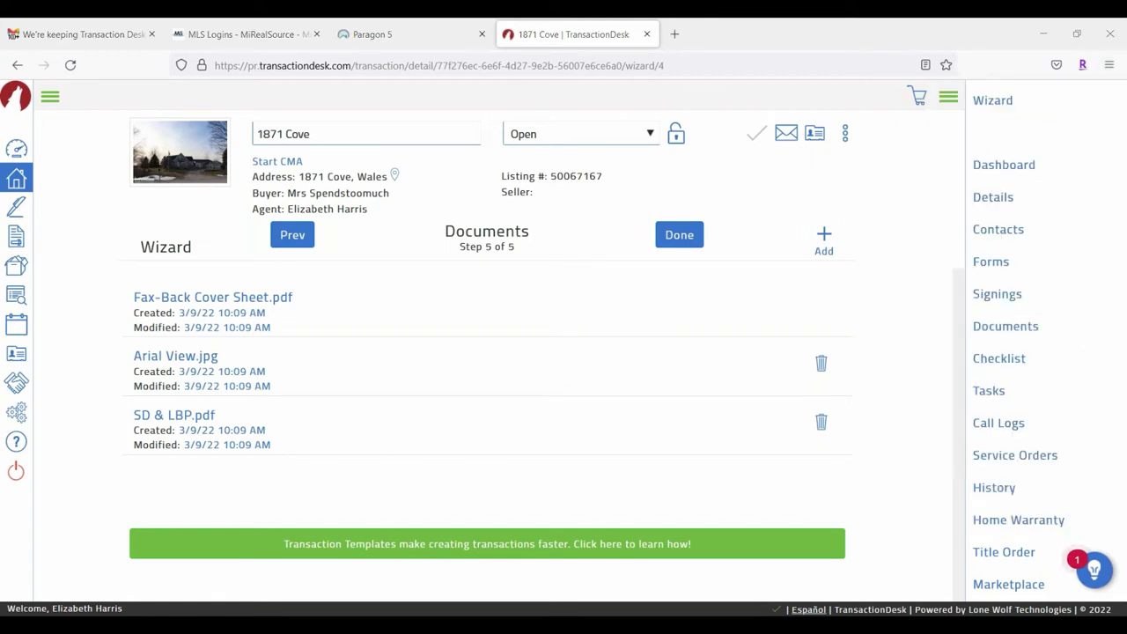
{"action": "left_click", "coordinate": [1111, 65]}
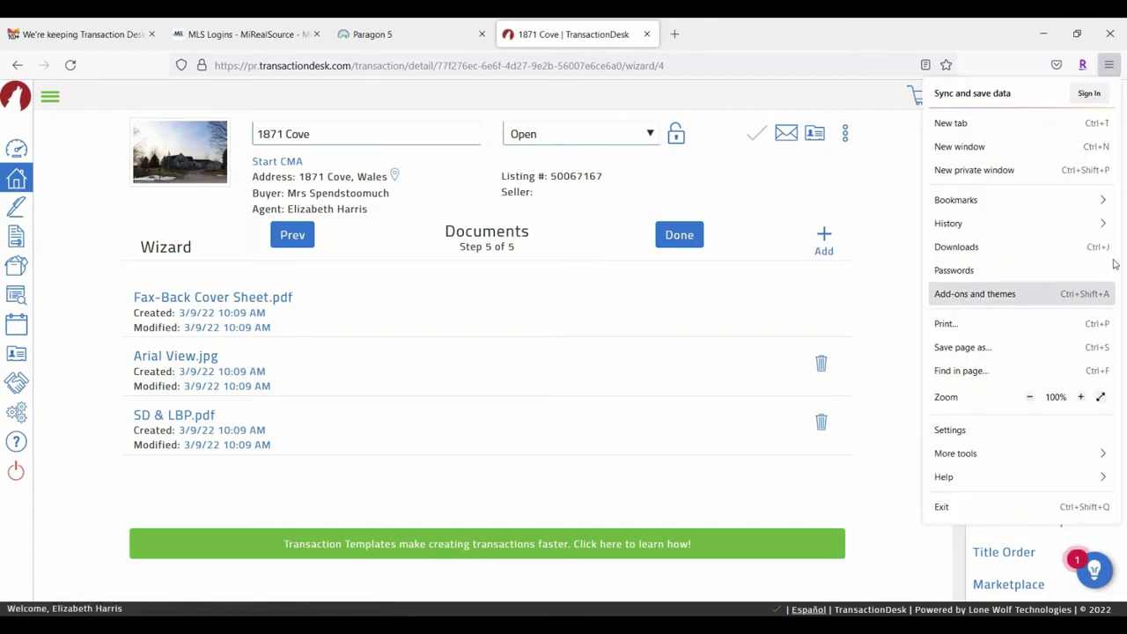
{"action": "left_click", "coordinate": [964, 231]}
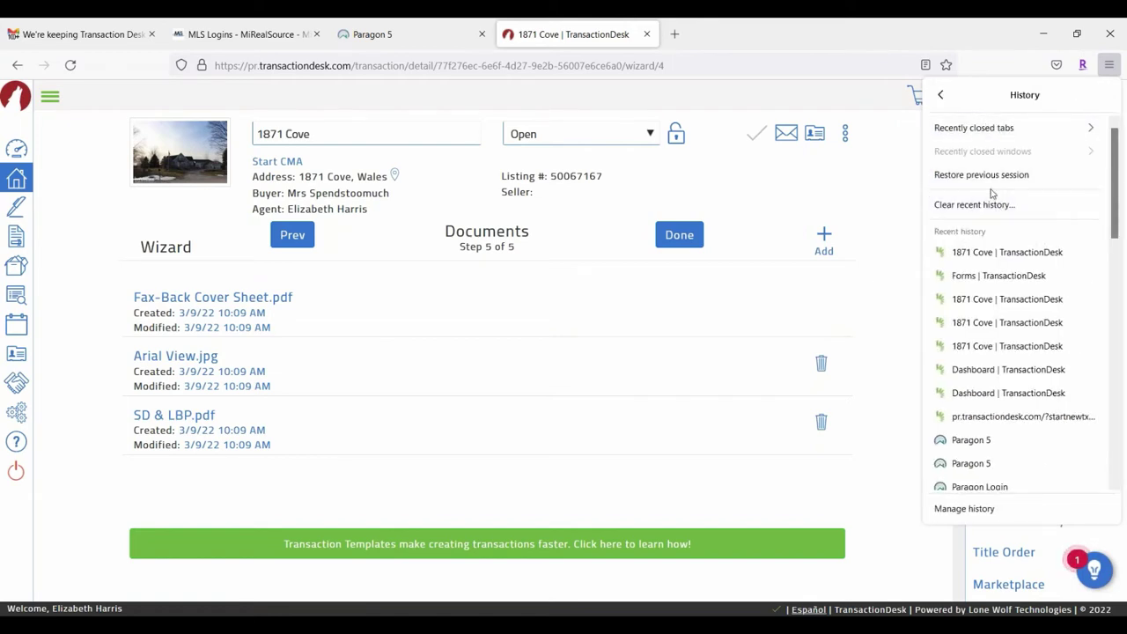
{"action": "left_click", "coordinate": [810, 306]}
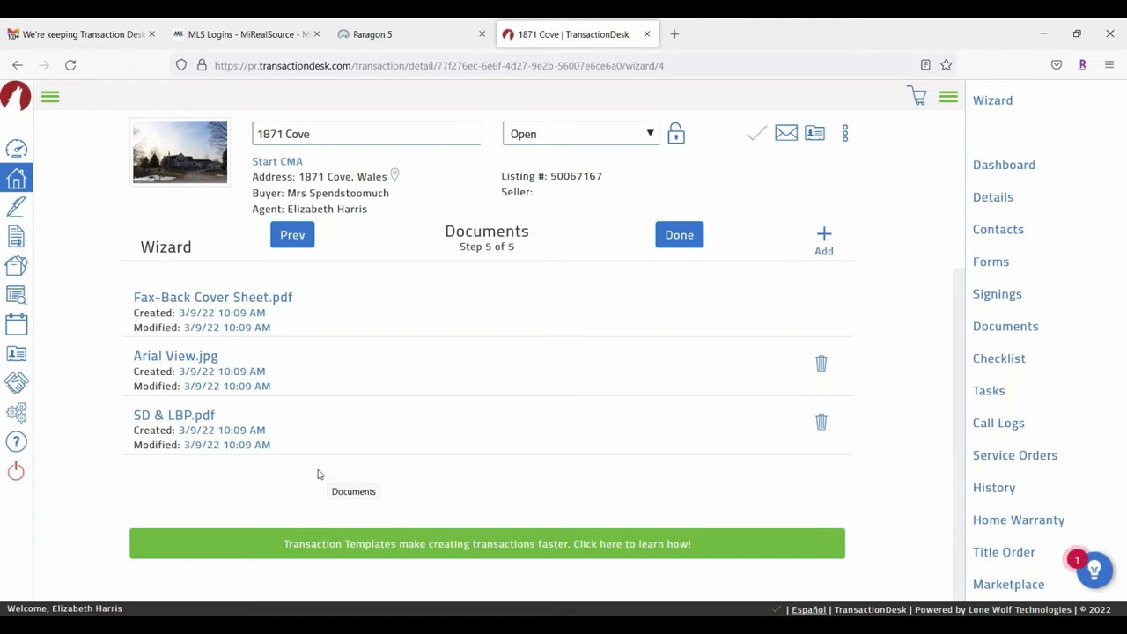
Step: Drag Data Sharing Map 2021.pdf from Downloads onto the upload box, then minimize File Explorer
{"action": "left_click", "coordinate": [826, 245]}
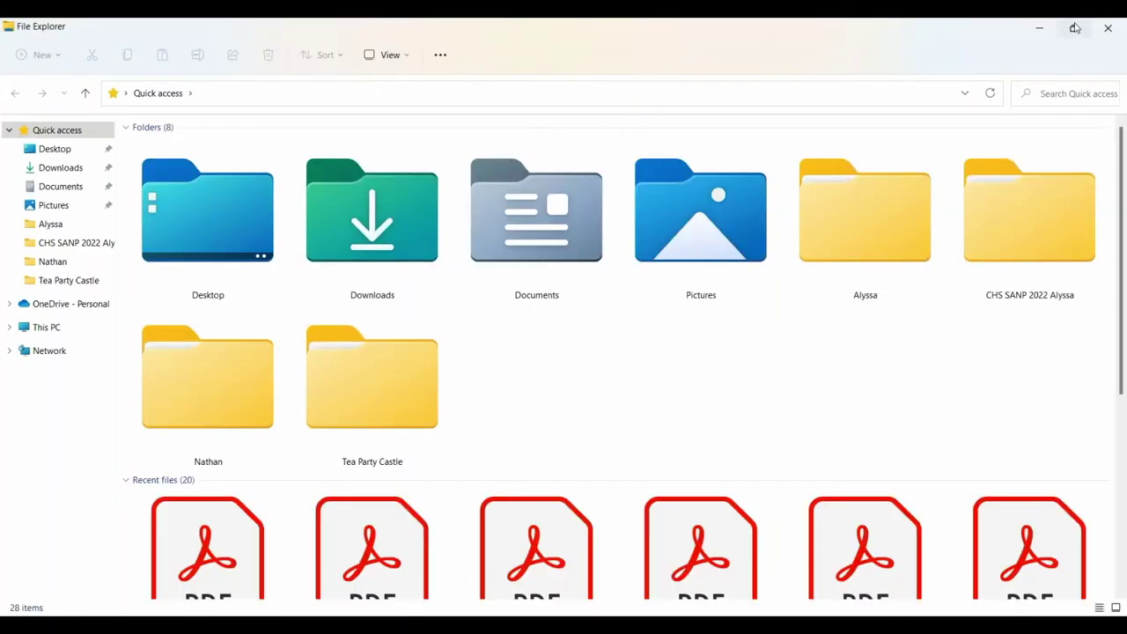
{"action": "left_click", "coordinate": [1075, 28]}
{"action": "scroll", "coordinate": [406, 411], "scroll_direction": "down", "scroll_amount": 3}
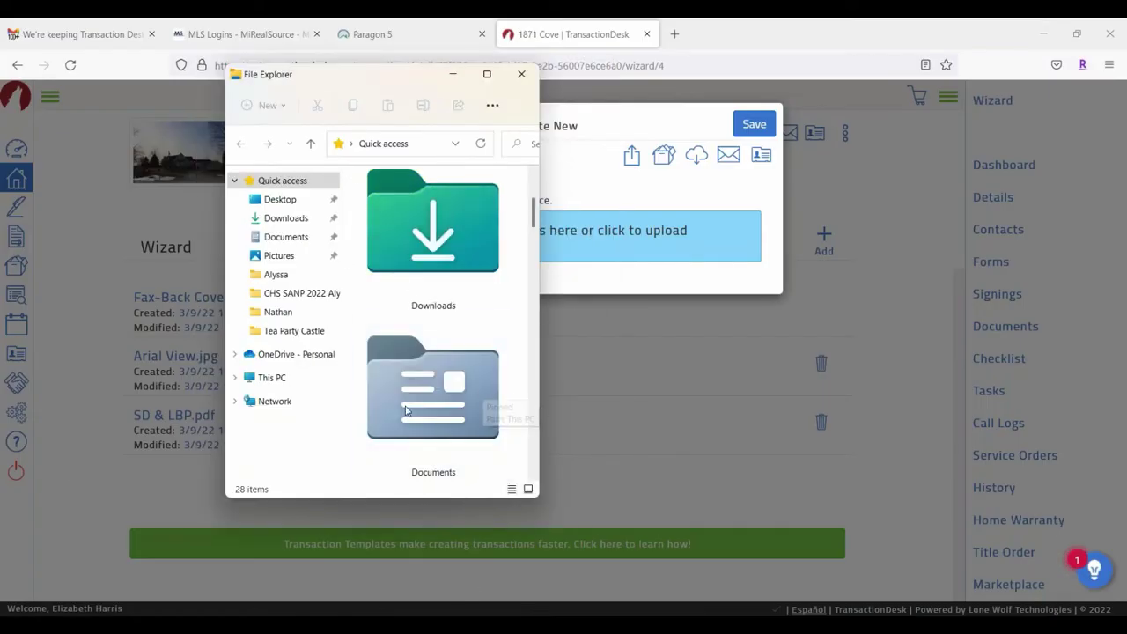
{"action": "double_click", "coordinate": [432, 224]}
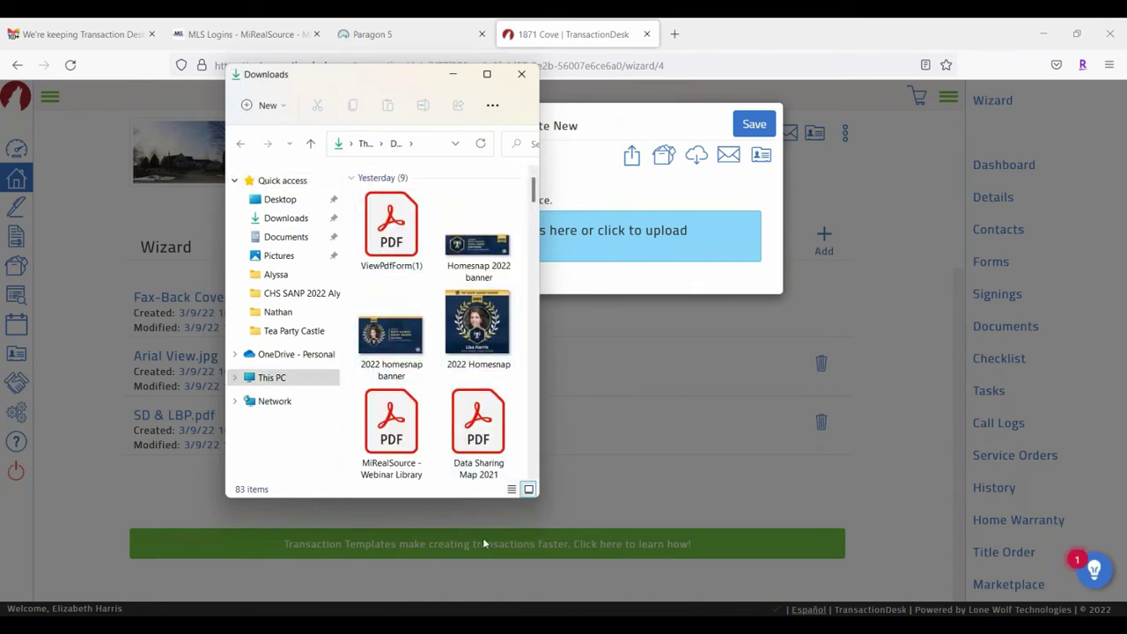
{"action": "left_click", "coordinate": [471, 450]}
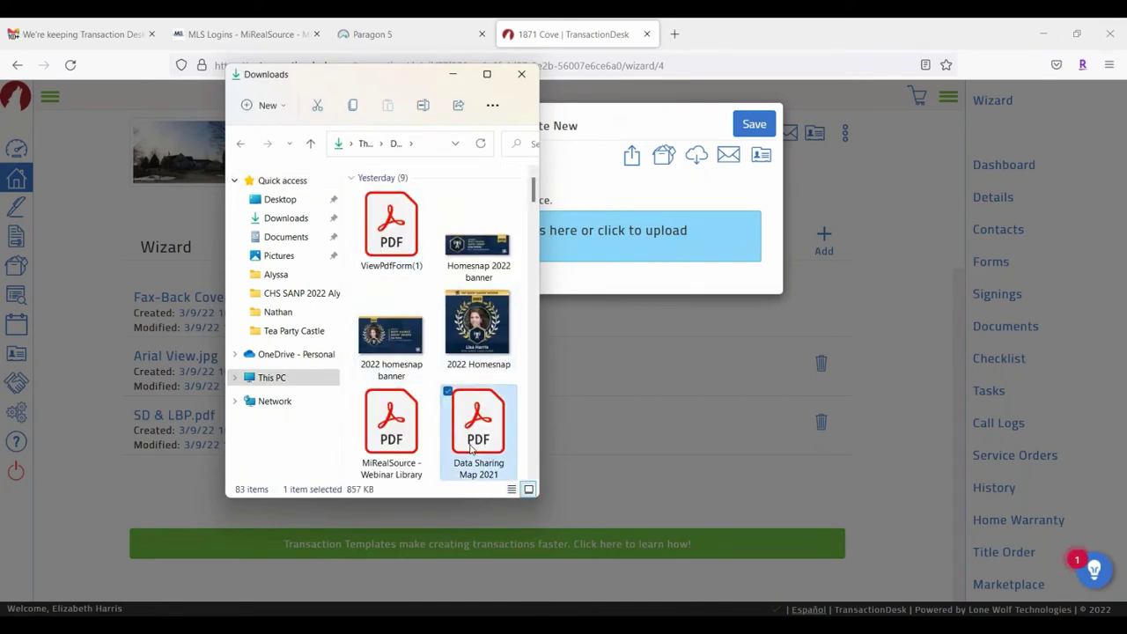
{"action": "left_click_drag", "start_coordinate": [472, 449], "coordinate": [629, 228]}
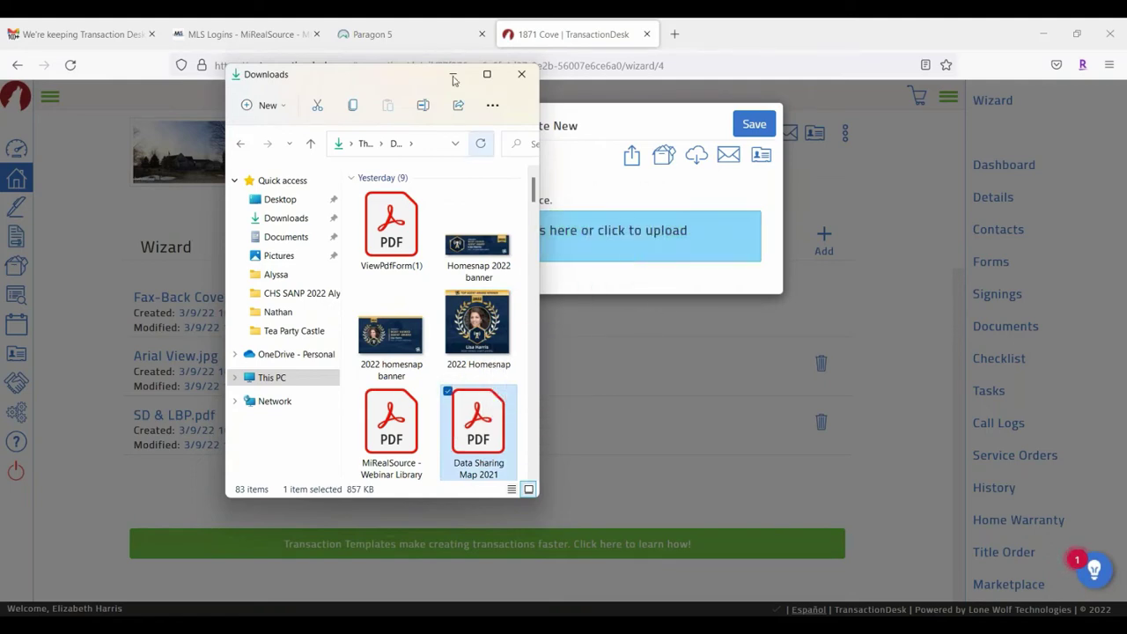
{"action": "left_click", "coordinate": [453, 75]}
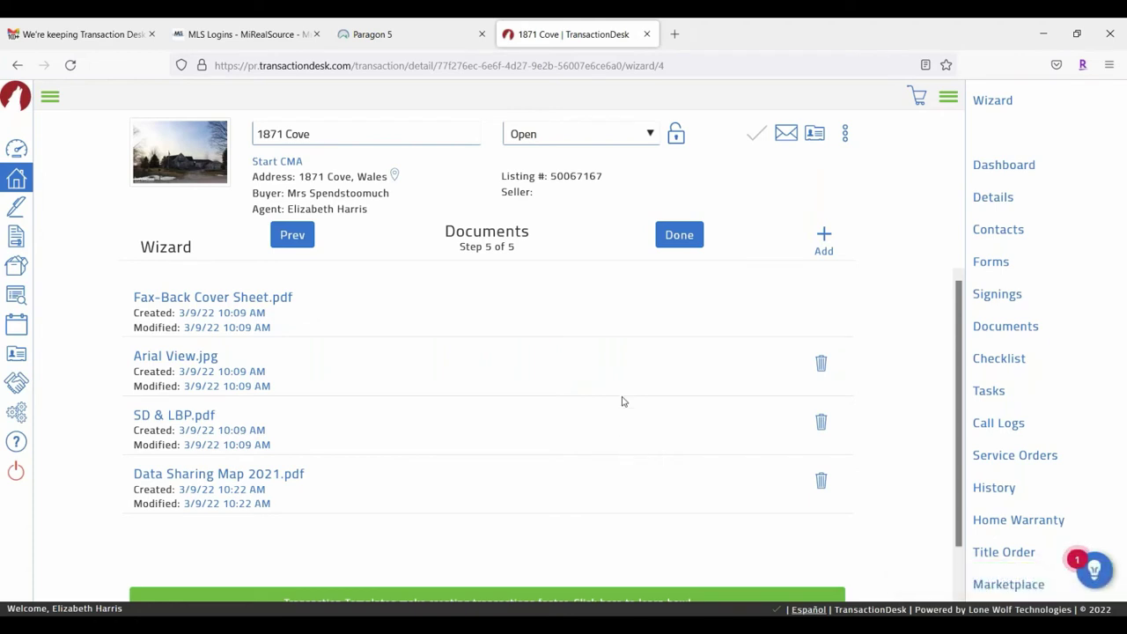
Step: Upload ViewPdfForm(1).pdf from the Downloads folder through the File Upload dialog
{"action": "left_click", "coordinate": [827, 238]}
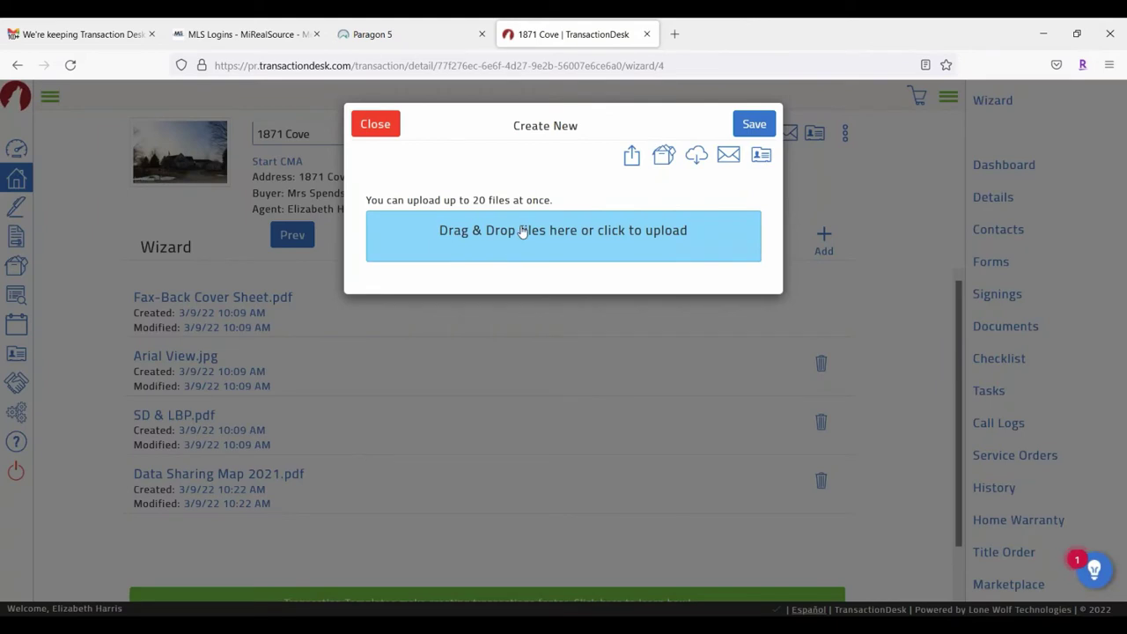
{"action": "left_click", "coordinate": [522, 231]}
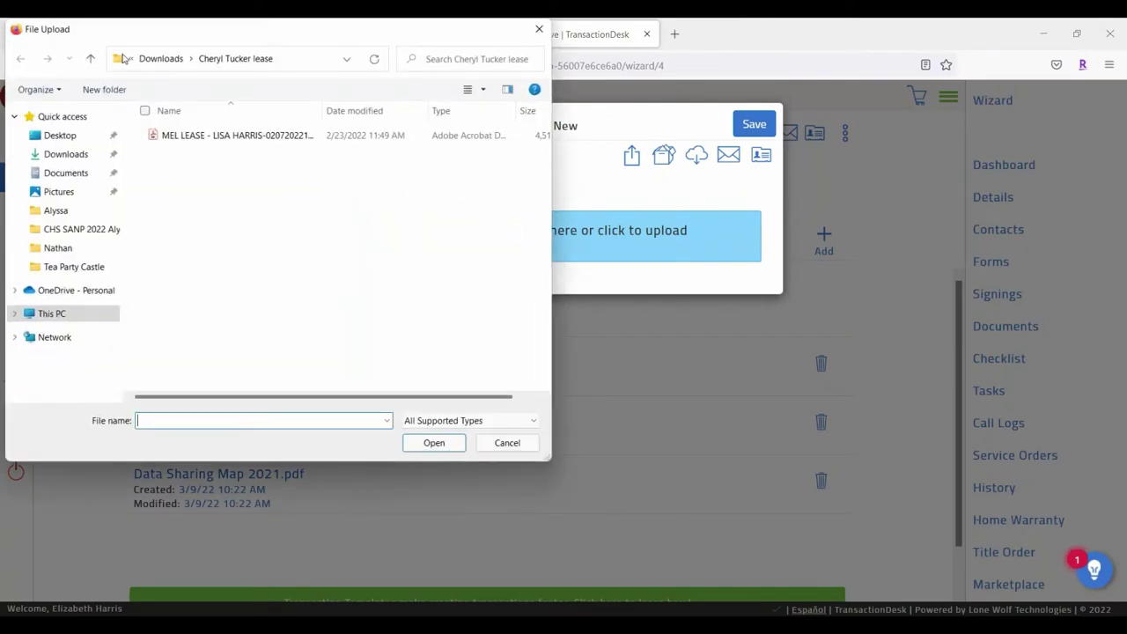
{"action": "left_click", "coordinate": [70, 155]}
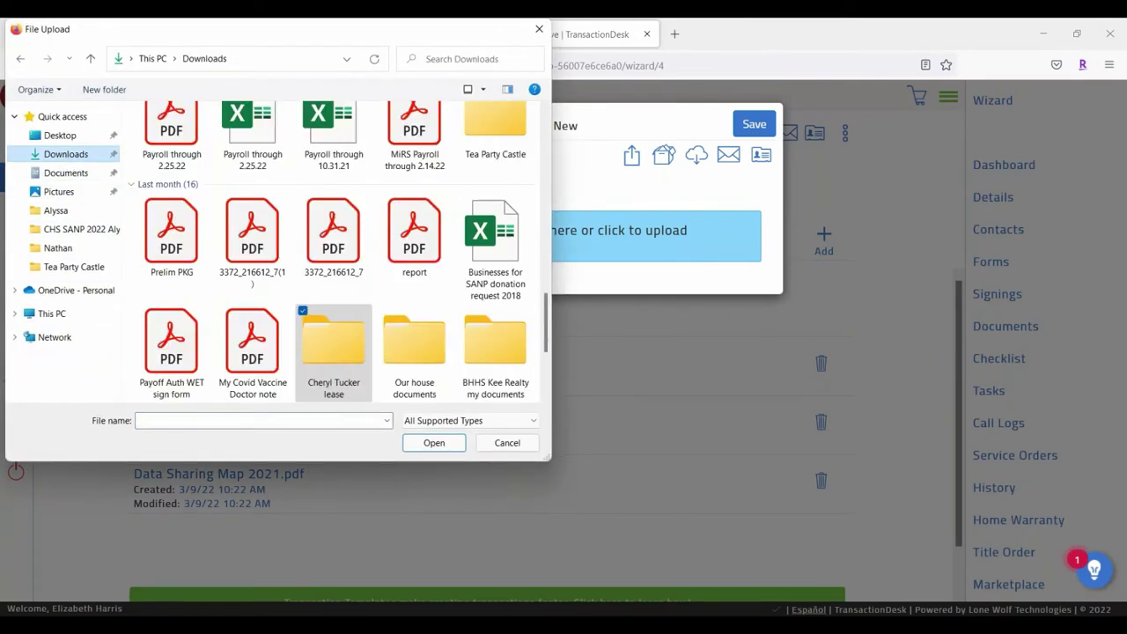
{"action": "scroll", "coordinate": [405, 178], "scroll_direction": "up", "scroll_amount": 5}
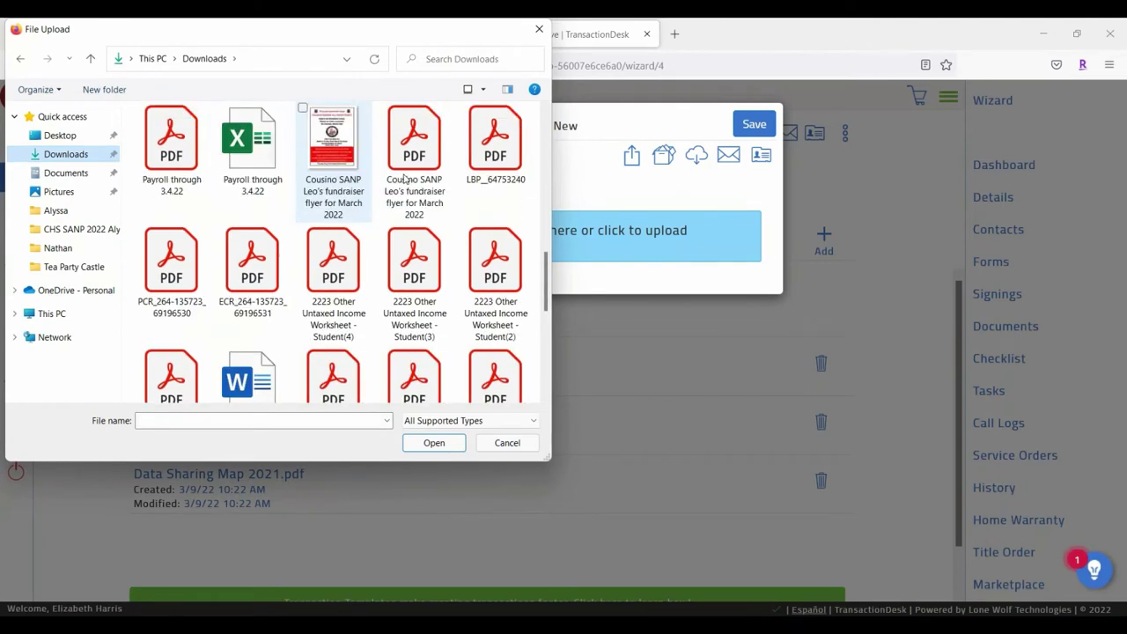
{"action": "scroll", "coordinate": [404, 179], "scroll_direction": "up", "scroll_amount": 8}
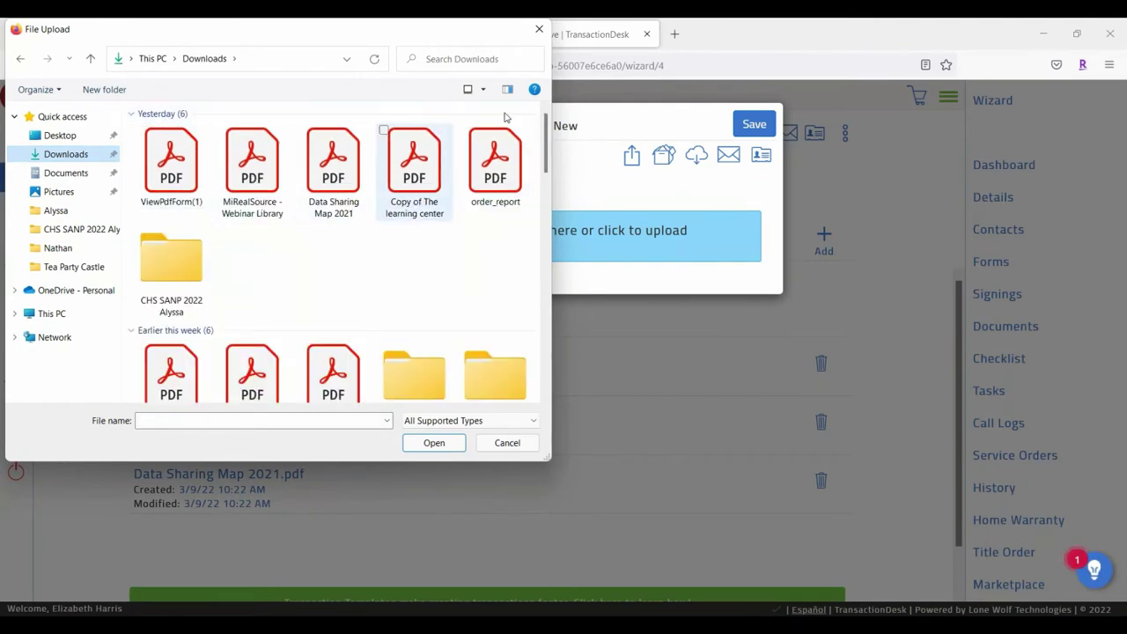
{"action": "left_click", "coordinate": [167, 158]}
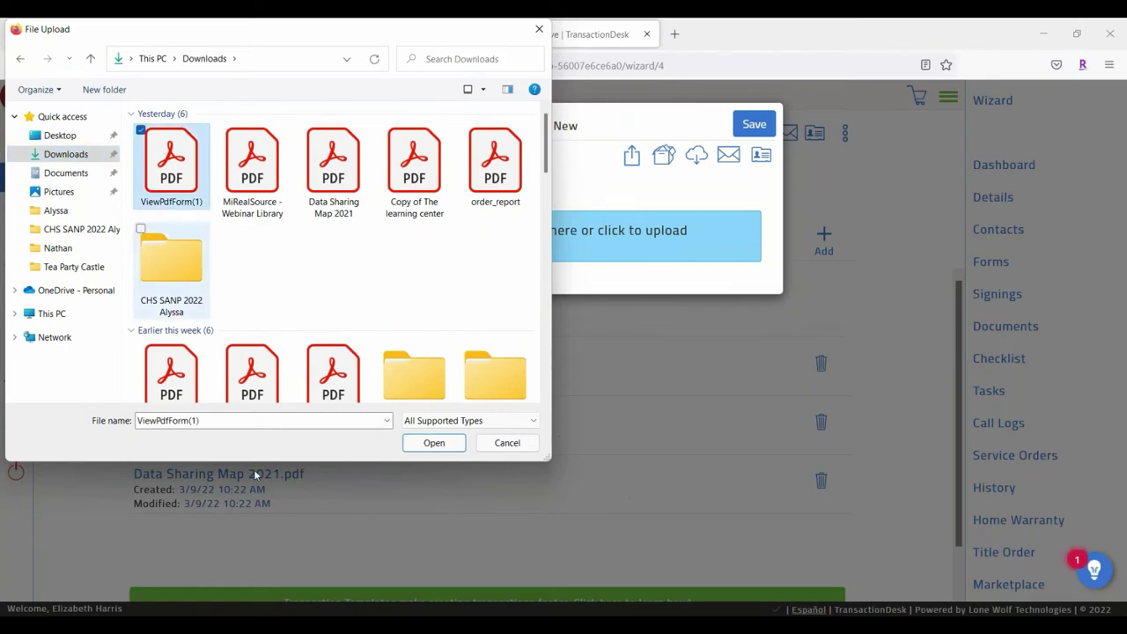
{"action": "left_click", "coordinate": [433, 443]}
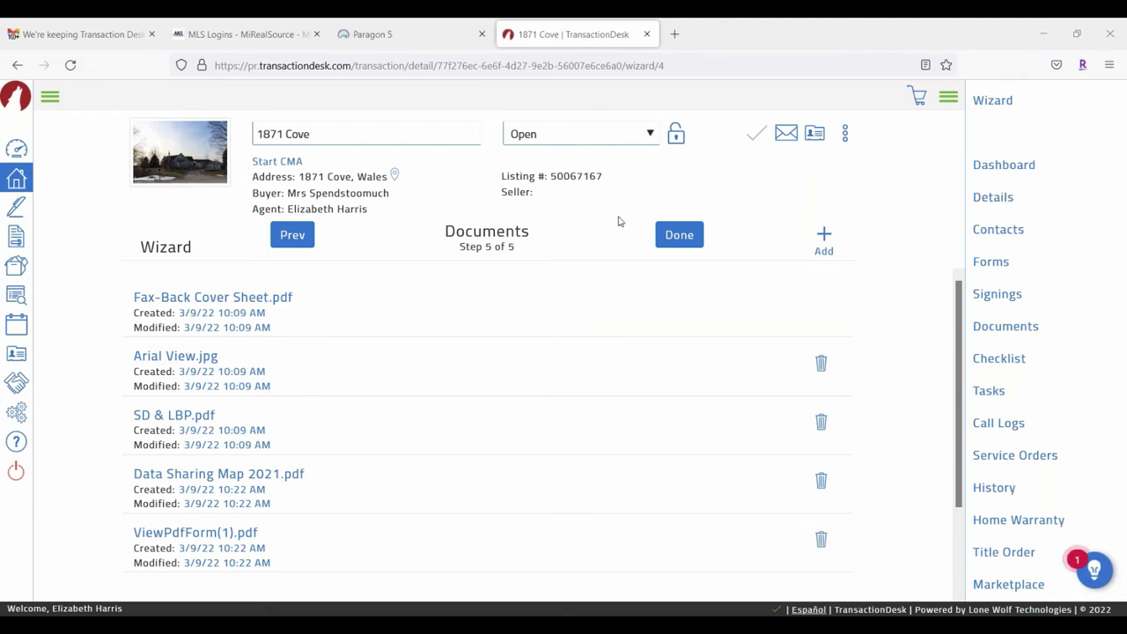
Step: Finish the wizard with Done, then collapse and reopen the dashboard's right sidebar
{"action": "left_click", "coordinate": [678, 234]}
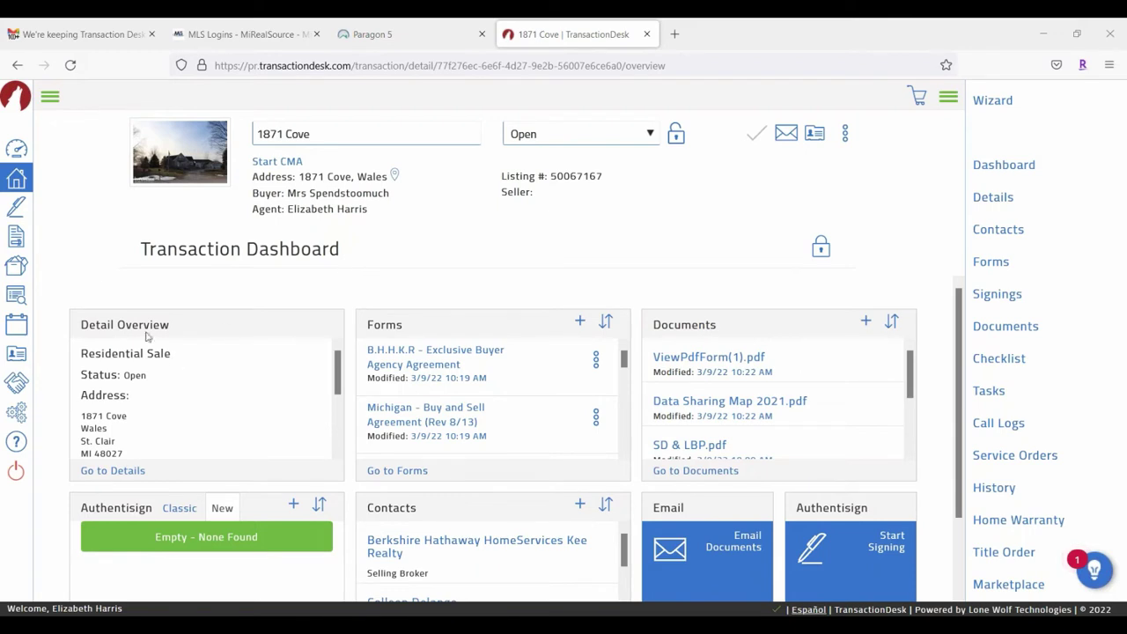
{"action": "left_click", "coordinate": [948, 97]}
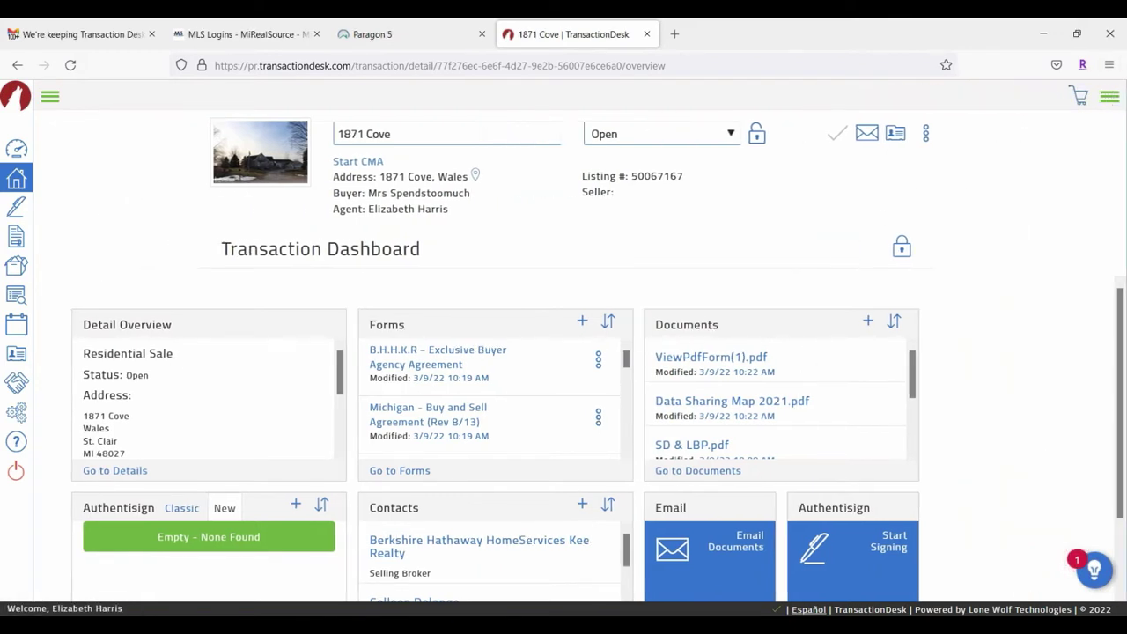
{"action": "left_click", "coordinate": [1110, 96]}
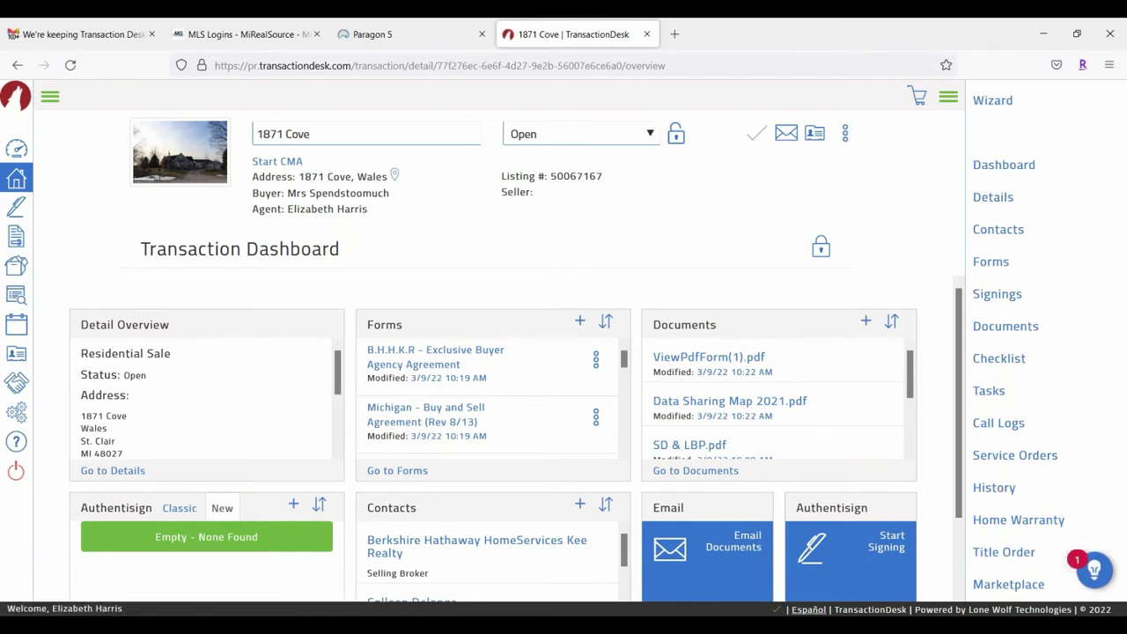
Step: View Details, Contacts, Forms, Signings, Documents, Checklist, Tasks, Call Logs and Service Orders in turn
{"action": "left_click", "coordinate": [993, 197]}
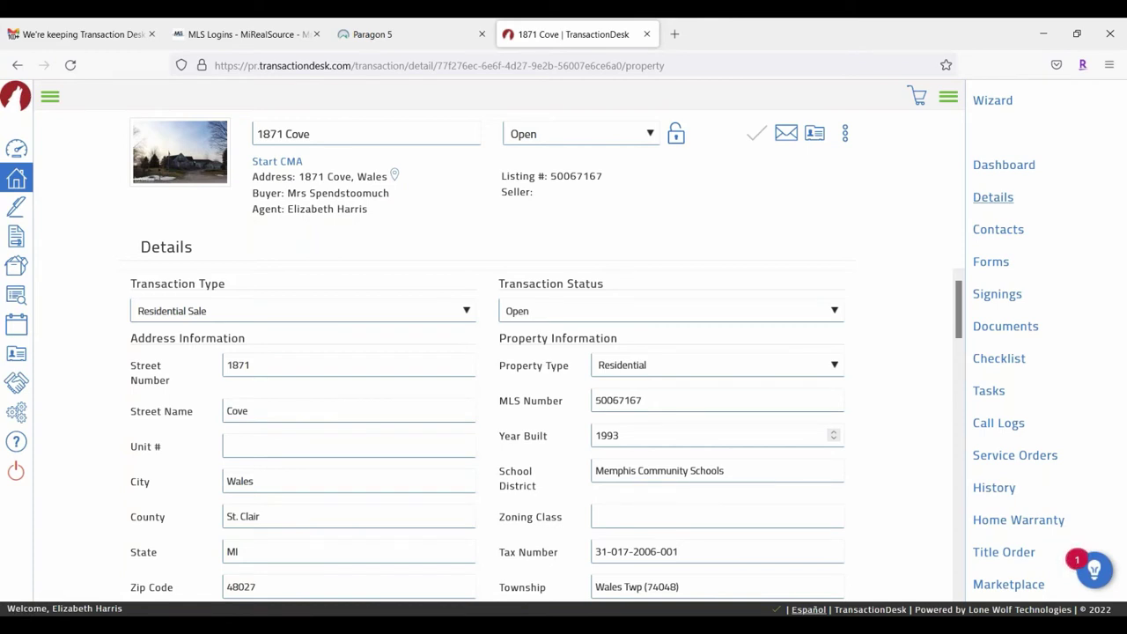
{"action": "left_click", "coordinate": [1007, 236]}
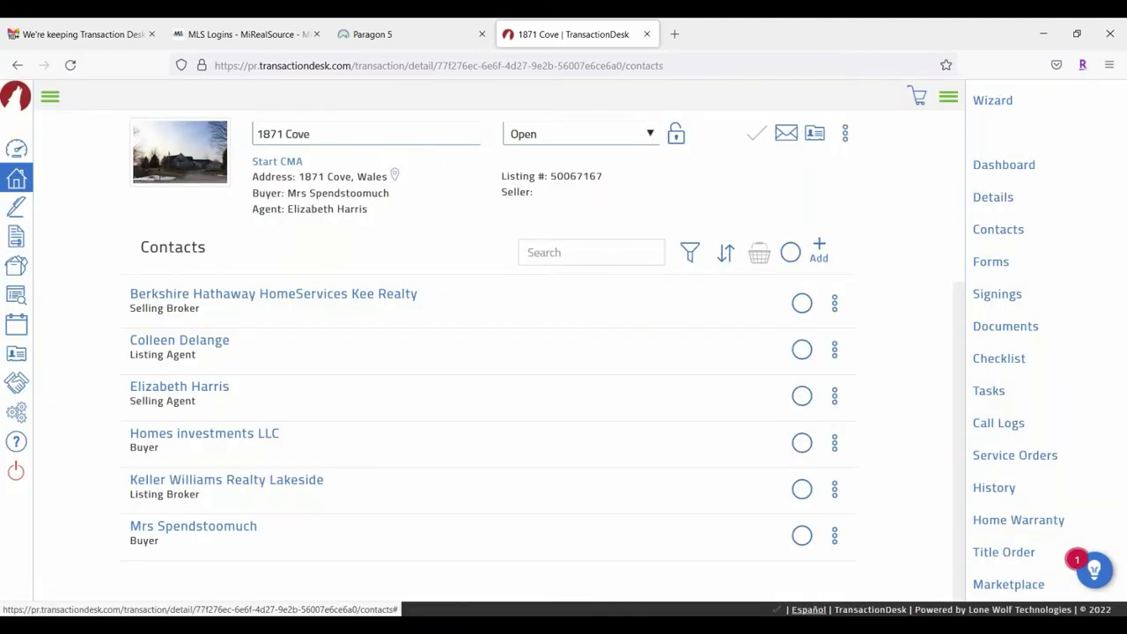
{"action": "left_click", "coordinate": [991, 263]}
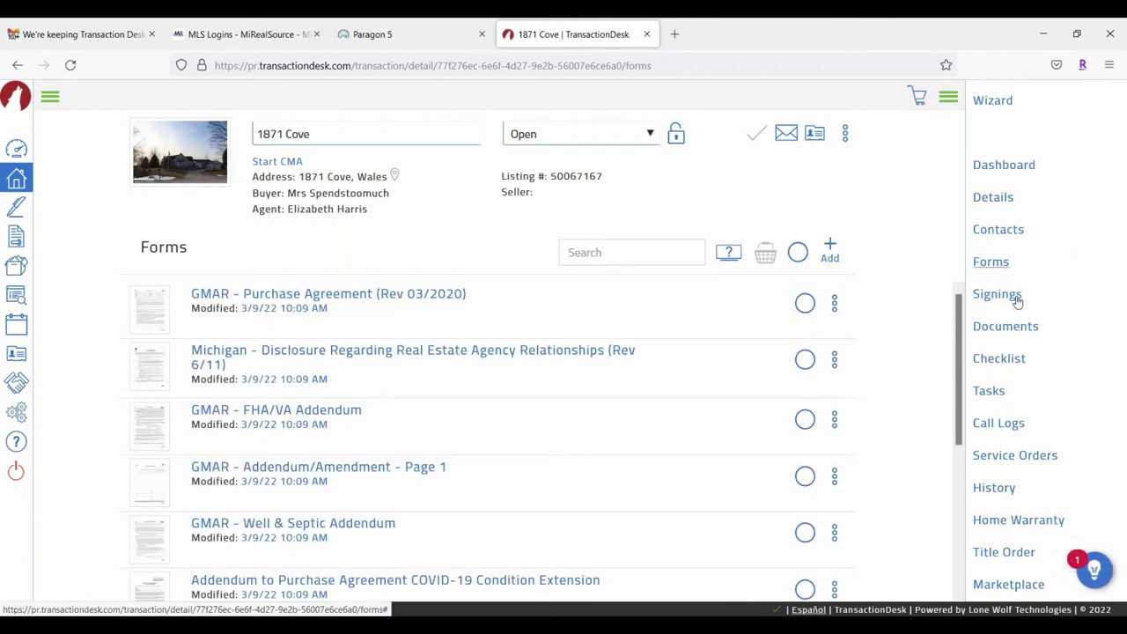
{"action": "left_click", "coordinate": [1013, 297]}
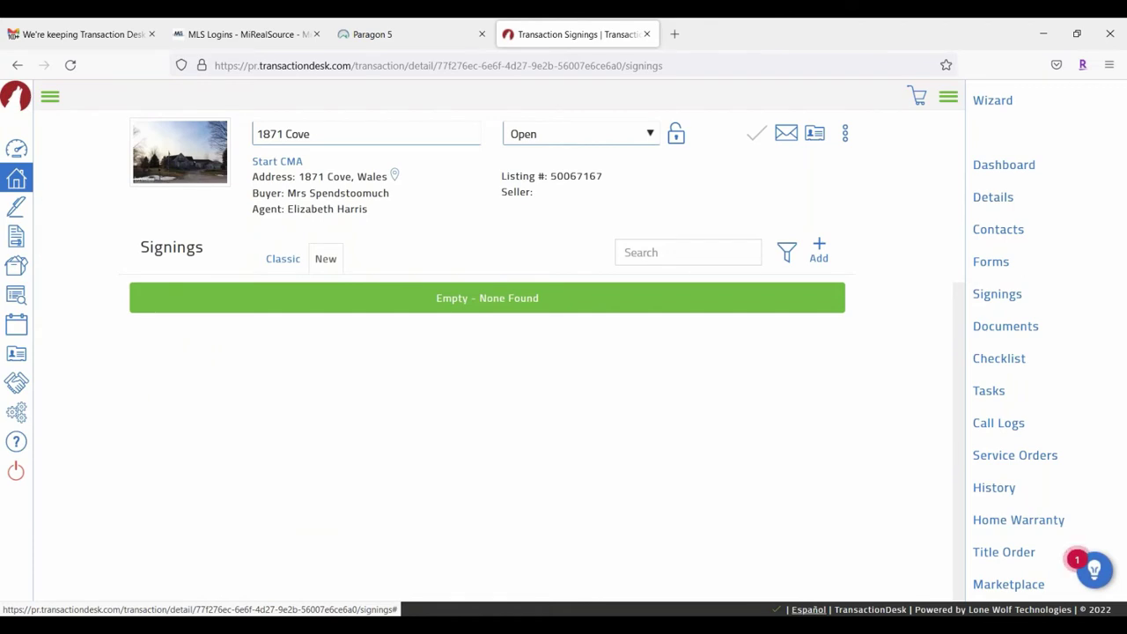
{"action": "left_click", "coordinate": [1004, 336]}
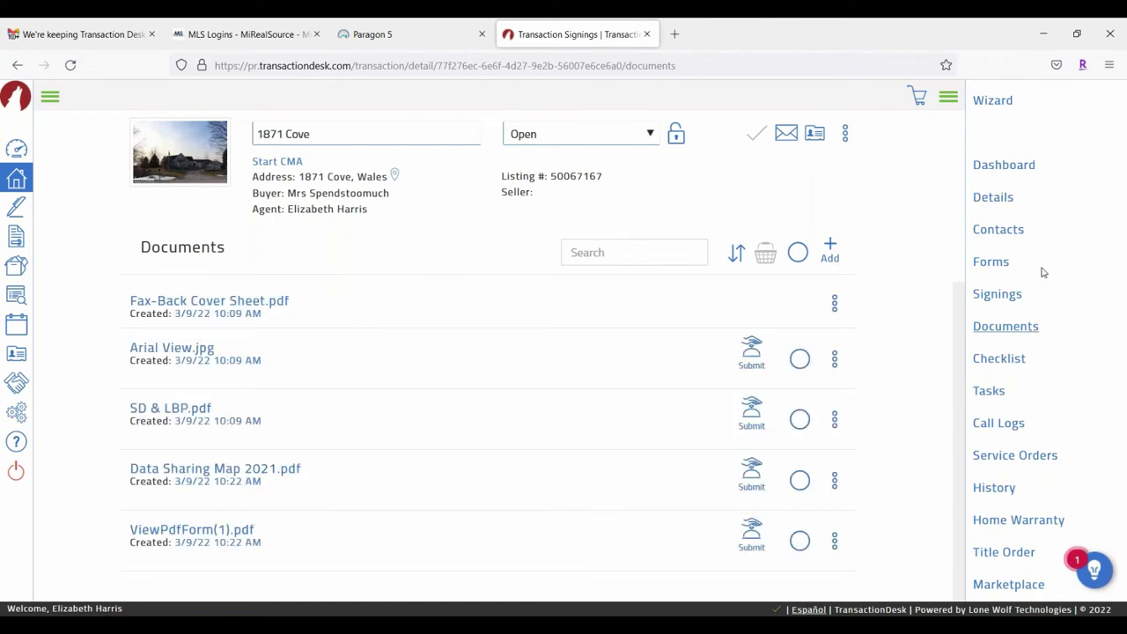
{"action": "left_click", "coordinate": [986, 363]}
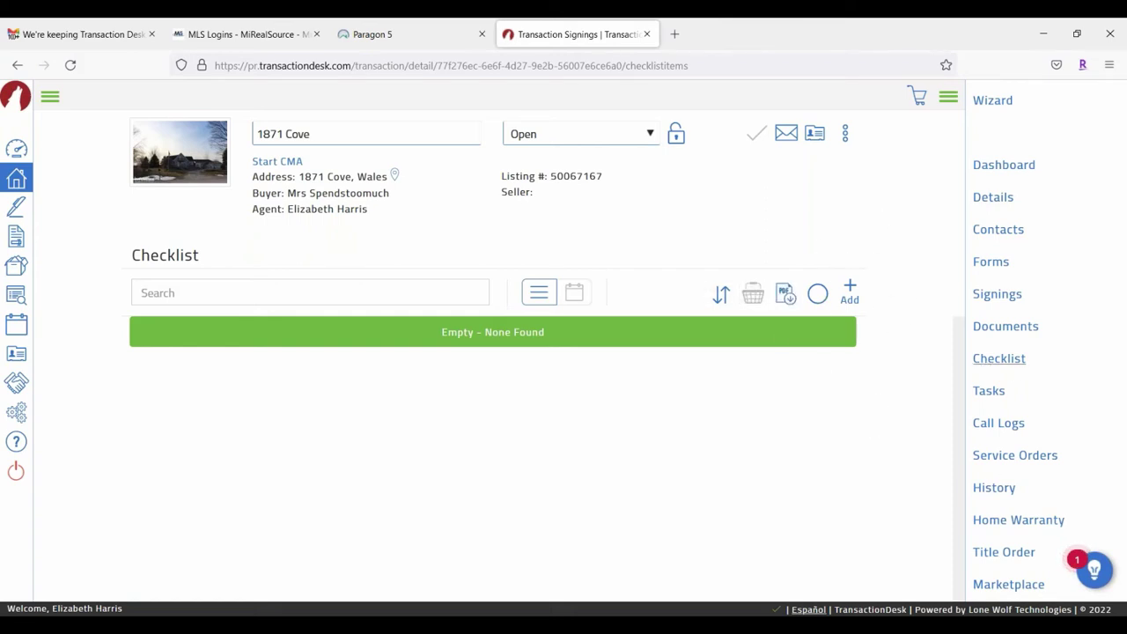
{"action": "left_click", "coordinate": [988, 392]}
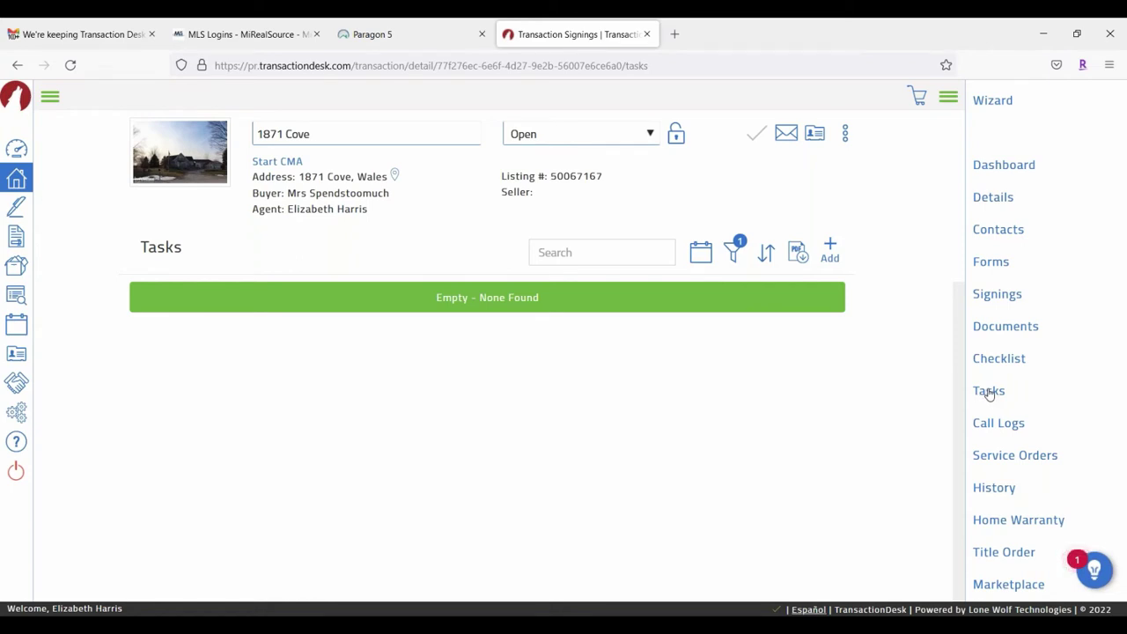
{"action": "left_click", "coordinate": [1005, 431]}
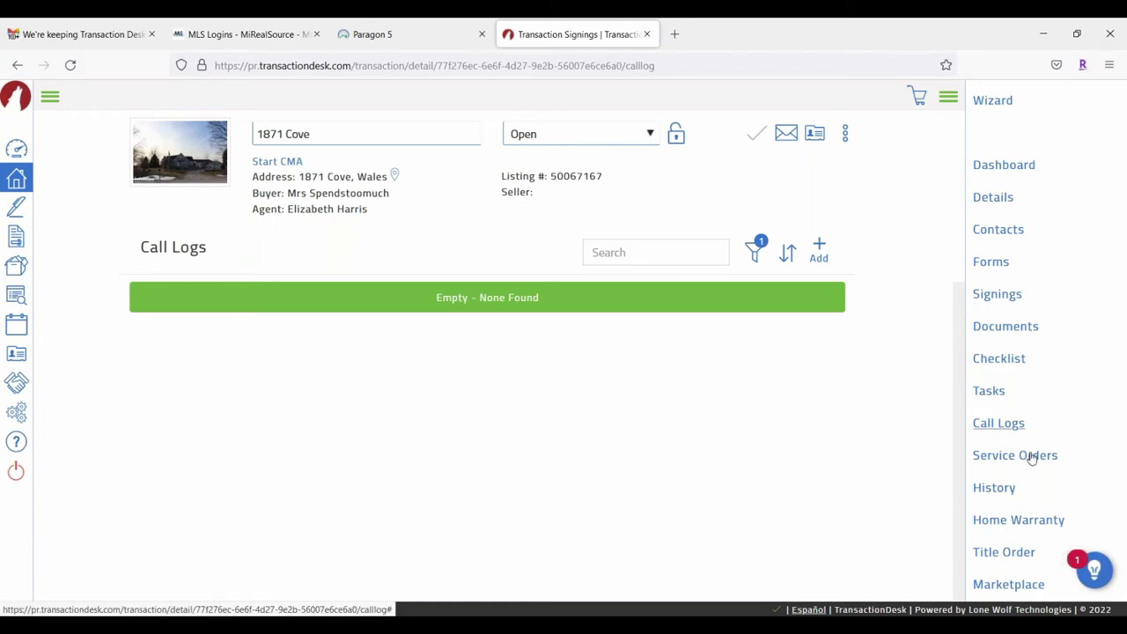
{"action": "left_click", "coordinate": [1032, 458]}
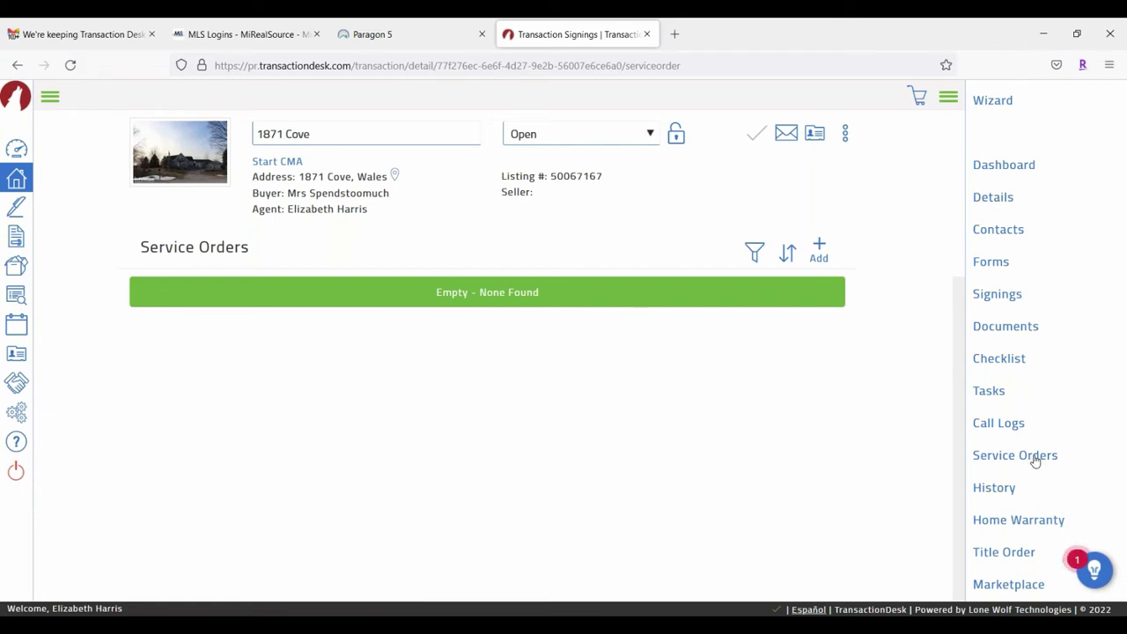
{"action": "left_click", "coordinate": [1044, 457]}
Step: Open the History log and inspect the top Document Uploaded entry for ViewPdfForm(1)
{"action": "left_click", "coordinate": [995, 489]}
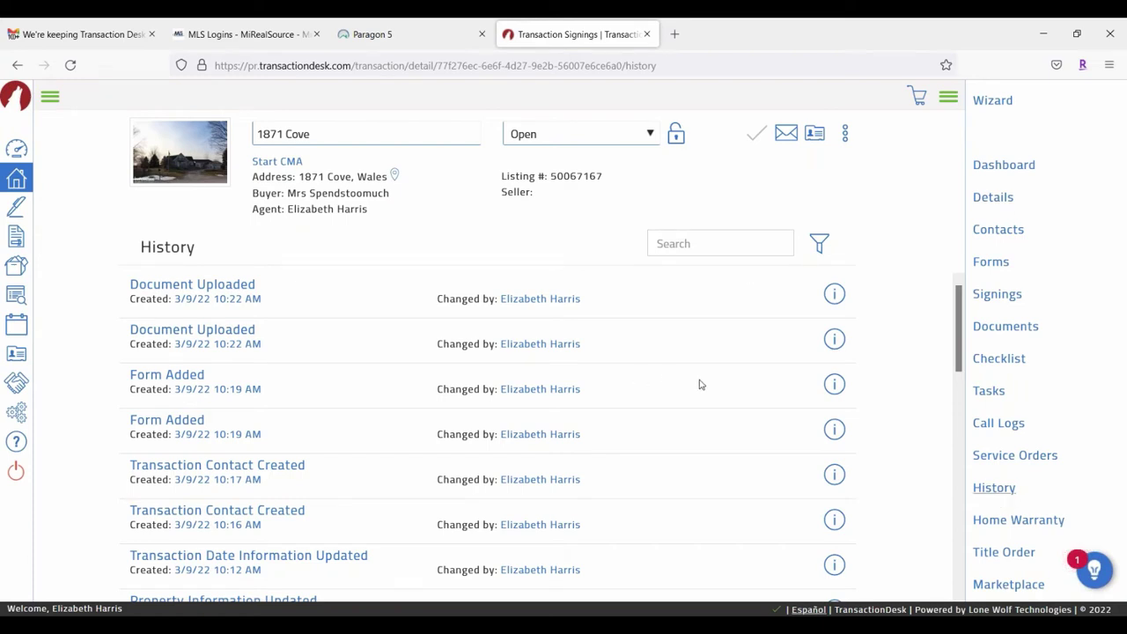
{"action": "scroll", "coordinate": [702, 385], "scroll_direction": "down", "scroll_amount": 2}
{"action": "scroll", "coordinate": [630, 480], "scroll_direction": "down", "scroll_amount": 3}
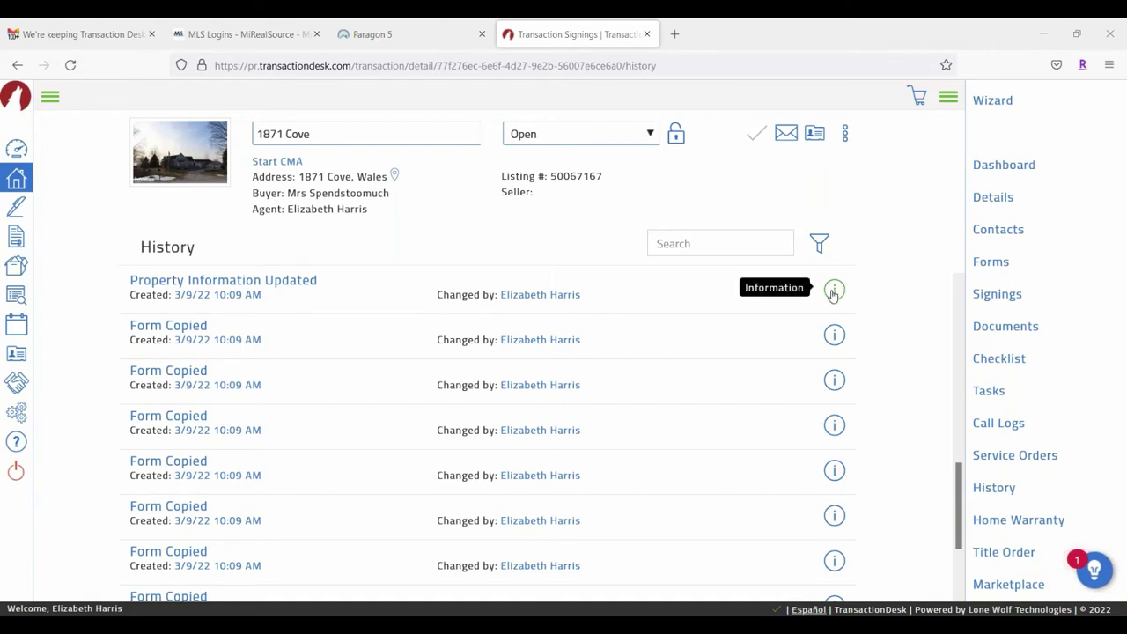
{"action": "scroll", "coordinate": [775, 387], "scroll_direction": "down", "scroll_amount": 2}
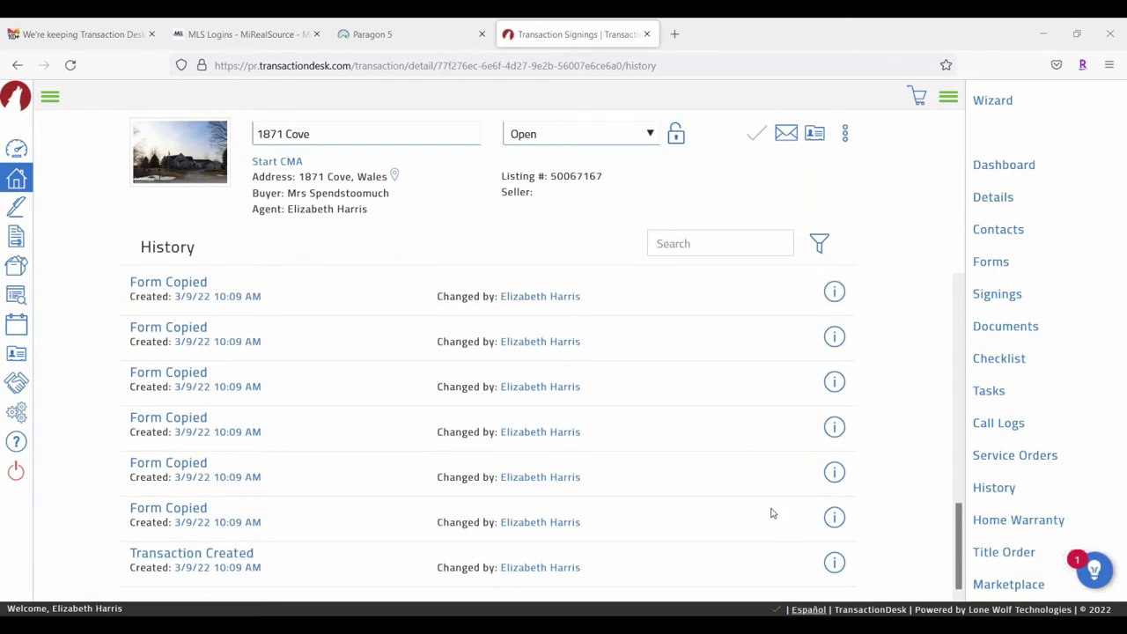
{"action": "scroll", "coordinate": [772, 514], "scroll_direction": "up", "scroll_amount": 5}
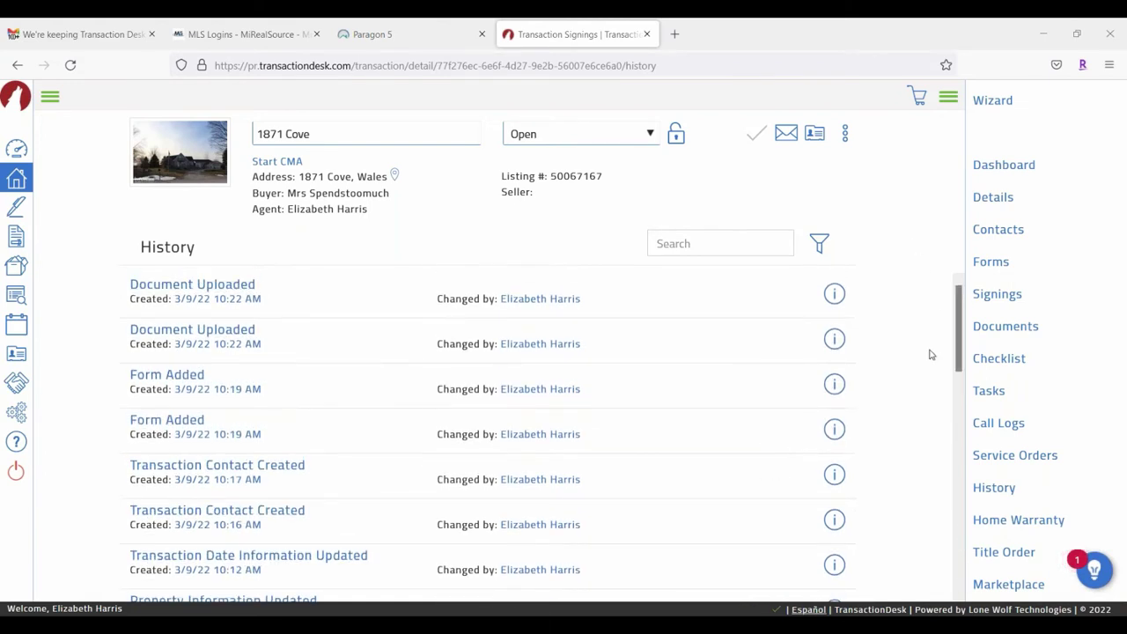
{"action": "left_click", "coordinate": [835, 294]}
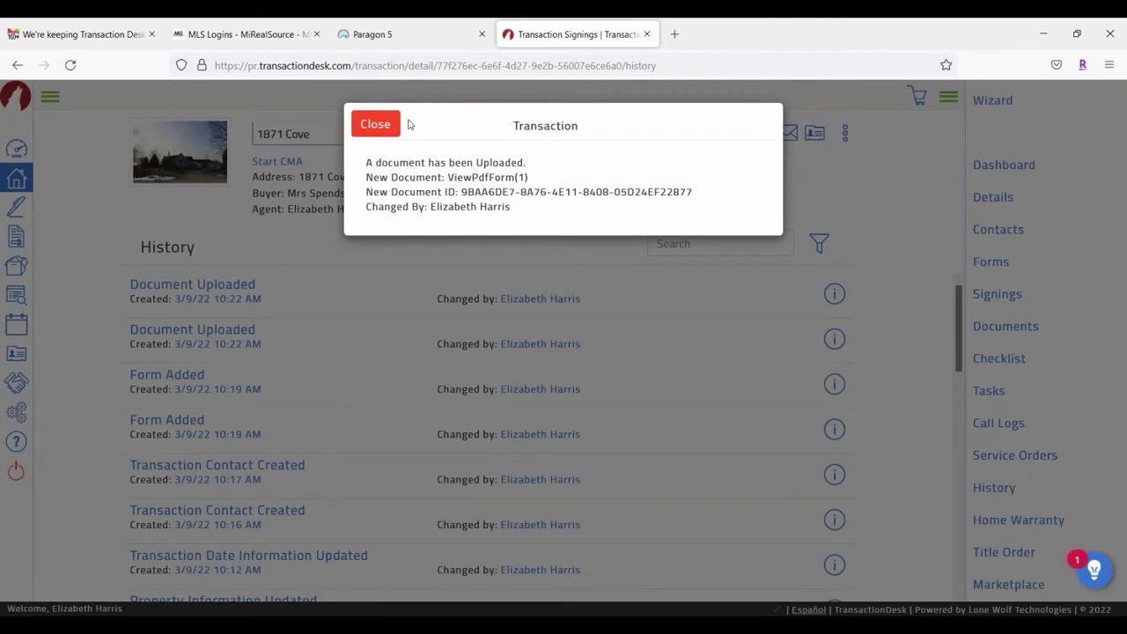
{"action": "left_click", "coordinate": [377, 125]}
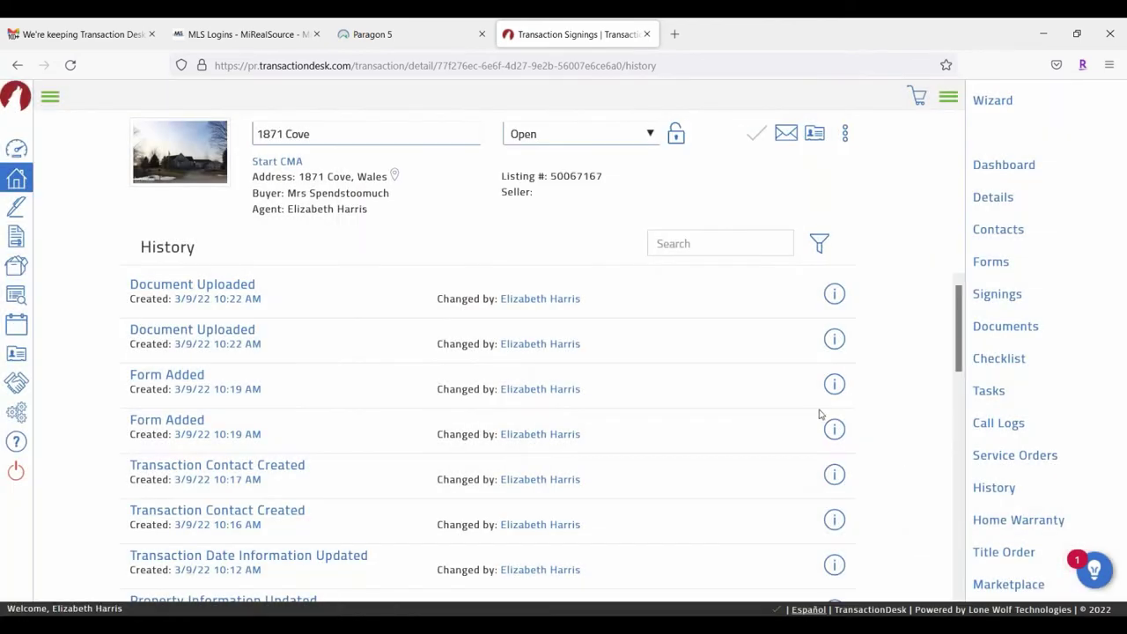
Step: Close a Home Warranty request unsubmitted, then open the empty Title Order page
{"action": "left_click", "coordinate": [1009, 523]}
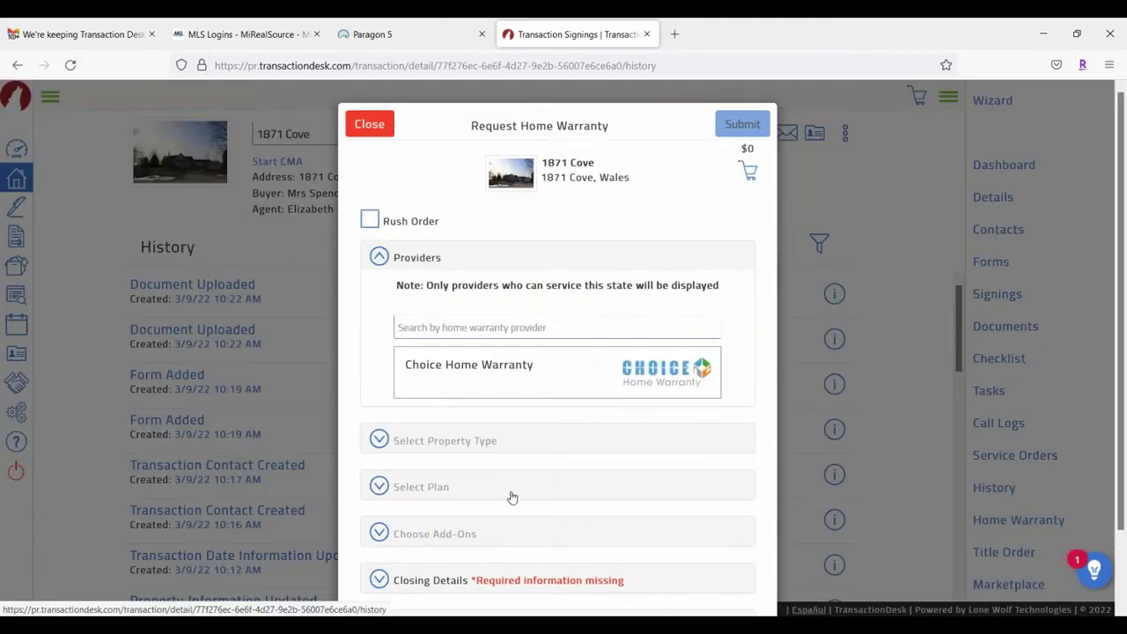
{"action": "scroll", "coordinate": [548, 271], "scroll_direction": "down", "scroll_amount": 2}
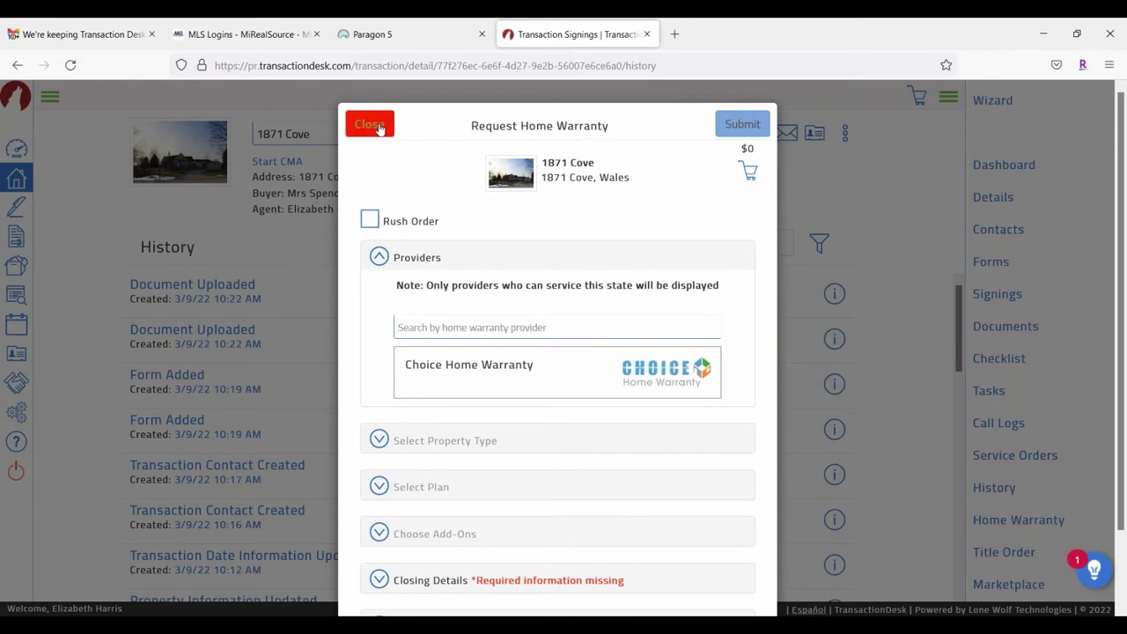
{"action": "left_click", "coordinate": [370, 123]}
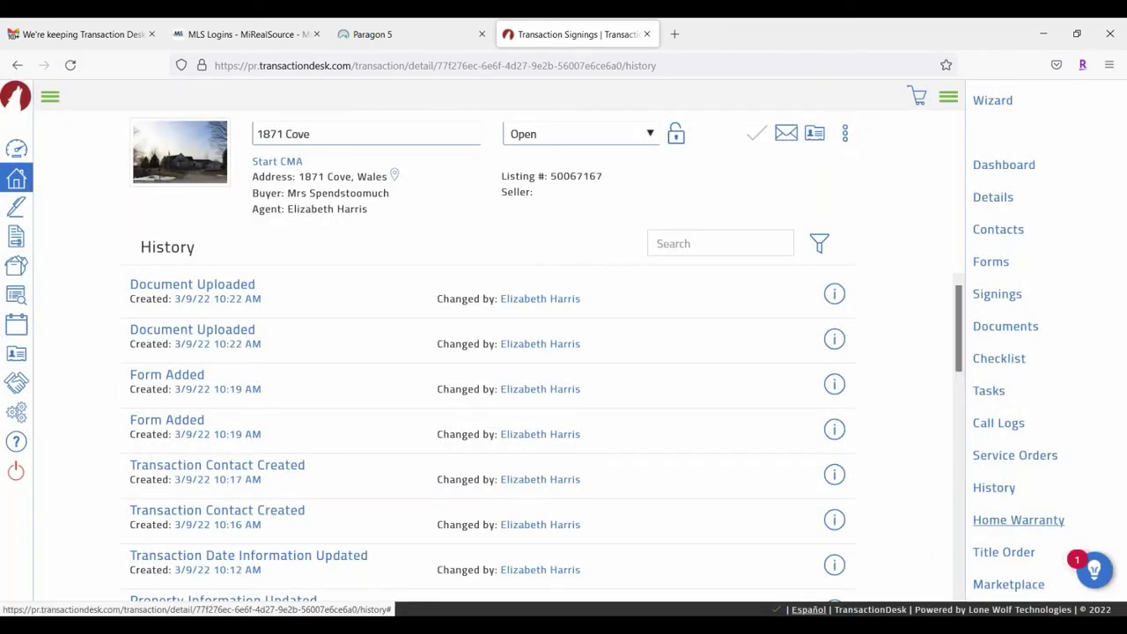
{"action": "left_click", "coordinate": [984, 553]}
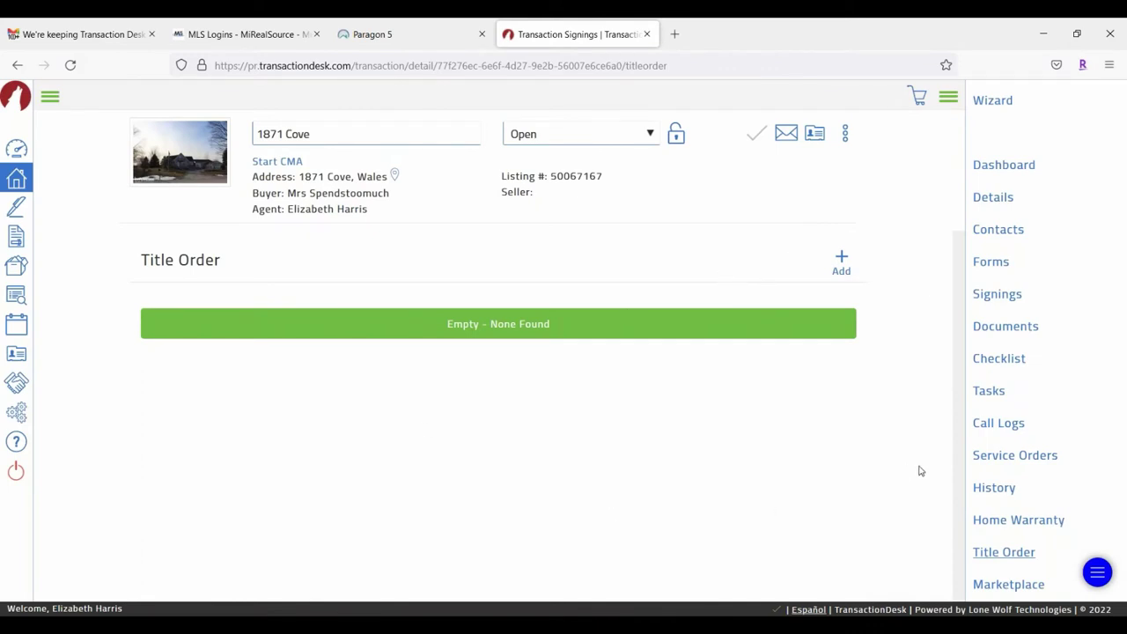
{"action": "left_click", "coordinate": [1013, 586]}
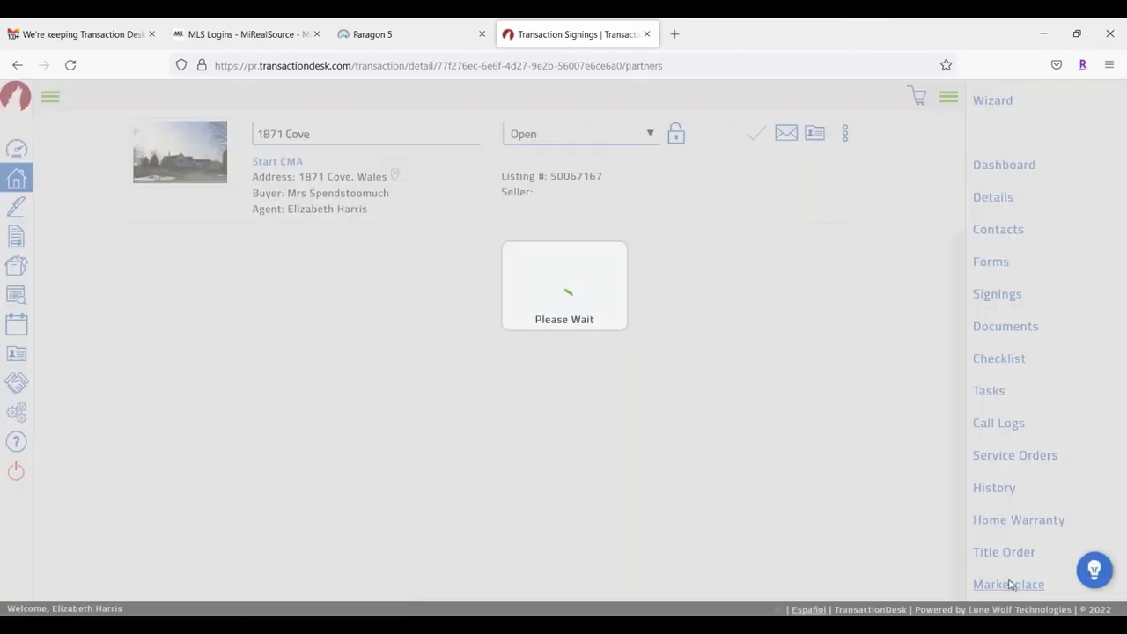
{"action": "scroll", "coordinate": [449, 420], "scroll_direction": "down", "scroll_amount": 4}
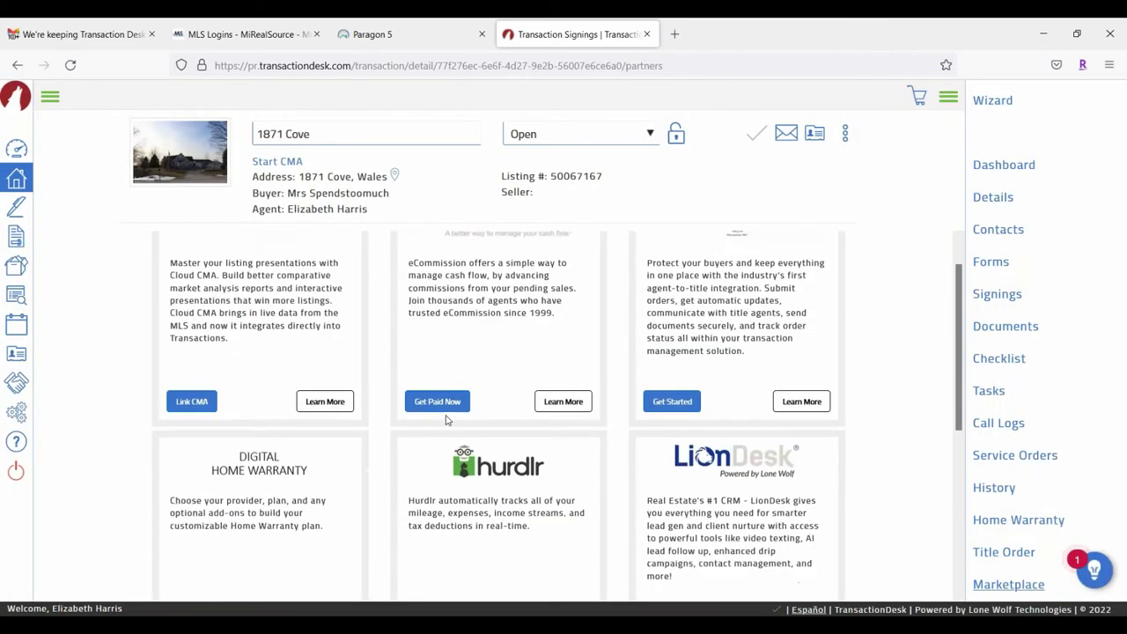
{"action": "scroll", "coordinate": [862, 424], "scroll_direction": "up", "scroll_amount": 4}
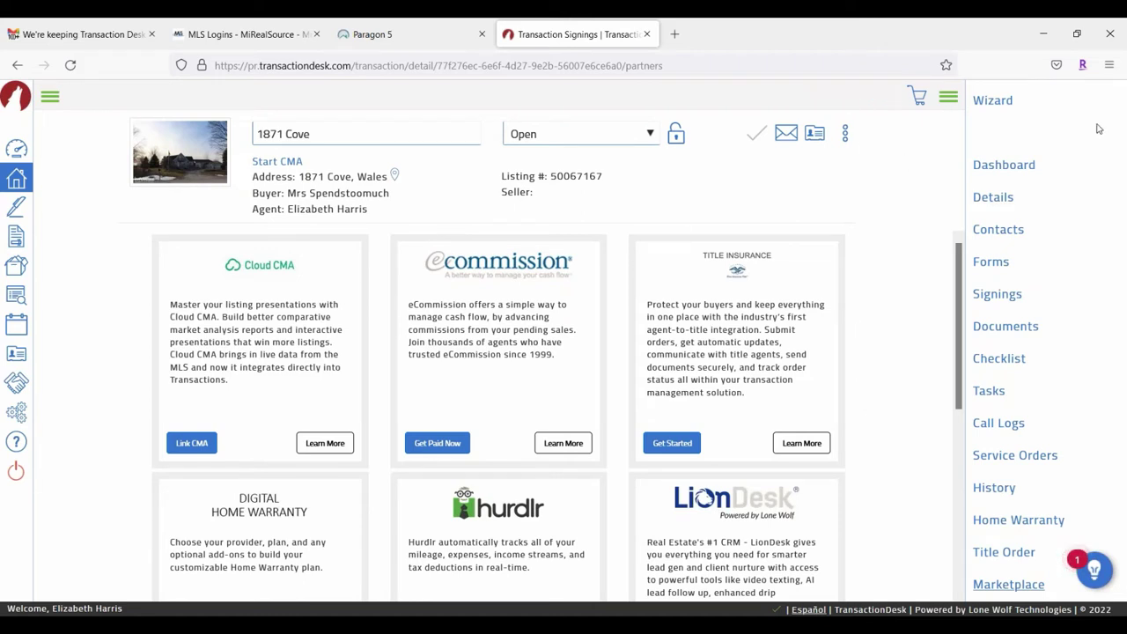
{"action": "left_click", "coordinate": [990, 266]}
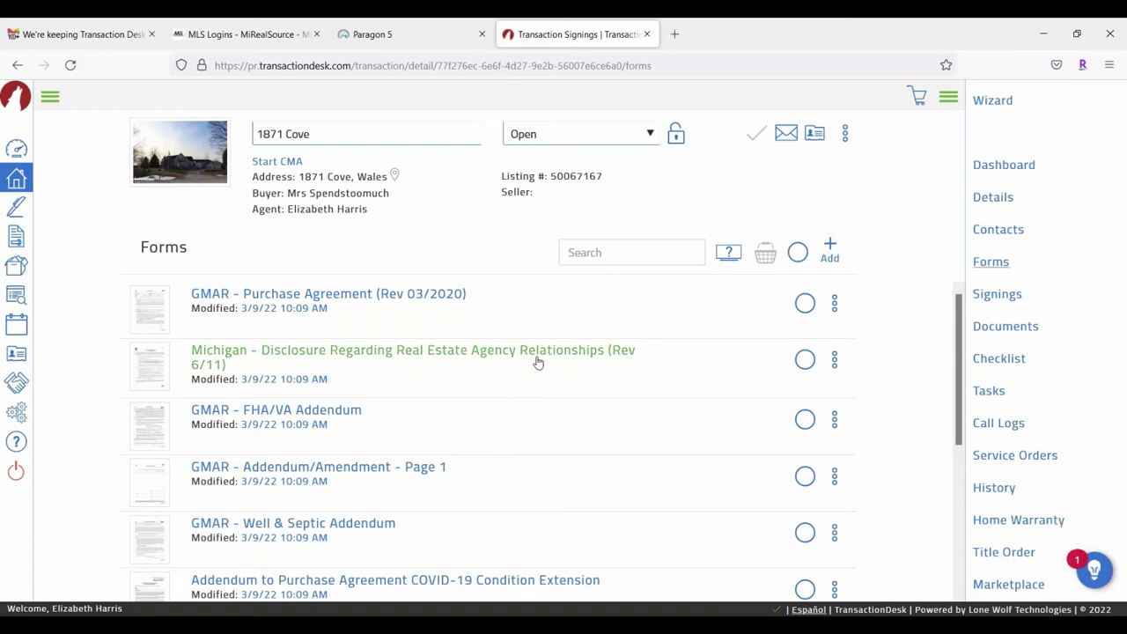
Step: Open the Michigan - Buy and Sell Agreement and scroll down to the payment terms
{"action": "scroll", "coordinate": [538, 362], "scroll_direction": "down", "scroll_amount": 5}
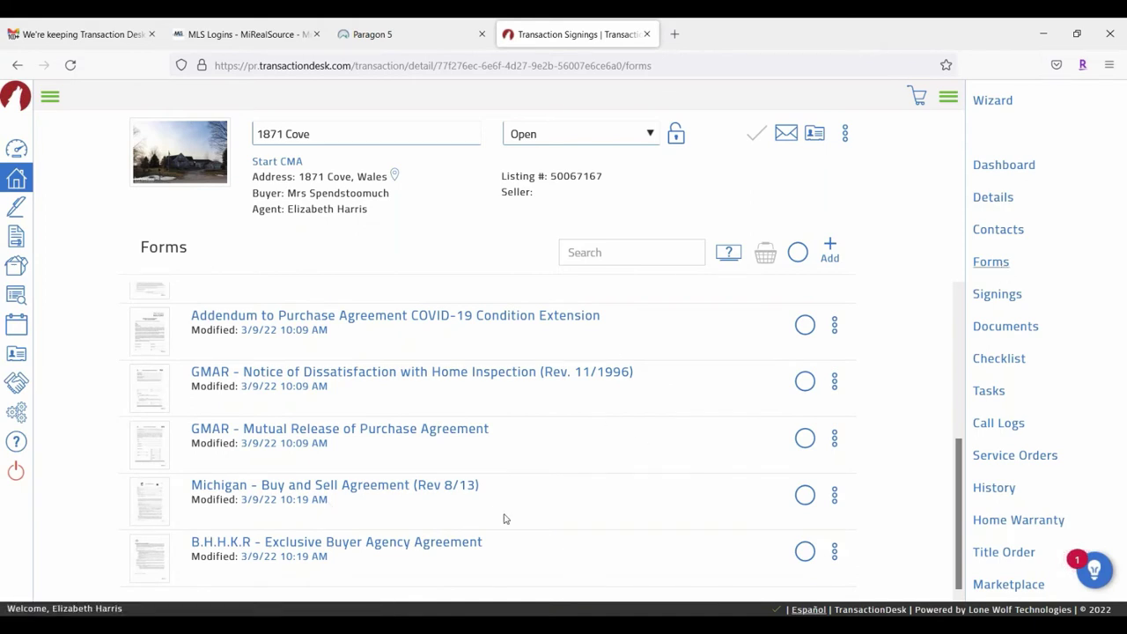
{"action": "left_click", "coordinate": [373, 486]}
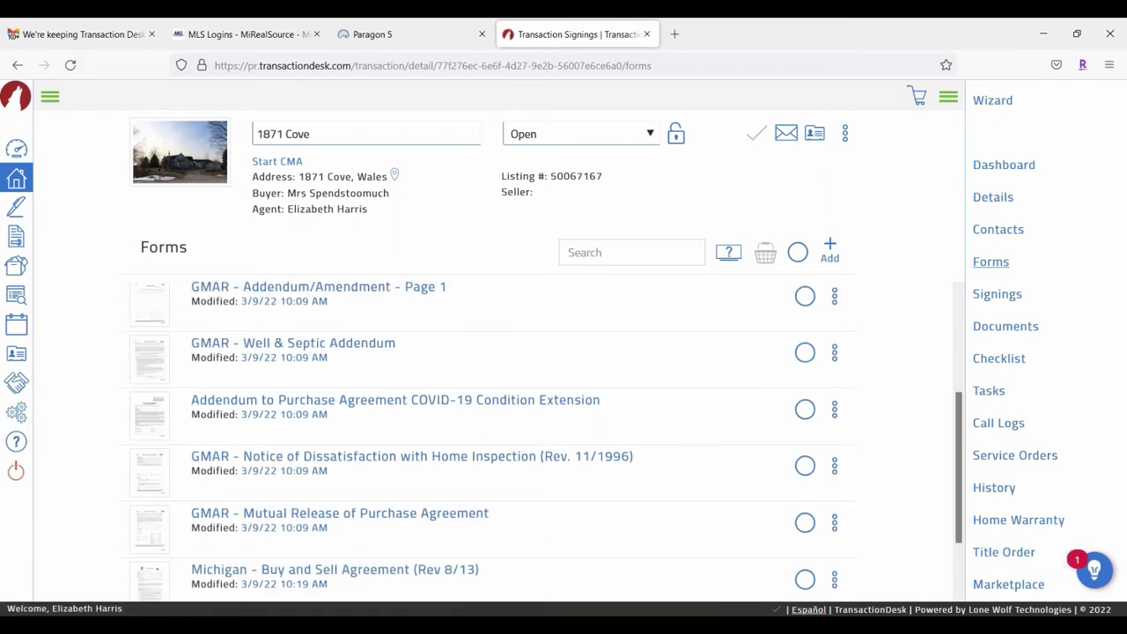
{"action": "left_click", "coordinate": [373, 491]}
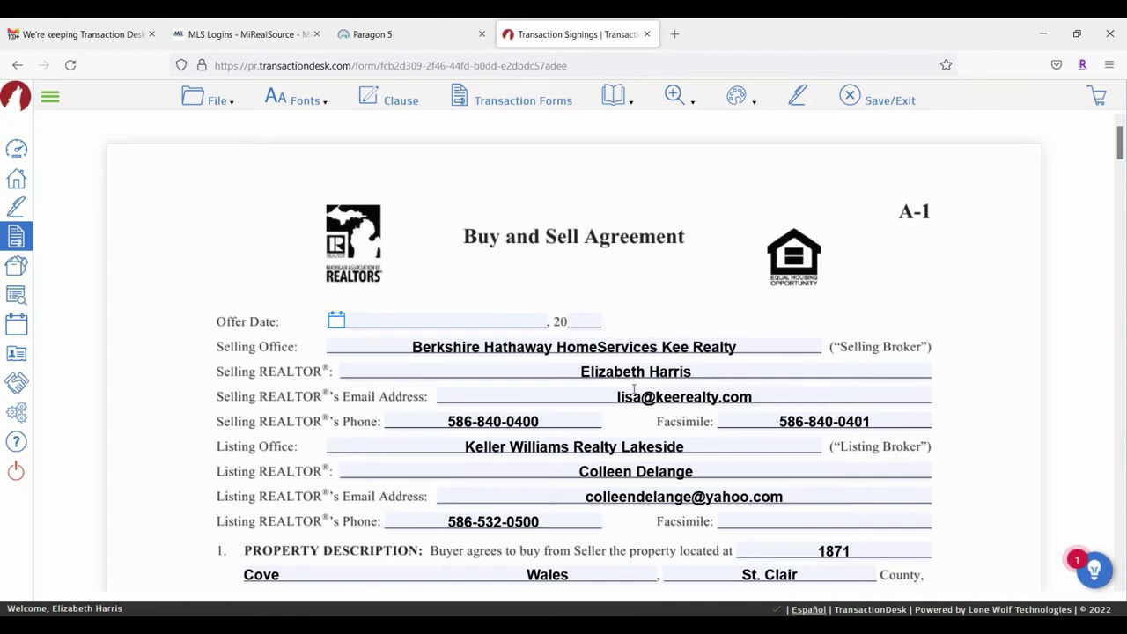
{"action": "scroll", "coordinate": [634, 391], "scroll_direction": "down", "scroll_amount": 2}
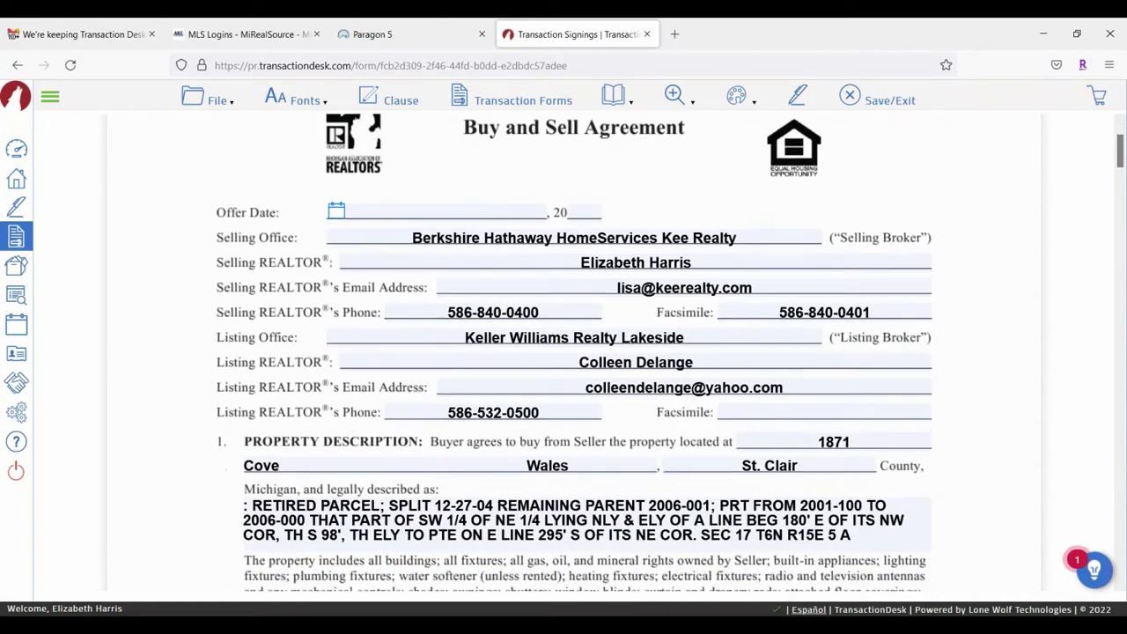
{"action": "scroll", "coordinate": [522, 255], "scroll_direction": "down", "scroll_amount": 6}
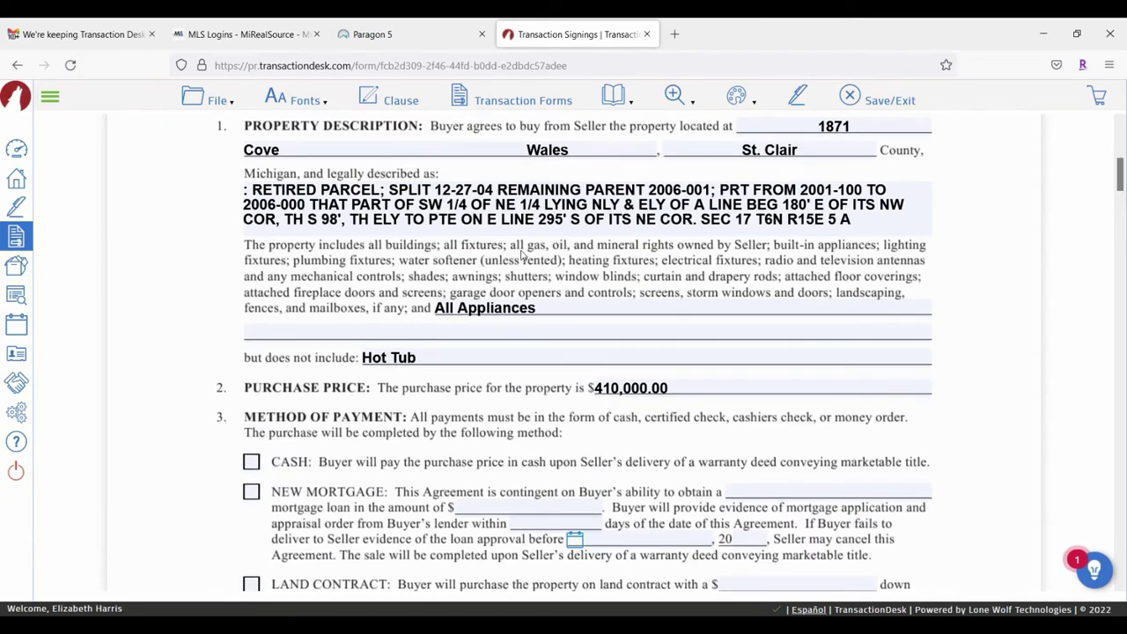
{"action": "scroll", "coordinate": [523, 255], "scroll_direction": "down", "scroll_amount": 2}
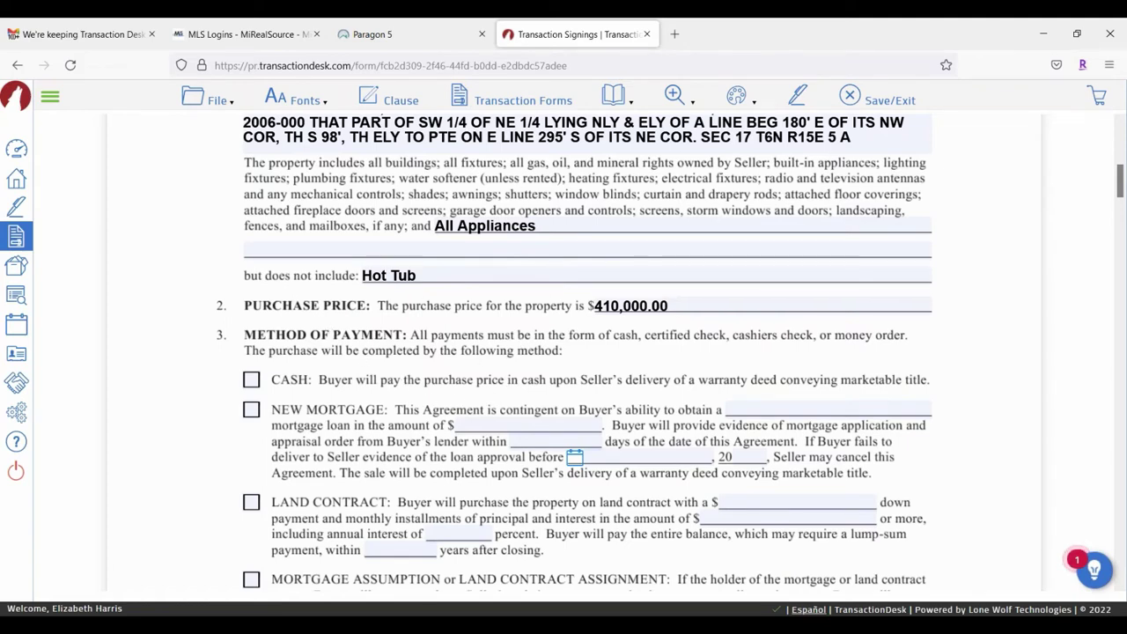
{"action": "scroll", "coordinate": [703, 324], "scroll_direction": "down", "scroll_amount": 2}
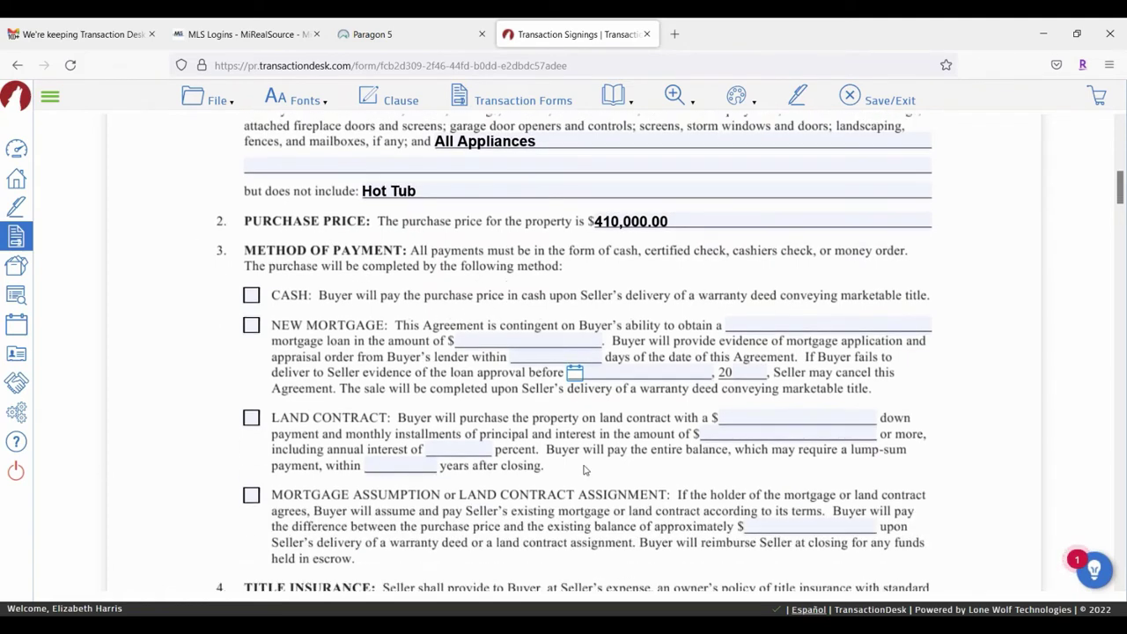
Step: Tick CASH as the payment method and PRORATION for real estate taxes under item 7
{"action": "left_click", "coordinate": [253, 297]}
{"action": "scroll", "coordinate": [556, 293], "scroll_direction": "down", "scroll_amount": 6}
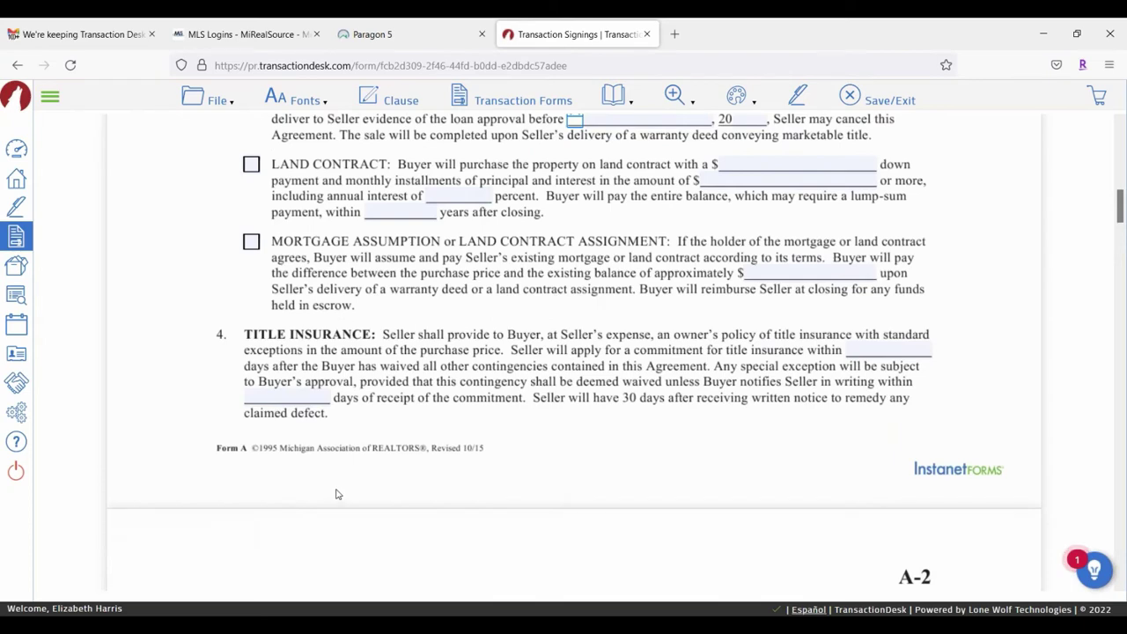
{"action": "scroll", "coordinate": [399, 300], "scroll_direction": "down", "scroll_amount": 14}
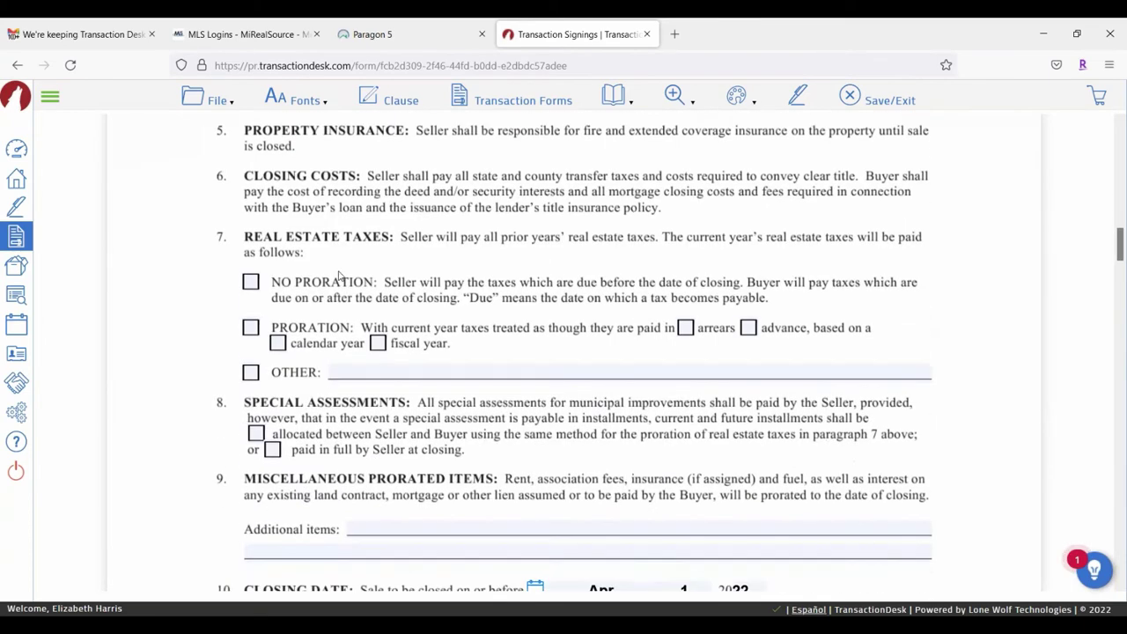
{"action": "left_click", "coordinate": [245, 332]}
{"action": "scroll", "coordinate": [696, 314], "scroll_direction": "down", "scroll_amount": 8}
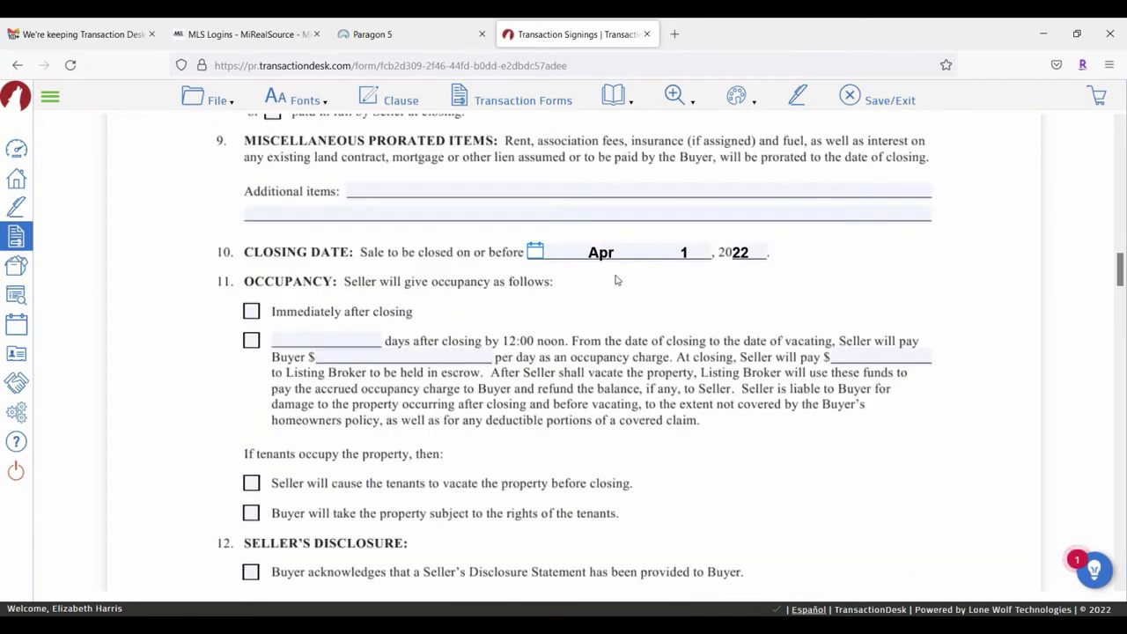
{"action": "scroll", "coordinate": [856, 282], "scroll_direction": "down", "scroll_amount": 10}
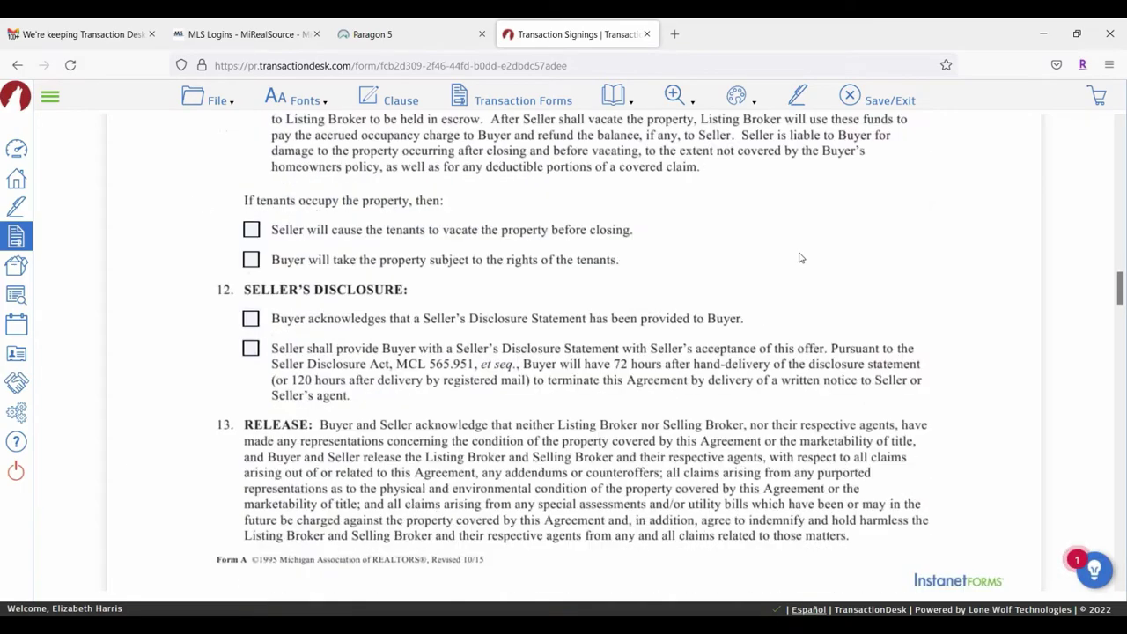
{"action": "scroll", "coordinate": [766, 258], "scroll_direction": "down", "scroll_amount": 20}
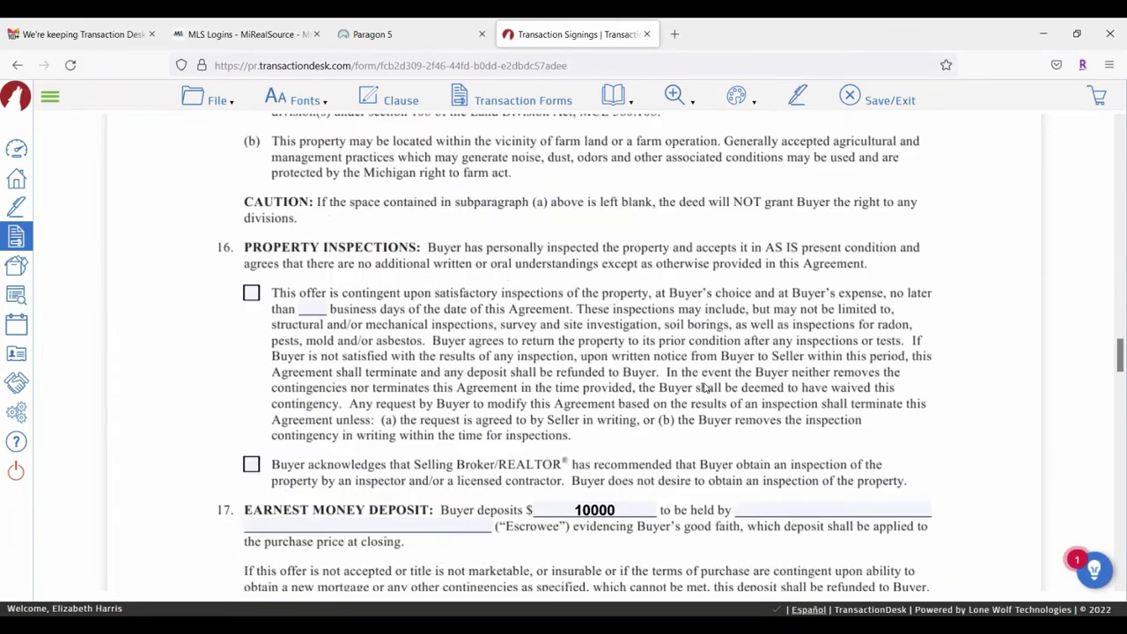
{"action": "scroll", "coordinate": [705, 388], "scroll_direction": "up", "scroll_amount": 6}
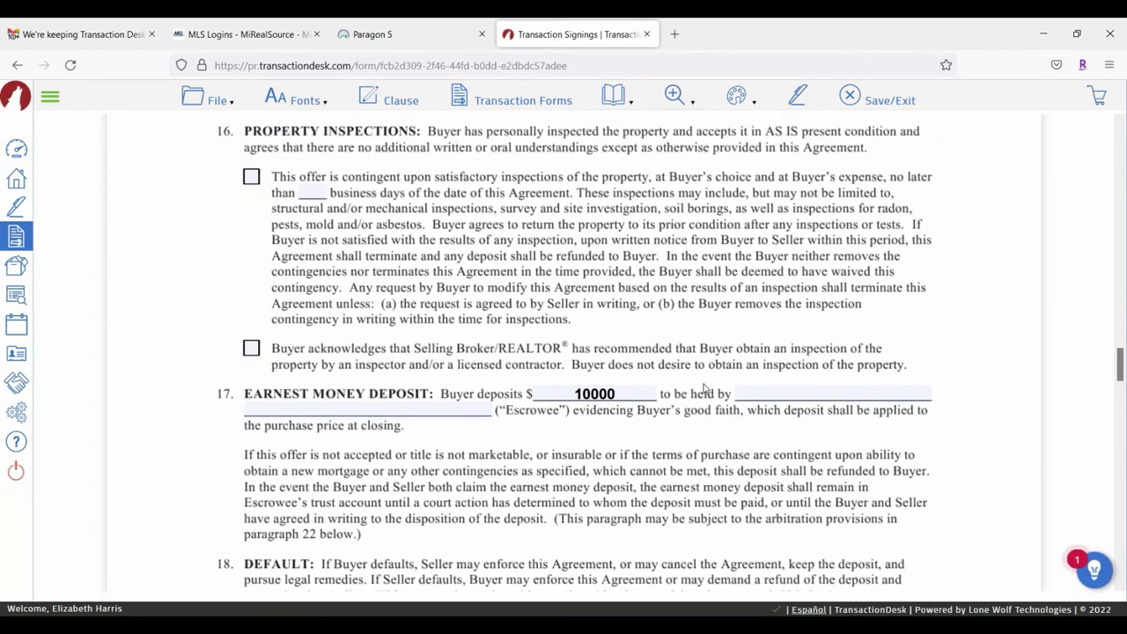
{"action": "scroll", "coordinate": [744, 353], "scroll_direction": "down", "scroll_amount": 8}
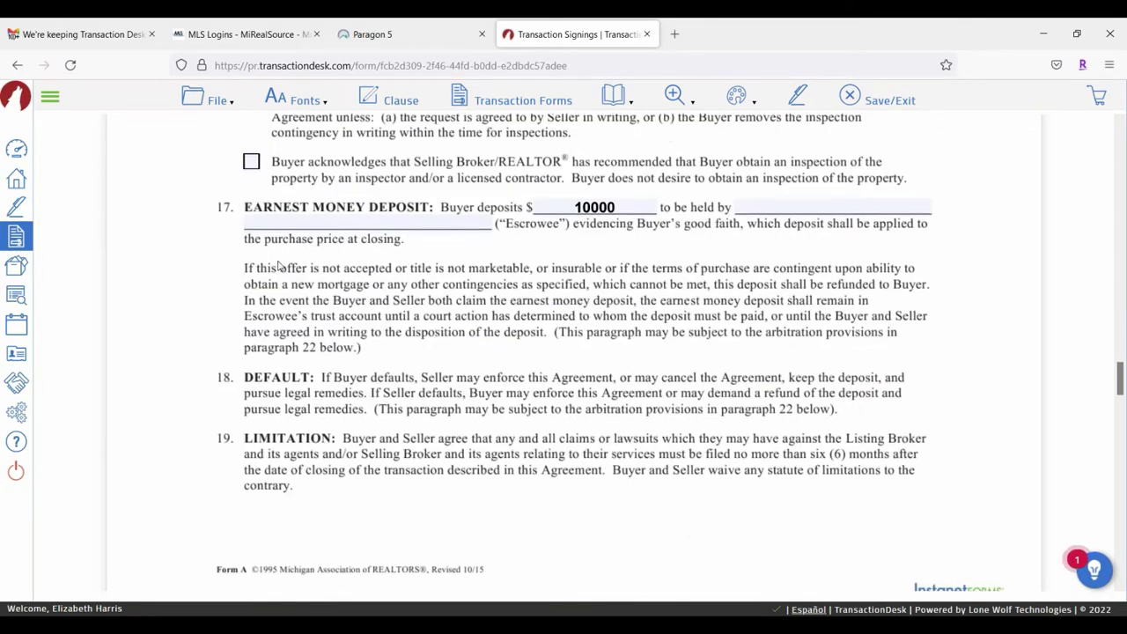
{"action": "scroll", "coordinate": [609, 377], "scroll_direction": "down", "scroll_amount": 18}
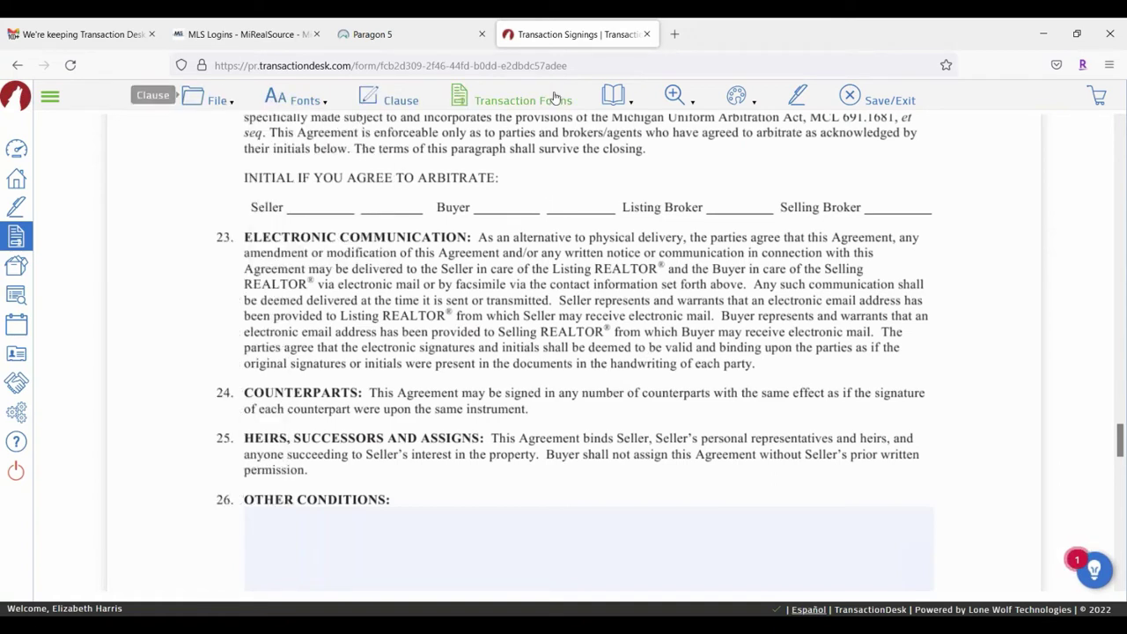
Step: Save the Michigan Buy and Sell Agreement through File > Save
{"action": "mouse_move", "coordinate": [207, 98]}
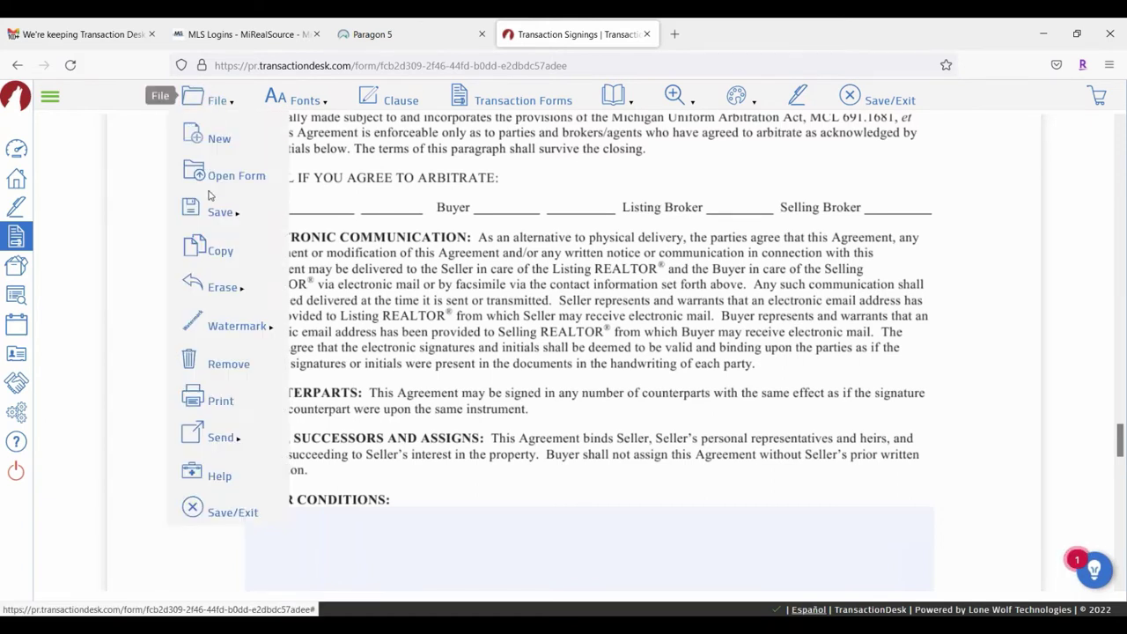
{"action": "mouse_move", "coordinate": [210, 218]}
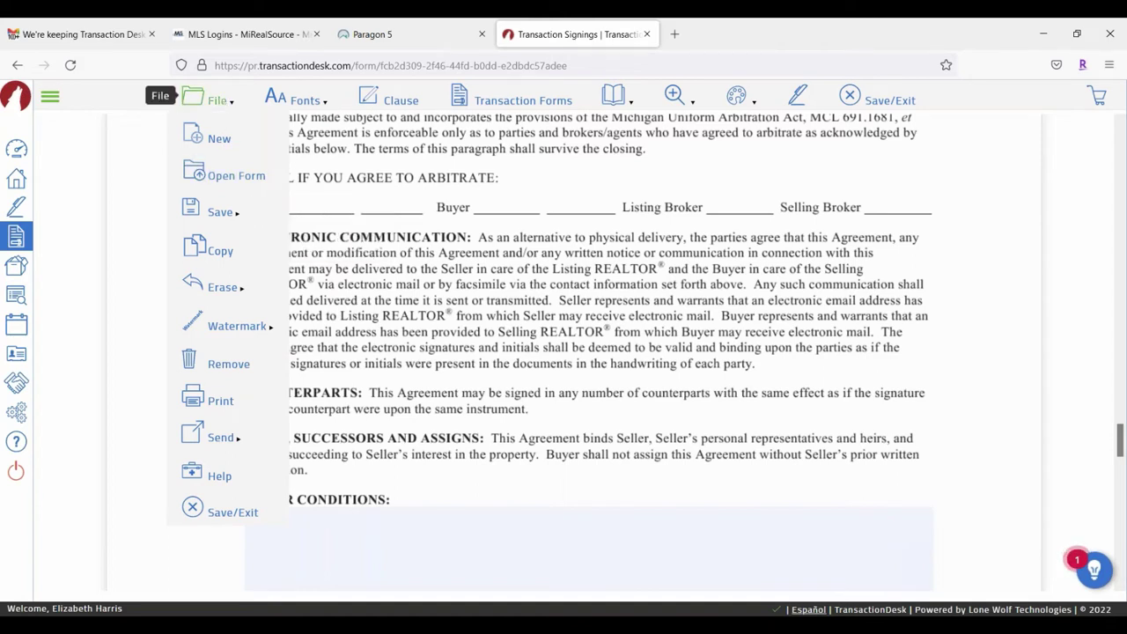
{"action": "left_click", "coordinate": [268, 209]}
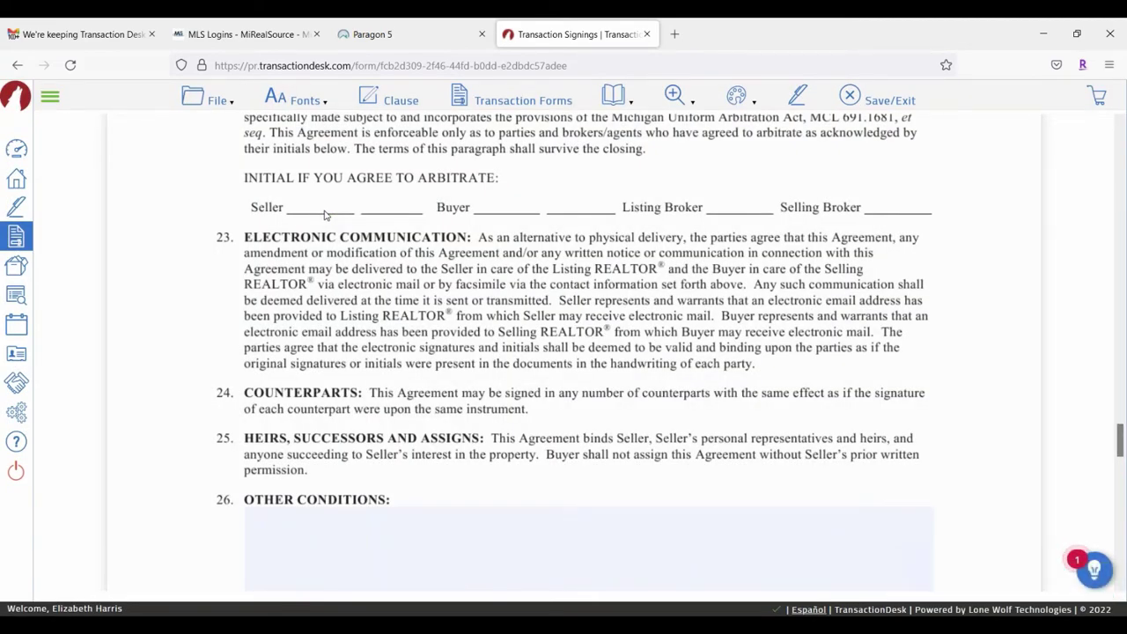
Step: From Transaction Forms, open Michigan Disclosure Regarding Real Estate Agency Relationships (Rev 6/11)
{"action": "left_click", "coordinate": [533, 102]}
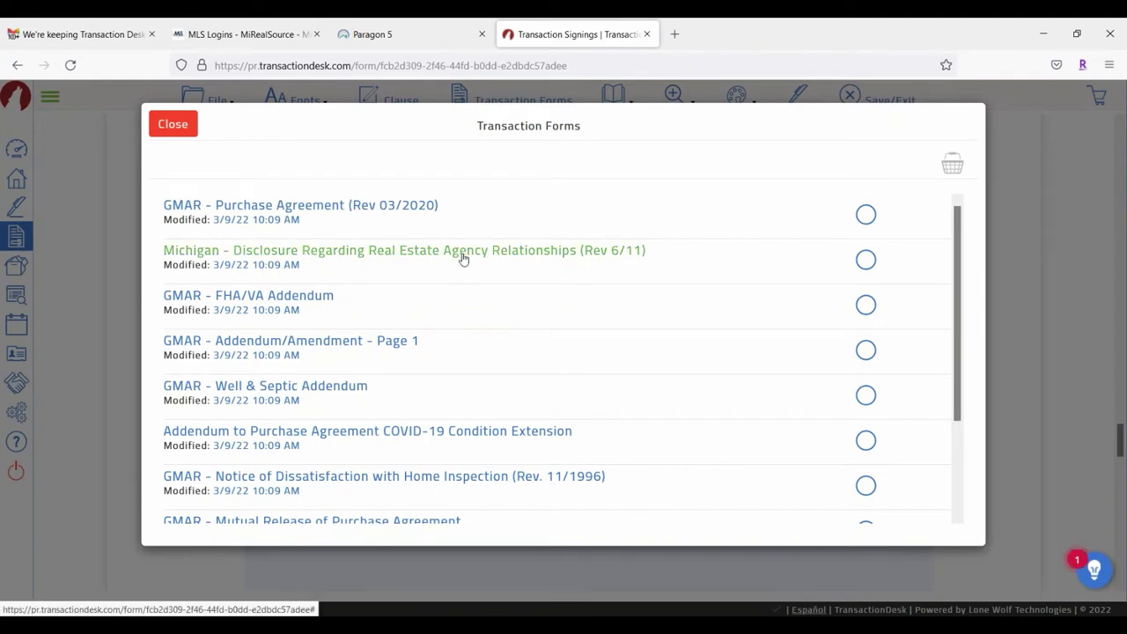
{"action": "left_click", "coordinate": [864, 261]}
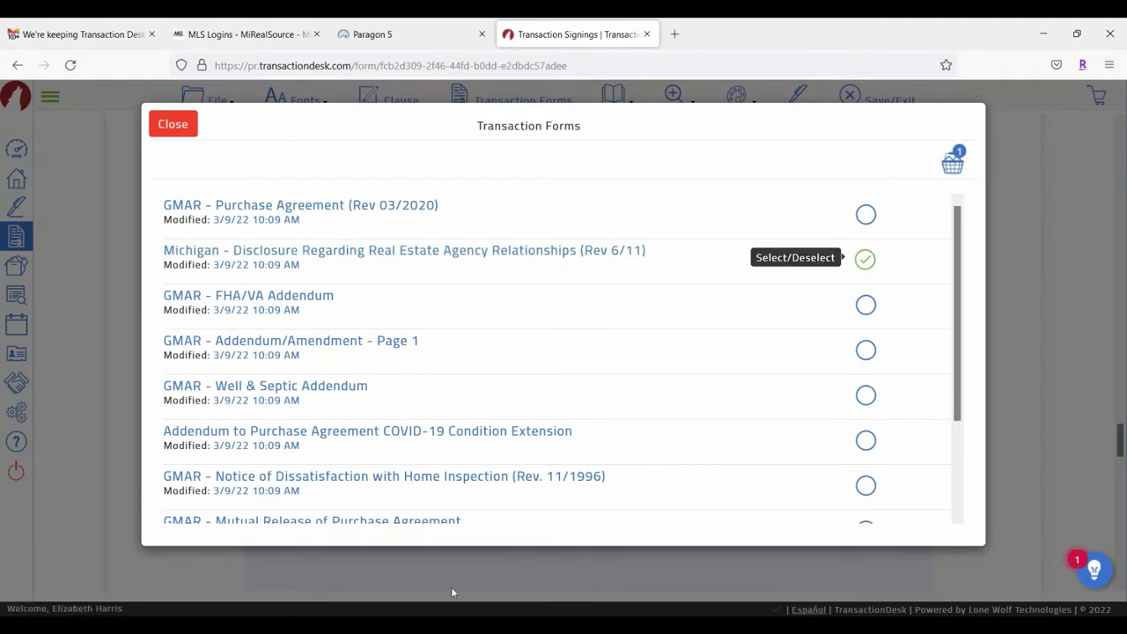
{"action": "scroll", "coordinate": [964, 344], "scroll_direction": "down", "scroll_amount": 3}
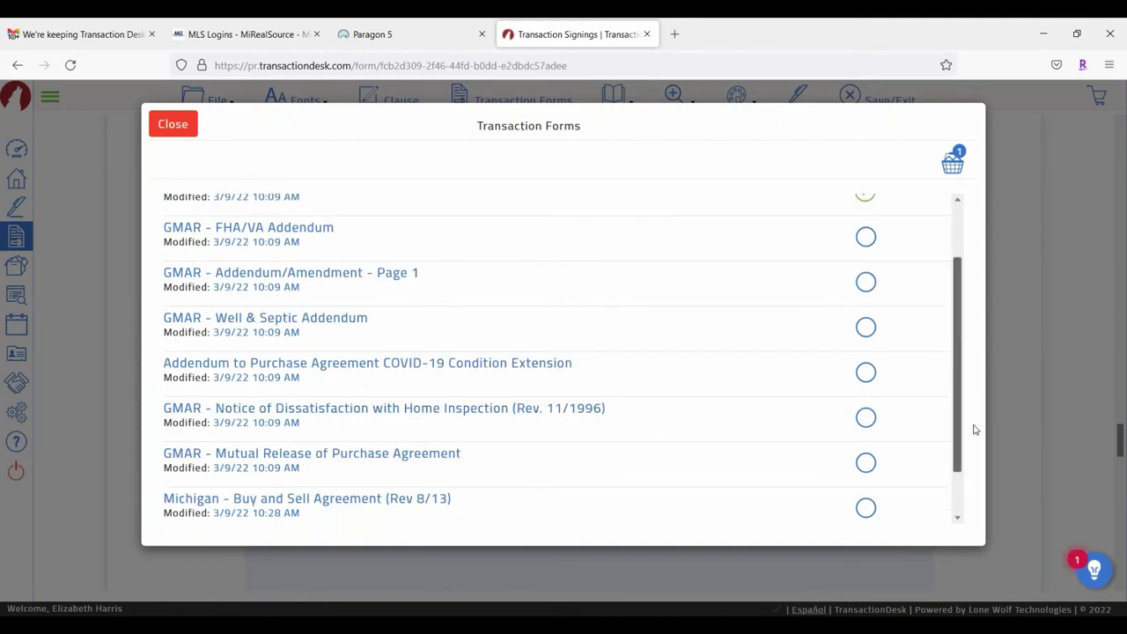
{"action": "scroll", "coordinate": [959, 321], "scroll_direction": "up", "scroll_amount": 3}
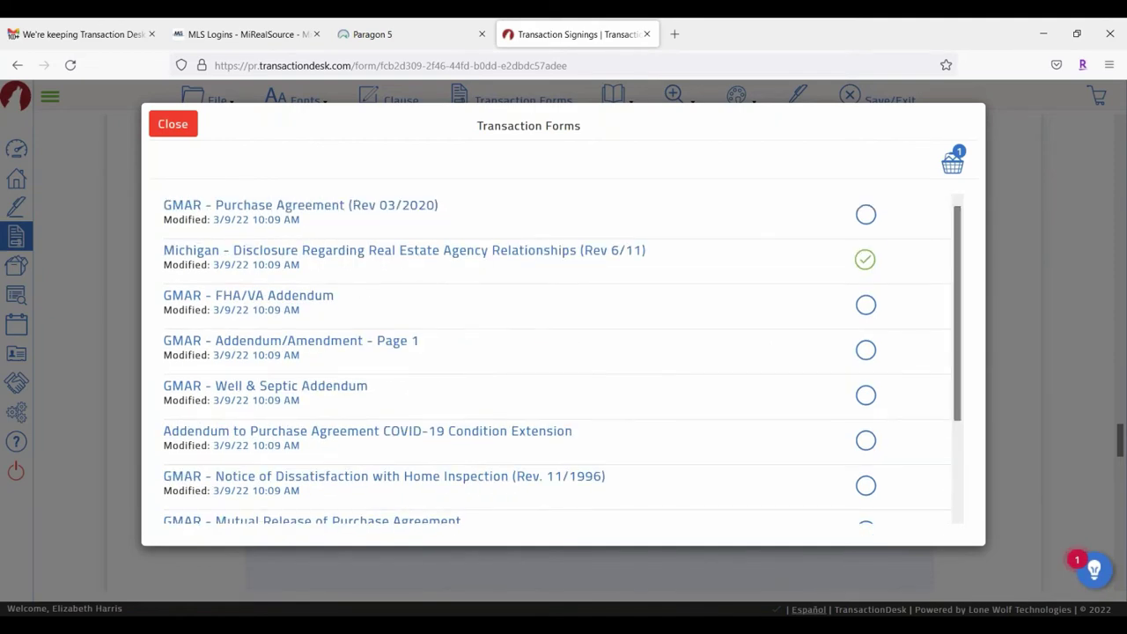
{"action": "left_click", "coordinate": [365, 253]}
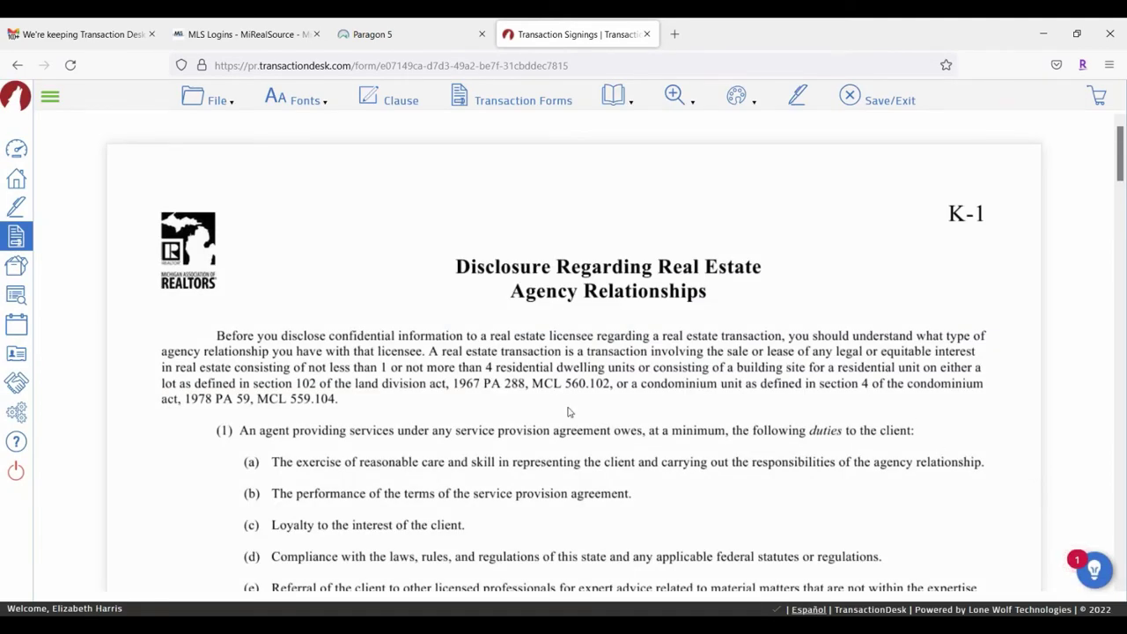
Step: Mark the licensee as acting as the buyer's agent in the agency disclosure
{"action": "scroll", "coordinate": [571, 401], "scroll_direction": "down", "scroll_amount": 3}
{"action": "scroll", "coordinate": [573, 391], "scroll_direction": "down", "scroll_amount": 15}
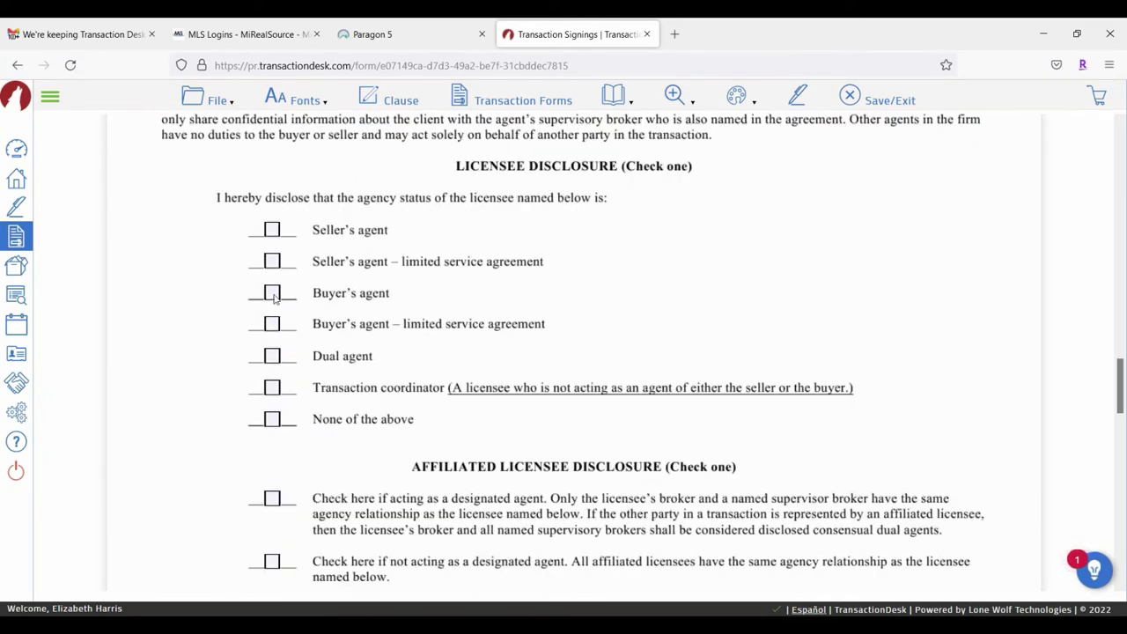
{"action": "left_click", "coordinate": [272, 294]}
{"action": "scroll", "coordinate": [758, 291], "scroll_direction": "down", "scroll_amount": 11}
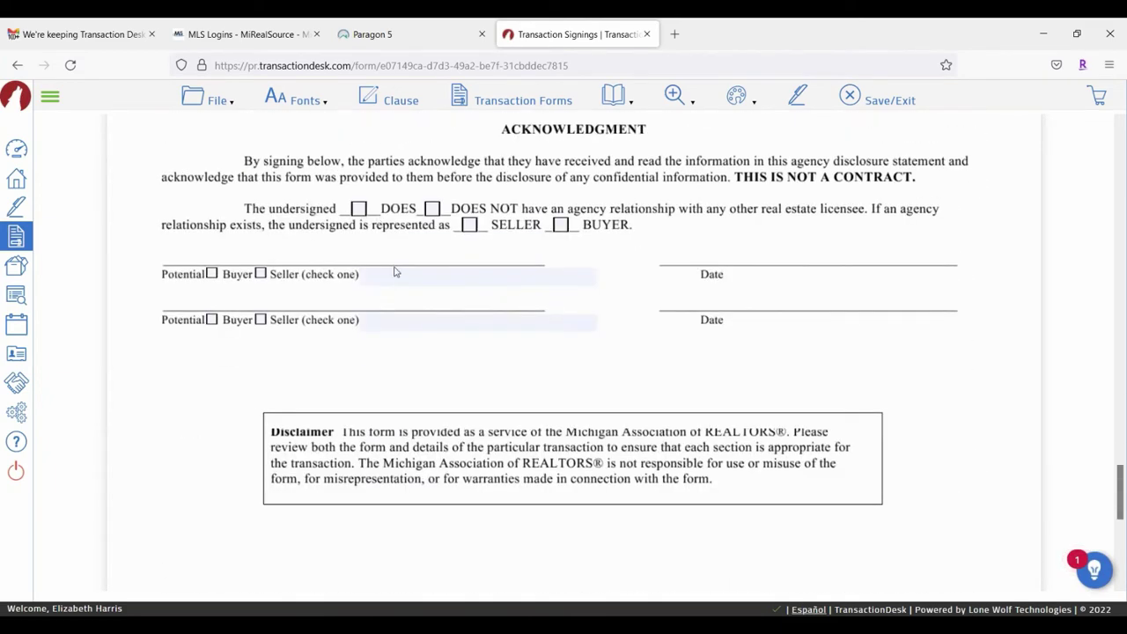
Step: Enter 'Home Investments LLC' on the first Potential Buyer/Seller signer line
{"action": "left_click", "coordinate": [423, 274]}
{"action": "left_click", "coordinate": [423, 279]}
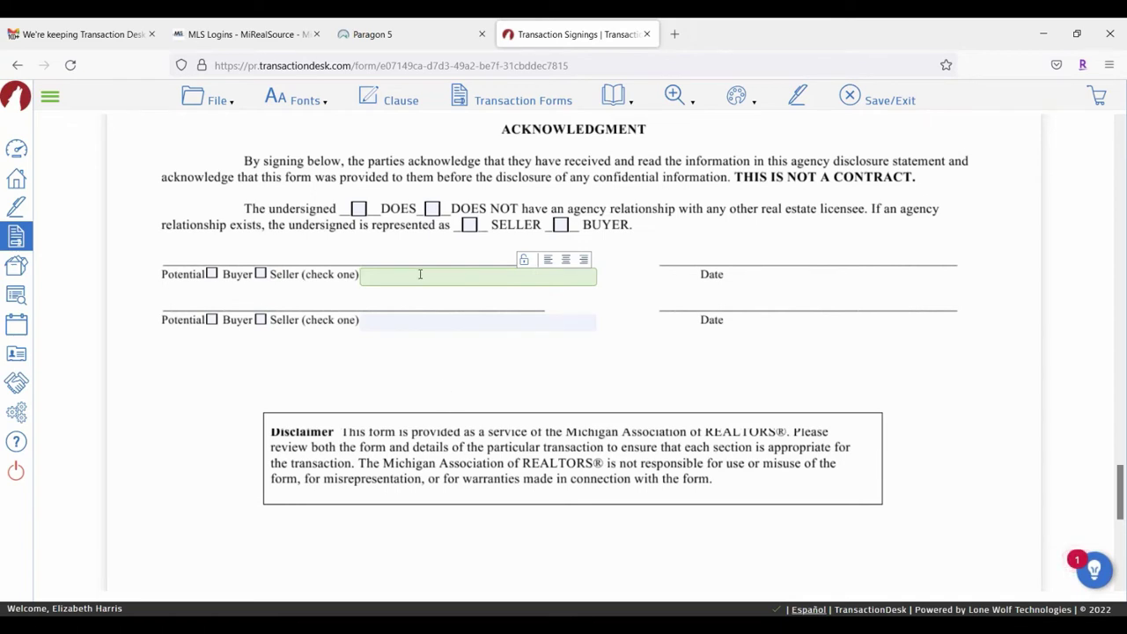
{"action": "type", "text": "M"}
{"action": "key", "text": "BackSpace"}
{"action": "type", "text": "Home Investments LL"}
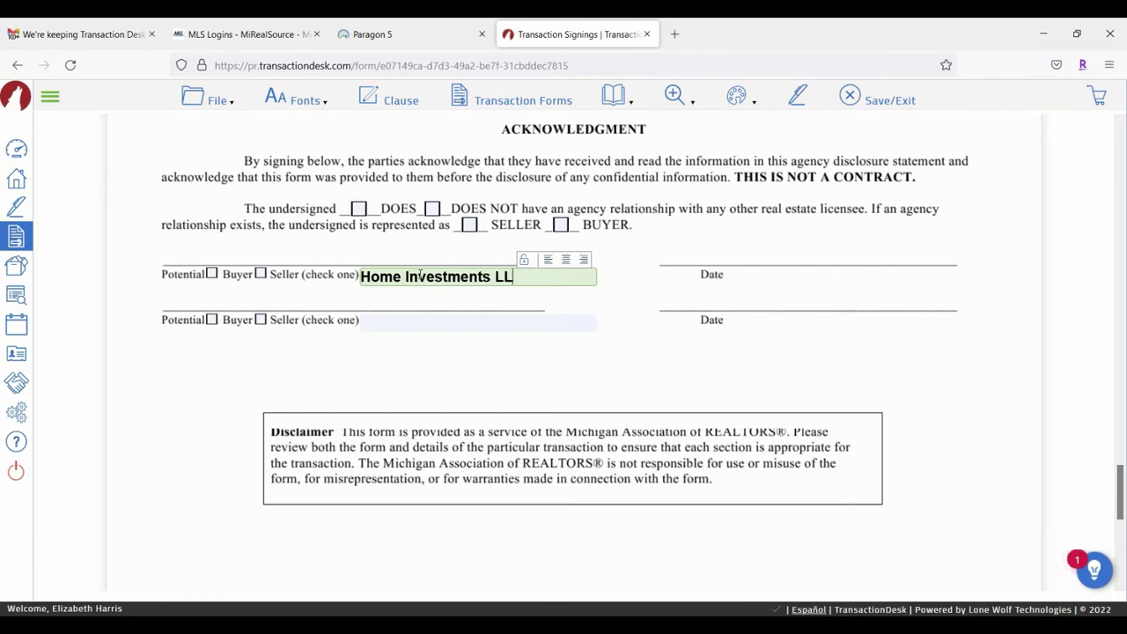
{"action": "type", "text": "C"}
{"action": "scroll", "coordinate": [684, 368], "scroll_direction": "down", "scroll_amount": 3}
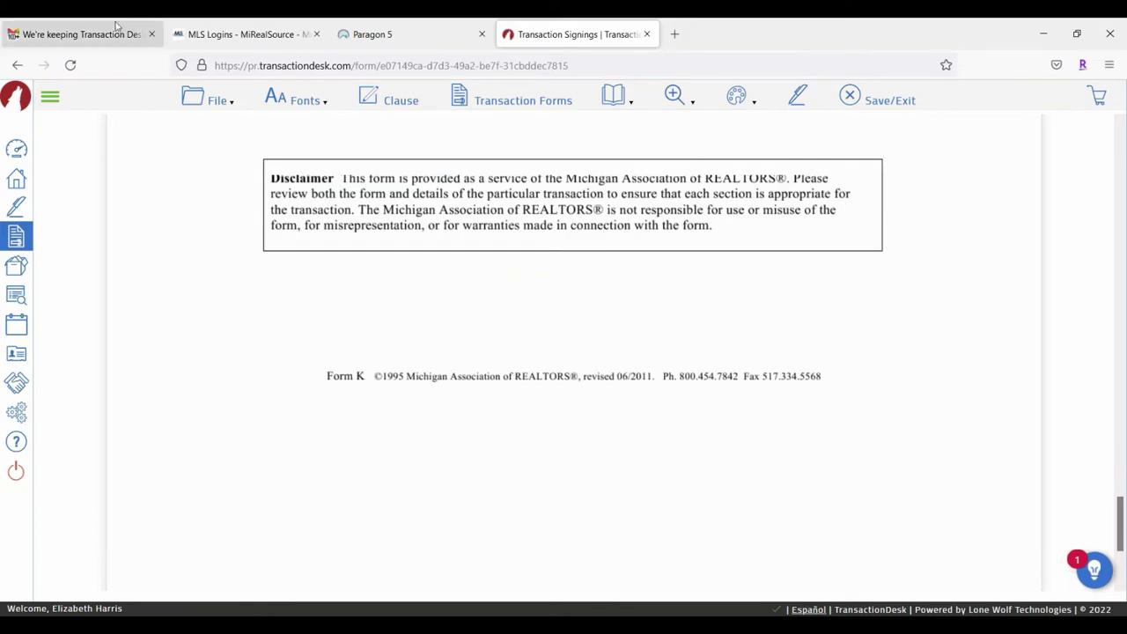
Step: Save the agency disclosure form through File > Save
{"action": "left_click", "coordinate": [192, 99]}
{"action": "mouse_move", "coordinate": [212, 218]}
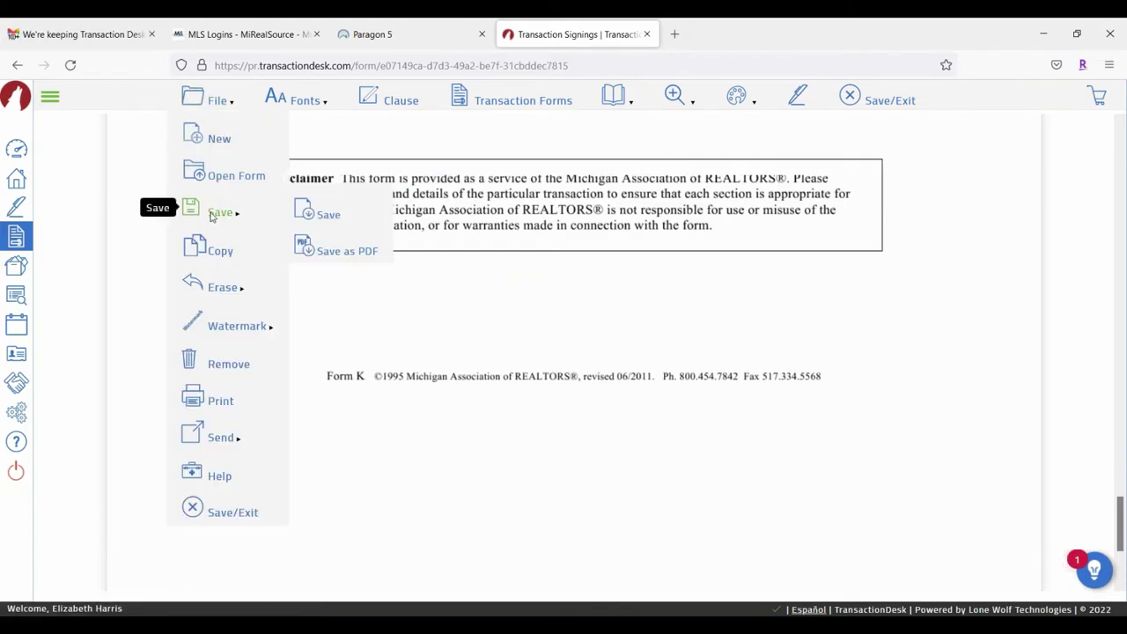
{"action": "left_click", "coordinate": [331, 217]}
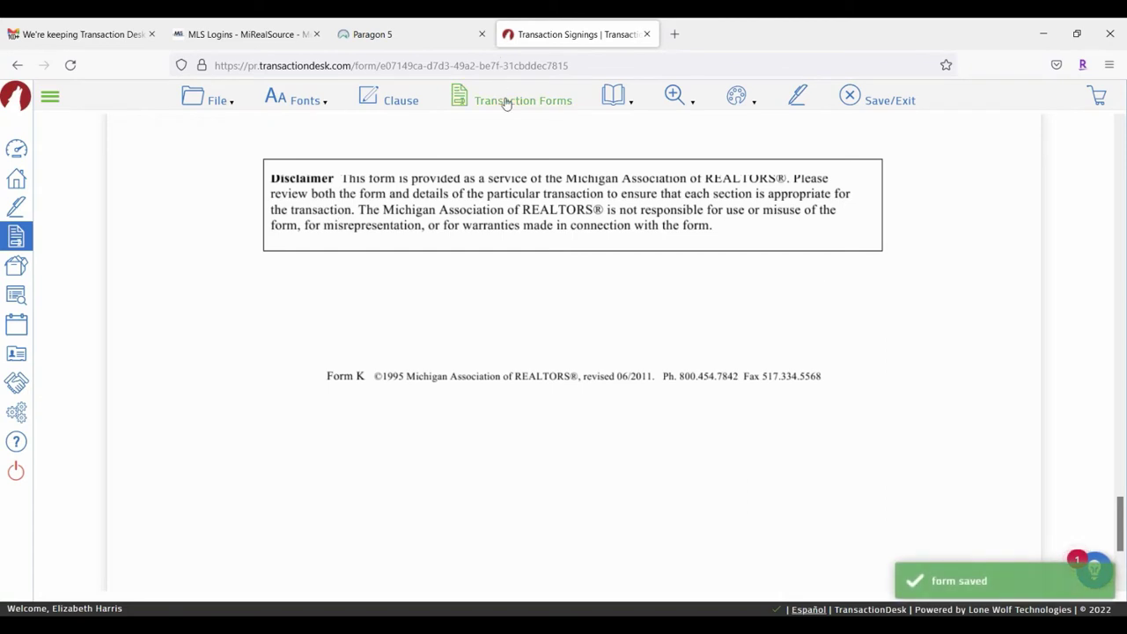
Step: Open GMAR - Purchase Agreement (Rev 03/2020) from the Transaction Forms list
{"action": "left_click", "coordinate": [460, 97]}
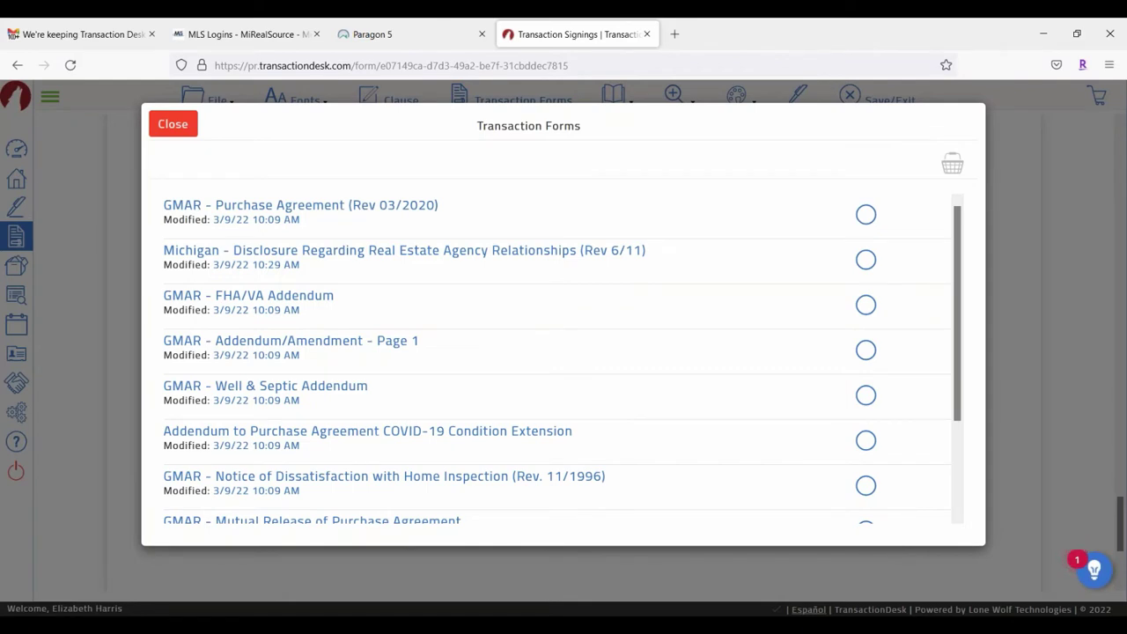
{"action": "left_click", "coordinate": [524, 254]}
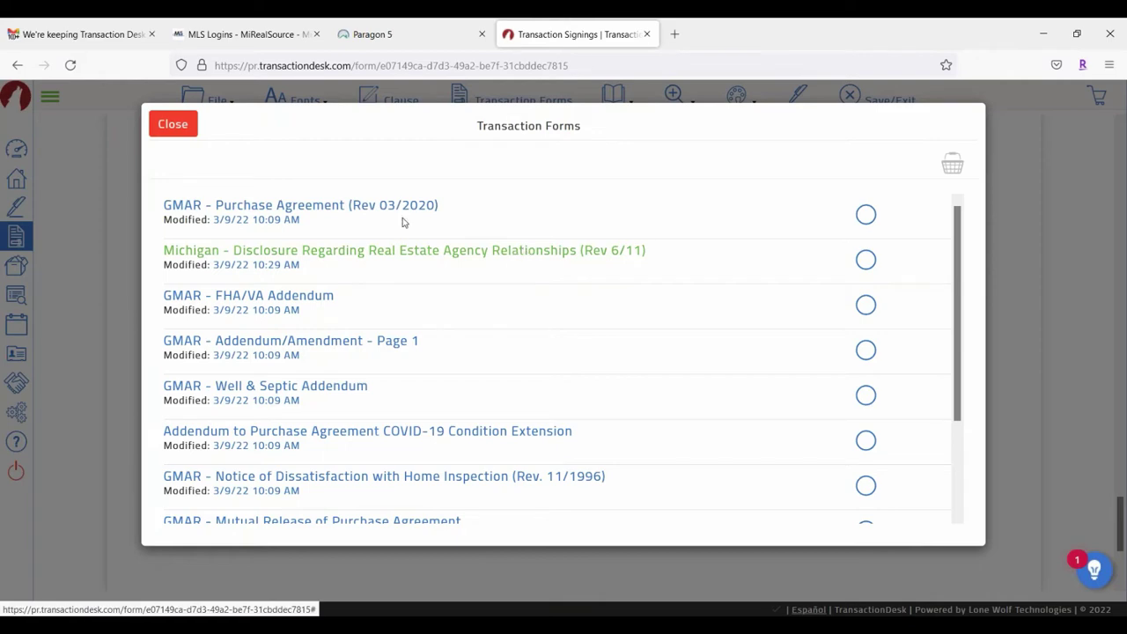
{"action": "scroll", "coordinate": [579, 276], "scroll_direction": "down", "scroll_amount": 3}
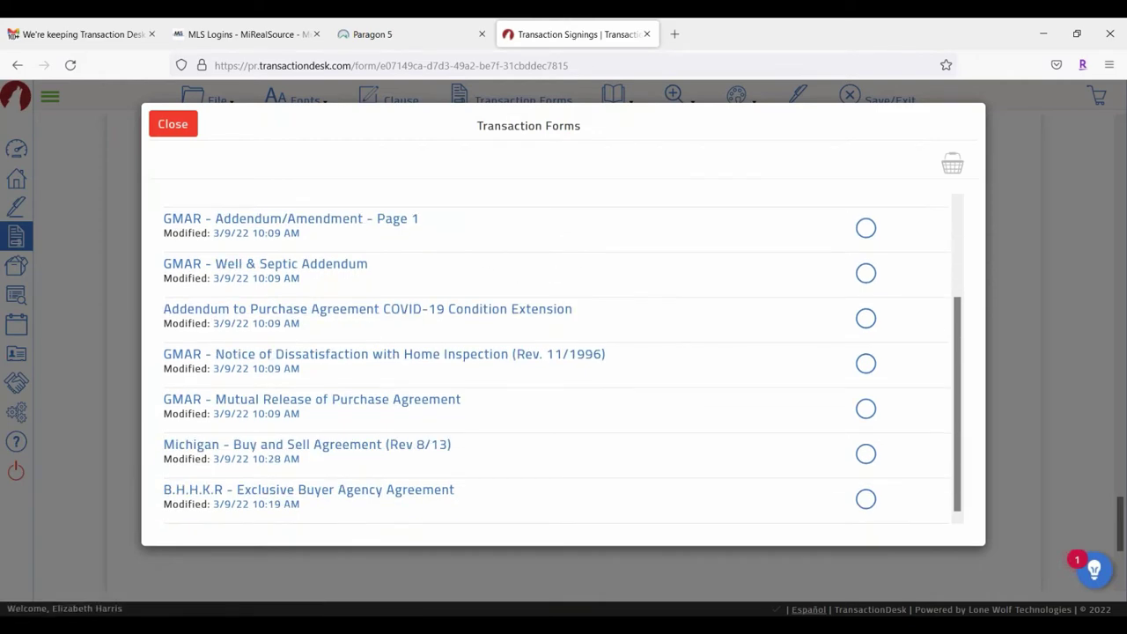
{"action": "scroll", "coordinate": [395, 352], "scroll_direction": "up", "scroll_amount": 3}
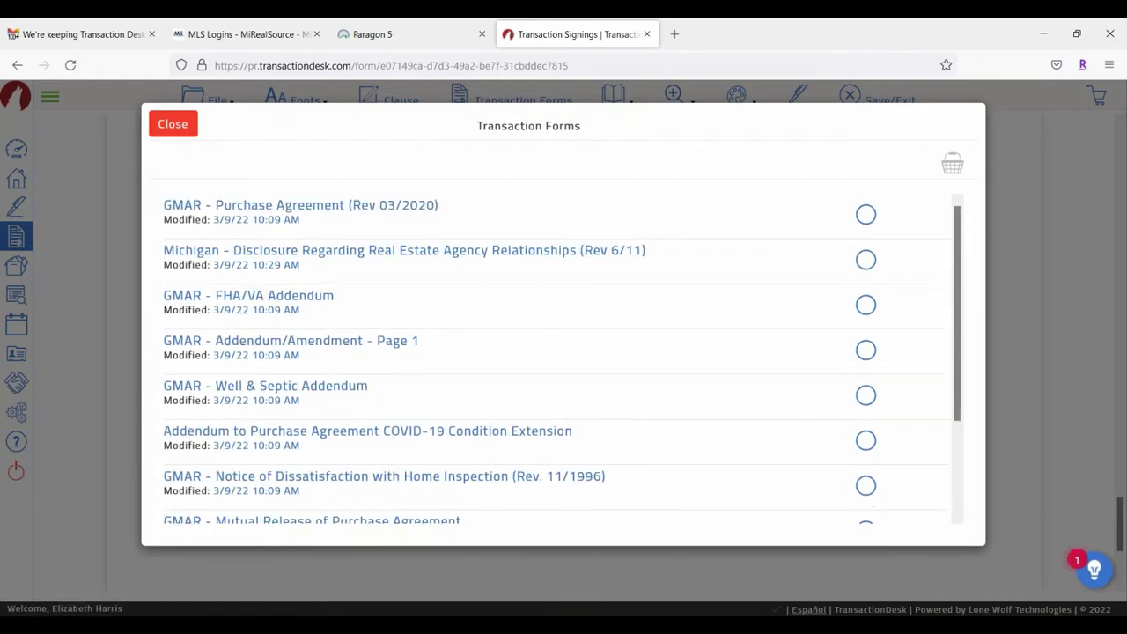
{"action": "left_click", "coordinate": [306, 209]}
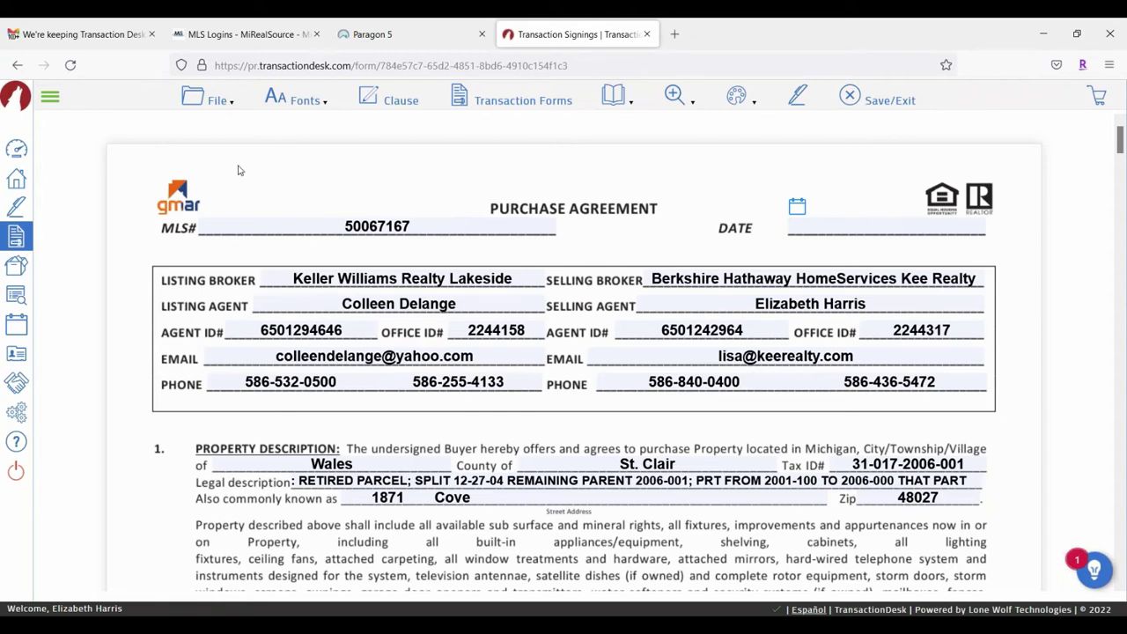
Step: Via File > New, add B.H.H.K.R - FHA/VA Addendum from the Berkshire Hathaway HomeServices Kee Realty folder
{"action": "left_click", "coordinate": [214, 101]}
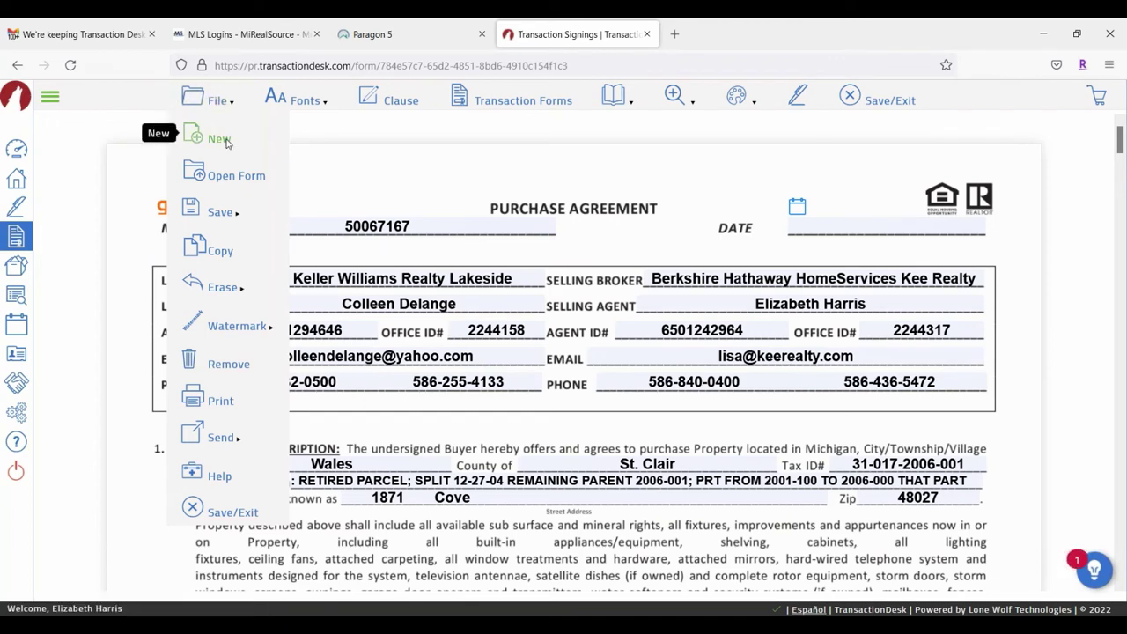
{"action": "left_click", "coordinate": [219, 139]}
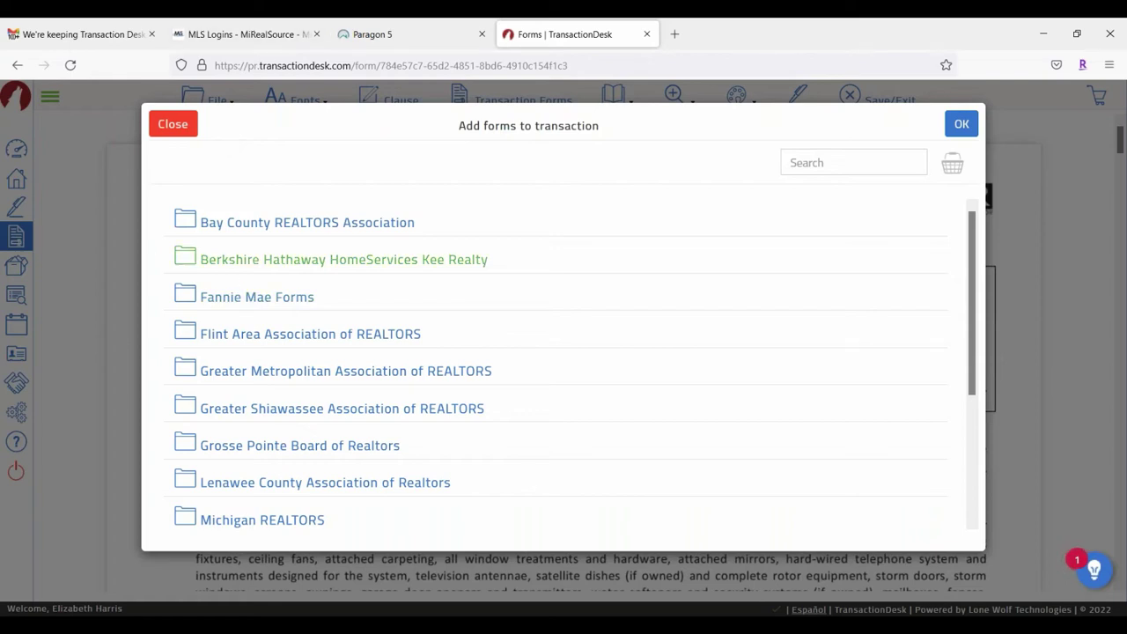
{"action": "left_click", "coordinate": [214, 259]}
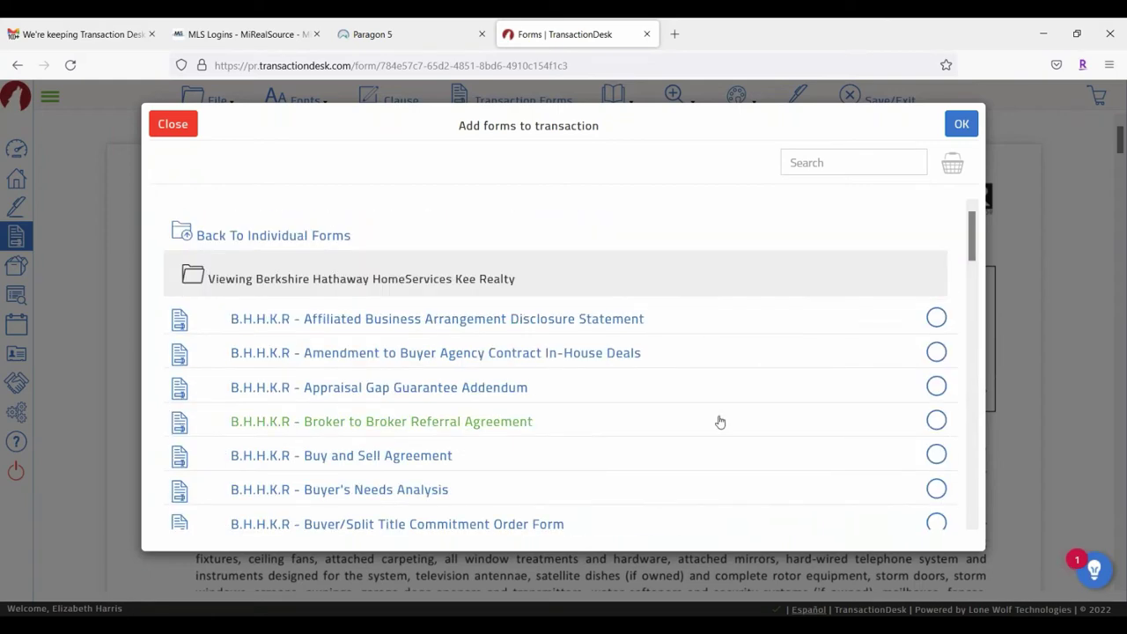
{"action": "scroll", "coordinate": [843, 362], "scroll_direction": "down", "scroll_amount": 3}
{"action": "scroll", "coordinate": [705, 338], "scroll_direction": "down", "scroll_amount": 8}
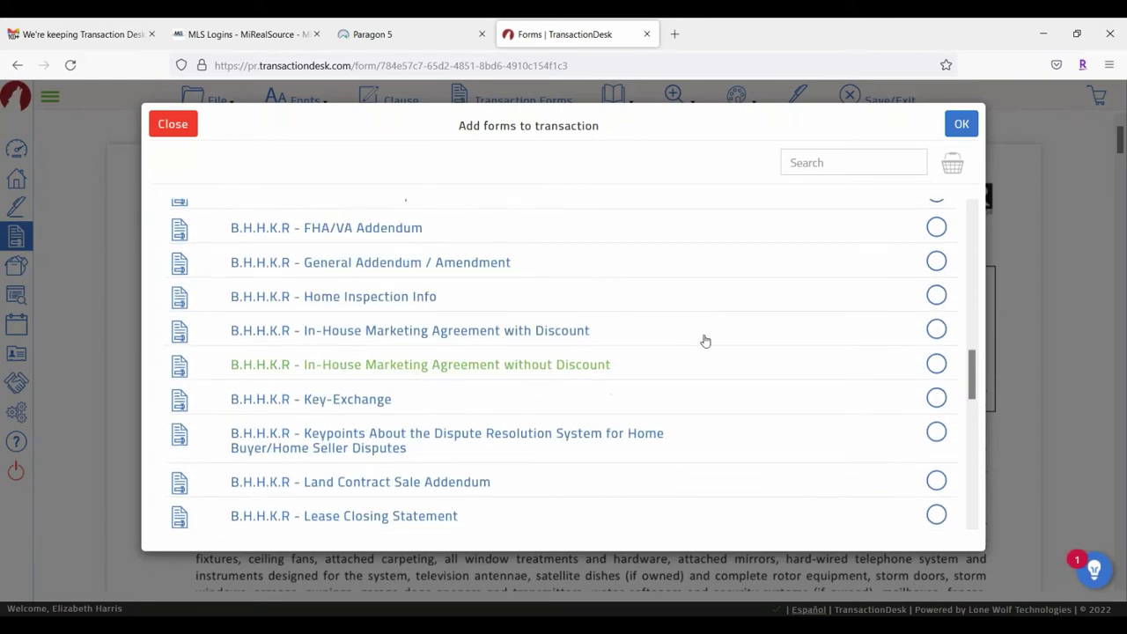
{"action": "scroll", "coordinate": [704, 338], "scroll_direction": "up", "scroll_amount": 4}
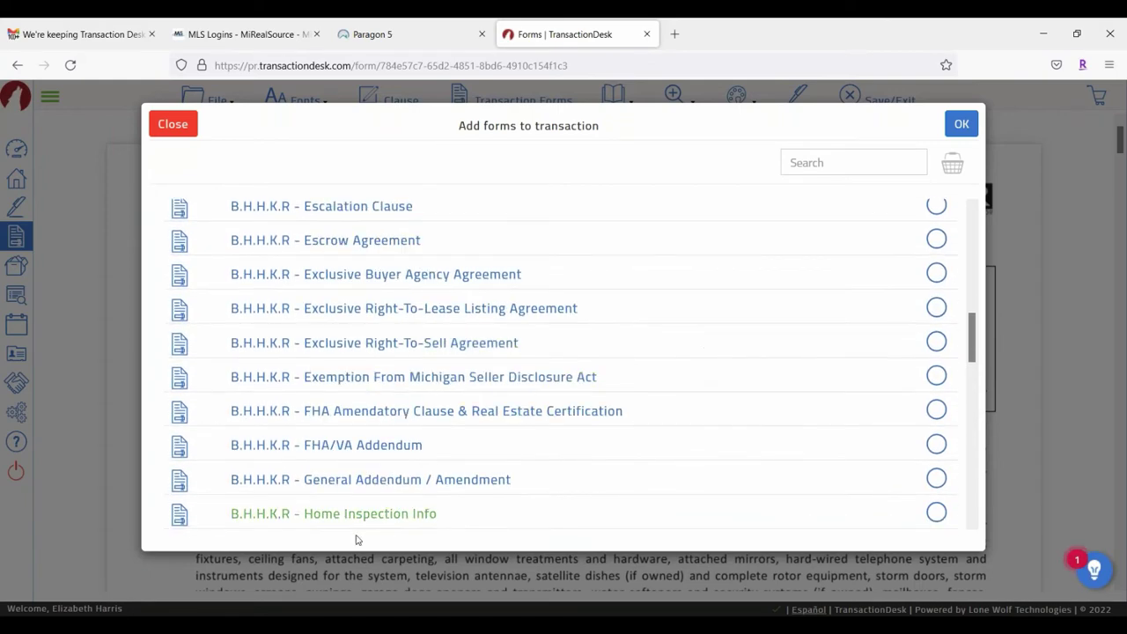
{"action": "left_click", "coordinate": [938, 445]}
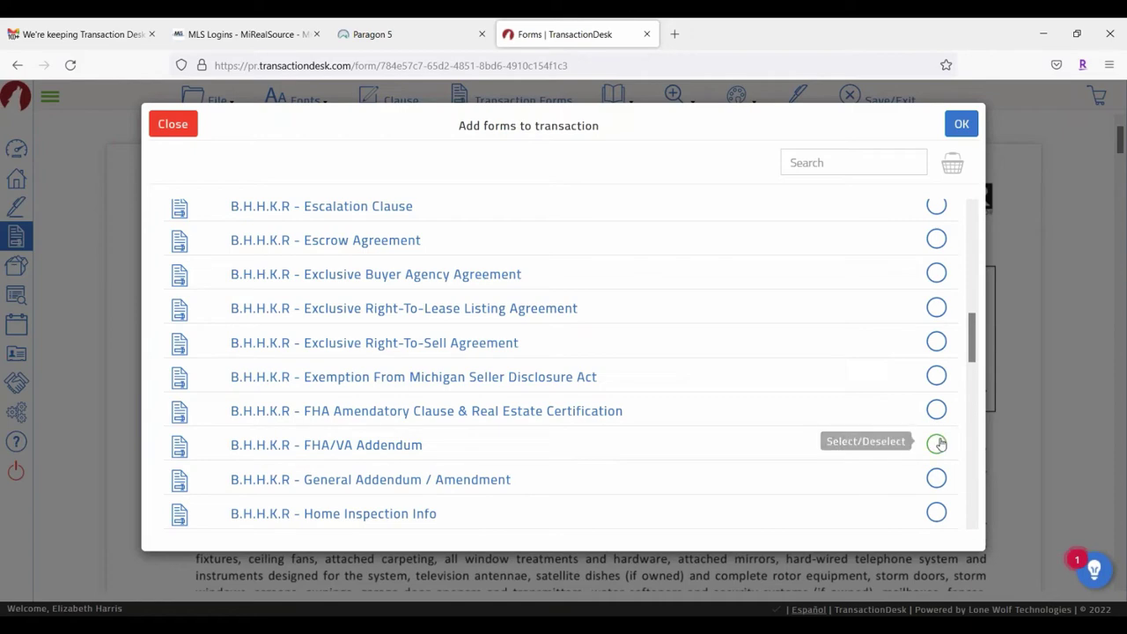
{"action": "left_click", "coordinate": [962, 124]}
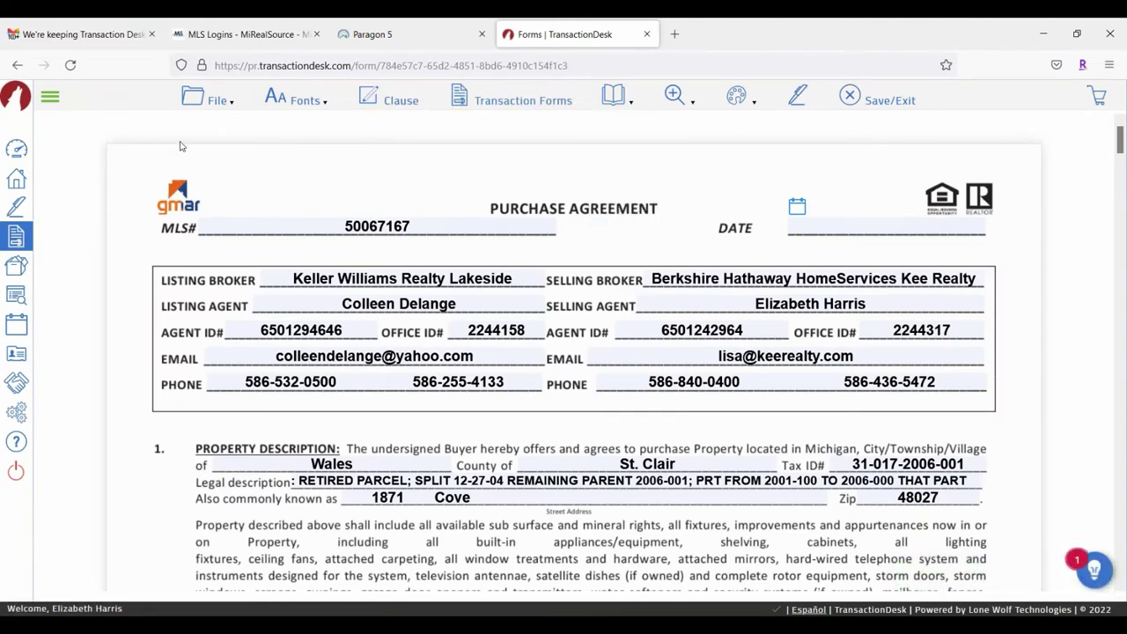
{"action": "left_click", "coordinate": [205, 103]}
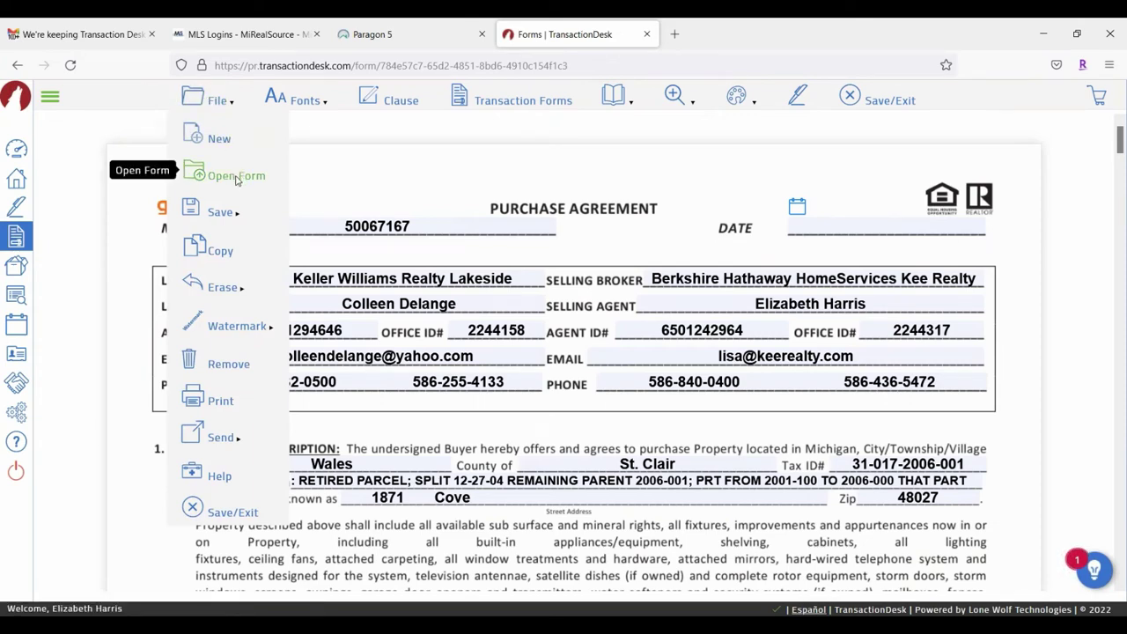
{"action": "left_click", "coordinate": [236, 177]}
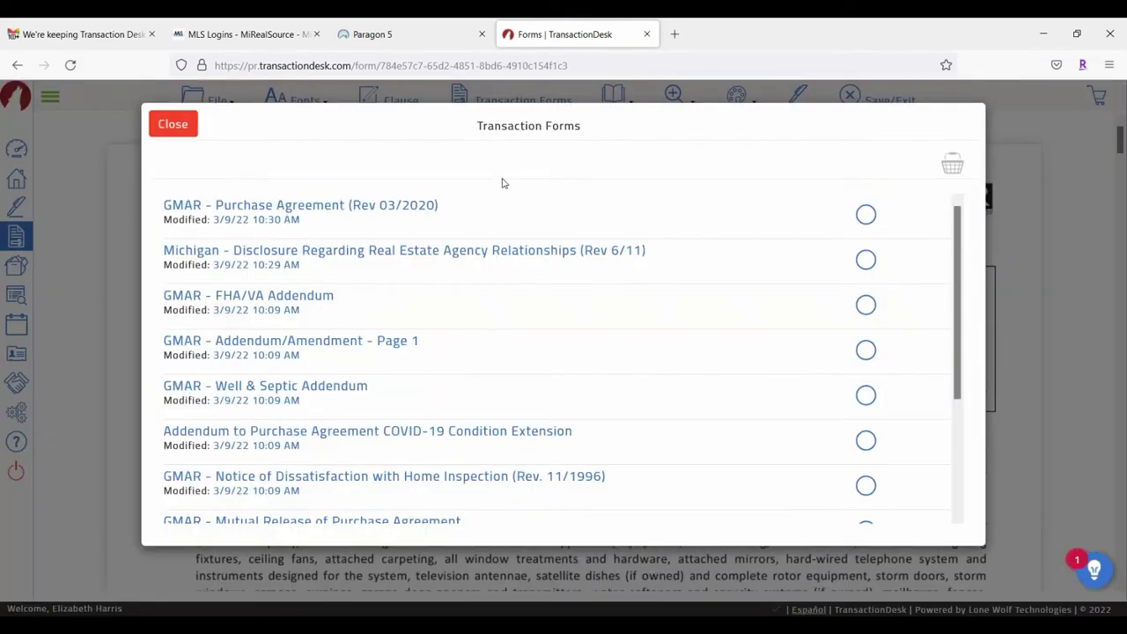
{"action": "scroll", "coordinate": [519, 302], "scroll_direction": "down", "scroll_amount": 3}
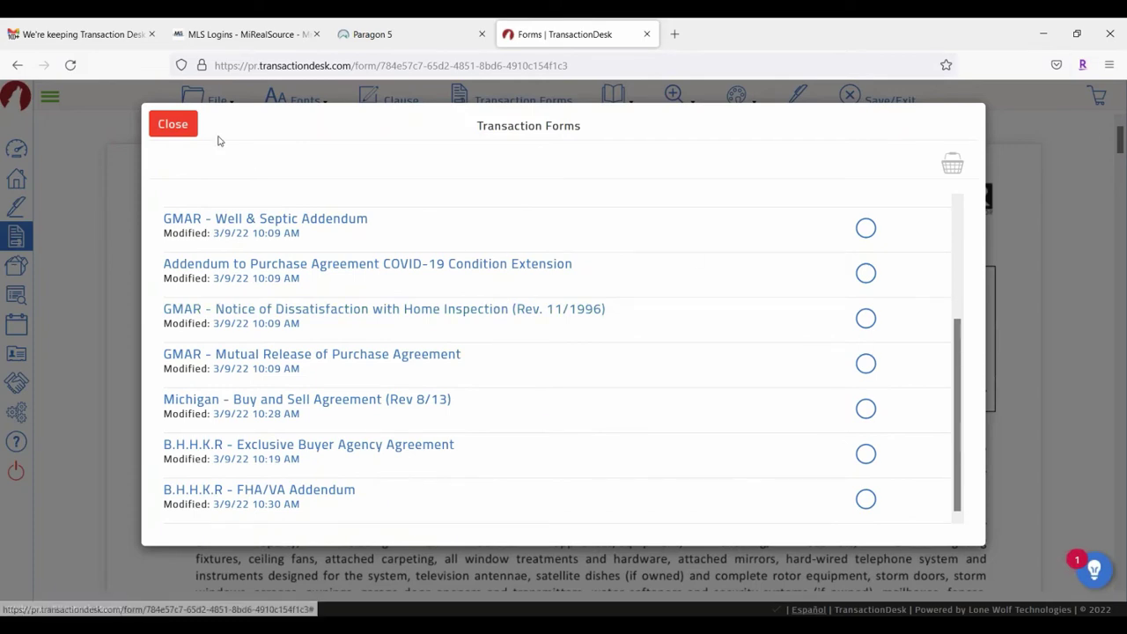
{"action": "left_click", "coordinate": [174, 126]}
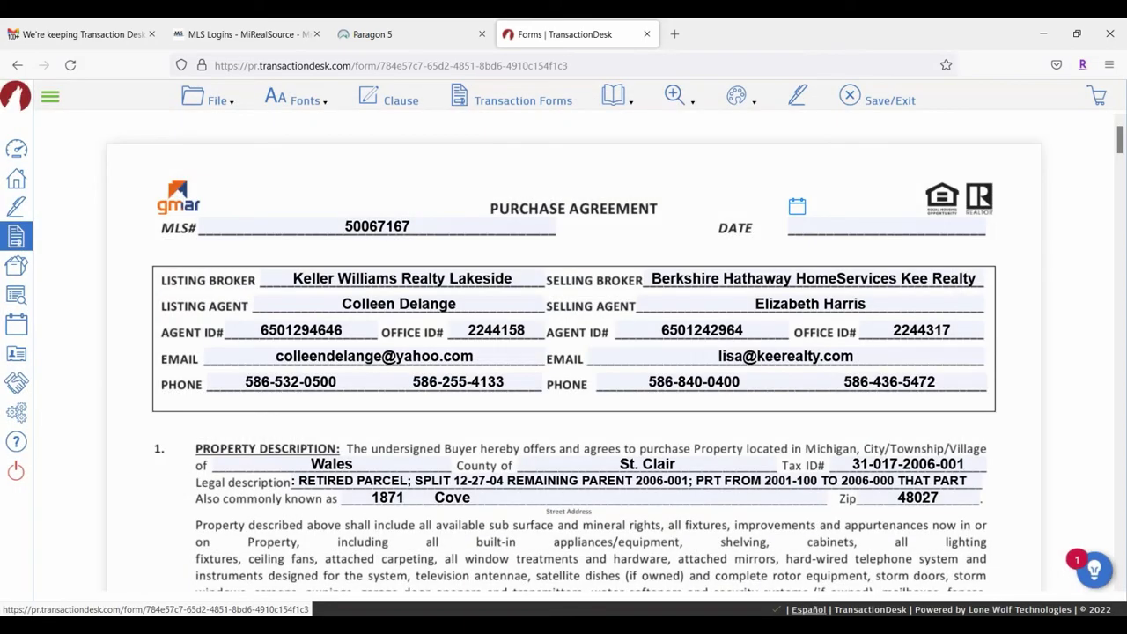
Step: Save the GMAR Purchase Agreement, then look over the File menu's Send, Erase and Watermark options
{"action": "left_click", "coordinate": [196, 97]}
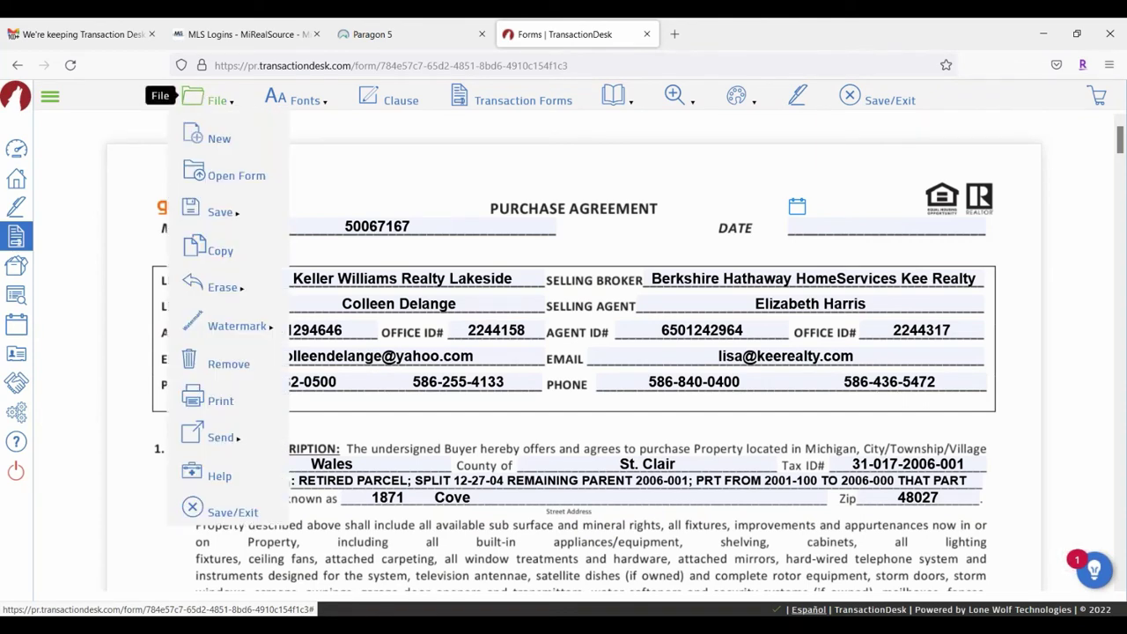
{"action": "mouse_move", "coordinate": [222, 212]}
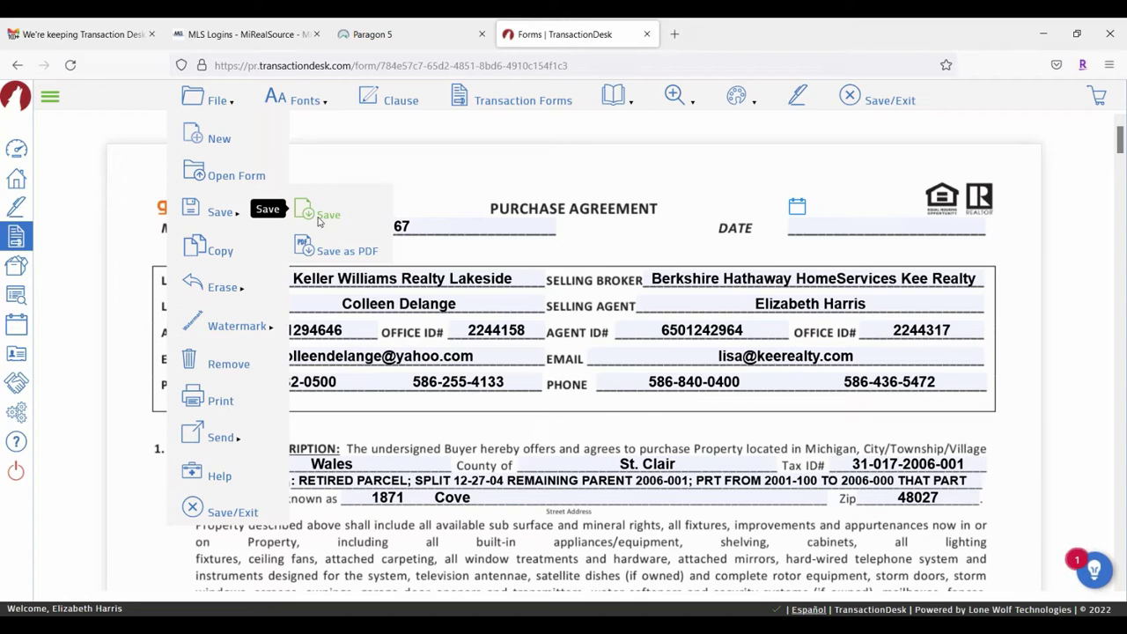
{"action": "left_click", "coordinate": [319, 222]}
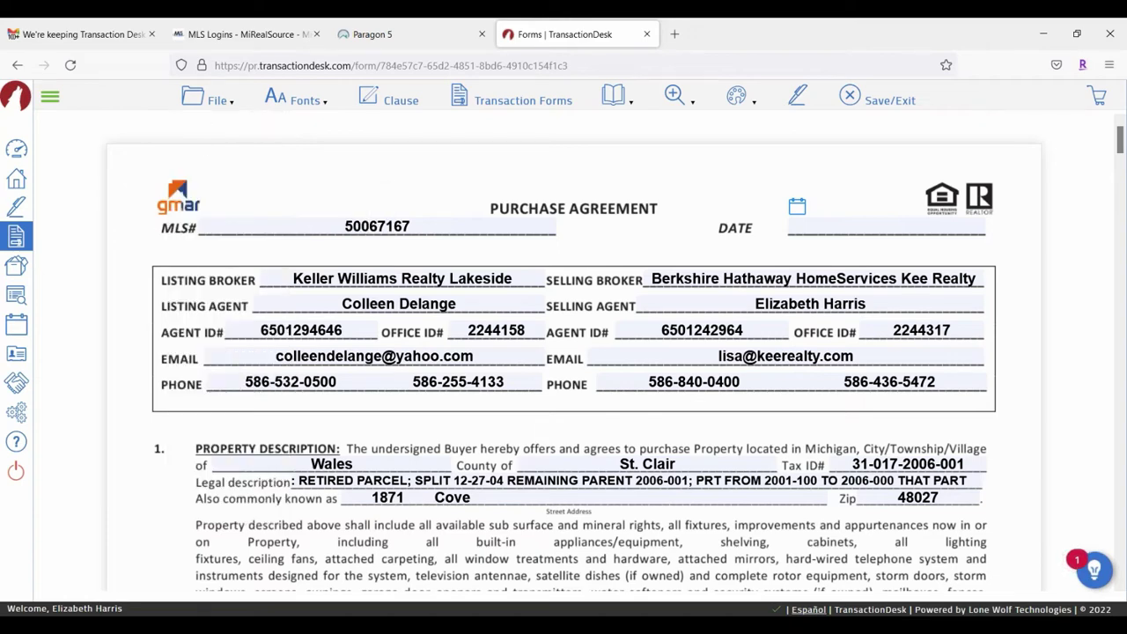
{"action": "mouse_move", "coordinate": [195, 99]}
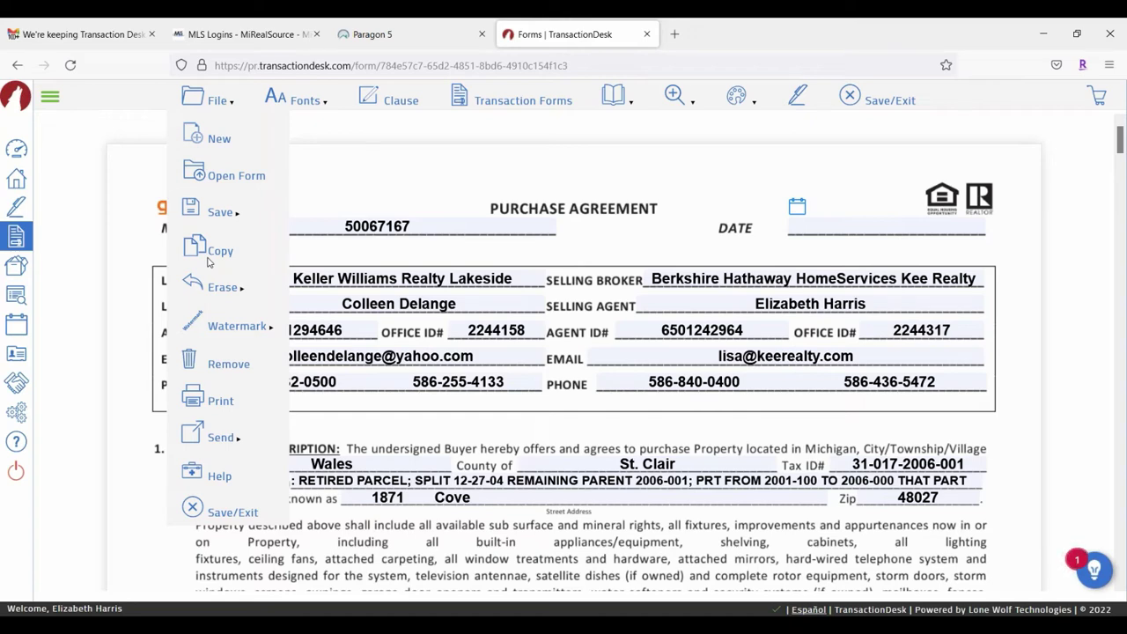
{"action": "mouse_move", "coordinate": [222, 440]}
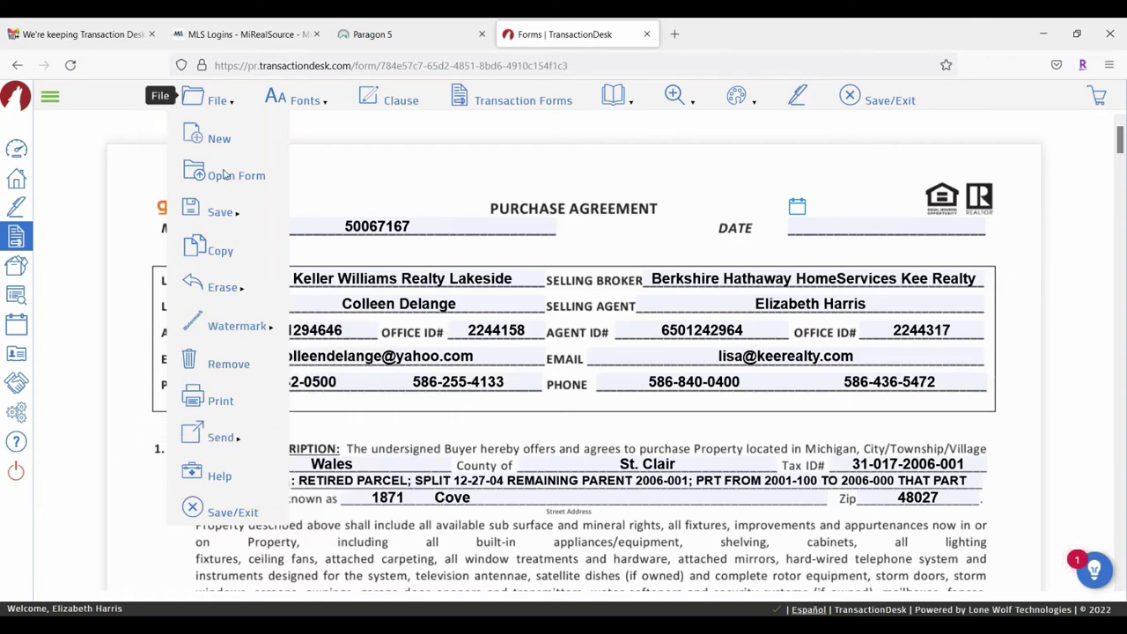
{"action": "mouse_move", "coordinate": [220, 307]}
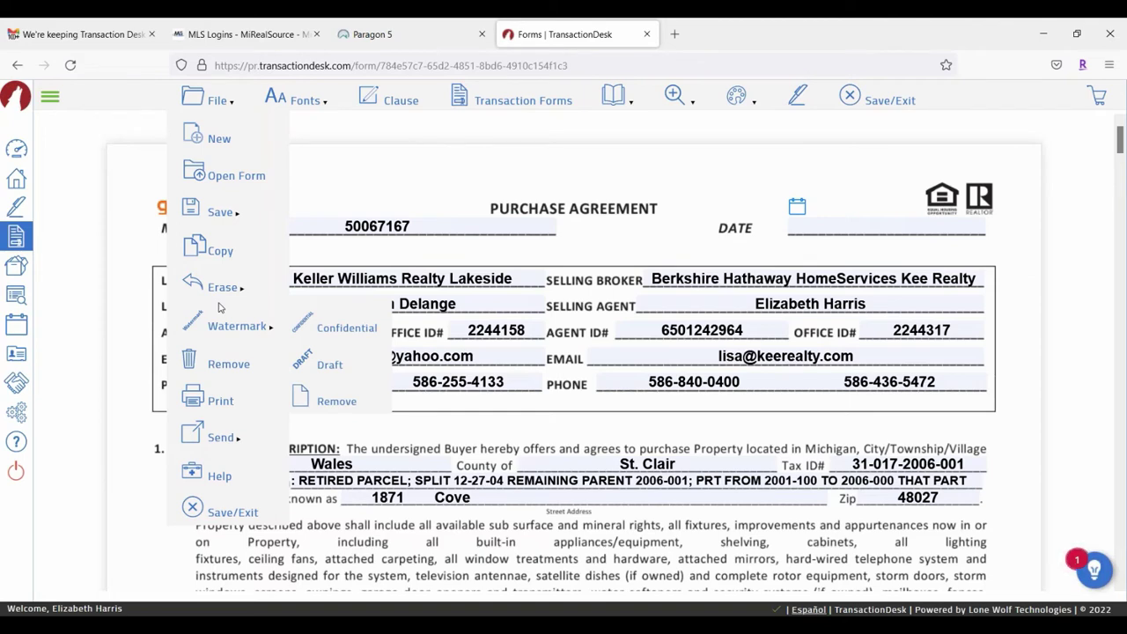
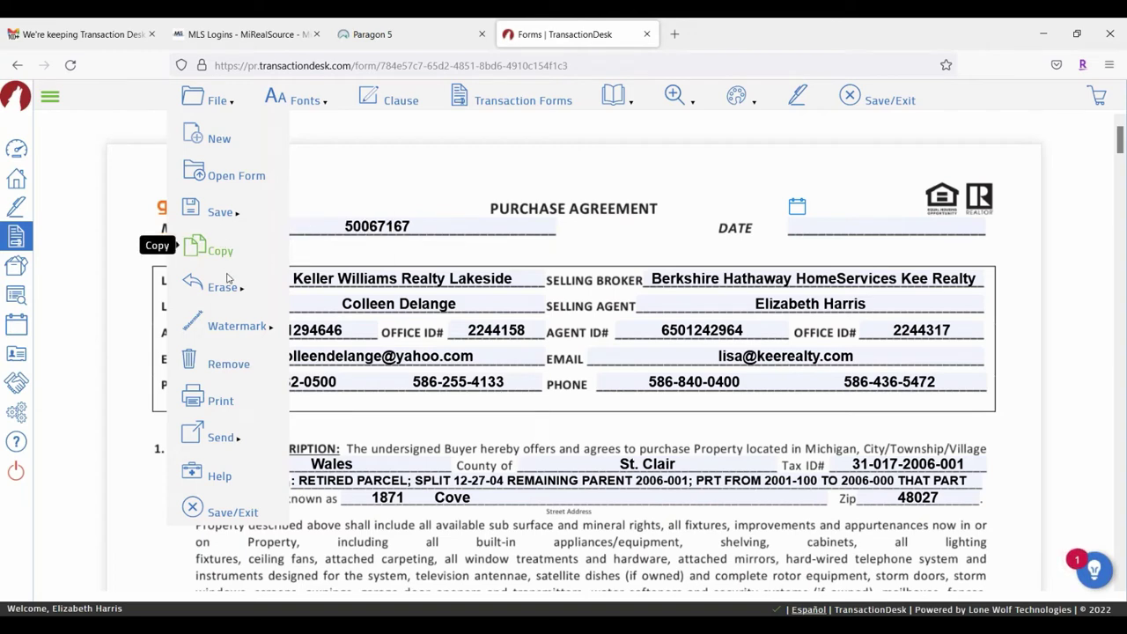
Step: Stamp a DRAFT watermark across the purchase agreement form
{"action": "mouse_move", "coordinate": [230, 282]}
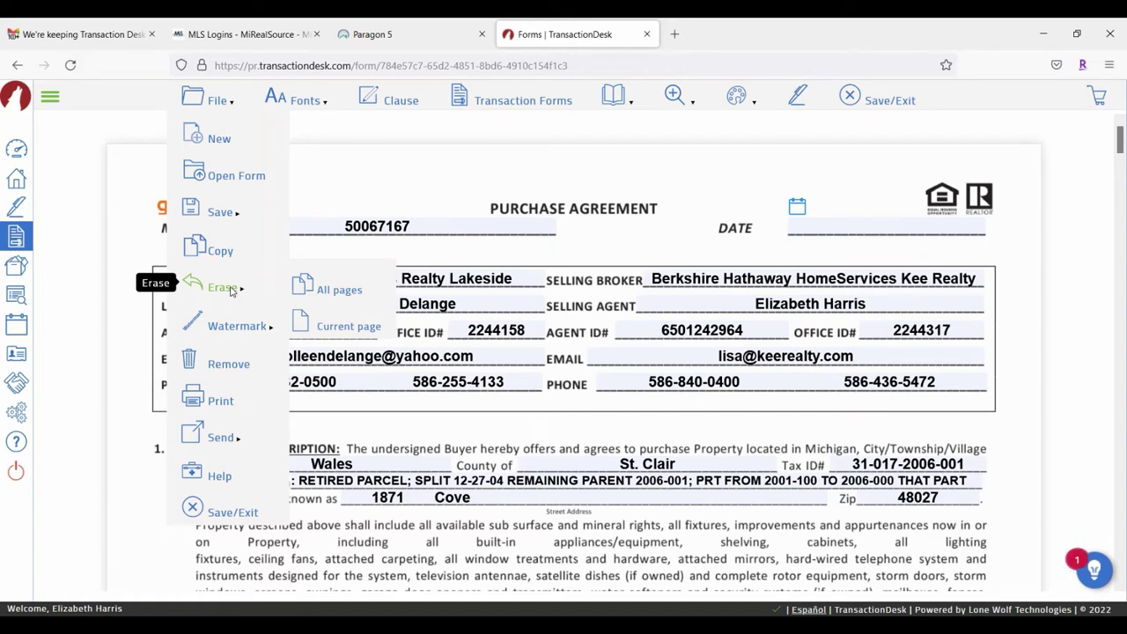
{"action": "mouse_move", "coordinate": [260, 326]}
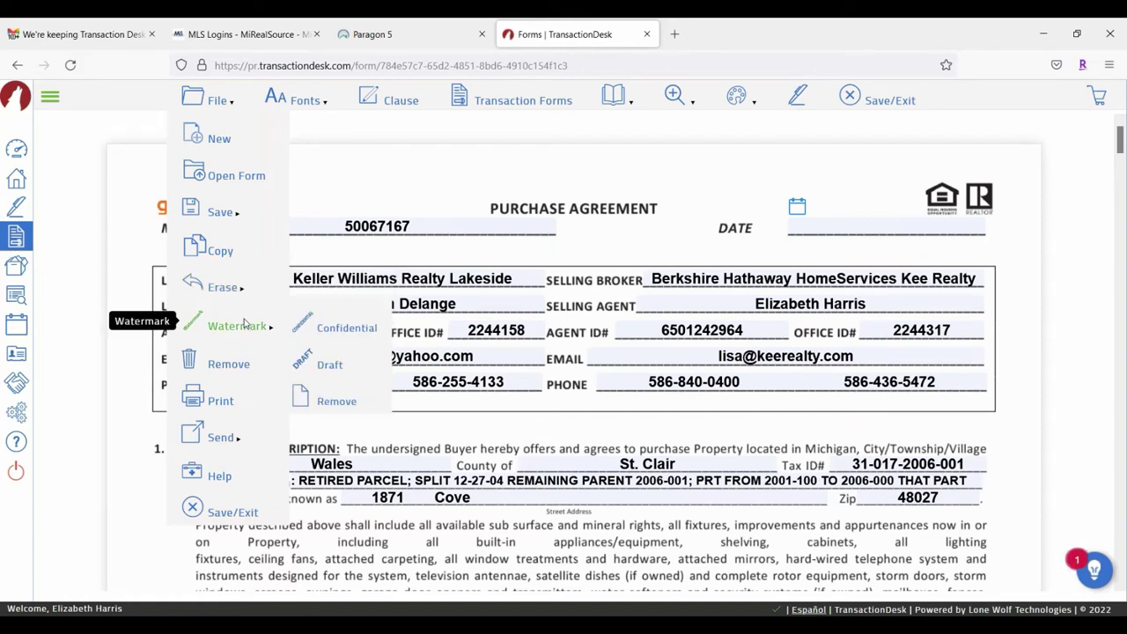
{"action": "left_click", "coordinate": [326, 368]}
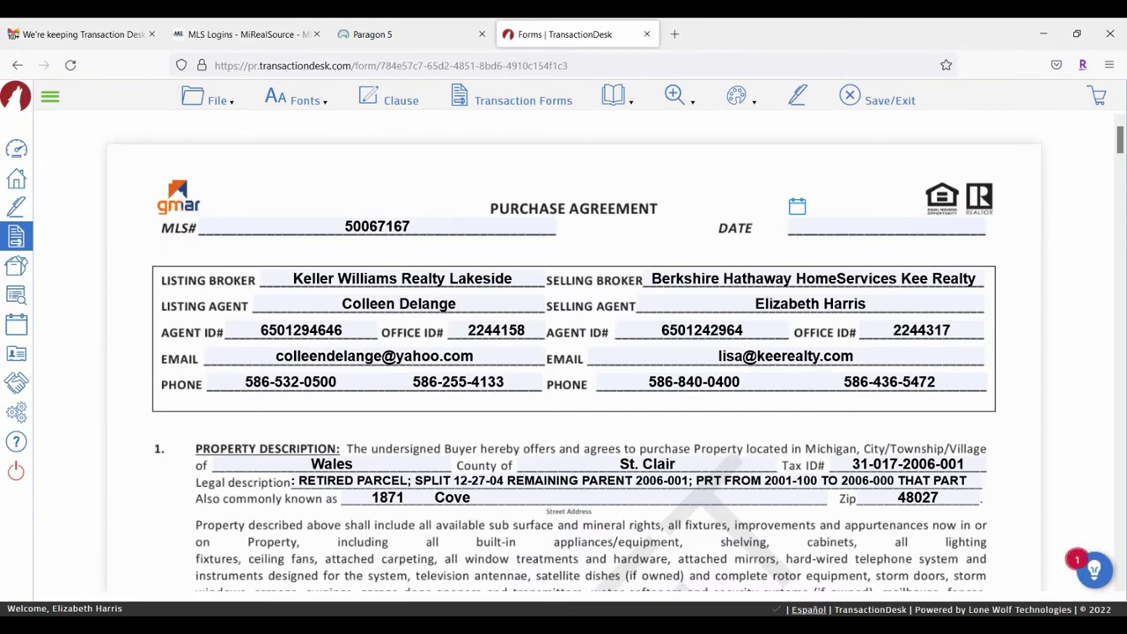
{"action": "scroll", "coordinate": [638, 289], "scroll_direction": "down", "scroll_amount": 7}
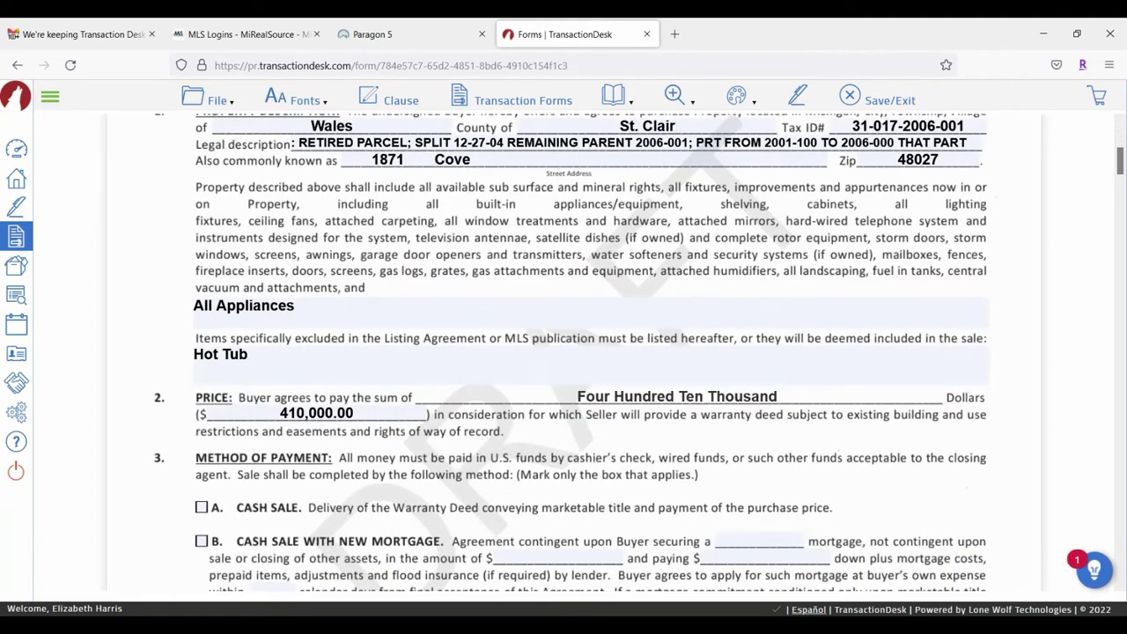
{"action": "scroll", "coordinate": [638, 289], "scroll_direction": "up", "scroll_amount": 4}
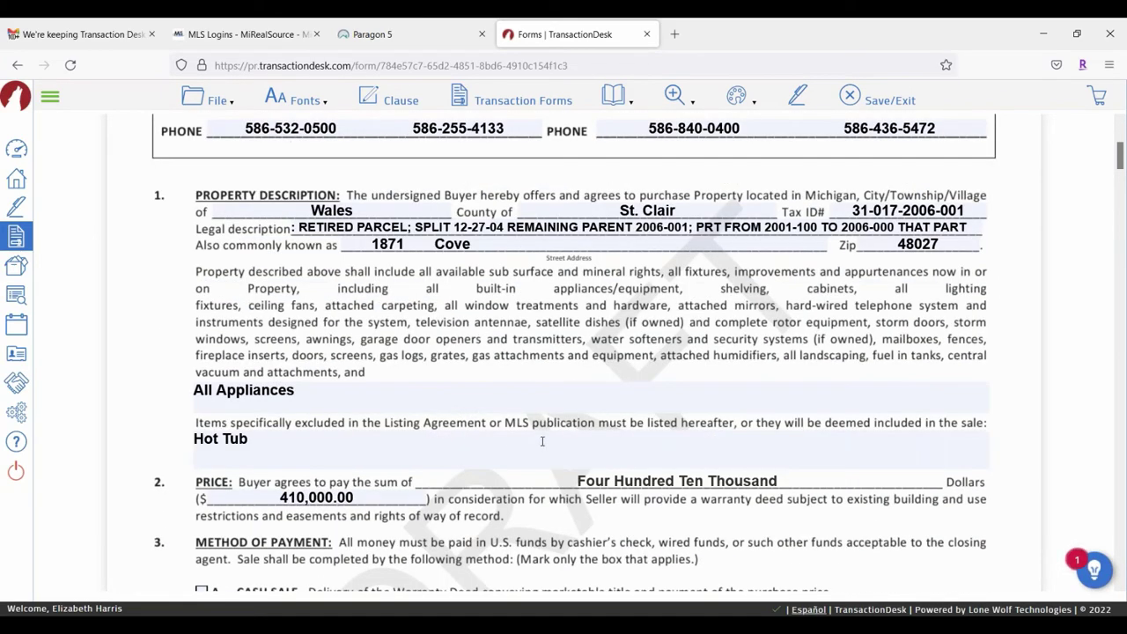
Step: Remove the DRAFT watermark from the form
{"action": "left_click", "coordinate": [218, 99]}
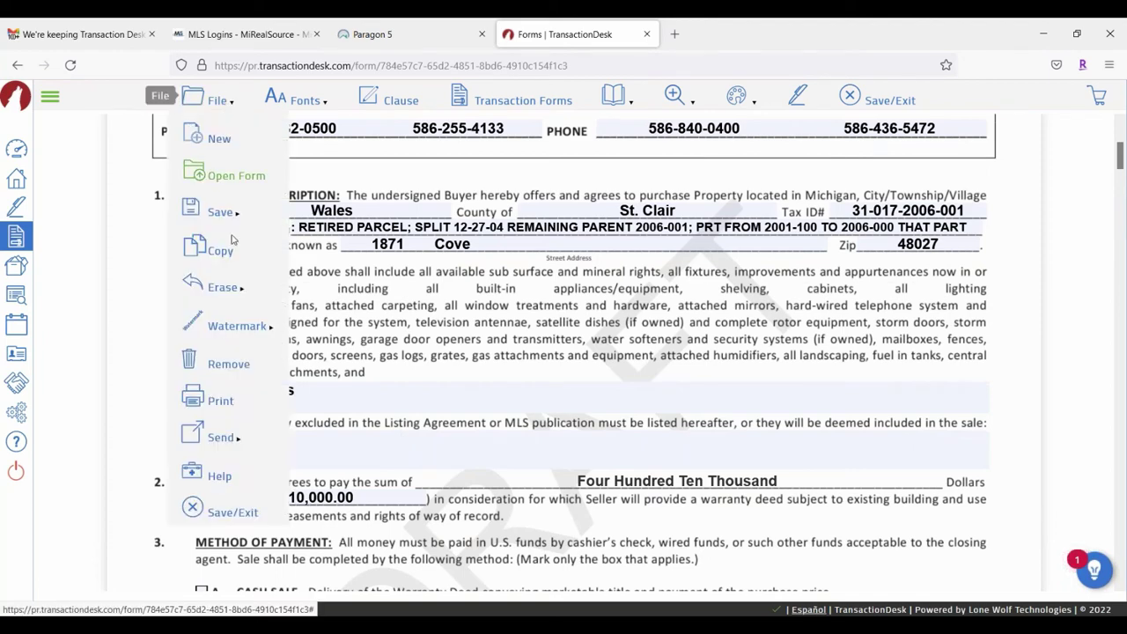
{"action": "mouse_move", "coordinate": [222, 328]}
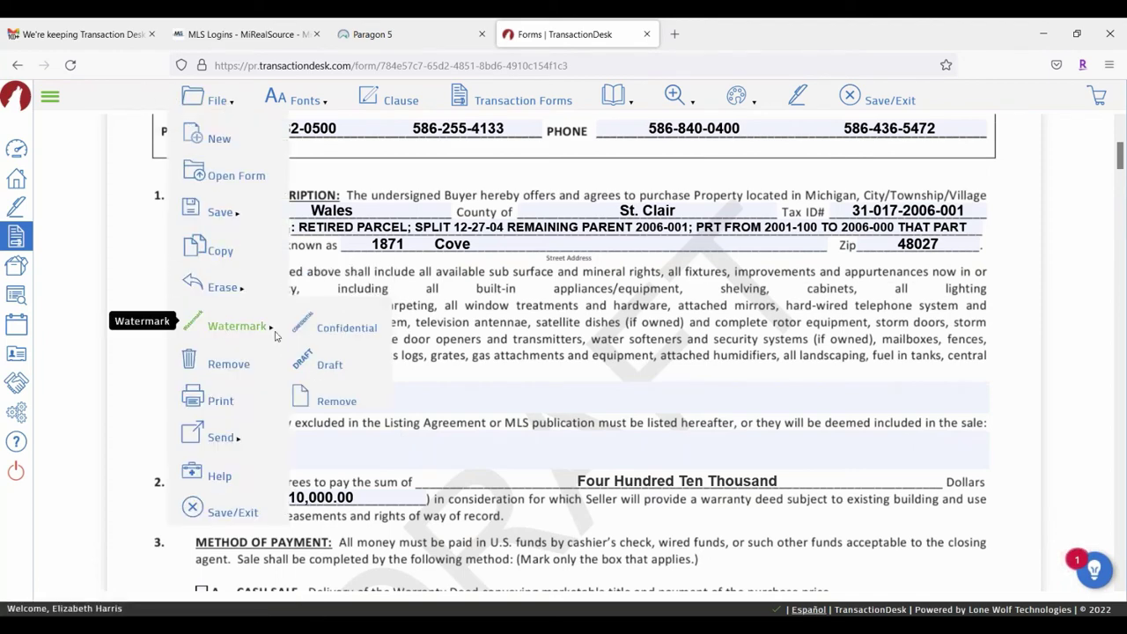
{"action": "left_click", "coordinate": [326, 401]}
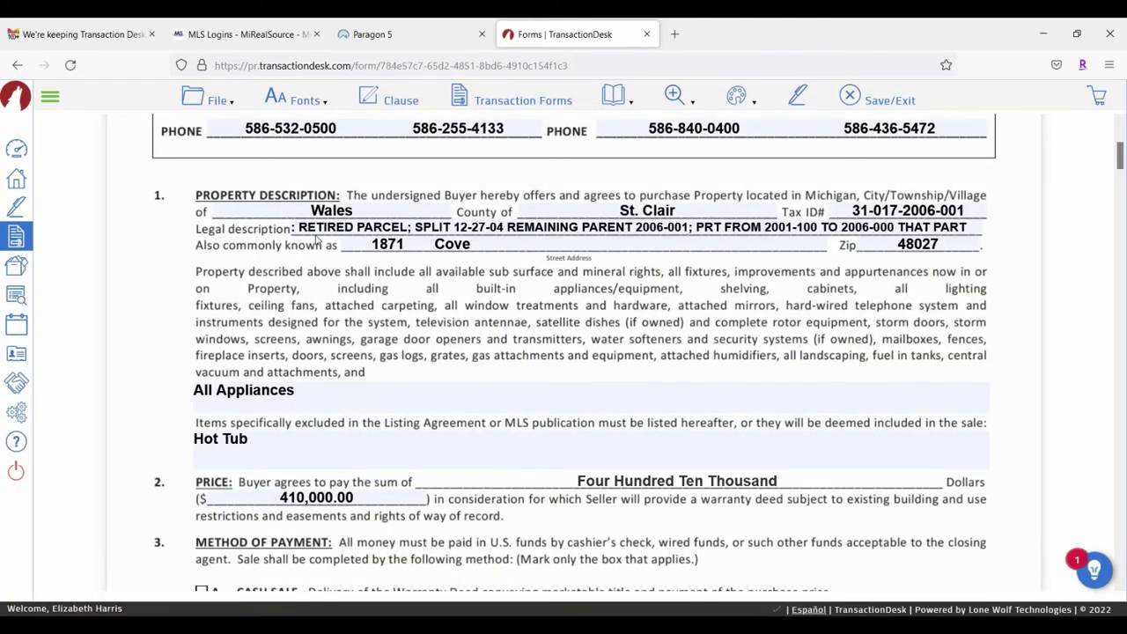
Step: Send the marked-up form to documents, then bring up the File menu's Send options again
{"action": "left_click", "coordinate": [232, 103]}
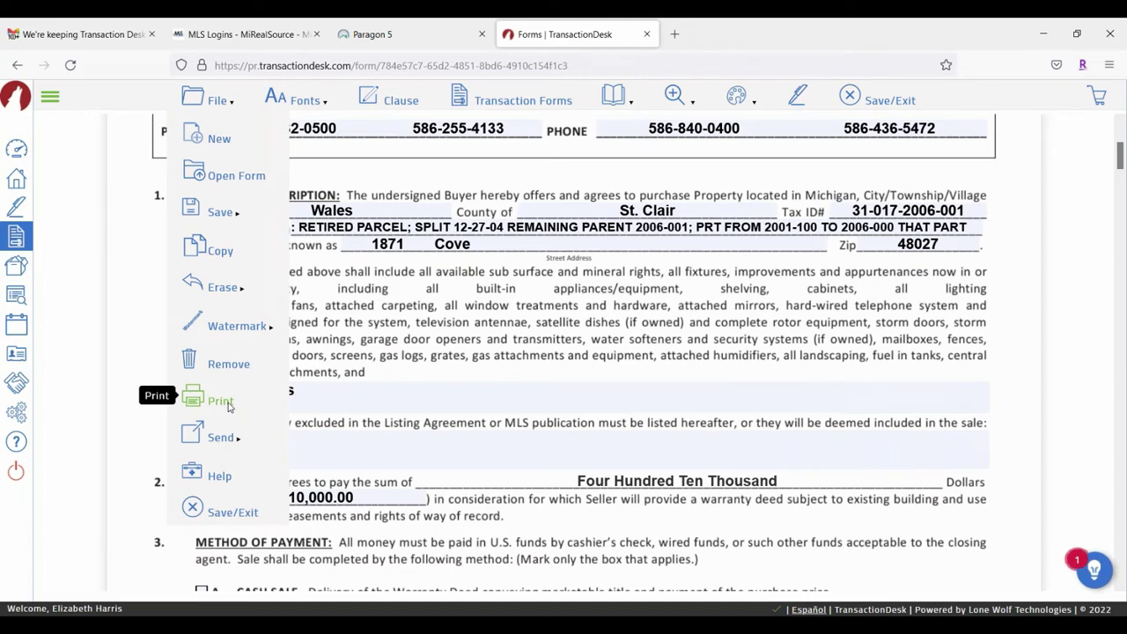
{"action": "mouse_move", "coordinate": [224, 431]}
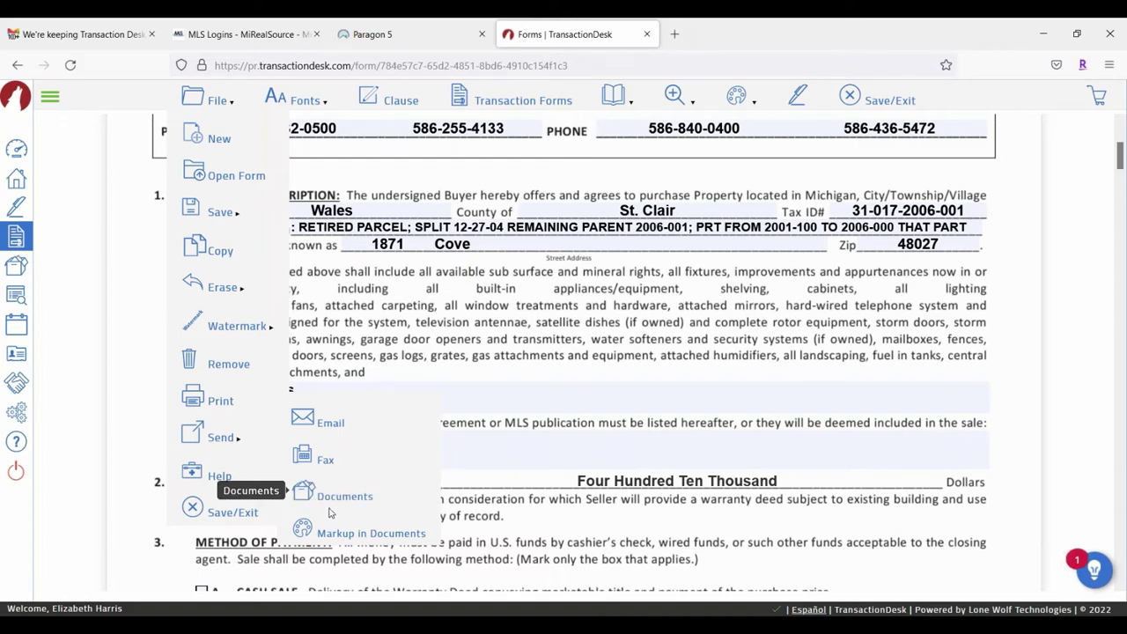
{"action": "left_click", "coordinate": [350, 531]}
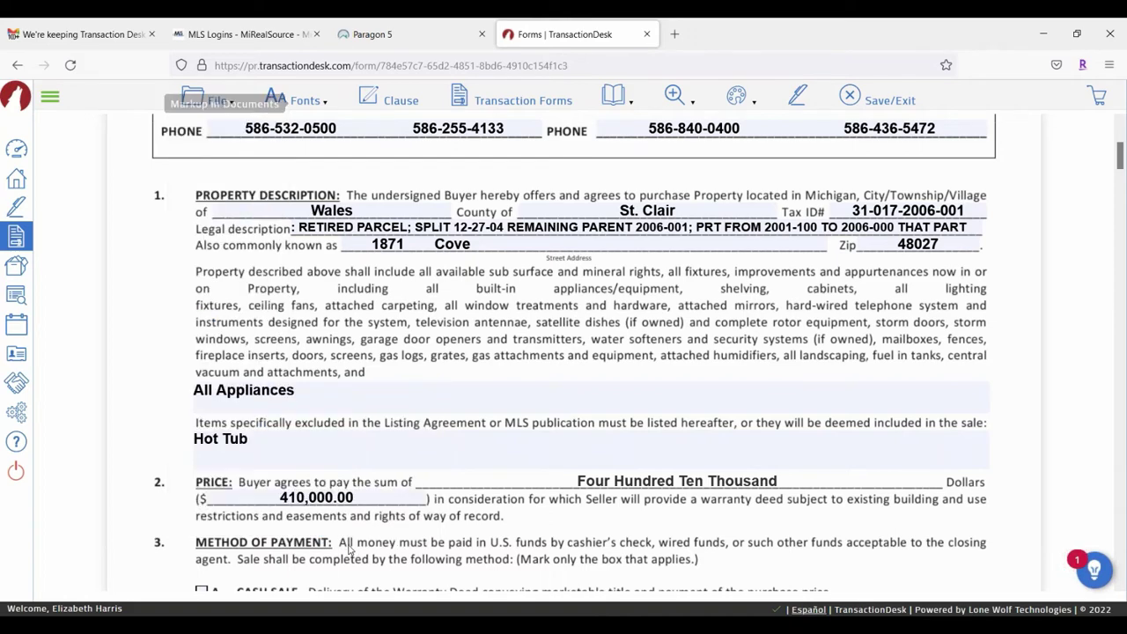
{"action": "left_click", "coordinate": [198, 104]}
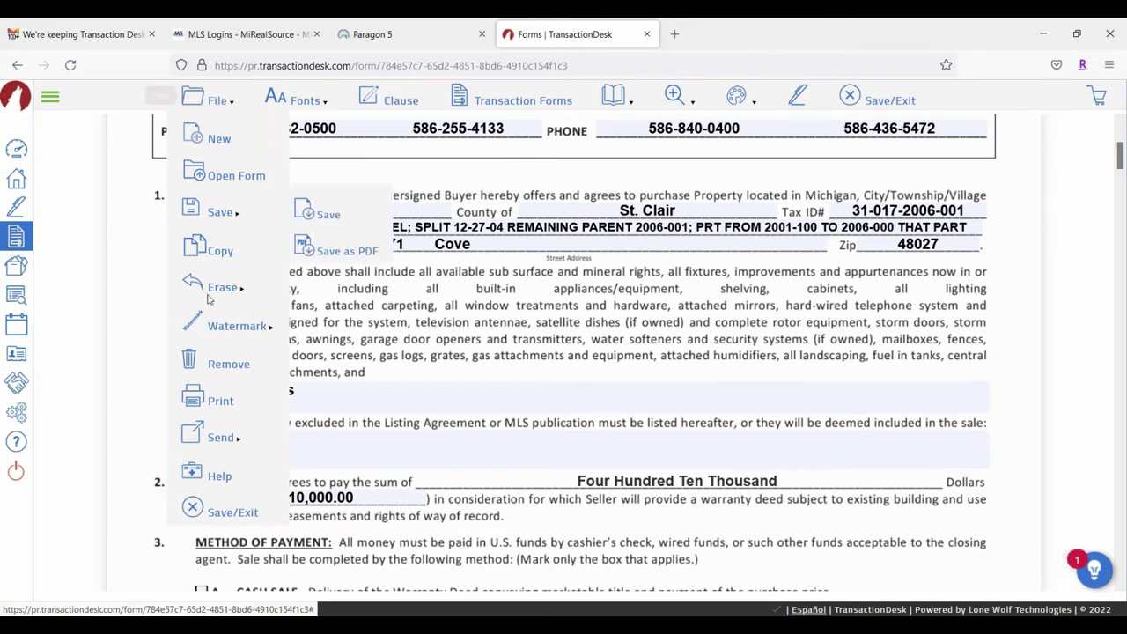
{"action": "mouse_move", "coordinate": [216, 436]}
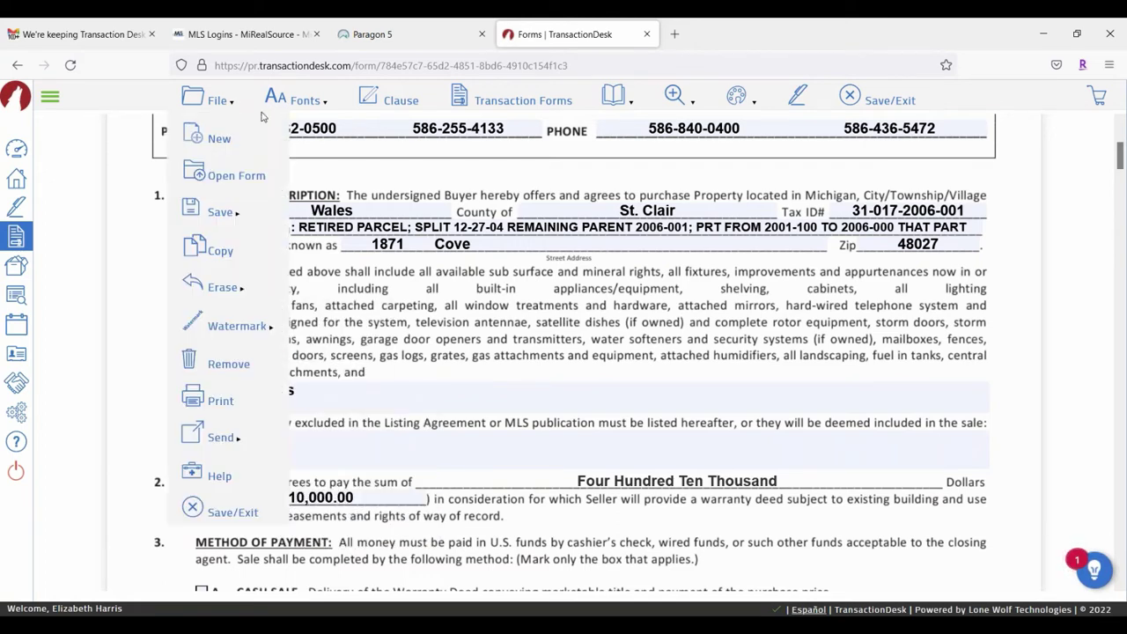
Step: Switch the filled-in text font from Helvetica-Bold to Times-Bold under Fonts > Style
{"action": "mouse_move", "coordinate": [325, 102]}
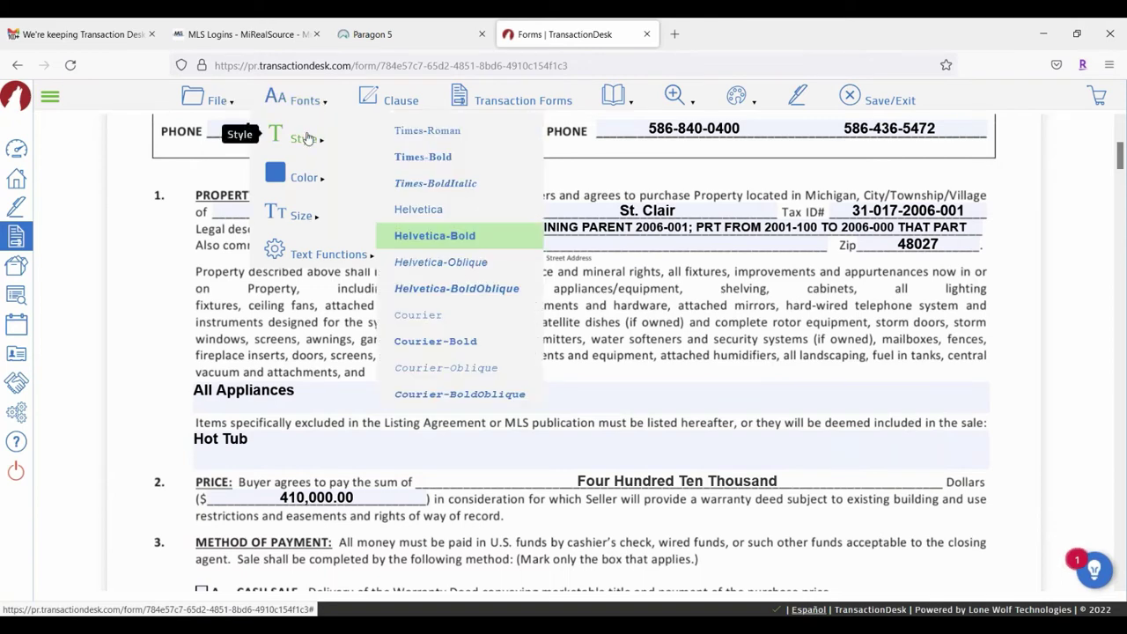
{"action": "mouse_move", "coordinate": [304, 177]}
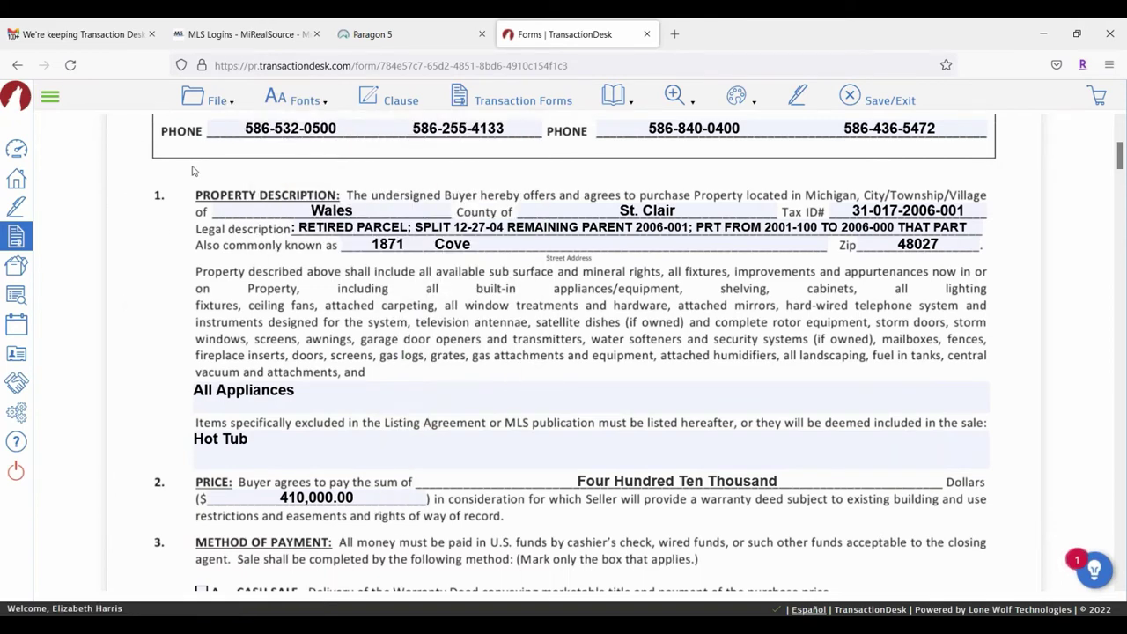
{"action": "mouse_move", "coordinate": [285, 107]}
{"action": "mouse_move", "coordinate": [300, 141]}
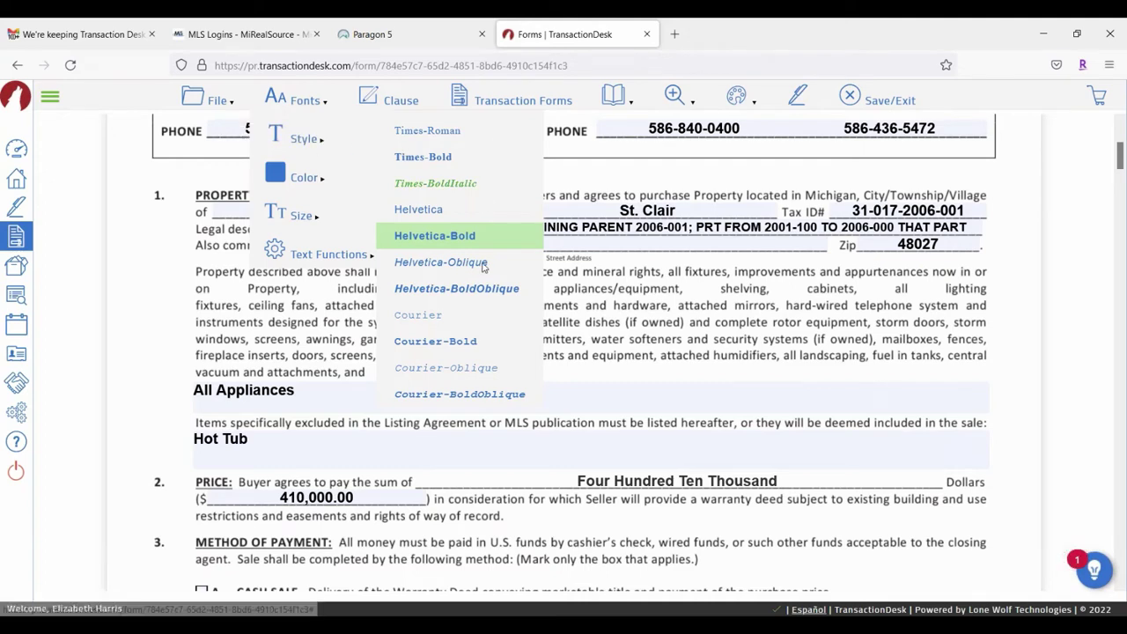
{"action": "left_click", "coordinate": [441, 161]}
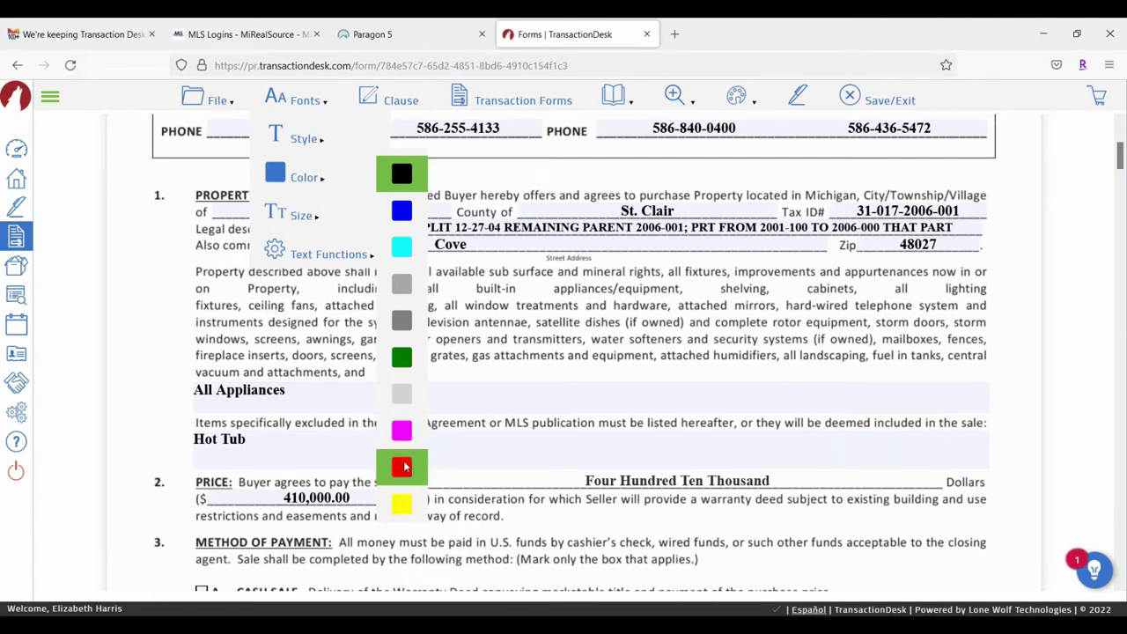
{"action": "left_click", "coordinate": [401, 469]}
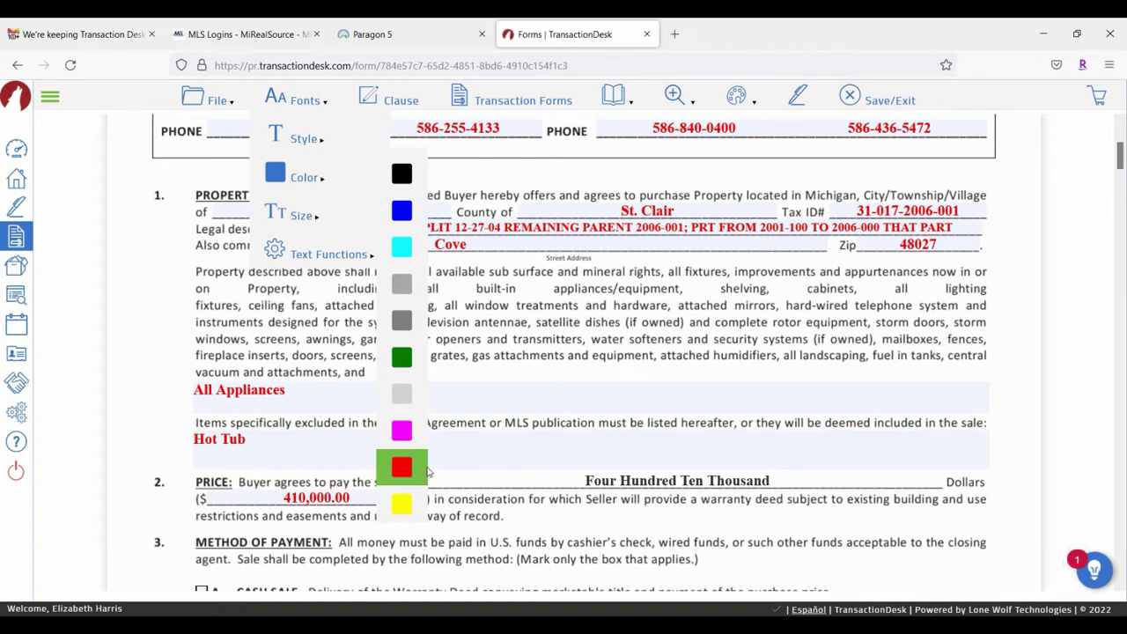
{"action": "left_click", "coordinate": [403, 467]}
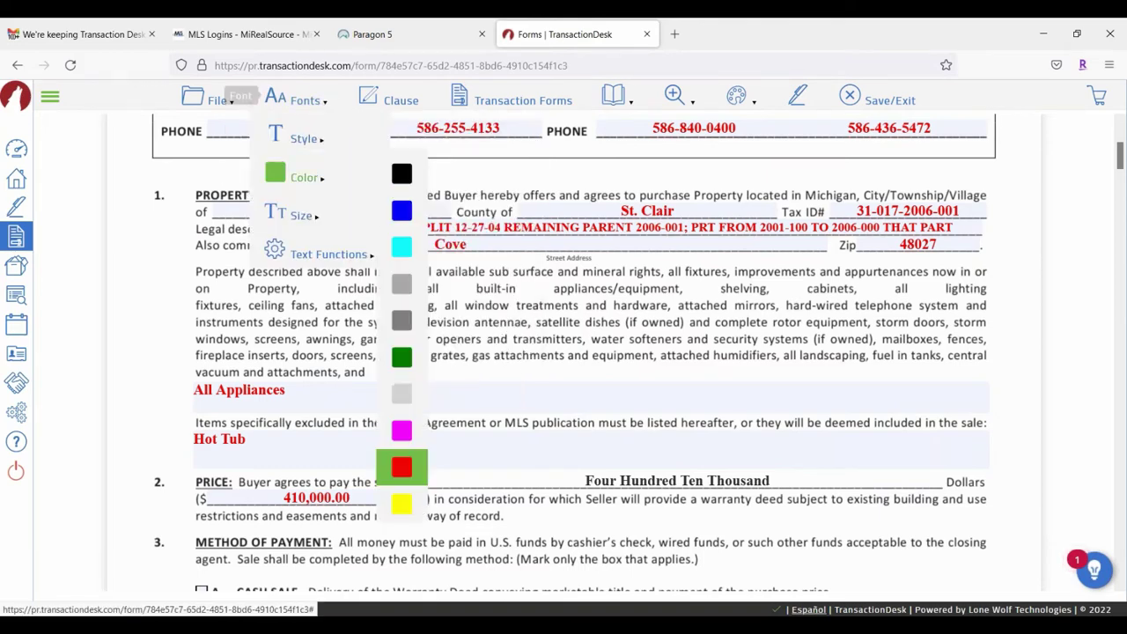
{"action": "left_click", "coordinate": [401, 433]}
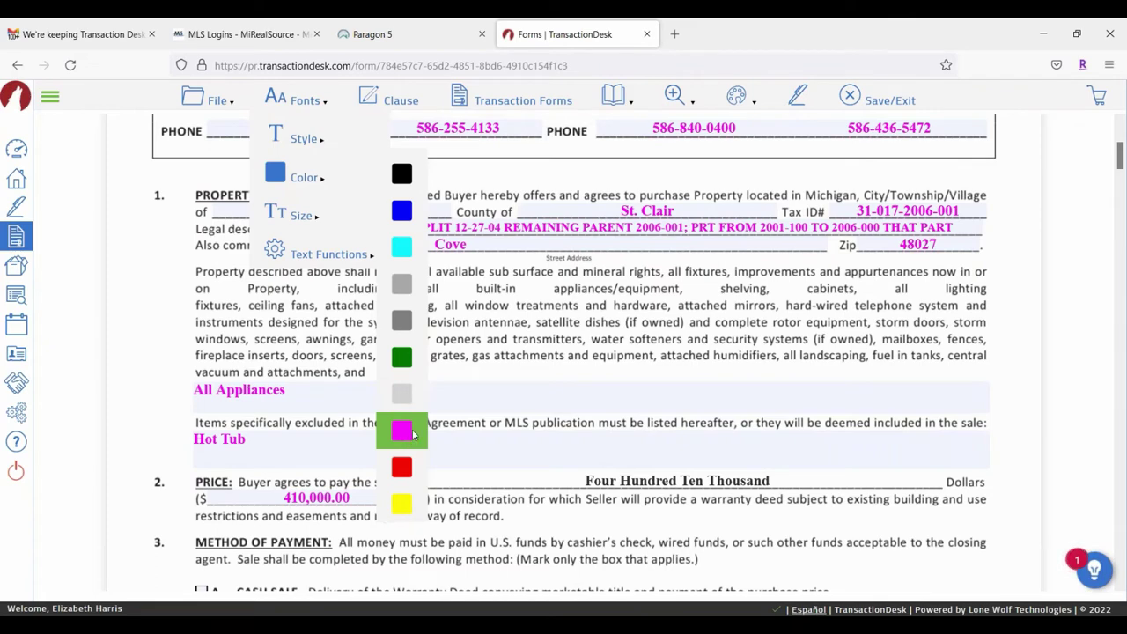
{"action": "mouse_move", "coordinate": [300, 103]}
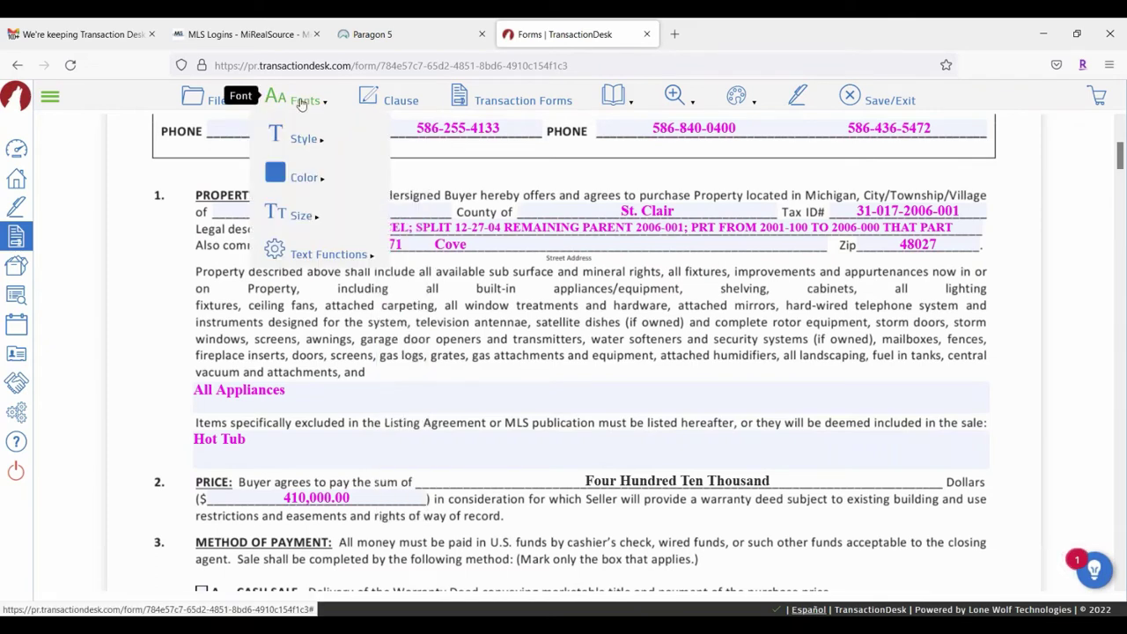
{"action": "mouse_move", "coordinate": [313, 178]}
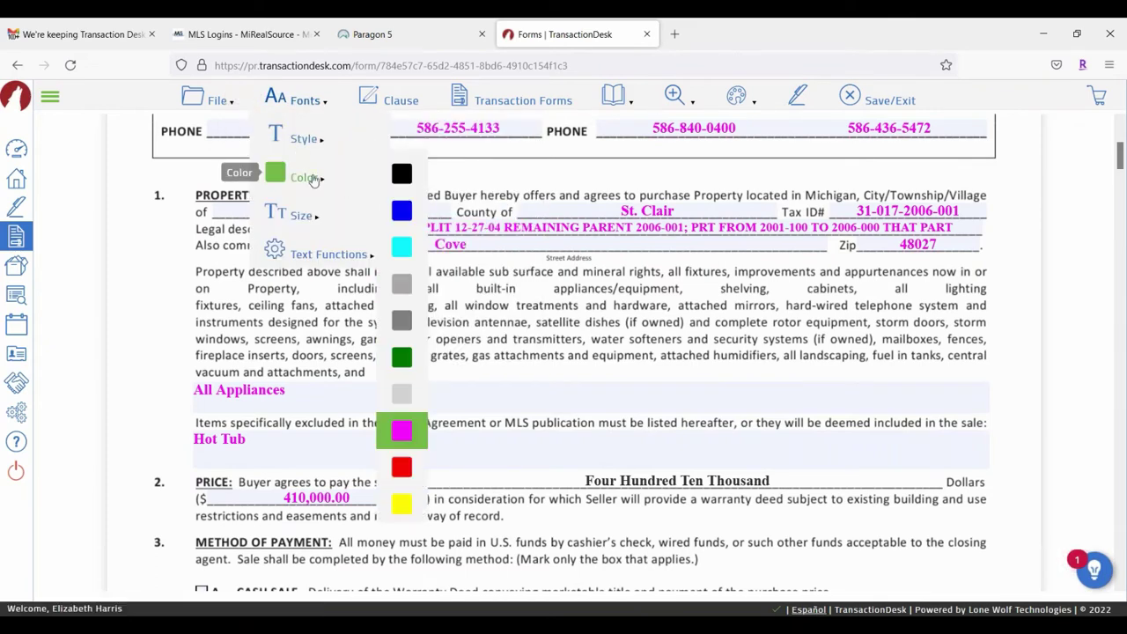
{"action": "left_click", "coordinate": [401, 213]}
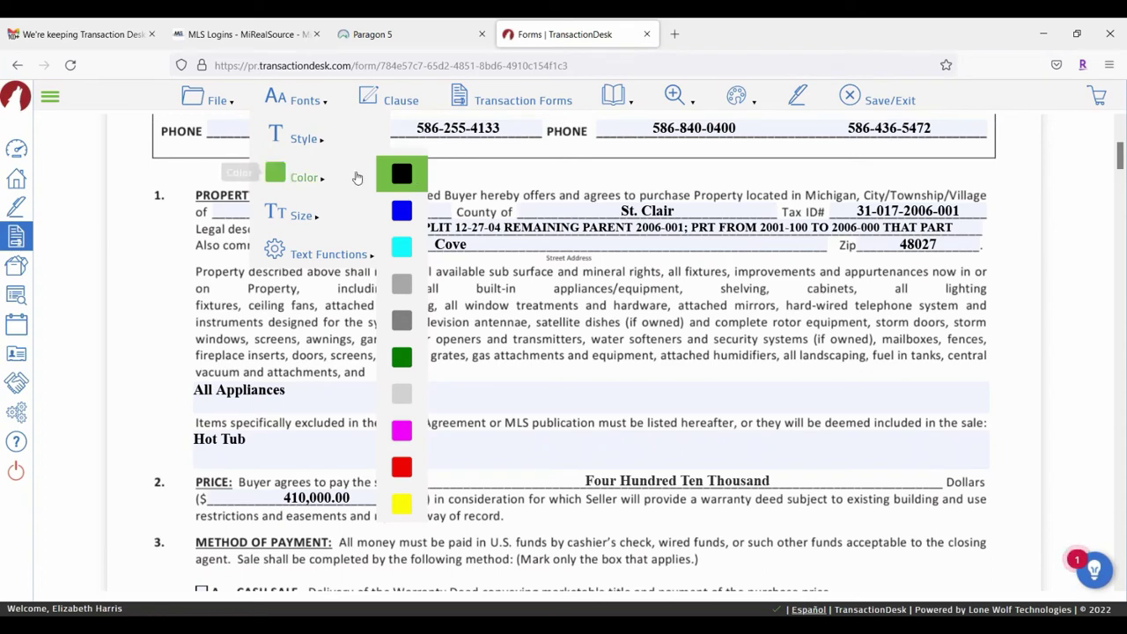
{"action": "mouse_move", "coordinate": [304, 219]}
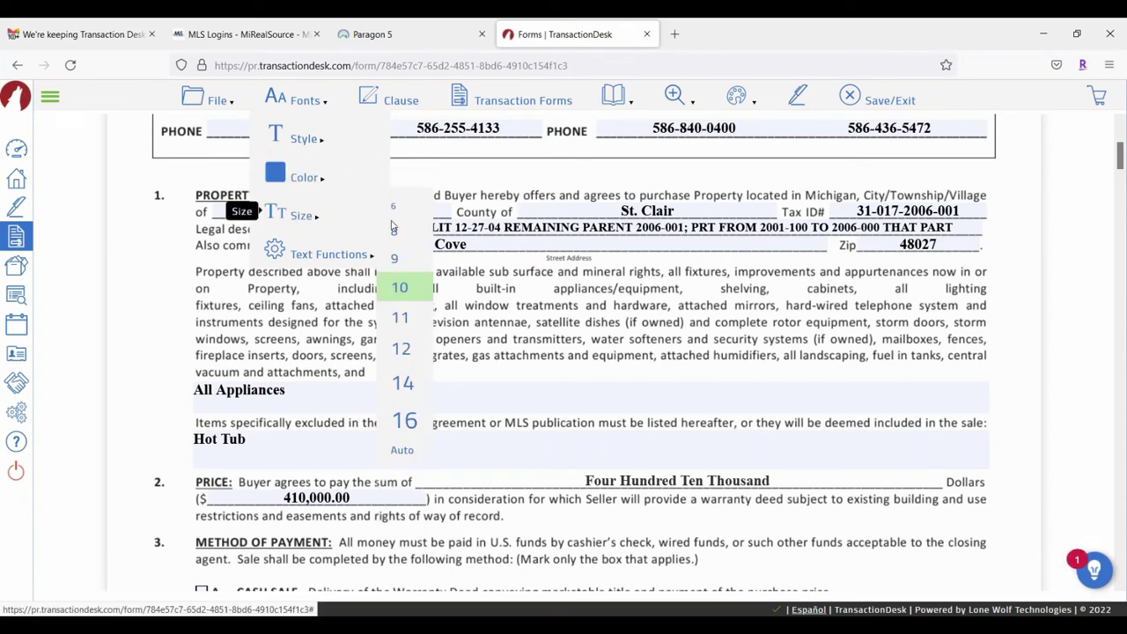
Step: Set the filled-in text size to 14, then 11, and reveal the Text Functions case options
{"action": "left_click", "coordinate": [401, 386]}
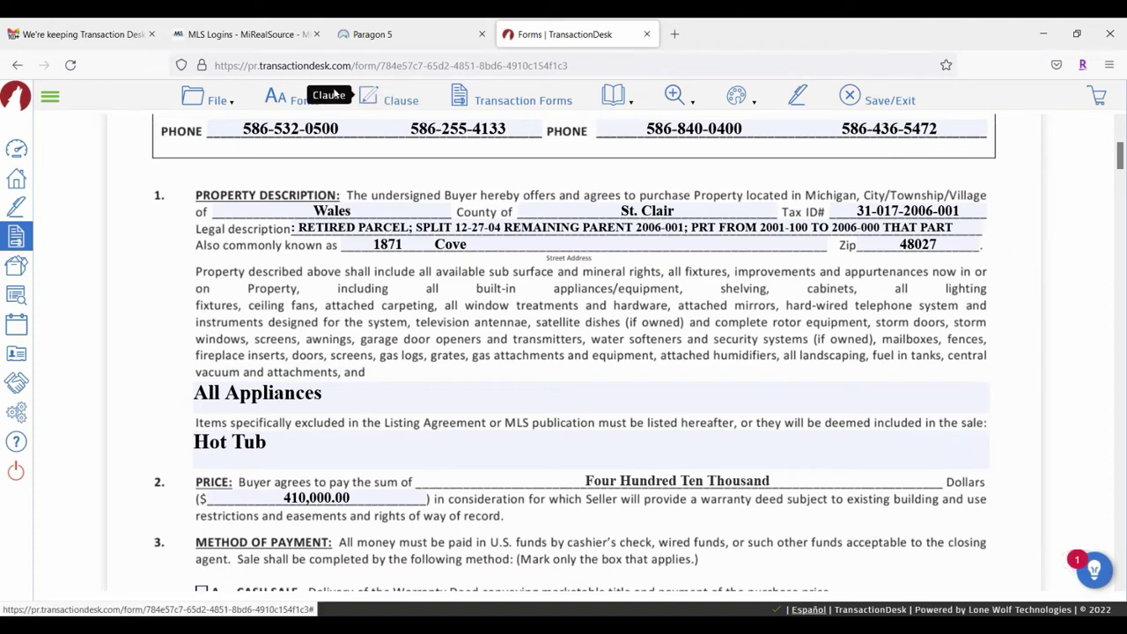
{"action": "left_click", "coordinate": [299, 99]}
{"action": "mouse_move", "coordinate": [315, 215]}
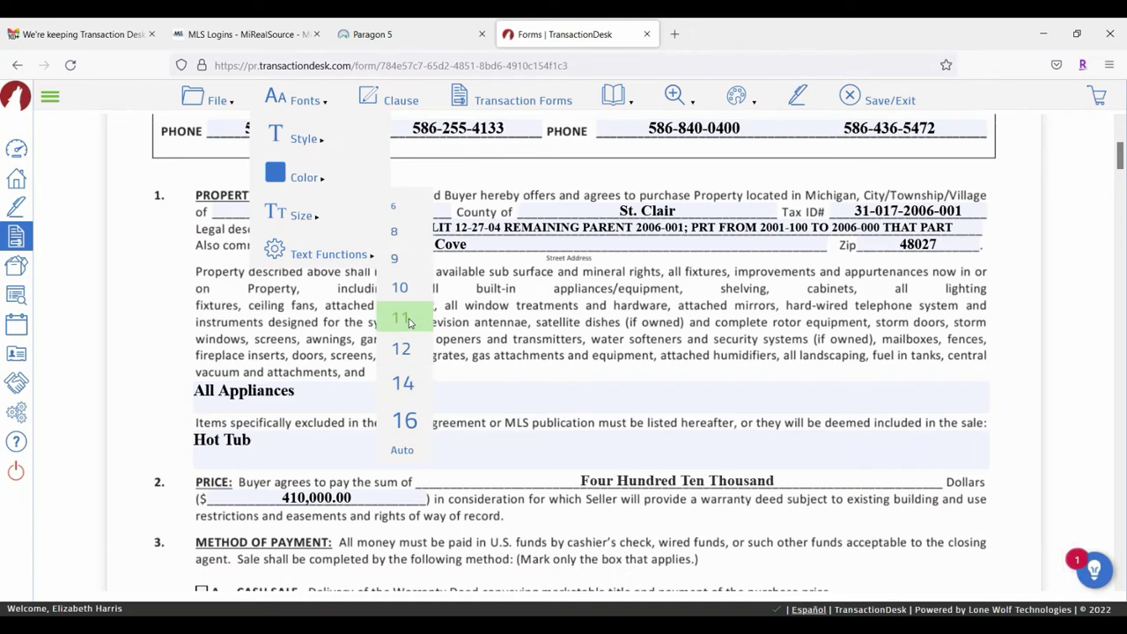
{"action": "left_click", "coordinate": [410, 315]}
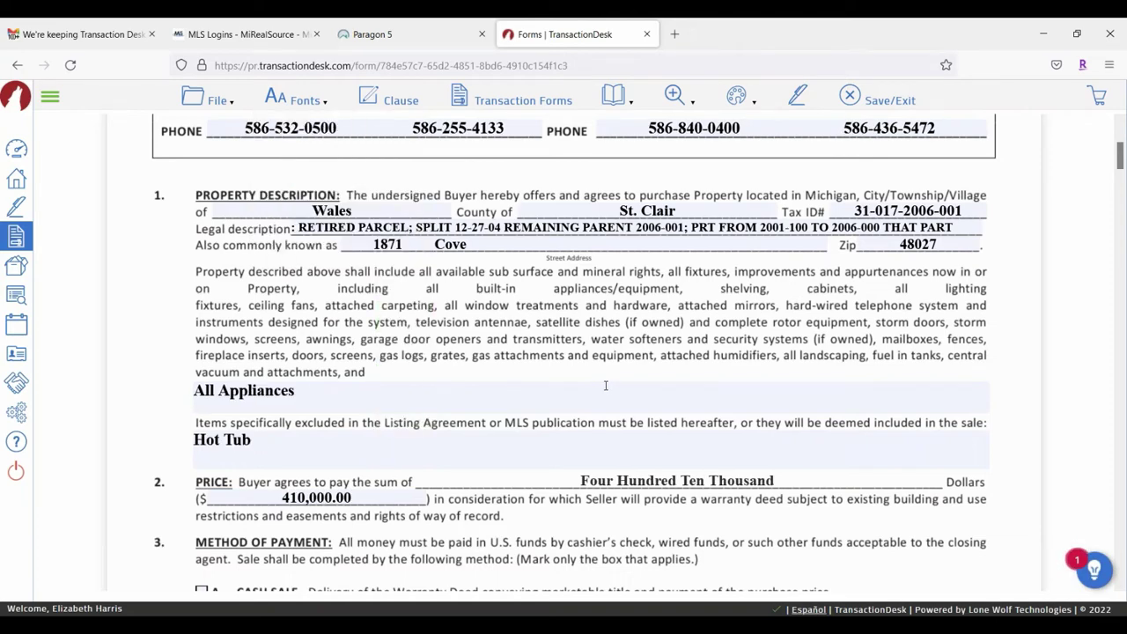
{"action": "left_click", "coordinate": [300, 99]}
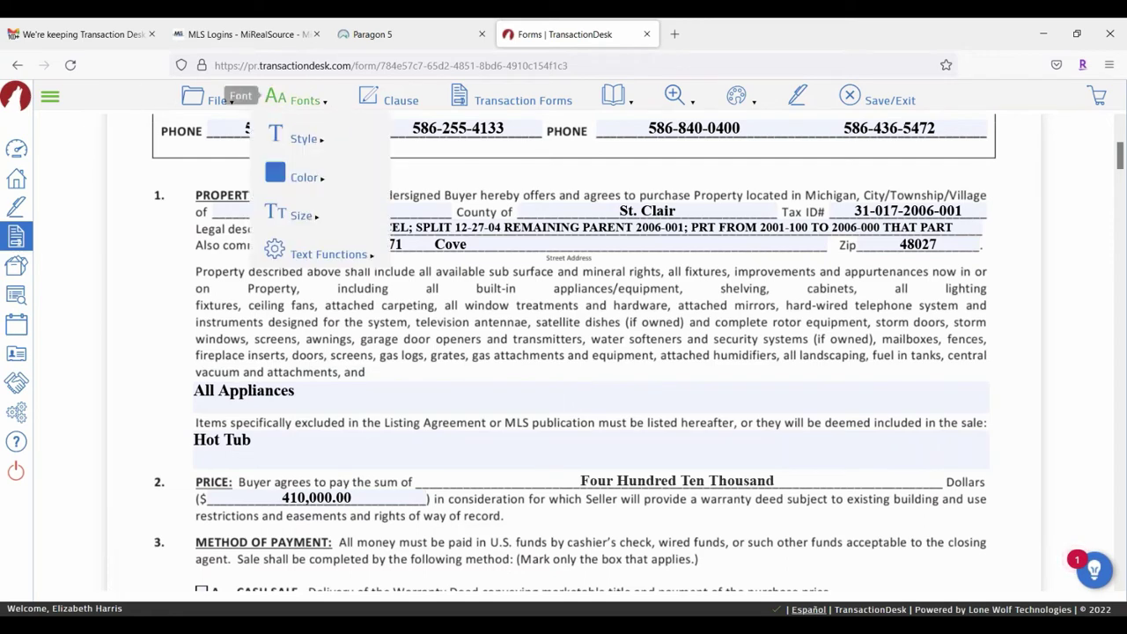
{"action": "mouse_move", "coordinate": [323, 256]}
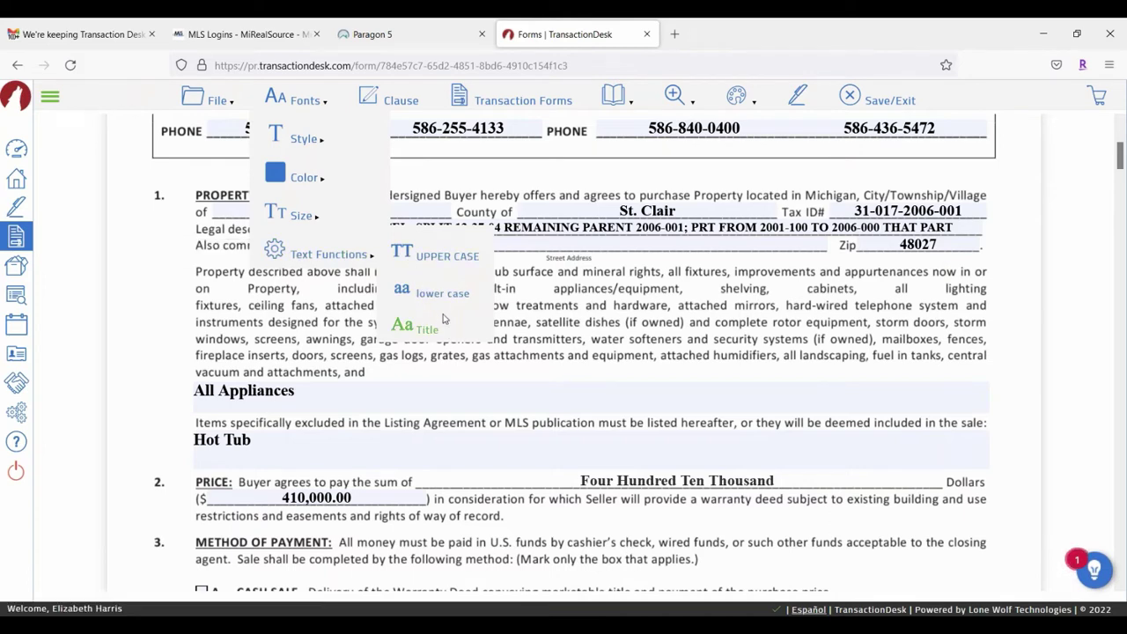
Step: Close the text-case choices in the All Appliances field without applying a case change
{"action": "left_click", "coordinate": [370, 397]}
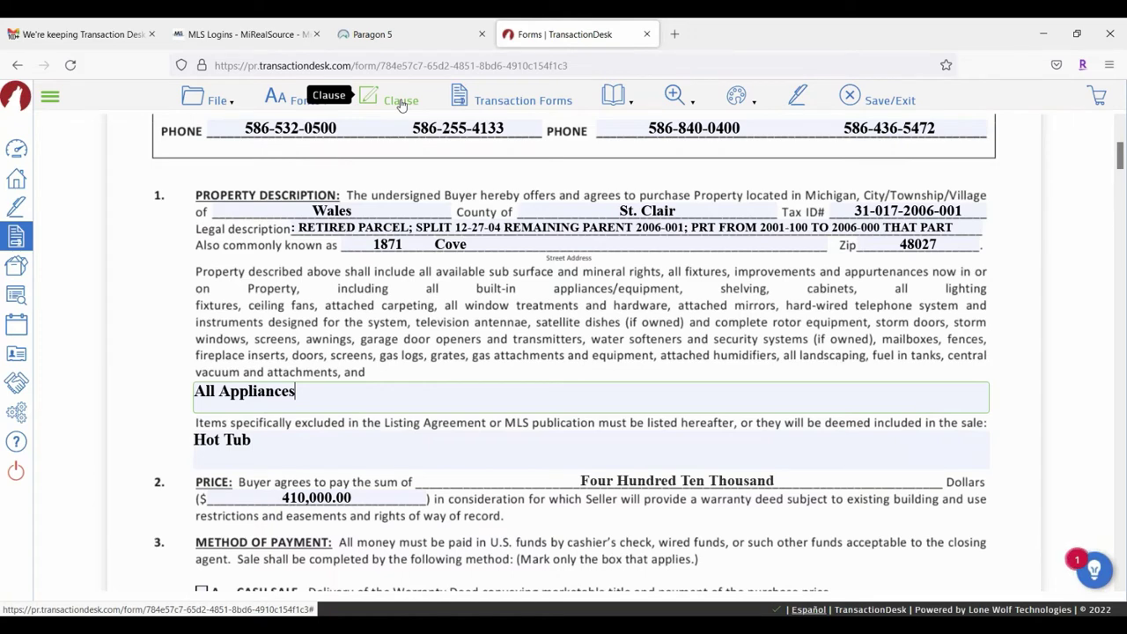
Step: Scroll down to section 41 and place the caret in the empty Other Terms and Conditions box
{"action": "scroll", "coordinate": [377, 265], "scroll_direction": "down", "scroll_amount": 3}
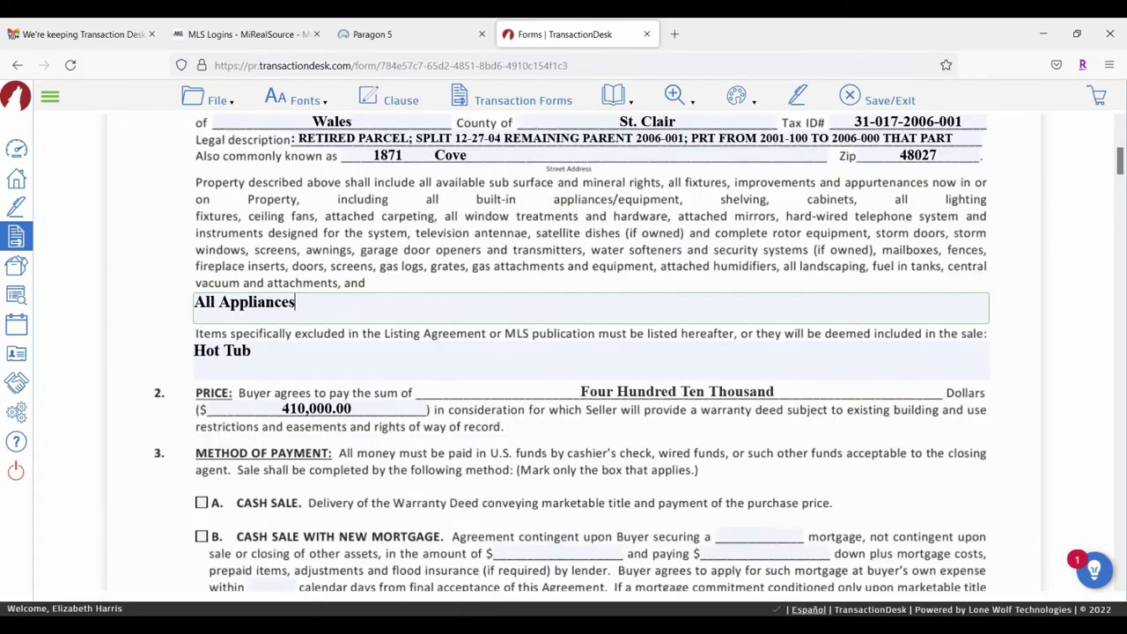
{"action": "scroll", "coordinate": [377, 264], "scroll_direction": "up", "scroll_amount": 3}
{"action": "scroll", "coordinate": [377, 264], "scroll_direction": "down", "scroll_amount": 6}
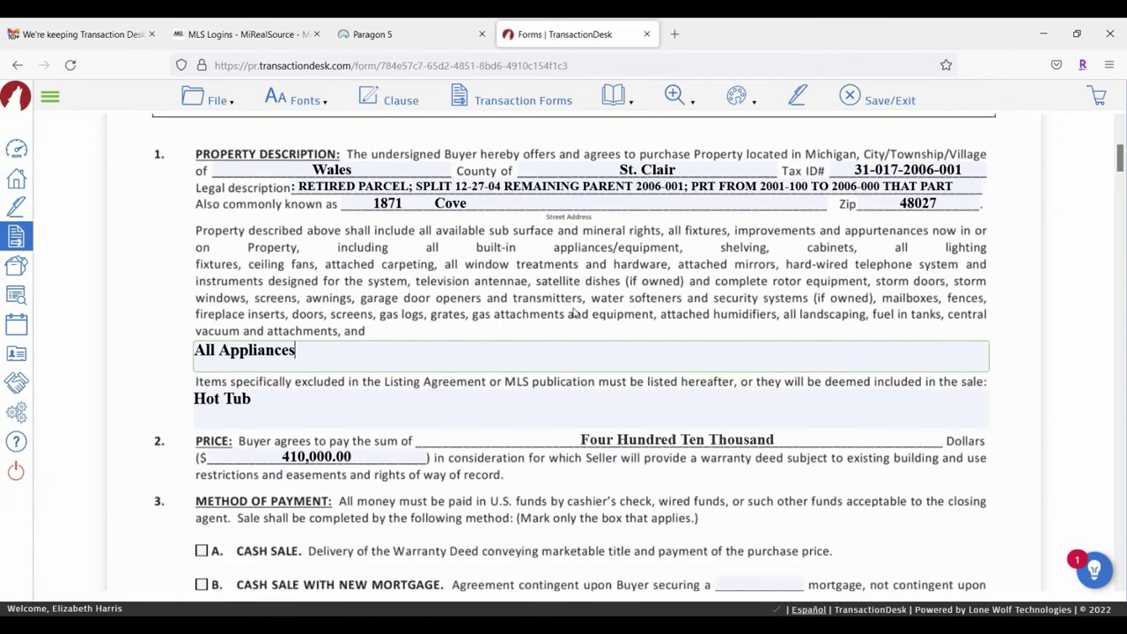
{"action": "scroll", "coordinate": [659, 340], "scroll_direction": "down", "scroll_amount": 15}
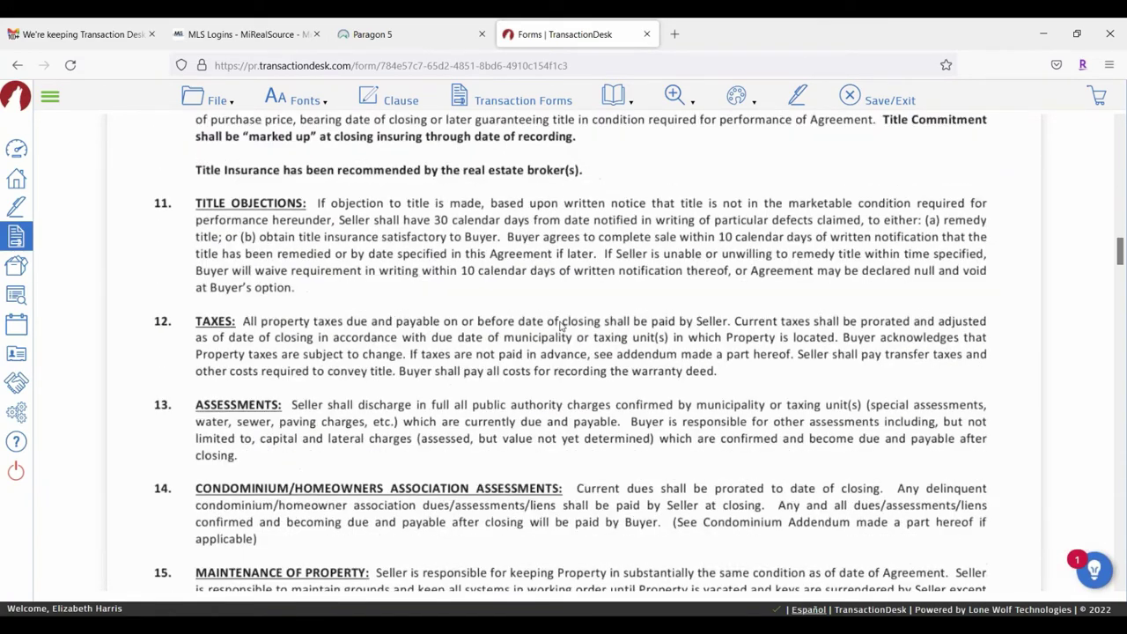
{"action": "scroll", "coordinate": [660, 340], "scroll_direction": "down", "scroll_amount": 11}
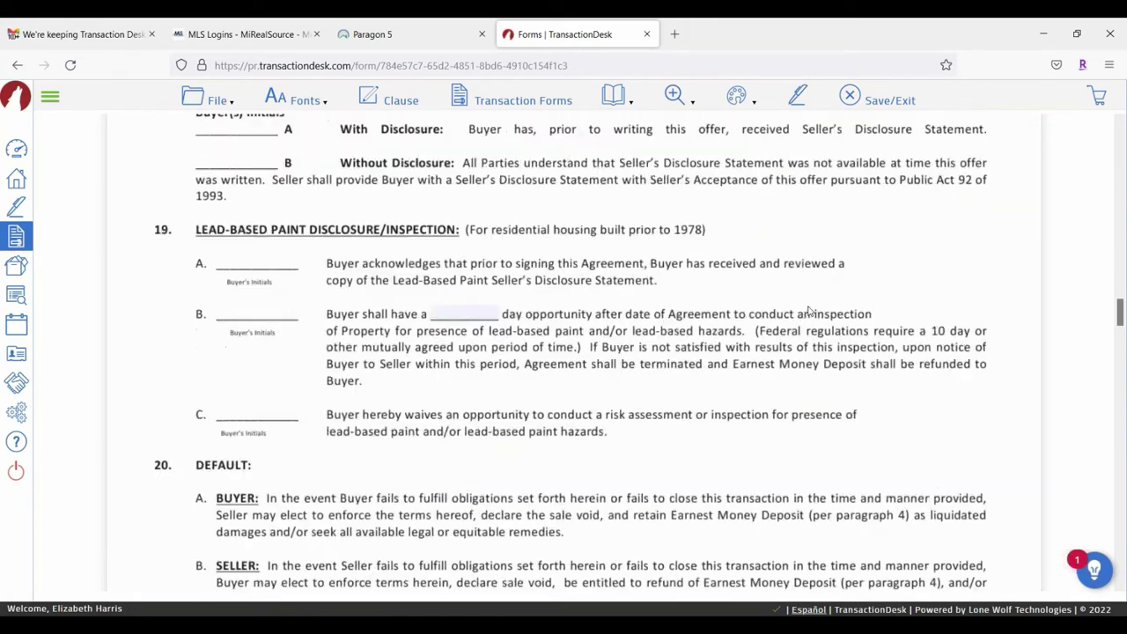
{"action": "scroll", "coordinate": [806, 312], "scroll_direction": "down", "scroll_amount": 15}
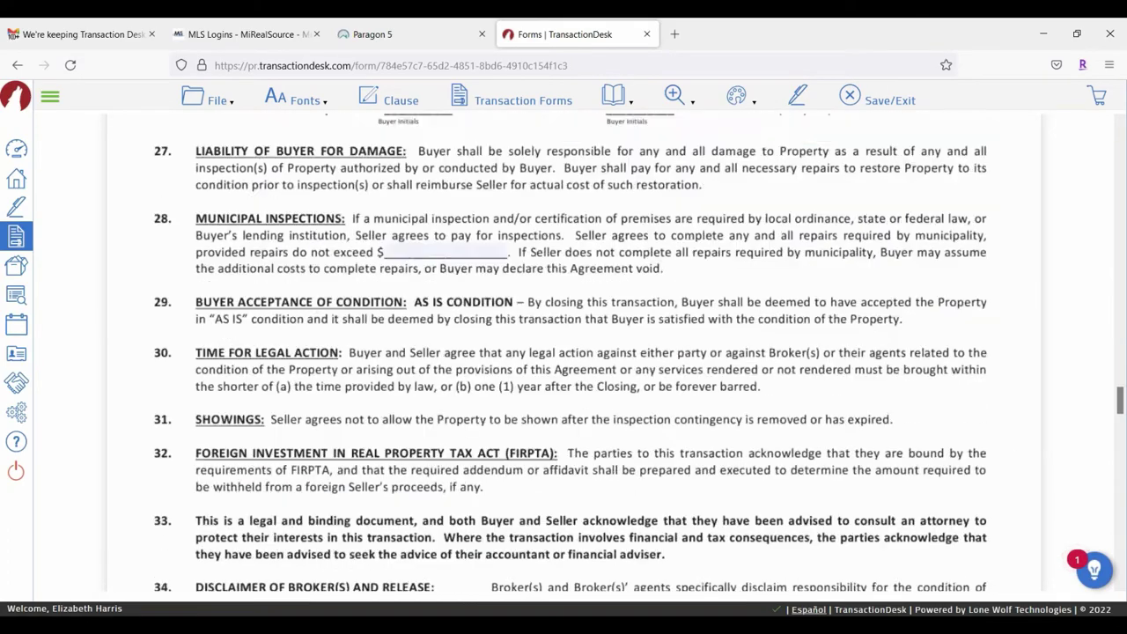
{"action": "scroll", "coordinate": [616, 340], "scroll_direction": "down", "scroll_amount": 12}
{"action": "scroll", "coordinate": [246, 408], "scroll_direction": "up", "scroll_amount": 2}
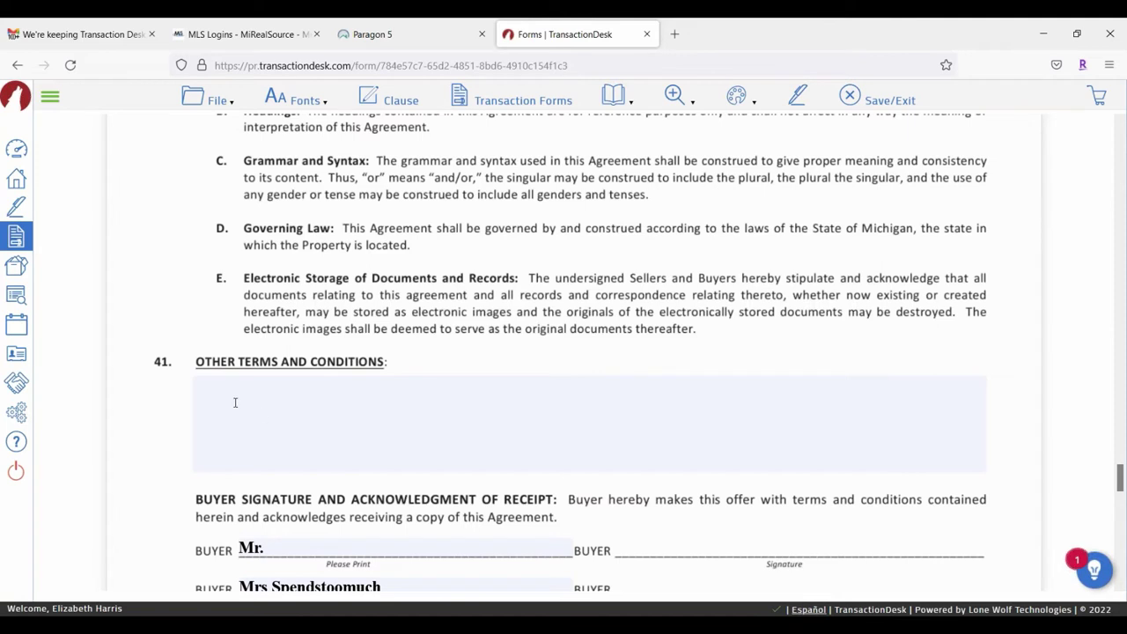
{"action": "left_click", "coordinate": [225, 389]}
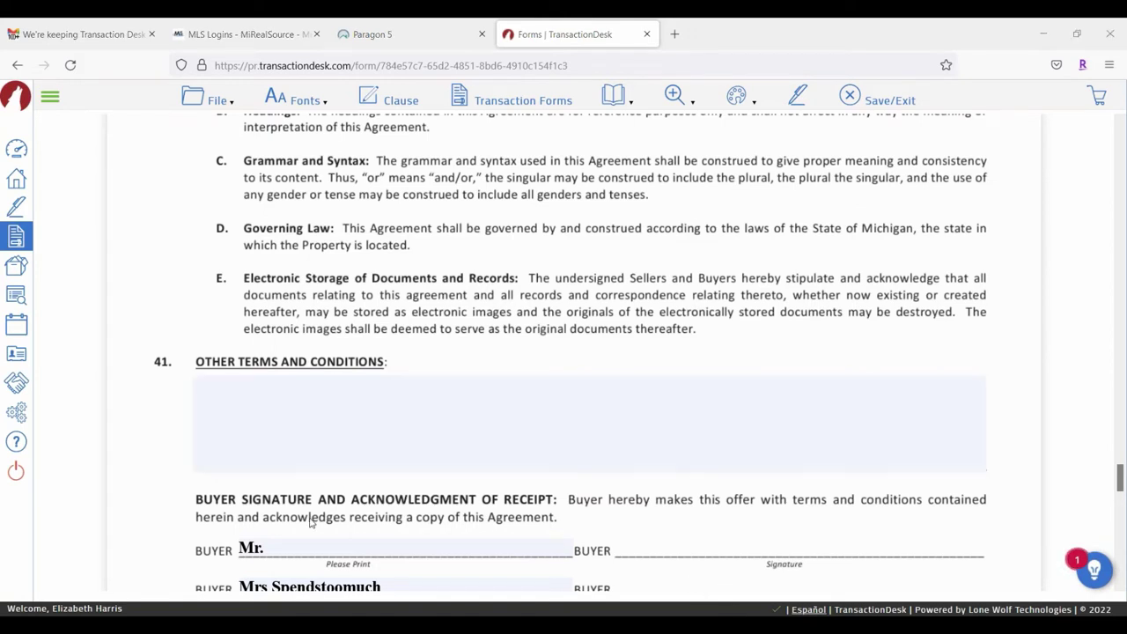
{"action": "left_click", "coordinate": [221, 396]}
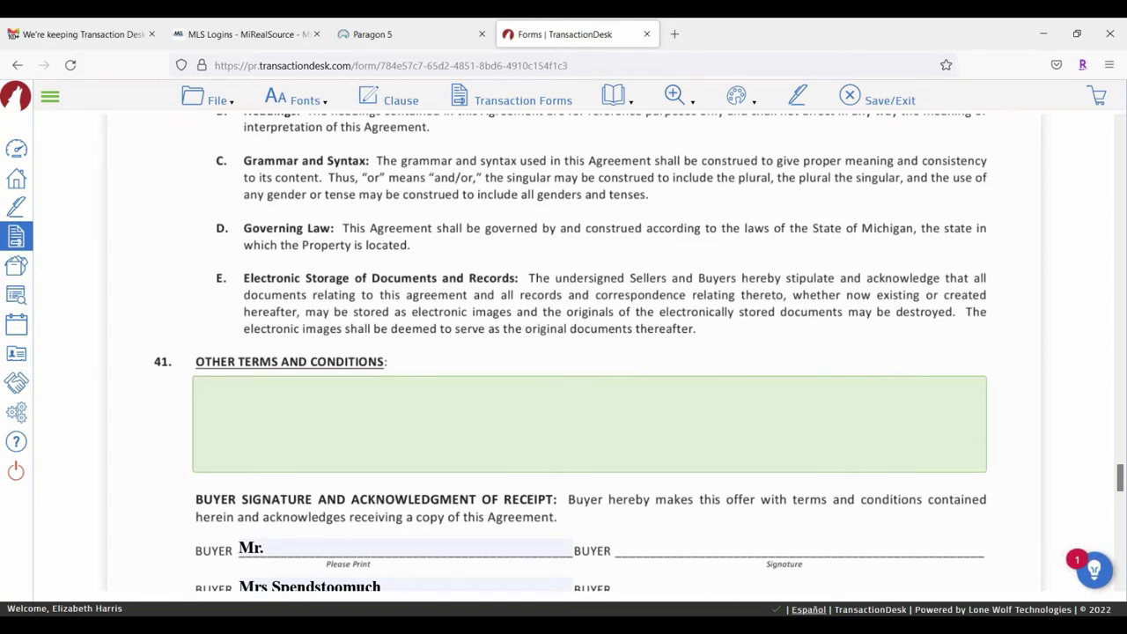
Step: After browsing office and system clauses, insert personal Appliances, Concessions, EMD and Septic clauses
{"action": "left_click", "coordinate": [402, 104]}
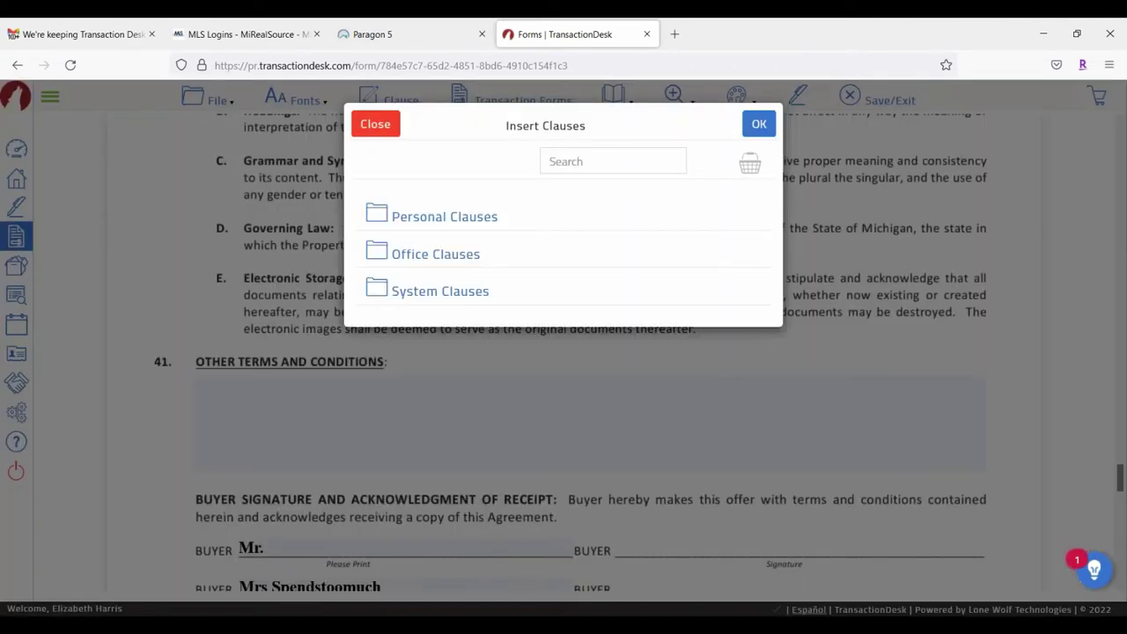
{"action": "left_click", "coordinate": [430, 256]}
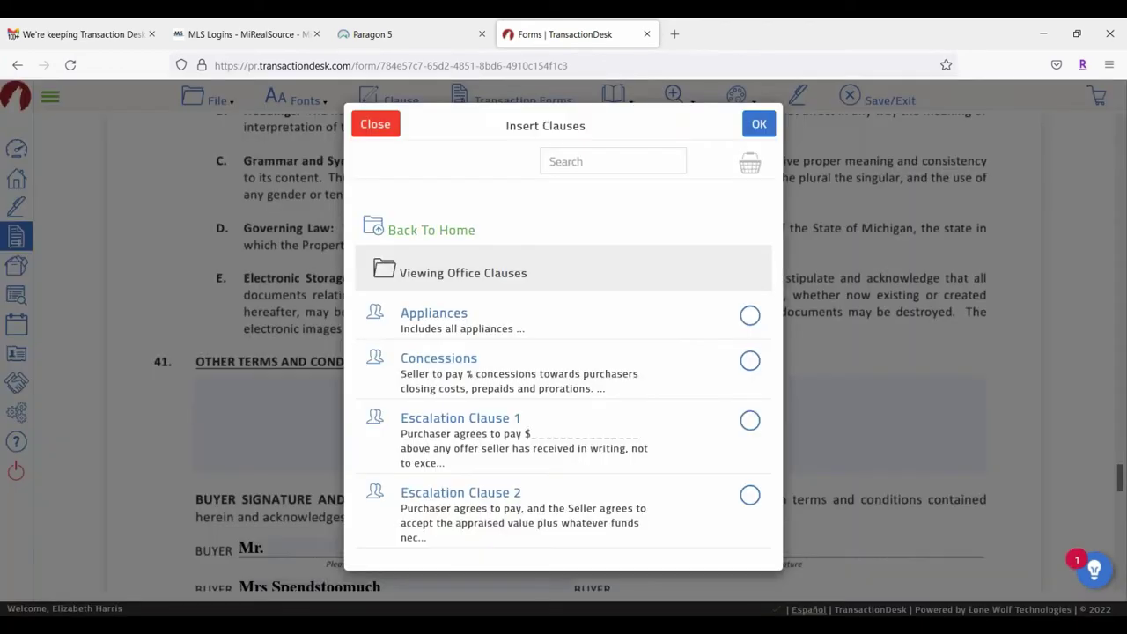
{"action": "left_click", "coordinate": [395, 231]}
{"action": "left_click", "coordinate": [441, 293]}
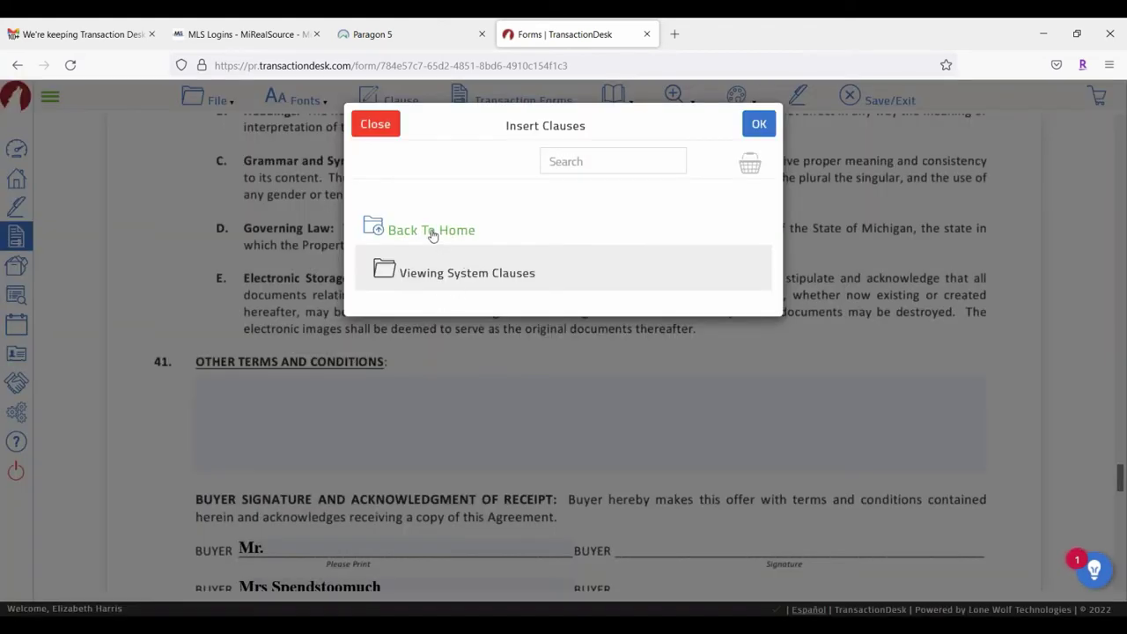
{"action": "left_click", "coordinate": [430, 230]}
{"action": "left_click", "coordinate": [428, 220]}
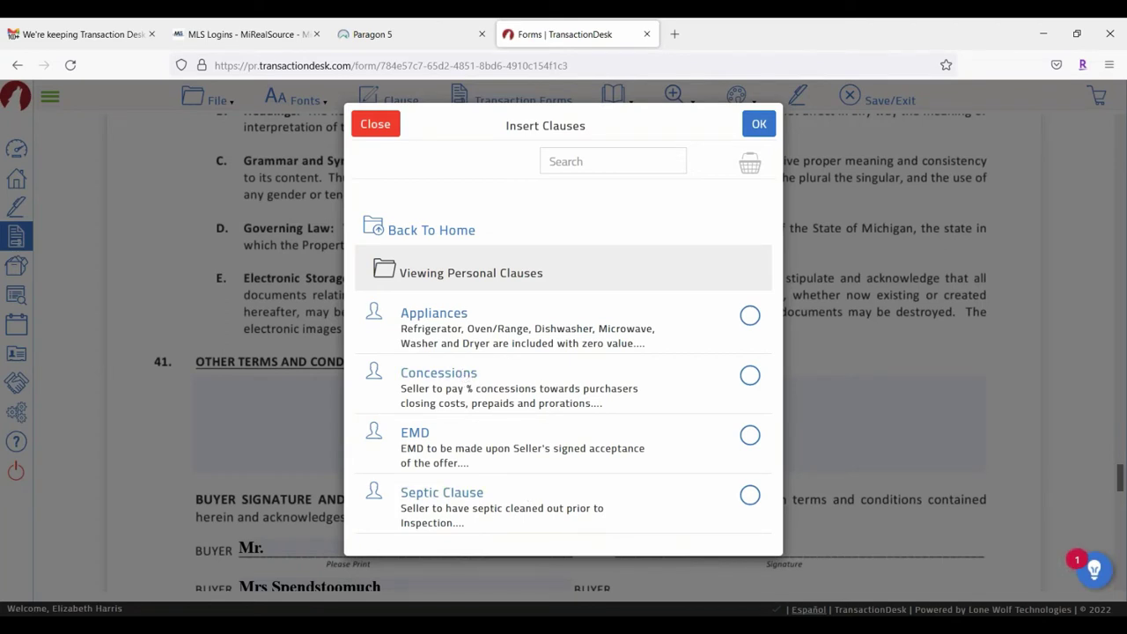
{"action": "left_click", "coordinate": [750, 315]}
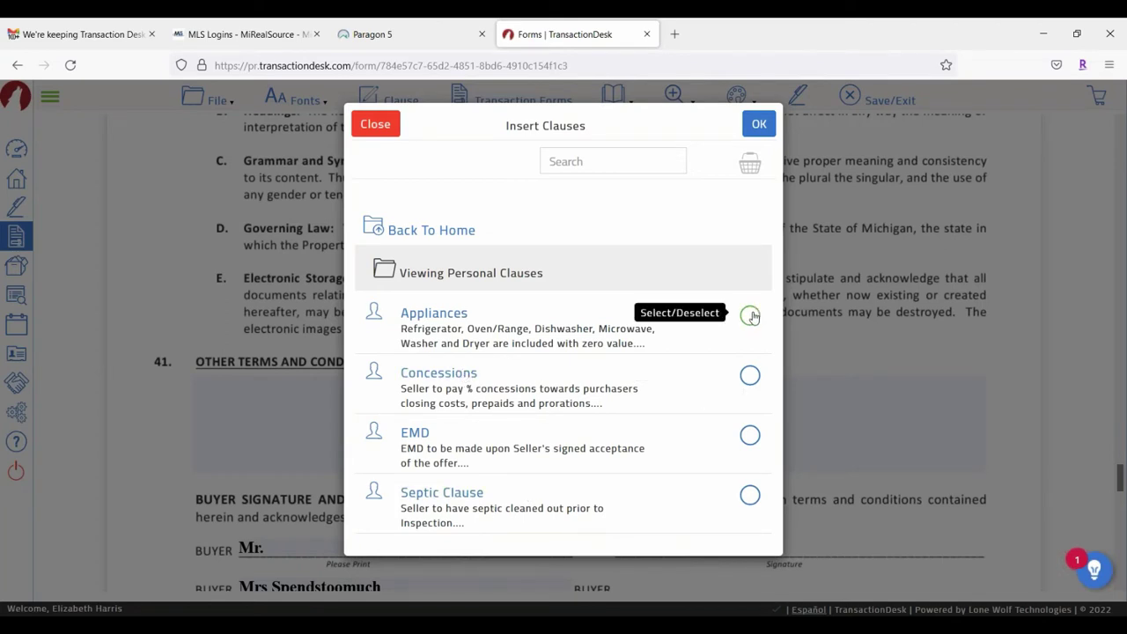
{"action": "left_click", "coordinate": [751, 377]}
{"action": "left_click", "coordinate": [750, 436]}
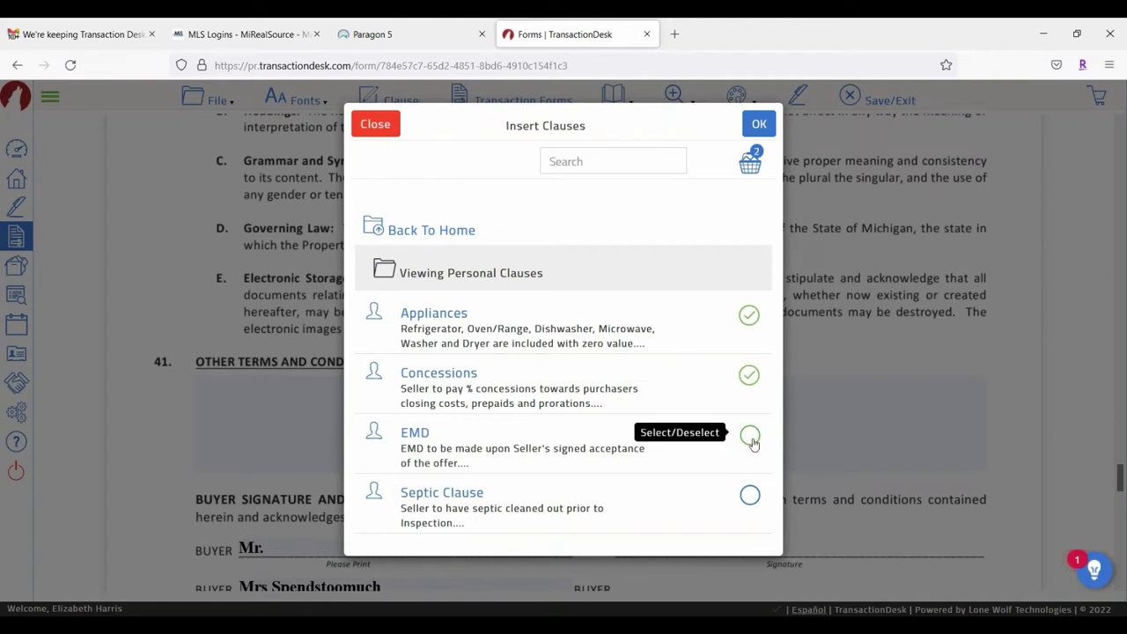
{"action": "left_click", "coordinate": [749, 495]}
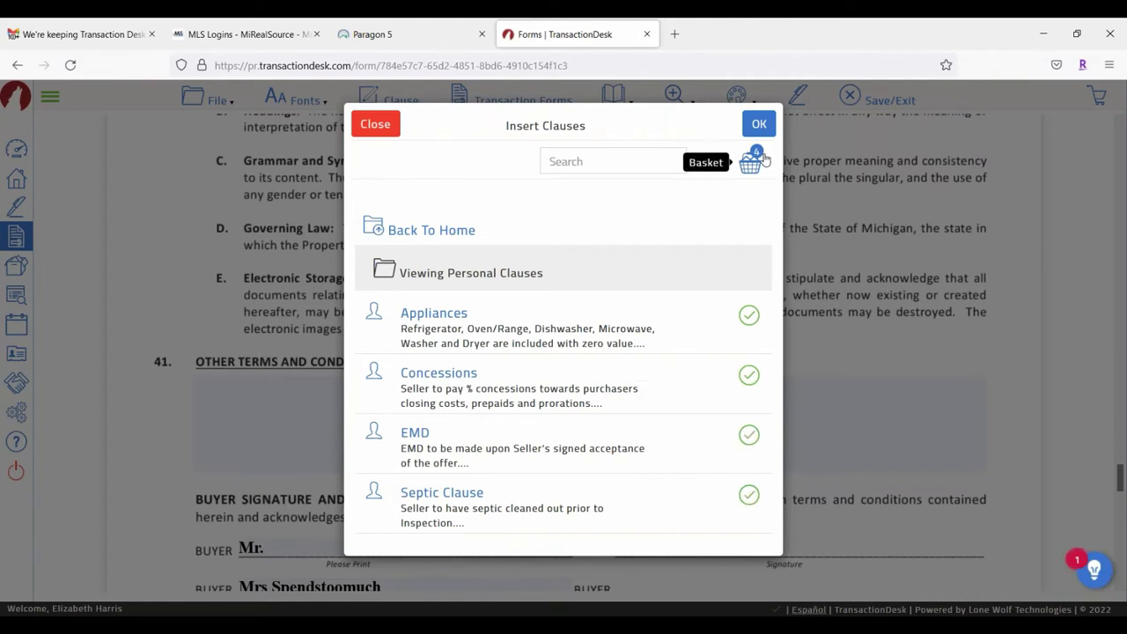
{"action": "left_click", "coordinate": [757, 124]}
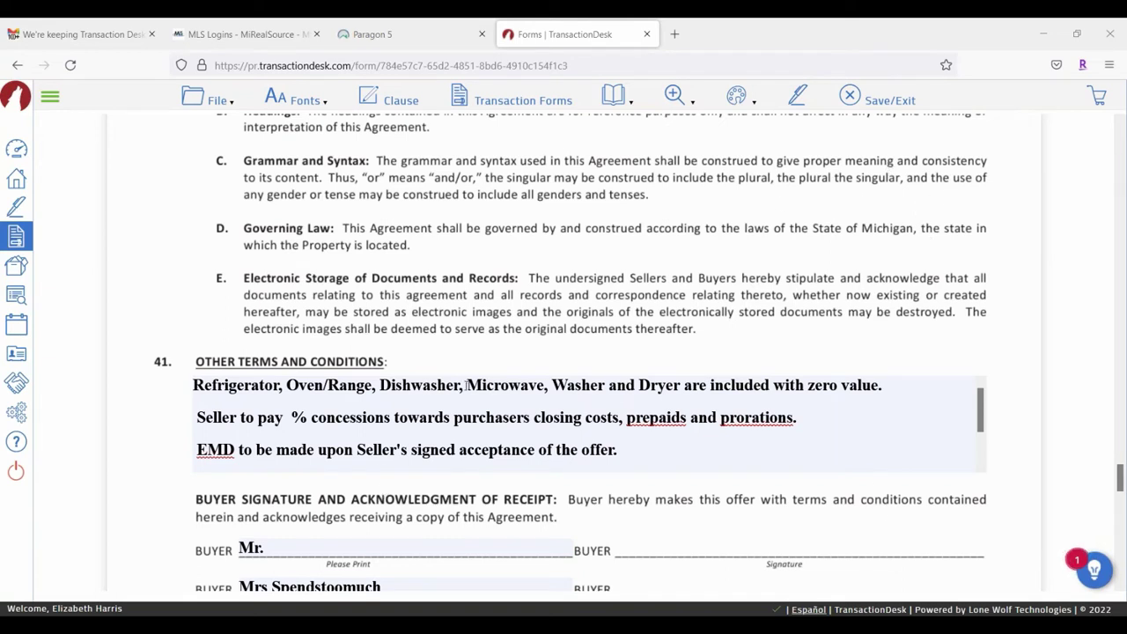
Step: Scroll through the inserted clauses to the septic clause and open the Pages list
{"action": "scroll", "coordinate": [475, 378], "scroll_direction": "down", "scroll_amount": 1}
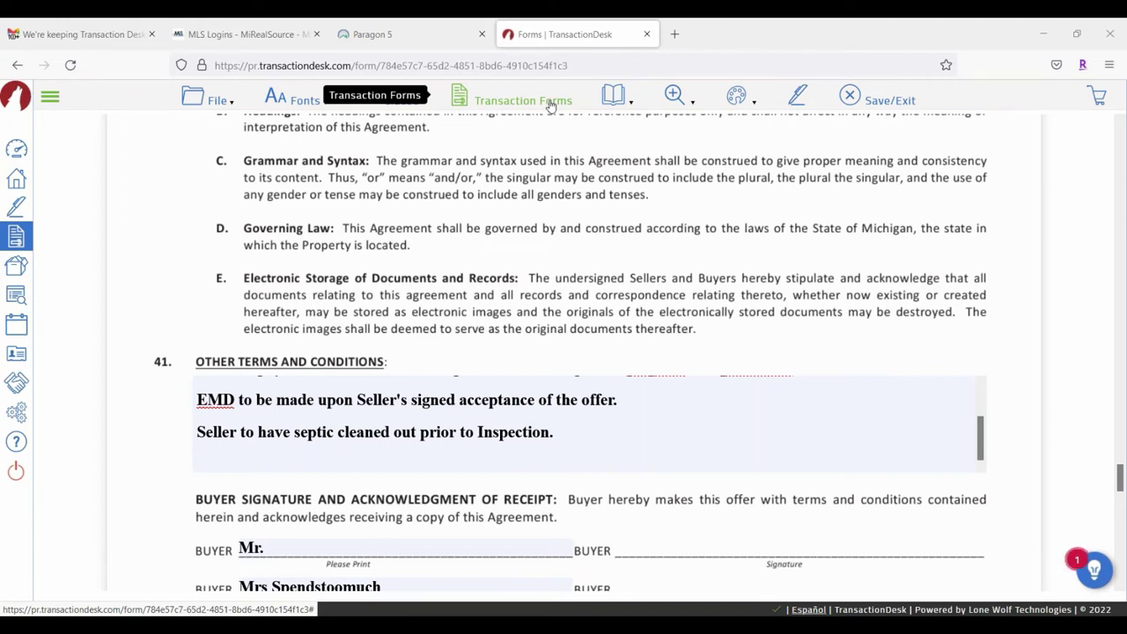
{"action": "left_click", "coordinate": [621, 101]}
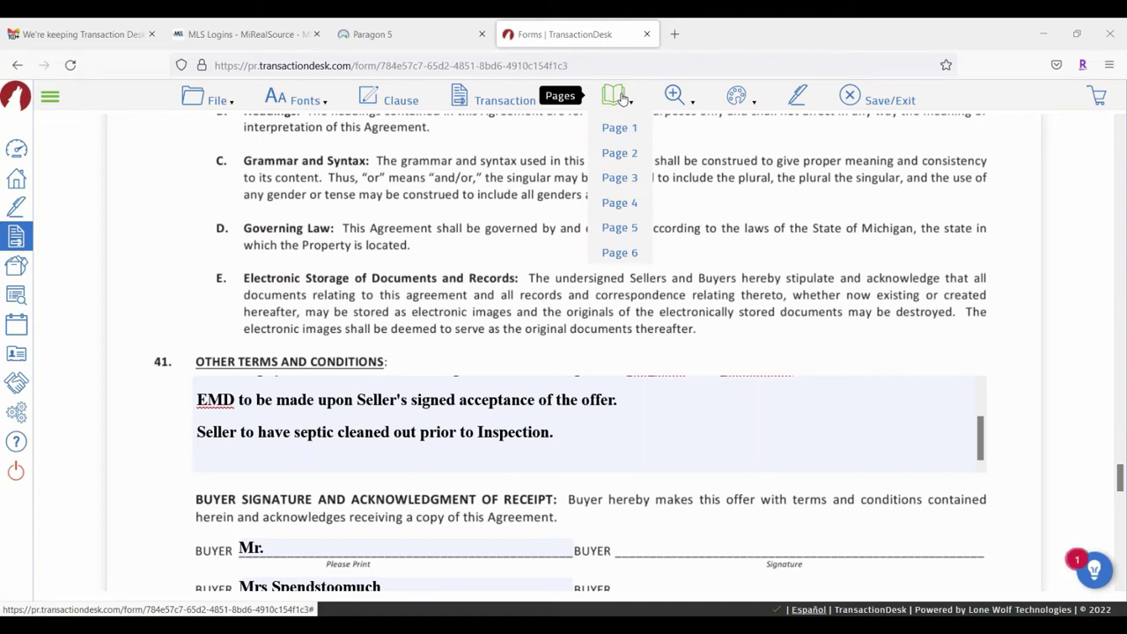
Step: Jump to Page 6 of the agreement, then back to Page 1
{"action": "left_click", "coordinate": [623, 253]}
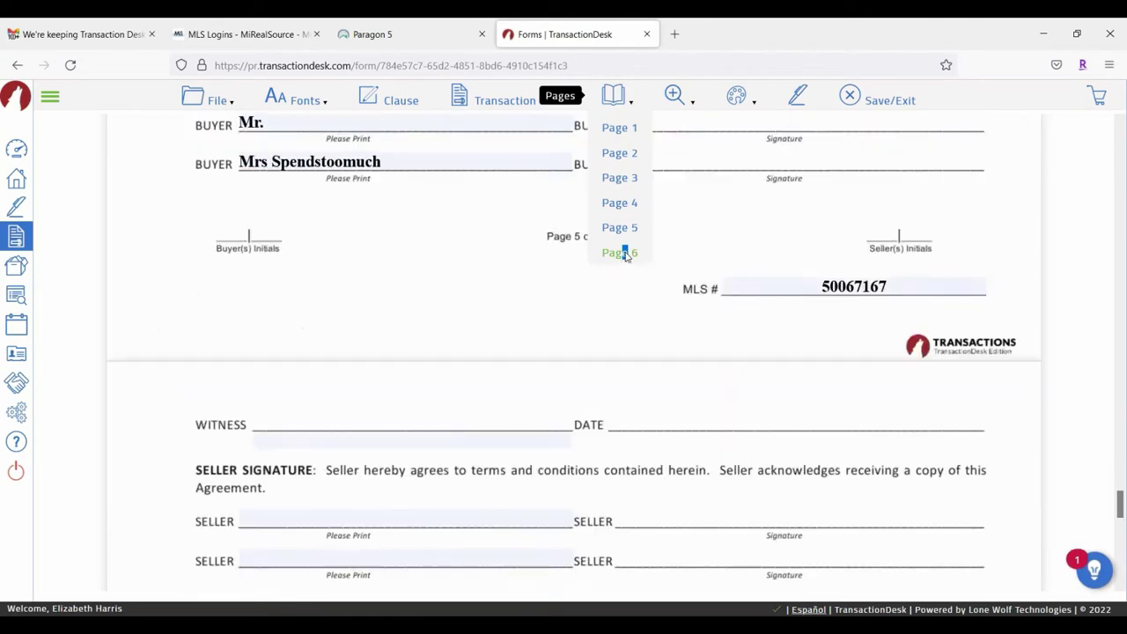
{"action": "mouse_move", "coordinate": [614, 97]}
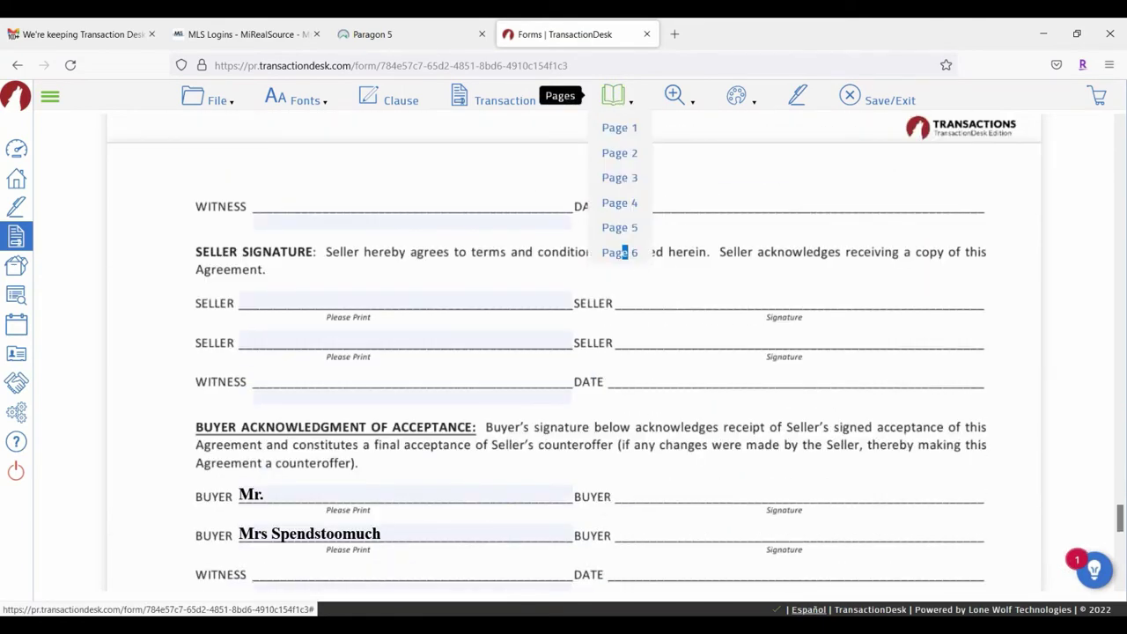
{"action": "left_click", "coordinate": [622, 129]}
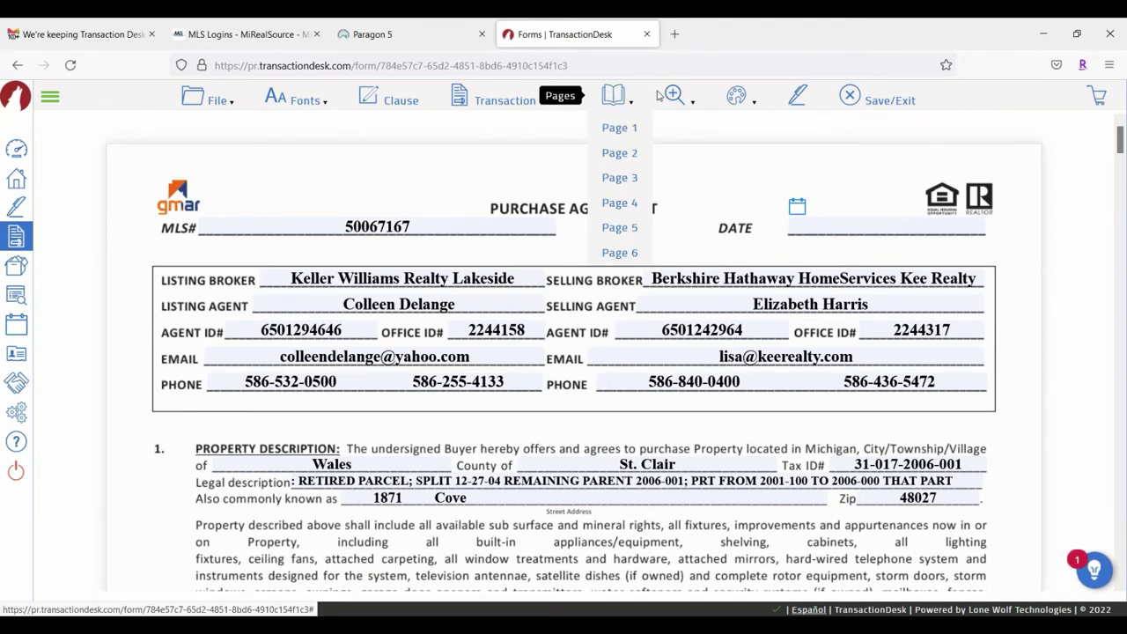
{"action": "mouse_move", "coordinate": [684, 97]}
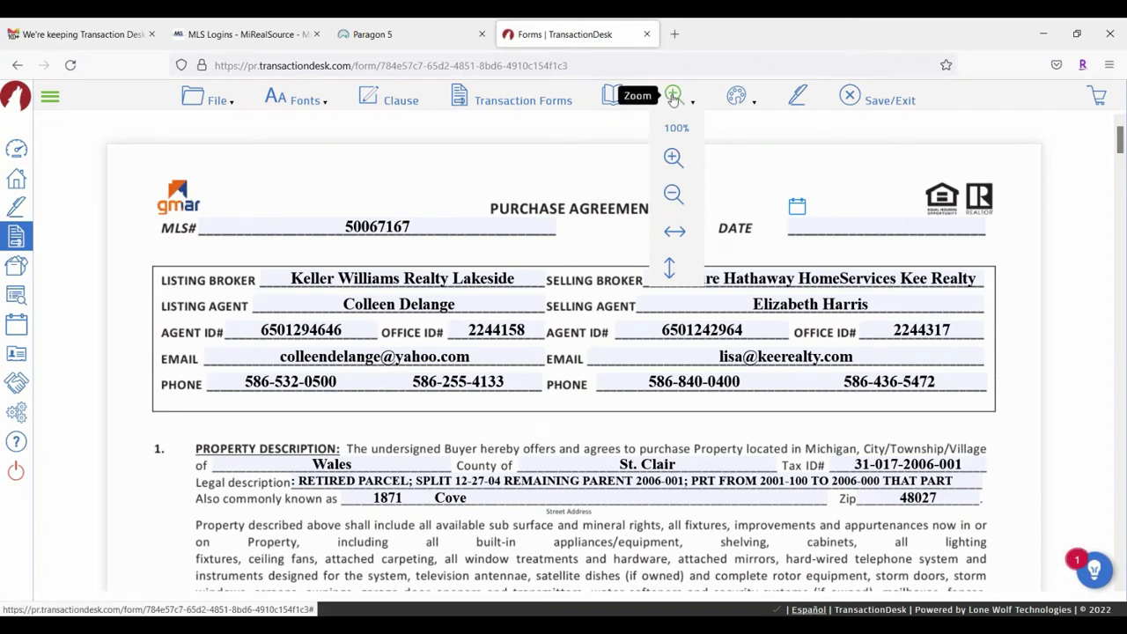
Step: Close the Zoom options unchanged and show the Markups palette's tool choices
{"action": "left_click", "coordinate": [673, 95]}
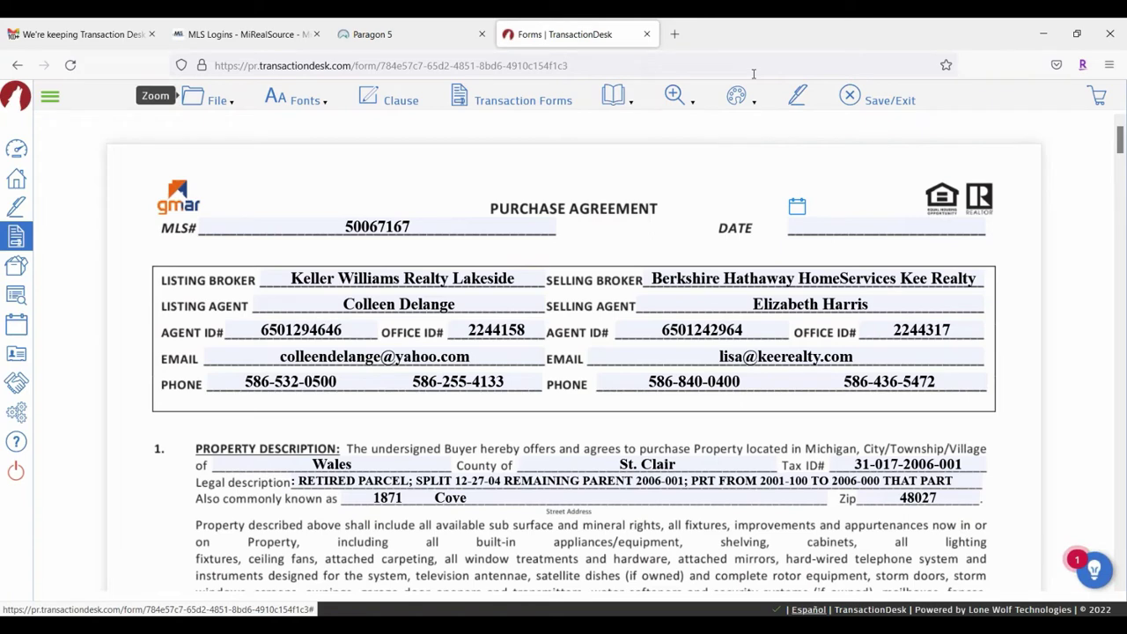
{"action": "left_click", "coordinate": [740, 100]}
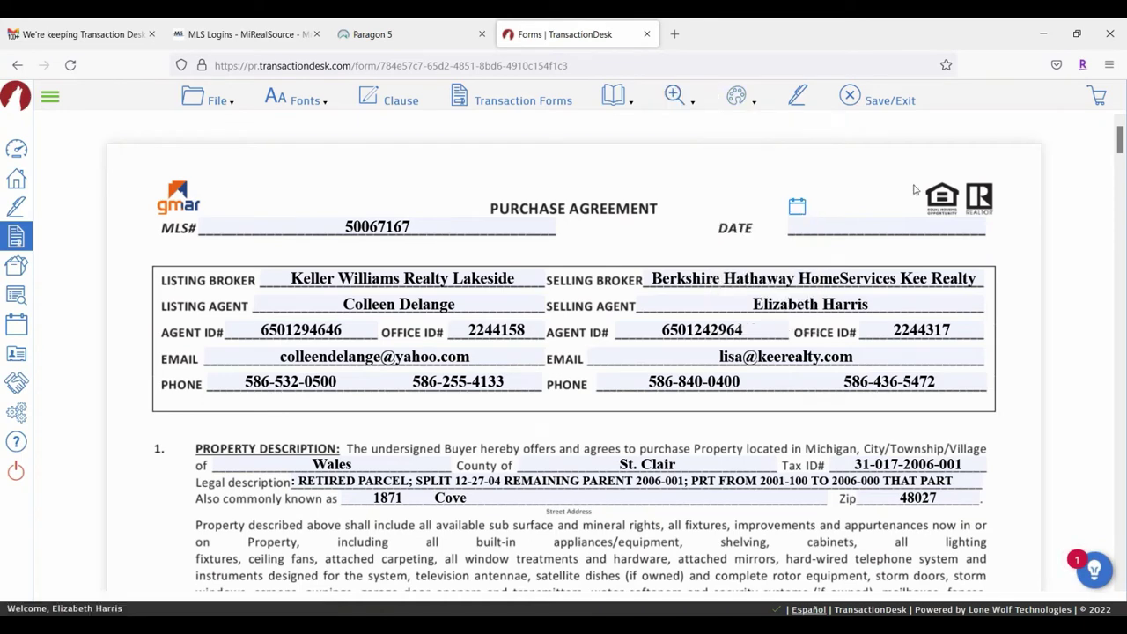
{"action": "mouse_move", "coordinate": [736, 97]}
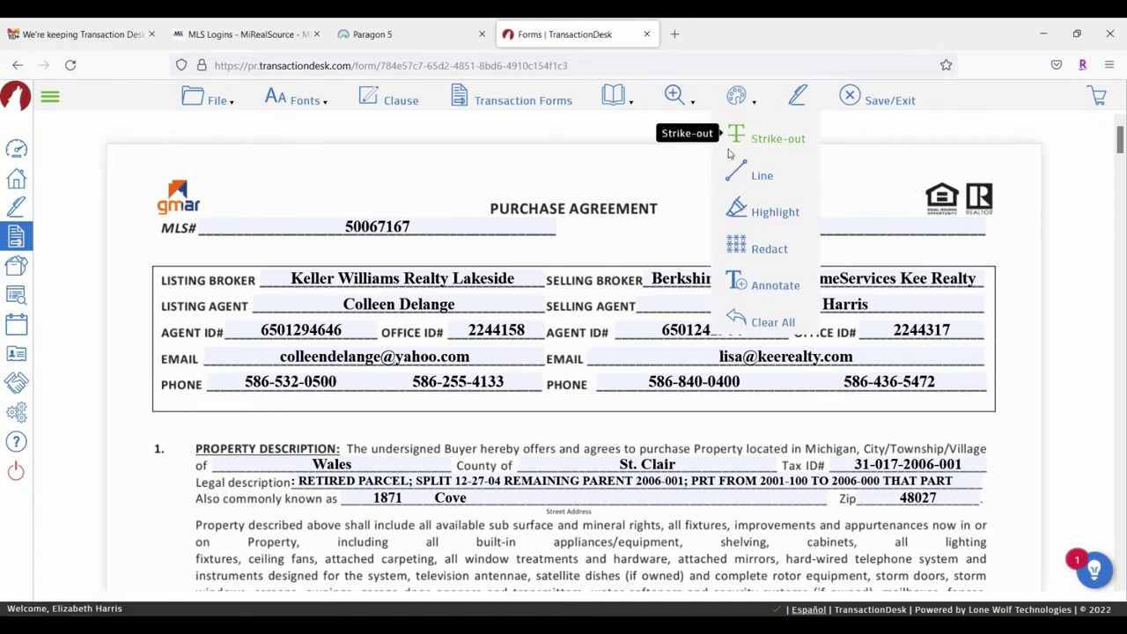
Step: Scroll to section 7 Possession and draw a strike-out across its first line
{"action": "scroll", "coordinate": [100, 189], "scroll_direction": "down", "scroll_amount": 1}
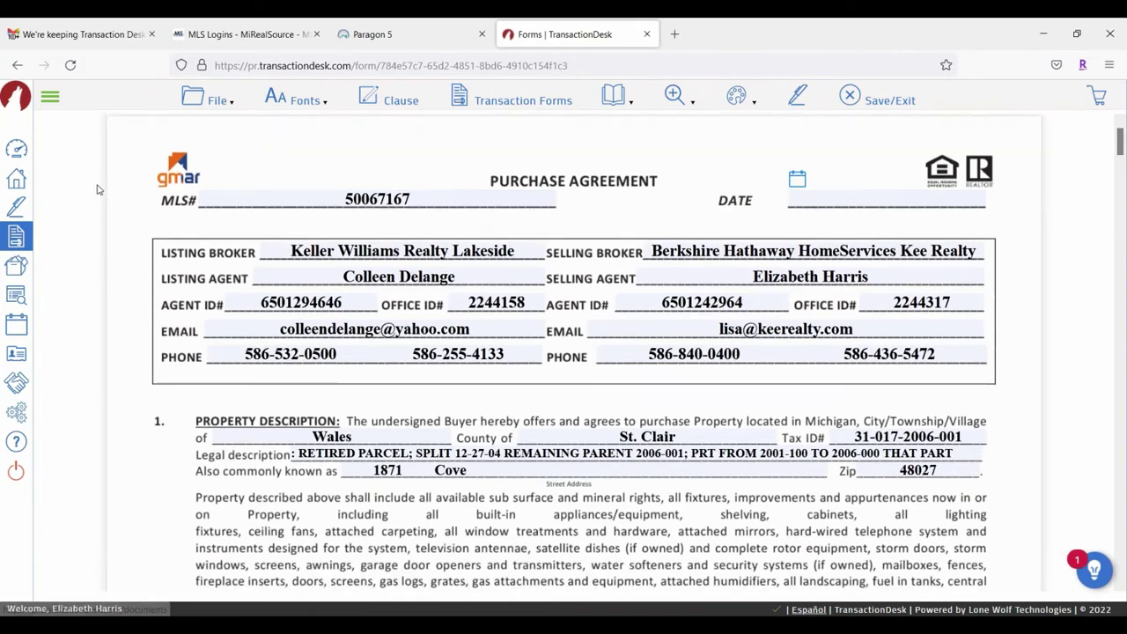
{"action": "scroll", "coordinate": [99, 189], "scroll_direction": "down", "scroll_amount": 12}
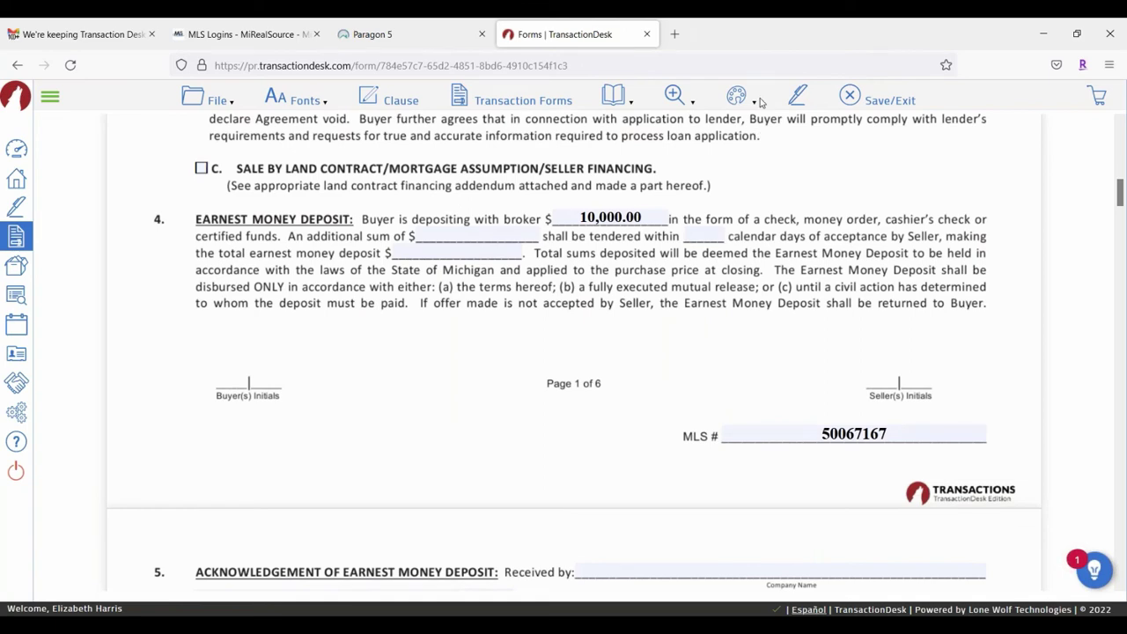
{"action": "scroll", "coordinate": [503, 332], "scroll_direction": "down", "scroll_amount": 4}
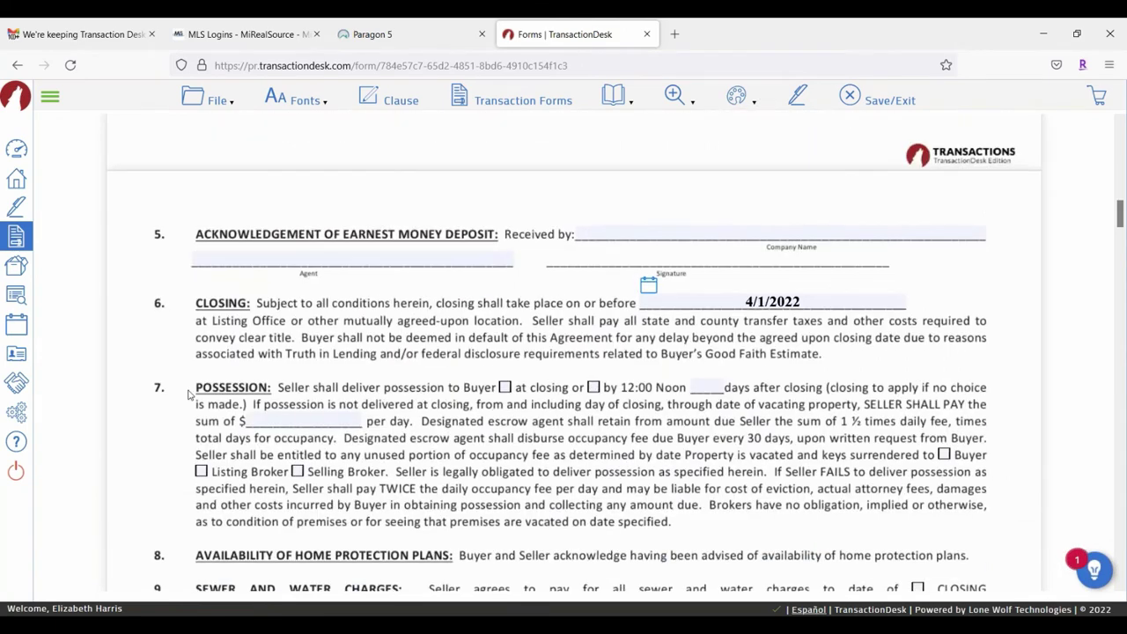
{"action": "left_click_drag", "start_coordinate": [188, 393], "coordinate": [691, 410]}
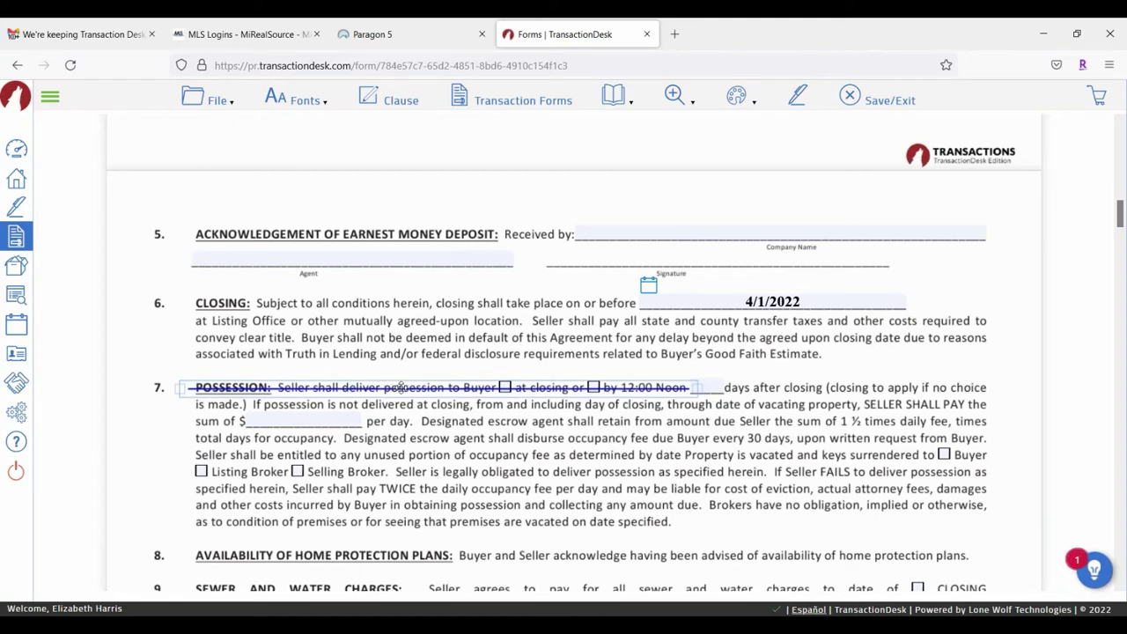
Step: Style the strike-out line with Size 4 and Red colour
{"action": "left_click", "coordinate": [401, 388]}
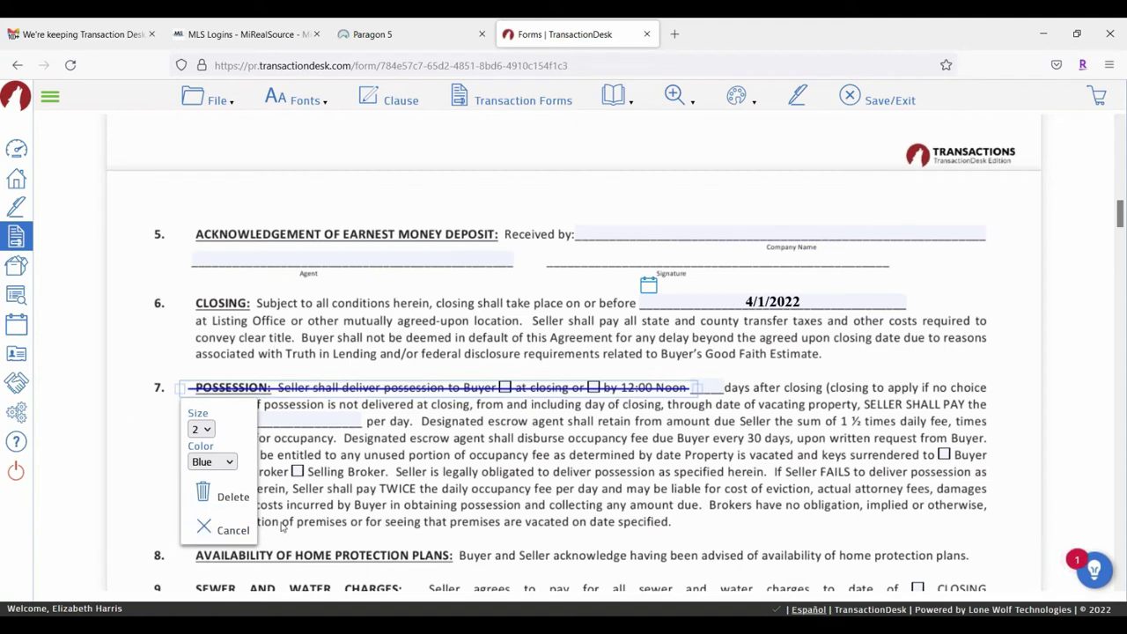
{"action": "left_click", "coordinate": [211, 434]}
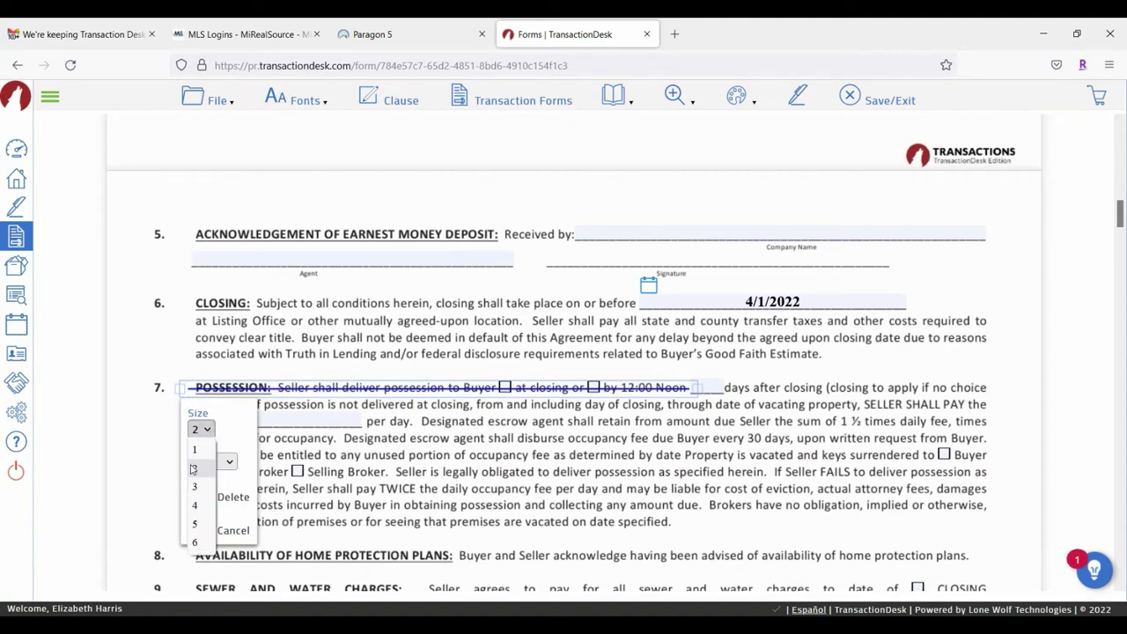
{"action": "left_click", "coordinate": [195, 505]}
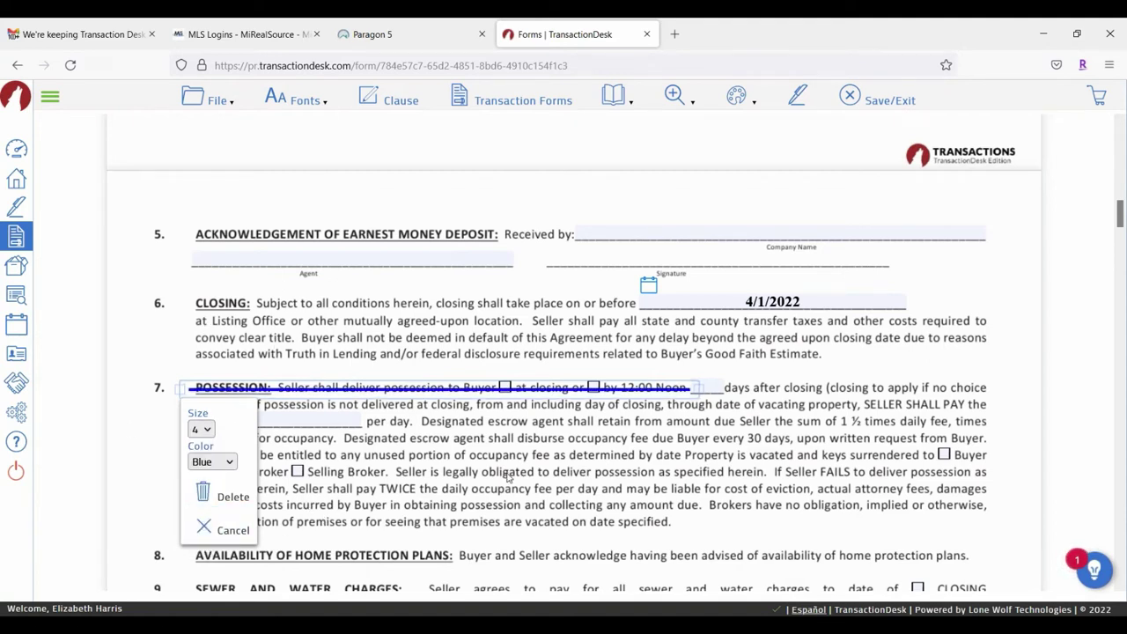
{"action": "left_click", "coordinate": [232, 461]}
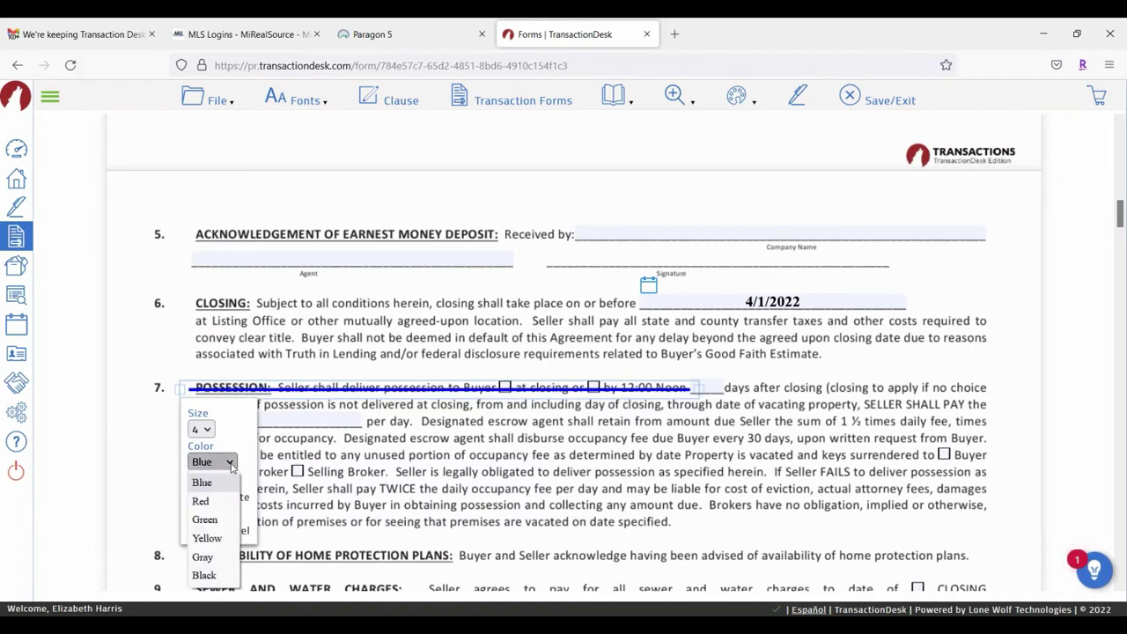
{"action": "left_click", "coordinate": [202, 501]}
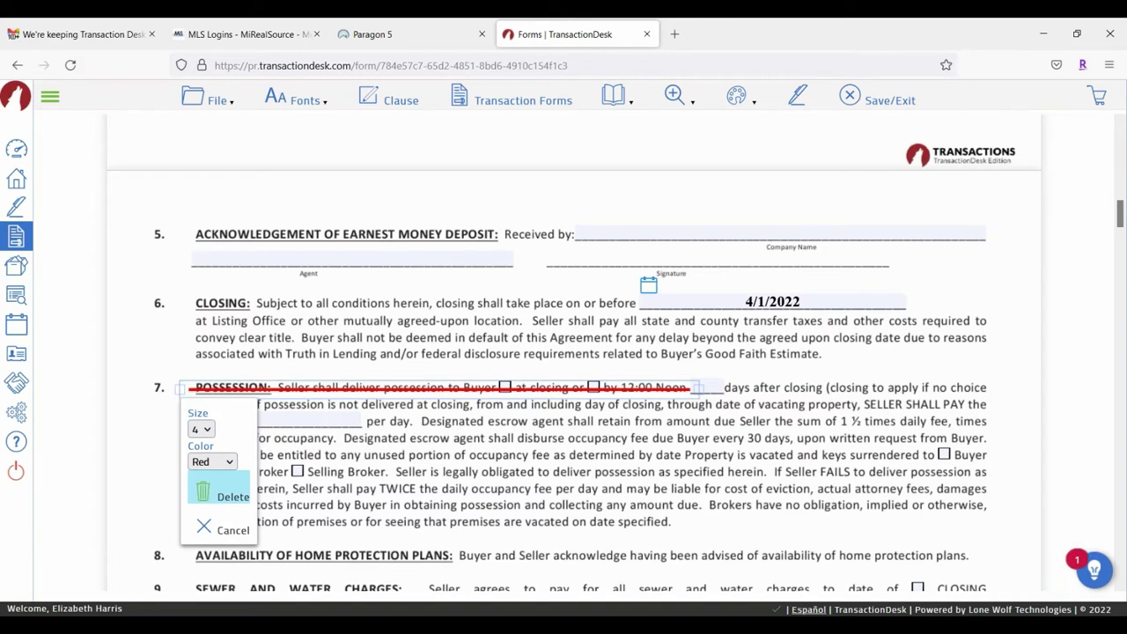
{"action": "left_click", "coordinate": [199, 529]}
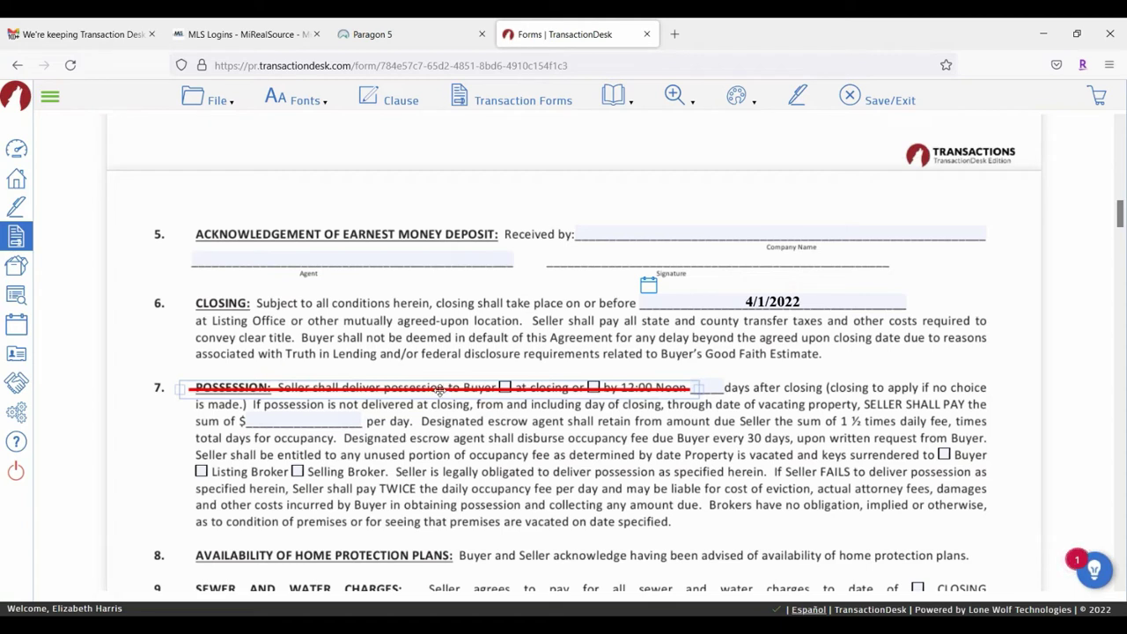
Step: Align the red line onto the text and extend it to the line's end
{"action": "mouse_move", "coordinate": [438, 391]}
{"action": "left_mouse_down"}
{"action": "mouse_move", "coordinate": [679, 407]}
{"action": "mouse_move", "coordinate": [636, 376]}
{"action": "mouse_move", "coordinate": [438, 390]}
{"action": "left_mouse_up"}
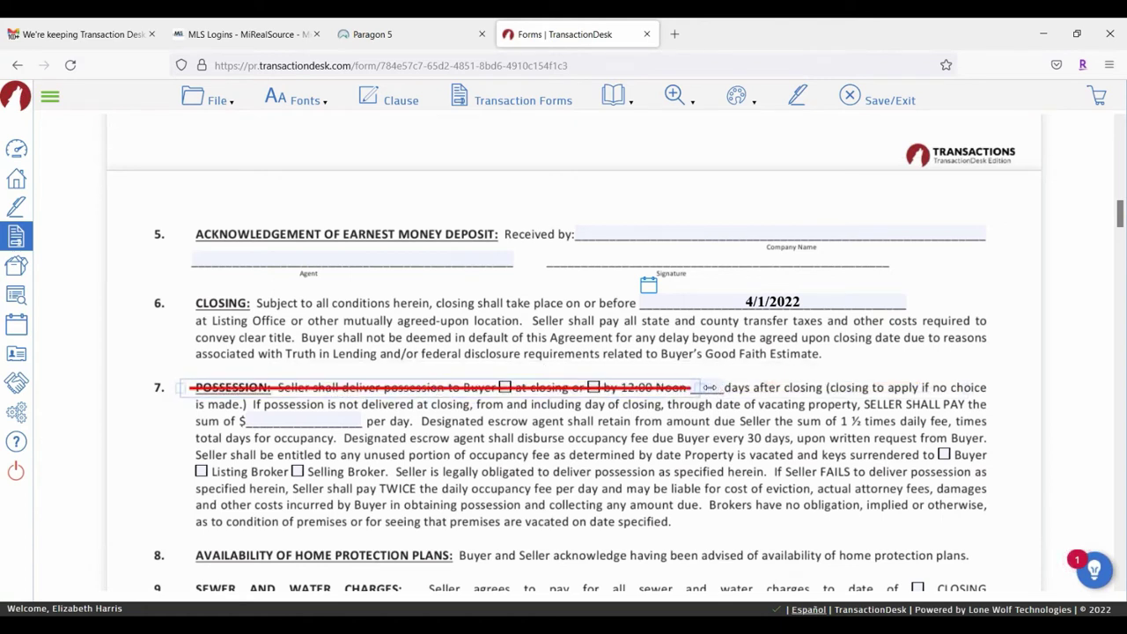
{"action": "left_click_drag", "start_coordinate": [710, 387], "coordinate": [986, 389]}
{"action": "left_click", "coordinate": [640, 449]}
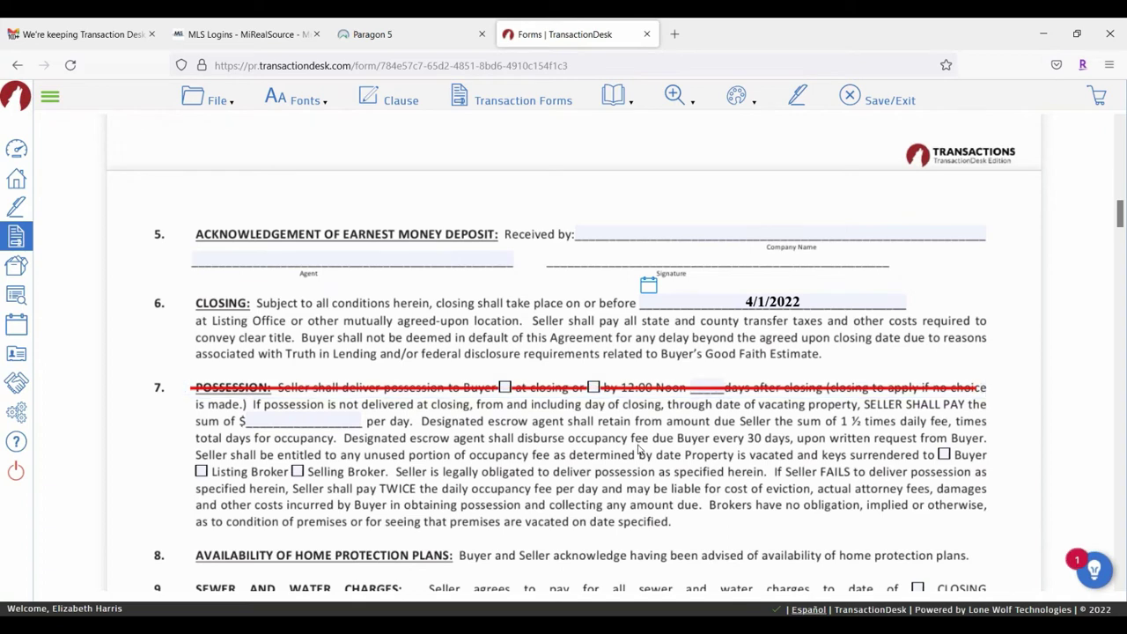
{"action": "left_click", "coordinate": [736, 96]}
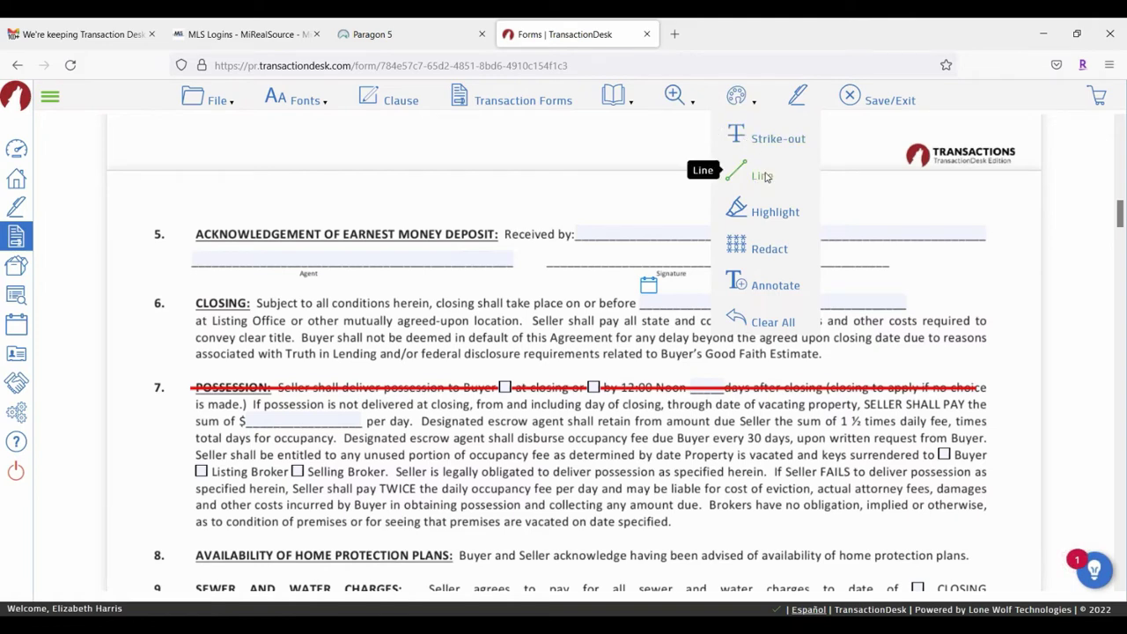
Step: Draw a straight line through section 4's sentence about Michigan law and applying the deposit
{"action": "left_click", "coordinate": [763, 176]}
{"action": "scroll", "coordinate": [301, 263], "scroll_direction": "up", "scroll_amount": 5}
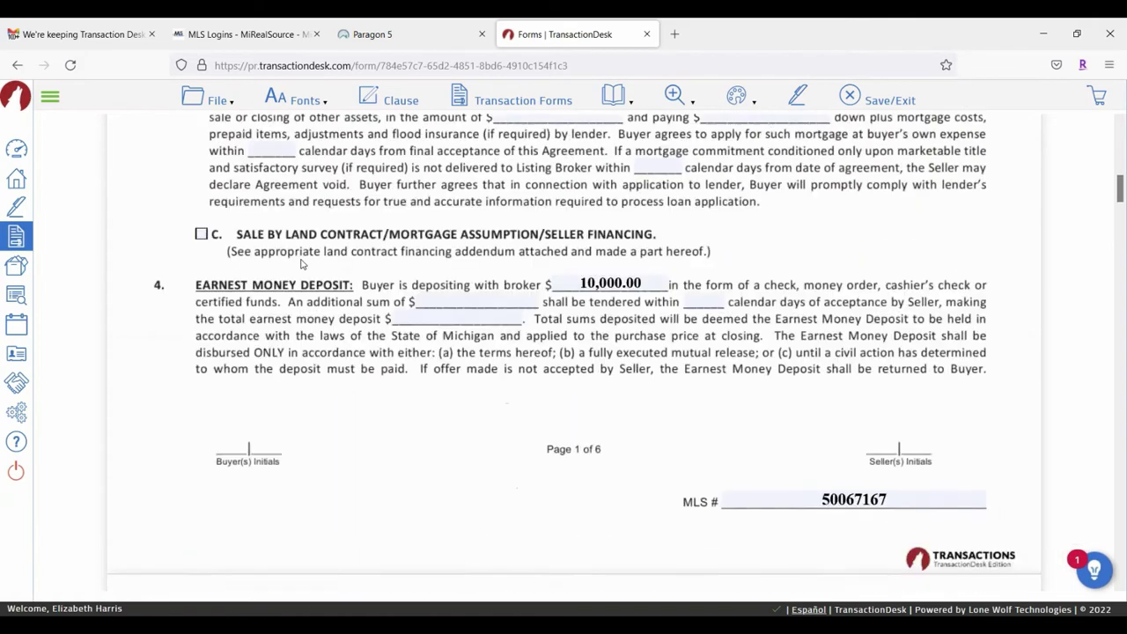
{"action": "scroll", "coordinate": [301, 263], "scroll_direction": "up", "scroll_amount": 1}
{"action": "left_click_drag", "start_coordinate": [182, 359], "coordinate": [954, 354]}
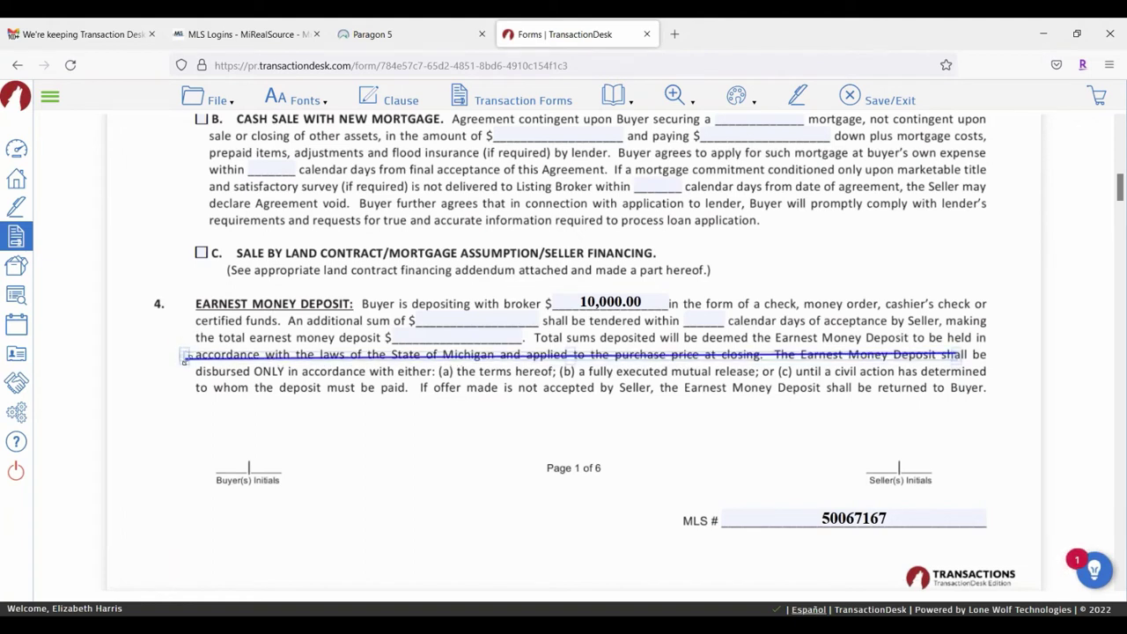
{"action": "mouse_move", "coordinate": [185, 355]}
{"action": "left_mouse_down"}
{"action": "mouse_move", "coordinate": [167, 343]}
{"action": "mouse_move", "coordinate": [196, 359]}
{"action": "mouse_move", "coordinate": [178, 361]}
{"action": "left_mouse_up"}
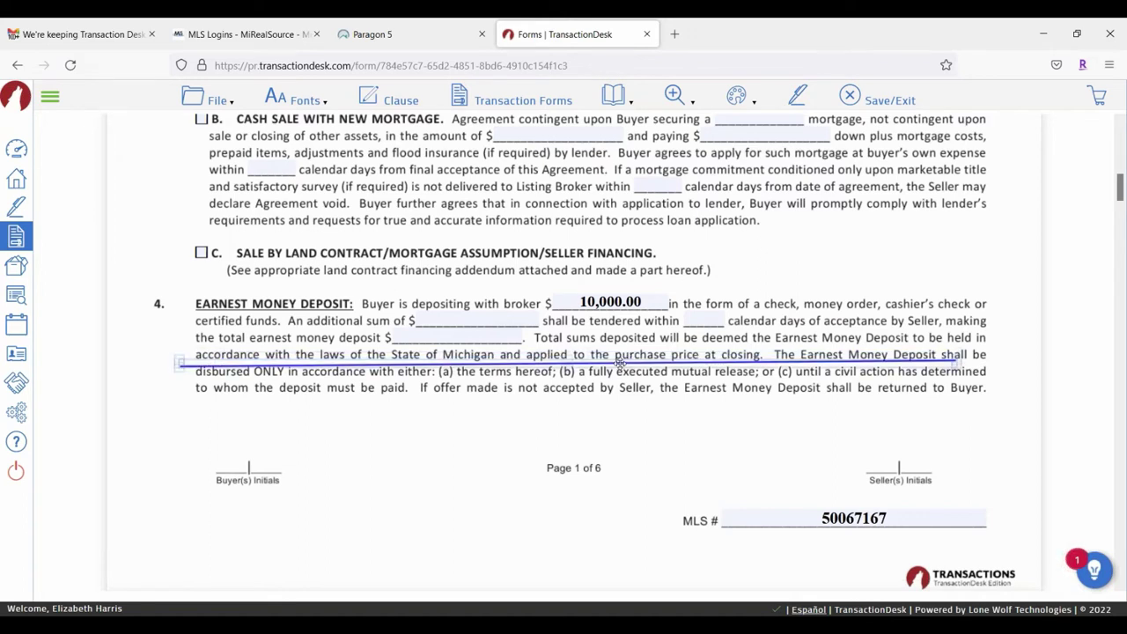
{"action": "left_click_drag", "start_coordinate": [620, 362], "coordinate": [620, 354]}
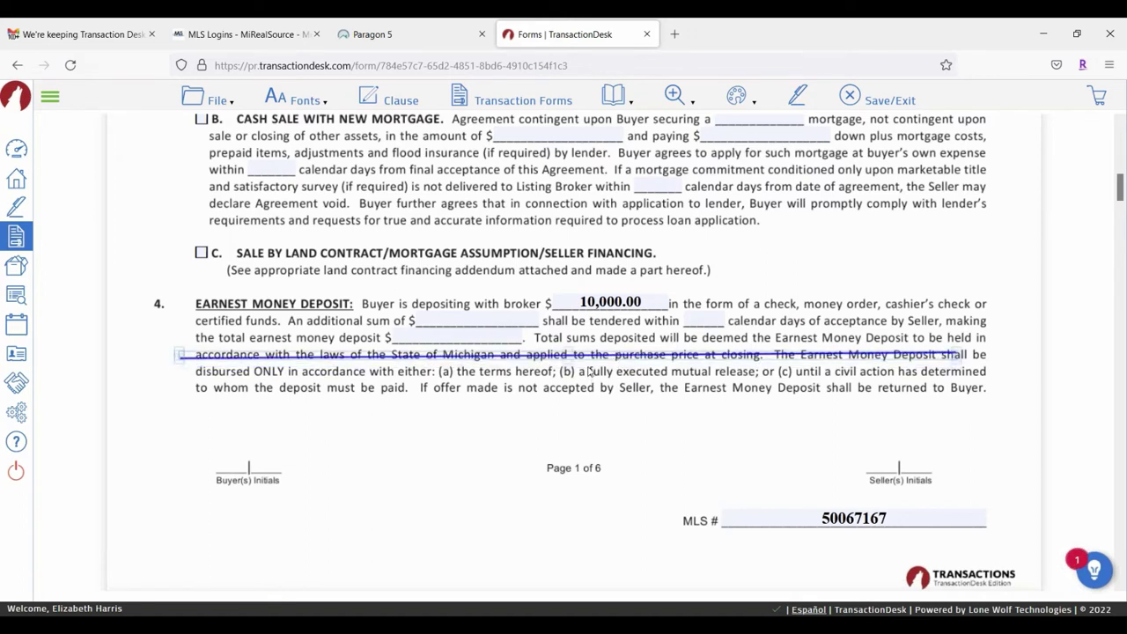
Step: Style the strike-out line green, keeping thickness 2
{"action": "left_click", "coordinate": [593, 354]}
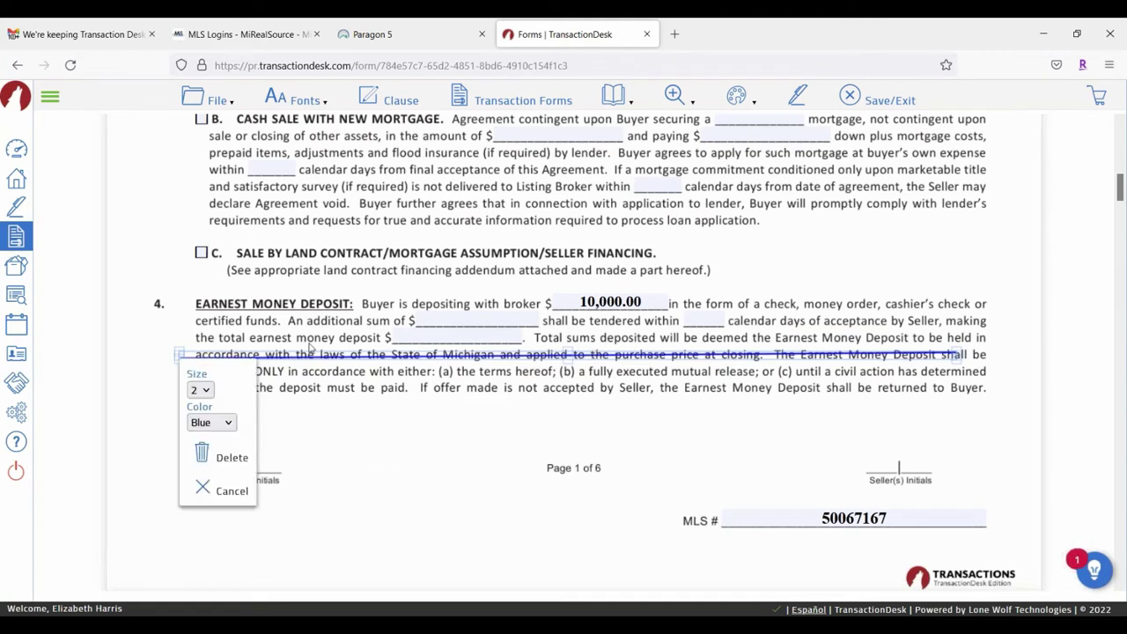
{"action": "left_click", "coordinate": [201, 389]}
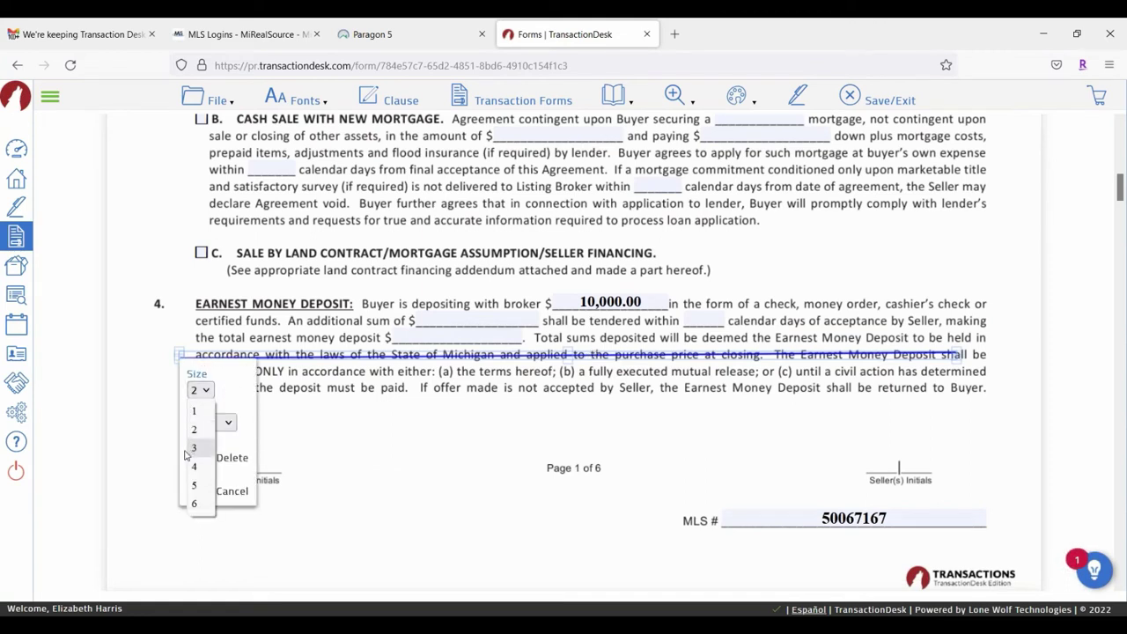
{"action": "left_click", "coordinate": [182, 452]}
{"action": "left_click", "coordinate": [210, 422]}
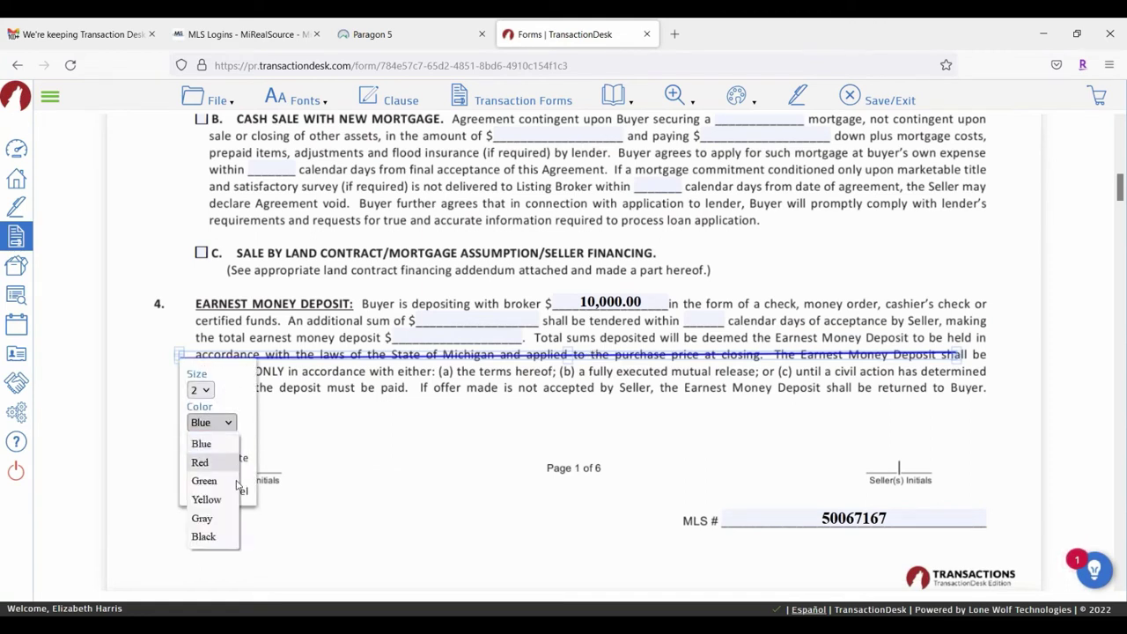
{"action": "left_click", "coordinate": [211, 481]}
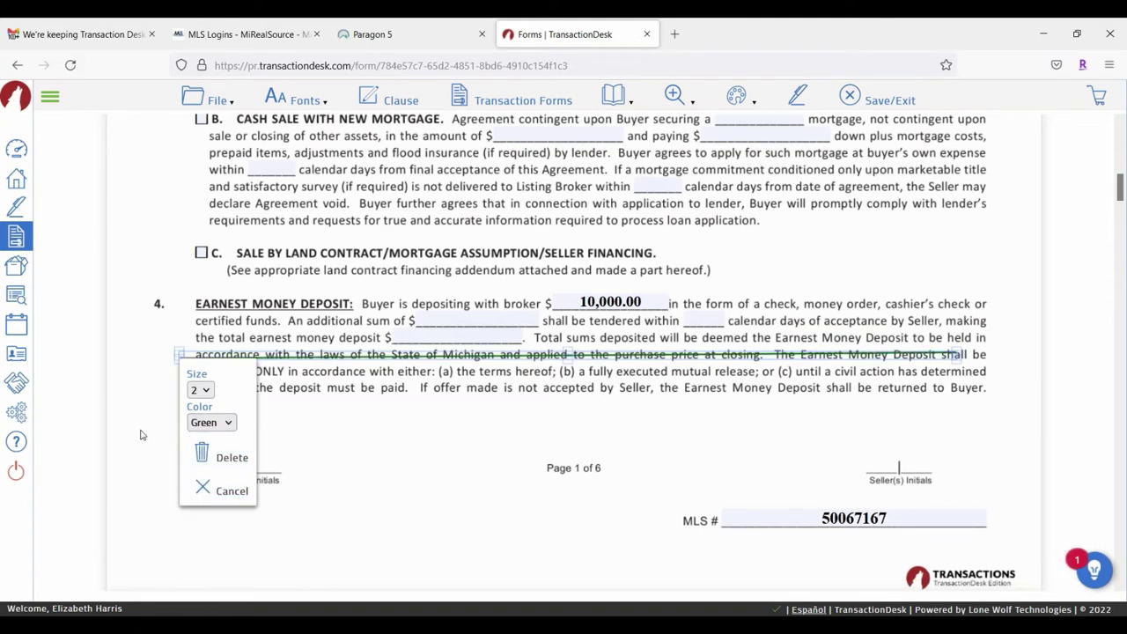
{"action": "left_click", "coordinate": [358, 497]}
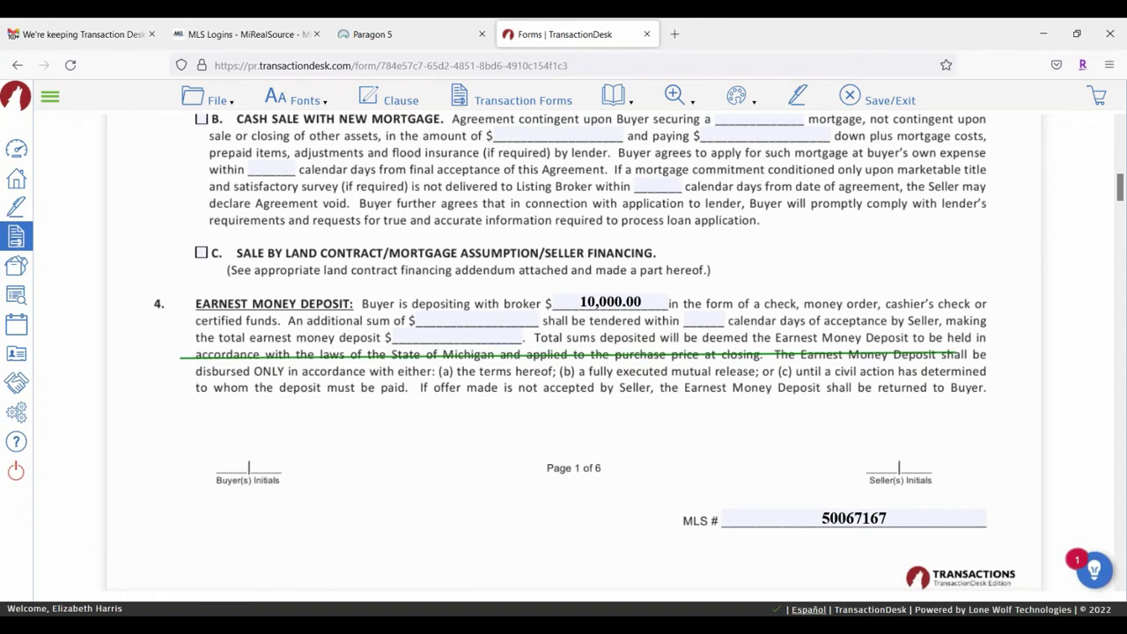
Step: Pick the Highlight markup, bring paragraphs 13–15 into view, and reopen the Markups list
{"action": "left_click", "coordinate": [737, 95]}
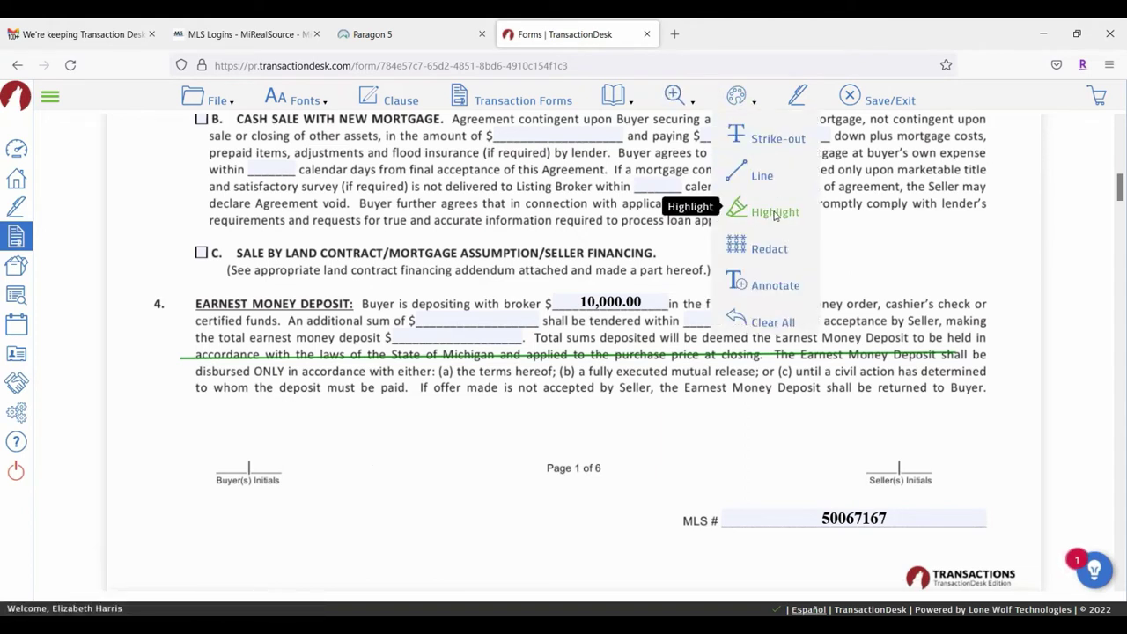
{"action": "left_click", "coordinate": [775, 212]}
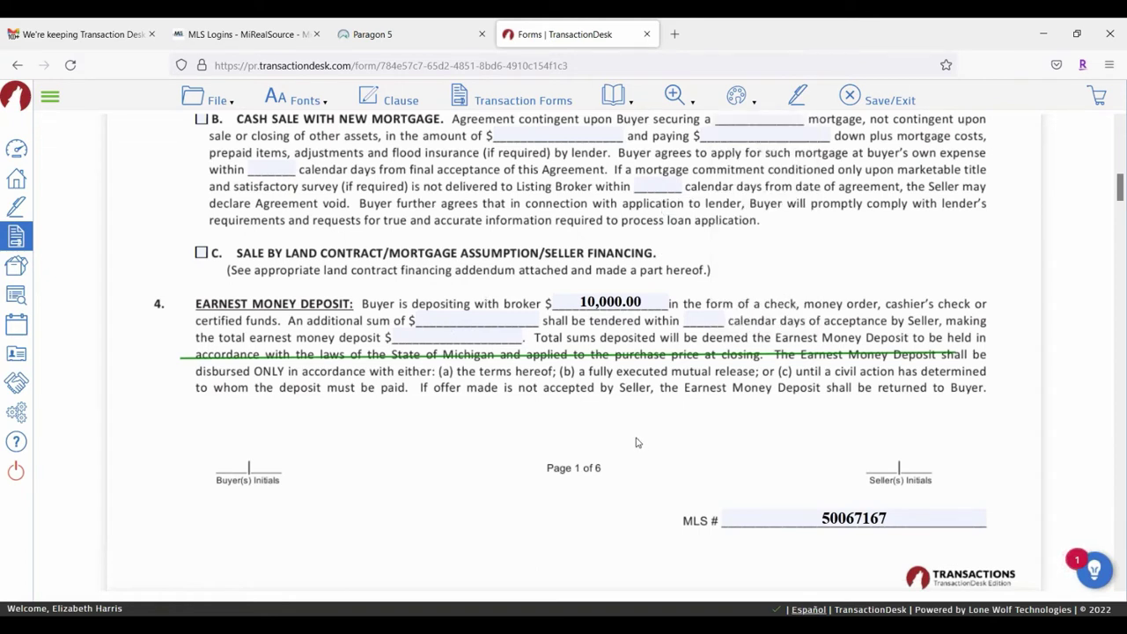
{"action": "scroll", "coordinate": [454, 310], "scroll_direction": "up", "scroll_amount": 4}
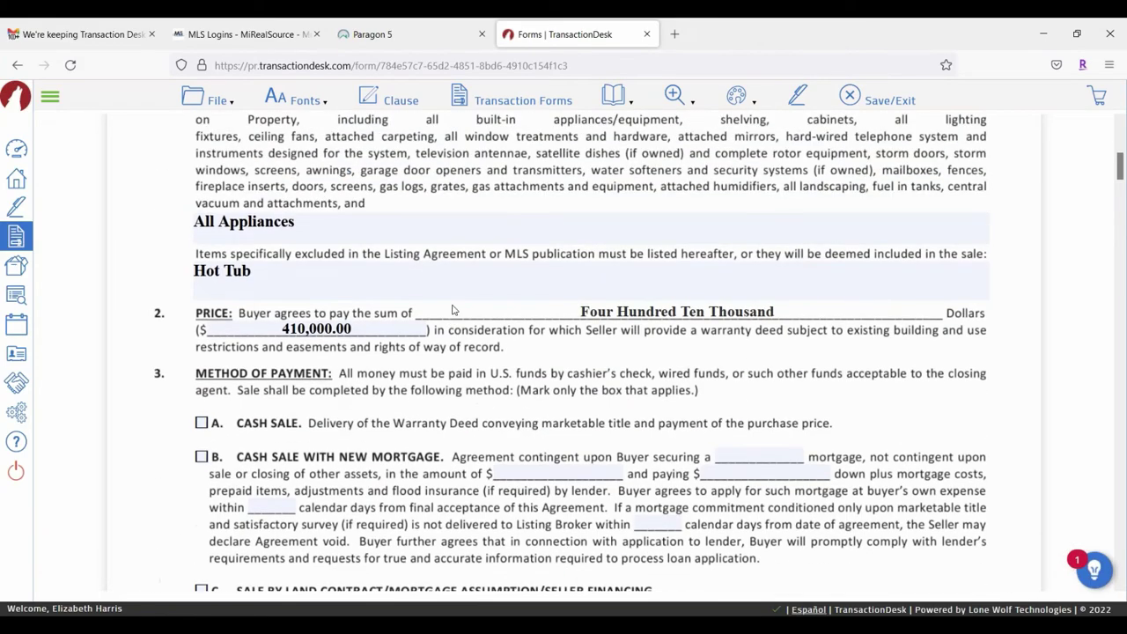
{"action": "scroll", "coordinate": [454, 310], "scroll_direction": "down", "scroll_amount": 10}
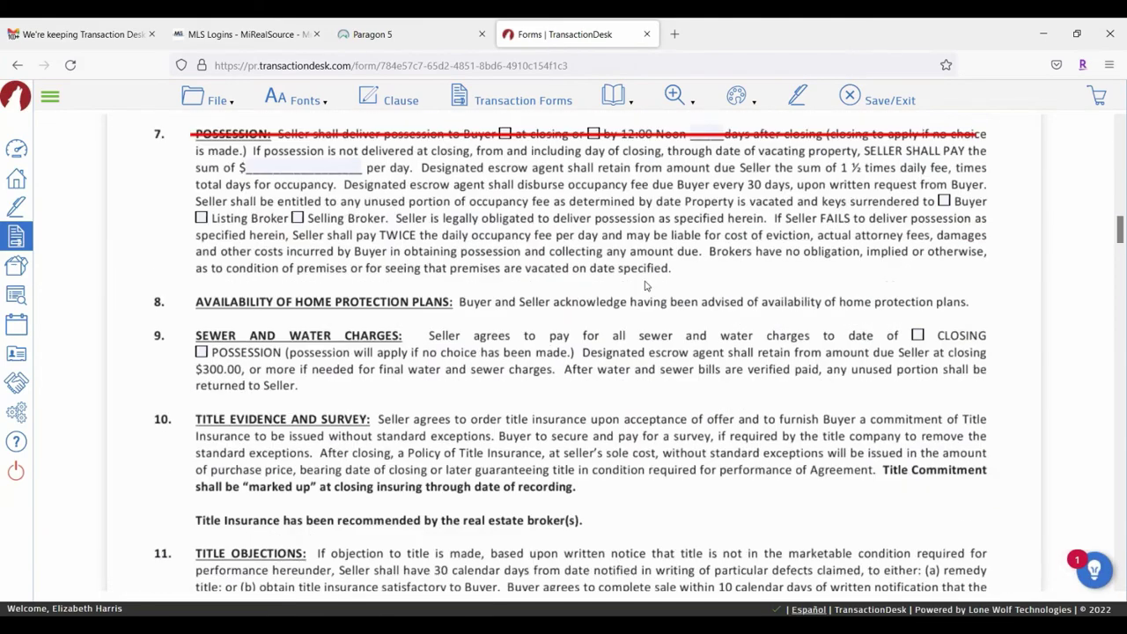
{"action": "scroll", "coordinate": [645, 286], "scroll_direction": "down", "scroll_amount": 7}
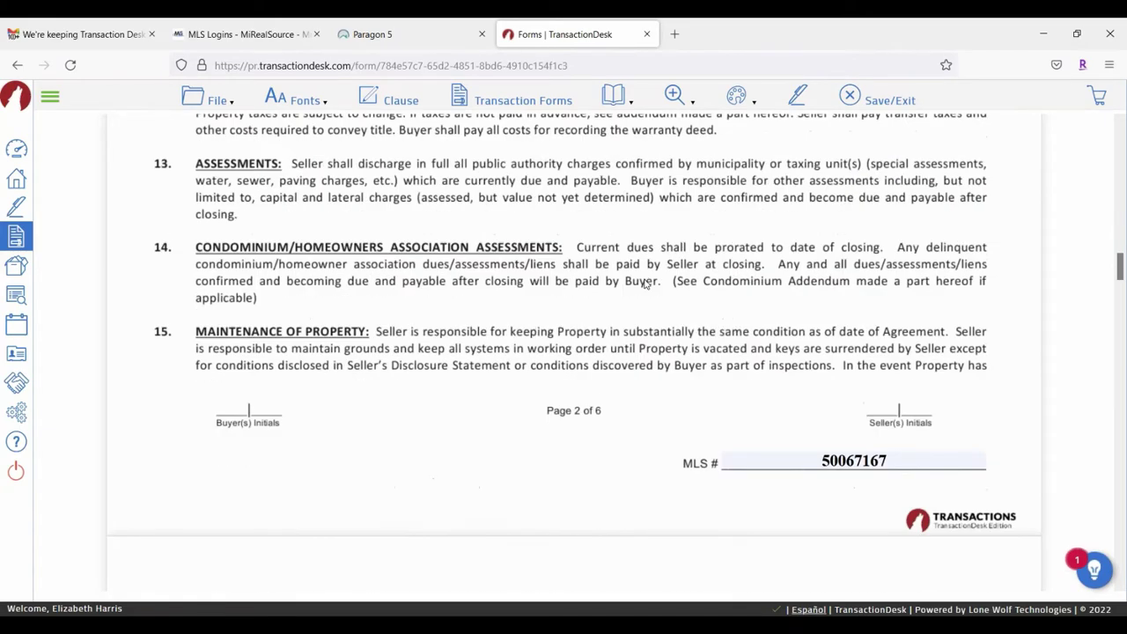
{"action": "scroll", "coordinate": [645, 286], "scroll_direction": "up", "scroll_amount": 15}
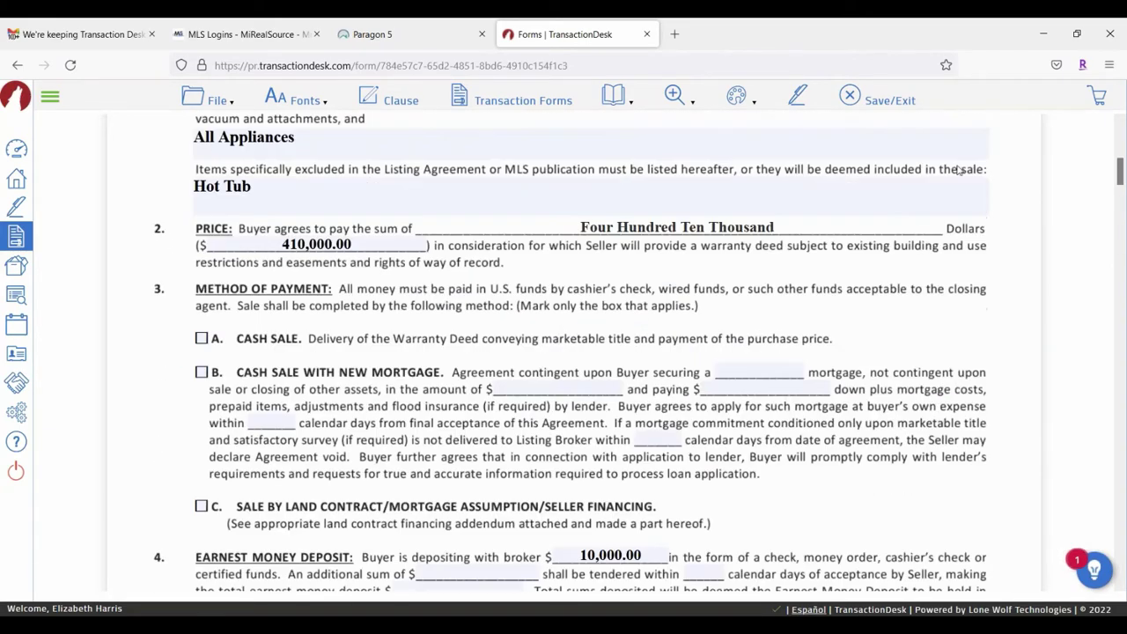
{"action": "scroll", "coordinate": [261, 338], "scroll_direction": "up", "scroll_amount": 5}
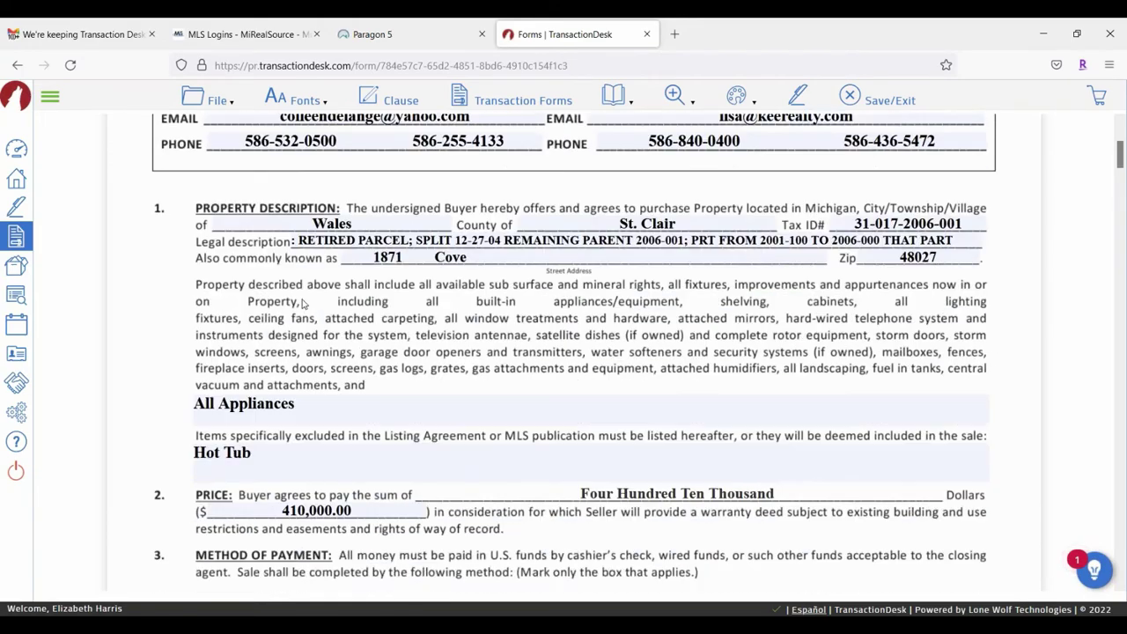
{"action": "scroll", "coordinate": [644, 291], "scroll_direction": "down", "scroll_amount": 10}
{"action": "scroll", "coordinate": [663, 284], "scroll_direction": "down", "scroll_amount": 10}
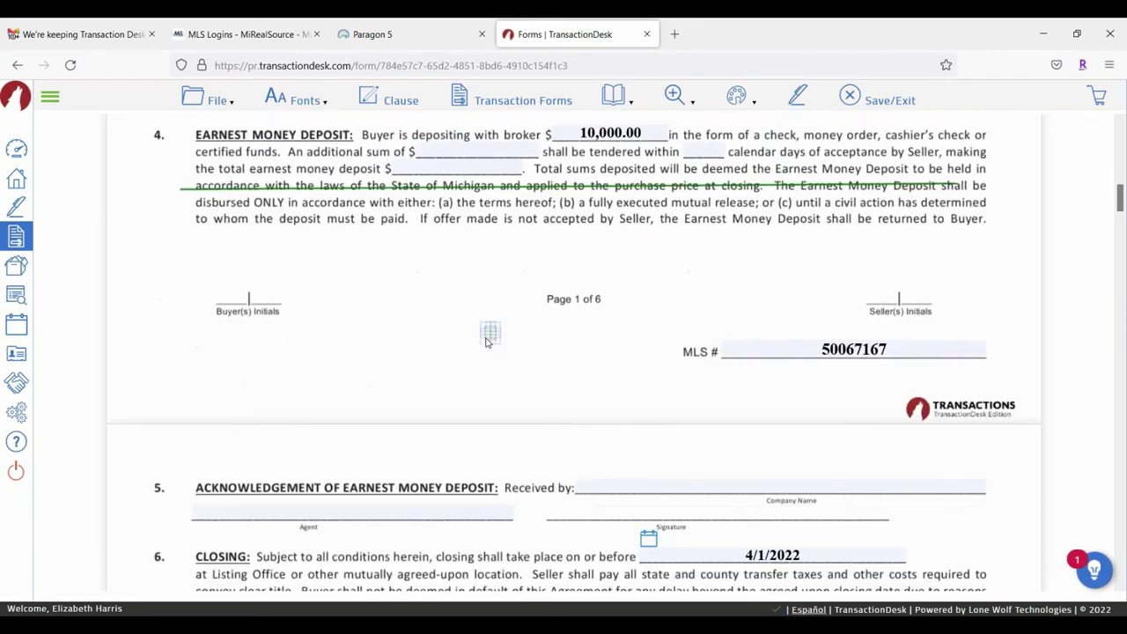
{"action": "scroll", "coordinate": [410, 333], "scroll_direction": "down", "scroll_amount": 8}
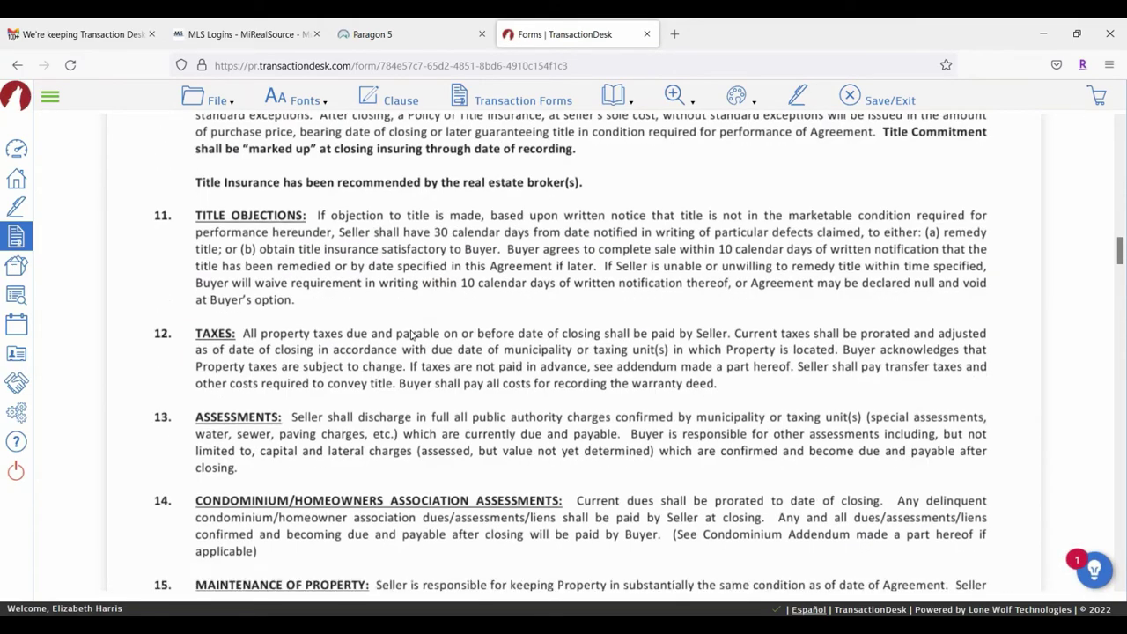
{"action": "scroll", "coordinate": [405, 331], "scroll_direction": "down", "scroll_amount": 2}
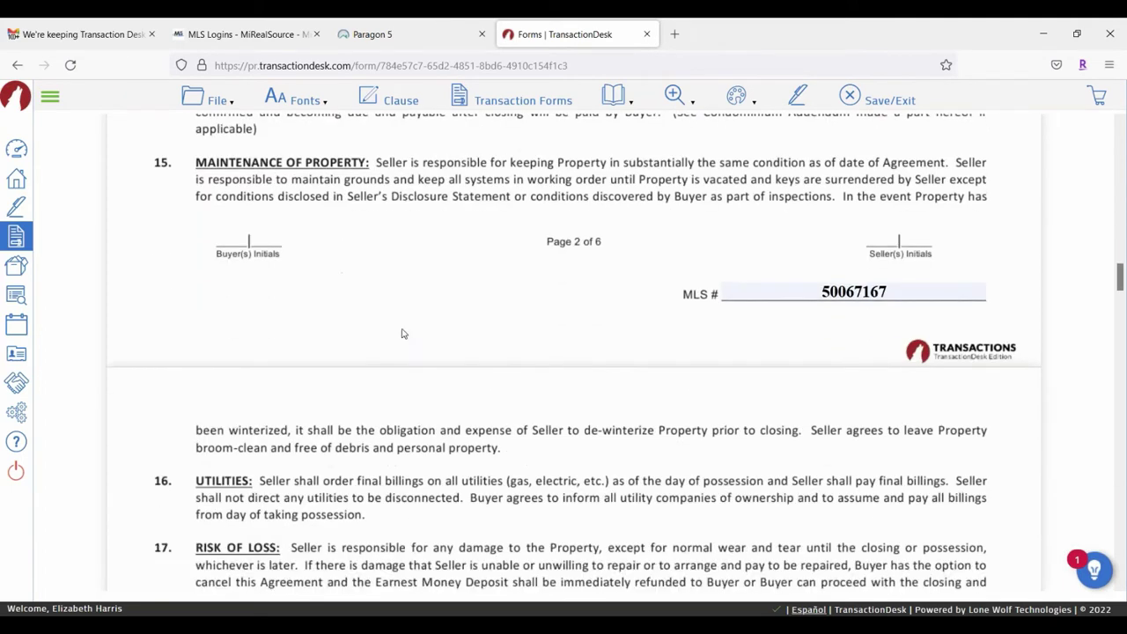
{"action": "scroll", "coordinate": [410, 308], "scroll_direction": "up", "scroll_amount": 4}
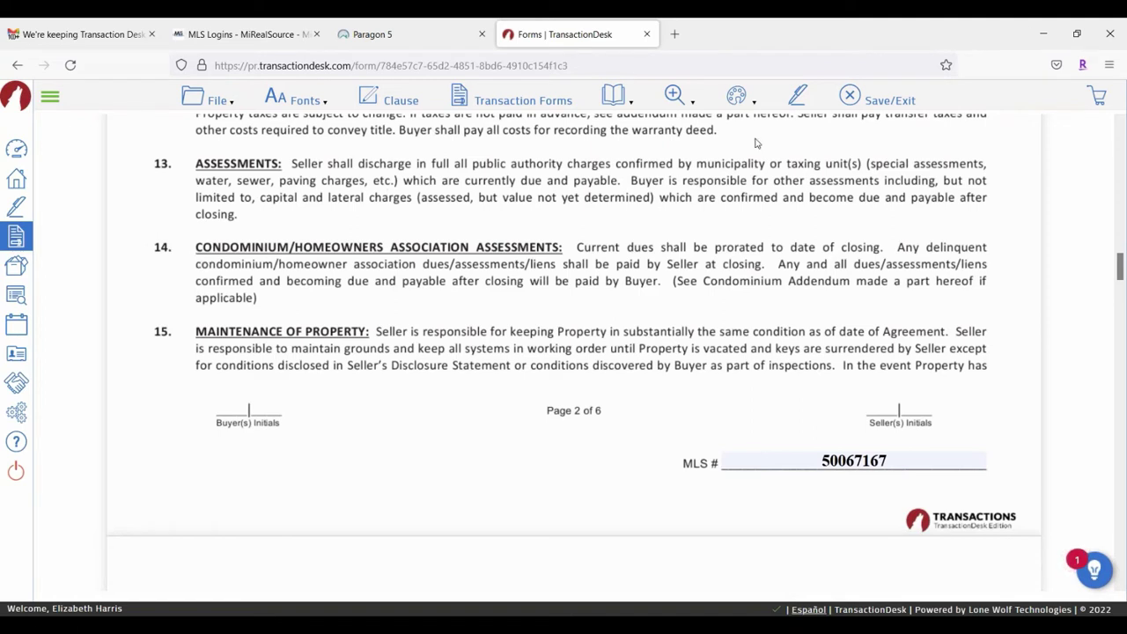
{"action": "left_click", "coordinate": [736, 95]}
Step: Highlight paragraph 14 and change the highlight to Red at 40% opacity
{"action": "left_click_drag", "start_coordinate": [179, 236], "coordinate": [1003, 323]}
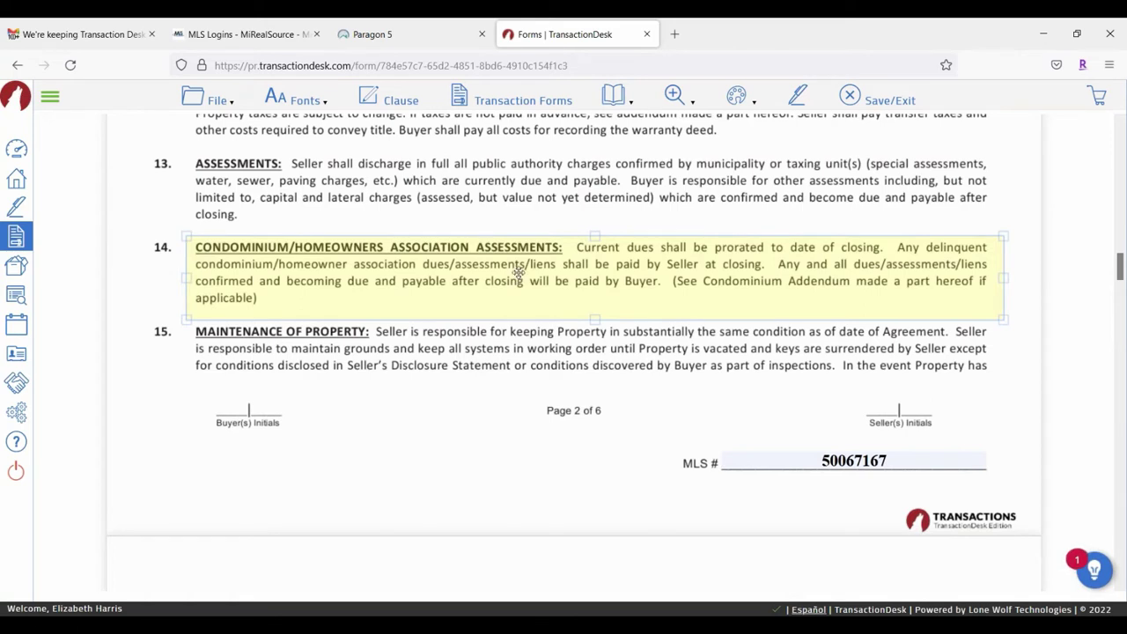
{"action": "mouse_move", "coordinate": [520, 274]}
{"action": "left_mouse_down"}
{"action": "mouse_move", "coordinate": [519, 232]}
{"action": "mouse_move", "coordinate": [519, 273]}
{"action": "left_mouse_up"}
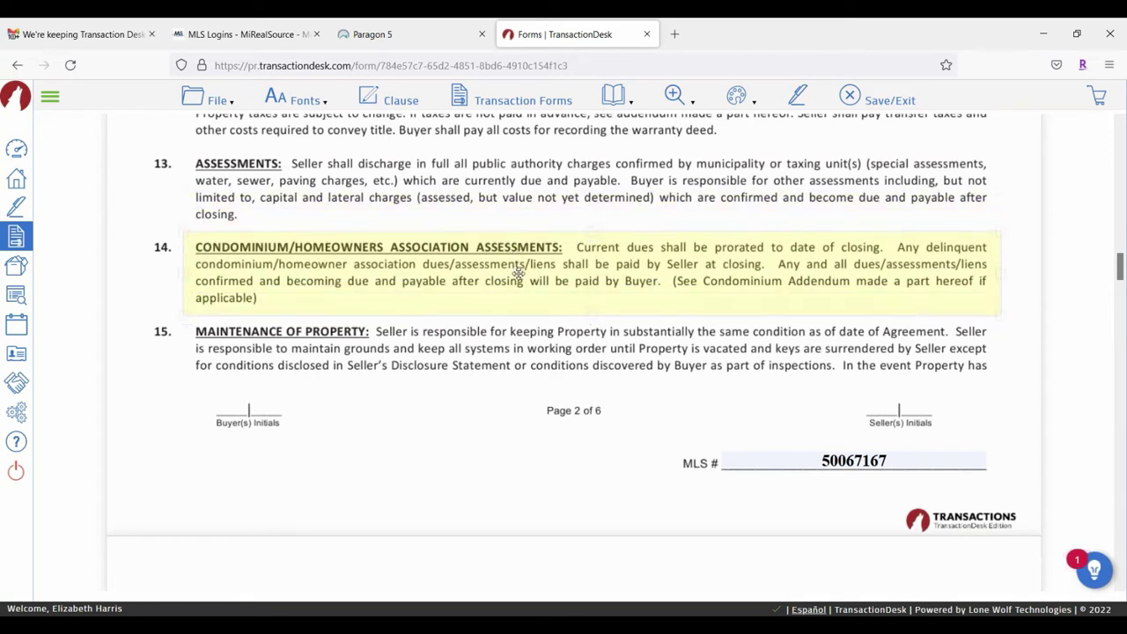
{"action": "left_click", "coordinate": [454, 255]}
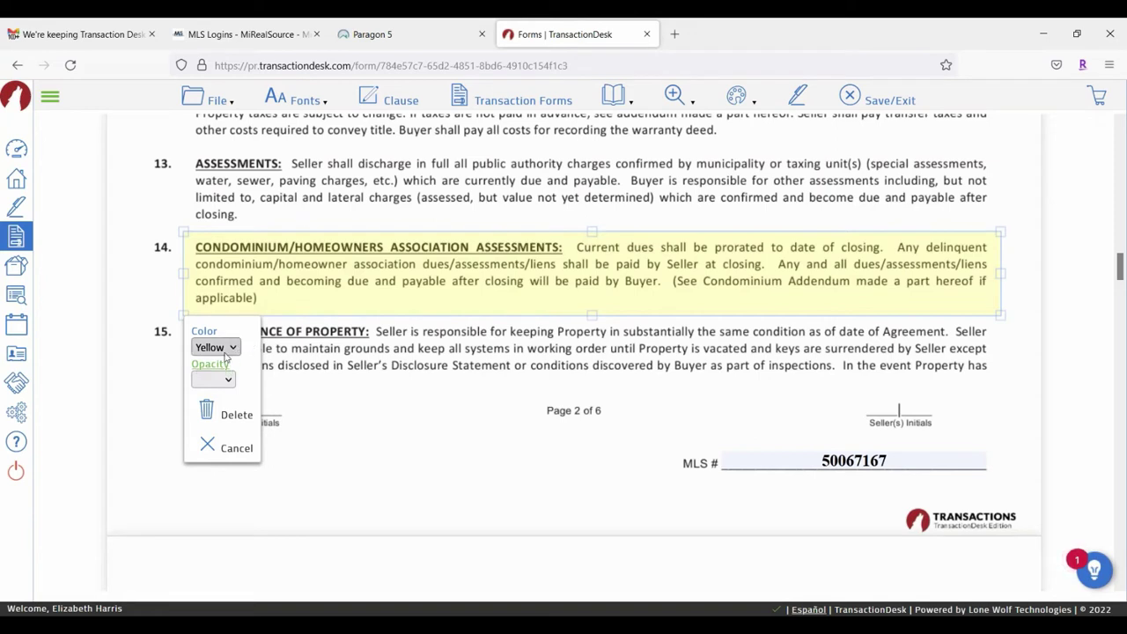
{"action": "left_click", "coordinate": [225, 349]}
{"action": "left_click", "coordinate": [208, 385]}
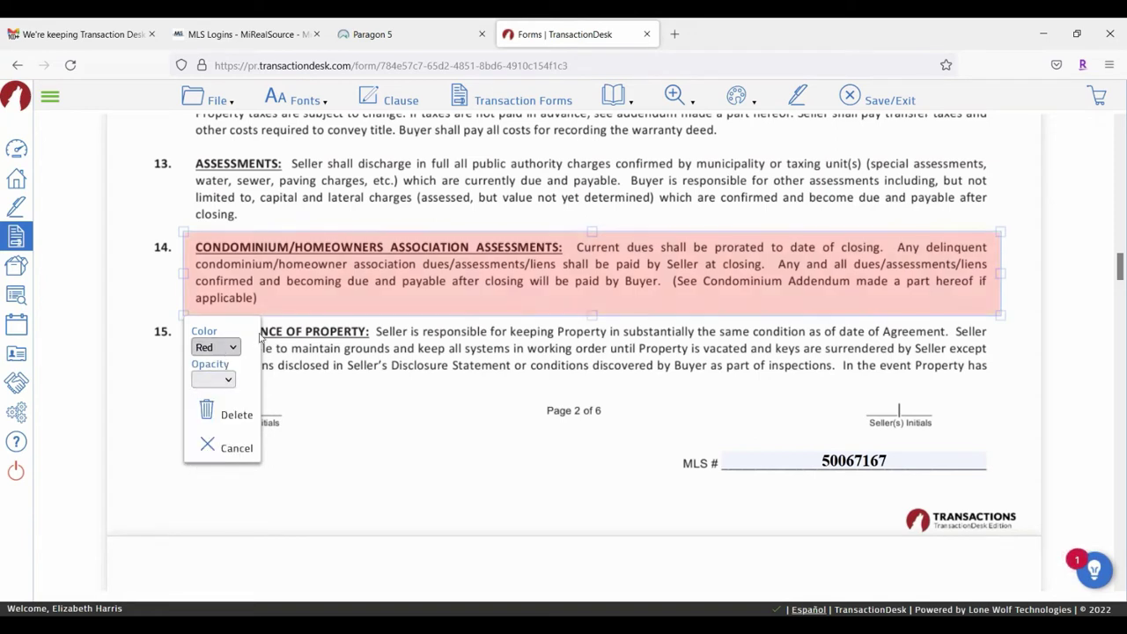
{"action": "left_click", "coordinate": [224, 380]}
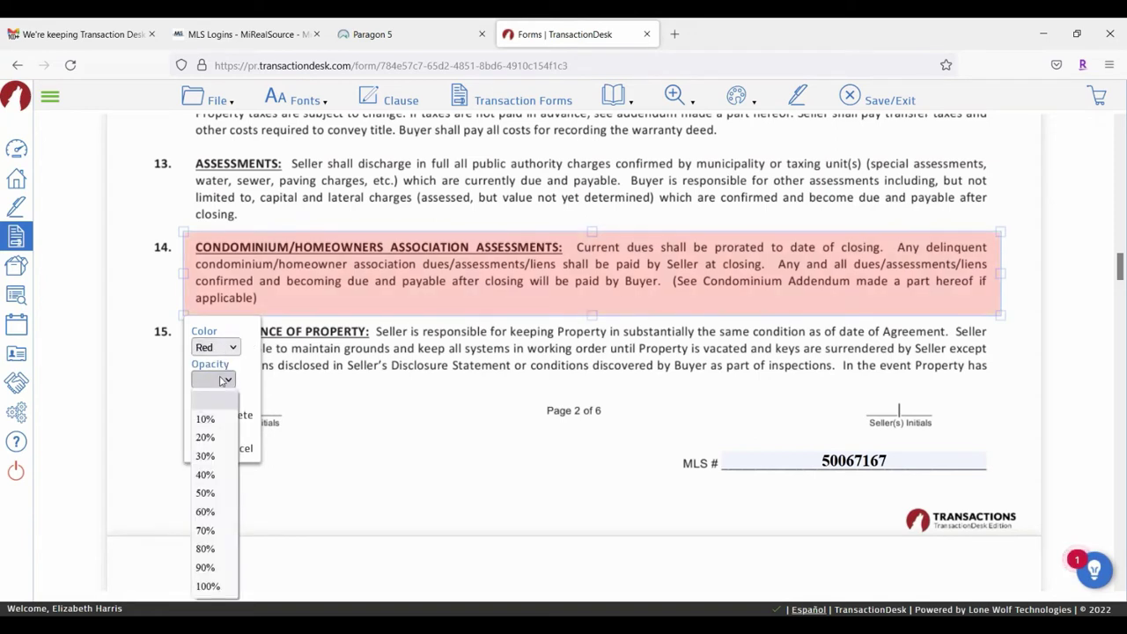
{"action": "left_click", "coordinate": [220, 519]}
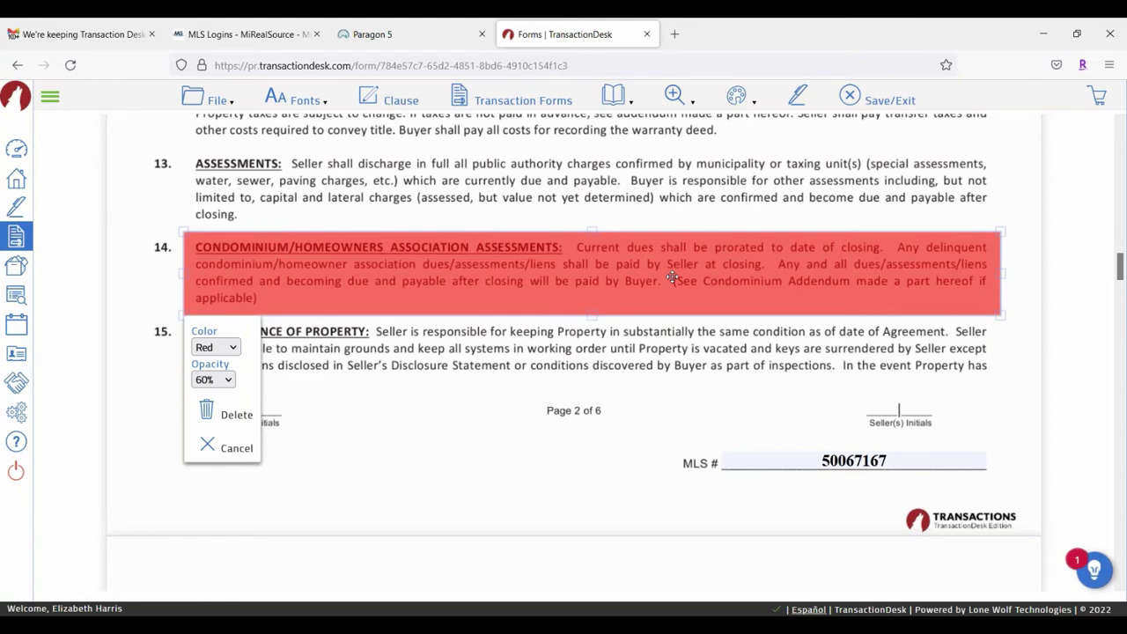
{"action": "left_click", "coordinate": [216, 380]}
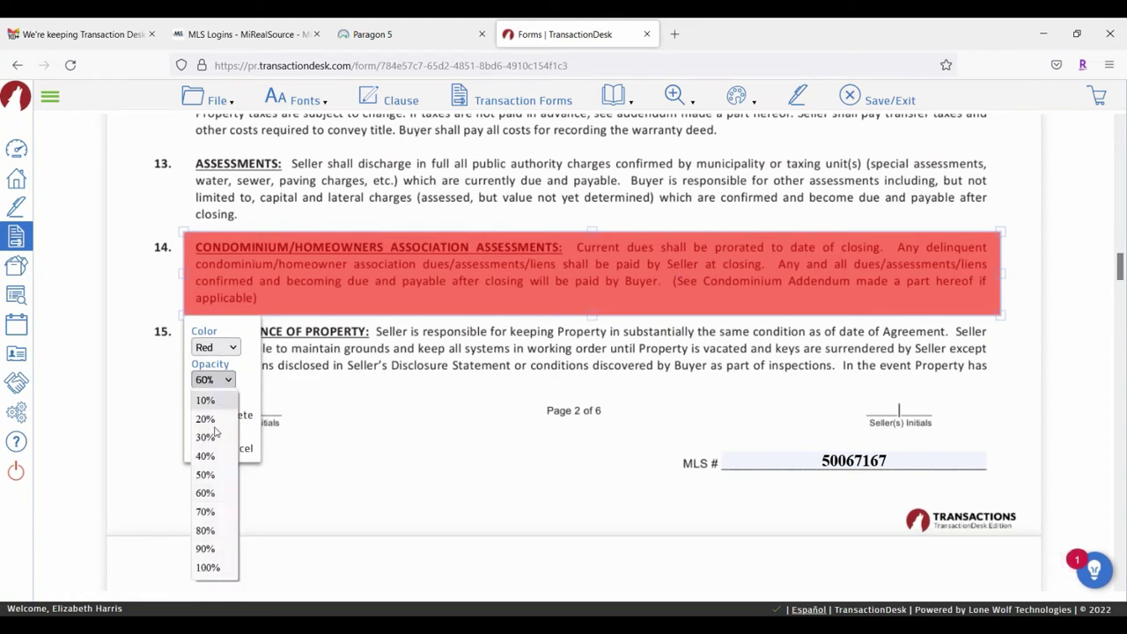
{"action": "left_click", "coordinate": [207, 455]}
{"action": "left_click", "coordinate": [728, 481]}
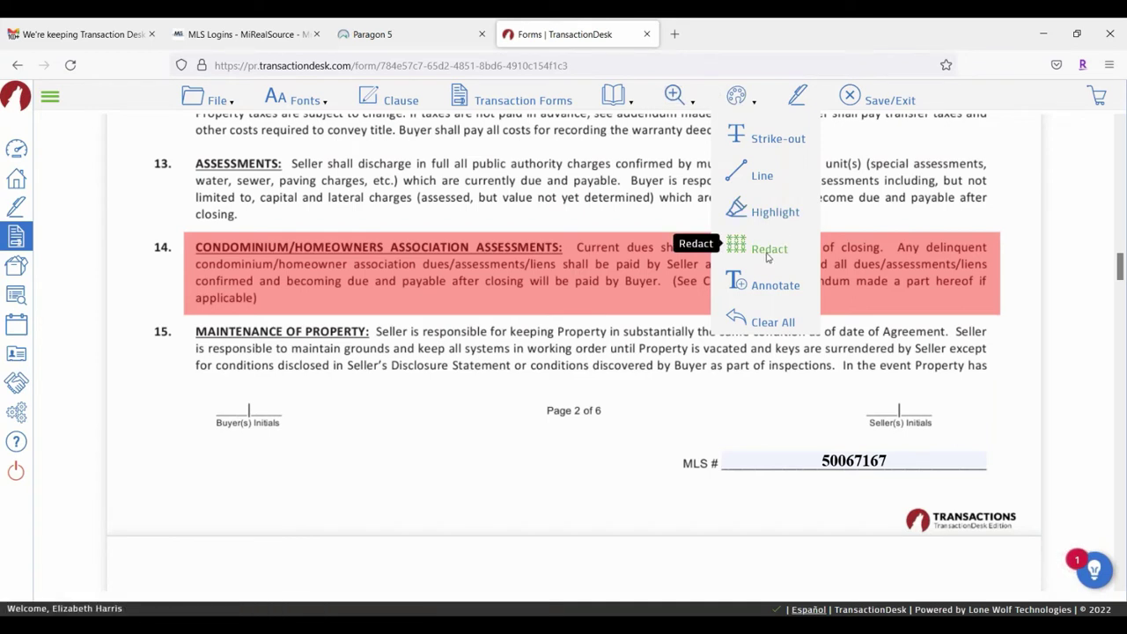
Step: Cover the three lines of section 16, Utilities, with a Redact markup and keep it
{"action": "left_click", "coordinate": [768, 254]}
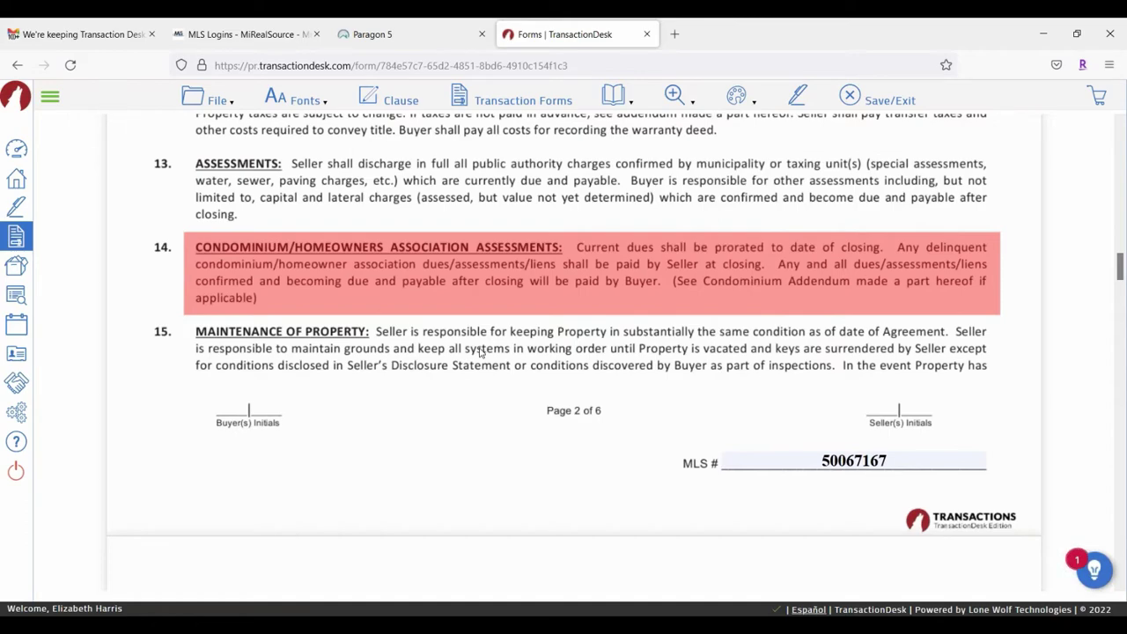
{"action": "scroll", "coordinate": [481, 351], "scroll_direction": "down", "scroll_amount": 3}
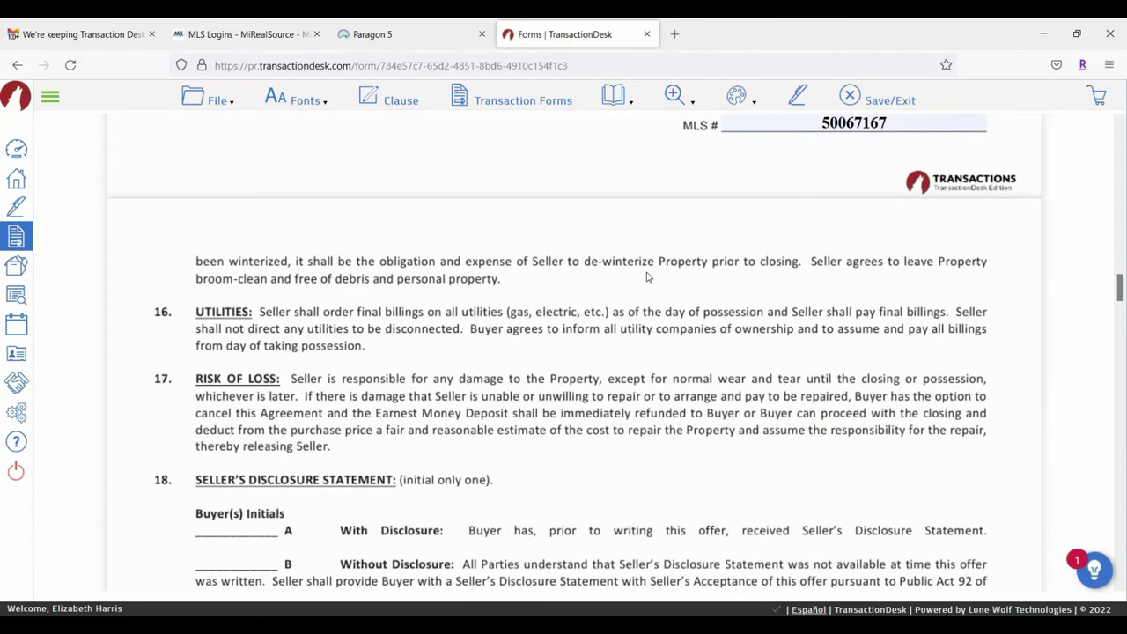
{"action": "scroll", "coordinate": [488, 305], "scroll_direction": "down", "scroll_amount": 2}
{"action": "scroll", "coordinate": [520, 300], "scroll_direction": "down", "scroll_amount": 3}
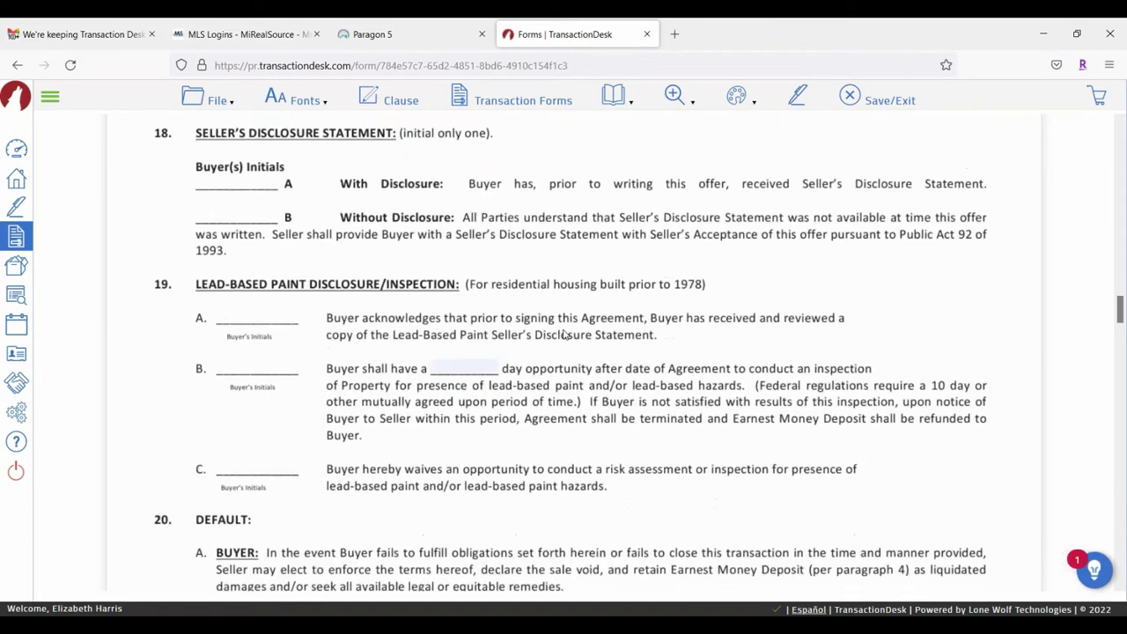
{"action": "scroll", "coordinate": [535, 322], "scroll_direction": "up", "scroll_amount": 3}
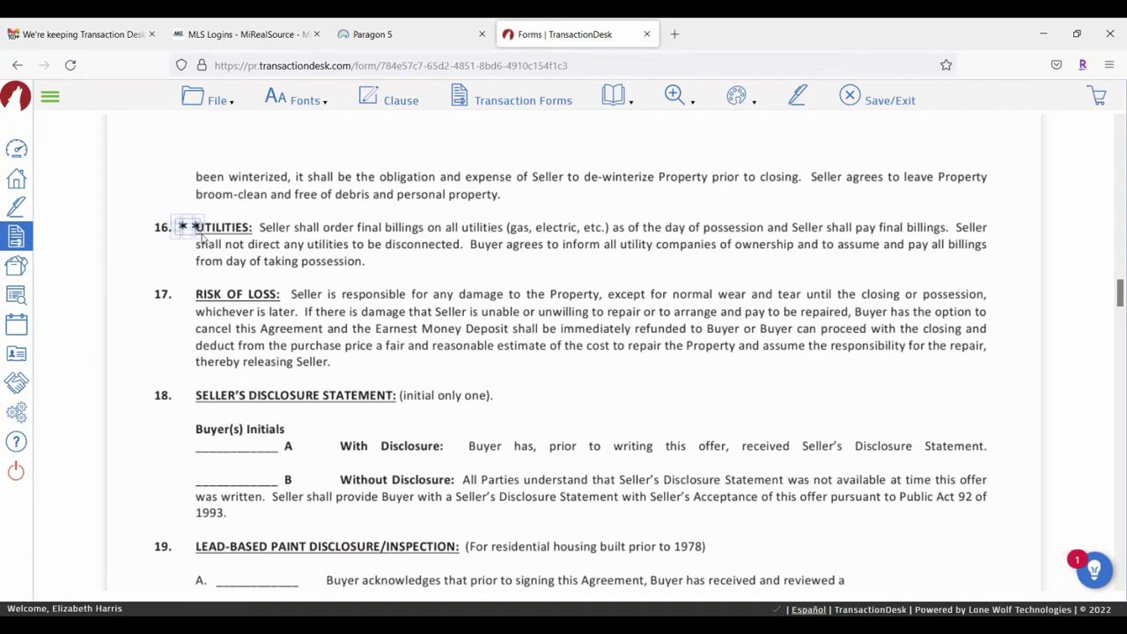
{"action": "left_click_drag", "start_coordinate": [244, 261], "coordinate": [1007, 280]}
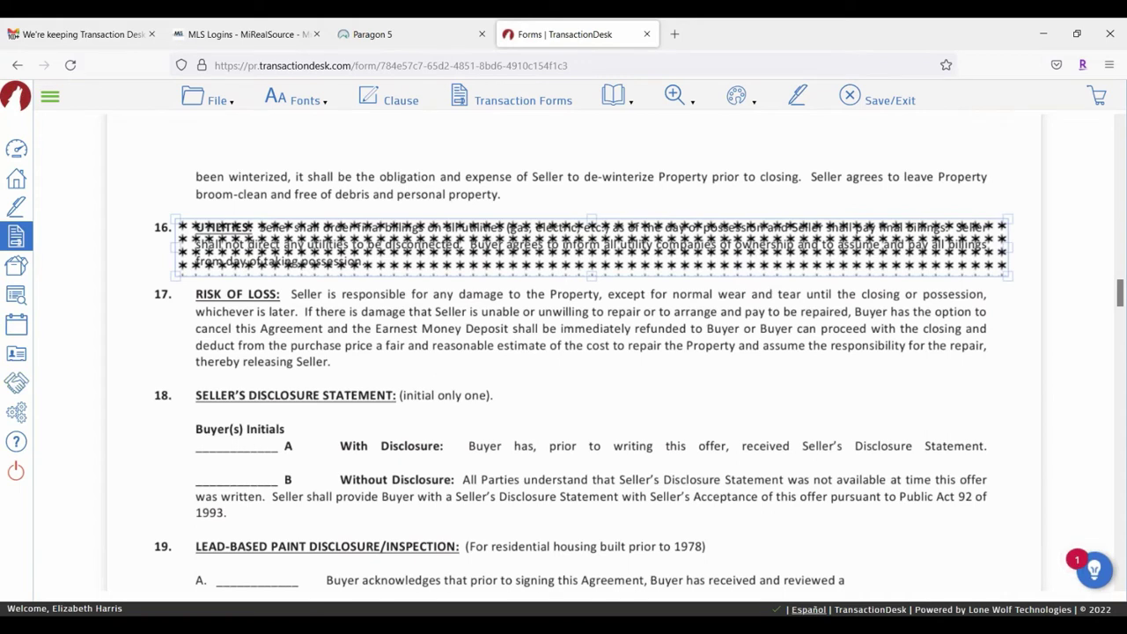
{"action": "left_click", "coordinate": [551, 390]}
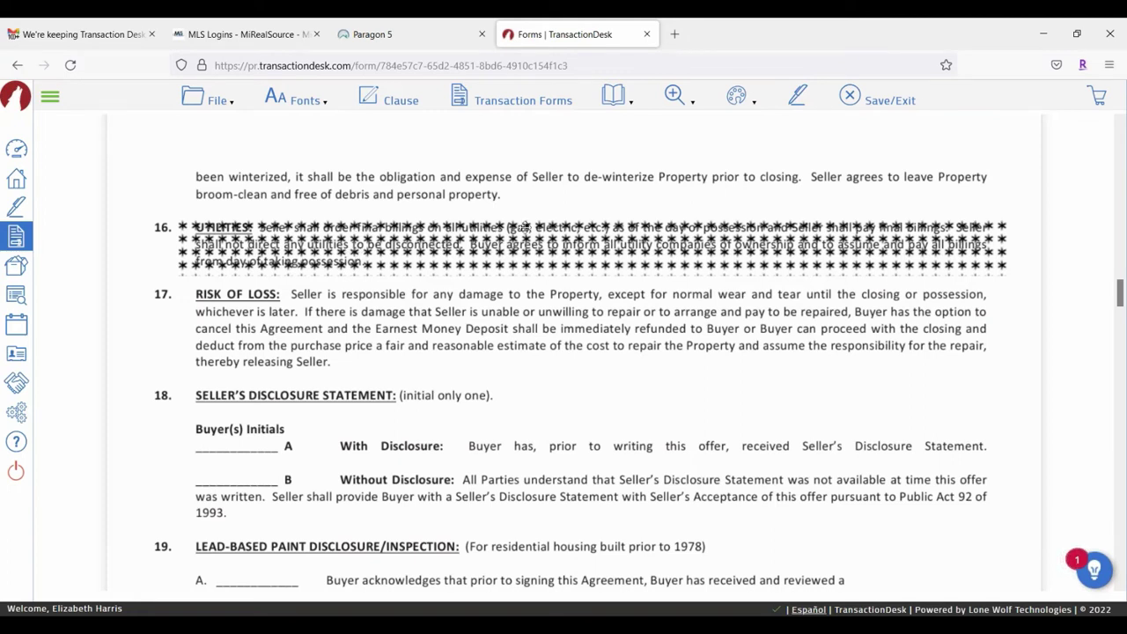
{"action": "left_click", "coordinate": [488, 238]}
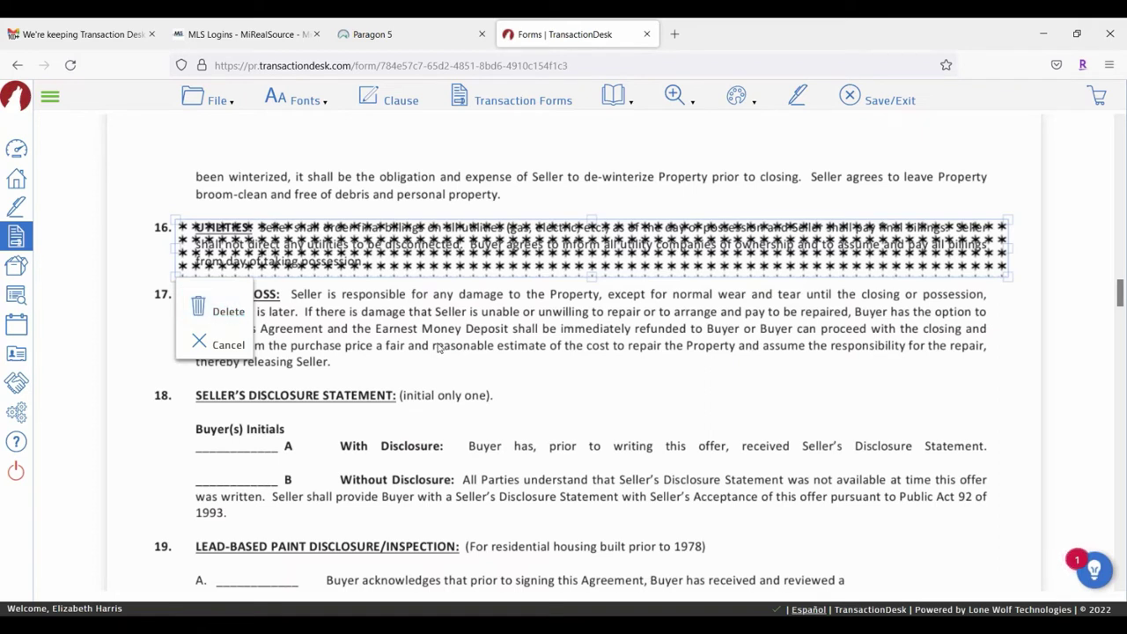
{"action": "left_click", "coordinate": [570, 389]}
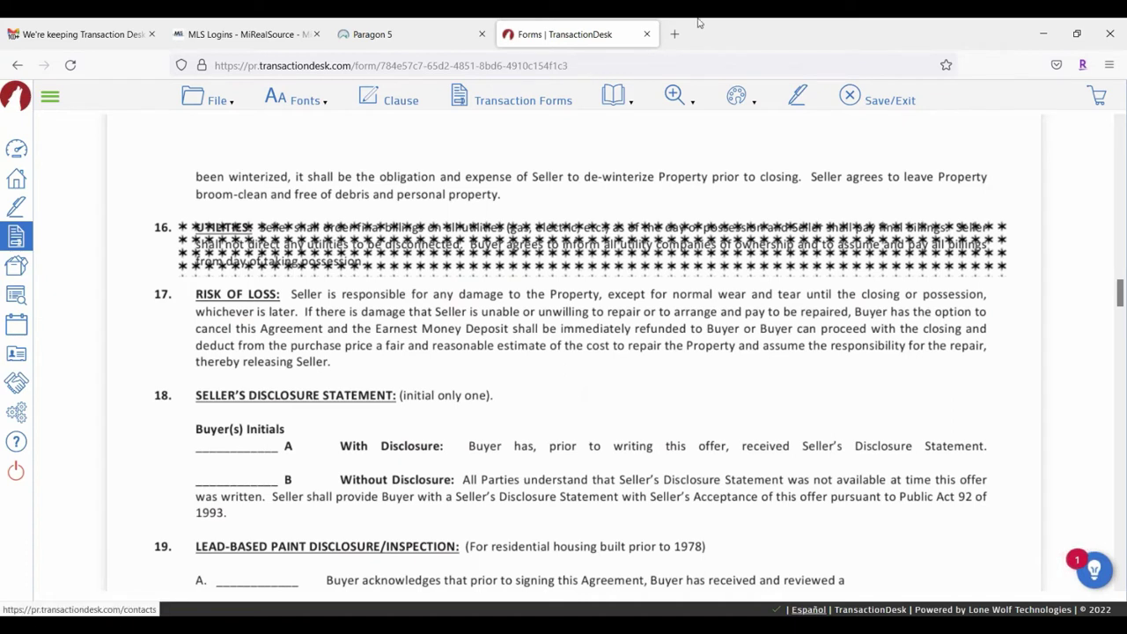
{"action": "left_click", "coordinate": [738, 97]}
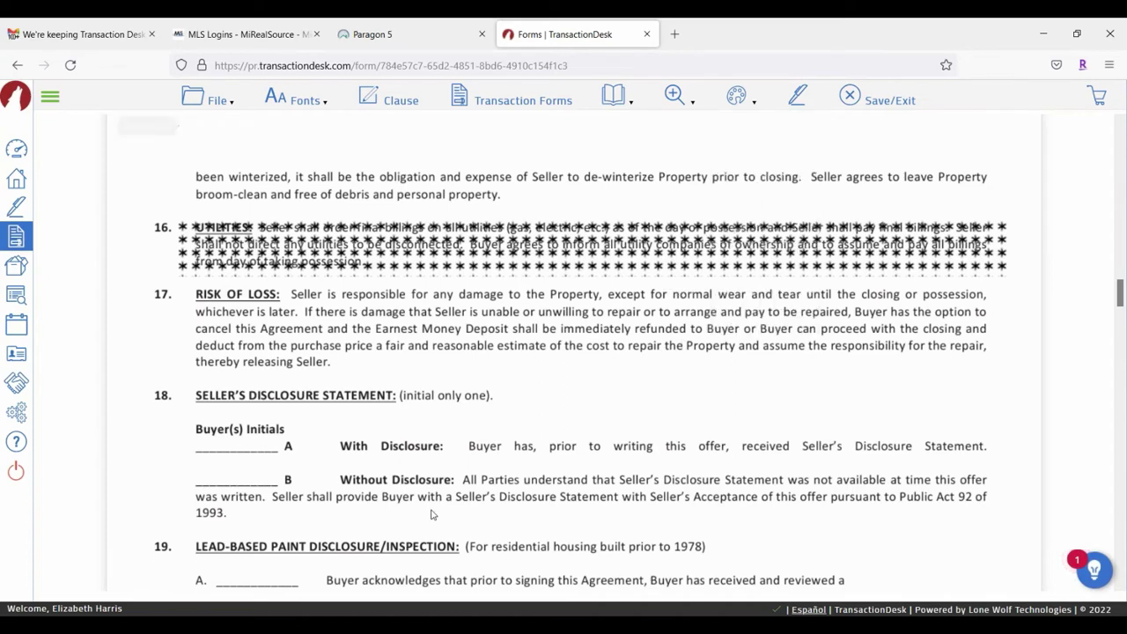
Step: Add a test text note 'jkljlidsjfsjldjfldlfj' beside section 20 and widen its box
{"action": "scroll", "coordinate": [656, 352], "scroll_direction": "down", "scroll_amount": 1}
{"action": "scroll", "coordinate": [654, 355], "scroll_direction": "down", "scroll_amount": 4}
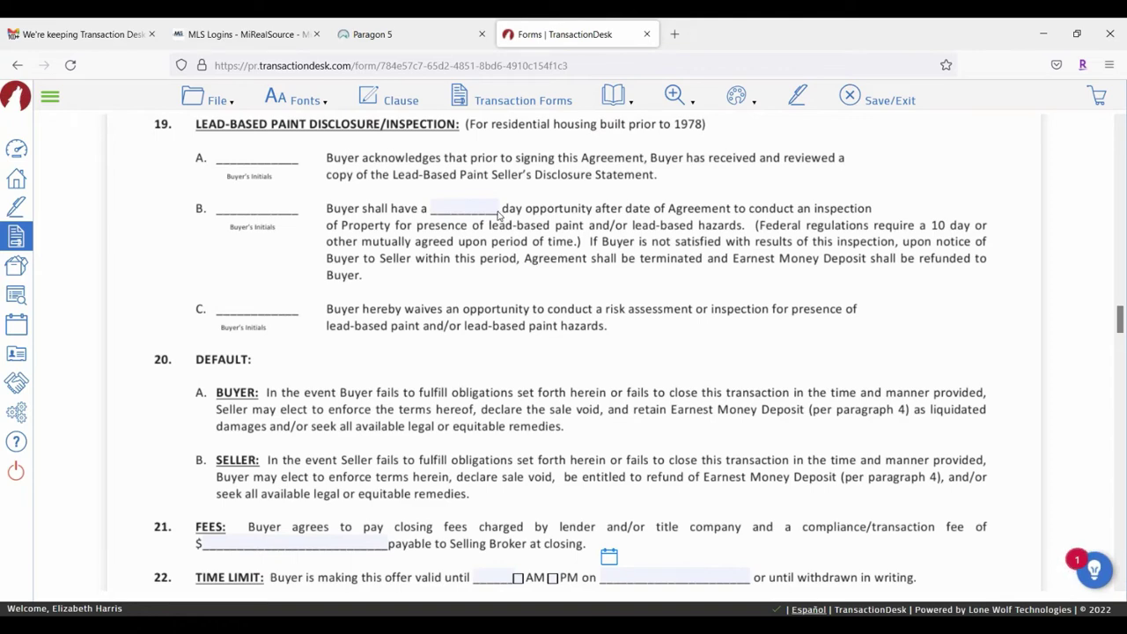
{"action": "scroll", "coordinate": [409, 343], "scroll_direction": "down", "scroll_amount": 2}
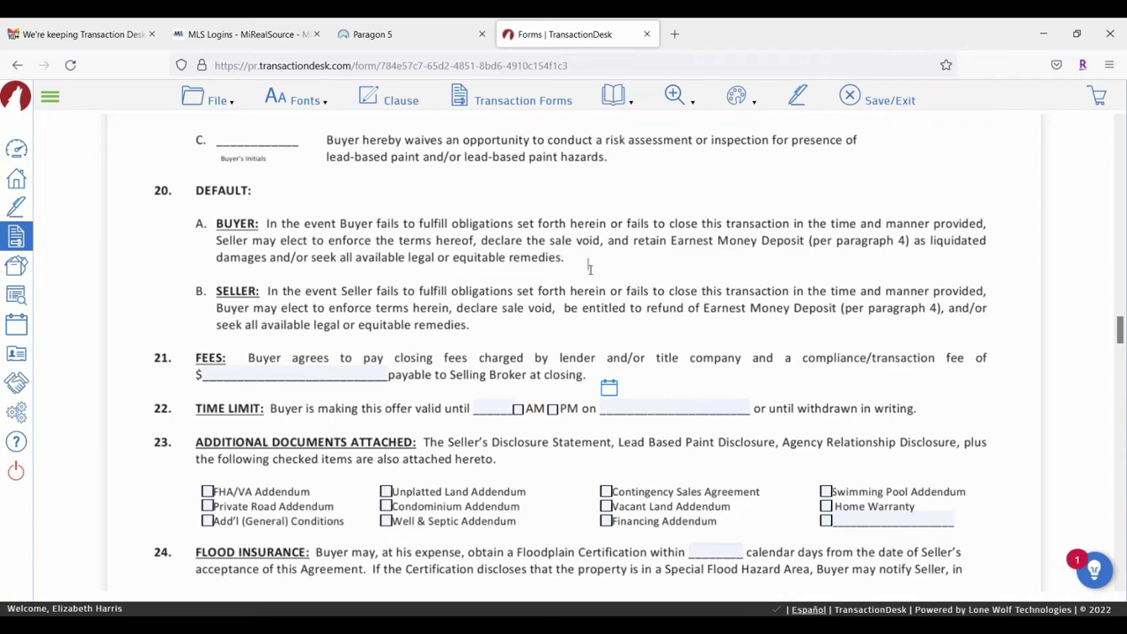
{"action": "type", "text": "jkljlidsjfsjldjfldlfj"}
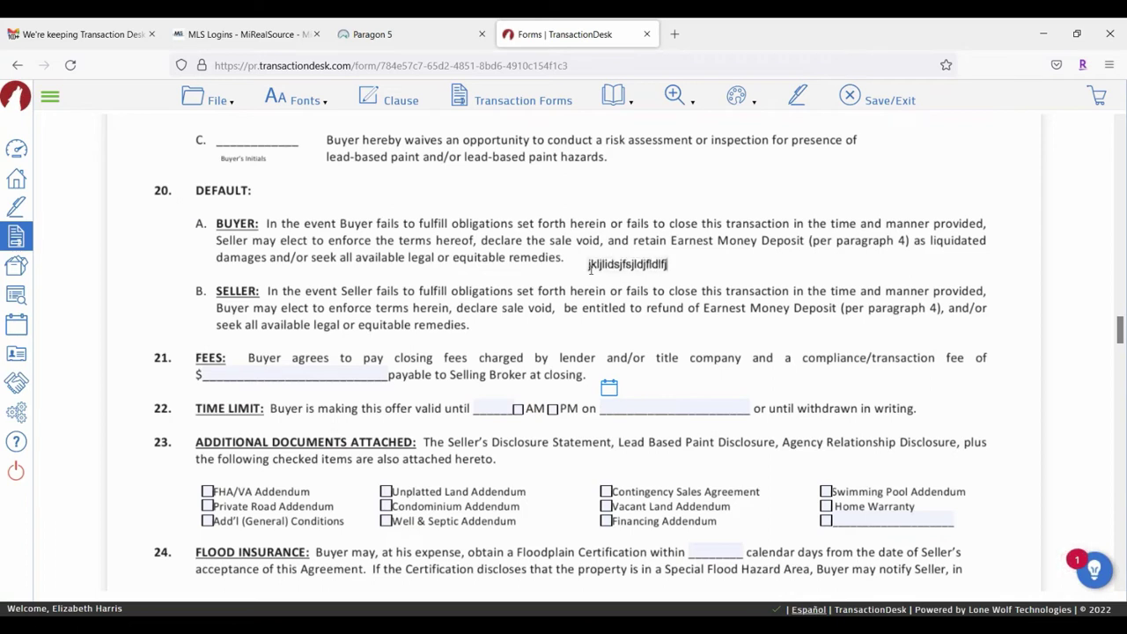
{"action": "left_click", "coordinate": [659, 264]}
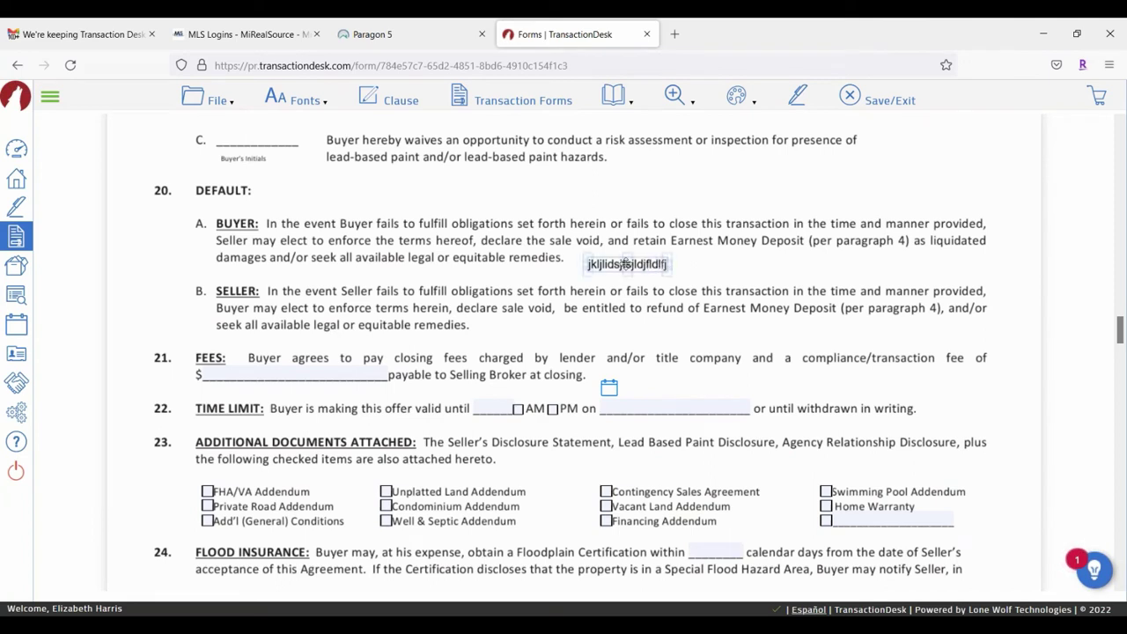
{"action": "left_click_drag", "start_coordinate": [669, 264], "coordinate": [745, 265]}
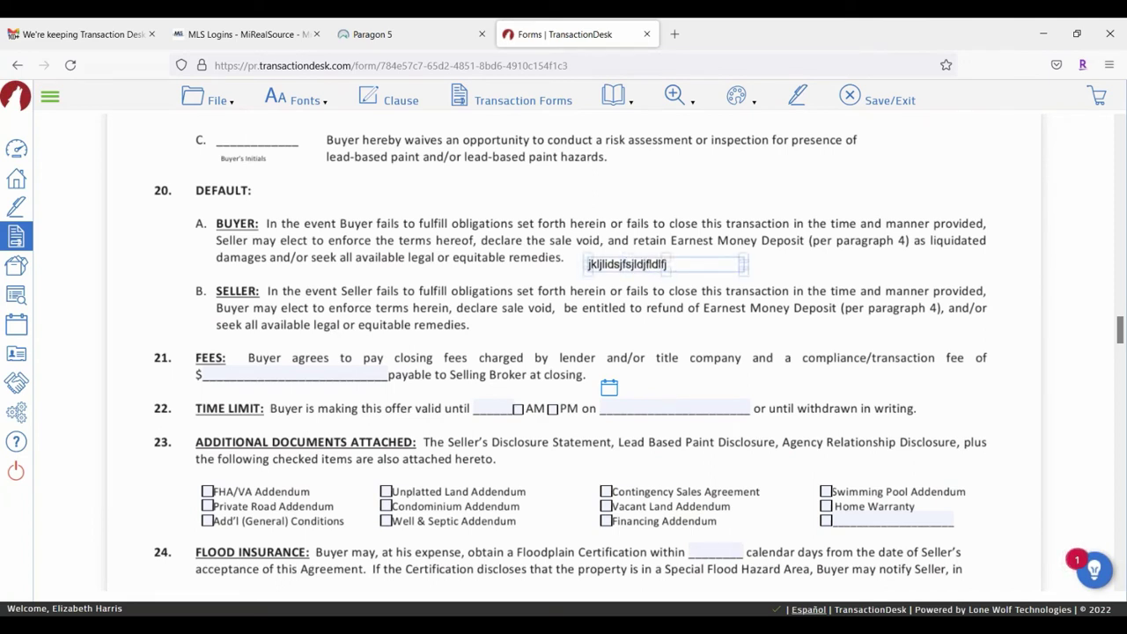
Step: Format the note: White background, helvetica font, size 8, bold
{"action": "left_click", "coordinate": [656, 265]}
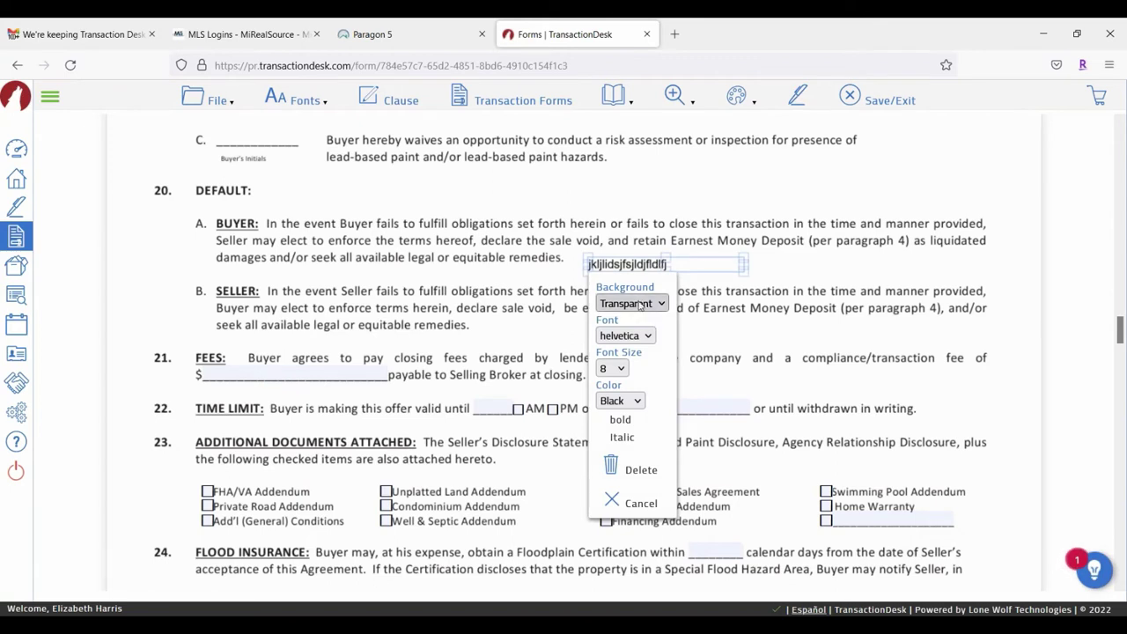
{"action": "left_click", "coordinate": [639, 303]}
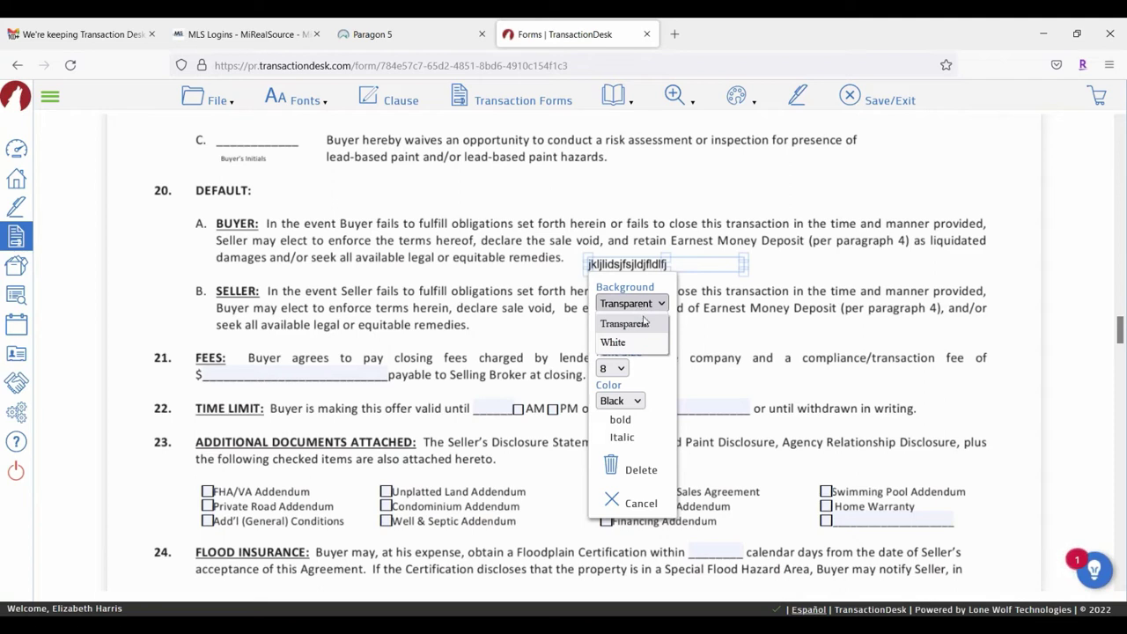
{"action": "left_click", "coordinate": [631, 341]}
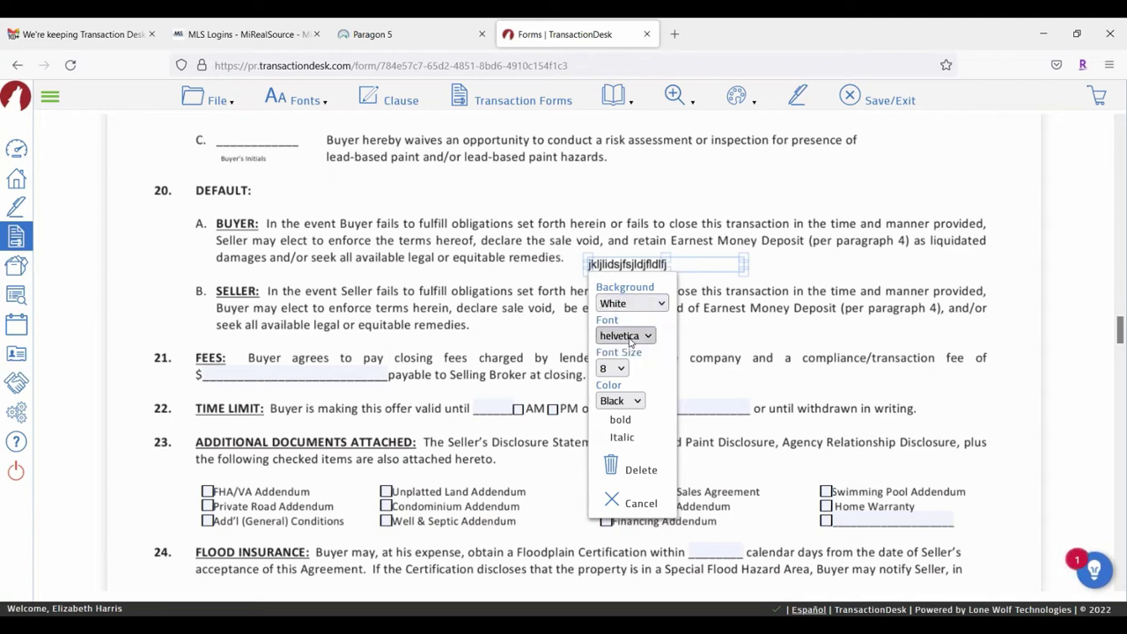
{"action": "left_click", "coordinate": [644, 342]}
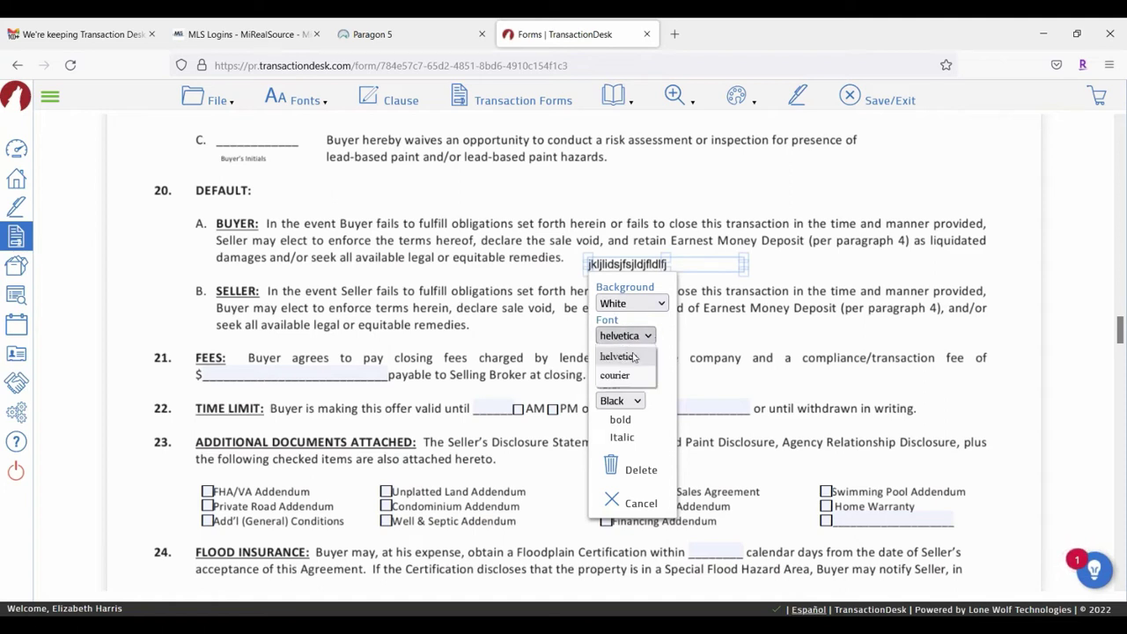
{"action": "left_click", "coordinate": [638, 357]}
{"action": "left_click", "coordinate": [614, 368]}
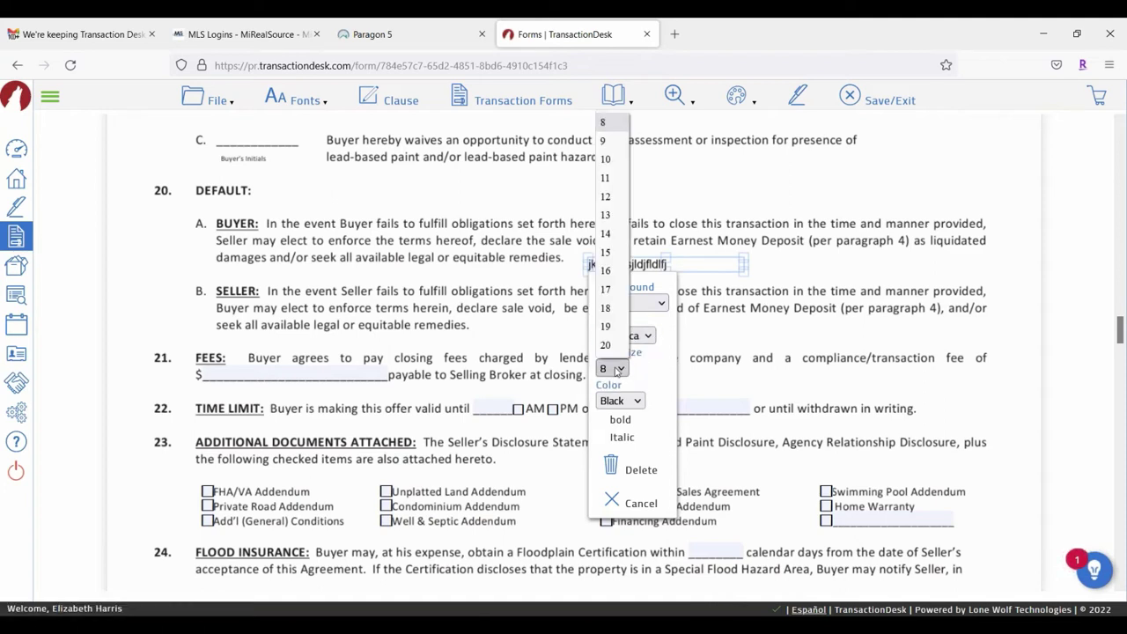
{"action": "left_click", "coordinate": [606, 196]}
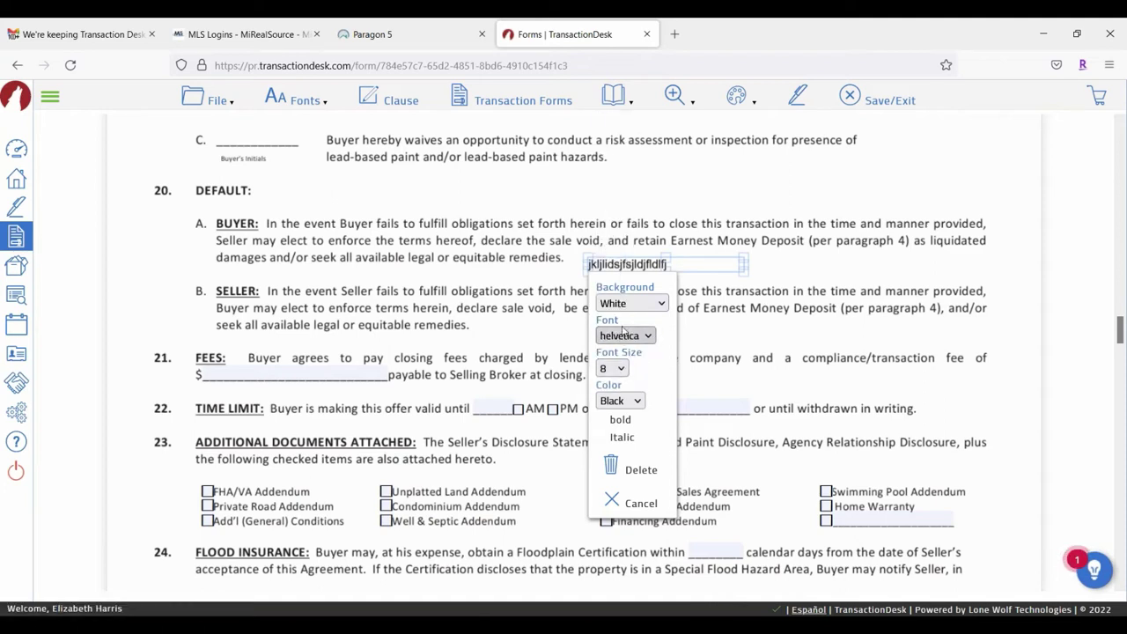
{"action": "left_click", "coordinate": [606, 425]}
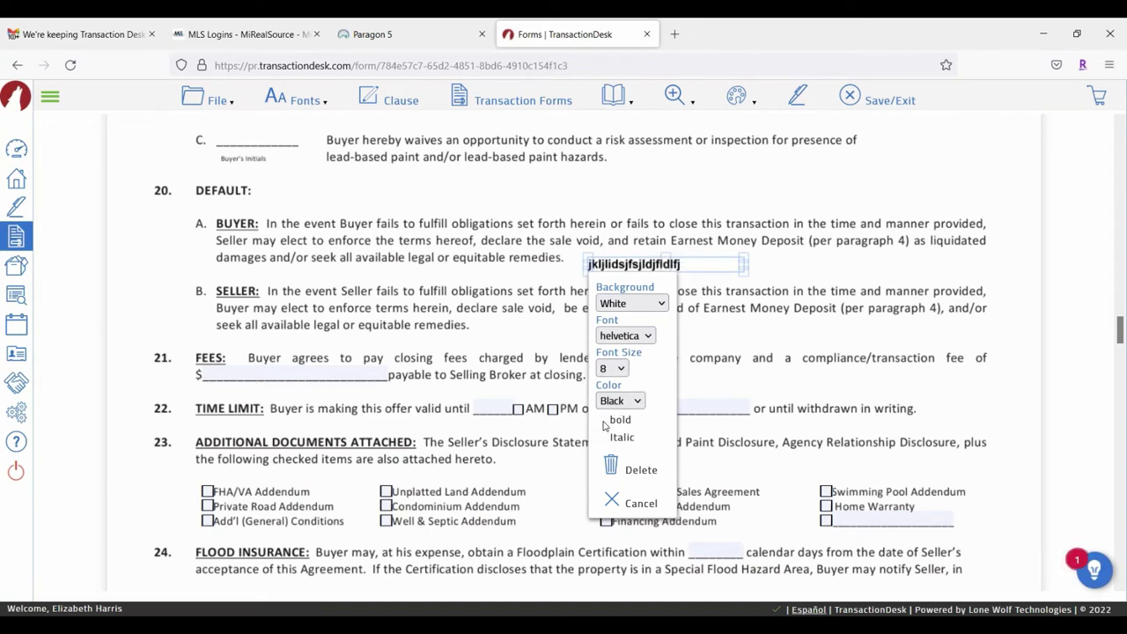
{"action": "left_click", "coordinate": [780, 299]}
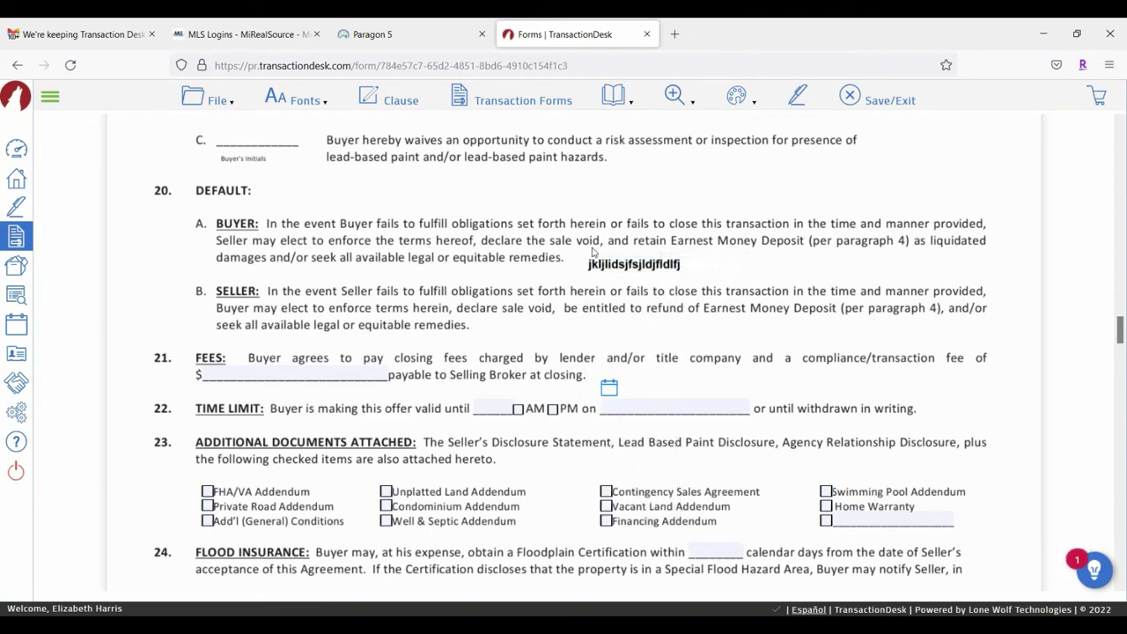
Step: Replace the test text with $420,000 and drag the note into place by the default section
{"action": "left_click", "coordinate": [692, 264]}
{"action": "key", "text": "BackSpace"}
{"action": "key", "text": "BackSpace"}
{"action": "key", "text": "BackSpace"}
{"action": "key", "text": "BackSpace"}
{"action": "key", "text": "BackSpace"}
{"action": "key", "text": "BackSpace"}
{"action": "key", "text": "BackSpace"}
{"action": "key", "text": "BackSpace"}
{"action": "key", "text": "BackSpace"}
{"action": "key", "text": "BackSpace"}
{"action": "key", "text": "BackSpace"}
{"action": "key", "text": "BackSpace"}
{"action": "key", "text": "BackSpace"}
{"action": "key", "text": "BackSpace"}
{"action": "key", "text": "BackSpace"}
{"action": "key", "text": "BackSpace"}
{"action": "key", "text": "BackSpace"}
{"action": "key", "text": "BackSpace"}
{"action": "key", "text": "BackSpace"}
{"action": "key", "text": "BackSpace"}
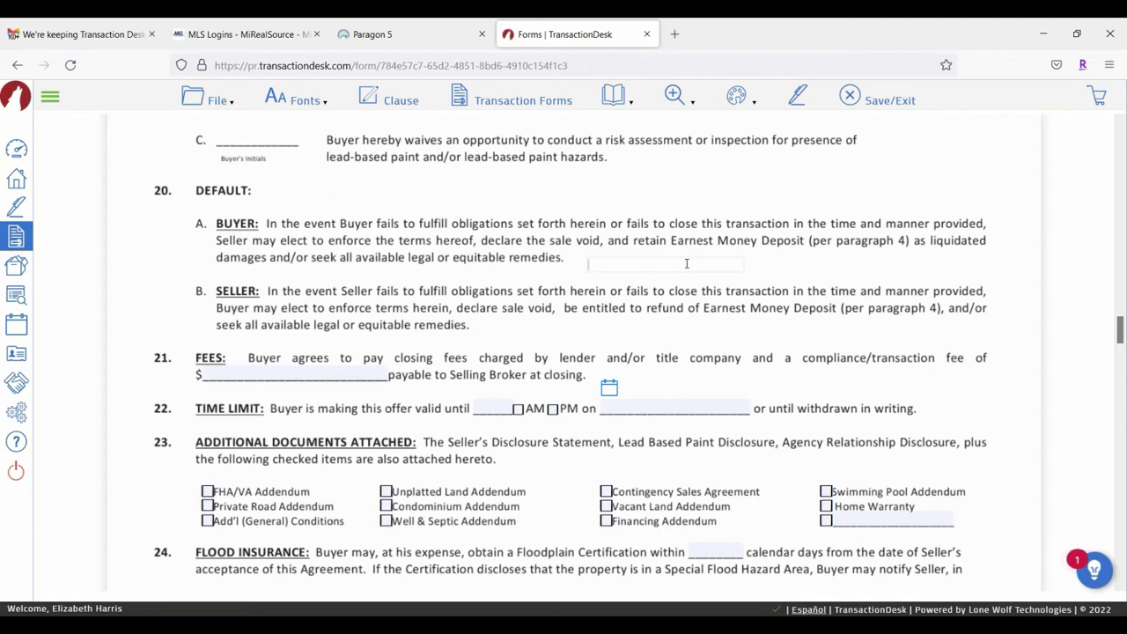
{"action": "type", "text": "$420,000"}
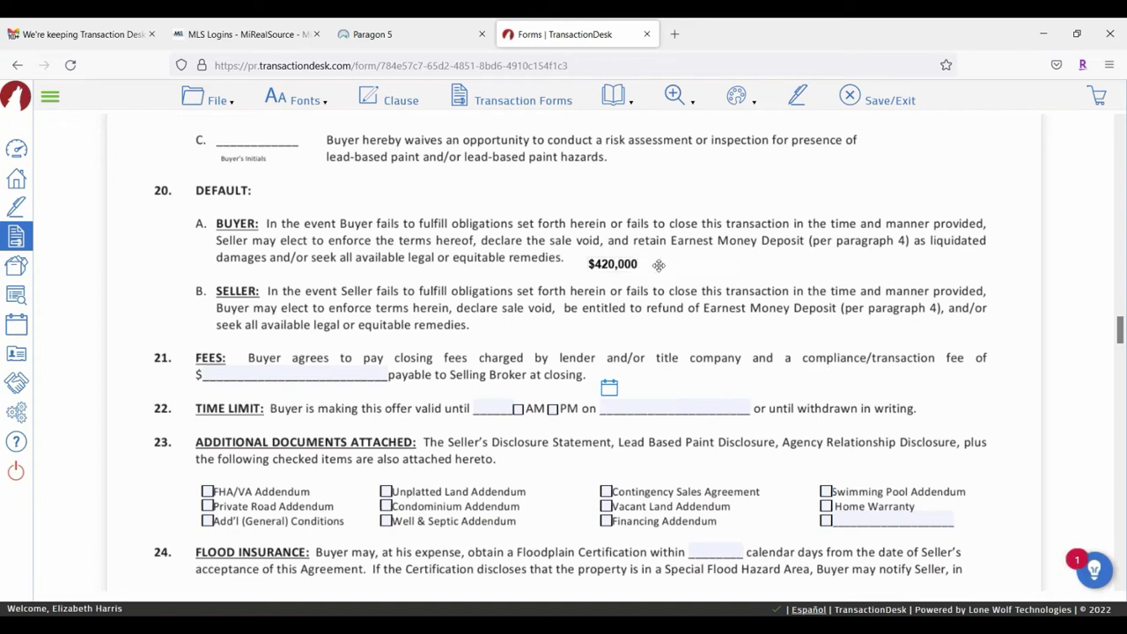
{"action": "left_click_drag", "start_coordinate": [659, 260], "coordinate": [680, 201]}
{"action": "scroll", "coordinate": [629, 385], "scroll_direction": "up", "scroll_amount": 5}
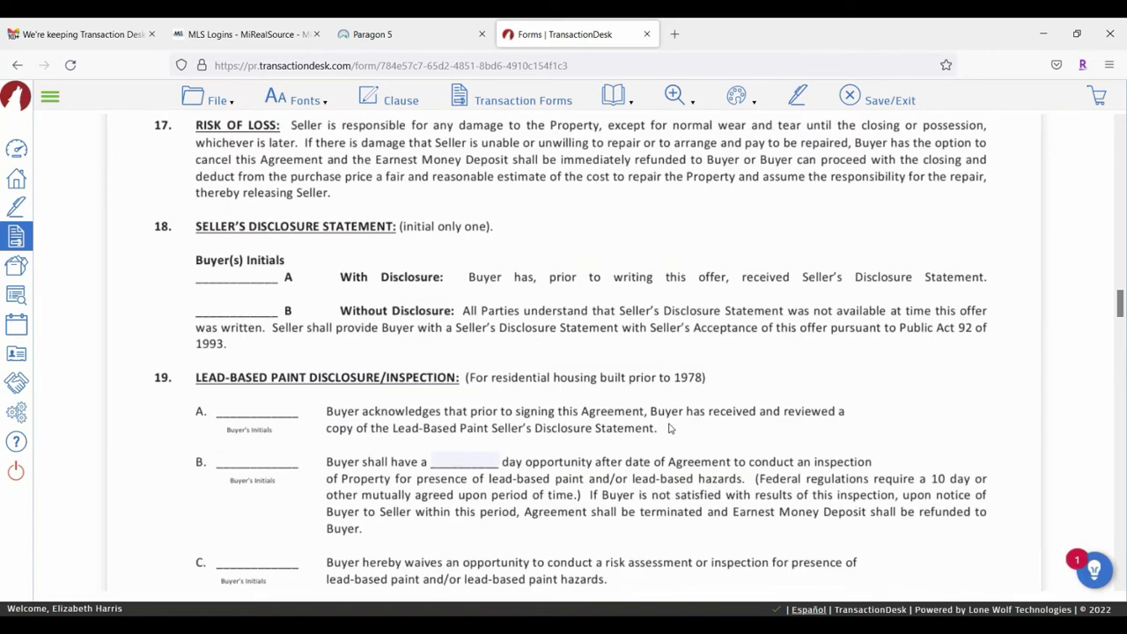
{"action": "scroll", "coordinate": [672, 436], "scroll_direction": "down", "scroll_amount": 2}
{"action": "left_click_drag", "start_coordinate": [620, 457], "coordinate": [589, 235]}
Step: Start sending the form to a new Authentisign
{"action": "scroll", "coordinate": [590, 414], "scroll_direction": "up", "scroll_amount": 15}
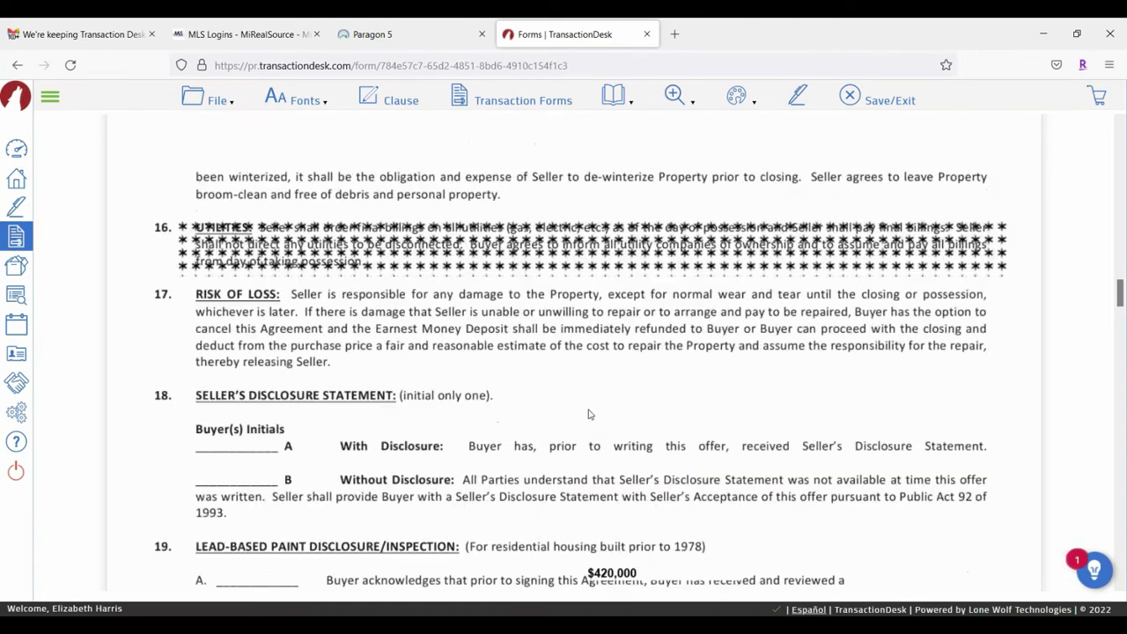
{"action": "scroll", "coordinate": [640, 301], "scroll_direction": "up", "scroll_amount": 15}
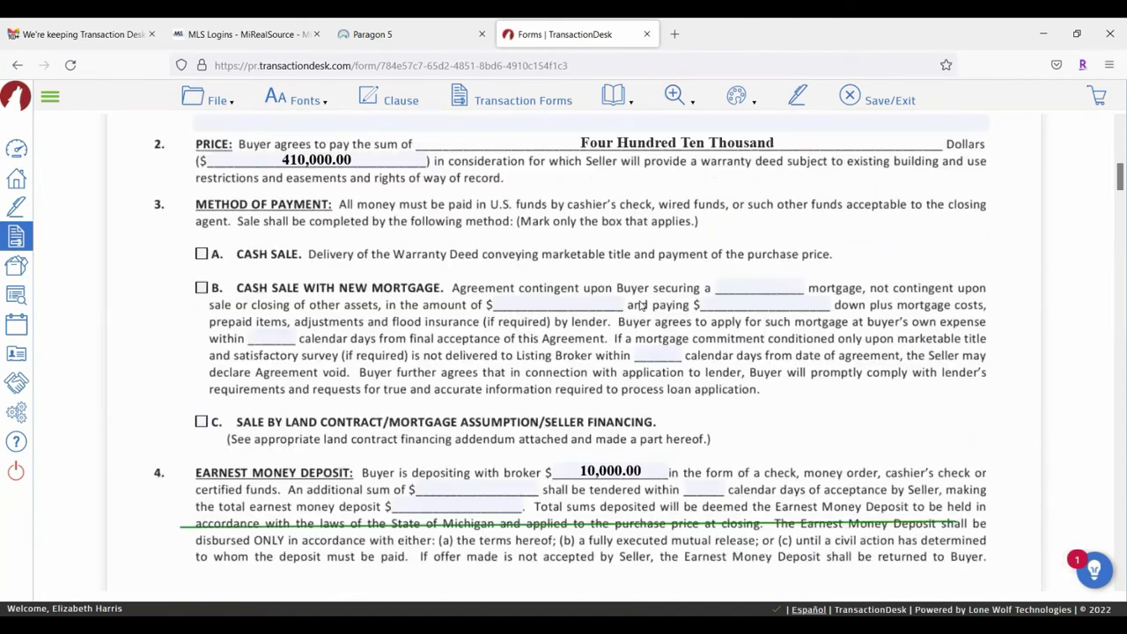
{"action": "scroll", "coordinate": [641, 300], "scroll_direction": "down", "scroll_amount": 3}
{"action": "scroll", "coordinate": [242, 531], "scroll_direction": "down", "scroll_amount": 3}
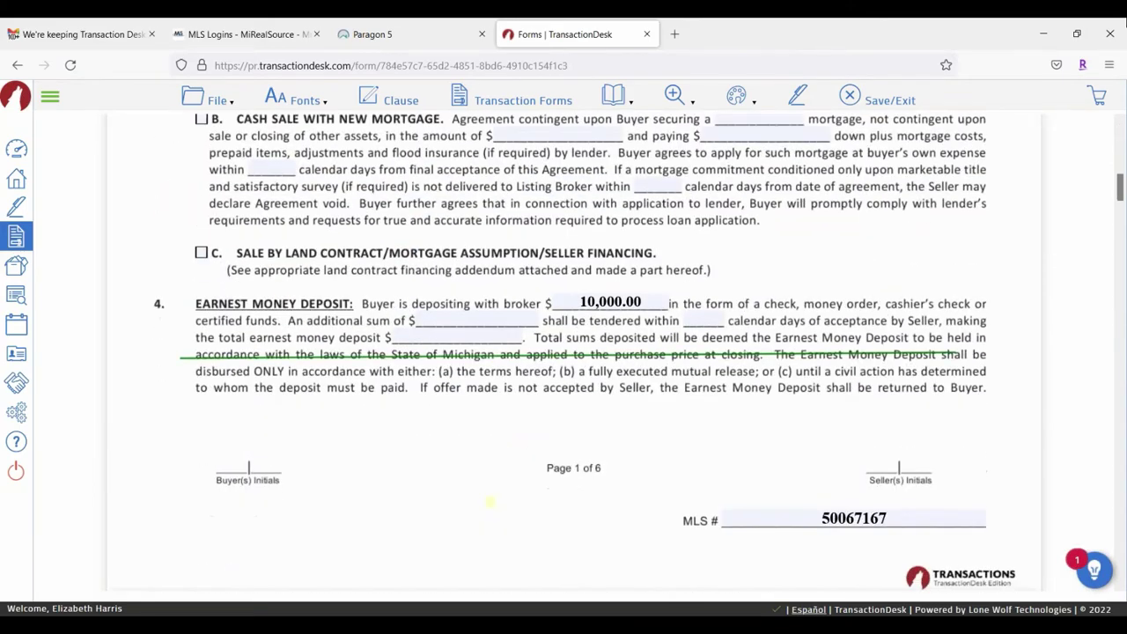
{"action": "scroll", "coordinate": [548, 450], "scroll_direction": "up", "scroll_amount": 1}
{"action": "scroll", "coordinate": [548, 450], "scroll_direction": "up", "scroll_amount": 5}
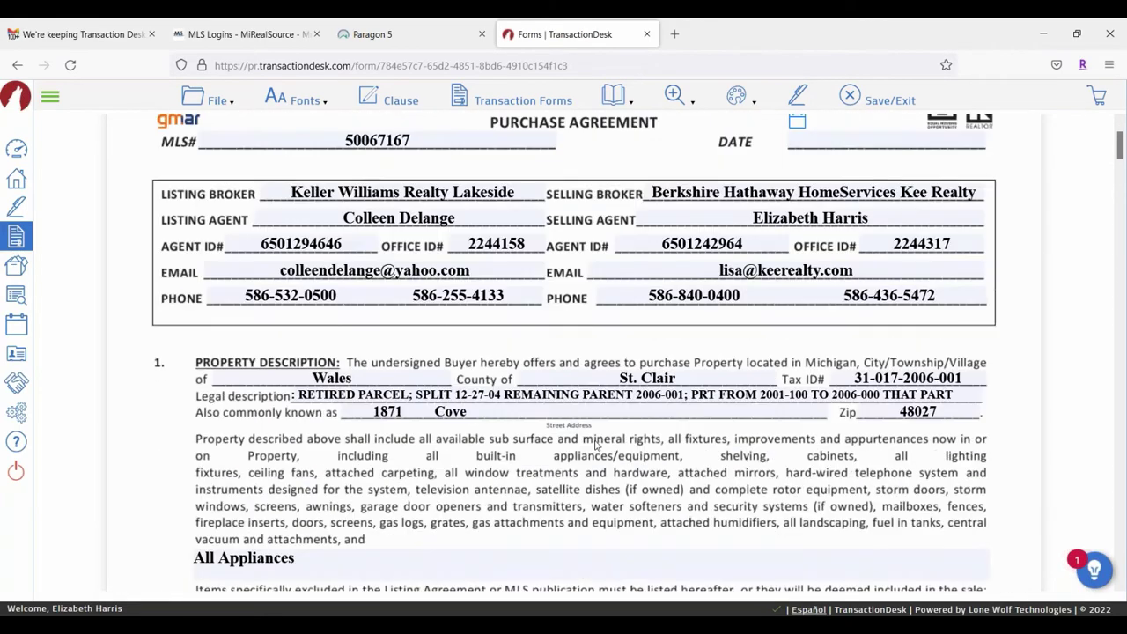
{"action": "scroll", "coordinate": [547, 450], "scroll_direction": "down", "scroll_amount": 3}
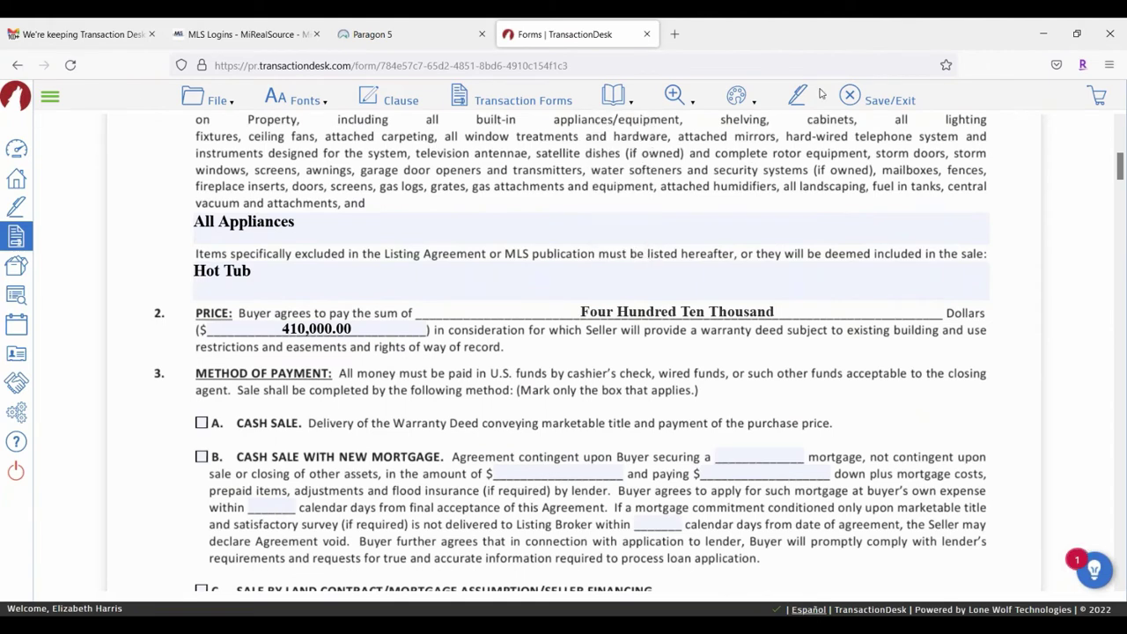
{"action": "left_click", "coordinate": [797, 95]}
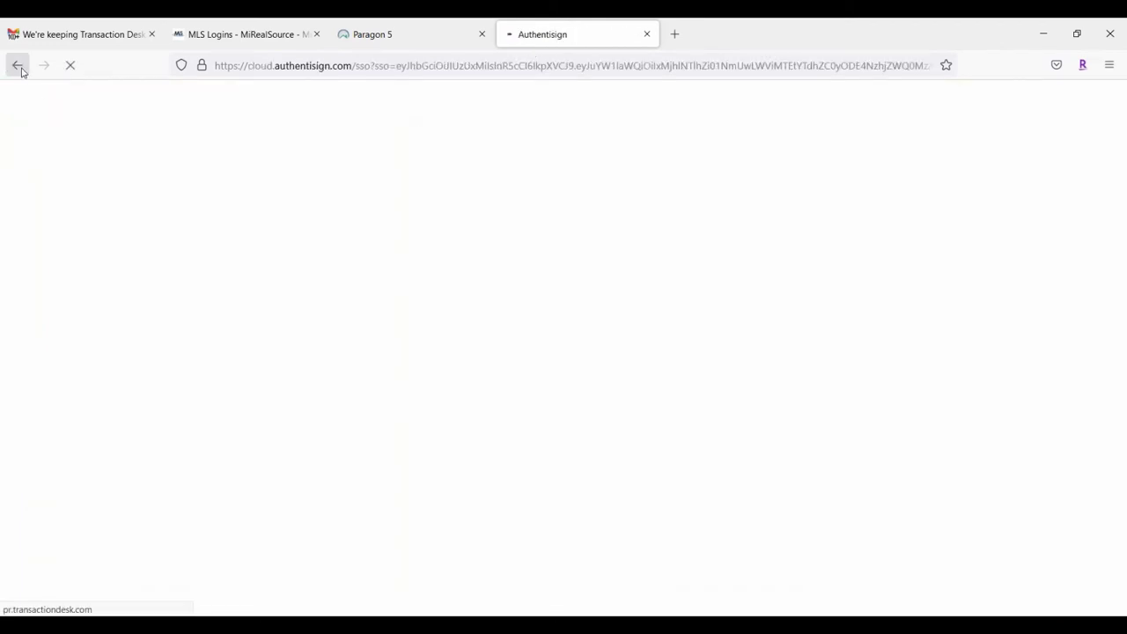
Step: Go back to the purchase agreement and type $425,000 in the margin beside Hot Tub
{"action": "left_click", "coordinate": [20, 67]}
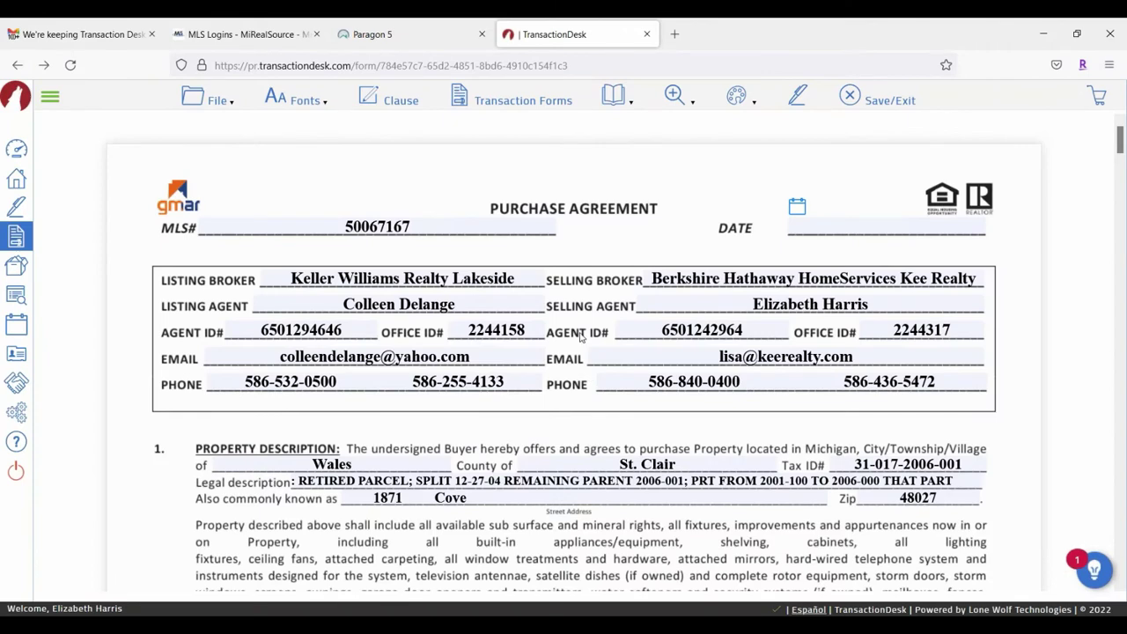
{"action": "scroll", "coordinate": [590, 376], "scroll_direction": "down", "scroll_amount": 4}
{"action": "mouse_move", "coordinate": [769, 89]}
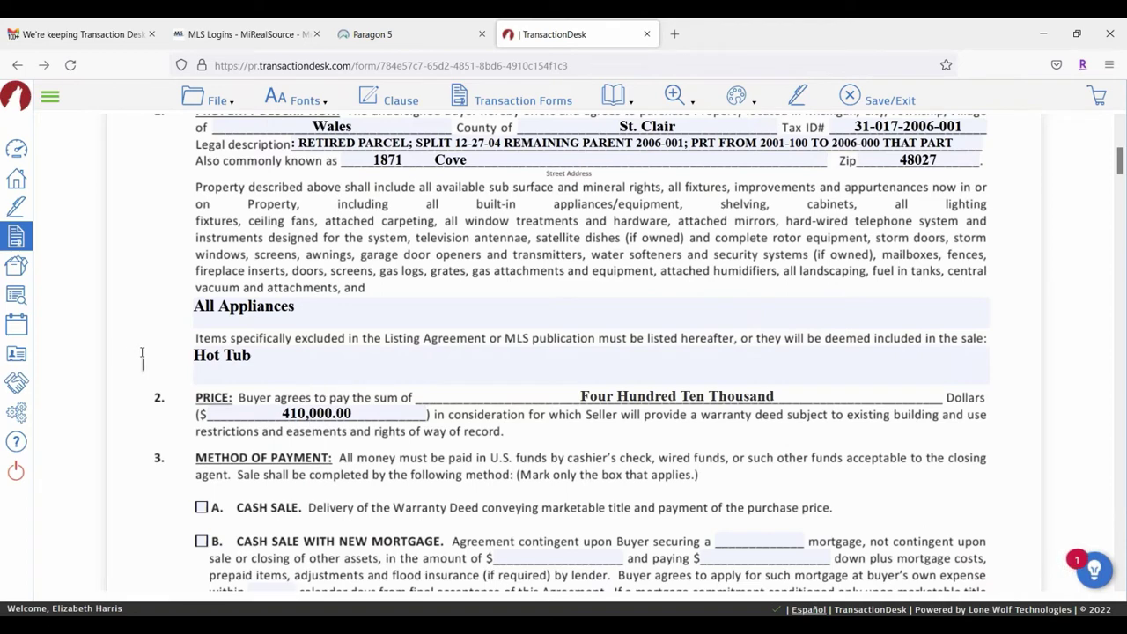
{"action": "type", "text": "$425,000"}
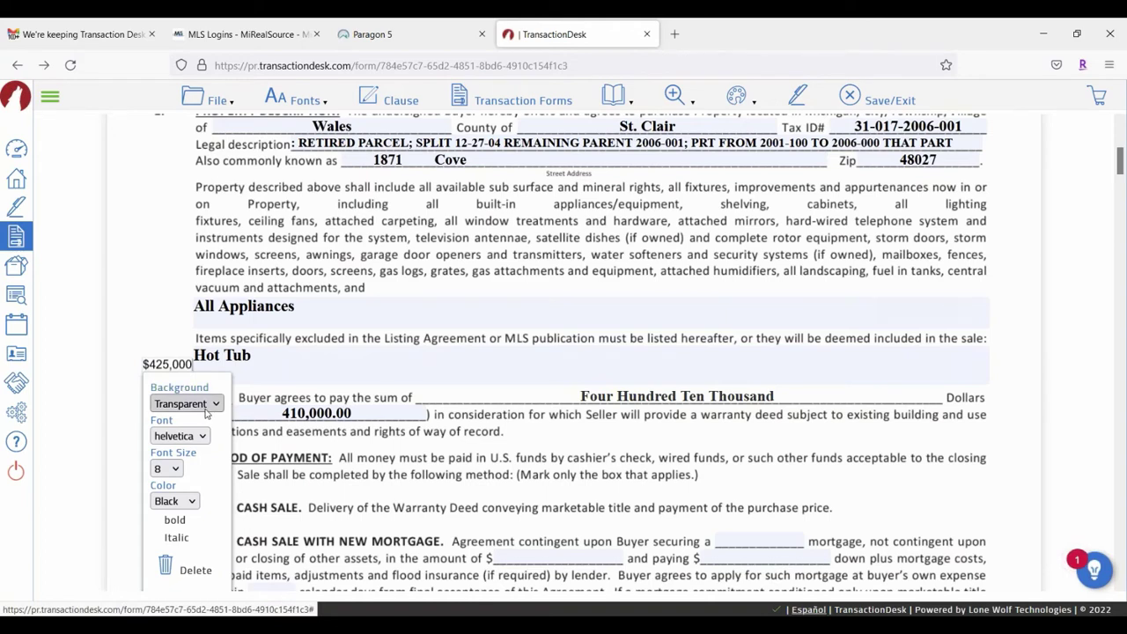
Step: Make the $425,000 note bold on White background and drag it over the 410,000.00 price
{"action": "left_click", "coordinate": [185, 404]}
{"action": "left_click", "coordinate": [167, 443]}
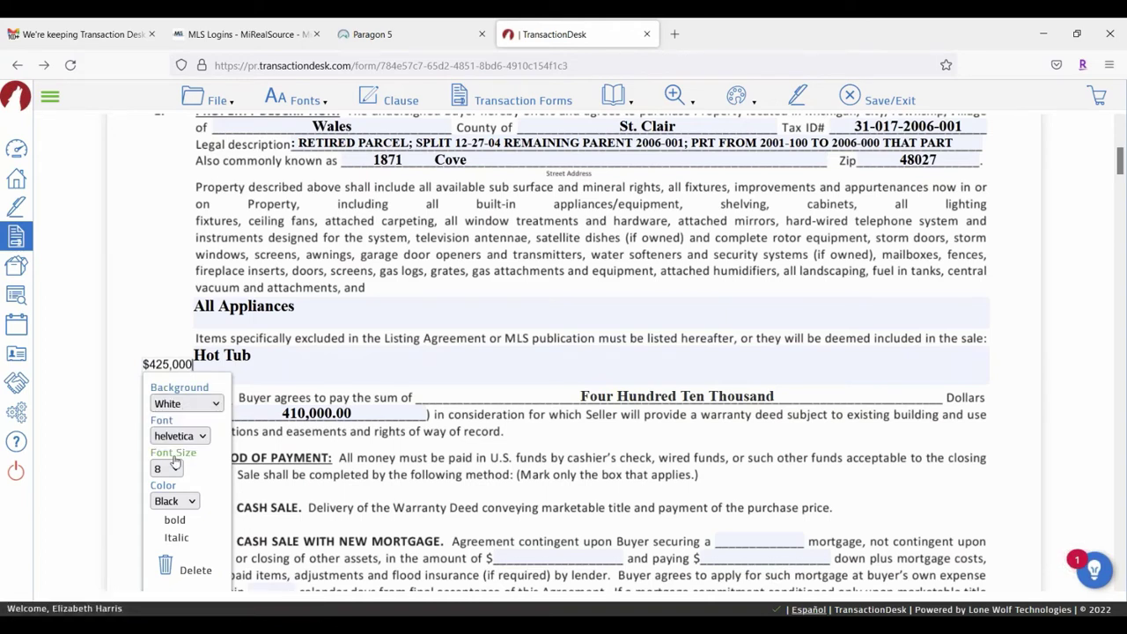
{"action": "left_click", "coordinate": [157, 523]}
{"action": "left_click", "coordinate": [160, 521]}
{"action": "left_click", "coordinate": [307, 416]}
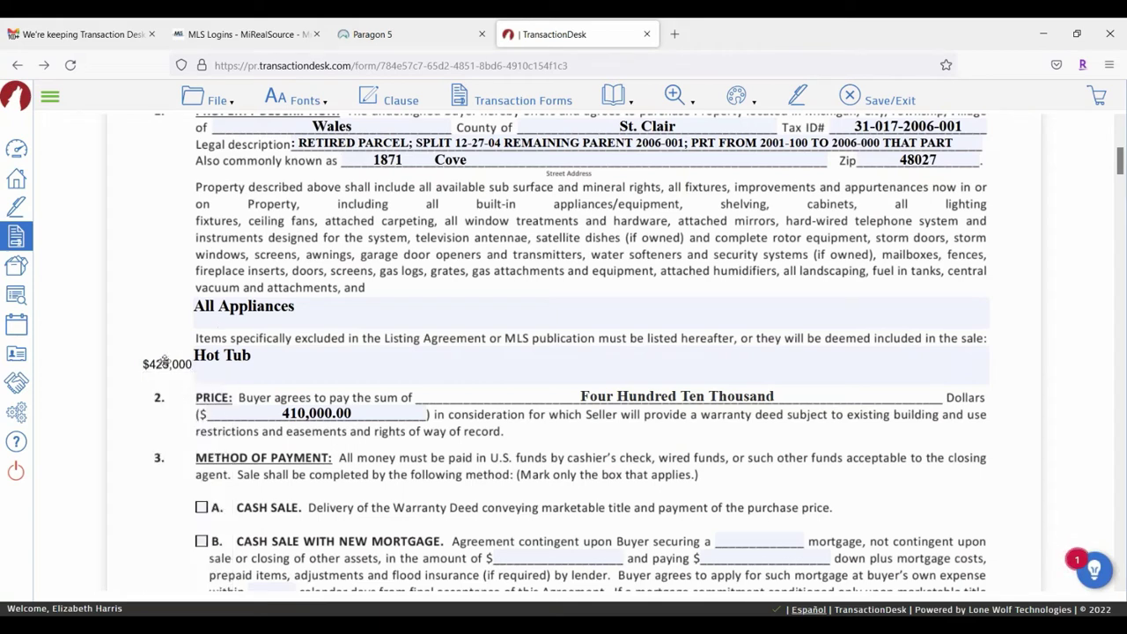
{"action": "left_click", "coordinate": [163, 370]}
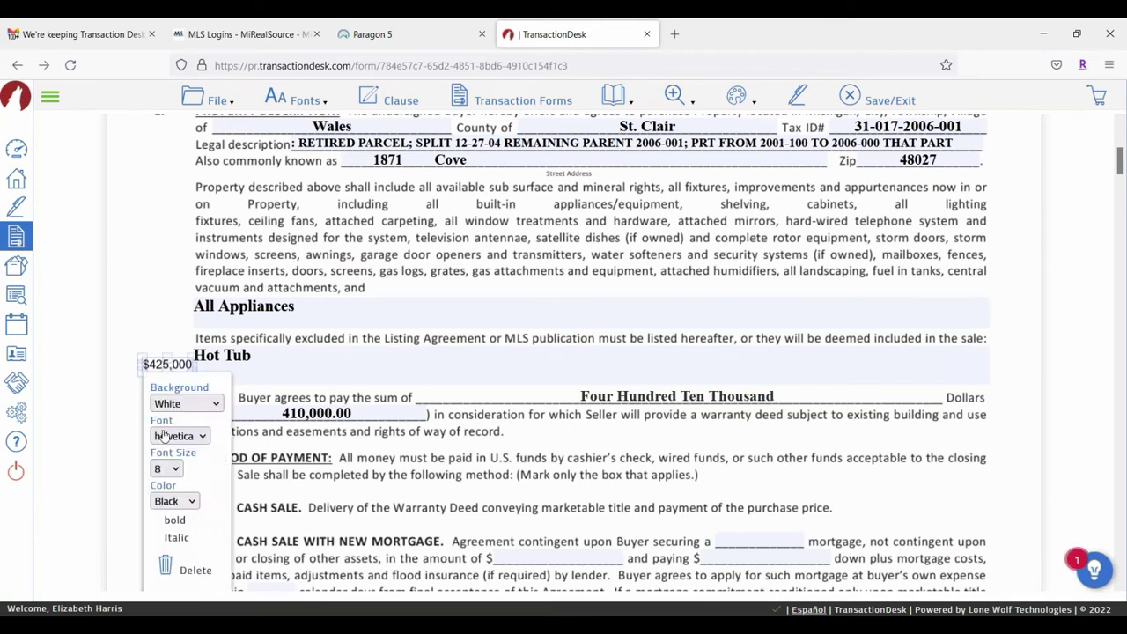
{"action": "left_click", "coordinate": [162, 523]}
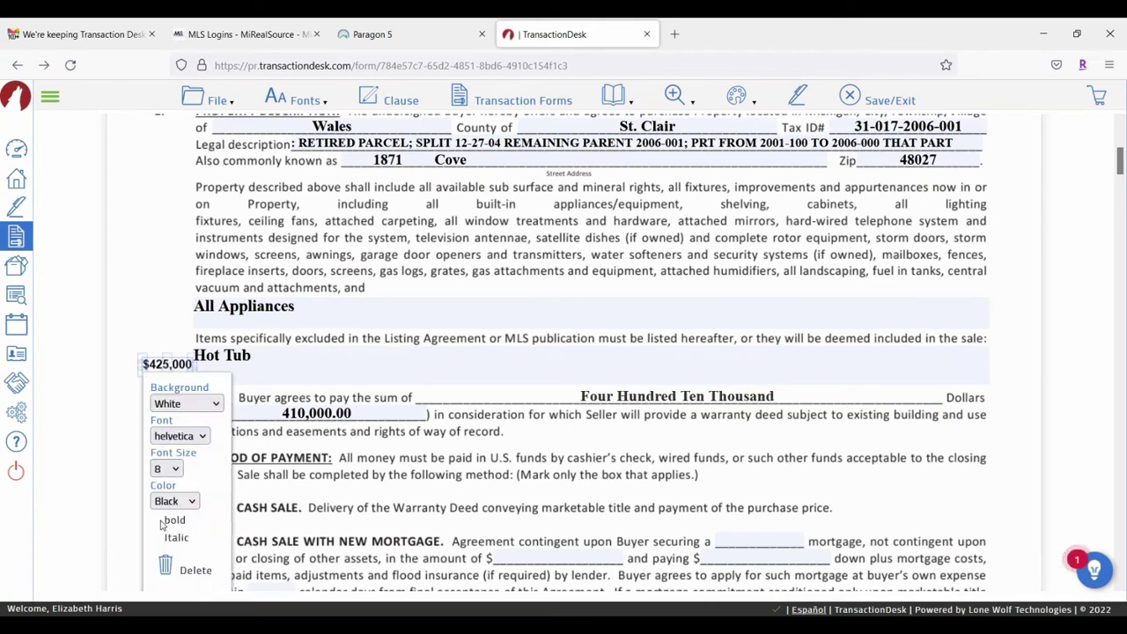
{"action": "left_click", "coordinate": [150, 268]}
{"action": "left_click_drag", "start_coordinate": [176, 363], "coordinate": [315, 412]}
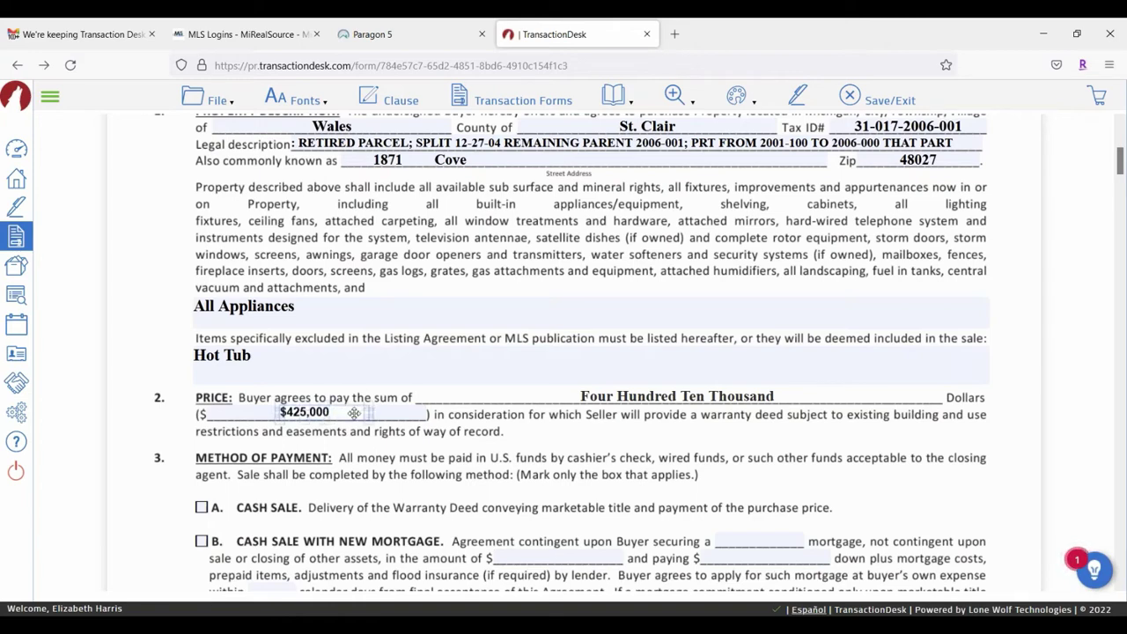
Step: Shrink the $425,000 note to font size 11 and drag it beside 'Items specifically excluded'
{"action": "left_click", "coordinate": [353, 412]}
{"action": "left_click", "coordinate": [310, 518]}
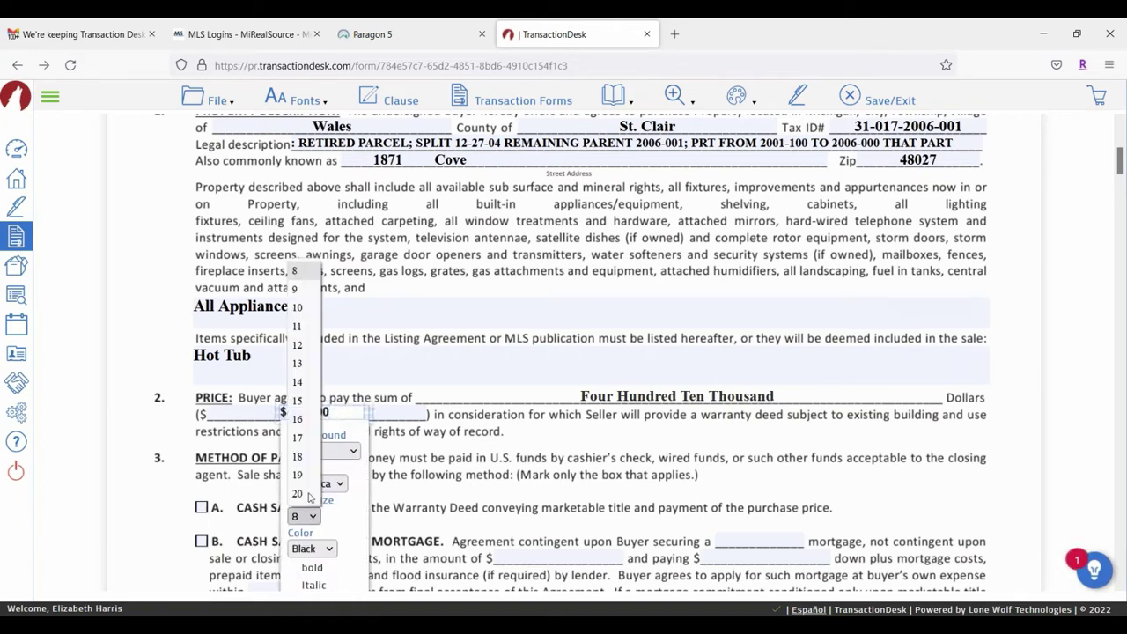
{"action": "left_click", "coordinate": [303, 345]}
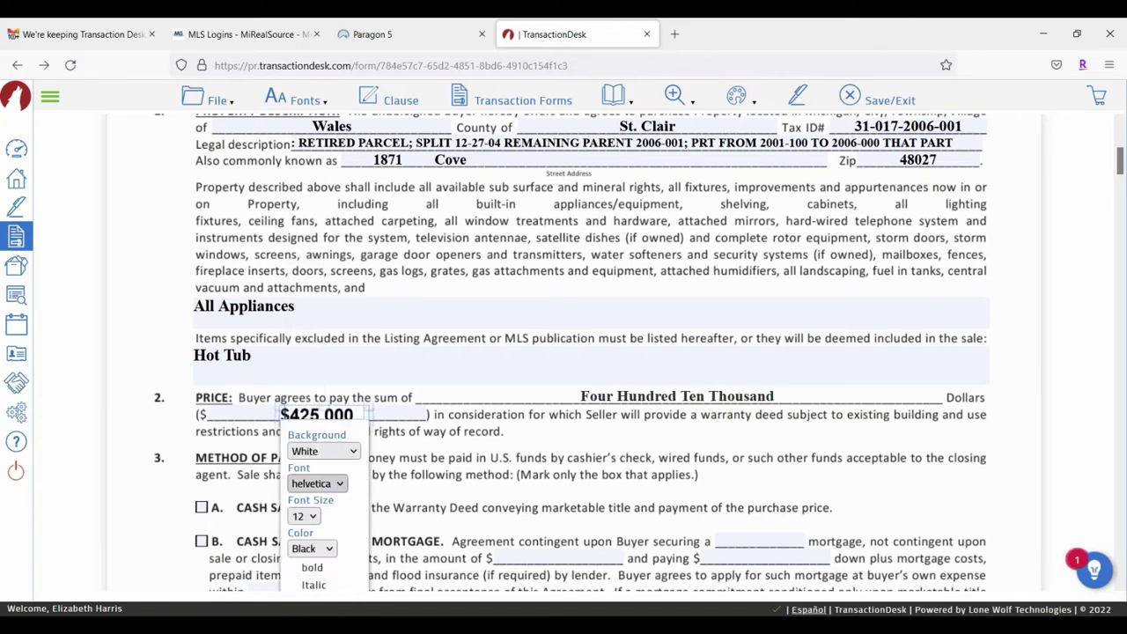
{"action": "left_click", "coordinate": [311, 516]}
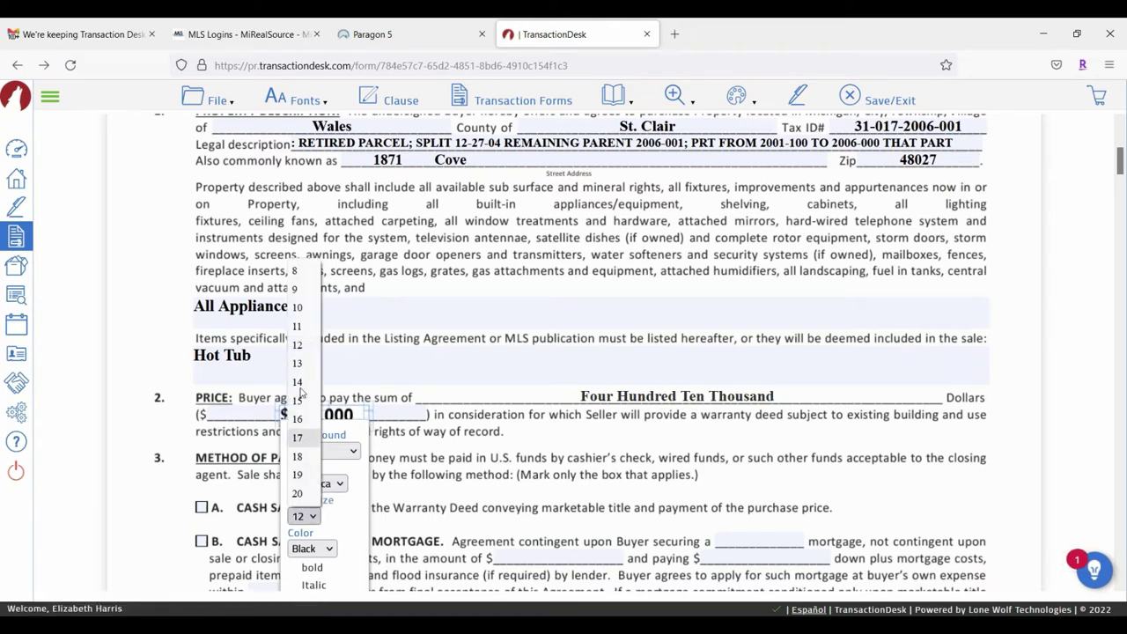
{"action": "left_click", "coordinate": [303, 326]}
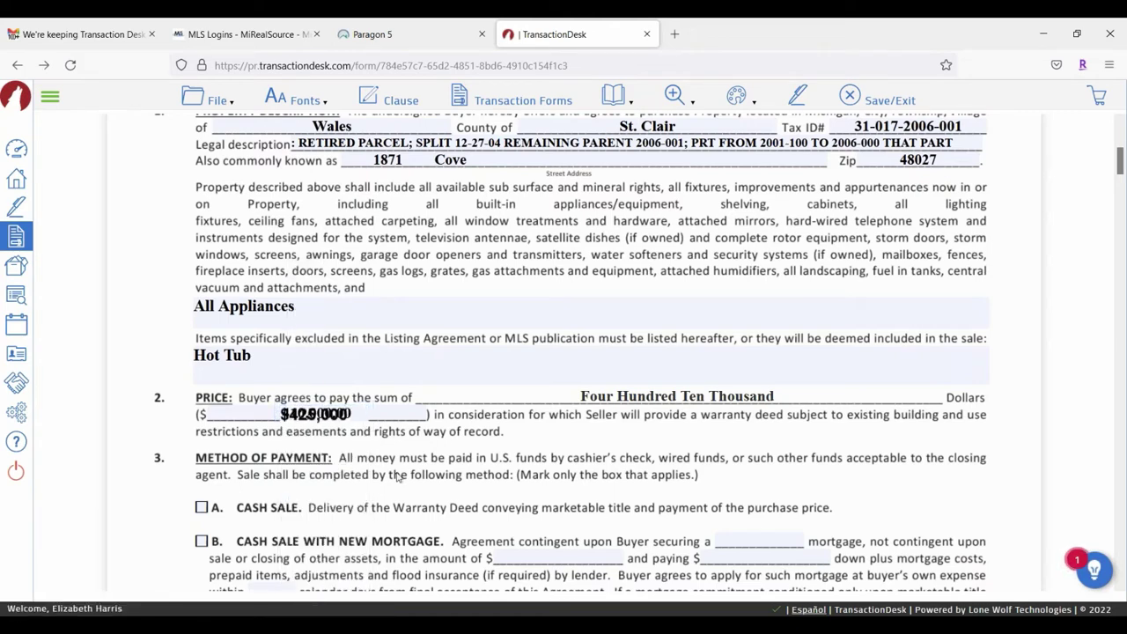
{"action": "right_click", "coordinate": [345, 416]}
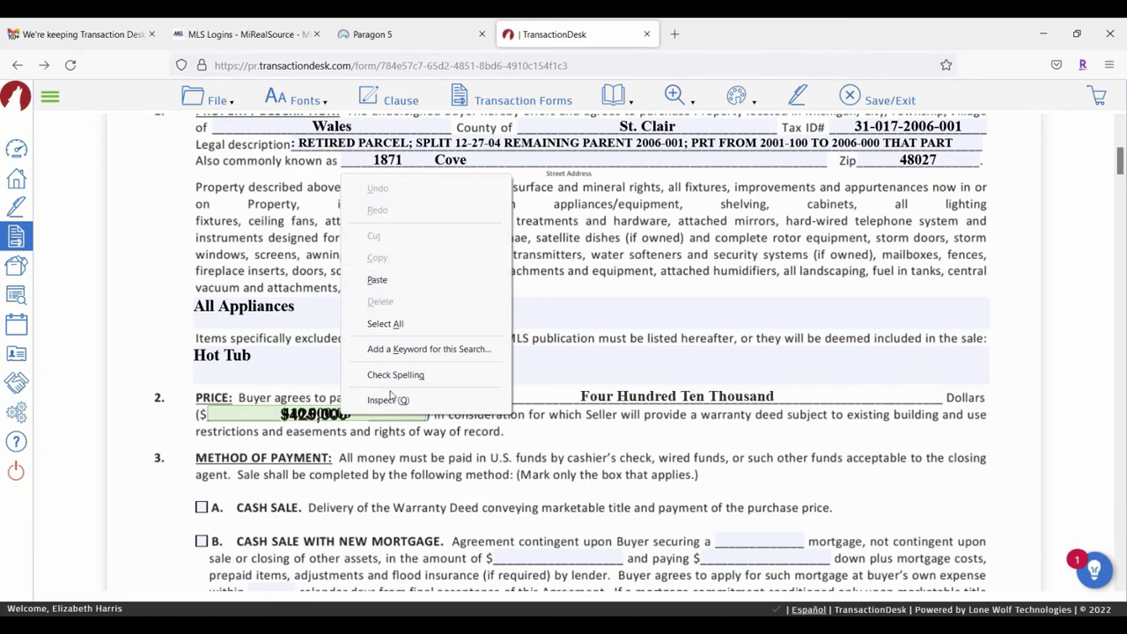
{"action": "left_click", "coordinate": [304, 415]}
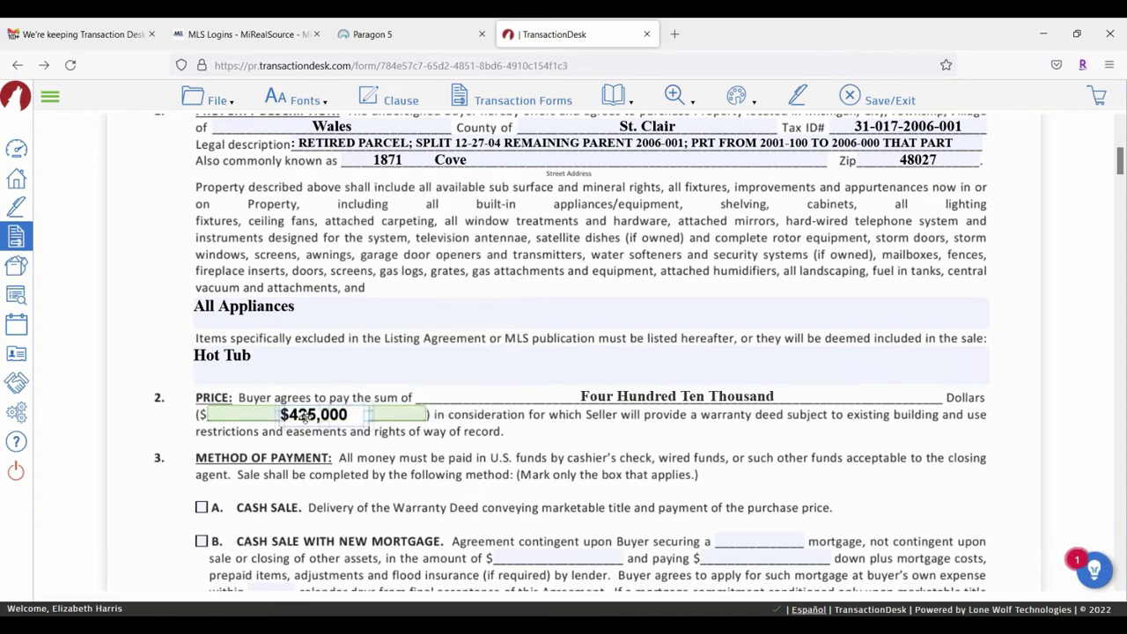
{"action": "left_click", "coordinate": [304, 416]}
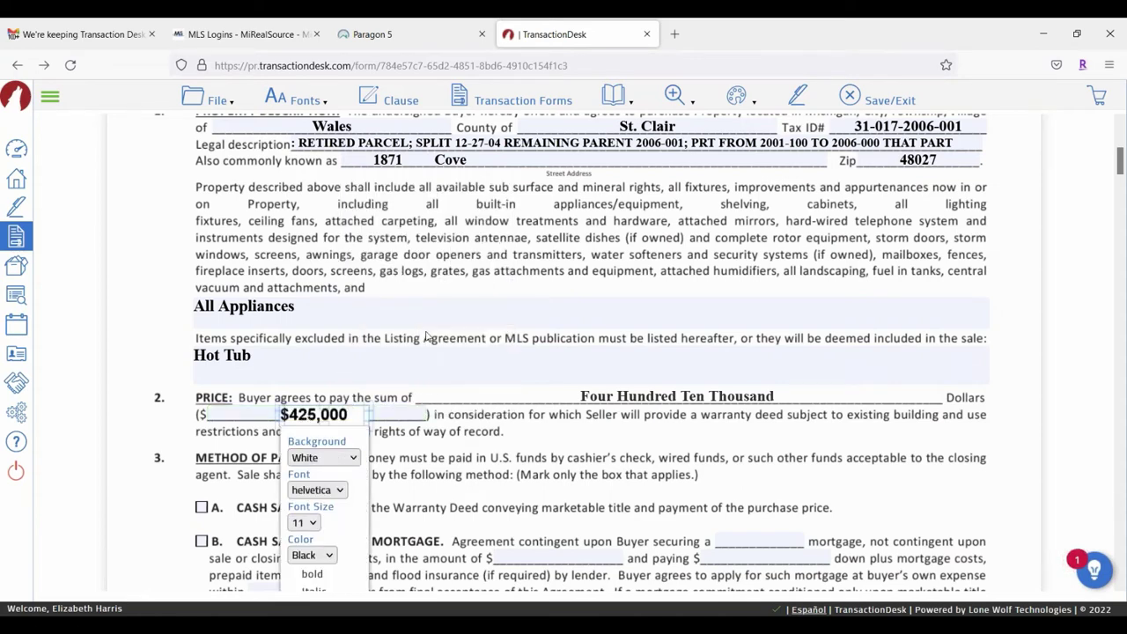
{"action": "left_click", "coordinate": [336, 417]}
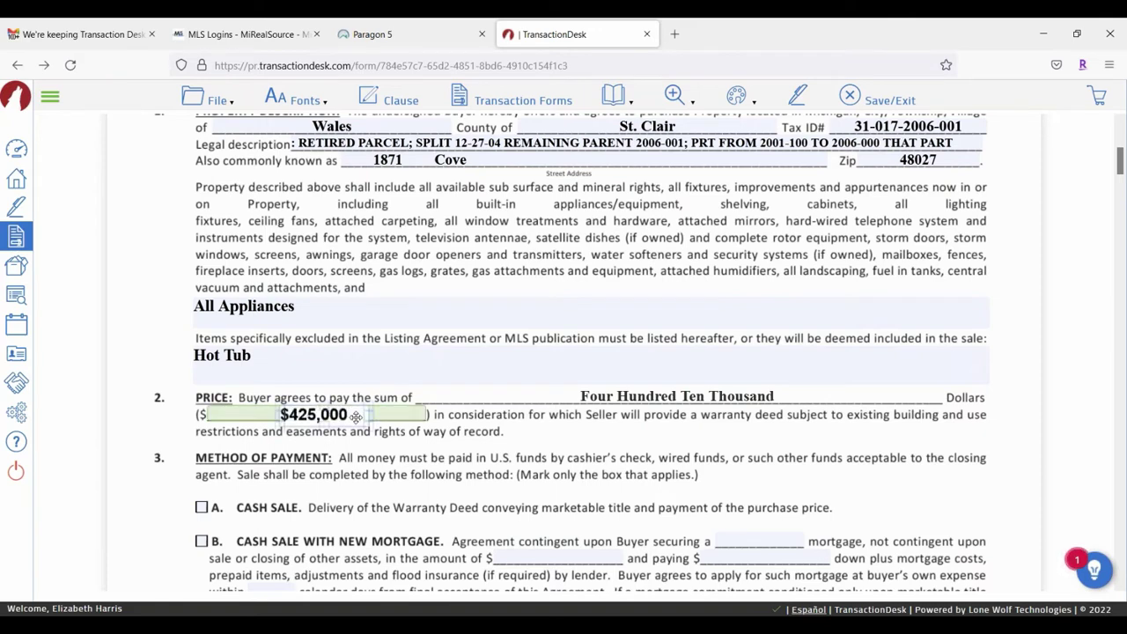
{"action": "left_click_drag", "start_coordinate": [356, 416], "coordinate": [403, 338]}
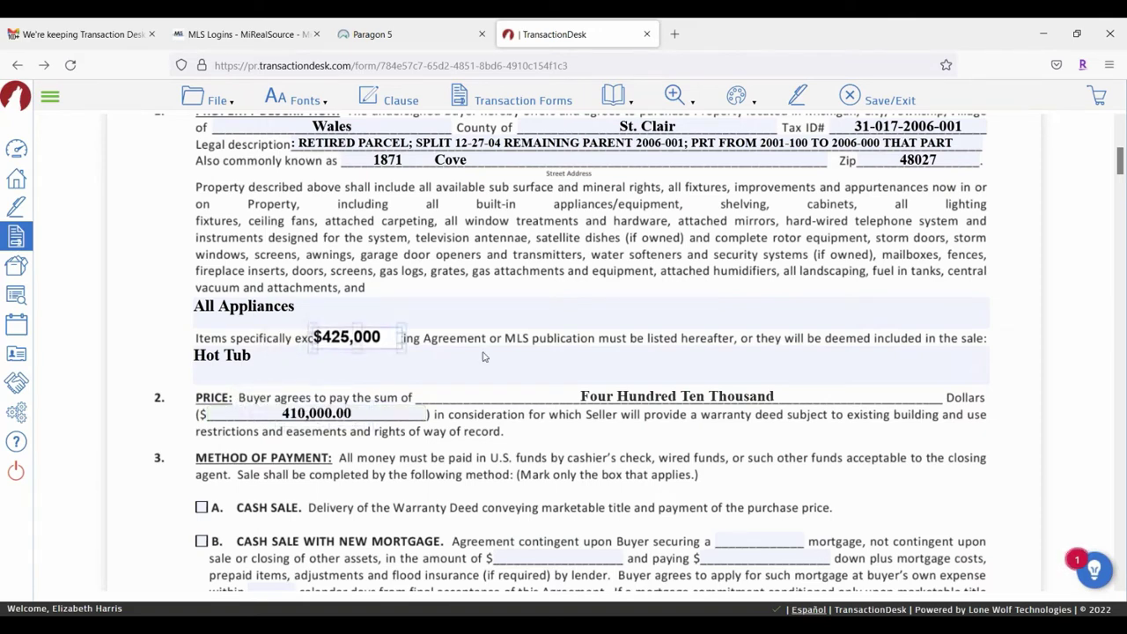
Step: Keep the $425,000 note's background White and nudge it down onto the excluded-items line above Hot Tub
{"action": "left_click", "coordinate": [479, 347]}
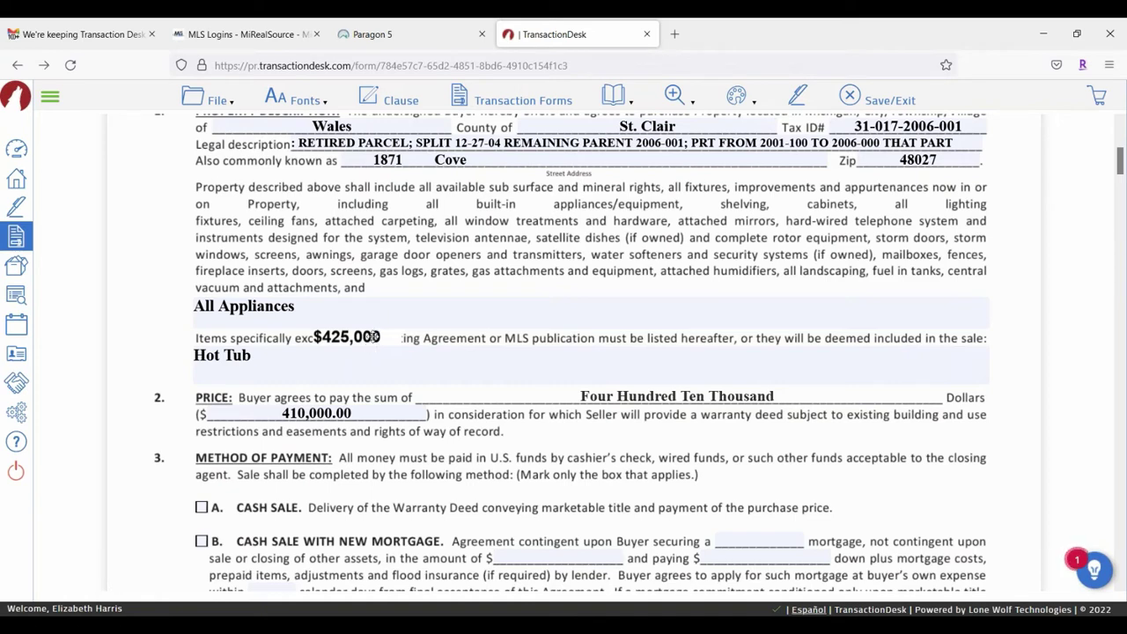
{"action": "left_click", "coordinate": [361, 332]}
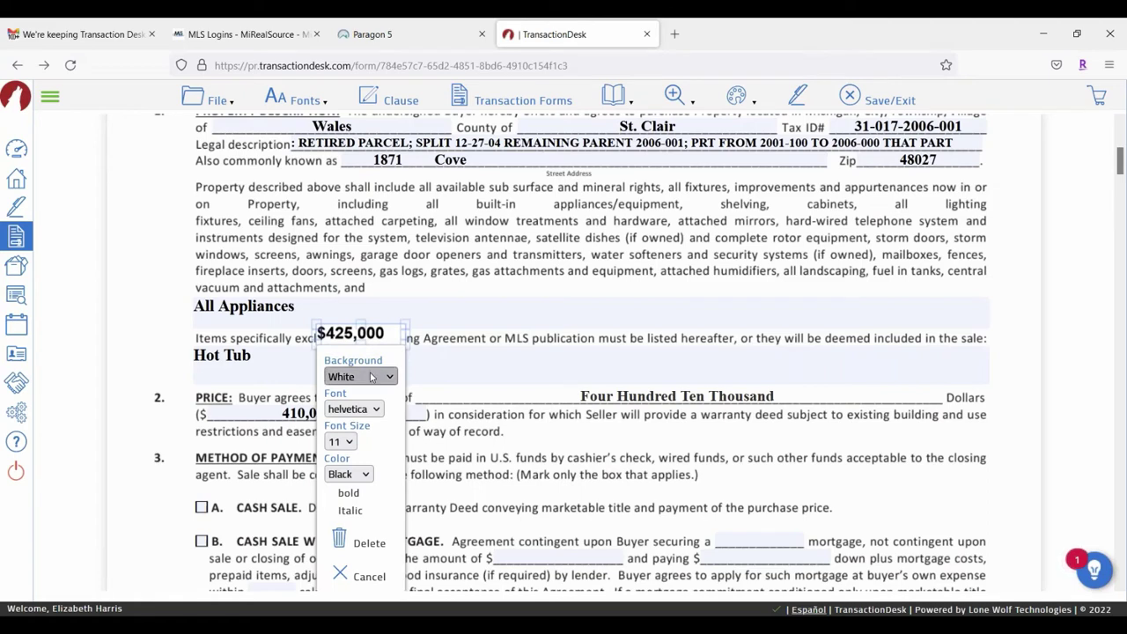
{"action": "left_click", "coordinate": [374, 376]}
{"action": "left_click", "coordinate": [373, 376]}
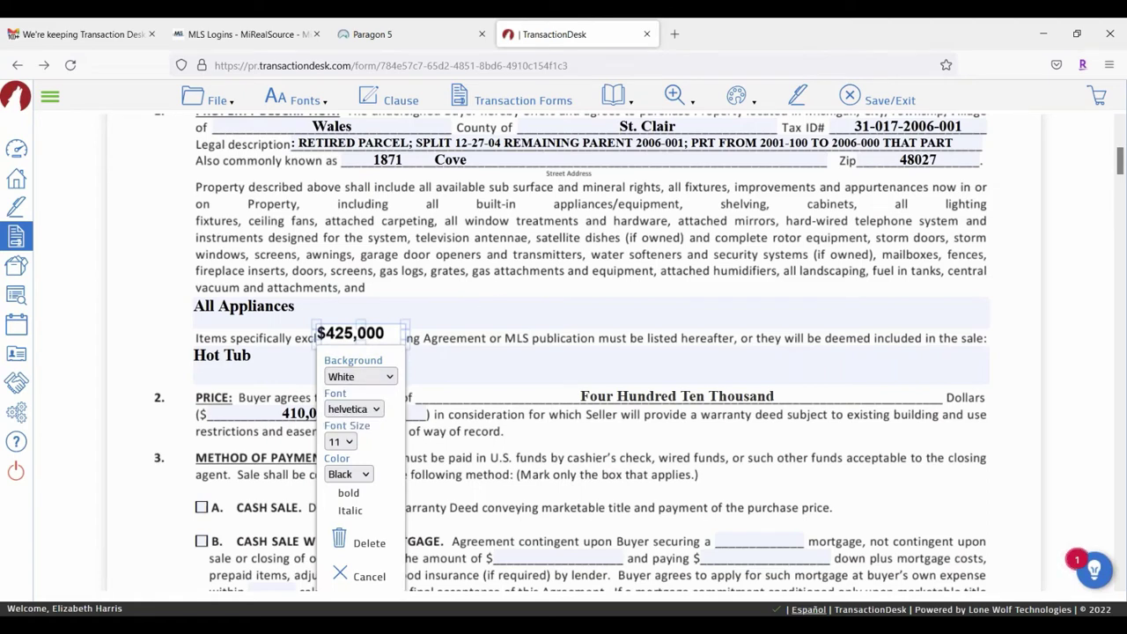
{"action": "left_click", "coordinate": [478, 311]}
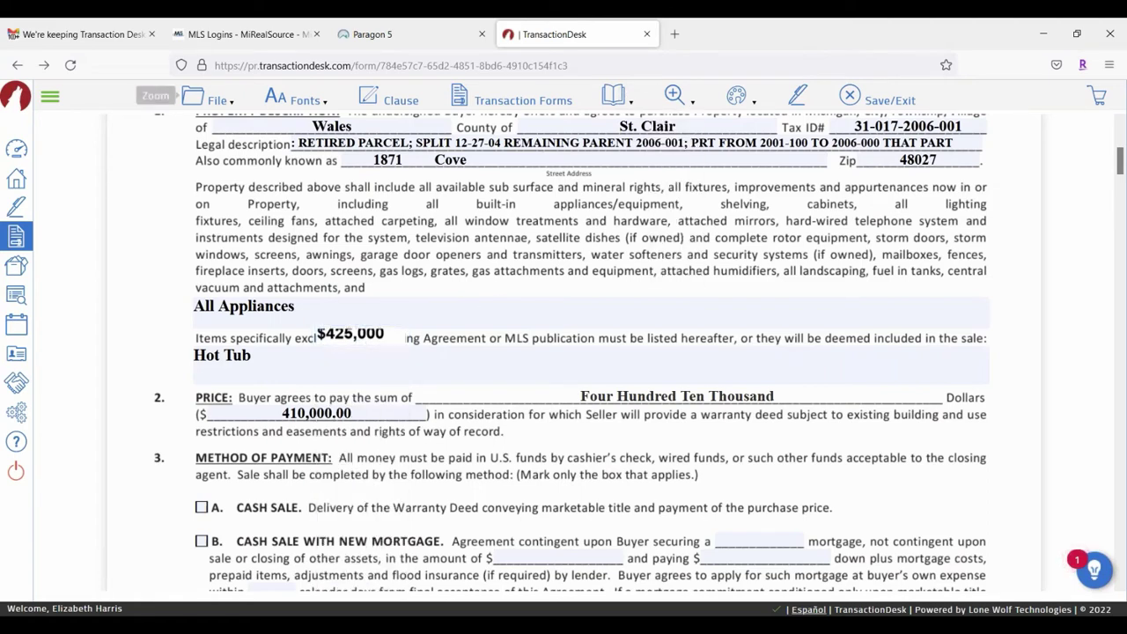
{"action": "left_click_drag", "start_coordinate": [352, 335], "coordinate": [352, 338]}
{"action": "left_click", "coordinate": [795, 231]}
{"action": "left_click", "coordinate": [739, 97]}
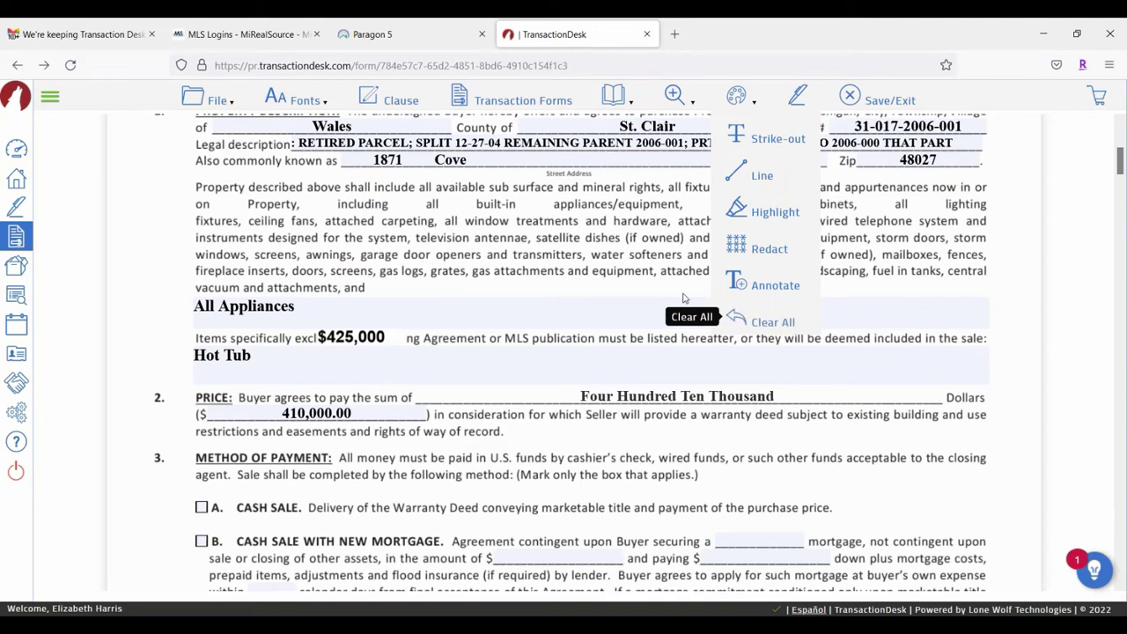
{"action": "mouse_move", "coordinate": [742, 97]}
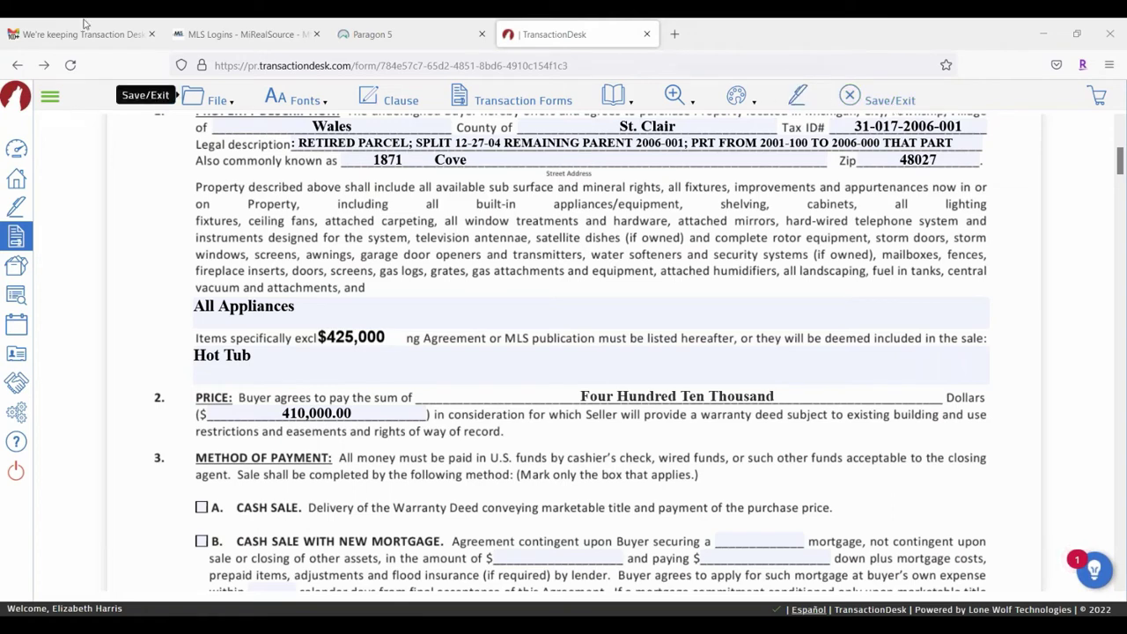
Step: Save the marked-up purchase agreement with Save/Exit and return to the Agent Dashboard
{"action": "left_click", "coordinate": [212, 101]}
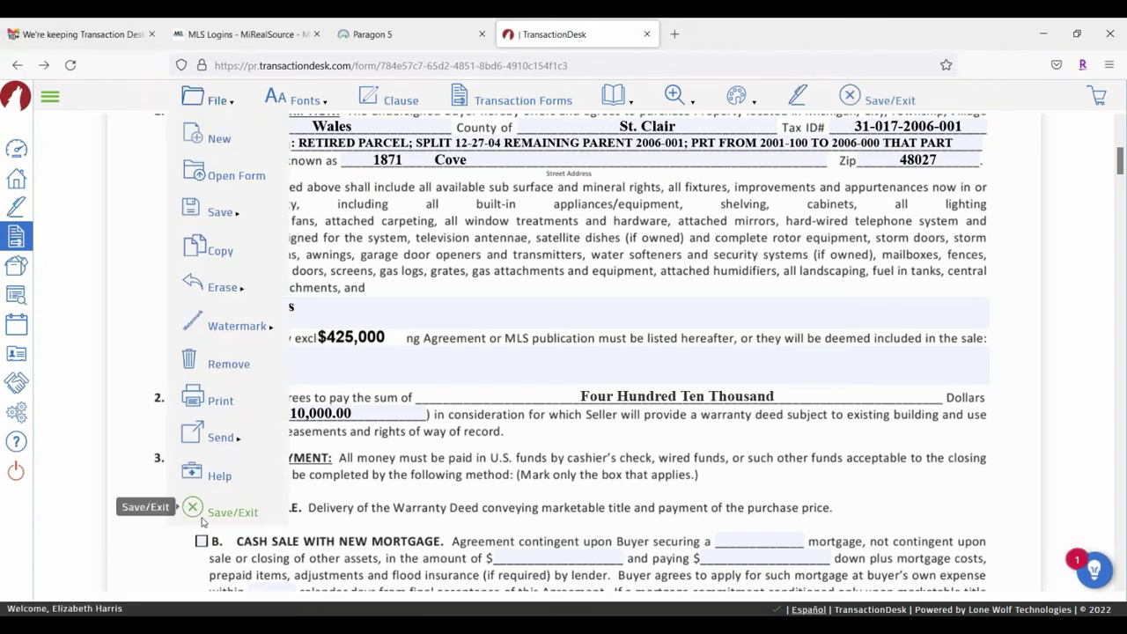
{"action": "left_click", "coordinate": [892, 100]}
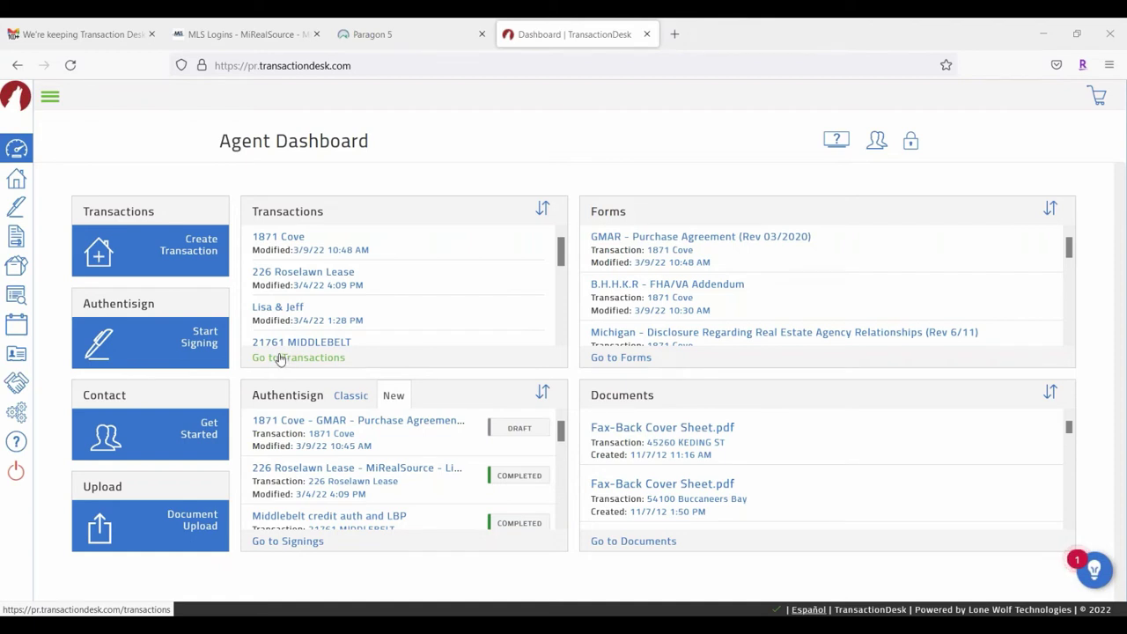
{"action": "left_click", "coordinate": [284, 237]}
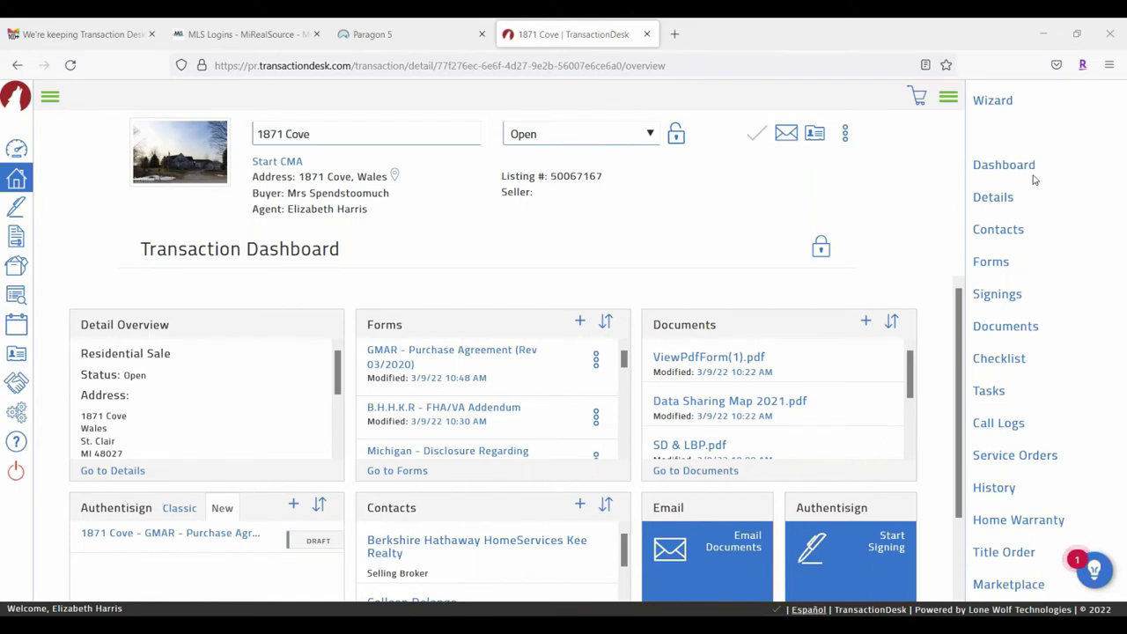
{"action": "left_click", "coordinate": [949, 97]}
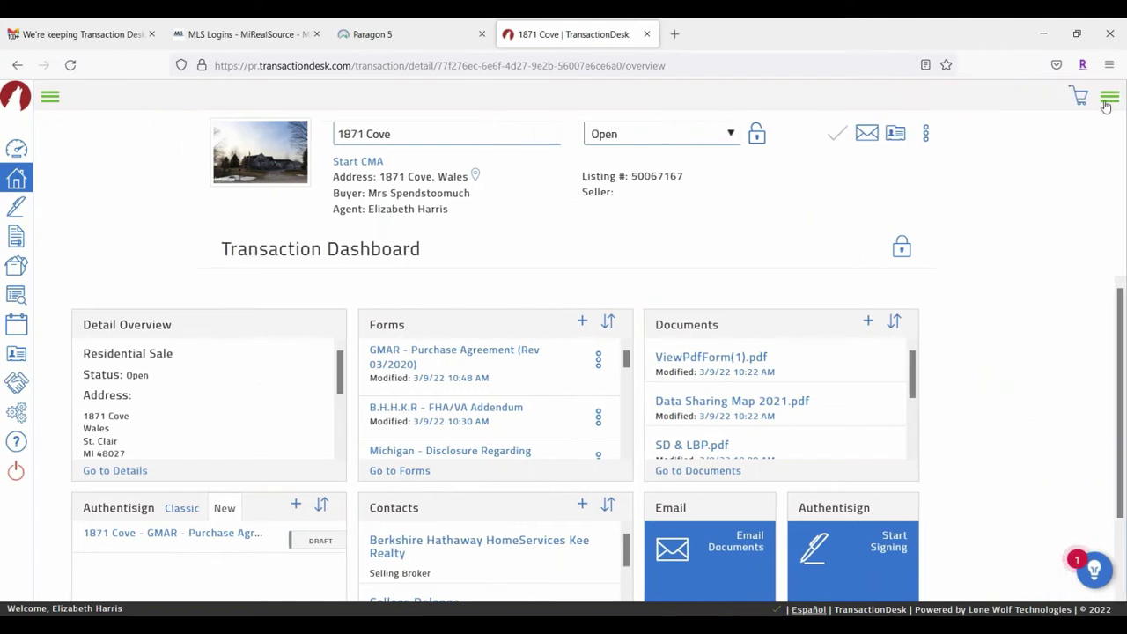
{"action": "left_click", "coordinate": [1108, 99]}
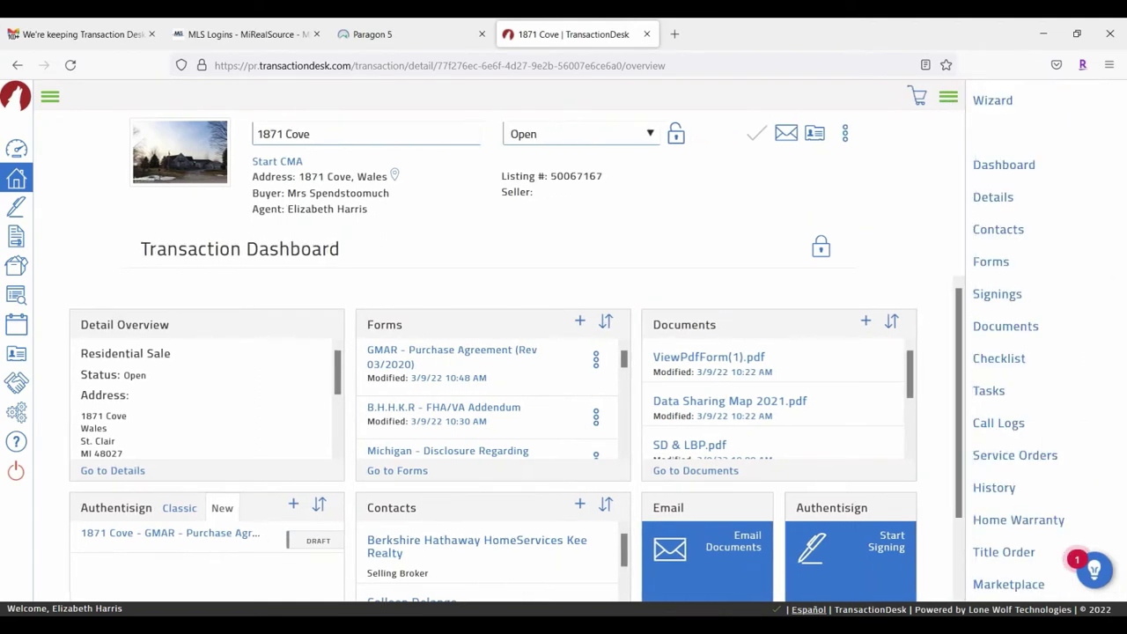
{"action": "left_click", "coordinate": [1005, 327]}
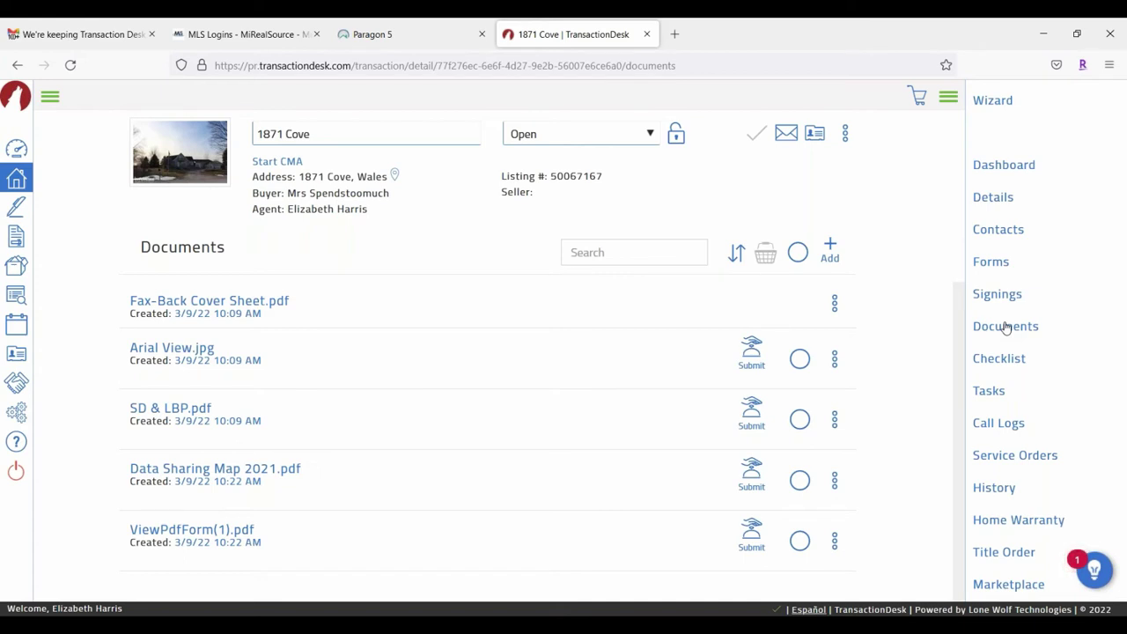
Step: Preview ViewPdfForm(1).pdf to confirm it is a pay stub, then reopen its file options
{"action": "left_click", "coordinate": [1006, 328]}
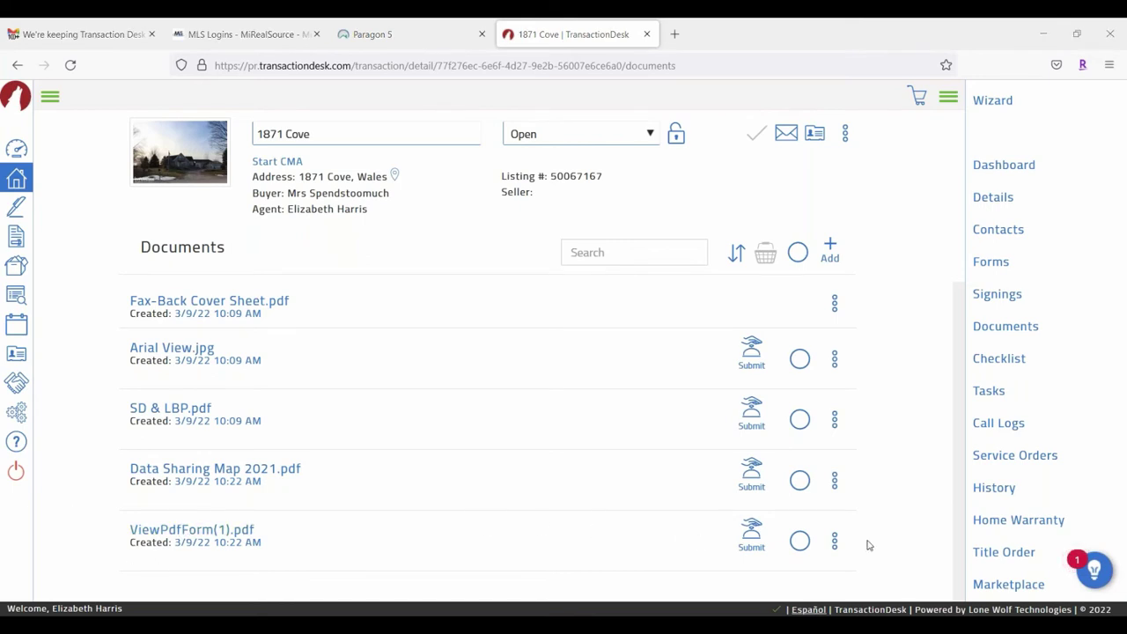
{"action": "left_click", "coordinate": [835, 539]}
{"action": "scroll", "coordinate": [864, 429], "scroll_direction": "down", "scroll_amount": 2}
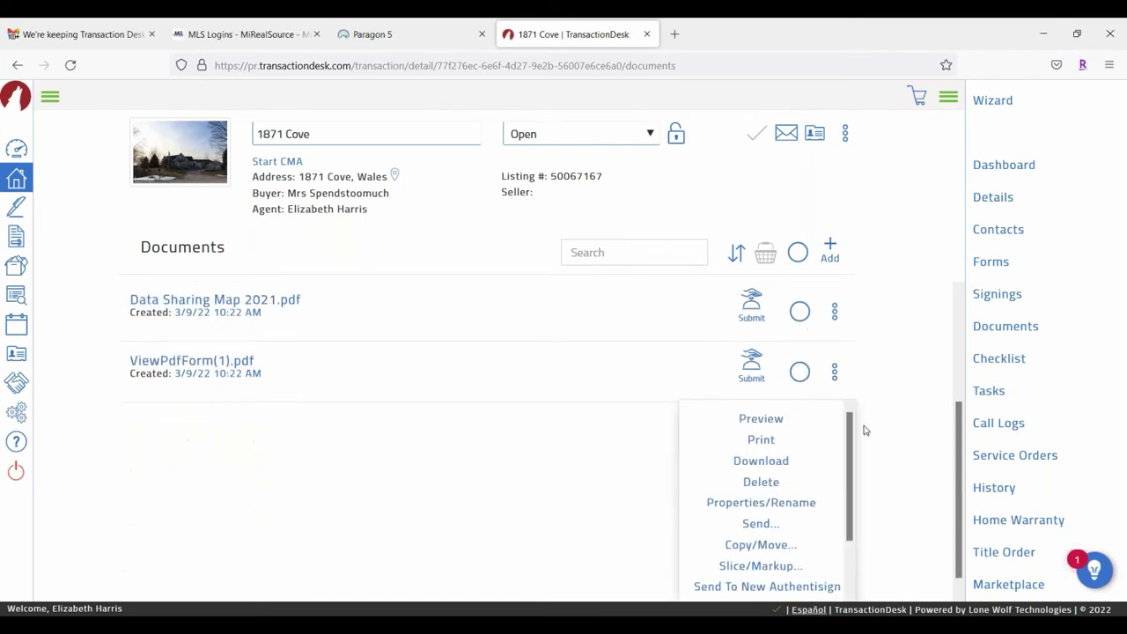
{"action": "left_click", "coordinate": [763, 403]}
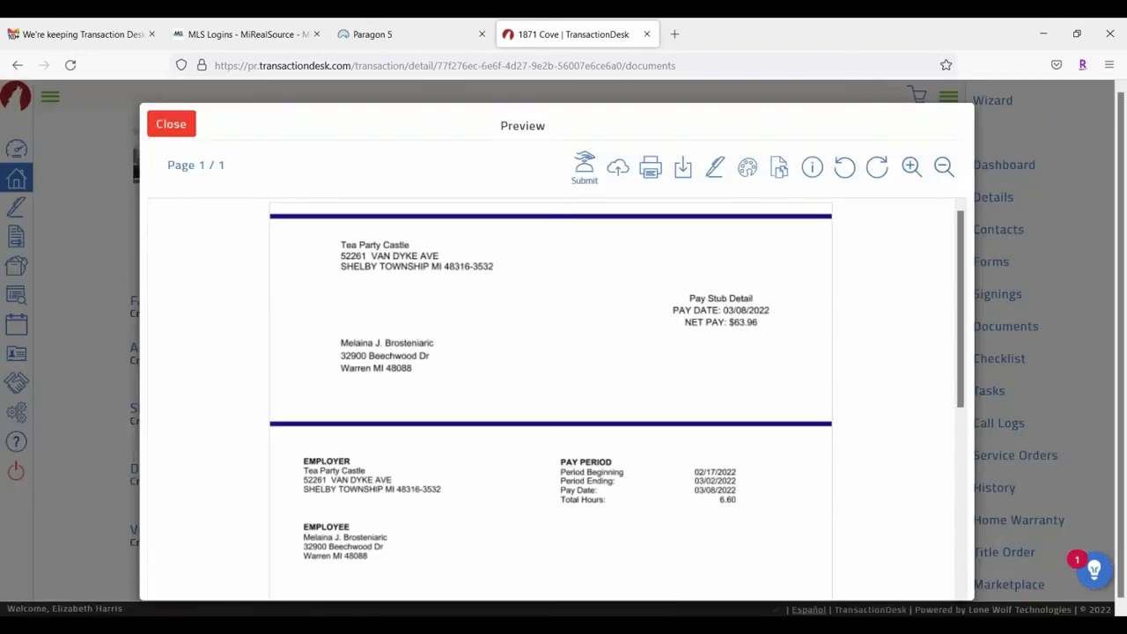
{"action": "left_click", "coordinate": [171, 124]}
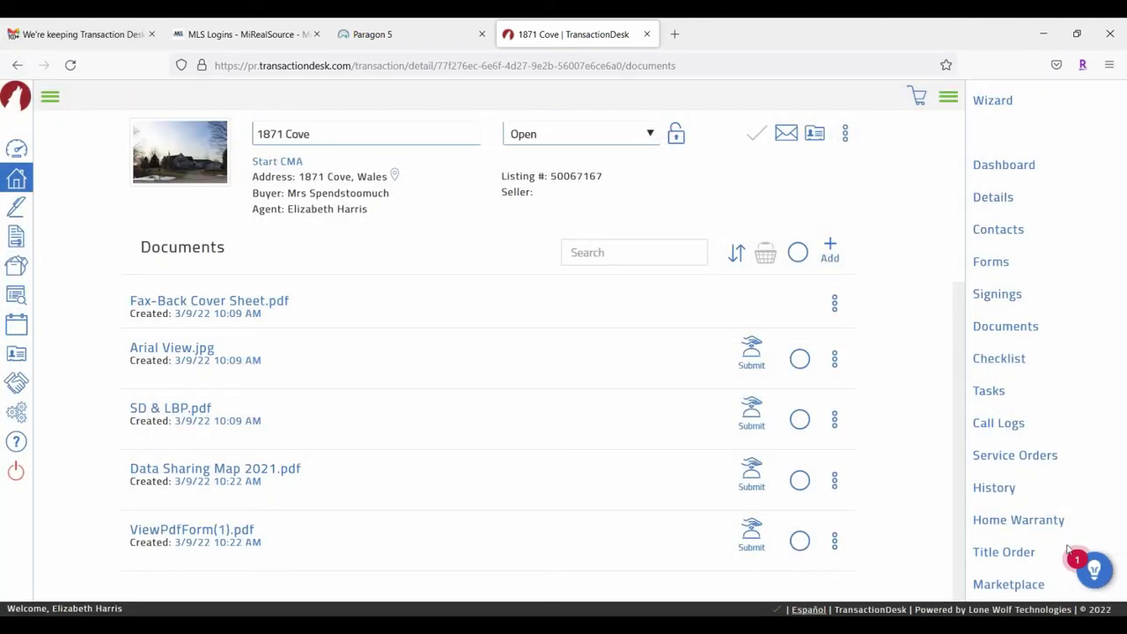
{"action": "left_click", "coordinate": [835, 541]}
{"action": "scroll", "coordinate": [836, 539], "scroll_direction": "down", "scroll_amount": 3}
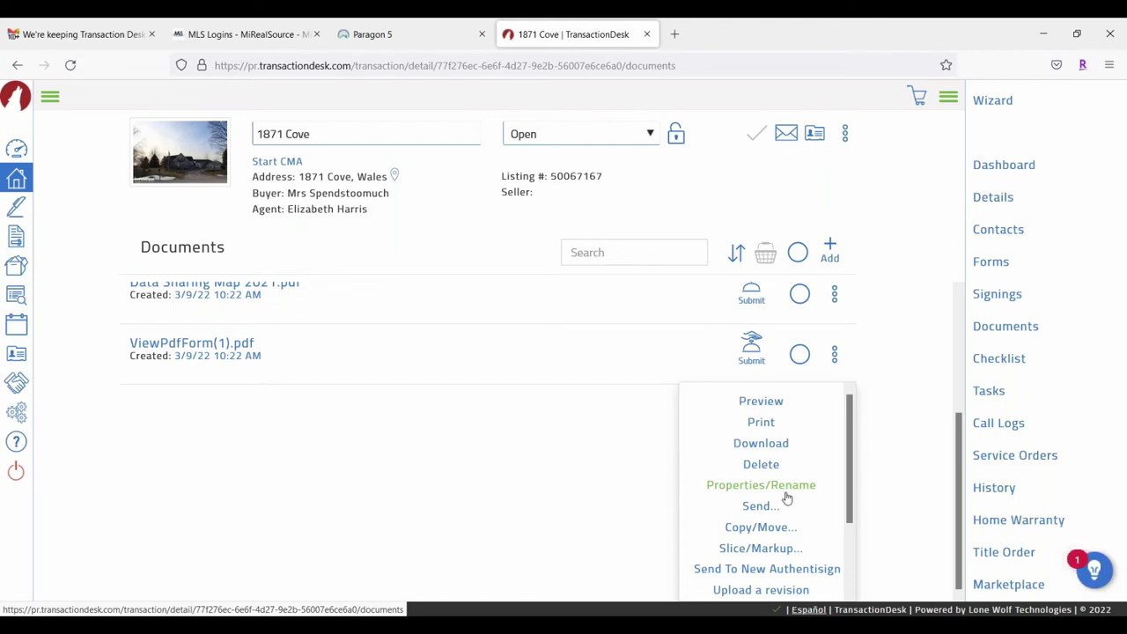
Step: Rename ViewPdfForm(1).pdf to Class.pdf through Properties/Rename
{"action": "left_click", "coordinate": [787, 493]}
{"action": "left_click_drag", "start_coordinate": [582, 168], "coordinate": [490, 167]}
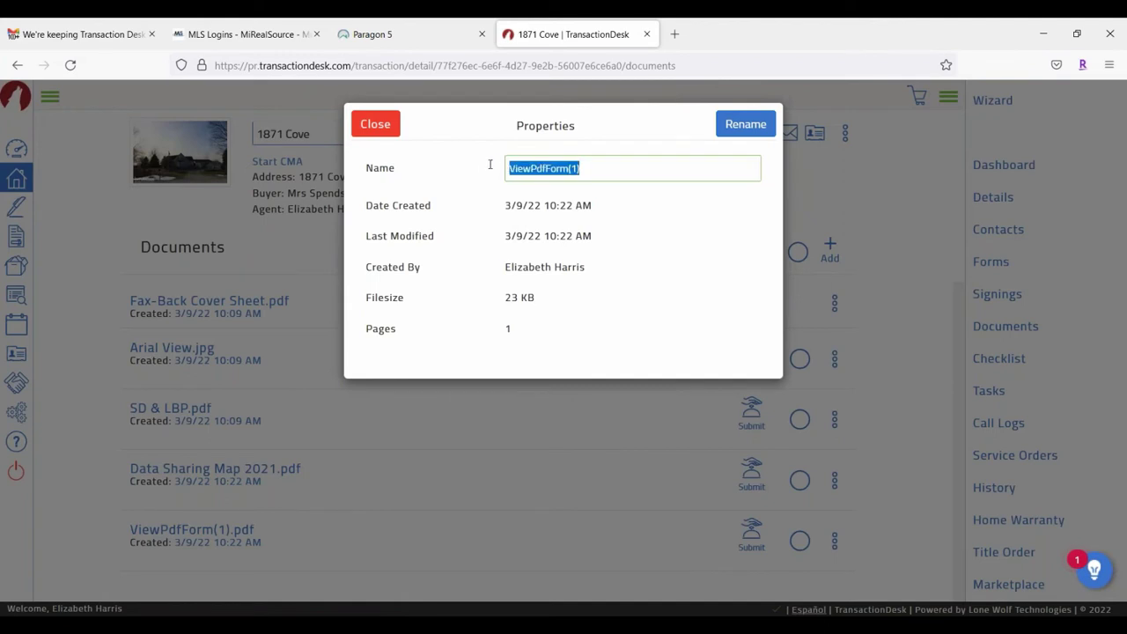
{"action": "type", "text": "Class"}
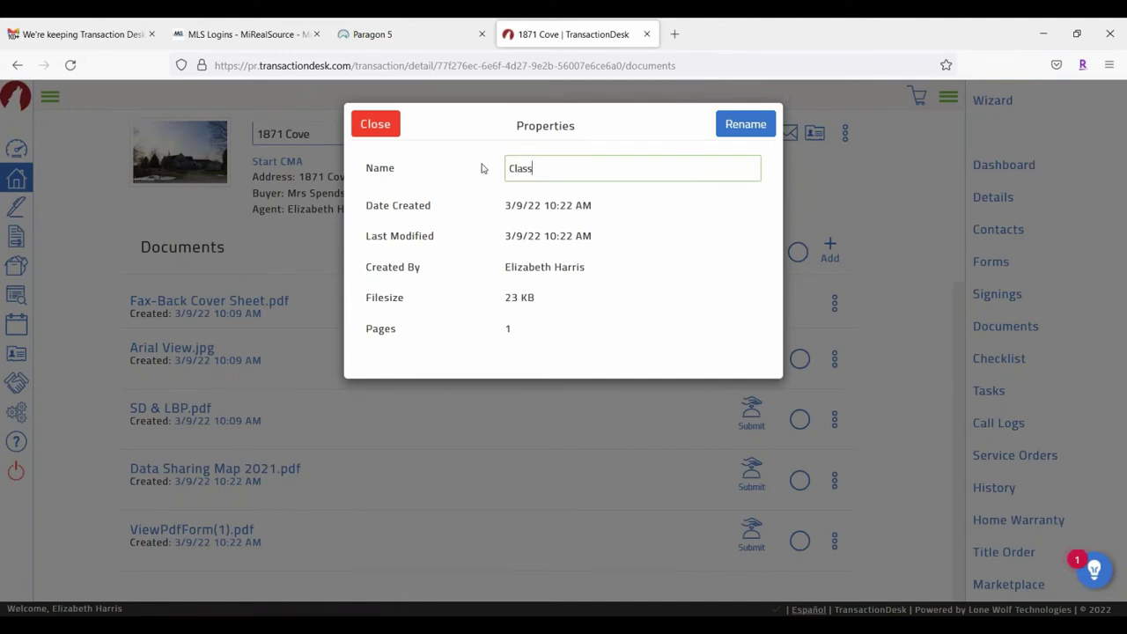
{"action": "left_click", "coordinate": [751, 129]}
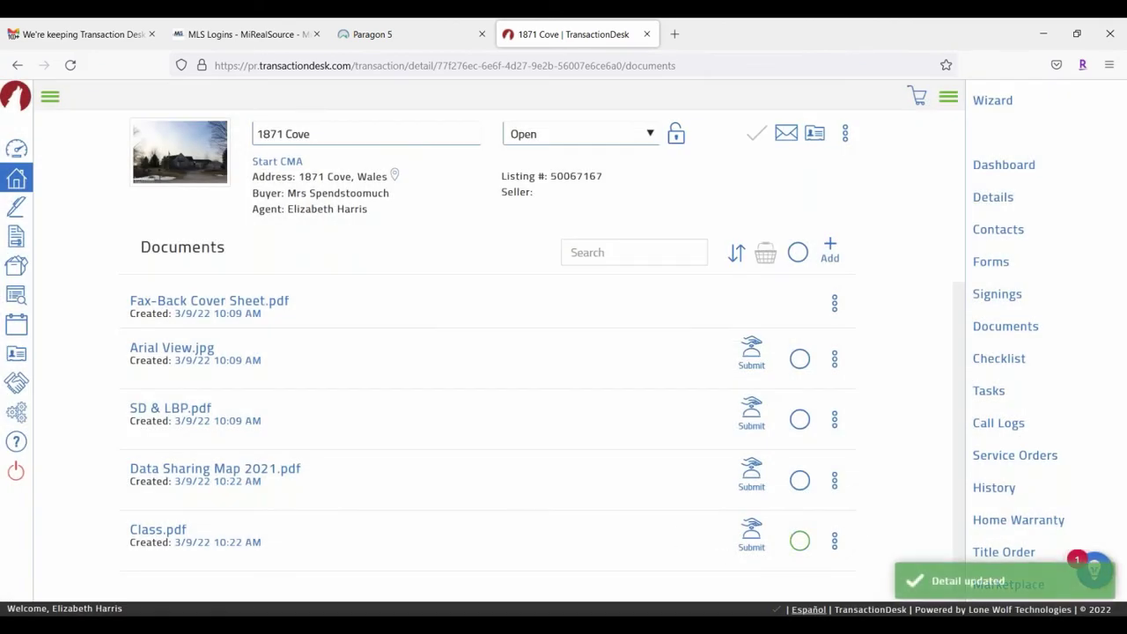
{"action": "left_click", "coordinate": [835, 539]}
Step: Add SD & LBP.pdf, Data Sharing Map 2021.pdf and Class.pdf to the selection basket
{"action": "scroll", "coordinate": [846, 484], "scroll_direction": "down", "scroll_amount": 5}
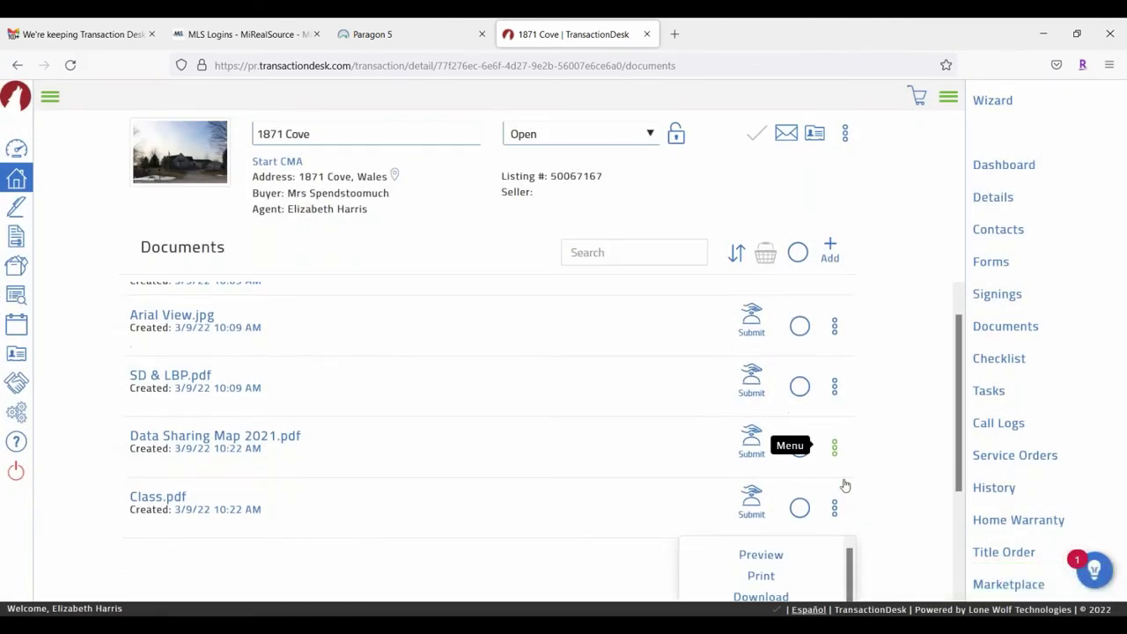
{"action": "scroll", "coordinate": [845, 480], "scroll_direction": "down", "scroll_amount": 1}
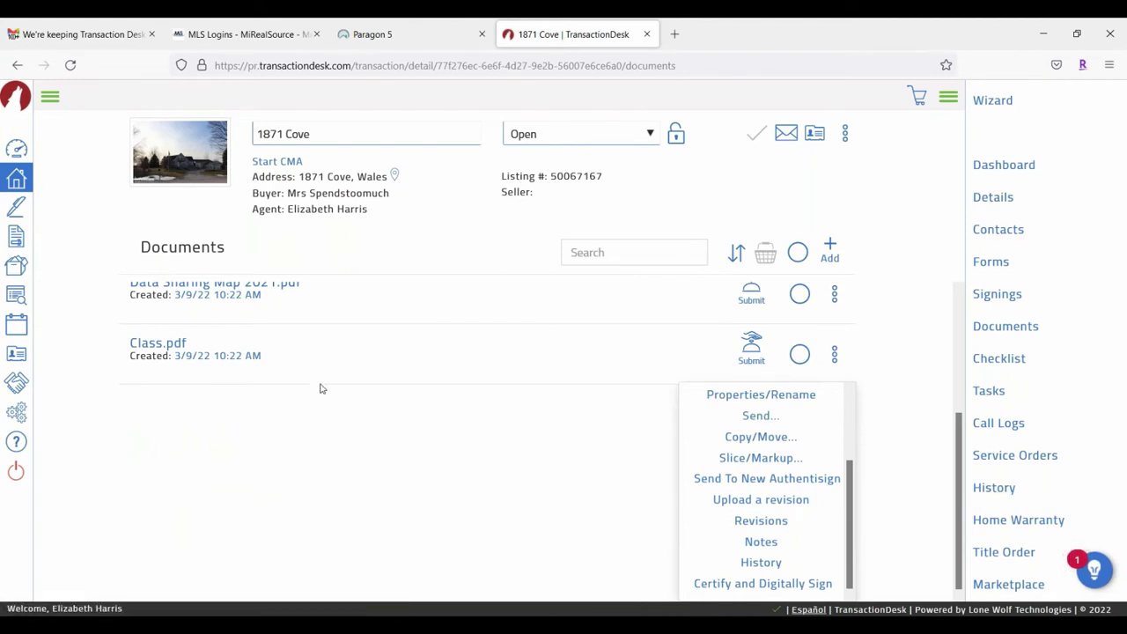
{"action": "scroll", "coordinate": [322, 388], "scroll_direction": "up", "scroll_amount": 2}
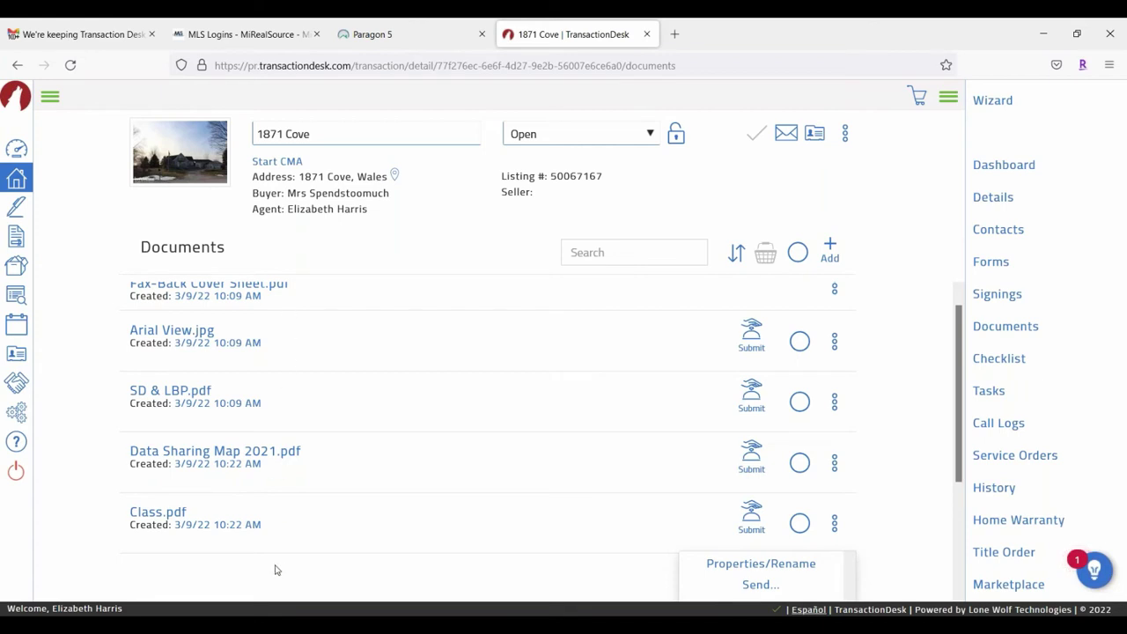
{"action": "left_click", "coordinate": [808, 401]}
{"action": "left_click", "coordinate": [798, 480]}
{"action": "left_click", "coordinate": [799, 540]}
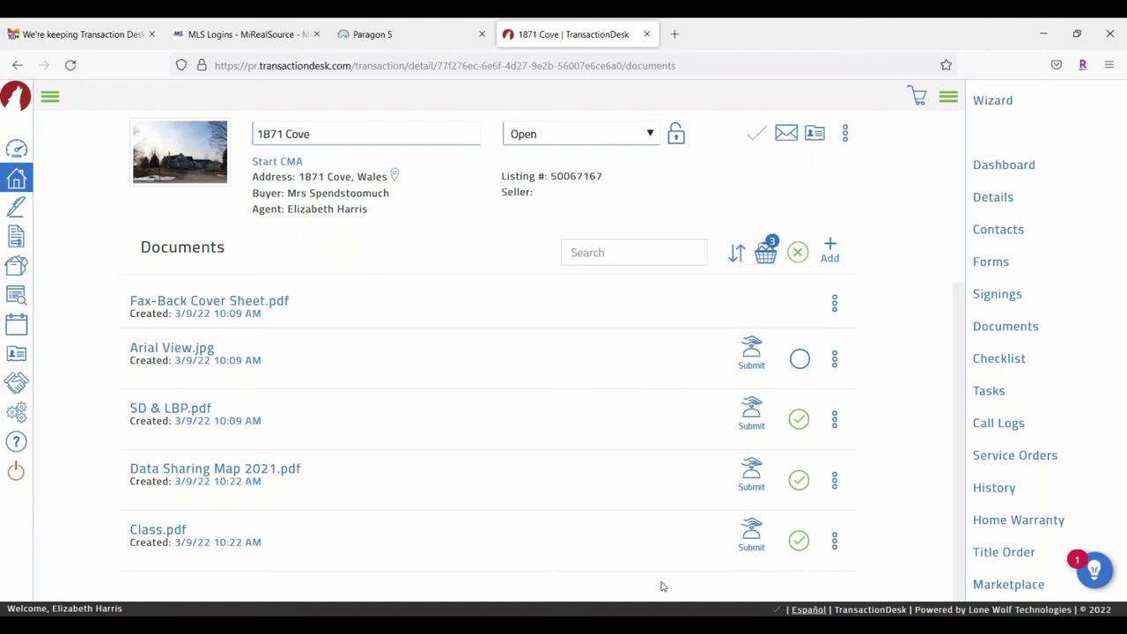
{"action": "left_click", "coordinate": [836, 542]}
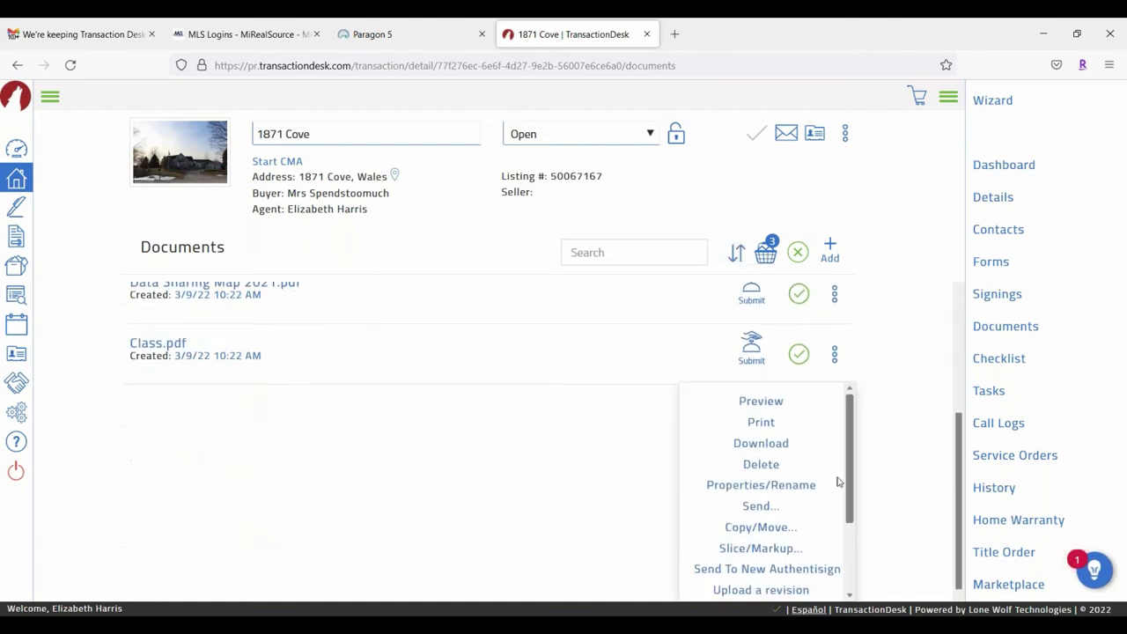
{"action": "scroll", "coordinate": [775, 475], "scroll_direction": "down", "scroll_amount": 2}
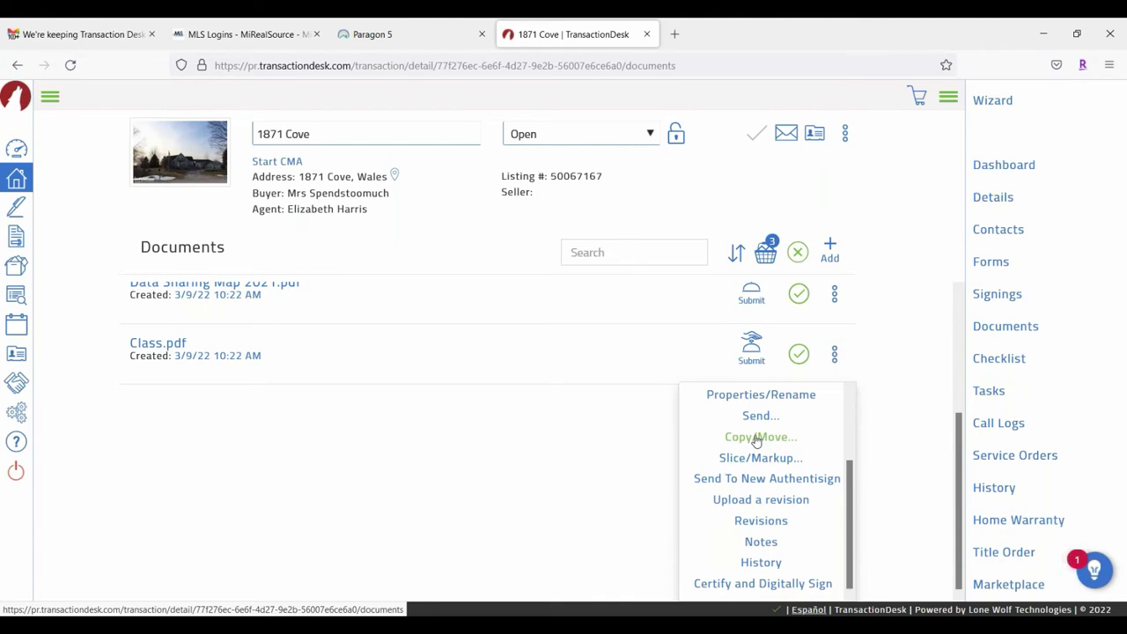
Step: Start moving Class.pdf to another transaction via Copy & Move and browse destination folders
{"action": "left_click", "coordinate": [757, 439]}
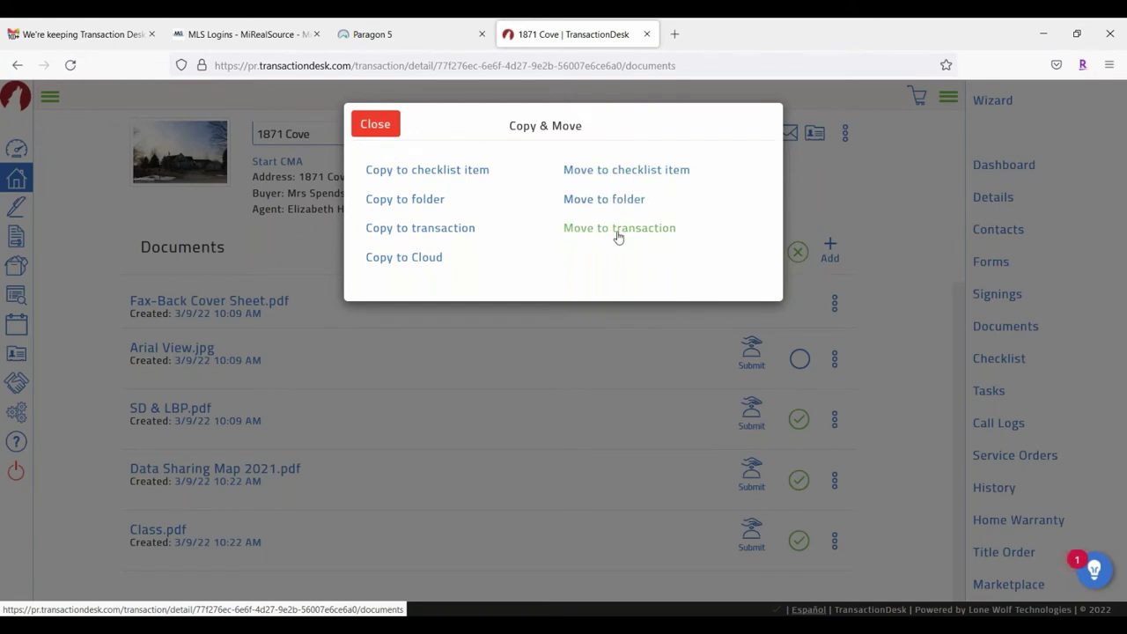
{"action": "left_click", "coordinate": [604, 199]}
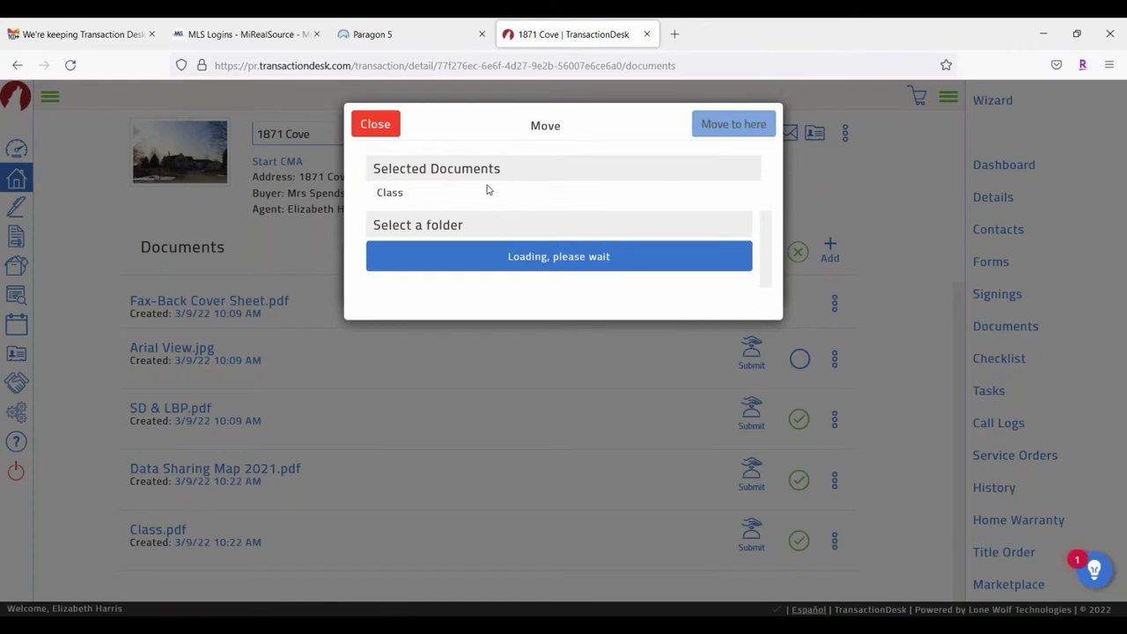
{"action": "scroll", "coordinate": [511, 346], "scroll_direction": "down", "scroll_amount": 1}
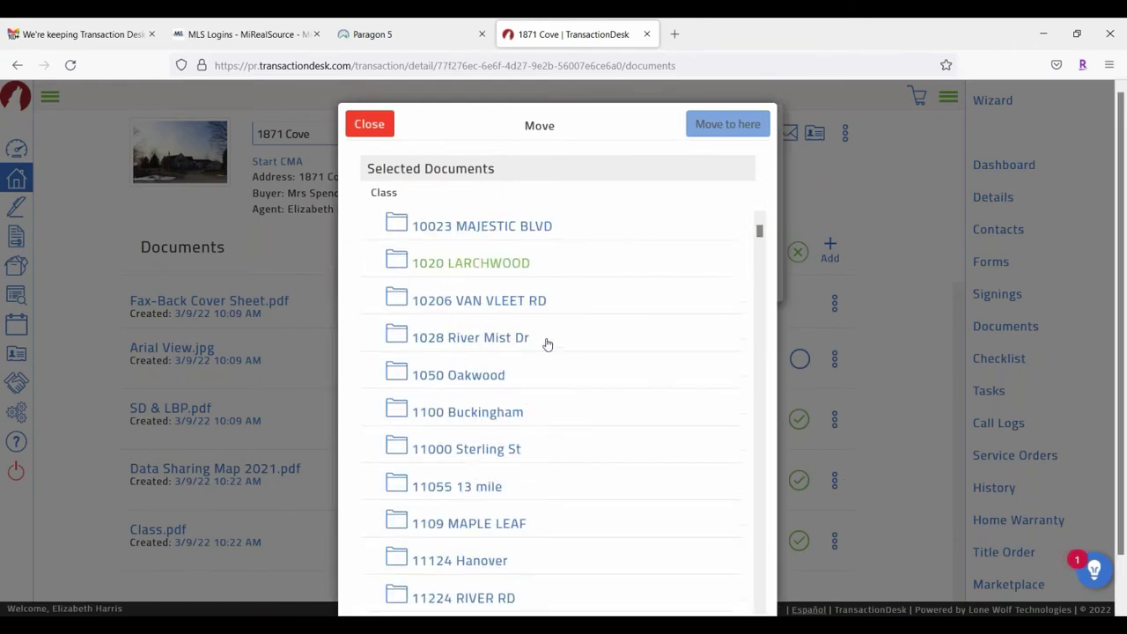
{"action": "scroll", "coordinate": [547, 343], "scroll_direction": "down", "scroll_amount": 12}
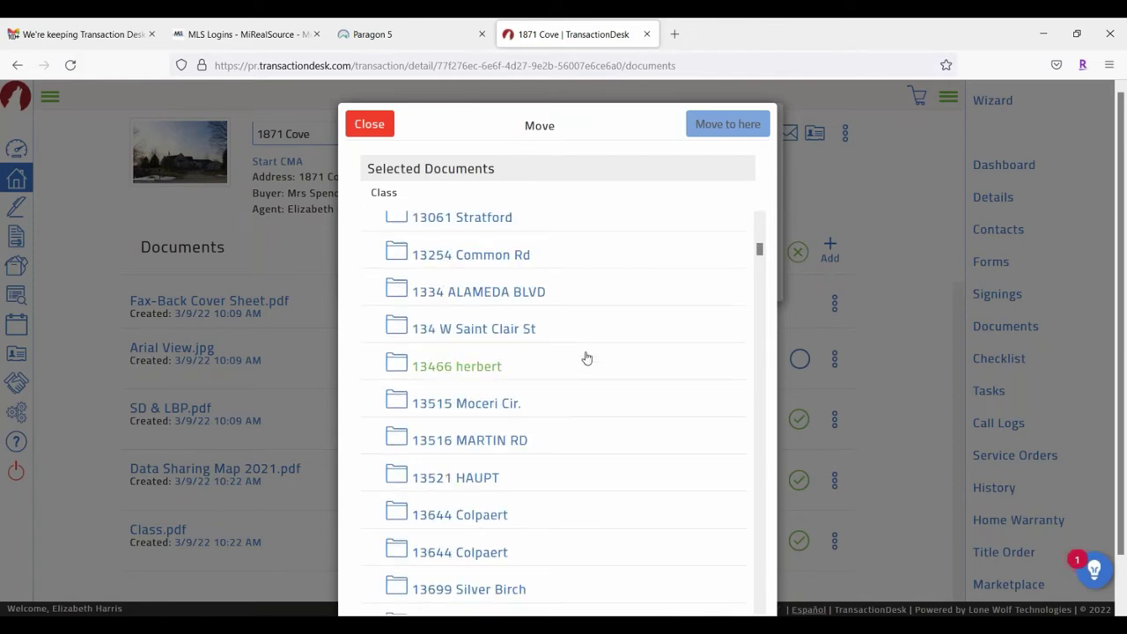
{"action": "scroll", "coordinate": [553, 367], "scroll_direction": "up", "scroll_amount": 5}
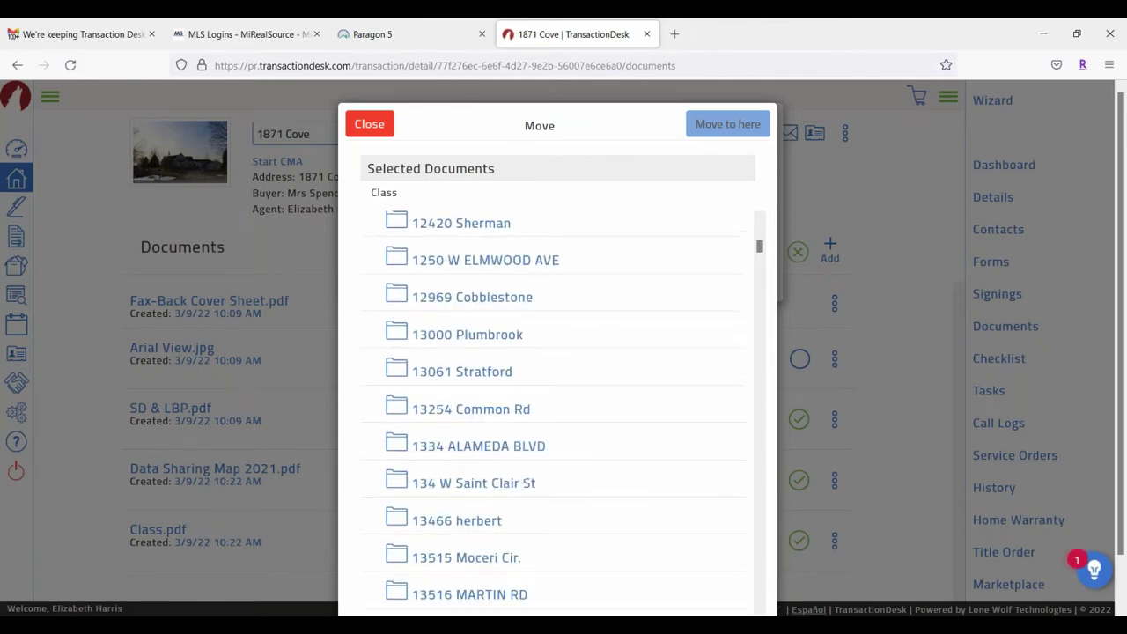
{"action": "scroll", "coordinate": [546, 370], "scroll_direction": "up", "scroll_amount": 2}
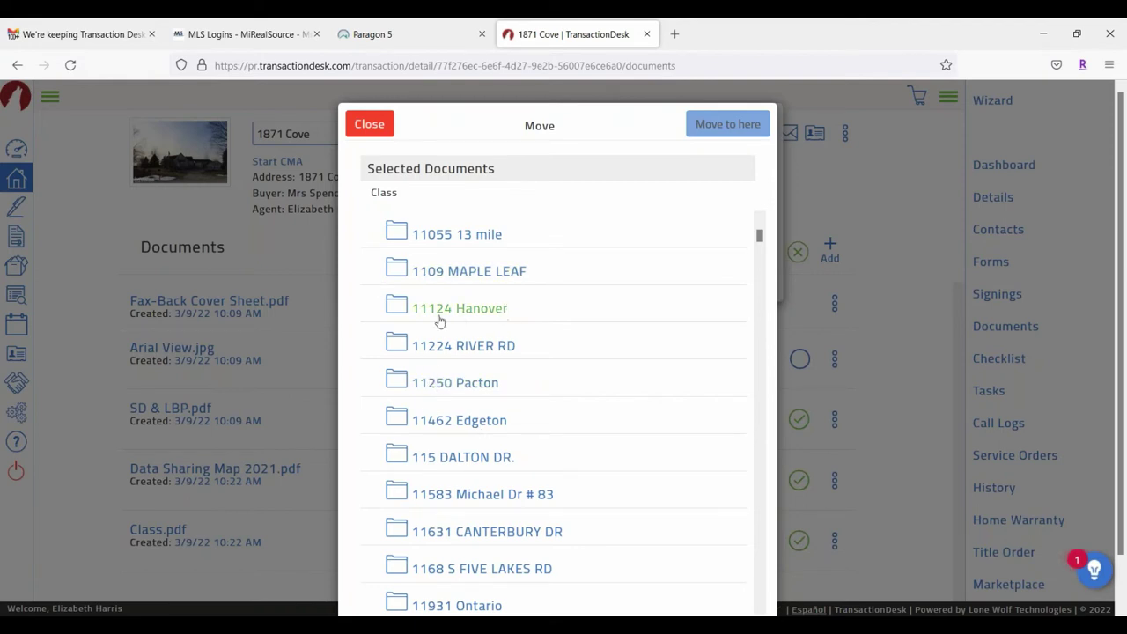
{"action": "scroll", "coordinate": [441, 320], "scroll_direction": "up", "scroll_amount": 4}
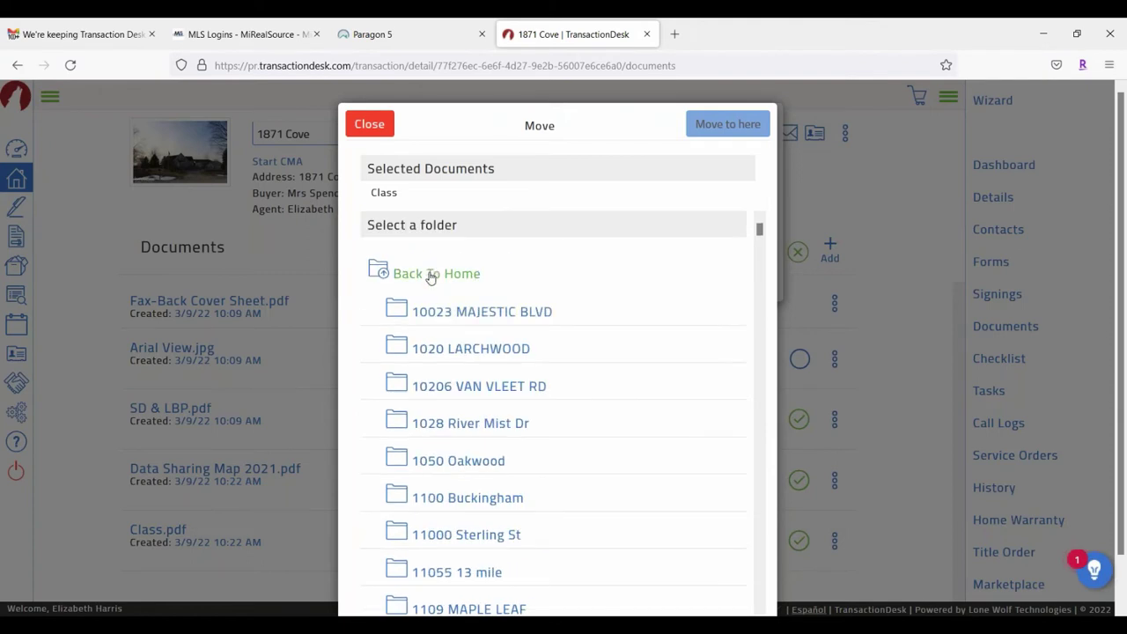
Step: Go back to the top folder level and close the Move and Copy & Move dialogs
{"action": "left_click", "coordinate": [430, 275]}
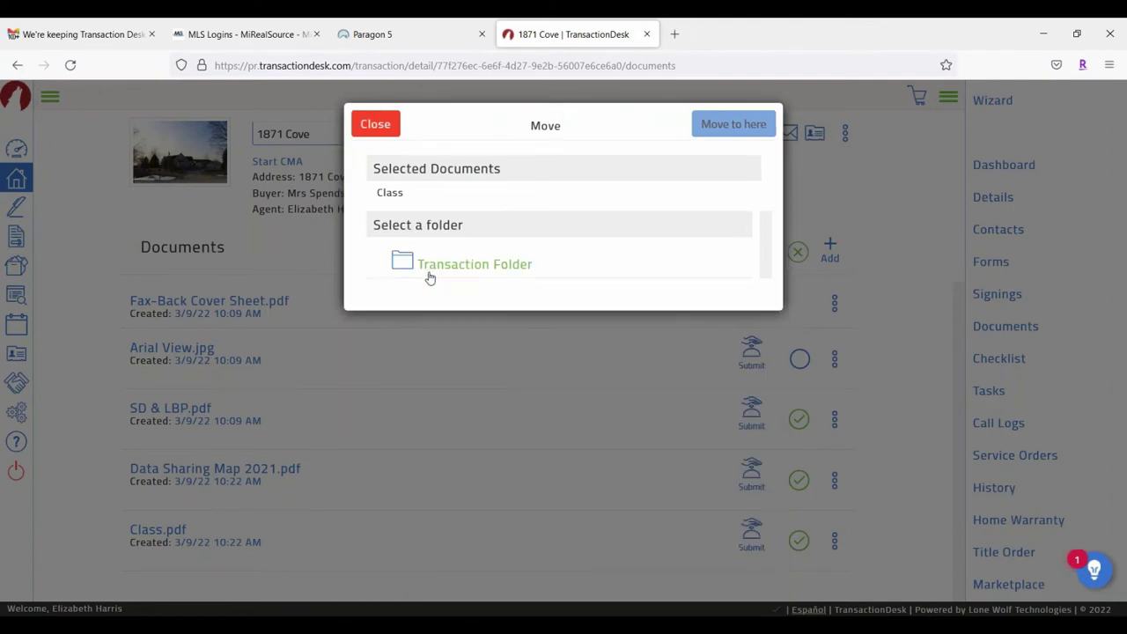
{"action": "left_click", "coordinate": [375, 124]}
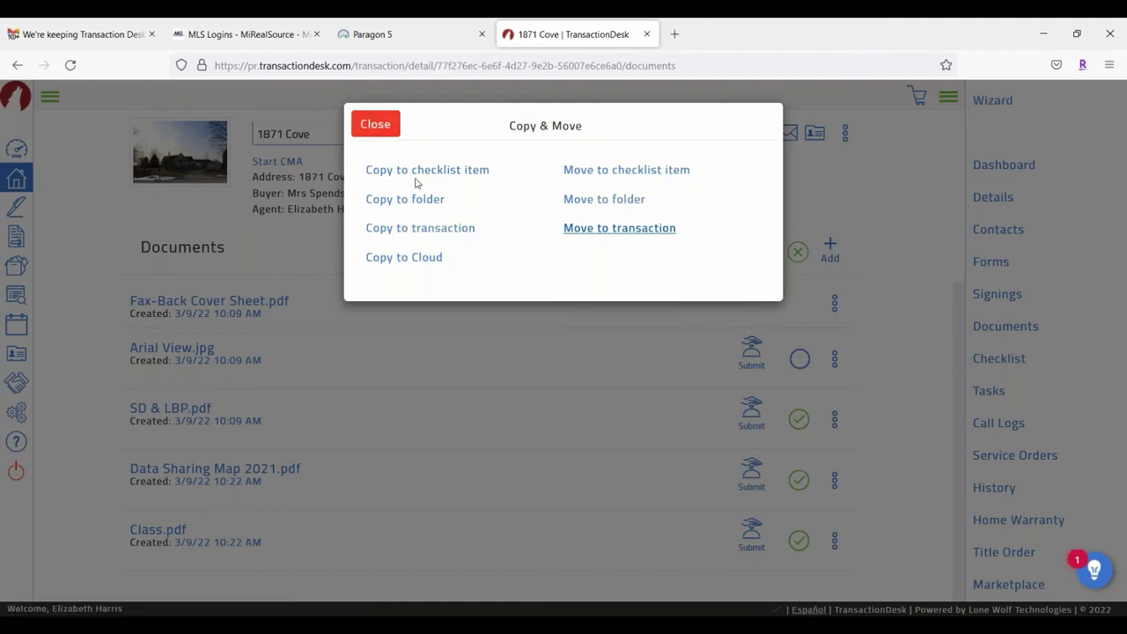
{"action": "left_click", "coordinate": [372, 126]}
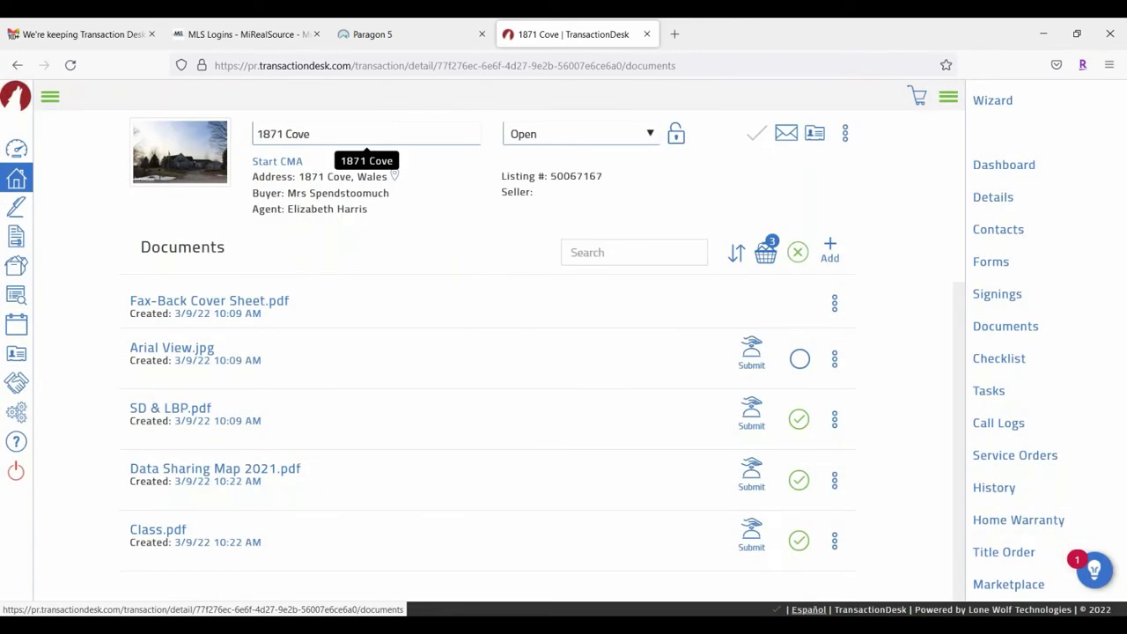
Step: Choose Slice/Markup from the Data Sharing Map 2021.pdf actions menu
{"action": "left_click", "coordinate": [835, 483]}
{"action": "scroll", "coordinate": [821, 443], "scroll_direction": "down", "scroll_amount": 2}
{"action": "scroll", "coordinate": [798, 425], "scroll_direction": "down", "scroll_amount": 1}
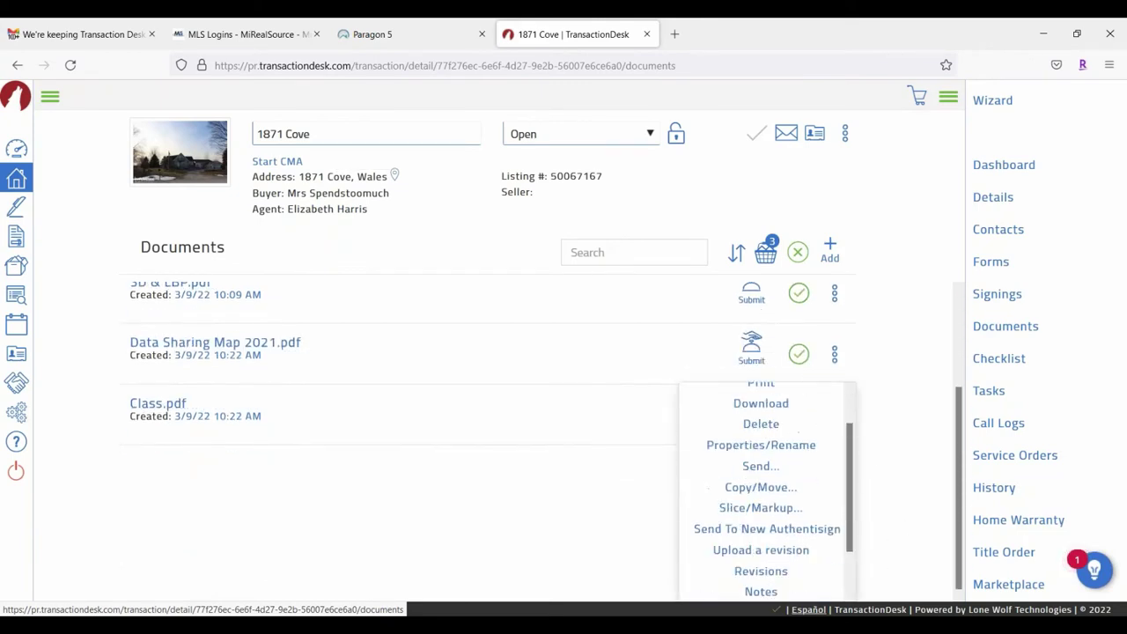
{"action": "scroll", "coordinate": [799, 433], "scroll_direction": "down", "scroll_amount": 1}
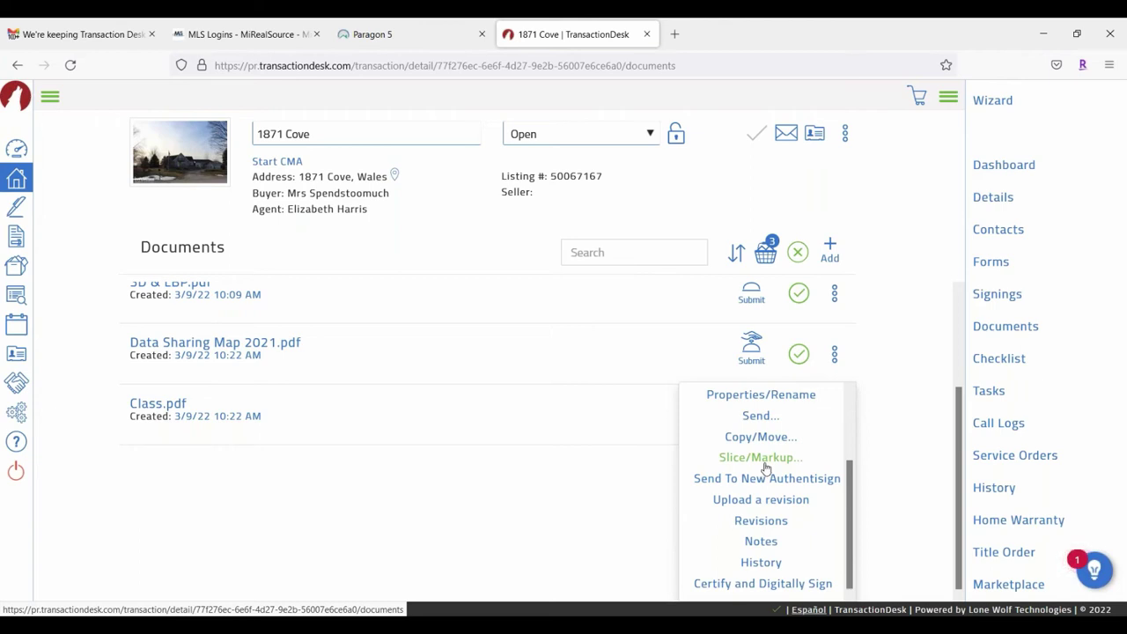
{"action": "left_click", "coordinate": [763, 467]}
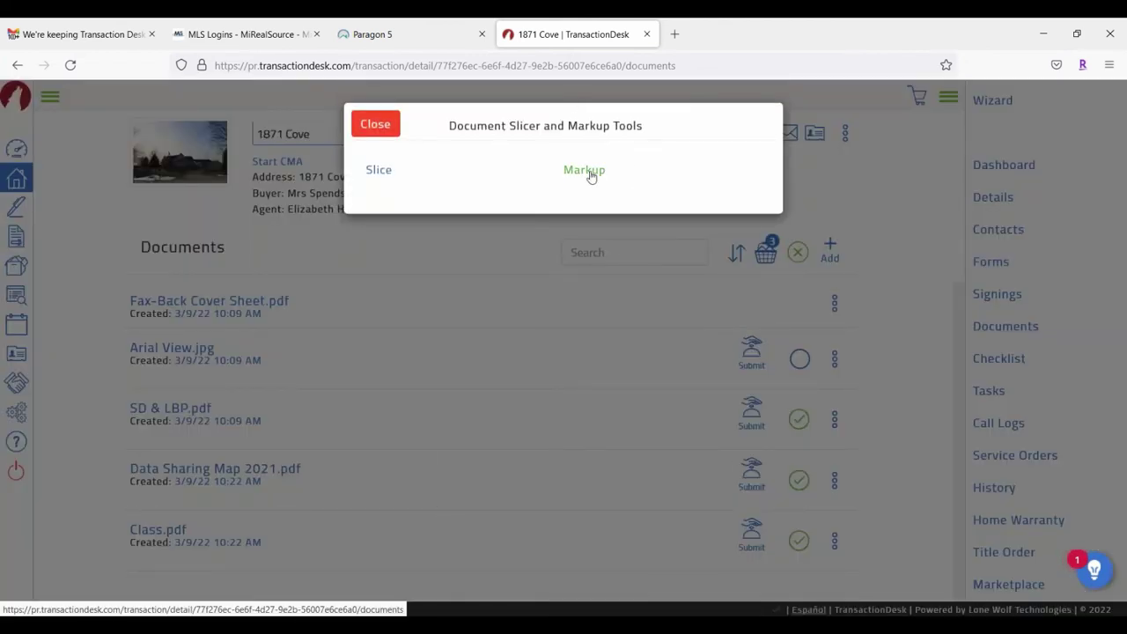
Step: In Markup, draw a pink ellipse over the MiRealSource logo, set it to 70% opacity, then delete it
{"action": "left_click", "coordinate": [591, 176]}
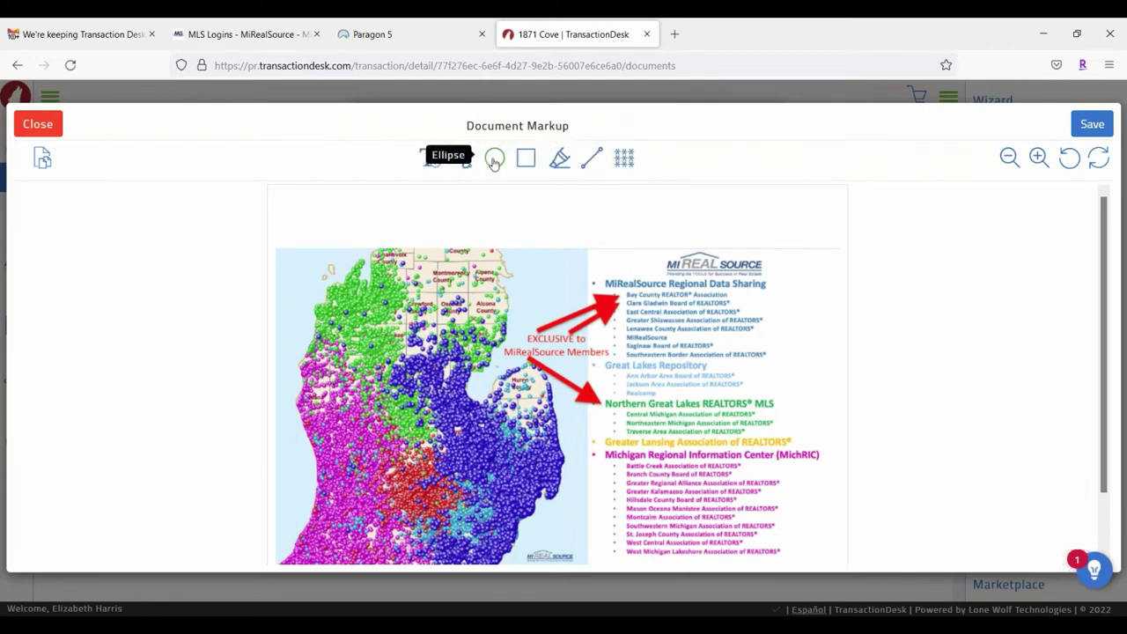
{"action": "left_click", "coordinate": [494, 159]}
{"action": "scroll", "coordinate": [570, 208], "scroll_direction": "down", "scroll_amount": 1}
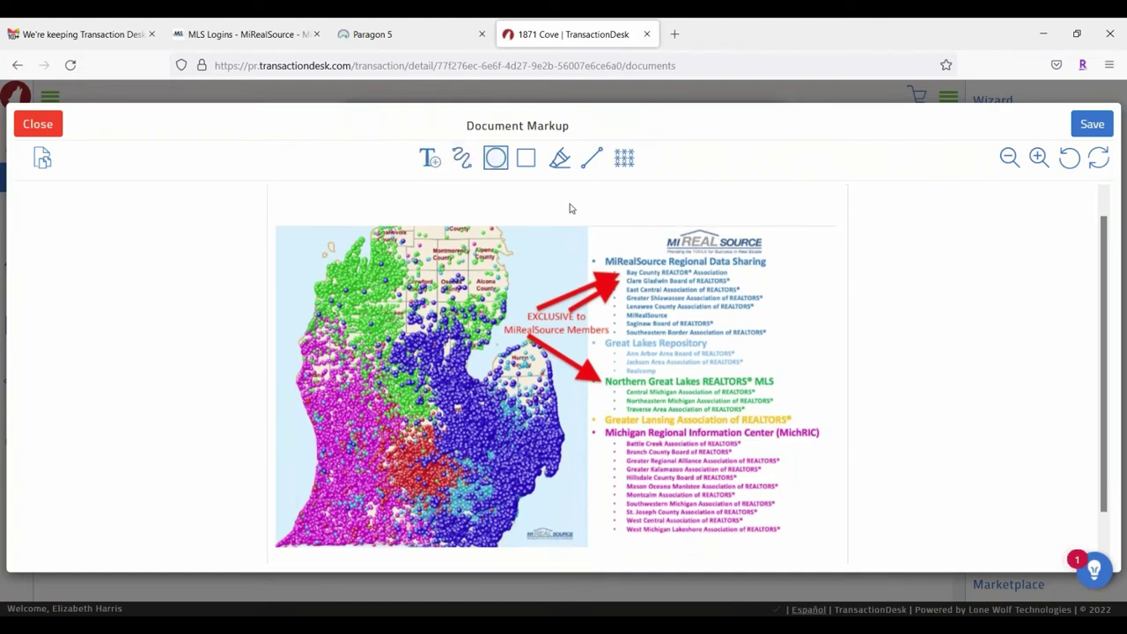
{"action": "scroll", "coordinate": [570, 208], "scroll_direction": "down", "scroll_amount": 2}
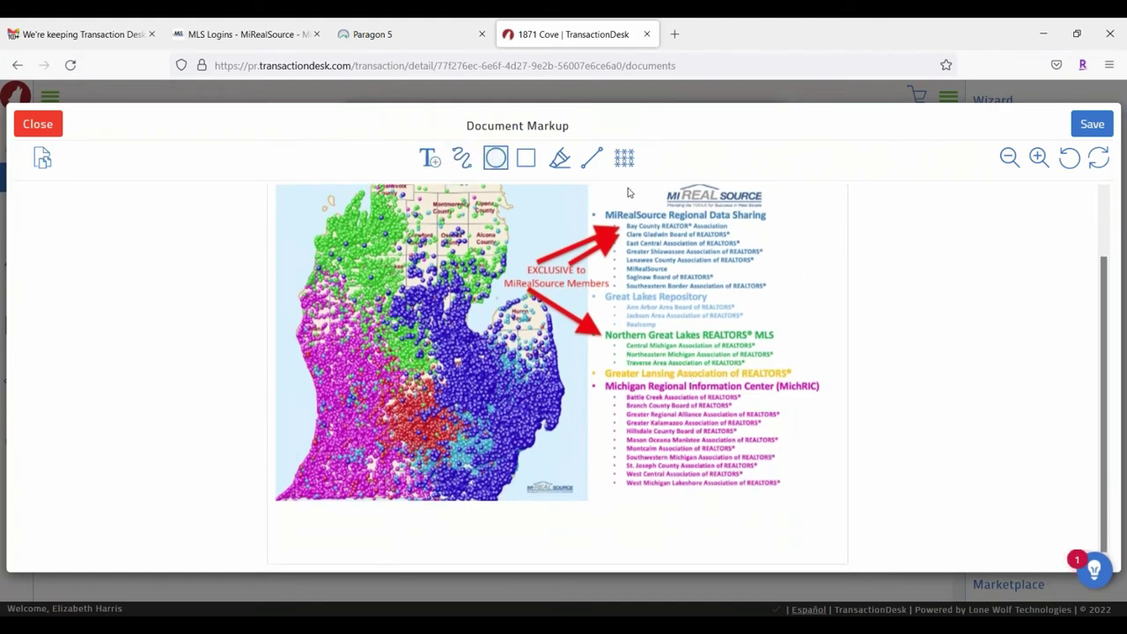
{"action": "left_click_drag", "start_coordinate": [629, 186], "coordinate": [753, 227]}
{"action": "left_click_drag", "start_coordinate": [802, 283], "coordinate": [728, 292]}
{"action": "scroll", "coordinate": [757, 331], "scroll_direction": "up", "scroll_amount": 1}
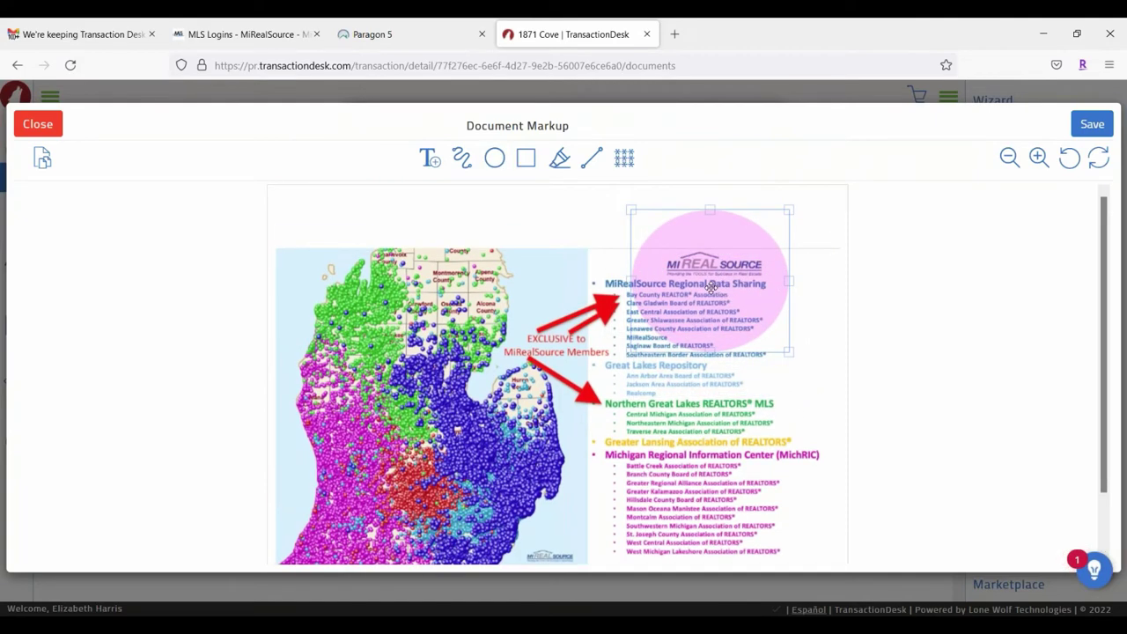
{"action": "left_click", "coordinate": [712, 289]}
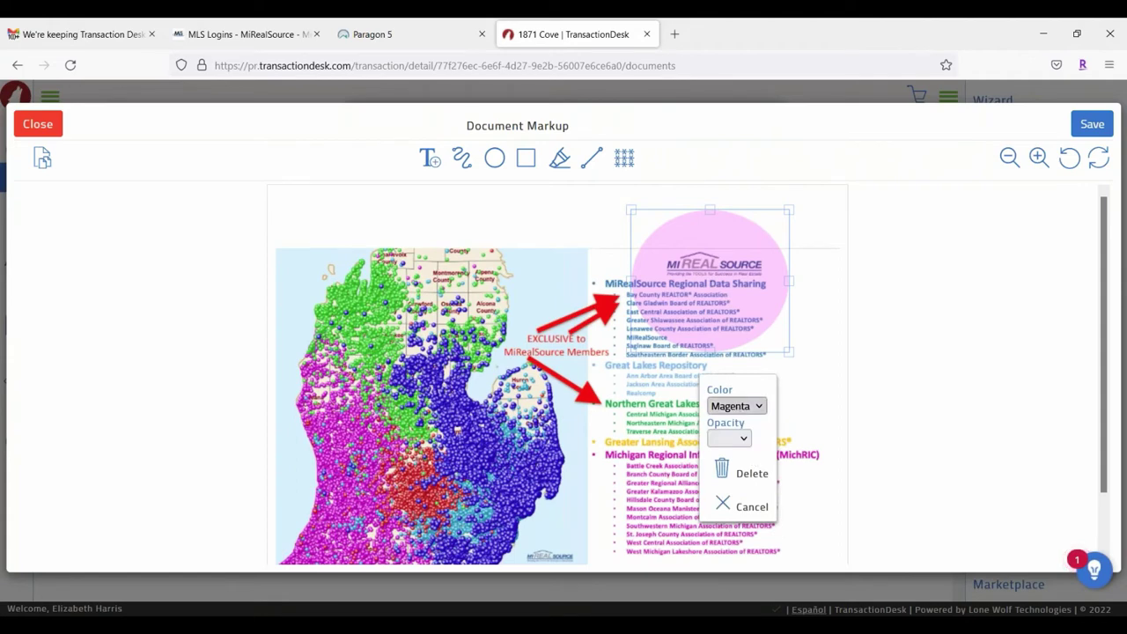
{"action": "left_click", "coordinate": [729, 438]}
{"action": "left_click", "coordinate": [737, 362]}
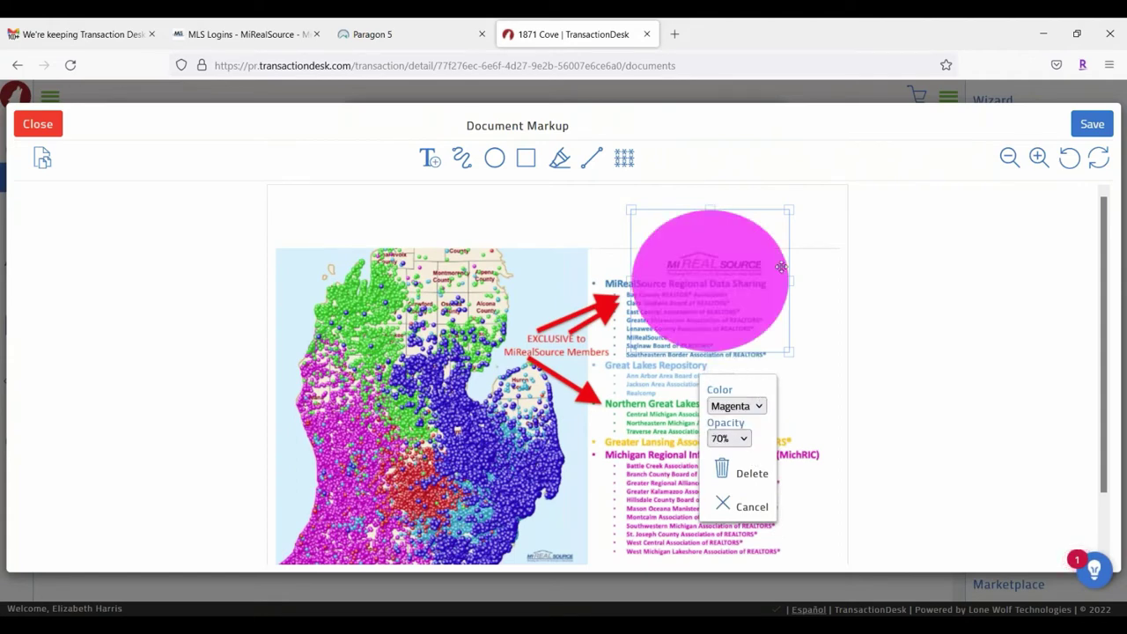
{"action": "left_click", "coordinate": [745, 473]}
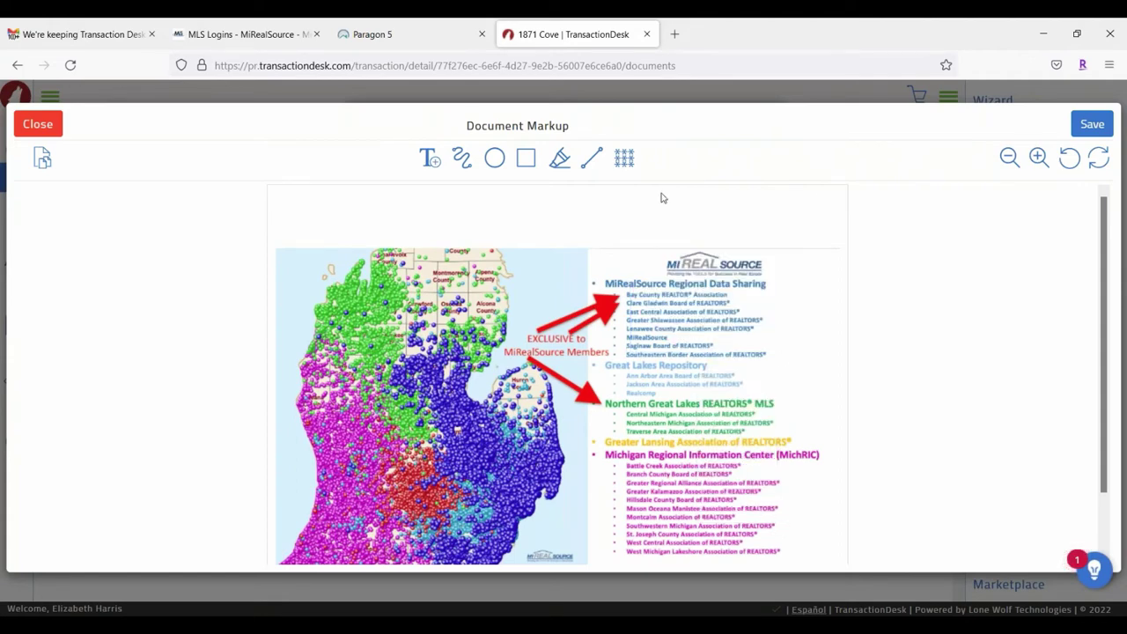
Step: Draw a freehand line above the map, delete it, and close the editor without saving
{"action": "left_click", "coordinate": [464, 162]}
{"action": "left_click", "coordinate": [617, 261]}
{"action": "mouse_move", "coordinate": [630, 262]}
{"action": "left_mouse_down"}
{"action": "mouse_move", "coordinate": [812, 264]}
{"action": "mouse_move", "coordinate": [784, 324]}
{"action": "mouse_move", "coordinate": [790, 345]}
{"action": "mouse_move", "coordinate": [793, 235]}
{"action": "mouse_move", "coordinate": [647, 220]}
{"action": "left_mouse_up"}
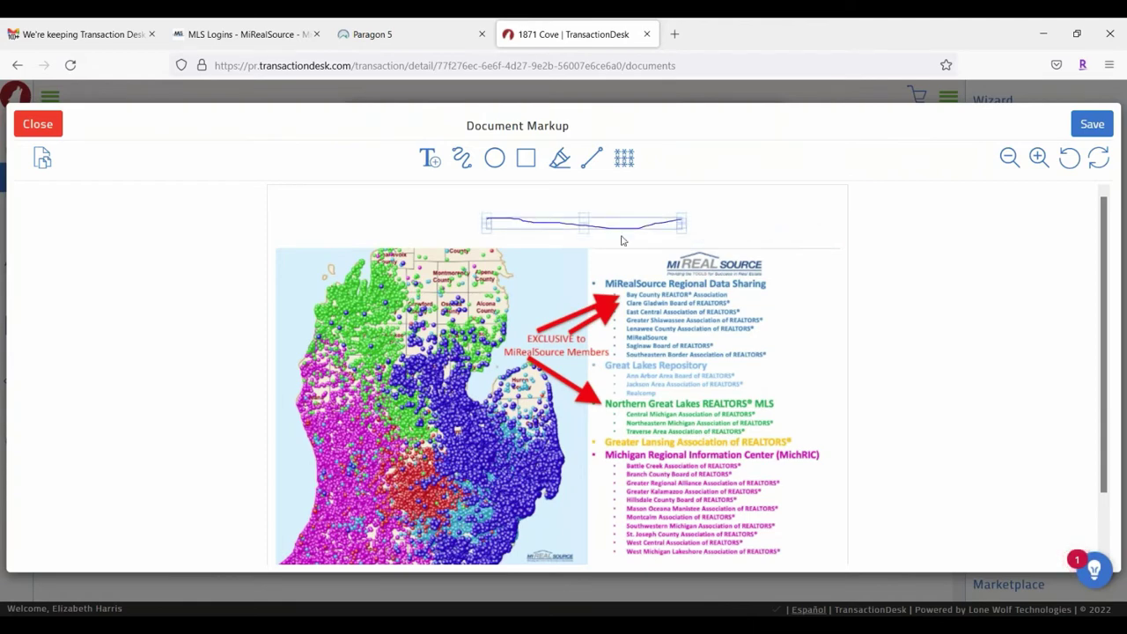
{"action": "left_click", "coordinate": [619, 224]}
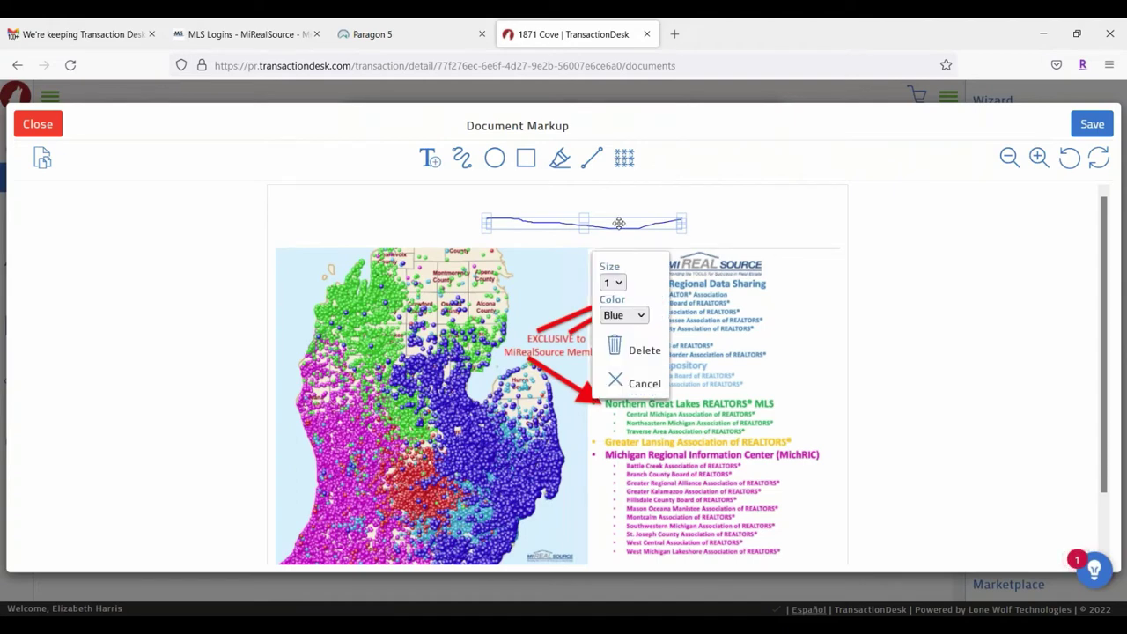
{"action": "left_click", "coordinate": [631, 351]}
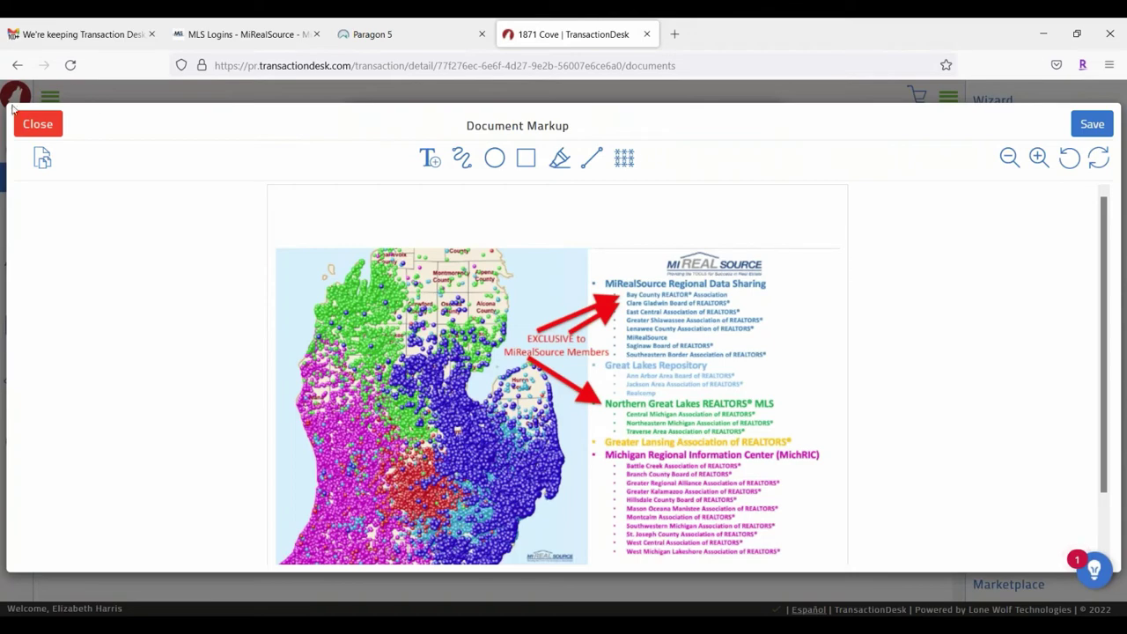
{"action": "left_click", "coordinate": [38, 123]}
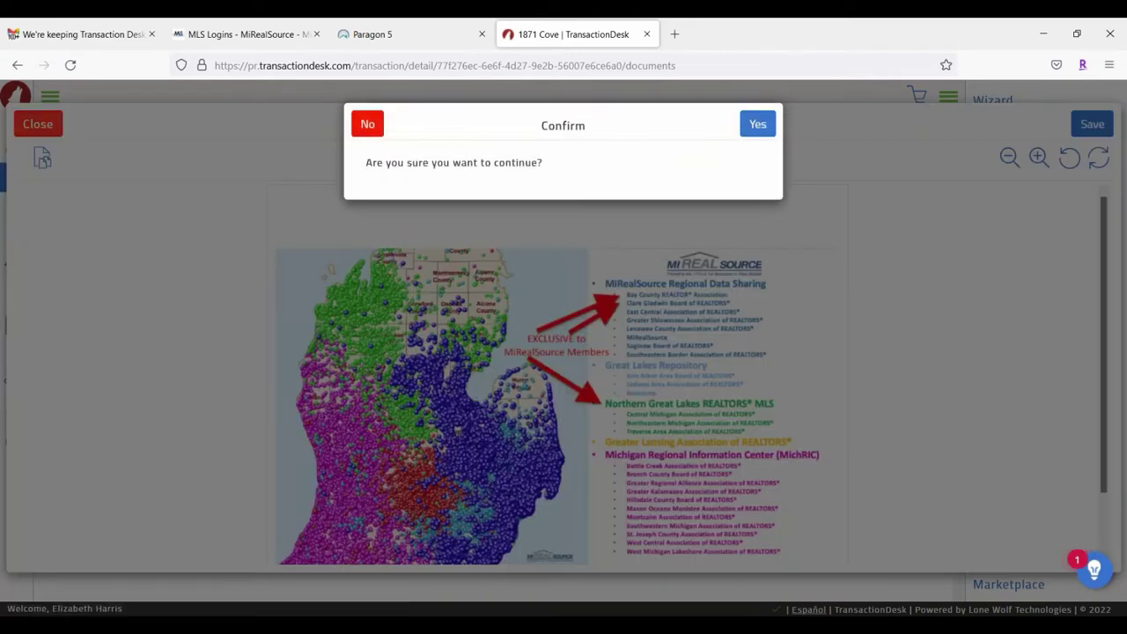
{"action": "left_click", "coordinate": [759, 123]}
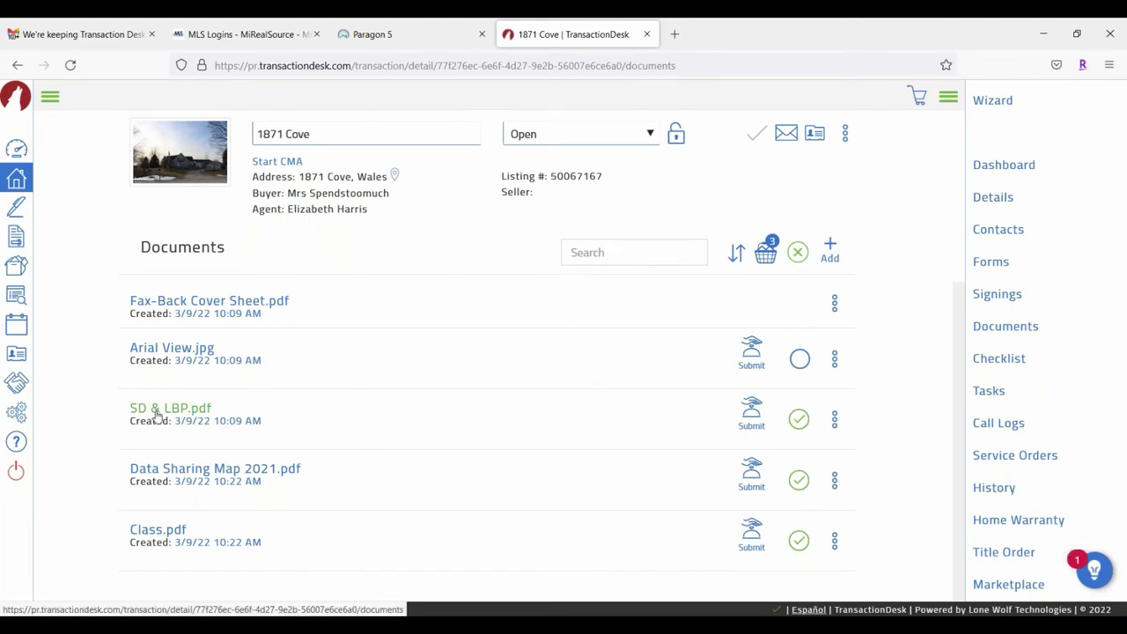
Step: Choose Slice/Markup from the SD & LBP.pdf actions menu
{"action": "left_click", "coordinate": [833, 420]}
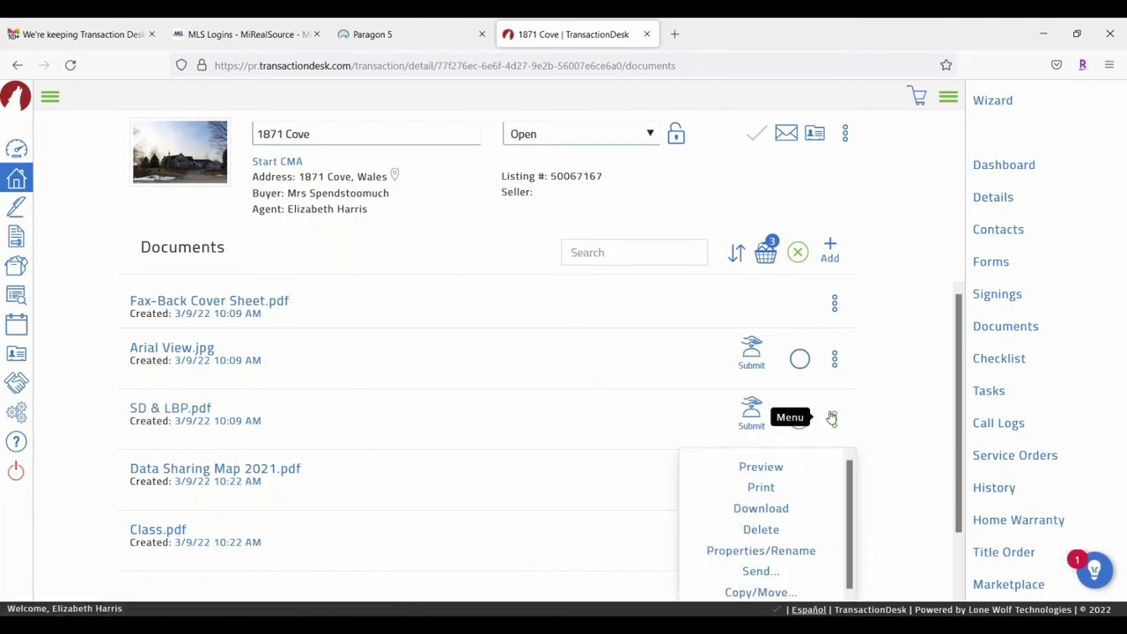
{"action": "scroll", "coordinate": [833, 419], "scroll_direction": "down", "scroll_amount": 1}
{"action": "scroll", "coordinate": [780, 483], "scroll_direction": "down", "scroll_amount": 1}
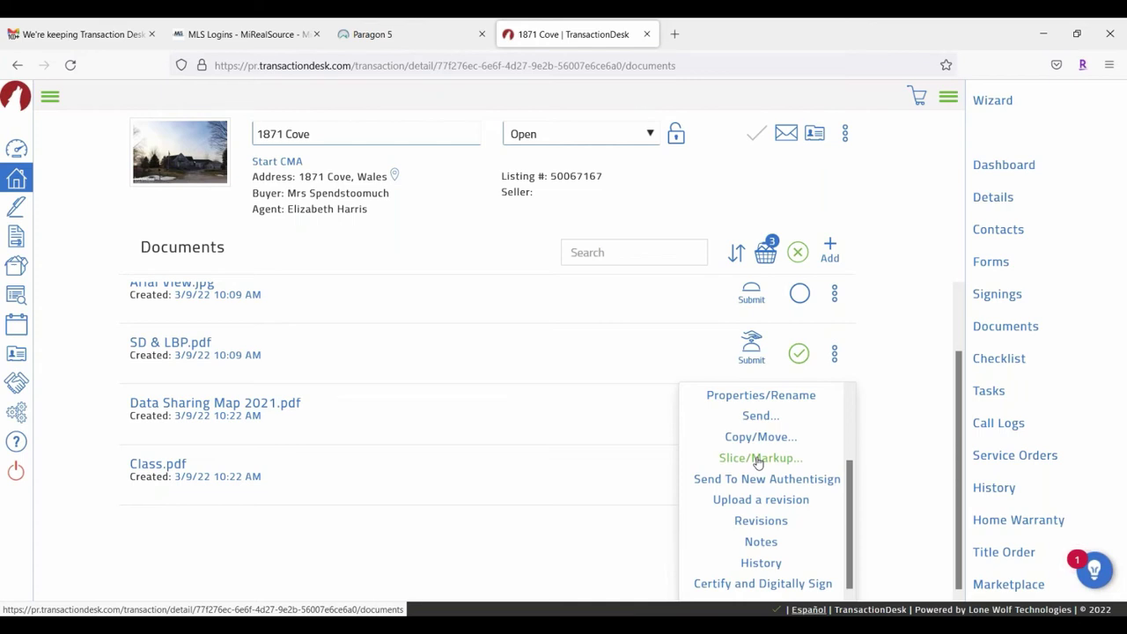
{"action": "left_click", "coordinate": [758, 460]}
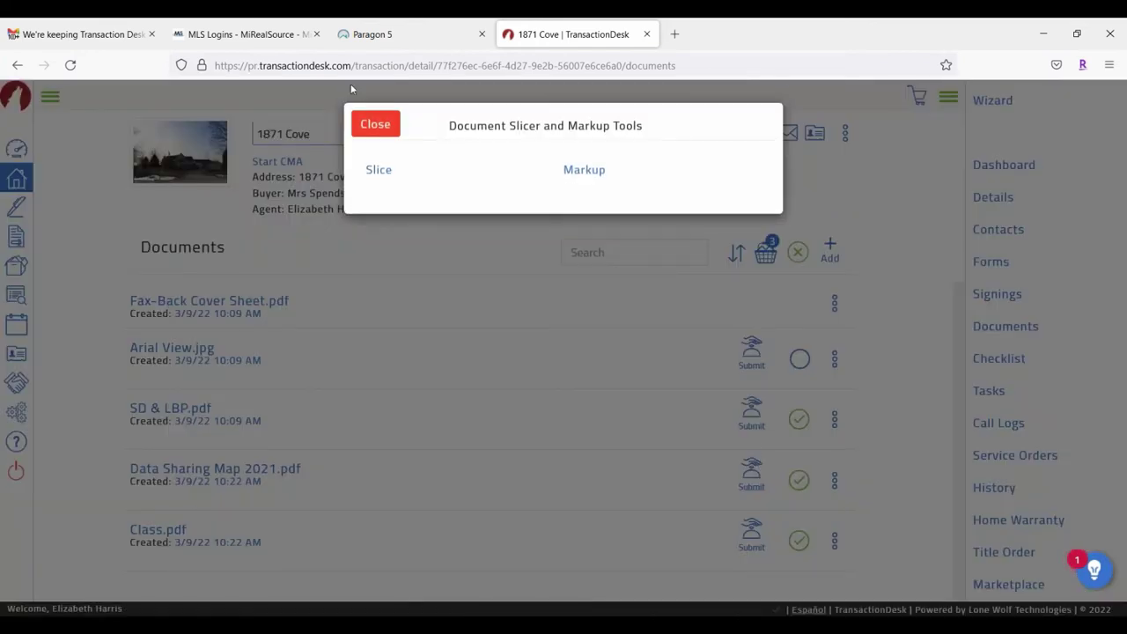
Step: Delete pages 2 and 3 of SD & LBP.pdf, keeping only the Lead-Based Paint disclosure page
{"action": "left_click", "coordinate": [378, 172]}
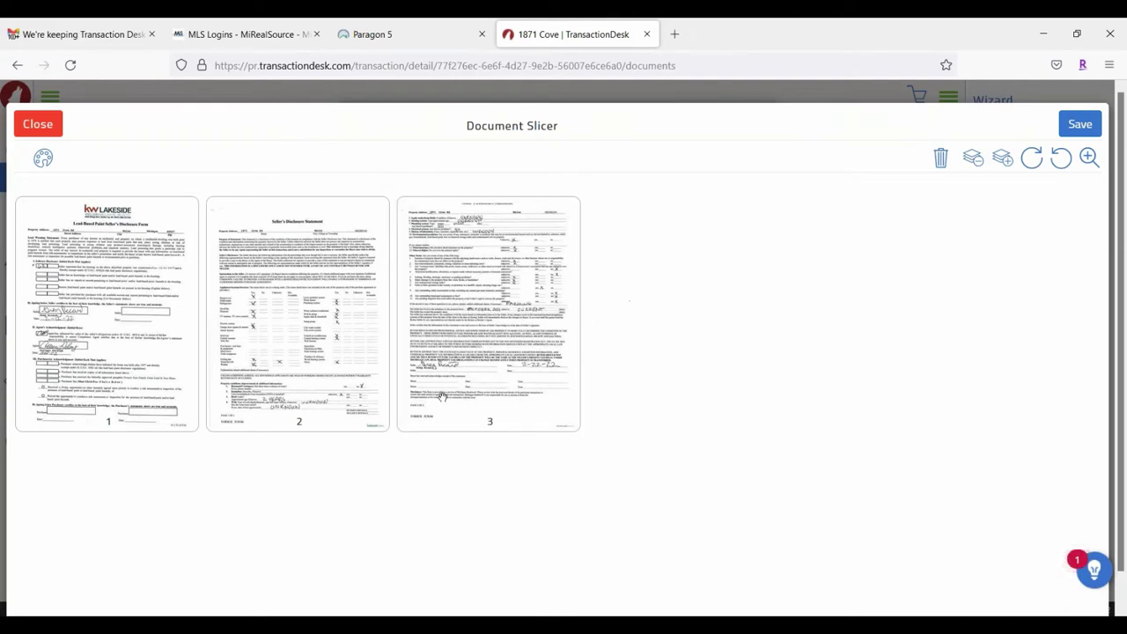
{"action": "left_click", "coordinate": [294, 285]}
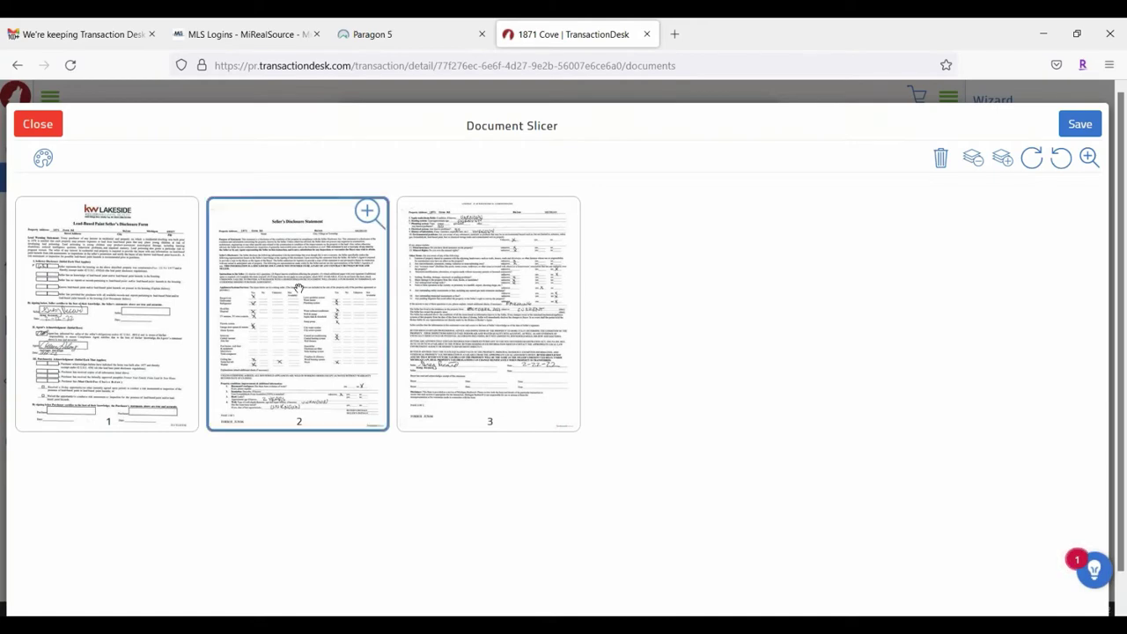
{"action": "left_click", "coordinate": [490, 251]}
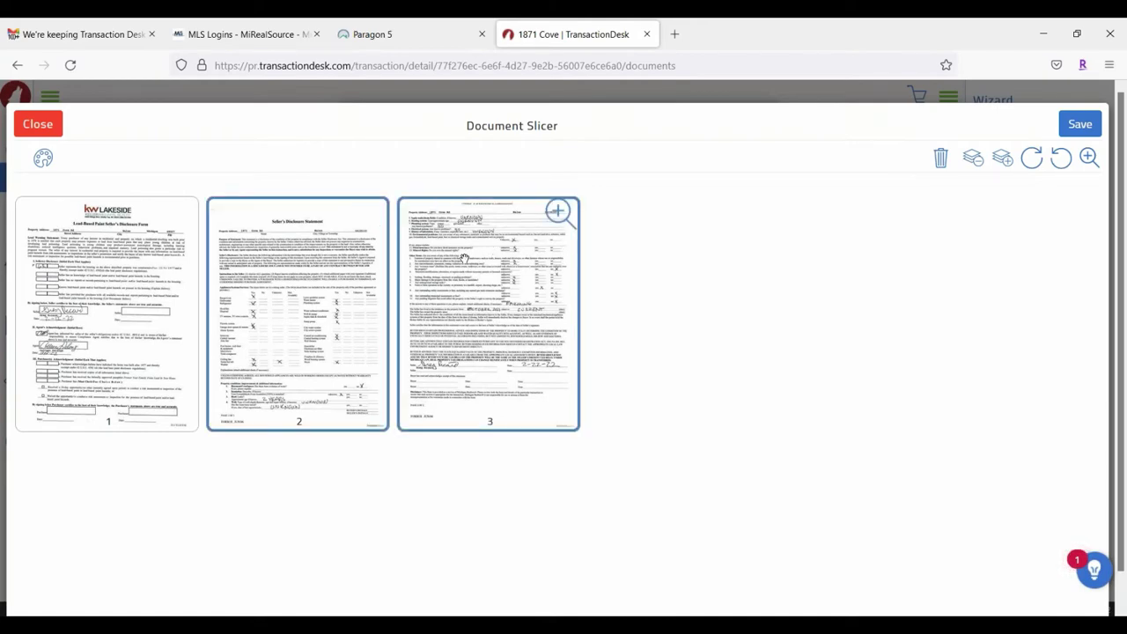
{"action": "left_click", "coordinate": [941, 160]}
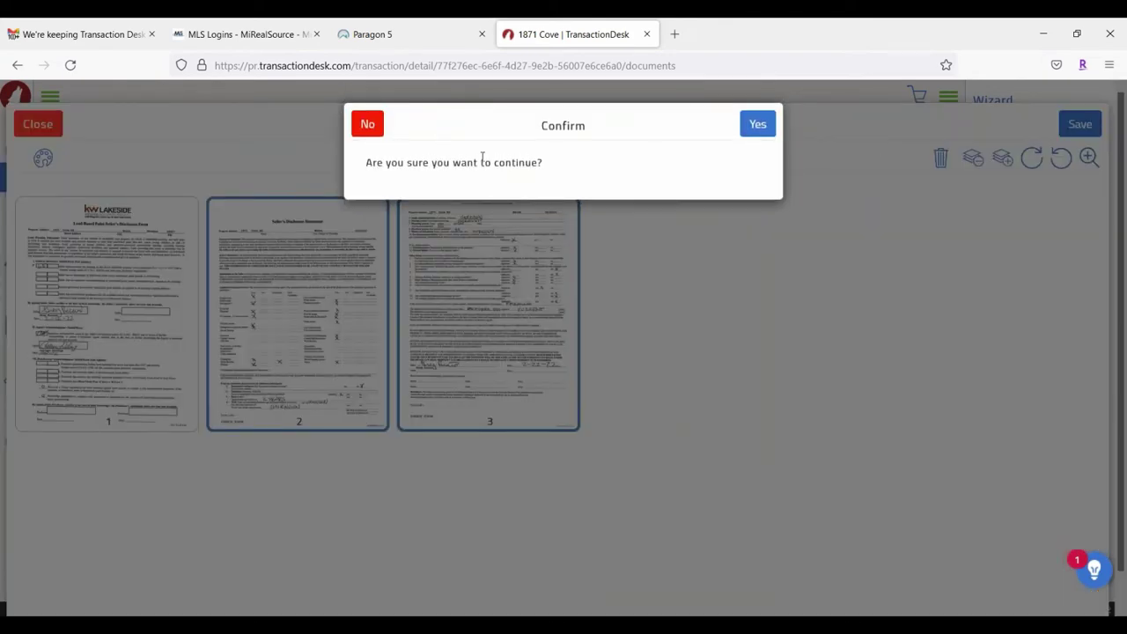
{"action": "left_click", "coordinate": [761, 125]}
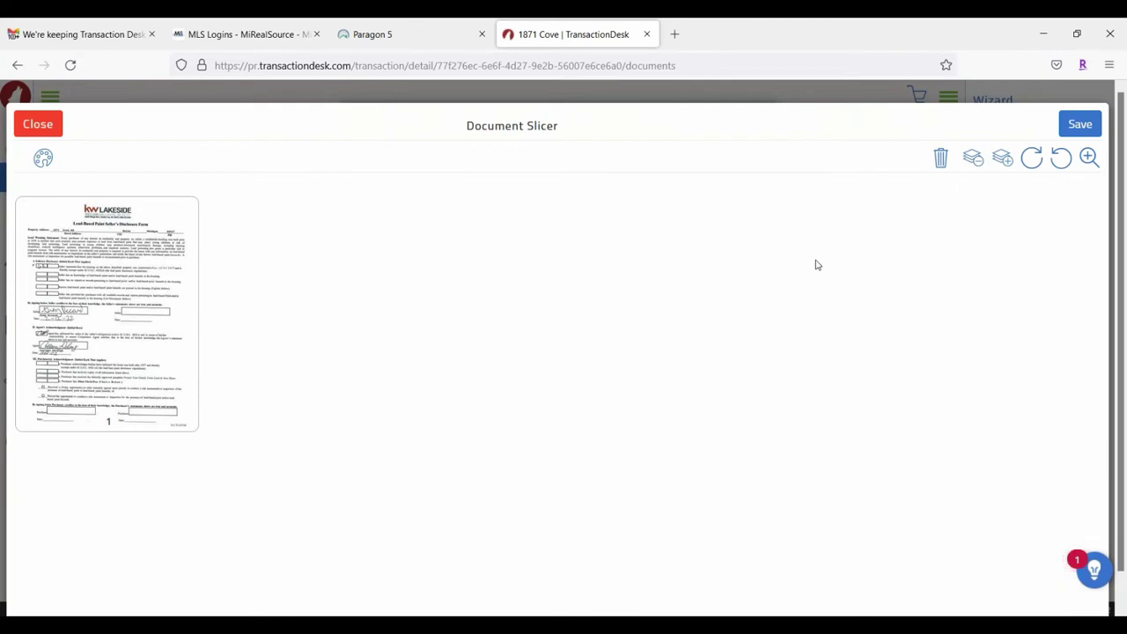
Step: Save the sliced page as a new document 'Lead Base Paint Addendum' and close the slicer unsaved
{"action": "left_click", "coordinate": [1090, 130]}
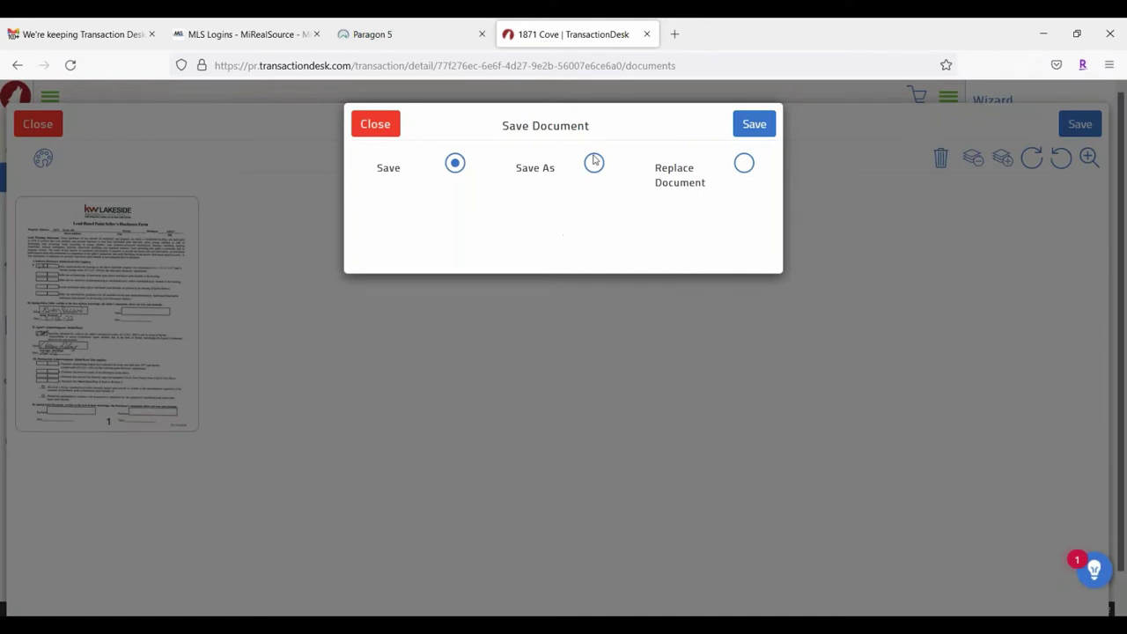
{"action": "left_click", "coordinate": [595, 166]}
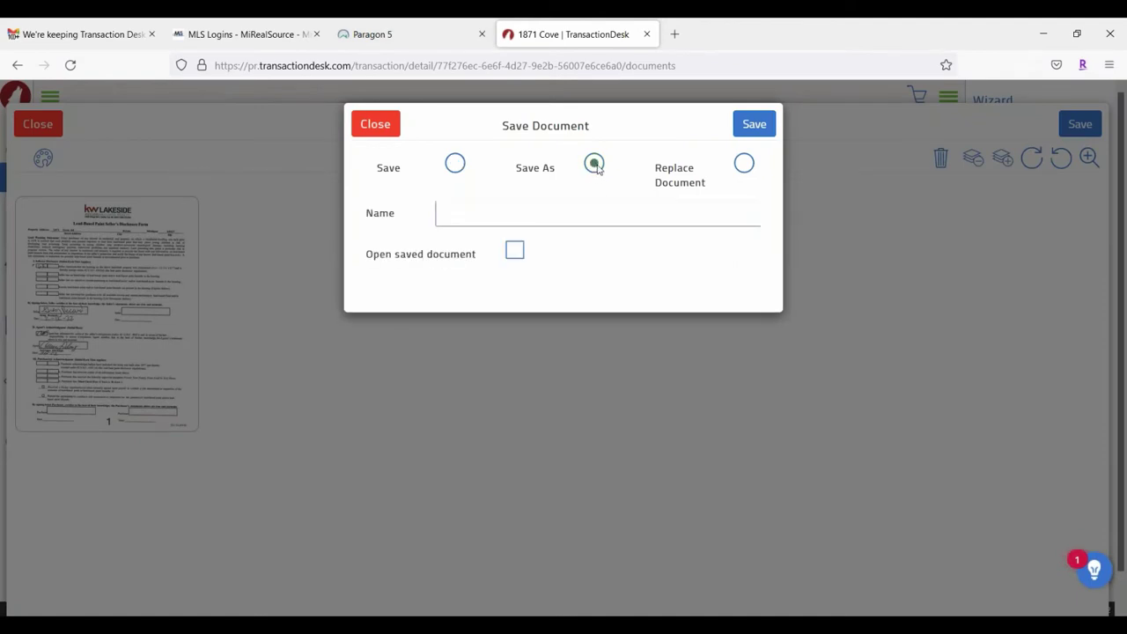
{"action": "left_click", "coordinate": [476, 215]}
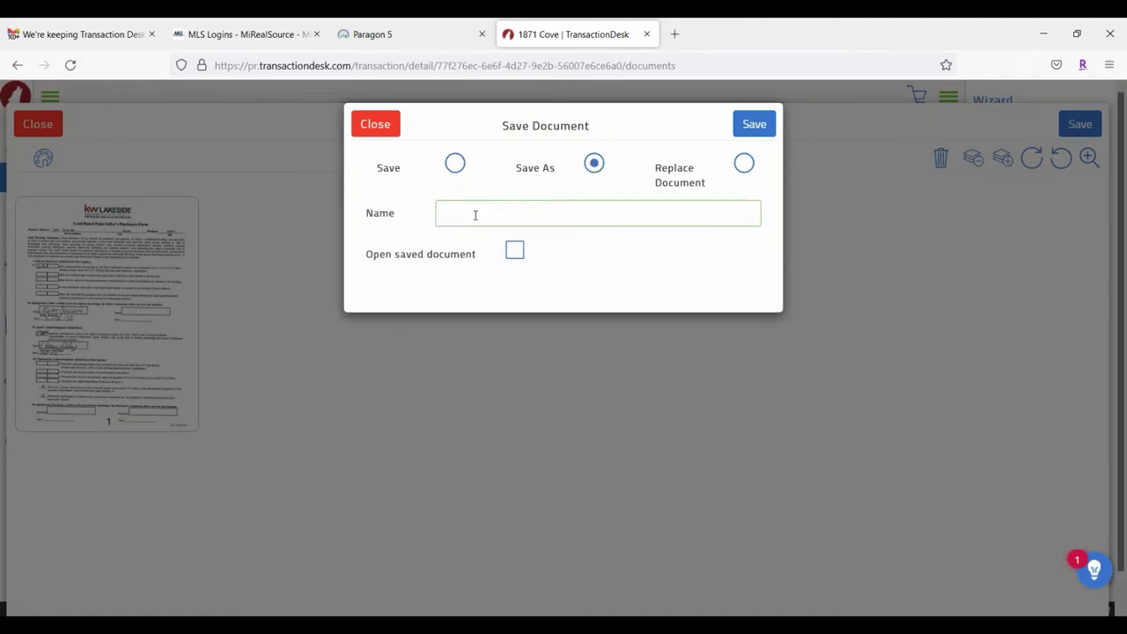
{"action": "type", "text": "Lead Base Paint Add"}
{"action": "key", "text": "BackSpace"}
{"action": "key", "text": "BackSpace"}
{"action": "type", "text": "ddendum"}
{"action": "left_click", "coordinate": [749, 123]}
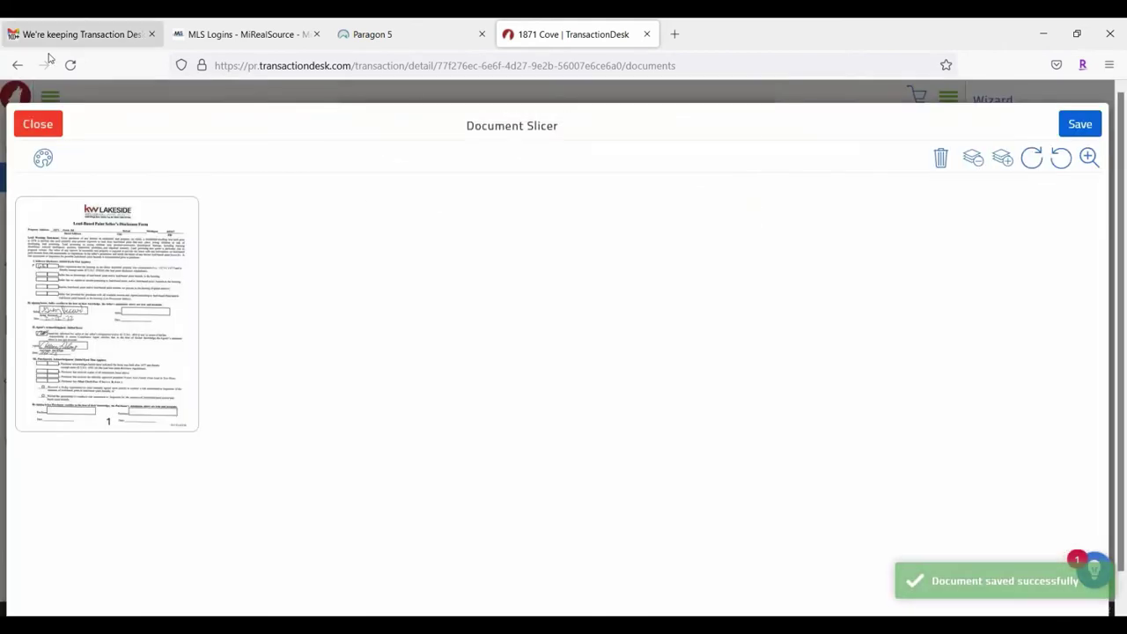
{"action": "left_click", "coordinate": [38, 124]}
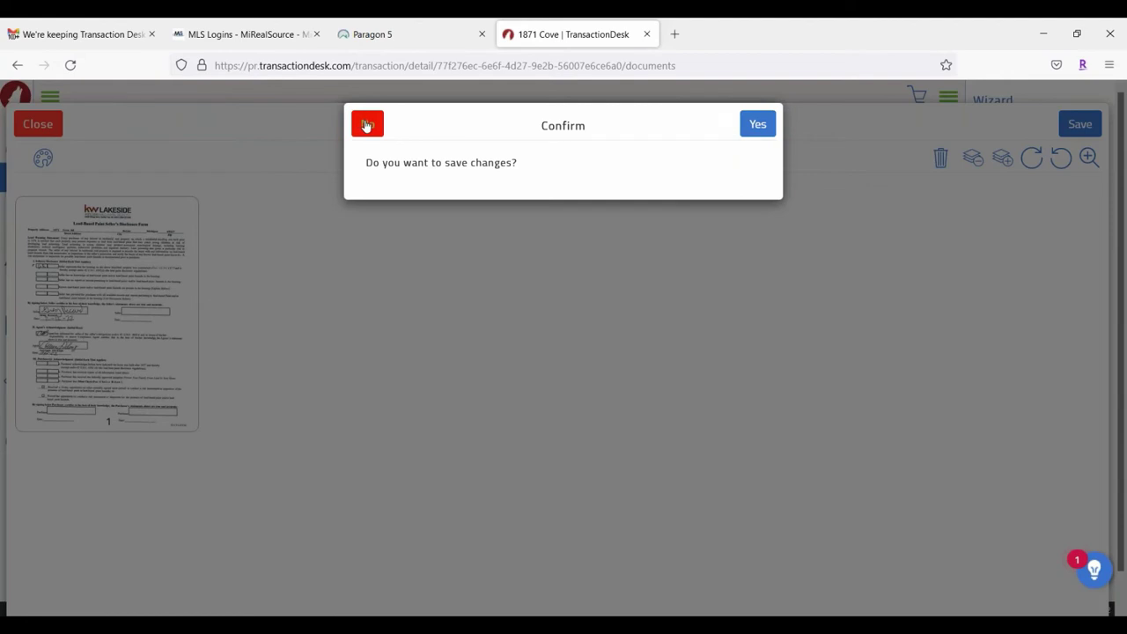
{"action": "left_click", "coordinate": [368, 126]}
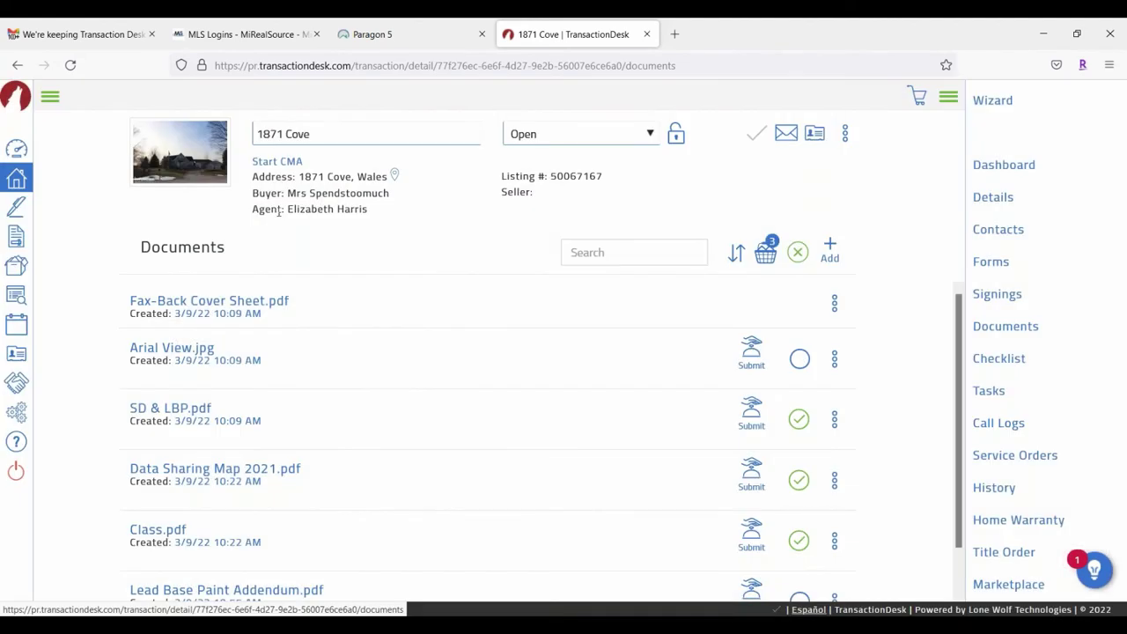
{"action": "scroll", "coordinate": [398, 294], "scroll_direction": "down", "scroll_amount": 1}
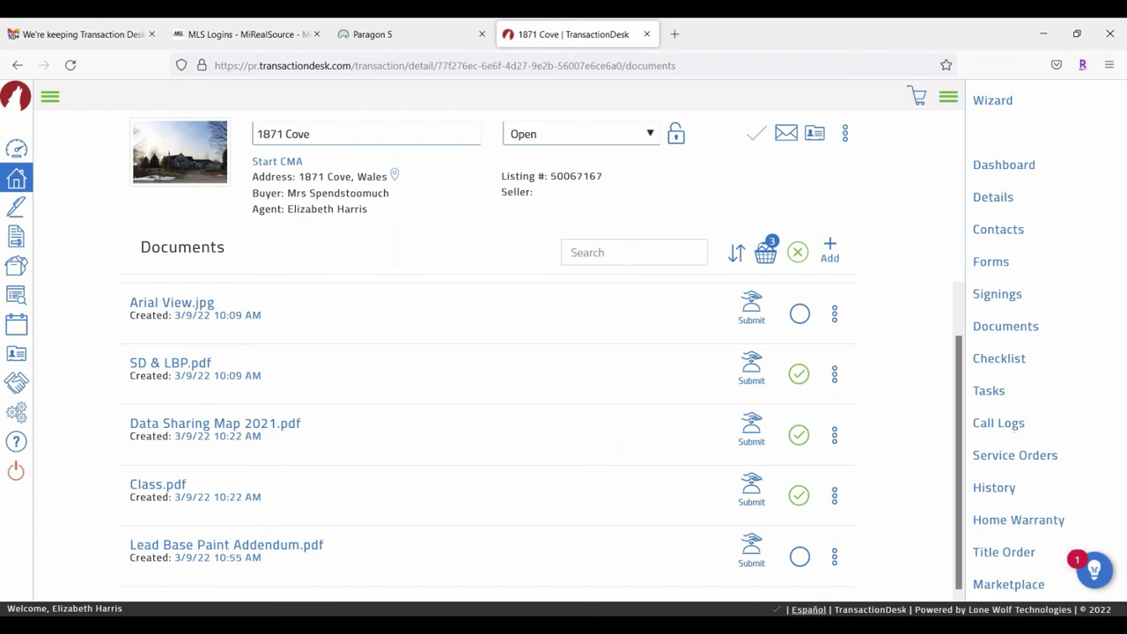
{"action": "left_click", "coordinate": [835, 375]}
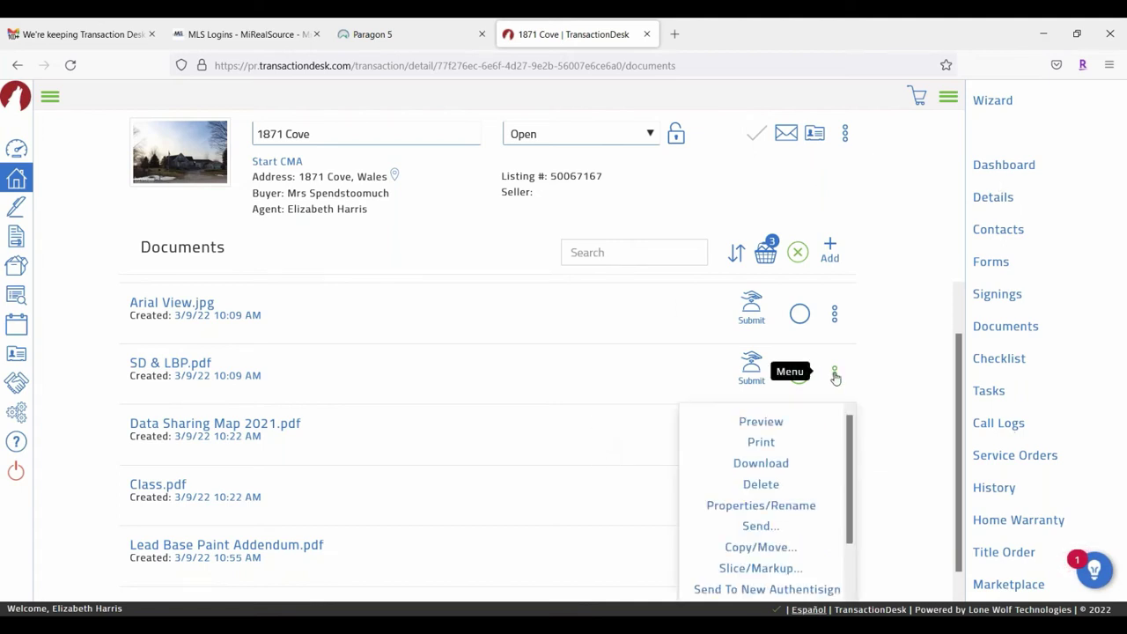
{"action": "scroll", "coordinate": [693, 428], "scroll_direction": "down", "scroll_amount": 3}
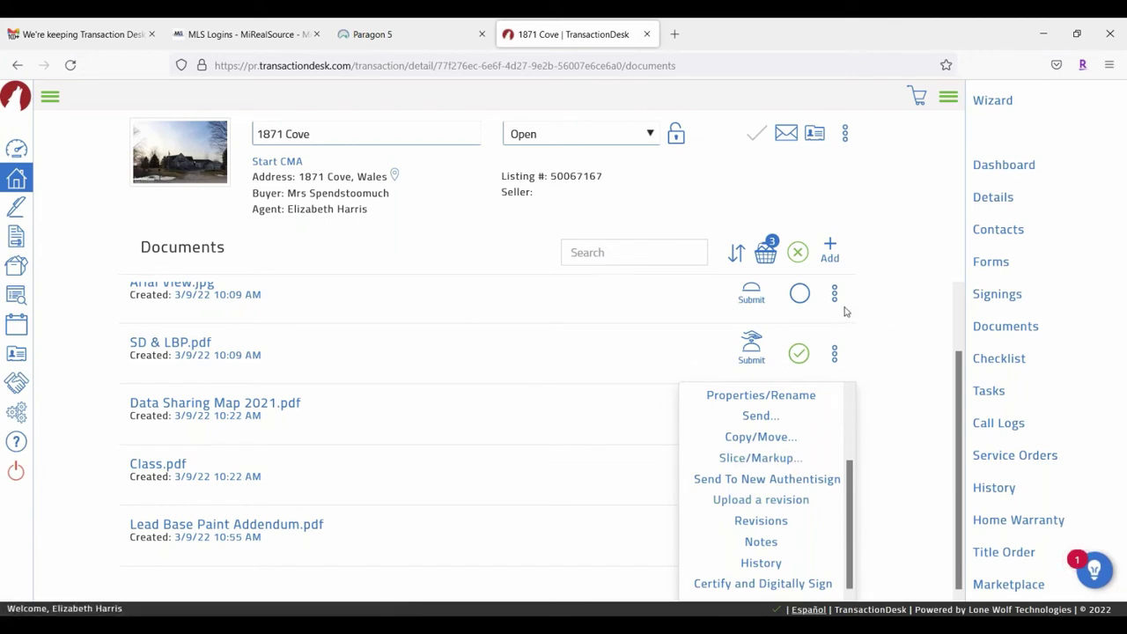
{"action": "left_click", "coordinate": [911, 367]}
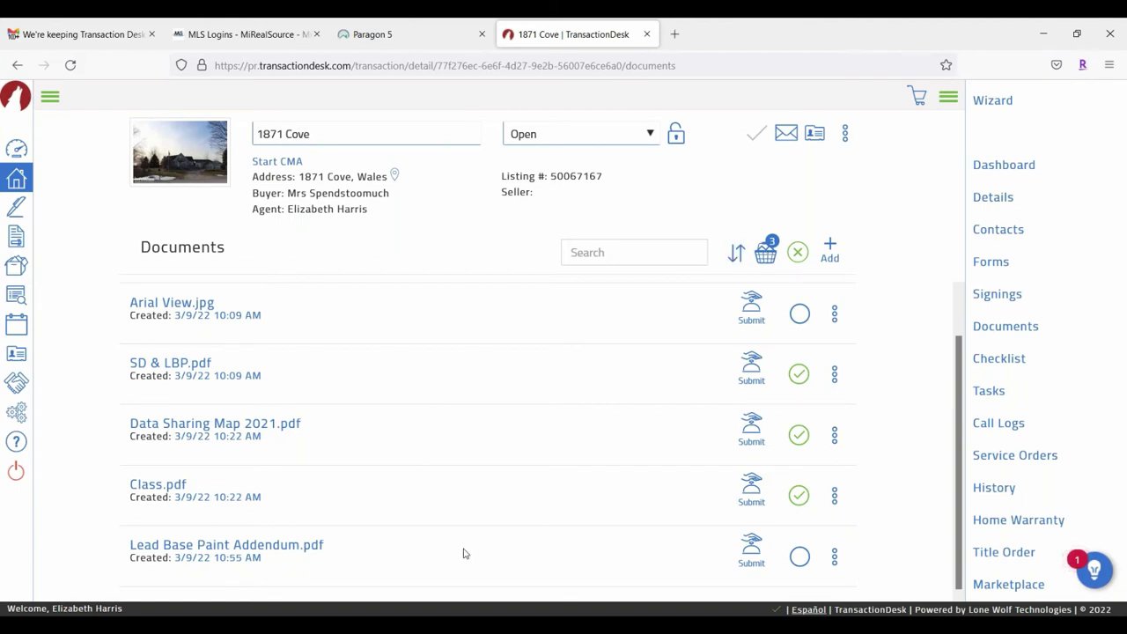
Step: Remove Class from the document basket, leaving SD & LBP and Data Sharing Map 2021
{"action": "left_click", "coordinate": [766, 252]}
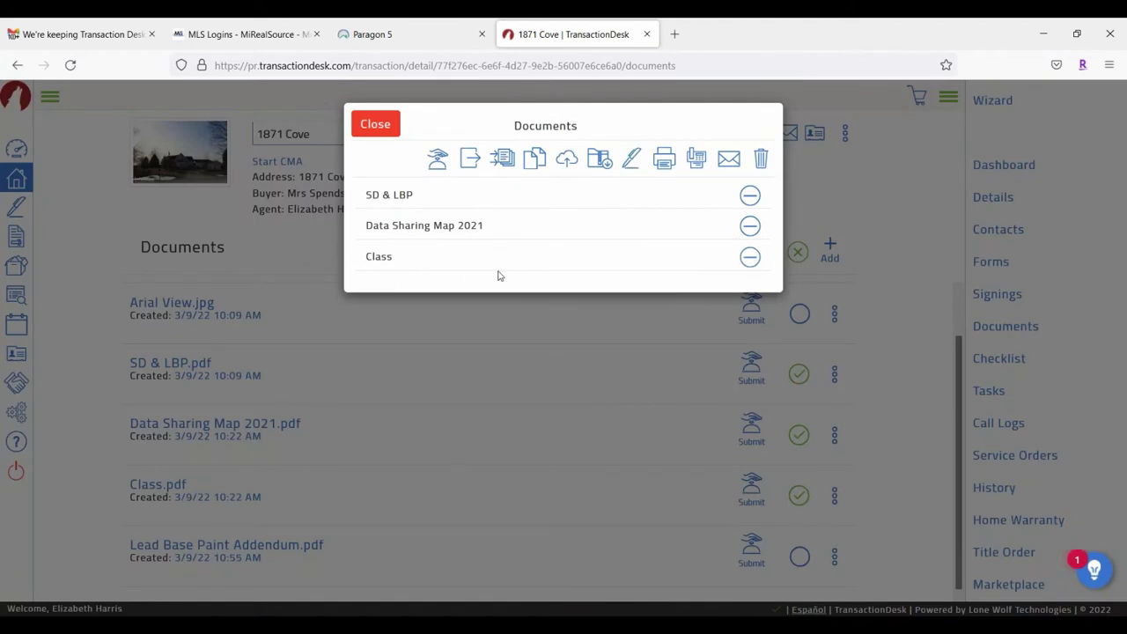
{"action": "left_click", "coordinate": [751, 257]}
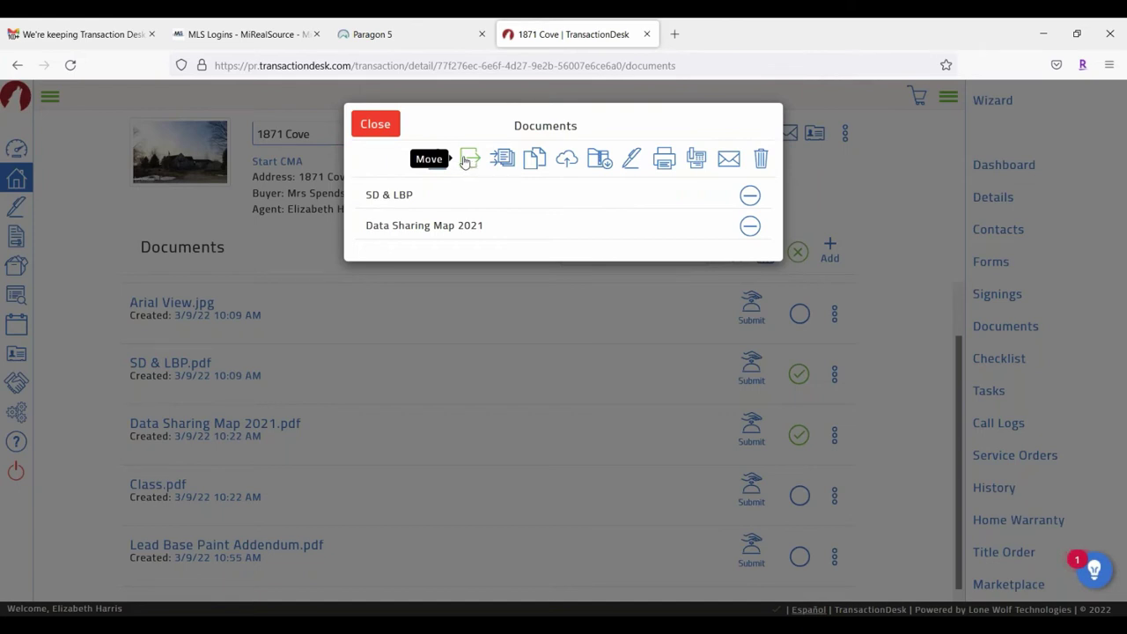
{"action": "left_click", "coordinate": [467, 160]}
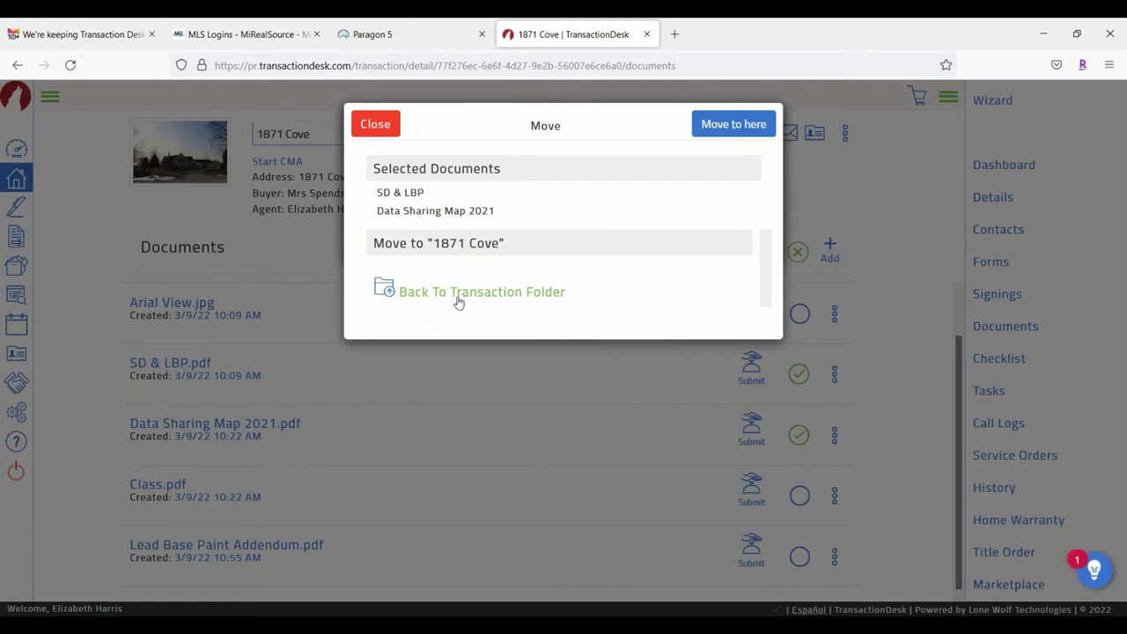
{"action": "left_click", "coordinate": [384, 290]}
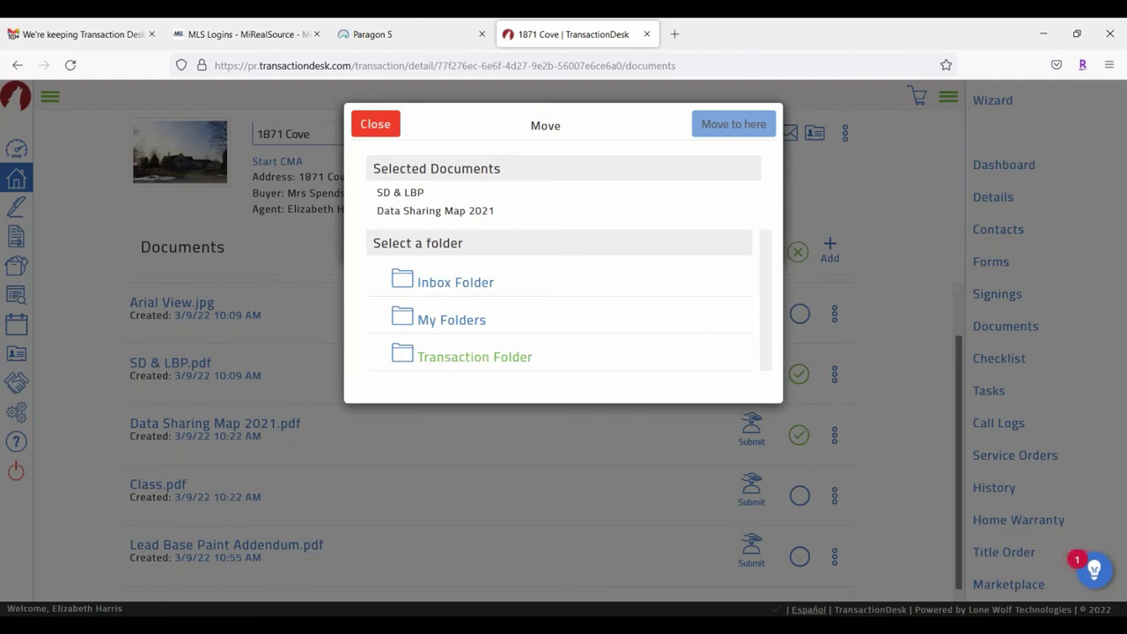
{"action": "left_click", "coordinate": [462, 356]}
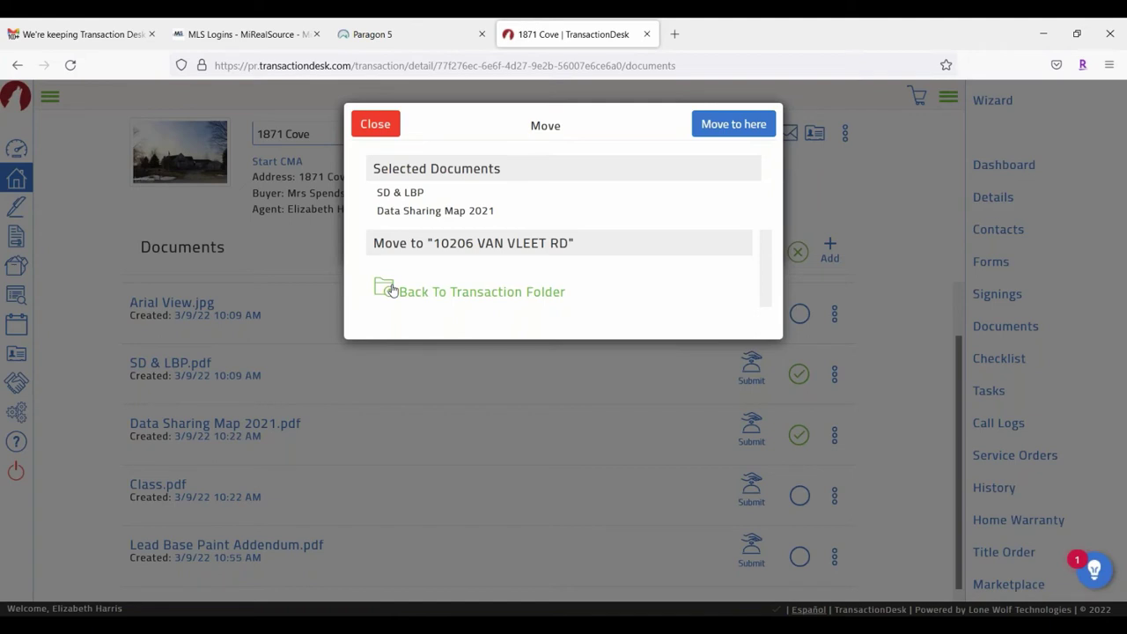
{"action": "left_click", "coordinate": [436, 294]}
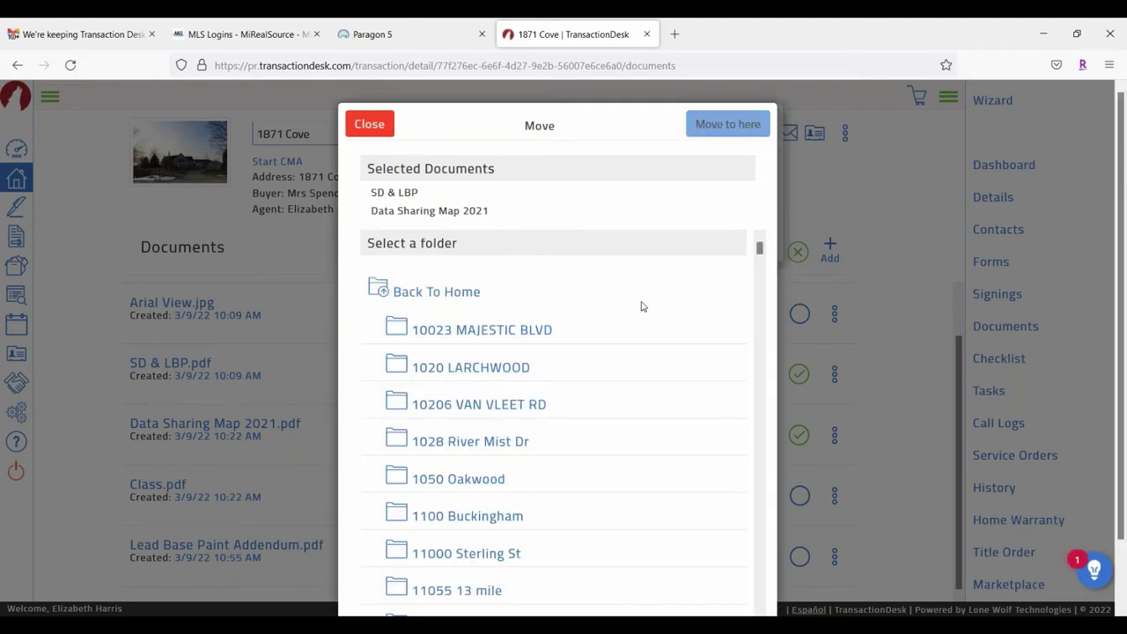
{"action": "scroll", "coordinate": [617, 348], "scroll_direction": "down", "scroll_amount": 4}
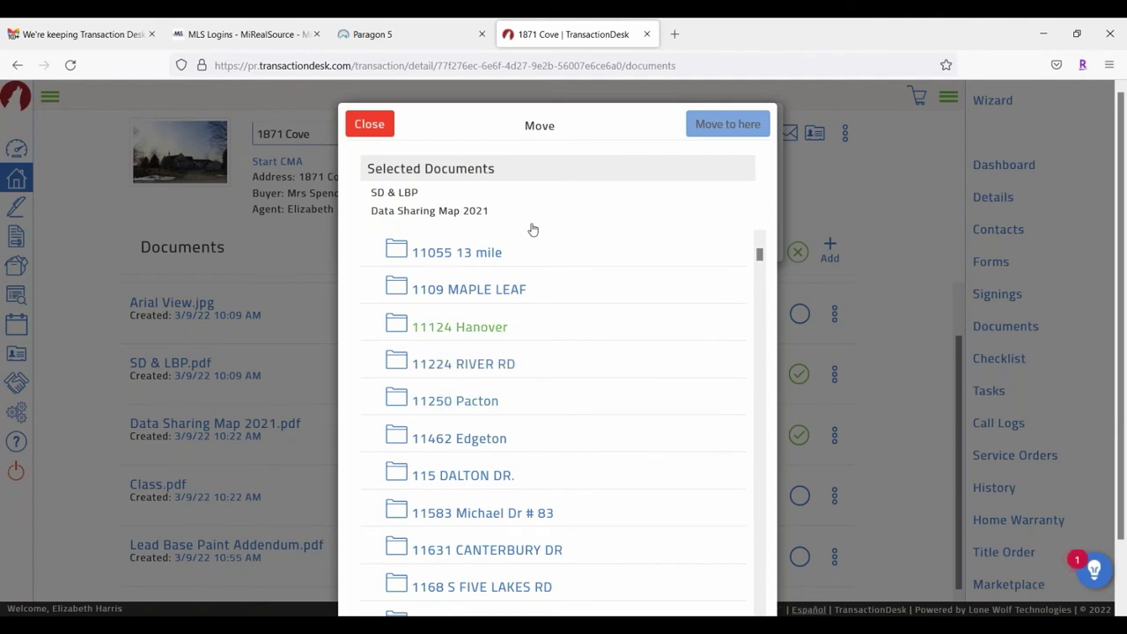
{"action": "left_click", "coordinate": [369, 124]}
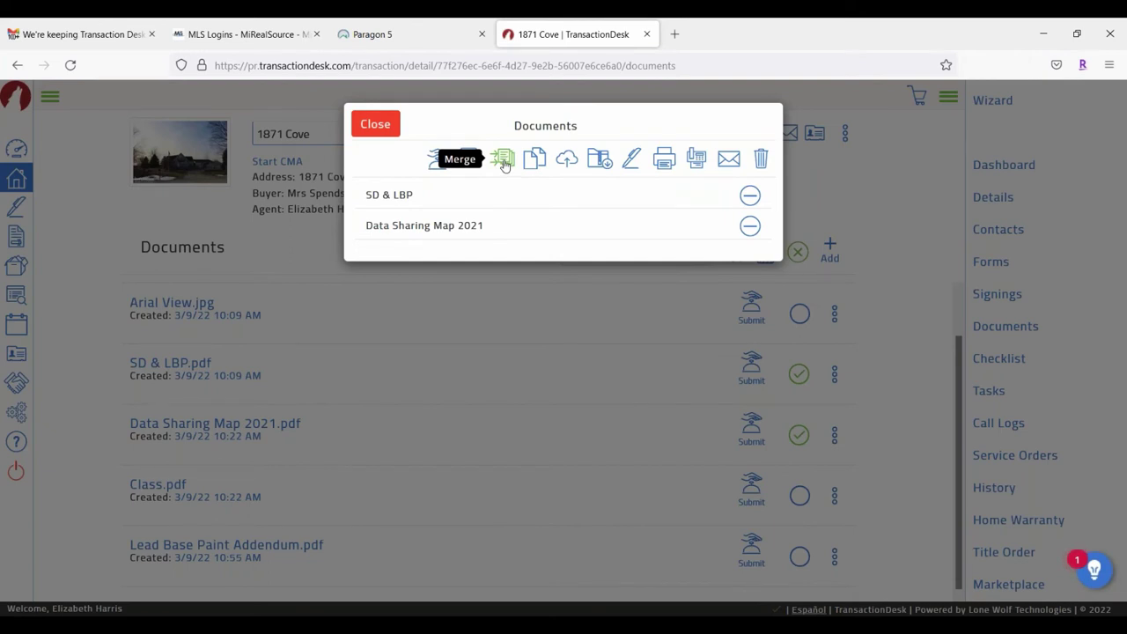
{"action": "left_click", "coordinate": [503, 160]}
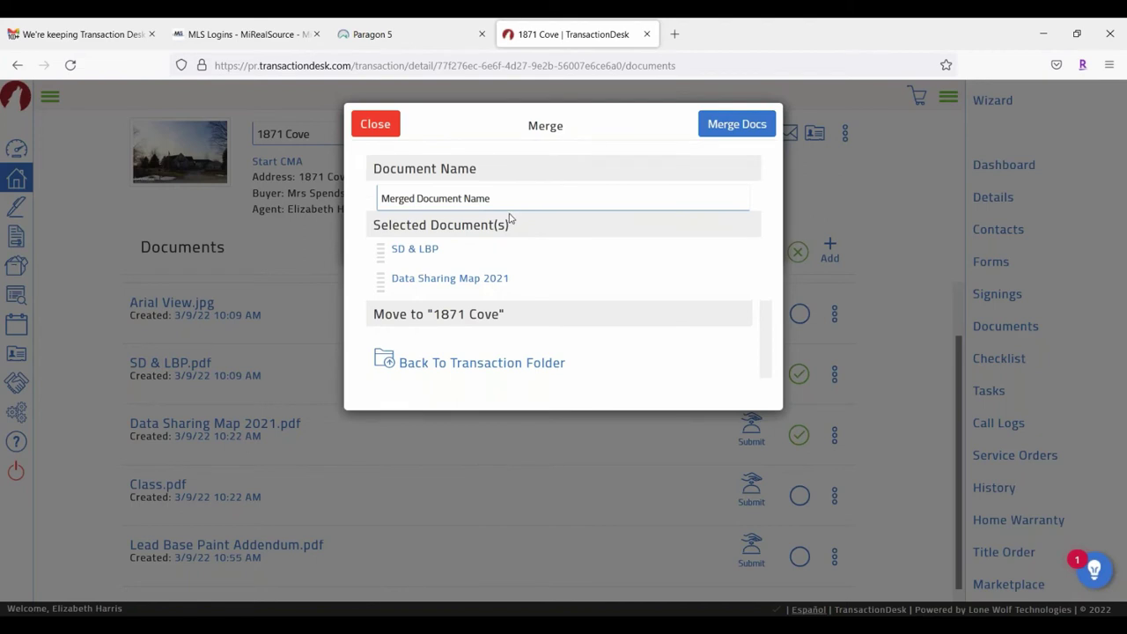
{"action": "left_click_drag", "start_coordinate": [493, 199], "coordinate": [361, 177]}
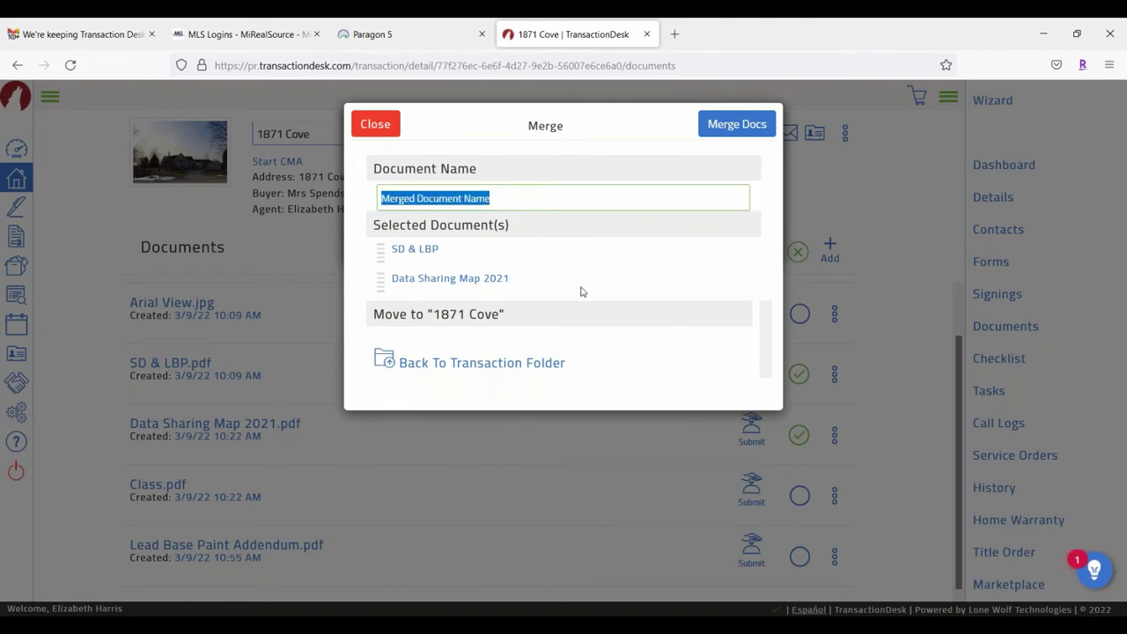
{"action": "type", "text": "New Li"}
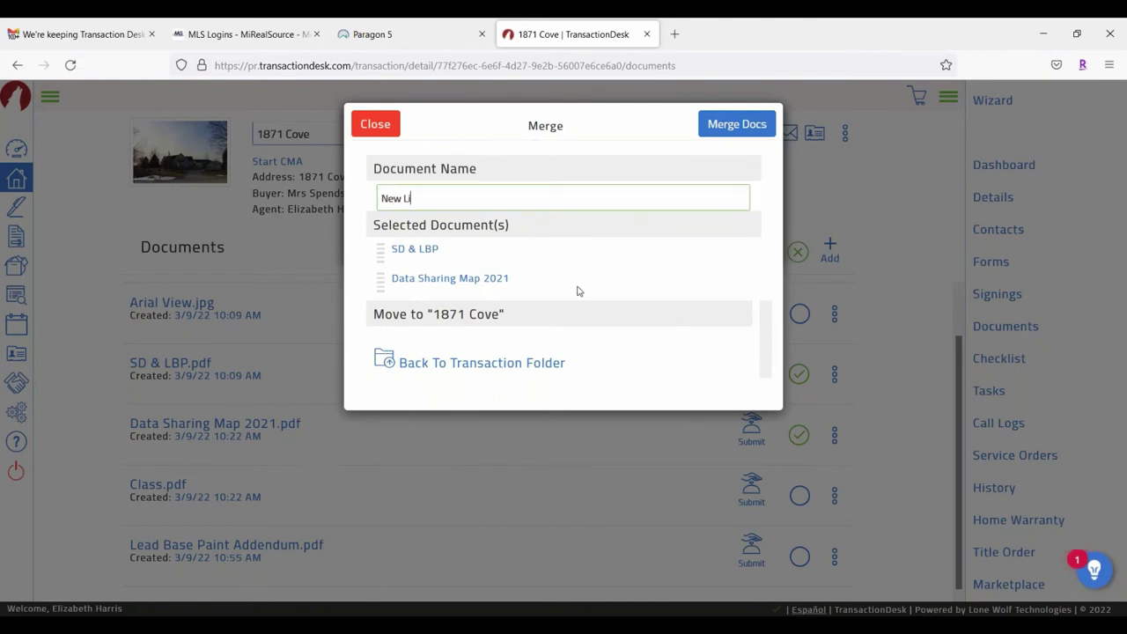
{"action": "type", "text": "sting"}
{"action": "left_click", "coordinate": [394, 126]}
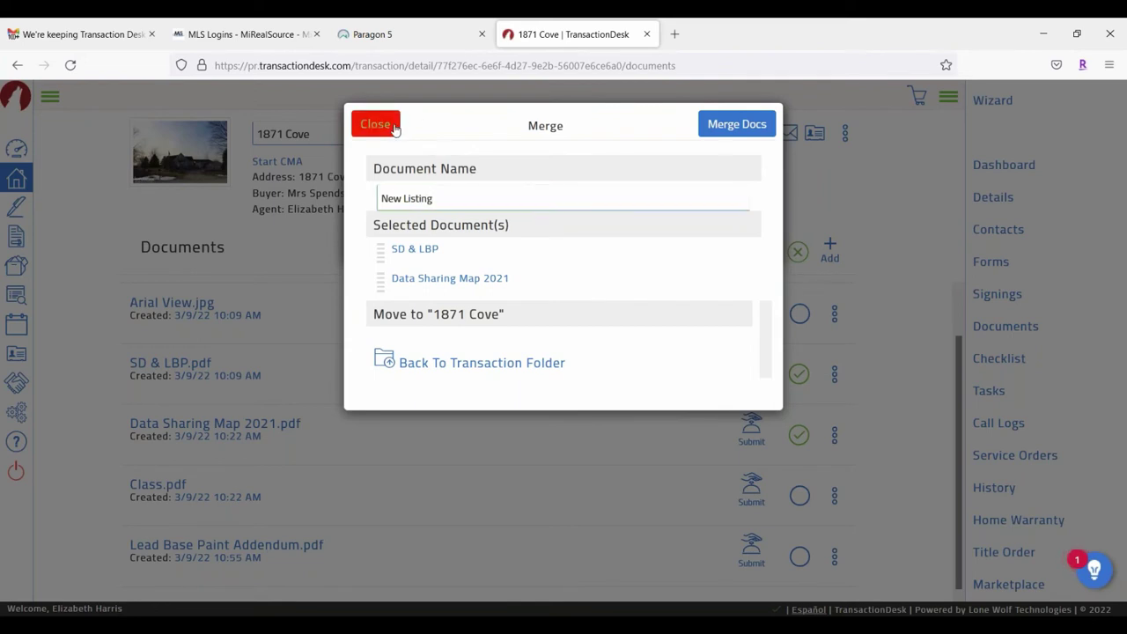
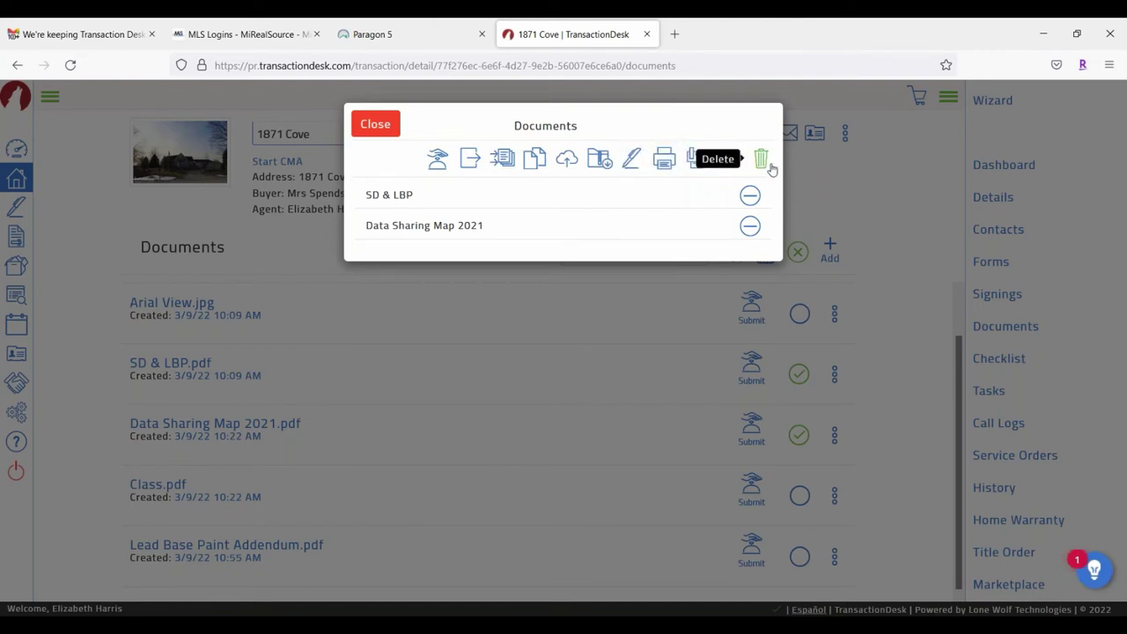
Step: Close the documents basket, review its contents again, and glance at the SD & LBP actions menu
{"action": "left_click", "coordinate": [377, 125]}
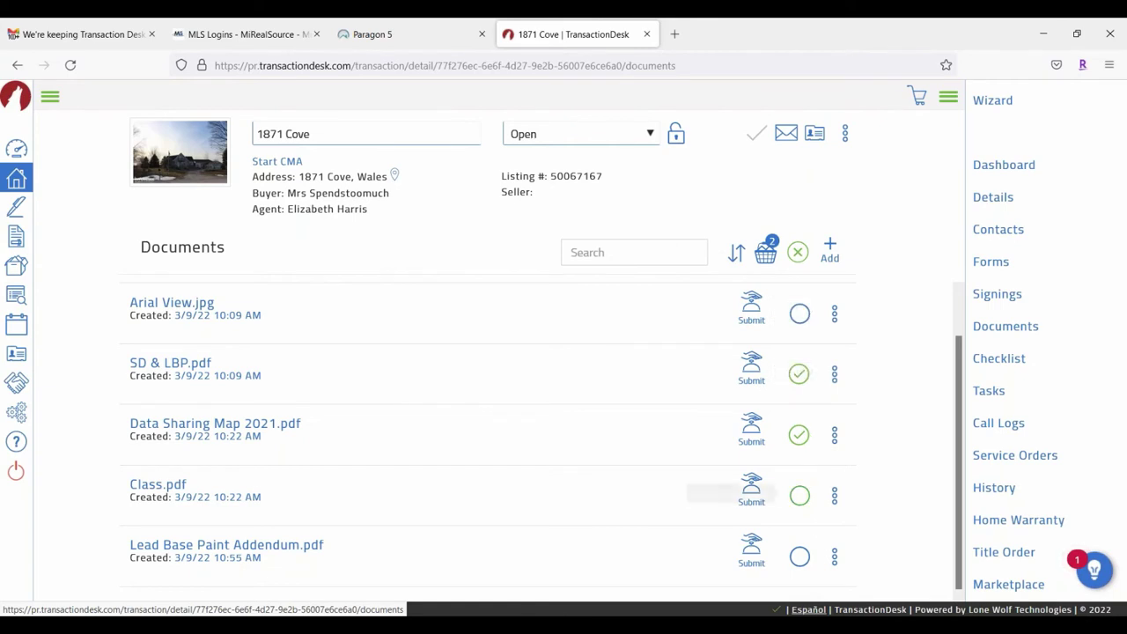
{"action": "left_click", "coordinate": [765, 253]}
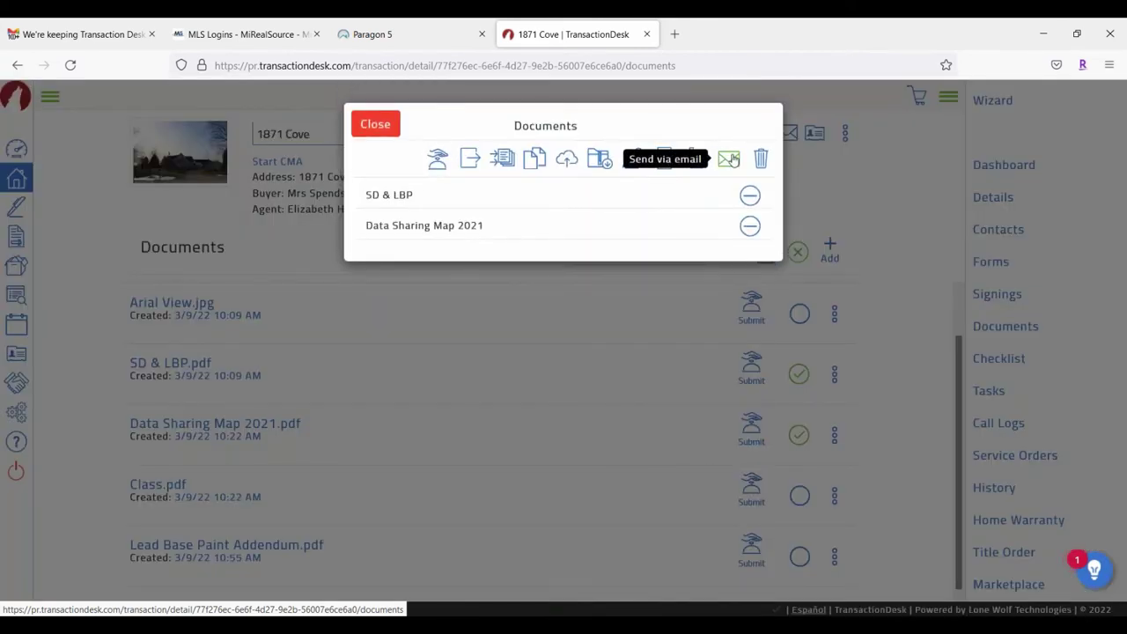
{"action": "left_click", "coordinate": [396, 125]}
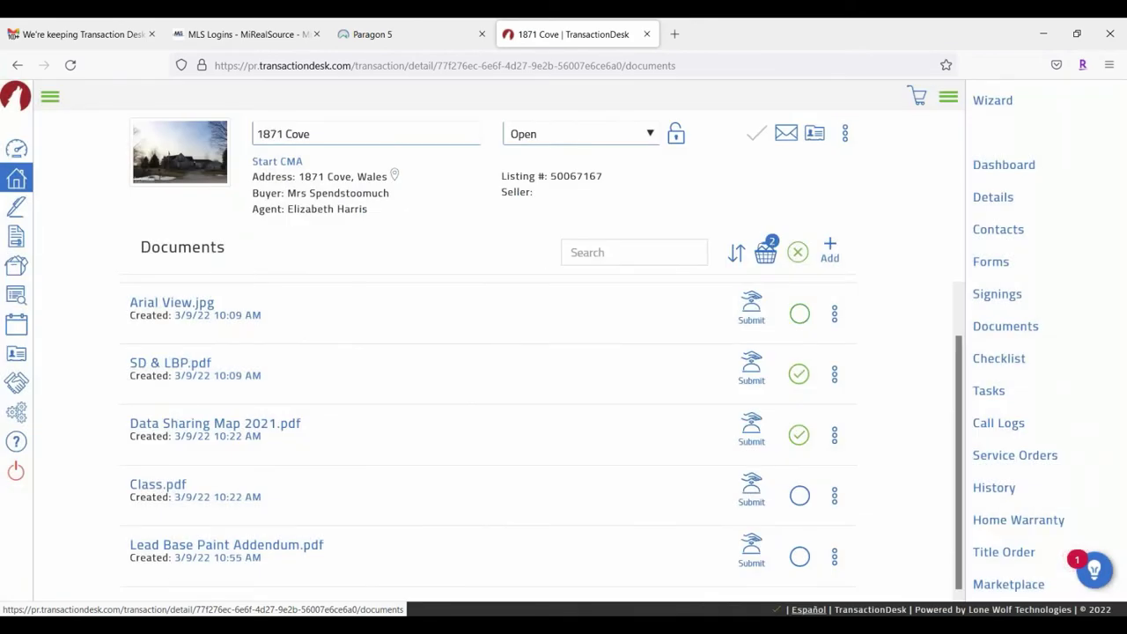
{"action": "left_click", "coordinate": [835, 375]}
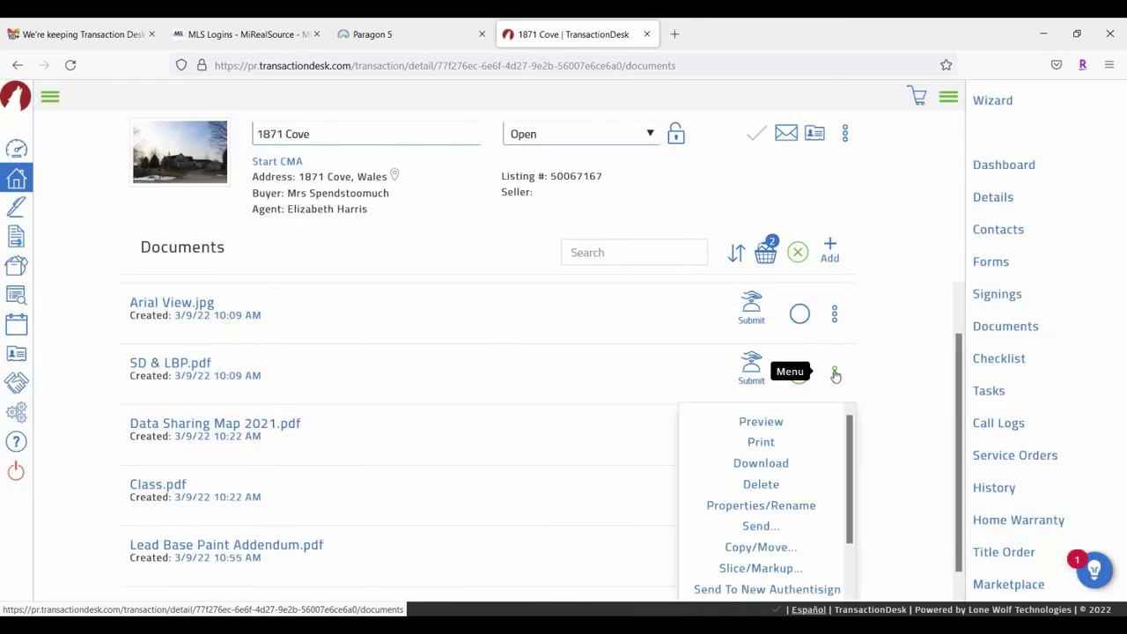
{"action": "scroll", "coordinate": [780, 529], "scroll_direction": "down", "scroll_amount": 3}
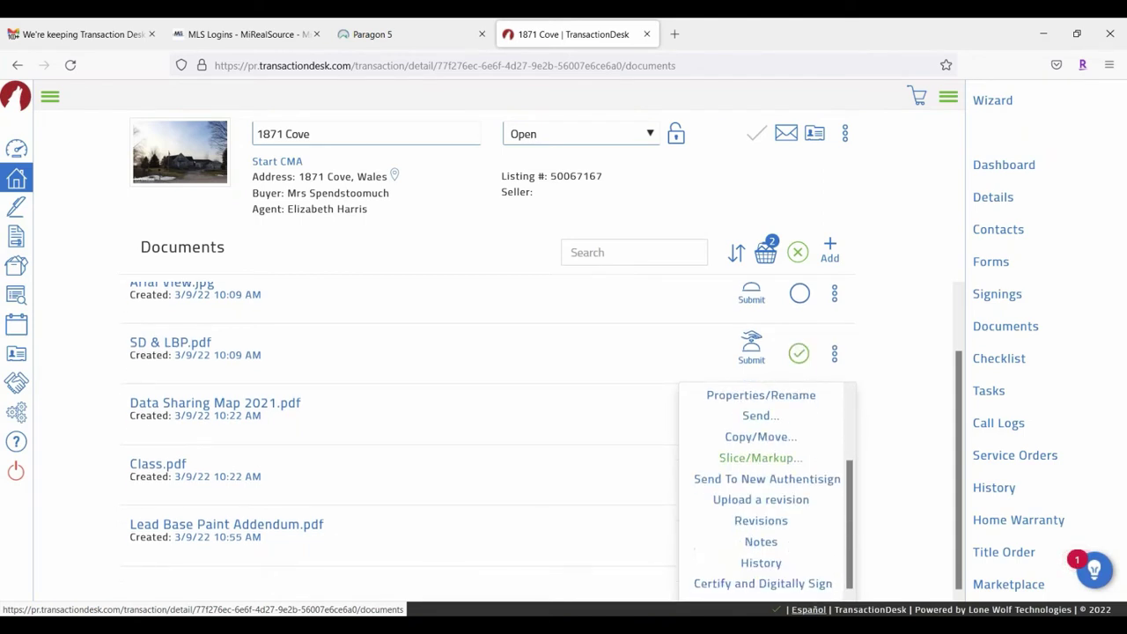
{"action": "left_click", "coordinate": [872, 281]}
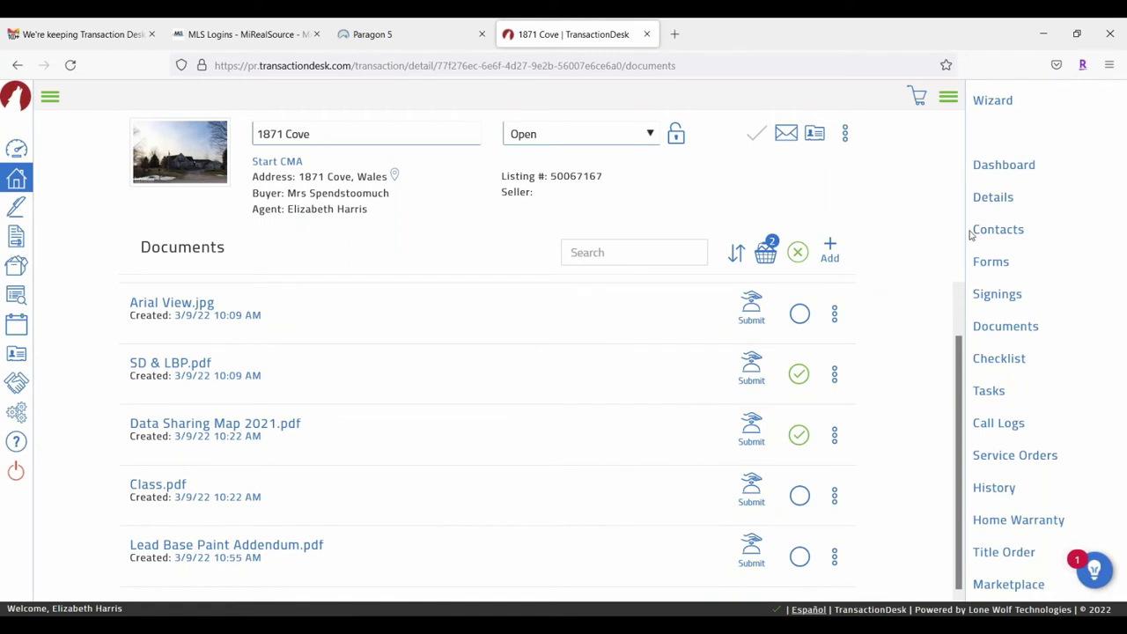
{"action": "left_click", "coordinate": [995, 262]}
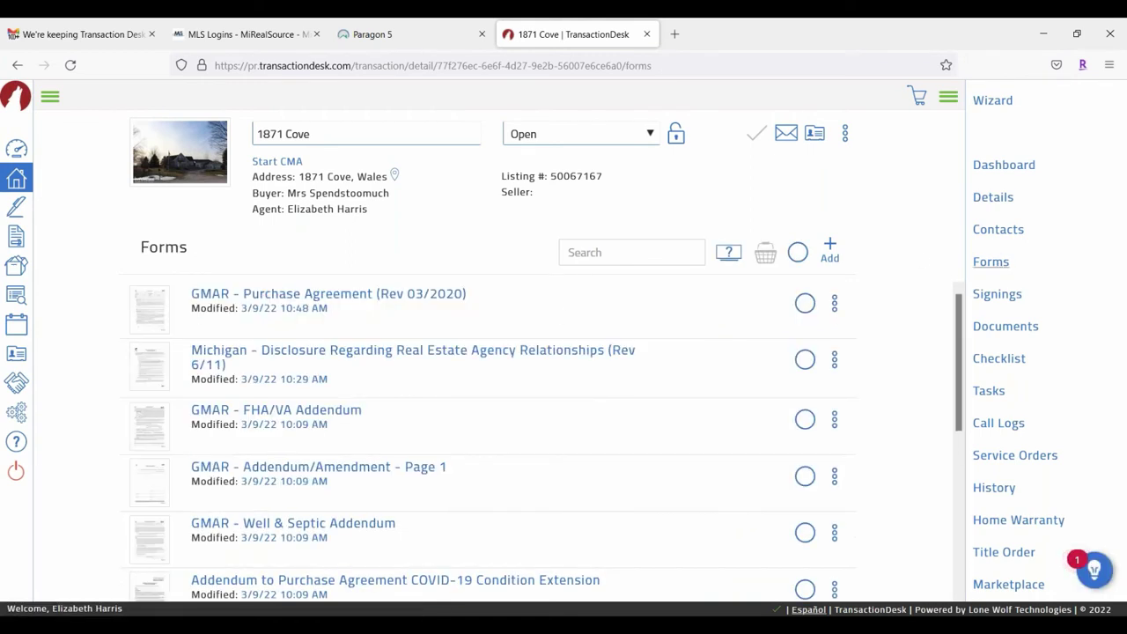
{"action": "left_click", "coordinate": [835, 305]}
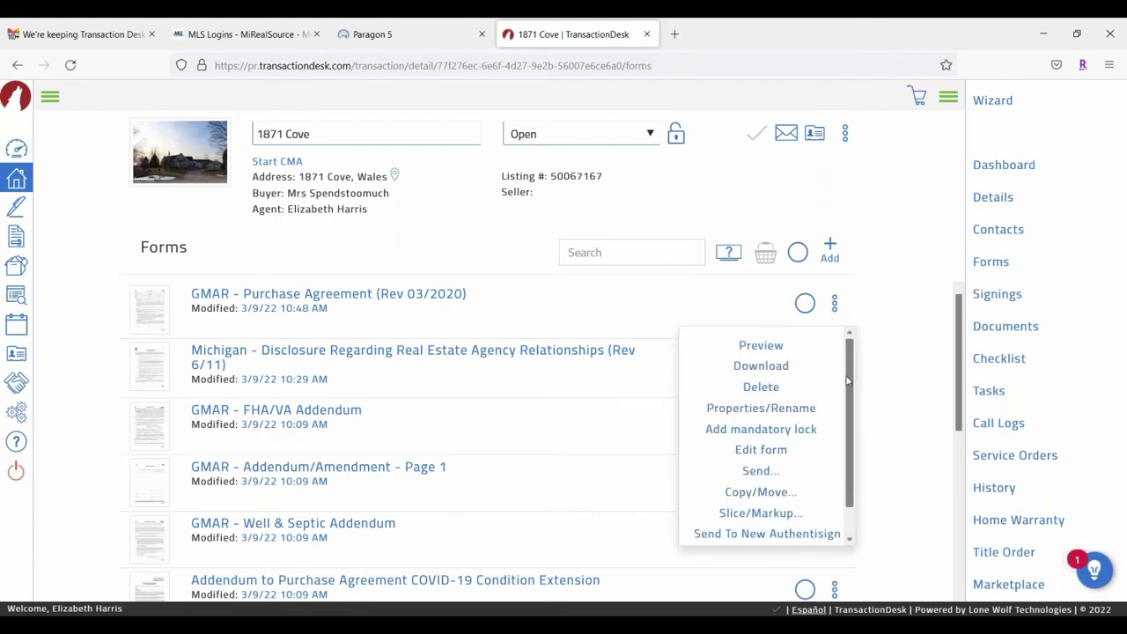
{"action": "scroll", "coordinate": [850, 401], "scroll_direction": "down", "scroll_amount": 1}
{"action": "scroll", "coordinate": [850, 401], "scroll_direction": "down", "scroll_amount": 1}
{"action": "scroll", "coordinate": [793, 337], "scroll_direction": "up", "scroll_amount": 2}
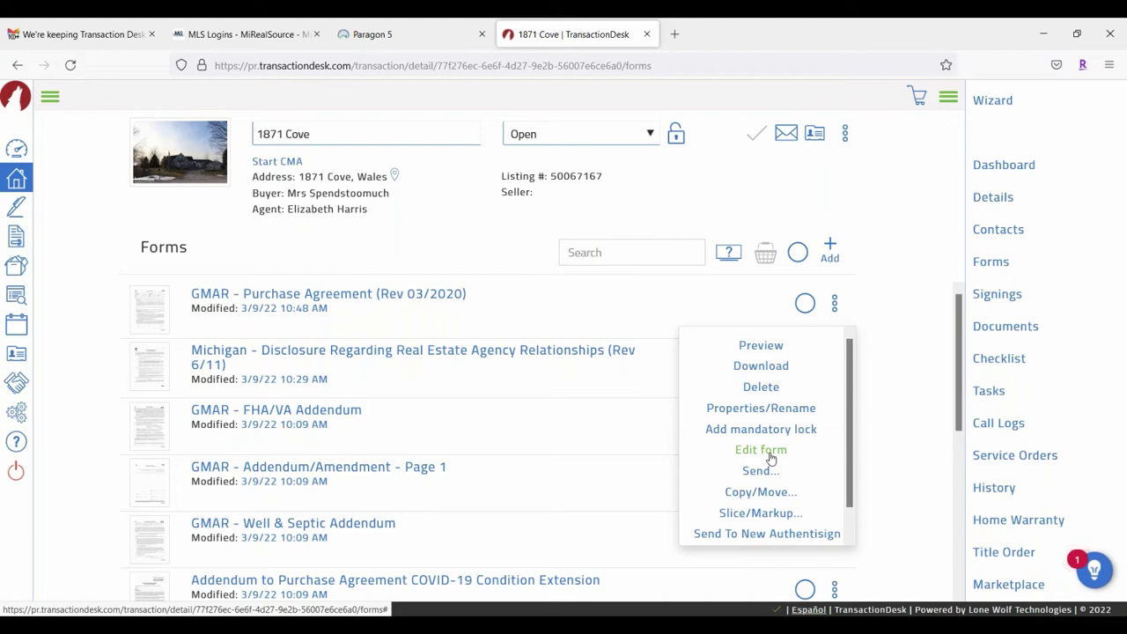
{"action": "scroll", "coordinate": [771, 458], "scroll_direction": "down", "scroll_amount": 1}
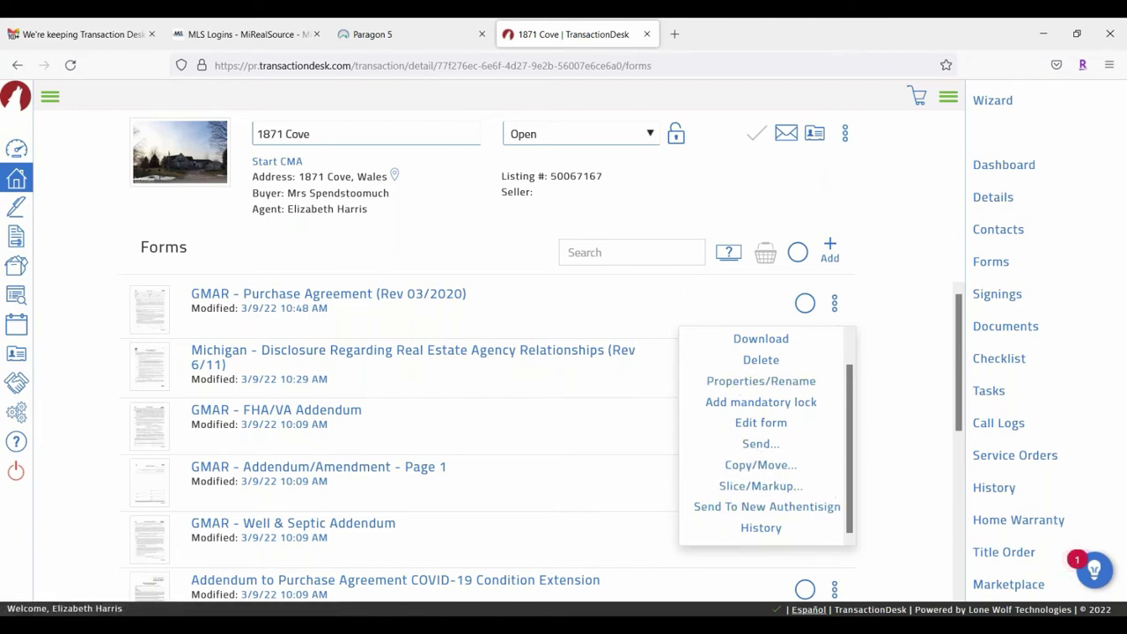
{"action": "scroll", "coordinate": [780, 529], "scroll_direction": "down", "scroll_amount": 3}
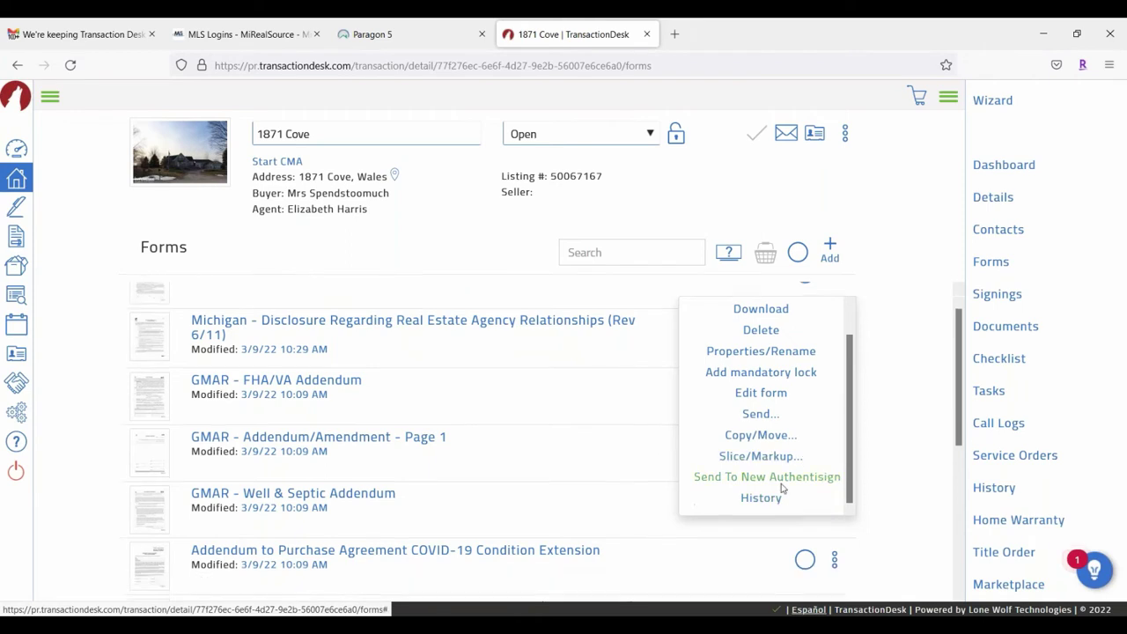
{"action": "scroll", "coordinate": [861, 370], "scroll_direction": "up", "scroll_amount": 3}
{"action": "left_click", "coordinate": [927, 288]}
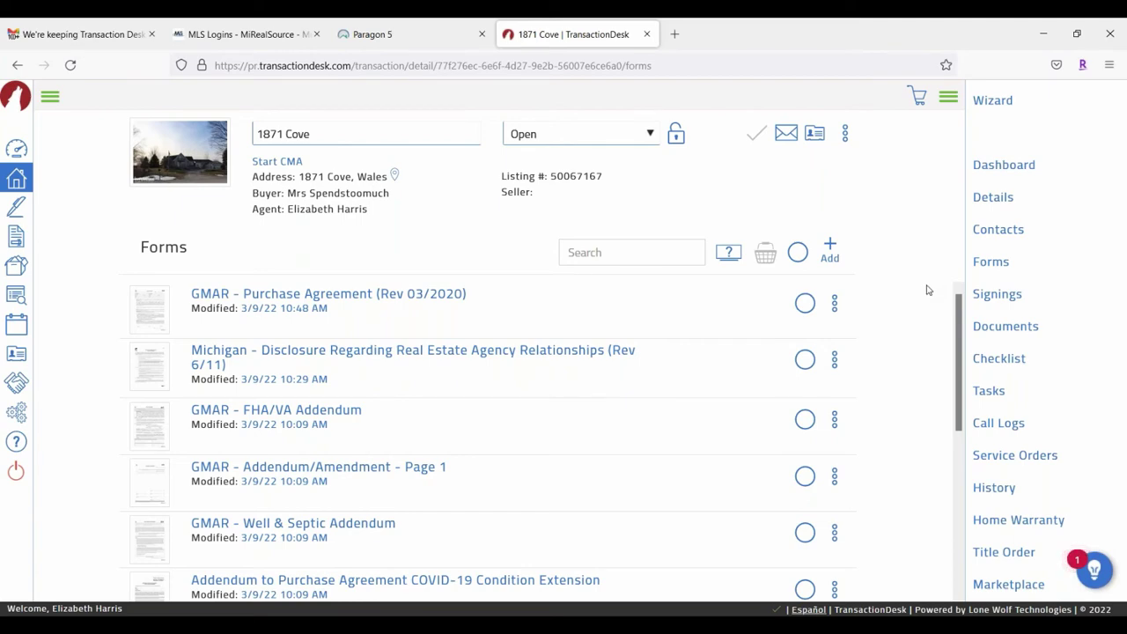
{"action": "left_click", "coordinate": [373, 34]}
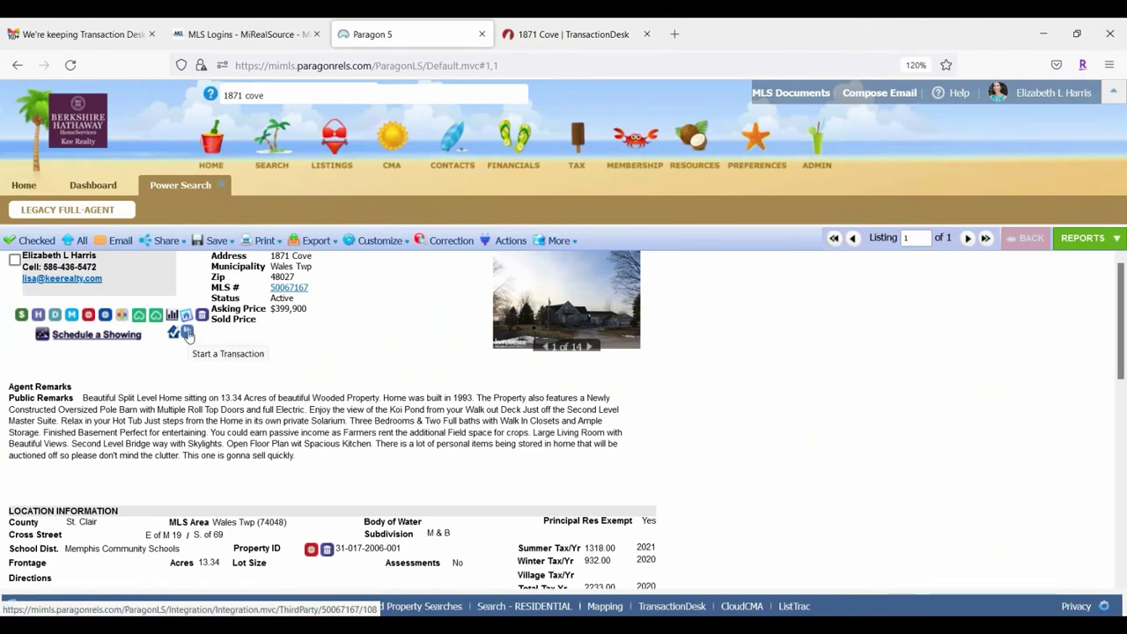
{"action": "left_click", "coordinate": [187, 334]}
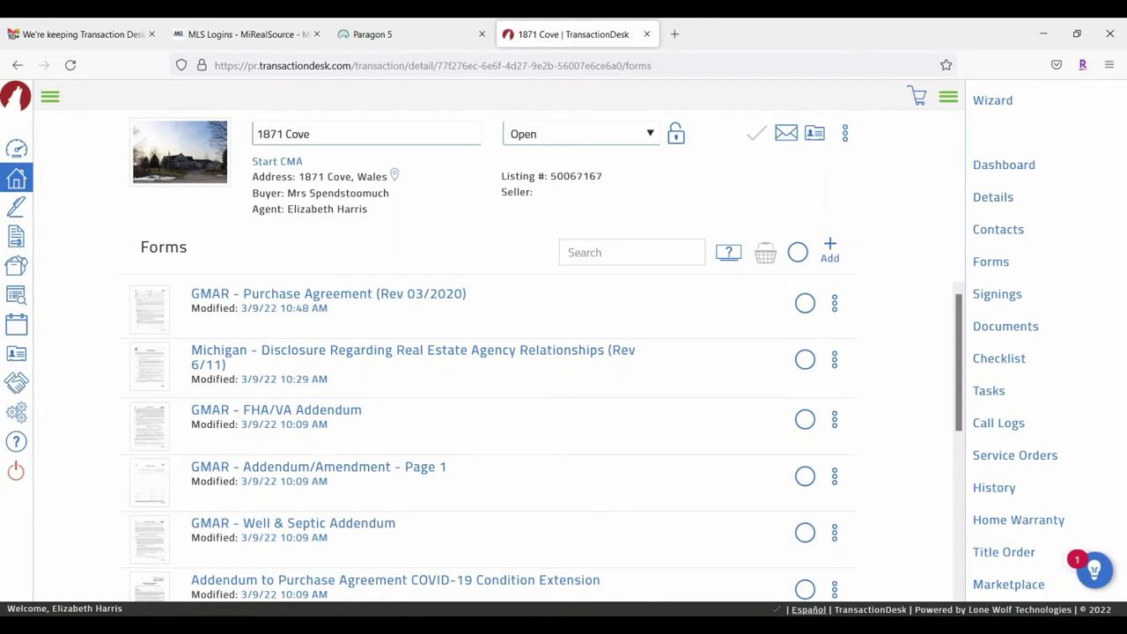
{"action": "left_click", "coordinate": [949, 98]}
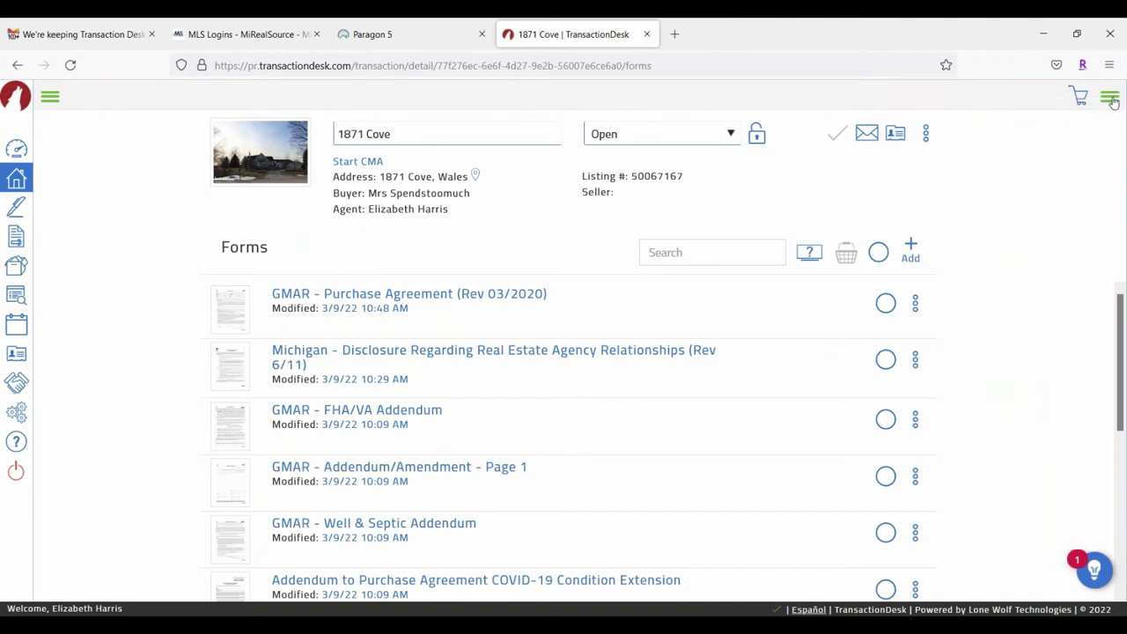
{"action": "left_click", "coordinate": [1112, 99]}
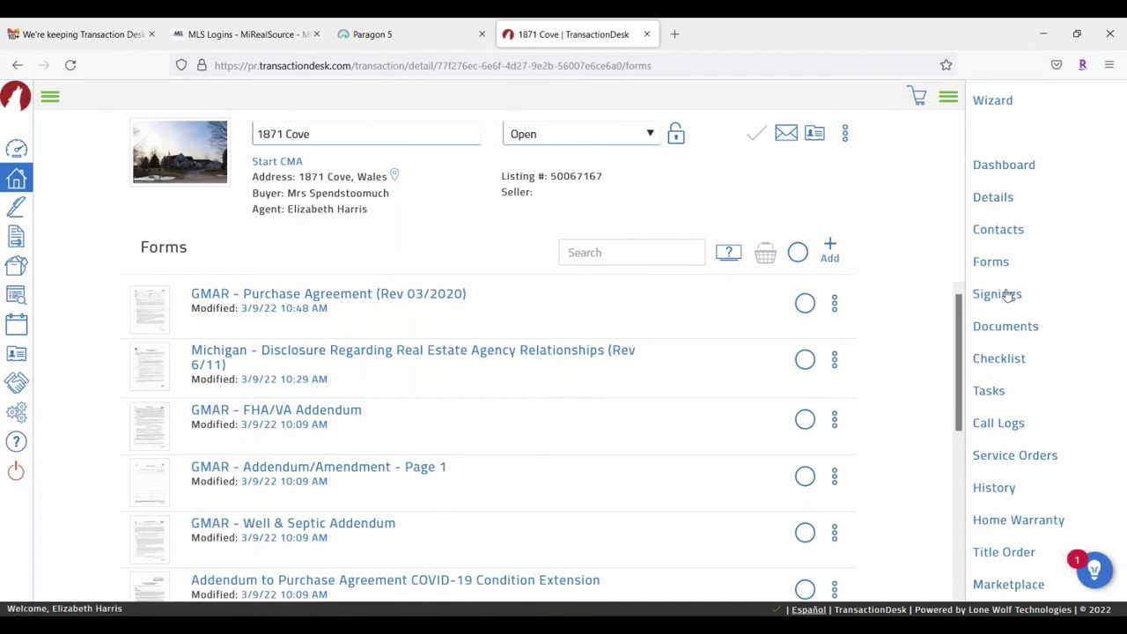
{"action": "left_click", "coordinate": [997, 295]}
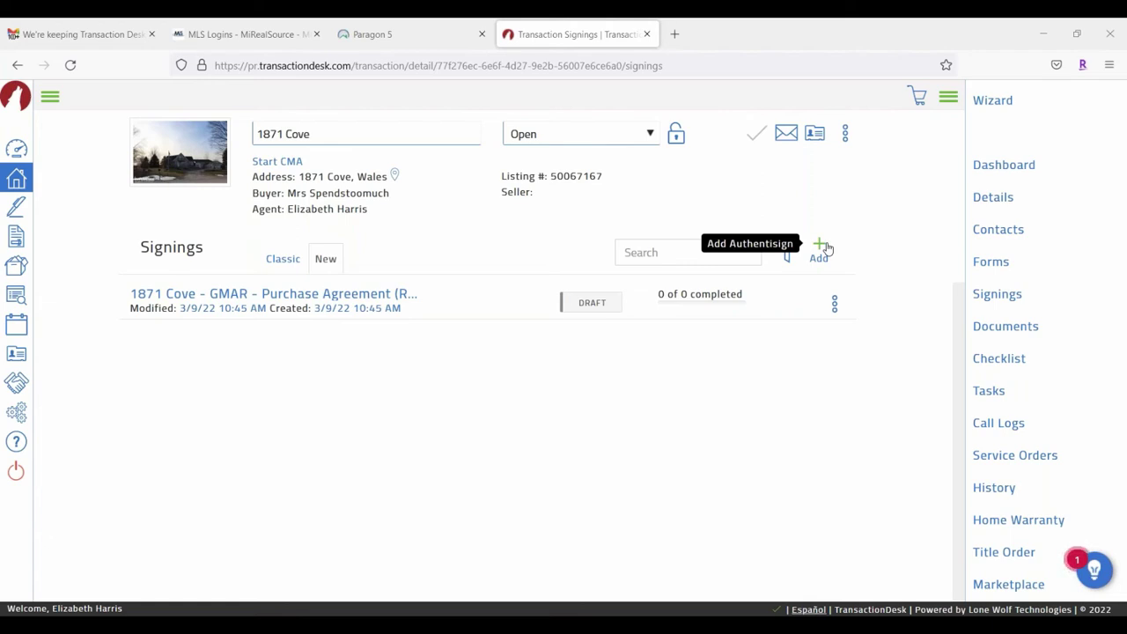
Step: Add a new Authentisign signing named 'Offer On Cove' and save it
{"action": "left_click", "coordinate": [822, 250]}
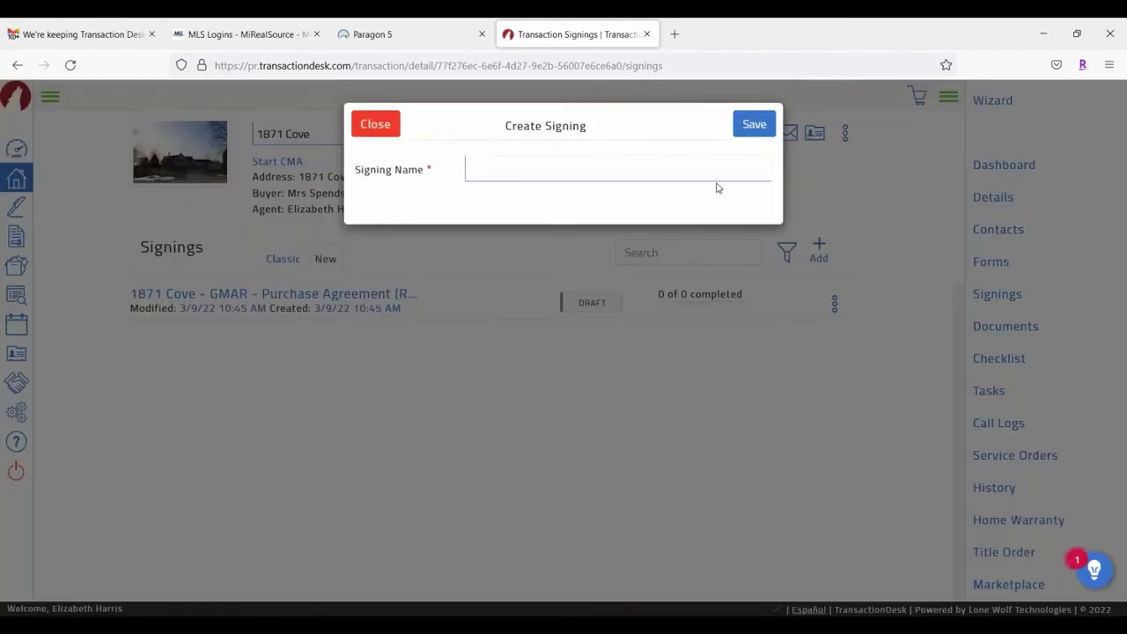
{"action": "left_click", "coordinate": [551, 163]}
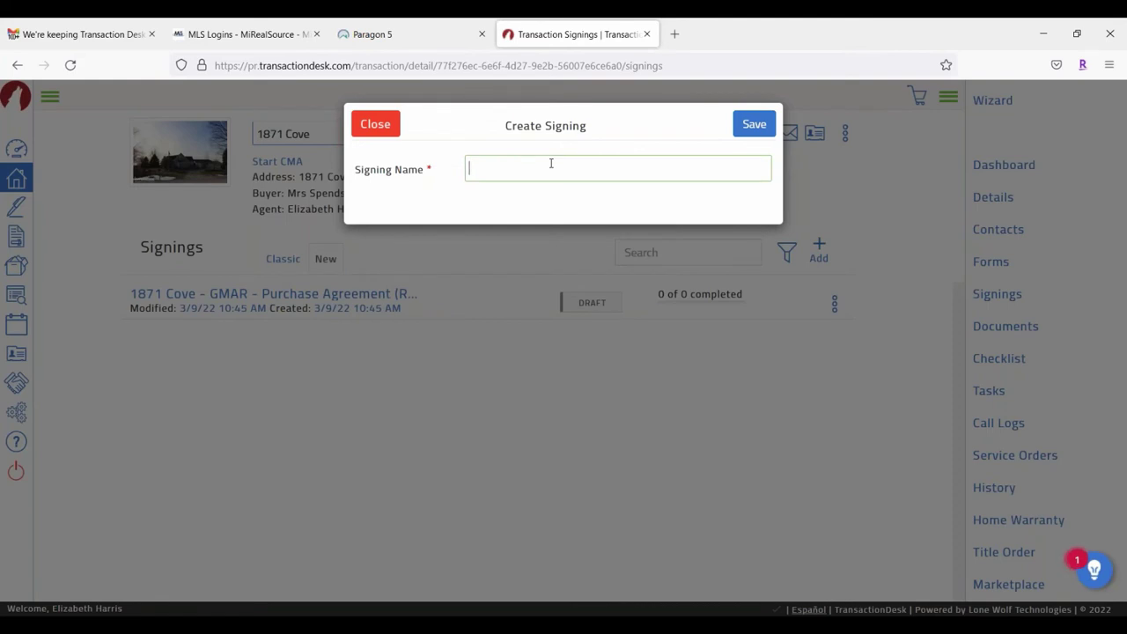
{"action": "type", "text": "Offer On Cove"}
{"action": "left_click", "coordinate": [764, 126]}
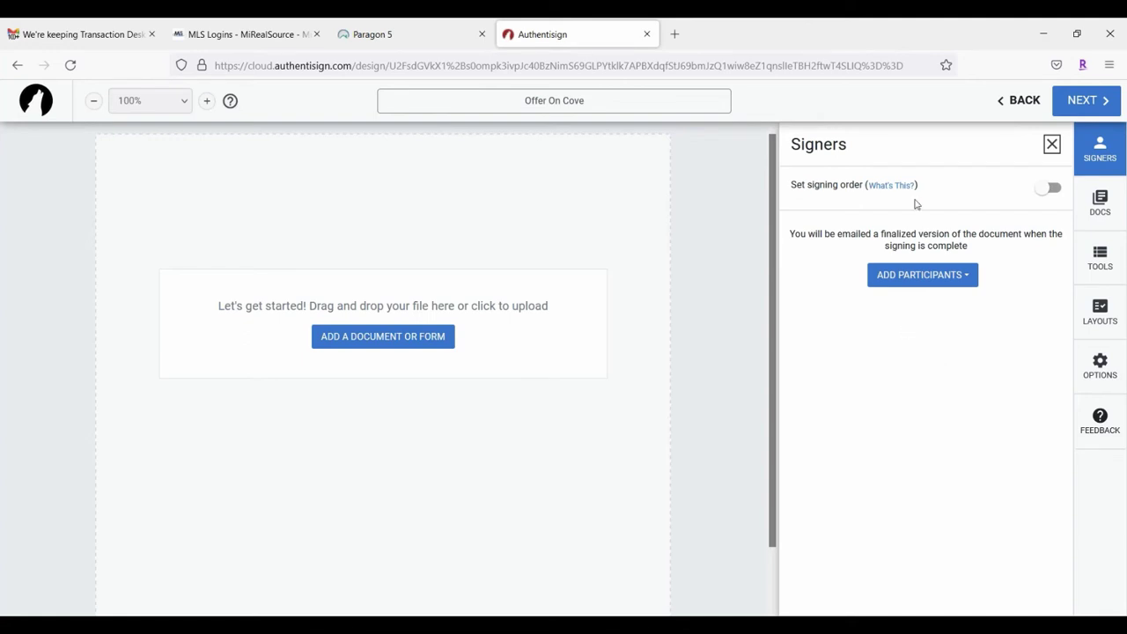
Step: Add both buyers from the transaction's contacts as remote signers
{"action": "left_click", "coordinate": [933, 279]}
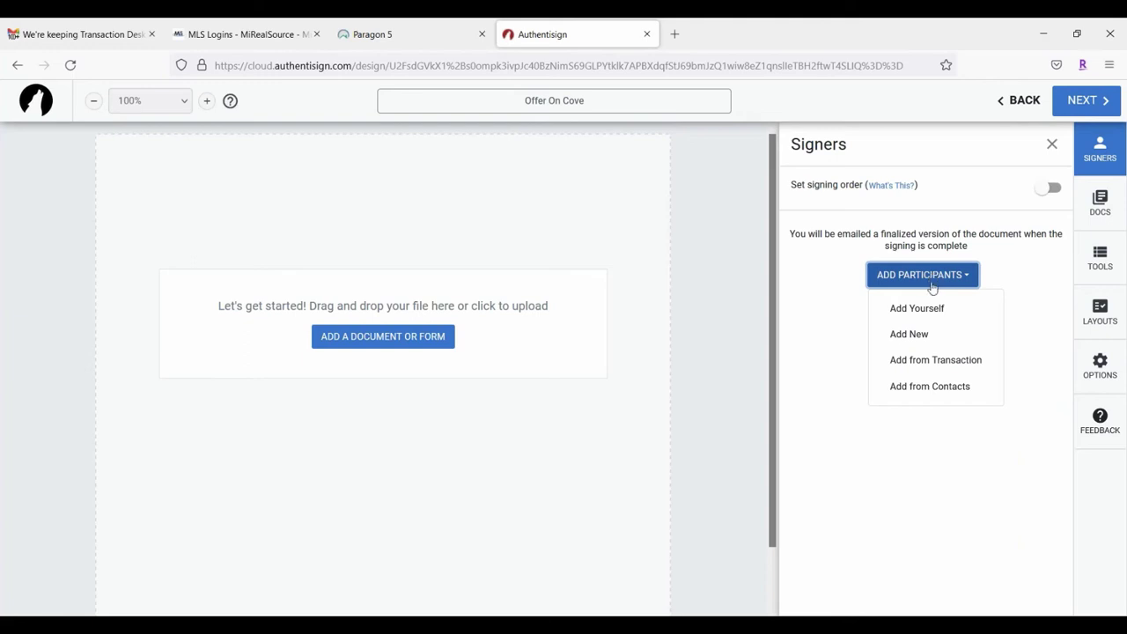
{"action": "left_click", "coordinate": [938, 365]}
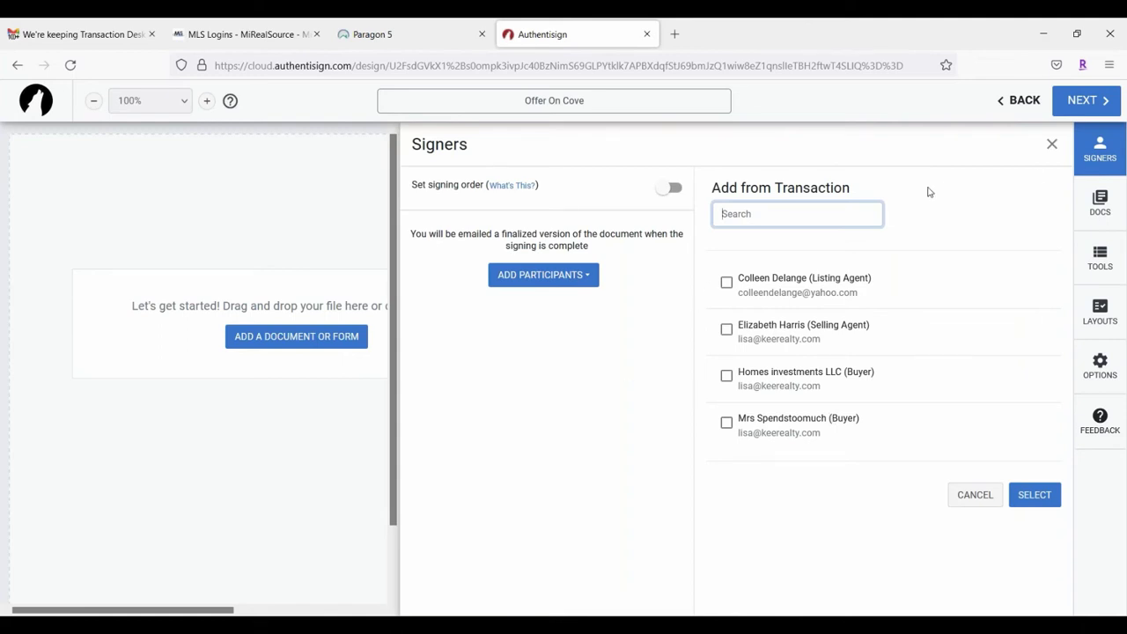
{"action": "left_click", "coordinate": [726, 376]}
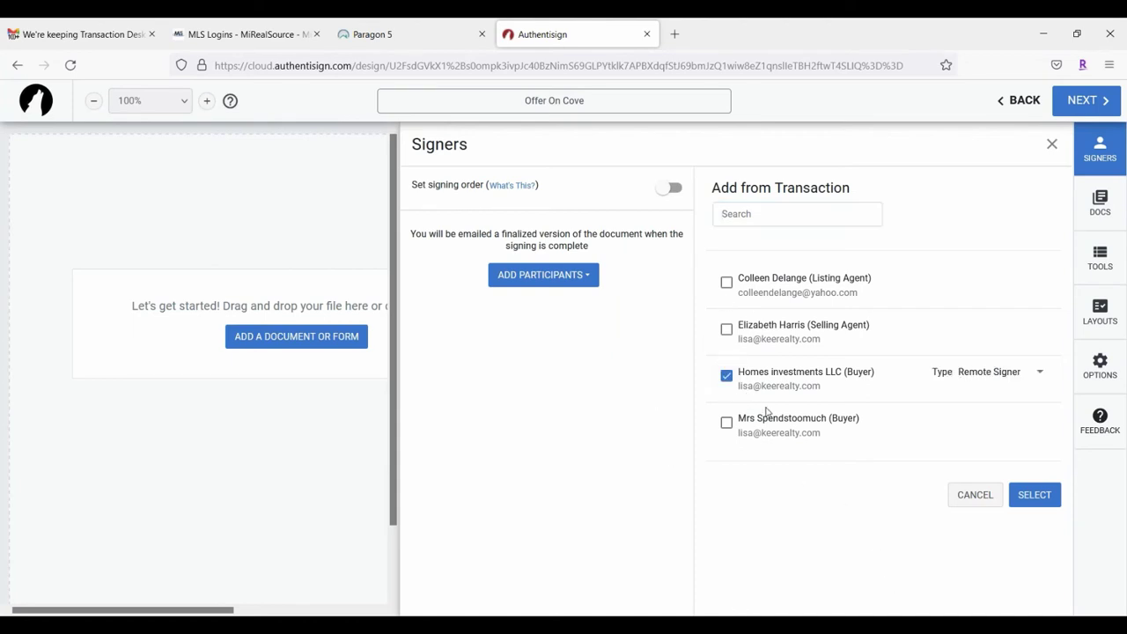
{"action": "left_click", "coordinate": [726, 424]}
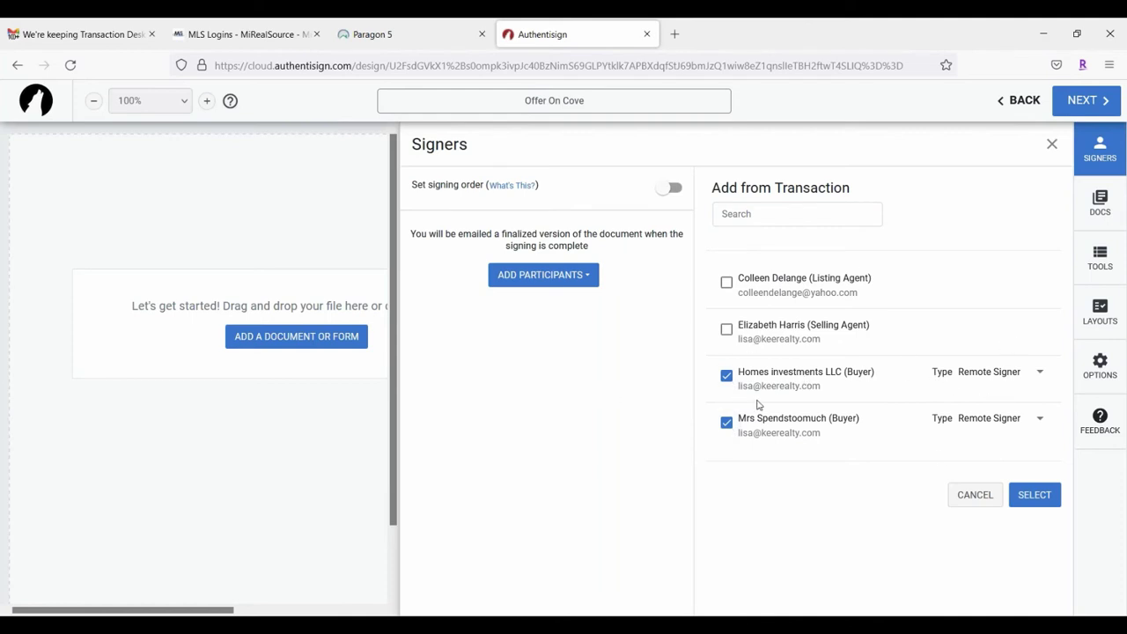
{"action": "left_click", "coordinate": [1041, 373]}
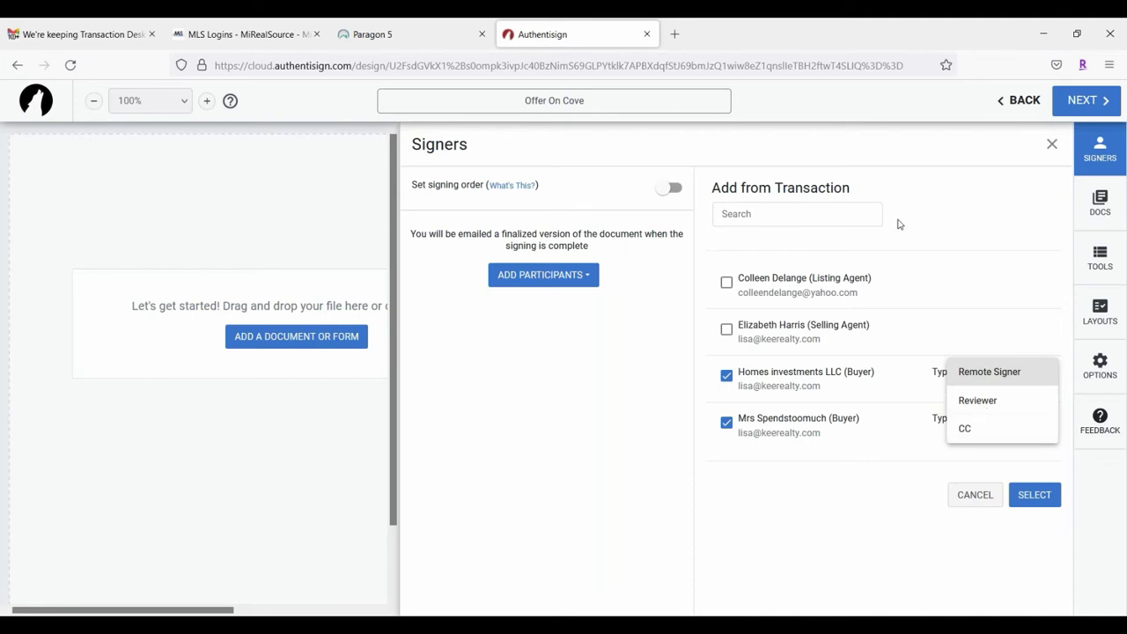
{"action": "left_click", "coordinate": [1021, 474]}
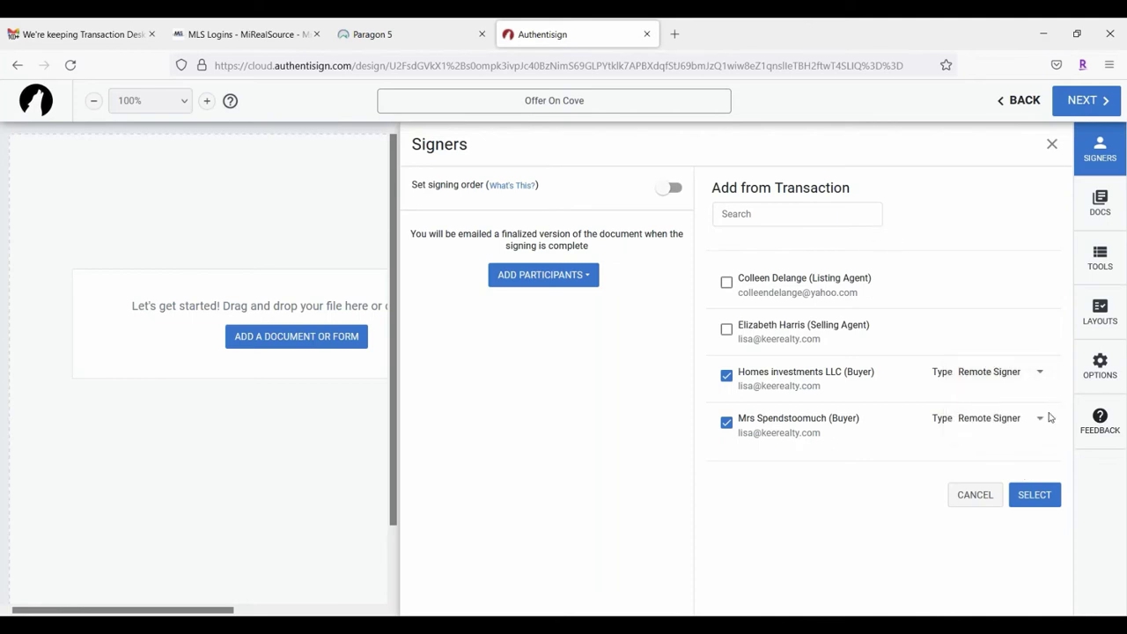
Step: Tick the selling agent as a remote signer and the listing agent as CC
{"action": "left_click", "coordinate": [727, 329]}
{"action": "left_click", "coordinate": [1028, 328]}
{"action": "left_click", "coordinate": [1028, 328]}
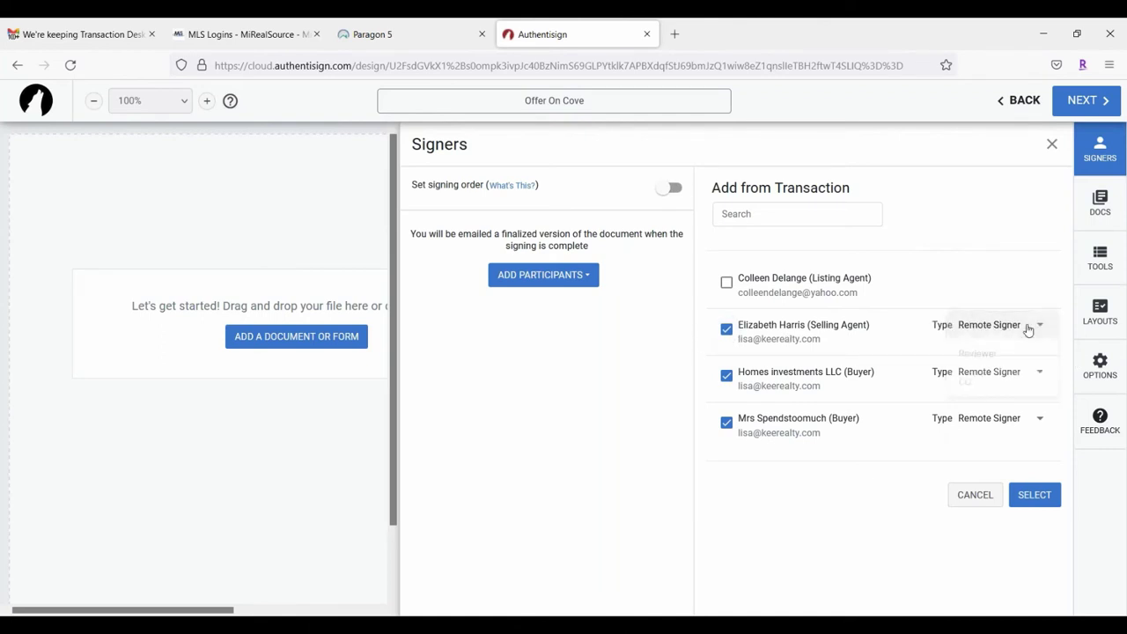
{"action": "left_click", "coordinate": [727, 284]}
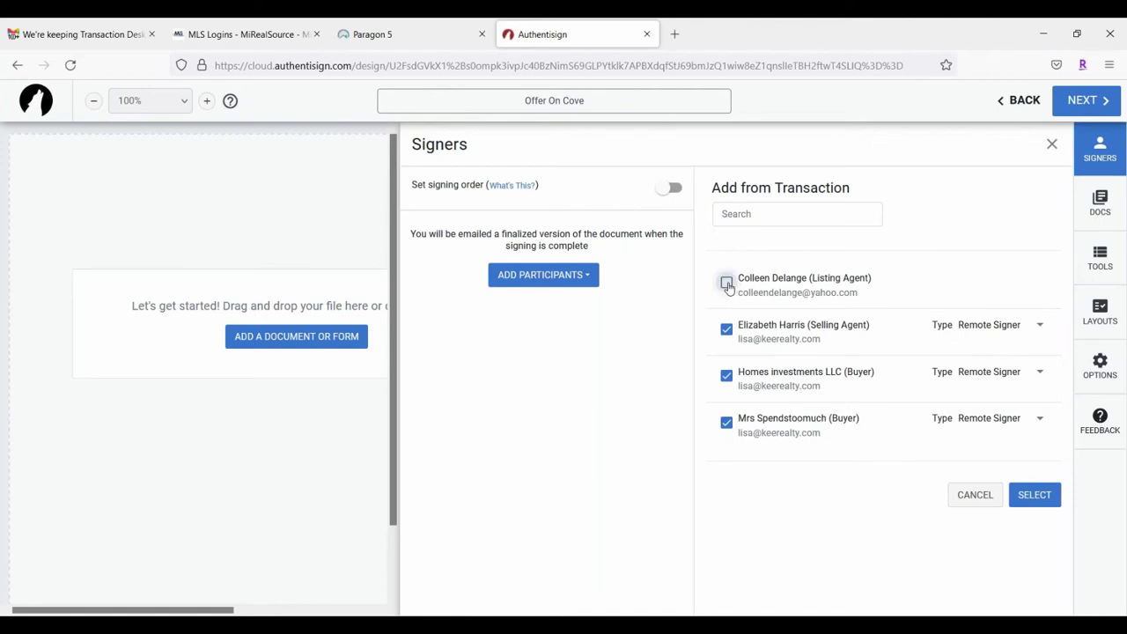
{"action": "left_click", "coordinate": [1007, 284]}
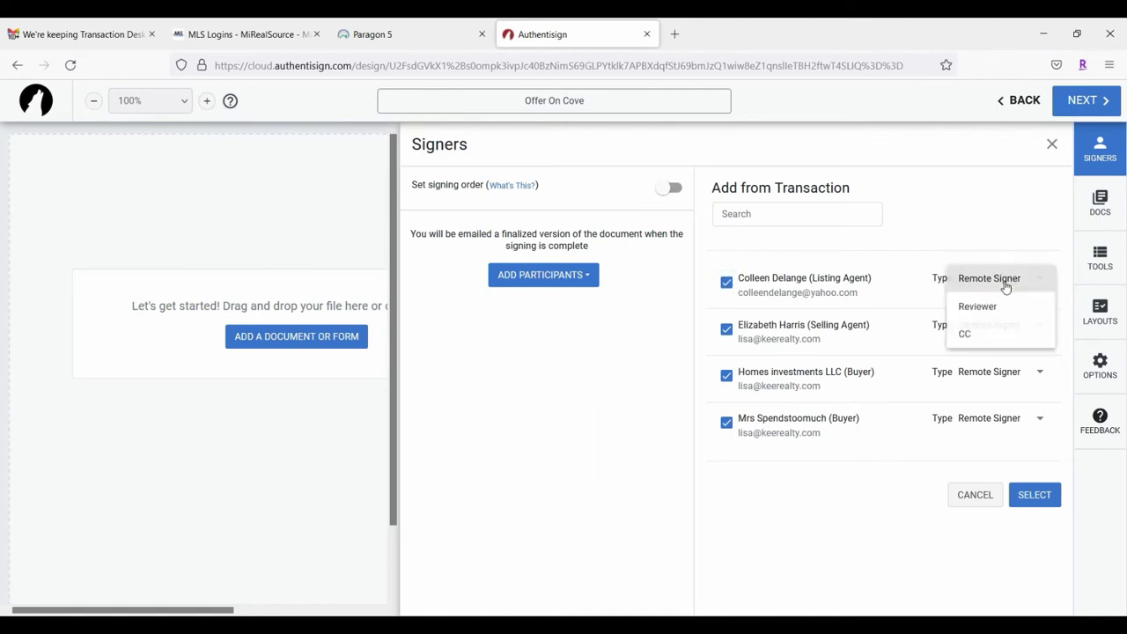
{"action": "left_click", "coordinate": [963, 337]}
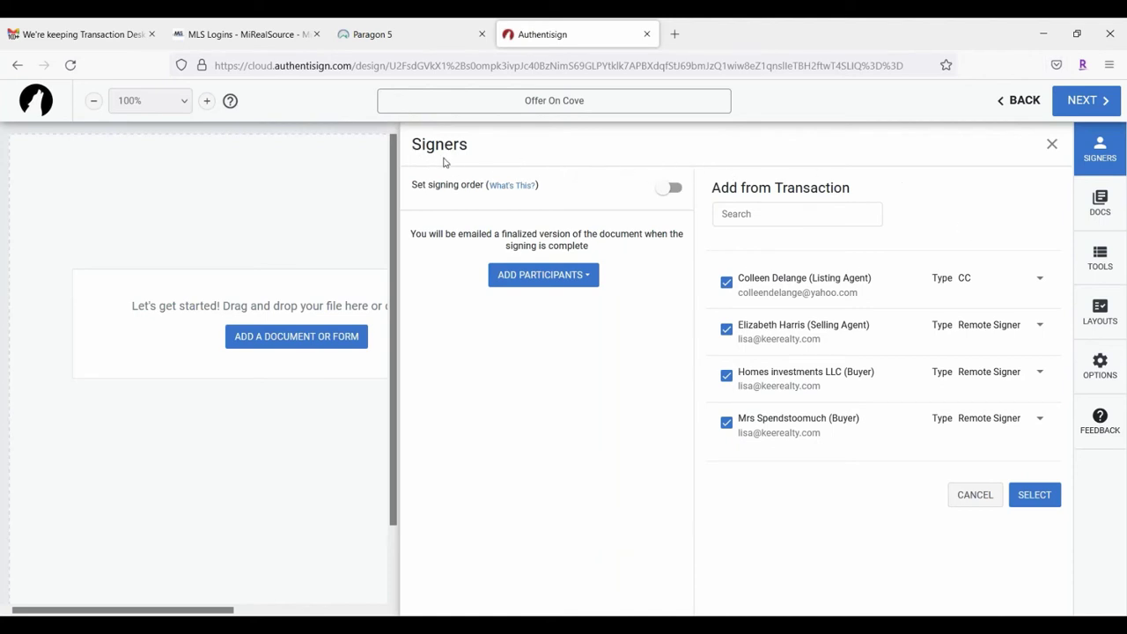
Step: Turn on signing order and add the selected transaction participants to the signing
{"action": "left_click", "coordinate": [671, 189]}
{"action": "left_click", "coordinate": [1040, 496]}
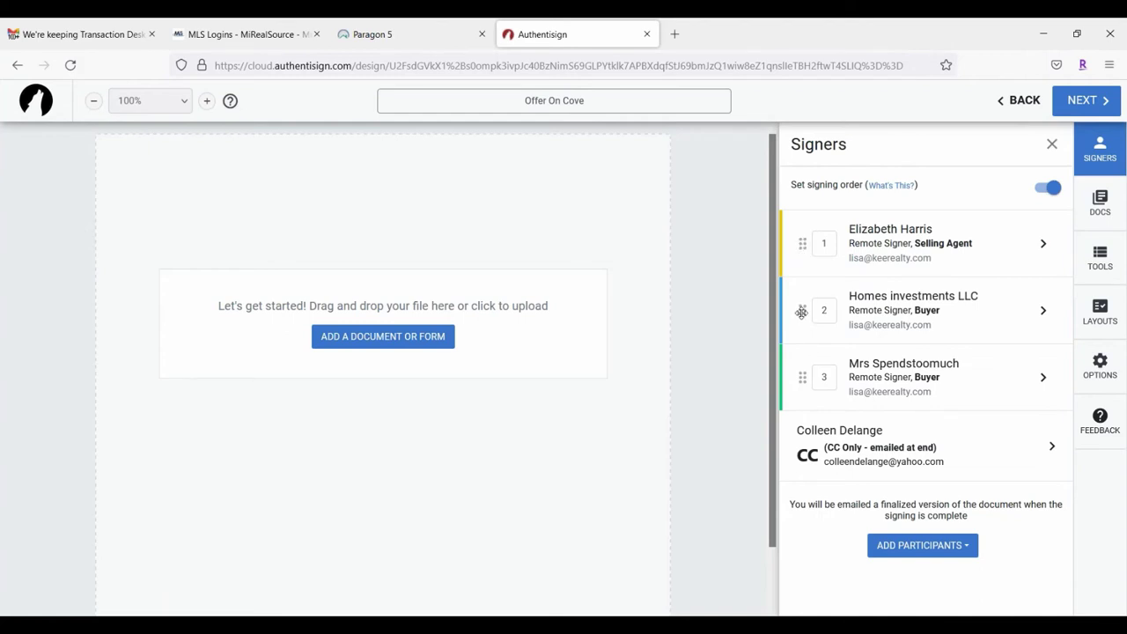
Step: Drag Homes investments LLC to first and the second buyer to second in signing order
{"action": "left_click_drag", "start_coordinate": [800, 310], "coordinate": [800, 242]}
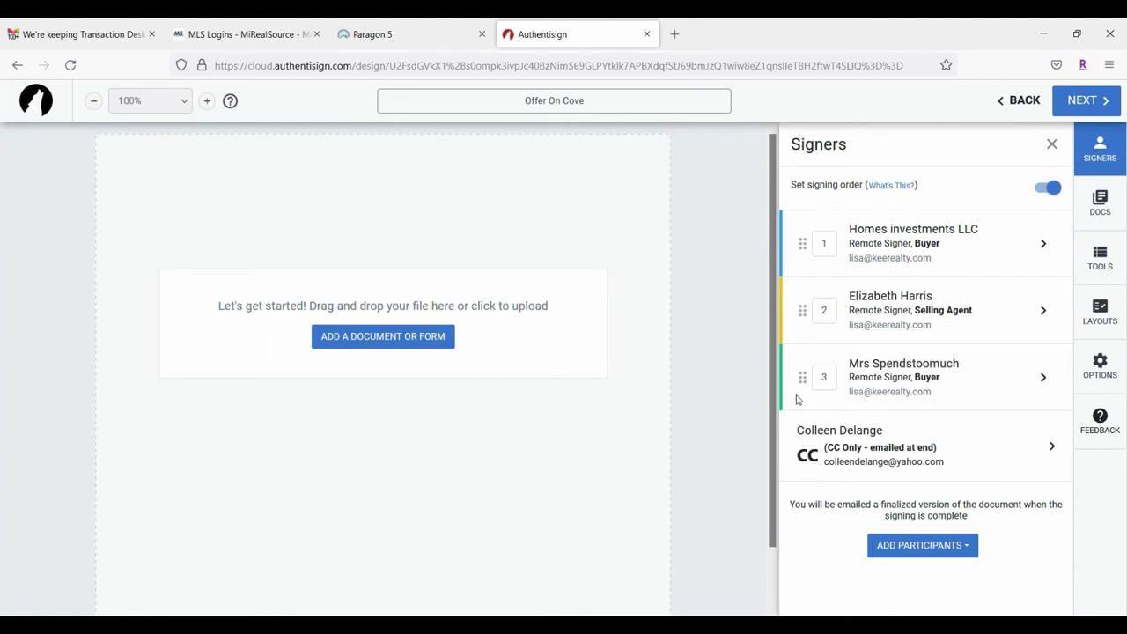
{"action": "left_click_drag", "start_coordinate": [803, 378], "coordinate": [802, 310]}
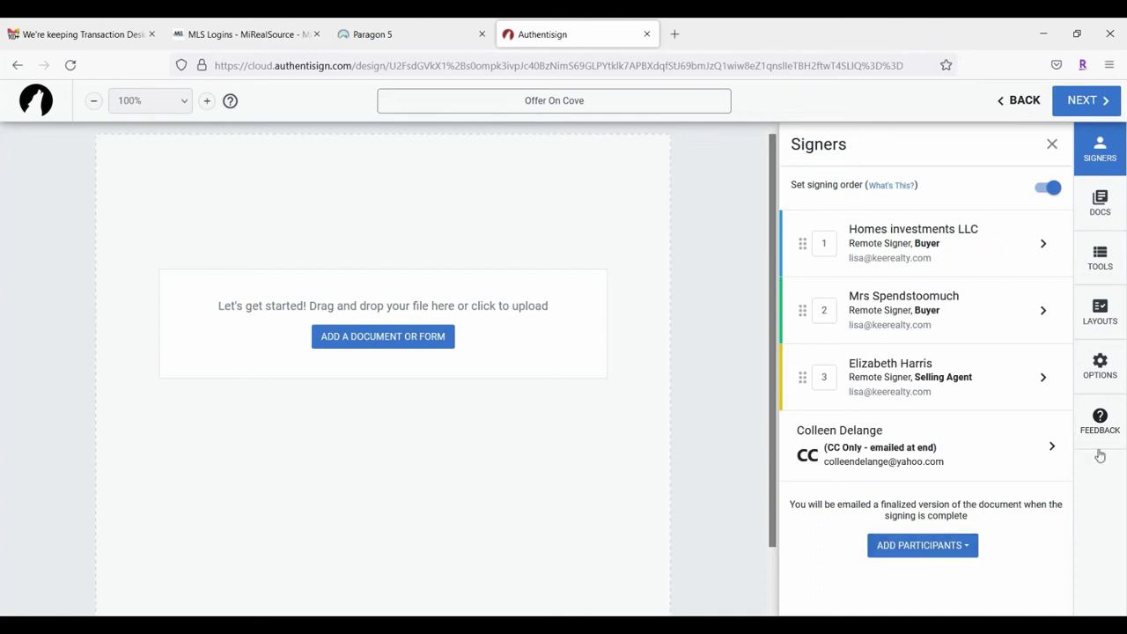
Step: Search saved contacts for the office admin and add them as a CC recipient
{"action": "left_click", "coordinate": [967, 547]}
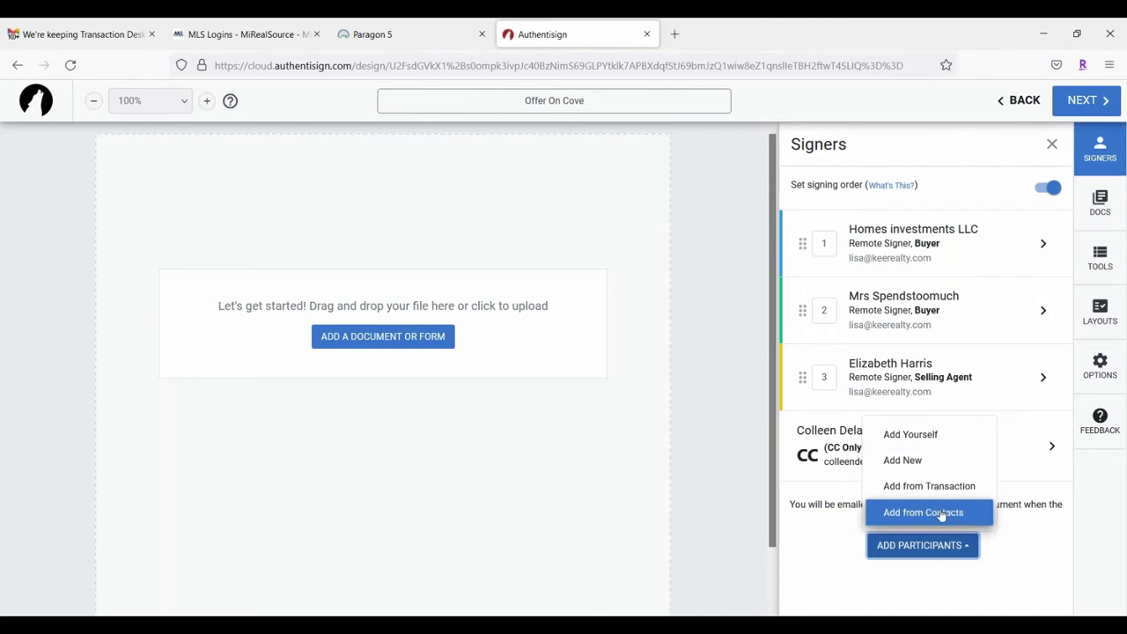
{"action": "left_click", "coordinate": [942, 514]}
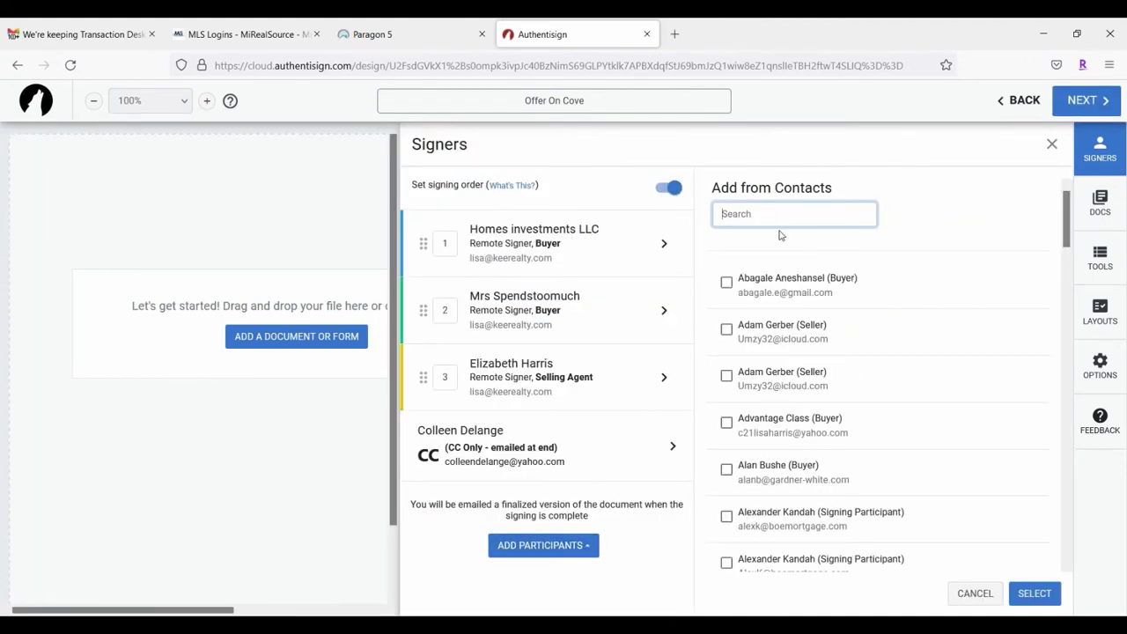
{"action": "type", "text": "clinton"}
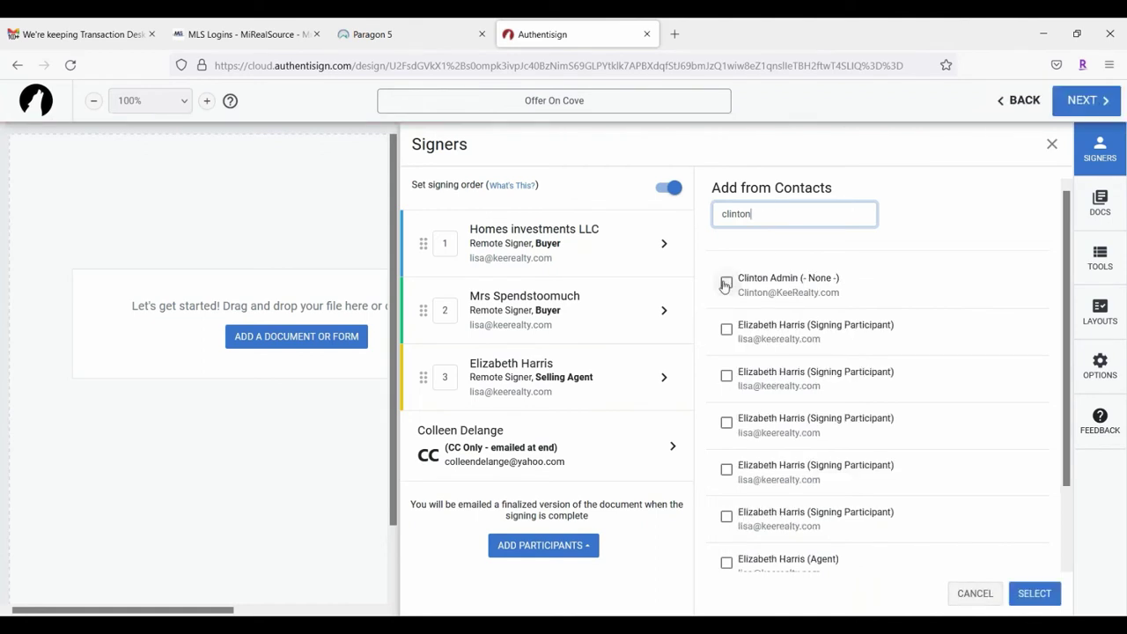
{"action": "left_click", "coordinate": [726, 284]}
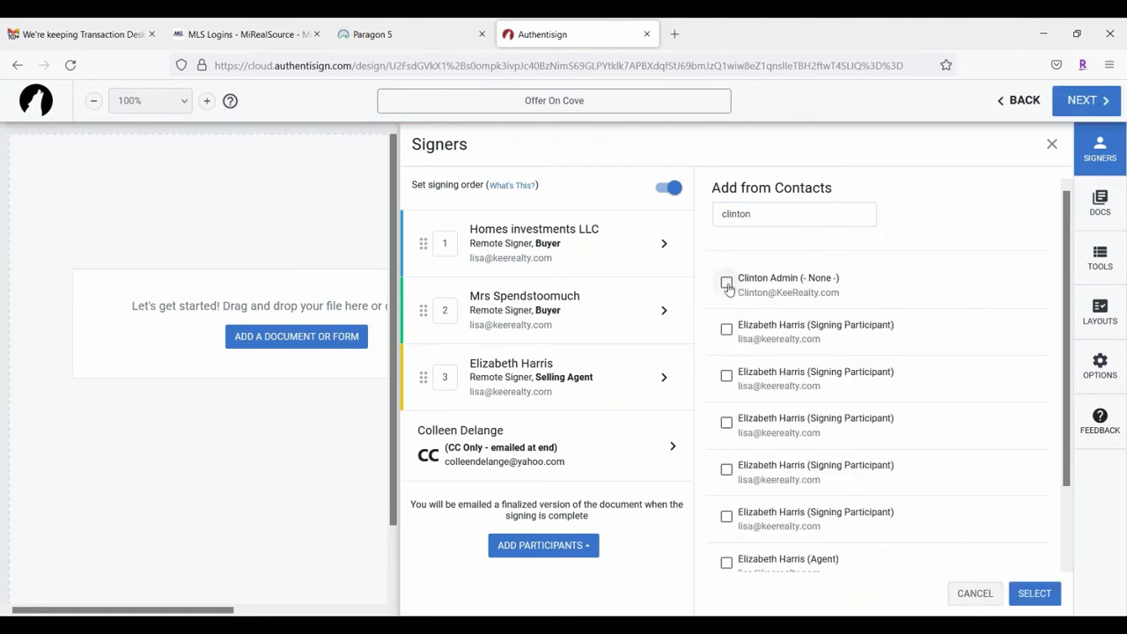
{"action": "left_click", "coordinate": [726, 281]}
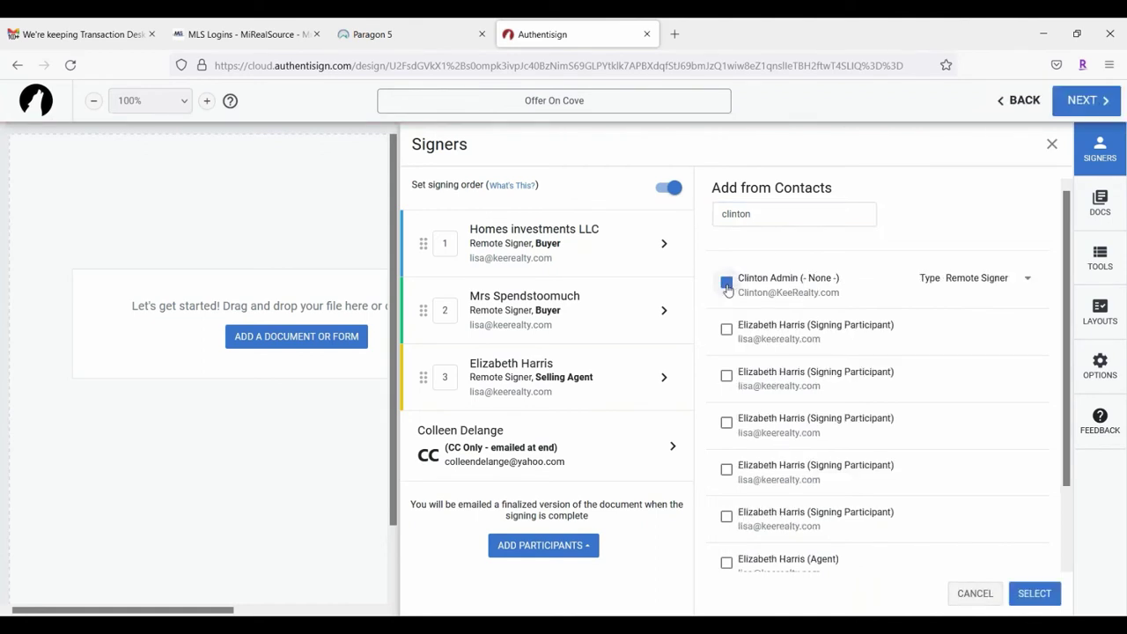
{"action": "left_click", "coordinate": [984, 291]}
{"action": "left_click", "coordinate": [958, 335]}
{"action": "left_click", "coordinate": [1037, 596]}
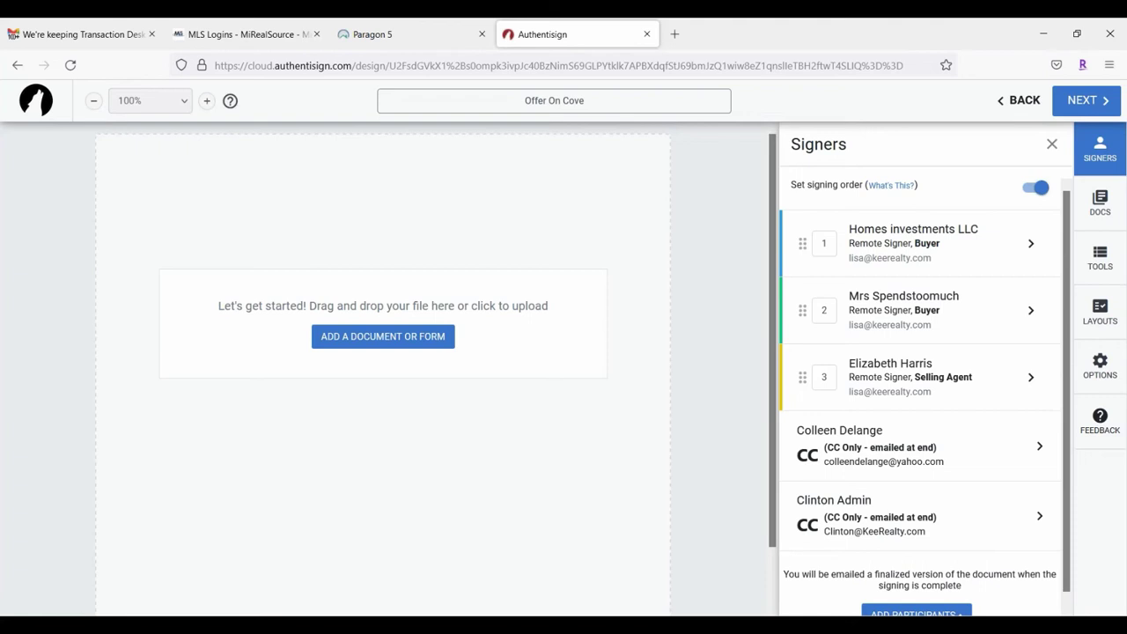
Step: Open the office admin's signer details and remove them from the signing
{"action": "left_click", "coordinate": [955, 516]}
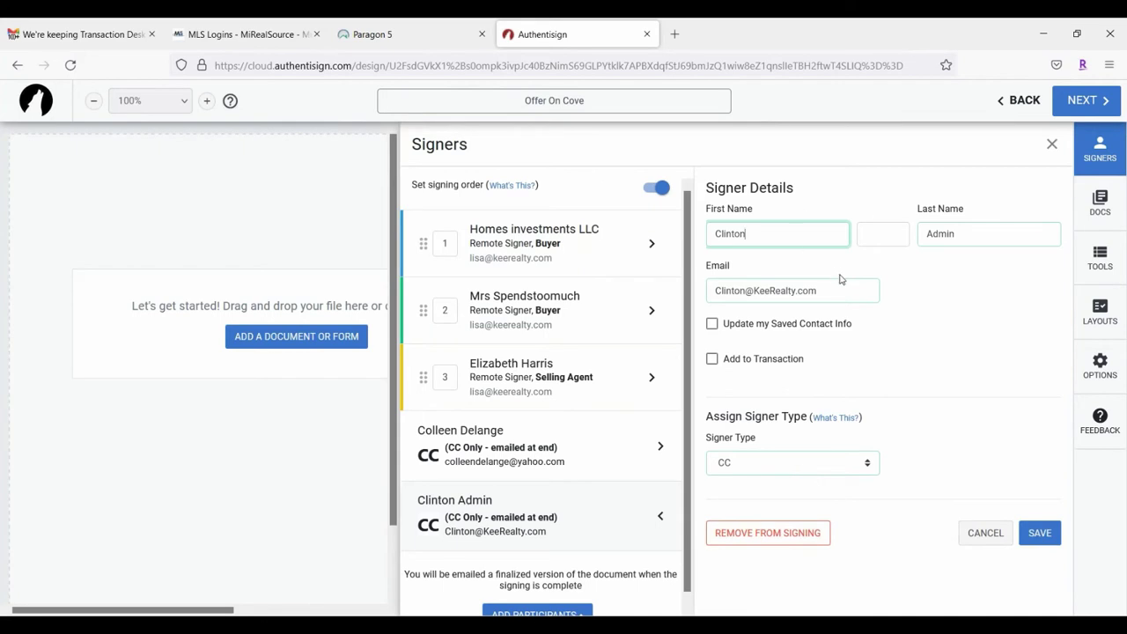
{"action": "left_click", "coordinate": [788, 538]}
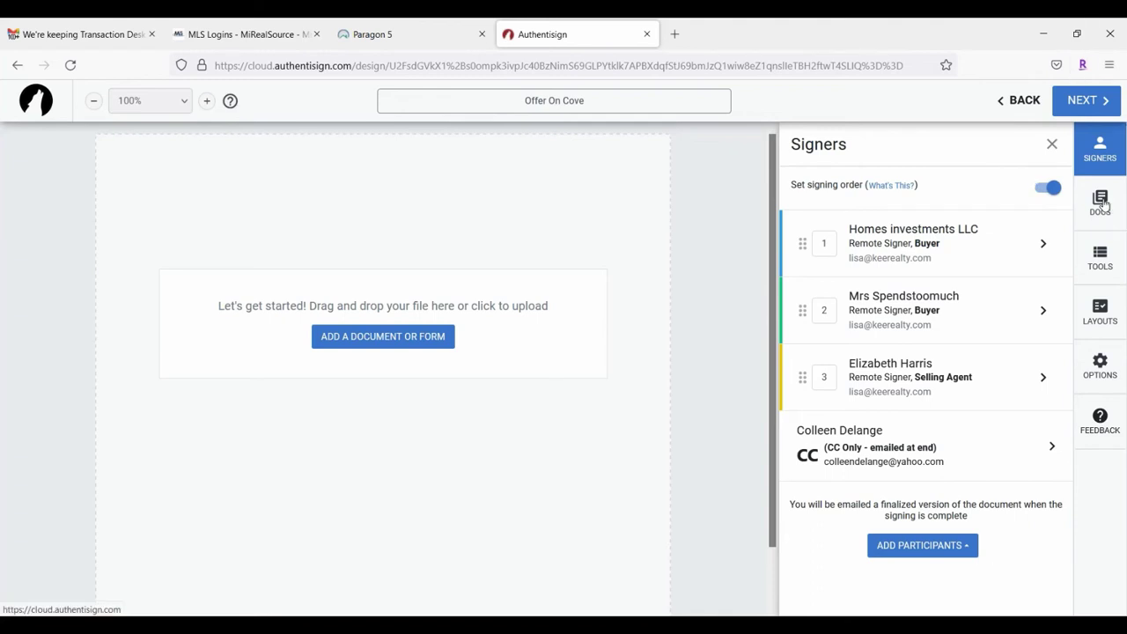
Step: Add the GMAR Purchase Agreement (Rev 03/2020) and GMAR FHA/VA Addendum forms to the signing
{"action": "left_click", "coordinate": [1103, 204]}
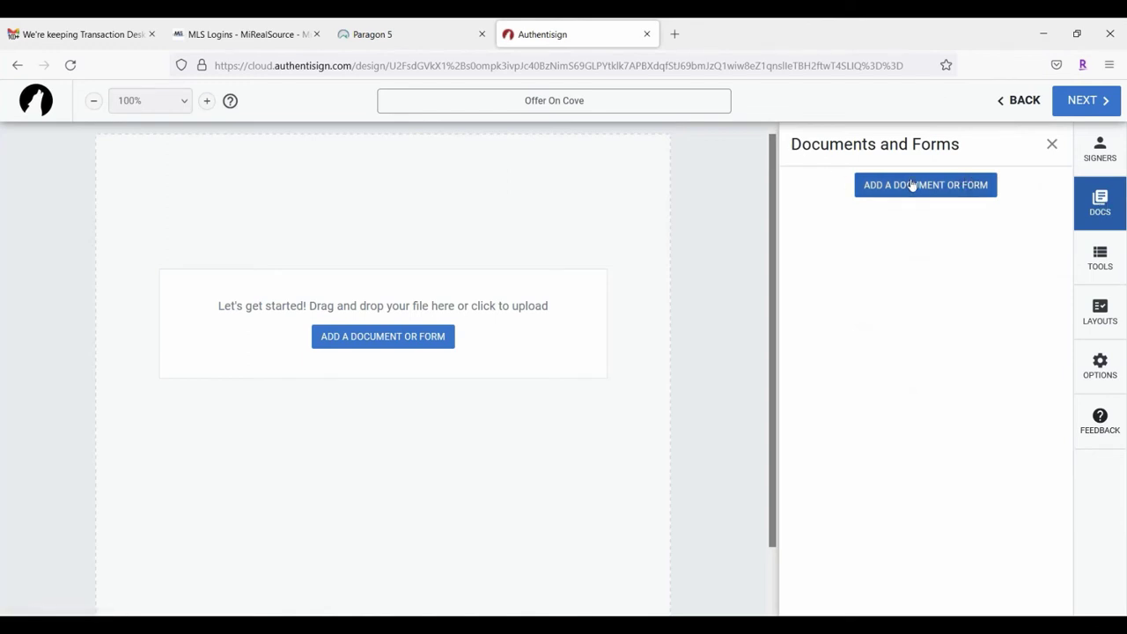
{"action": "left_click", "coordinate": [419, 344]}
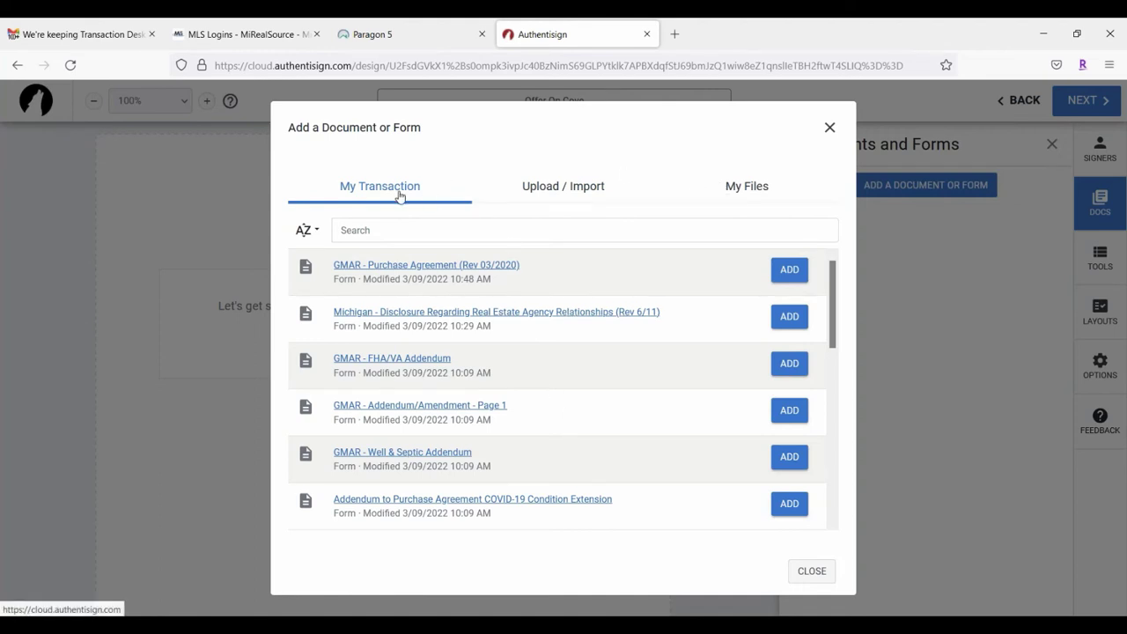
{"action": "left_click", "coordinate": [790, 270]}
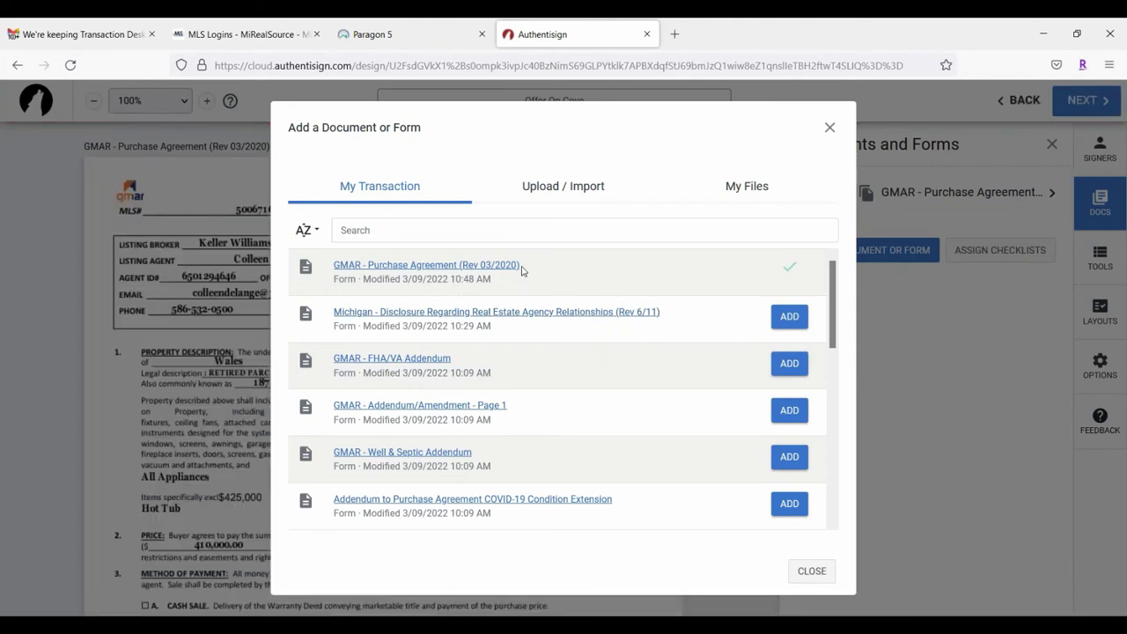
{"action": "scroll", "coordinate": [557, 358], "scroll_direction": "down", "scroll_amount": 1}
{"action": "left_click", "coordinate": [789, 296]}
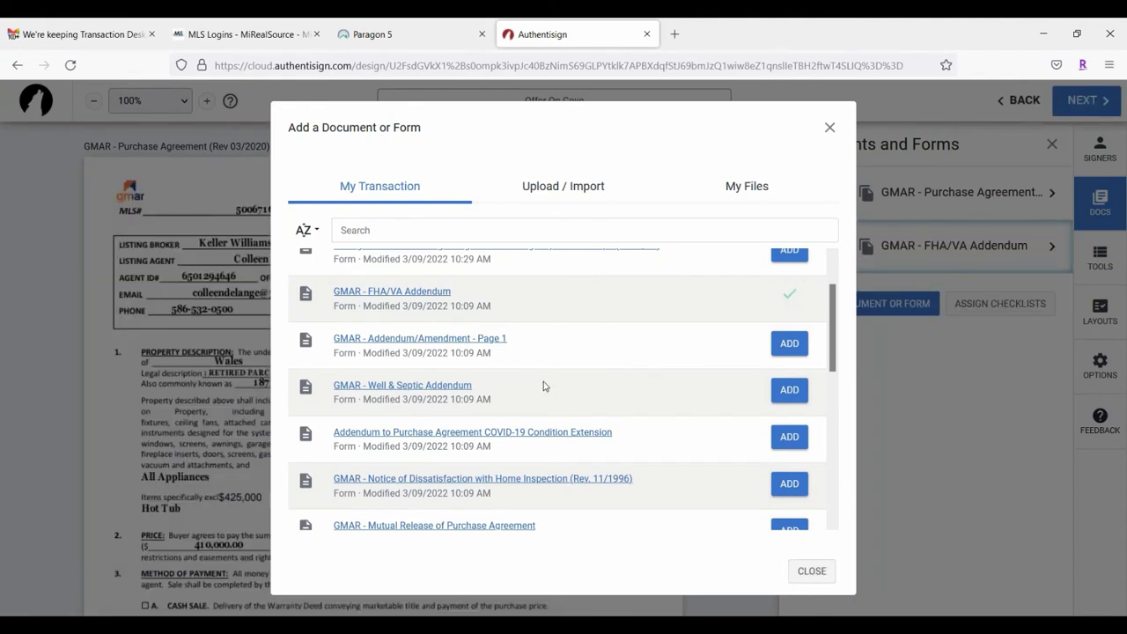
Step: Add the Michigan agency relationships disclosure form to the signing
{"action": "scroll", "coordinate": [544, 381], "scroll_direction": "down", "scroll_amount": 1}
{"action": "scroll", "coordinate": [629, 358], "scroll_direction": "down", "scroll_amount": 2}
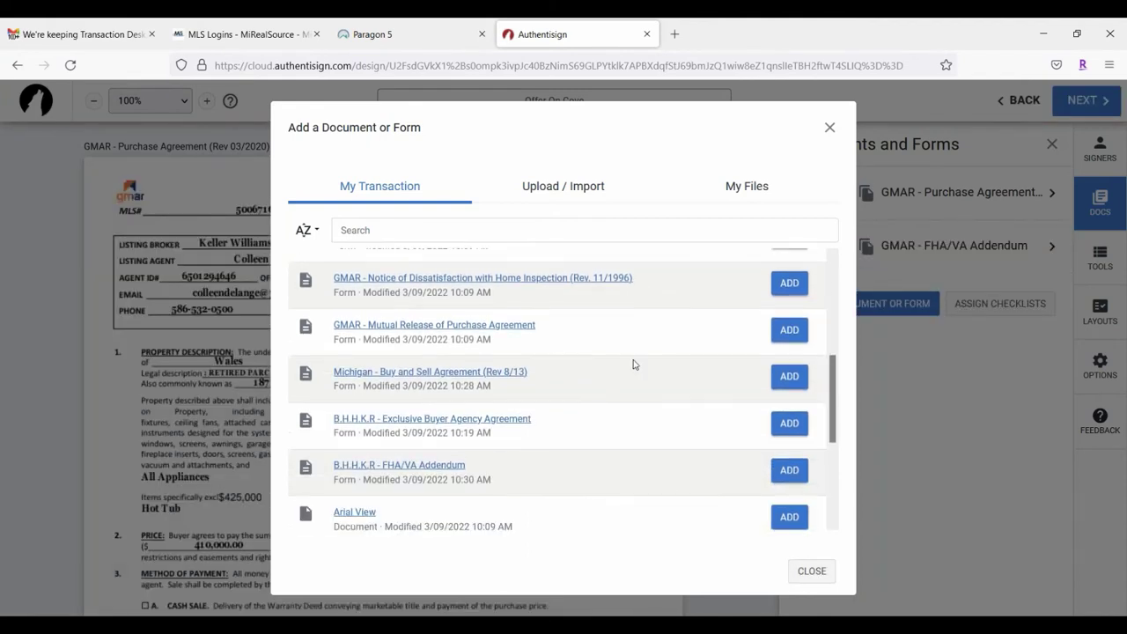
{"action": "scroll", "coordinate": [632, 364], "scroll_direction": "down", "scroll_amount": 1}
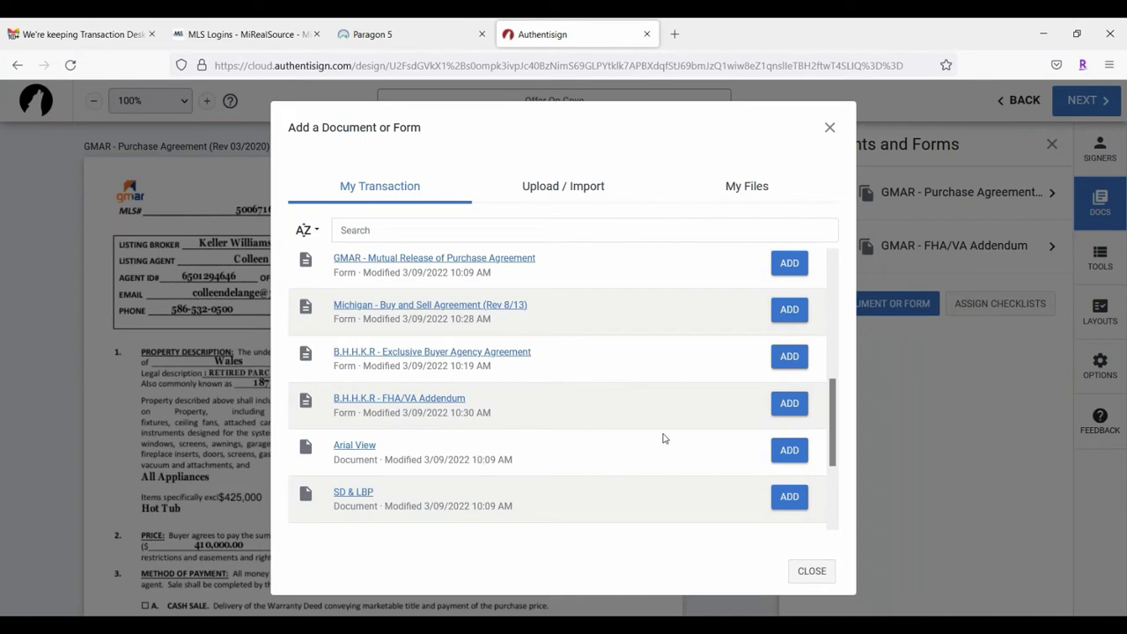
{"action": "scroll", "coordinate": [664, 438], "scroll_direction": "down", "scroll_amount": 2}
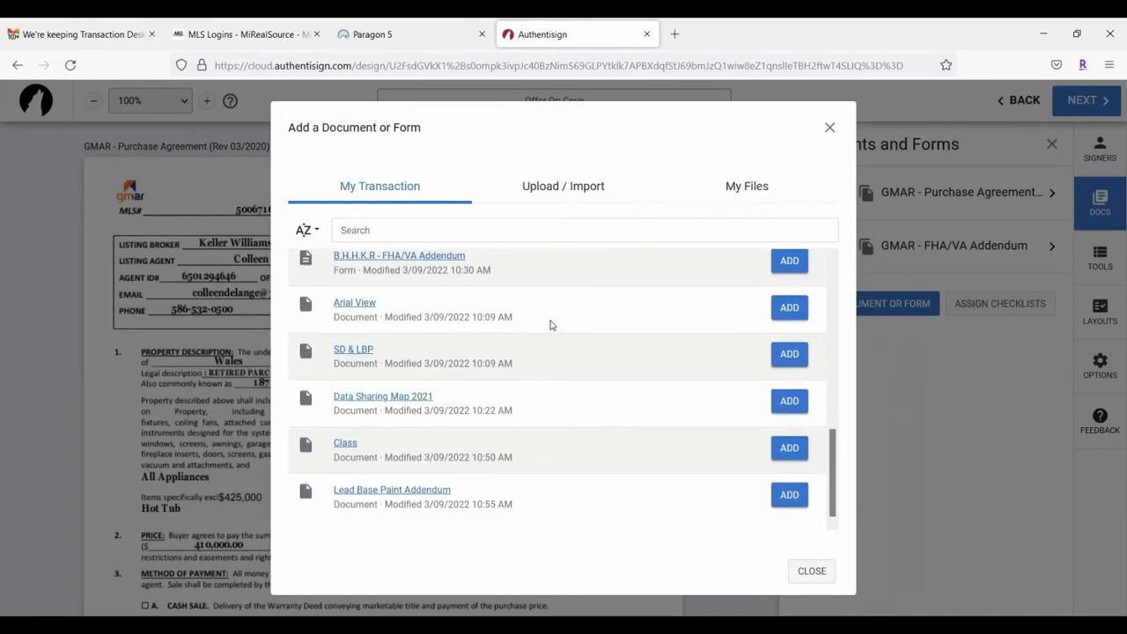
{"action": "scroll", "coordinate": [564, 322], "scroll_direction": "up", "scroll_amount": 9}
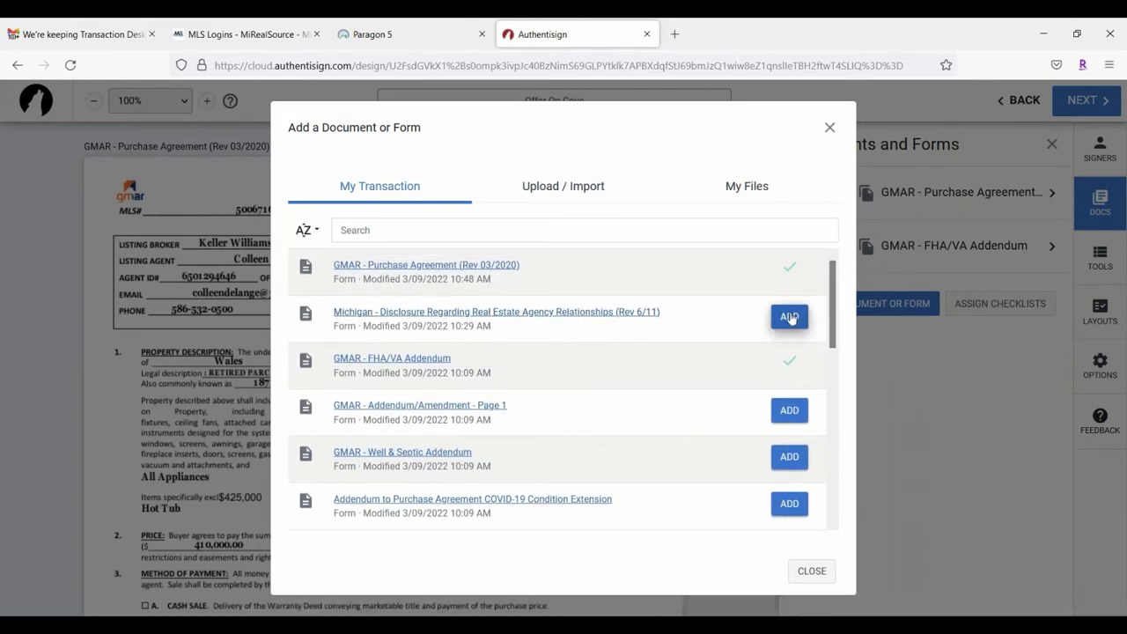
{"action": "left_click", "coordinate": [789, 316]}
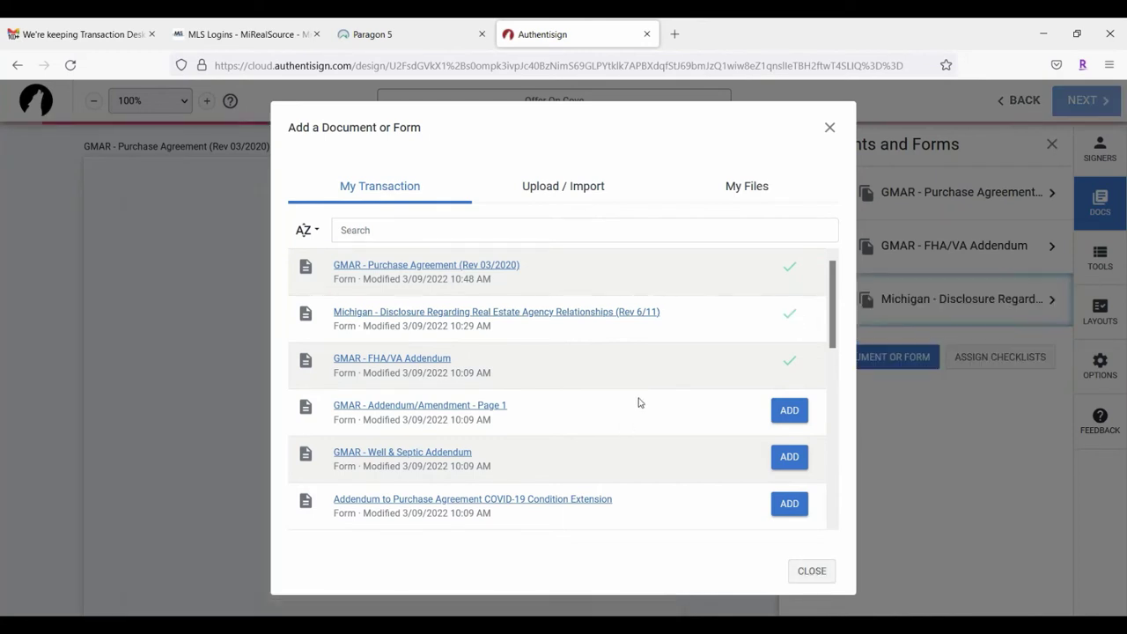
{"action": "scroll", "coordinate": [637, 403], "scroll_direction": "down", "scroll_amount": 2}
{"action": "scroll", "coordinate": [634, 365], "scroll_direction": "down", "scroll_amount": 3}
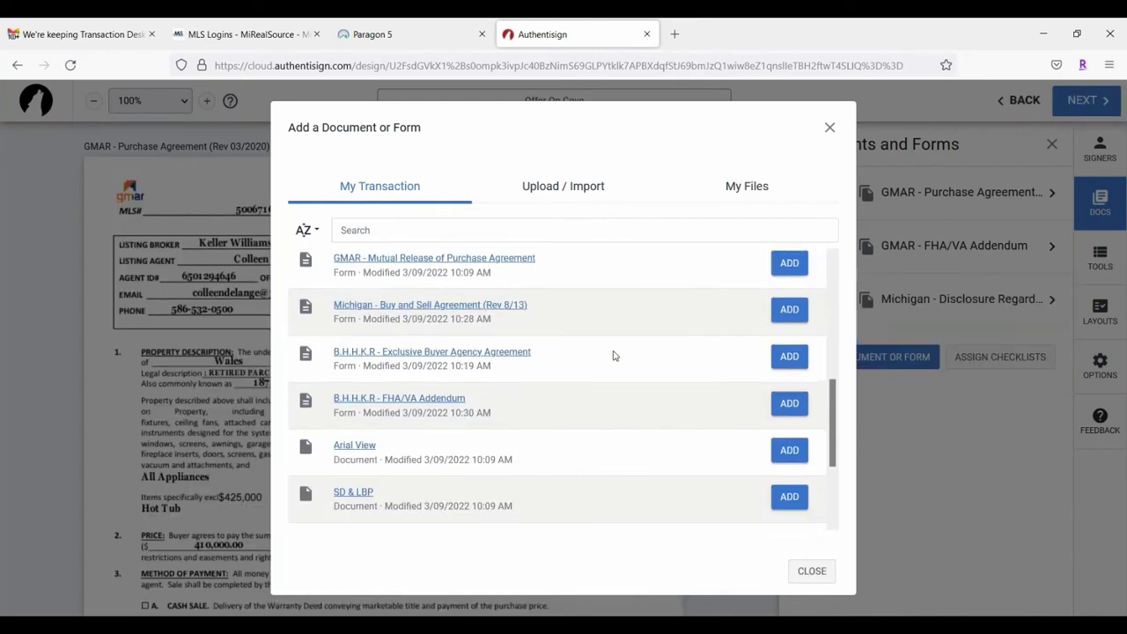
{"action": "scroll", "coordinate": [617, 357], "scroll_direction": "down", "scroll_amount": 2}
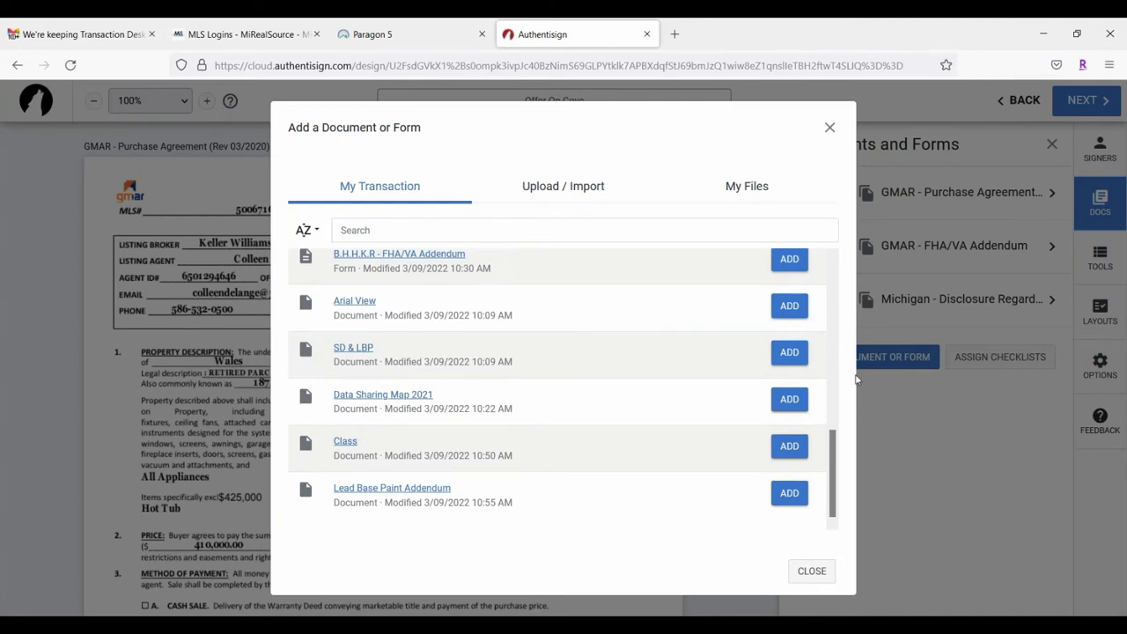
Step: Add the SD & LBP document and finish adding documents to reach Set Signing Layout Mappings
{"action": "left_click", "coordinate": [777, 361]}
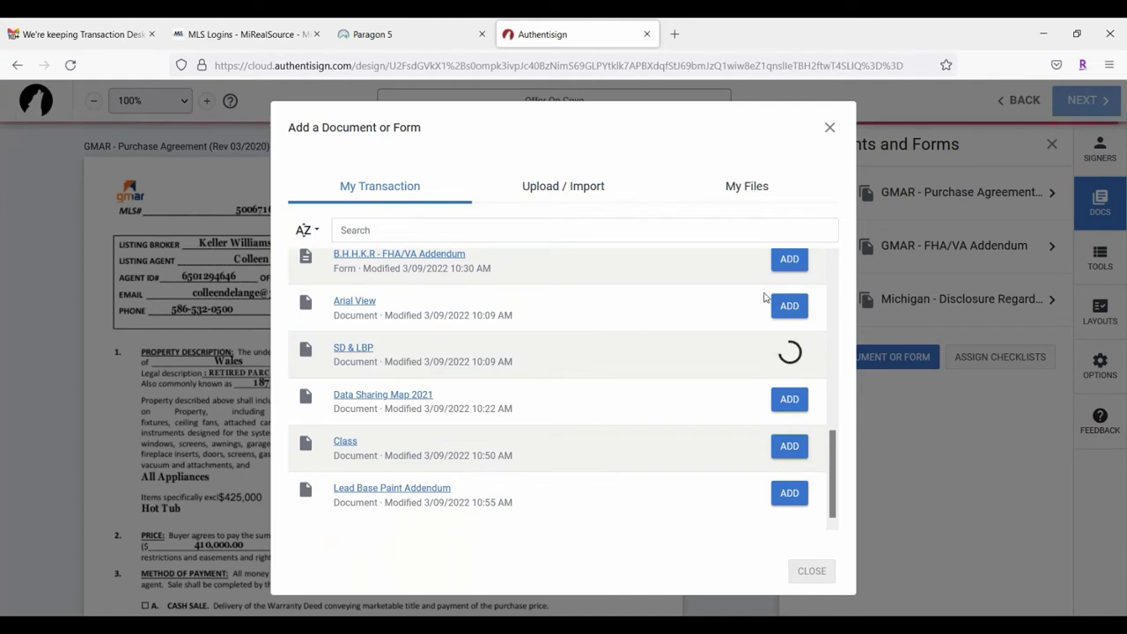
{"action": "left_click", "coordinate": [811, 571]}
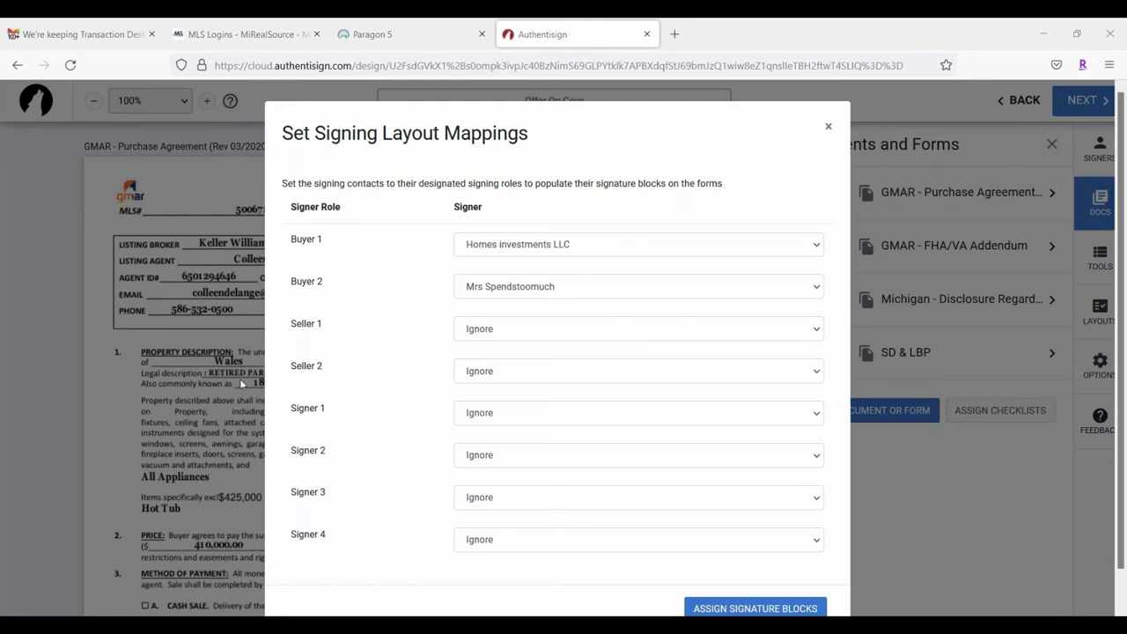
Step: Assign signature blocks for Buyer 1 and Buyer 2 across the four attached forms
{"action": "scroll", "coordinate": [406, 257], "scroll_direction": "down", "scroll_amount": 1}
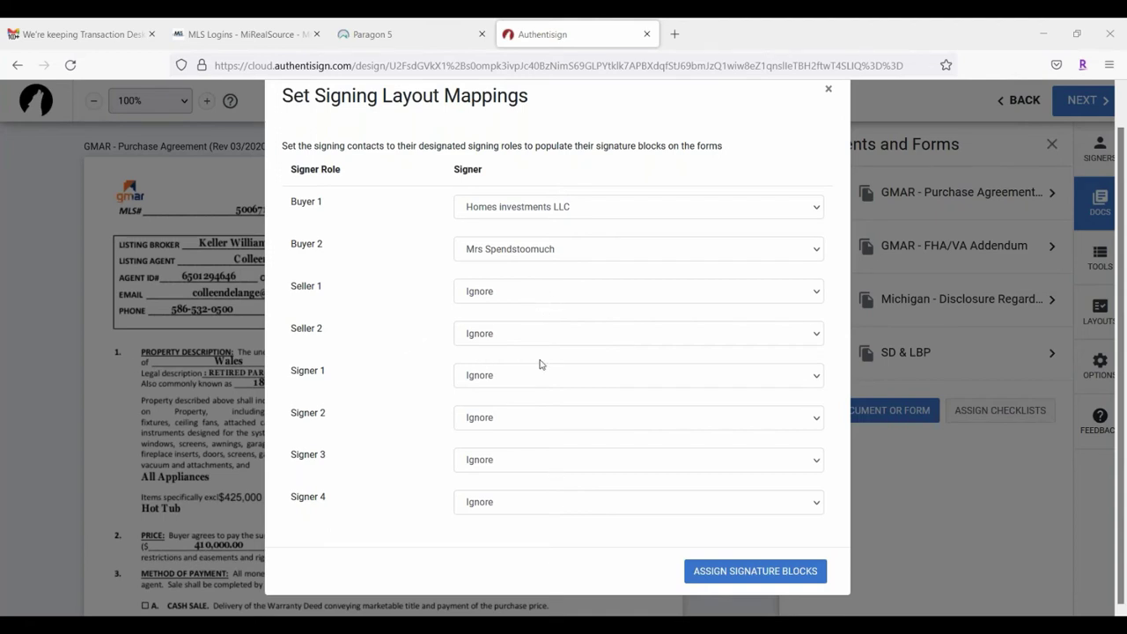
{"action": "left_click", "coordinate": [757, 571]}
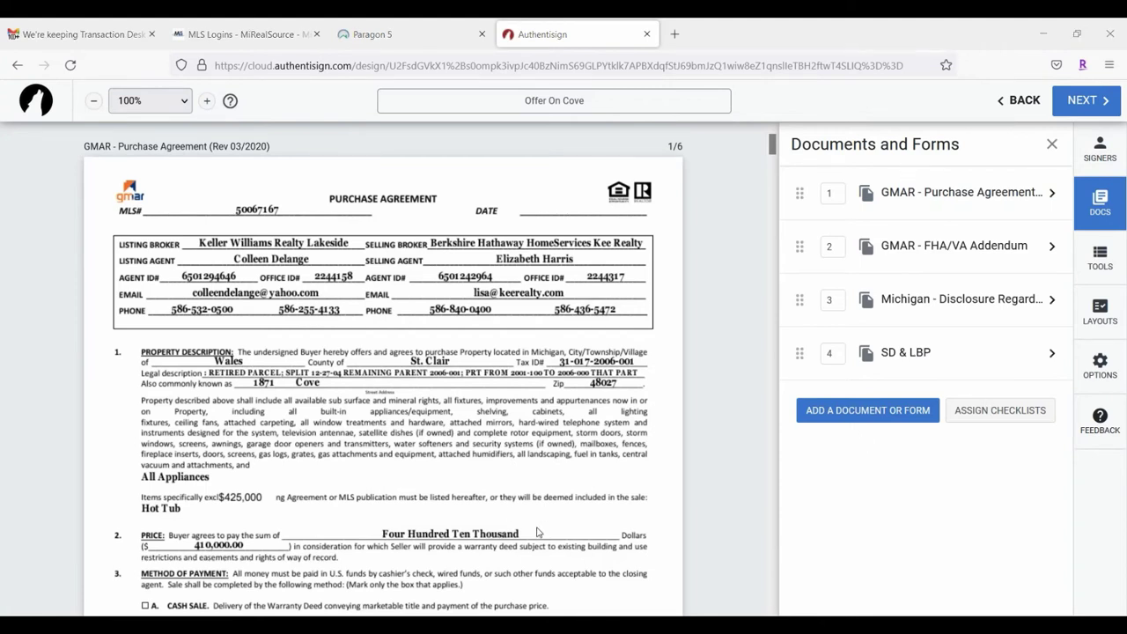
Step: Scroll through the purchase agreement's initial boxes, then back to sections 17–22 on page 3
{"action": "scroll", "coordinate": [390, 364], "scroll_direction": "down", "scroll_amount": 2}
{"action": "scroll", "coordinate": [390, 363], "scroll_direction": "down", "scroll_amount": 2}
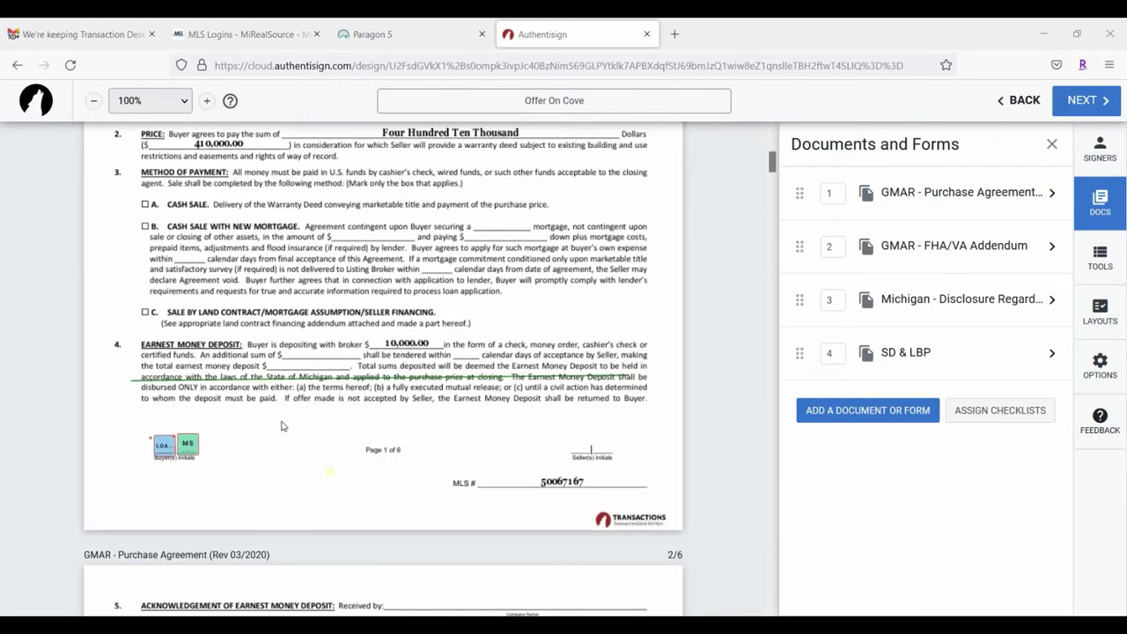
{"action": "scroll", "coordinate": [291, 423], "scroll_direction": "down", "scroll_amount": 1}
{"action": "scroll", "coordinate": [387, 370], "scroll_direction": "down", "scroll_amount": 1}
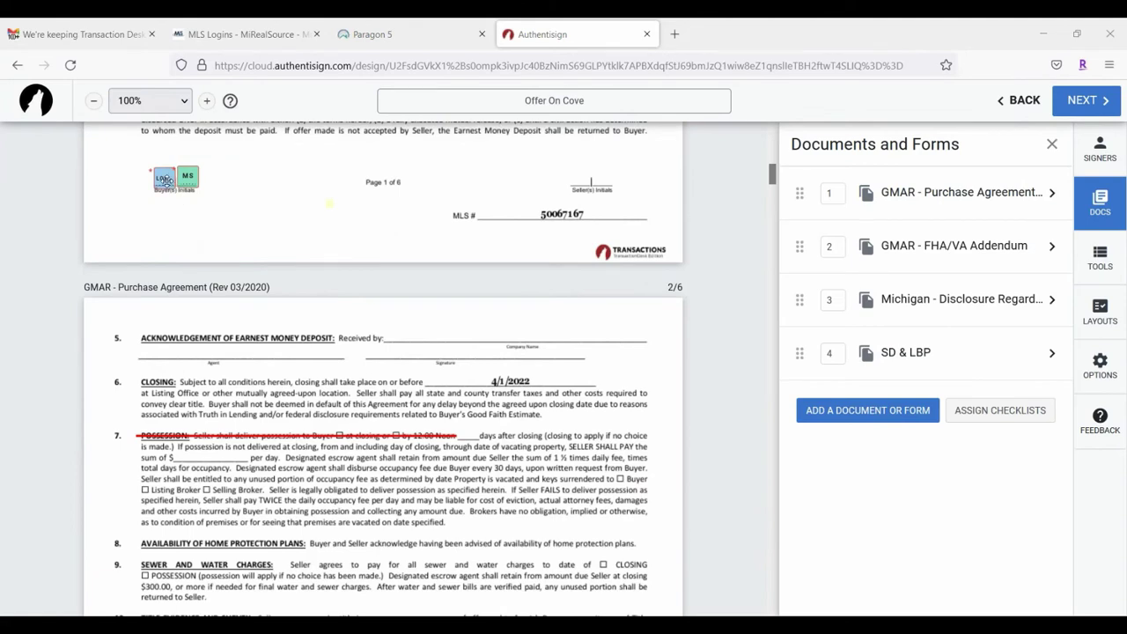
{"action": "scroll", "coordinate": [414, 273], "scroll_direction": "down", "scroll_amount": 5}
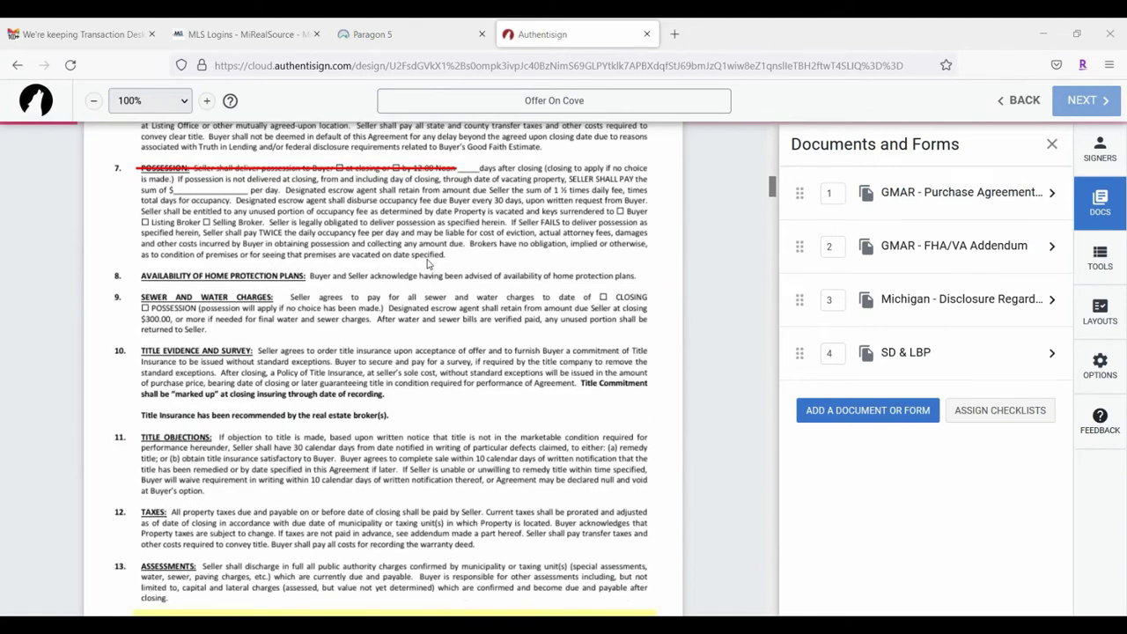
{"action": "scroll", "coordinate": [290, 335], "scroll_direction": "down", "scroll_amount": 1}
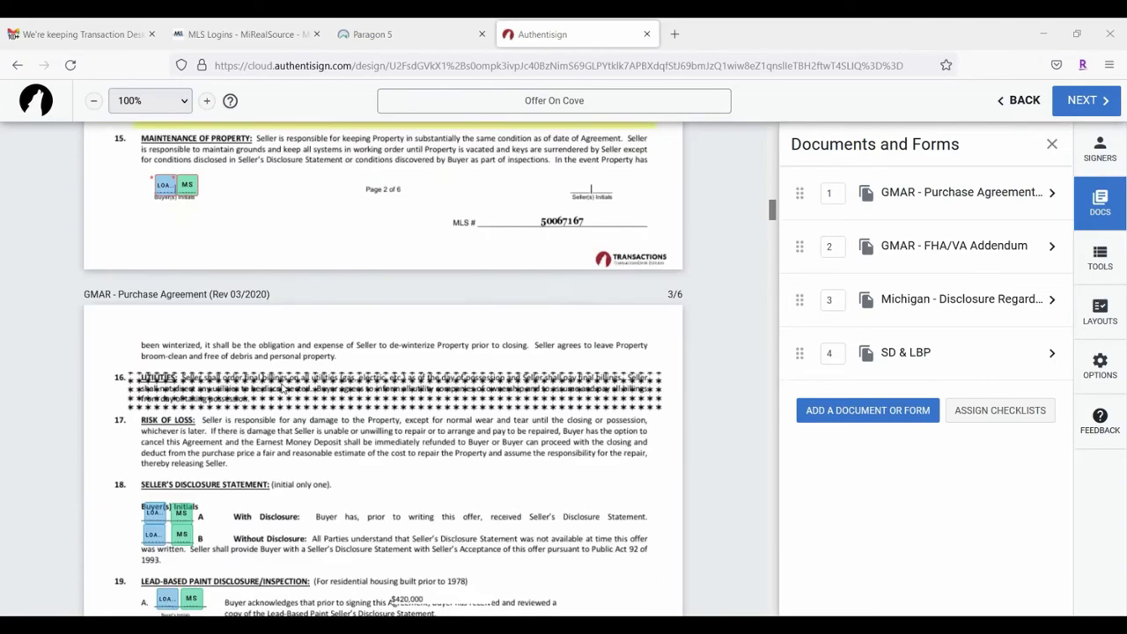
{"action": "scroll", "coordinate": [264, 389], "scroll_direction": "down", "scroll_amount": 3}
{"action": "scroll", "coordinate": [275, 388], "scroll_direction": "down", "scroll_amount": 2}
{"action": "scroll", "coordinate": [275, 388], "scroll_direction": "down", "scroll_amount": 3}
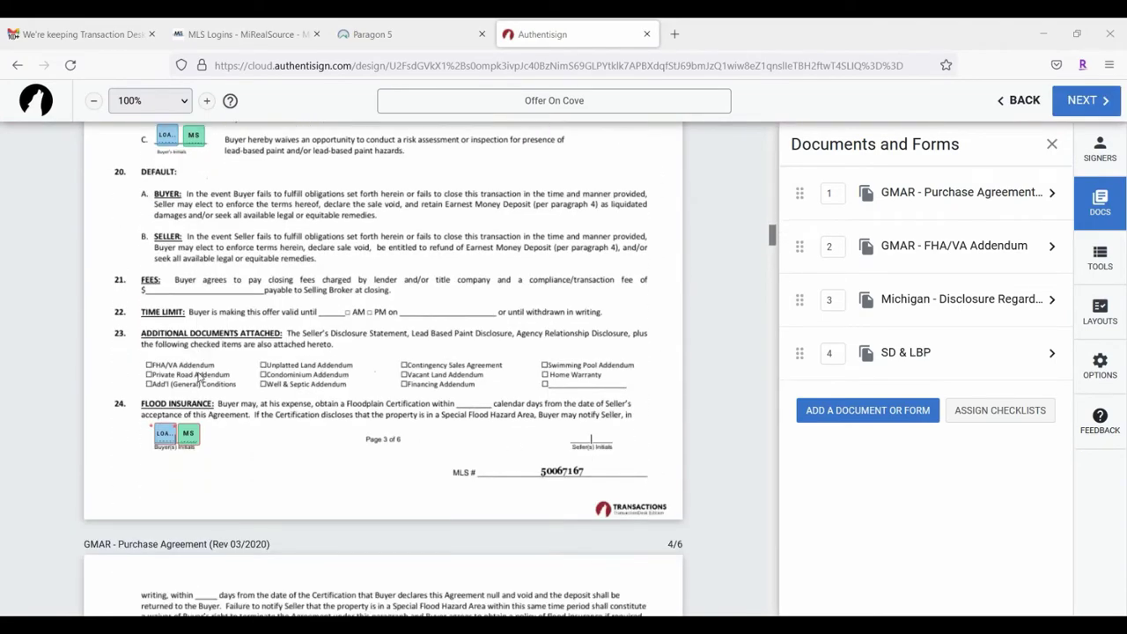
{"action": "scroll", "coordinate": [350, 423], "scroll_direction": "down", "scroll_amount": 2}
{"action": "scroll", "coordinate": [349, 423], "scroll_direction": "up", "scroll_amount": 6}
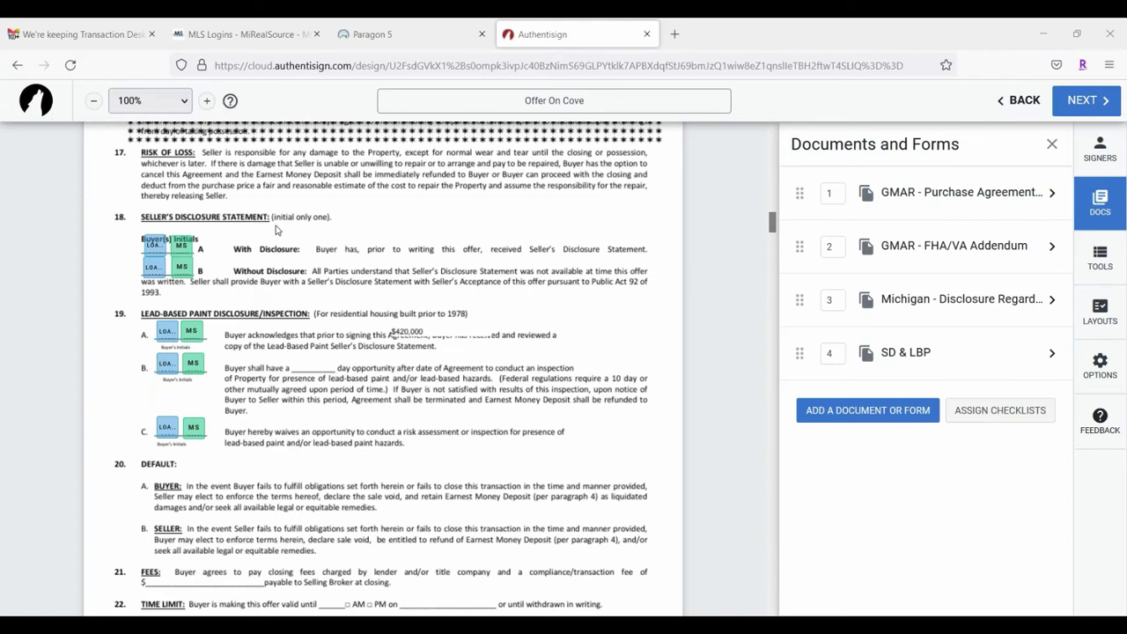
Step: Delete both buyers' initial boxes from clause 18 B
{"action": "left_click", "coordinate": [155, 267]}
{"action": "left_click", "coordinate": [154, 293]}
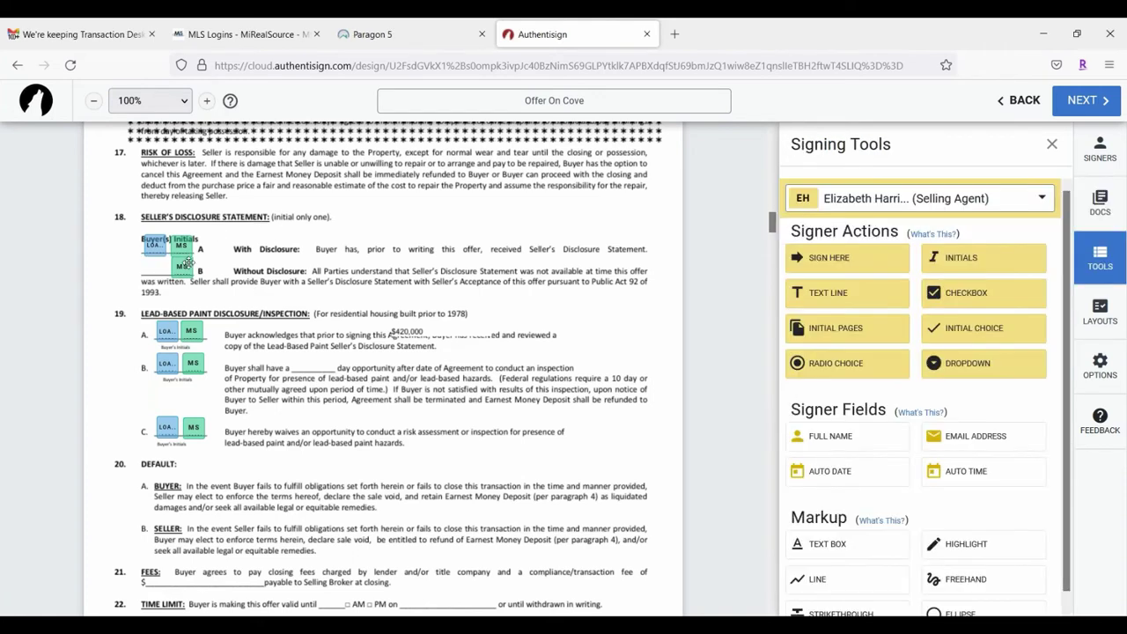
{"action": "left_click", "coordinate": [183, 265]}
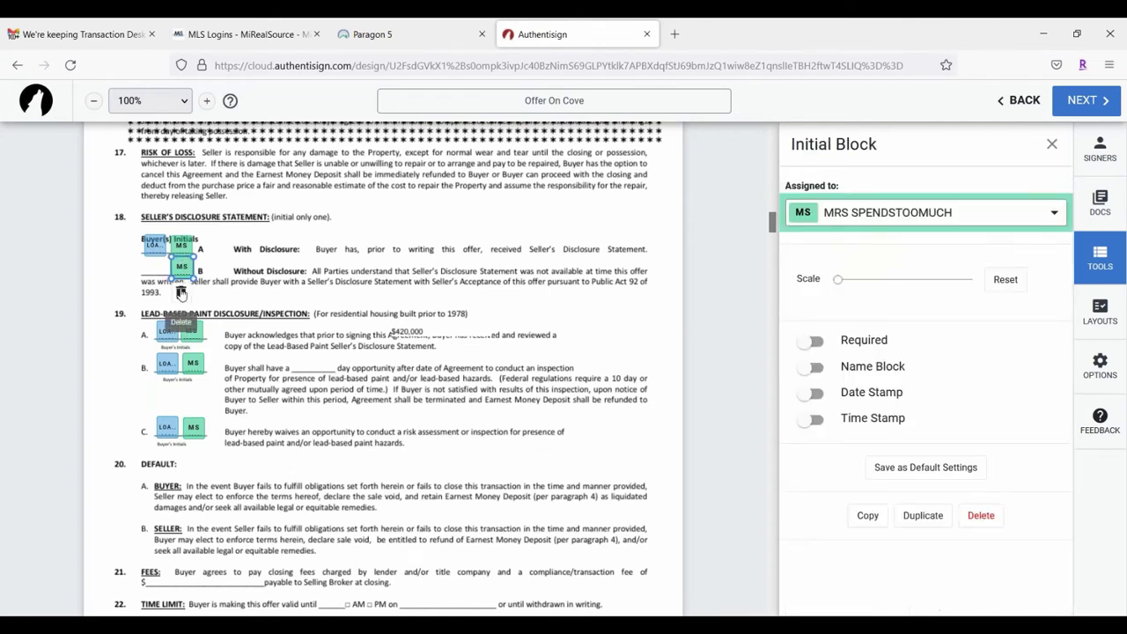
{"action": "left_click", "coordinate": [182, 293]}
Step: Delete both buyers' initial boxes from lead-paint items 19 B and 19 A
{"action": "scroll", "coordinate": [414, 238], "scroll_direction": "down", "scroll_amount": 1}
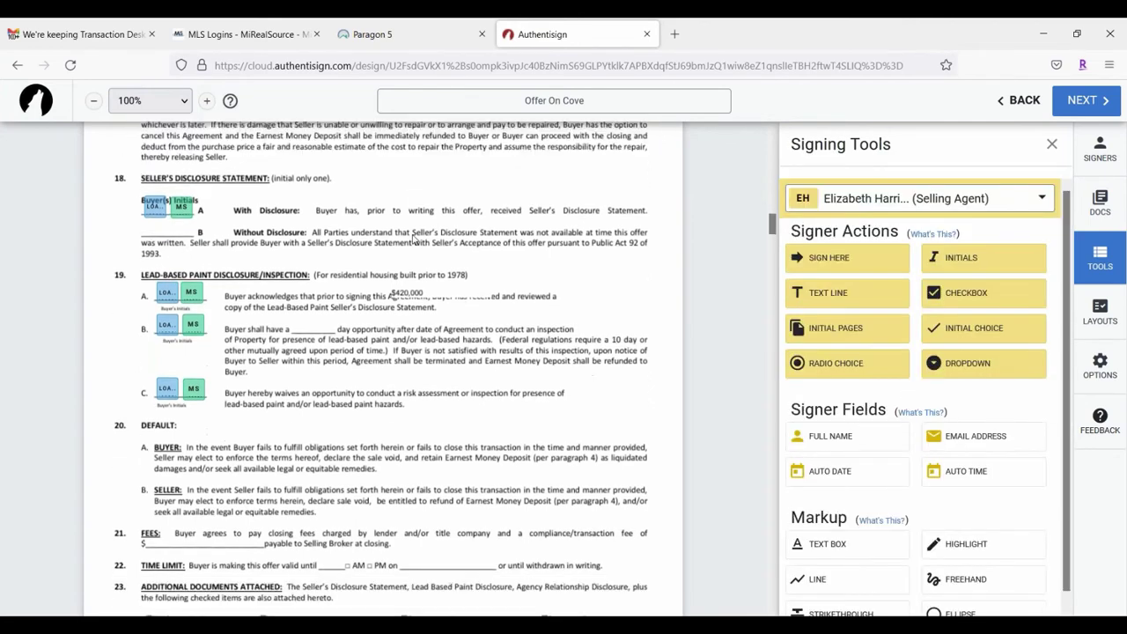
{"action": "scroll", "coordinate": [414, 238], "scroll_direction": "down", "scroll_amount": 2}
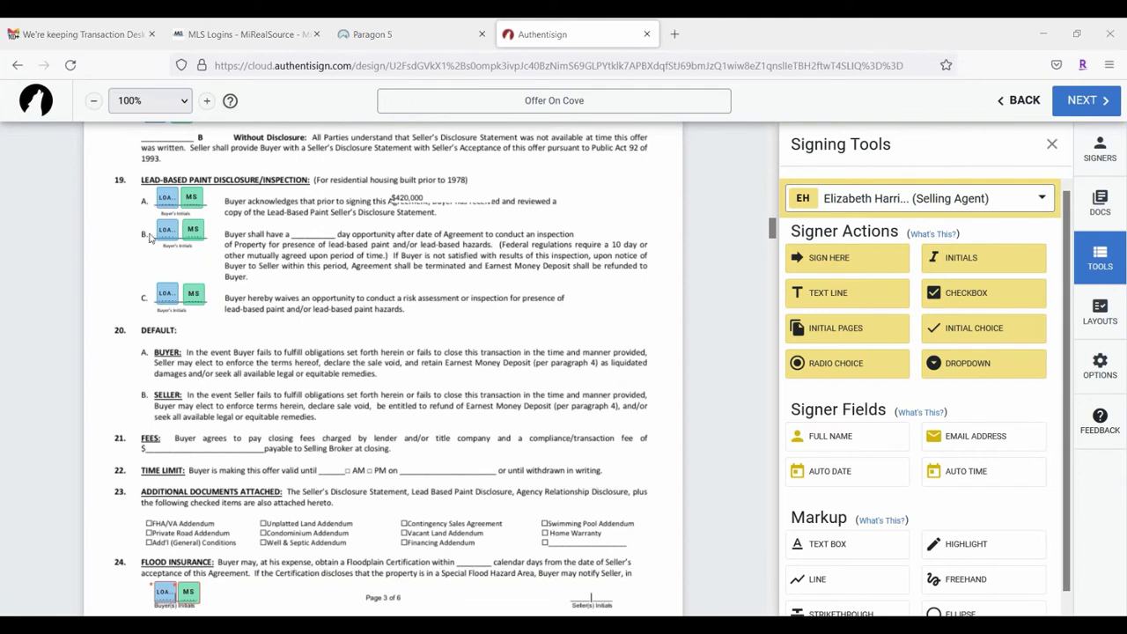
{"action": "left_click", "coordinate": [166, 230]}
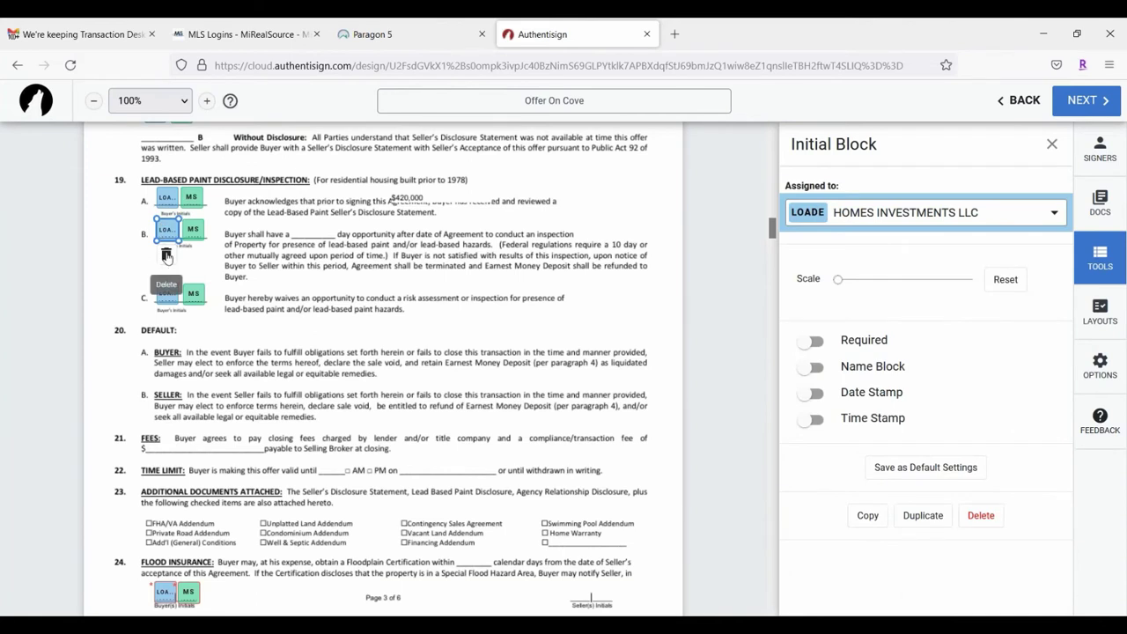
{"action": "left_click", "coordinate": [167, 257]}
{"action": "left_click", "coordinate": [193, 229]}
{"action": "left_click", "coordinate": [190, 259]}
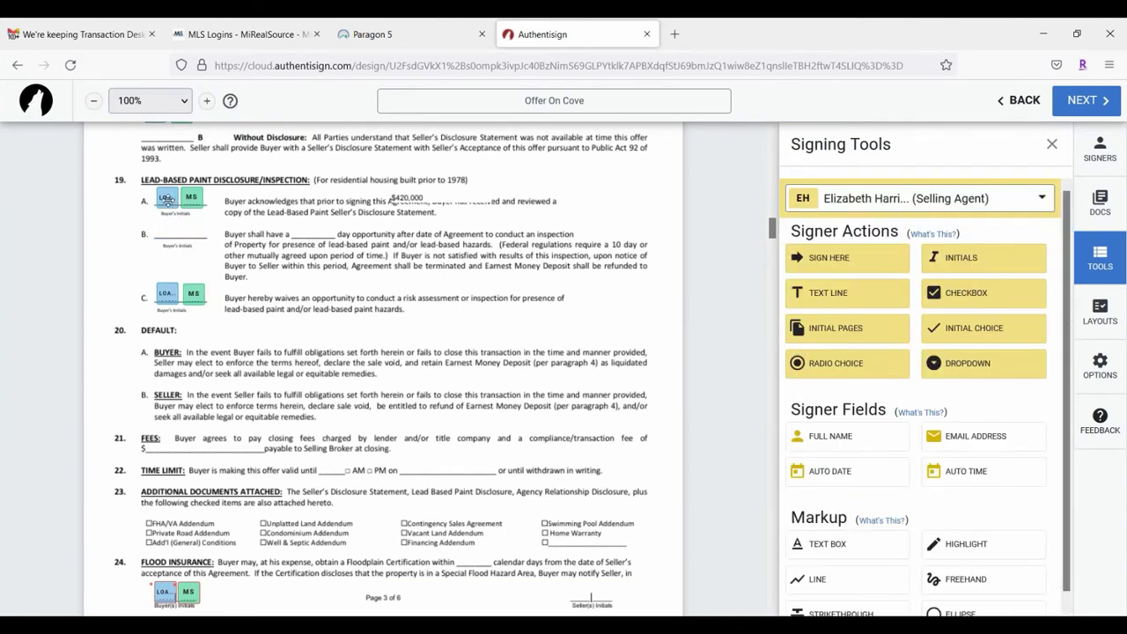
{"action": "left_click", "coordinate": [166, 199]}
{"action": "left_click", "coordinate": [169, 223]}
{"action": "left_click", "coordinate": [195, 195]}
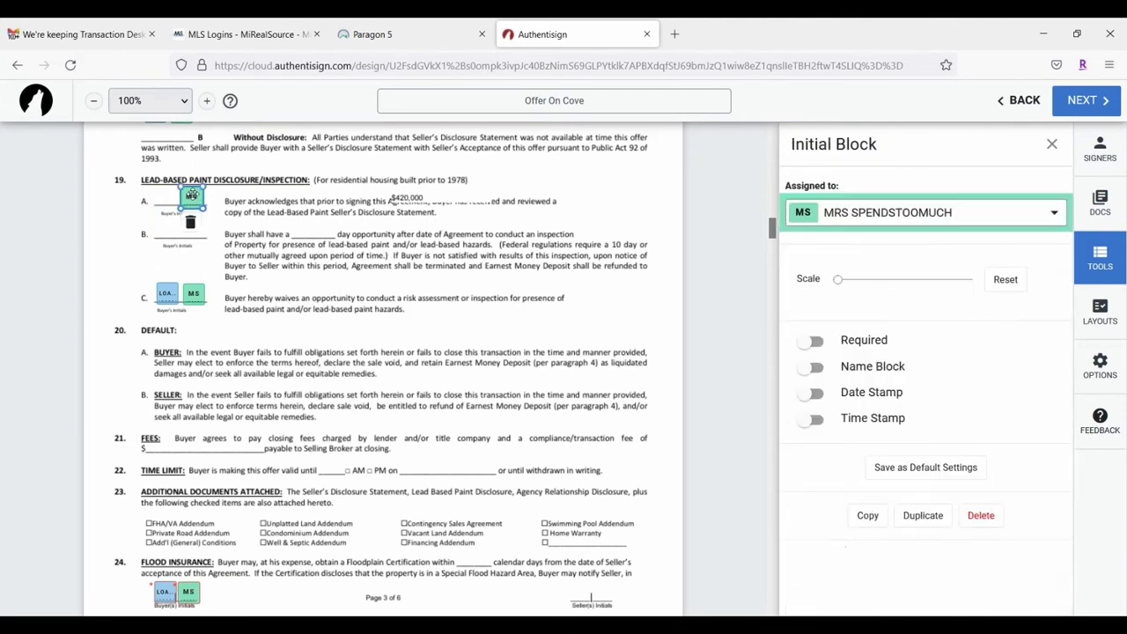
{"action": "left_click", "coordinate": [190, 223]}
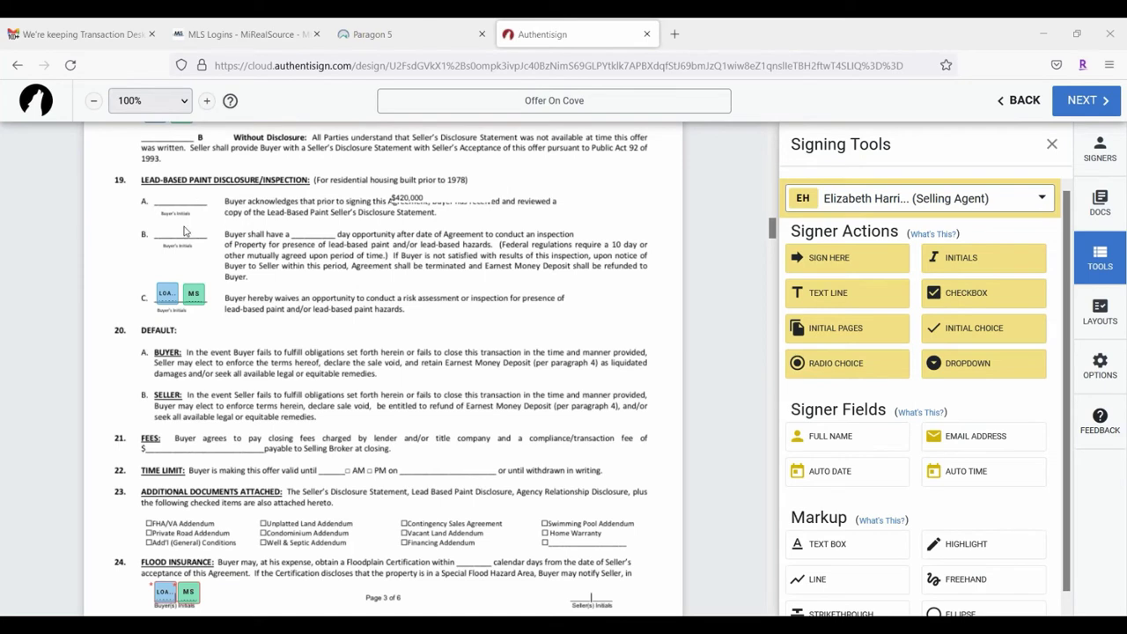
Step: Delete the first buyer's Initial Choice field from the section 26 inspection clause
{"action": "scroll", "coordinate": [296, 248], "scroll_direction": "down", "scroll_amount": 10}
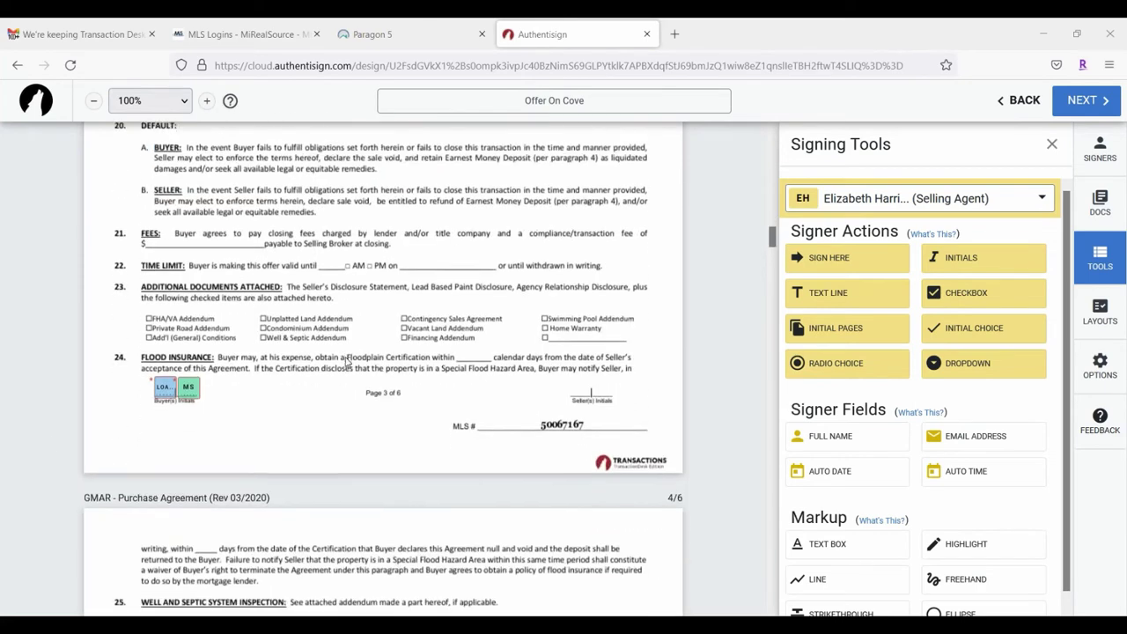
{"action": "scroll", "coordinate": [395, 373], "scroll_direction": "down", "scroll_amount": 3}
{"action": "scroll", "coordinate": [384, 328], "scroll_direction": "up", "scroll_amount": 3}
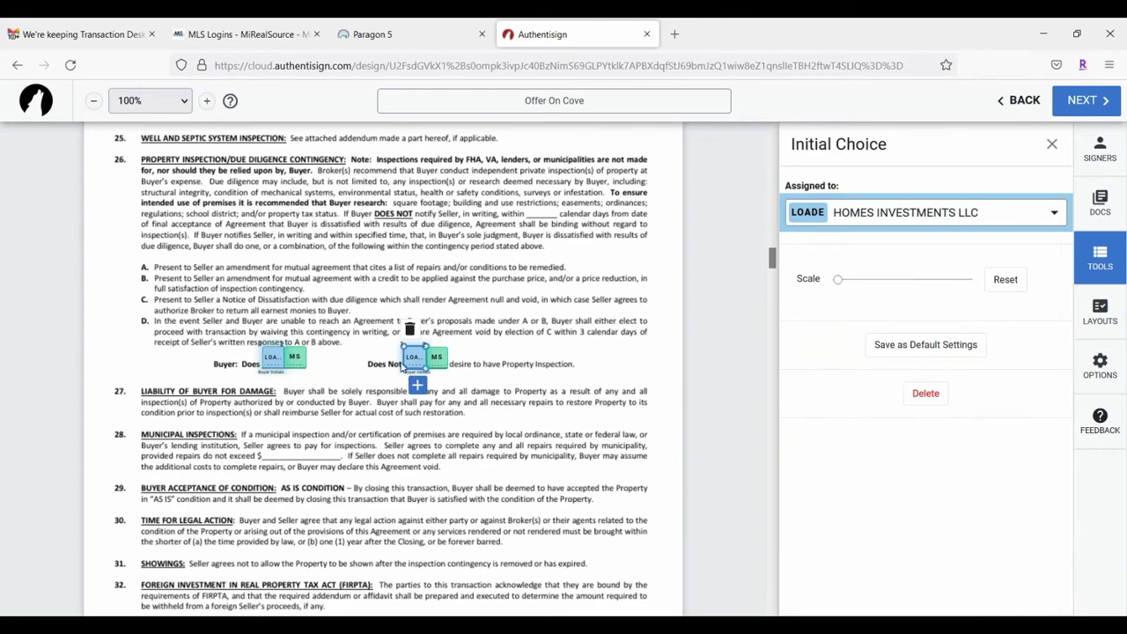
{"action": "left_click", "coordinate": [409, 329]}
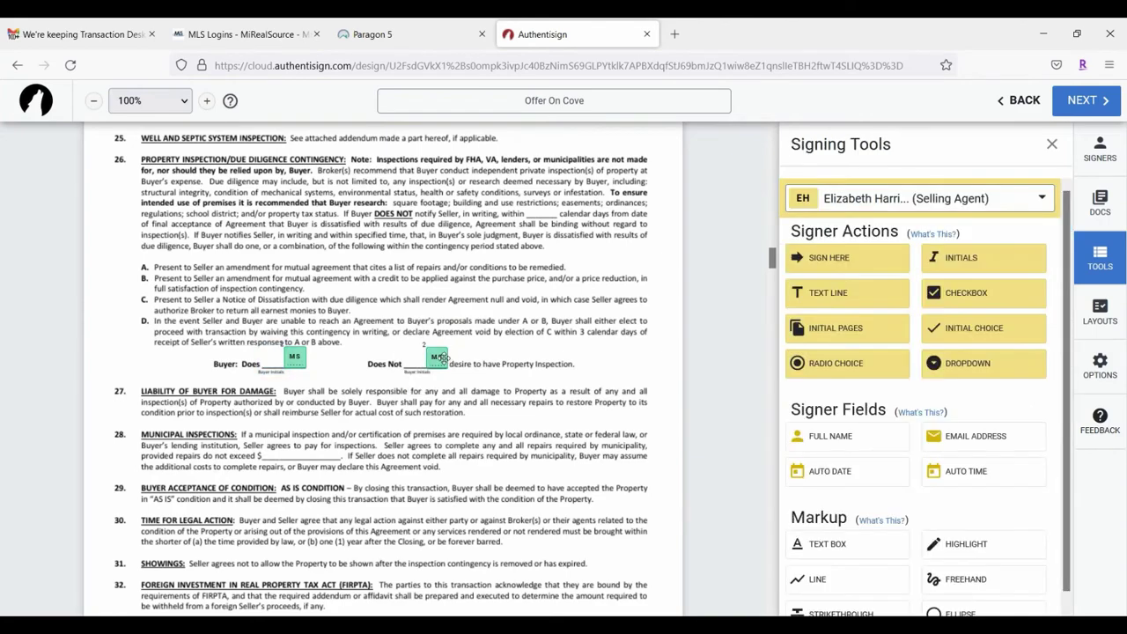
{"action": "left_click", "coordinate": [439, 356]}
{"action": "left_click", "coordinate": [417, 294]}
Step: Move the first buyer's Sign Here field onto the page 5 BUYER line
{"action": "scroll", "coordinate": [414, 293], "scroll_direction": "down", "scroll_amount": 3}
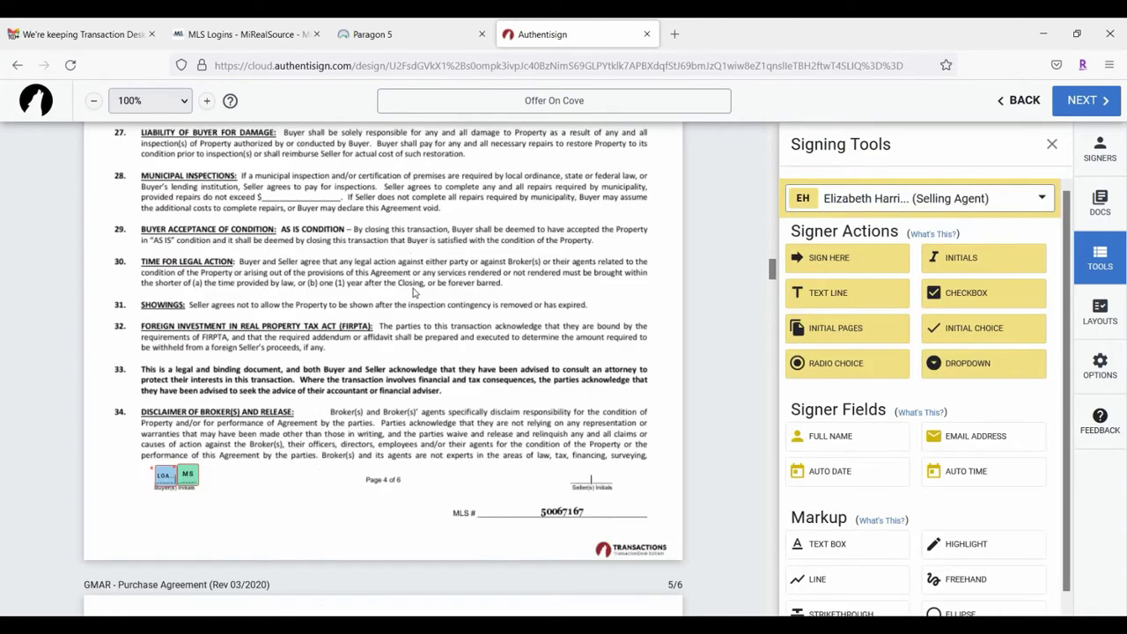
{"action": "scroll", "coordinate": [412, 294], "scroll_direction": "down", "scroll_amount": 10}
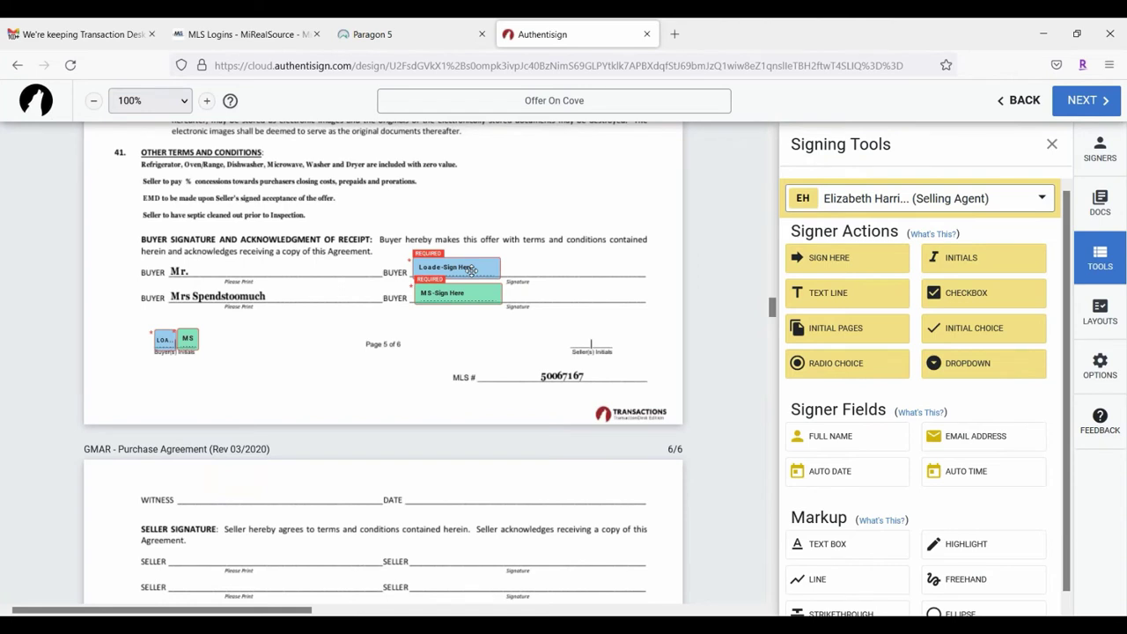
{"action": "mouse_move", "coordinate": [471, 269]}
{"action": "left_mouse_down"}
{"action": "mouse_move", "coordinate": [474, 247]}
{"action": "mouse_move", "coordinate": [476, 268]}
{"action": "left_mouse_up"}
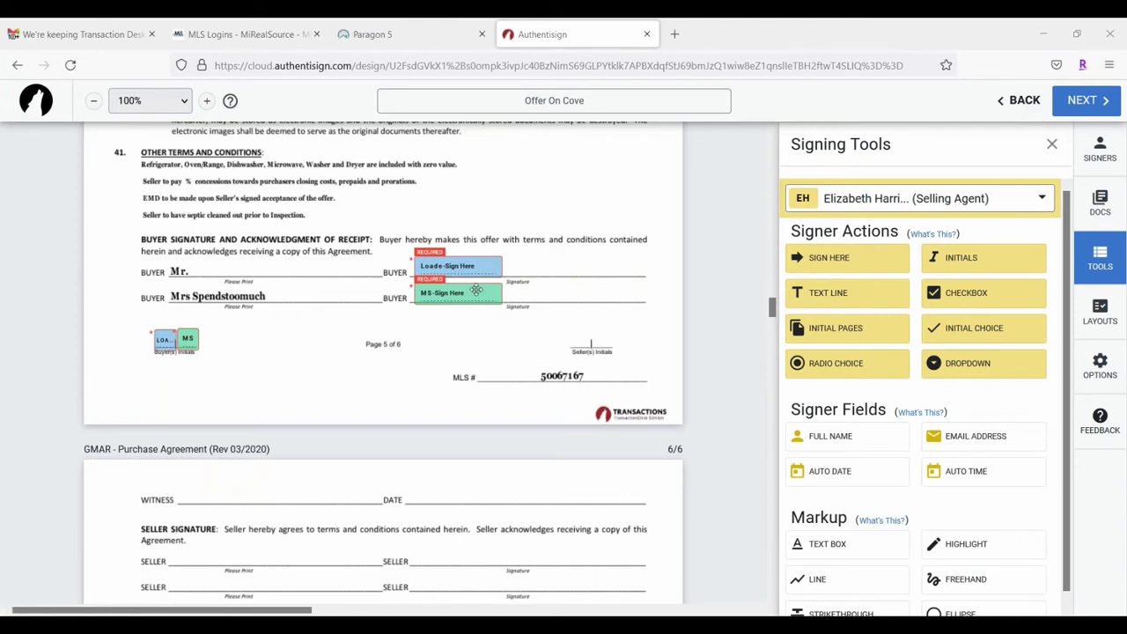
Step: Turn on Name Block for the first buyer's signature and place it beside 'Mr.' on the BUYER line
{"action": "left_click", "coordinate": [451, 266]}
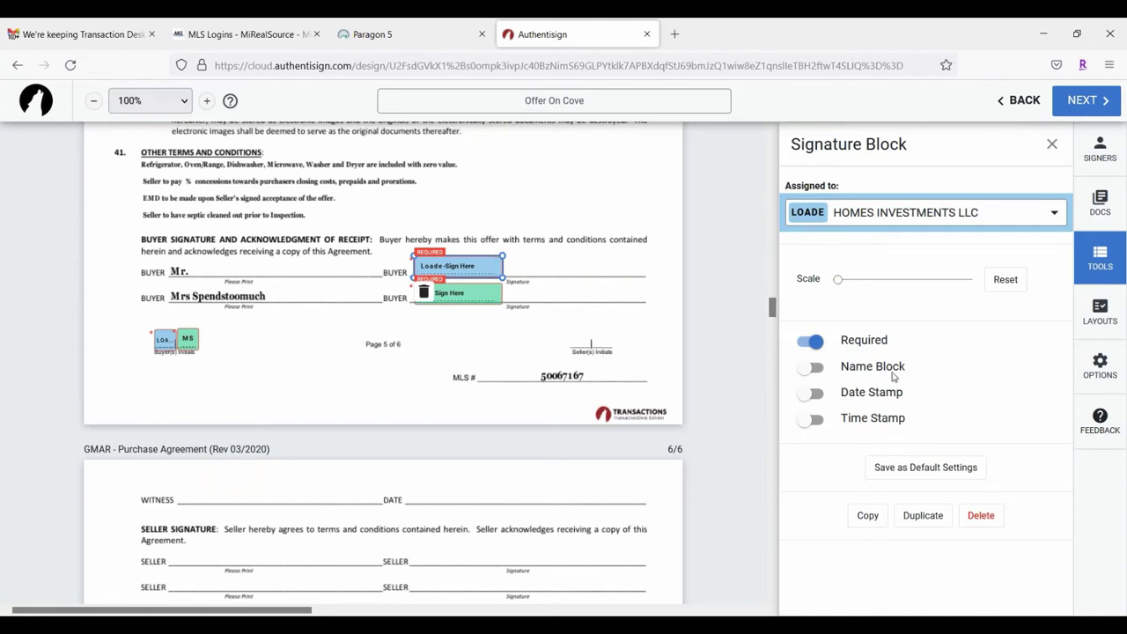
{"action": "left_click", "coordinate": [814, 368]}
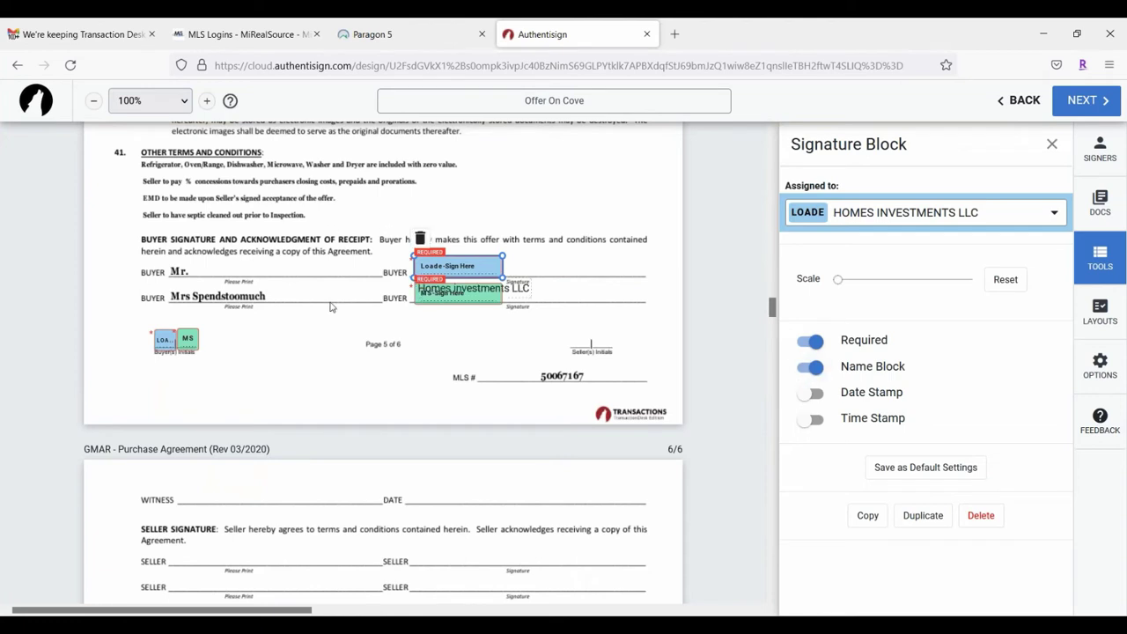
{"action": "left_click_drag", "start_coordinate": [522, 288], "coordinate": [337, 268]}
{"action": "left_click", "coordinate": [346, 356]}
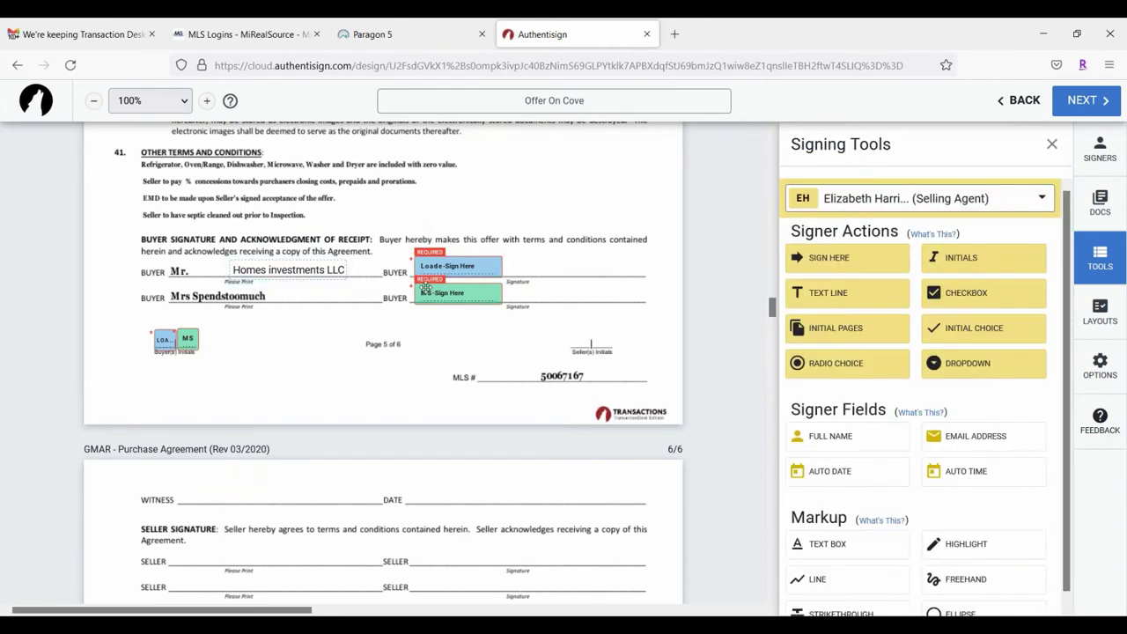
Step: Nudge the first buyer's signature field slightly lower so it aligns on the BUYER line
{"action": "left_click", "coordinate": [447, 268]}
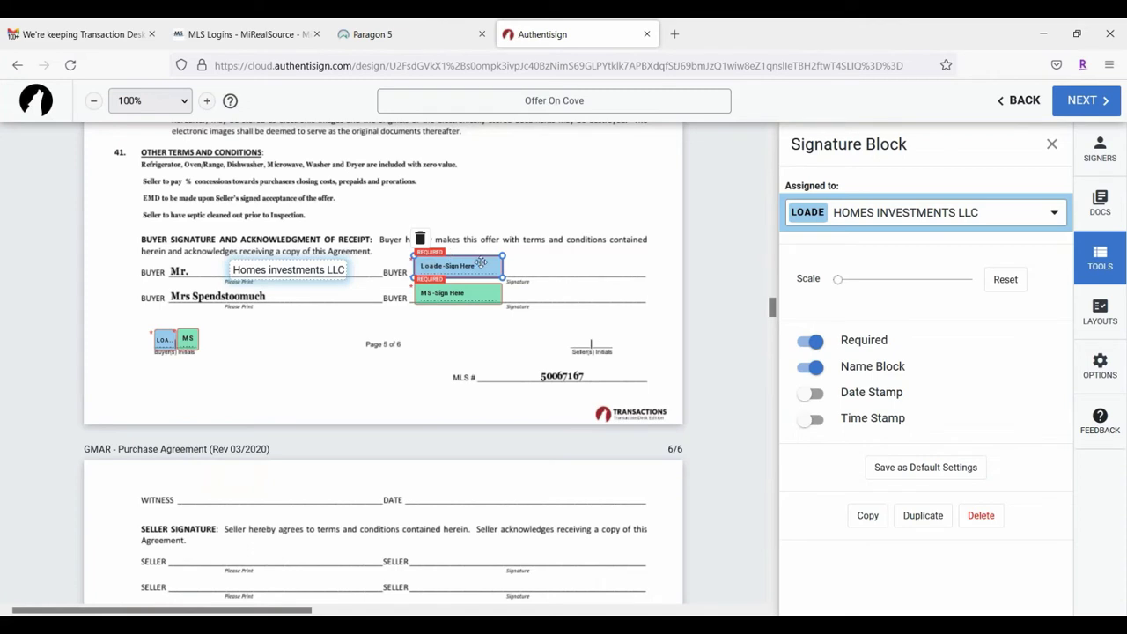
{"action": "mouse_move", "coordinate": [480, 262]}
{"action": "left_mouse_down"}
{"action": "mouse_move", "coordinate": [511, 255]}
{"action": "mouse_move", "coordinate": [480, 267]}
{"action": "left_mouse_up"}
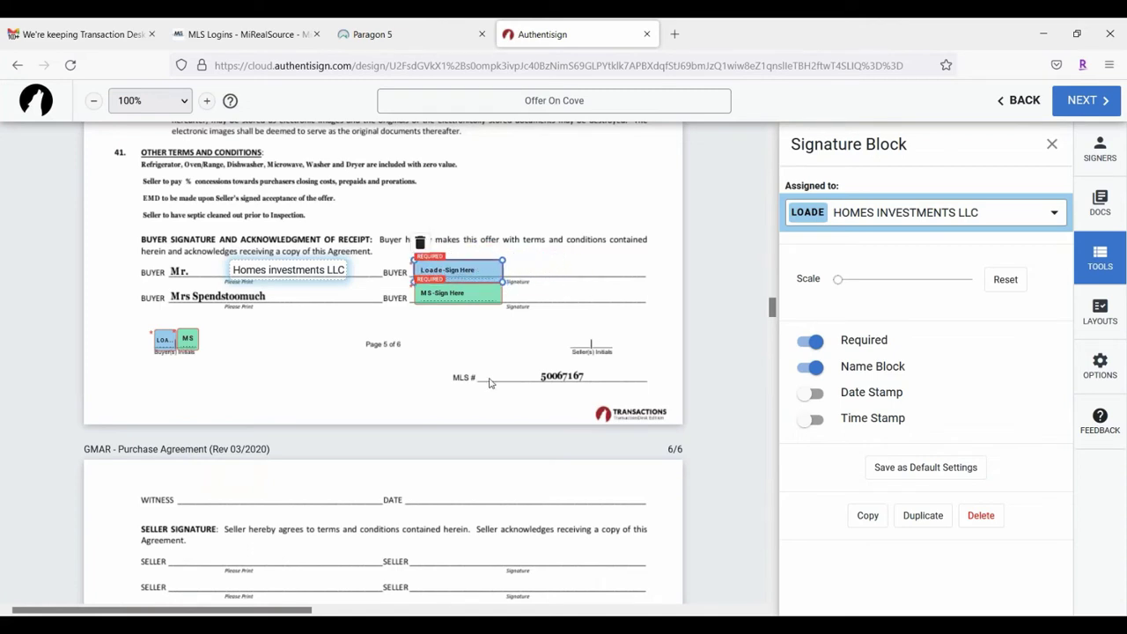
{"action": "left_click", "coordinate": [422, 379]}
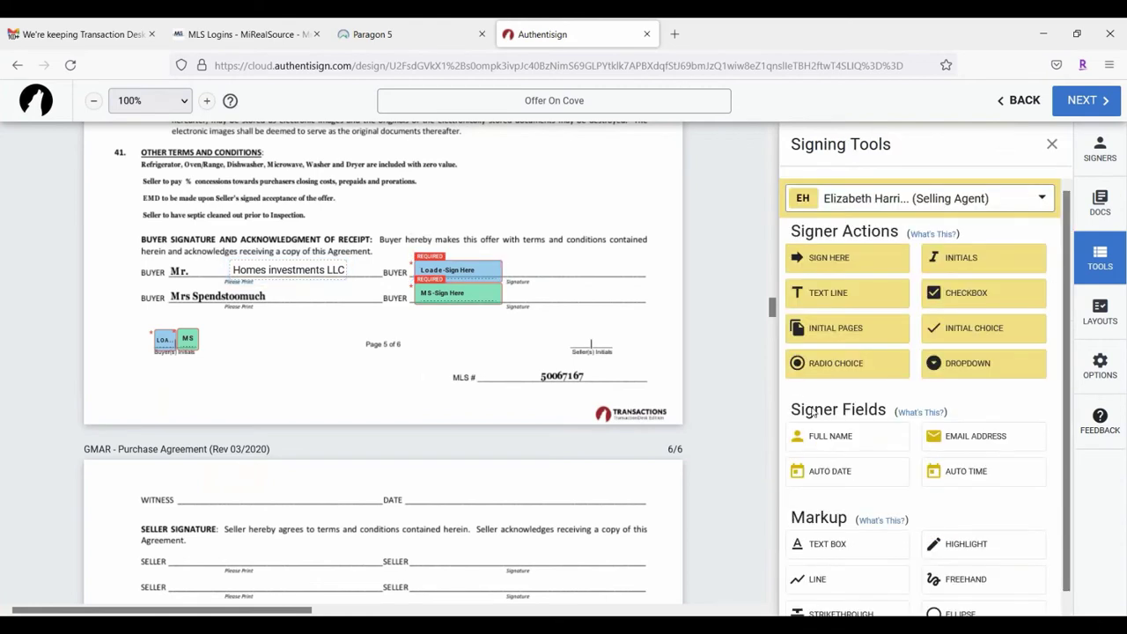
{"action": "scroll", "coordinate": [809, 430], "scroll_direction": "down", "scroll_amount": 1}
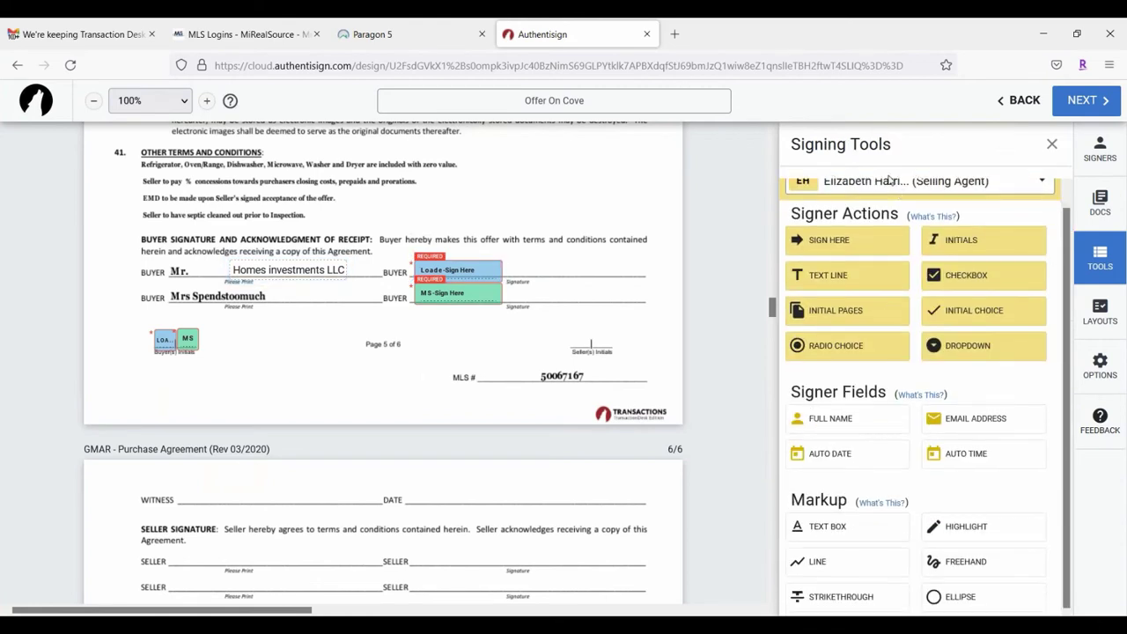
{"action": "scroll", "coordinate": [1004, 352], "scroll_direction": "up", "scroll_amount": 1}
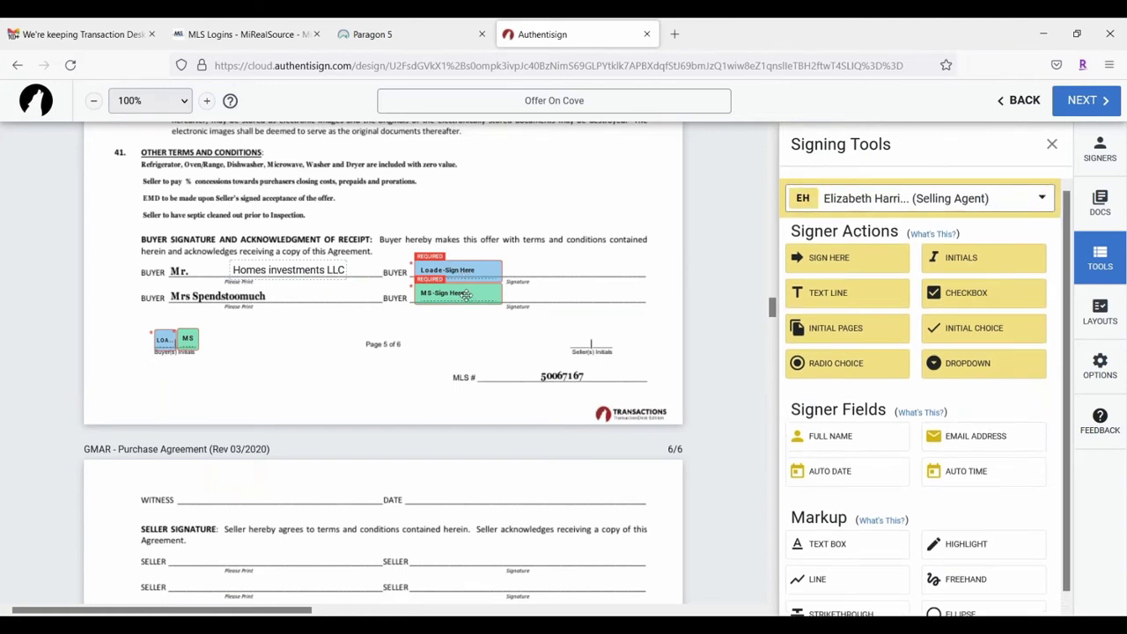
Step: Keep the selling agent as the active signer and scroll to page 6 of the Purchase Agreement
{"action": "left_click", "coordinate": [908, 204]}
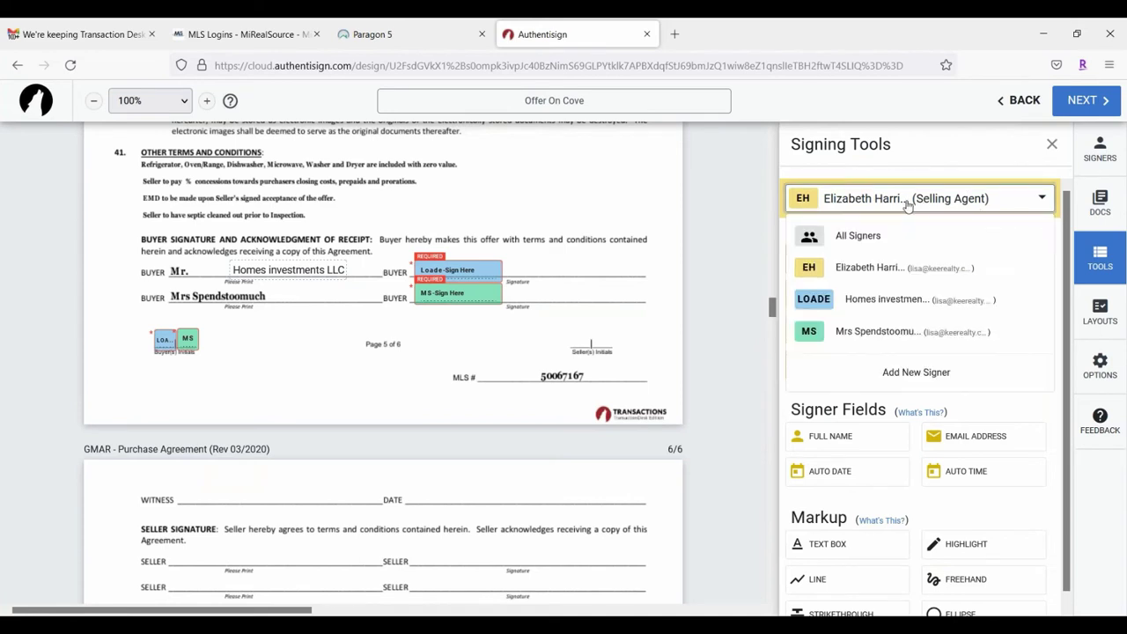
{"action": "left_click", "coordinate": [952, 152]}
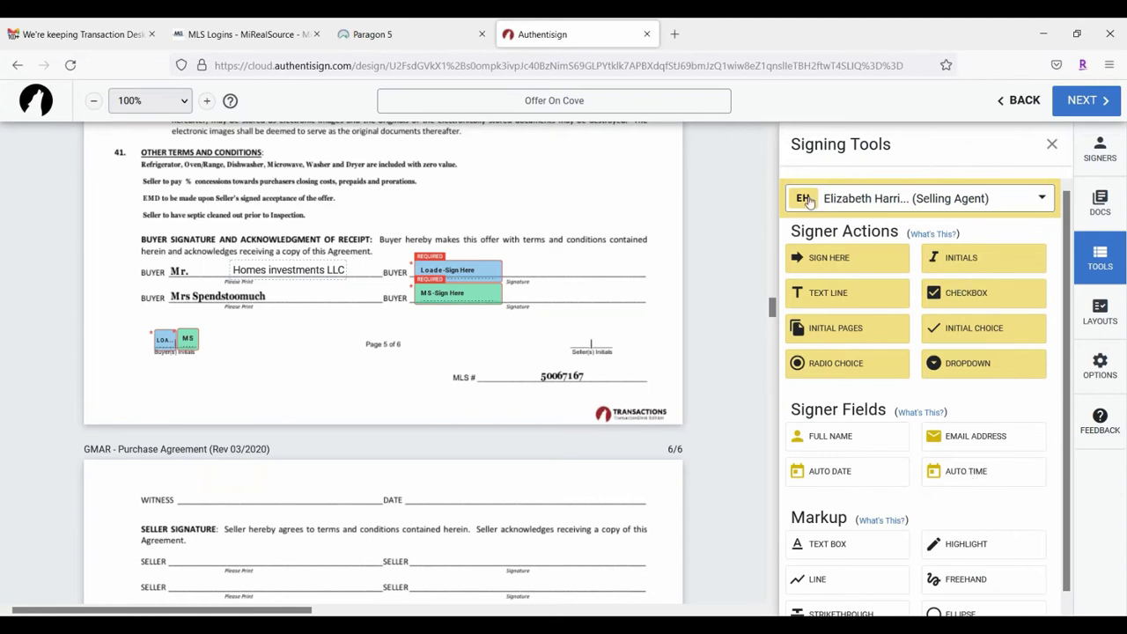
{"action": "left_click", "coordinate": [1035, 200]}
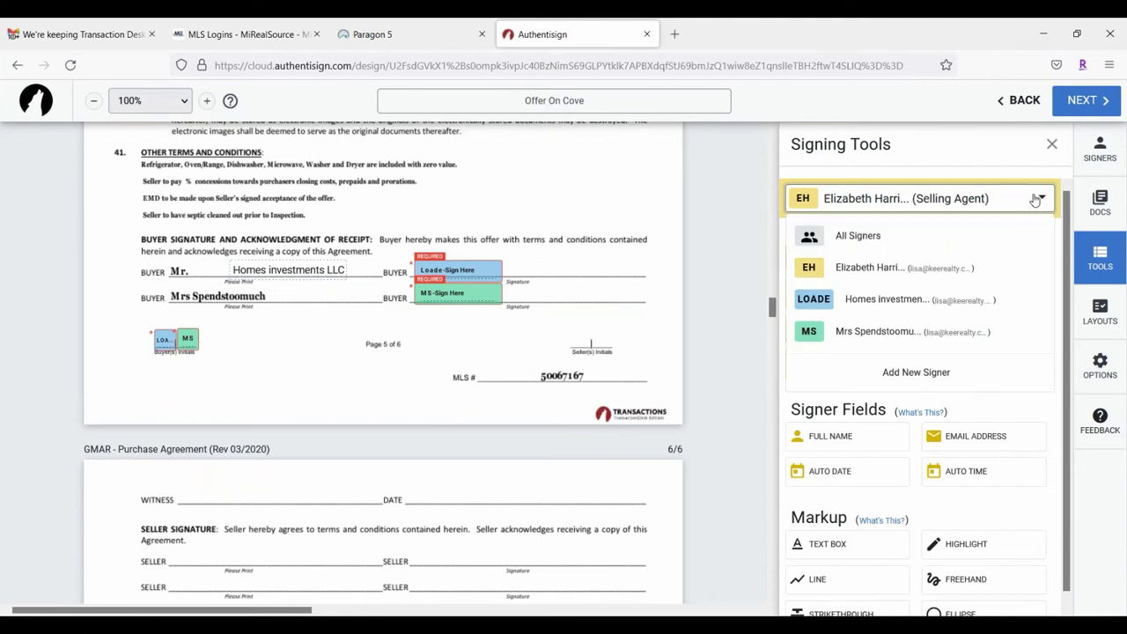
{"action": "left_click", "coordinate": [433, 362]}
{"action": "scroll", "coordinate": [353, 363], "scroll_direction": "down", "scroll_amount": 3}
{"action": "scroll", "coordinate": [348, 361], "scroll_direction": "down", "scroll_amount": 2}
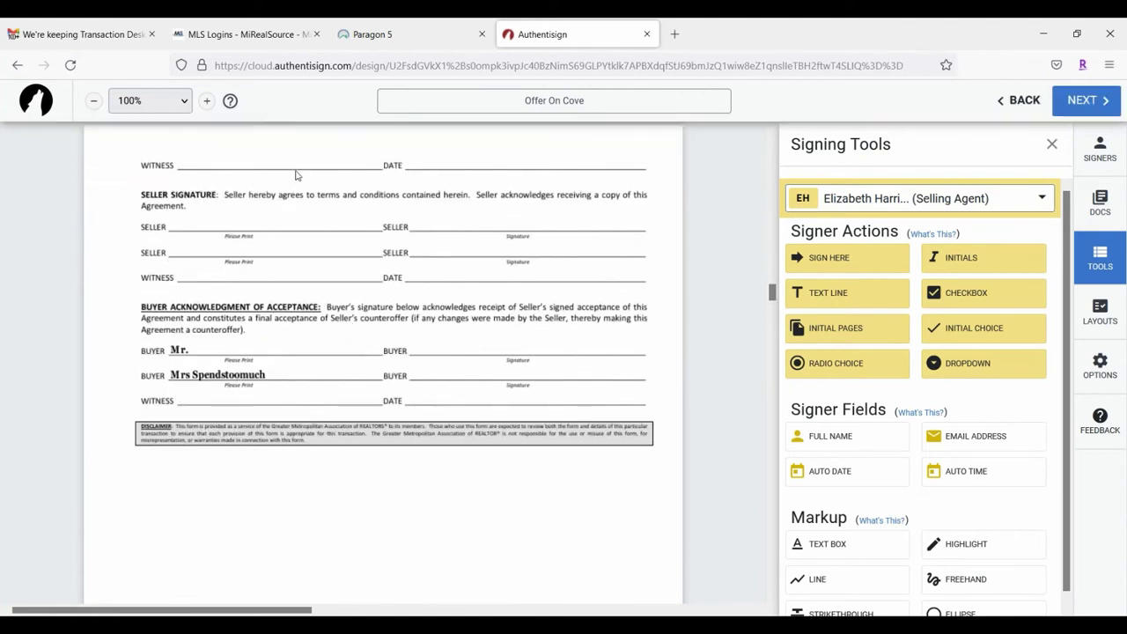
{"action": "scroll", "coordinate": [286, 286], "scroll_direction": "up", "scroll_amount": 1}
{"action": "scroll", "coordinate": [284, 285], "scroll_direction": "up", "scroll_amount": 1}
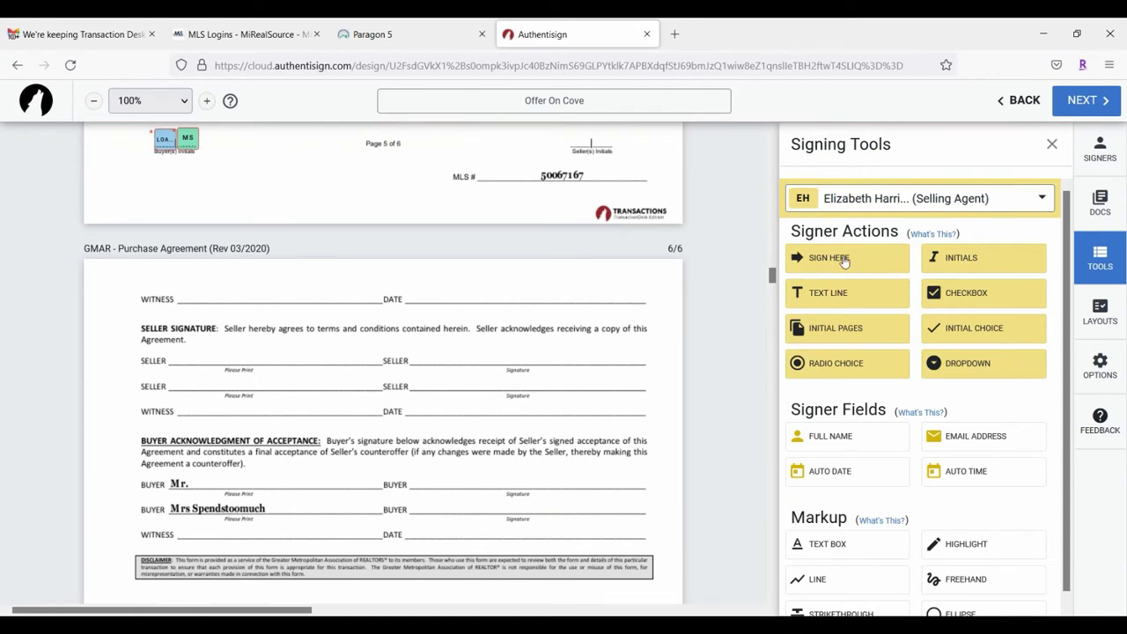
Step: Place the selling agent's Sign Here field on page 6's first WITNESS line, with its date on the DATE line
{"action": "left_click_drag", "start_coordinate": [844, 261], "coordinate": [256, 302]}
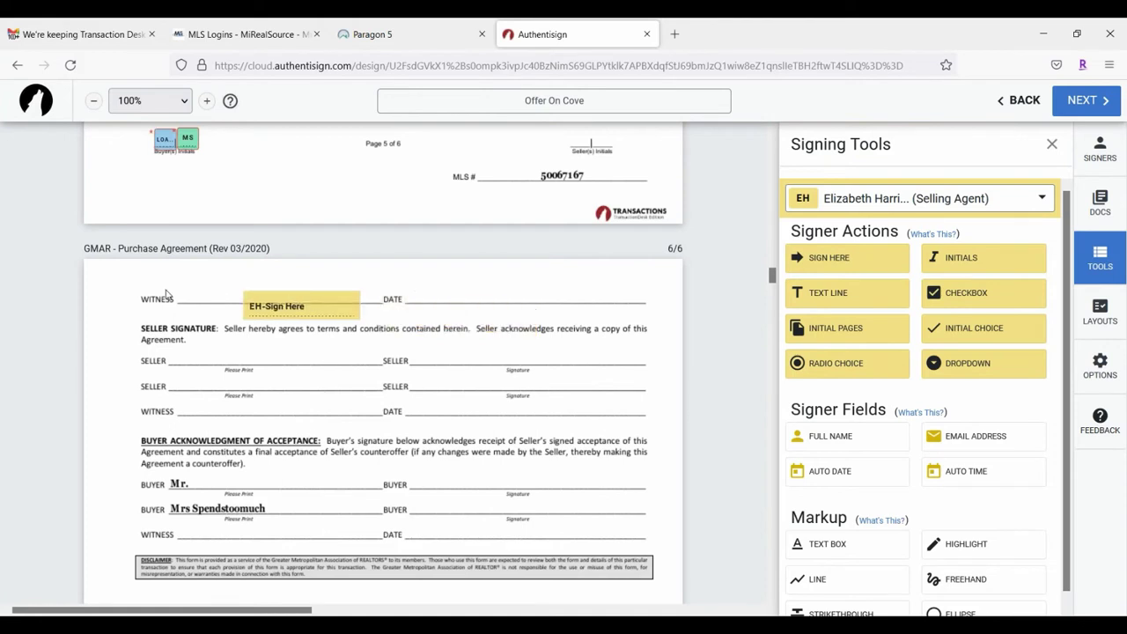
{"action": "mouse_move", "coordinate": [167, 295]}
{"action": "left_mouse_down"}
{"action": "mouse_move", "coordinate": [159, 283]}
{"action": "mouse_move", "coordinate": [179, 287]}
{"action": "left_mouse_up"}
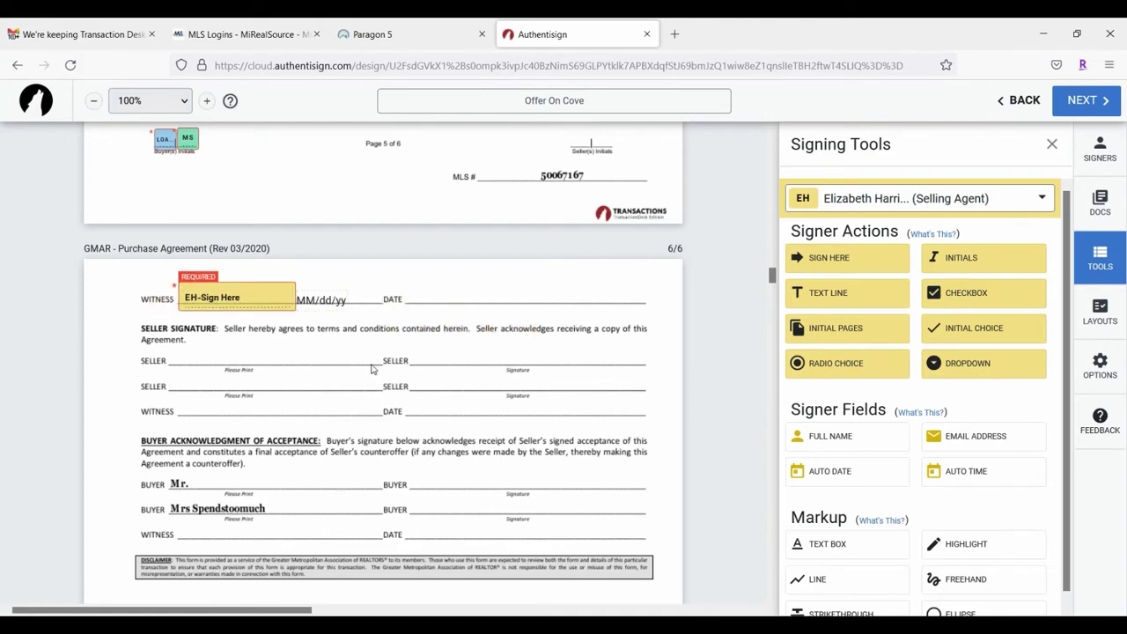
{"action": "left_click_drag", "start_coordinate": [324, 300], "coordinate": [482, 296]}
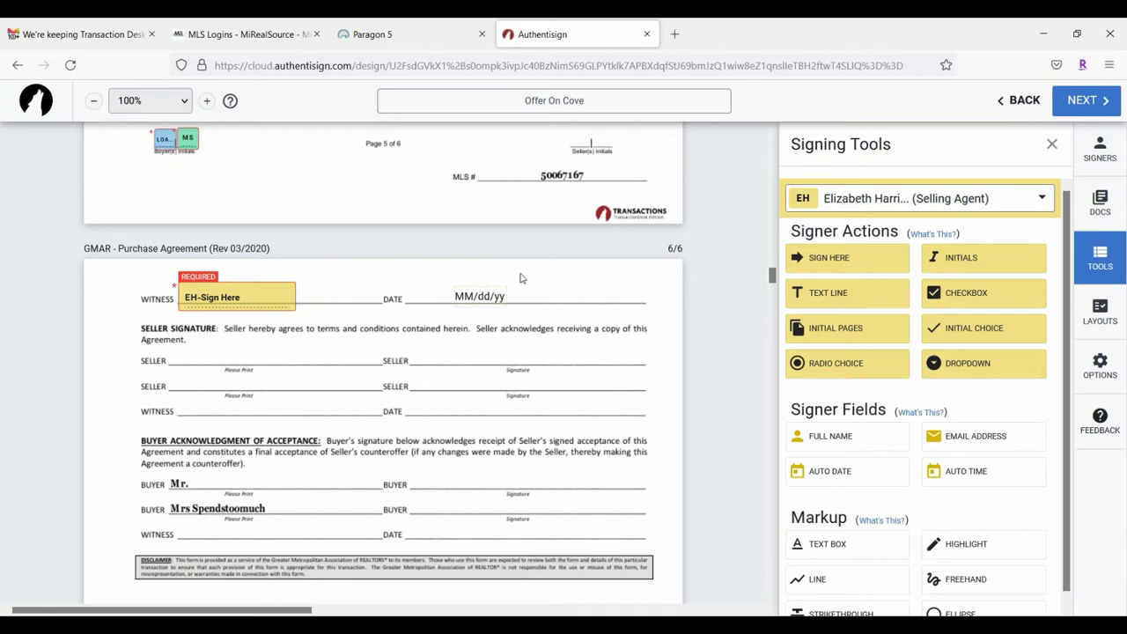
{"action": "scroll", "coordinate": [443, 262], "scroll_direction": "up", "scroll_amount": 2}
{"action": "scroll", "coordinate": [636, 322], "scroll_direction": "down", "scroll_amount": 6}
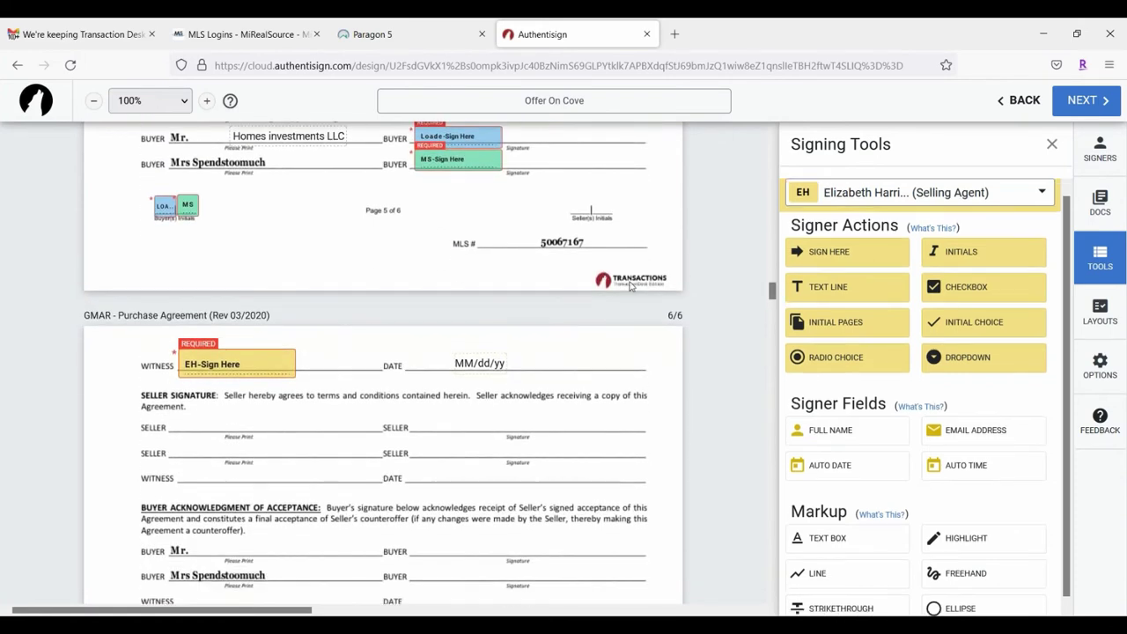
{"action": "scroll", "coordinate": [534, 309], "scroll_direction": "up", "scroll_amount": 6}
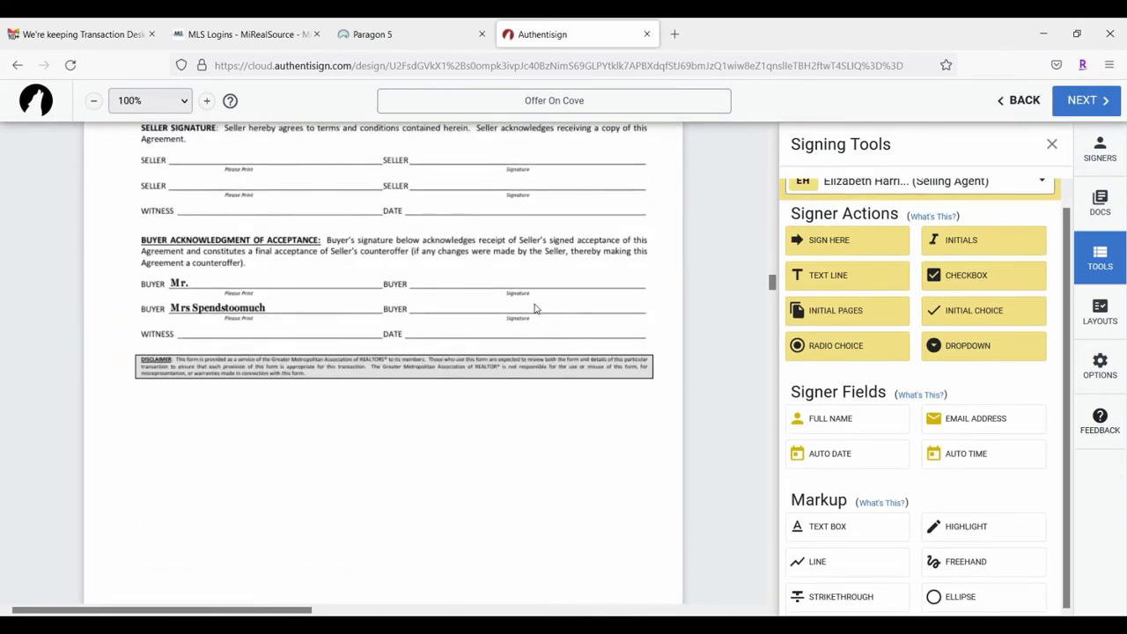
Step: Enlarge the WITNESS signature field to its largest size and remove the stray EH initials field
{"action": "left_click", "coordinate": [830, 273]}
{"action": "left_click_drag", "start_coordinate": [830, 274], "coordinate": [95, 352]}
{"action": "left_click", "coordinate": [95, 352]}
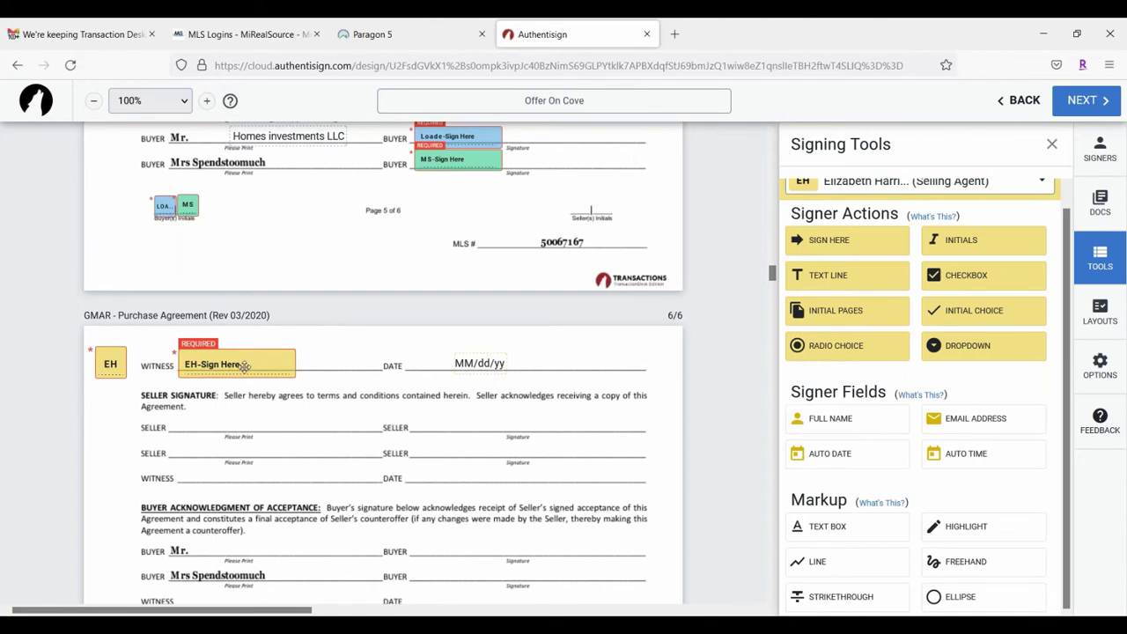
{"action": "left_click", "coordinate": [246, 367]}
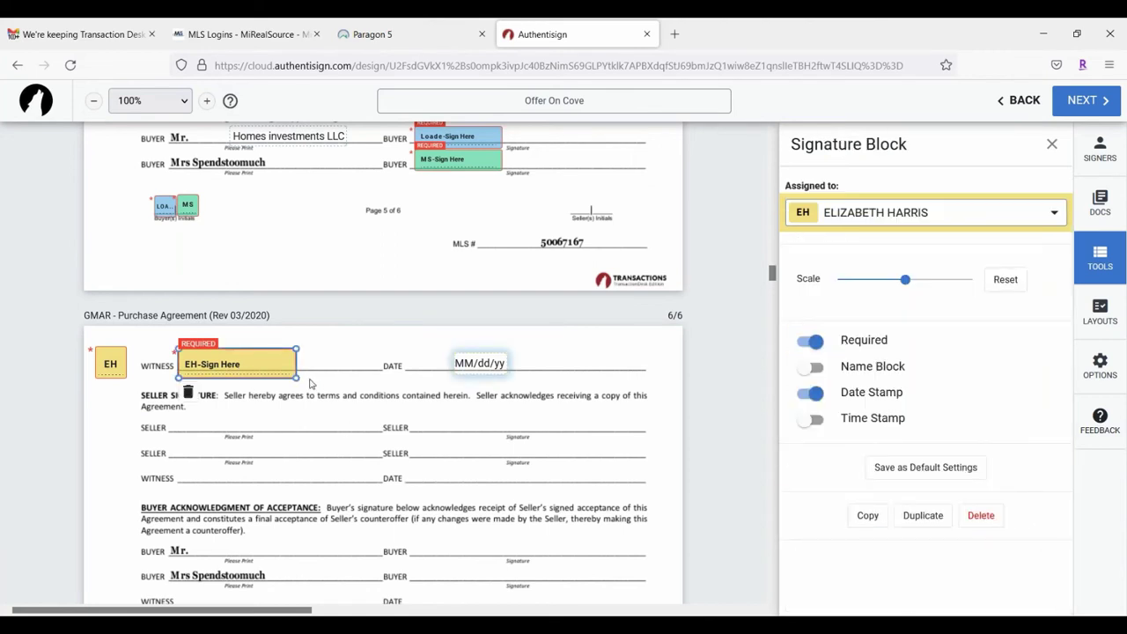
{"action": "mouse_move", "coordinate": [299, 380]}
{"action": "left_mouse_down"}
{"action": "mouse_move", "coordinate": [326, 386]}
{"action": "mouse_move", "coordinate": [282, 370]}
{"action": "mouse_move", "coordinate": [614, 433]}
{"action": "mouse_move", "coordinate": [516, 451]}
{"action": "mouse_move", "coordinate": [235, 372]}
{"action": "left_mouse_up"}
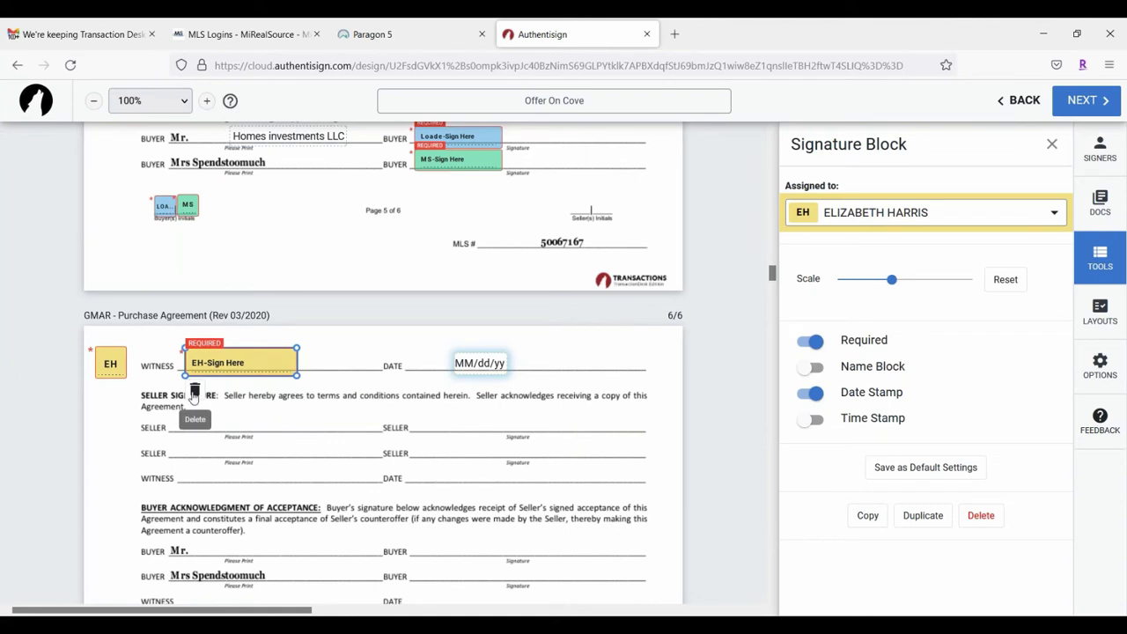
{"action": "left_click", "coordinate": [104, 363]}
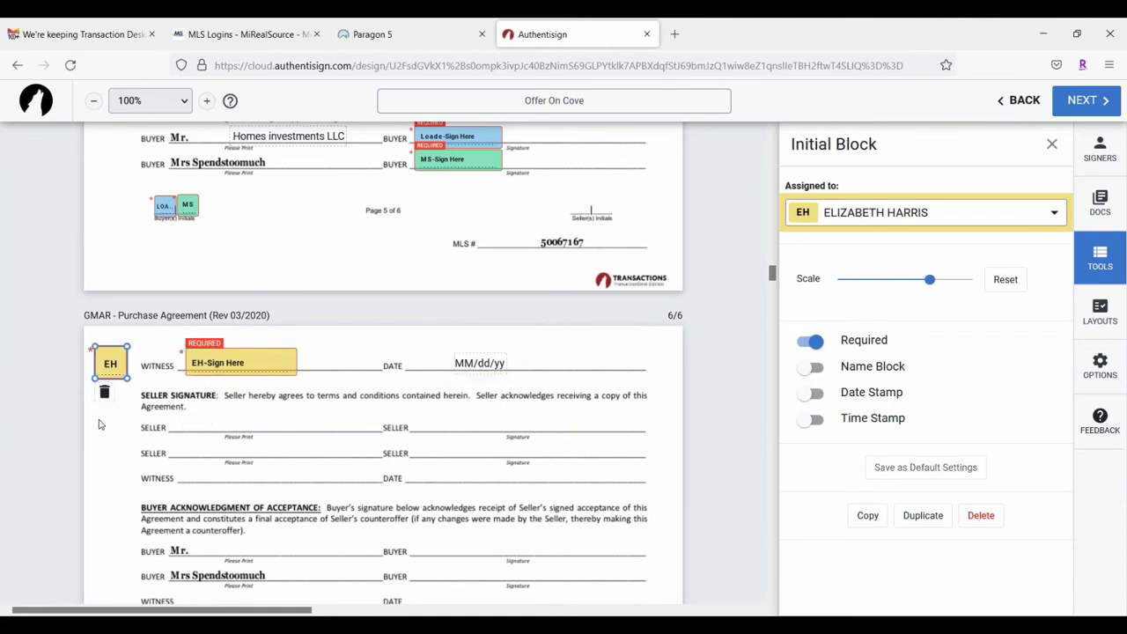
{"action": "left_click", "coordinate": [104, 395]}
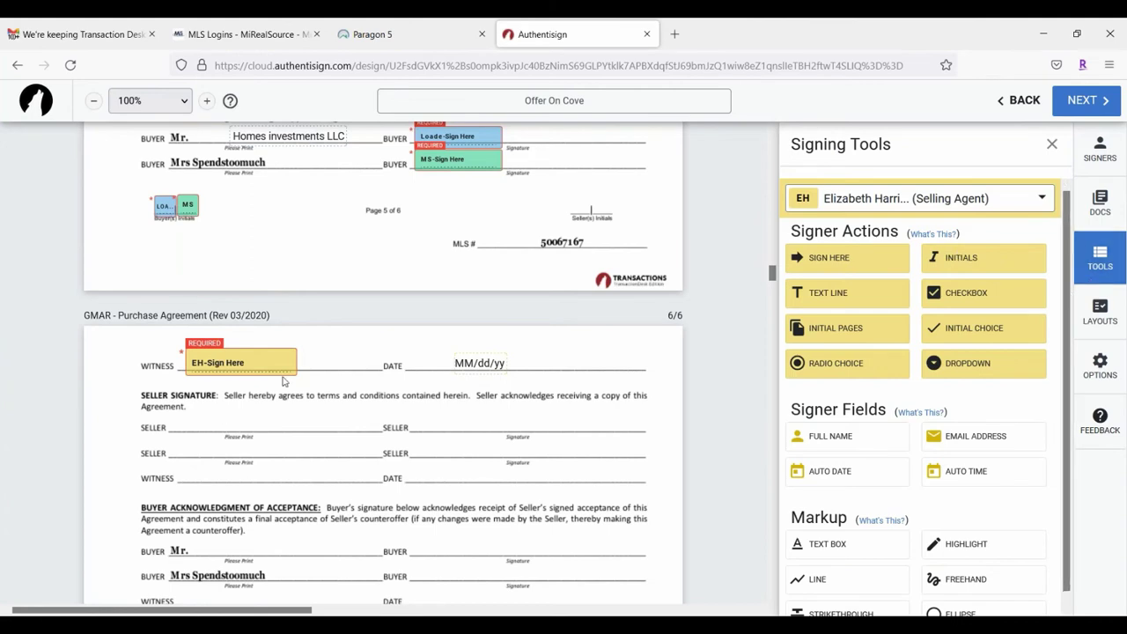
Step: Review the placed fields on pages 5–6 and the addendum, then bring up the signer list
{"action": "scroll", "coordinate": [549, 330], "scroll_direction": "up", "scroll_amount": 3}
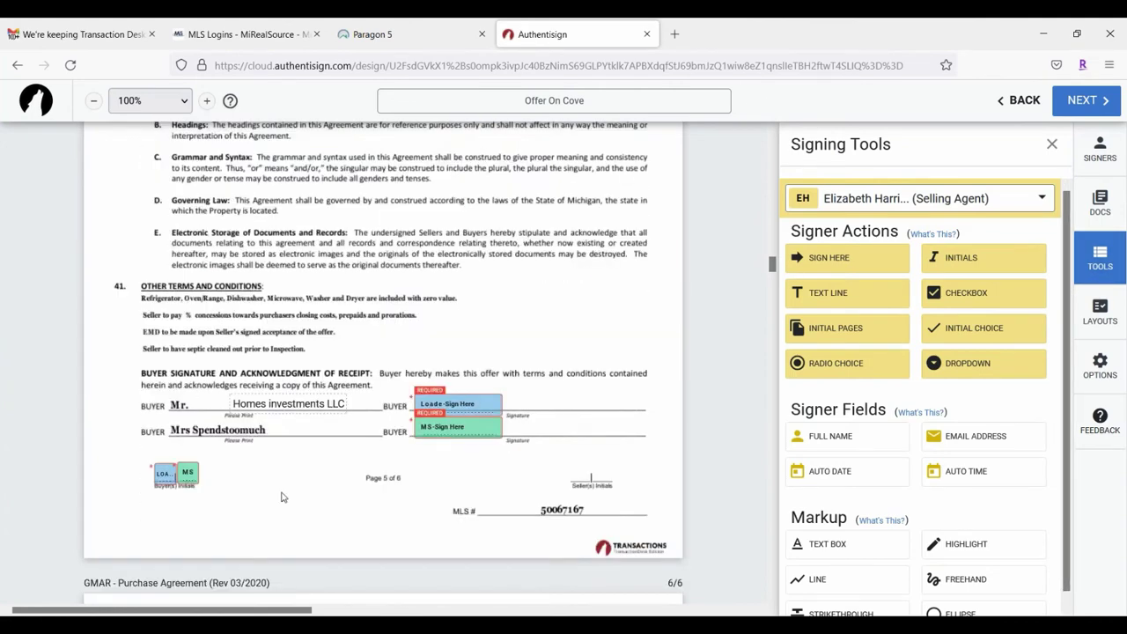
{"action": "scroll", "coordinate": [456, 331], "scroll_direction": "down", "scroll_amount": 8}
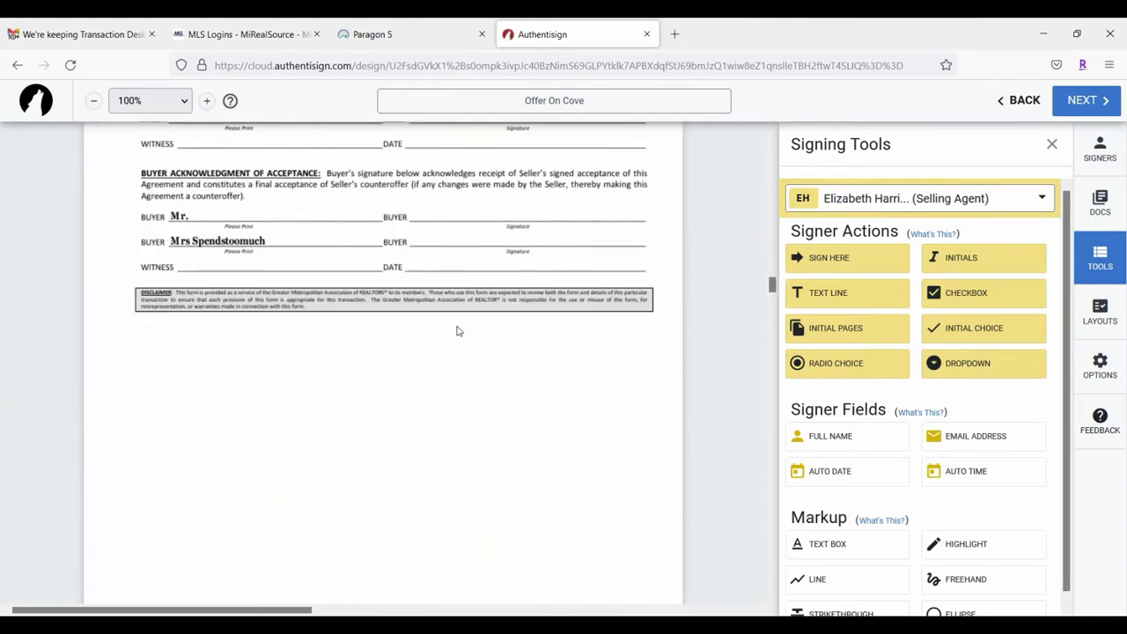
{"action": "scroll", "coordinate": [456, 331], "scroll_direction": "up", "scroll_amount": 5}
{"action": "scroll", "coordinate": [456, 331], "scroll_direction": "up", "scroll_amount": 2}
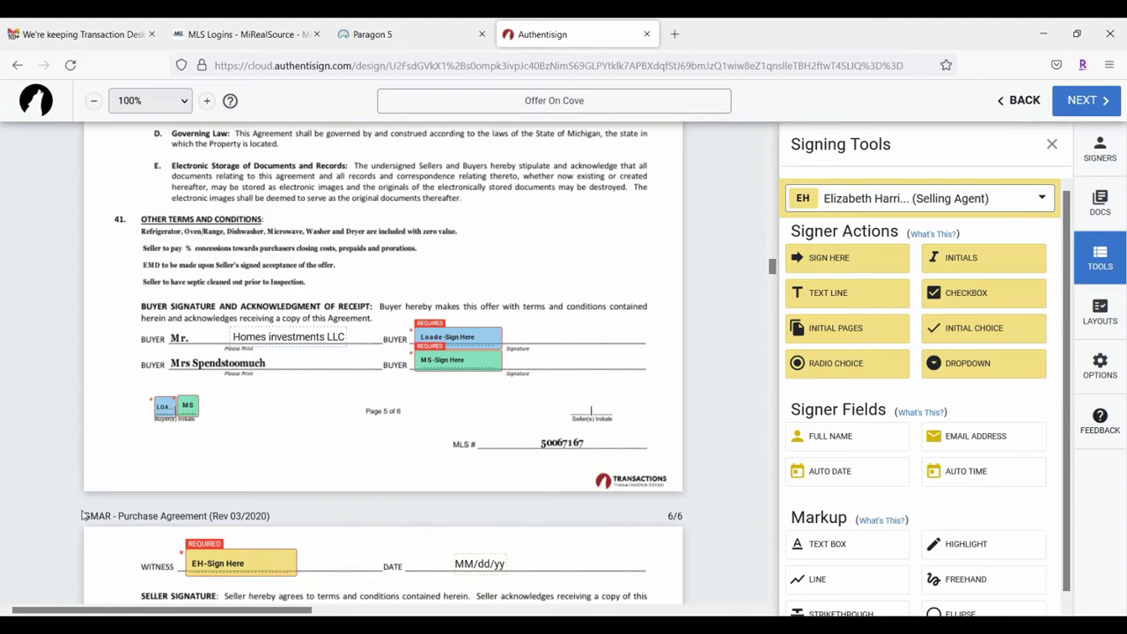
{"action": "scroll", "coordinate": [161, 271], "scroll_direction": "up", "scroll_amount": 2}
{"action": "scroll", "coordinate": [132, 273], "scroll_direction": "down", "scroll_amount": 10}
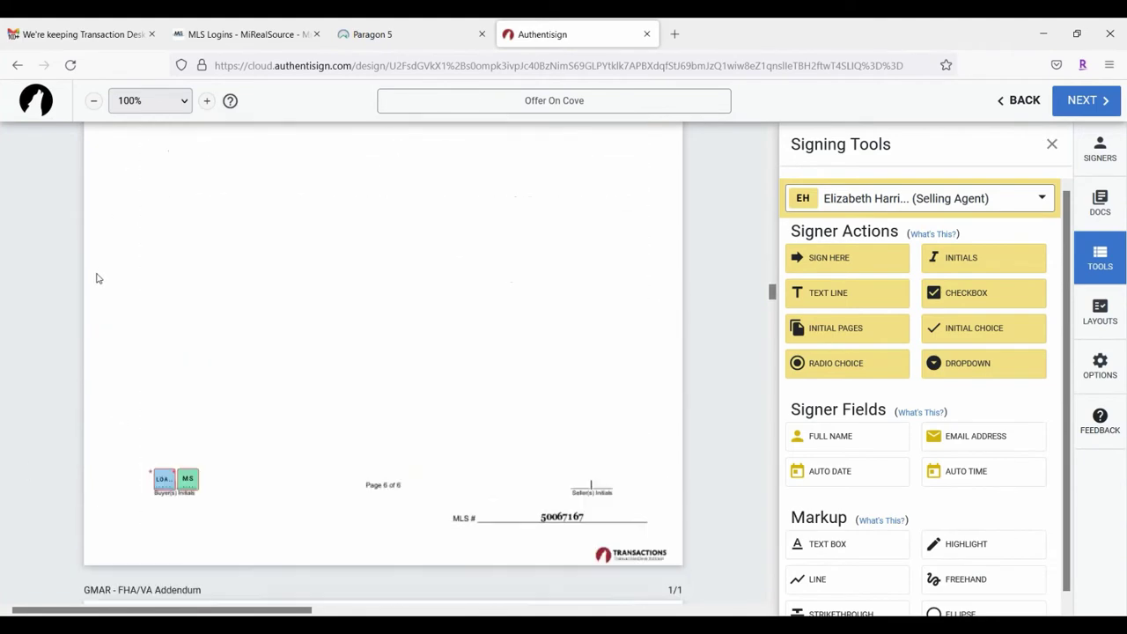
{"action": "scroll", "coordinate": [2, 288], "scroll_direction": "down", "scroll_amount": 5}
{"action": "scroll", "coordinate": [38, 292], "scroll_direction": "up", "scroll_amount": 4}
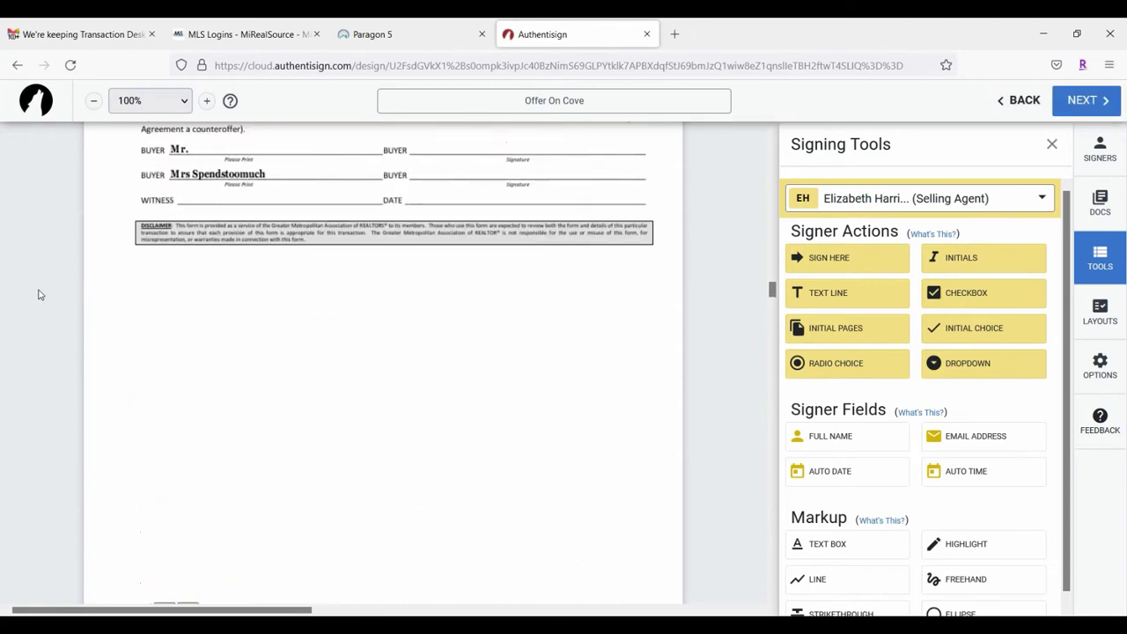
{"action": "scroll", "coordinate": [61, 292], "scroll_direction": "up", "scroll_amount": 1}
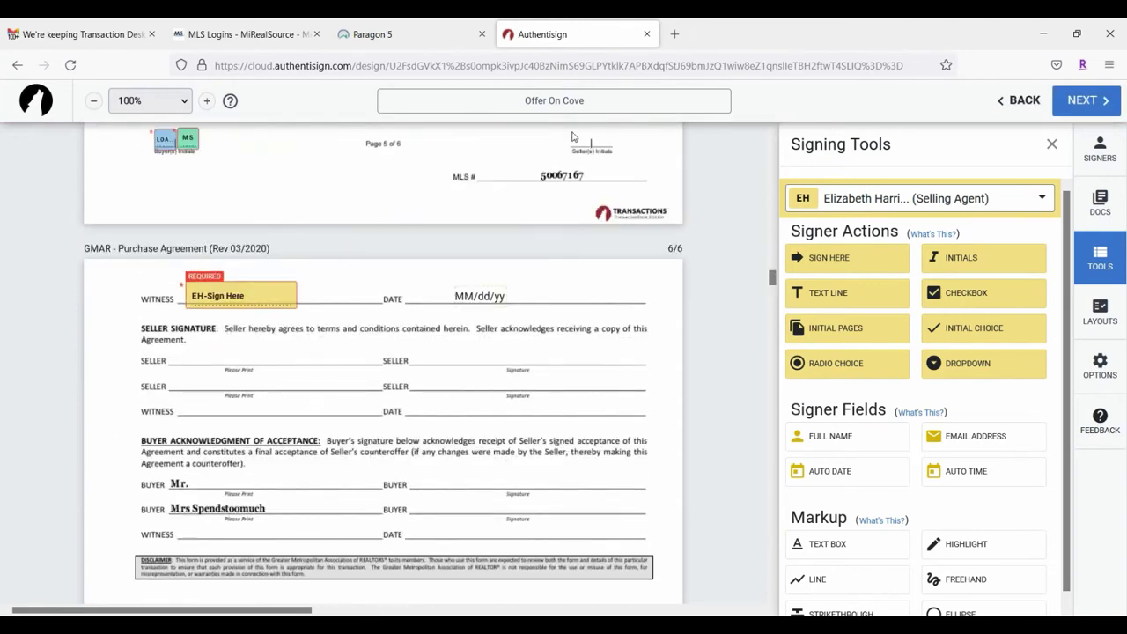
{"action": "left_click", "coordinate": [980, 201]}
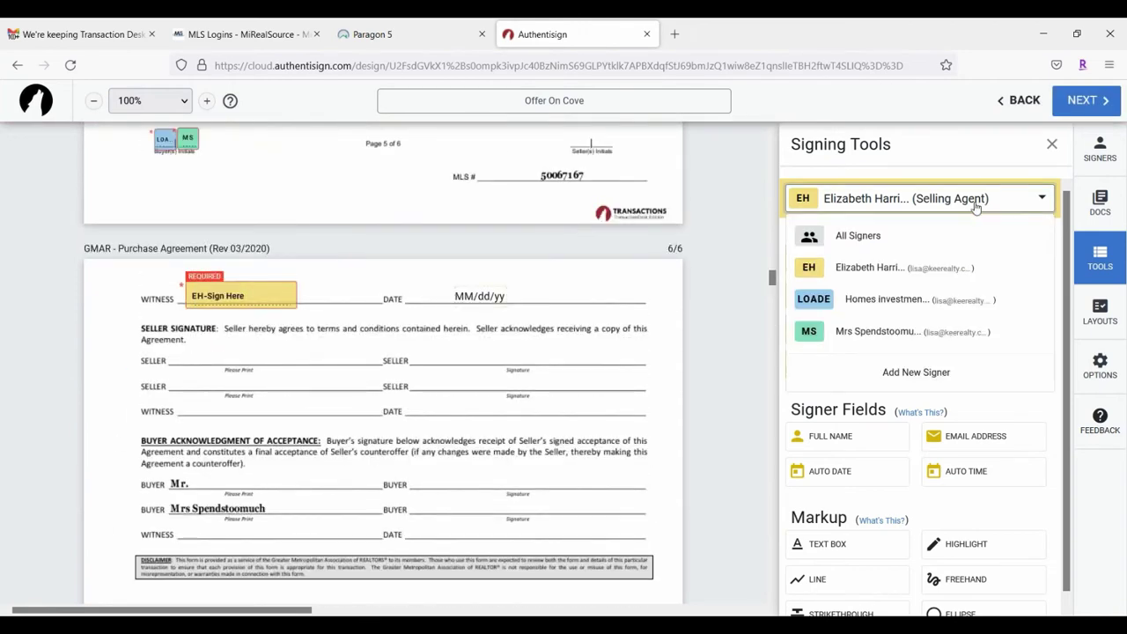
Step: Make the second buyer the active signer for new fields
{"action": "left_click", "coordinate": [869, 303]}
{"action": "scroll", "coordinate": [264, 376], "scroll_direction": "up", "scroll_amount": 3}
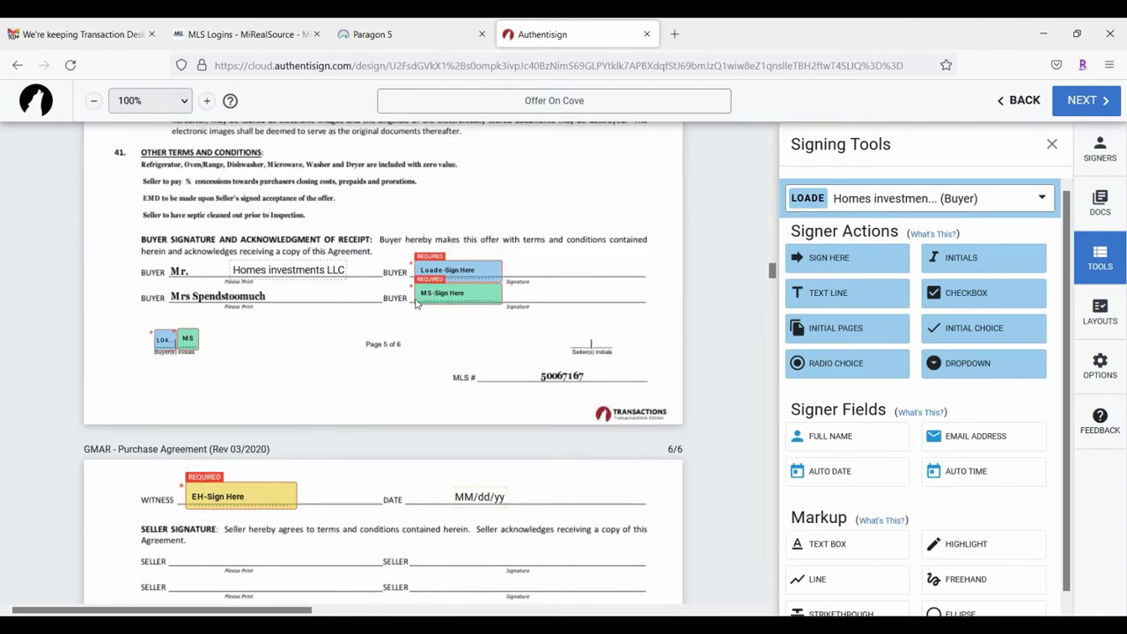
{"action": "scroll", "coordinate": [418, 304], "scroll_direction": "down", "scroll_amount": 5}
{"action": "scroll", "coordinate": [446, 292], "scroll_direction": "up", "scroll_amount": 3}
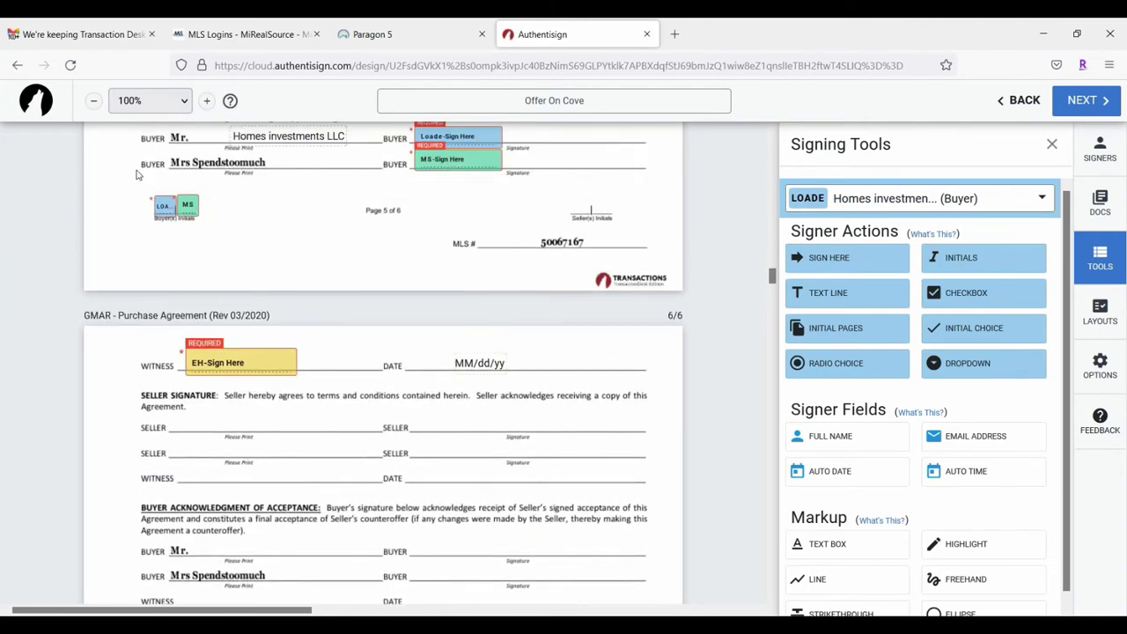
{"action": "scroll", "coordinate": [441, 229], "scroll_direction": "up", "scroll_amount": 10}
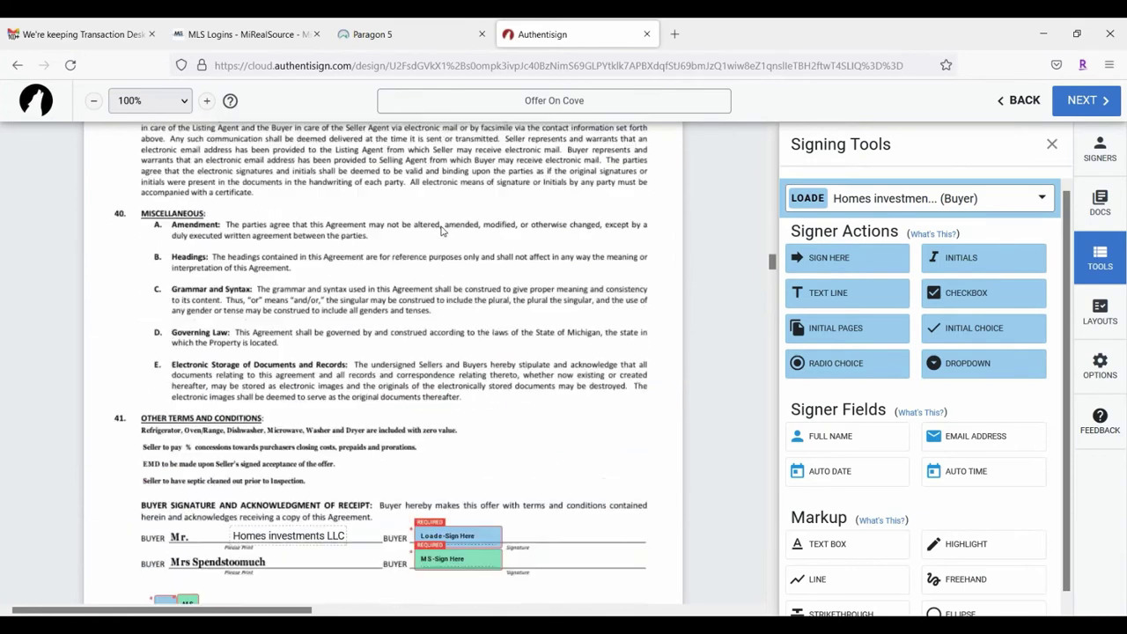
{"action": "left_click", "coordinate": [975, 201]}
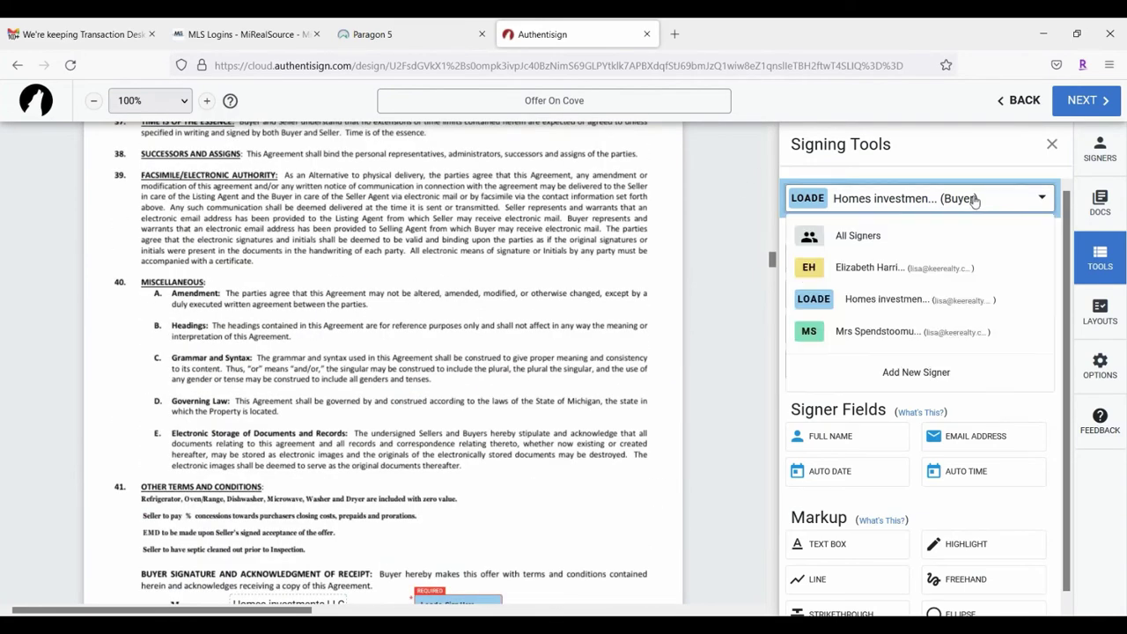
{"action": "left_click", "coordinate": [851, 333]}
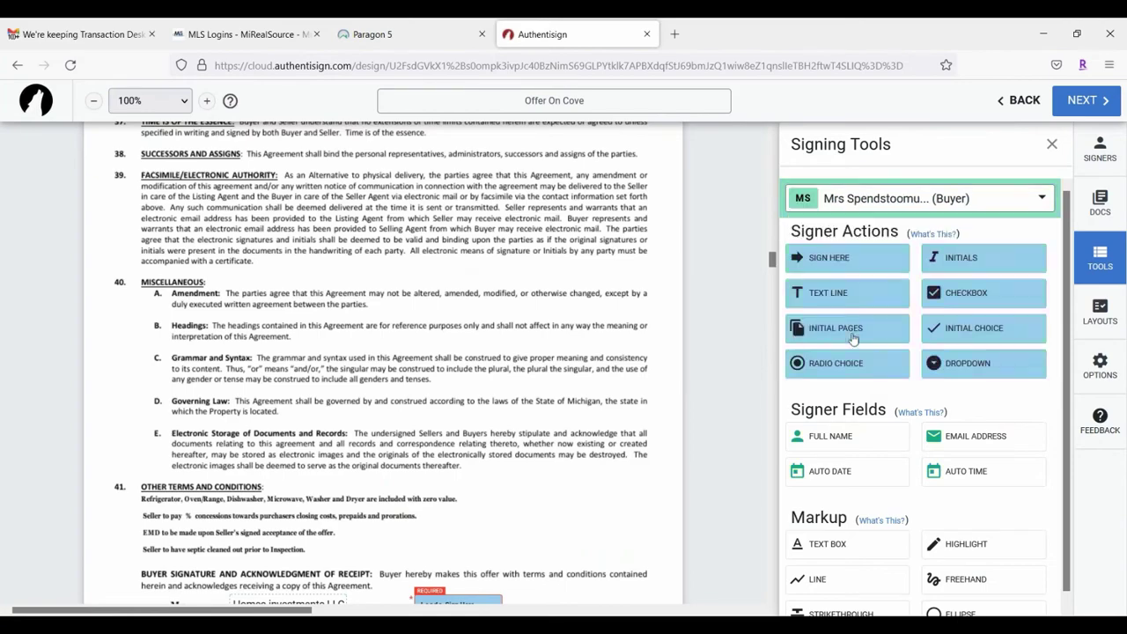
Step: Shift the MM/dd/yyyy date field onto its date line, then move down to page 3 (K-3)
{"action": "scroll", "coordinate": [445, 299], "scroll_direction": "up", "scroll_amount": 7}
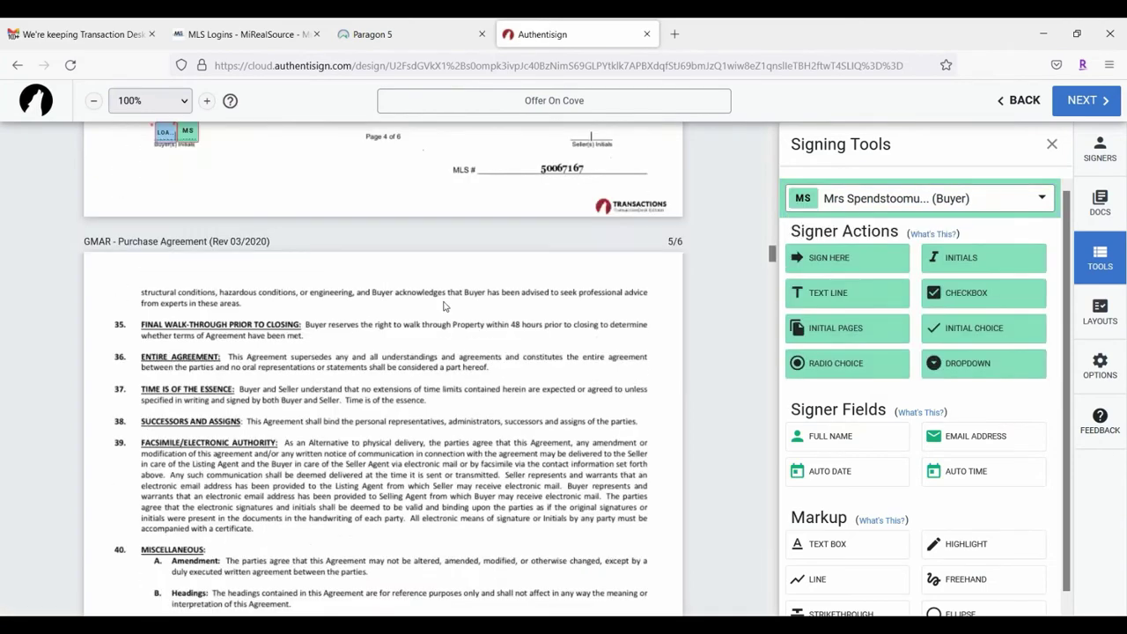
{"action": "scroll", "coordinate": [414, 308], "scroll_direction": "down", "scroll_amount": 4}
{"action": "scroll", "coordinate": [395, 311], "scroll_direction": "down", "scroll_amount": 20}
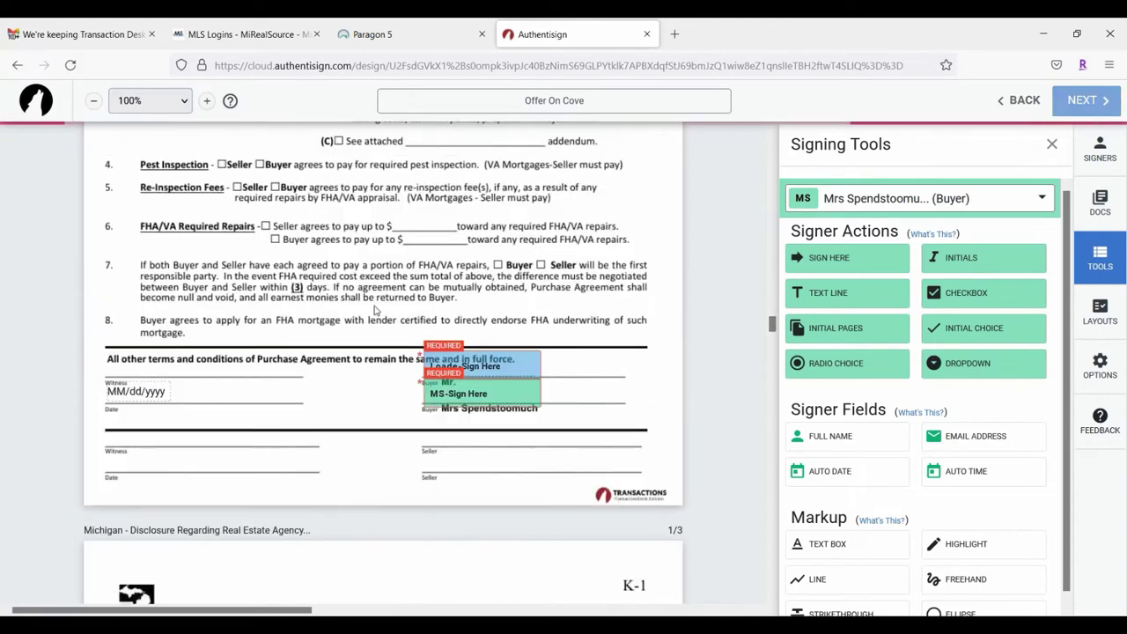
{"action": "scroll", "coordinate": [423, 321], "scroll_direction": "down", "scroll_amount": 3}
{"action": "left_click_drag", "start_coordinate": [487, 257], "coordinate": [488, 240]}
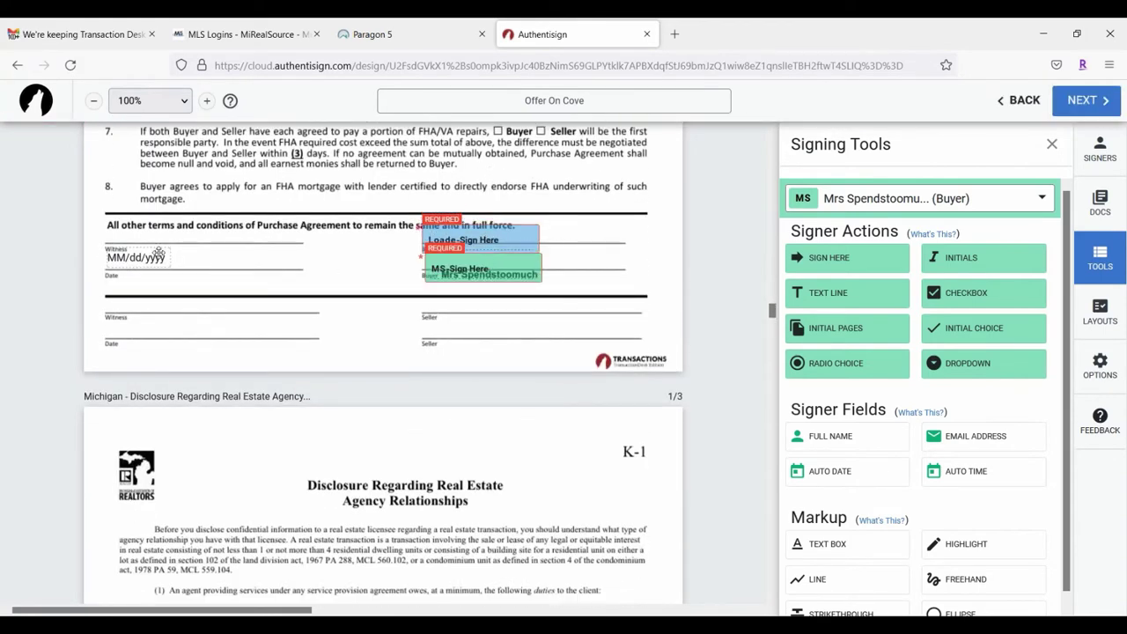
{"action": "left_click_drag", "start_coordinate": [156, 251], "coordinate": [172, 259]}
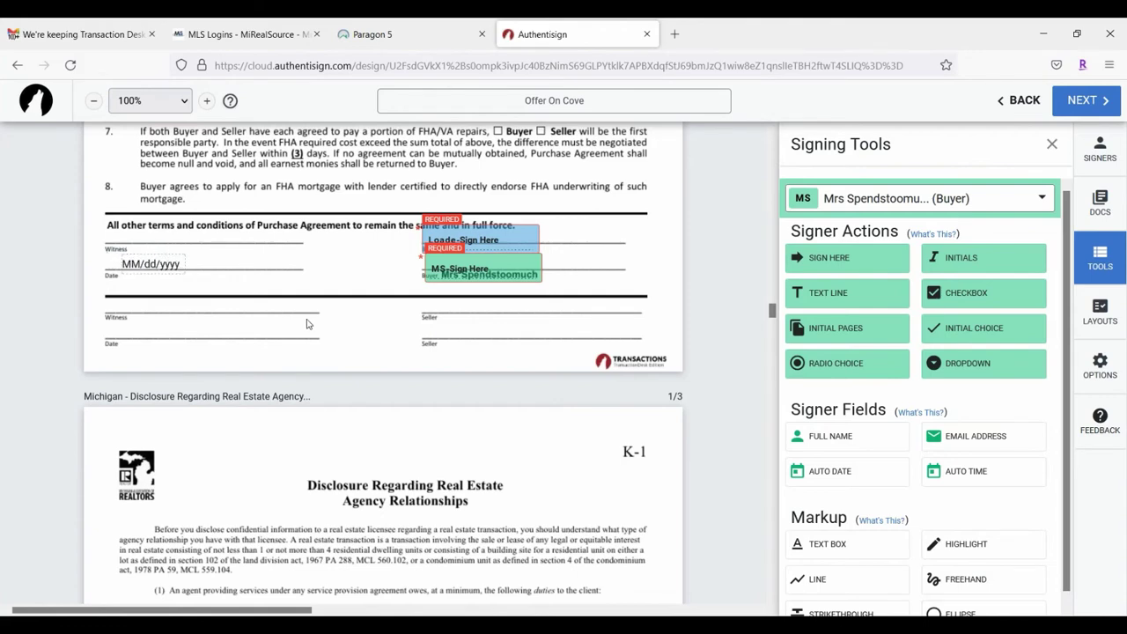
{"action": "scroll", "coordinate": [307, 324], "scroll_direction": "down", "scroll_amount": 8}
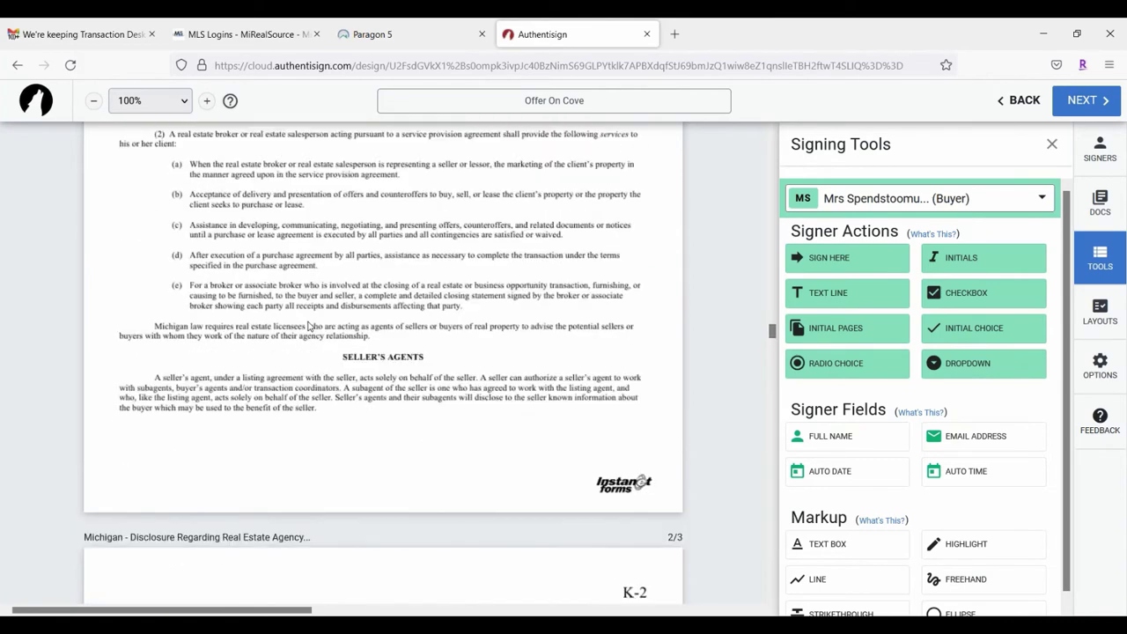
{"action": "scroll", "coordinate": [308, 326], "scroll_direction": "down", "scroll_amount": 7}
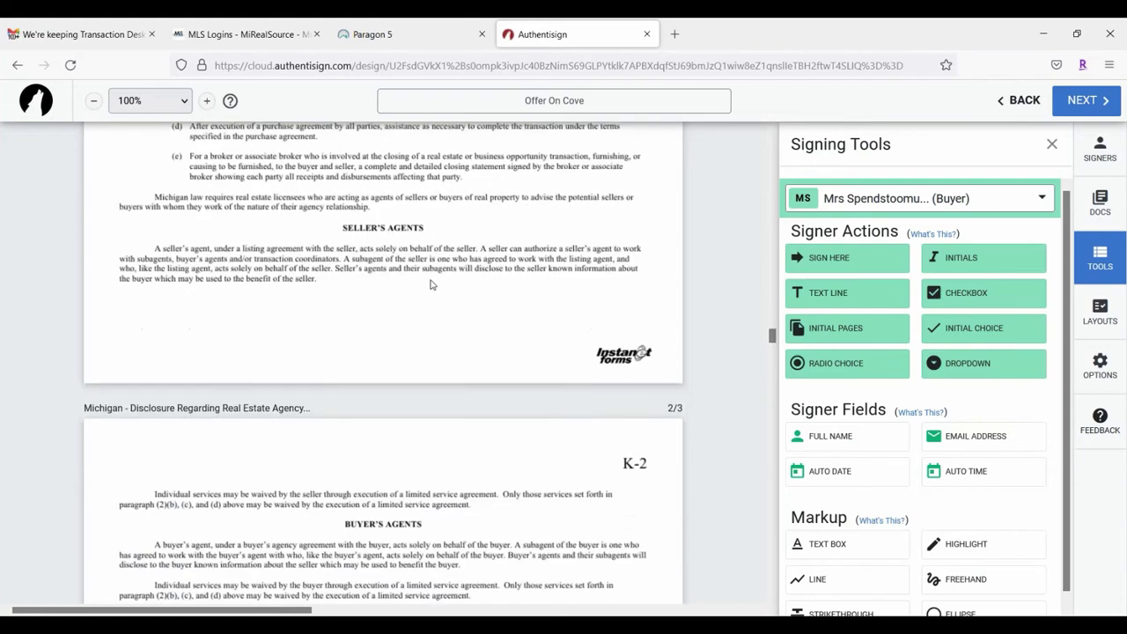
{"action": "scroll", "coordinate": [466, 321], "scroll_direction": "down", "scroll_amount": 6}
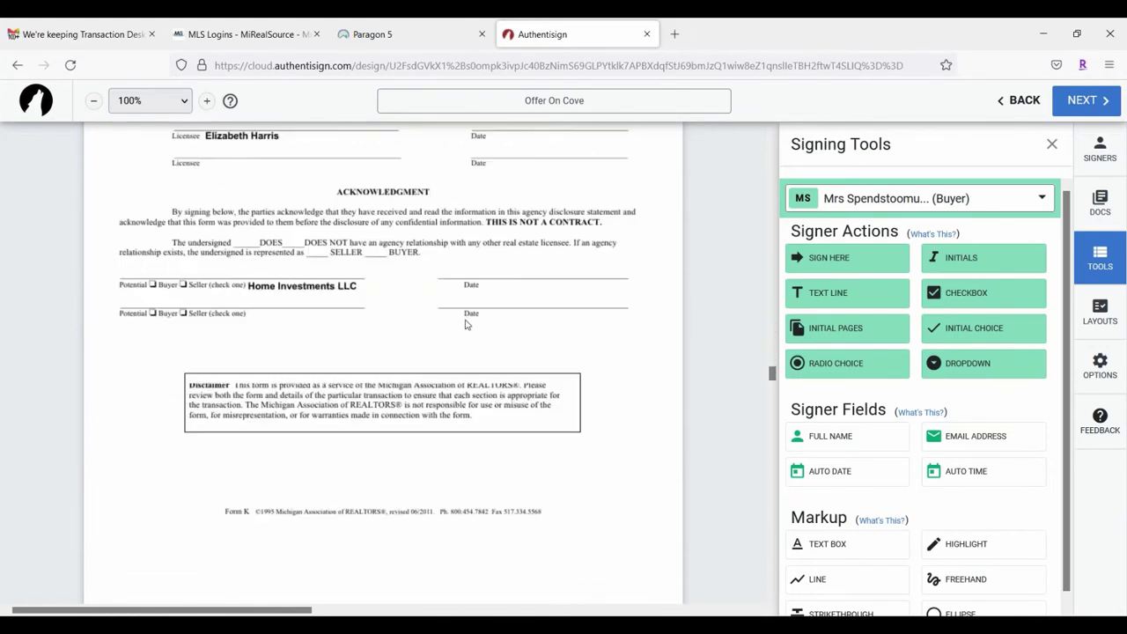
{"action": "scroll", "coordinate": [467, 320], "scroll_direction": "up", "scroll_amount": 2}
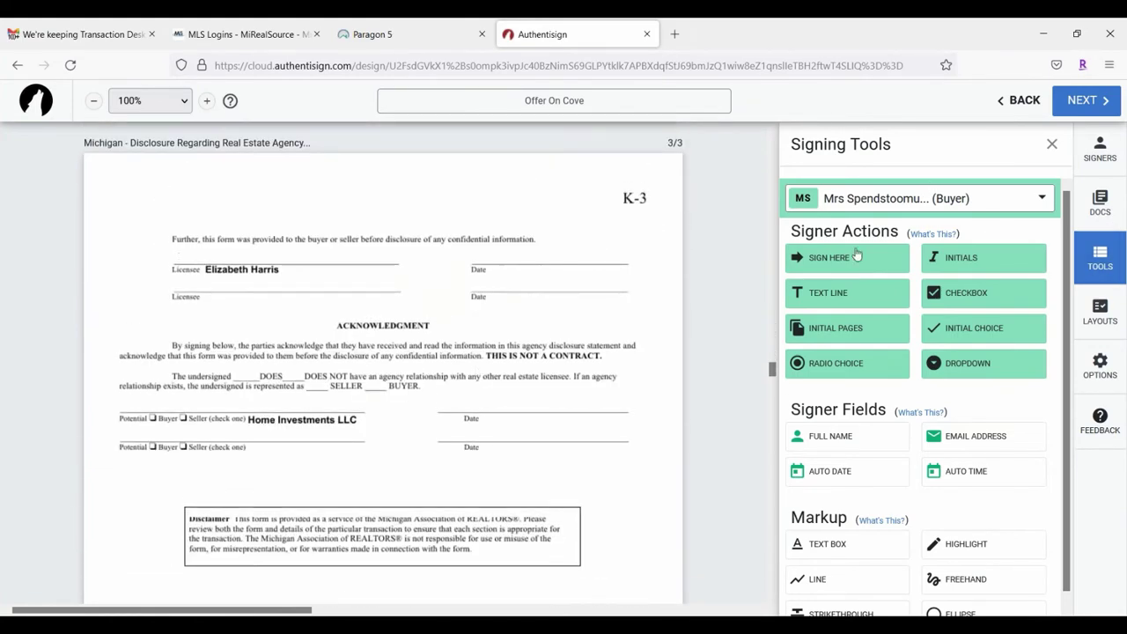
Step: Sign Here on the lower Potential Buyer line; second buyer's signature and date on upper line
{"action": "left_click_drag", "start_coordinate": [841, 257], "coordinate": [529, 227]}
{"action": "left_click_drag", "start_coordinate": [240, 247], "coordinate": [116, 431]}
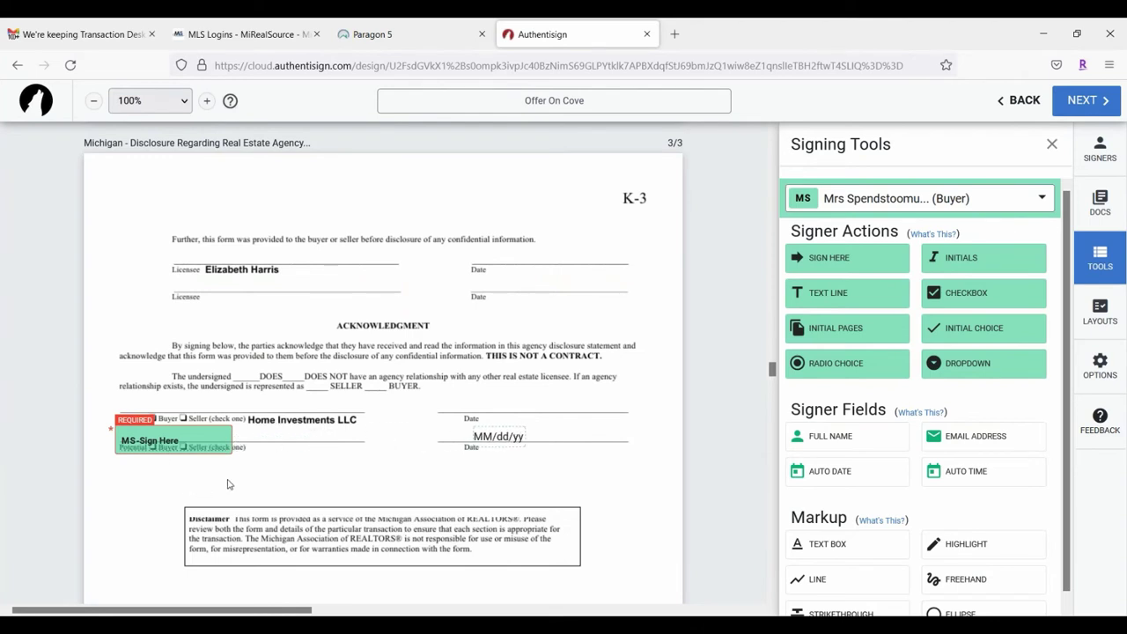
{"action": "left_click_drag", "start_coordinate": [183, 439], "coordinate": [187, 438]}
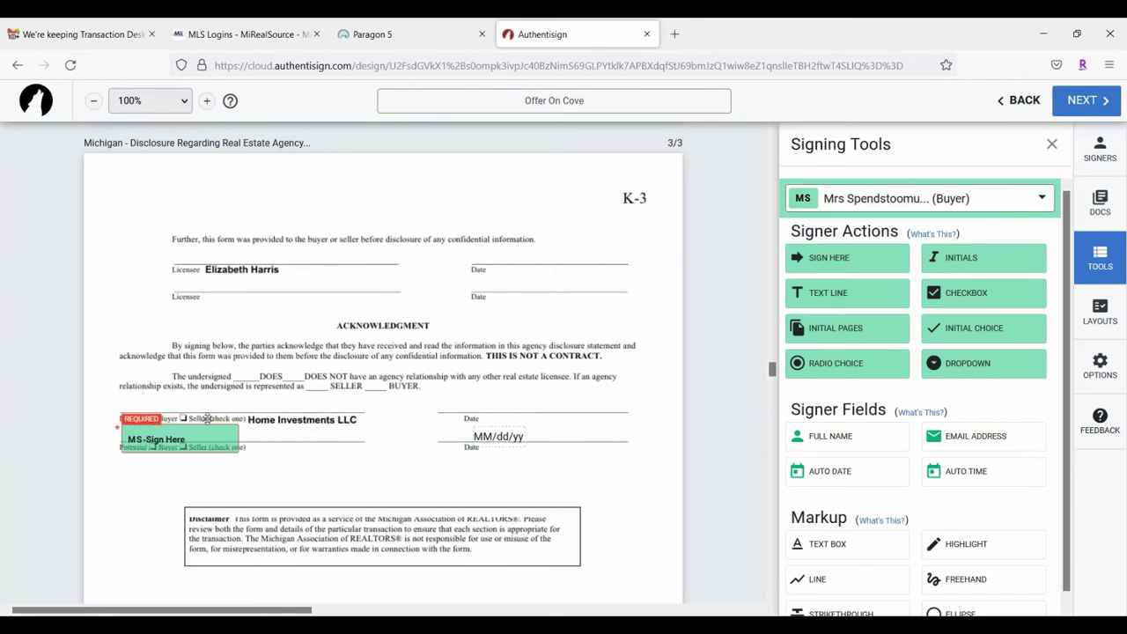
{"action": "left_click", "coordinate": [907, 203]}
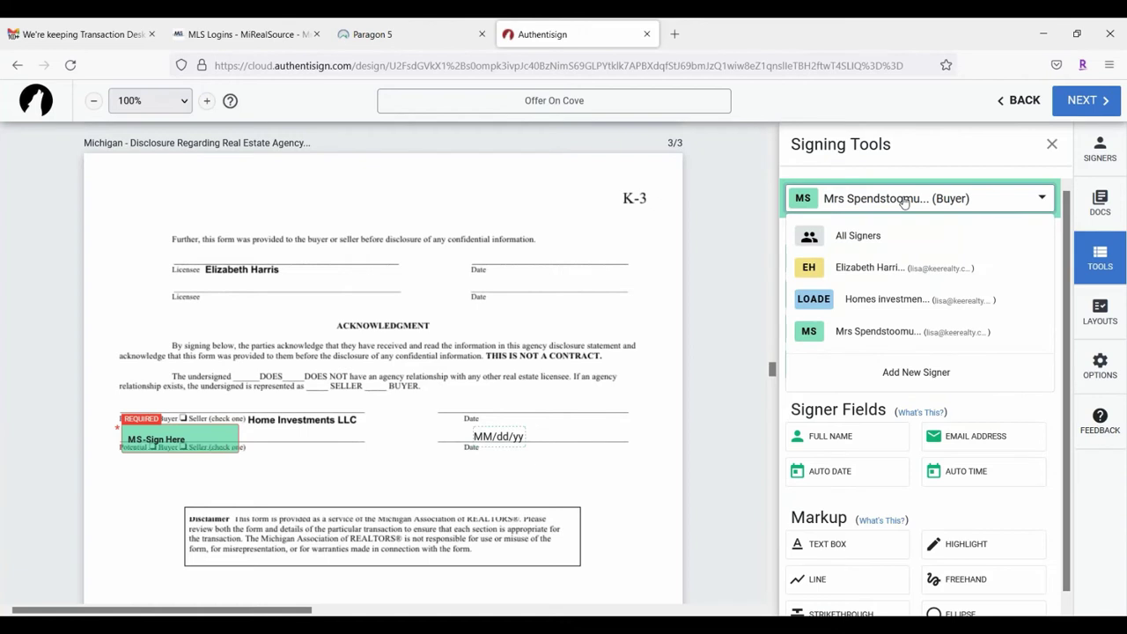
{"action": "left_click", "coordinate": [850, 297]}
{"action": "left_click_drag", "start_coordinate": [835, 257], "coordinate": [122, 397]}
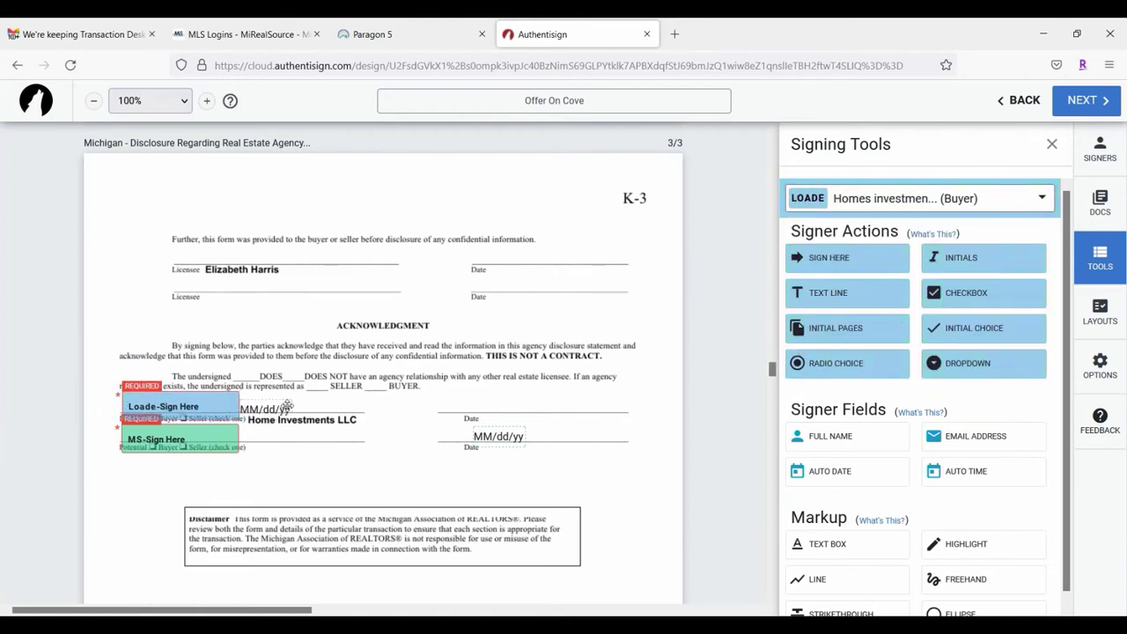
{"action": "left_click", "coordinate": [486, 404]}
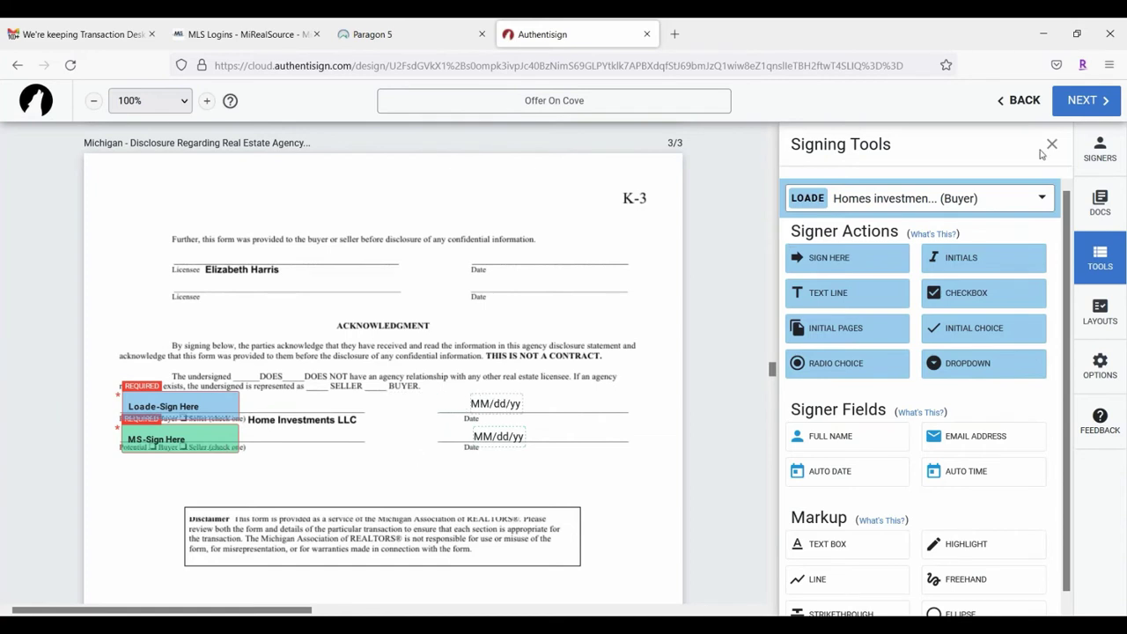
Step: Add the selling agent's signature on the Licensee line and a date on the Date line
{"action": "left_click", "coordinate": [969, 201]}
{"action": "left_click", "coordinate": [846, 262]}
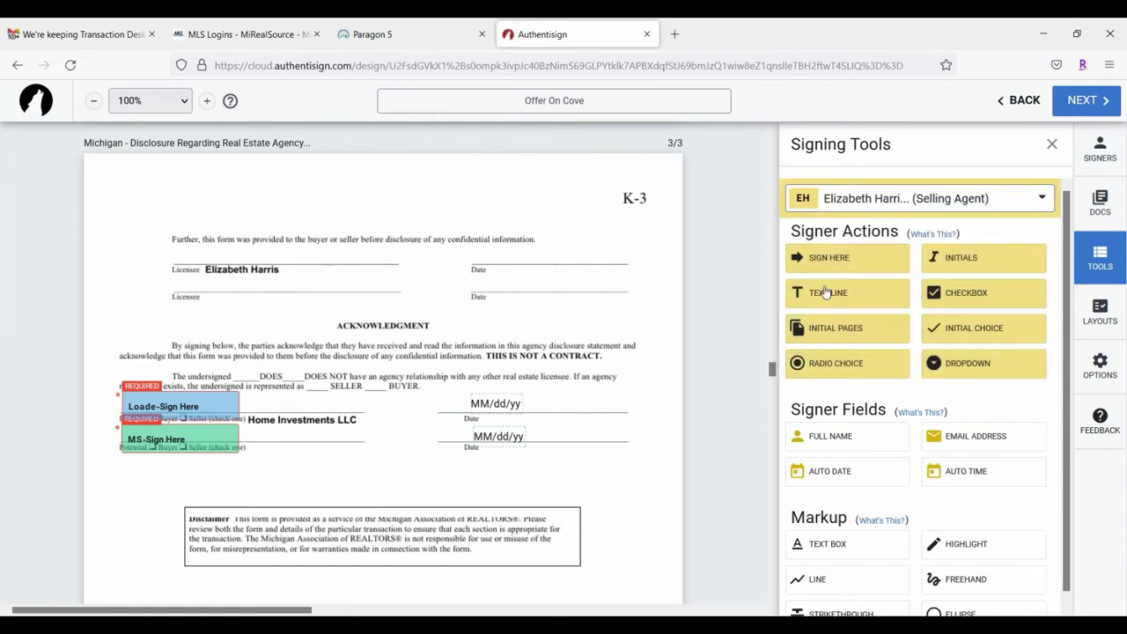
{"action": "left_click", "coordinate": [828, 259]}
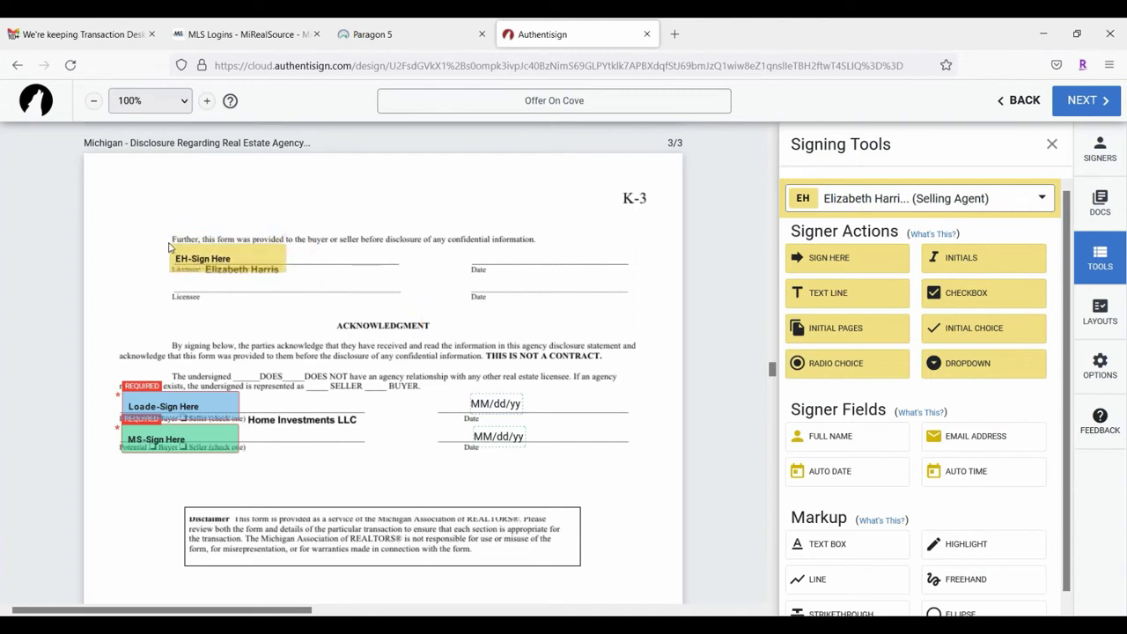
{"action": "left_click", "coordinate": [170, 248]}
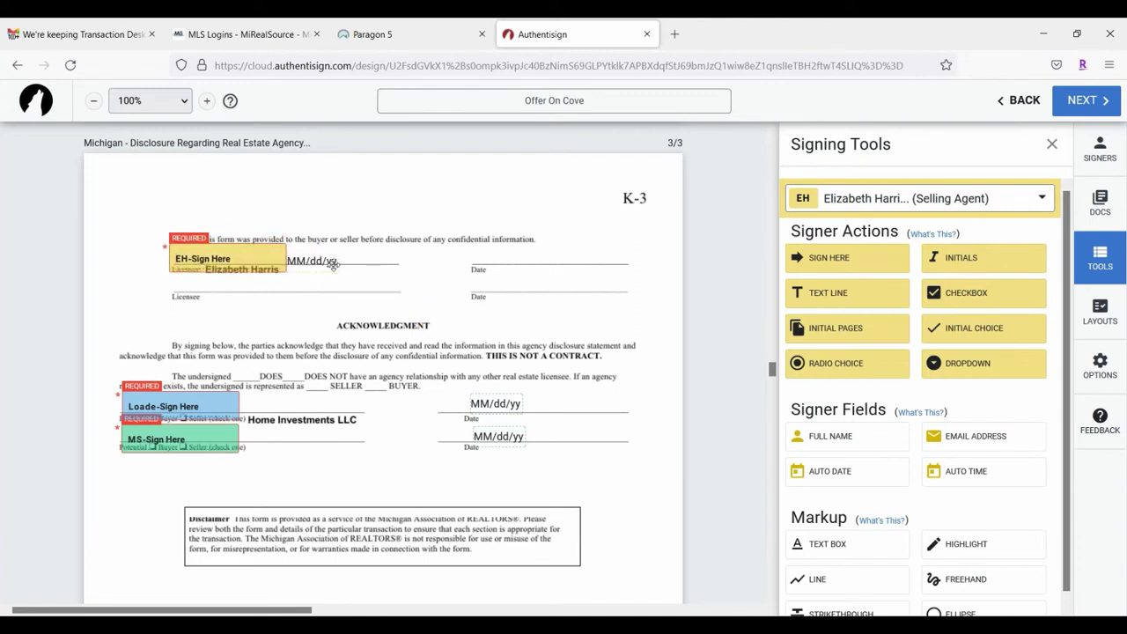
{"action": "left_click", "coordinate": [535, 253]}
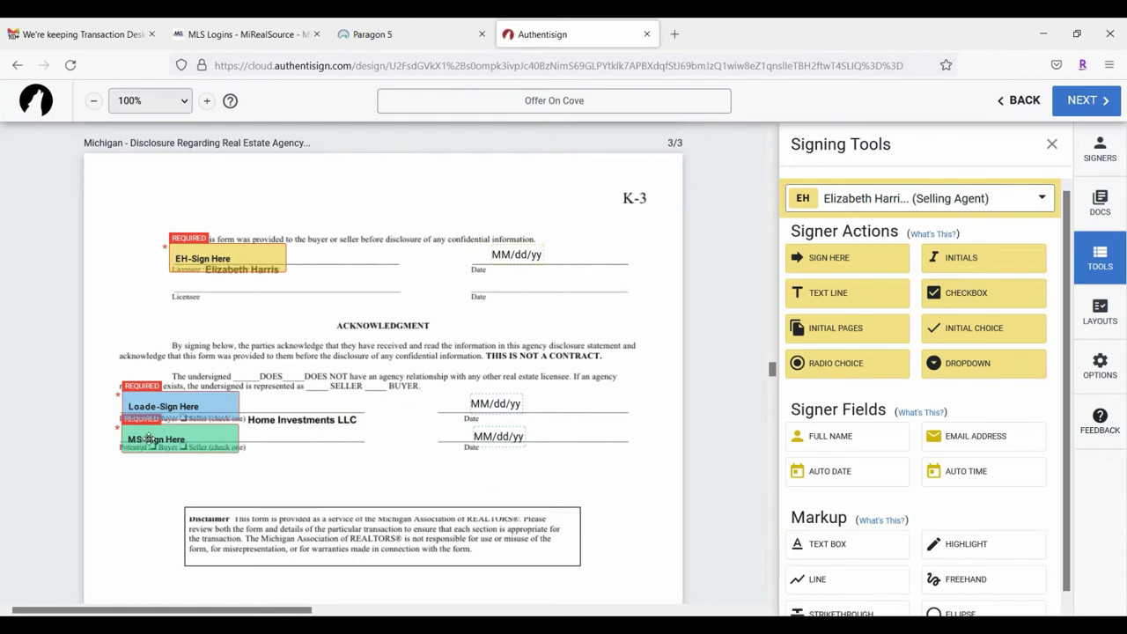
Step: Enable a printed name block under the buyer's signature and shift it right
{"action": "scroll", "coordinate": [309, 370], "scroll_direction": "down", "scroll_amount": 1}
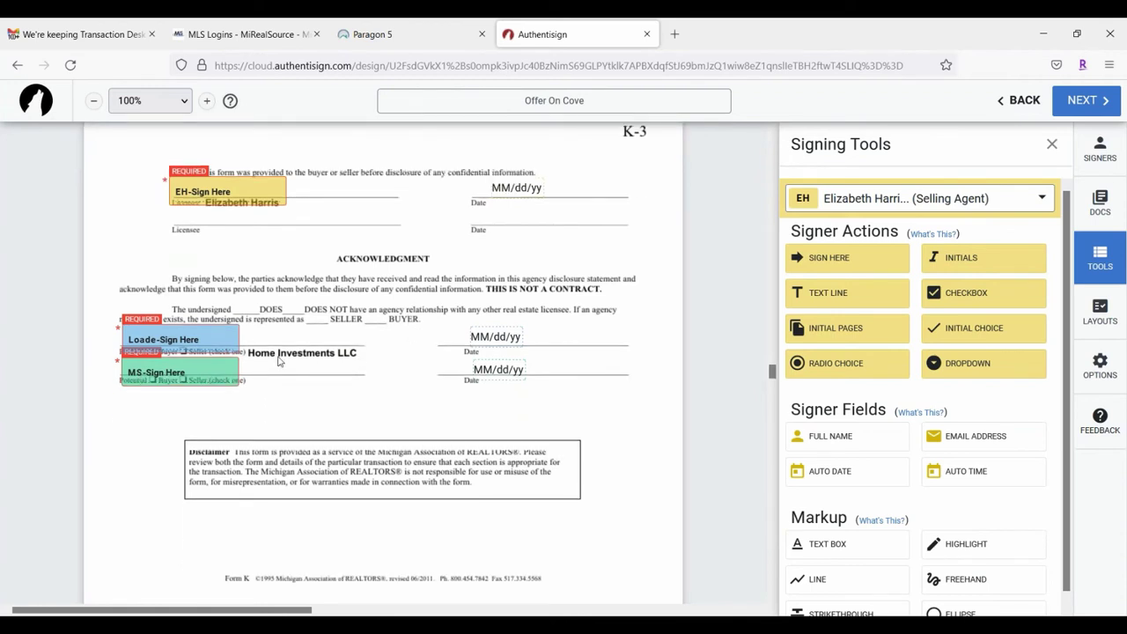
{"action": "left_click", "coordinate": [203, 365]}
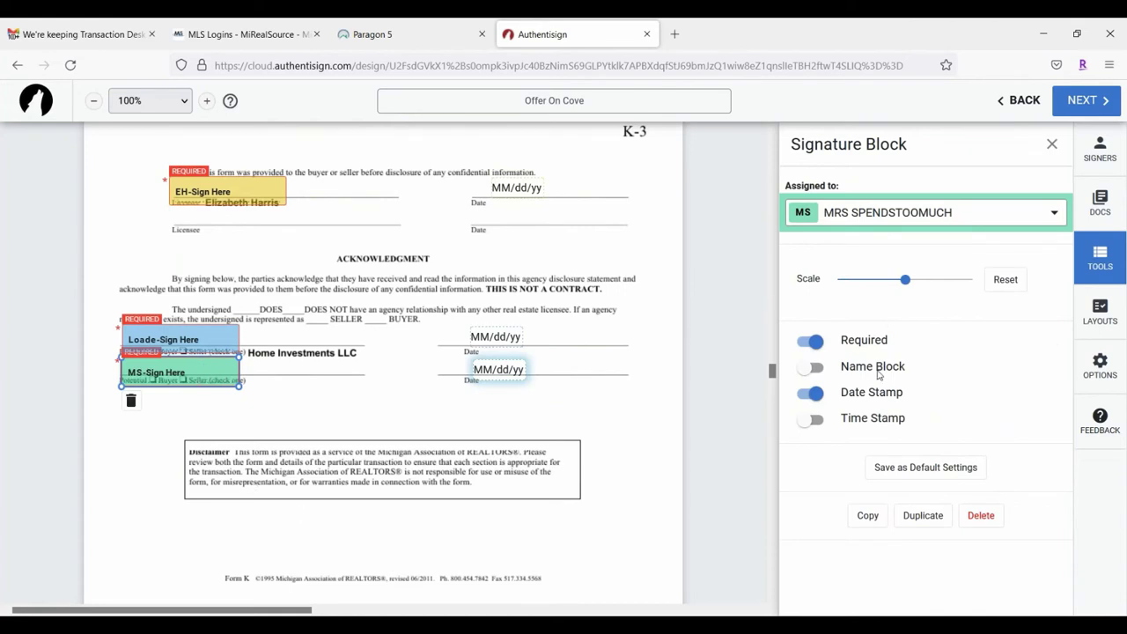
{"action": "left_click", "coordinate": [810, 368]}
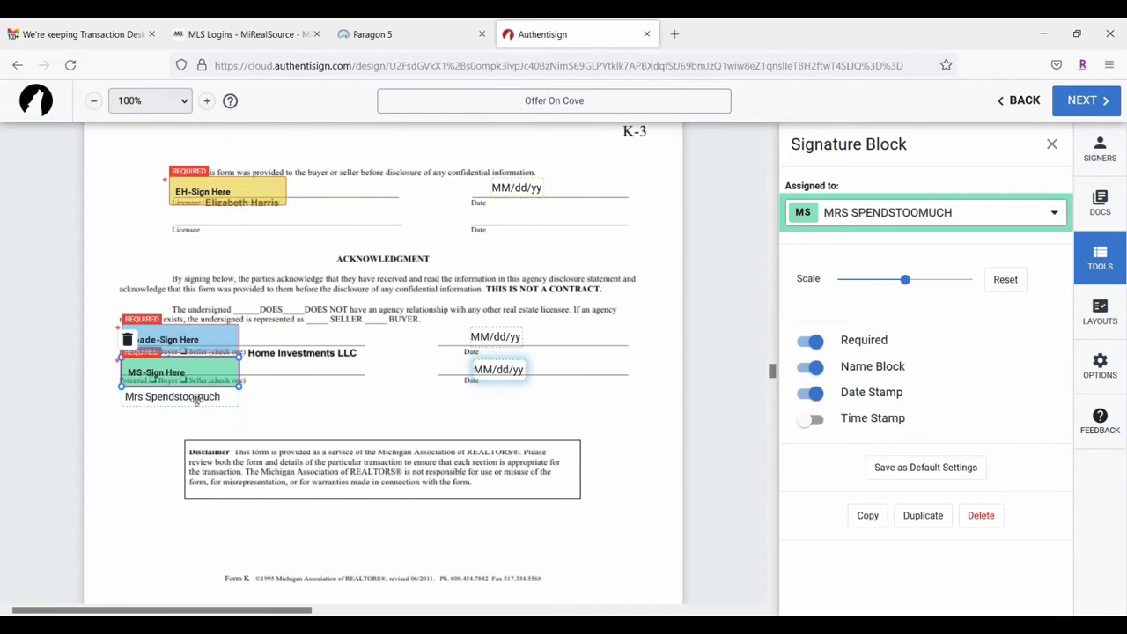
{"action": "left_click_drag", "start_coordinate": [195, 398], "coordinate": [351, 398]}
{"action": "left_click", "coordinate": [333, 438]}
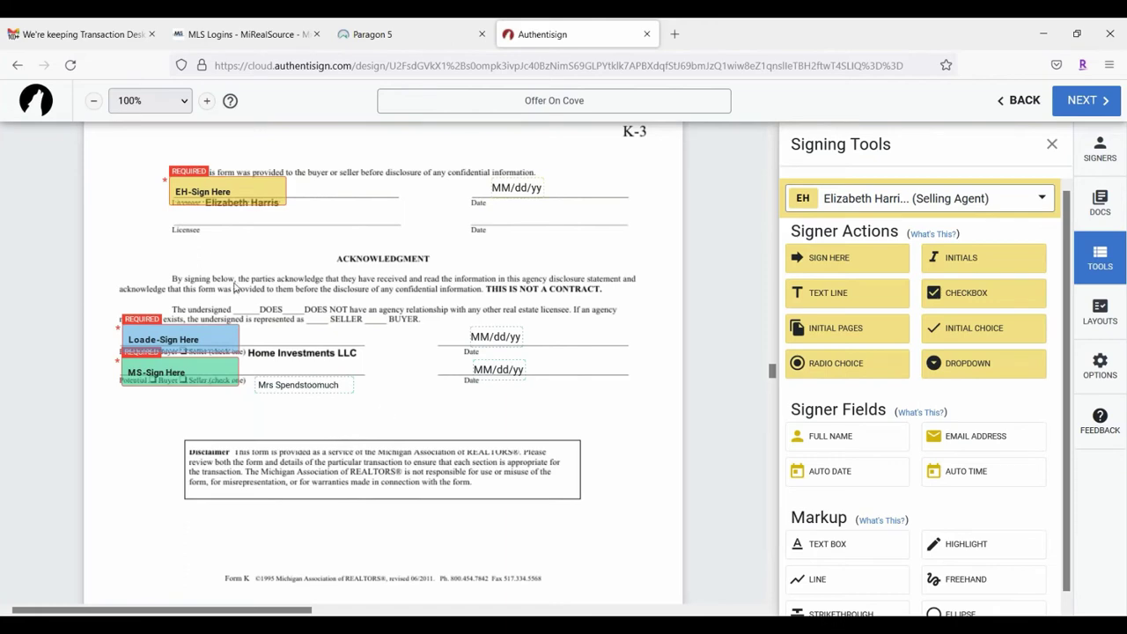
Step: Scroll back up to the FHA/VA addendum's buyer signature block
{"action": "scroll", "coordinate": [418, 319], "scroll_direction": "up", "scroll_amount": 1}
{"action": "scroll", "coordinate": [418, 319], "scroll_direction": "up", "scroll_amount": 12}
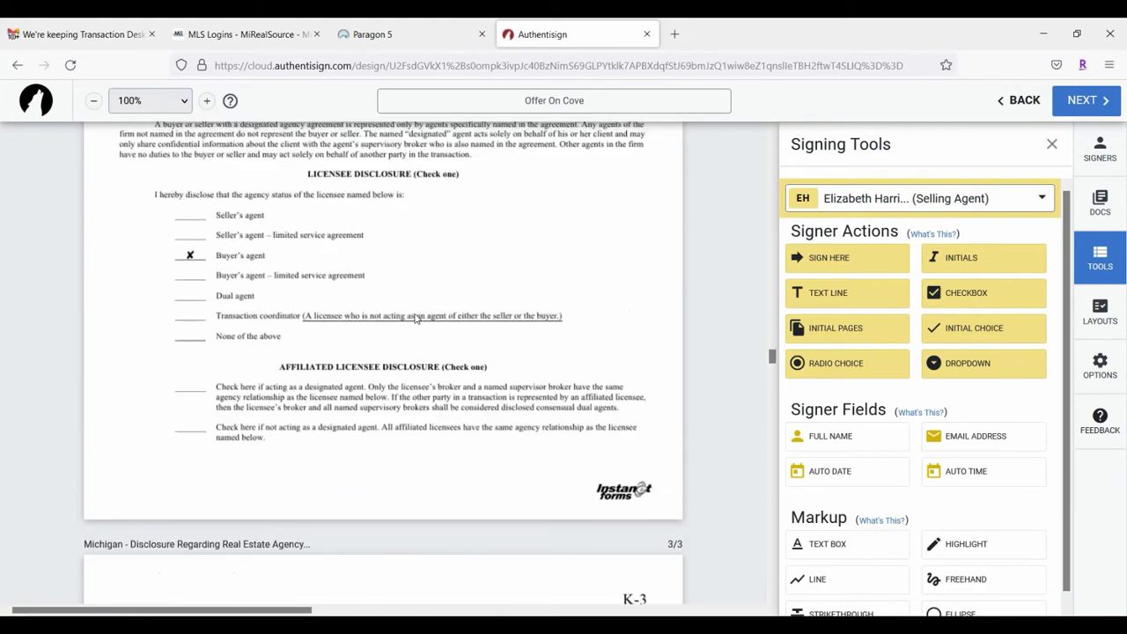
{"action": "scroll", "coordinate": [409, 311], "scroll_direction": "up", "scroll_amount": 12}
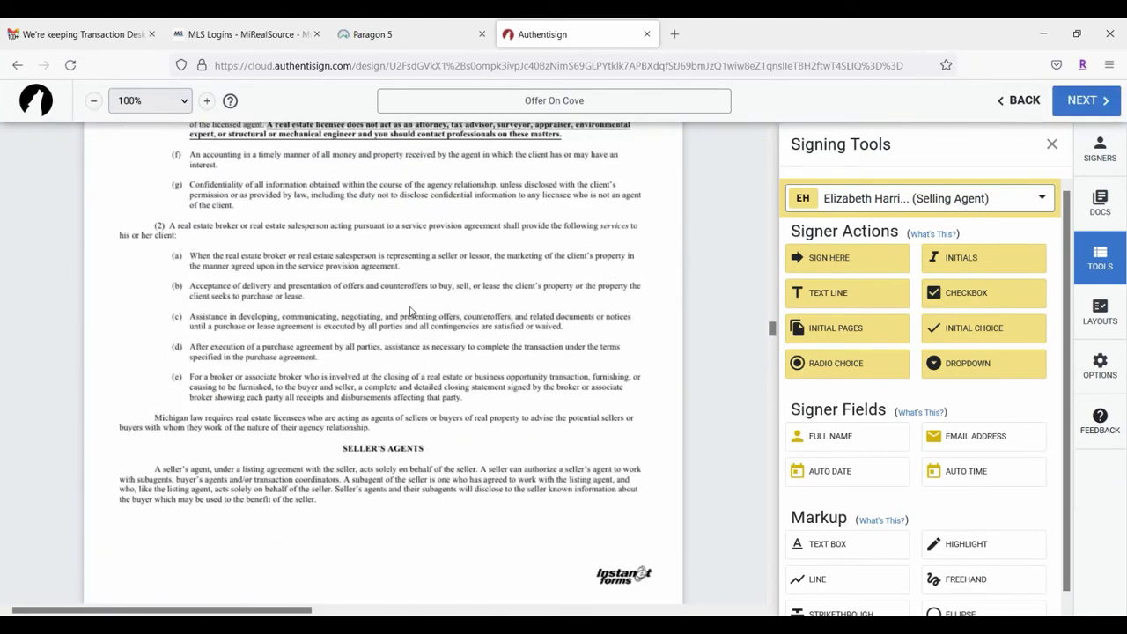
{"action": "scroll", "coordinate": [410, 312], "scroll_direction": "up", "scroll_amount": 7}
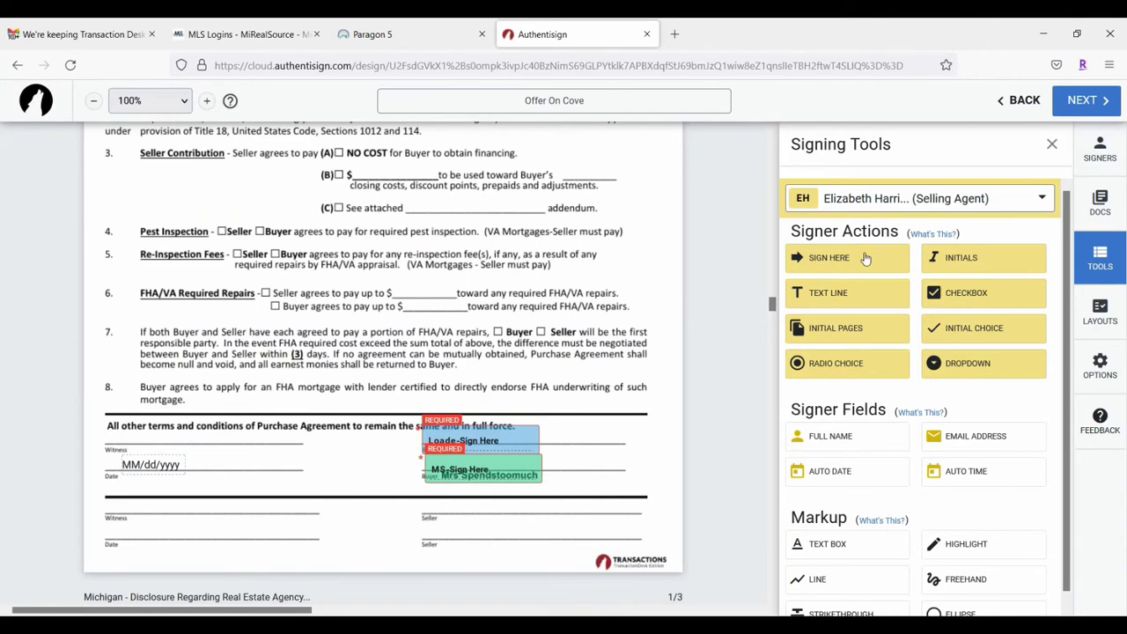
{"action": "scroll", "coordinate": [318, 340], "scroll_direction": "down", "scroll_amount": 3}
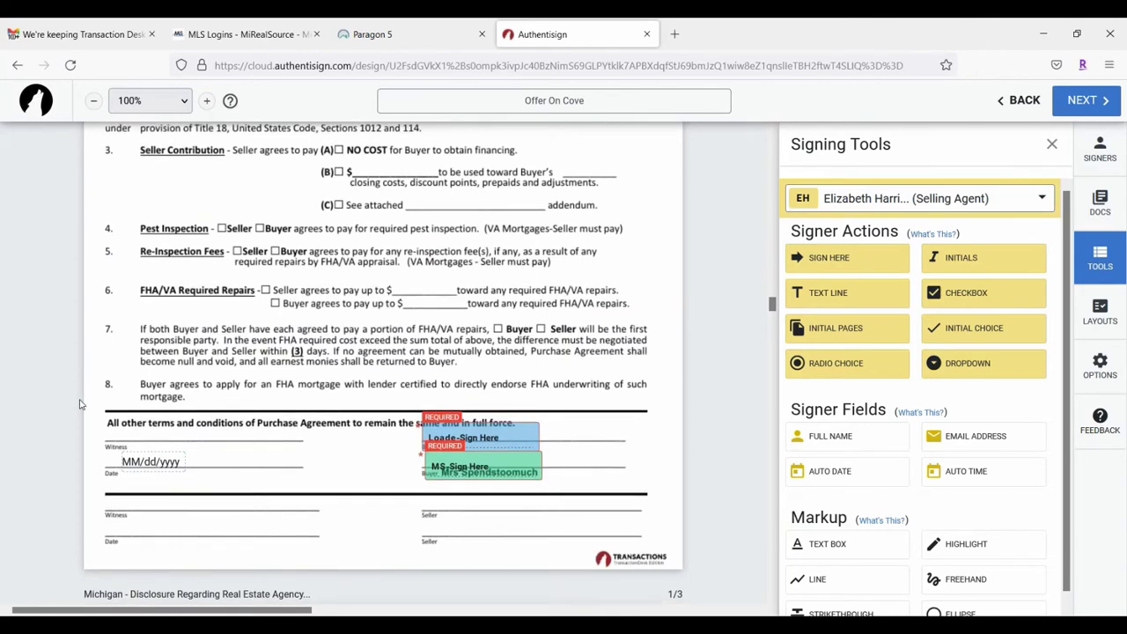
{"action": "scroll", "coordinate": [318, 340], "scroll_direction": "down", "scroll_amount": 1}
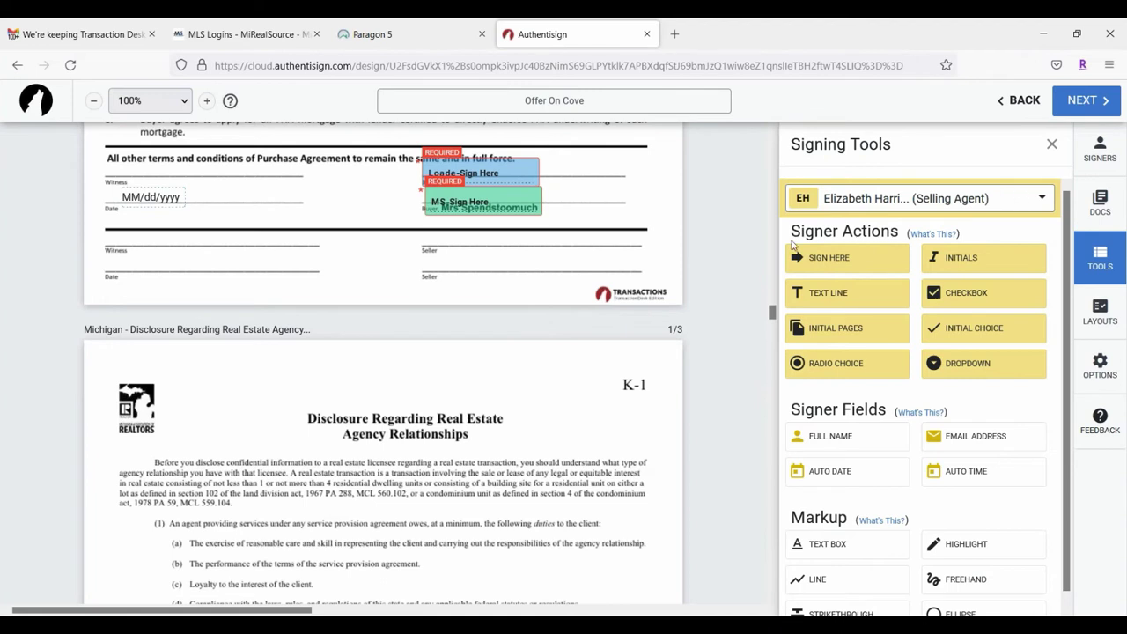
Step: Make the second buyer the active signer and add their text field below the disclaimer
{"action": "left_click", "coordinate": [1001, 205]}
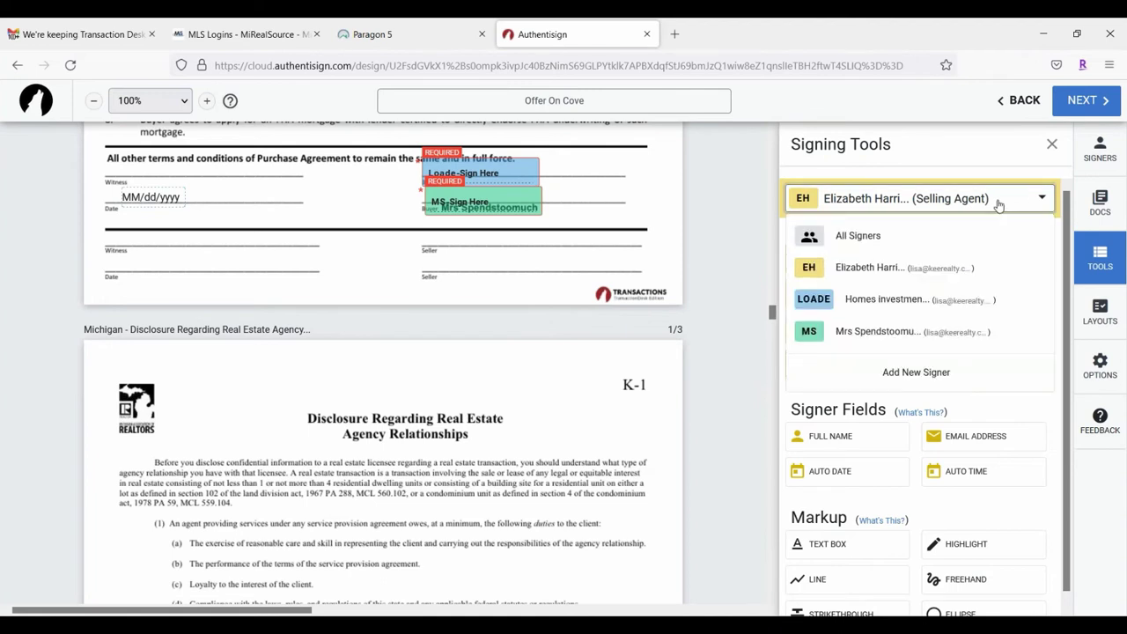
{"action": "left_click", "coordinate": [841, 301]}
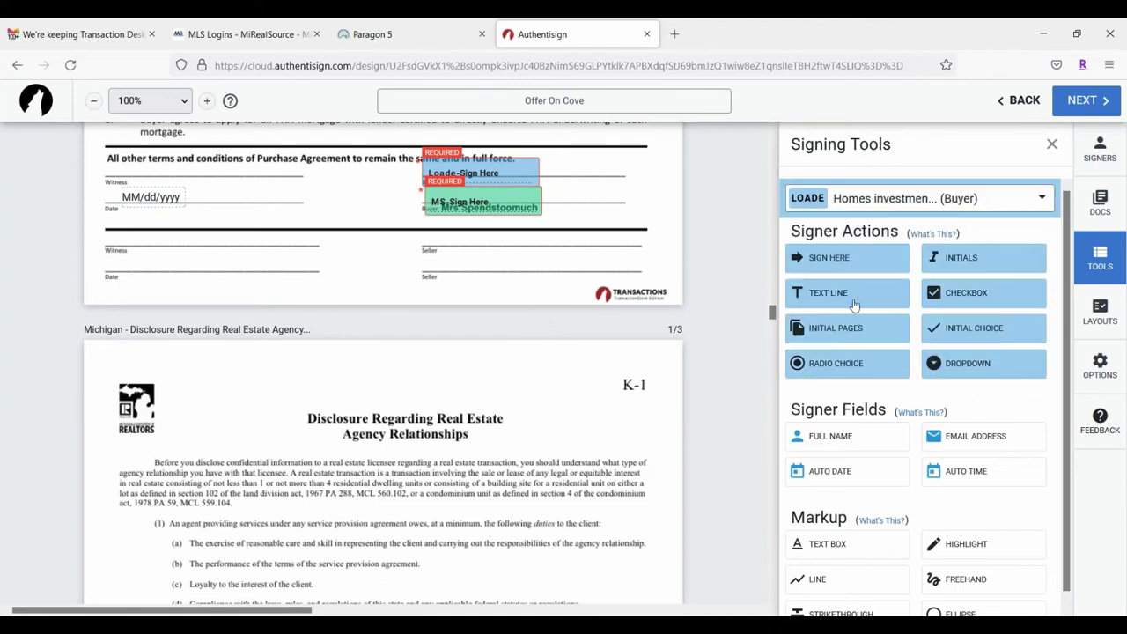
{"action": "scroll", "coordinate": [492, 405], "scroll_direction": "down", "scroll_amount": 2}
{"action": "scroll", "coordinate": [492, 405], "scroll_direction": "down", "scroll_amount": 12}
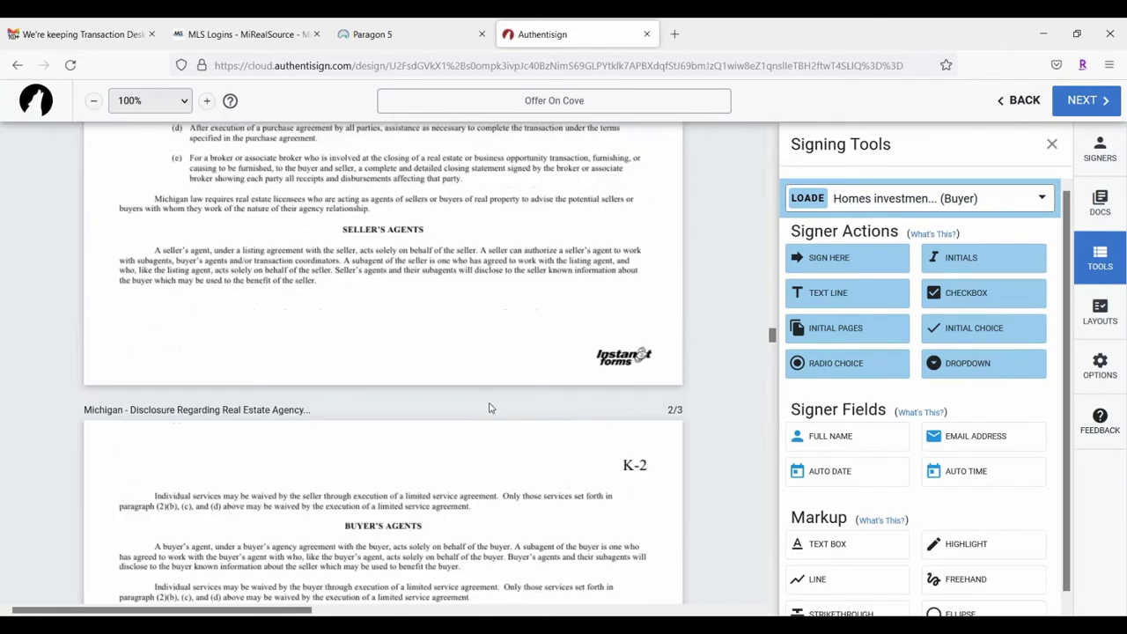
{"action": "scroll", "coordinate": [502, 370], "scroll_direction": "down", "scroll_amount": 20}
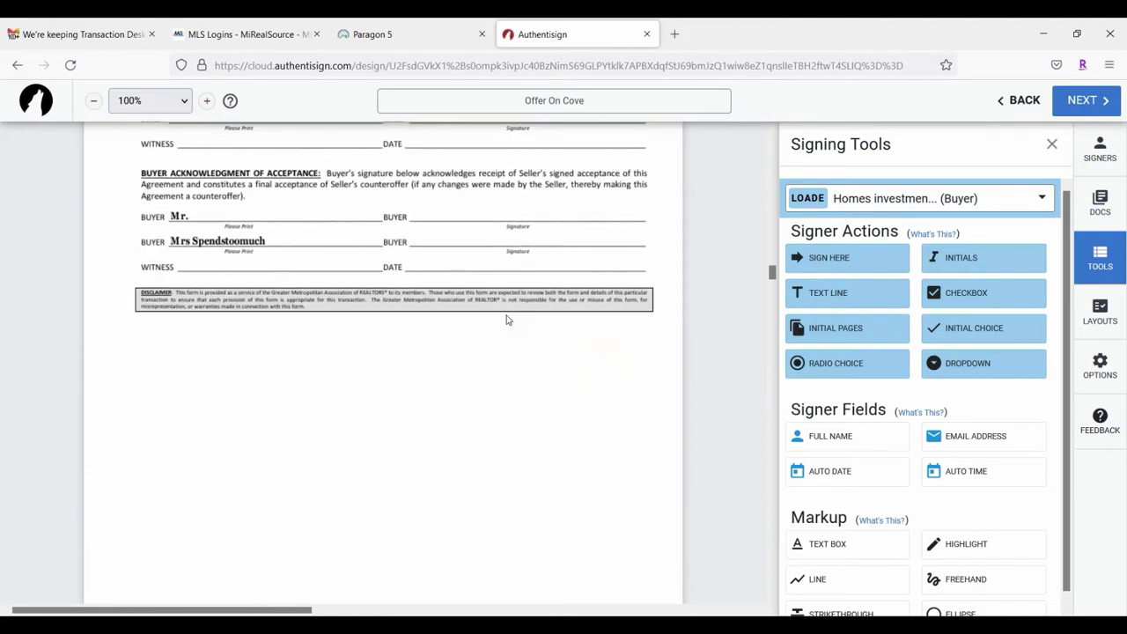
{"action": "left_click_drag", "start_coordinate": [819, 296], "coordinate": [214, 380]}
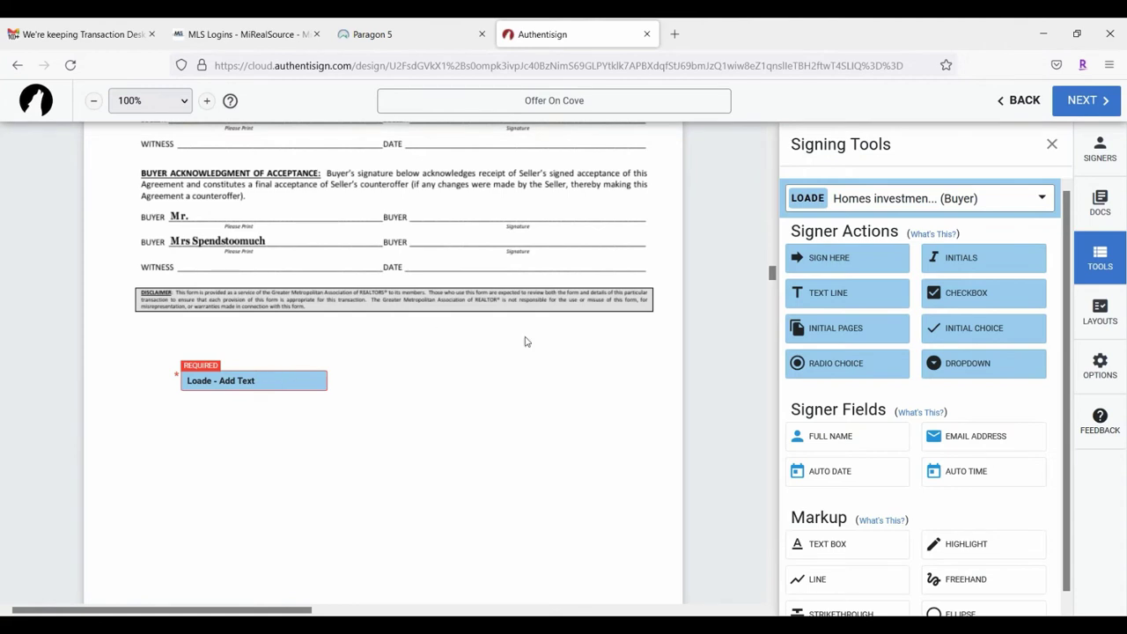
Step: Scroll to the Seller Contribution section of the Offer On Cove addendum
{"action": "scroll", "coordinate": [269, 436], "scroll_direction": "down", "scroll_amount": 6}
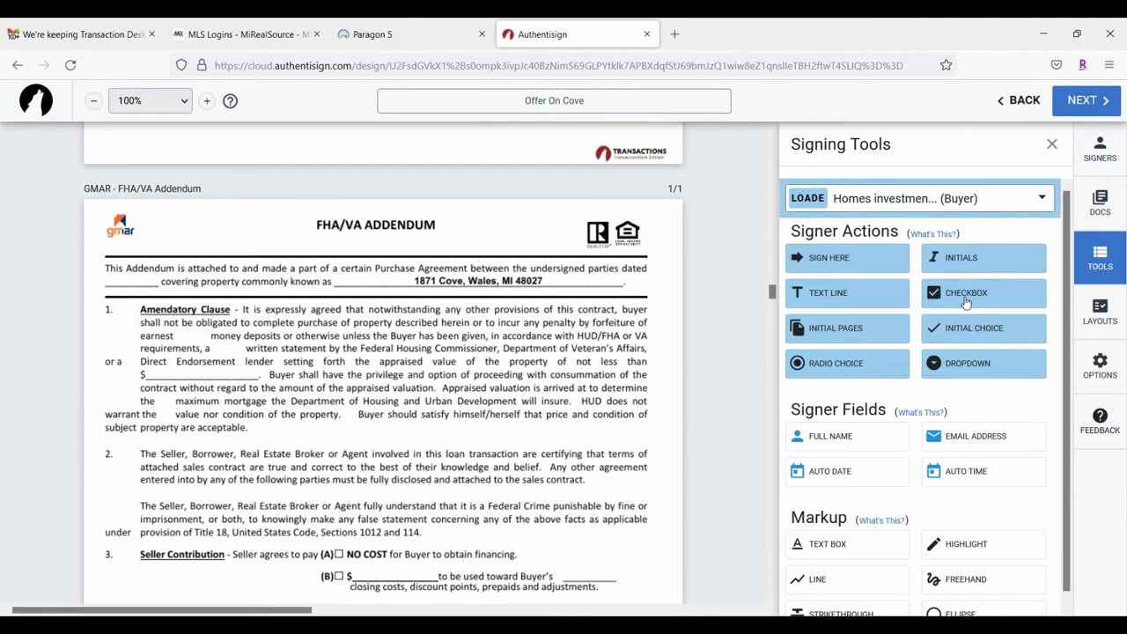
{"action": "scroll", "coordinate": [385, 368], "scroll_direction": "down", "scroll_amount": 3}
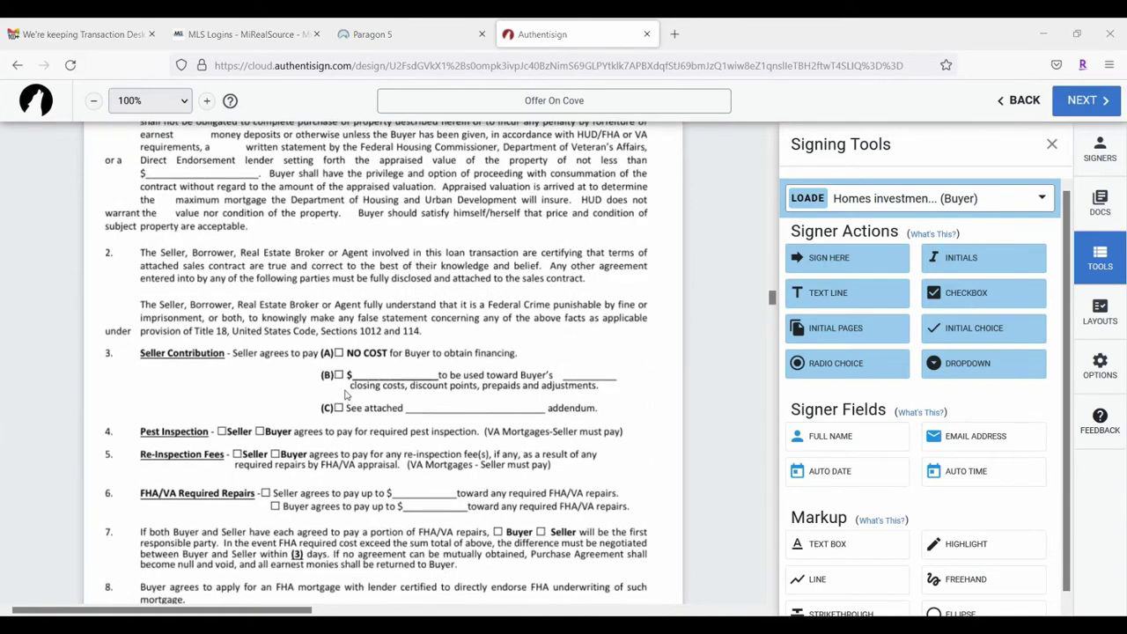
{"action": "scroll", "coordinate": [351, 401], "scroll_direction": "down", "scroll_amount": 4}
{"action": "scroll", "coordinate": [323, 306], "scroll_direction": "up", "scroll_amount": 1}
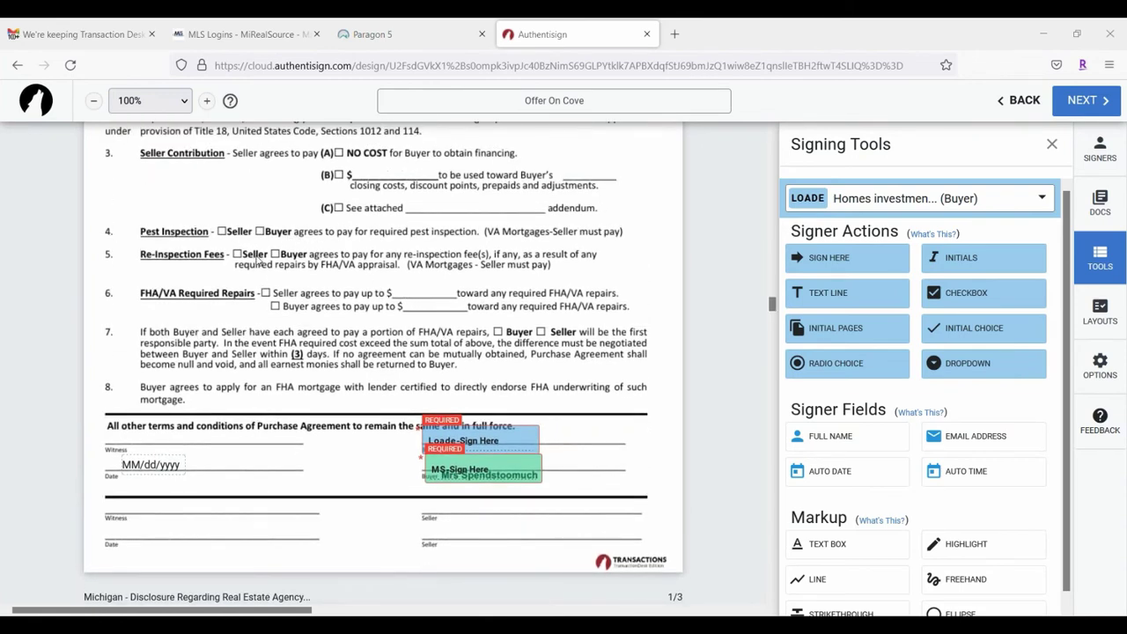
{"action": "scroll", "coordinate": [254, 309], "scroll_direction": "up", "scroll_amount": 2}
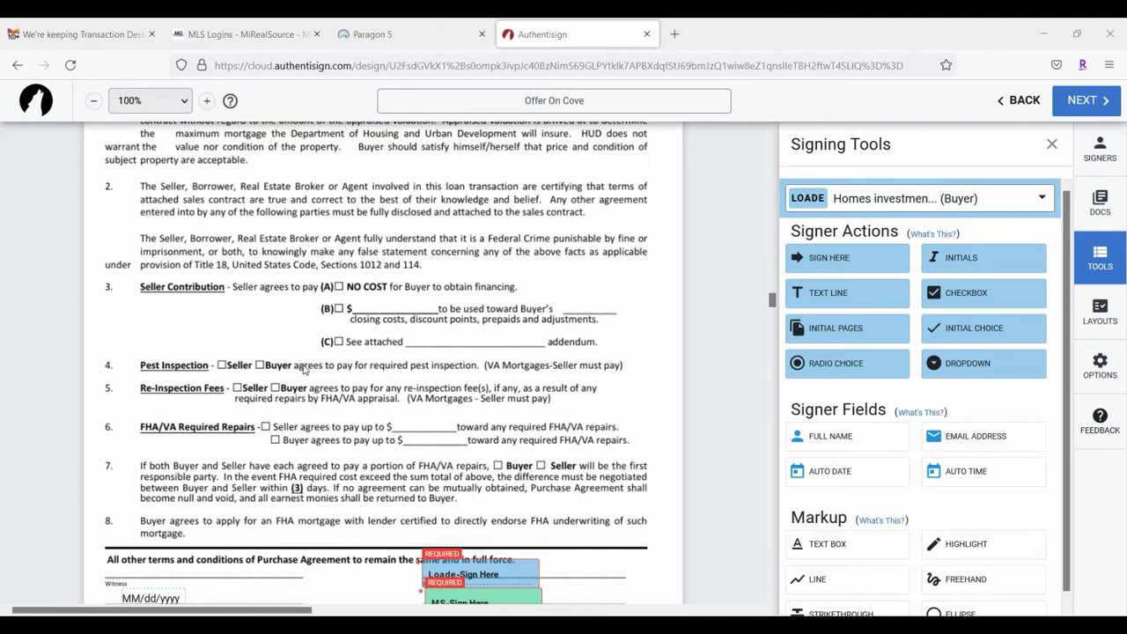
Step: Place a checkbox field on option (B) of Seller Contribution
{"action": "left_click", "coordinate": [923, 201]}
{"action": "left_click", "coordinate": [868, 268]}
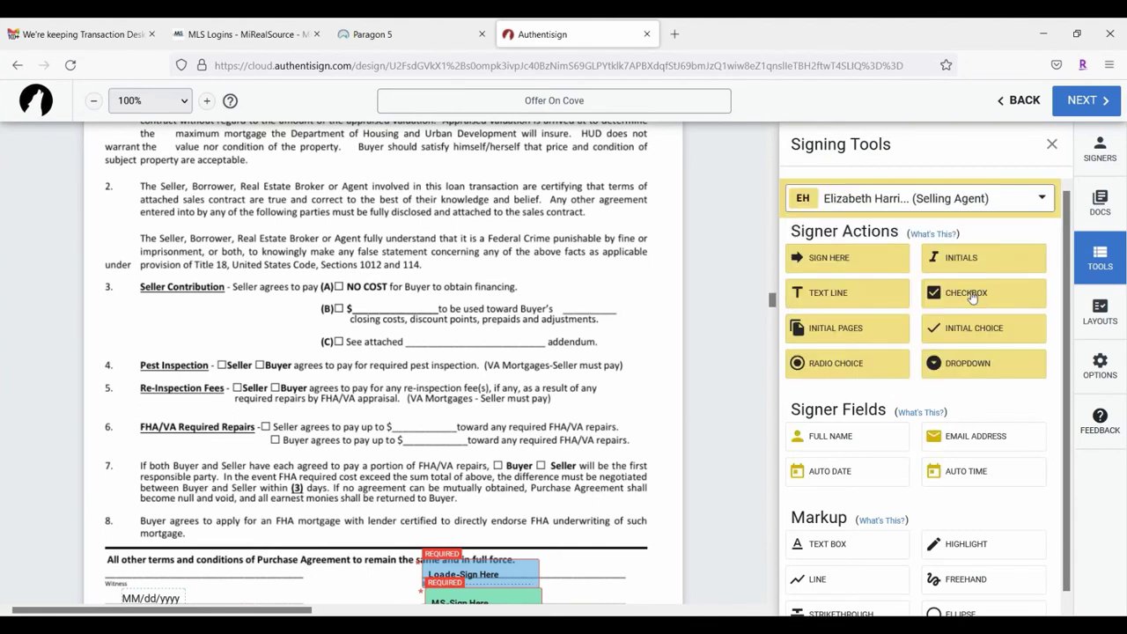
{"action": "left_click_drag", "start_coordinate": [973, 298], "coordinate": [217, 310]}
{"action": "left_click_drag", "start_coordinate": [167, 276], "coordinate": [337, 308]}
Step: Reassign the option (B) checkbox to HOMES INVESTMENTS LLC
{"action": "left_click", "coordinate": [971, 201]}
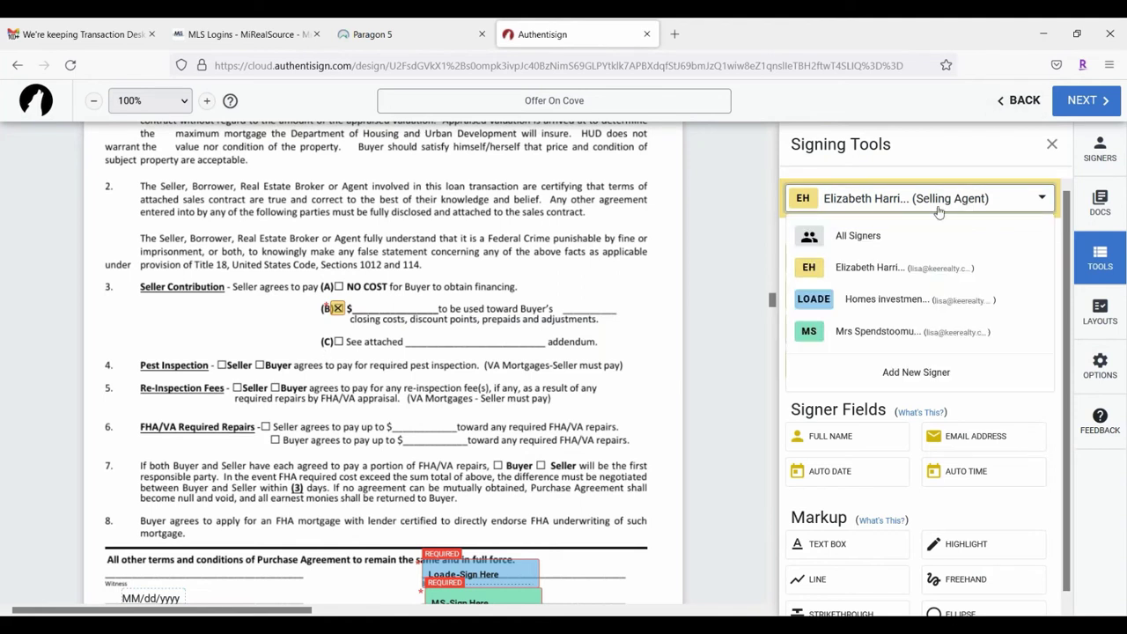
{"action": "left_click", "coordinate": [872, 300]}
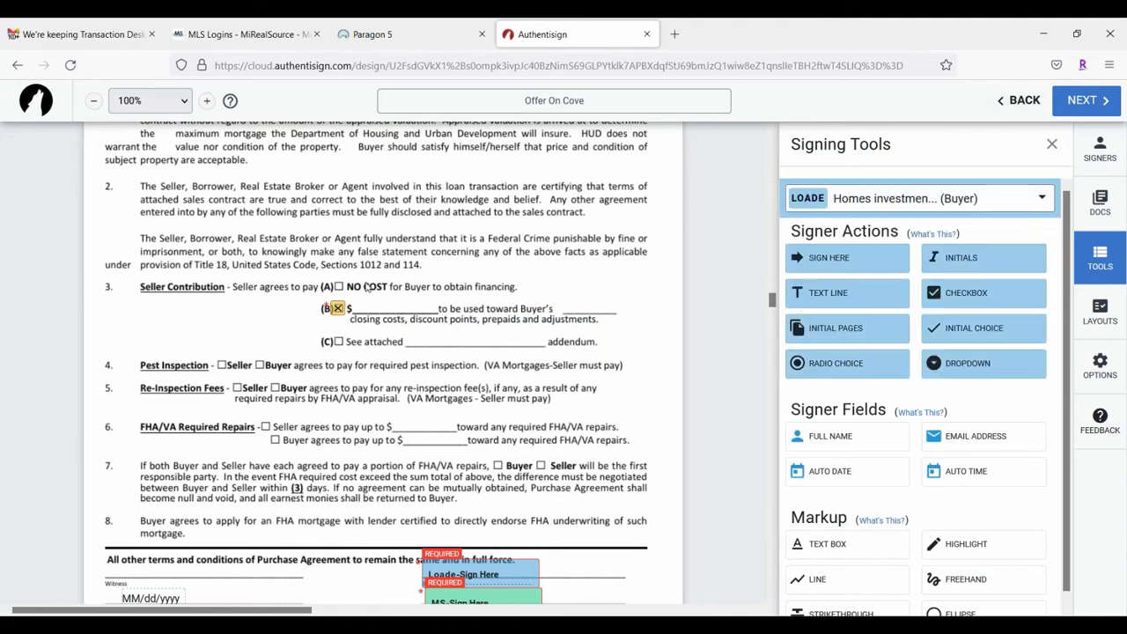
{"action": "left_click", "coordinate": [336, 308]}
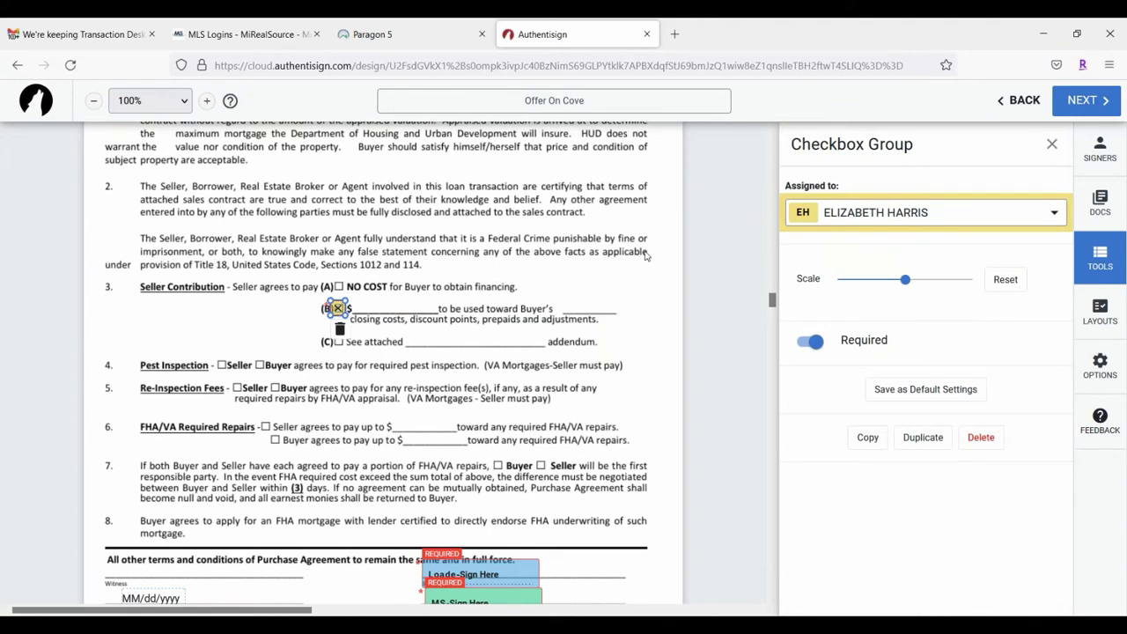
{"action": "left_click", "coordinate": [958, 212]}
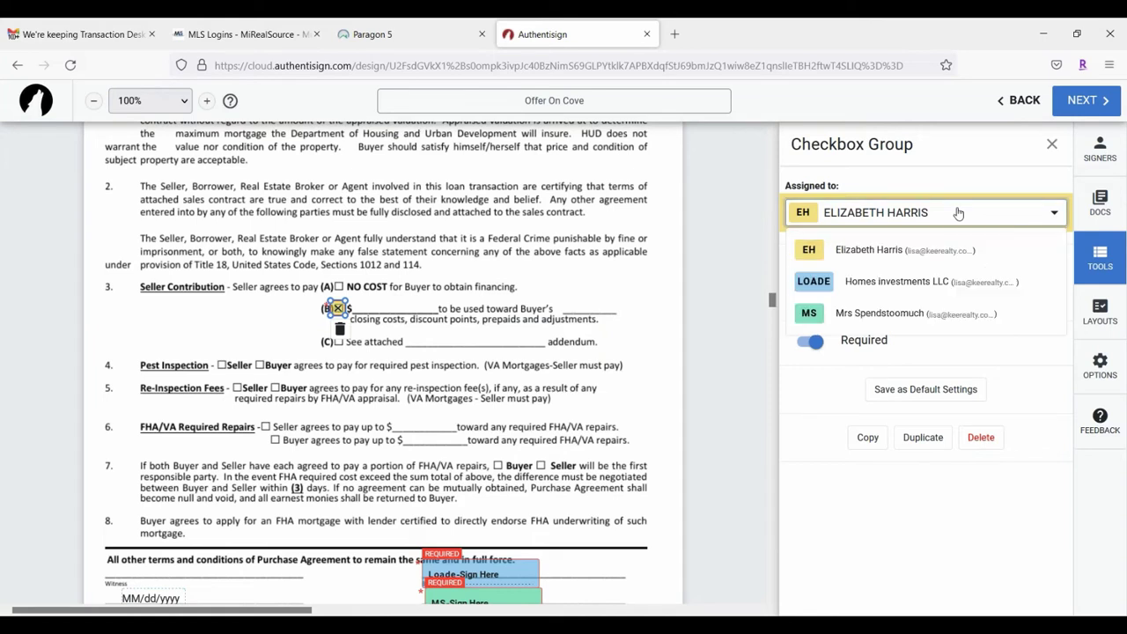
{"action": "left_click", "coordinate": [872, 279]}
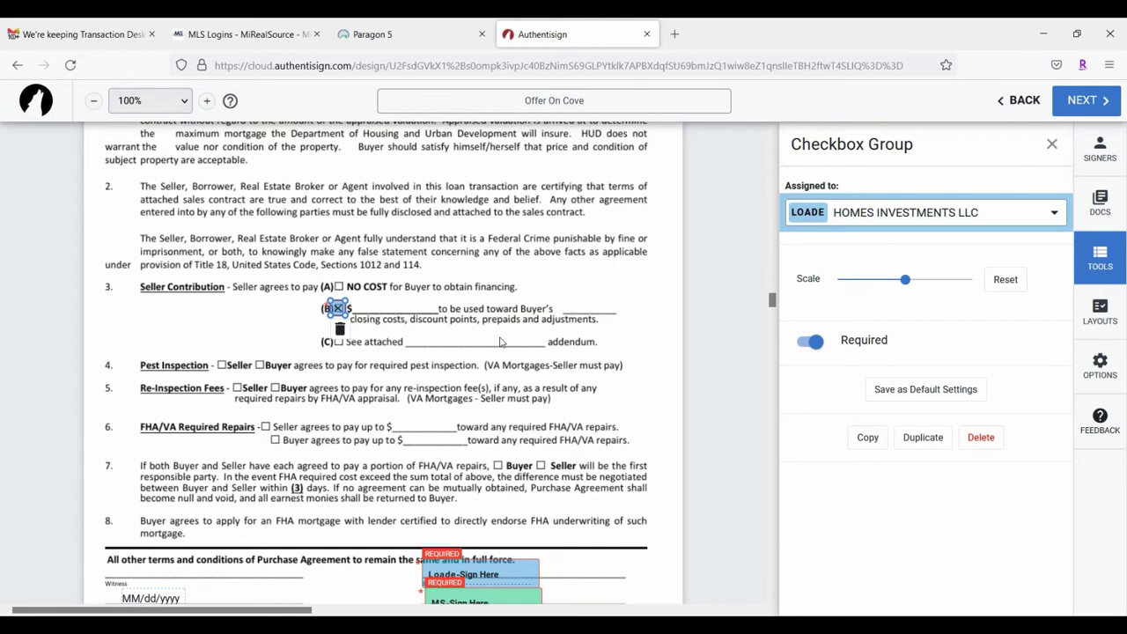
{"action": "left_click", "coordinate": [533, 305]}
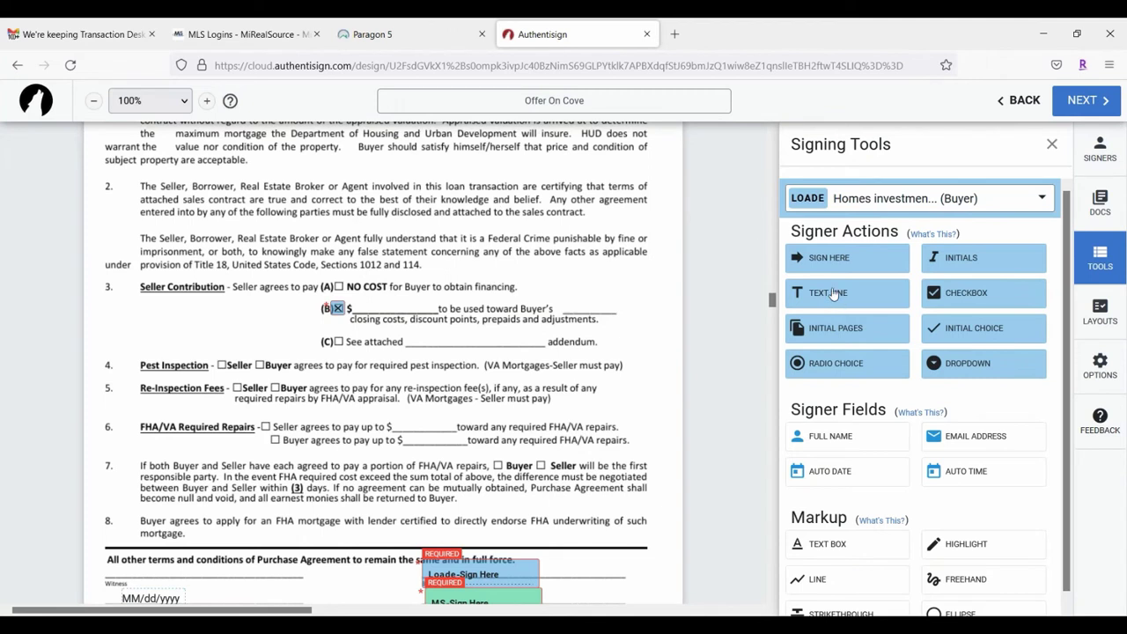
Step: Place a buyer text line field on the (B) $ amount blank
{"action": "left_click_drag", "start_coordinate": [829, 295], "coordinate": [416, 310]}
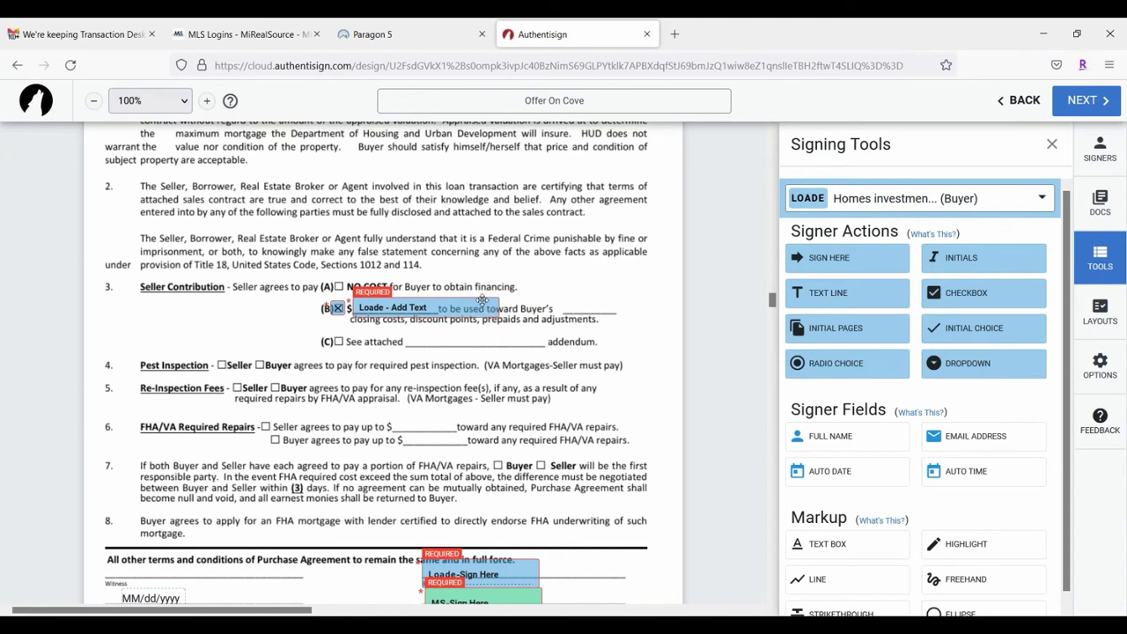
{"action": "left_click_drag", "start_coordinate": [483, 303], "coordinate": [410, 307]}
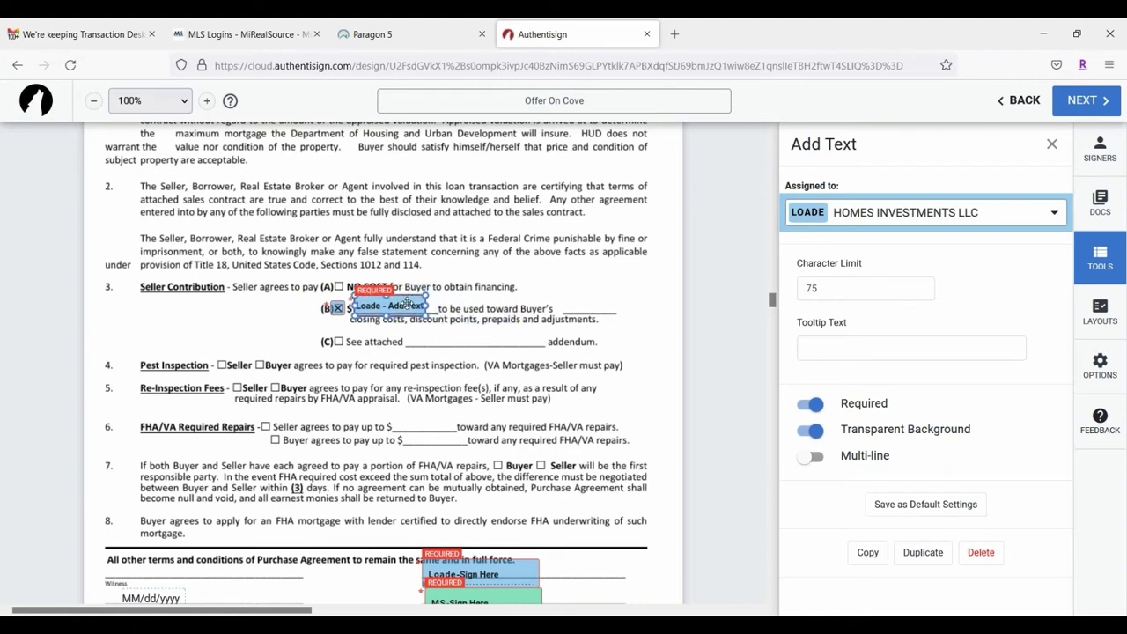
{"action": "left_click", "coordinate": [480, 316]}
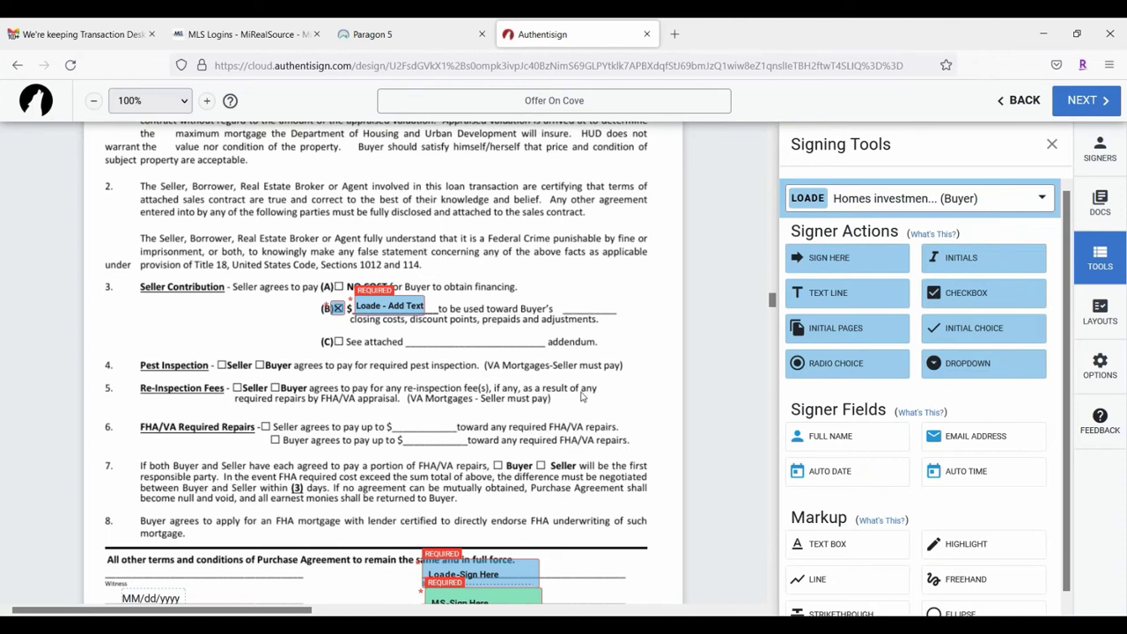
{"action": "scroll", "coordinate": [905, 310], "scroll_direction": "down", "scroll_amount": 1}
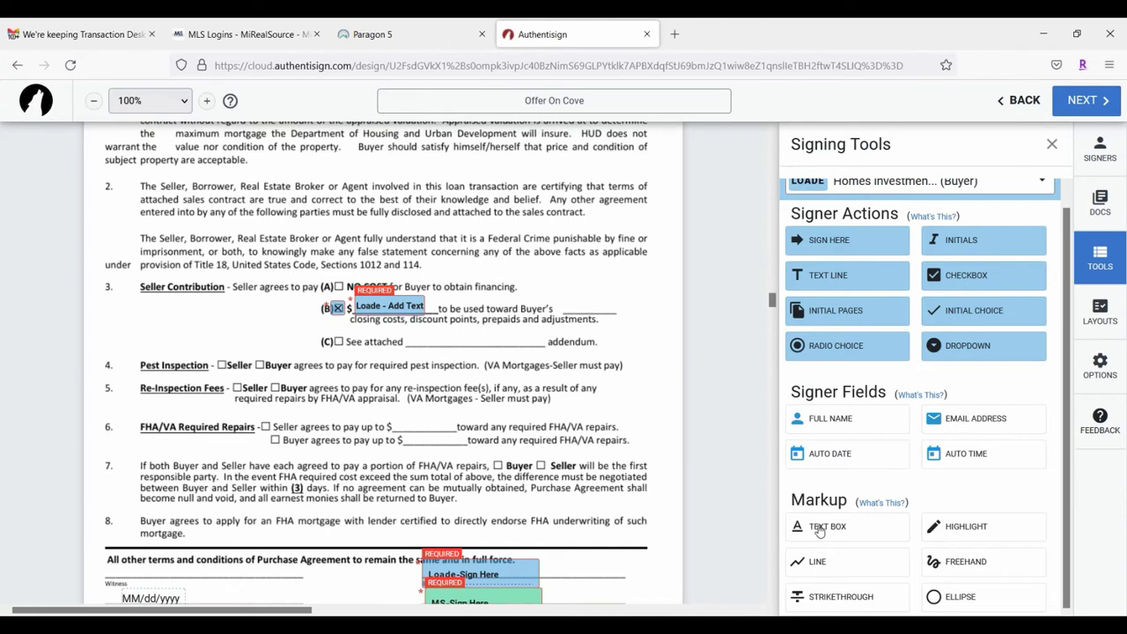
Step: Create a $5000.00 markup text box, bold, with transparent background
{"action": "left_click", "coordinate": [816, 531]}
{"action": "left_click", "coordinate": [548, 284]}
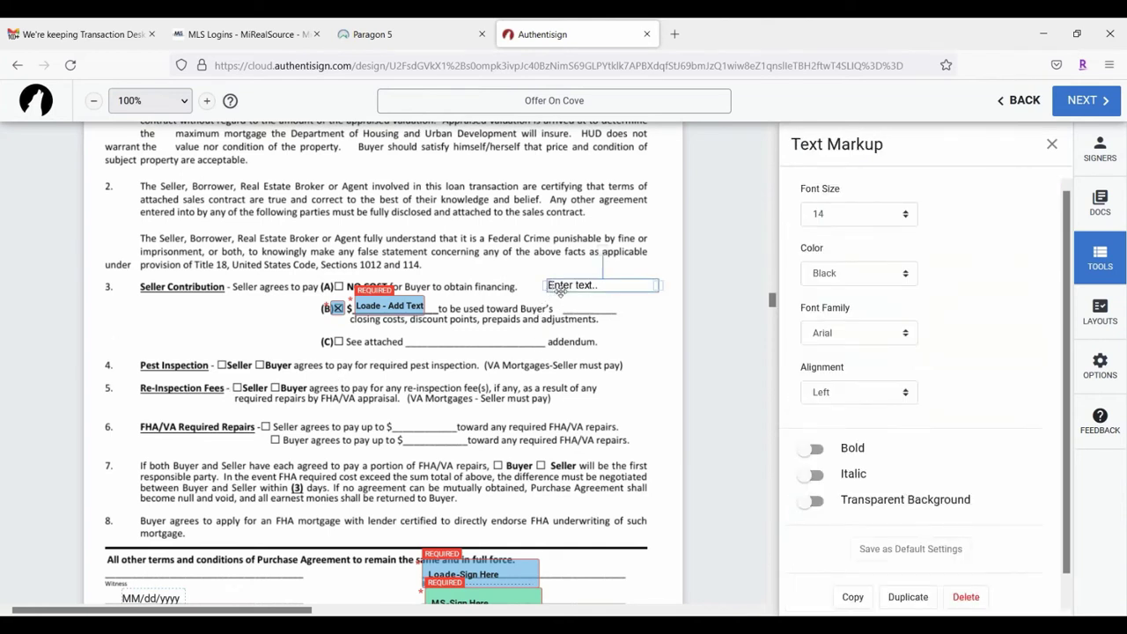
{"action": "left_click", "coordinate": [560, 287]}
{"action": "left_click", "coordinate": [568, 331]}
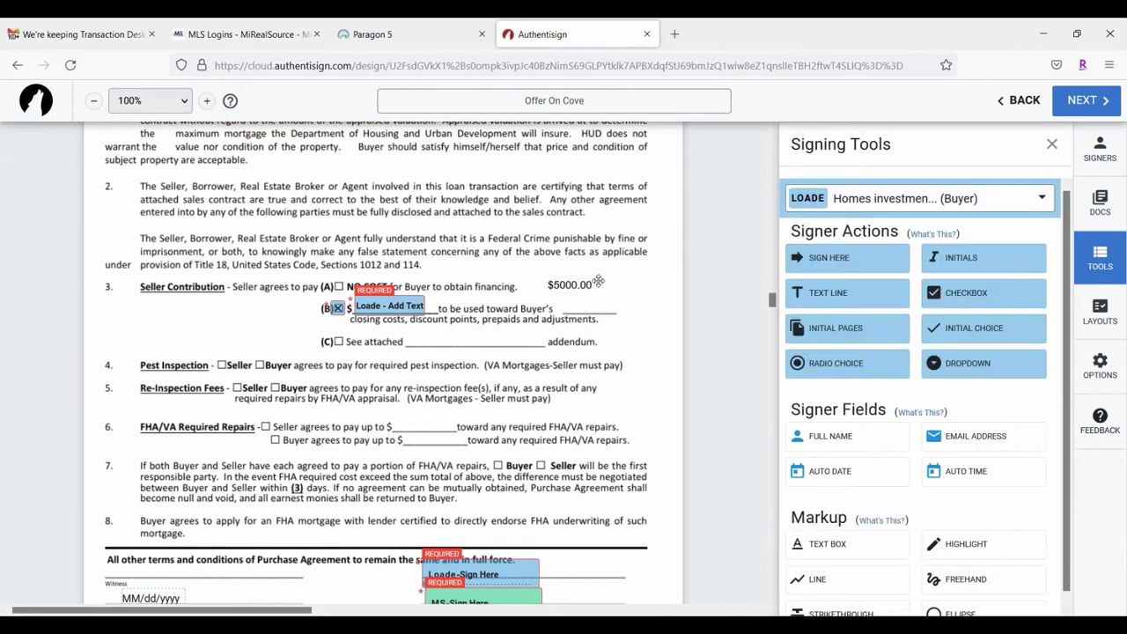
{"action": "left_click", "coordinate": [599, 287]}
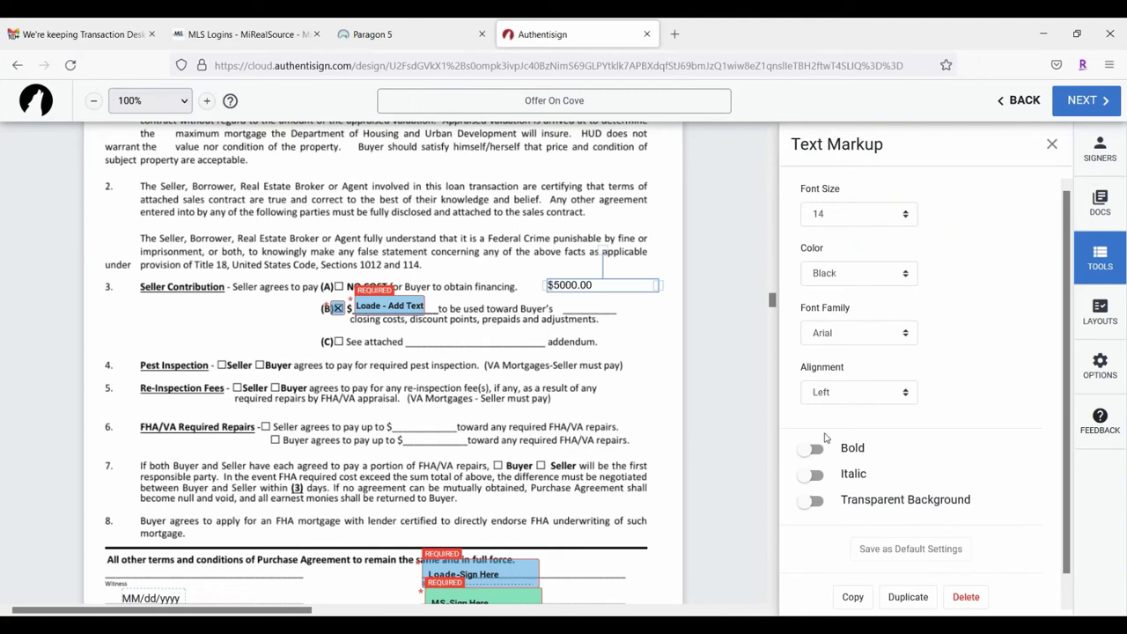
{"action": "left_click", "coordinate": [810, 449]}
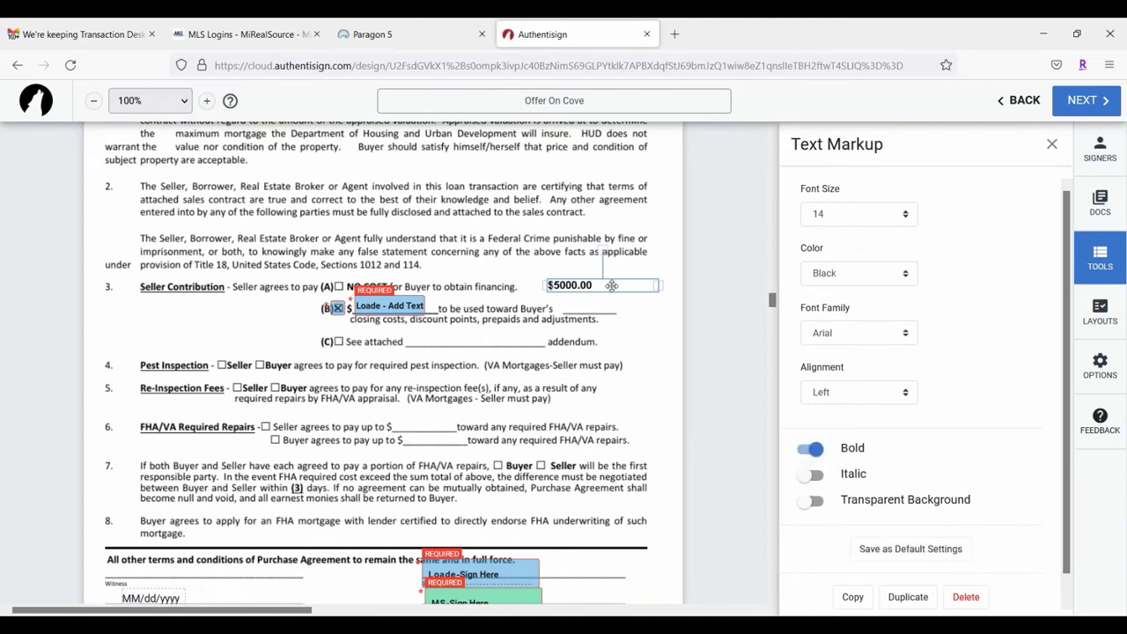
{"action": "mouse_move", "coordinate": [612, 286]}
{"action": "left_mouse_down"}
{"action": "mouse_move", "coordinate": [634, 310]}
{"action": "mouse_move", "coordinate": [616, 291]}
{"action": "mouse_move", "coordinate": [507, 310]}
{"action": "mouse_move", "coordinate": [604, 286]}
{"action": "left_mouse_up"}
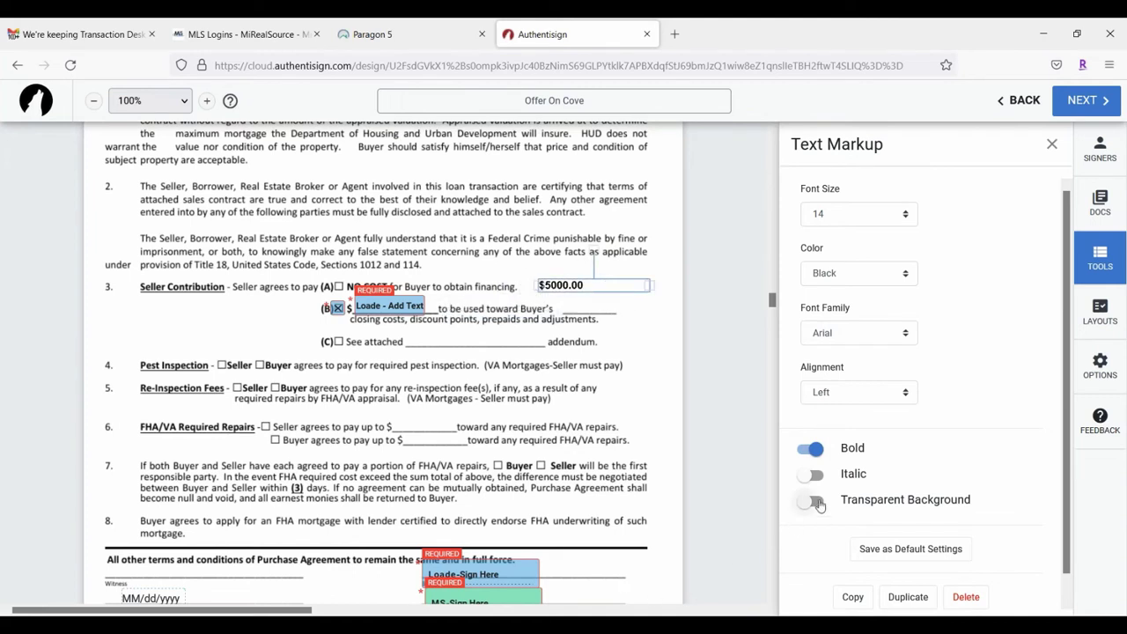
{"action": "left_click", "coordinate": [808, 500]}
Step: Move the $5000.00 onto the (B) $ blank and delete the buyer's text field there
{"action": "left_click_drag", "start_coordinate": [398, 305], "coordinate": [611, 303]}
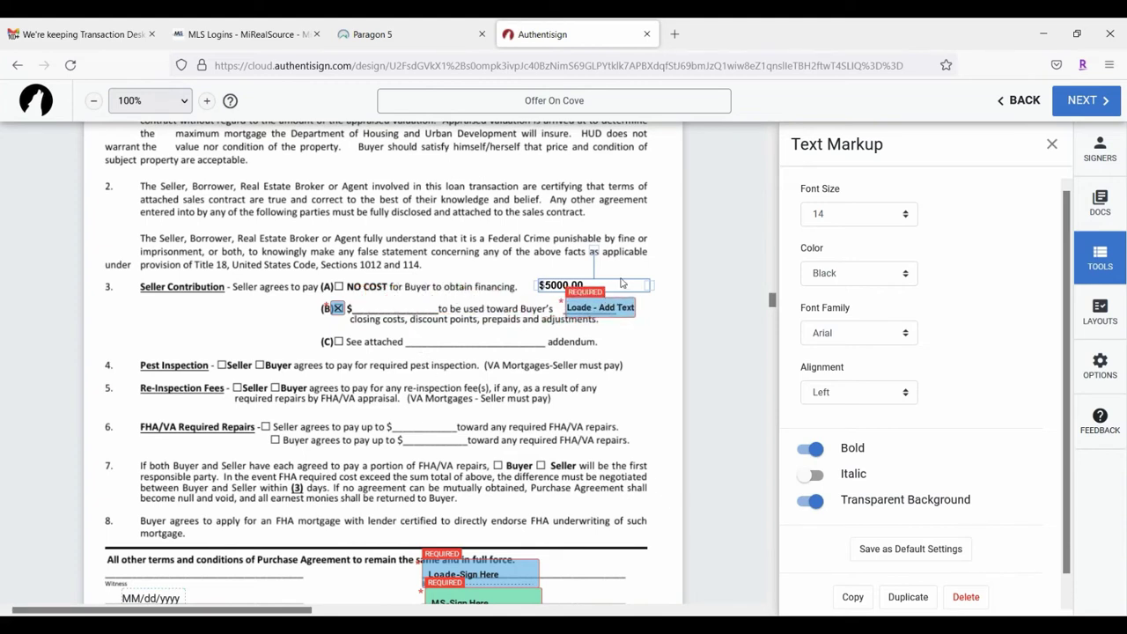
{"action": "left_click_drag", "start_coordinate": [551, 283], "coordinate": [381, 306]}
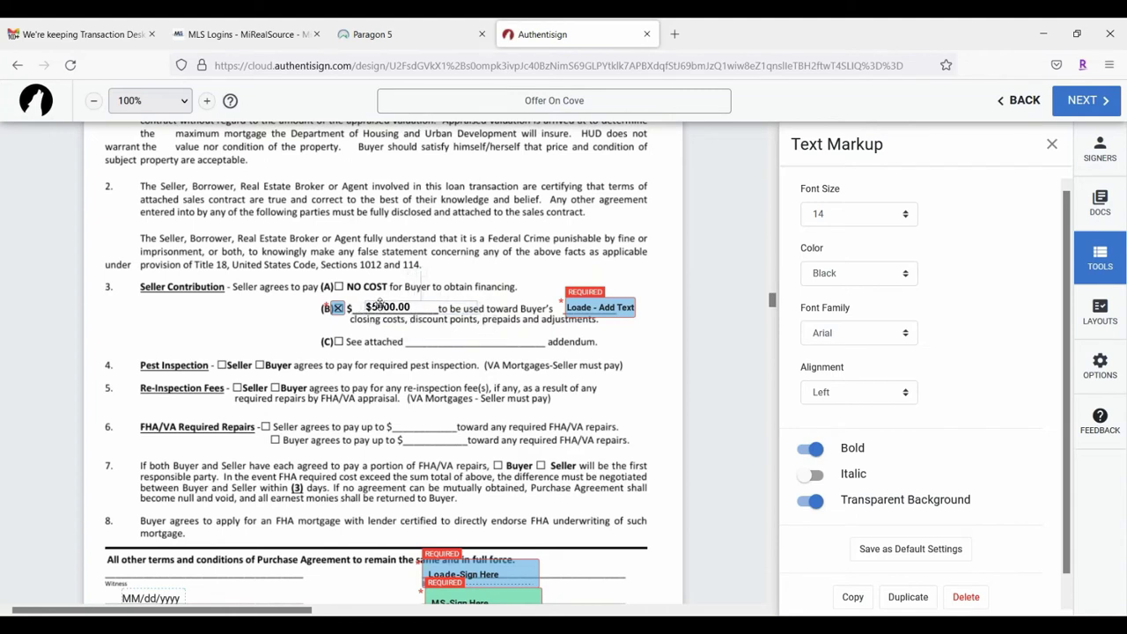
{"action": "left_click", "coordinate": [403, 364]}
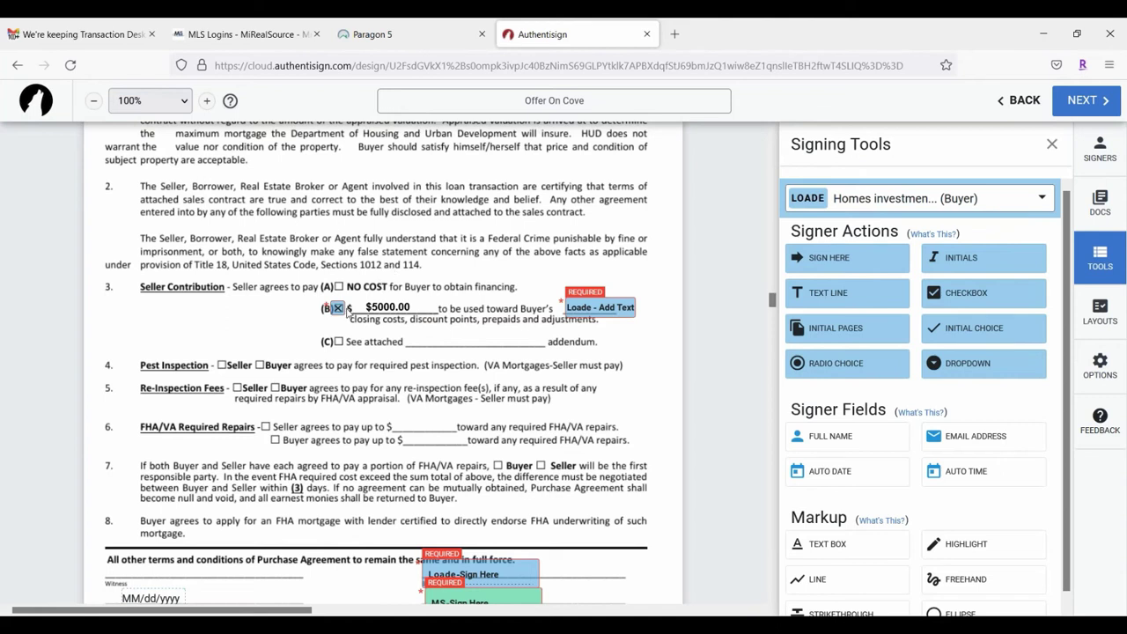
{"action": "left_click_drag", "start_coordinate": [606, 307], "coordinate": [612, 309]}
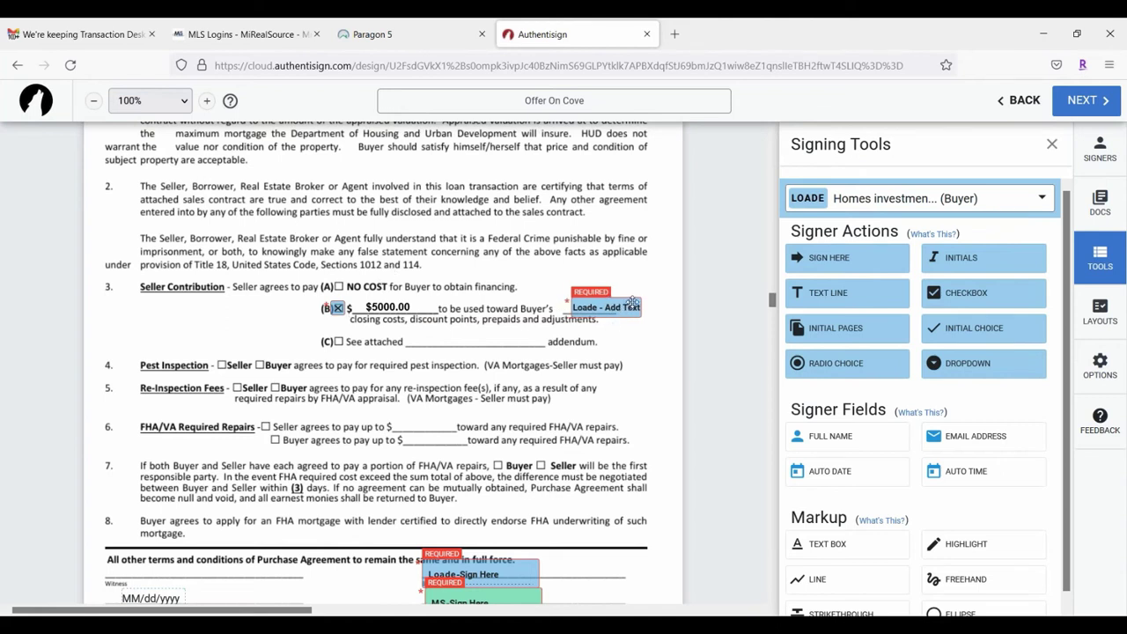
{"action": "left_click", "coordinate": [633, 302]}
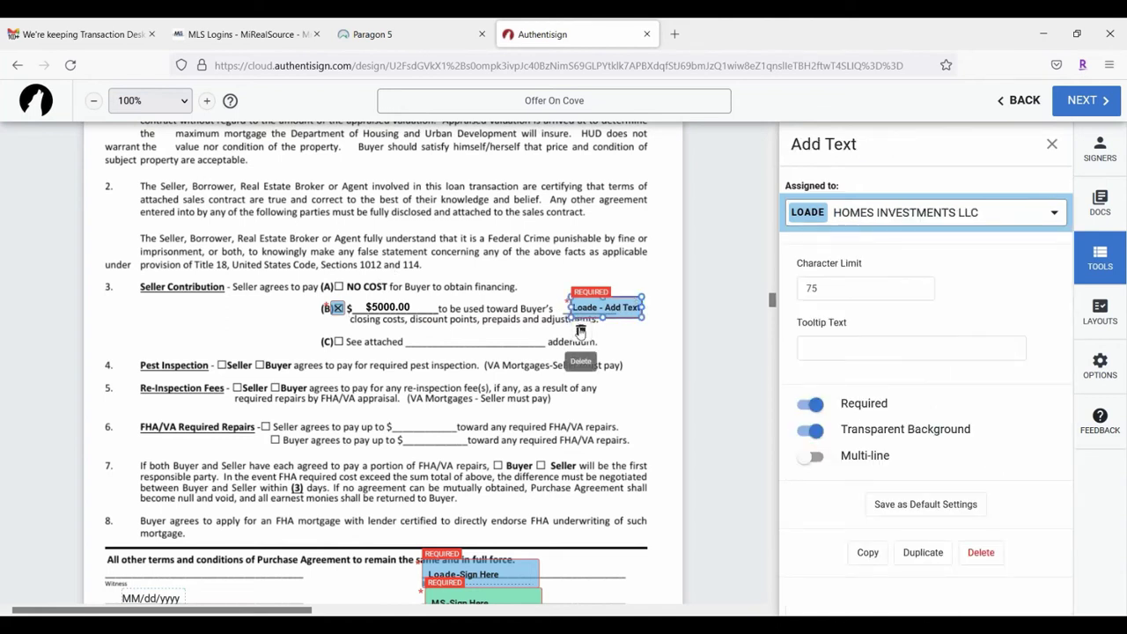
{"action": "left_click", "coordinate": [580, 333]}
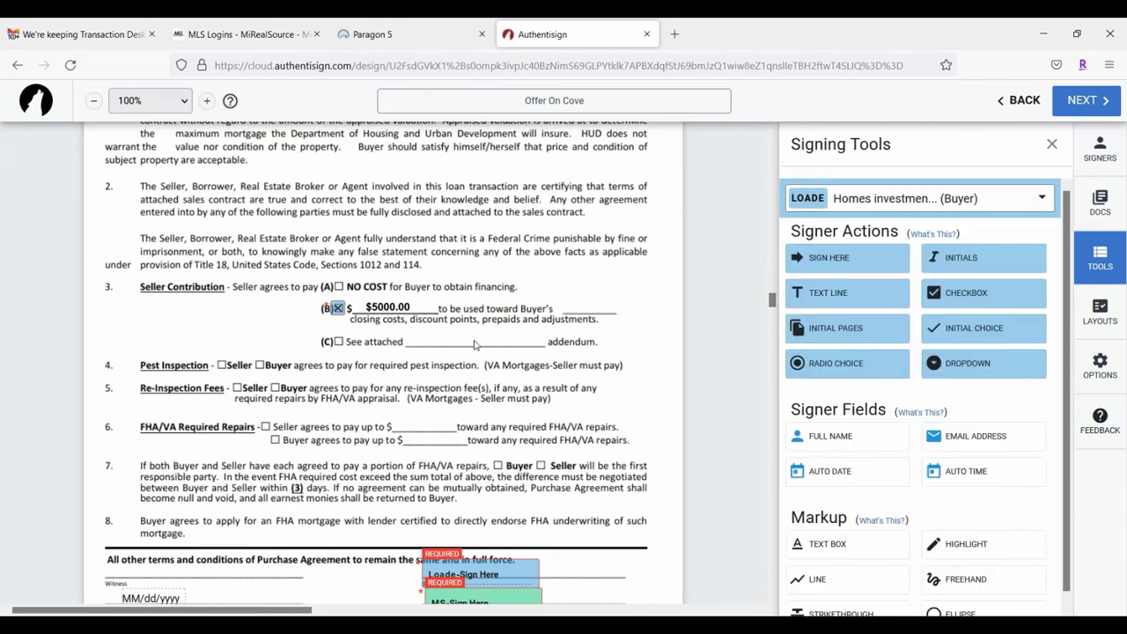
Step: Scroll through pages 5 and 6 to check the buyer signature, initials and witness fields
{"action": "scroll", "coordinate": [602, 444], "scroll_direction": "down", "scroll_amount": 3}
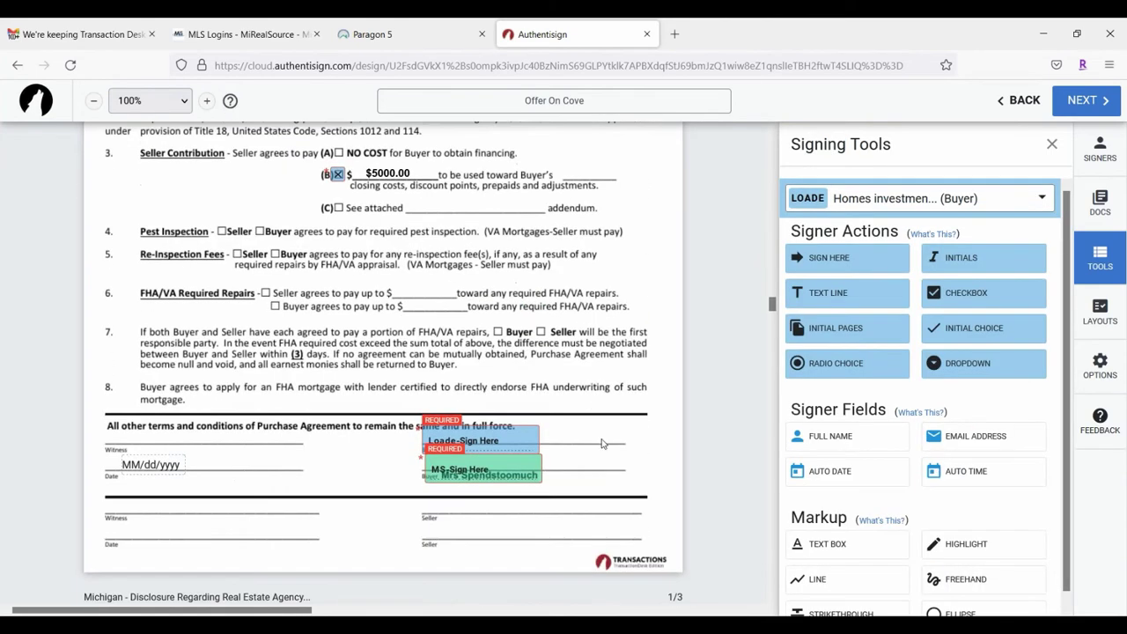
{"action": "scroll", "coordinate": [902, 556], "scroll_direction": "down", "scroll_amount": 1}
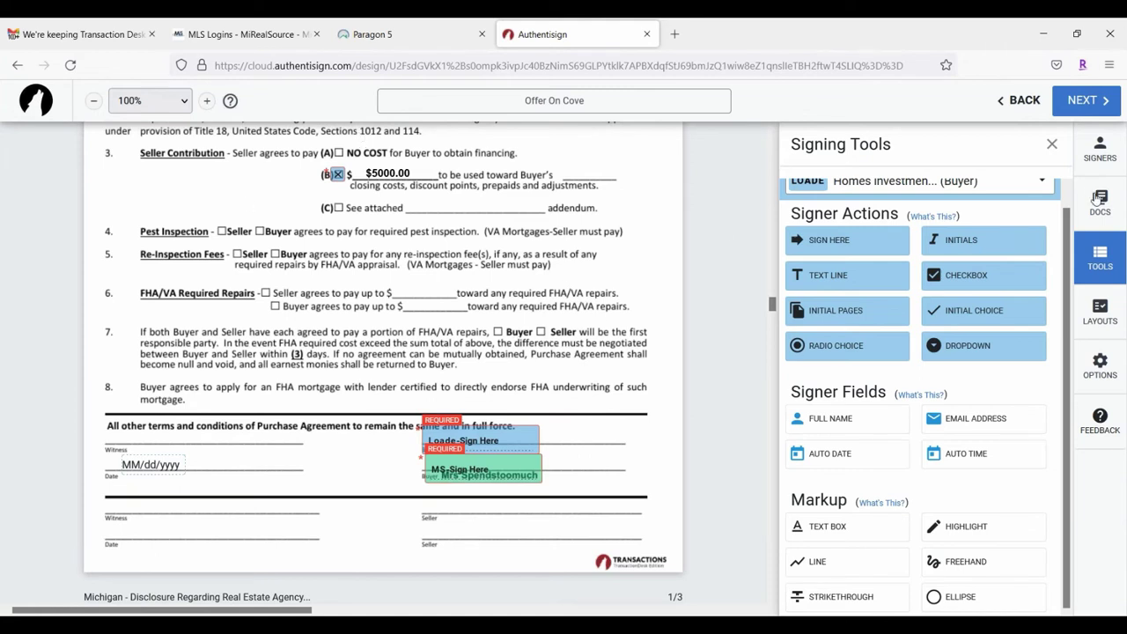
{"action": "scroll", "coordinate": [889, 339], "scroll_direction": "up", "scroll_amount": 1}
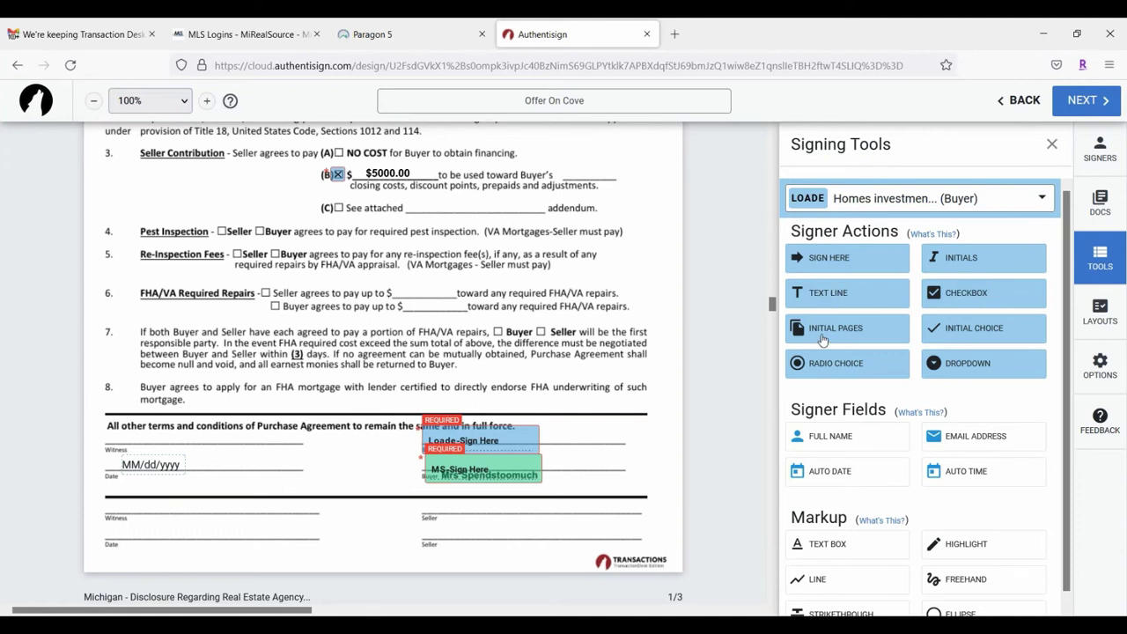
{"action": "scroll", "coordinate": [319, 294], "scroll_direction": "down", "scroll_amount": 12}
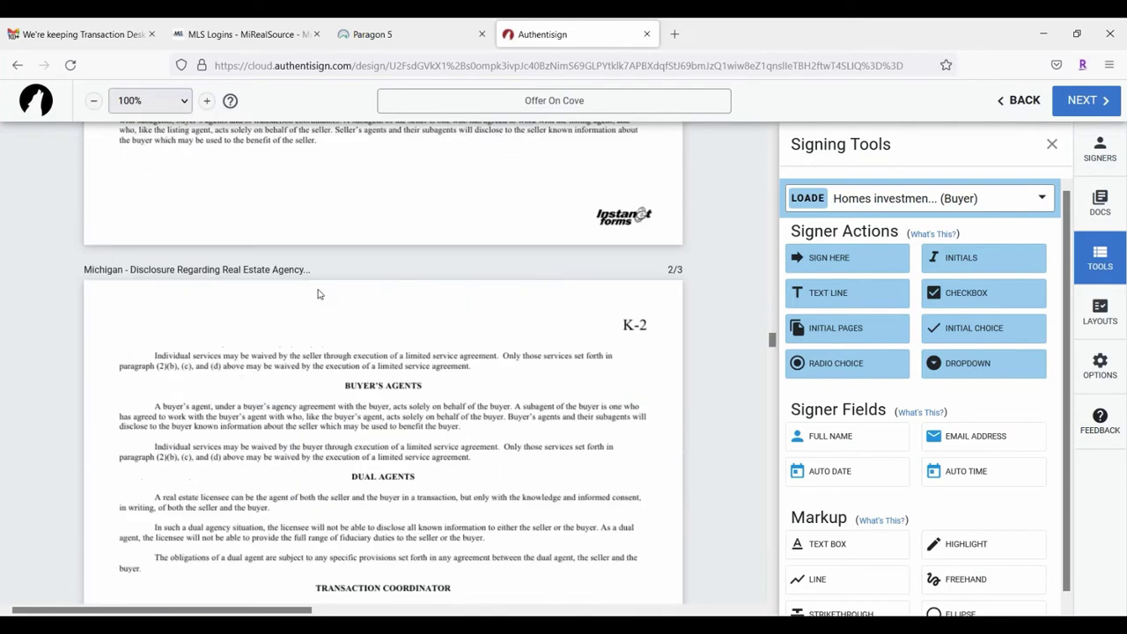
{"action": "scroll", "coordinate": [315, 289], "scroll_direction": "up", "scroll_amount": 15}
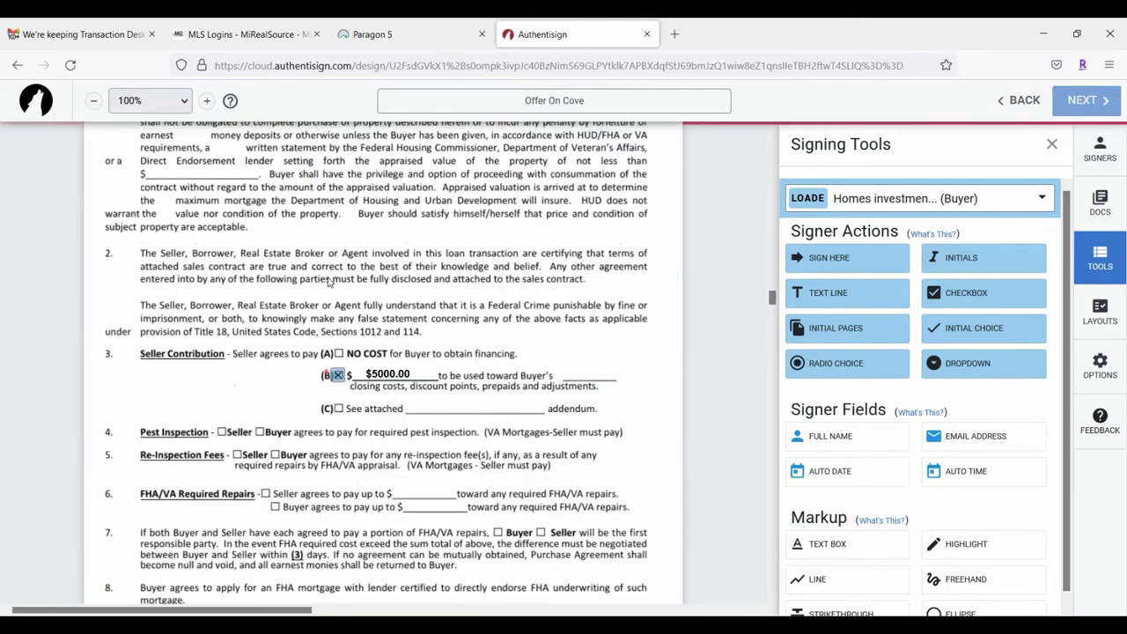
{"action": "scroll", "coordinate": [410, 251], "scroll_direction": "down", "scroll_amount": 20}
{"action": "scroll", "coordinate": [414, 273], "scroll_direction": "up", "scroll_amount": 5}
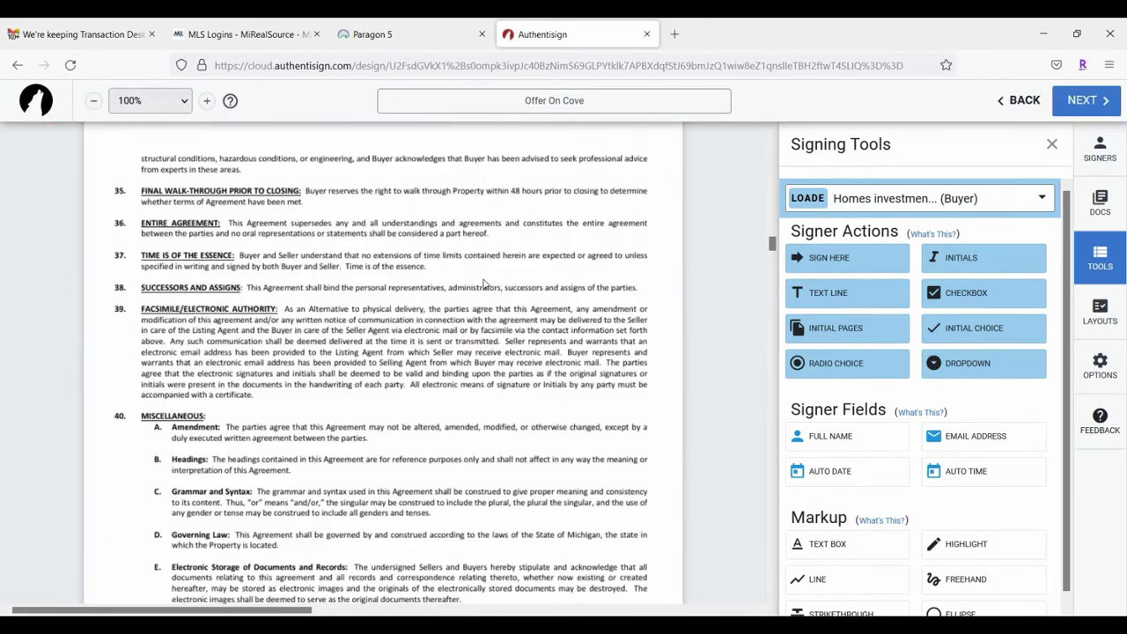
{"action": "scroll", "coordinate": [418, 291], "scroll_direction": "down", "scroll_amount": 3}
{"action": "scroll", "coordinate": [419, 291], "scroll_direction": "down", "scroll_amount": 2}
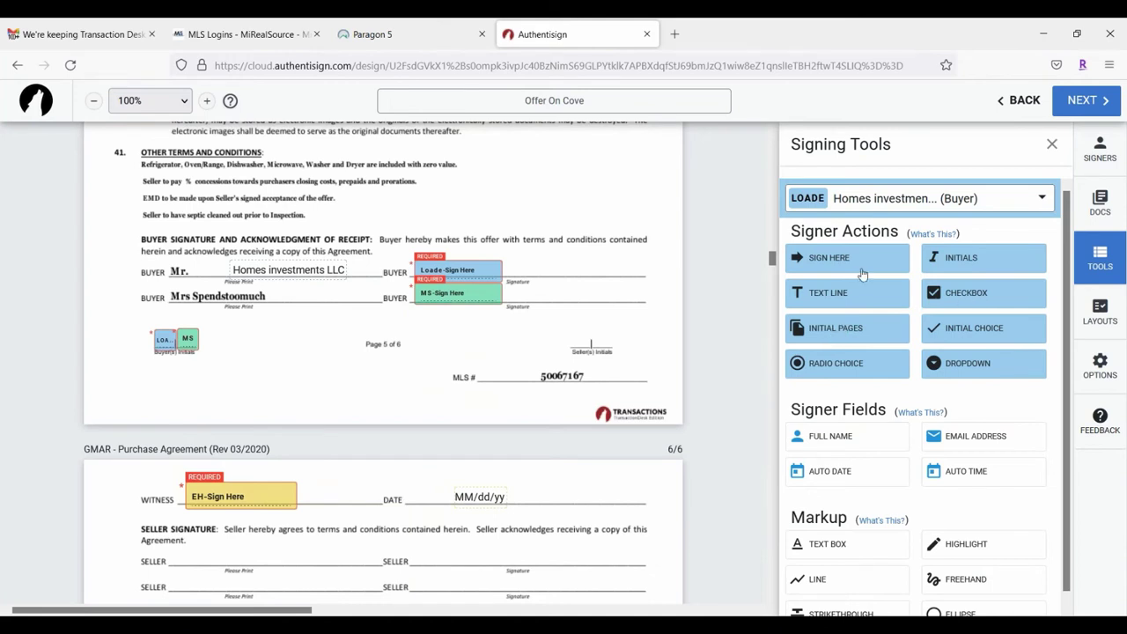
Step: Set the initial-every-page boxes to large, right-aligned, at the bottom of each page
{"action": "left_click", "coordinate": [833, 330]}
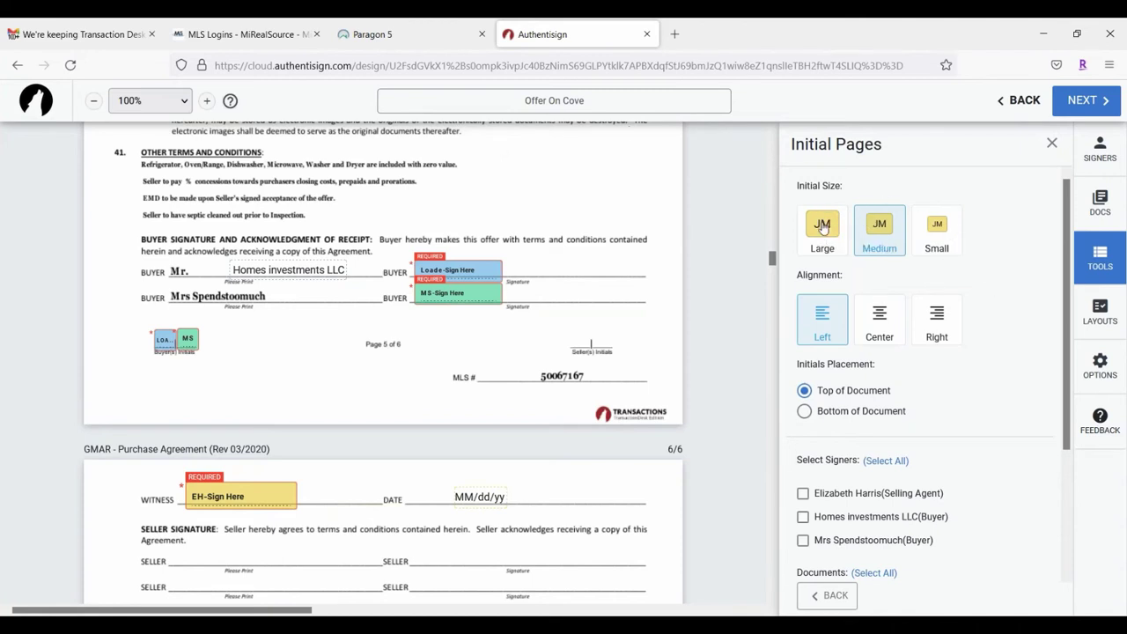
{"action": "left_click", "coordinate": [826, 227]}
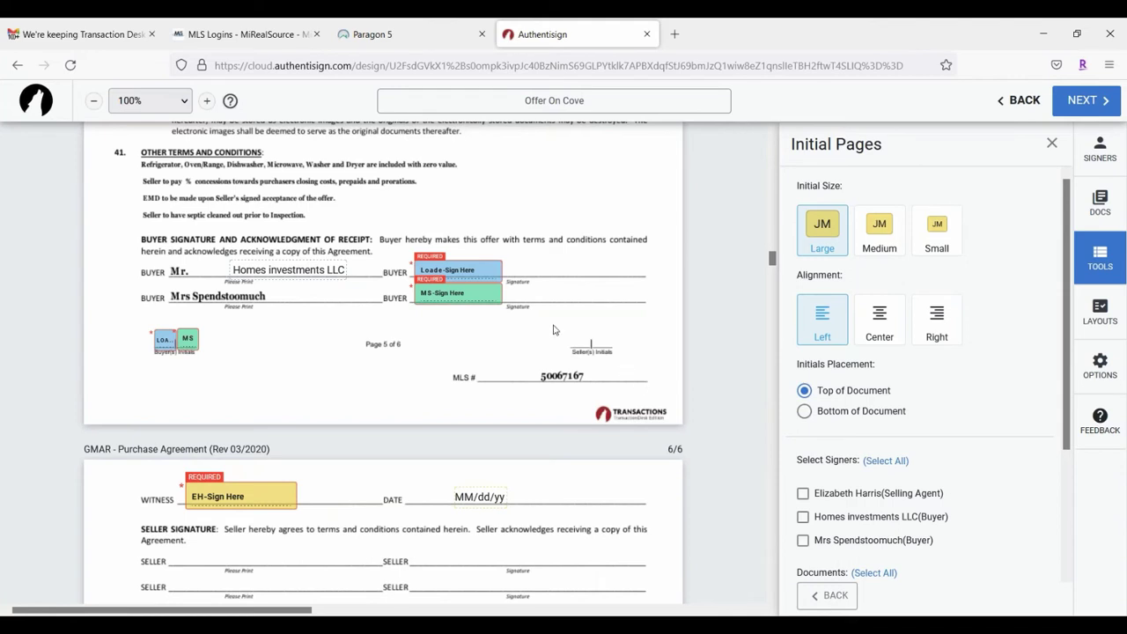
{"action": "left_click", "coordinate": [938, 322]}
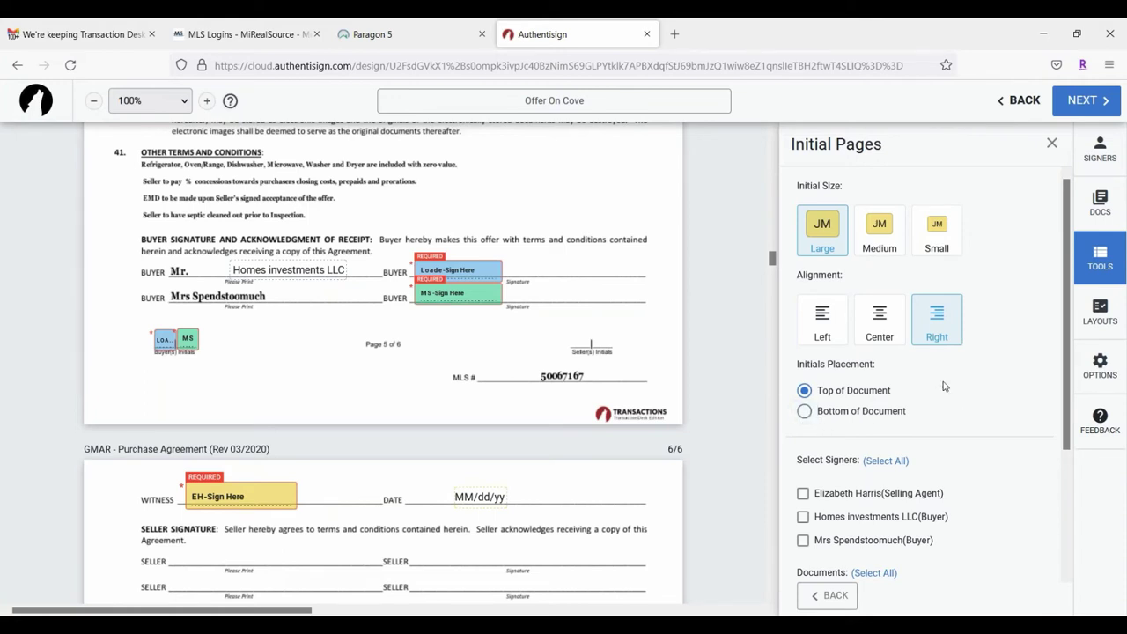
{"action": "left_click", "coordinate": [804, 412]}
{"action": "scroll", "coordinate": [951, 393], "scroll_direction": "down", "scroll_amount": 1}
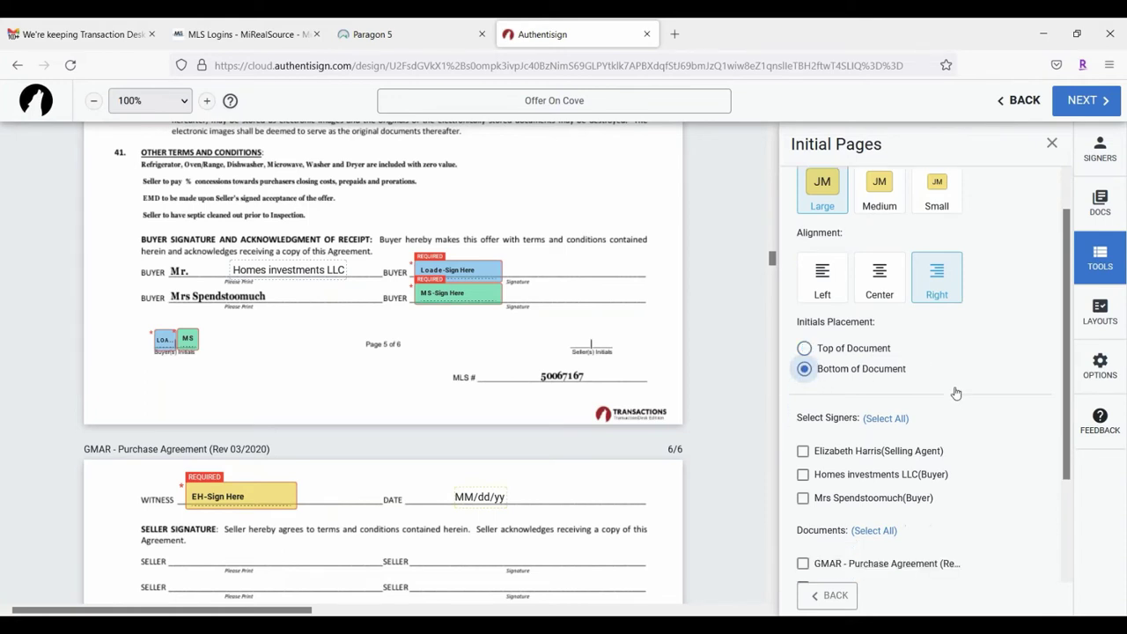
{"action": "scroll", "coordinate": [957, 393], "scroll_direction": "down", "scroll_amount": 3}
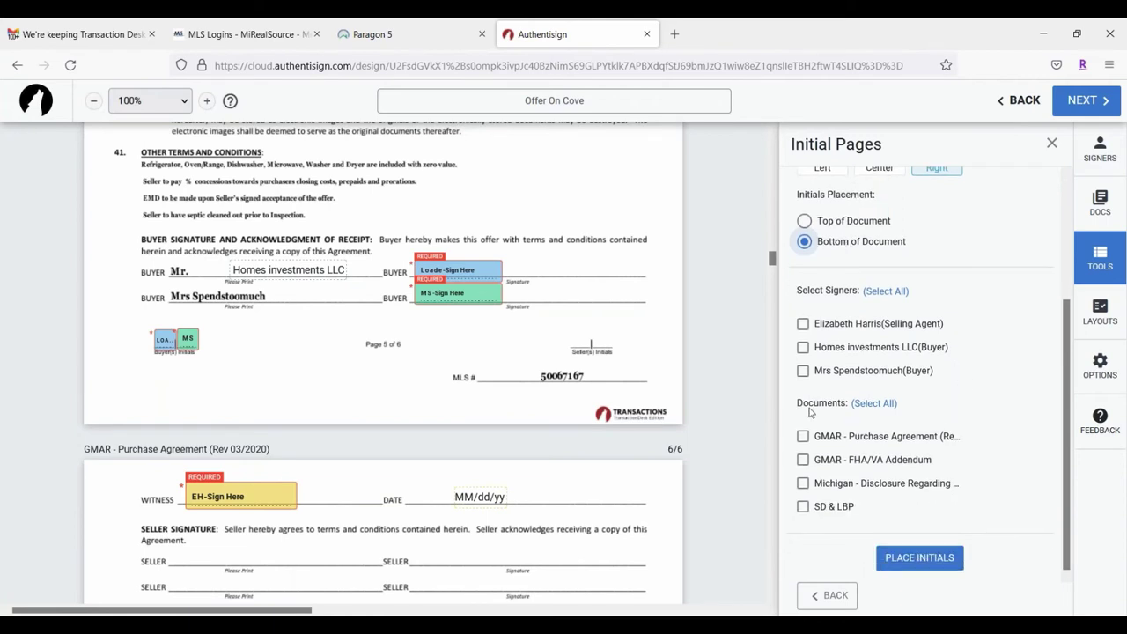
Step: Choose the LLC buyer and second buyer to initial the GMAR purchase agreement
{"action": "left_click", "coordinate": [802, 347]}
{"action": "left_click", "coordinate": [803, 371]}
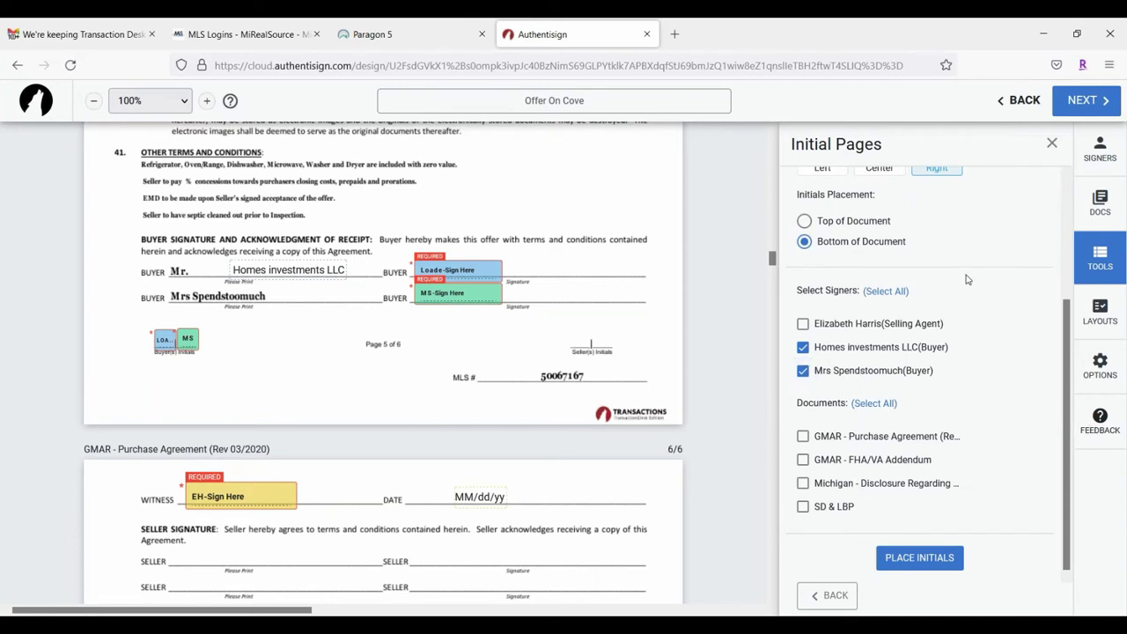
{"action": "left_click", "coordinate": [803, 438]}
{"action": "scroll", "coordinate": [969, 361], "scroll_direction": "down", "scroll_amount": 2}
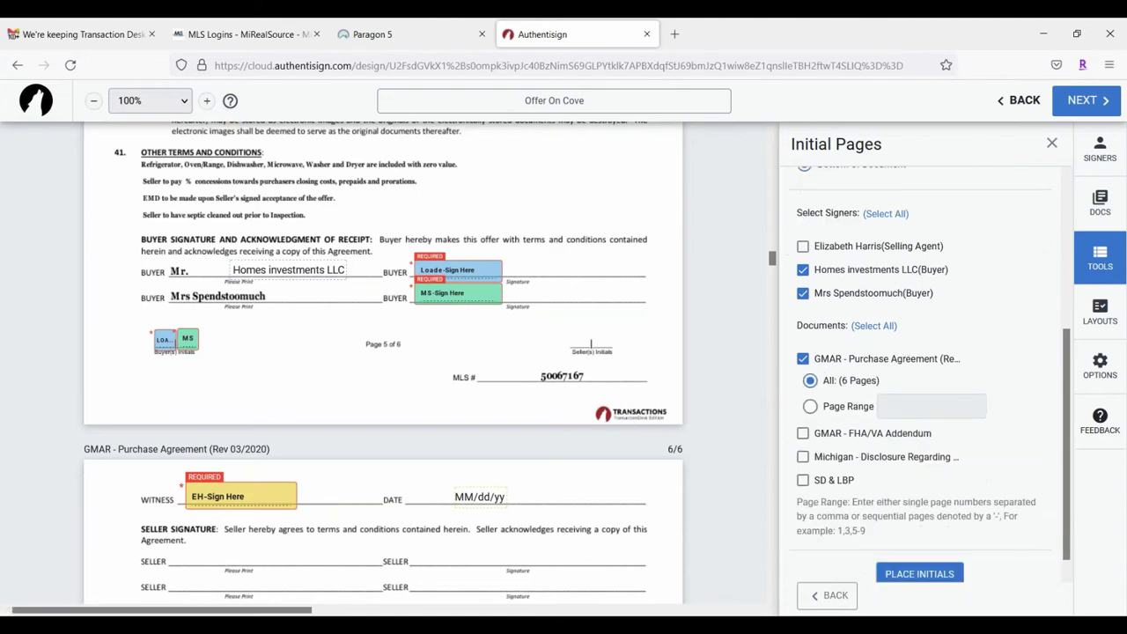
{"action": "scroll", "coordinate": [399, 409], "scroll_direction": "down", "scroll_amount": 10}
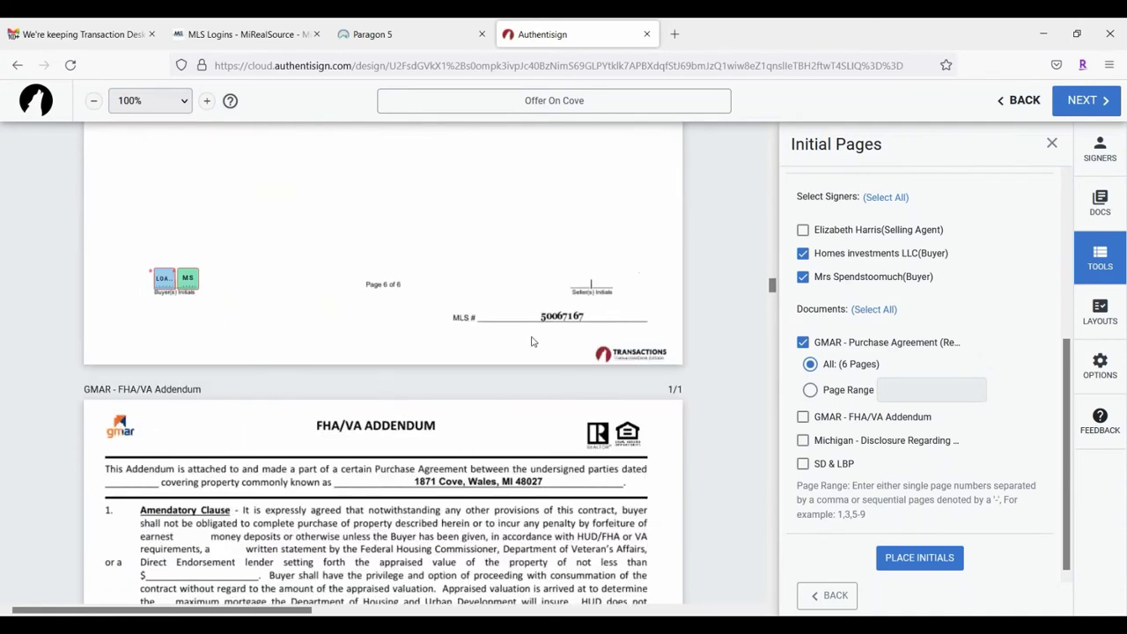
{"action": "scroll", "coordinate": [532, 341], "scroll_direction": "up", "scroll_amount": 4}
{"action": "scroll", "coordinate": [881, 388], "scroll_direction": "up", "scroll_amount": 4}
{"action": "scroll", "coordinate": [881, 388], "scroll_direction": "down", "scroll_amount": 4}
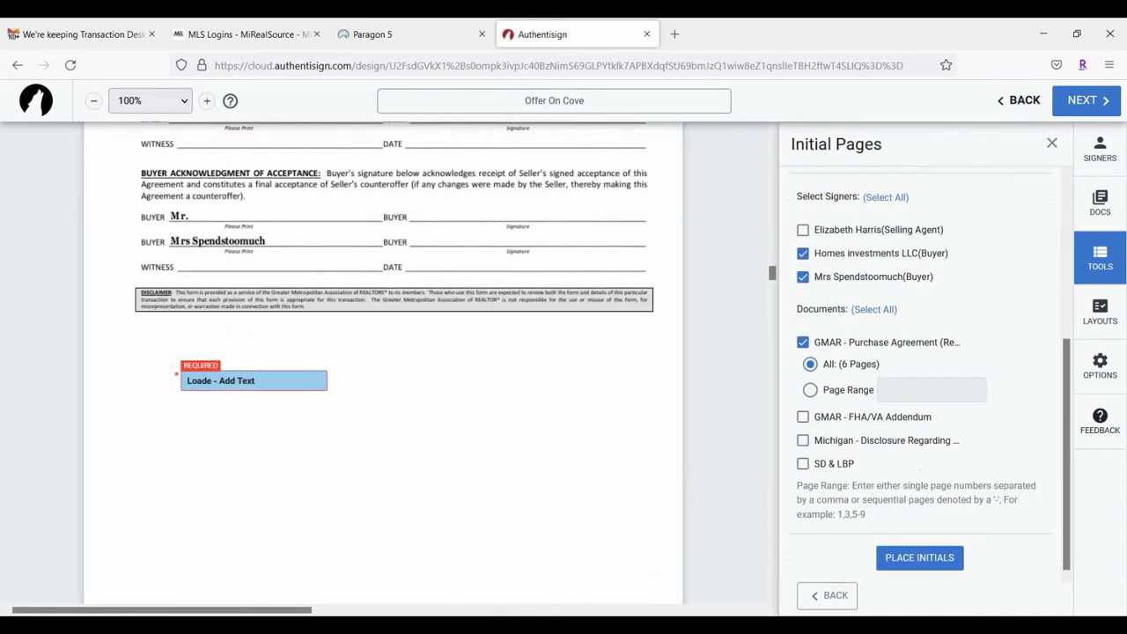
Step: Add initials fields to all 6 pages of the agreement
{"action": "left_click", "coordinate": [811, 391]}
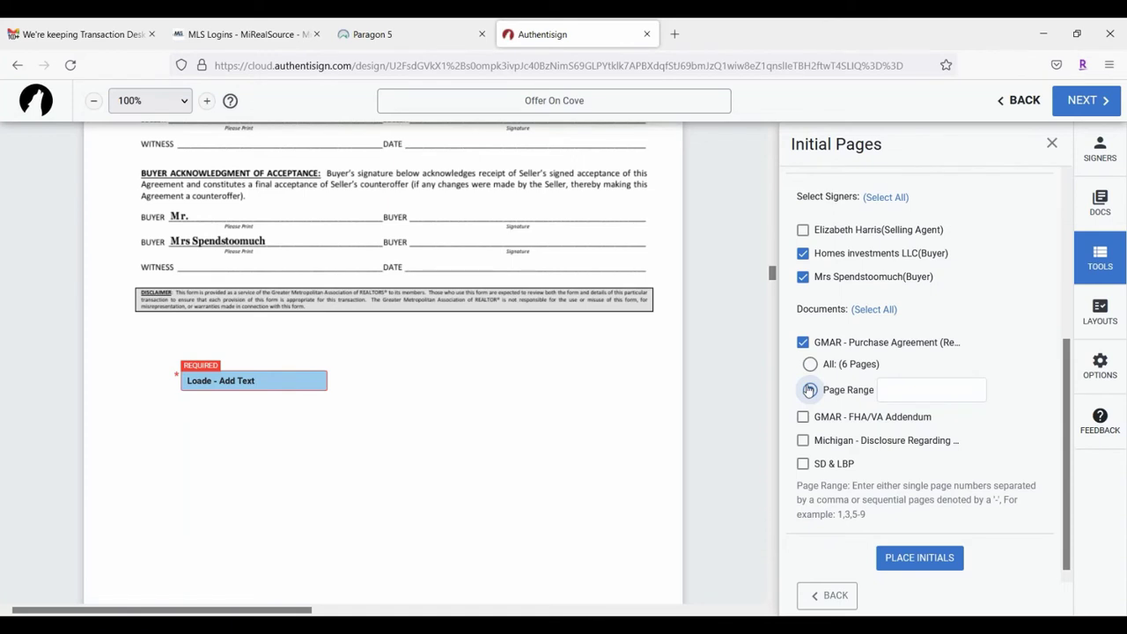
{"action": "left_click", "coordinate": [906, 382]}
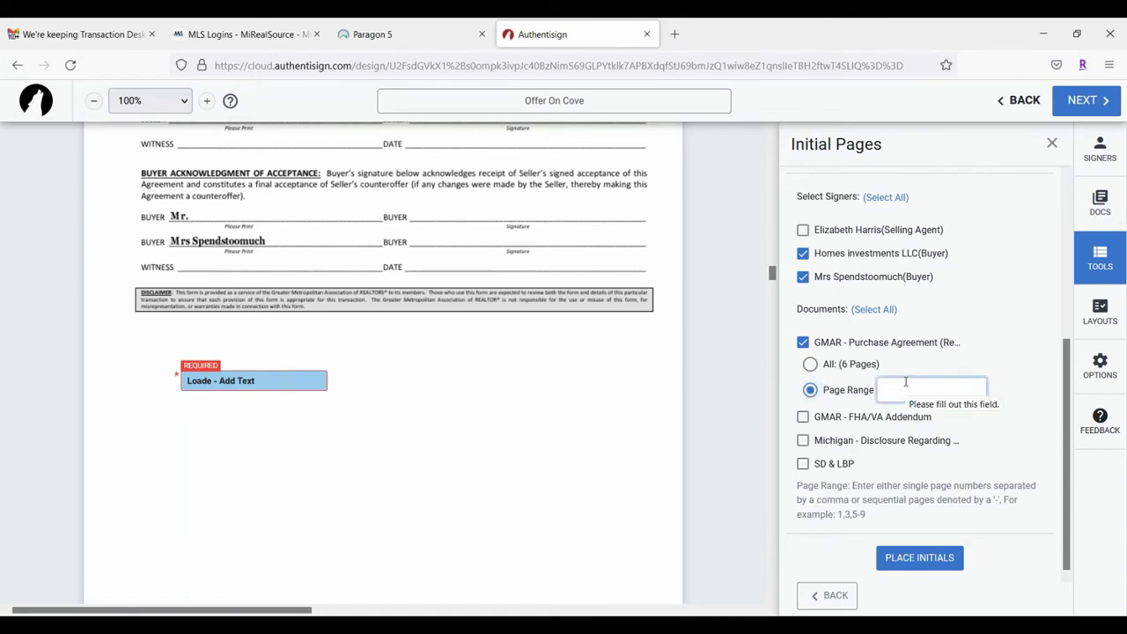
{"action": "left_click", "coordinate": [810, 364]}
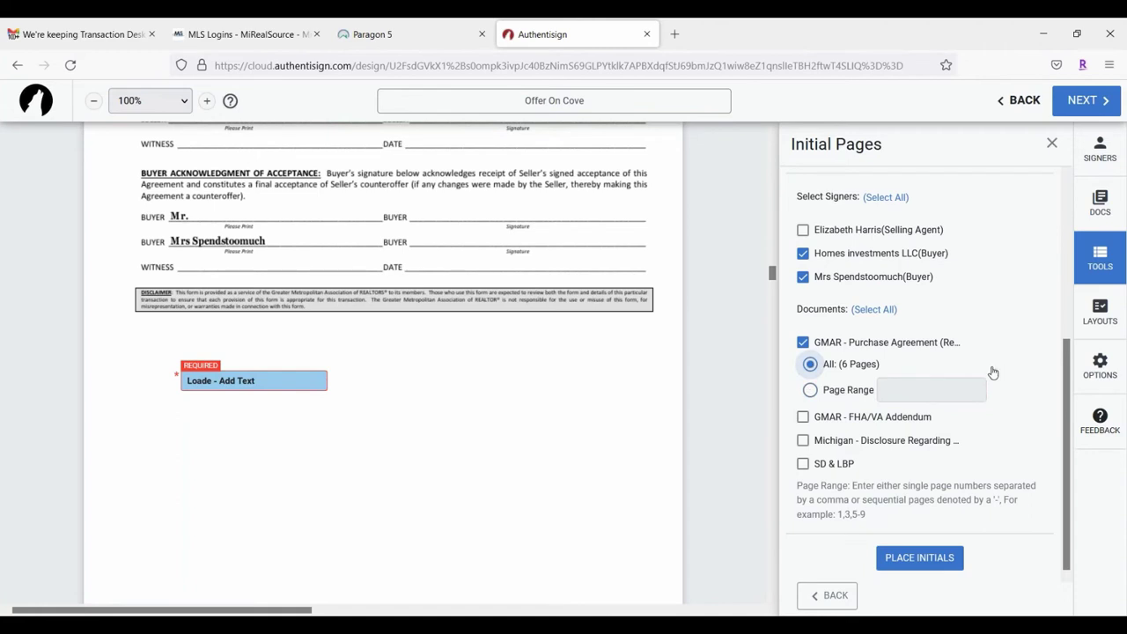
{"action": "left_click", "coordinate": [923, 564]}
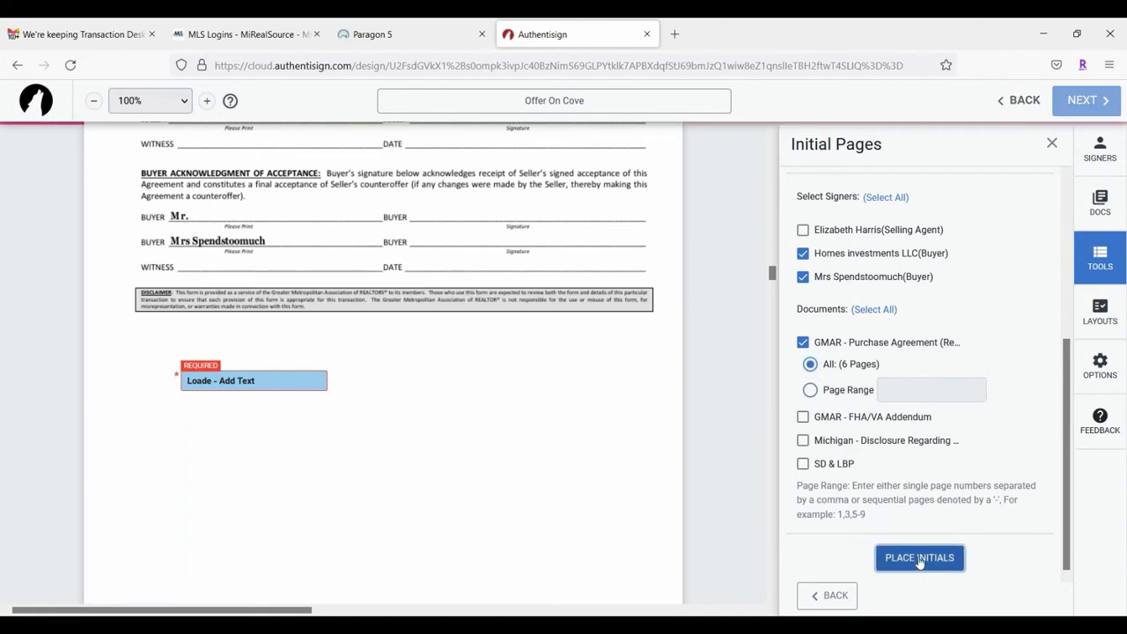
Step: Line up MS and LOA initials side by side above the MLS line on pages 5, 4 and 3
{"action": "scroll", "coordinate": [529, 366], "scroll_direction": "down", "scroll_amount": 2}
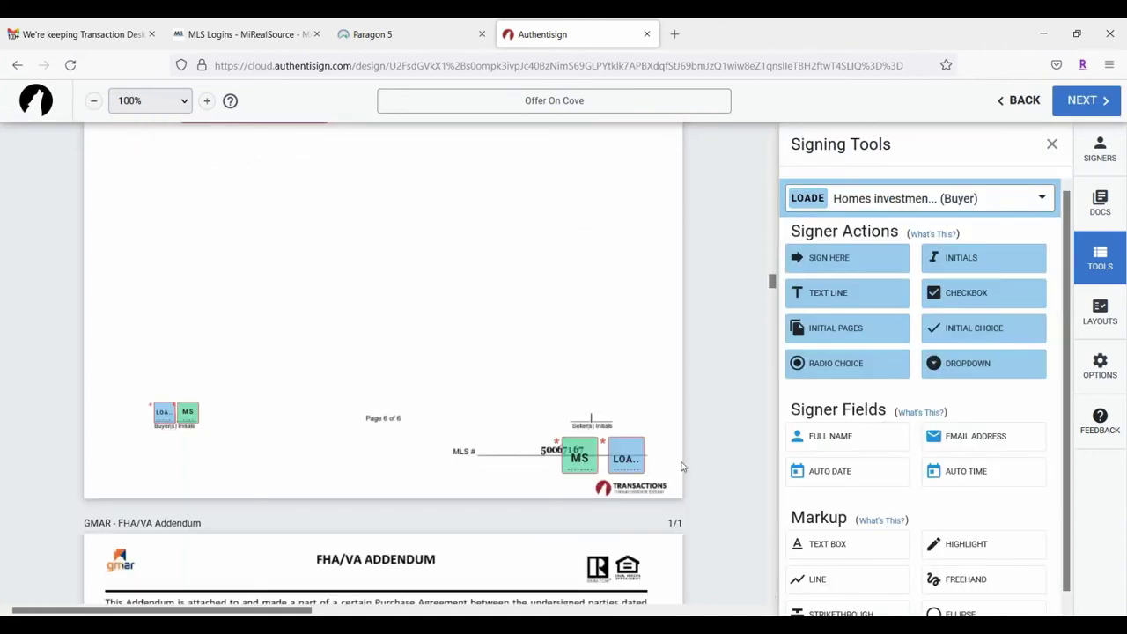
{"action": "scroll", "coordinate": [577, 387], "scroll_direction": "up", "scroll_amount": 15}
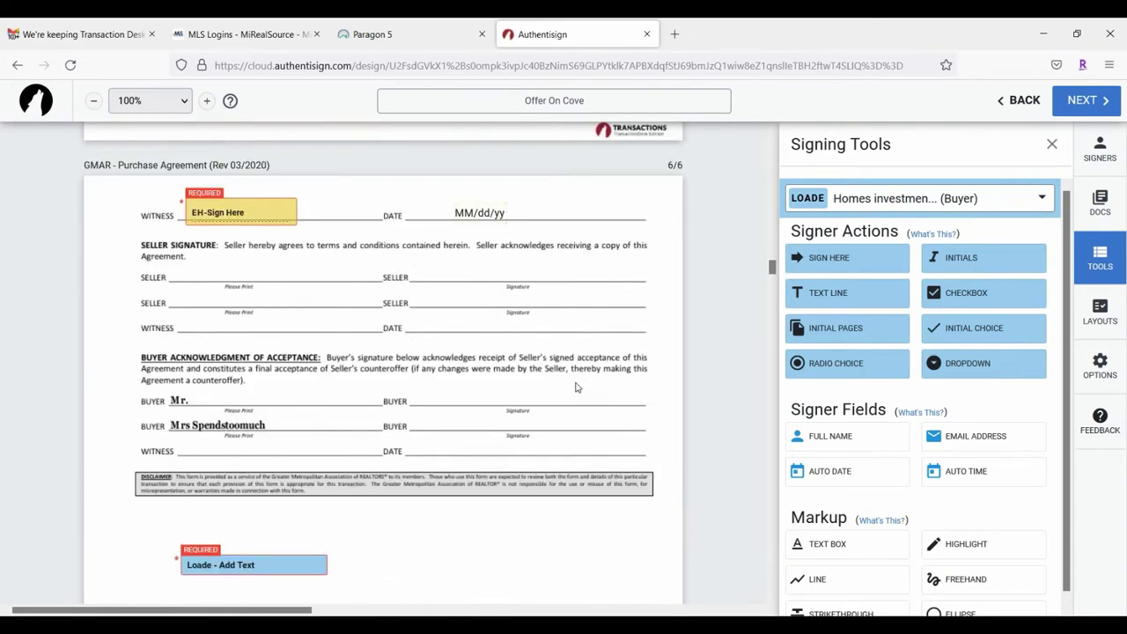
{"action": "left_click_drag", "start_coordinate": [594, 441], "coordinate": [575, 408]}
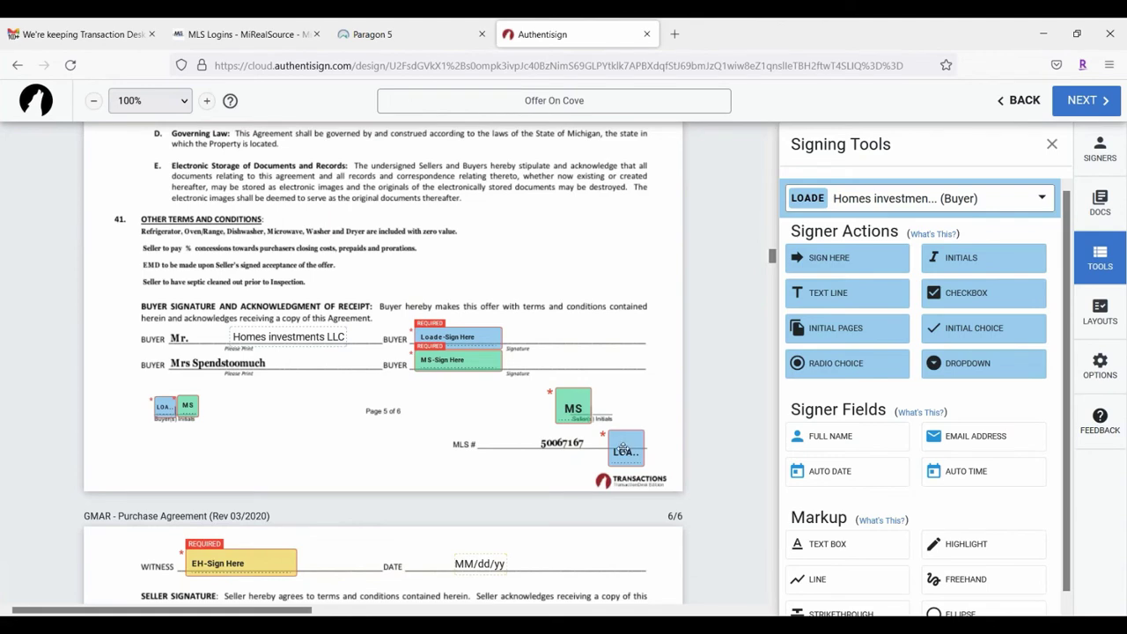
{"action": "left_click_drag", "start_coordinate": [622, 448], "coordinate": [607, 408]}
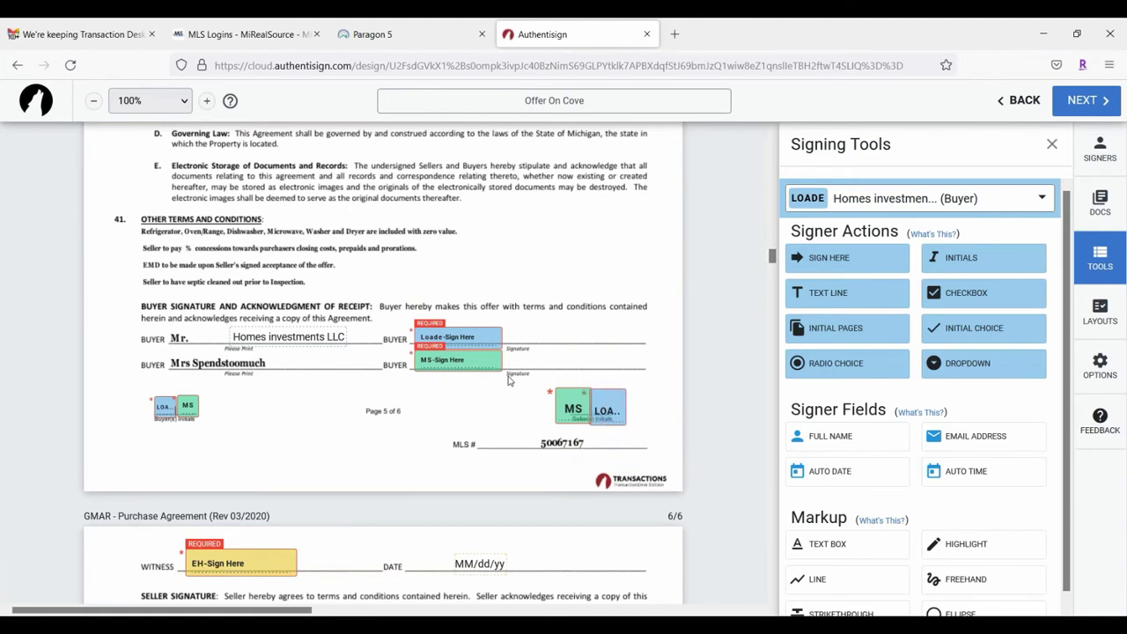
{"action": "scroll", "coordinate": [520, 370], "scroll_direction": "up", "scroll_amount": 8}
{"action": "scroll", "coordinate": [536, 352], "scroll_direction": "up", "scroll_amount": 2}
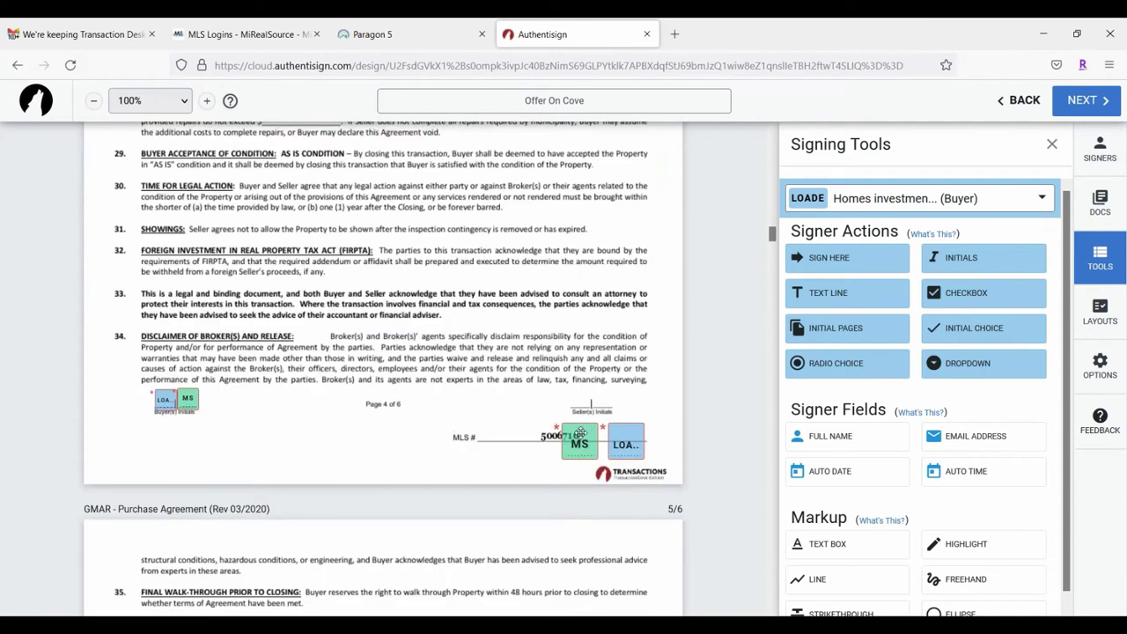
{"action": "left_click_drag", "start_coordinate": [581, 433], "coordinate": [574, 396]}
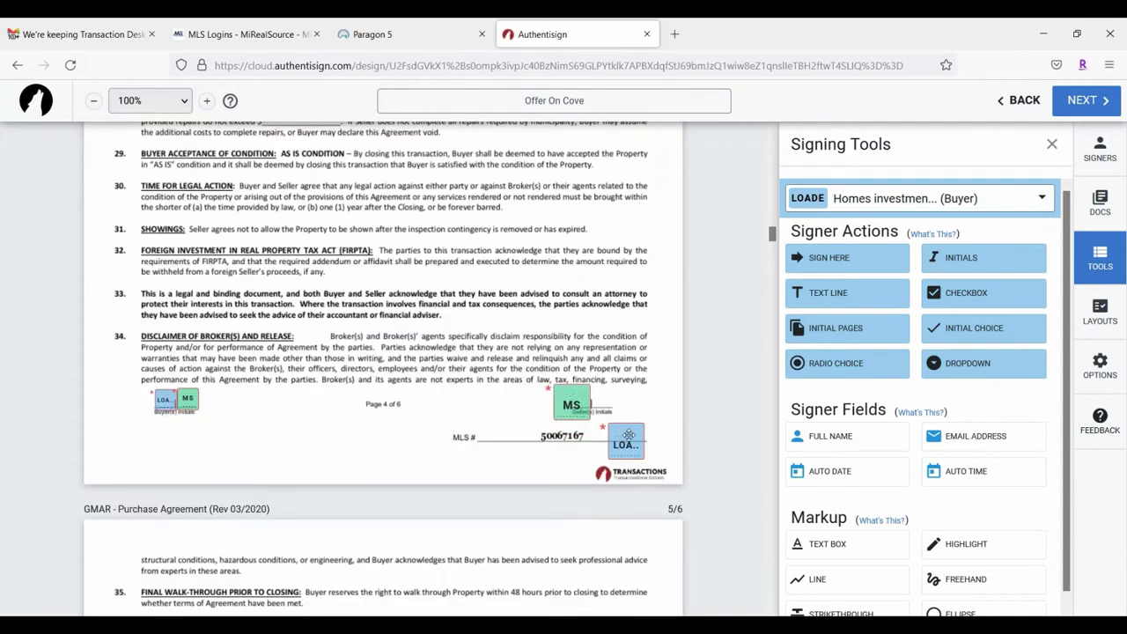
{"action": "left_click_drag", "start_coordinate": [626, 442], "coordinate": [609, 403]}
{"action": "scroll", "coordinate": [473, 408], "scroll_direction": "up", "scroll_amount": 10}
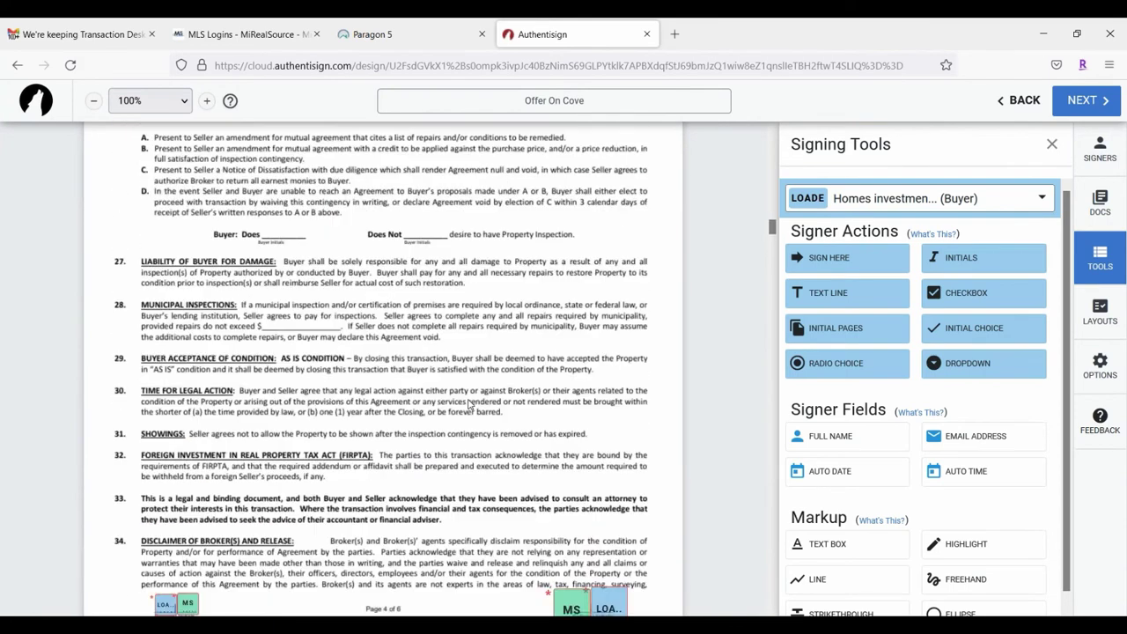
{"action": "scroll", "coordinate": [544, 393], "scroll_direction": "down", "scroll_amount": 1}
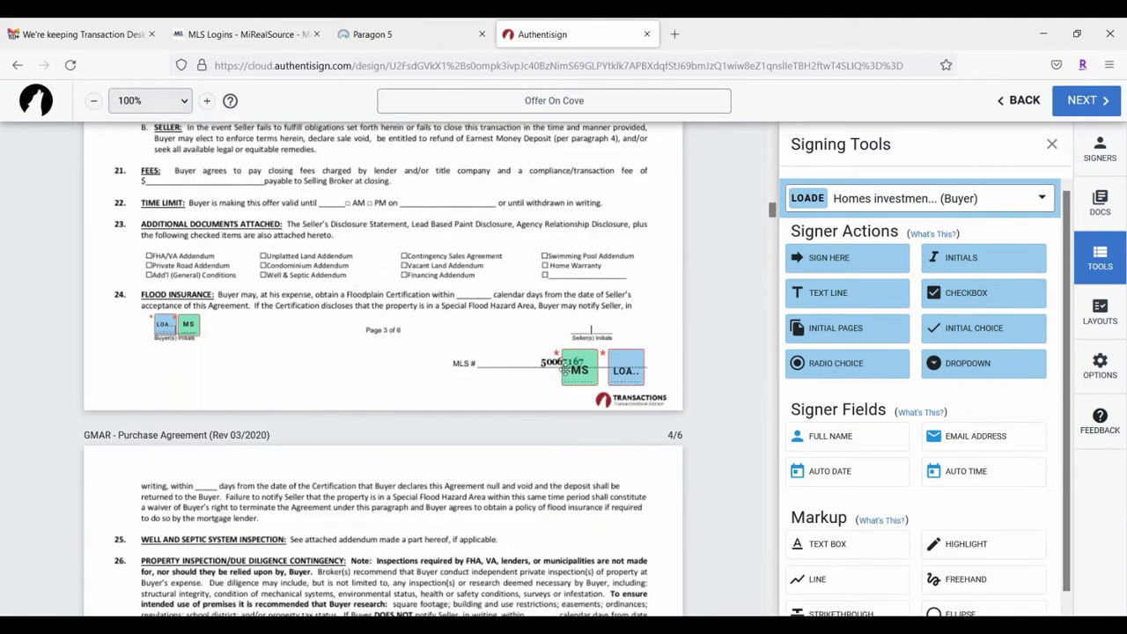
{"action": "left_click_drag", "start_coordinate": [574, 363], "coordinate": [576, 322]}
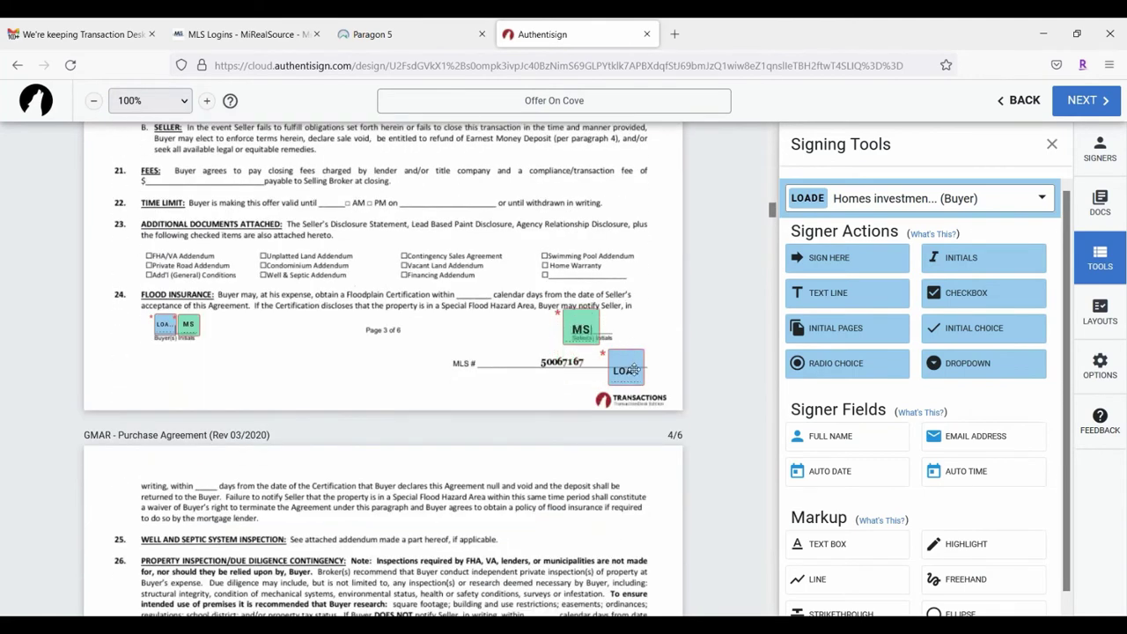
{"action": "left_click_drag", "start_coordinate": [631, 354], "coordinate": [623, 329]}
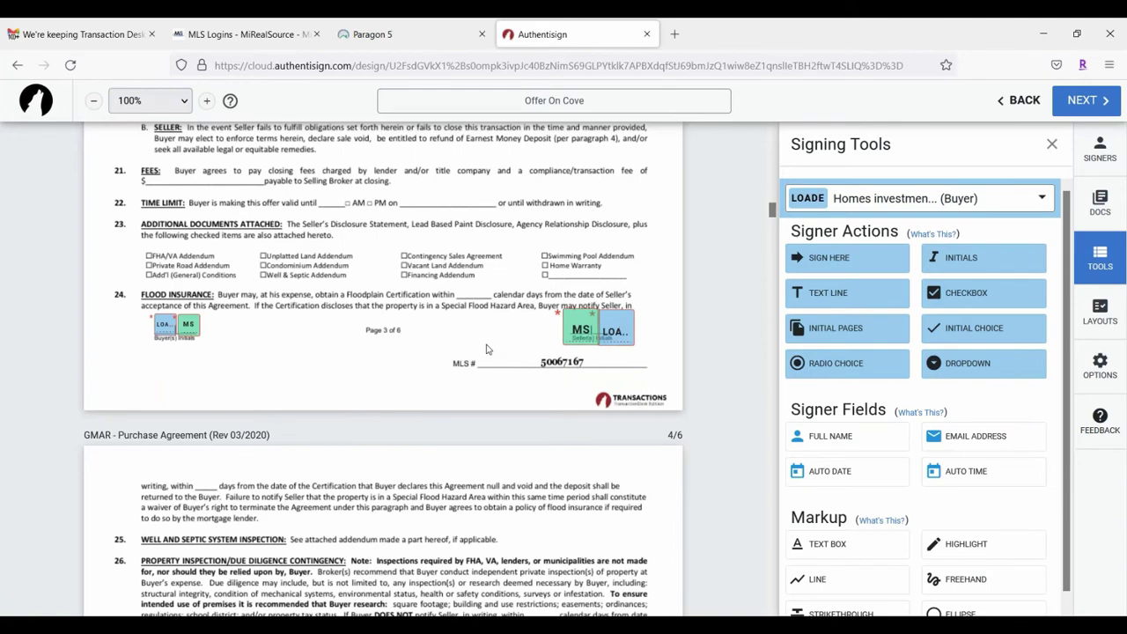
Step: Line up MS and LOA initials above the MLS line on pages 2 and 1
{"action": "scroll", "coordinate": [467, 347], "scroll_direction": "up", "scroll_amount": 10}
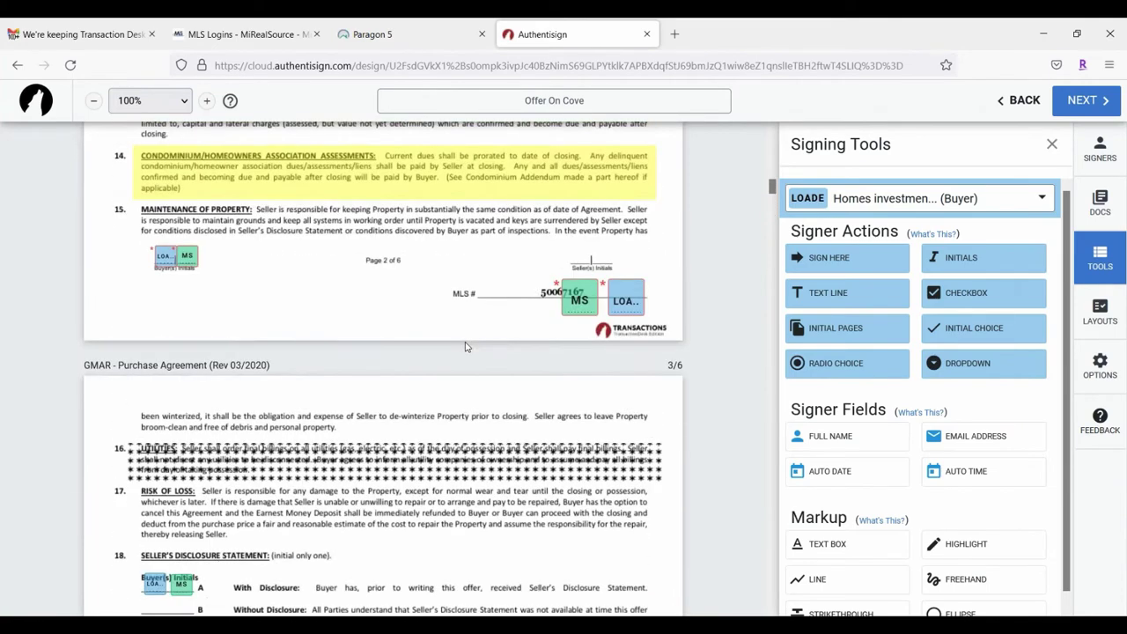
{"action": "left_click_drag", "start_coordinate": [576, 368], "coordinate": [576, 324]}
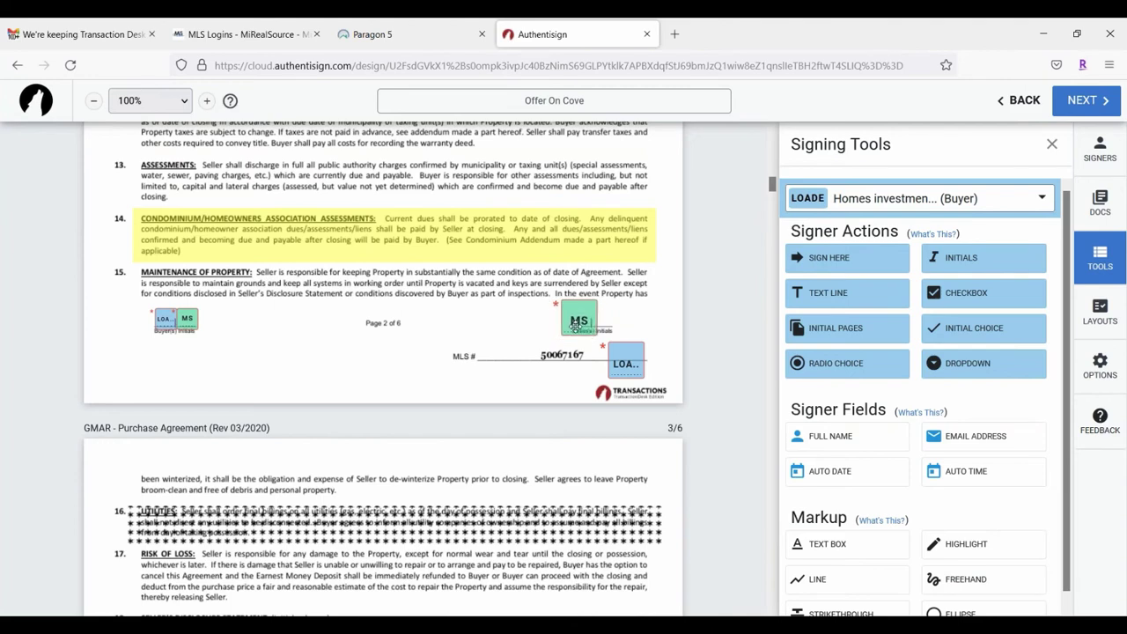
{"action": "left_click_drag", "start_coordinate": [628, 375], "coordinate": [616, 331]}
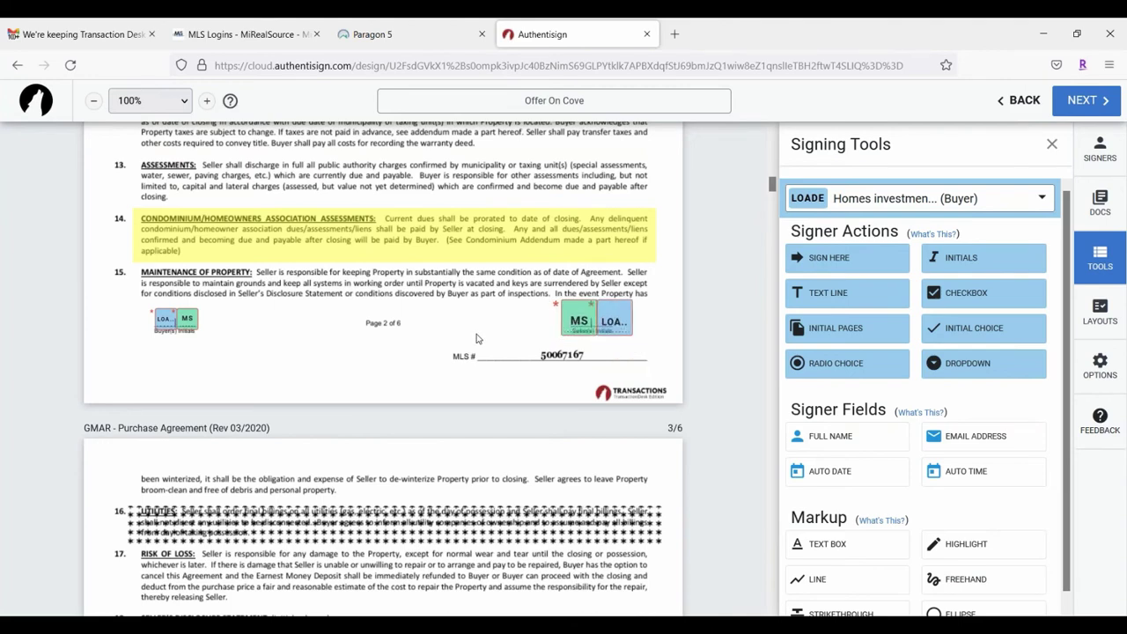
{"action": "scroll", "coordinate": [477, 338], "scroll_direction": "up", "scroll_amount": 10}
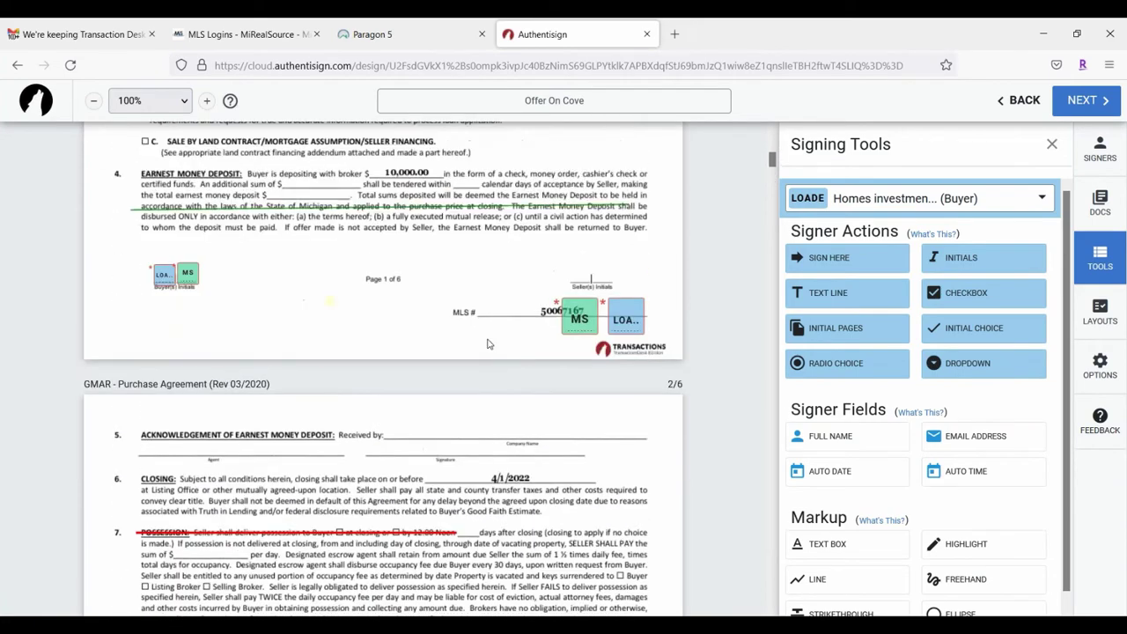
{"action": "left_click_drag", "start_coordinate": [592, 421], "coordinate": [592, 381]}
{"action": "left_click_drag", "start_coordinate": [636, 428], "coordinate": [619, 380]}
{"action": "scroll", "coordinate": [490, 341], "scroll_direction": "up", "scroll_amount": 5}
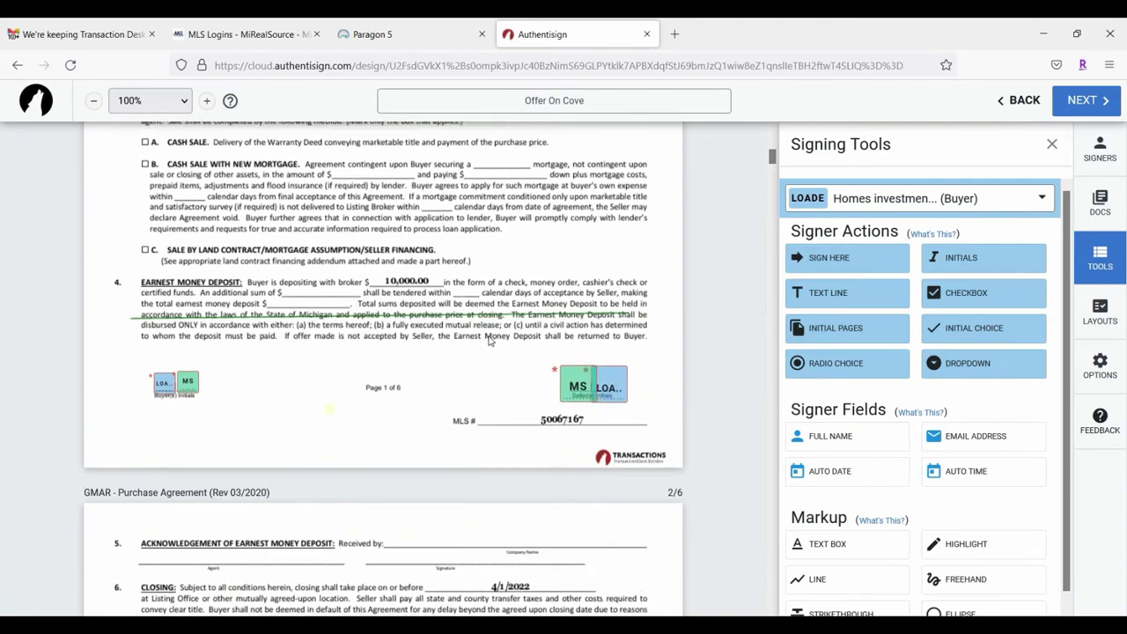
{"action": "scroll", "coordinate": [490, 341], "scroll_direction": "up", "scroll_amount": 3}
{"action": "scroll", "coordinate": [490, 341], "scroll_direction": "down", "scroll_amount": 8}
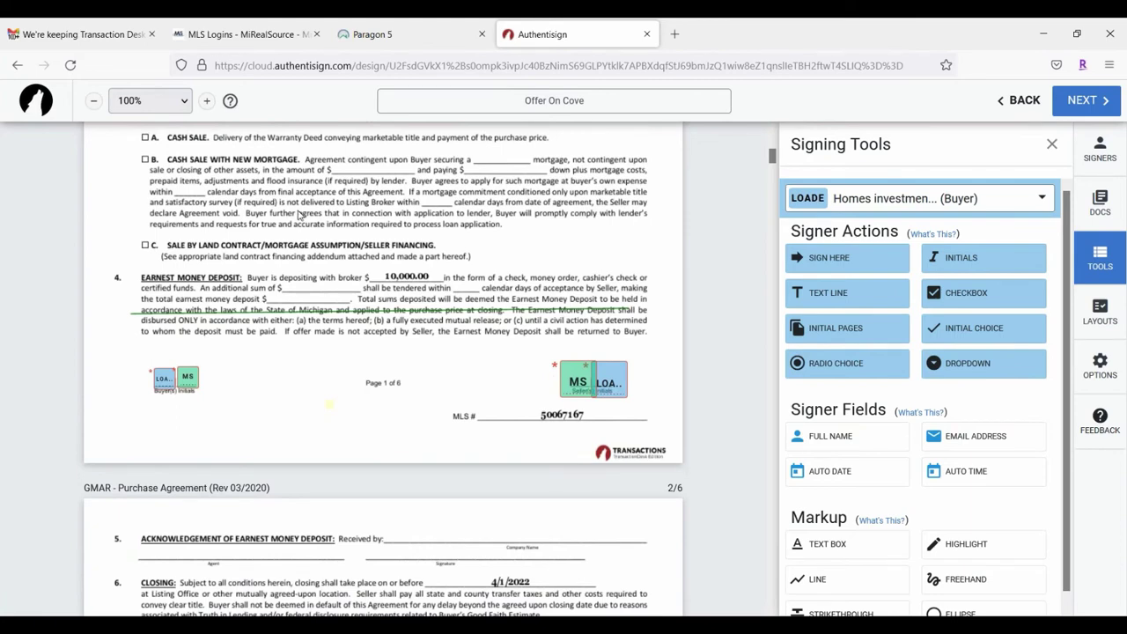
{"action": "scroll", "coordinate": [298, 215], "scroll_direction": "down", "scroll_amount": 3}
{"action": "scroll", "coordinate": [881, 290], "scroll_direction": "down", "scroll_amount": 1}
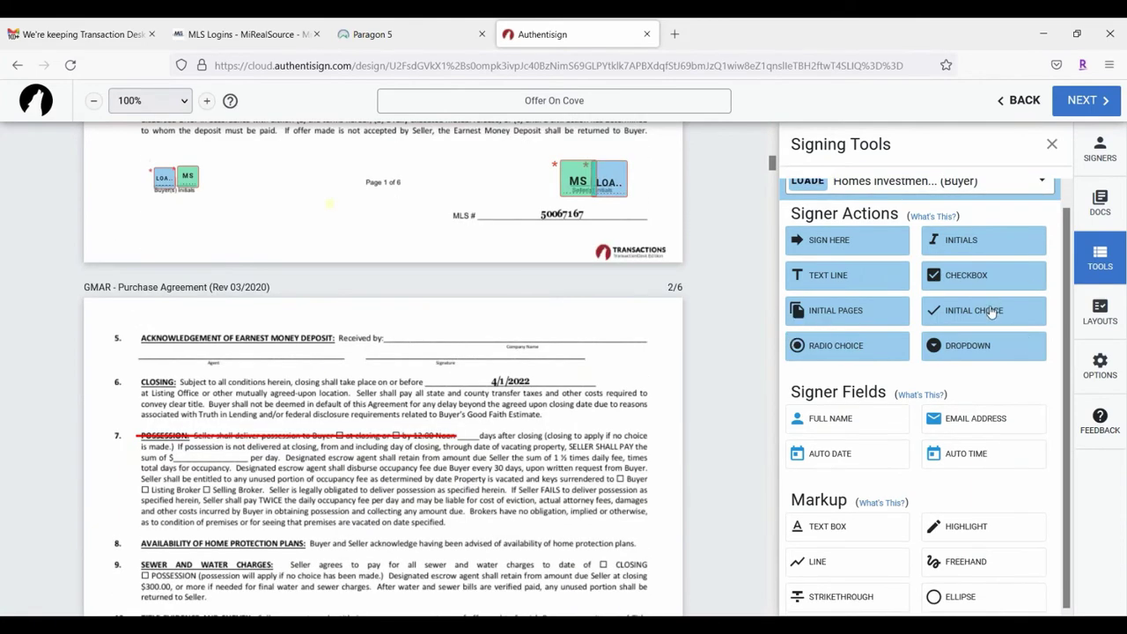
Step: Place a new pair of LLC buyer initial boxes beside lead-paint clauses 19B and 19C
{"action": "scroll", "coordinate": [448, 327], "scroll_direction": "down", "scroll_amount": 5}
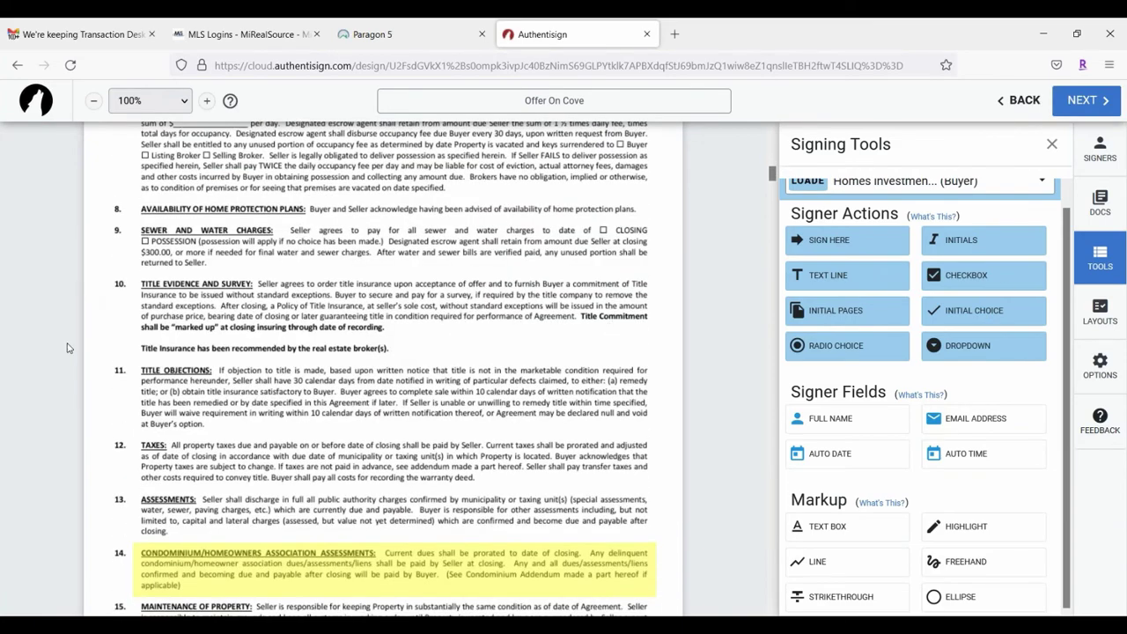
{"action": "scroll", "coordinate": [458, 280], "scroll_direction": "down", "scroll_amount": 14}
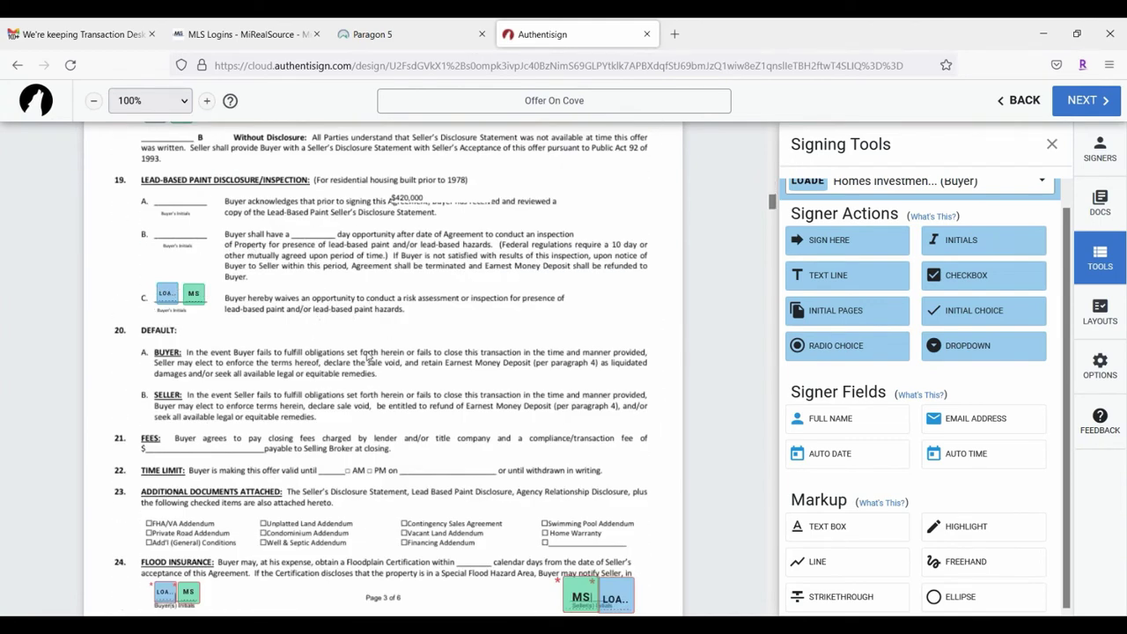
{"action": "scroll", "coordinate": [395, 356], "scroll_direction": "down", "scroll_amount": 3}
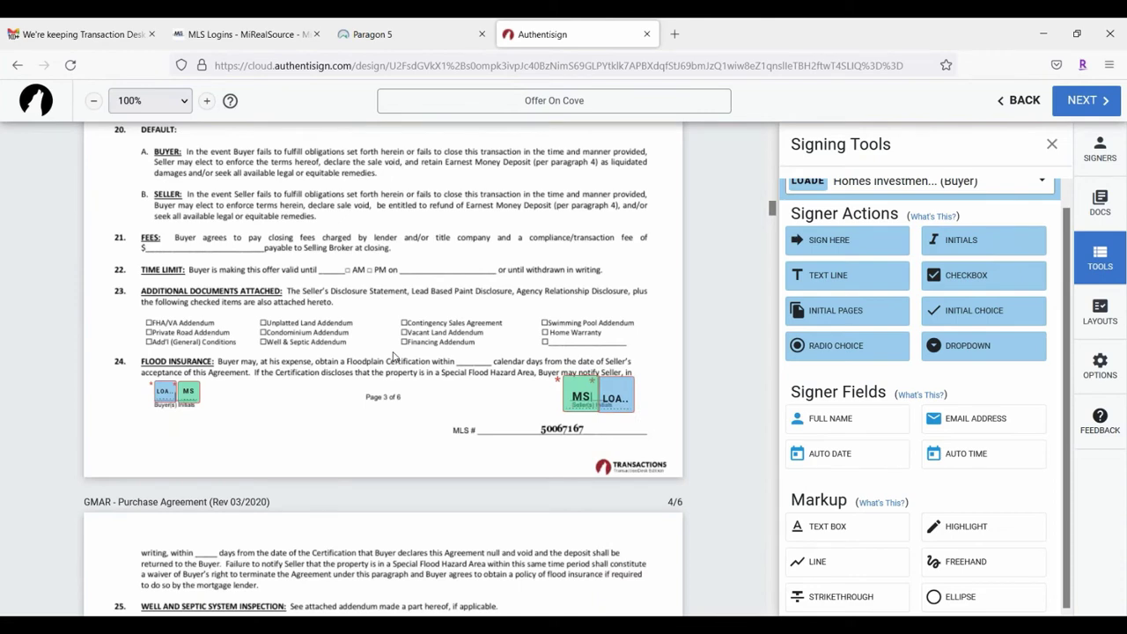
{"action": "scroll", "coordinate": [389, 356], "scroll_direction": "up", "scroll_amount": 2}
{"action": "scroll", "coordinate": [388, 358], "scroll_direction": "up", "scroll_amount": 2}
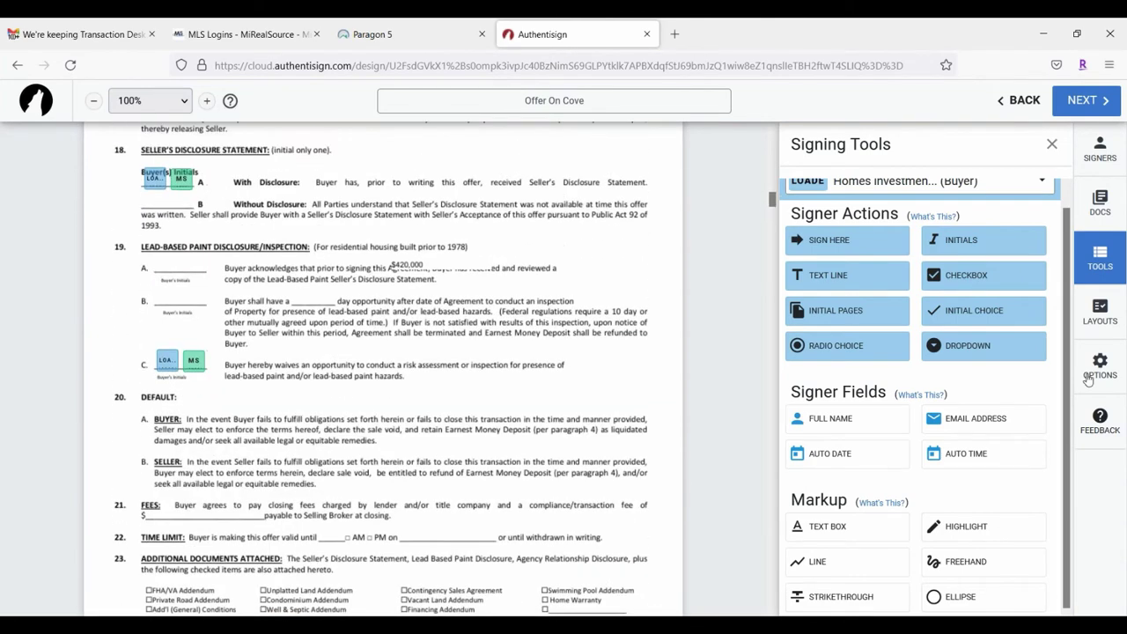
{"action": "left_click", "coordinate": [973, 310]}
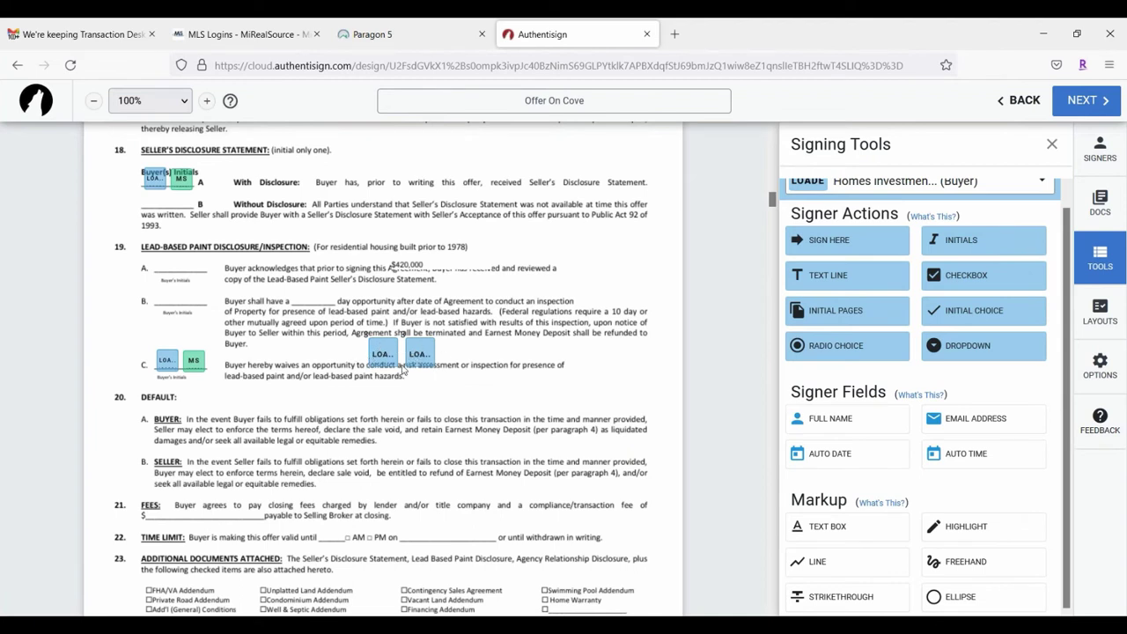
{"action": "left_click_drag", "start_coordinate": [421, 350], "coordinate": [199, 270]}
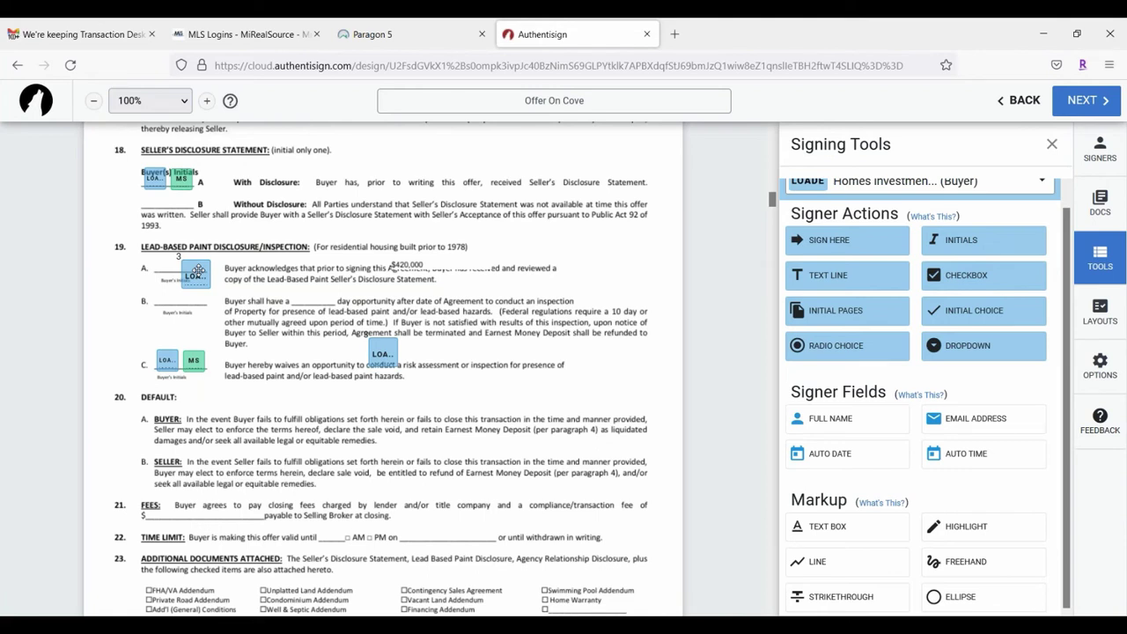
{"action": "left_click_drag", "start_coordinate": [199, 269], "coordinate": [171, 295]}
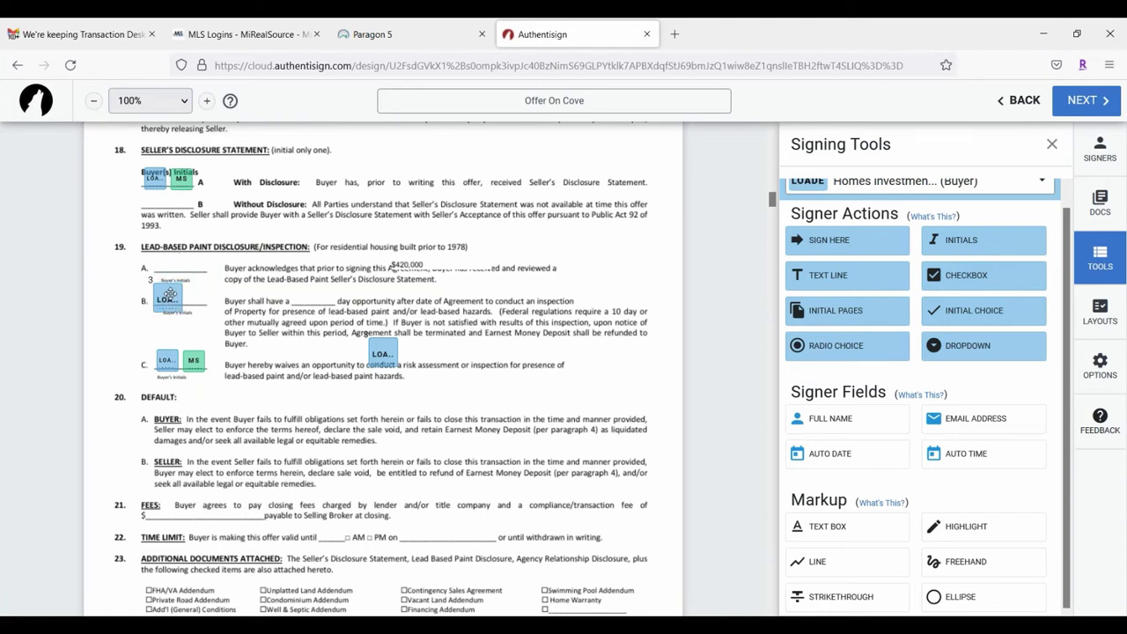
{"action": "left_click_drag", "start_coordinate": [393, 349], "coordinate": [130, 354]}
Step: Delete the old paired buyer initials at clause 19C and align the new box with it
{"action": "left_click", "coordinate": [167, 354]}
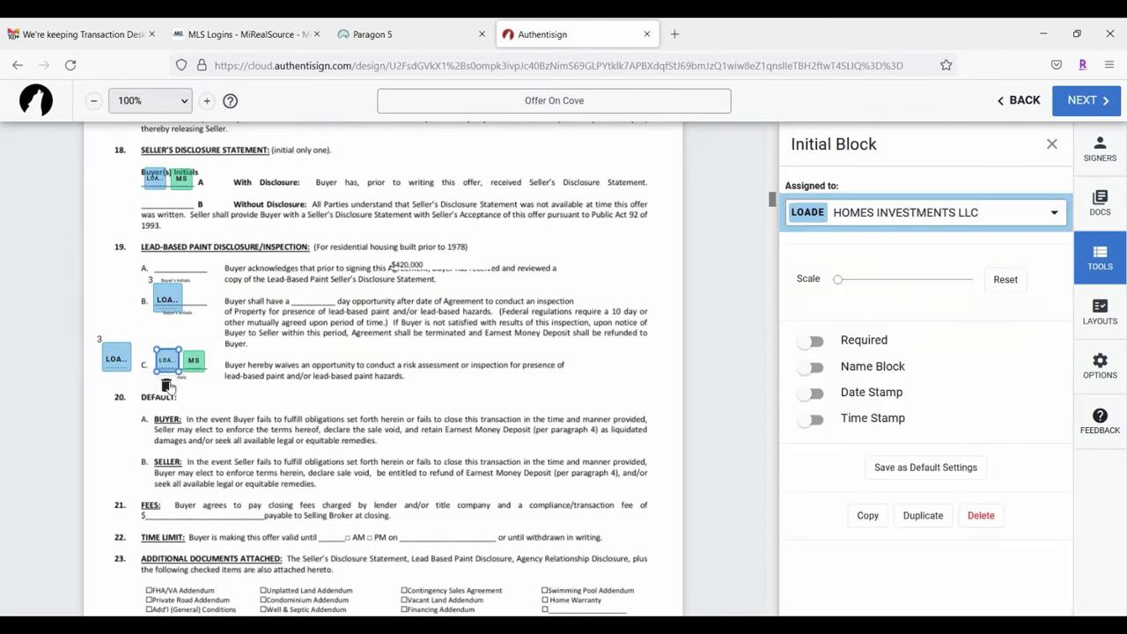
{"action": "key", "text": "Delete"}
{"action": "left_click", "coordinate": [193, 361]}
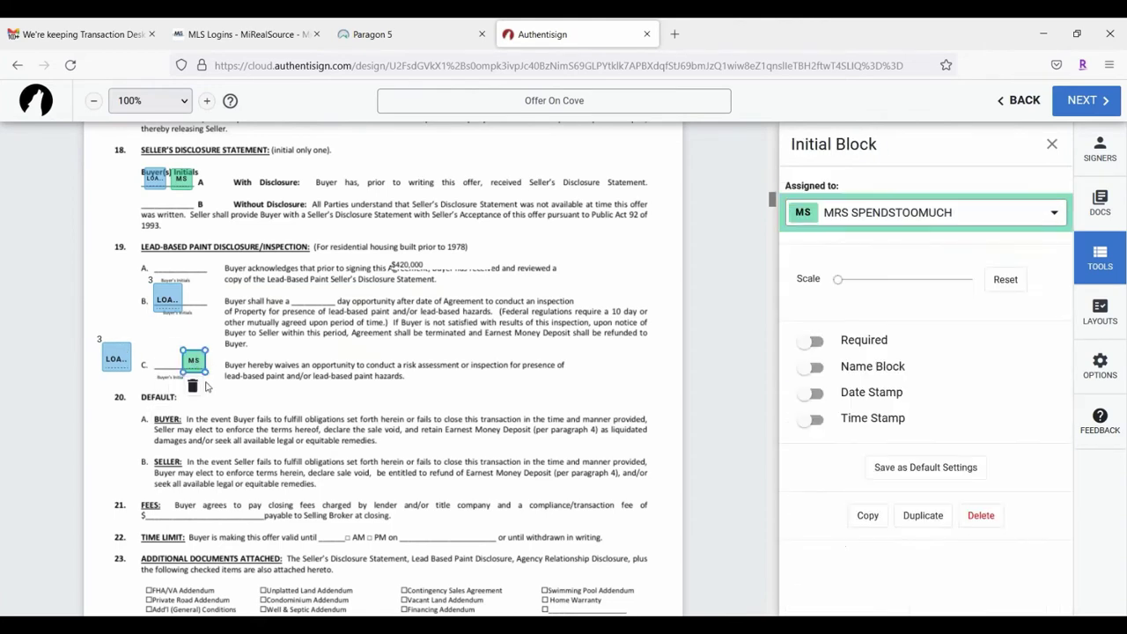
{"action": "key", "text": "Delete"}
{"action": "left_click_drag", "start_coordinate": [117, 358], "coordinate": [165, 365]}
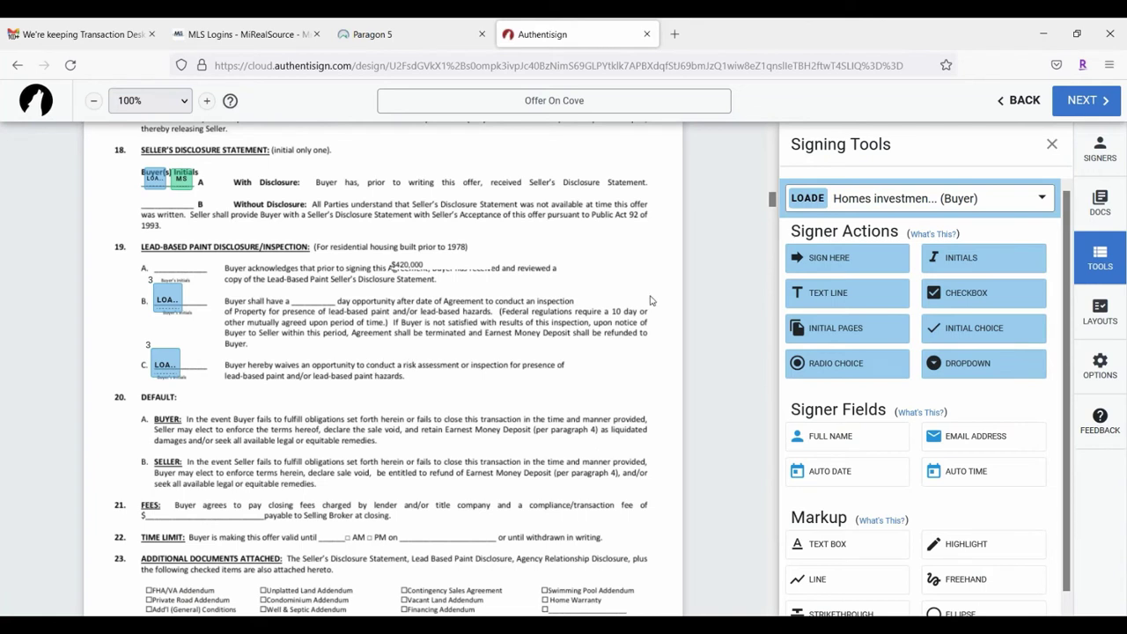
Step: Make the second buyer the active signer and place their initial boxes at clauses 19B and 19C
{"action": "left_click", "coordinate": [950, 201]}
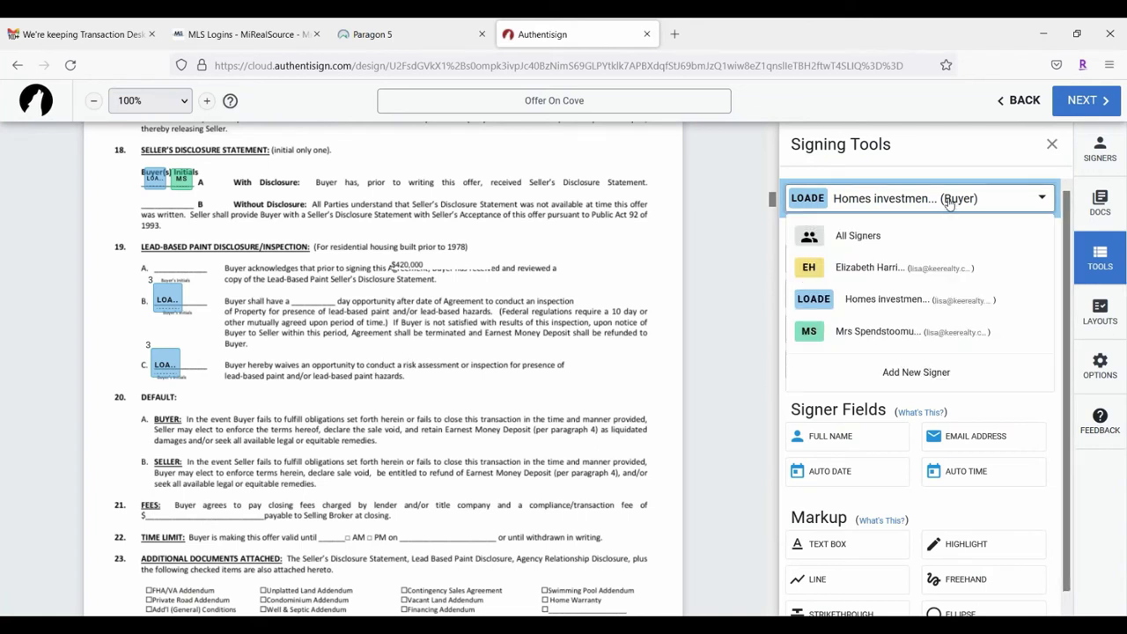
{"action": "left_click", "coordinate": [878, 331]}
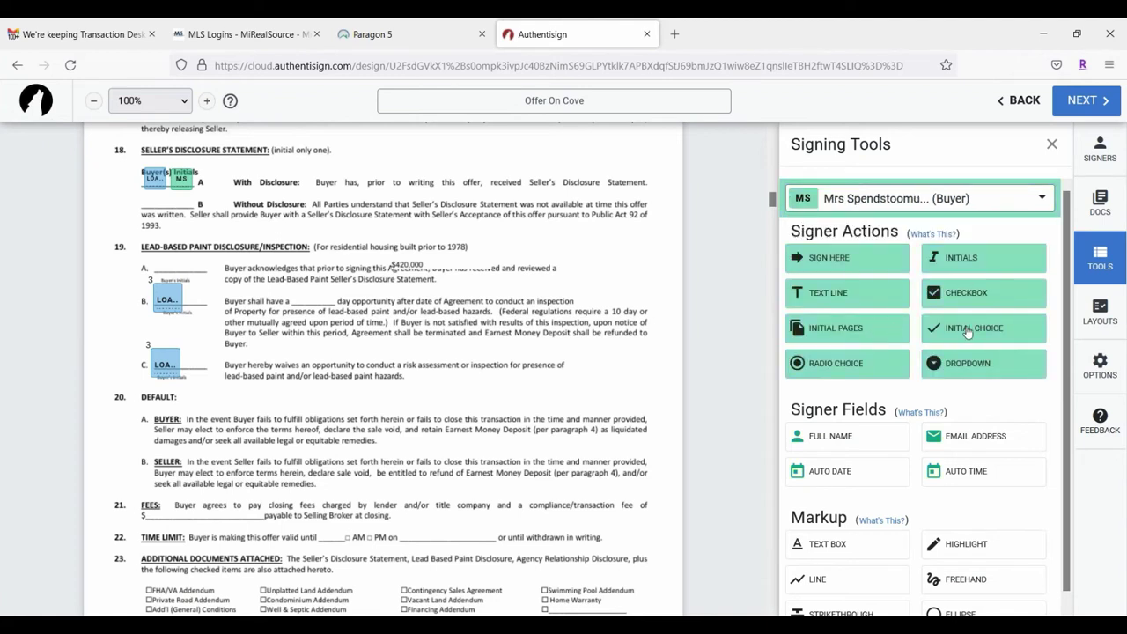
{"action": "left_click_drag", "start_coordinate": [967, 331], "coordinate": [195, 295]}
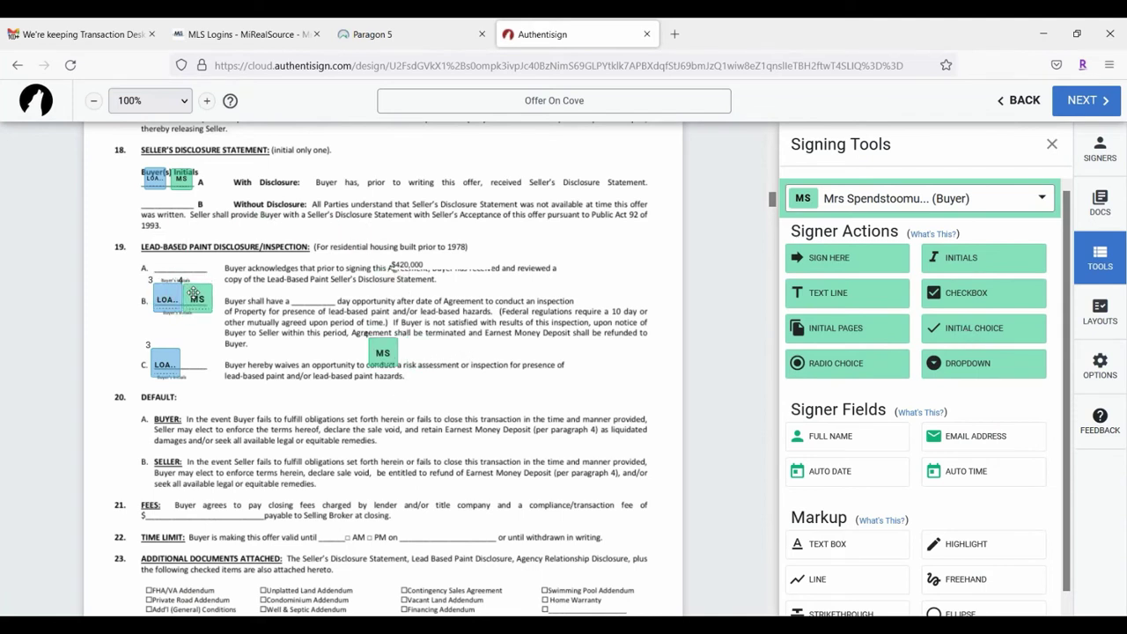
{"action": "left_click_drag", "start_coordinate": [382, 353], "coordinate": [198, 363]}
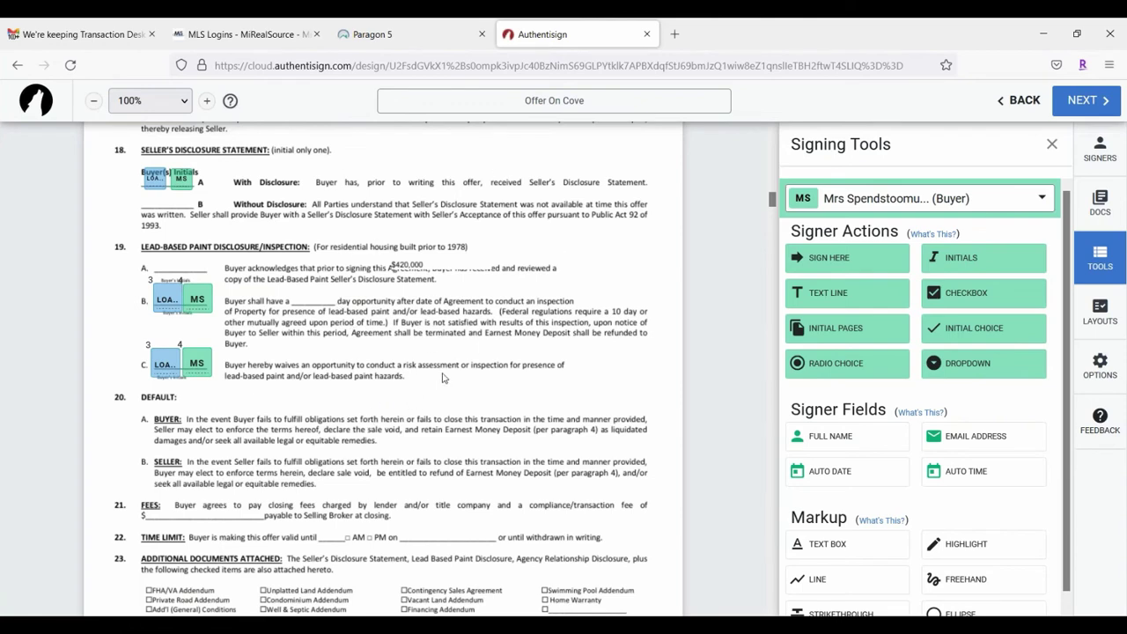
Step: Review the LLC buyer's signature field on page 5, then open the second buyer's initials field settings
{"action": "scroll", "coordinate": [467, 377], "scroll_direction": "down", "scroll_amount": 2}
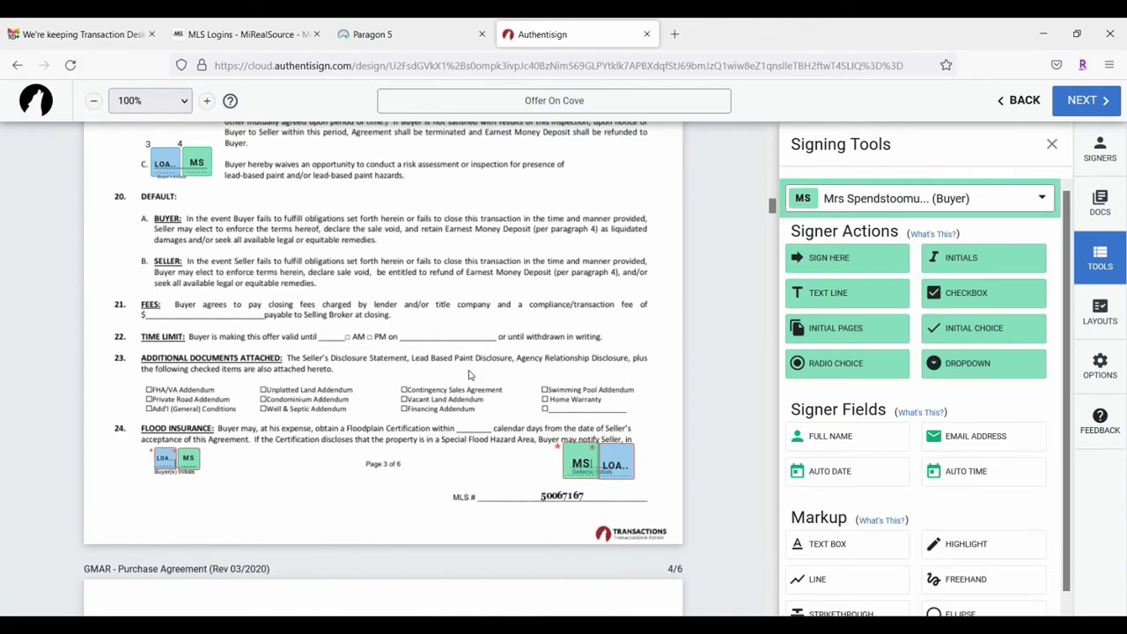
{"action": "scroll", "coordinate": [468, 375], "scroll_direction": "up", "scroll_amount": 2}
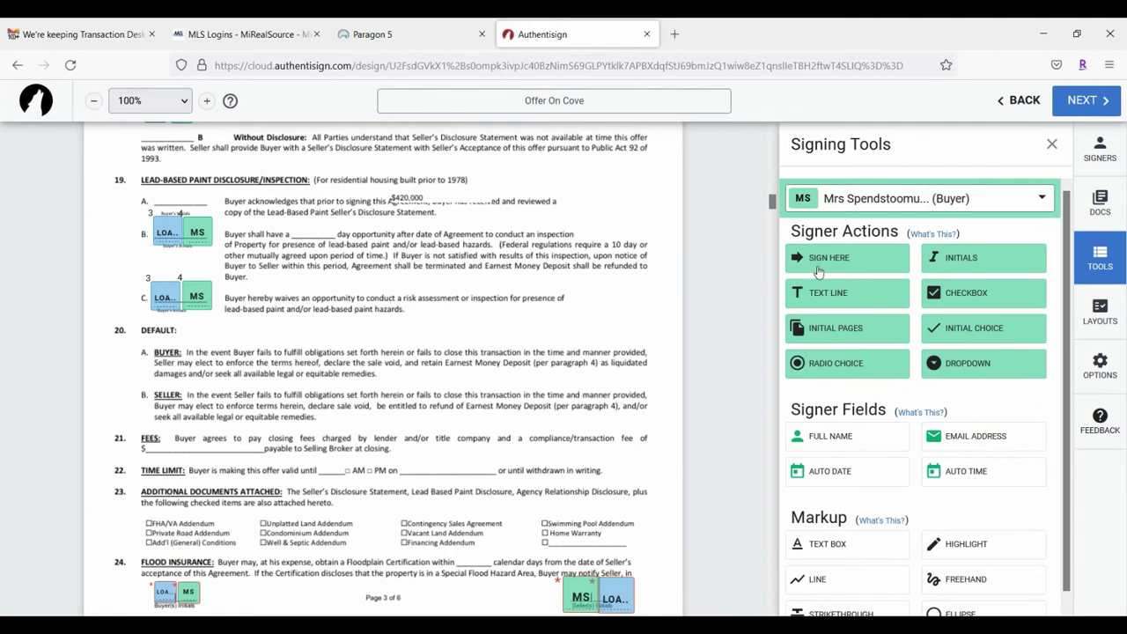
{"action": "scroll", "coordinate": [1013, 512], "scroll_direction": "down", "scroll_amount": 1}
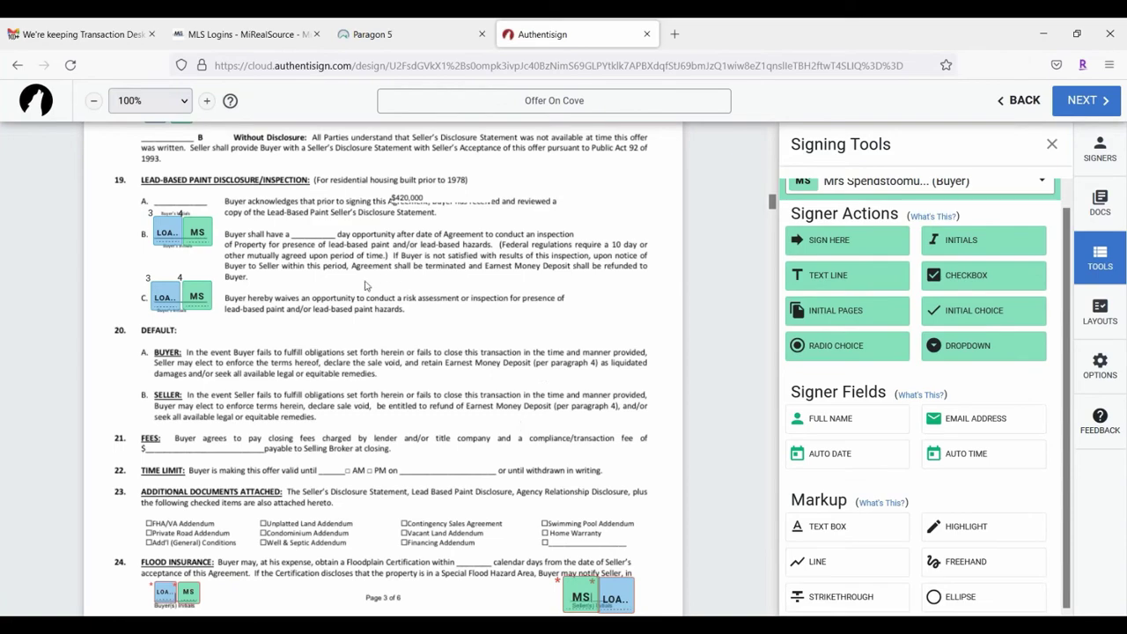
{"action": "scroll", "coordinate": [367, 285], "scroll_direction": "down", "scroll_amount": 6}
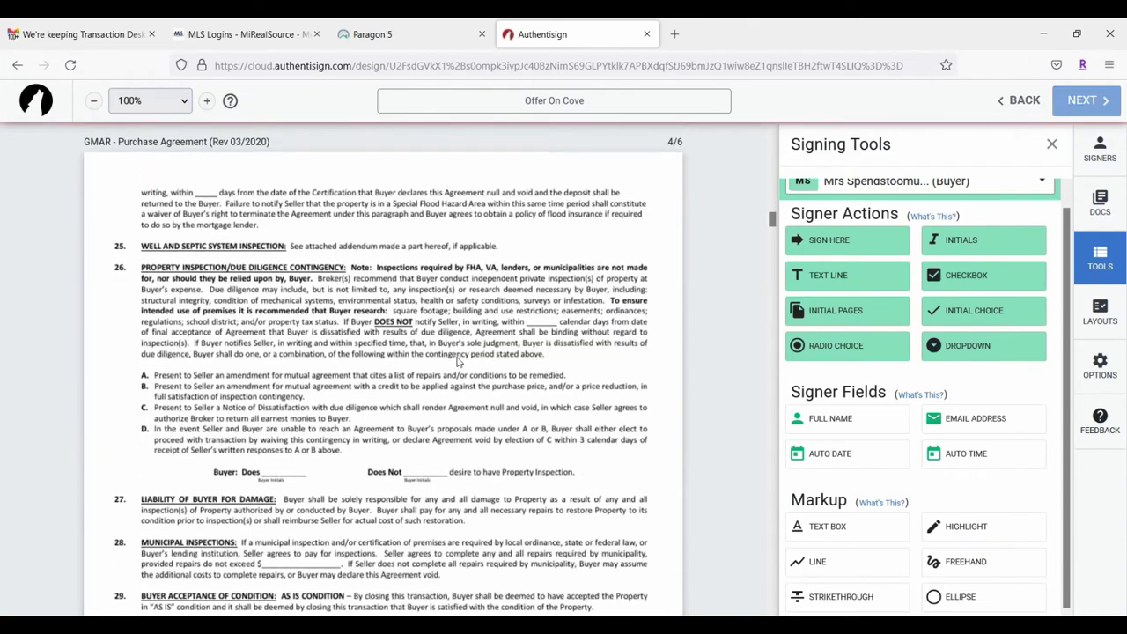
{"action": "scroll", "coordinate": [457, 361], "scroll_direction": "down", "scroll_amount": 15}
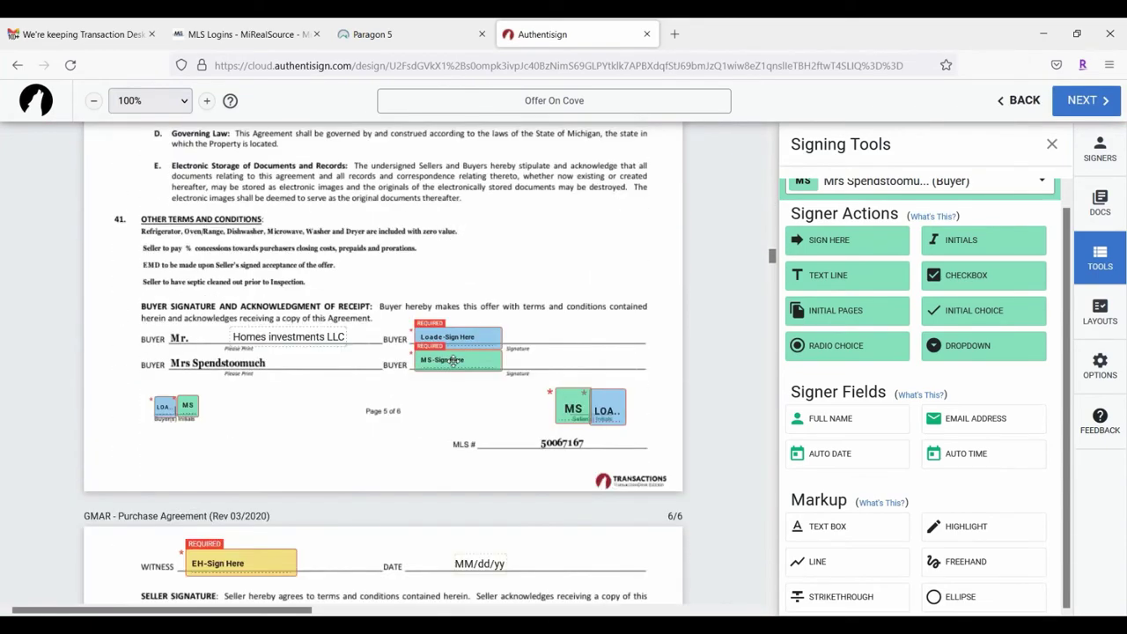
{"action": "left_click", "coordinate": [476, 340]}
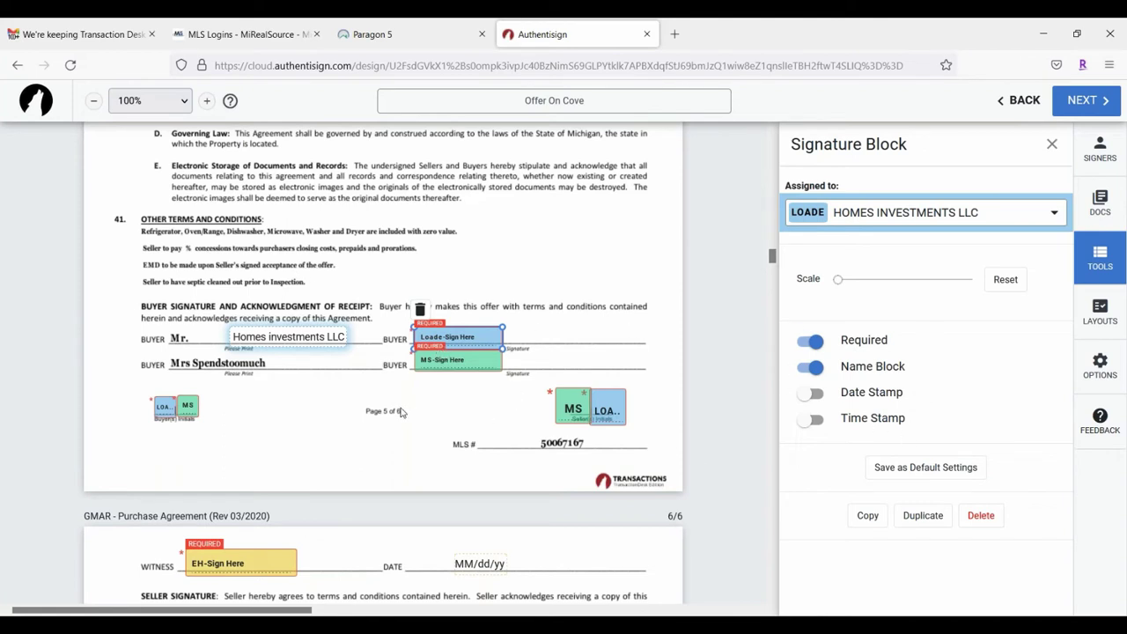
{"action": "left_click", "coordinate": [290, 412]}
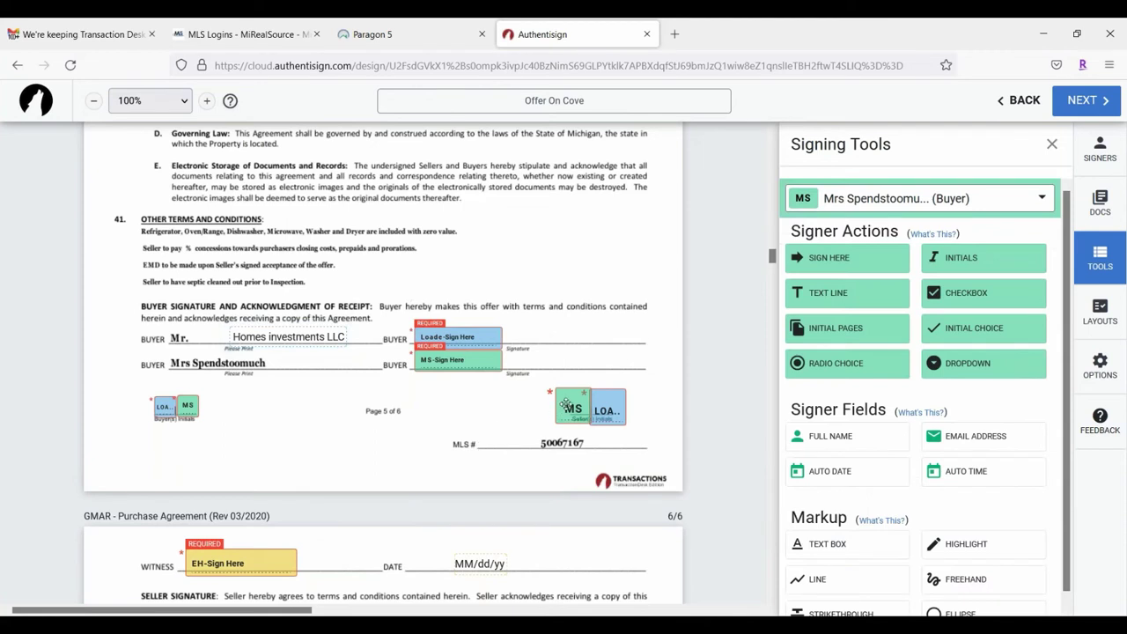
{"action": "left_click", "coordinate": [565, 405]}
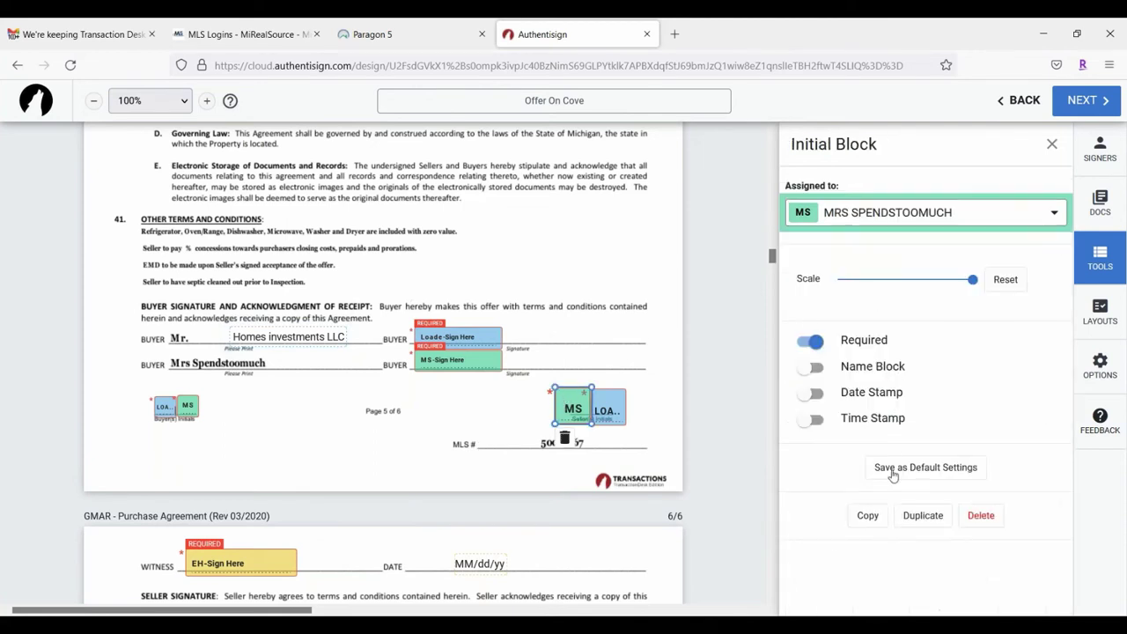
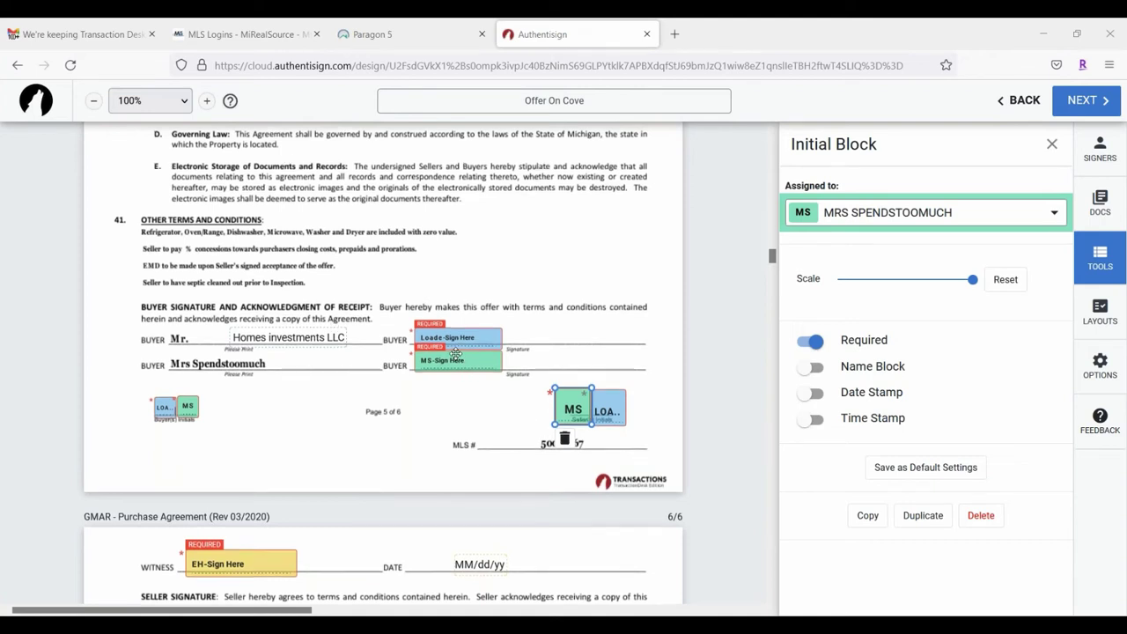
Step: Deselect the second buyer's initial block on page 5 so the Signing Tools panel returns
{"action": "scroll", "coordinate": [458, 354], "scroll_direction": "up", "scroll_amount": 3}
{"action": "scroll", "coordinate": [464, 380], "scroll_direction": "down", "scroll_amount": 3}
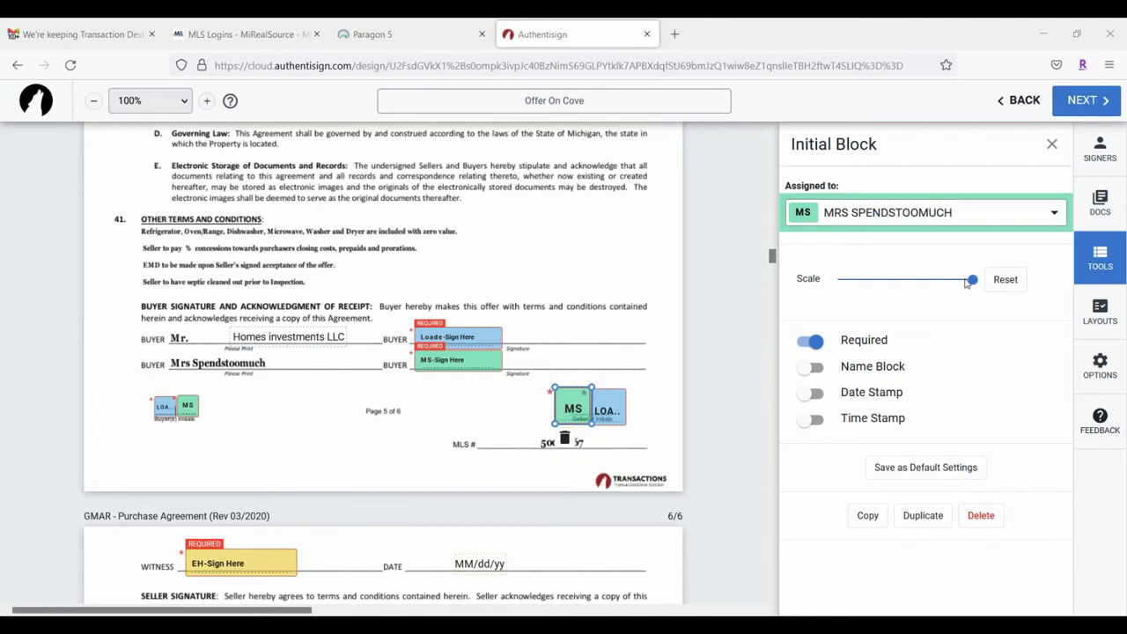
{"action": "left_click", "coordinate": [532, 318]}
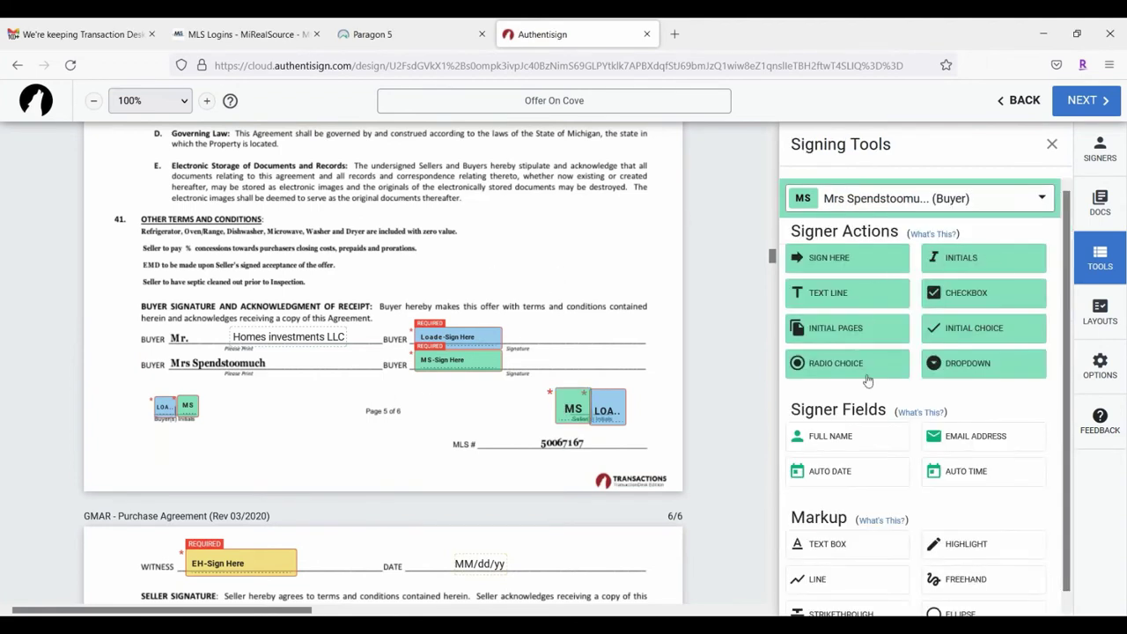
{"action": "left_click", "coordinate": [833, 328]}
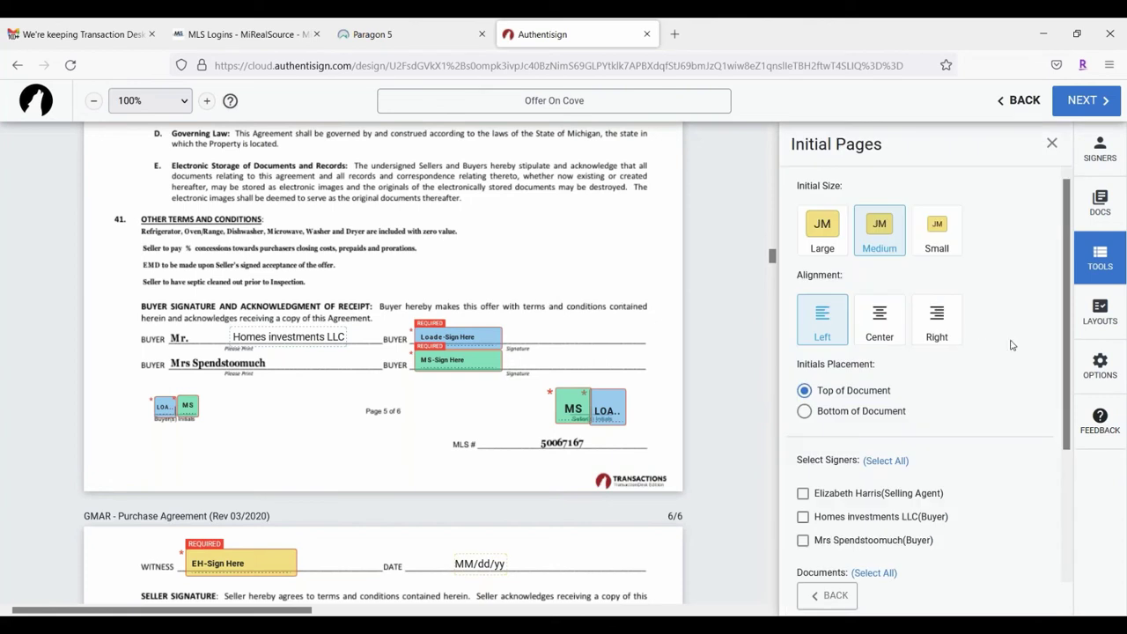
{"action": "scroll", "coordinate": [1009, 342], "scroll_direction": "down", "scroll_amount": 3}
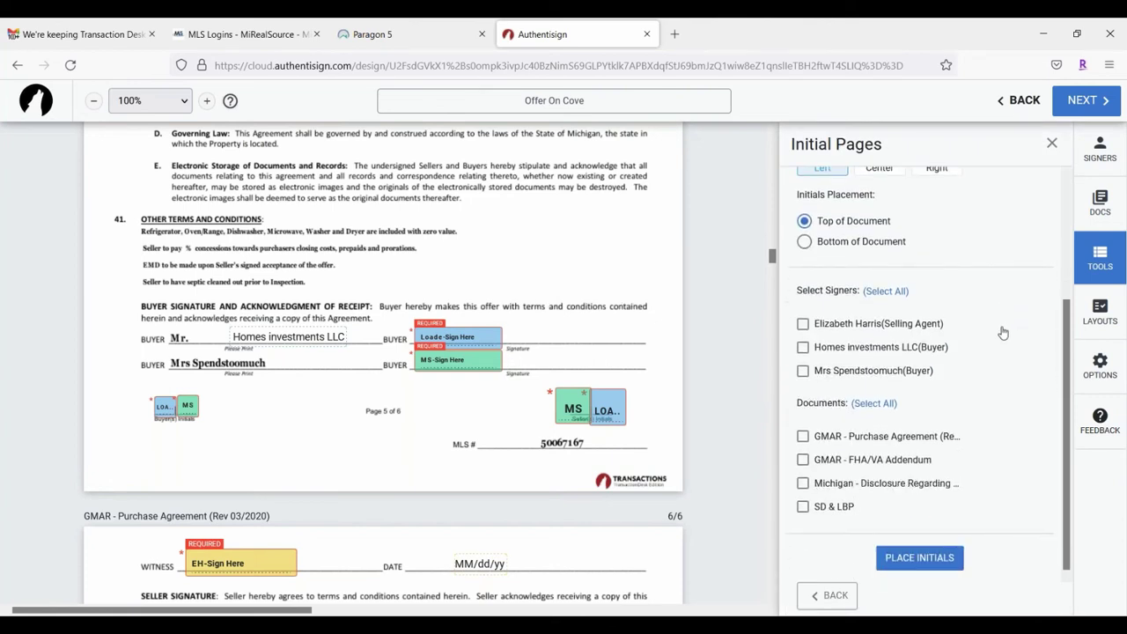
{"action": "scroll", "coordinate": [1002, 332], "scroll_direction": "up", "scroll_amount": 4}
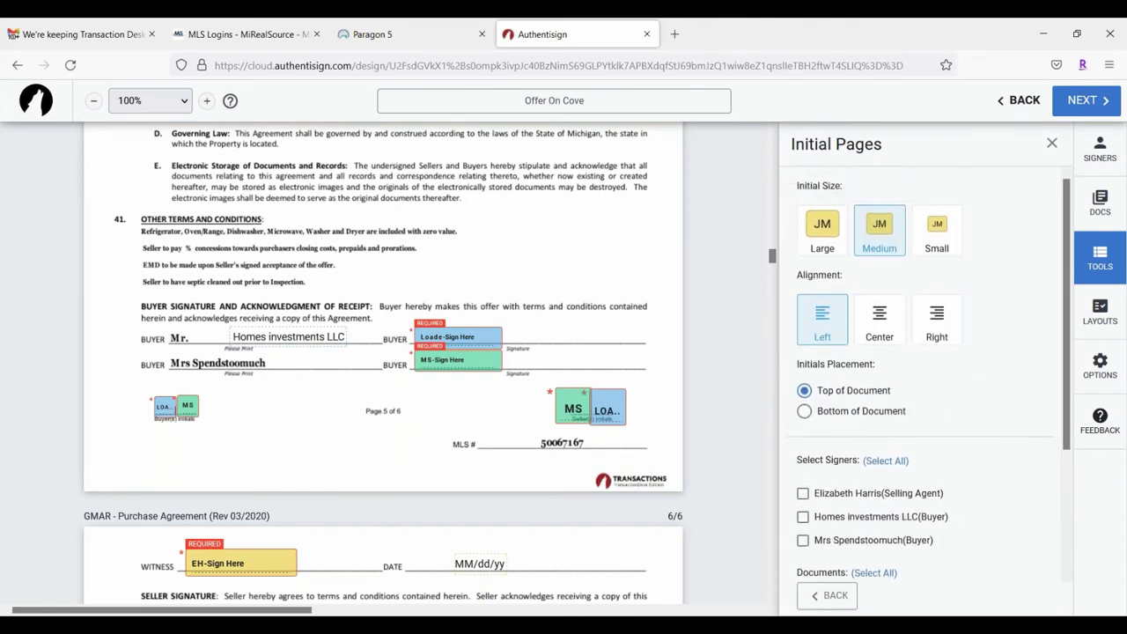
{"action": "scroll", "coordinate": [999, 327], "scroll_direction": "down", "scroll_amount": 3}
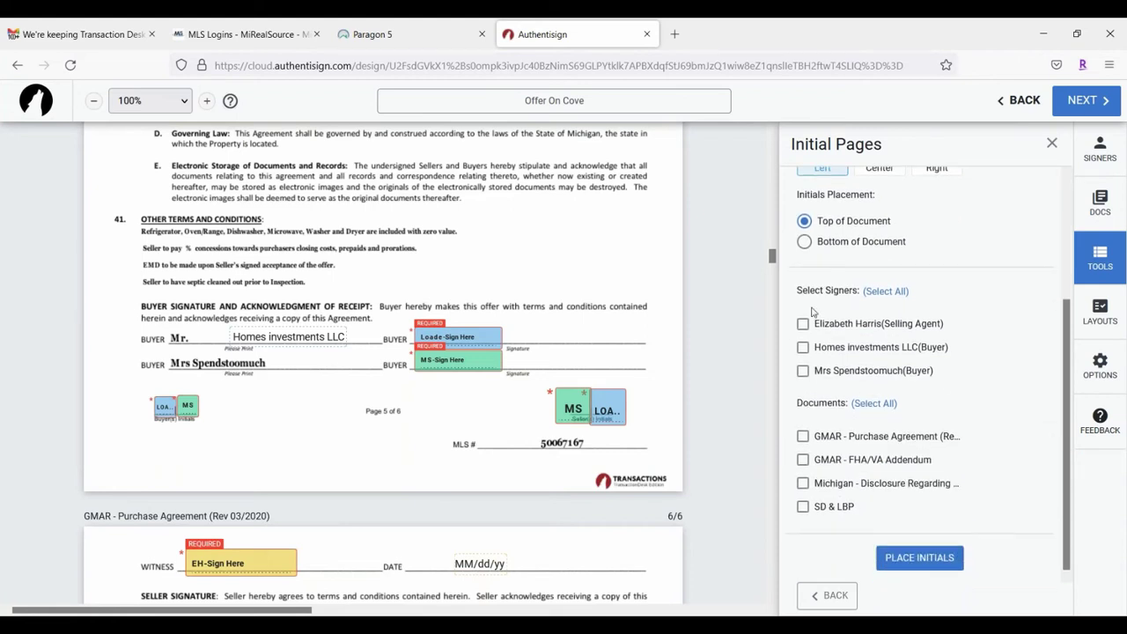
{"action": "scroll", "coordinate": [486, 343], "scroll_direction": "down", "scroll_amount": 3}
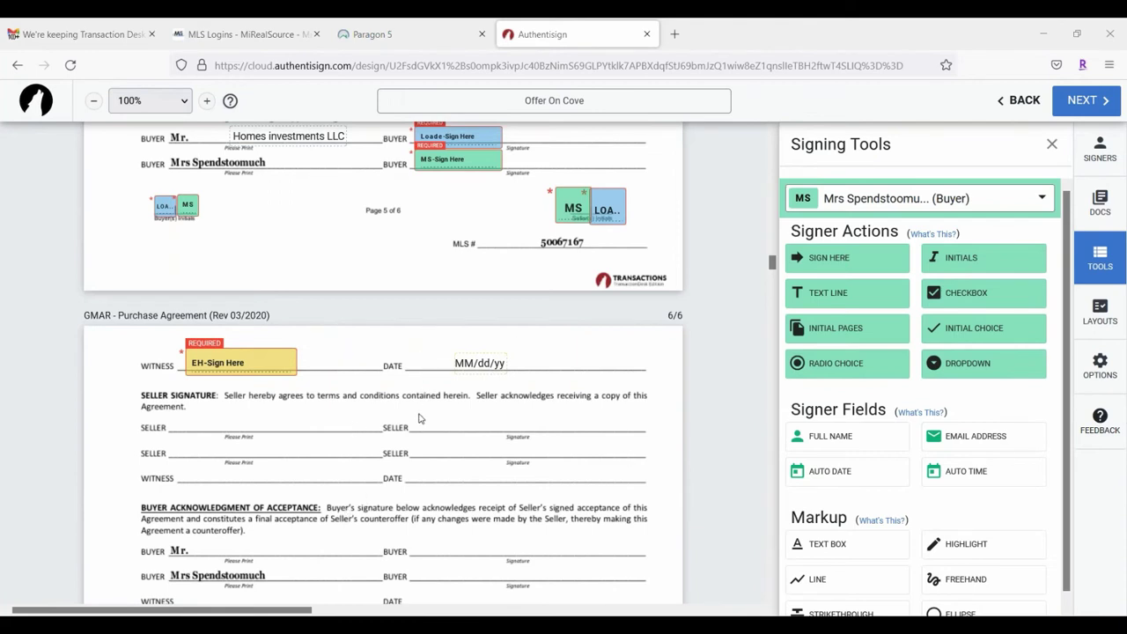
{"action": "scroll", "coordinate": [493, 401], "scroll_direction": "down", "scroll_amount": 1}
{"action": "scroll", "coordinate": [233, 381], "scroll_direction": "up", "scroll_amount": 3}
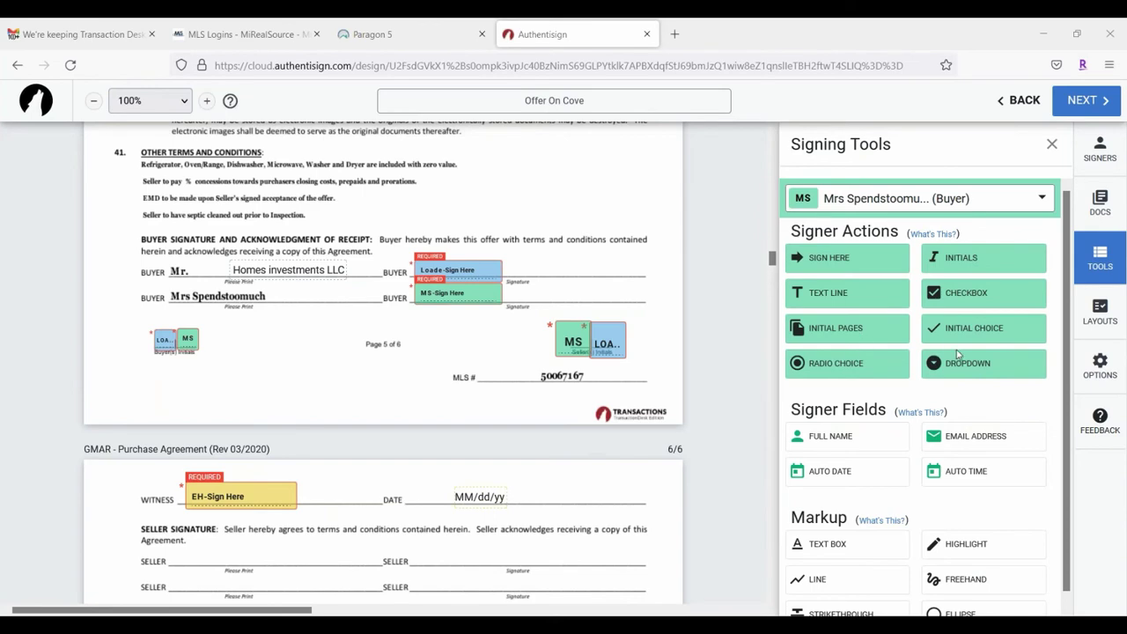
{"action": "scroll", "coordinate": [965, 371], "scroll_direction": "down", "scroll_amount": 1}
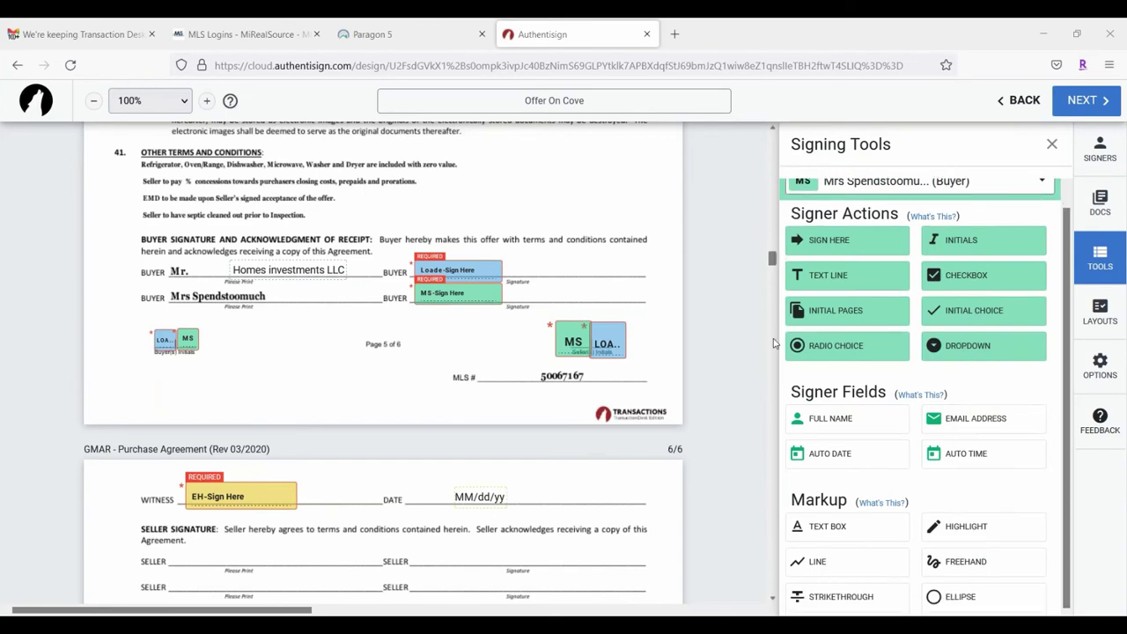
{"action": "scroll", "coordinate": [467, 392], "scroll_direction": "down", "scroll_amount": 3}
{"action": "scroll", "coordinate": [467, 392], "scroll_direction": "up", "scroll_amount": 3}
{"action": "scroll", "coordinate": [466, 392], "scroll_direction": "down", "scroll_amount": 4}
Step: Place a required second-buyer dropdown below the page 6 disclaimer, beside the text field, and review its options
{"action": "left_click", "coordinate": [963, 335]}
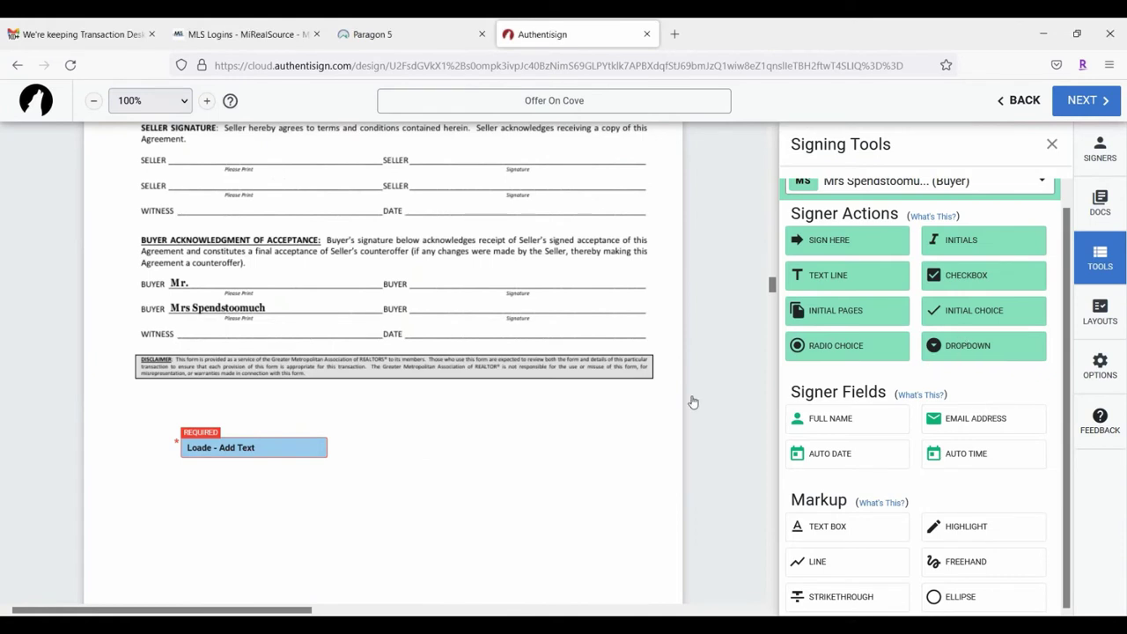
{"action": "left_click", "coordinate": [374, 365]}
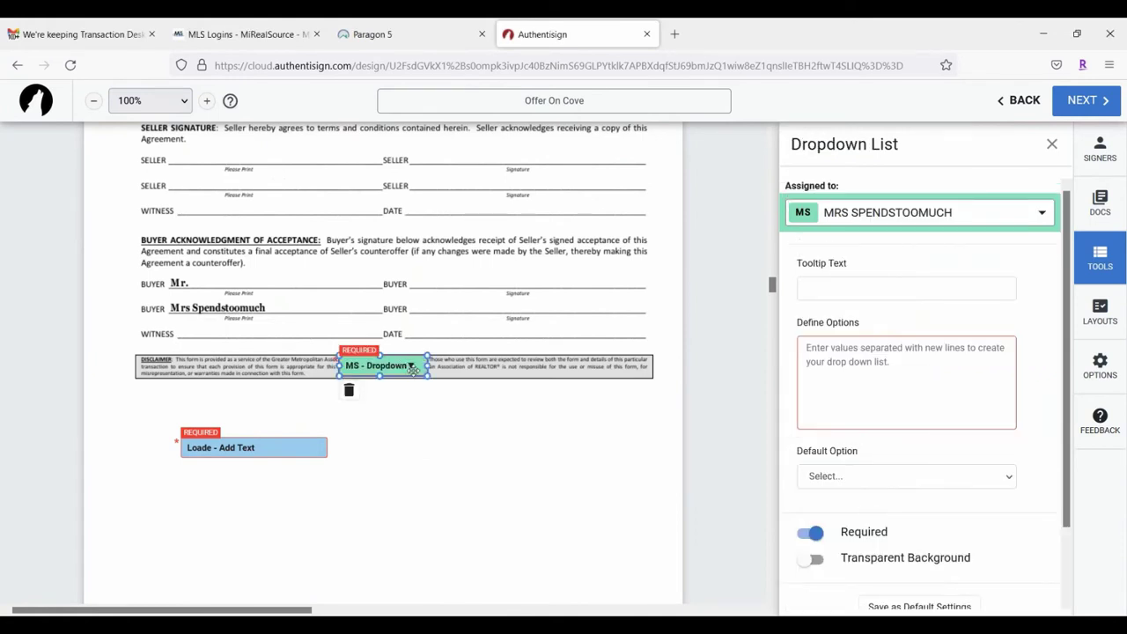
{"action": "left_click_drag", "start_coordinate": [413, 369], "coordinate": [479, 447]}
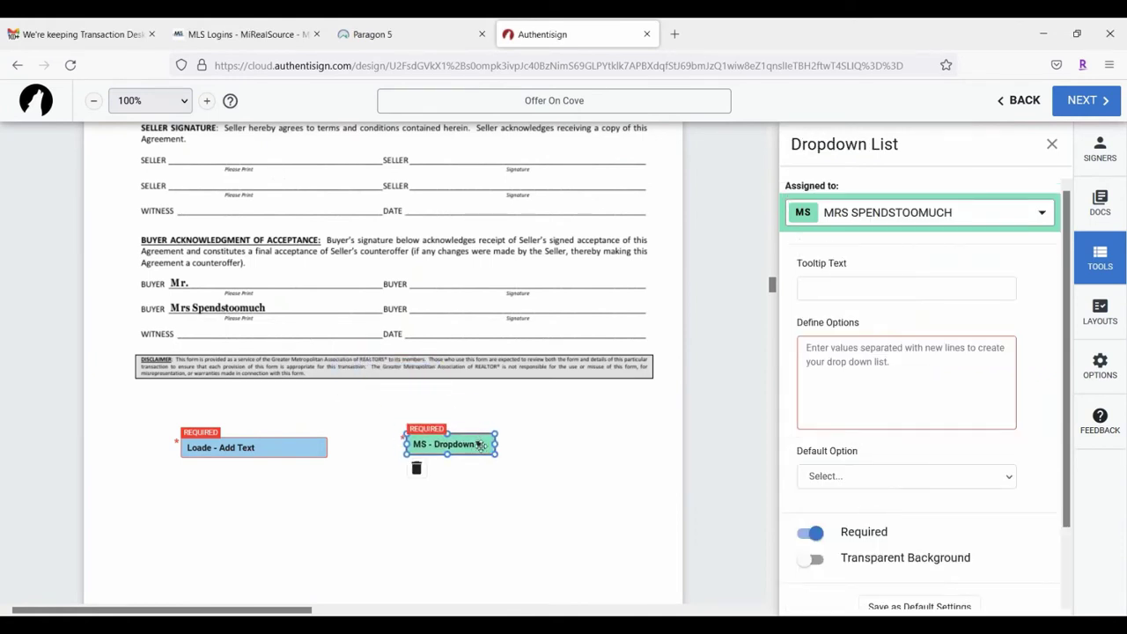
{"action": "left_click", "coordinate": [474, 449]}
{"action": "left_click", "coordinate": [899, 348]}
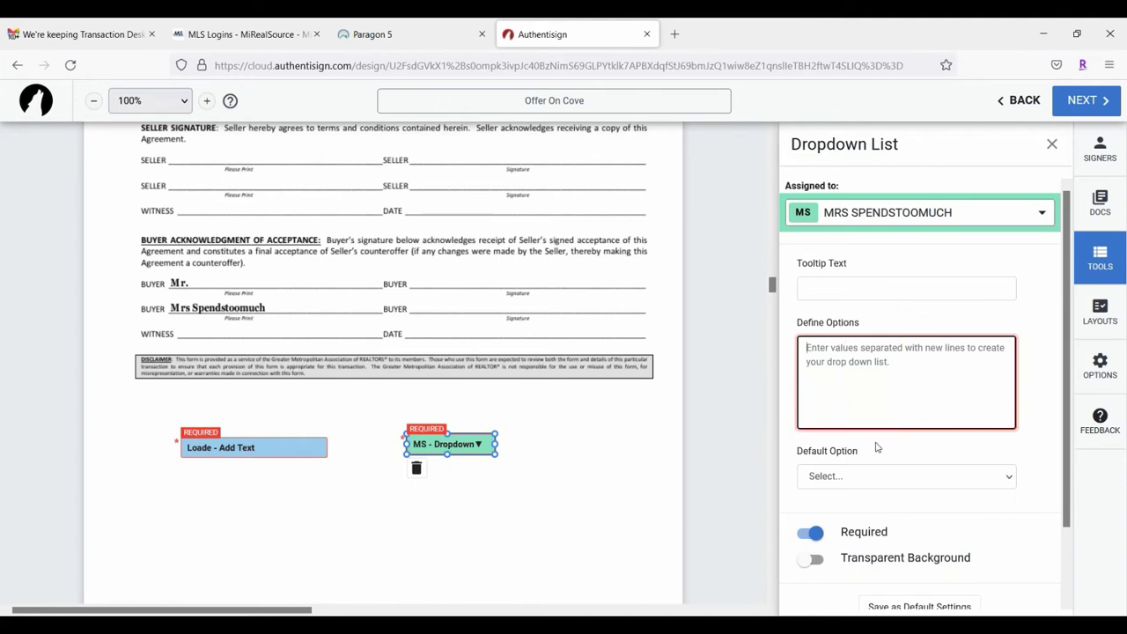
{"action": "left_click", "coordinate": [832, 476]}
{"action": "left_click", "coordinate": [880, 473]}
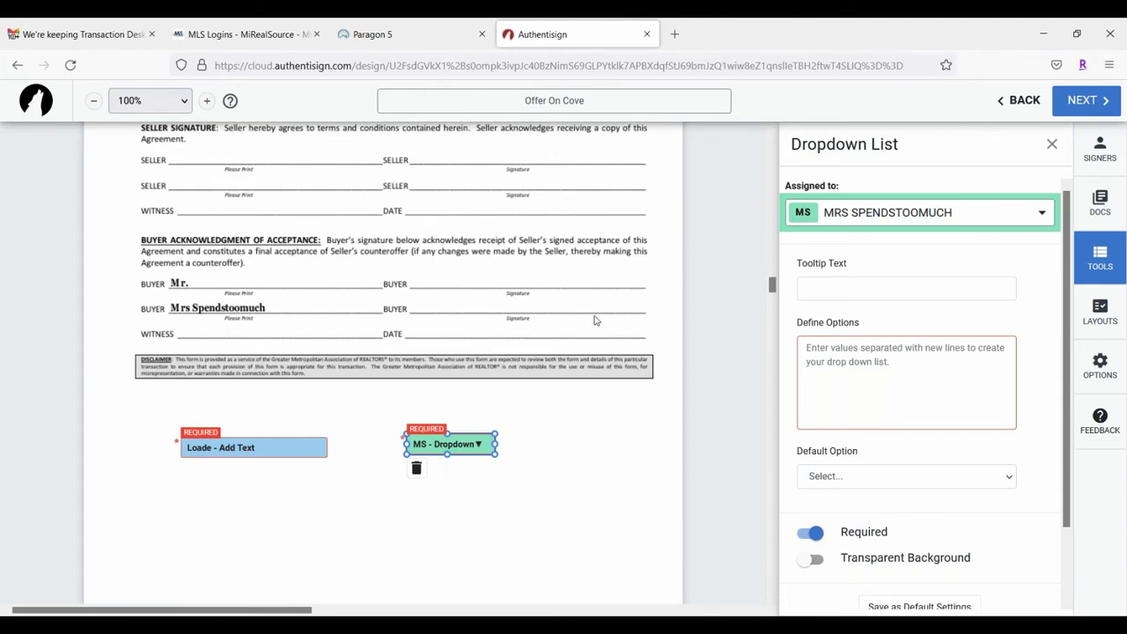
{"action": "left_click", "coordinate": [480, 386]}
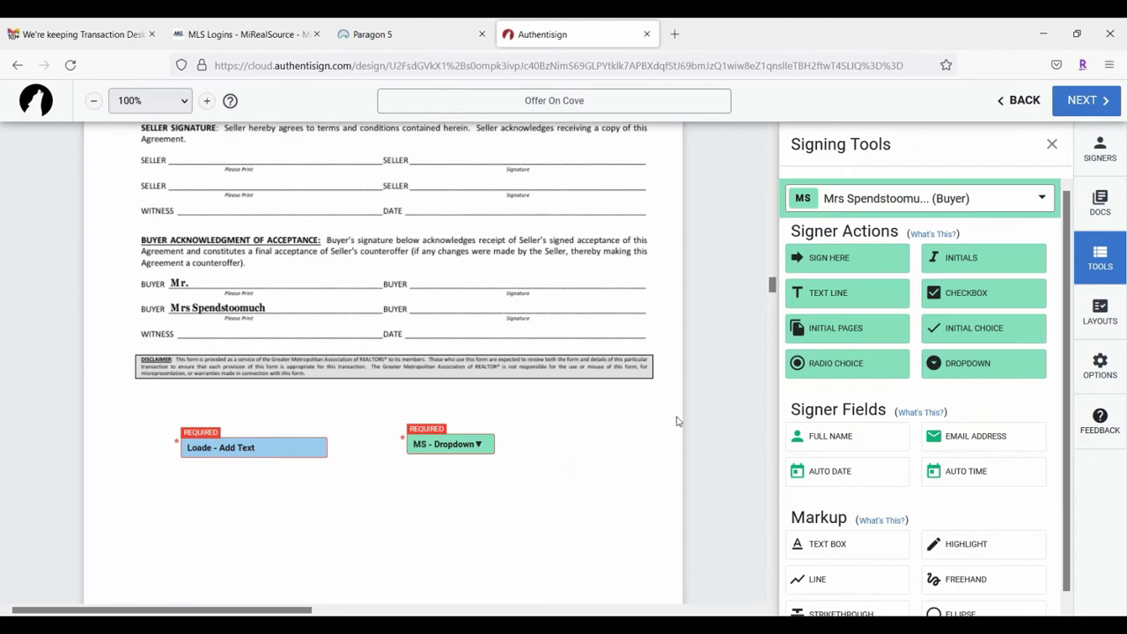
Step: Switch the signer to Homes investments LLC and drop a Full Name field on the first Buyer line
{"action": "scroll", "coordinate": [899, 384], "scroll_direction": "down", "scroll_amount": 1}
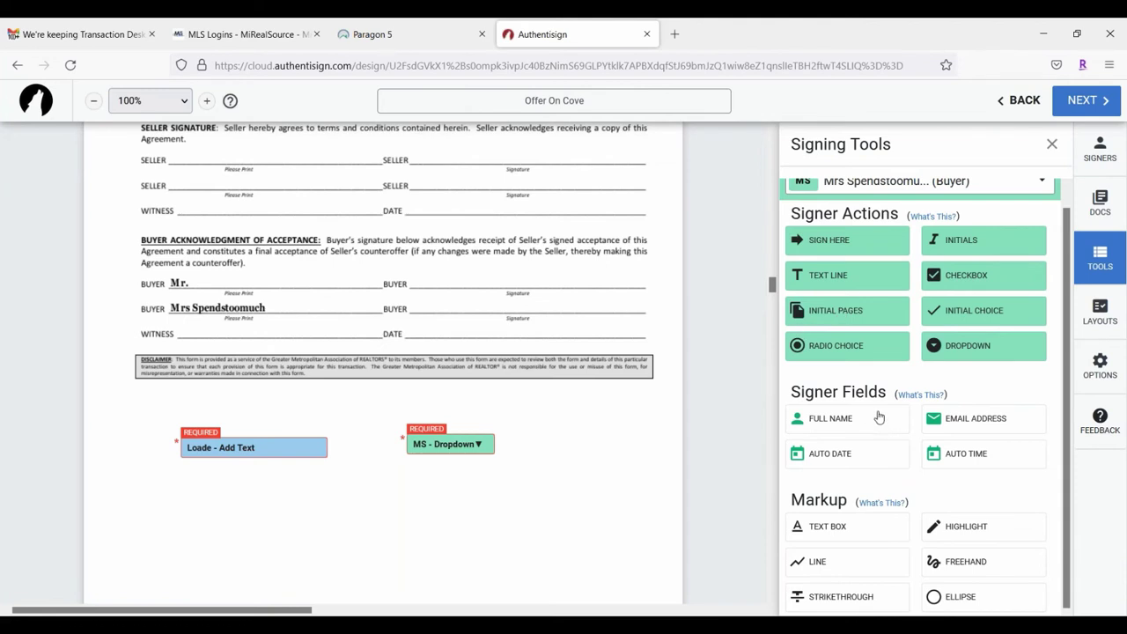
{"action": "scroll", "coordinate": [211, 431], "scroll_direction": "up", "scroll_amount": 2}
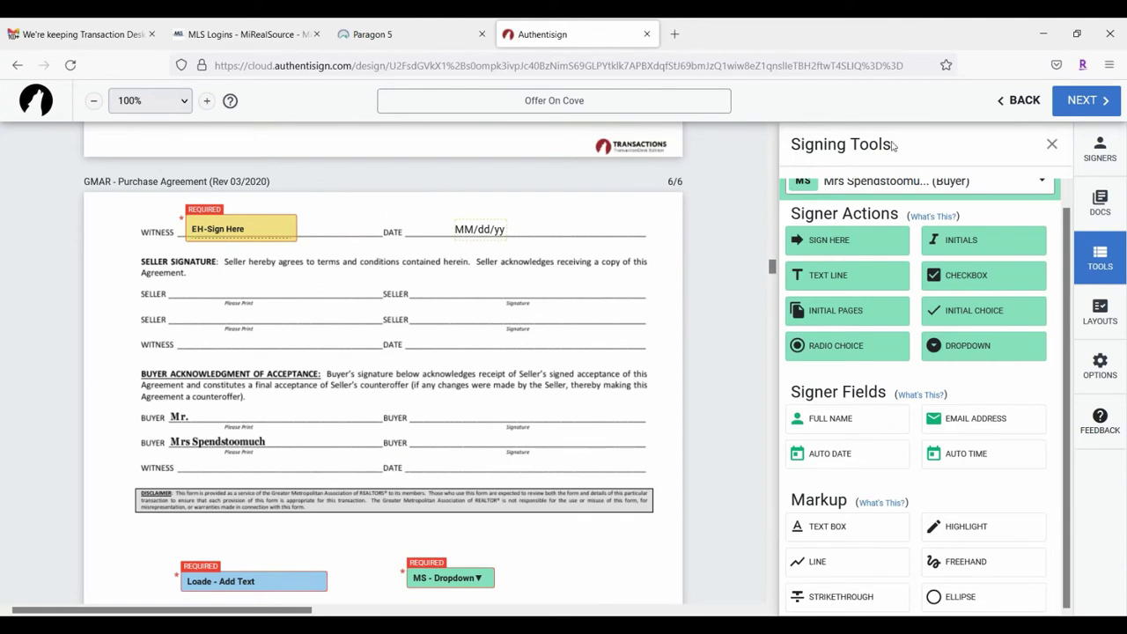
{"action": "scroll", "coordinate": [965, 207], "scroll_direction": "up", "scroll_amount": 1}
{"action": "left_click", "coordinate": [938, 200]}
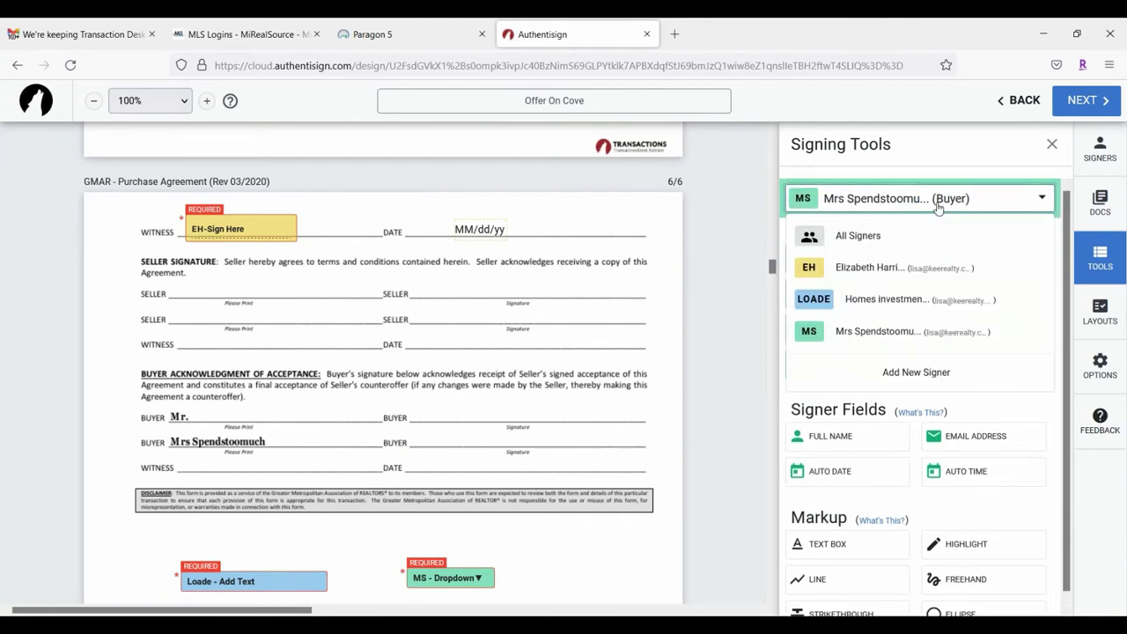
{"action": "left_click", "coordinate": [885, 299]}
{"action": "left_click_drag", "start_coordinate": [858, 435], "coordinate": [295, 414]}
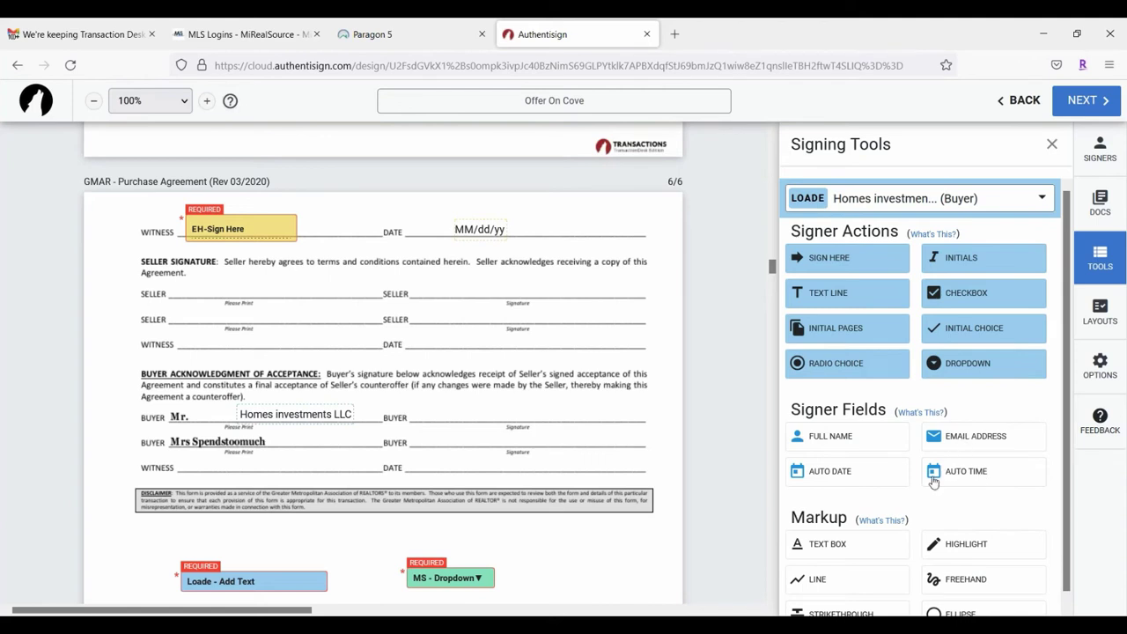
{"action": "scroll", "coordinate": [938, 464], "scroll_direction": "down", "scroll_amount": 1}
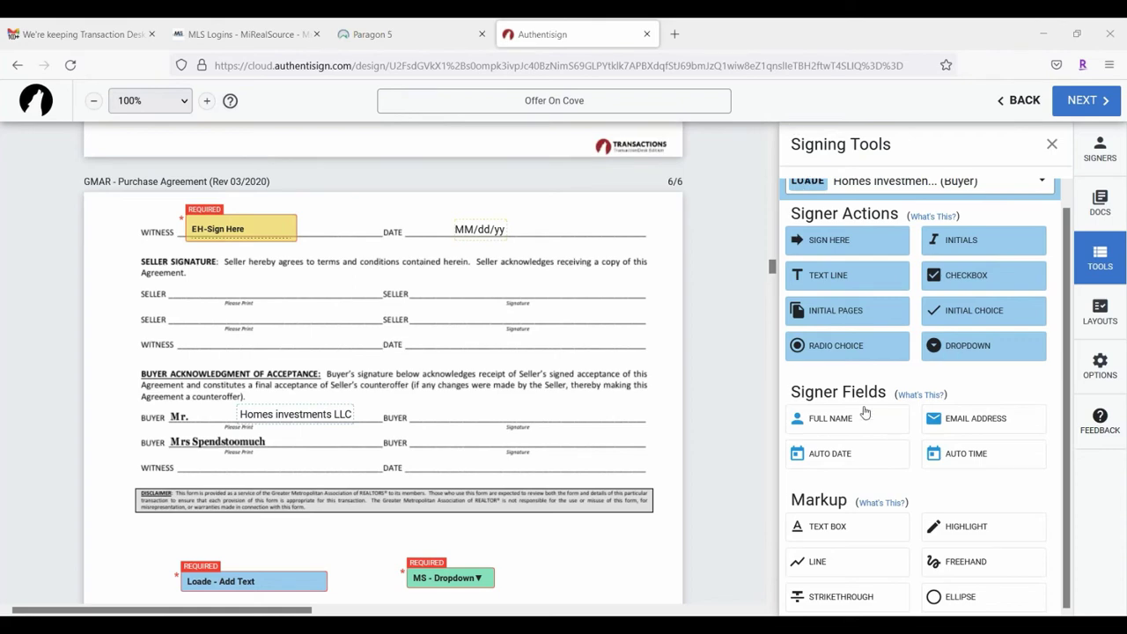
{"action": "scroll", "coordinate": [867, 352], "scroll_direction": "up", "scroll_amount": 1}
Step: Add a widened text box reading 'Riding Lawnmower included with zero value' right of All Appliances
{"action": "scroll", "coordinate": [779, 607], "scroll_direction": "down", "scroll_amount": 2}
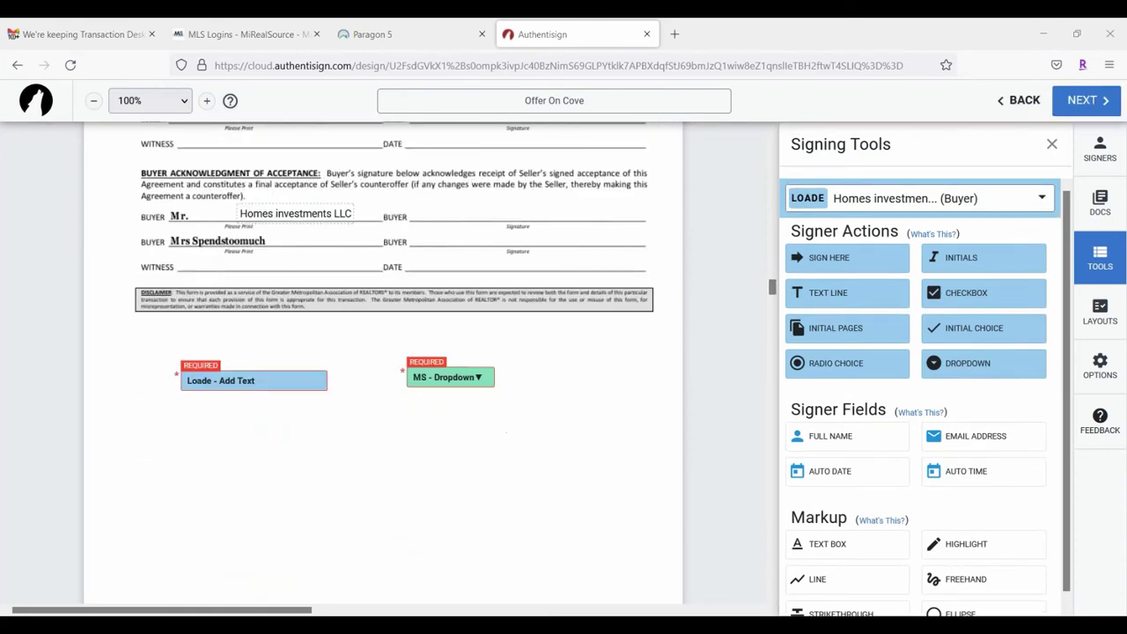
{"action": "scroll", "coordinate": [484, 463], "scroll_direction": "up", "scroll_amount": 4}
{"action": "scroll", "coordinate": [483, 455], "scroll_direction": "up", "scroll_amount": 10}
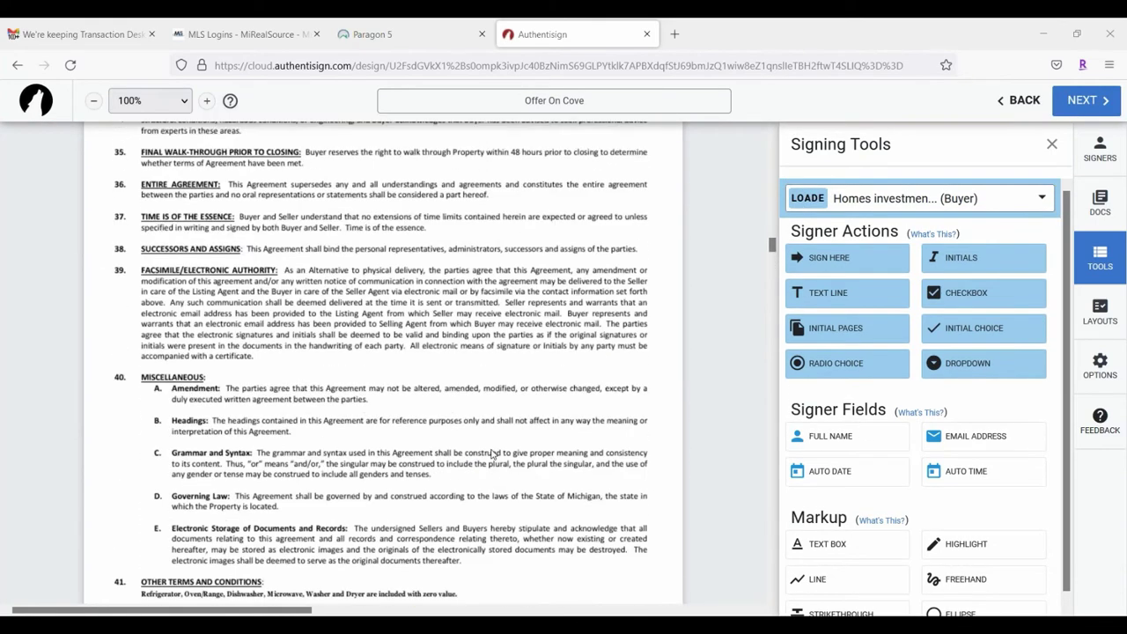
{"action": "scroll", "coordinate": [487, 453], "scroll_direction": "up", "scroll_amount": 5}
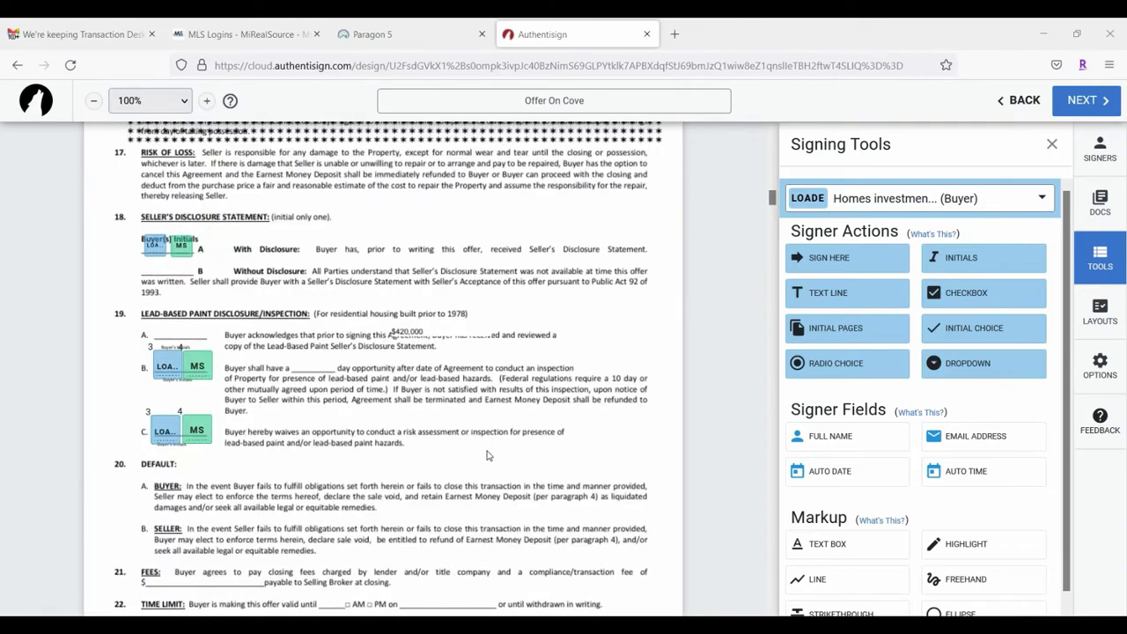
{"action": "scroll", "coordinate": [476, 449], "scroll_direction": "up", "scroll_amount": 9}
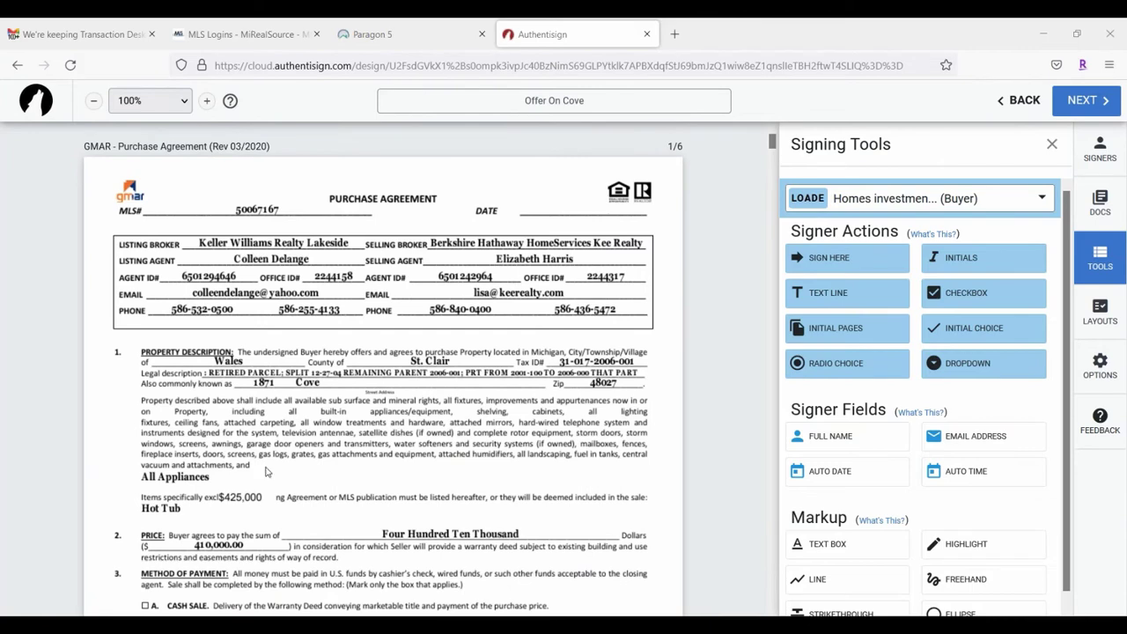
{"action": "scroll", "coordinate": [522, 372], "scroll_direction": "down", "scroll_amount": 2}
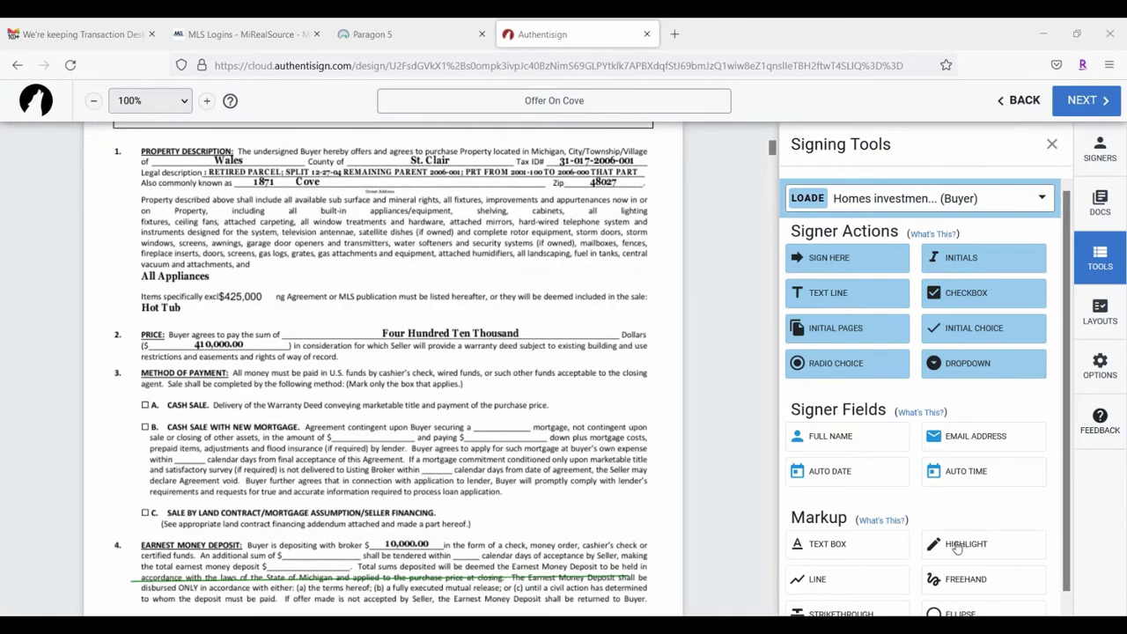
{"action": "left_click", "coordinate": [828, 544]}
{"action": "left_click", "coordinate": [287, 268]}
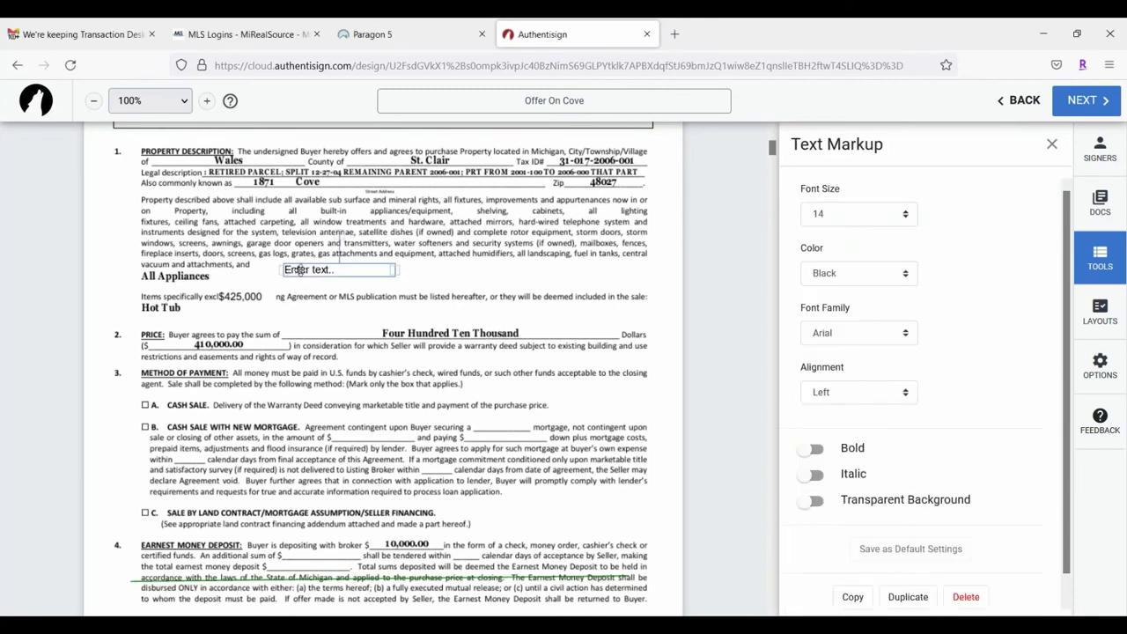
{"action": "left_click", "coordinate": [299, 270]}
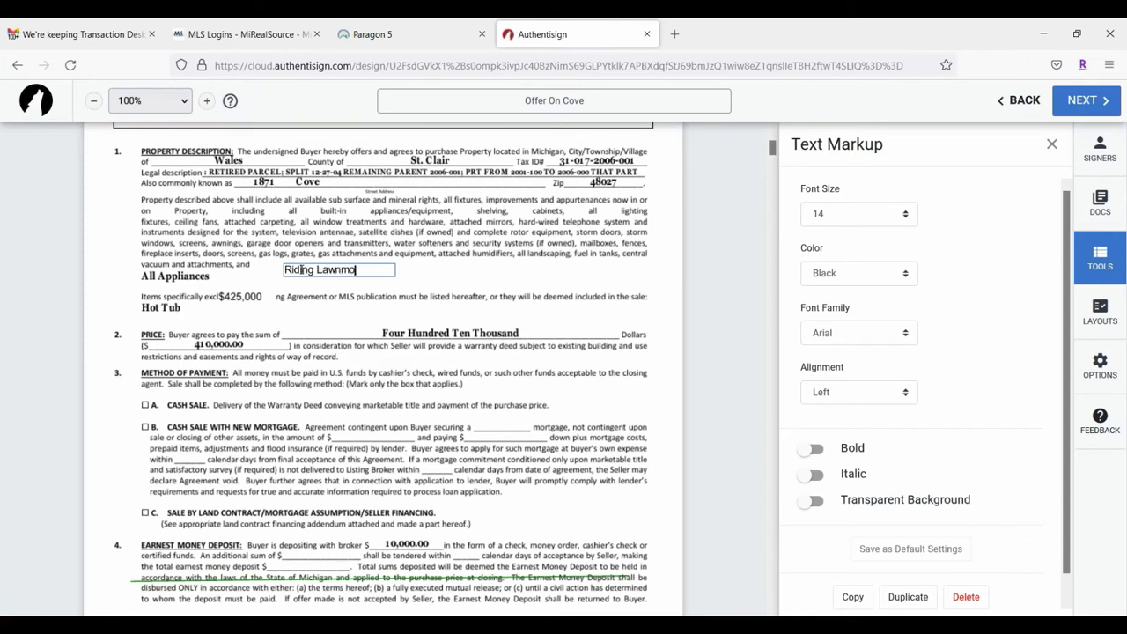
{"action": "type", "text": "Riding Lawnmower included with zero value"}
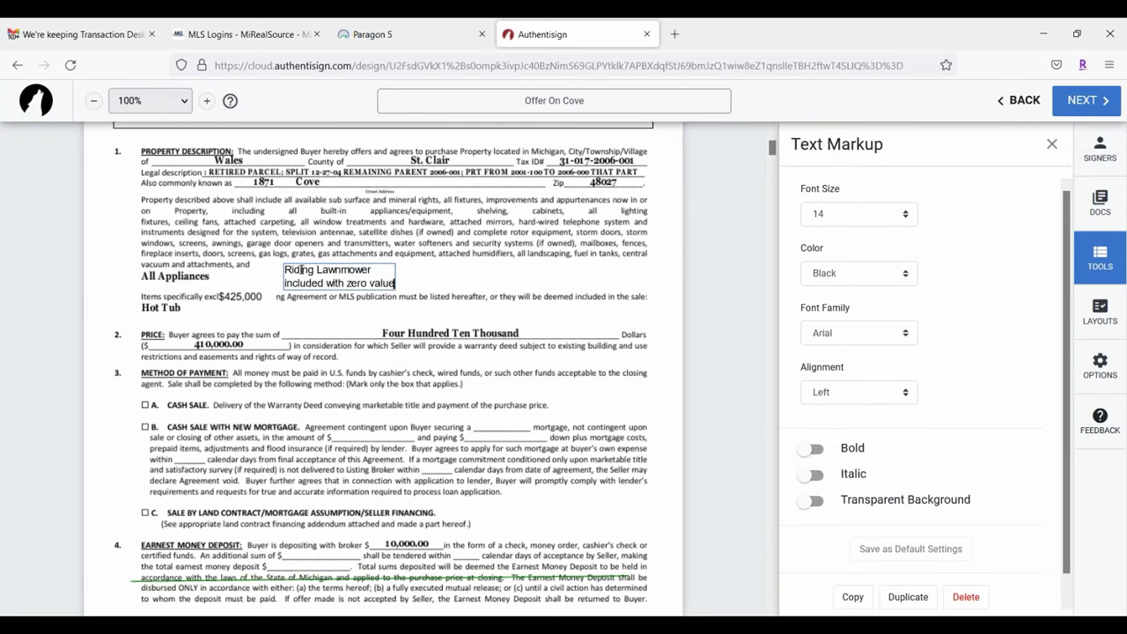
{"action": "left_click", "coordinate": [335, 323]}
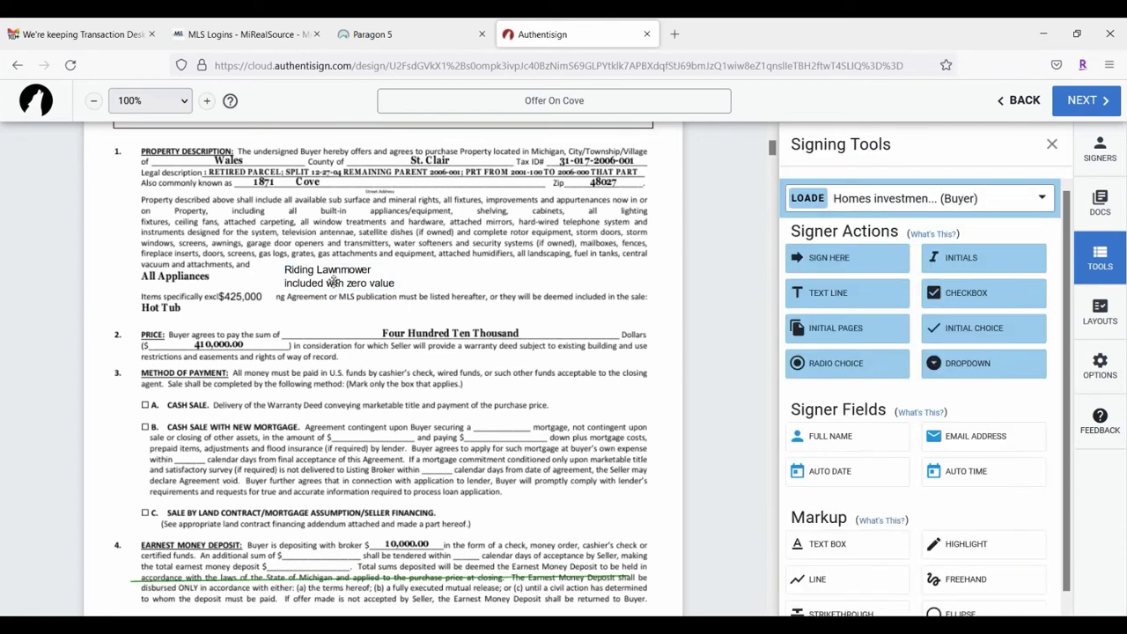
{"action": "left_click", "coordinate": [335, 284]}
{"action": "left_click_drag", "start_coordinate": [394, 275], "coordinate": [581, 280]}
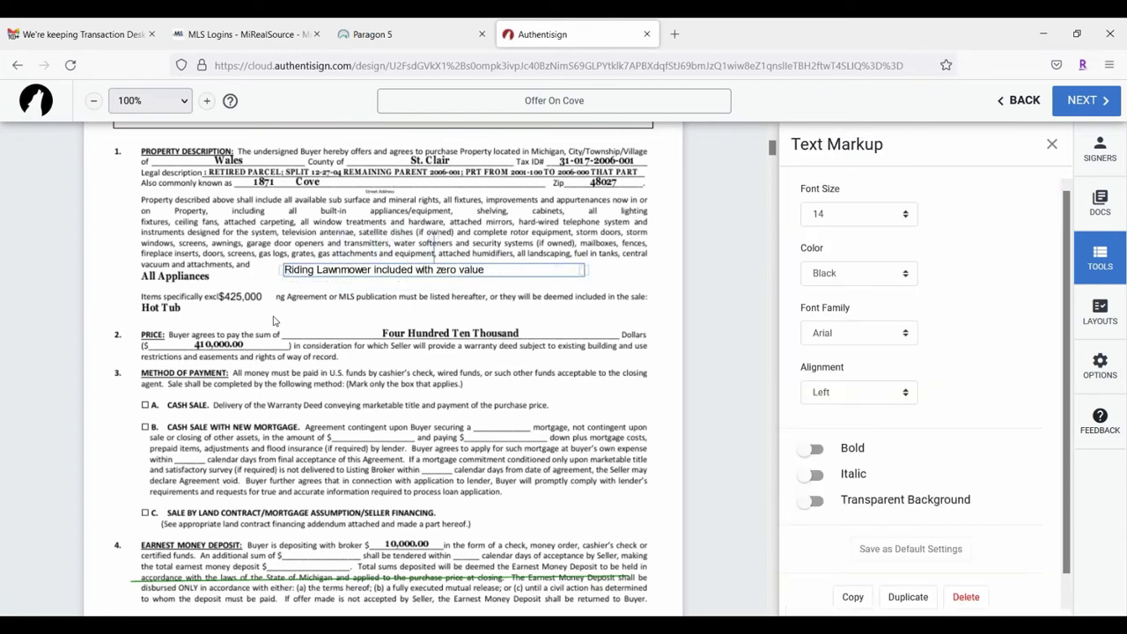
Step: Format the note as bold Times New Roman 13 and move it beside All Appliances
{"action": "left_click", "coordinate": [852, 218]}
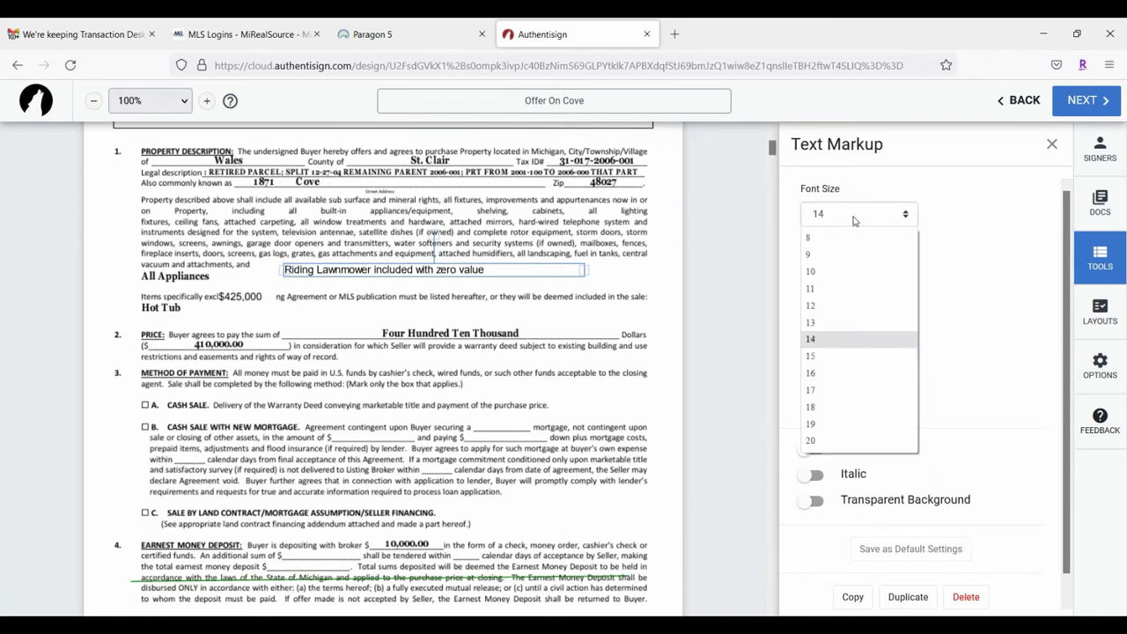
{"action": "left_click", "coordinate": [829, 313]}
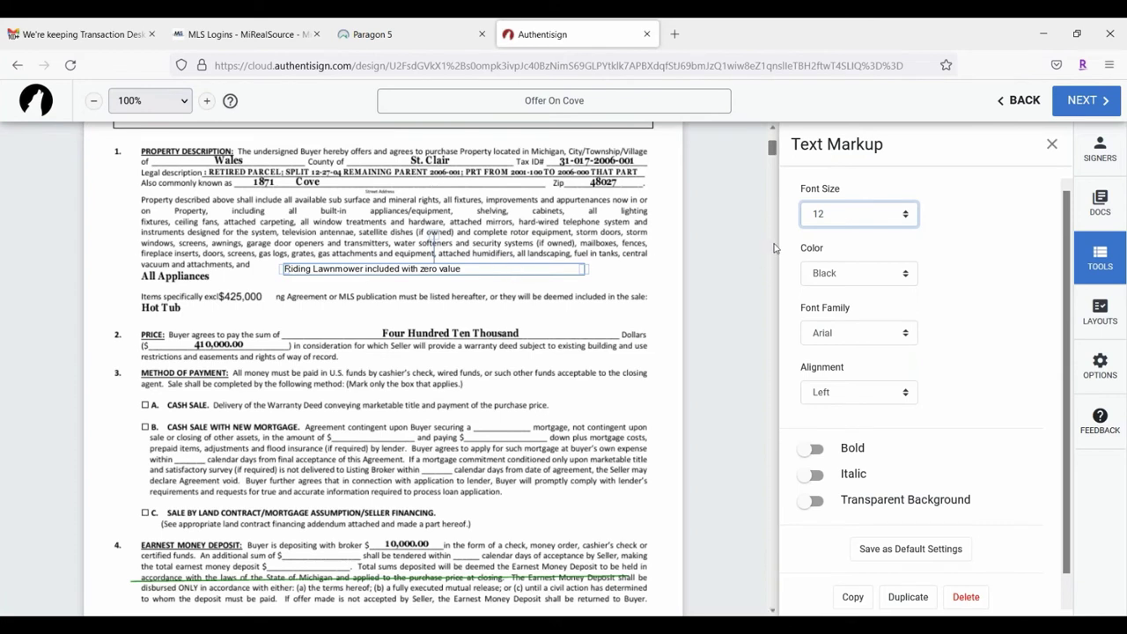
{"action": "left_click", "coordinate": [810, 449]}
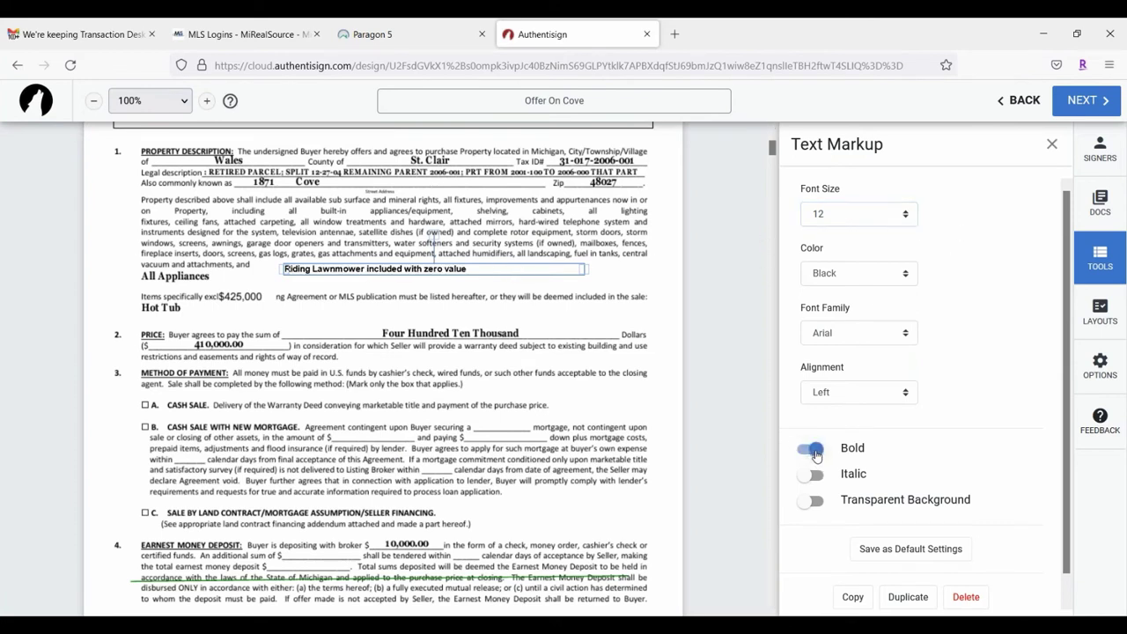
{"action": "left_click", "coordinate": [859, 335]}
{"action": "left_click", "coordinate": [842, 391]}
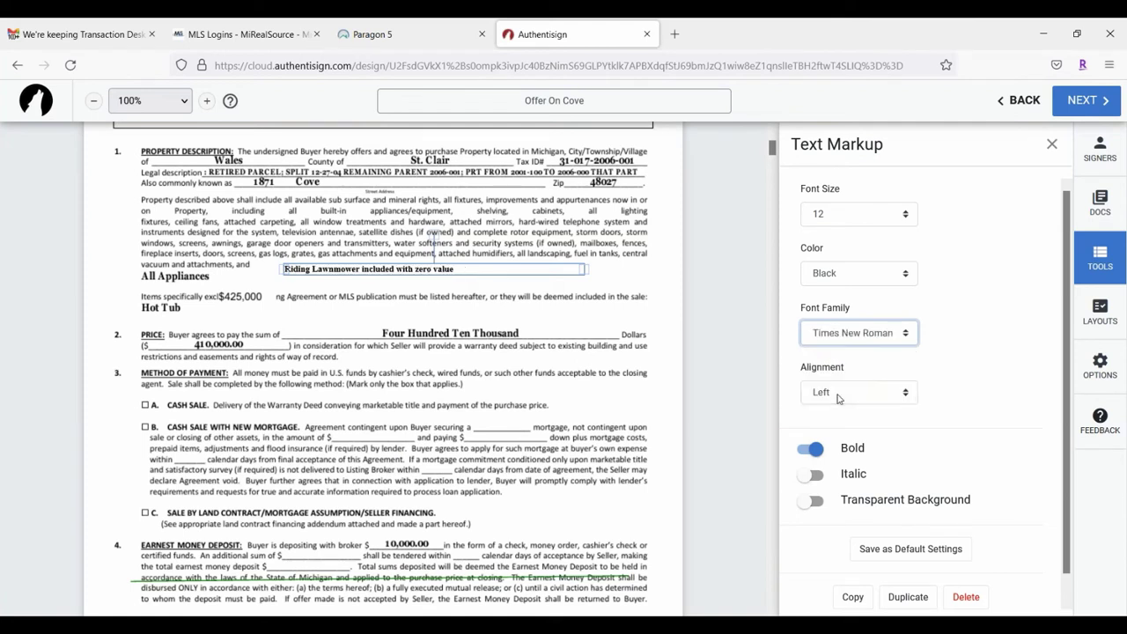
{"action": "left_click", "coordinate": [856, 212]}
{"action": "left_click", "coordinate": [839, 329]}
{"action": "left_click", "coordinate": [486, 282]}
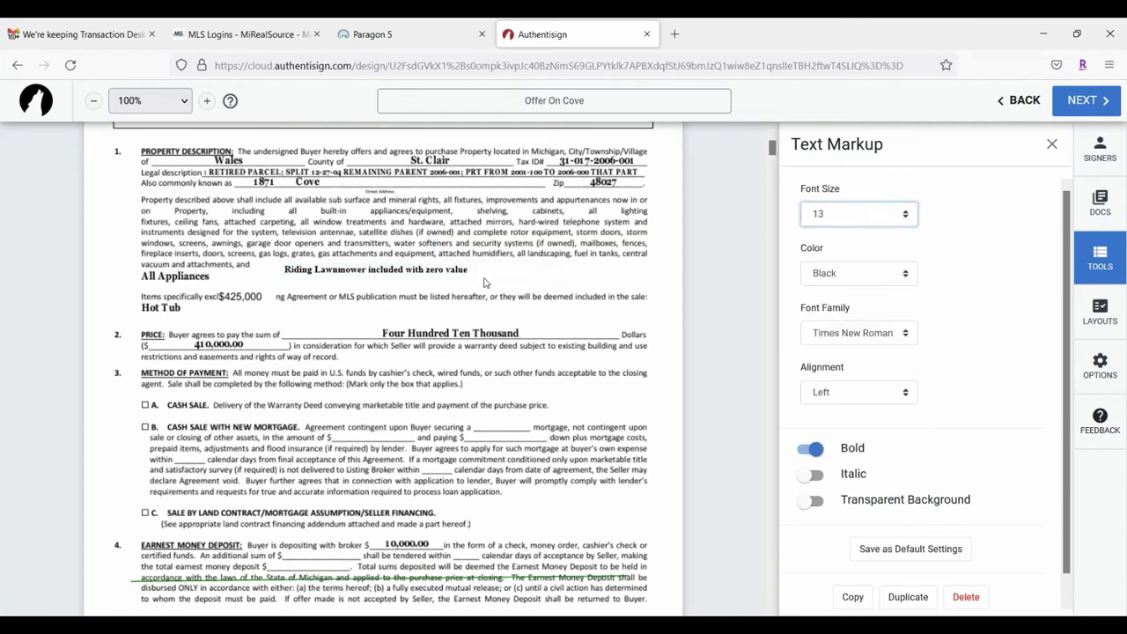
{"action": "left_click_drag", "start_coordinate": [446, 267], "coordinate": [383, 275]}
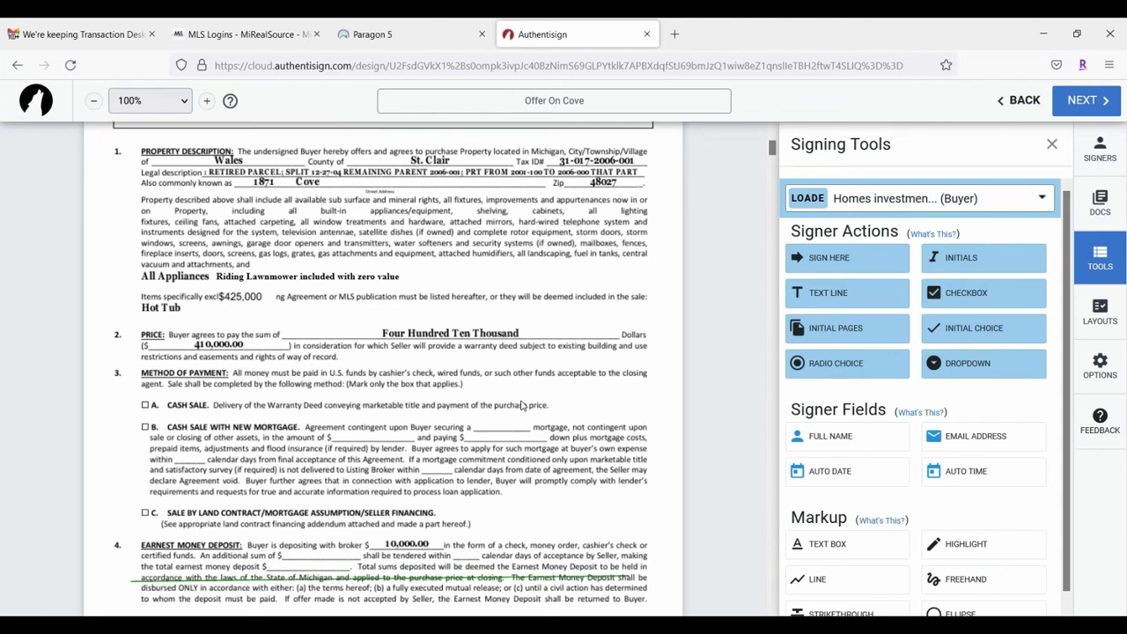
Step: Strike out option A (Cash Sale) with a red line and option B with a strikethrough
{"action": "scroll", "coordinate": [1011, 520], "scroll_direction": "down", "scroll_amount": 1}
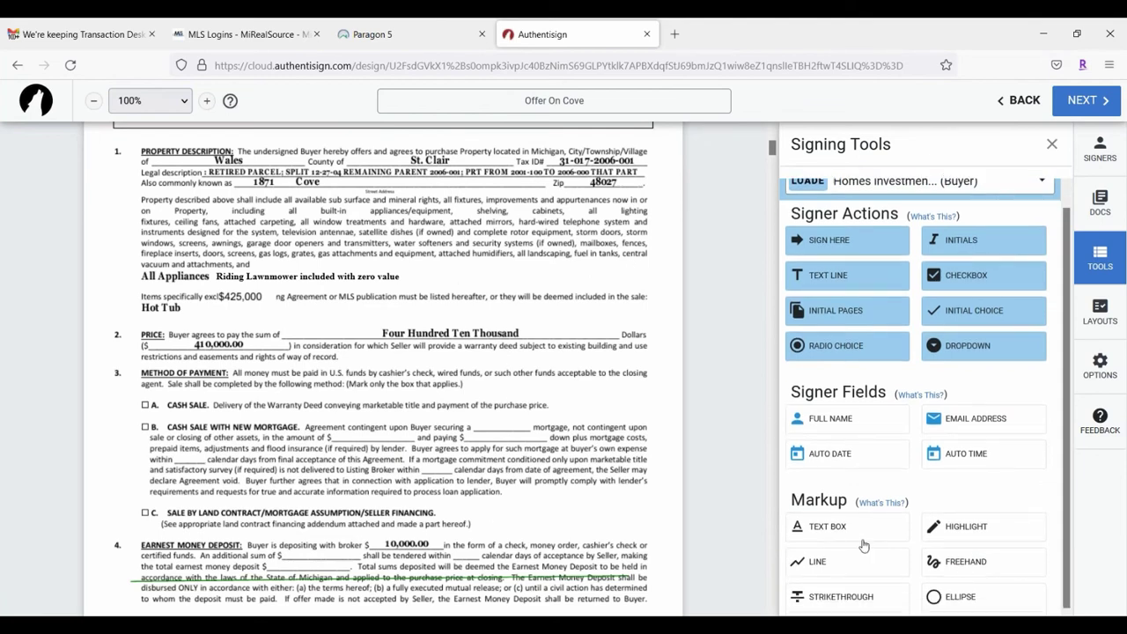
{"action": "left_click", "coordinate": [828, 571]}
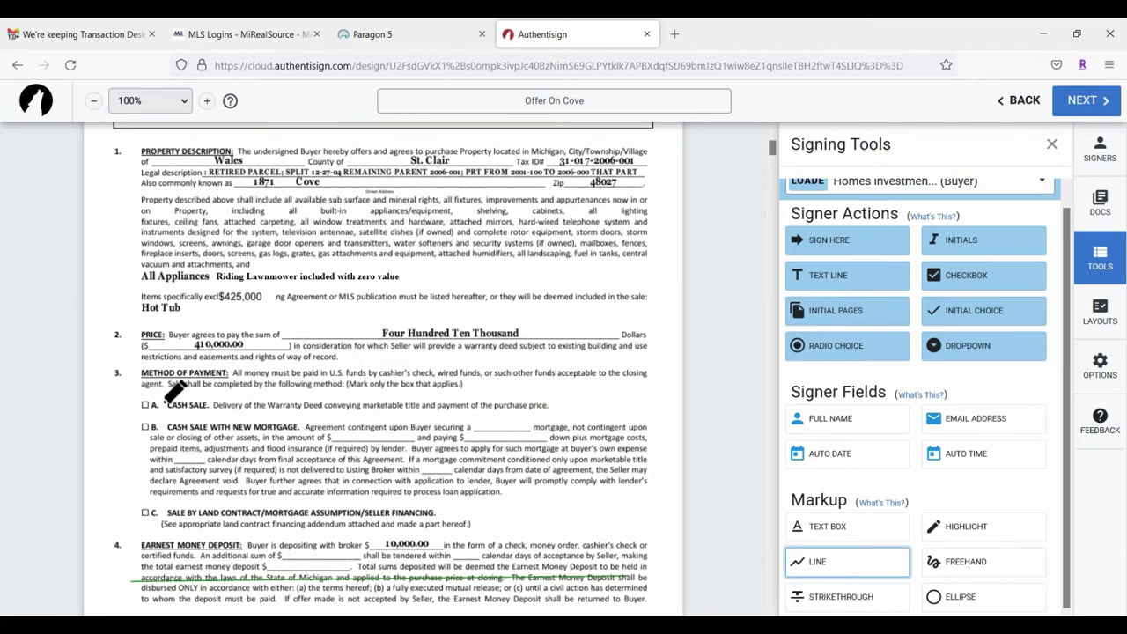
{"action": "left_click_drag", "start_coordinate": [166, 404], "coordinate": [557, 406]}
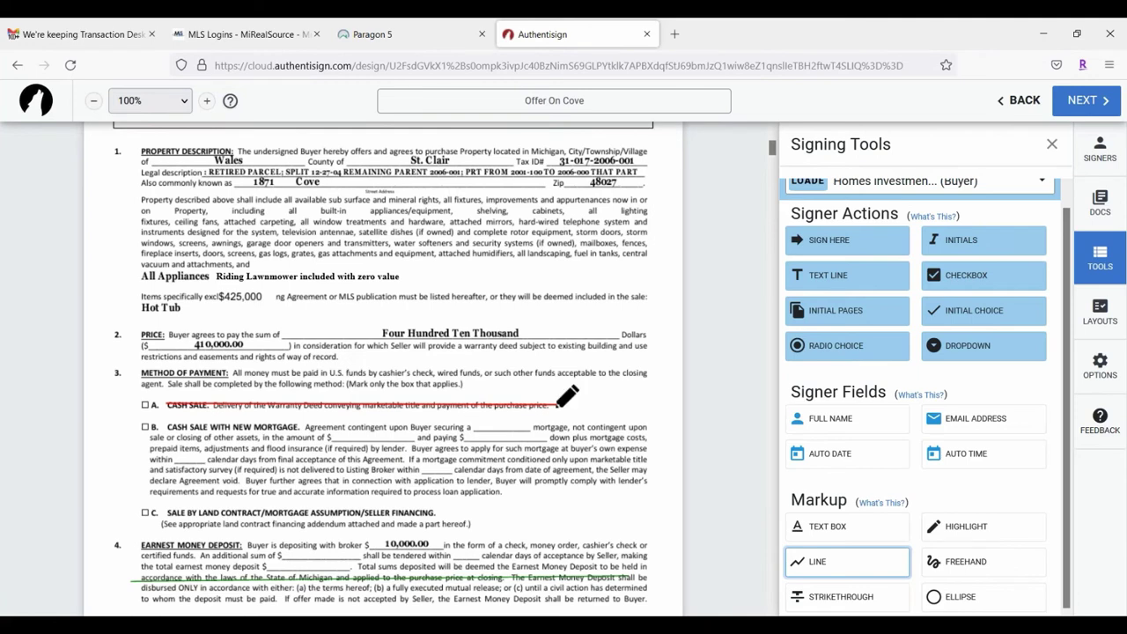
{"action": "left_click", "coordinate": [857, 603]}
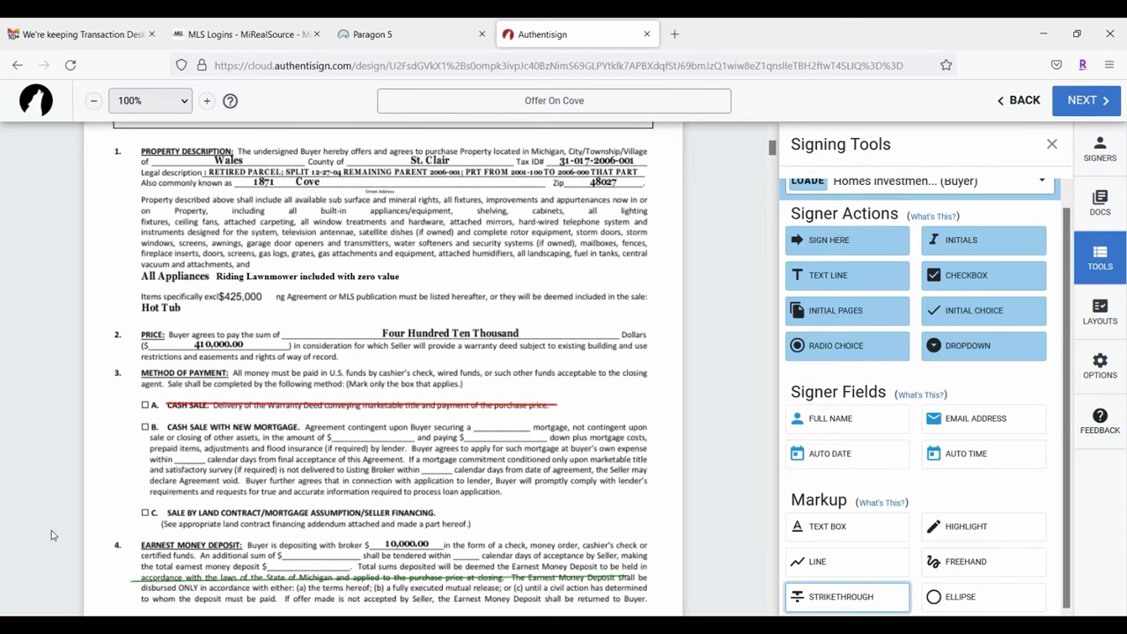
{"action": "left_click_drag", "start_coordinate": [157, 428], "coordinate": [627, 412]}
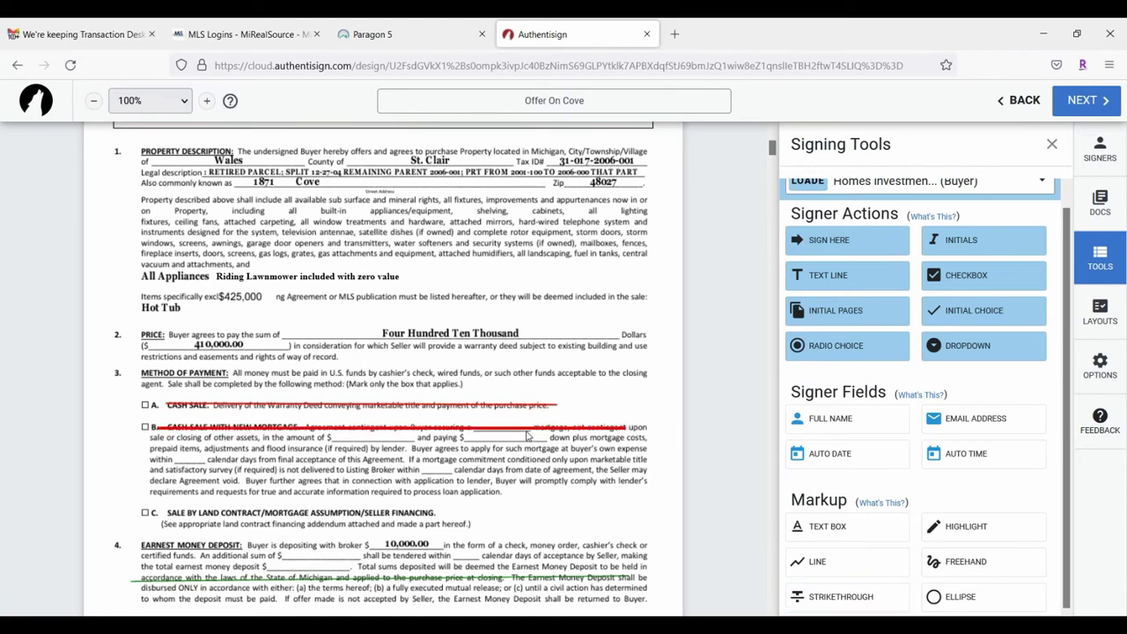
{"action": "left_click", "coordinate": [565, 429]}
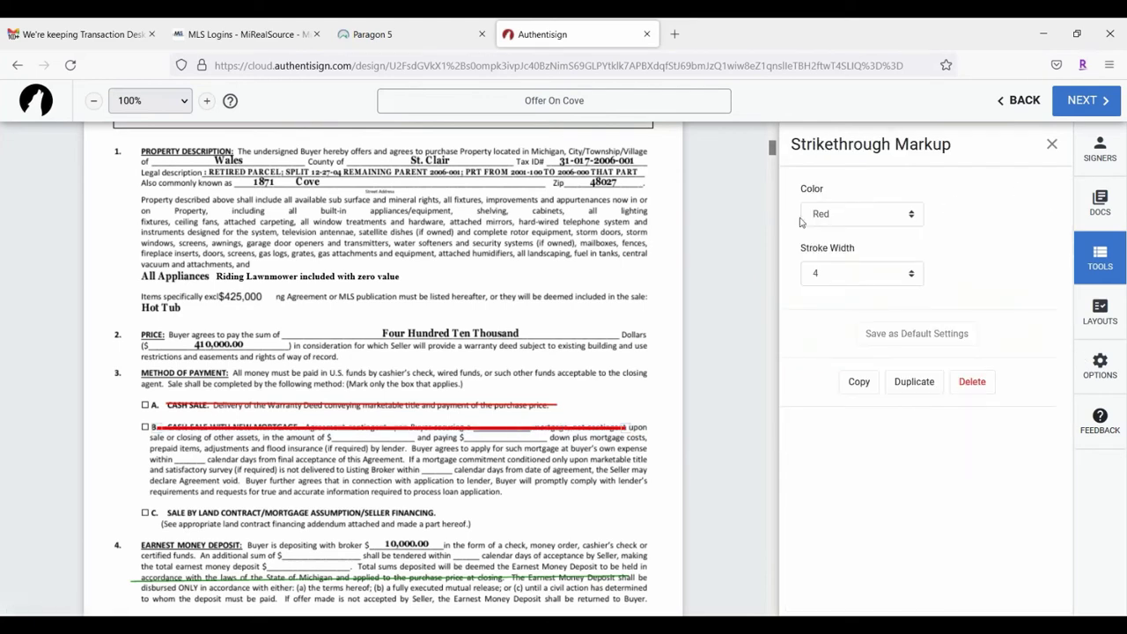
{"action": "left_click", "coordinate": [453, 407]}
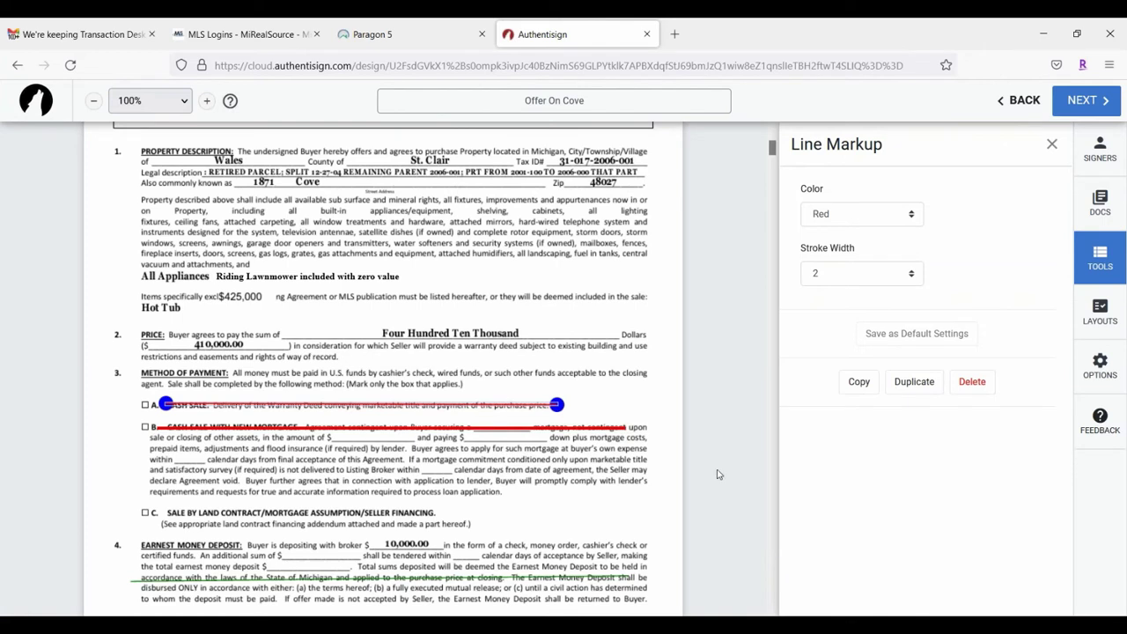
{"action": "left_click", "coordinate": [1051, 144]}
Step: Highlight option C, the land contract sale, in yellow
{"action": "scroll", "coordinate": [941, 484], "scroll_direction": "down", "scroll_amount": 1}
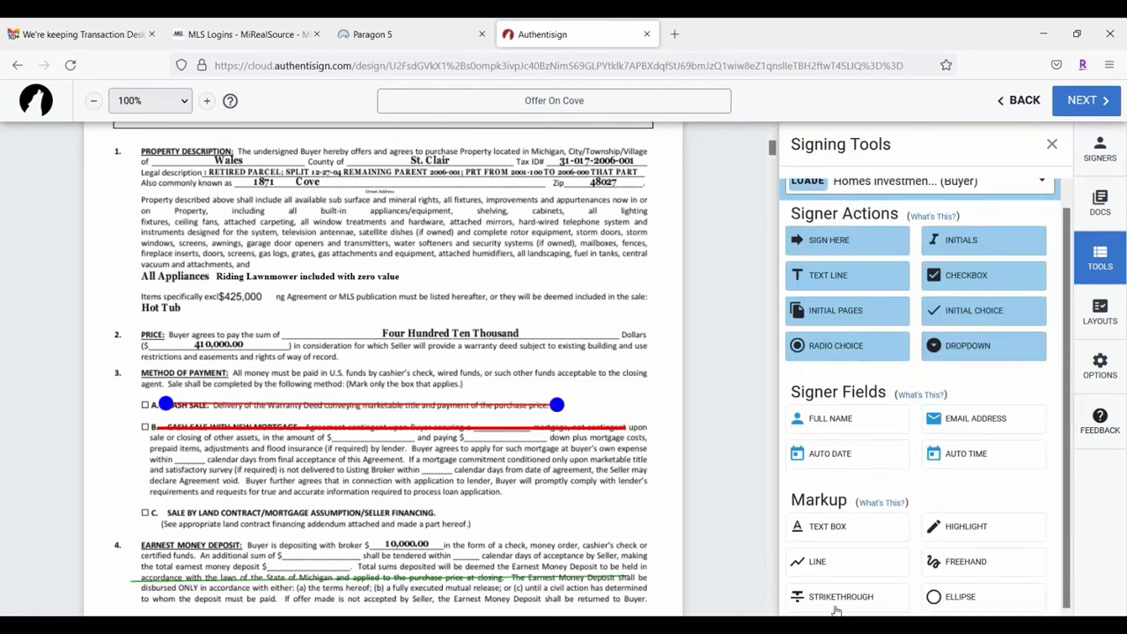
{"action": "left_click", "coordinate": [984, 528]}
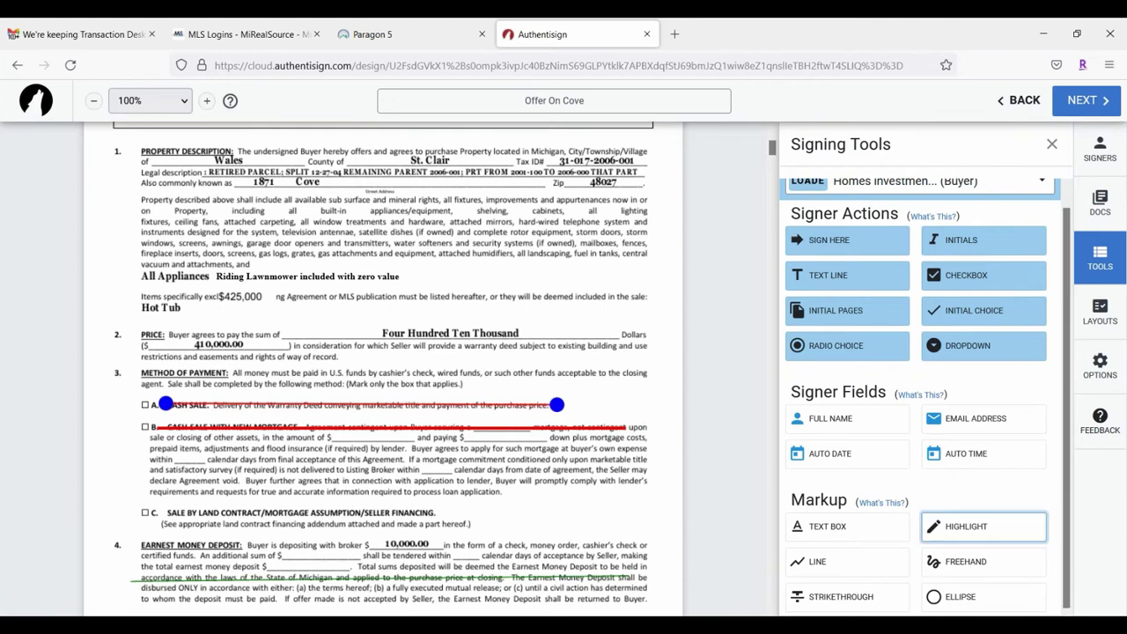
{"action": "left_click_drag", "start_coordinate": [124, 506], "coordinate": [527, 529]}
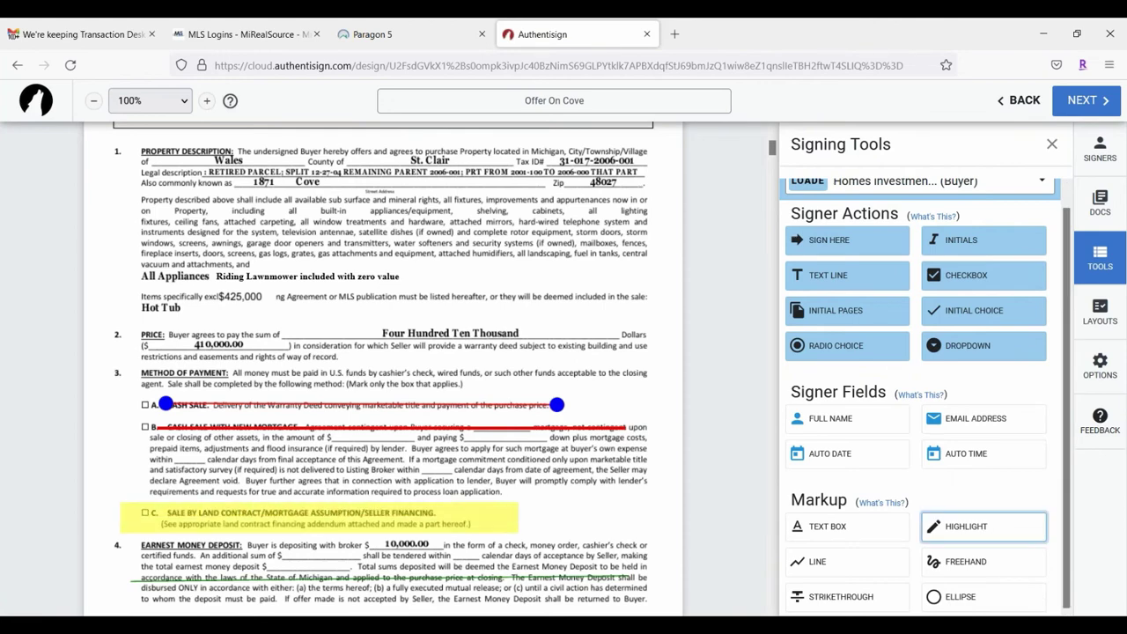
{"action": "scroll", "coordinate": [565, 484], "scroll_direction": "down", "scroll_amount": 5}
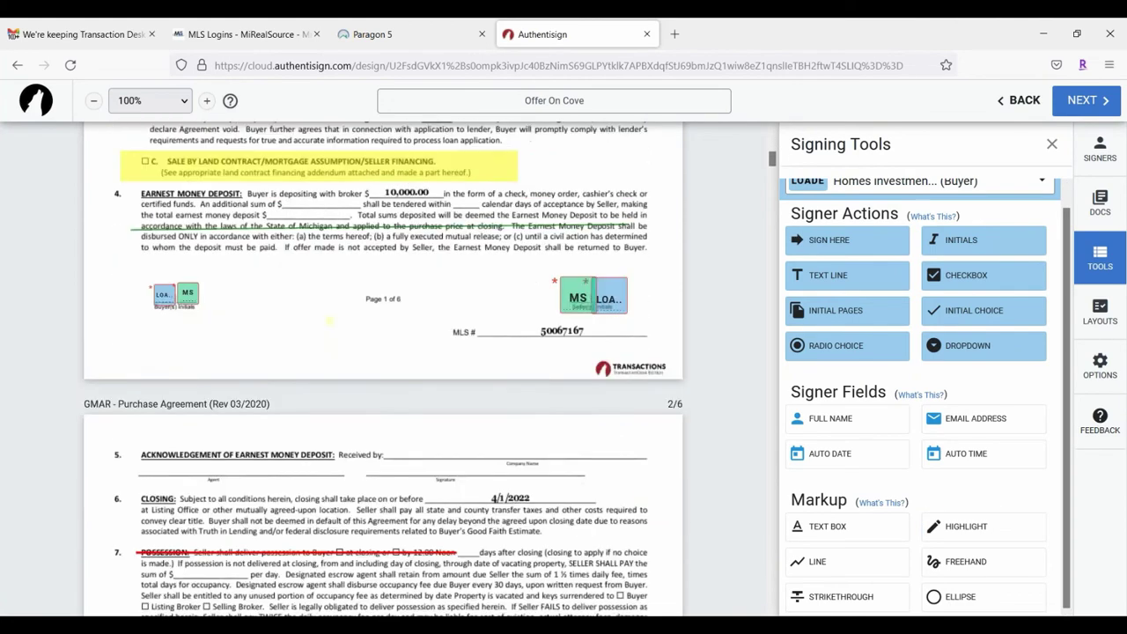
Step: Draw a freehand stroke across the first line of section 10
{"action": "scroll", "coordinate": [565, 483], "scroll_direction": "down", "scroll_amount": 3}
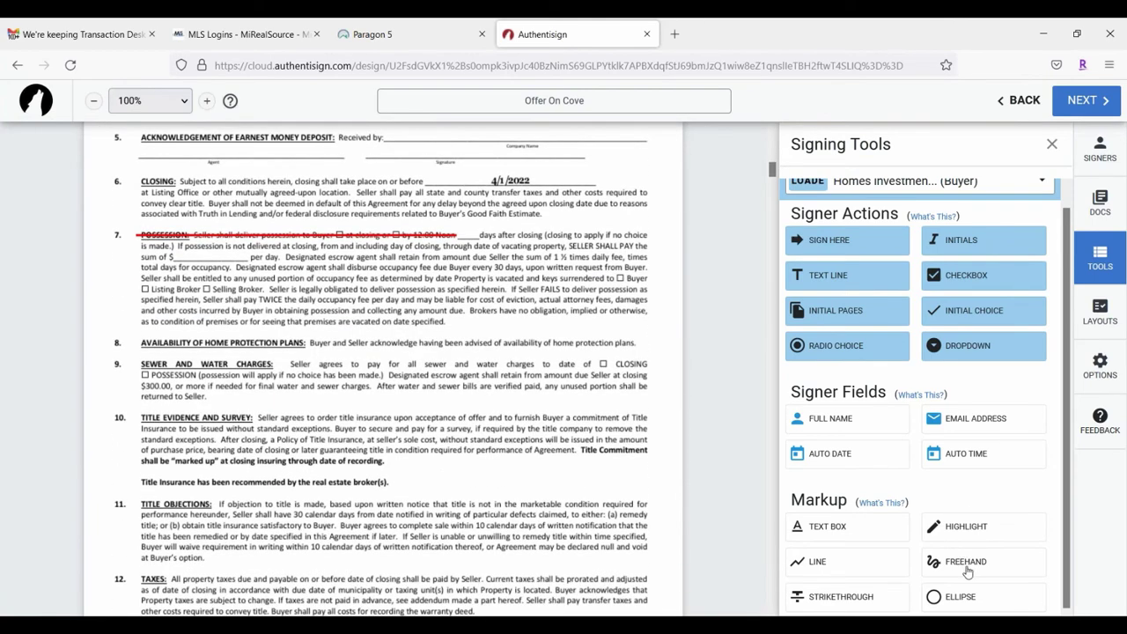
{"action": "left_click", "coordinate": [967, 569]}
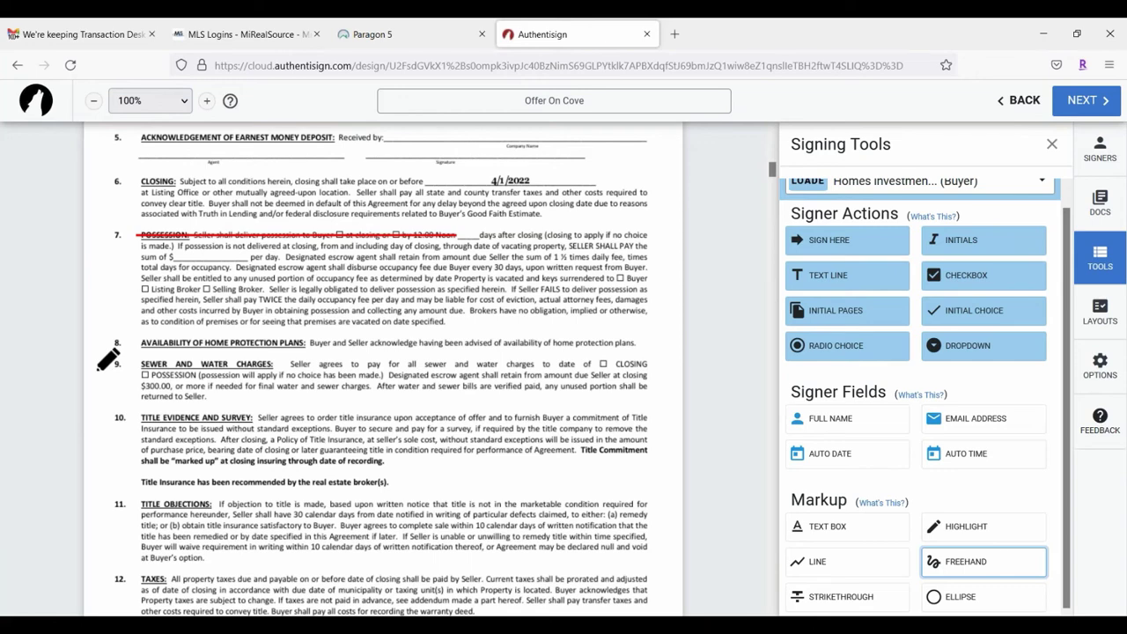
{"action": "mouse_move", "coordinate": [134, 418]}
{"action": "left_mouse_down"}
{"action": "mouse_move", "coordinate": [488, 405]}
{"action": "mouse_move", "coordinate": [647, 418]}
{"action": "left_mouse_up"}
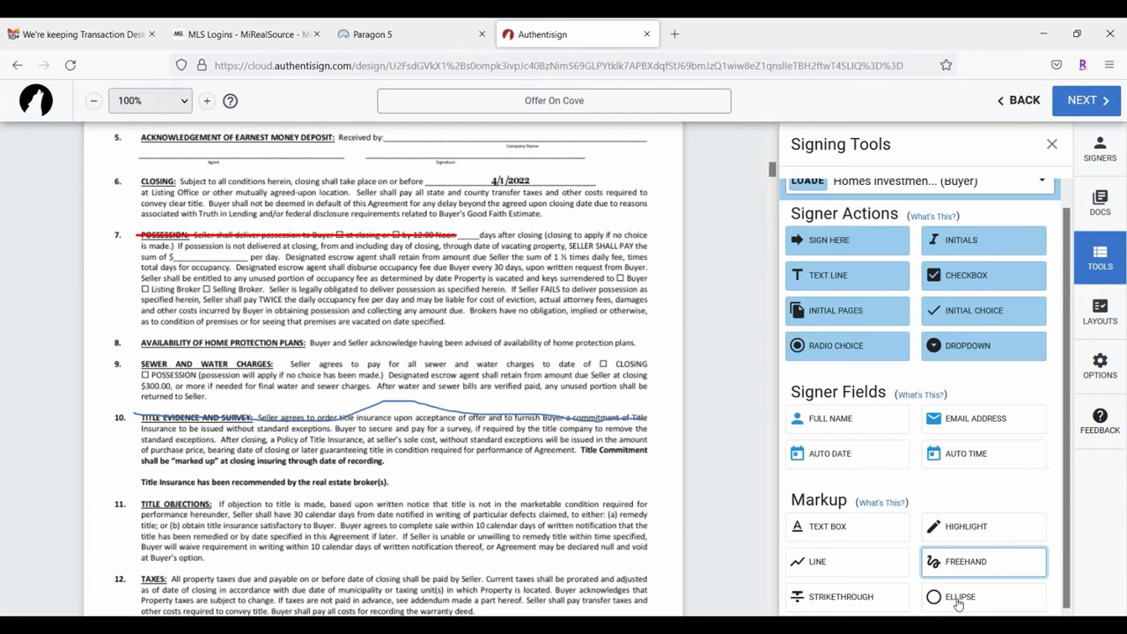
Step: Draw a yellow ellipse, shrink it, and move it around the 4/1/2022 closing date
{"action": "left_click", "coordinate": [959, 601]}
{"action": "mouse_move", "coordinate": [121, 487]}
{"action": "left_mouse_down"}
{"action": "mouse_move", "coordinate": [136, 512]}
{"action": "mouse_move", "coordinate": [256, 560]}
{"action": "mouse_move", "coordinate": [221, 562]}
{"action": "mouse_move", "coordinate": [185, 500]}
{"action": "left_mouse_up"}
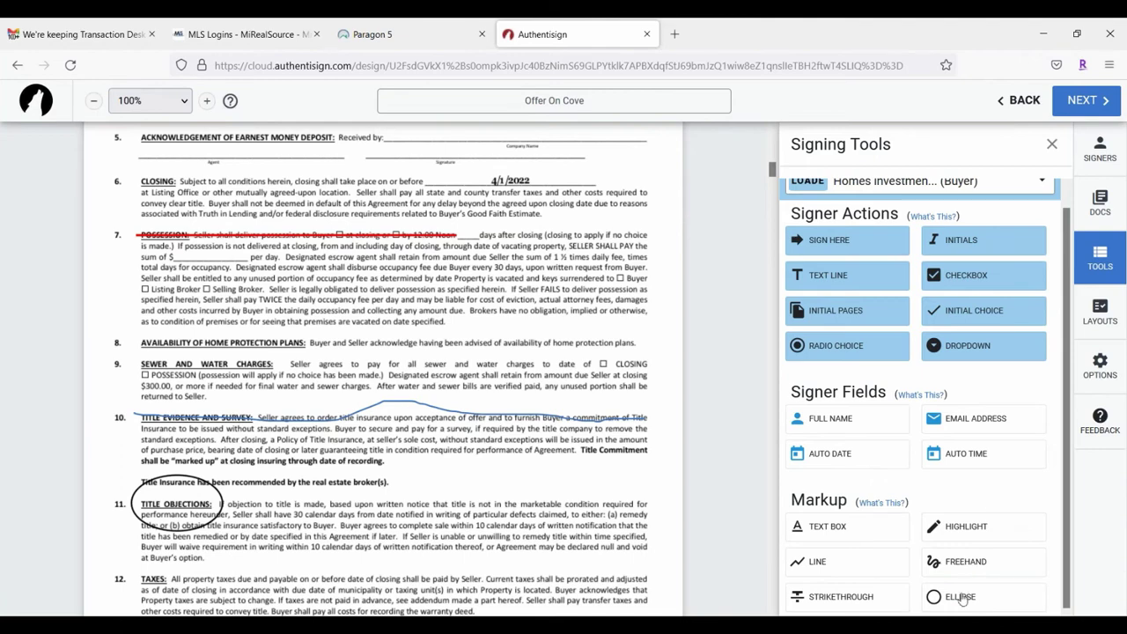
{"action": "left_click", "coordinate": [196, 501]}
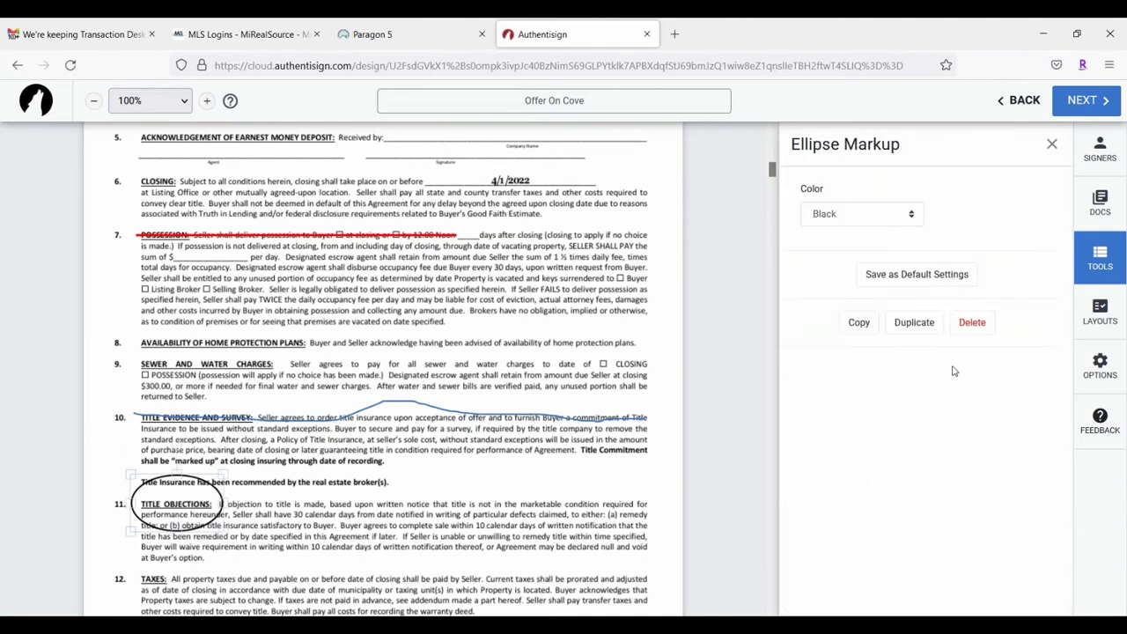
{"action": "left_click", "coordinate": [861, 216]}
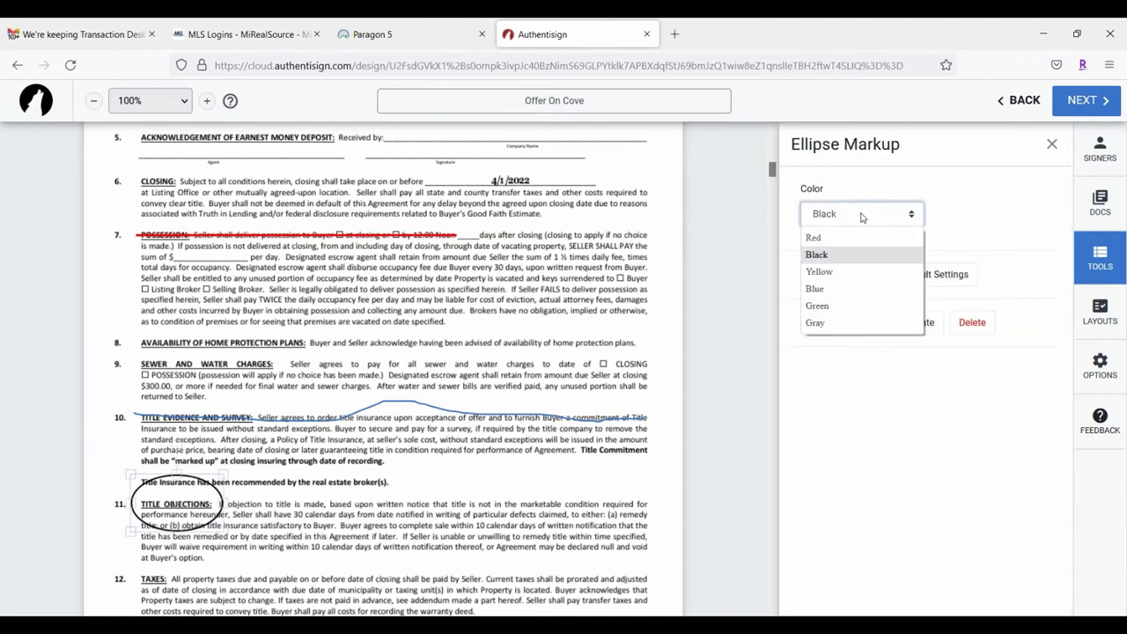
{"action": "left_click", "coordinate": [832, 272]}
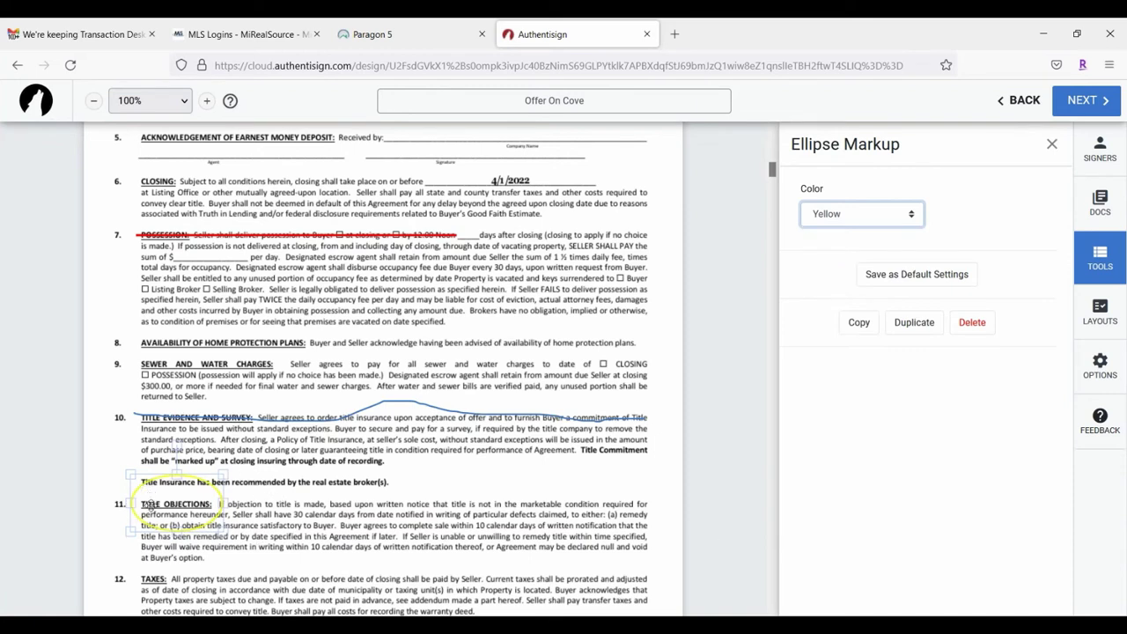
{"action": "mouse_move", "coordinate": [219, 474]}
{"action": "left_mouse_down"}
{"action": "mouse_move", "coordinate": [199, 487]}
{"action": "mouse_move", "coordinate": [213, 478]}
{"action": "left_mouse_up"}
{"action": "left_click_drag", "start_coordinate": [253, 430], "coordinate": [522, 180]}
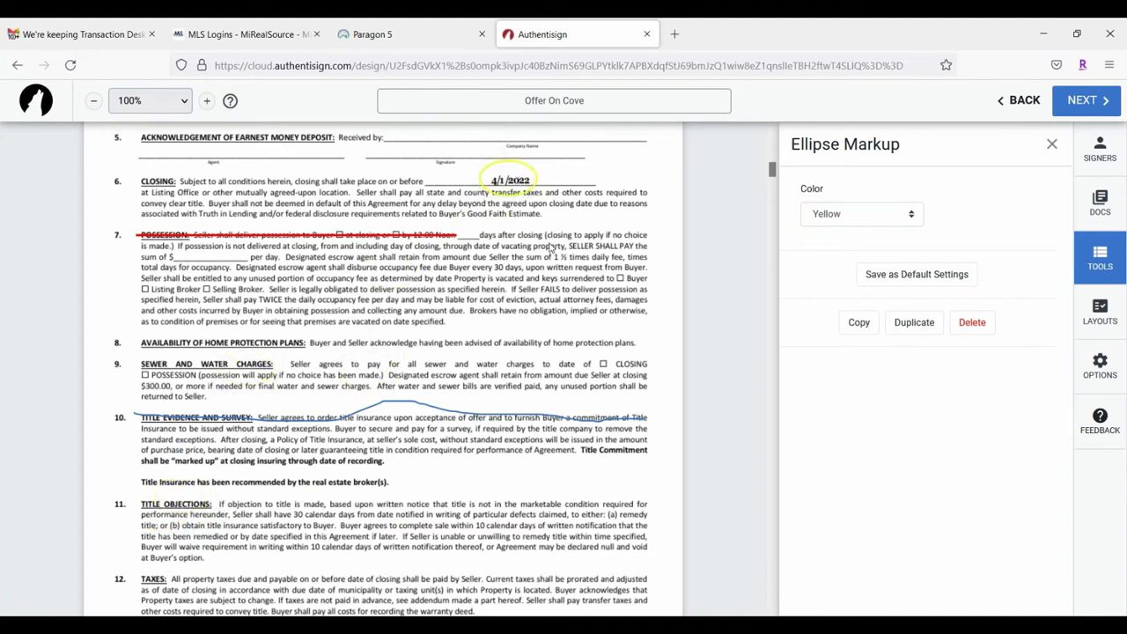
{"action": "left_click", "coordinate": [552, 250]}
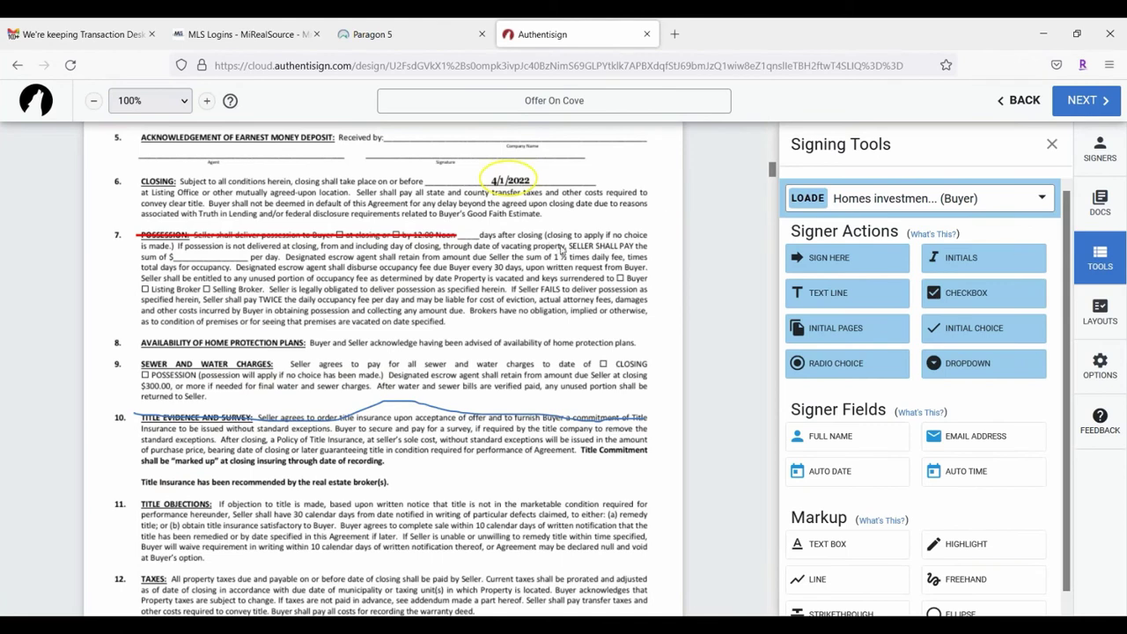
{"action": "scroll", "coordinate": [704, 291], "scroll_direction": "down", "scroll_amount": 3}
{"action": "scroll", "coordinate": [998, 473], "scroll_direction": "down", "scroll_amount": 1}
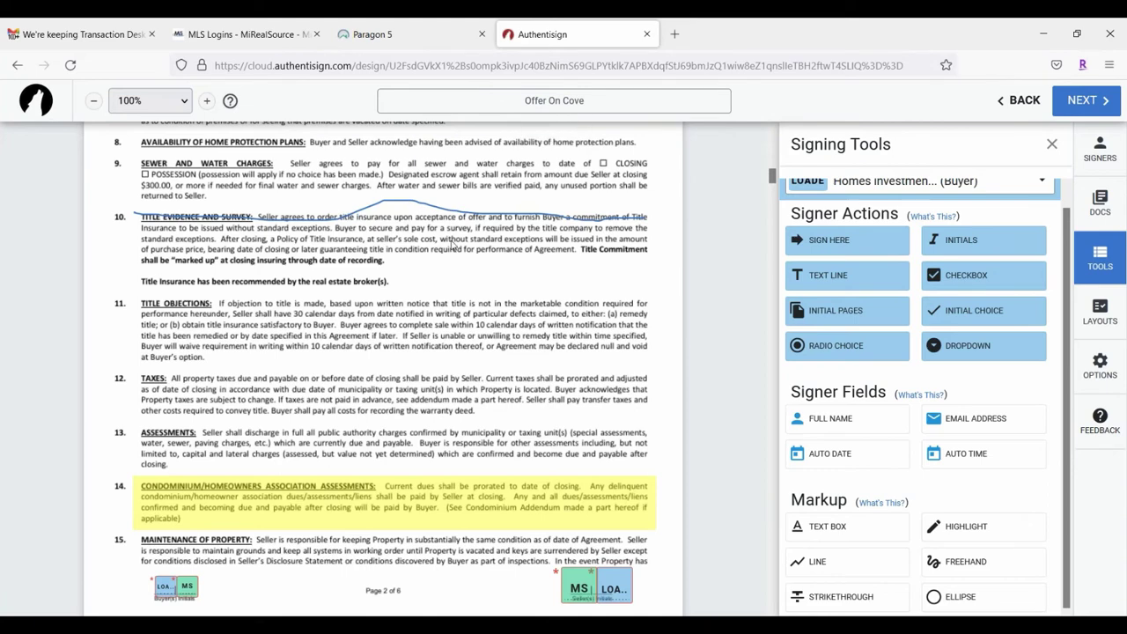
{"action": "scroll", "coordinate": [453, 250], "scroll_direction": "up", "scroll_amount": 4}
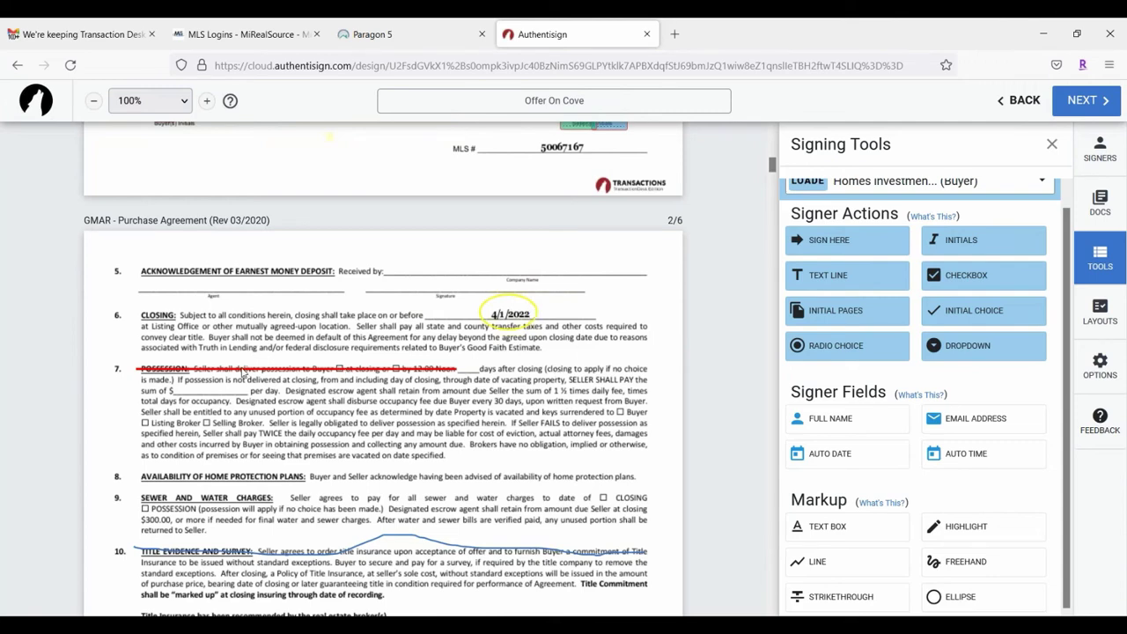
{"action": "scroll", "coordinate": [194, 421], "scroll_direction": "down", "scroll_amount": 3}
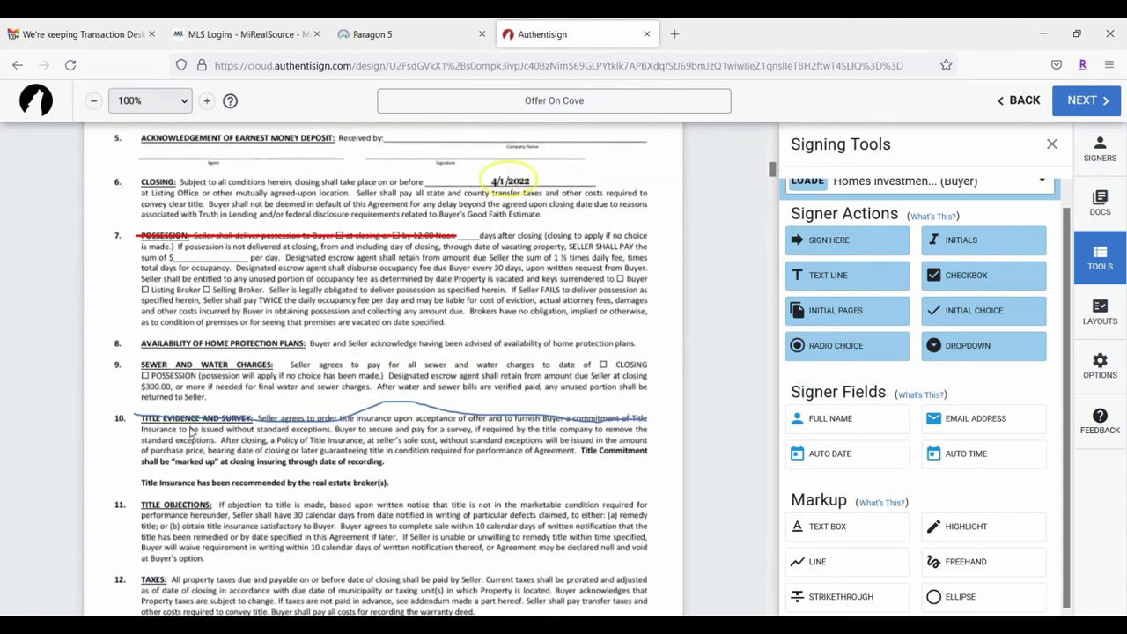
{"action": "scroll", "coordinate": [954, 385], "scroll_direction": "up", "scroll_amount": 1}
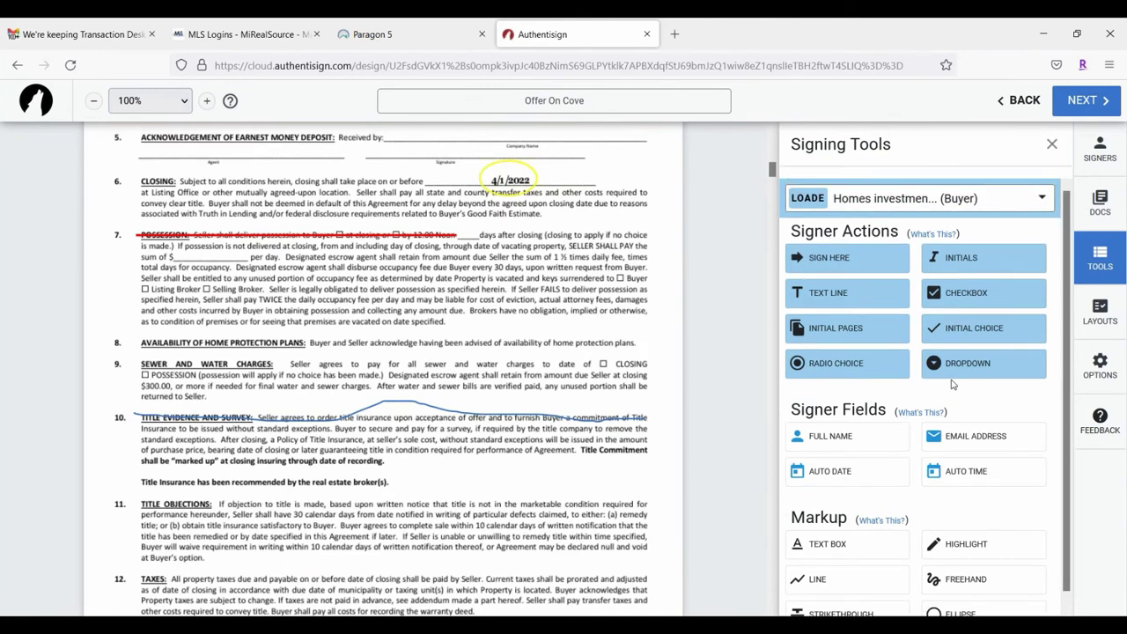
{"action": "scroll", "coordinate": [395, 390], "scroll_direction": "down", "scroll_amount": 1}
{"action": "scroll", "coordinate": [1018, 396], "scroll_direction": "down", "scroll_amount": 3}
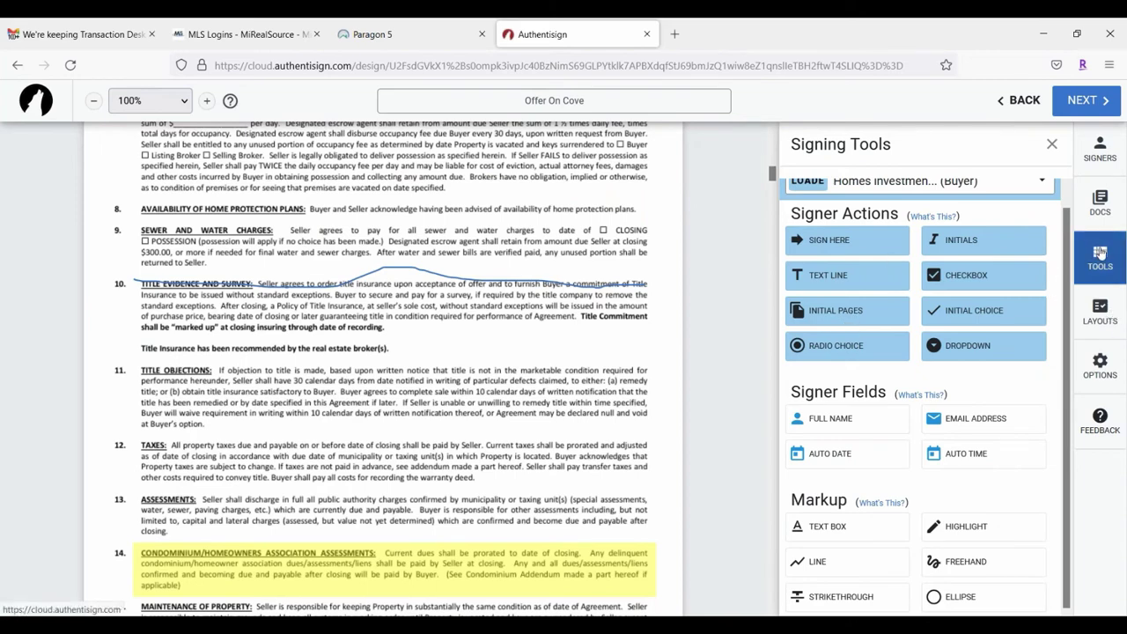
{"action": "left_click", "coordinate": [1098, 318]}
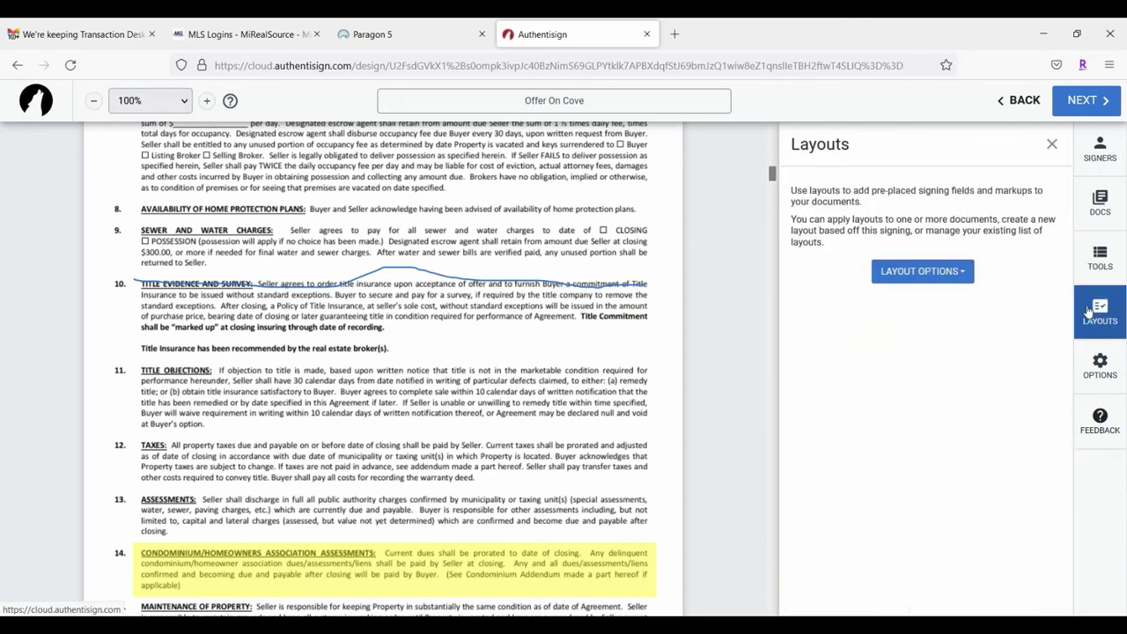
{"action": "left_click", "coordinate": [958, 275]}
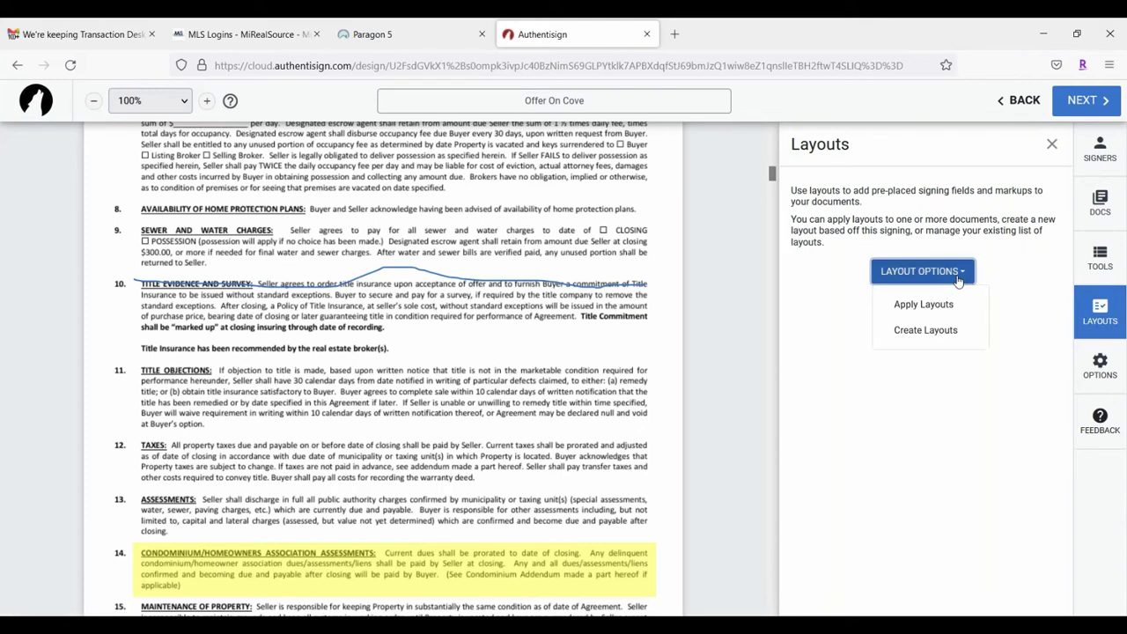
{"action": "left_click", "coordinate": [911, 304]}
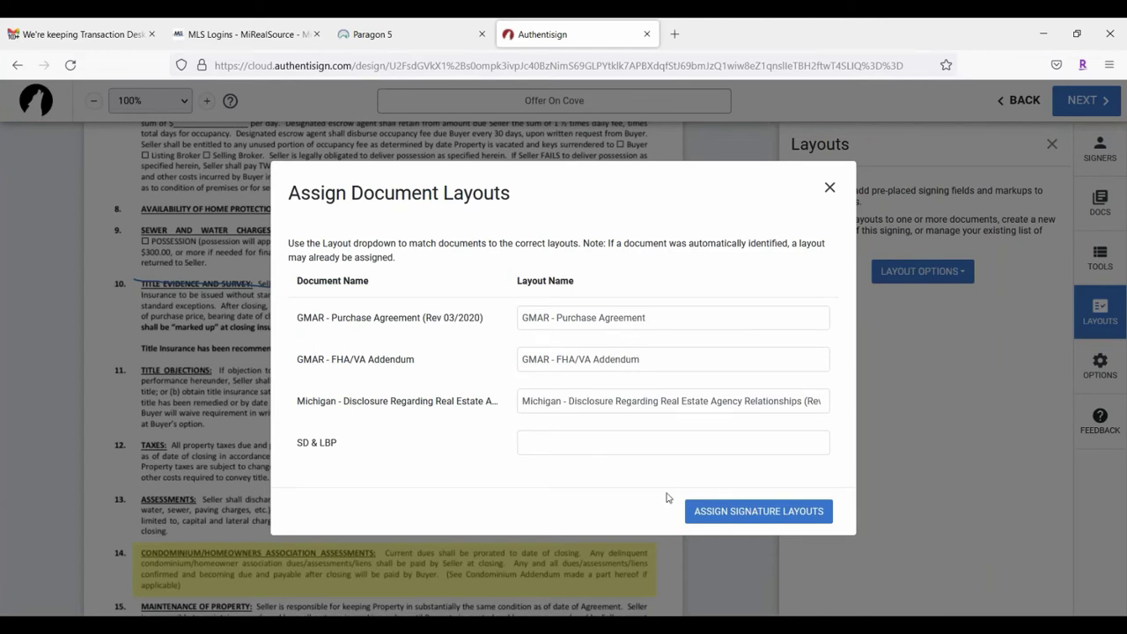
{"action": "left_click", "coordinate": [830, 189]}
{"action": "left_click", "coordinate": [1052, 143]}
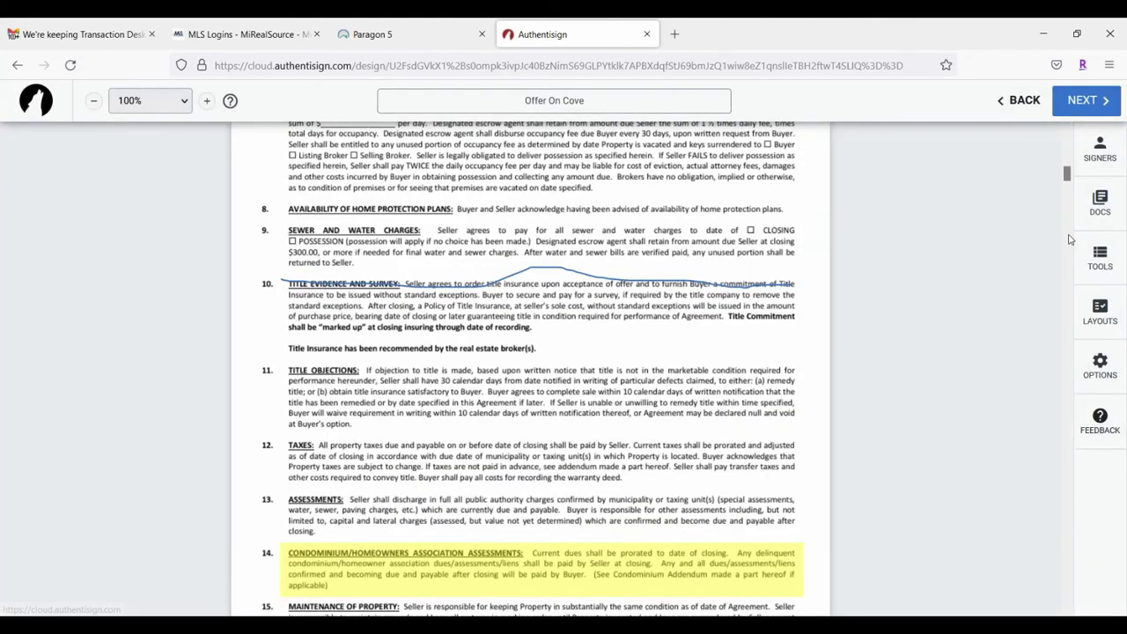
{"action": "left_click", "coordinate": [1088, 304]}
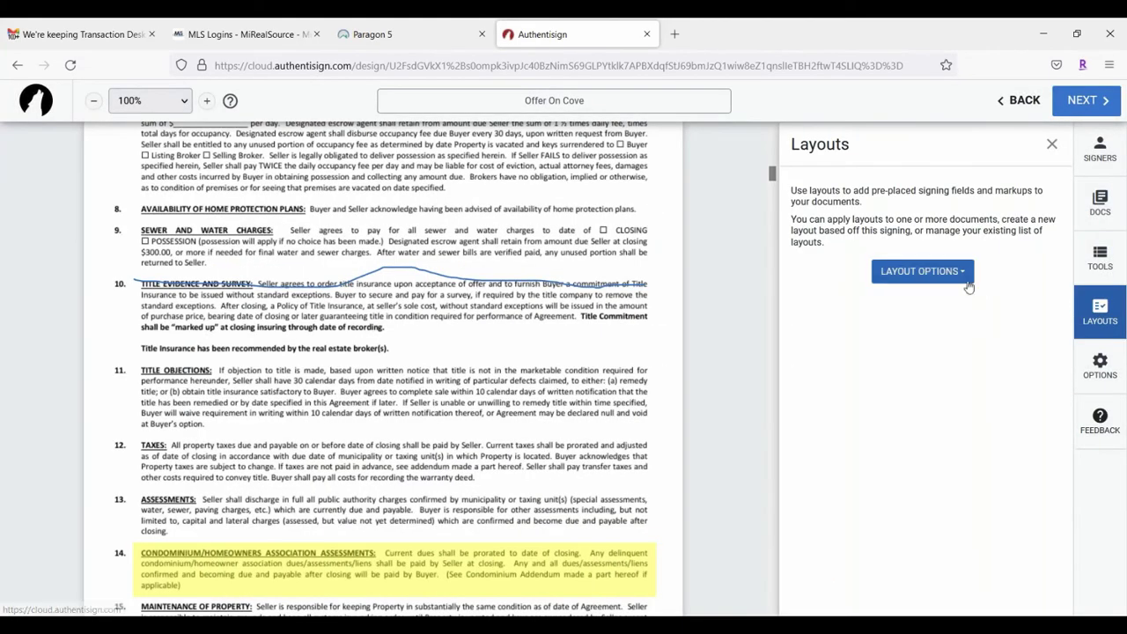
{"action": "left_click", "coordinate": [942, 272]}
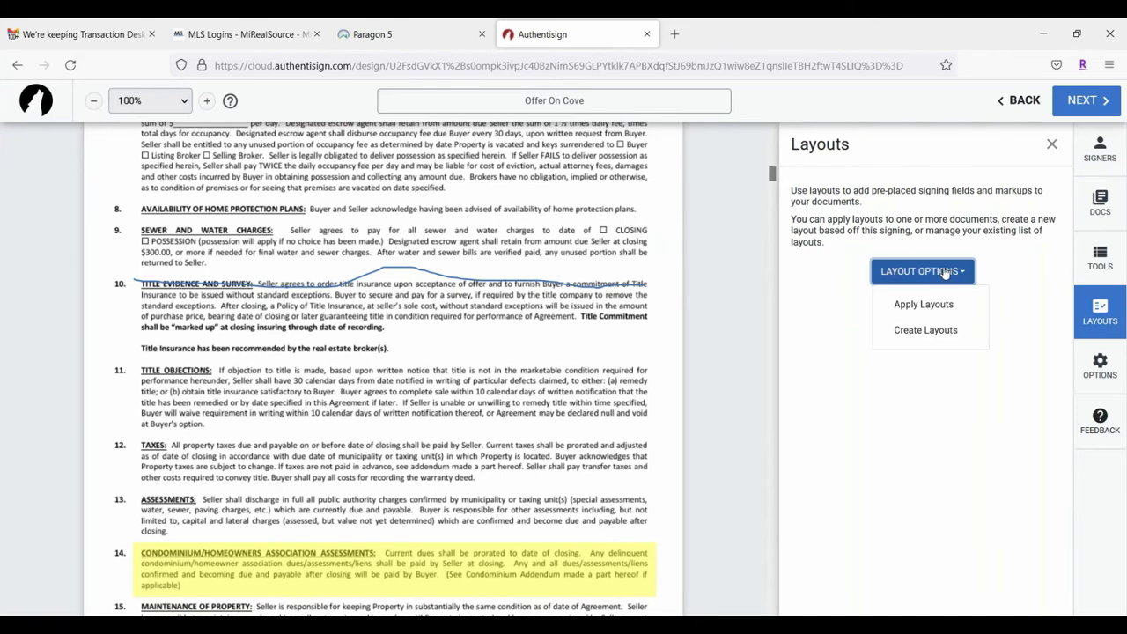
{"action": "left_click", "coordinate": [922, 331]}
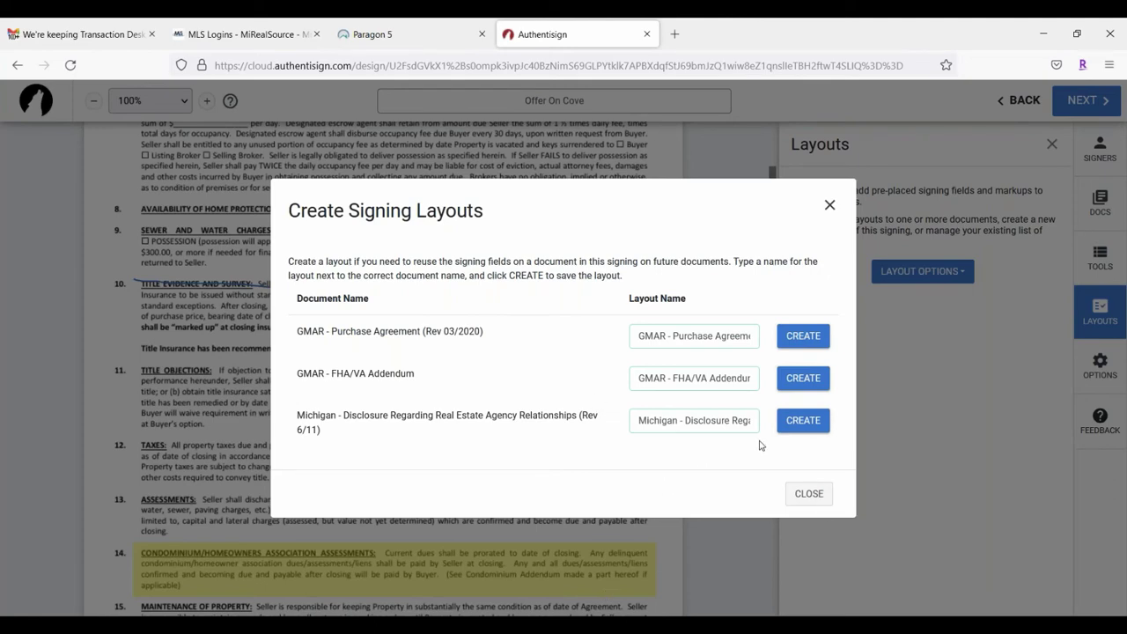
{"action": "left_click", "coordinate": [816, 501]}
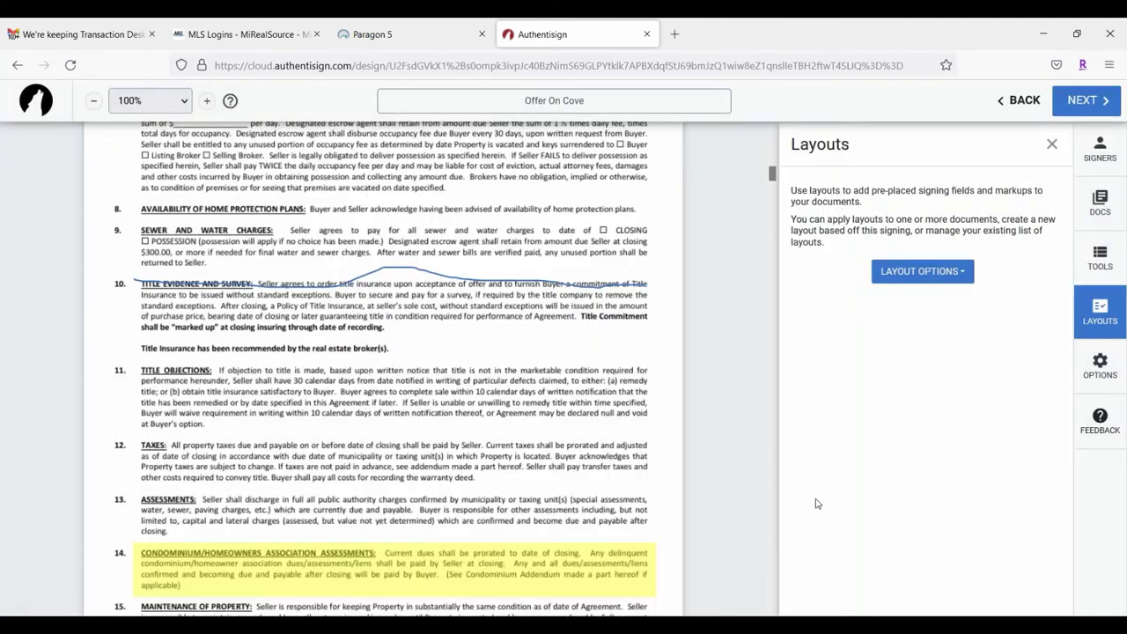
Step: Set the signing's expiration date to 3/12/2022 and save it
{"action": "left_click", "coordinate": [1100, 366]}
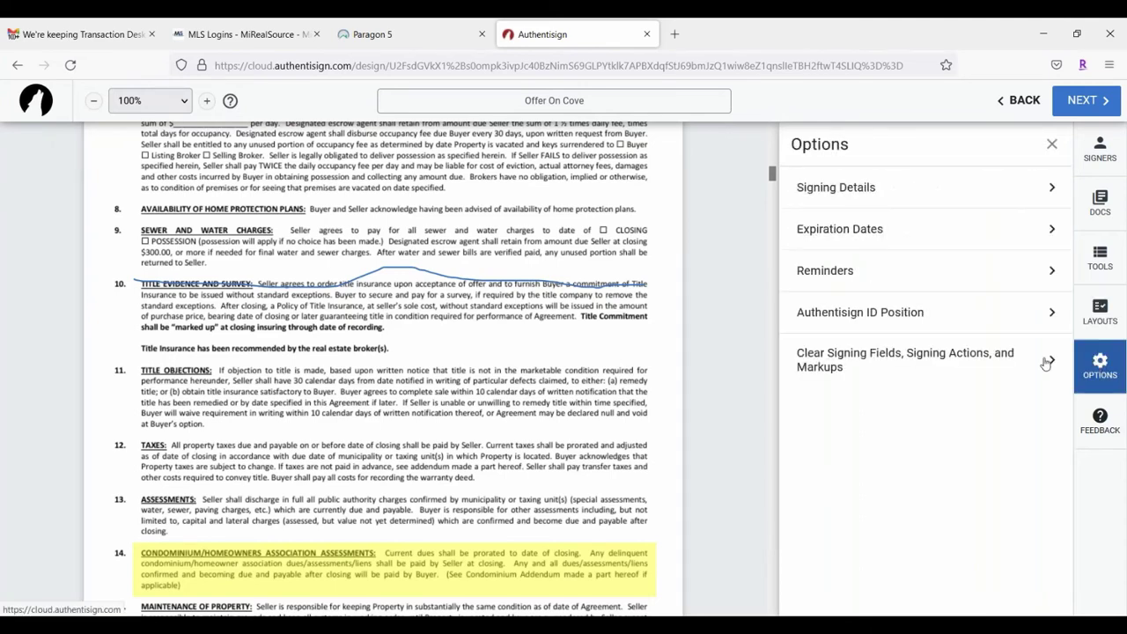
{"action": "left_click", "coordinate": [1014, 188]}
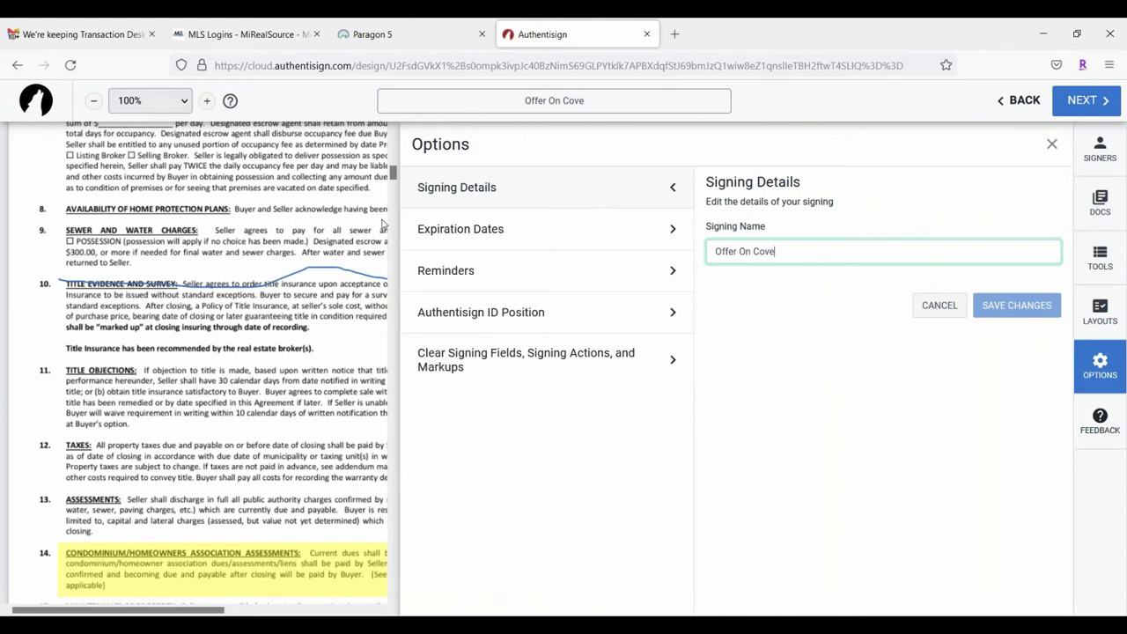
{"action": "left_click", "coordinate": [508, 233]}
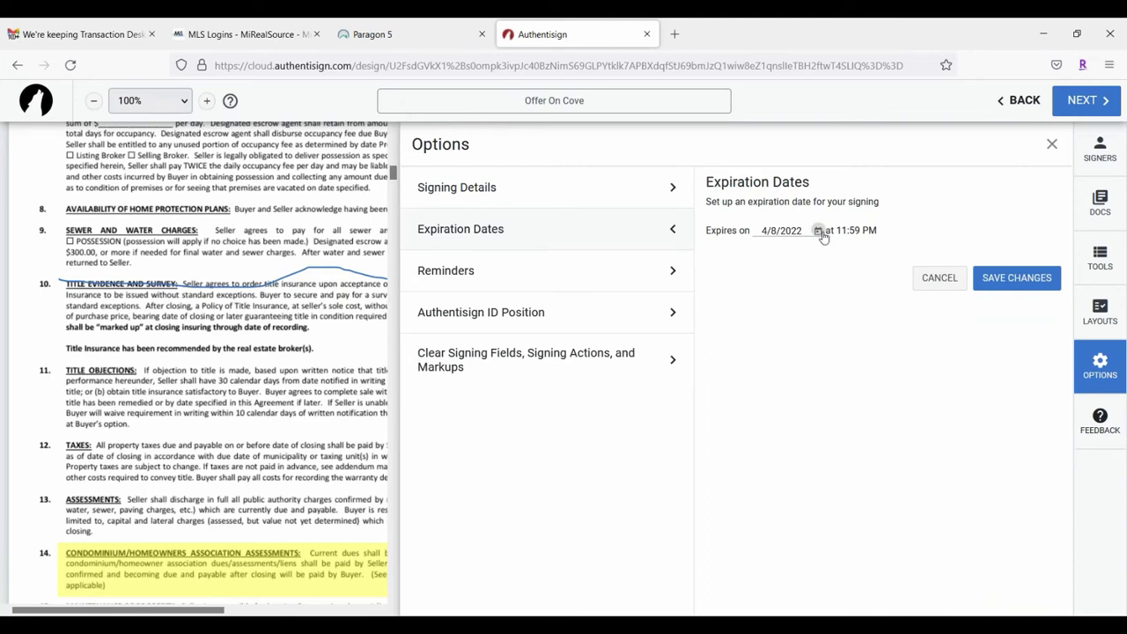
{"action": "left_click", "coordinate": [818, 232]}
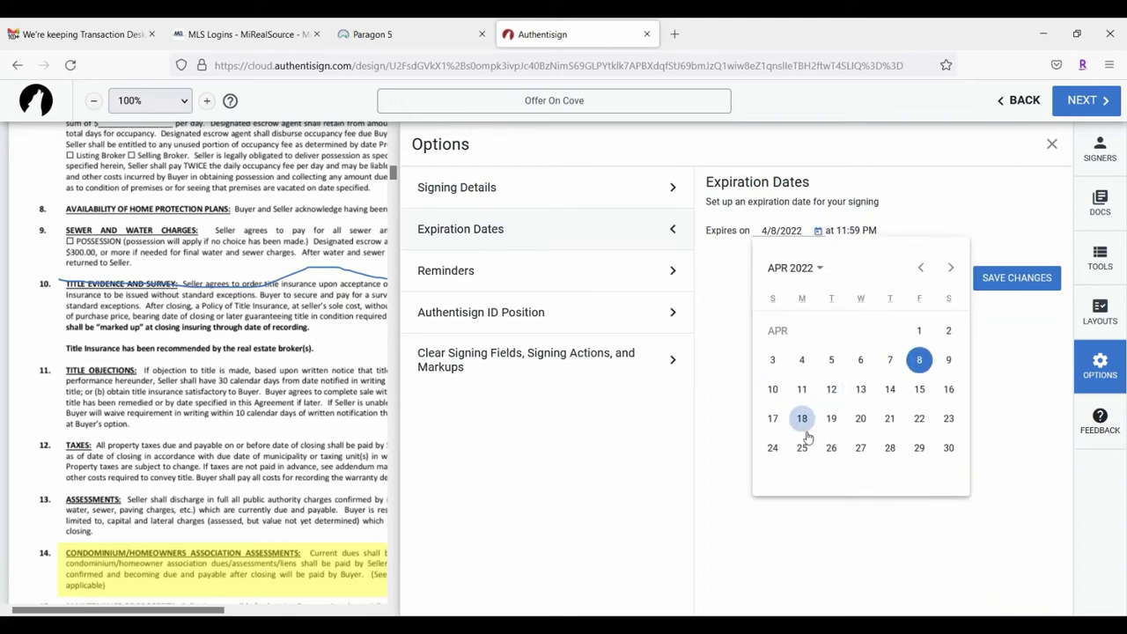
{"action": "left_click", "coordinate": [921, 269]}
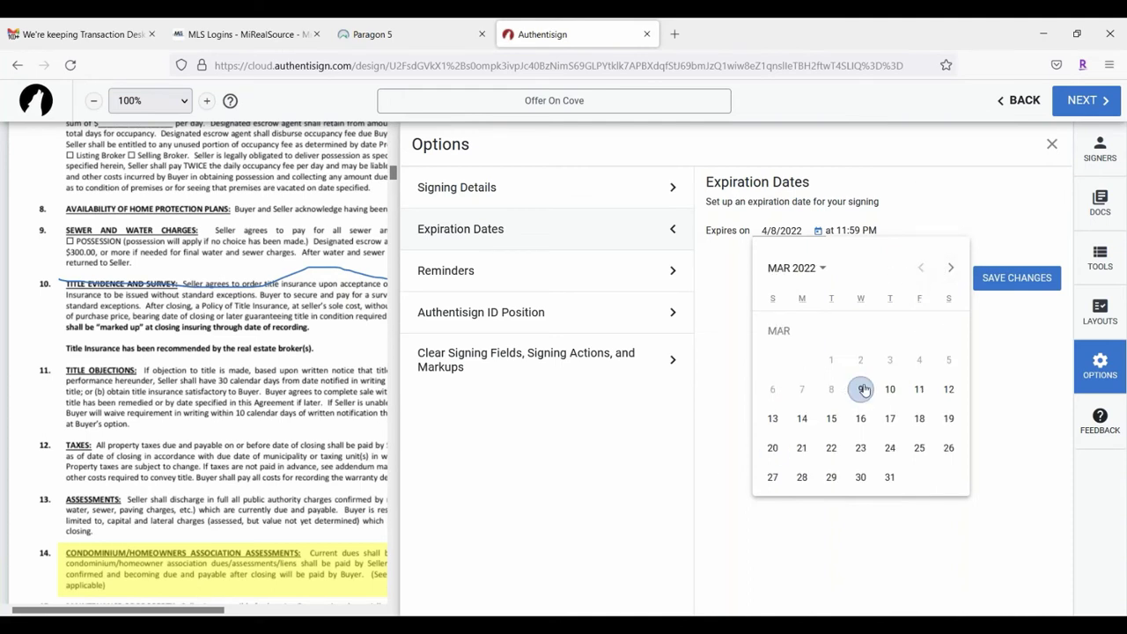
{"action": "left_click", "coordinate": [950, 389]}
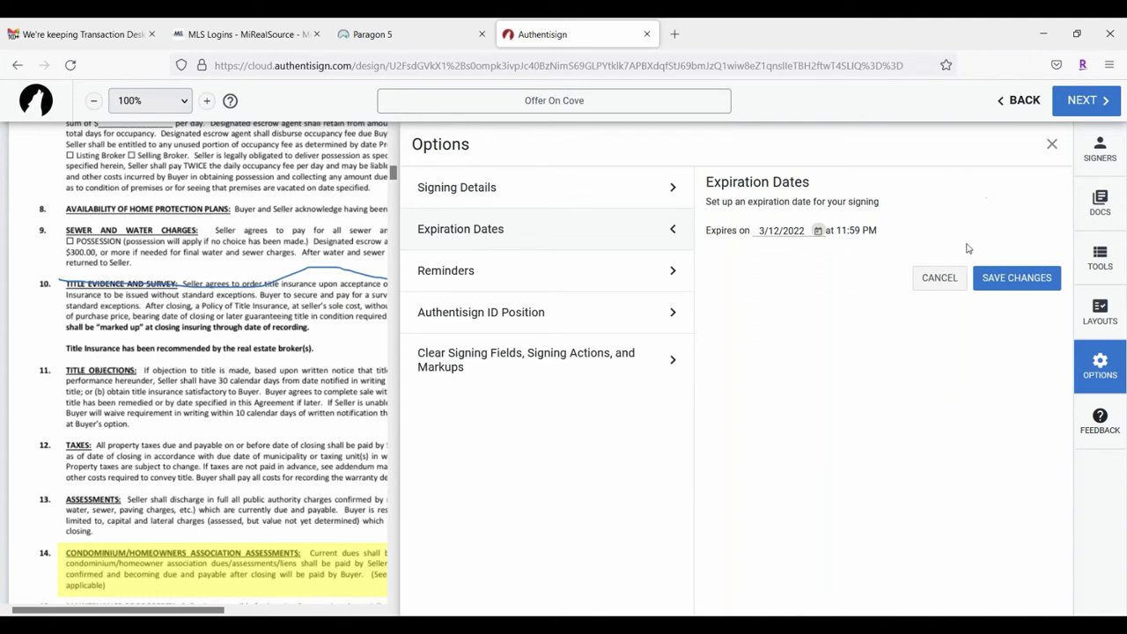
{"action": "left_click", "coordinate": [1036, 280]}
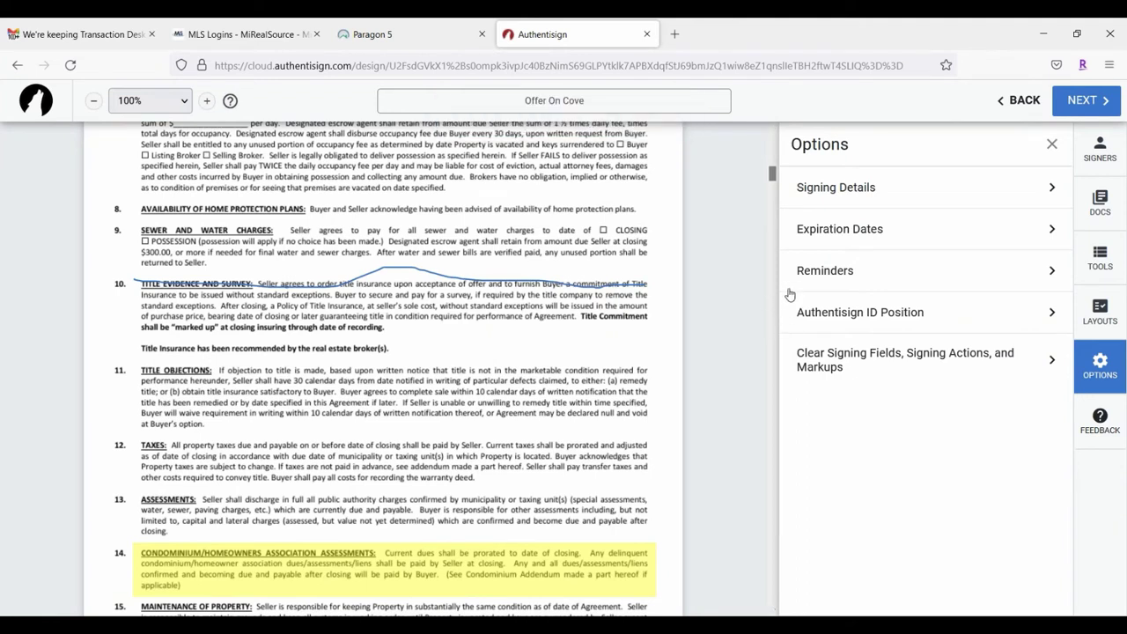
Step: Schedule reminders every 1 day at 9 AM and save them
{"action": "left_click", "coordinate": [898, 270]}
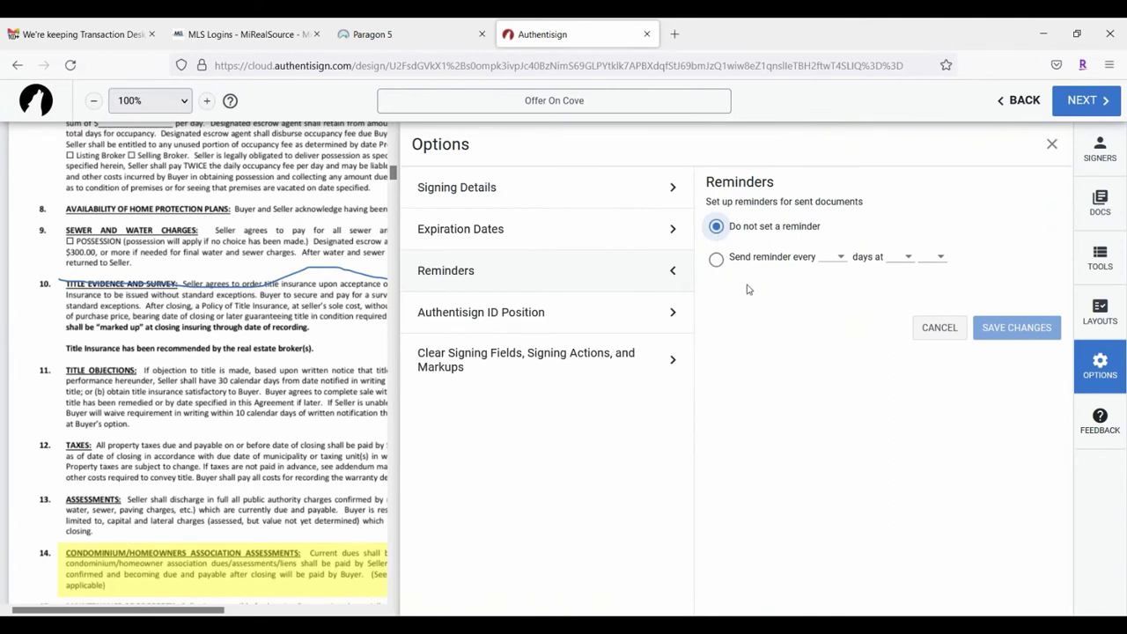
{"action": "left_click", "coordinate": [717, 260]}
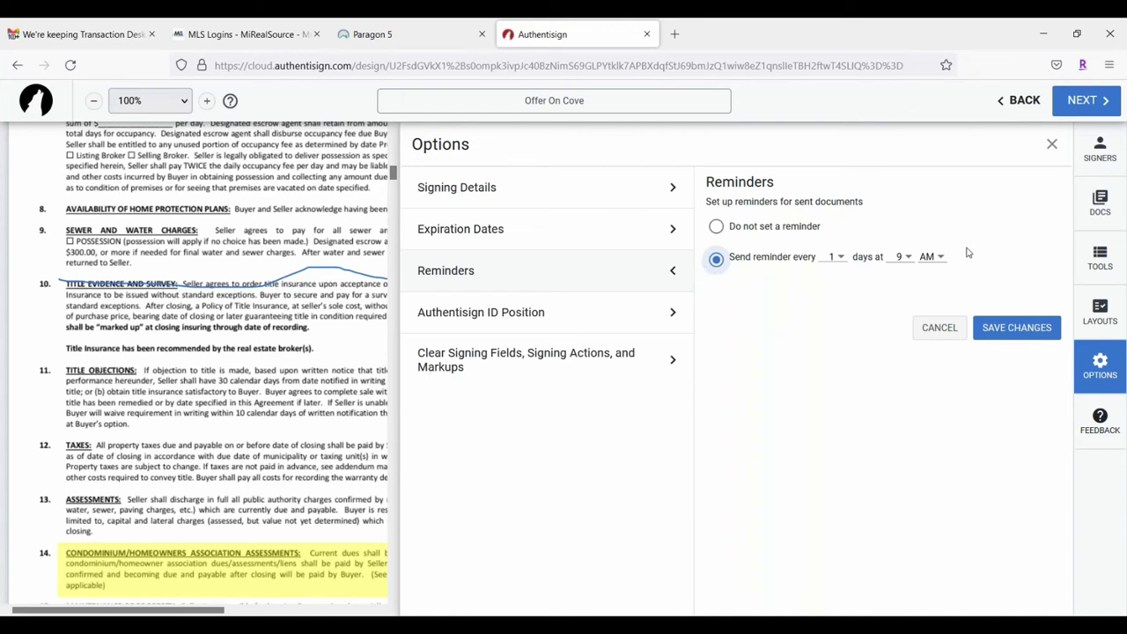
{"action": "left_click", "coordinate": [839, 257]}
{"action": "left_click", "coordinate": [928, 297]}
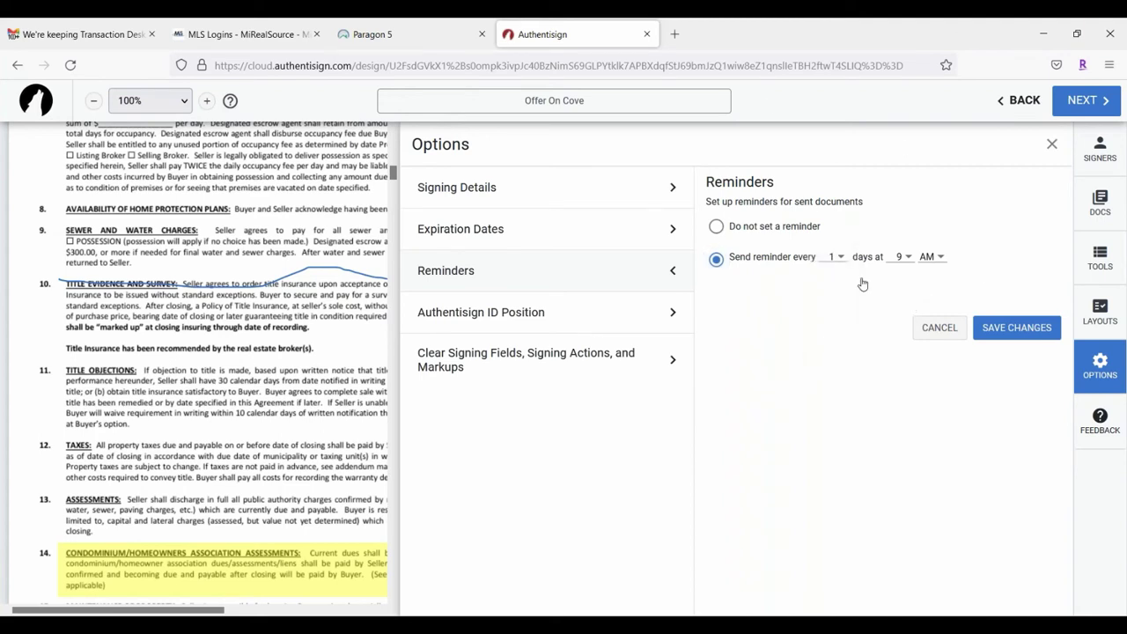
{"action": "left_click", "coordinate": [1016, 344]}
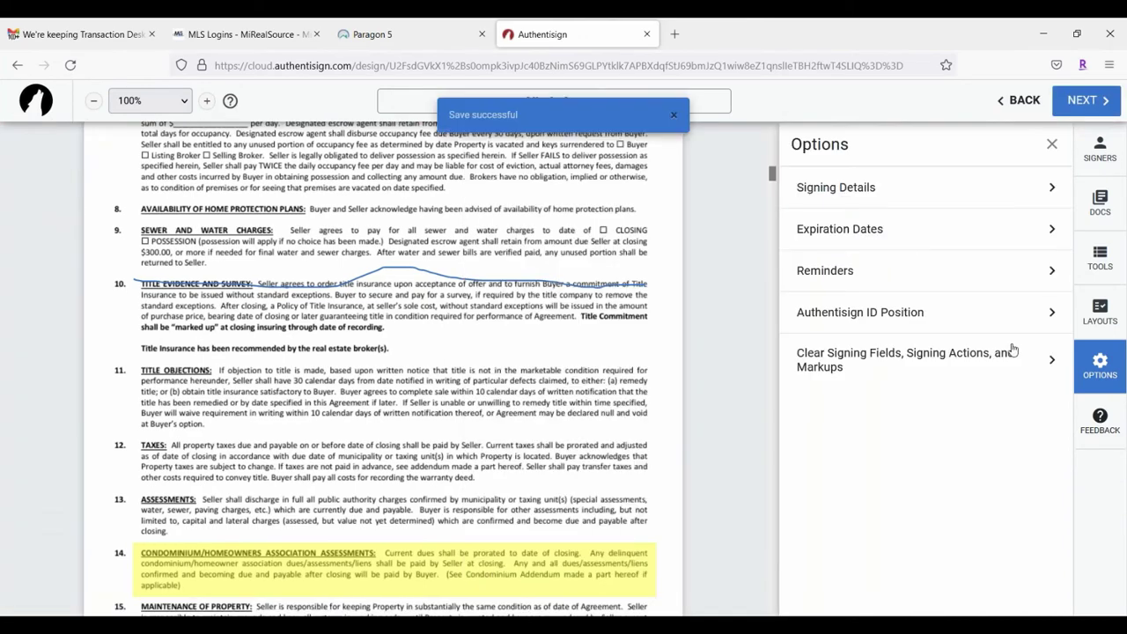
Step: Save the Authentisign ID position as Bottom Left and close the Options panel
{"action": "left_click", "coordinate": [866, 319]}
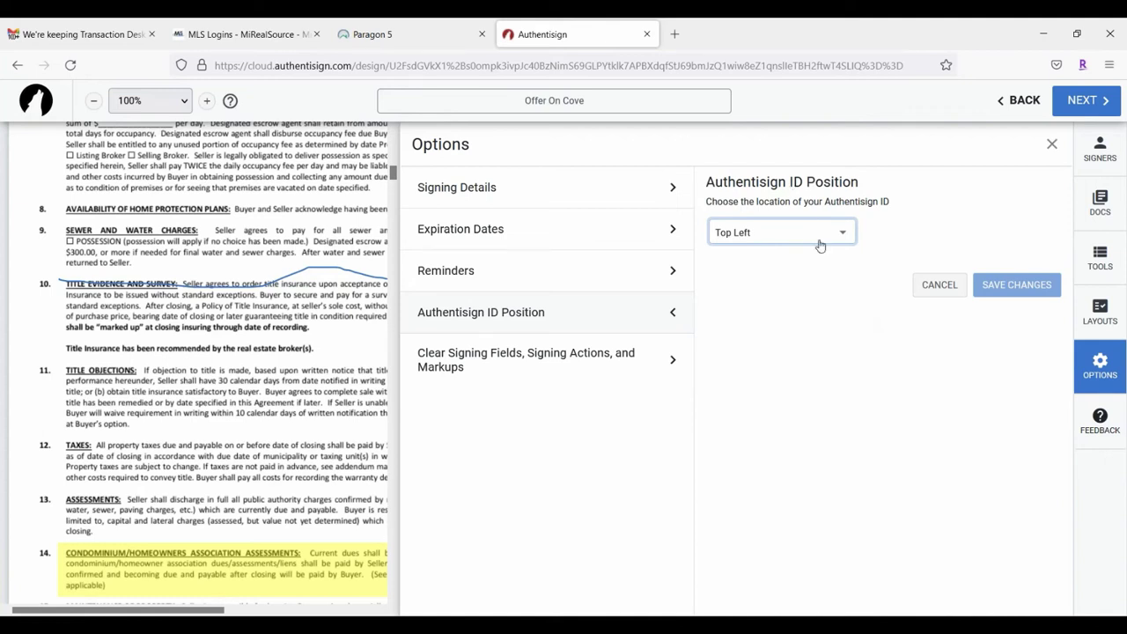
{"action": "left_click", "coordinate": [818, 234]}
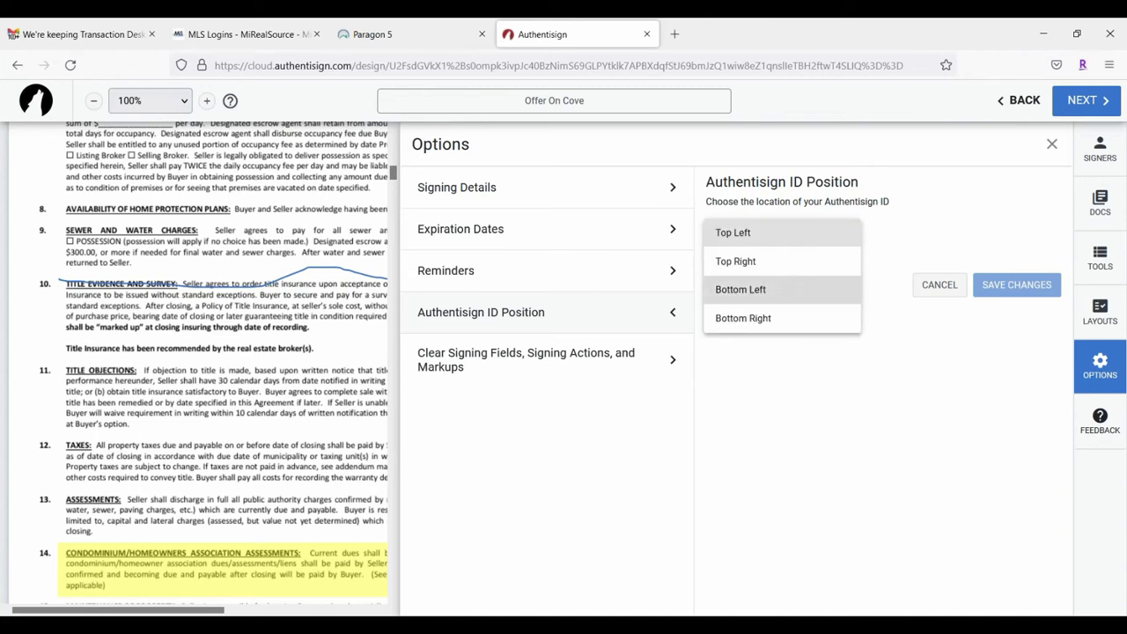
{"action": "left_click", "coordinate": [765, 289]}
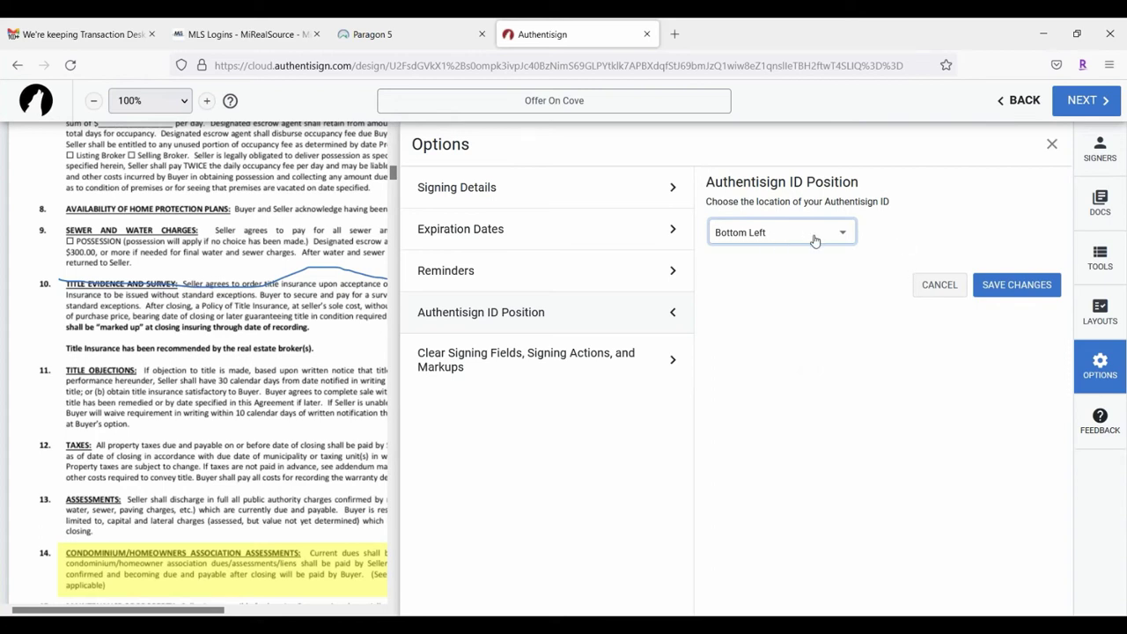
{"action": "left_click", "coordinate": [1018, 284]}
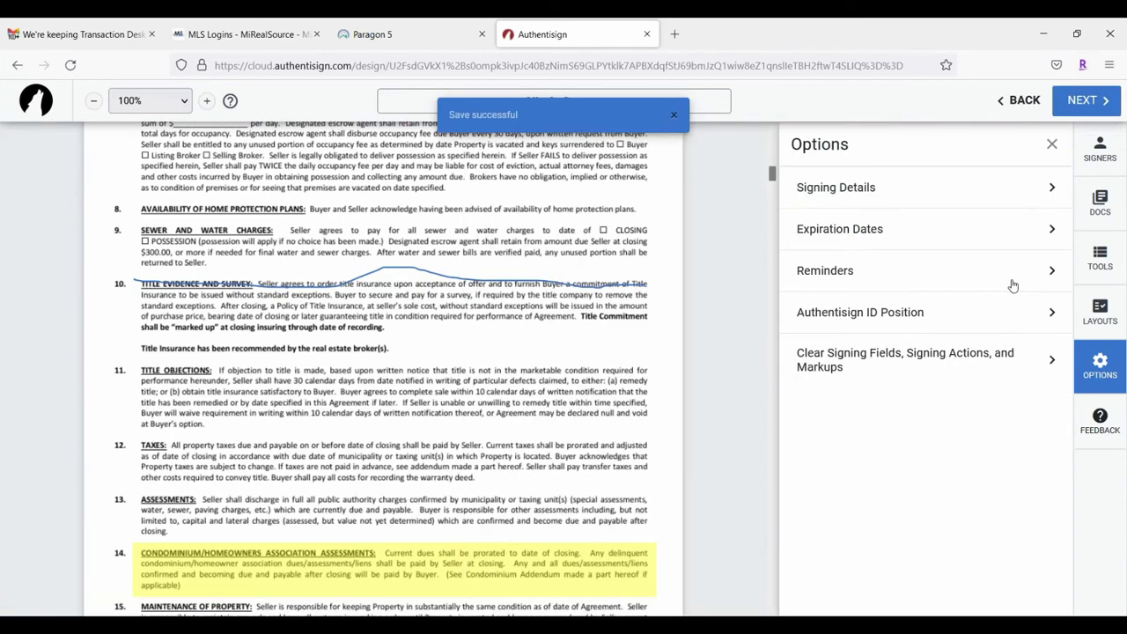
{"action": "left_click", "coordinate": [1052, 143]}
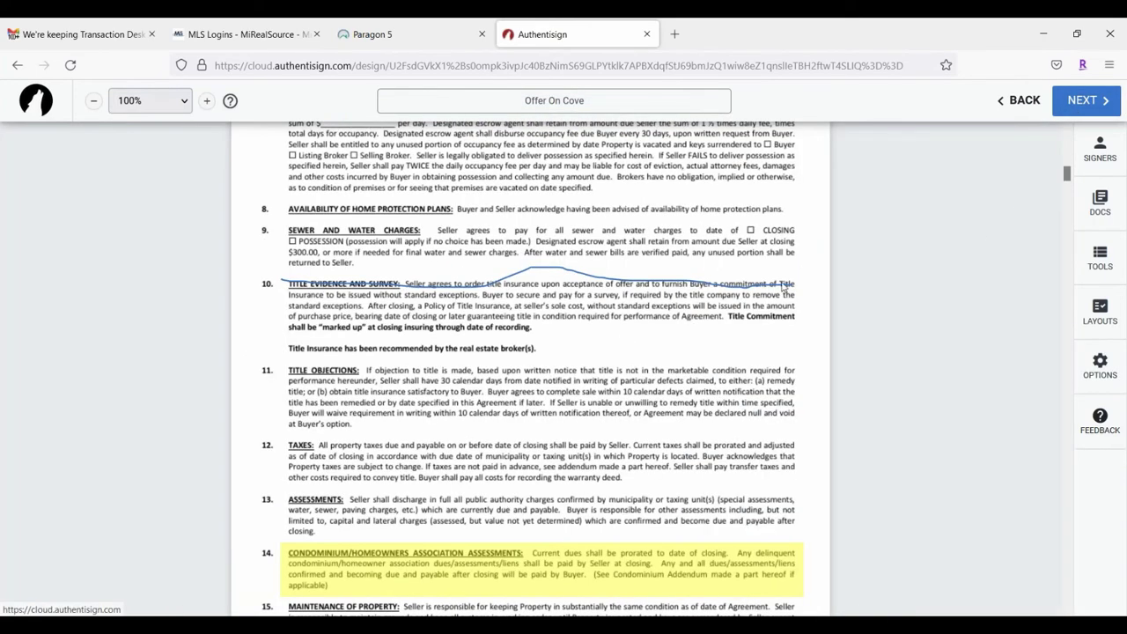
{"action": "scroll", "coordinate": [513, 513], "scroll_direction": "up", "scroll_amount": 4}
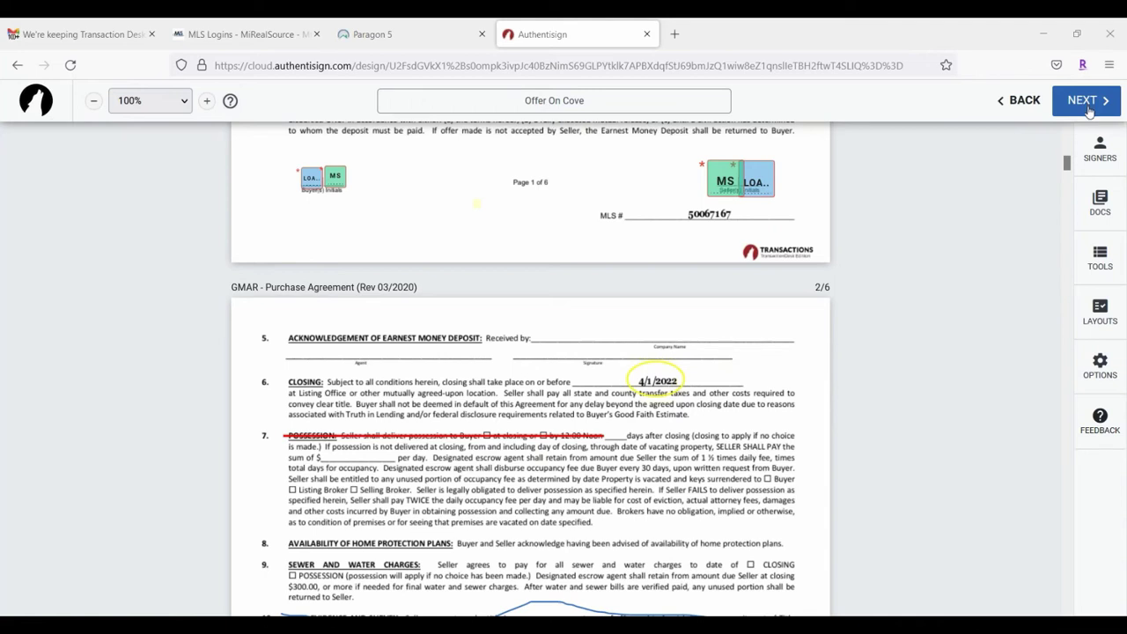
{"action": "left_click", "coordinate": [1022, 103]}
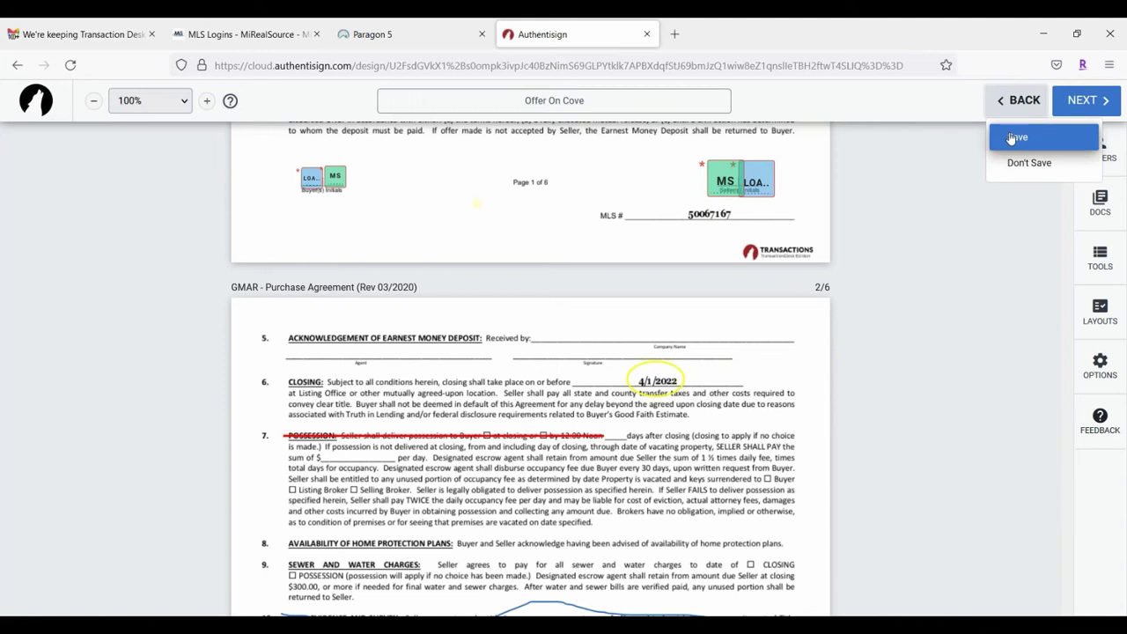
{"action": "left_click", "coordinate": [920, 179]}
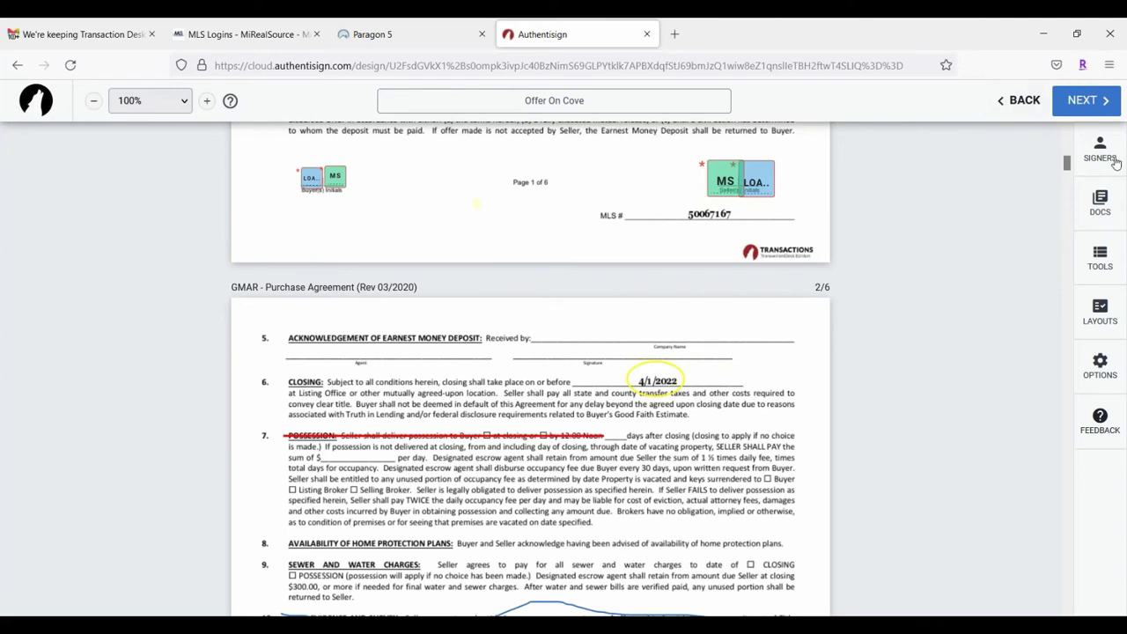
Step: Look through the Signers, Docs, Tools, Layout and Options panels, then try continuing to the next step
{"action": "left_click", "coordinate": [1114, 162]}
{"action": "left_click", "coordinate": [1112, 195]}
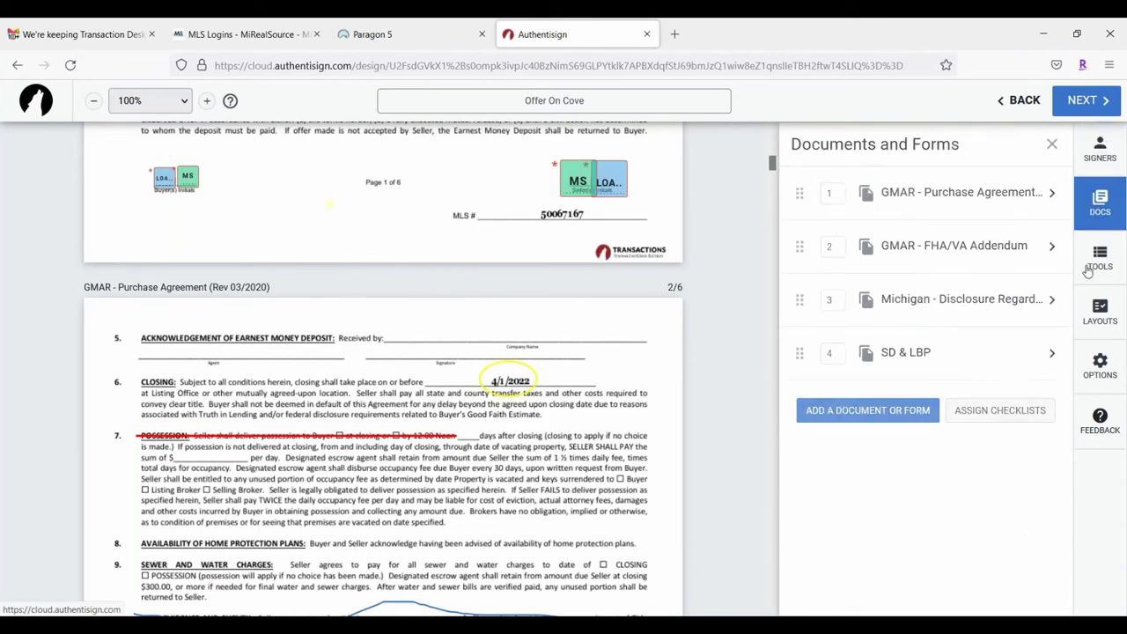
{"action": "left_click", "coordinate": [1096, 261]}
{"action": "left_click", "coordinate": [1117, 314]}
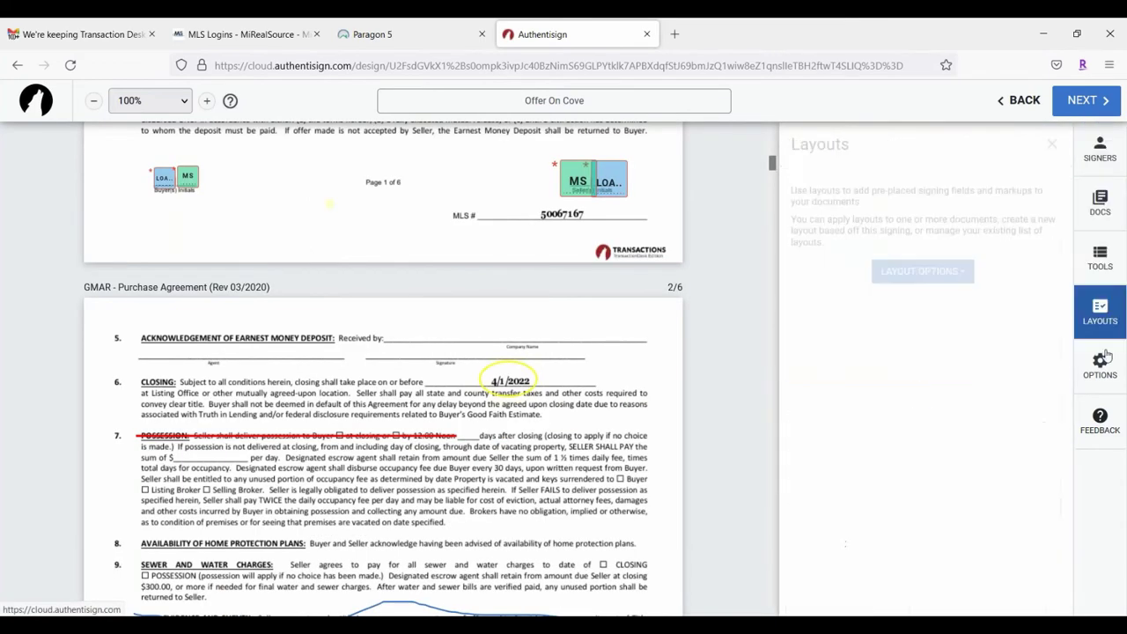
{"action": "left_click", "coordinate": [1108, 370]}
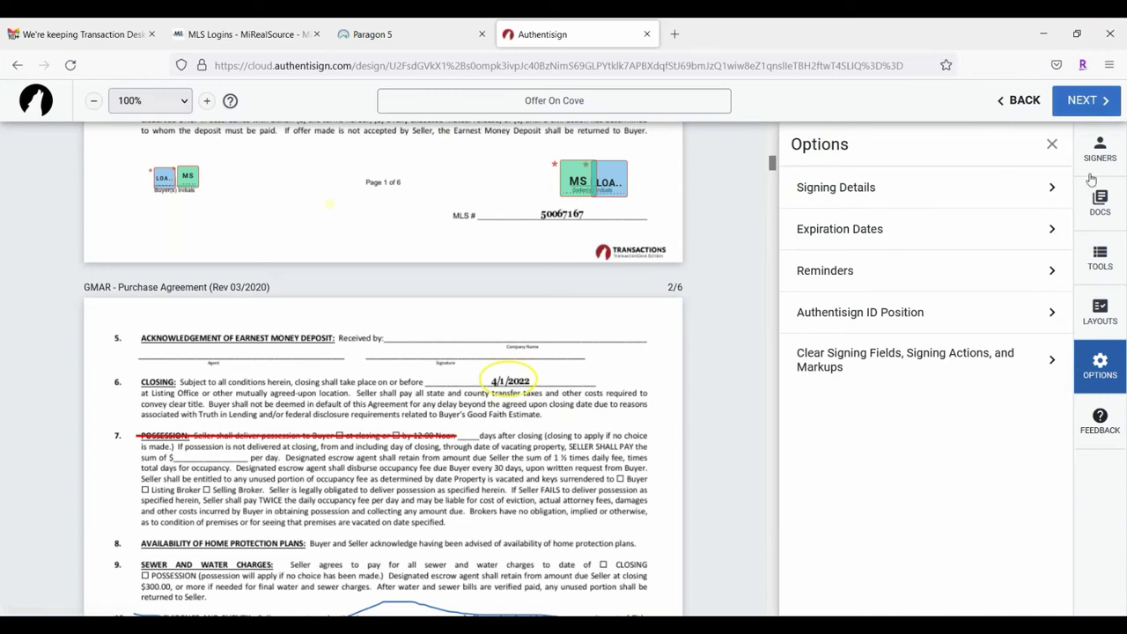
{"action": "left_click", "coordinate": [1090, 102]}
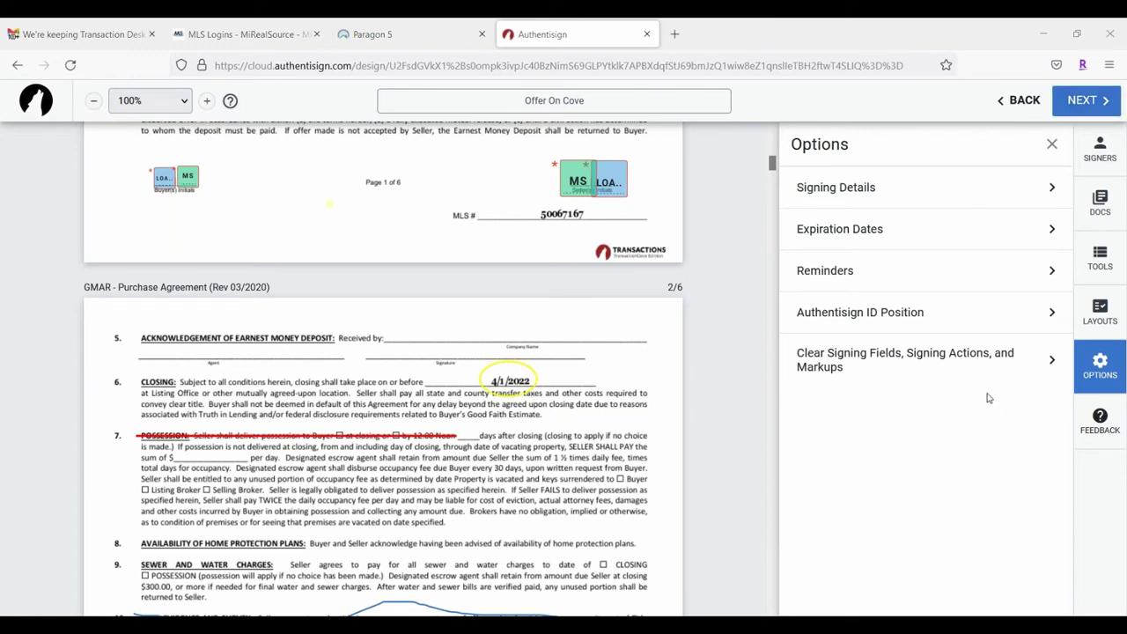
Step: Reopen the document list and the Signing Tools panel
{"action": "left_click", "coordinate": [1096, 204]}
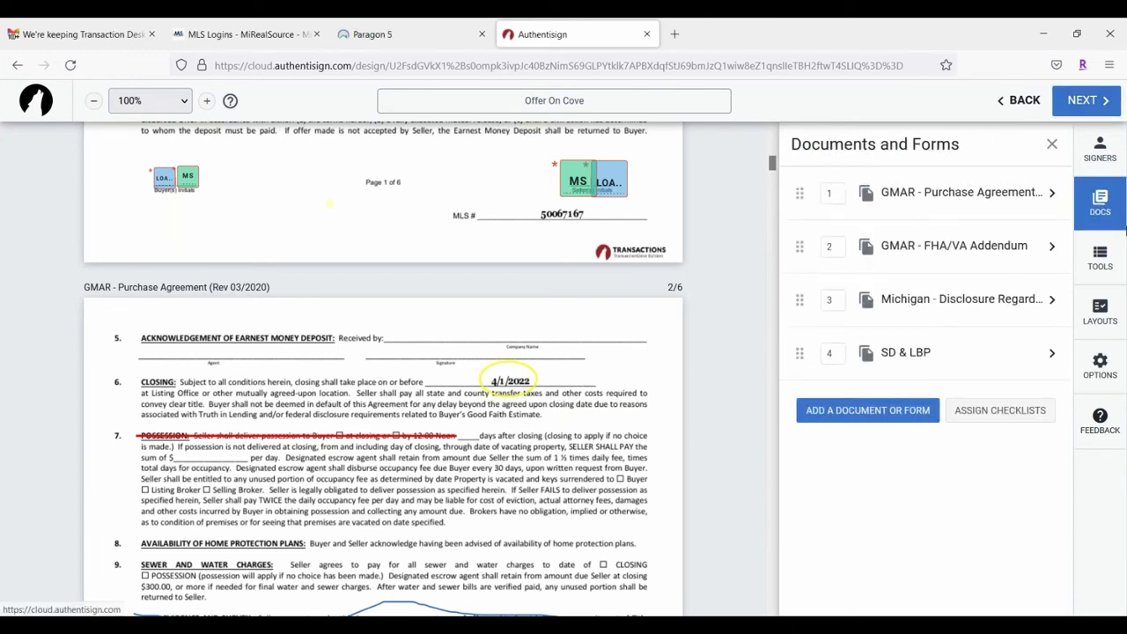
{"action": "left_click", "coordinate": [1078, 265]}
{"action": "scroll", "coordinate": [558, 384], "scroll_direction": "down", "scroll_amount": 1}
Step: Enter 'Concessions' as the last-page MS - Dropdown's option and set it as the default
{"action": "scroll", "coordinate": [558, 384], "scroll_direction": "down", "scroll_amount": 10}
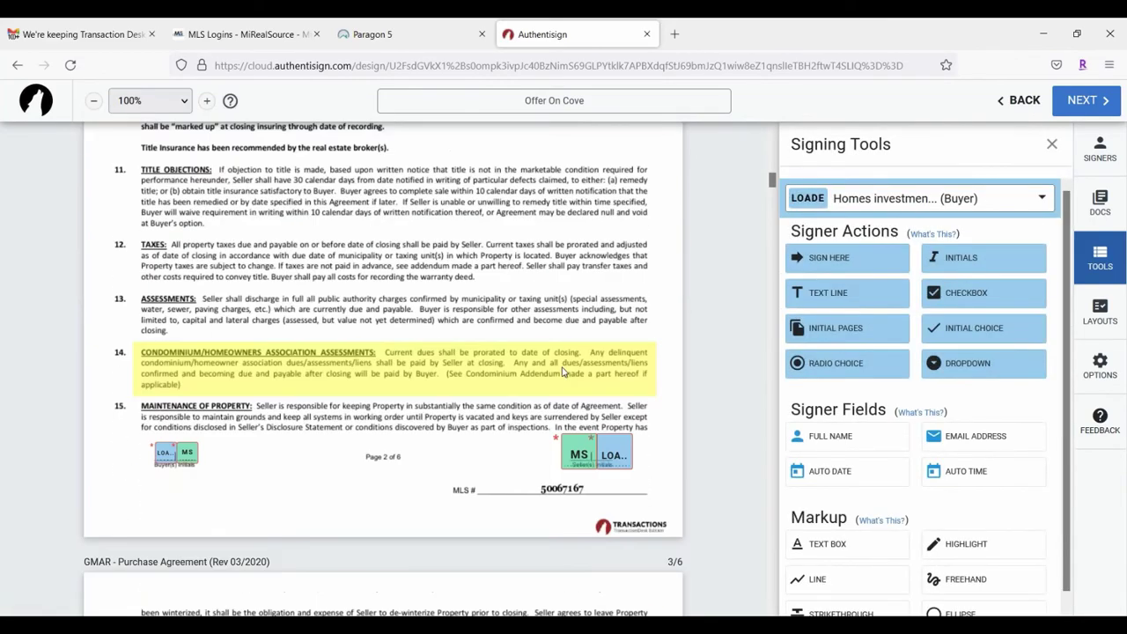
{"action": "scroll", "coordinate": [559, 372], "scroll_direction": "down", "scroll_amount": 10}
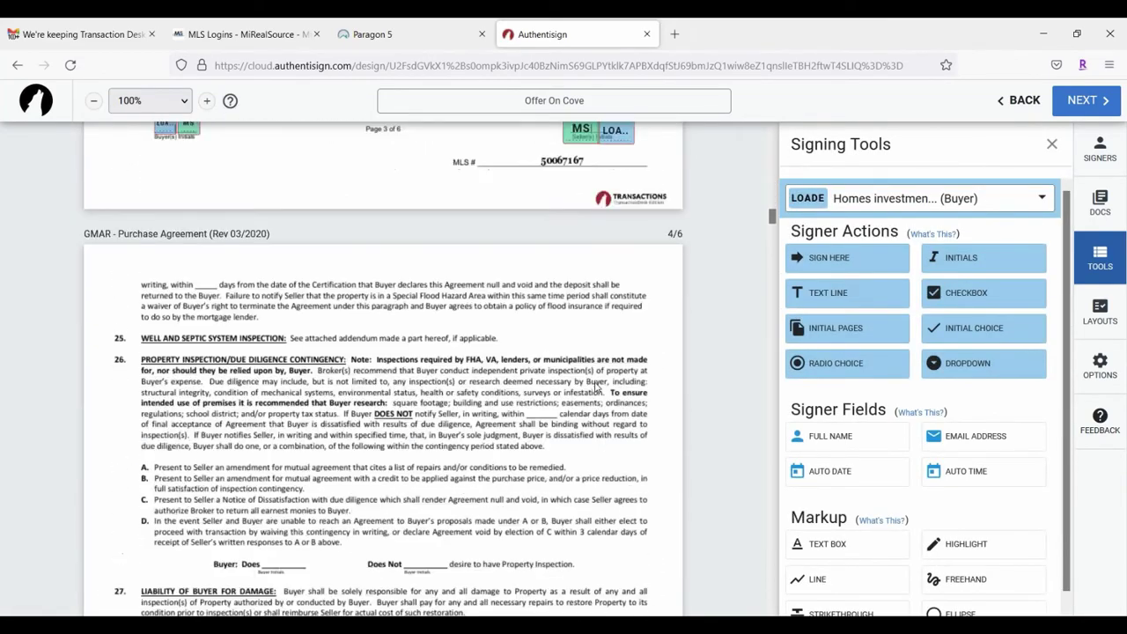
{"action": "scroll", "coordinate": [624, 418], "scroll_direction": "down", "scroll_amount": 10}
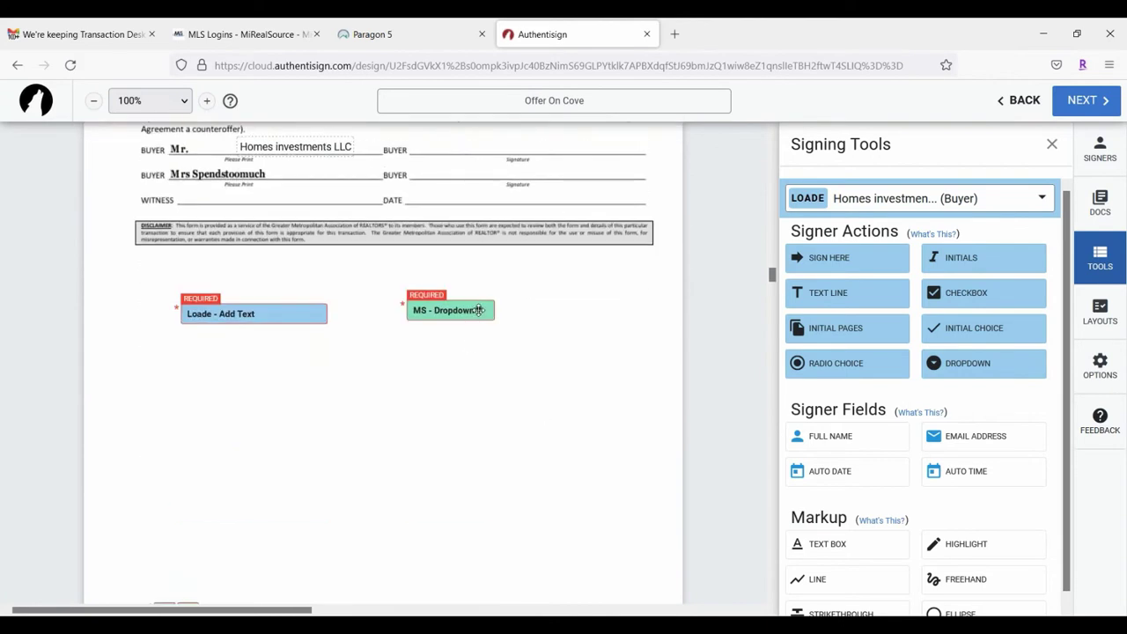
{"action": "left_click", "coordinate": [479, 312]}
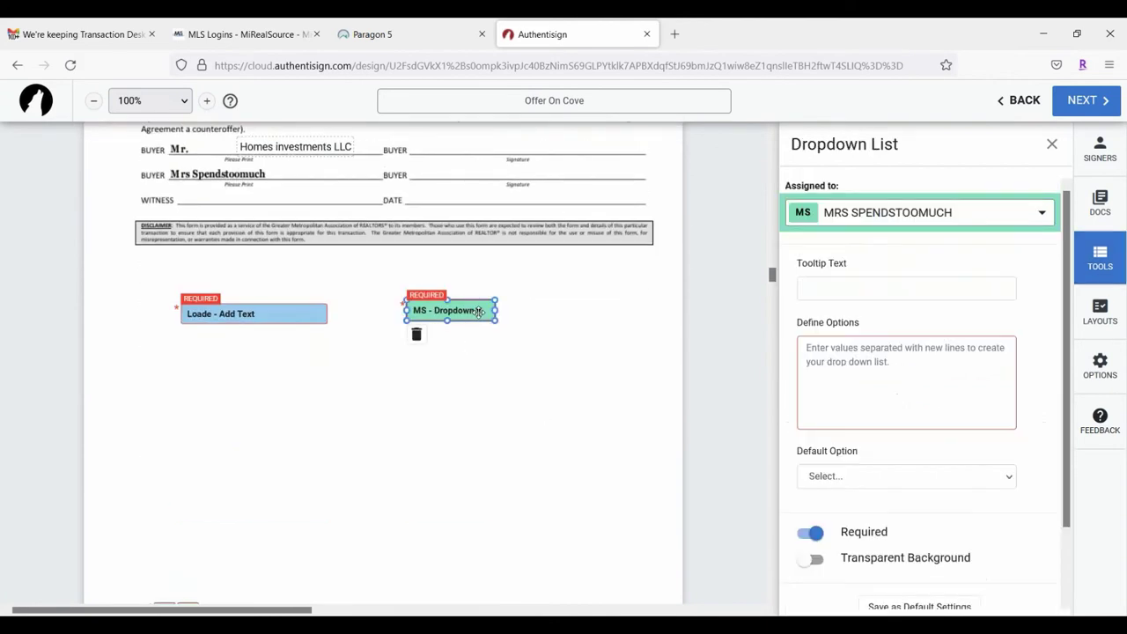
{"action": "left_click", "coordinate": [866, 476]}
{"action": "left_click", "coordinate": [865, 480]}
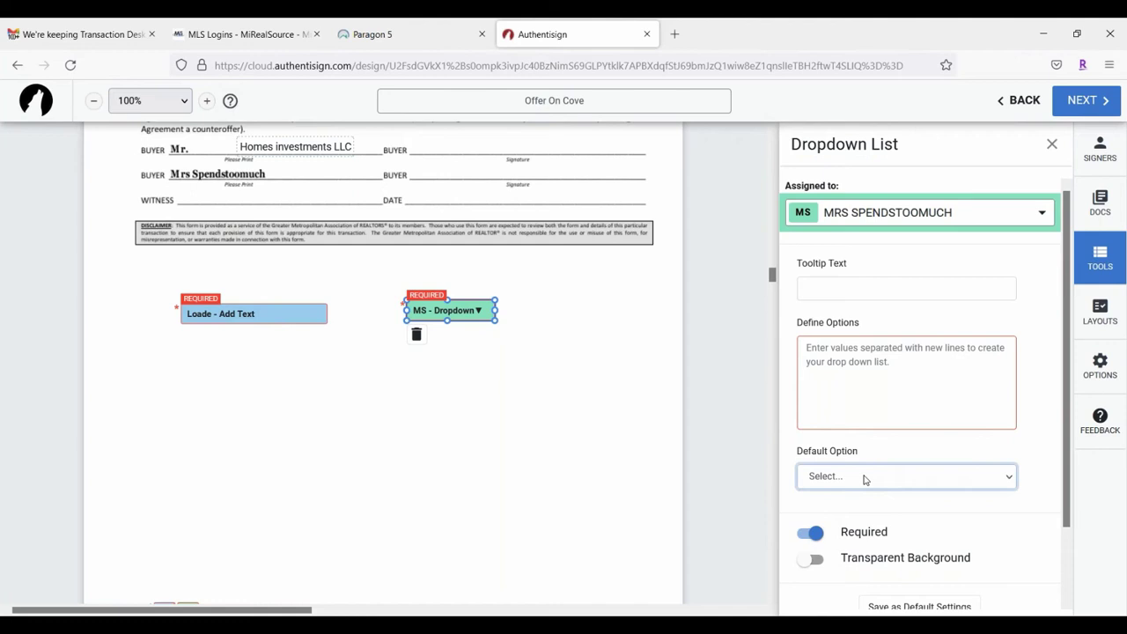
{"action": "left_click", "coordinate": [827, 348]}
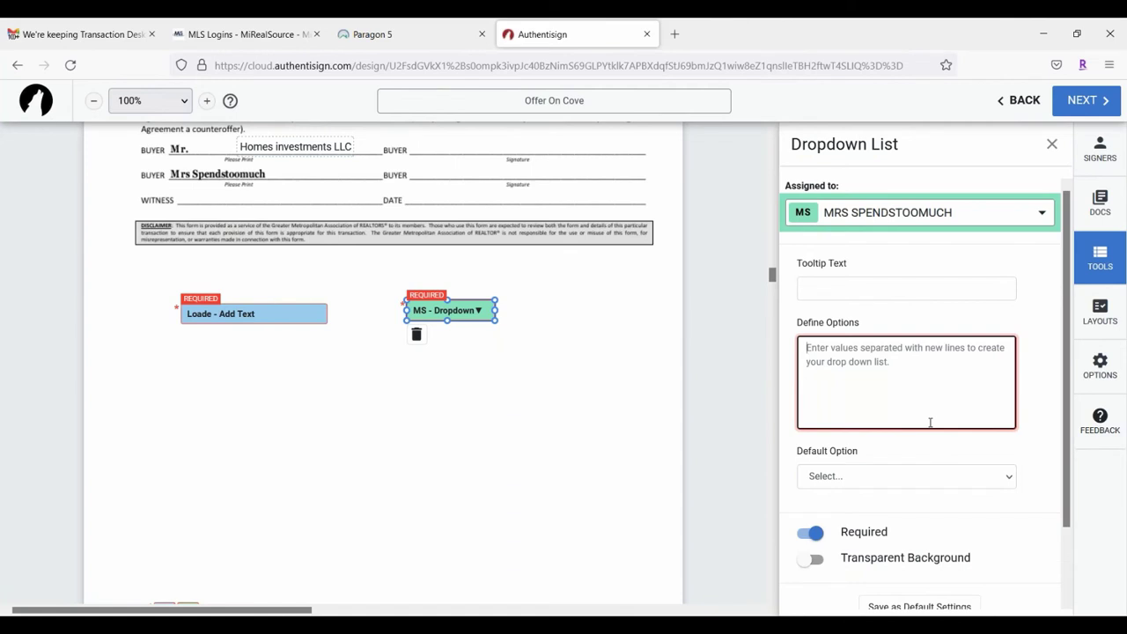
{"action": "type", "text": "Conce"}
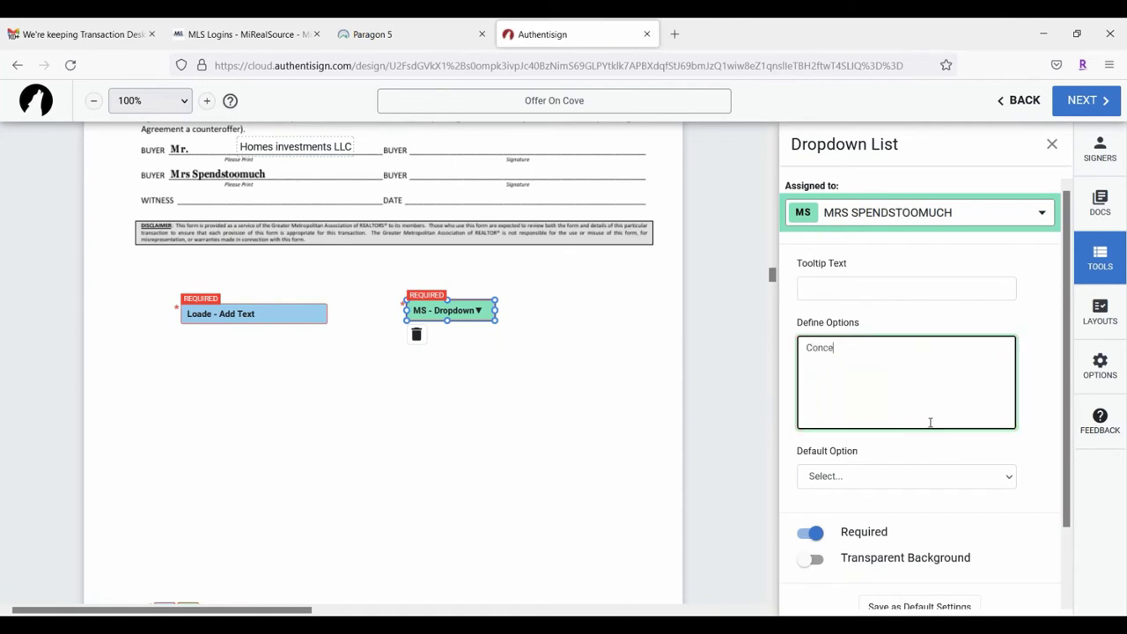
{"action": "type", "text": "ssions"}
{"action": "left_click", "coordinate": [848, 478]}
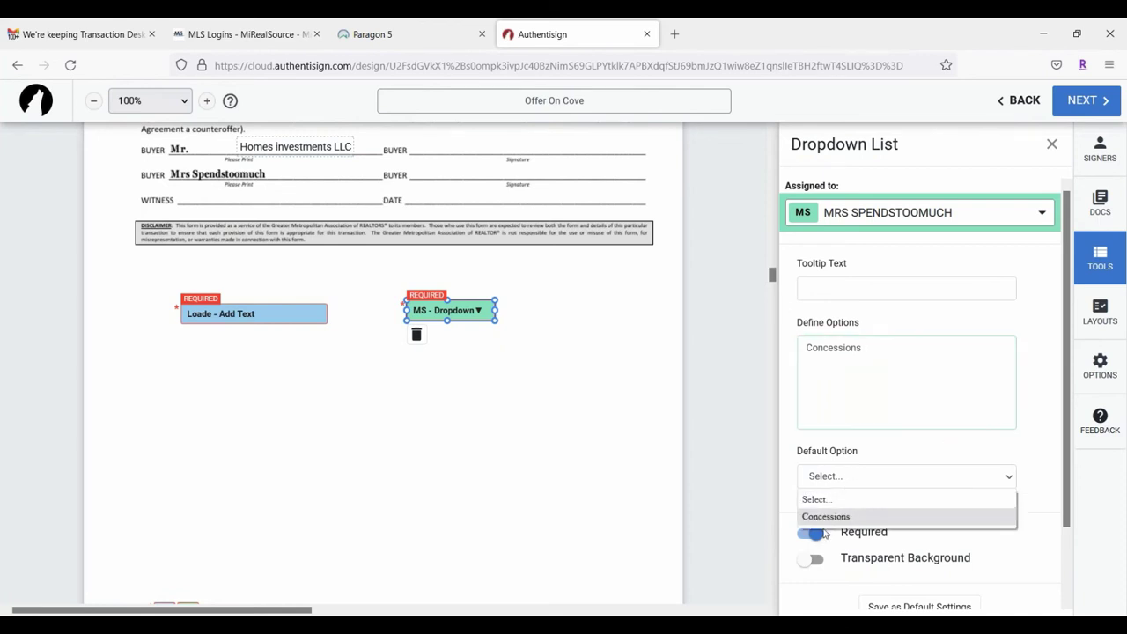
{"action": "left_click", "coordinate": [828, 519]}
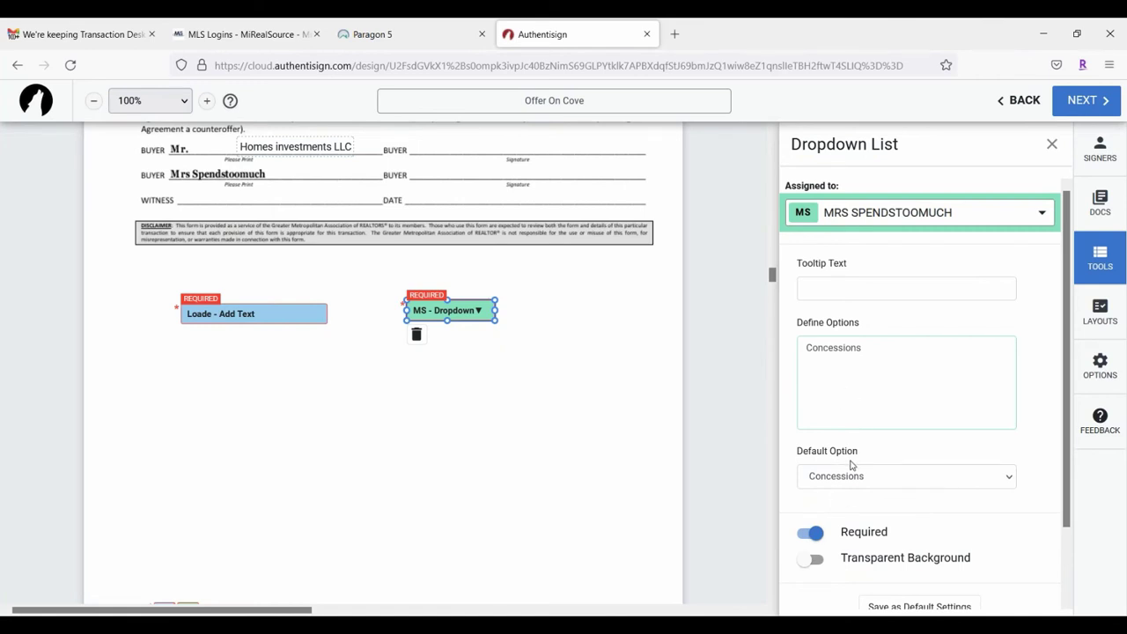
{"action": "left_click", "coordinate": [572, 373]}
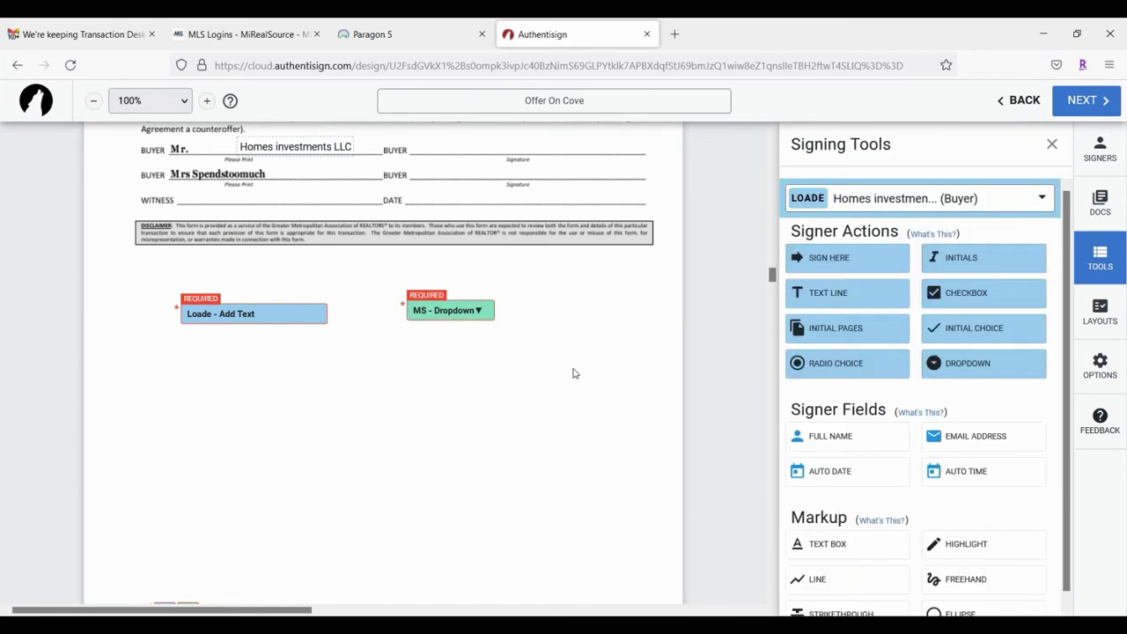
Step: Open invite customization and enter 'Offer on Cove' as the first signer's email subject
{"action": "left_click", "coordinate": [1084, 104]}
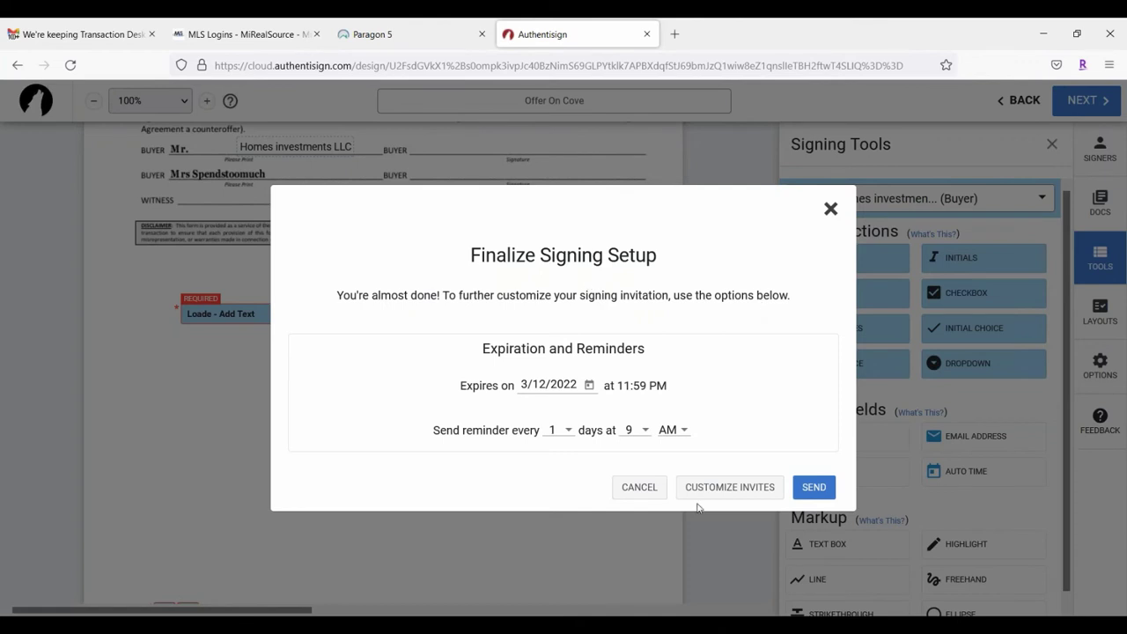
{"action": "left_click", "coordinate": [745, 488]}
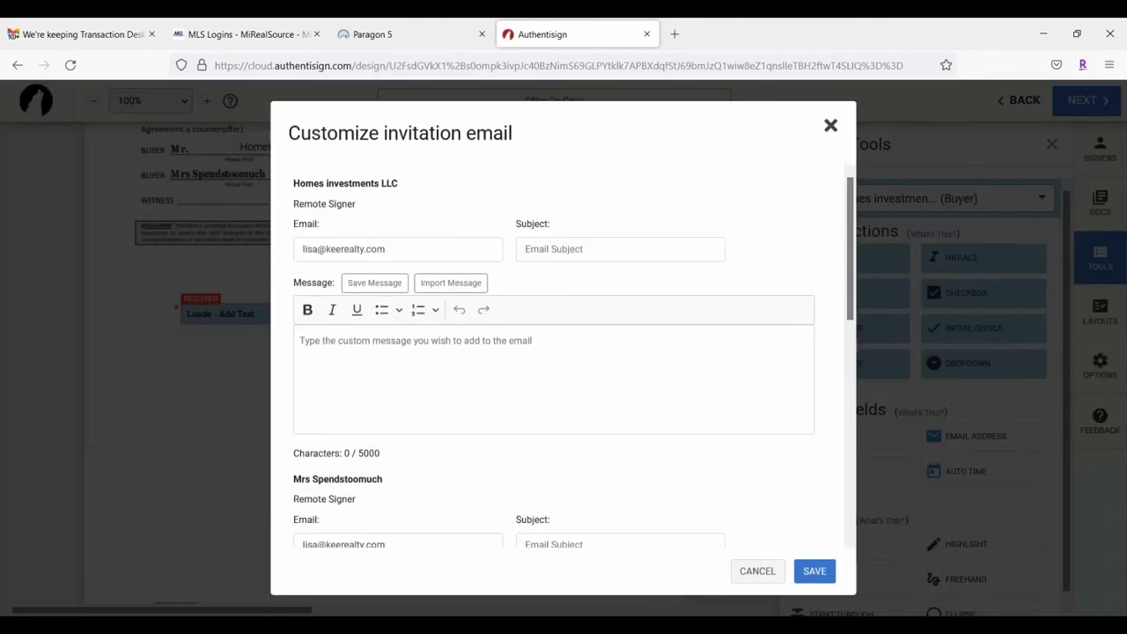
{"action": "left_click", "coordinate": [639, 251]}
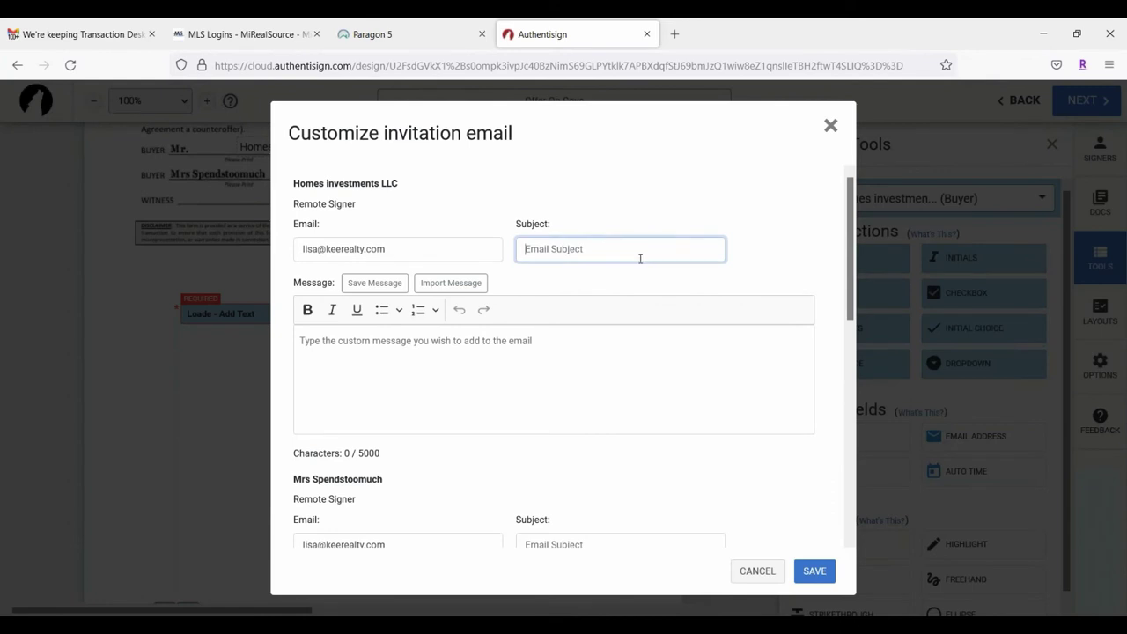
{"action": "type", "text": "Offer on Cove"}
{"action": "scroll", "coordinate": [622, 262], "scroll_direction": "down", "scroll_amount": 2}
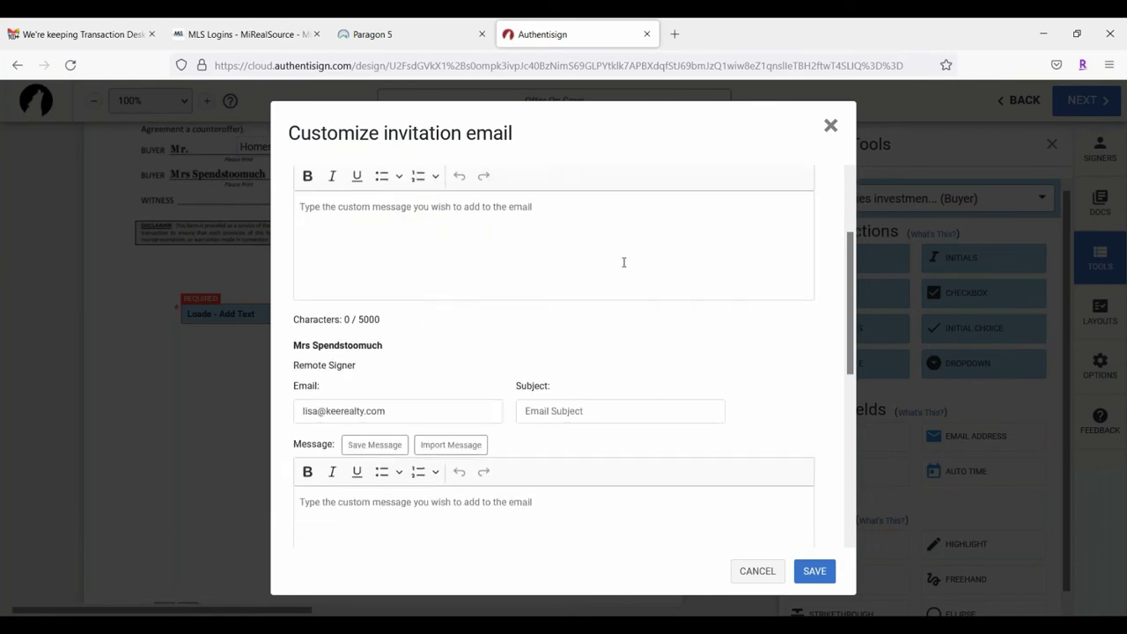
{"action": "scroll", "coordinate": [621, 262], "scroll_direction": "up", "scroll_amount": 2}
{"action": "left_click_drag", "start_coordinate": [608, 250], "coordinate": [511, 232]}
{"action": "key", "text": "ctrl+c"}
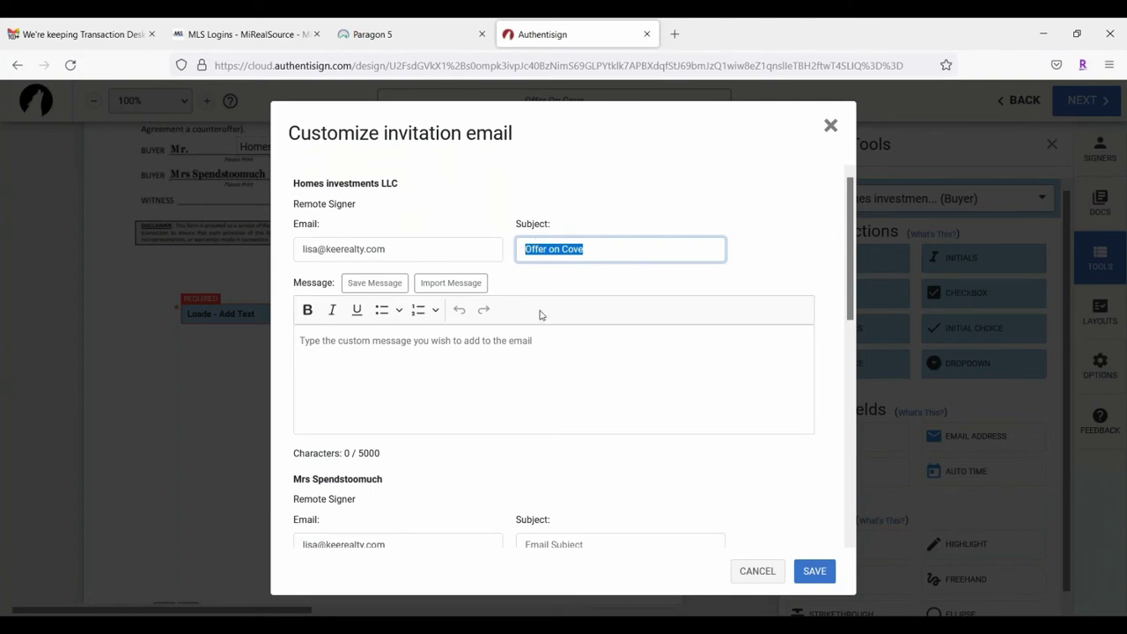
{"action": "left_click", "coordinate": [581, 318]}
Step: Paste 'Offer on Cove' into the second and third subjects, save the invites, and send
{"action": "scroll", "coordinate": [617, 339], "scroll_direction": "down", "scroll_amount": 3}
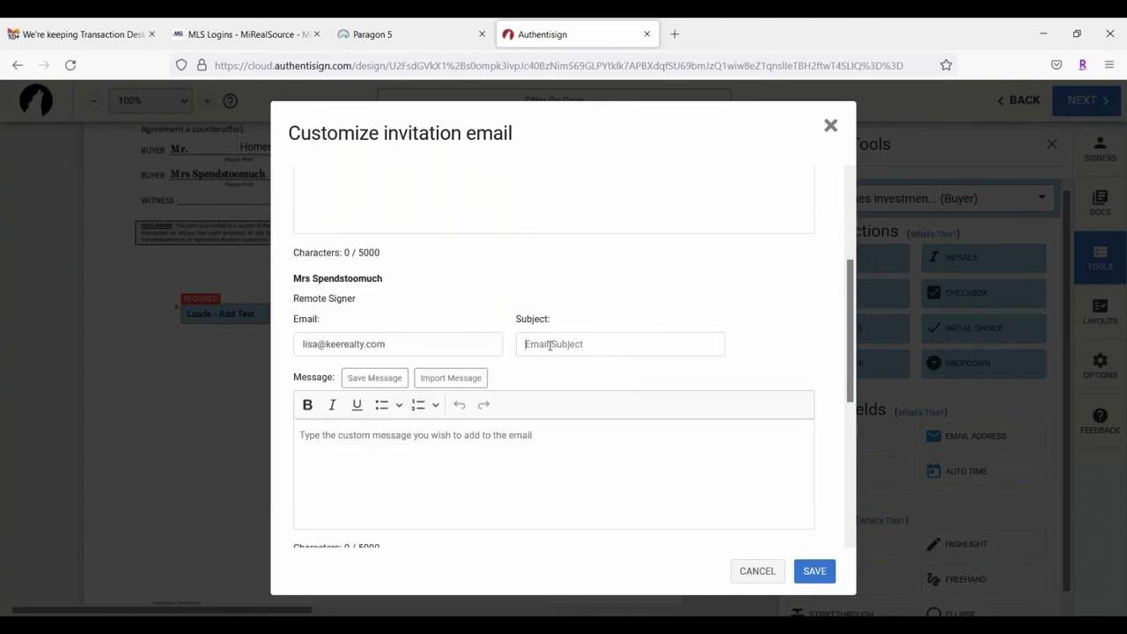
{"action": "left_click", "coordinate": [551, 345]}
{"action": "key", "text": "ctrl+v"}
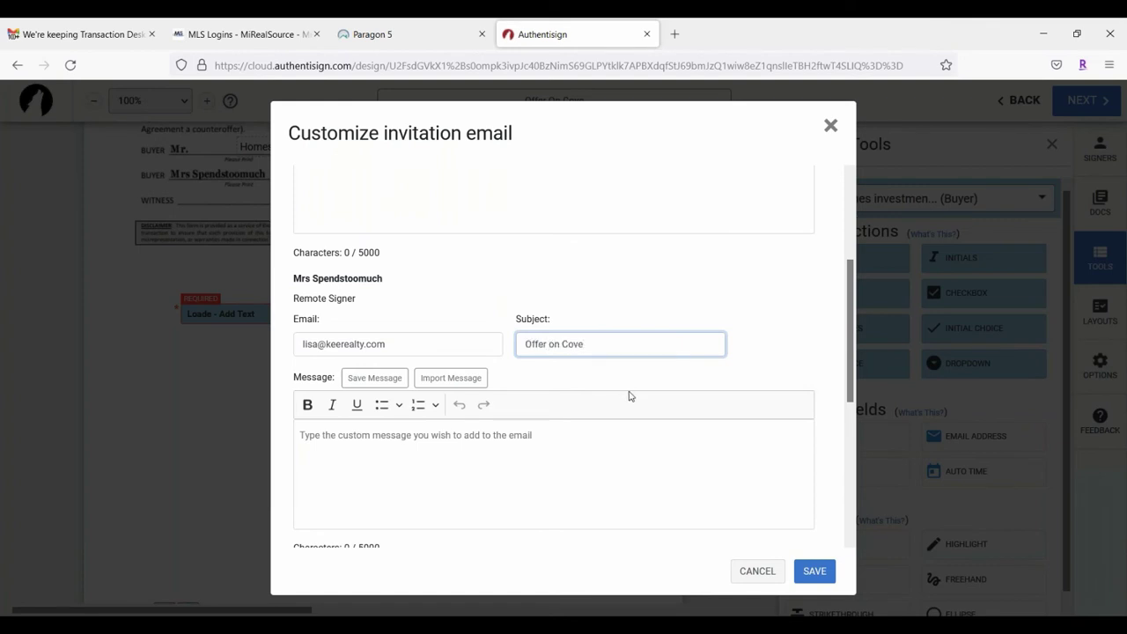
{"action": "scroll", "coordinate": [629, 396], "scroll_direction": "down", "scroll_amount": 2}
{"action": "left_click", "coordinate": [551, 504]}
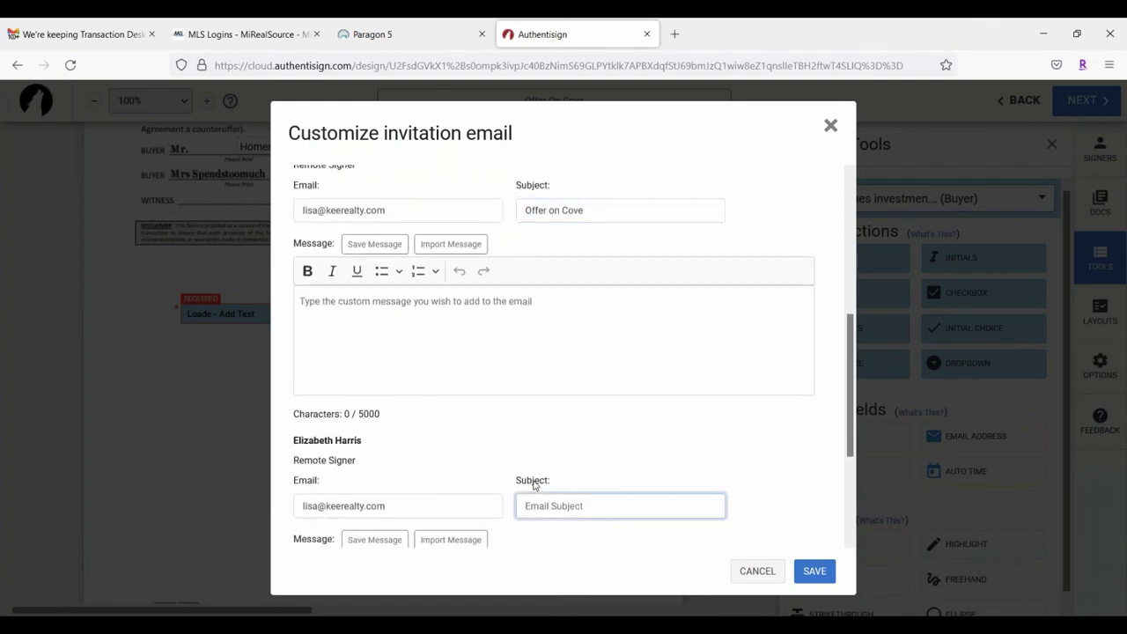
{"action": "key", "text": "ctrl+v"}
{"action": "scroll", "coordinate": [678, 381], "scroll_direction": "down", "scroll_amount": 2}
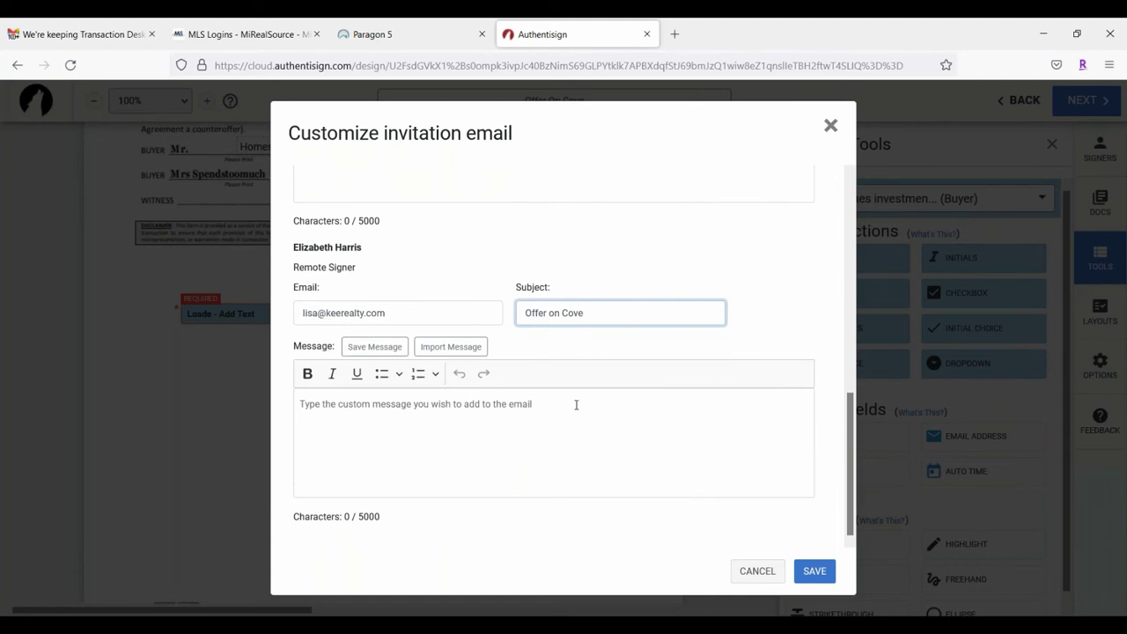
{"action": "scroll", "coordinate": [688, 451], "scroll_direction": "up", "scroll_amount": 5}
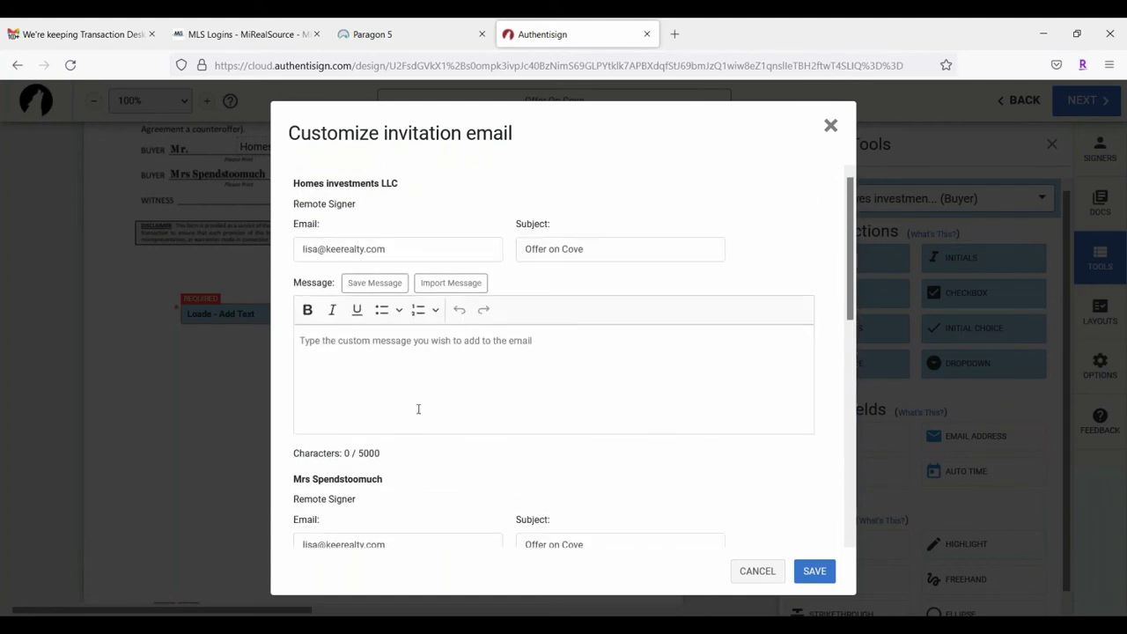
{"action": "left_click", "coordinate": [812, 573]}
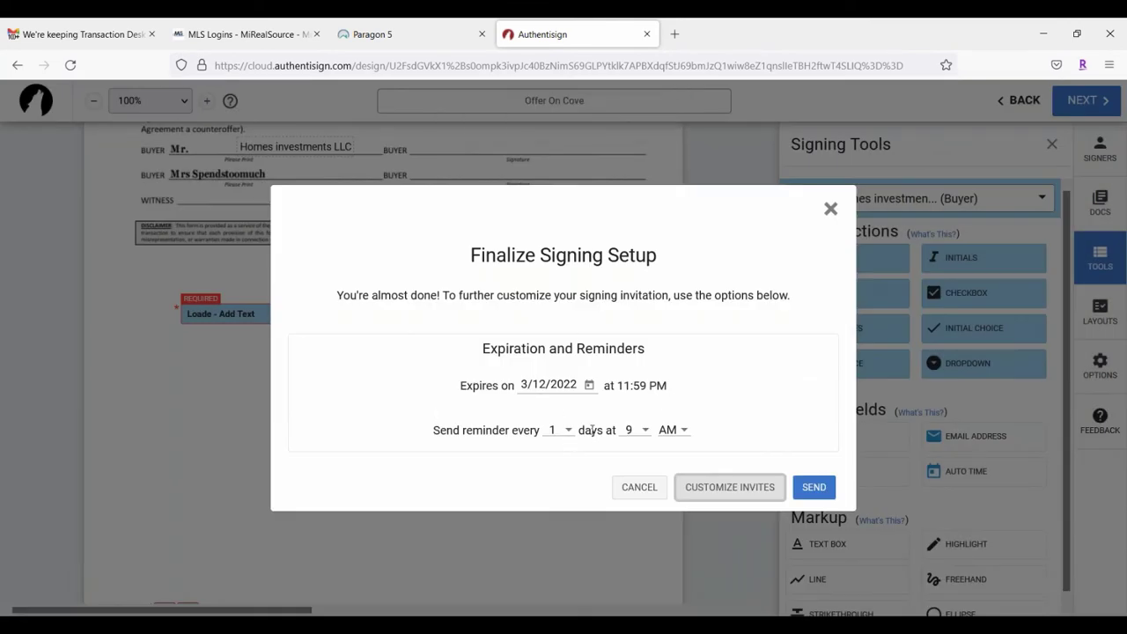
{"action": "left_click", "coordinate": [824, 487]}
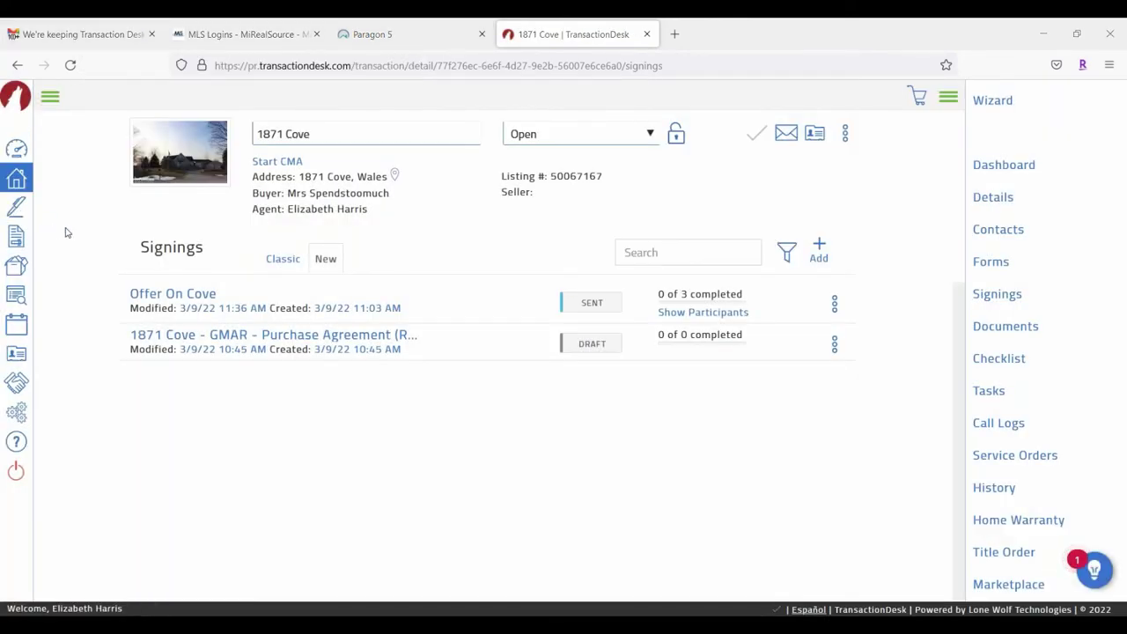
Step: With Offer On Cove listed as Sent, switch over to the Gmail tab
{"action": "left_click", "coordinate": [112, 37]}
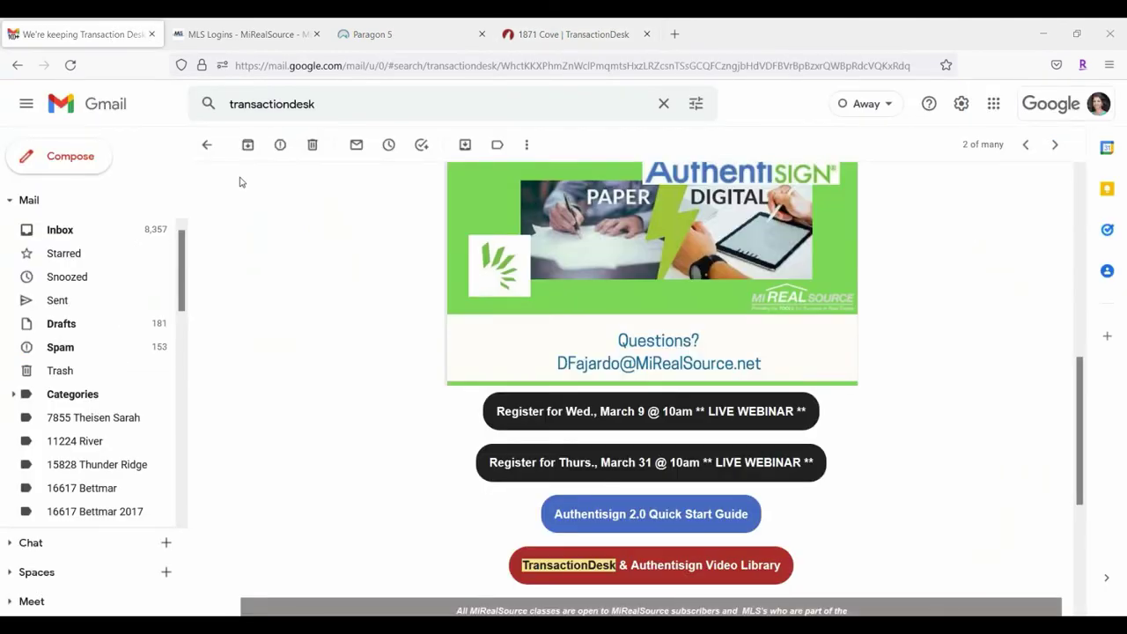
Step: Refresh the Gmail inbox, open the Offer on Cove invitation, and start signing it
{"action": "left_click", "coordinate": [111, 234]}
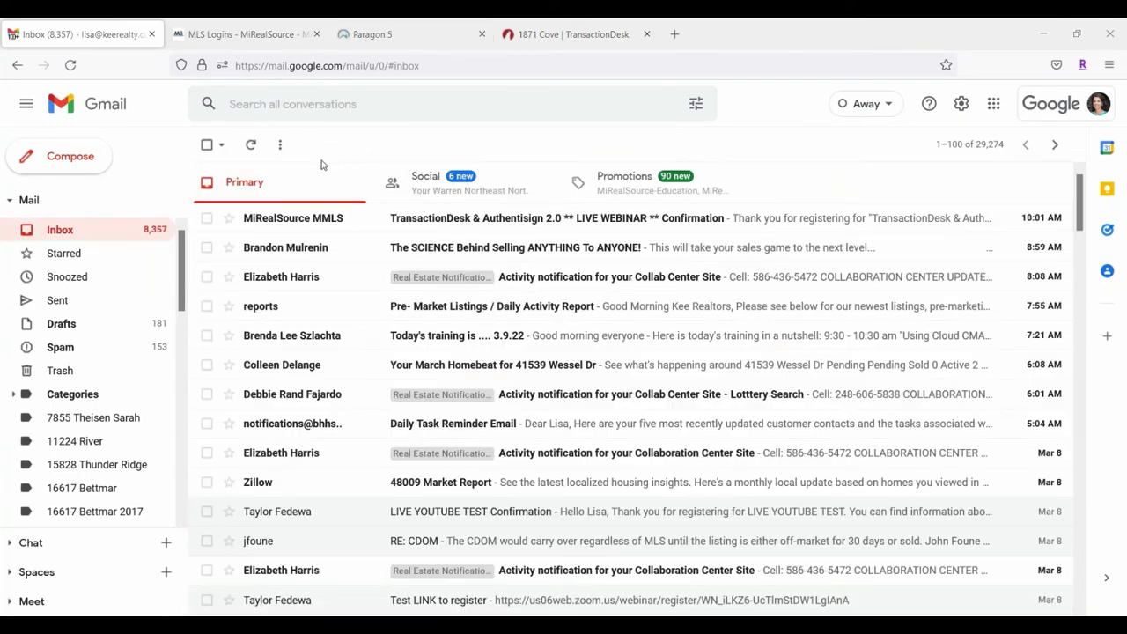
{"action": "left_click", "coordinate": [251, 145]}
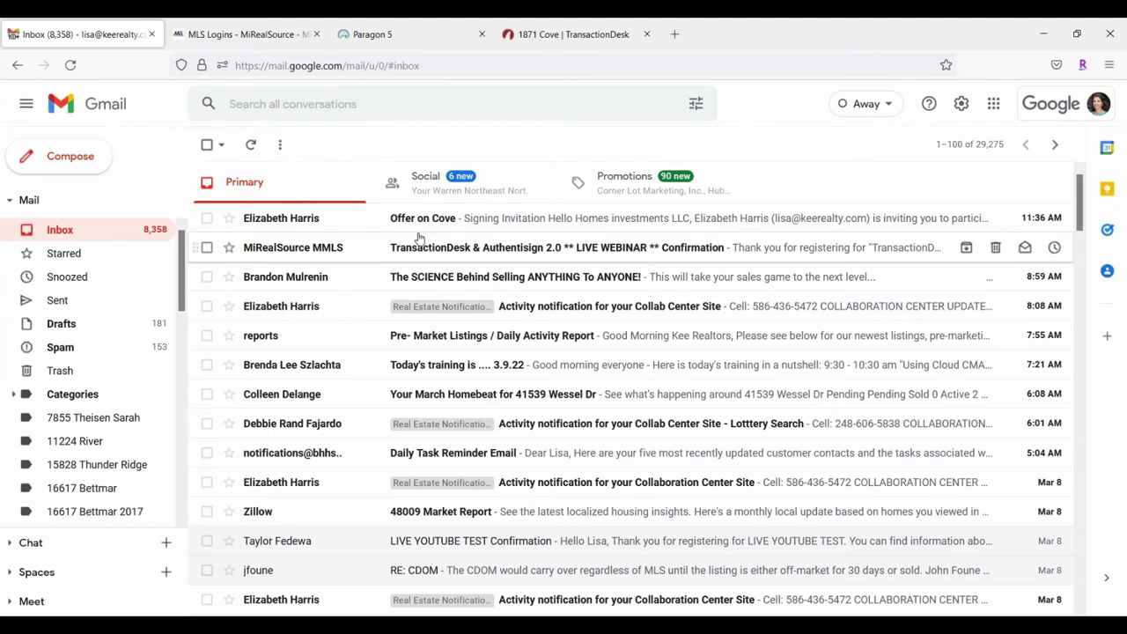
{"action": "left_click", "coordinate": [564, 220]}
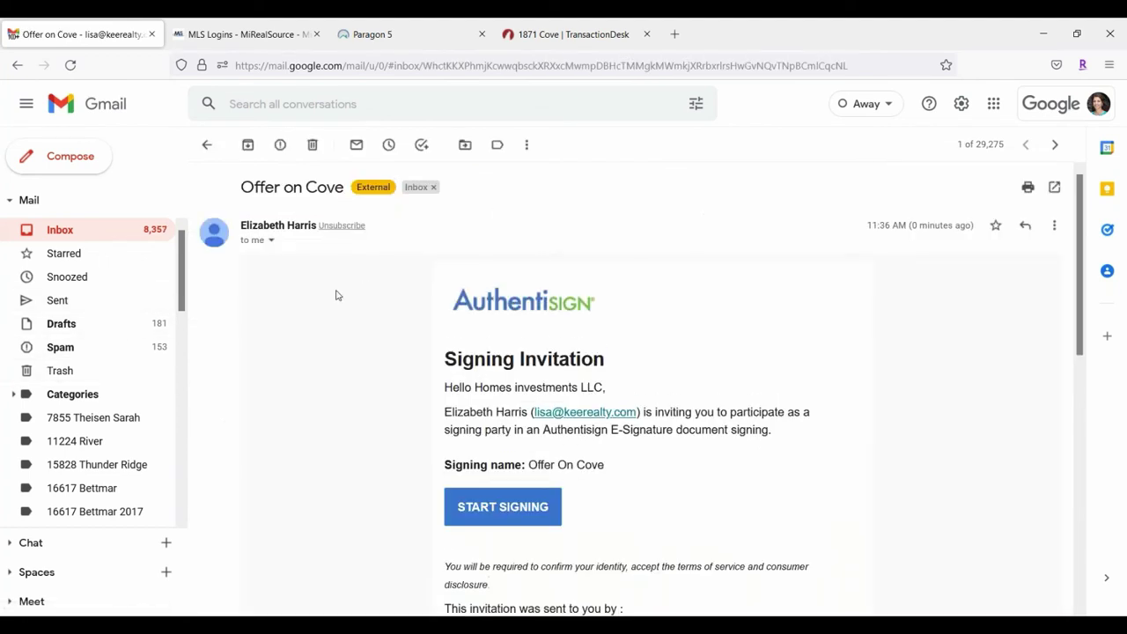
{"action": "scroll", "coordinate": [803, 271], "scroll_direction": "down", "scroll_amount": 2}
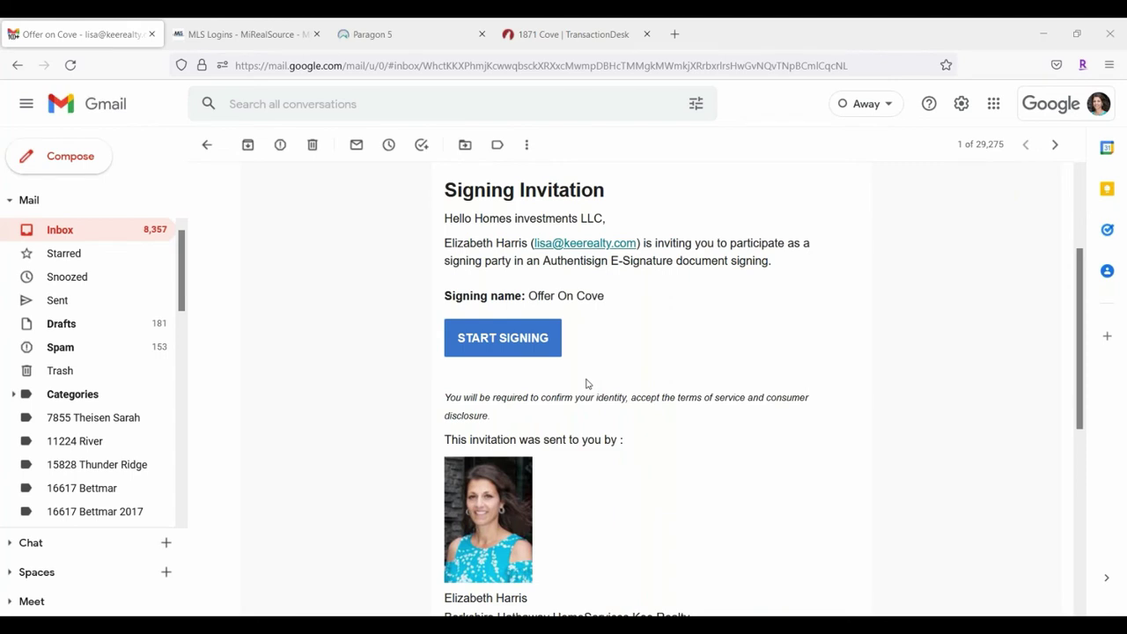
{"action": "left_click", "coordinate": [513, 340]}
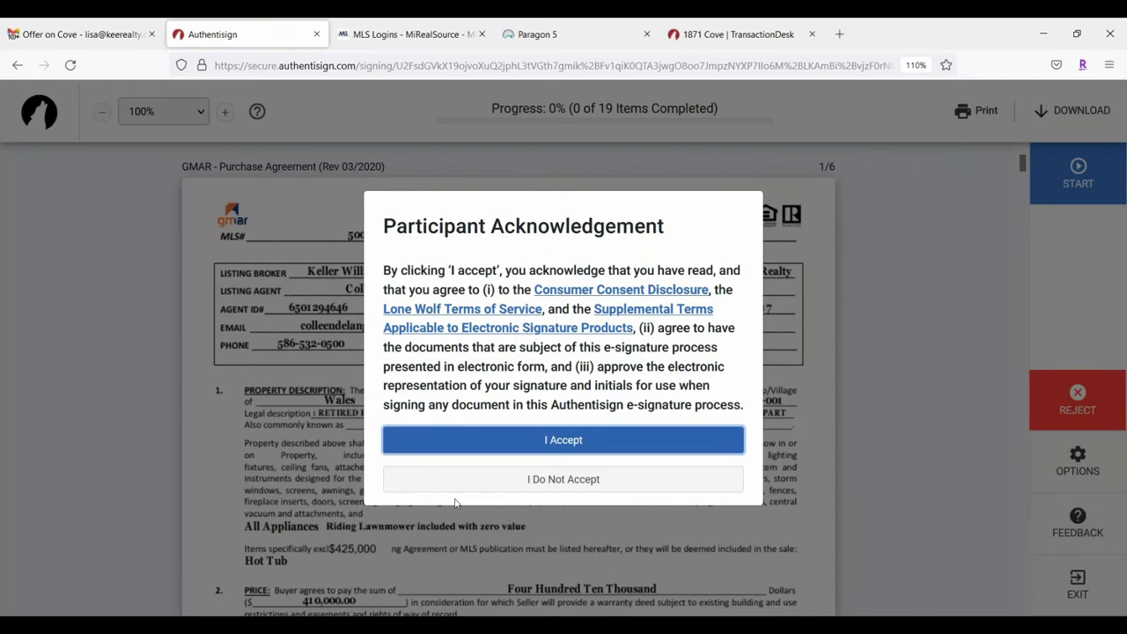
{"action": "left_click", "coordinate": [576, 446]}
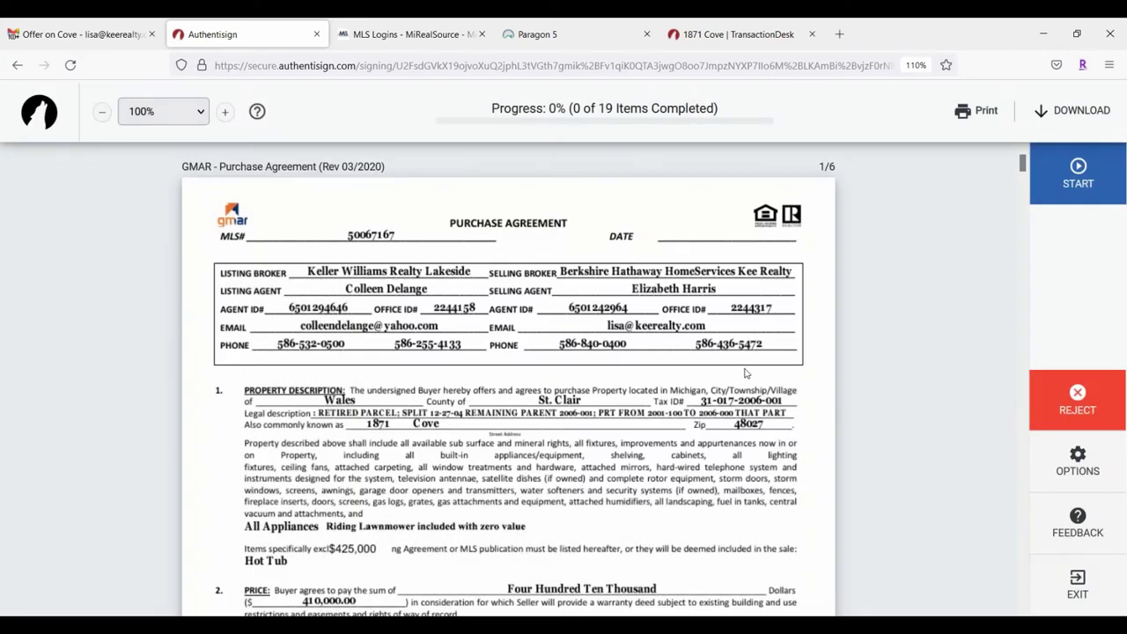
{"action": "scroll", "coordinate": [746, 373], "scroll_direction": "down", "scroll_amount": 5}
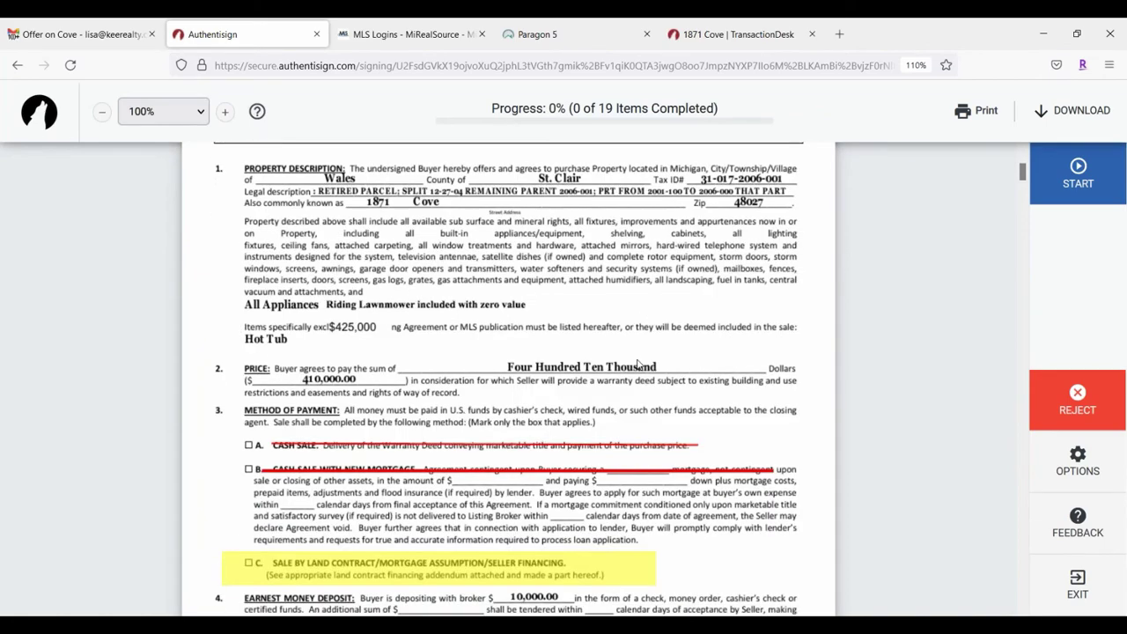
{"action": "scroll", "coordinate": [639, 364], "scroll_direction": "down", "scroll_amount": 2}
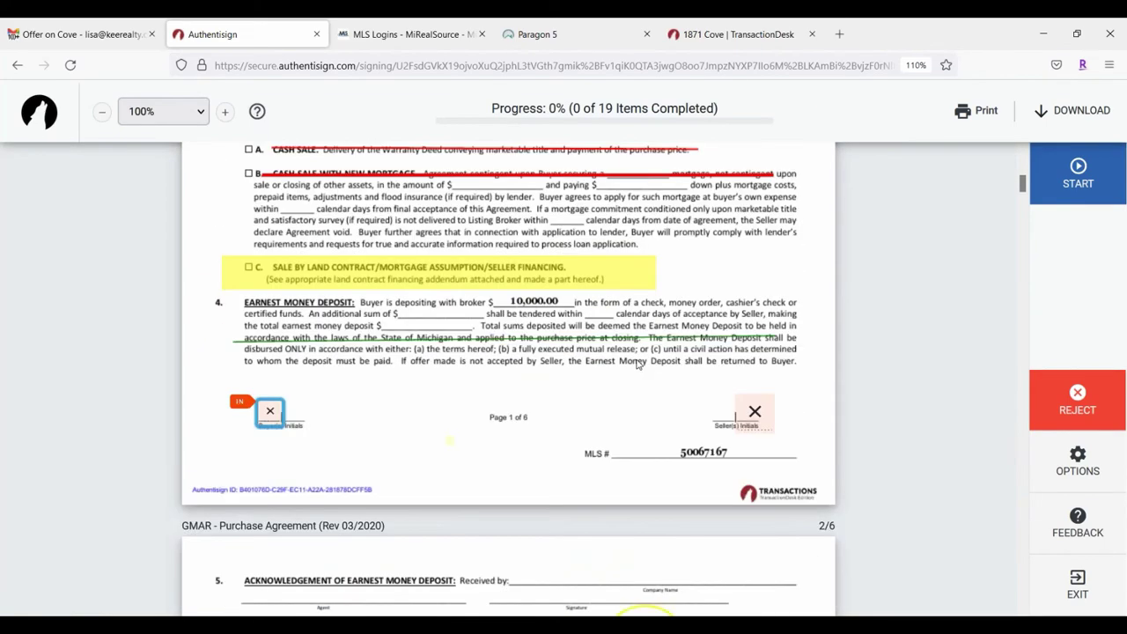
{"action": "scroll", "coordinate": [637, 364], "scroll_direction": "down", "scroll_amount": 7}
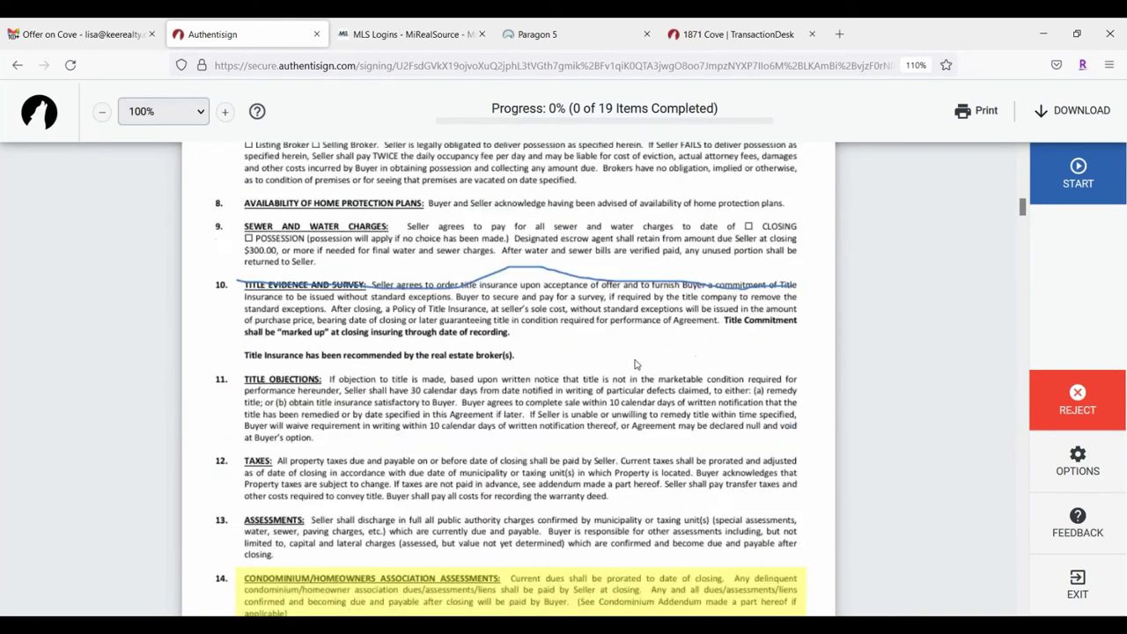
{"action": "scroll", "coordinate": [637, 363], "scroll_direction": "down", "scroll_amount": 16}
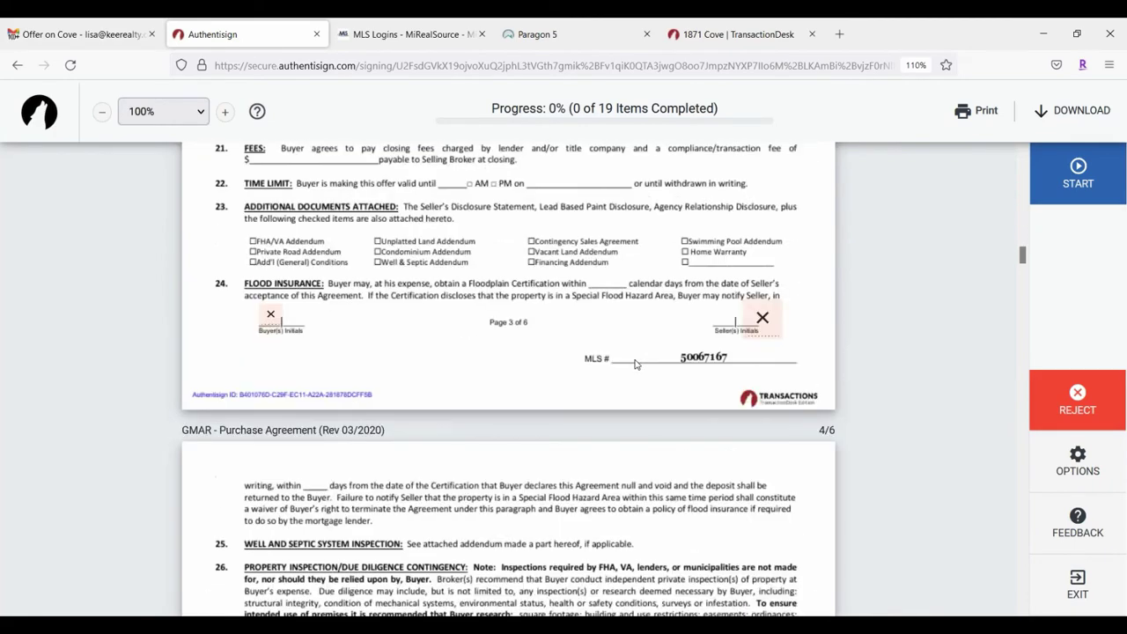
{"action": "scroll", "coordinate": [637, 364], "scroll_direction": "down", "scroll_amount": 15}
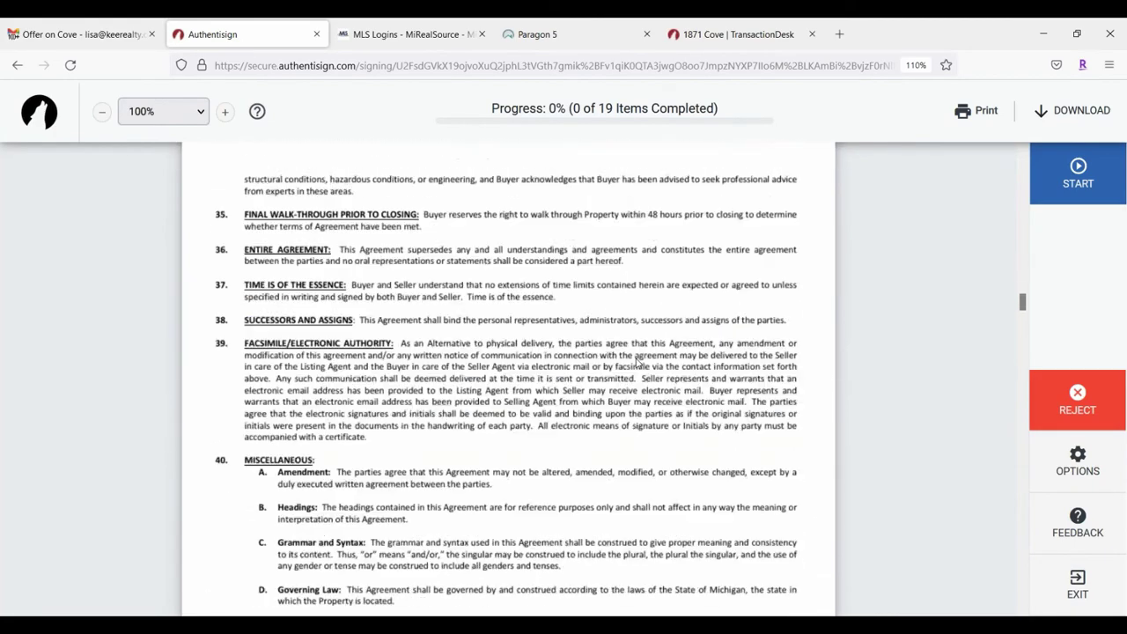
{"action": "scroll", "coordinate": [637, 361], "scroll_direction": "down", "scroll_amount": 15}
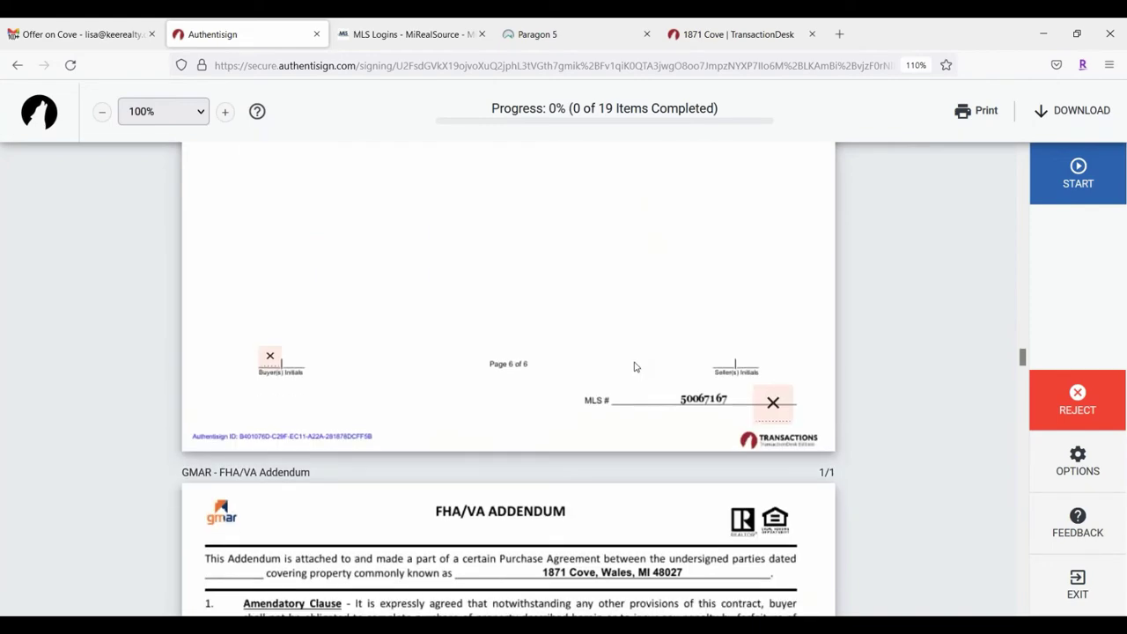
{"action": "scroll", "coordinate": [637, 368], "scroll_direction": "down", "scroll_amount": 6}
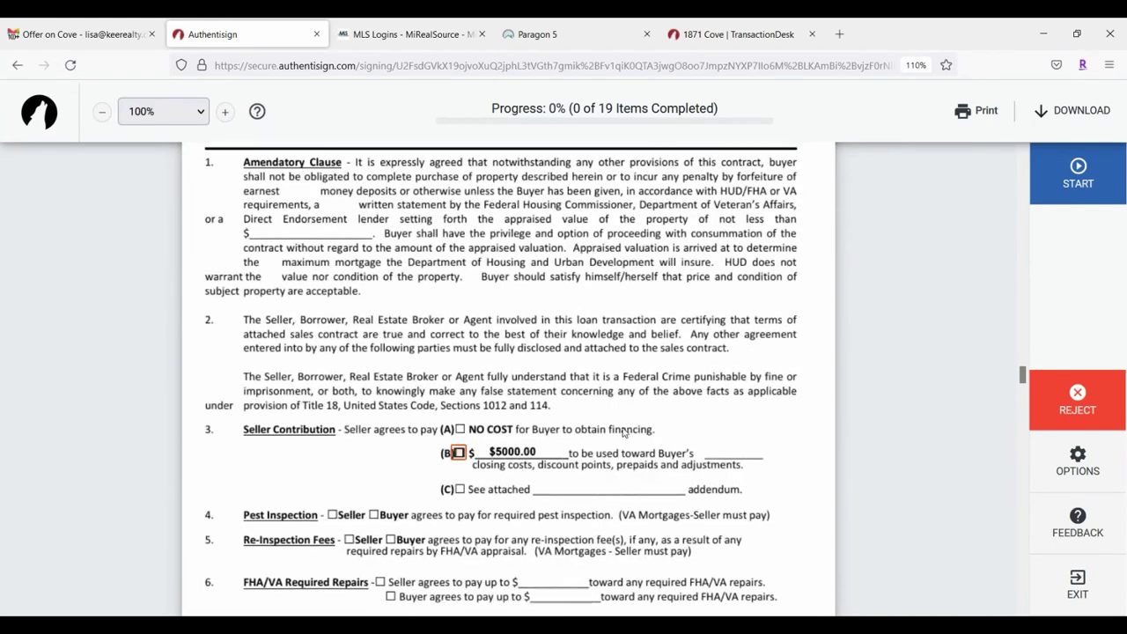
{"action": "scroll", "coordinate": [623, 431], "scroll_direction": "up", "scroll_amount": 20}
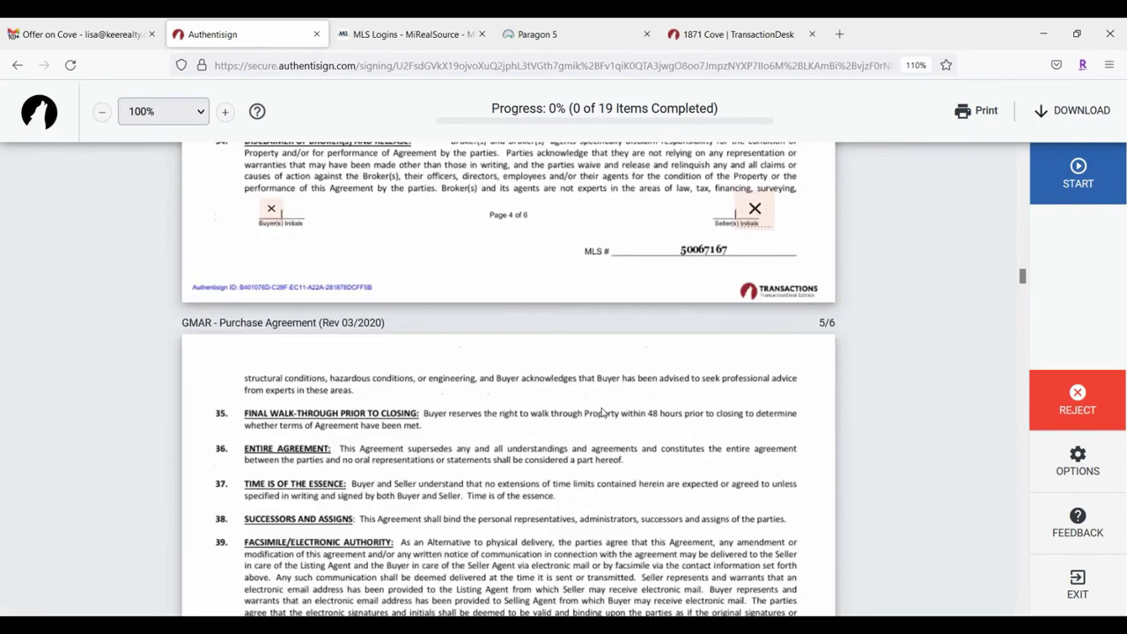
{"action": "scroll", "coordinate": [602, 413], "scroll_direction": "up", "scroll_amount": 4}
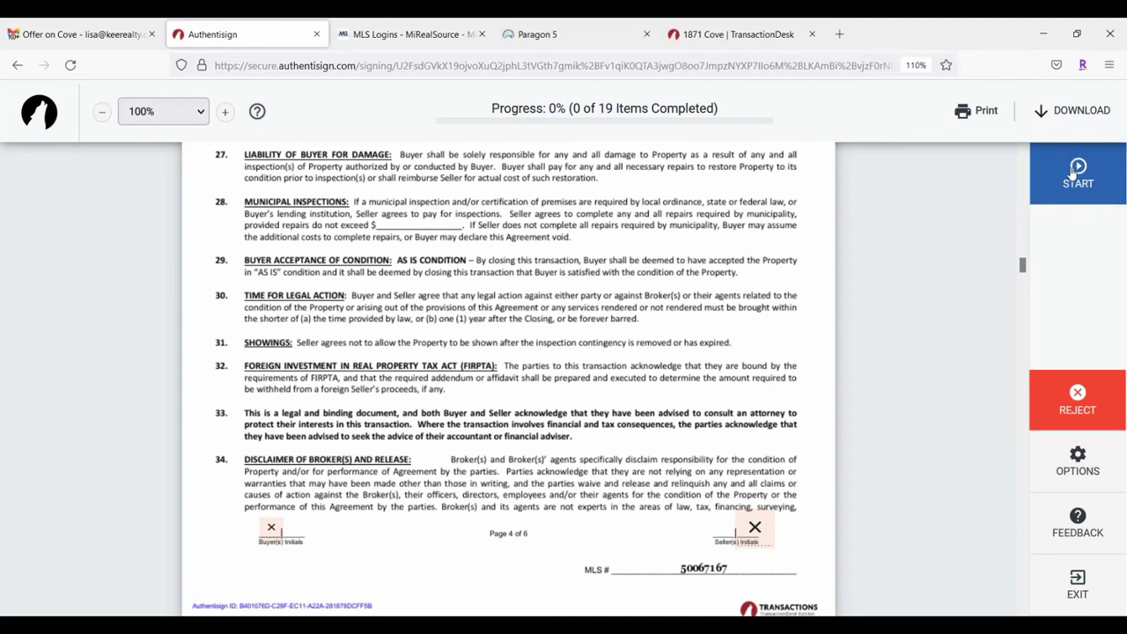
{"action": "scroll", "coordinate": [458, 379], "scroll_direction": "down", "scroll_amount": 10}
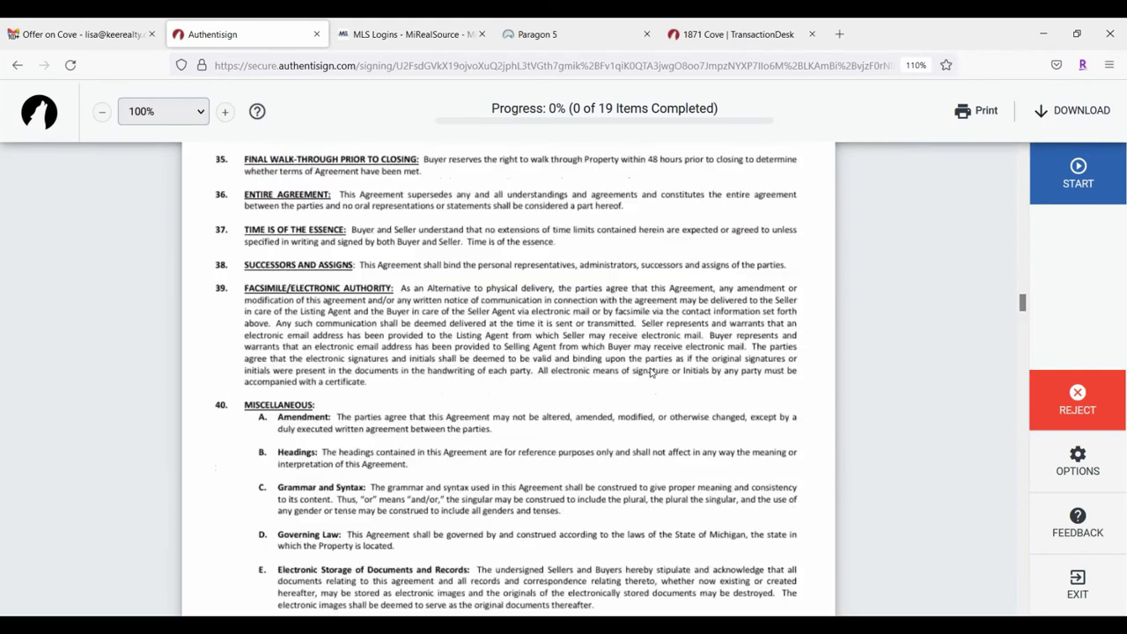
{"action": "scroll", "coordinate": [651, 372], "scroll_direction": "down", "scroll_amount": 3}
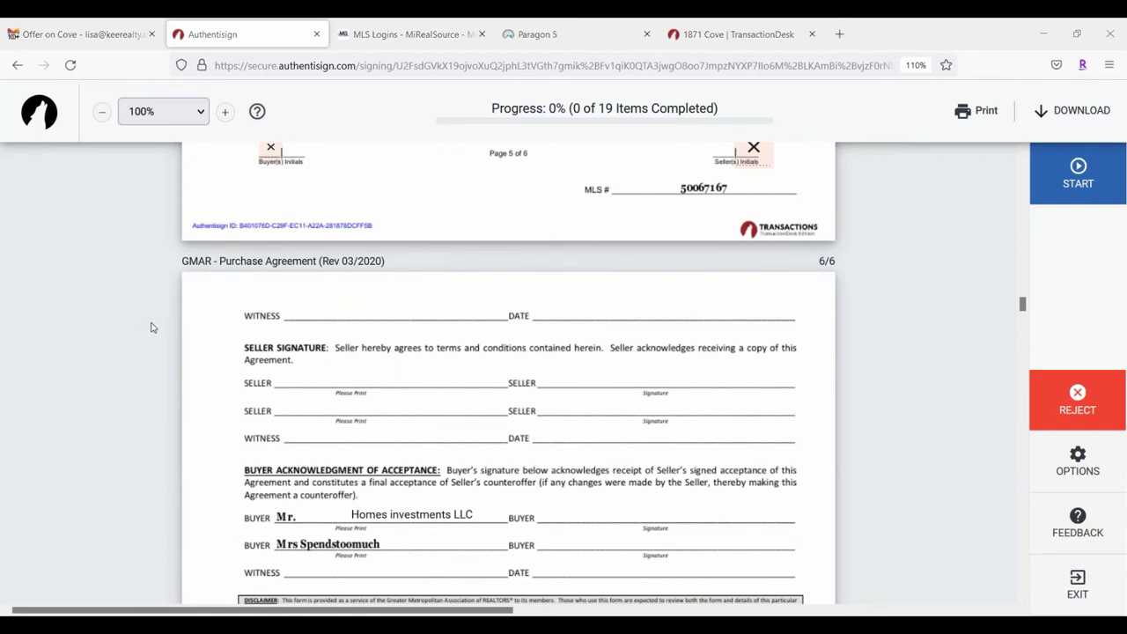
{"action": "scroll", "coordinate": [933, 294], "scroll_direction": "down", "scroll_amount": 1}
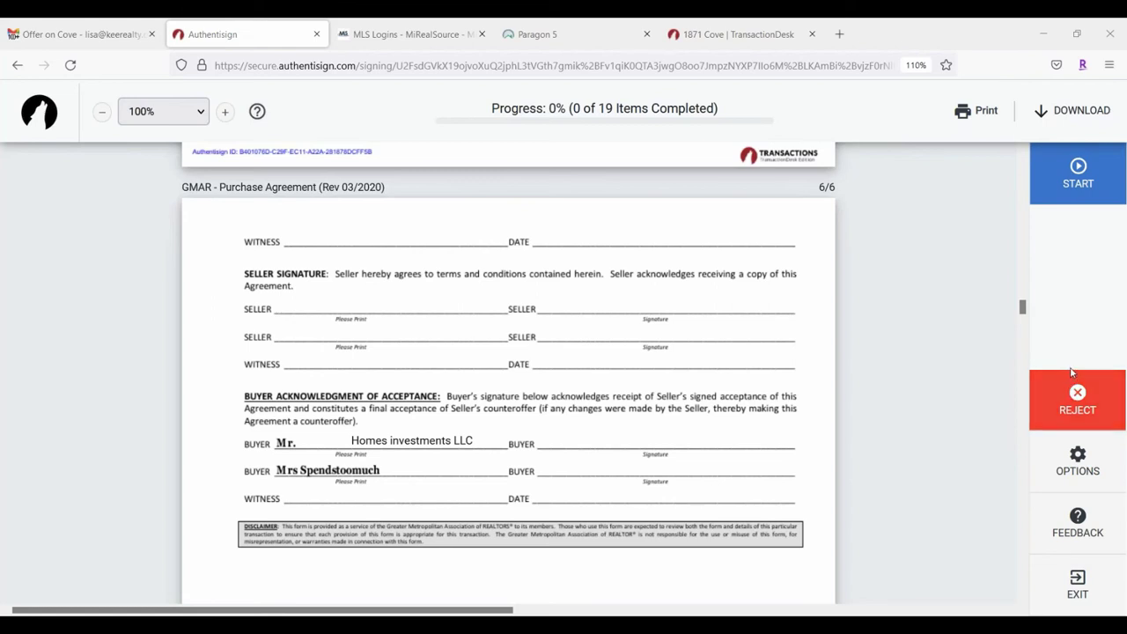
Step: Glance at the signing options panel, then start the guided signing
{"action": "left_click", "coordinate": [1092, 464]}
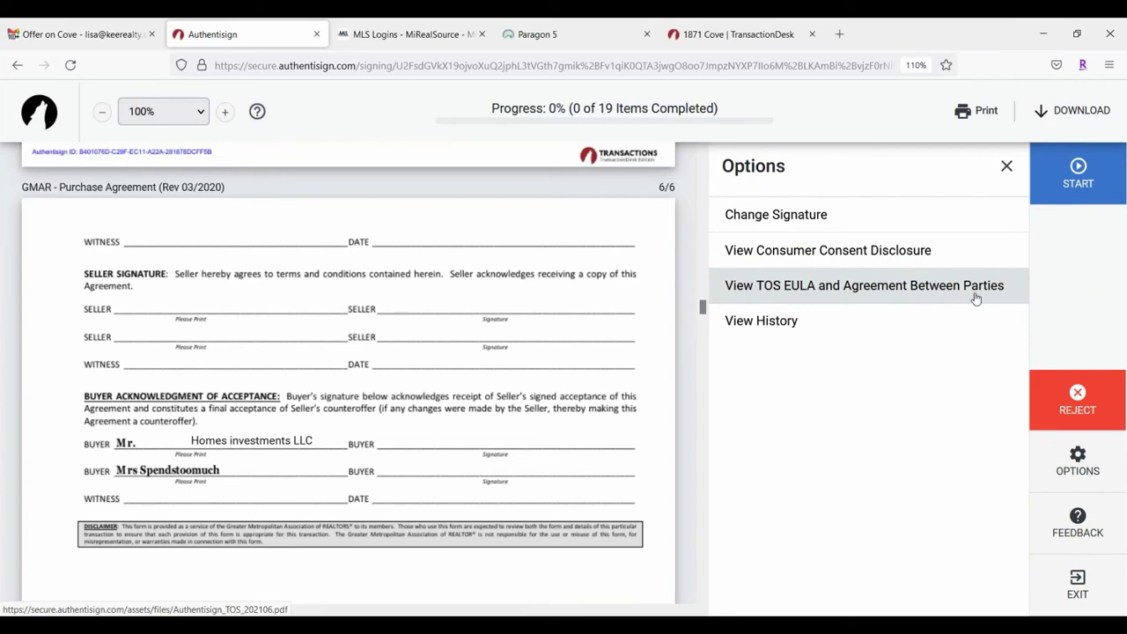
{"action": "left_click", "coordinate": [1006, 166]}
{"action": "scroll", "coordinate": [914, 314], "scroll_direction": "down", "scroll_amount": 2}
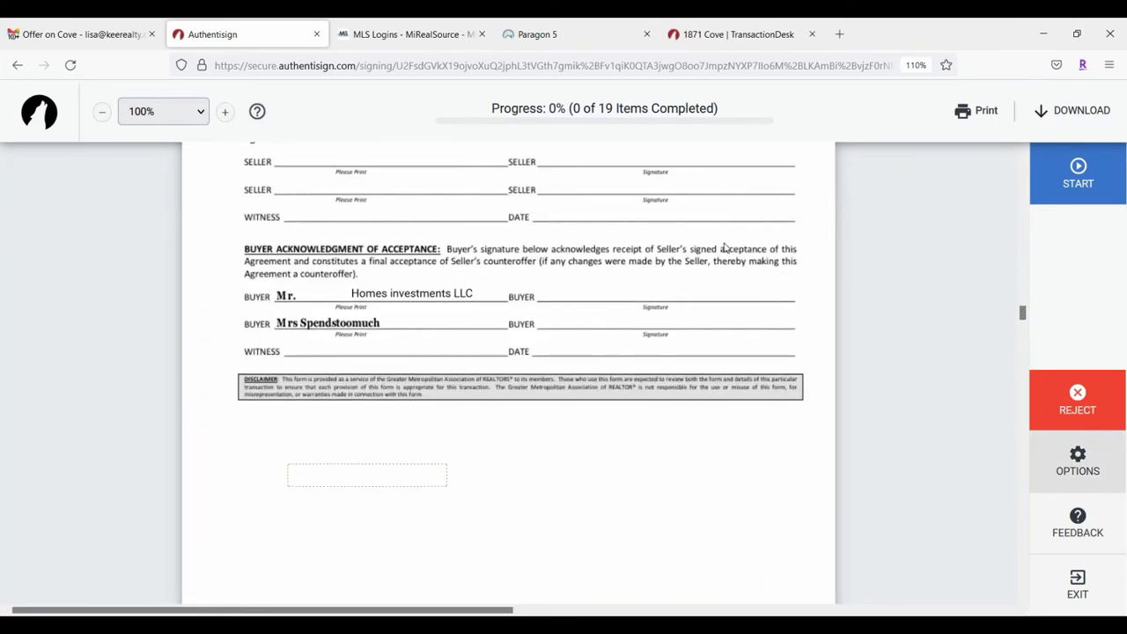
{"action": "scroll", "coordinate": [900, 185], "scroll_direction": "up", "scroll_amount": 5}
{"action": "scroll", "coordinate": [890, 198], "scroll_direction": "up", "scroll_amount": 8}
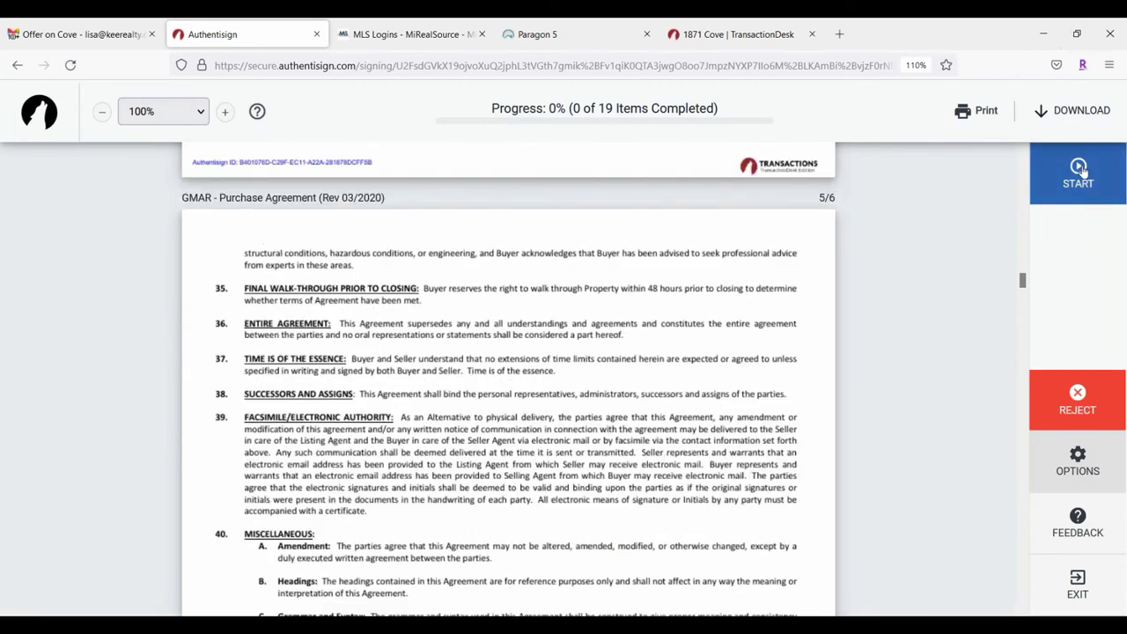
{"action": "left_click", "coordinate": [1080, 172]}
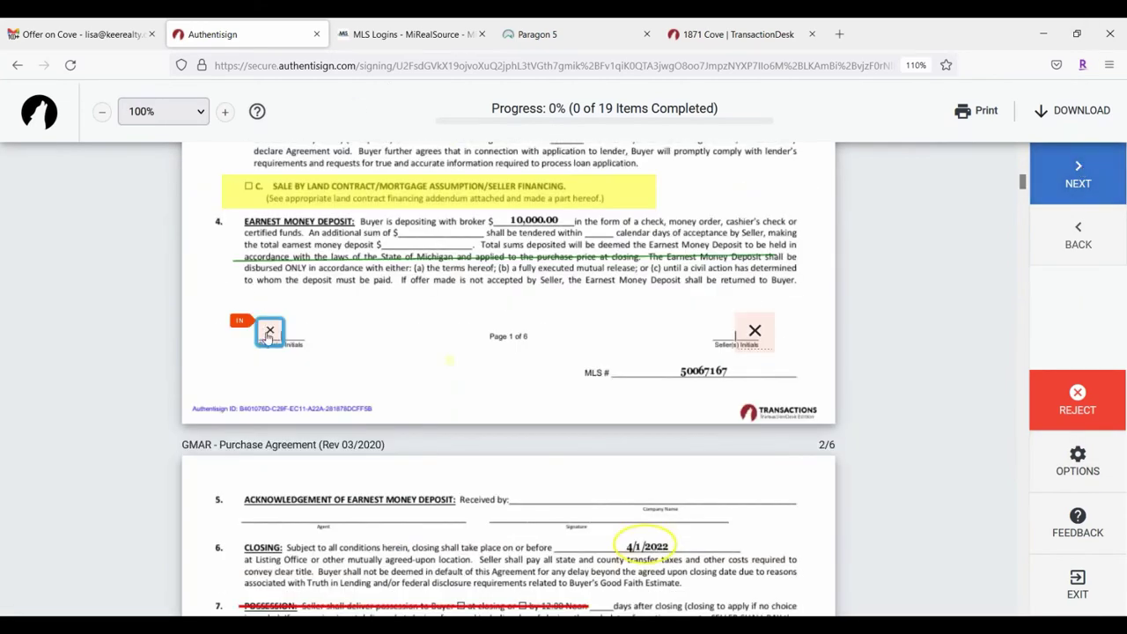
Step: On the first initials field, try Patrick Hand SC and Rouge Script fonts, then choose drawing instead
{"action": "left_click", "coordinate": [269, 335]}
{"action": "scroll", "coordinate": [751, 300], "scroll_direction": "down", "scroll_amount": 1}
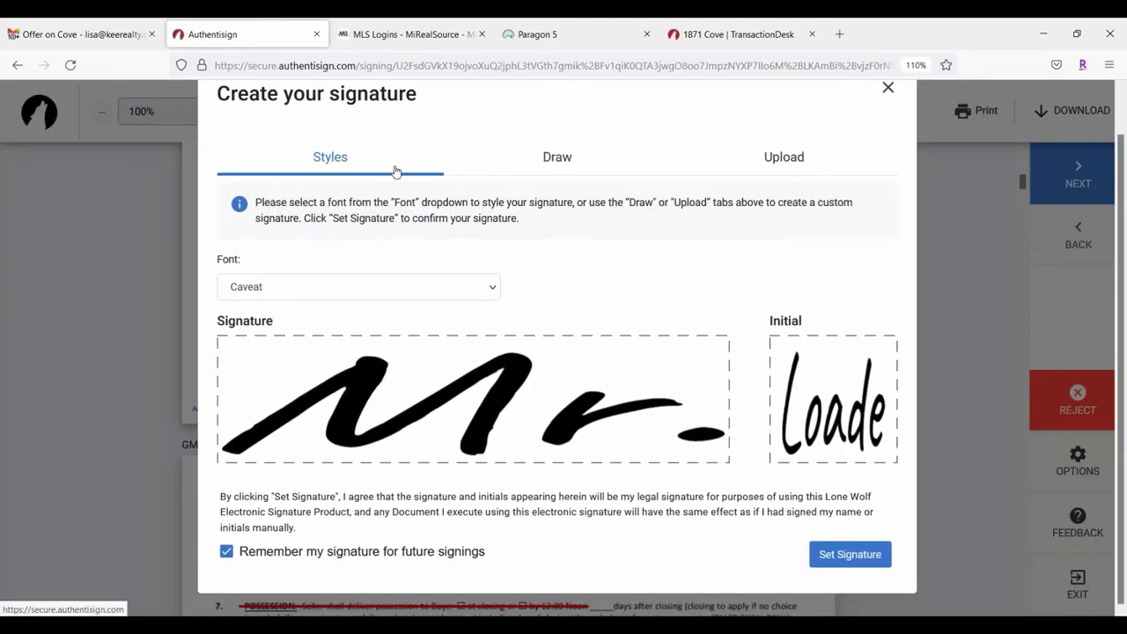
{"action": "left_click", "coordinate": [425, 288]}
{"action": "left_click", "coordinate": [314, 371]}
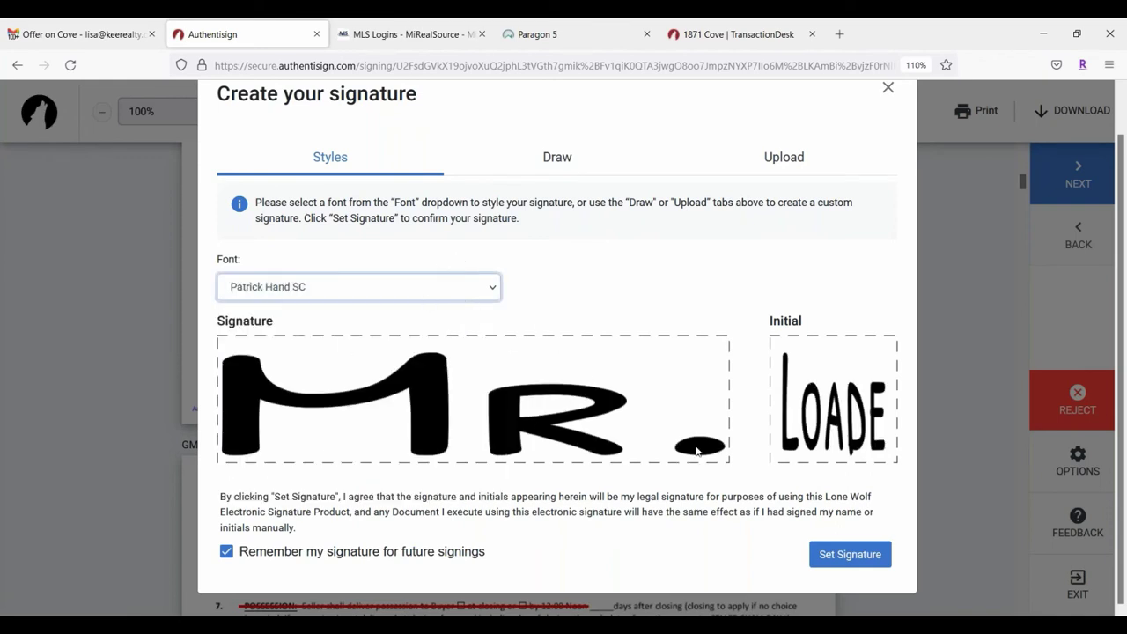
{"action": "left_click", "coordinate": [406, 288]}
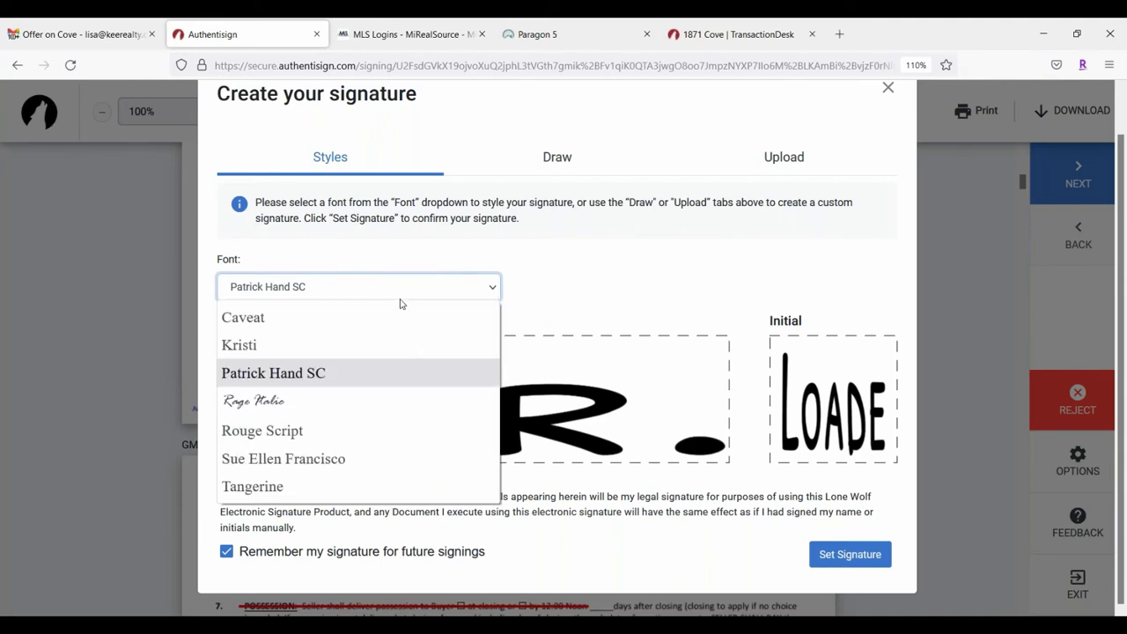
{"action": "left_click", "coordinate": [376, 376]}
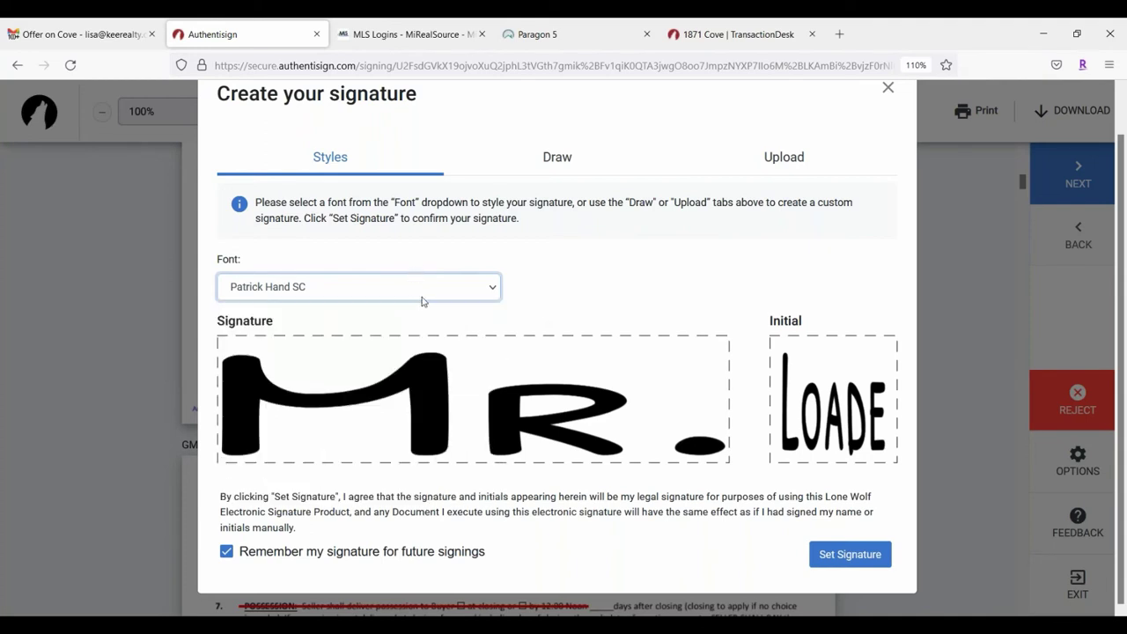
{"action": "left_click", "coordinate": [422, 287]}
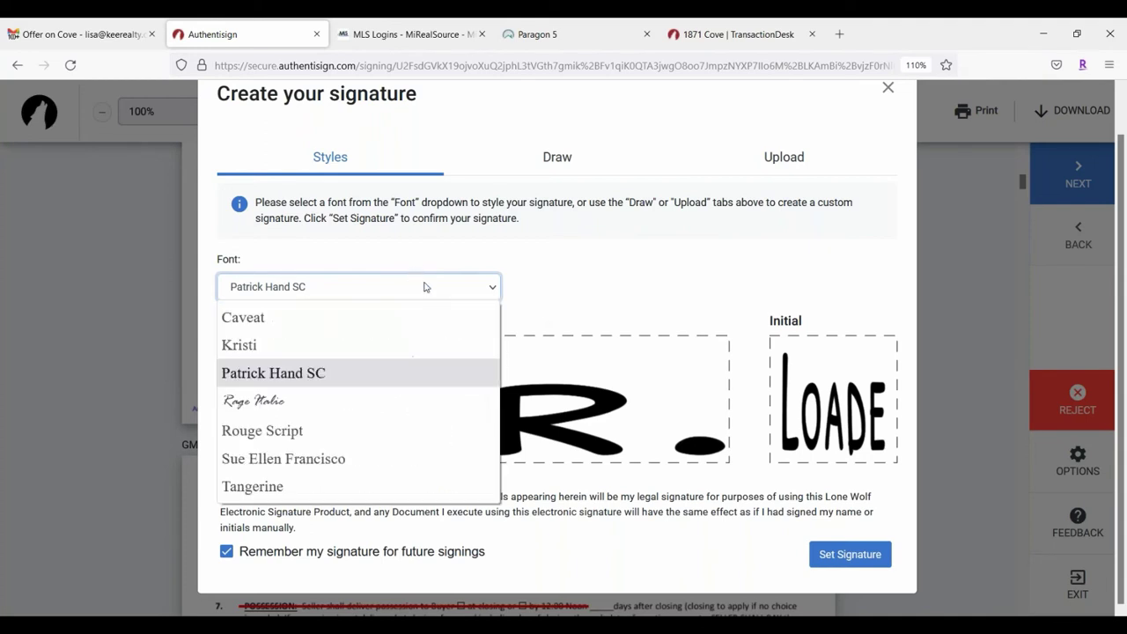
{"action": "left_click", "coordinate": [343, 384]}
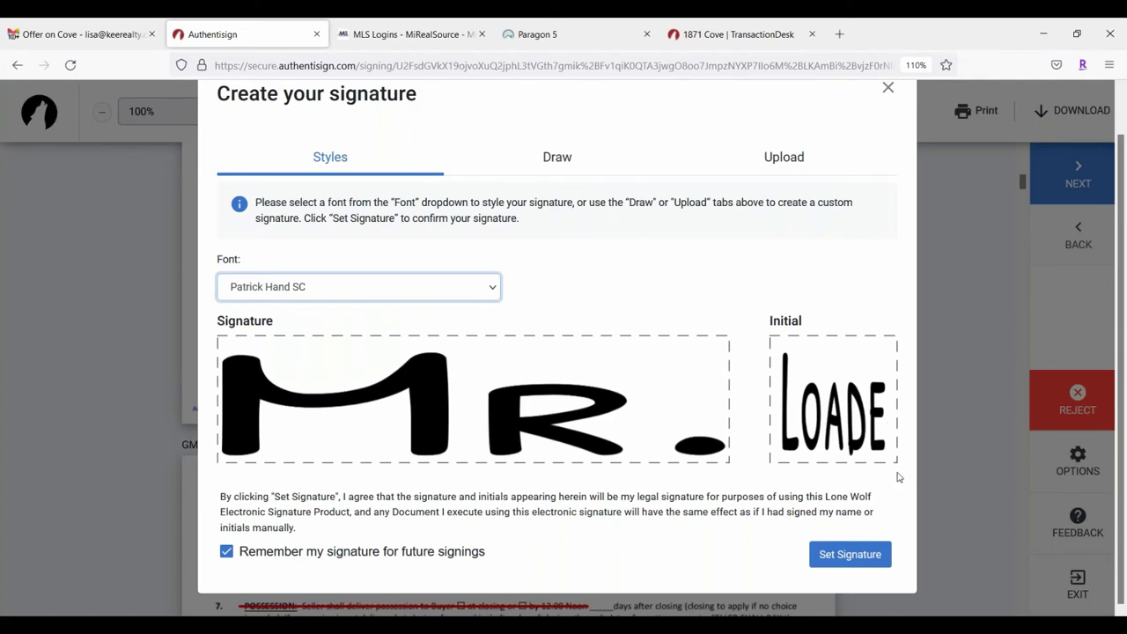
{"action": "left_click", "coordinate": [417, 286]}
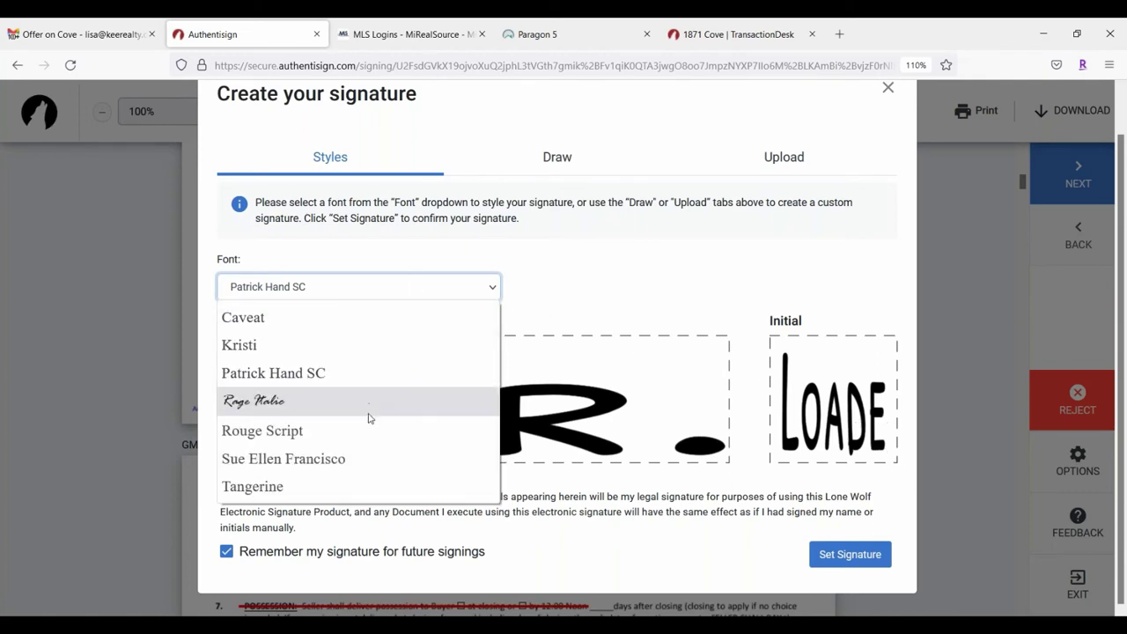
{"action": "left_click", "coordinate": [370, 425]}
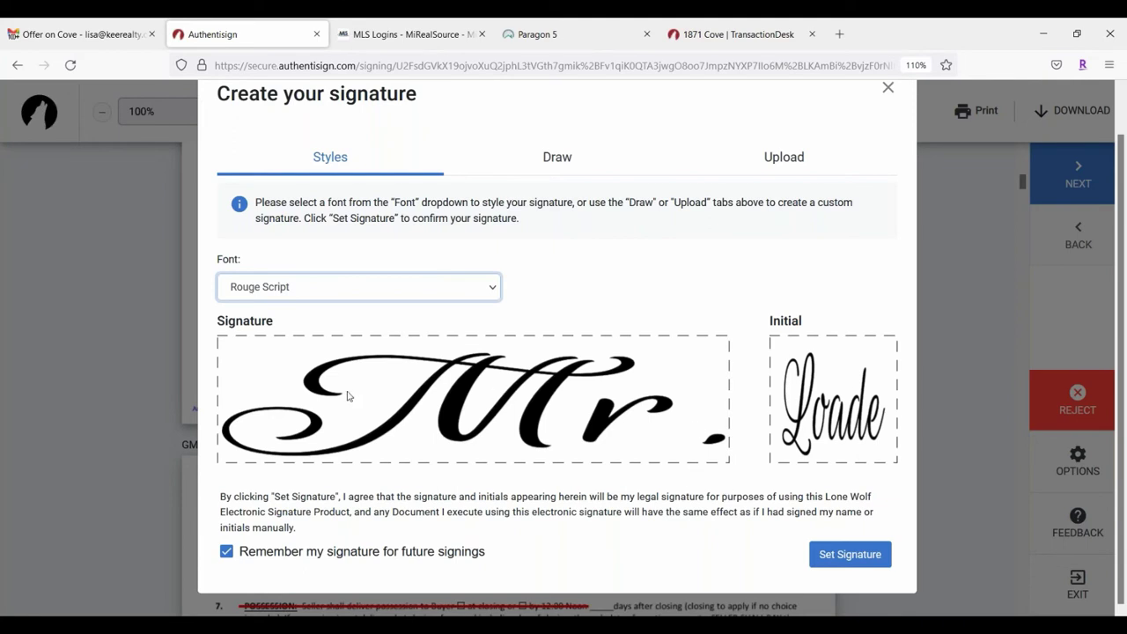
{"action": "left_click", "coordinate": [559, 171]}
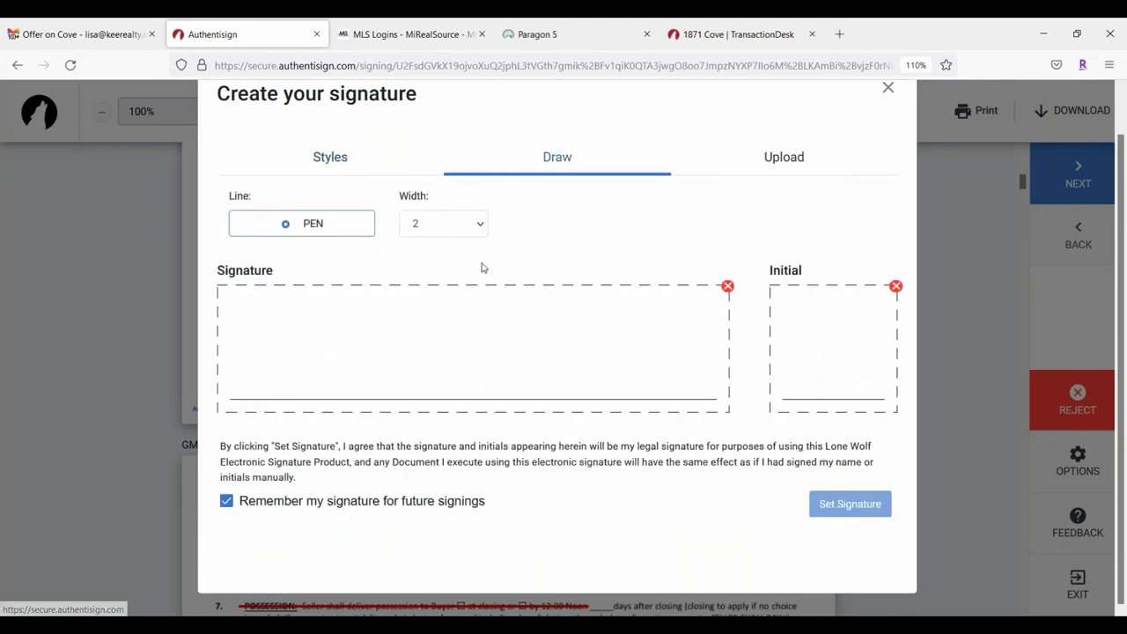
Step: Draw a first signature attempt at pen width 2, then clear it
{"action": "left_click", "coordinate": [460, 231]}
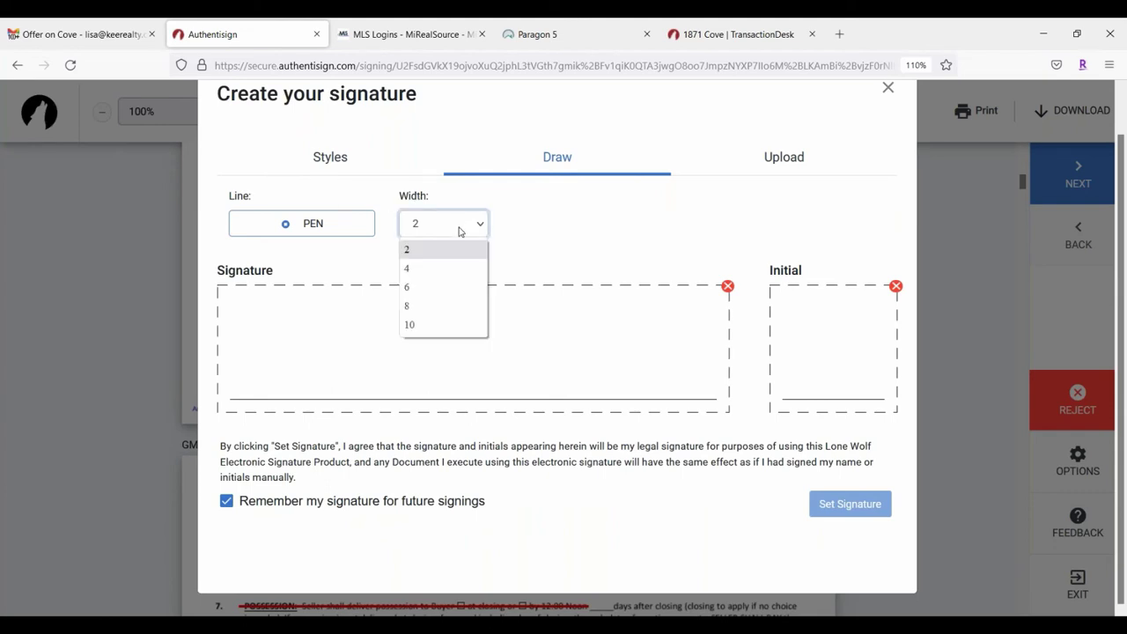
{"action": "left_click", "coordinate": [460, 230]}
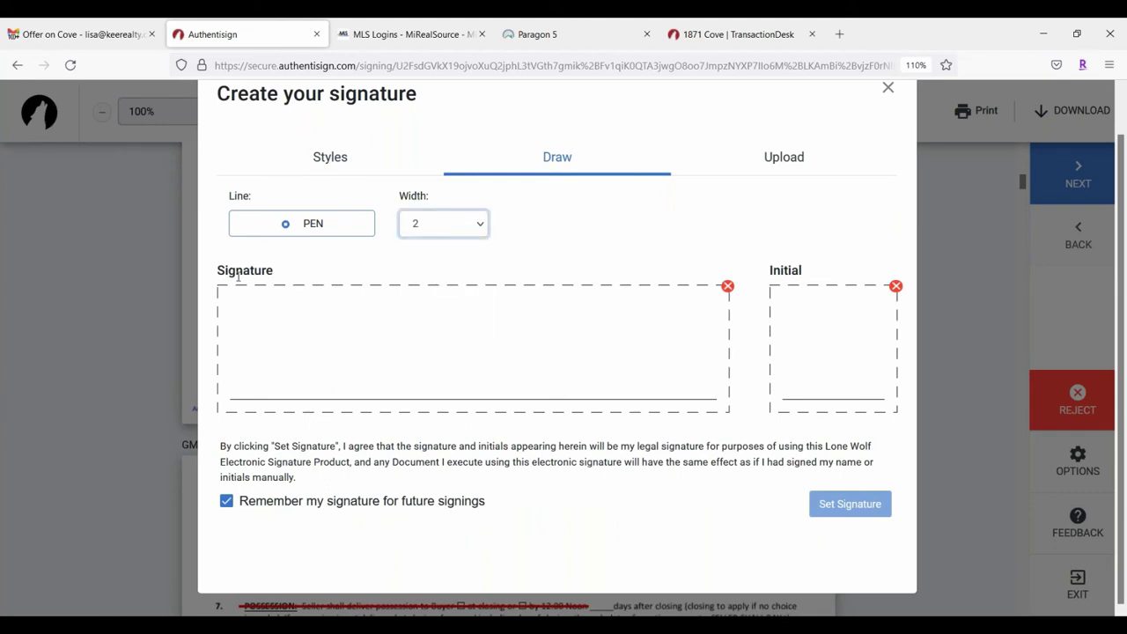
{"action": "mouse_move", "coordinate": [227, 332]}
{"action": "left_mouse_down"}
{"action": "mouse_move", "coordinate": [270, 344]}
{"action": "mouse_move", "coordinate": [280, 315]}
{"action": "mouse_move", "coordinate": [319, 339]}
{"action": "left_mouse_up"}
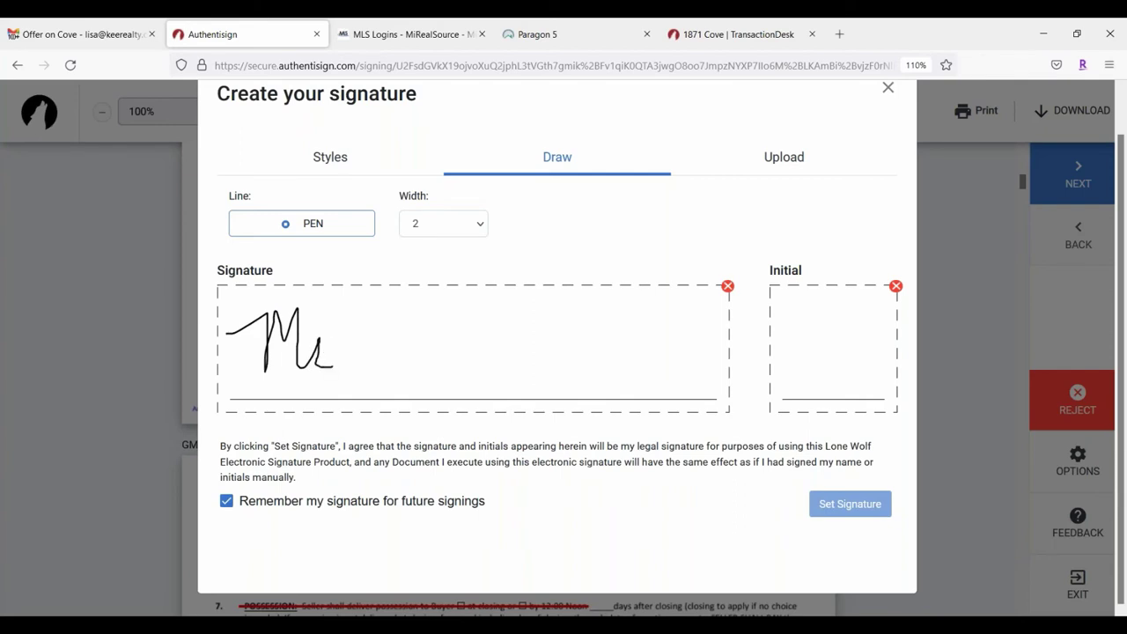
{"action": "mouse_move", "coordinate": [399, 315]}
{"action": "left_mouse_down"}
{"action": "mouse_move", "coordinate": [429, 293]}
{"action": "mouse_move", "coordinate": [429, 350]}
{"action": "left_mouse_up"}
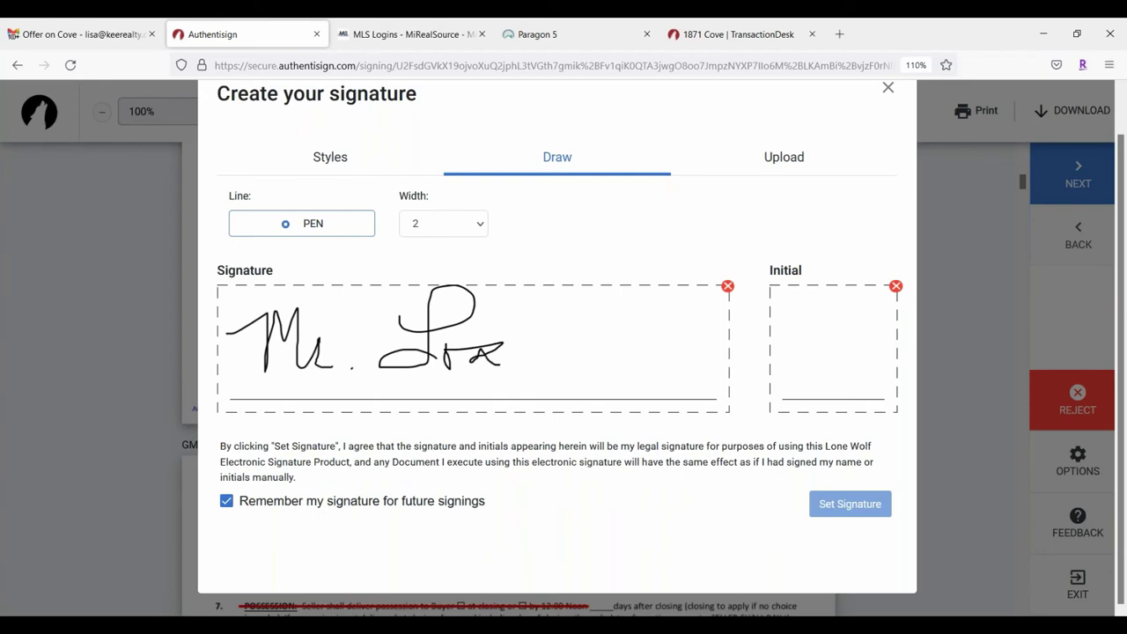
{"action": "left_click_drag", "start_coordinate": [529, 349], "coordinate": [657, 354]}
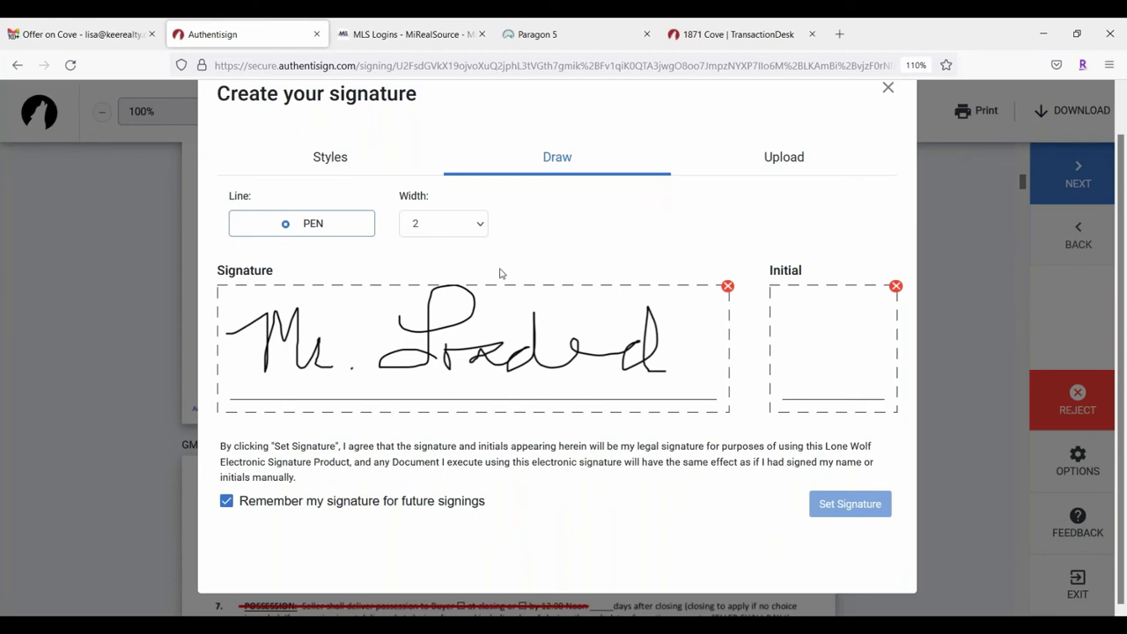
{"action": "left_click", "coordinate": [728, 288]}
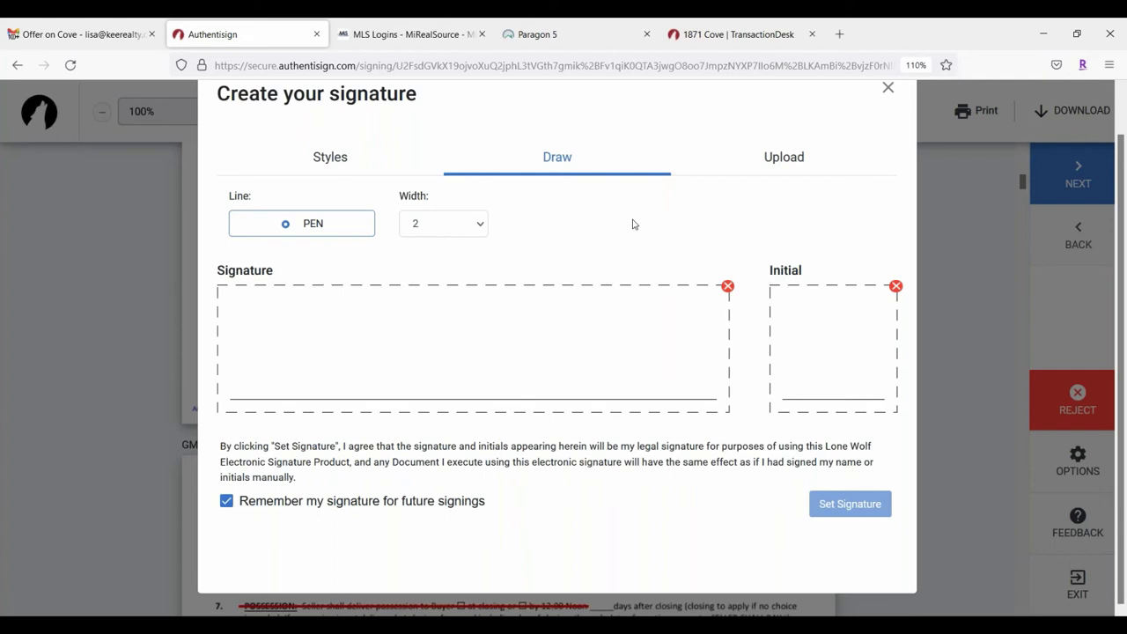
Step: Set the pen width to 4 and draw the signature and the initials
{"action": "left_click", "coordinate": [462, 232]}
{"action": "left_click", "coordinate": [407, 286]}
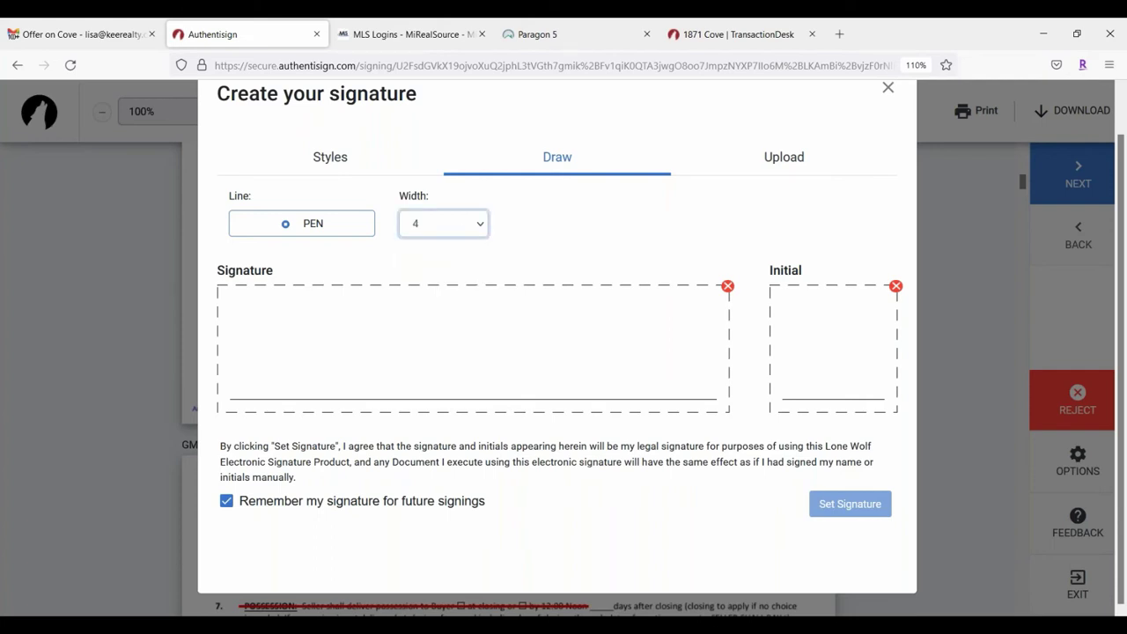
{"action": "mouse_move", "coordinate": [256, 320]}
{"action": "left_mouse_down"}
{"action": "mouse_move", "coordinate": [285, 363]}
{"action": "mouse_move", "coordinate": [356, 342]}
{"action": "mouse_move", "coordinate": [371, 381]}
{"action": "left_mouse_up"}
{"action": "left_click", "coordinate": [385, 363]}
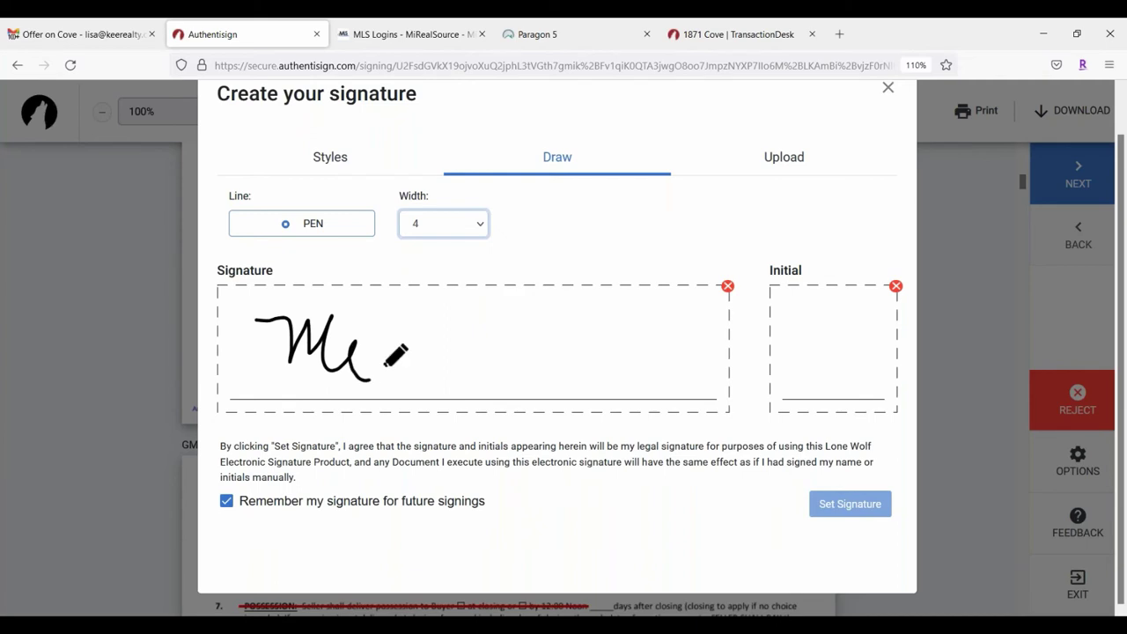
{"action": "mouse_move", "coordinate": [384, 339]}
{"action": "left_mouse_down"}
{"action": "mouse_move", "coordinate": [405, 377]}
{"action": "mouse_move", "coordinate": [449, 405]}
{"action": "left_mouse_up"}
{"action": "mouse_move", "coordinate": [440, 354]}
{"action": "left_mouse_down"}
{"action": "mouse_move", "coordinate": [538, 361]}
{"action": "mouse_move", "coordinate": [583, 322]}
{"action": "mouse_move", "coordinate": [671, 384]}
{"action": "left_mouse_up"}
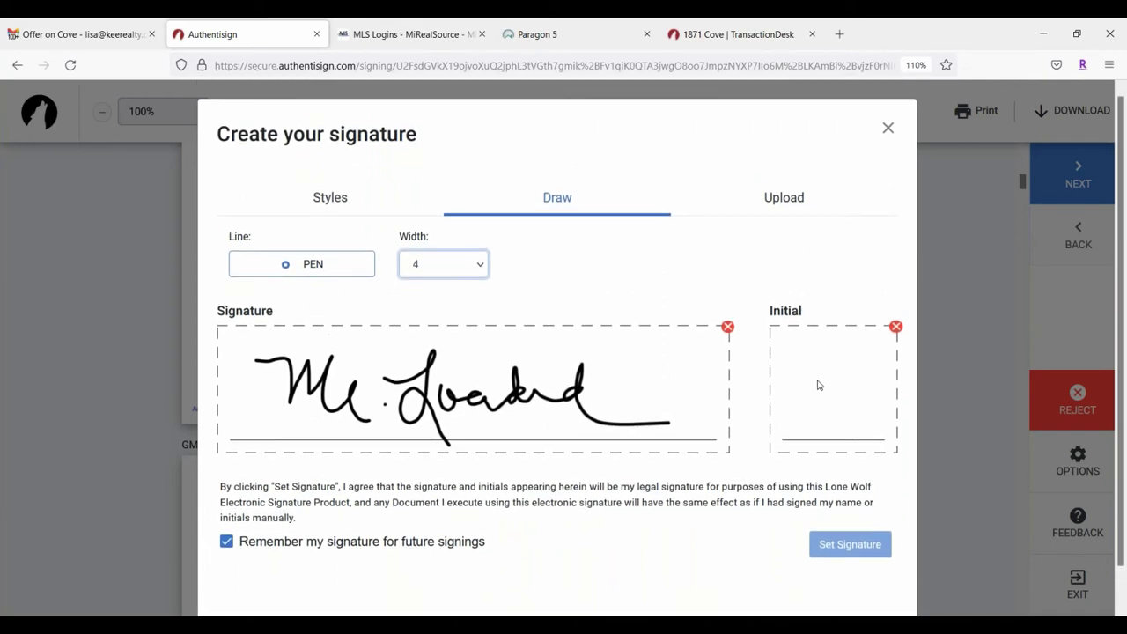
{"action": "mouse_move", "coordinate": [785, 369]}
{"action": "left_mouse_down"}
{"action": "mouse_move", "coordinate": [803, 400]}
{"action": "mouse_move", "coordinate": [854, 401]}
{"action": "mouse_move", "coordinate": [876, 352]}
{"action": "mouse_move", "coordinate": [897, 421]}
{"action": "left_mouse_up"}
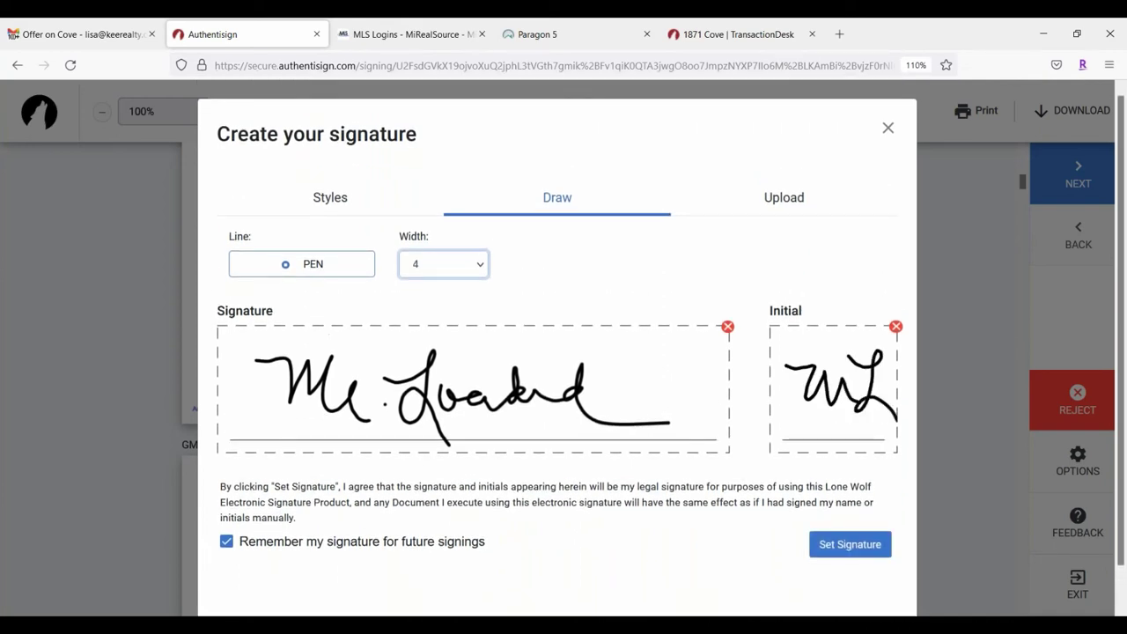
Step: Preview the Styles tab, return to Draw, and adopt the drawn signature and initials
{"action": "left_click", "coordinate": [338, 211]}
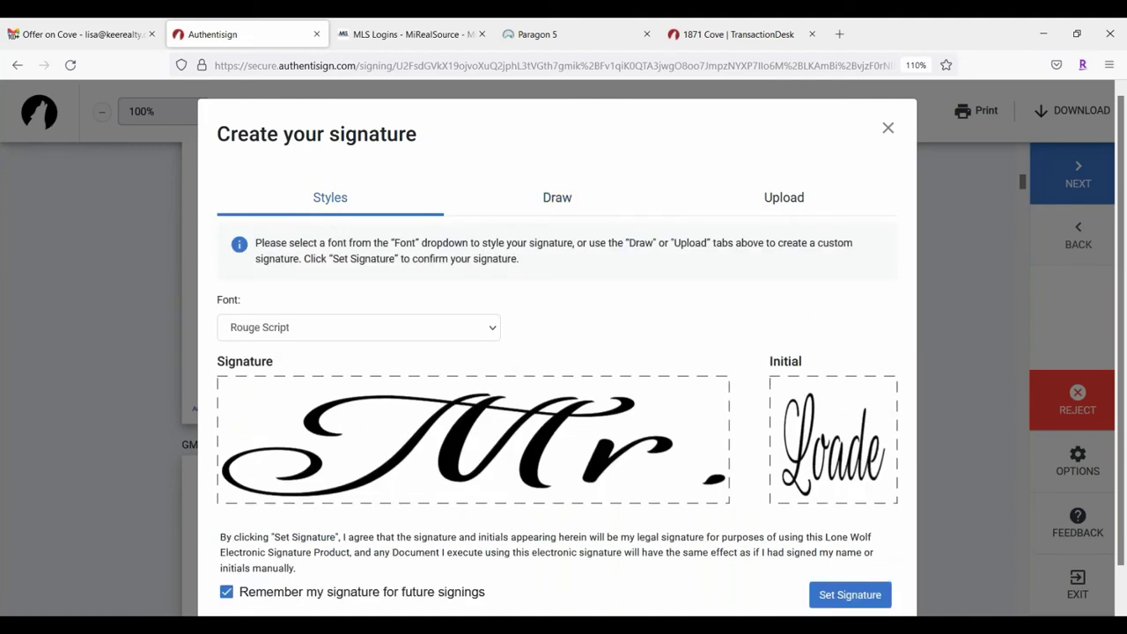
{"action": "left_click", "coordinate": [556, 198]}
{"action": "left_click", "coordinate": [848, 545]}
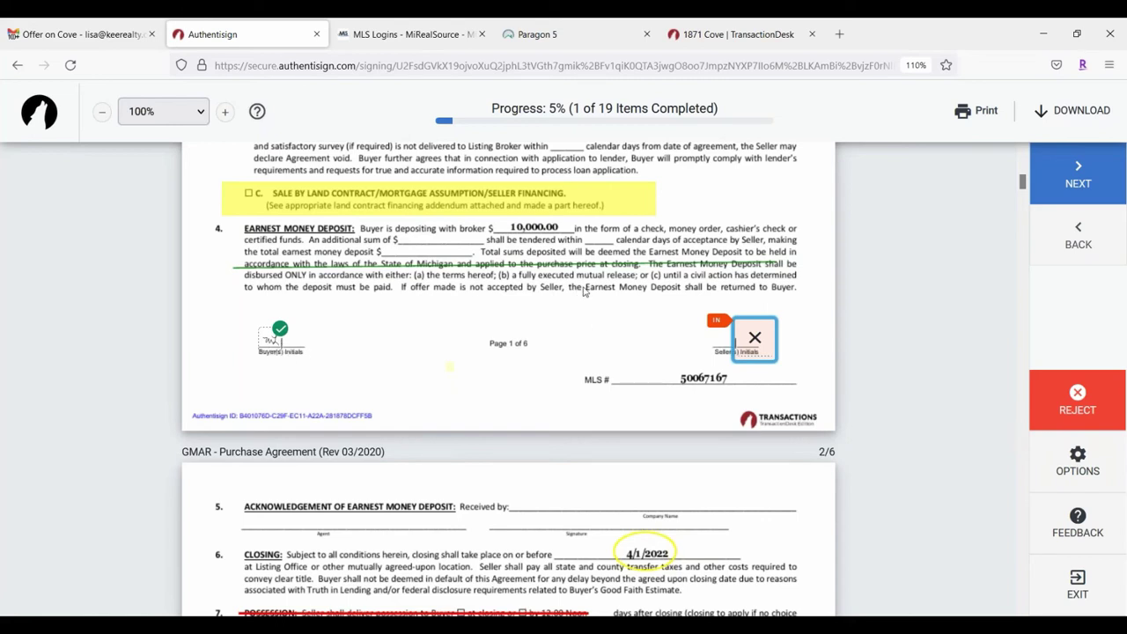
Step: Initial the page 1–2 lines, accept the section 18 initials, and initial items 19B and 19C
{"action": "left_click", "coordinate": [755, 340]}
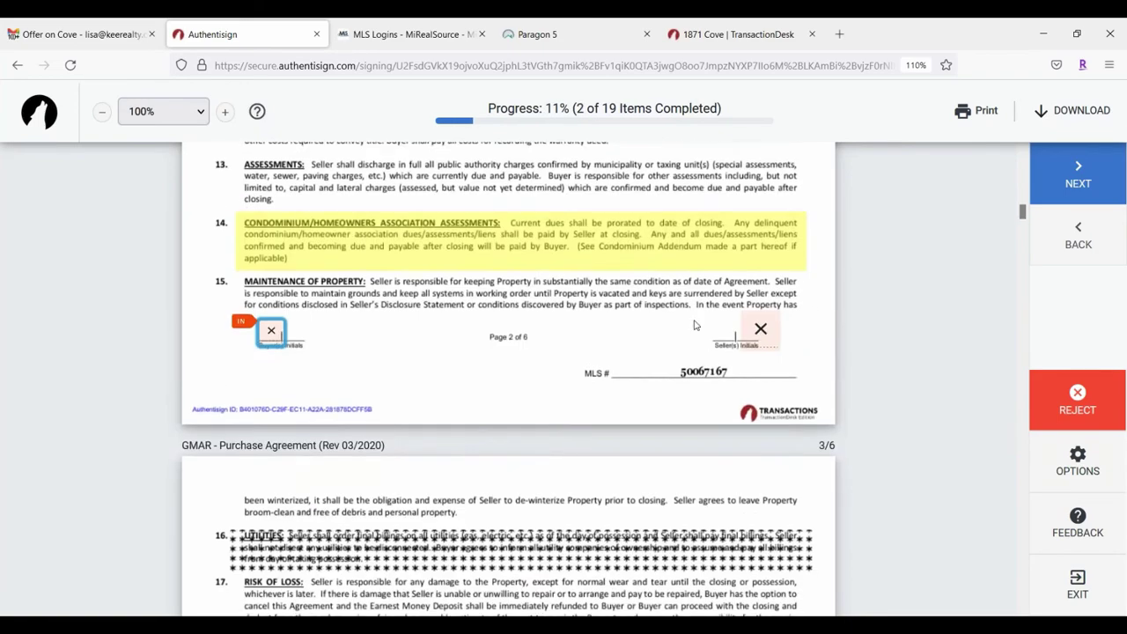
{"action": "left_click", "coordinate": [763, 329]}
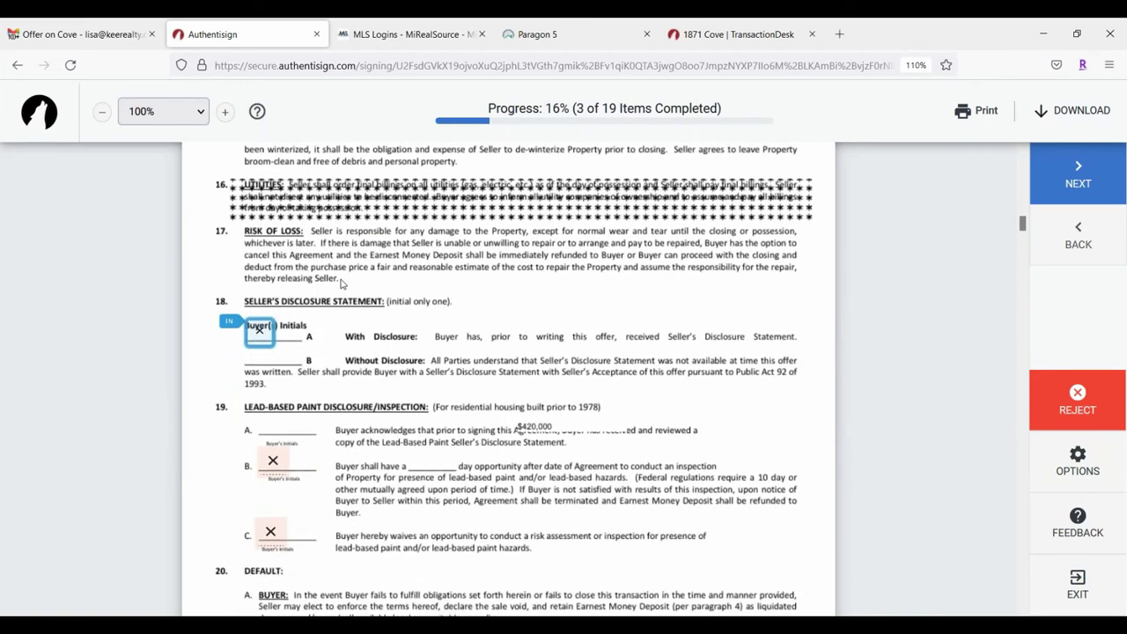
{"action": "scroll", "coordinate": [343, 282], "scroll_direction": "up", "scroll_amount": 3}
{"action": "left_click", "coordinate": [271, 204]}
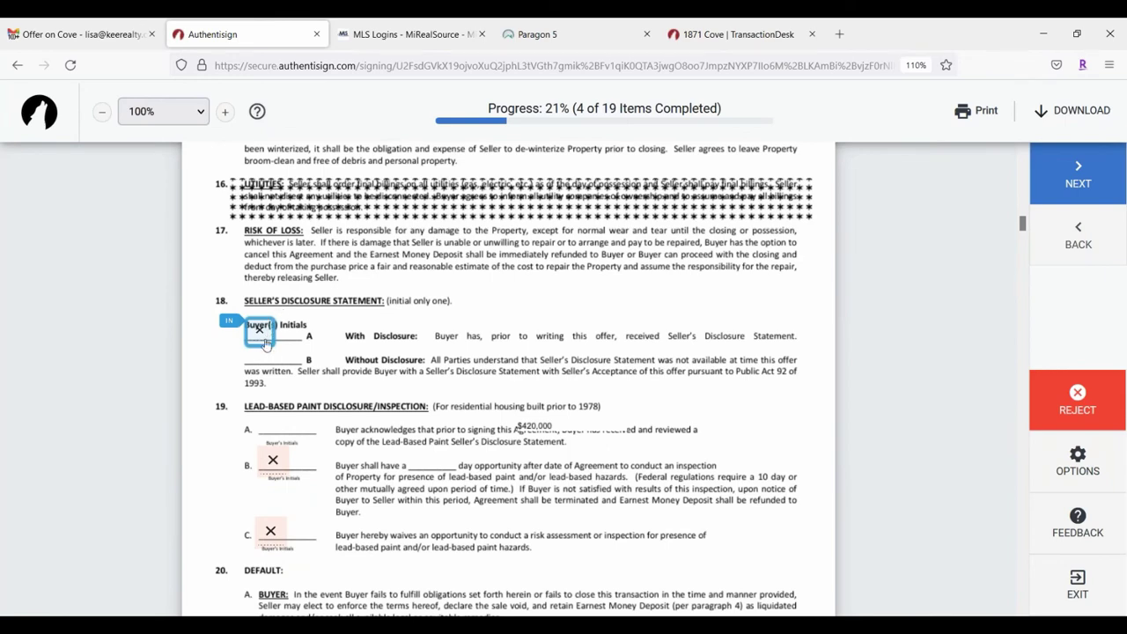
{"action": "left_click", "coordinate": [259, 332]}
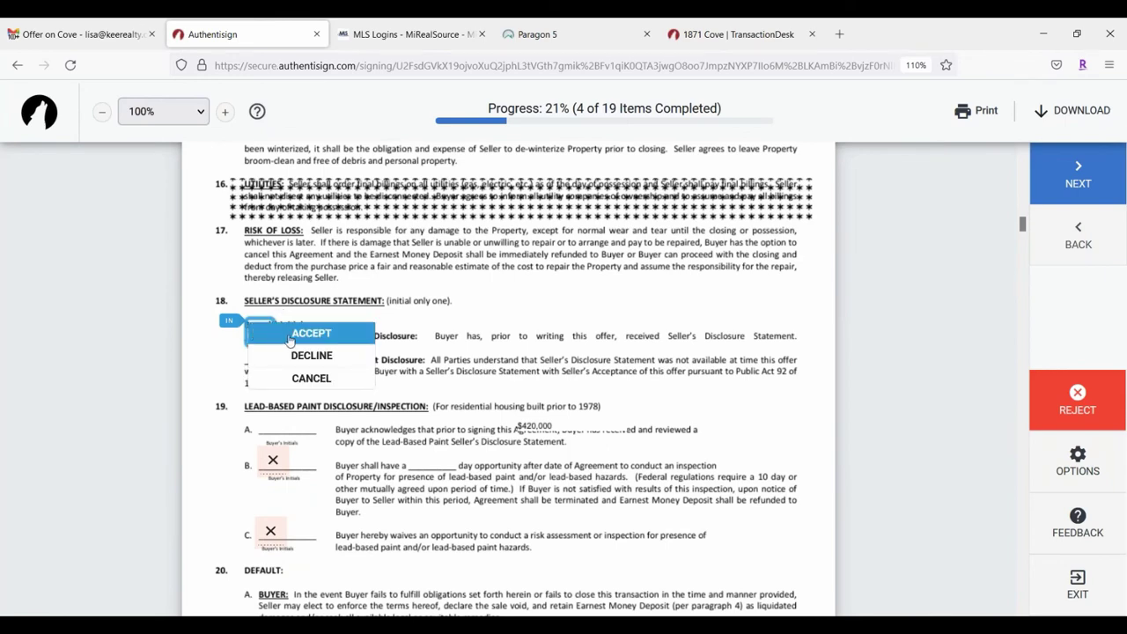
{"action": "left_click", "coordinate": [278, 336]}
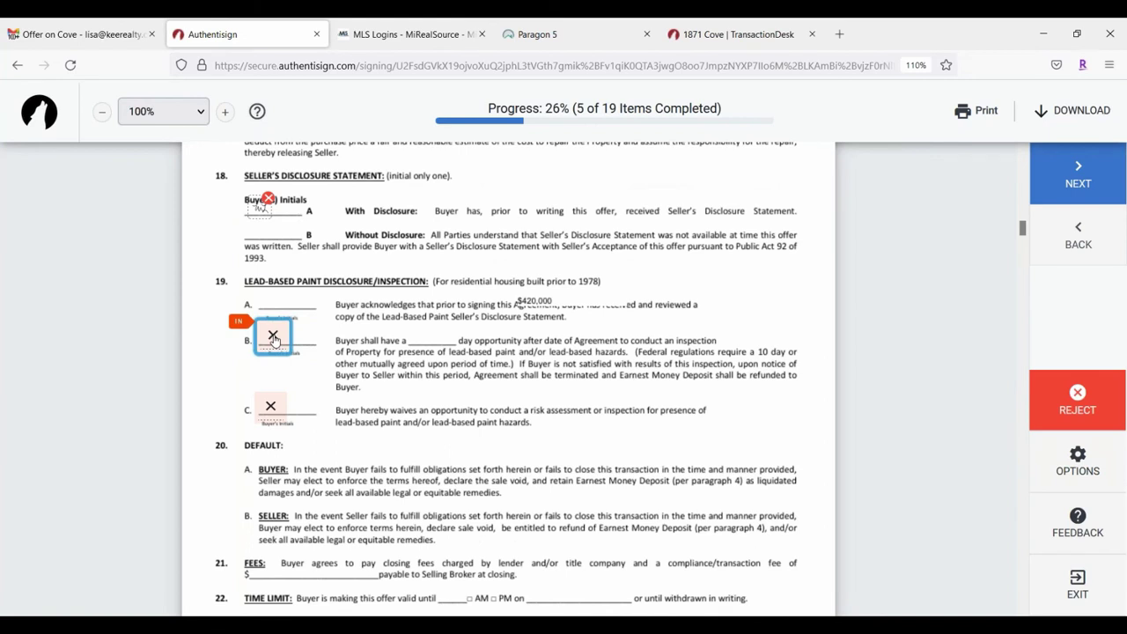
{"action": "left_click", "coordinate": [273, 339]}
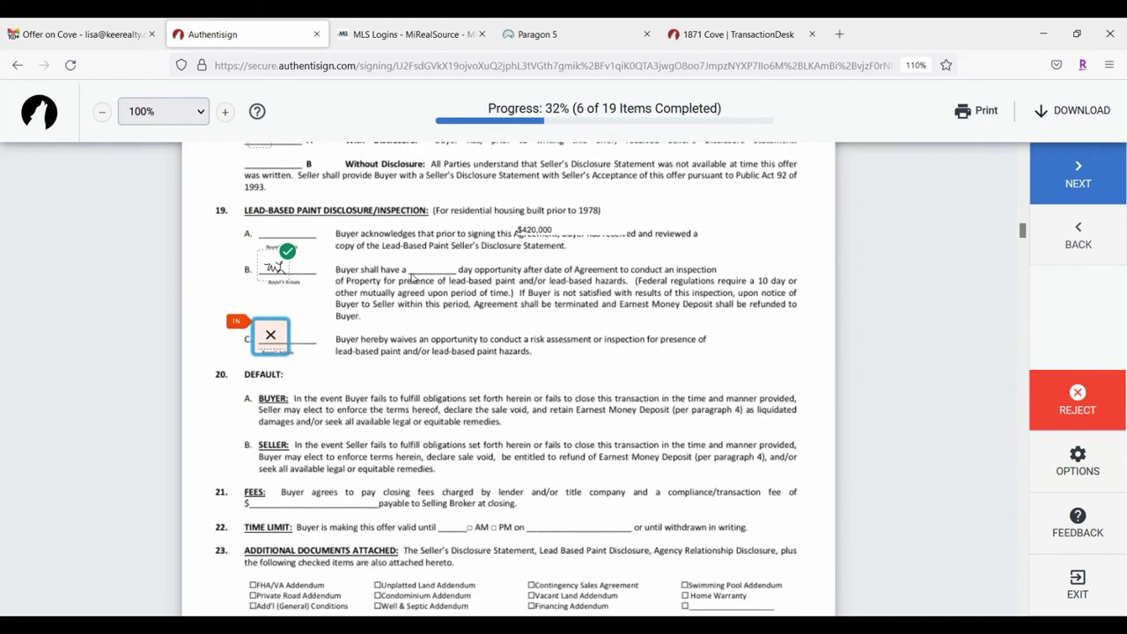
{"action": "left_click", "coordinate": [270, 337]}
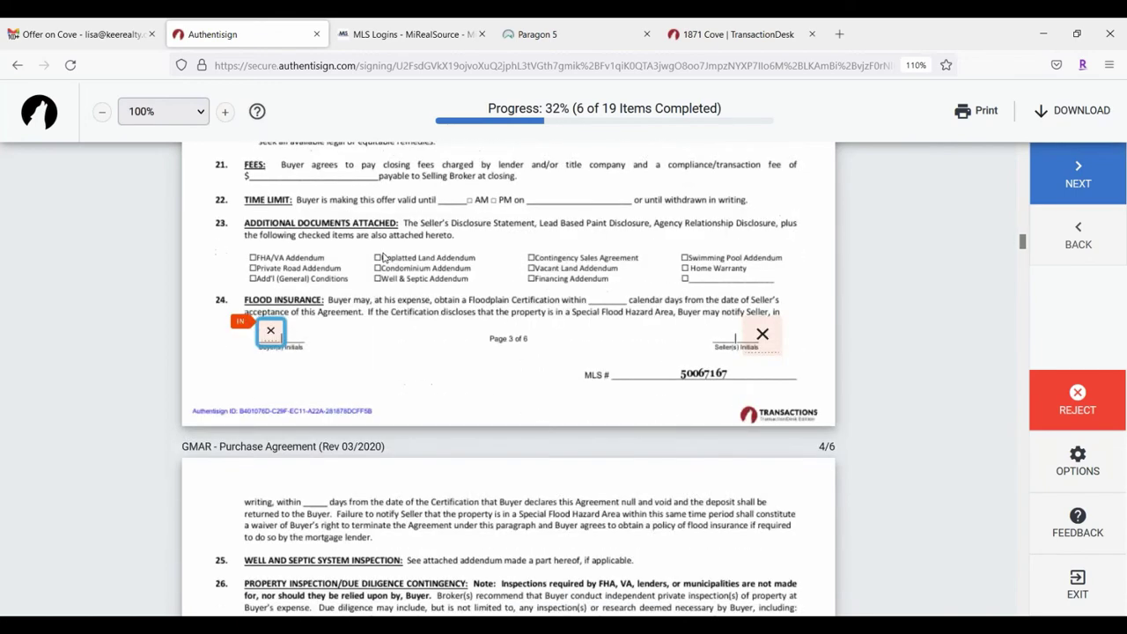
{"action": "scroll", "coordinate": [383, 257], "scroll_direction": "up", "scroll_amount": 5}
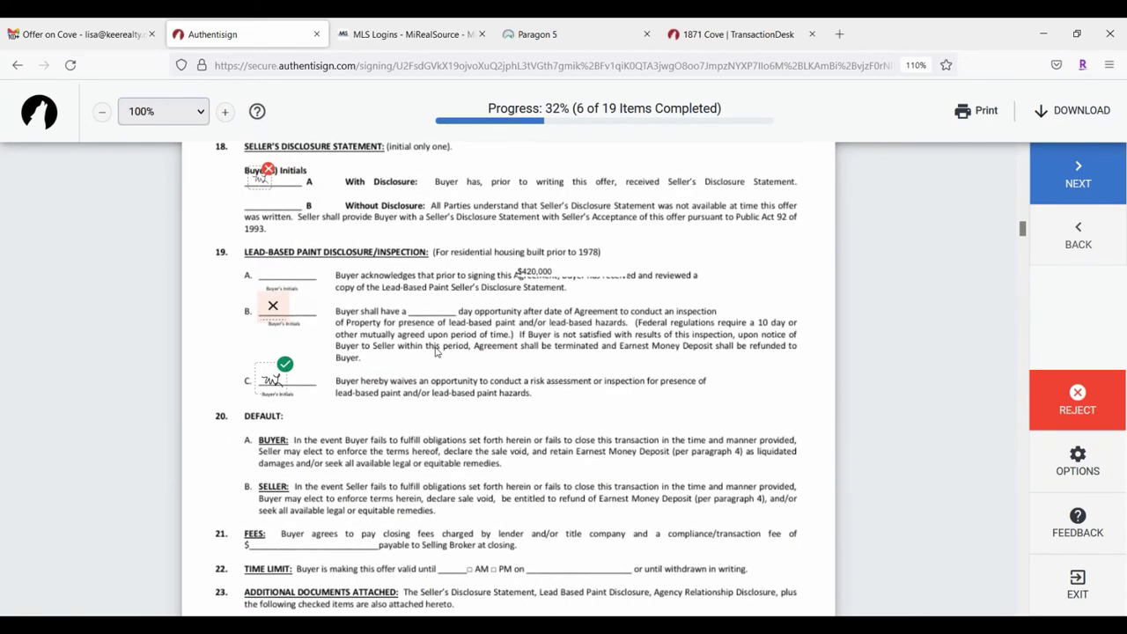
{"action": "scroll", "coordinate": [445, 355], "scroll_direction": "down", "scroll_amount": 3}
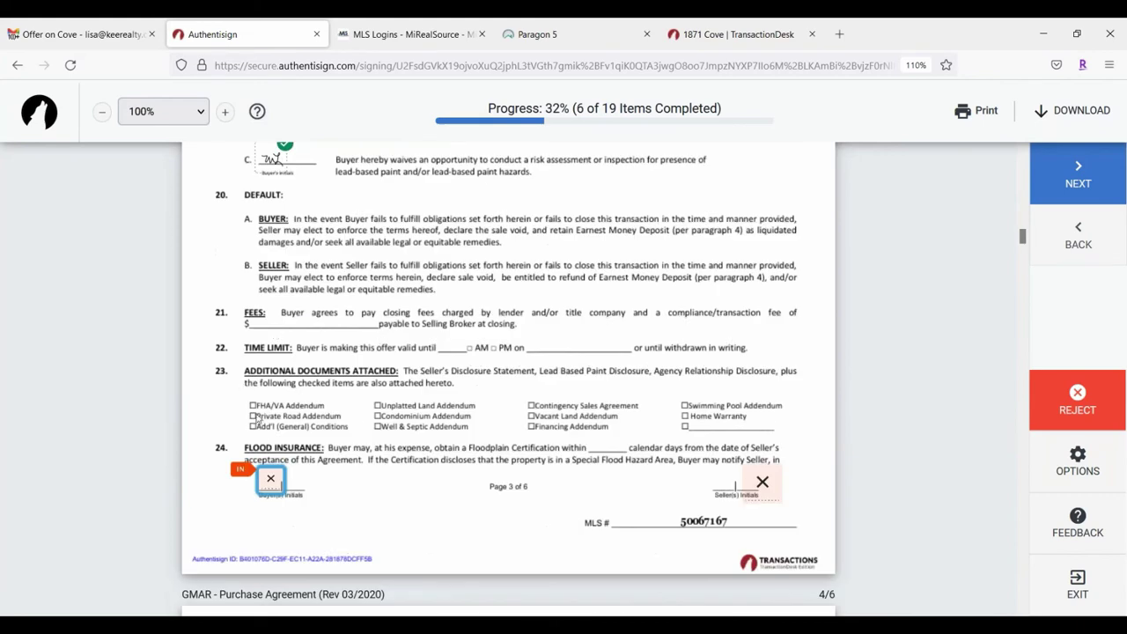
Step: Initial the buyer and seller lines on pages 3–5 and sign the page-5 buyer signature
{"action": "left_click", "coordinate": [270, 479]}
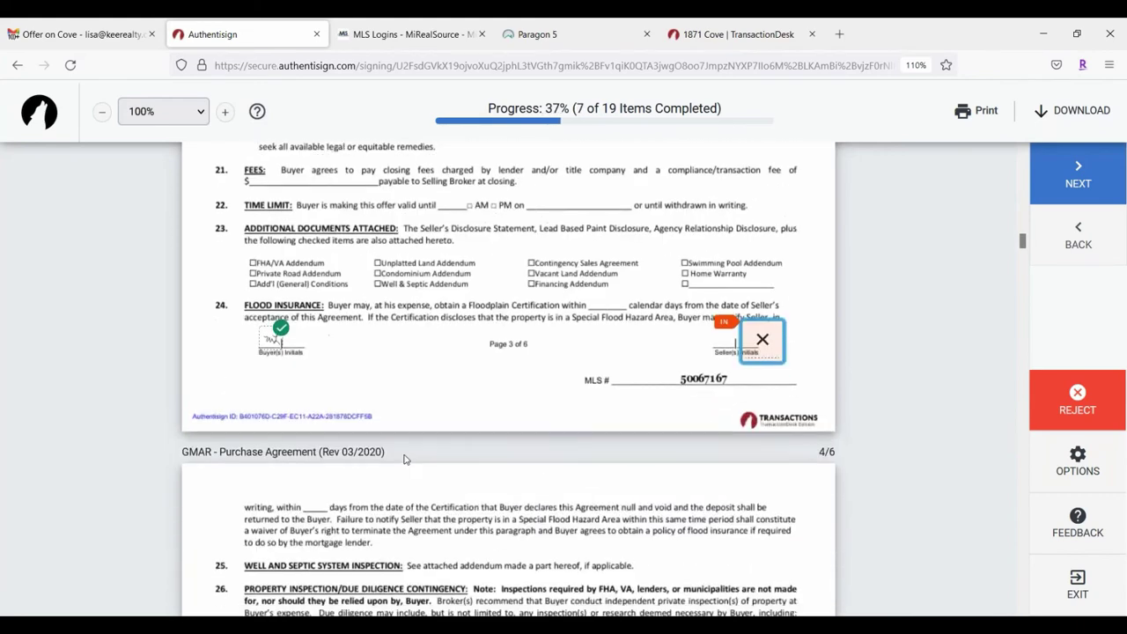
{"action": "left_click", "coordinate": [753, 345]}
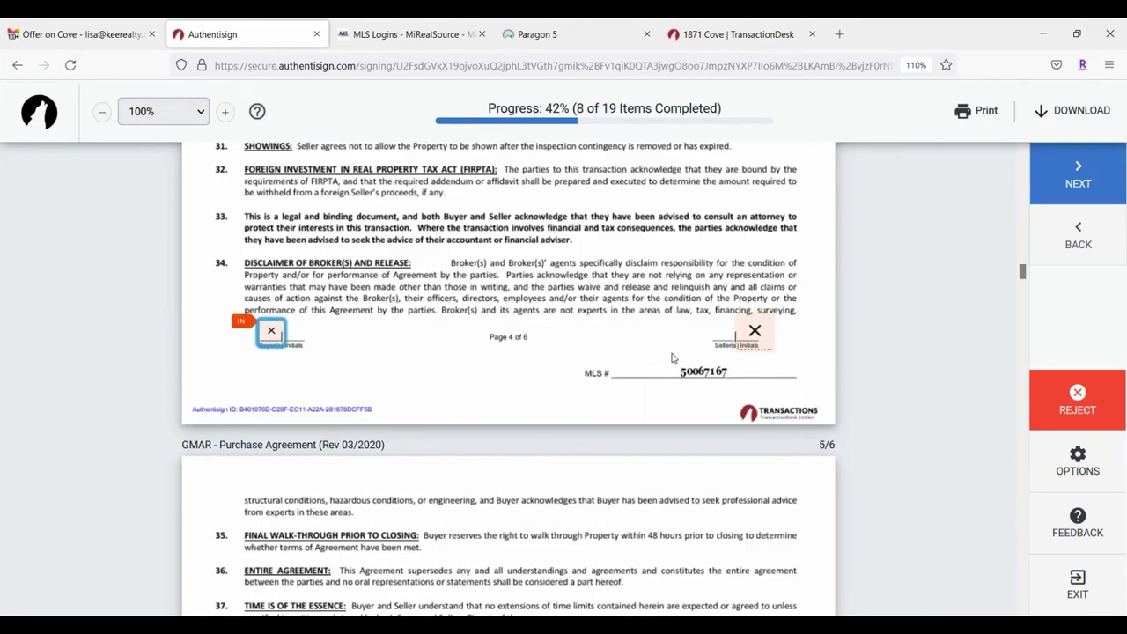
{"action": "left_click", "coordinate": [273, 332]}
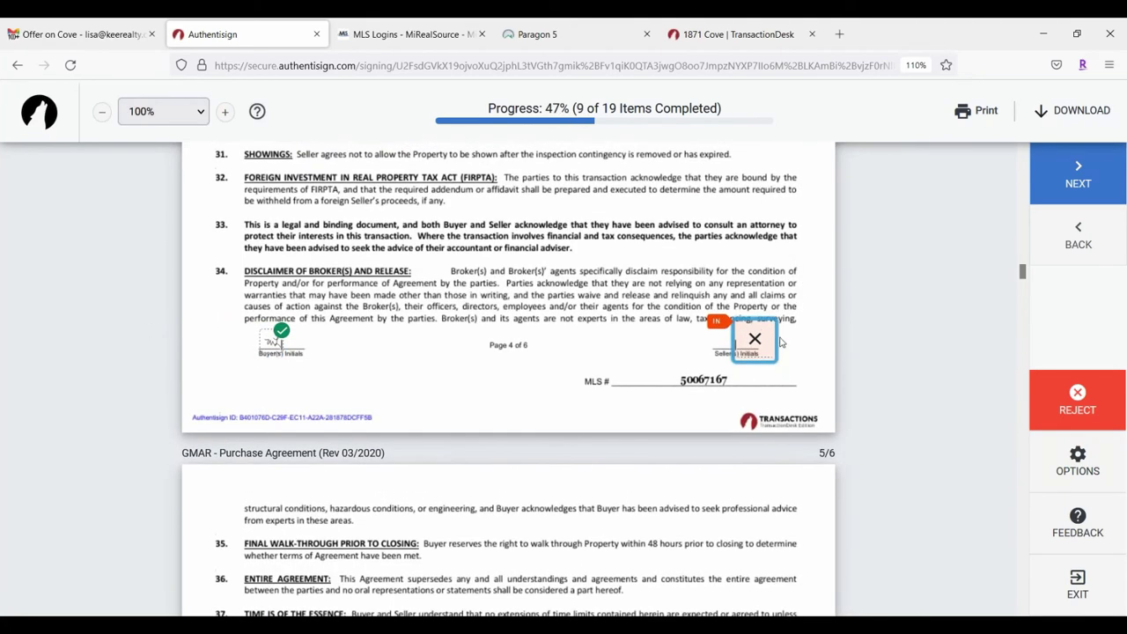
{"action": "left_click", "coordinate": [772, 343]}
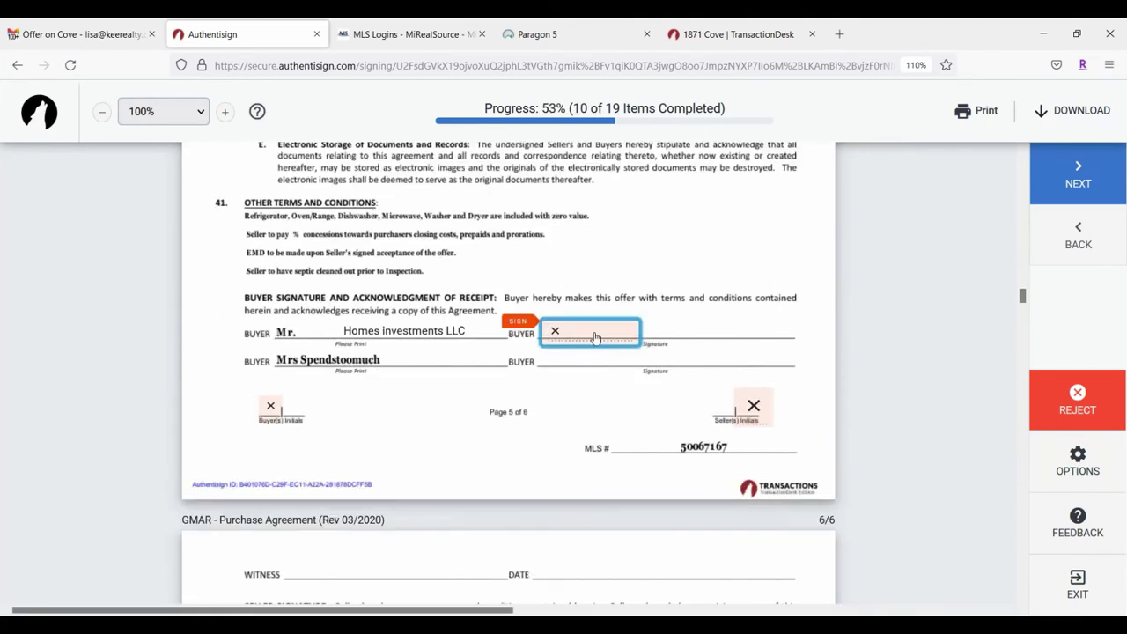
{"action": "left_click", "coordinate": [595, 338]}
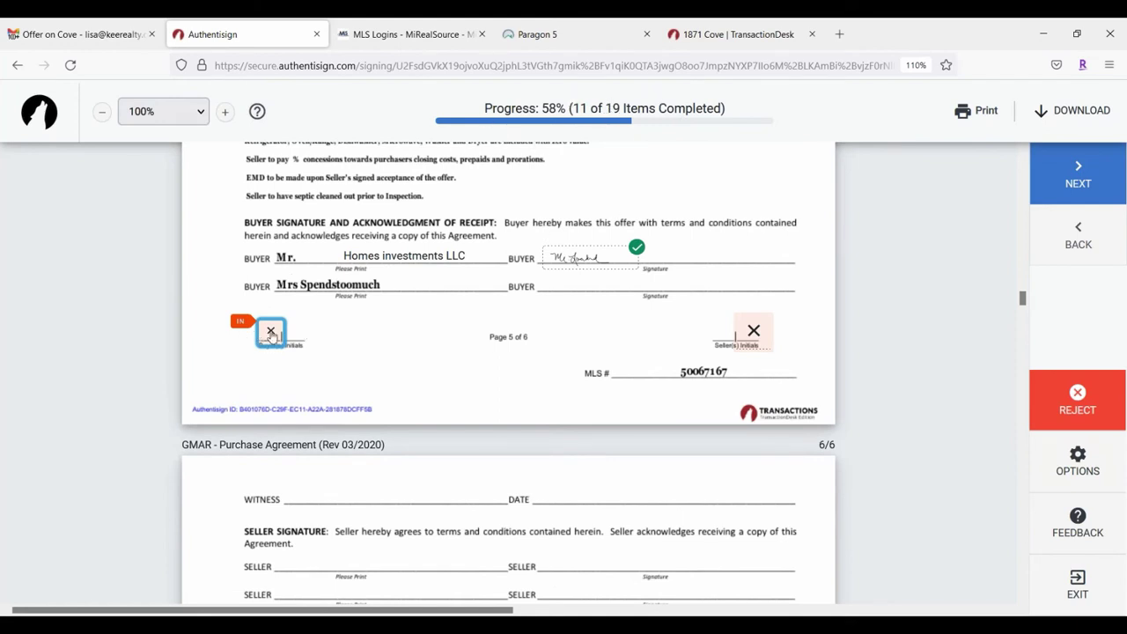
{"action": "left_click", "coordinate": [270, 331]}
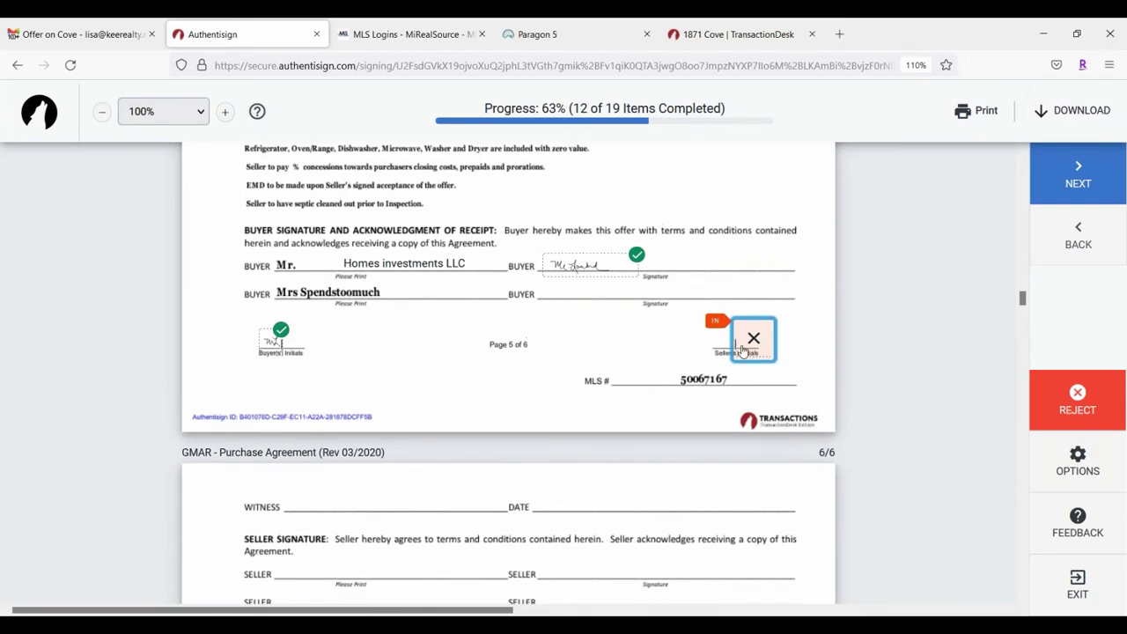
{"action": "left_click", "coordinate": [747, 344]}
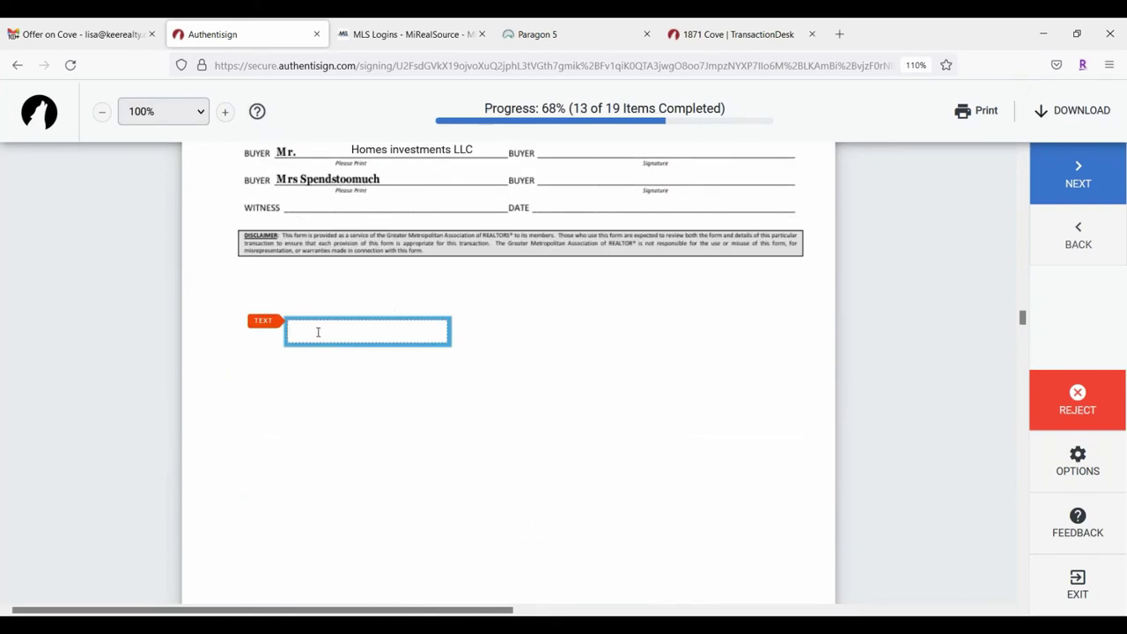
Step: Fill the text field with 'kjljfdssjaflkdsfjl'
{"action": "type", "text": "kjljfdssjaflkdsfjl"}
{"action": "left_click", "coordinate": [390, 408]}
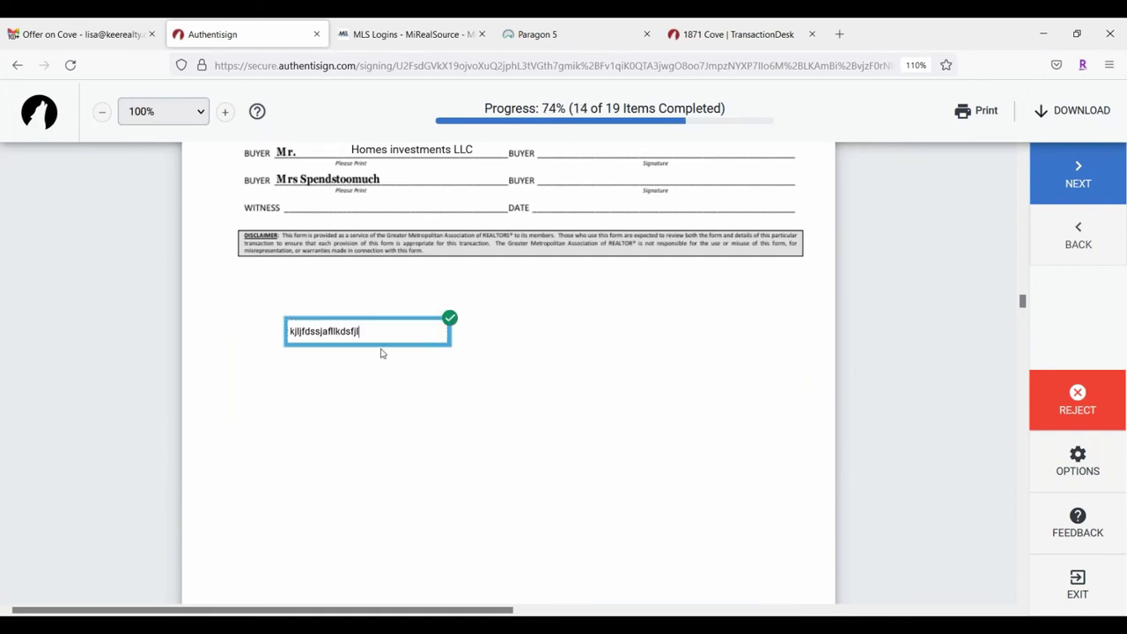
{"action": "scroll", "coordinate": [629, 376], "scroll_direction": "down", "scroll_amount": 5}
{"action": "scroll", "coordinate": [568, 303], "scroll_direction": "up", "scroll_amount": 4}
Step: Initial page 6, tick option B ($5000.00 seller contribution), and sign the FHA/VA and agency disclosure lines
{"action": "left_click", "coordinate": [1090, 183]}
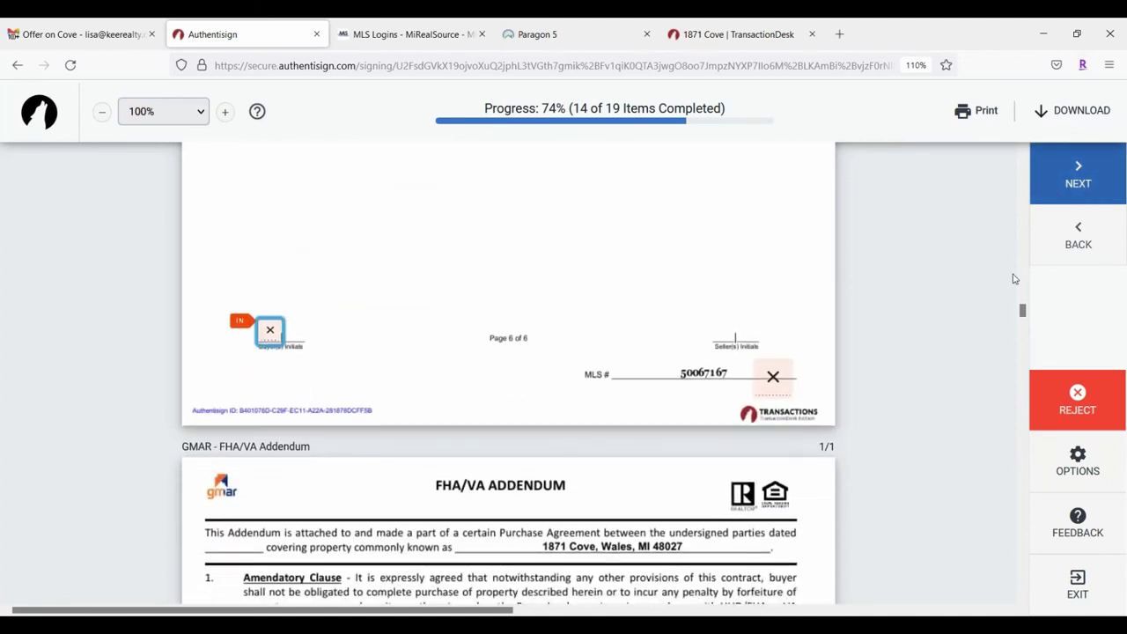
{"action": "left_click", "coordinate": [268, 331]}
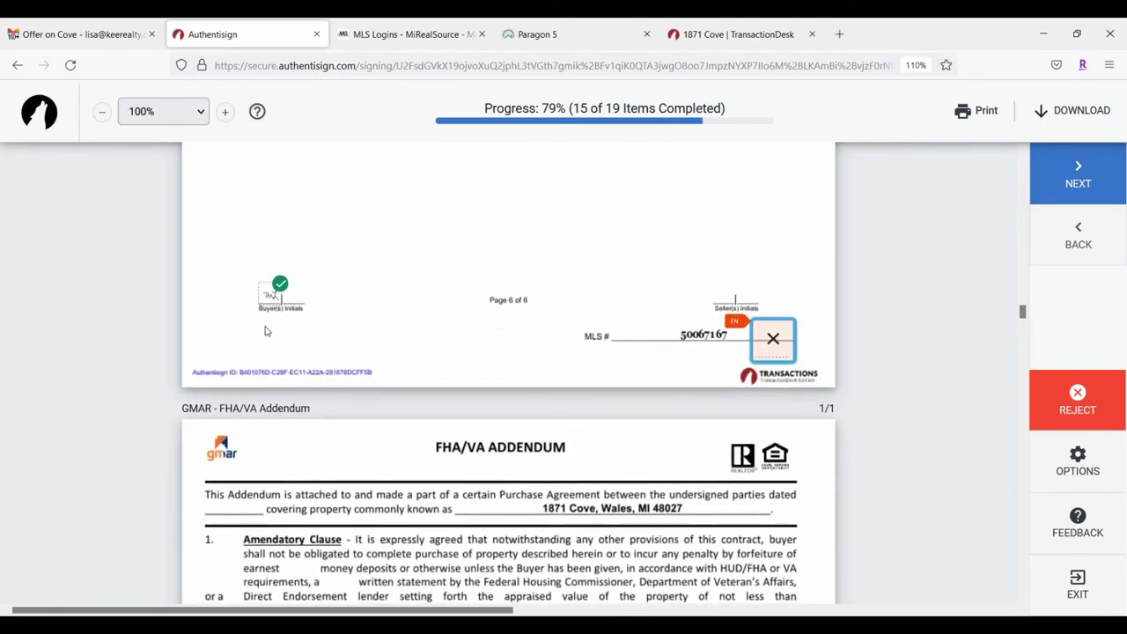
{"action": "left_click", "coordinate": [775, 340]}
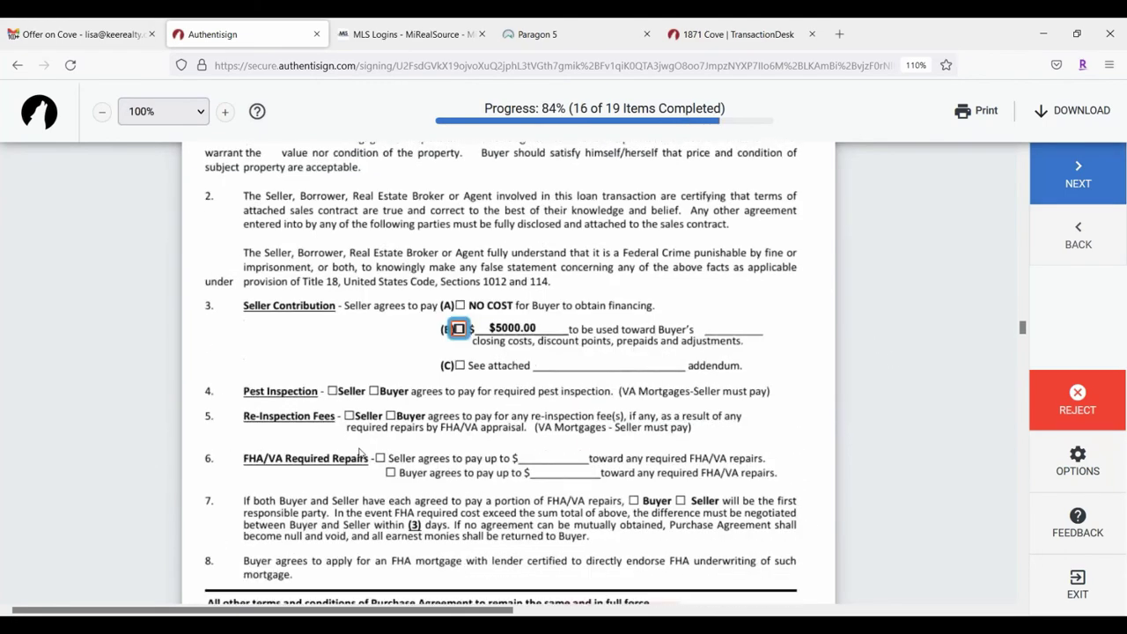
{"action": "left_click", "coordinate": [459, 330]}
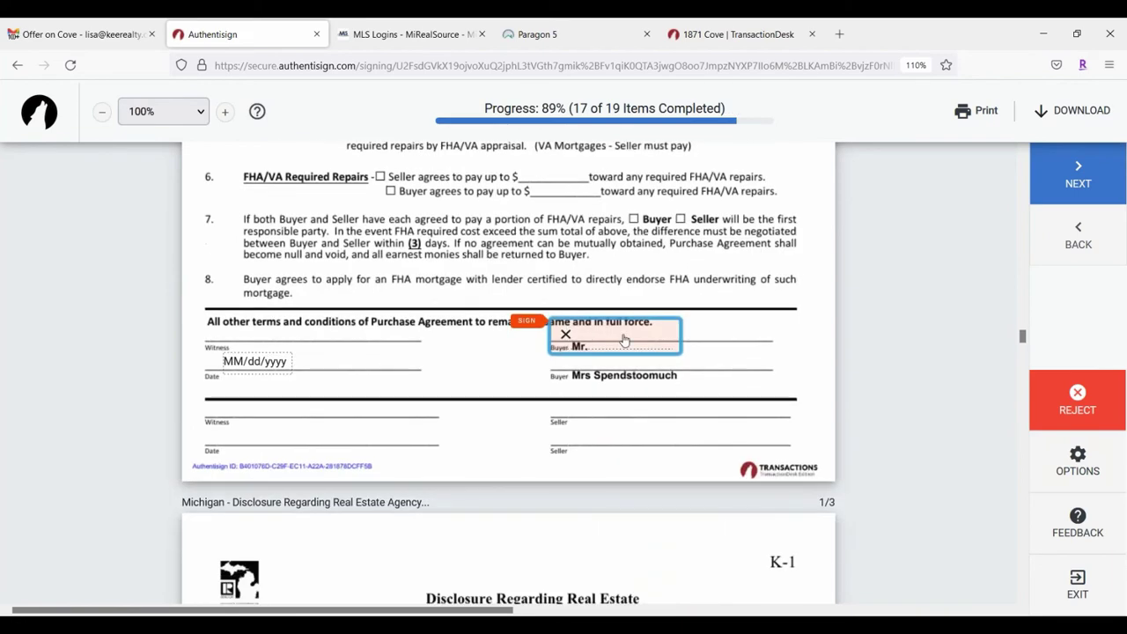
{"action": "left_click", "coordinate": [567, 329]}
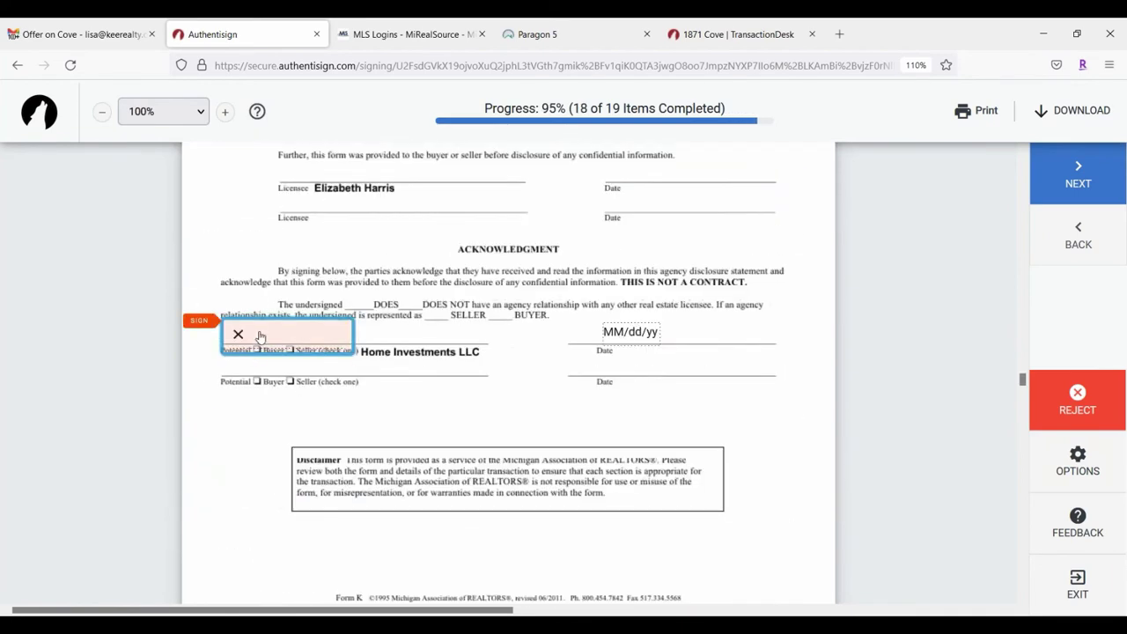
{"action": "left_click", "coordinate": [259, 336]}
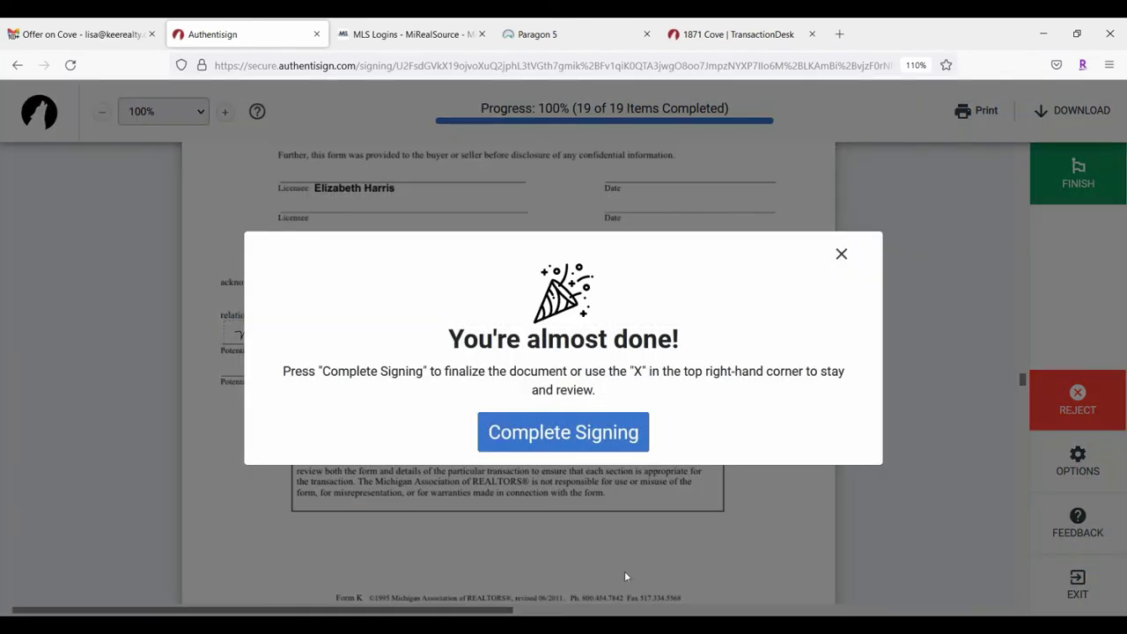
Step: Finalize the first buyer's signing of the Offer On Cove documents
{"action": "left_click", "coordinate": [586, 434]}
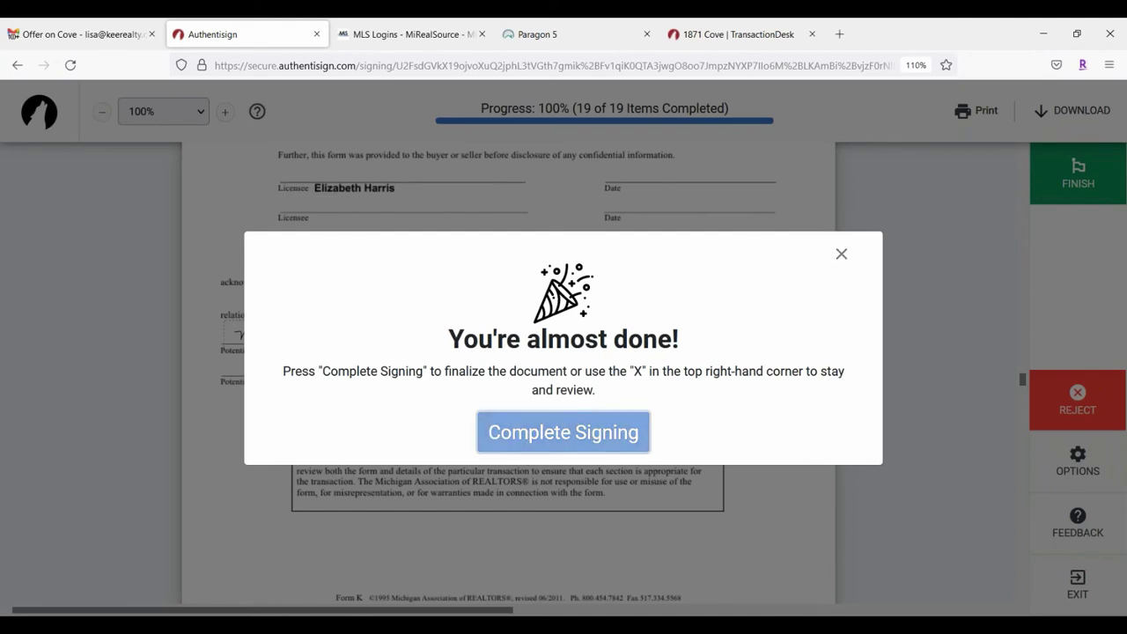
{"action": "scroll", "coordinate": [560, 226], "scroll_direction": "down", "scroll_amount": 1}
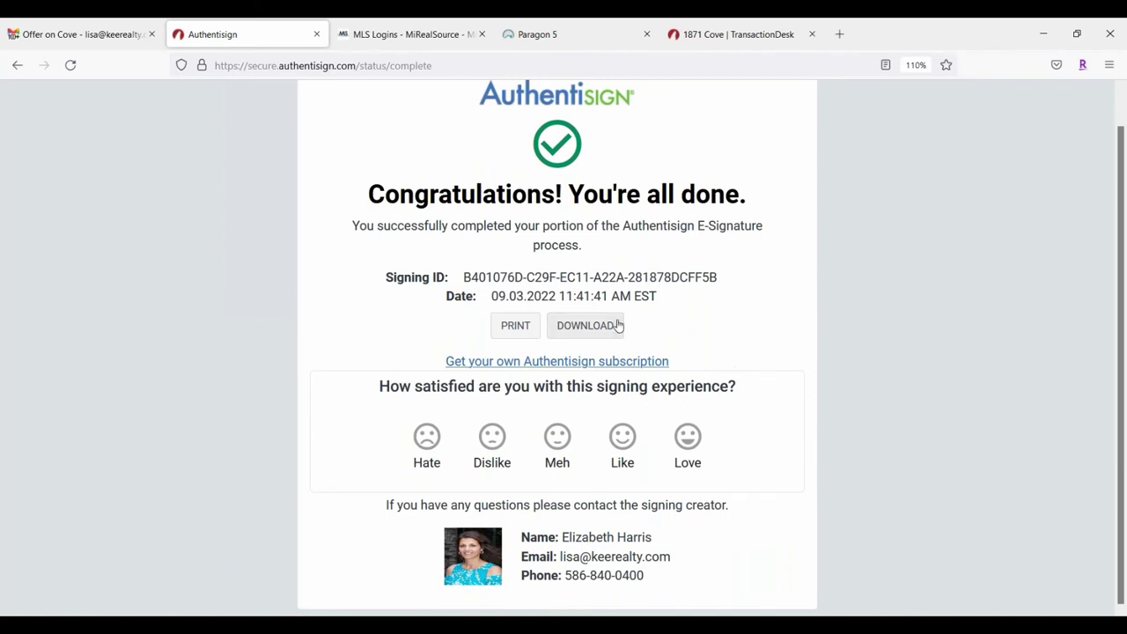
{"action": "scroll", "coordinate": [748, 285], "scroll_direction": "up", "scroll_amount": 1}
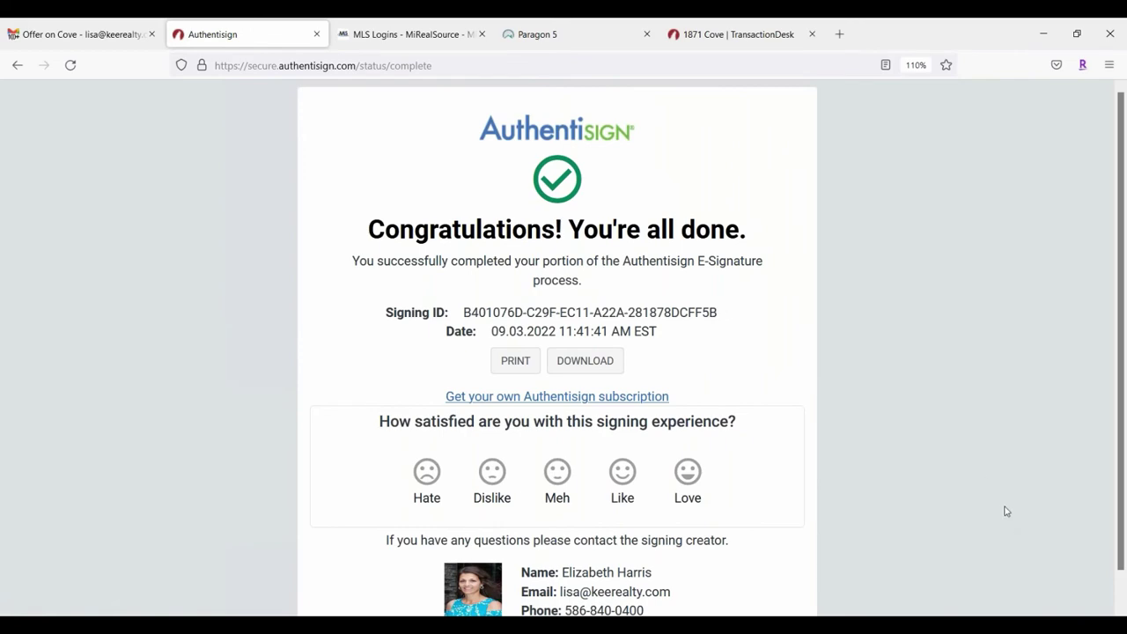
Step: Close the completed signing page, return to the Gmail inbox, and open the Offer on Cove invitation
{"action": "left_click", "coordinate": [317, 34]}
{"action": "scroll", "coordinate": [239, 278], "scroll_direction": "up", "scroll_amount": 3}
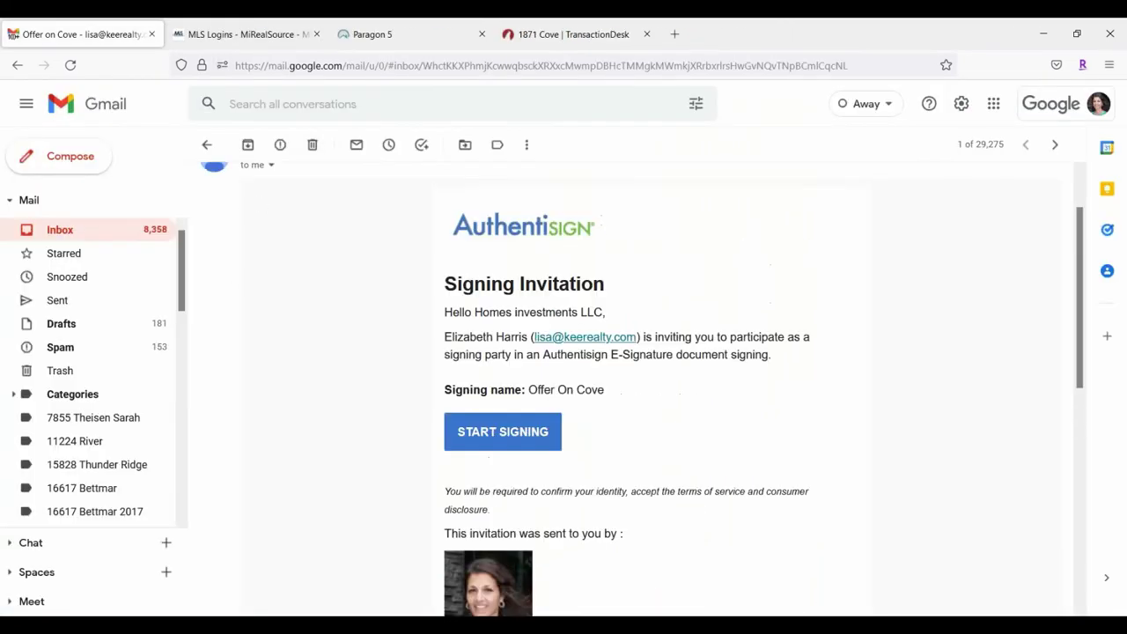
{"action": "left_click", "coordinate": [85, 230]}
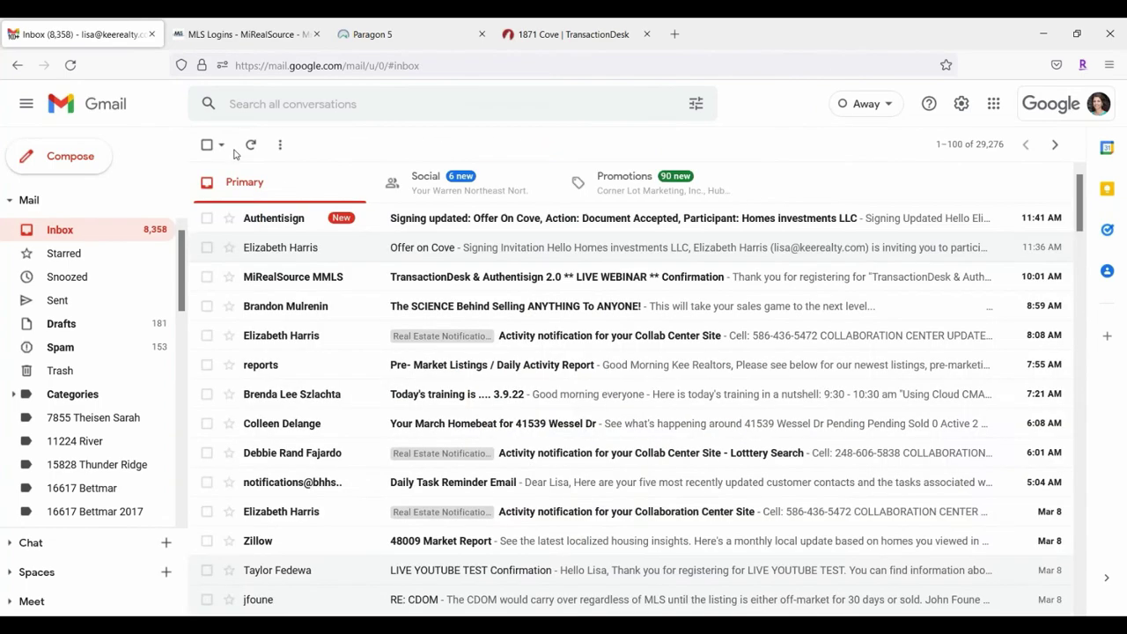
{"action": "left_click", "coordinate": [497, 247]}
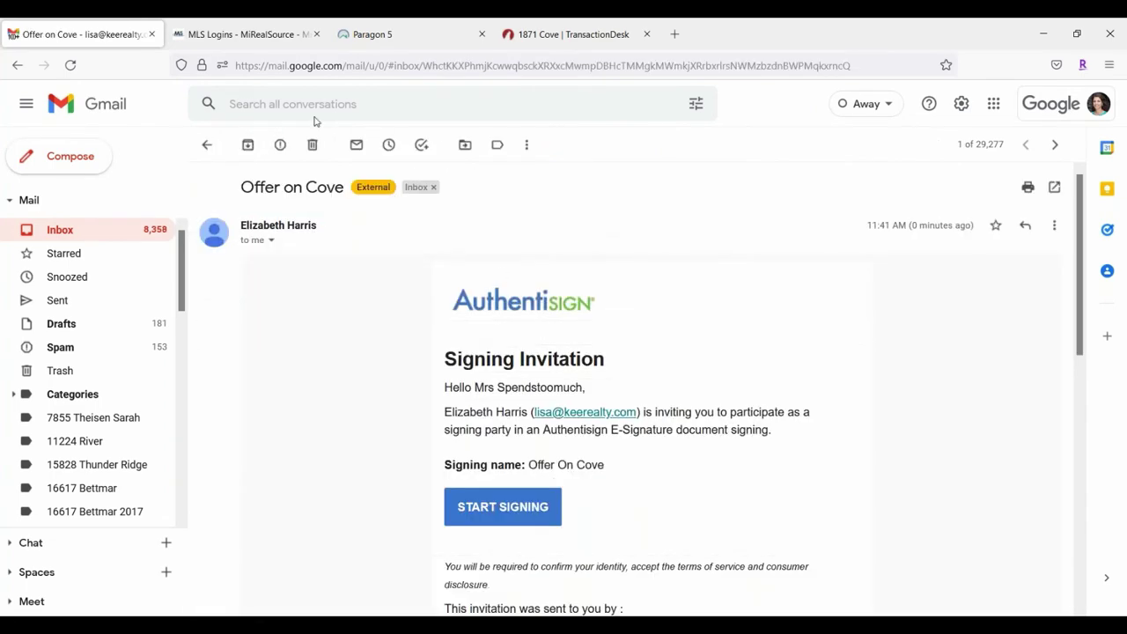
Step: Read the Signing updated notification email in the inbox
{"action": "left_click", "coordinate": [207, 145]}
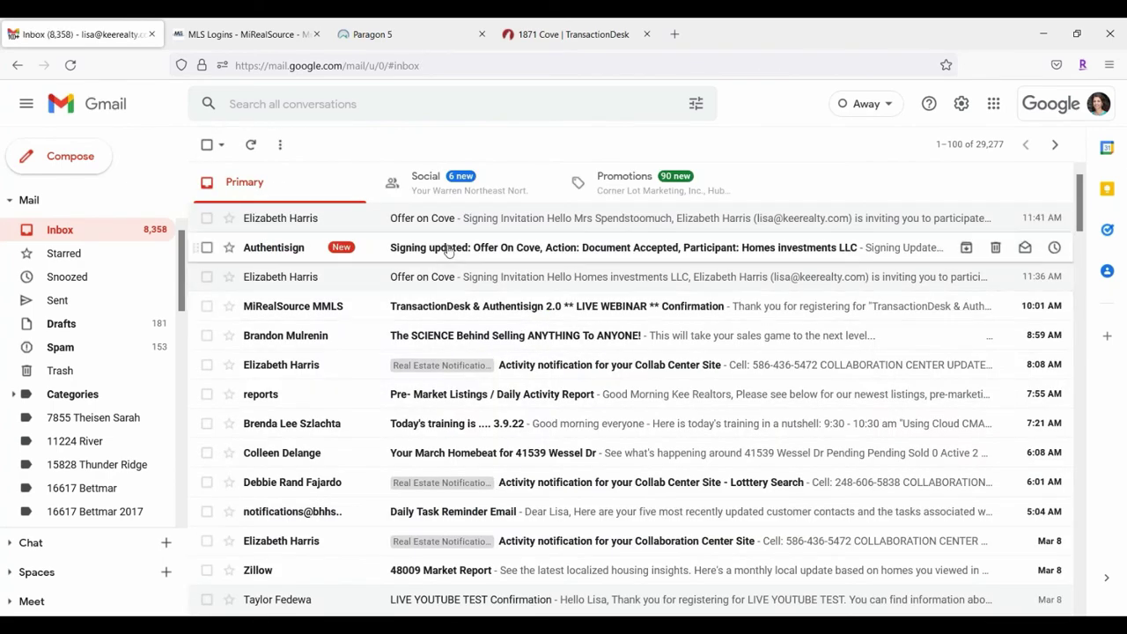
{"action": "left_click", "coordinate": [449, 251]}
{"action": "scroll", "coordinate": [793, 261], "scroll_direction": "down", "scroll_amount": 2}
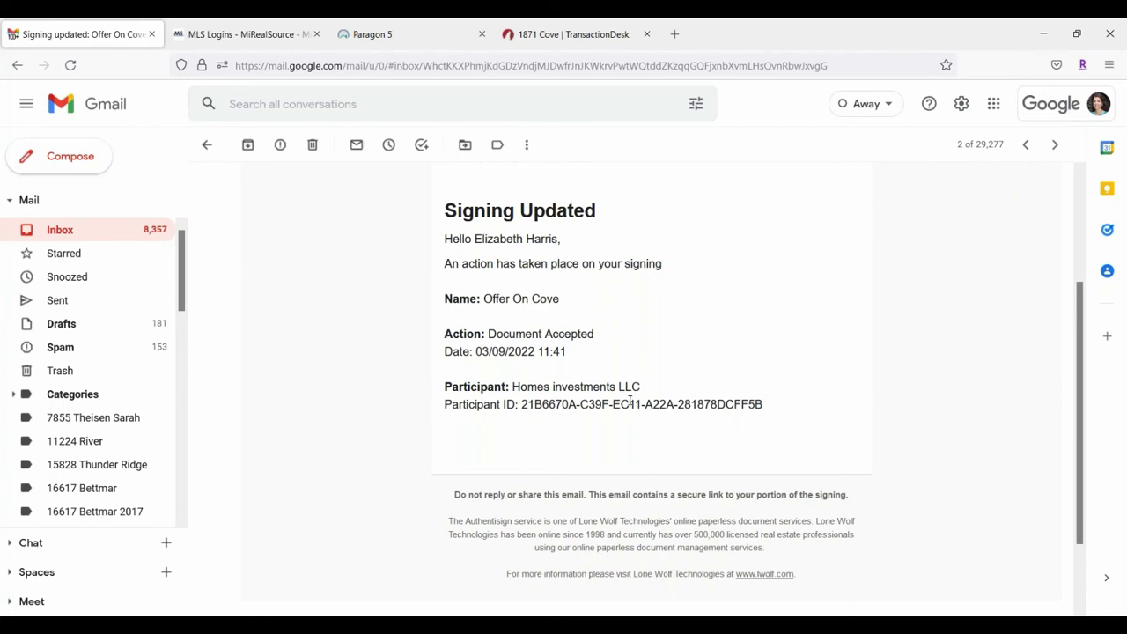
Step: Open the newest Offer on Cove invitation and launch its signing session
{"action": "left_click", "coordinate": [37, 234]}
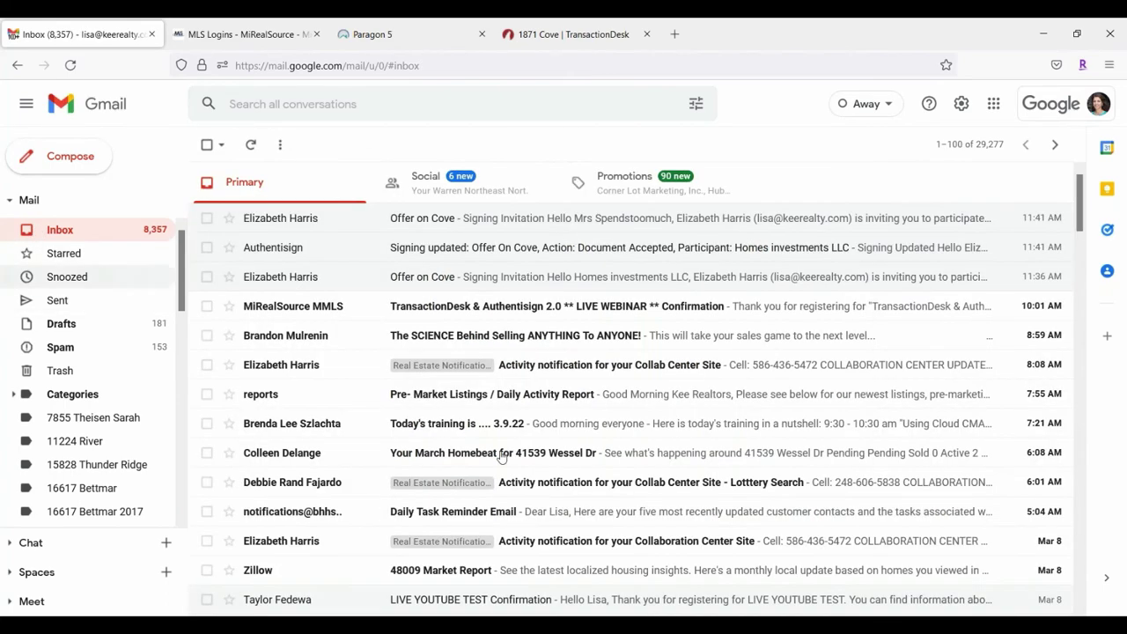
{"action": "left_click", "coordinate": [583, 219]}
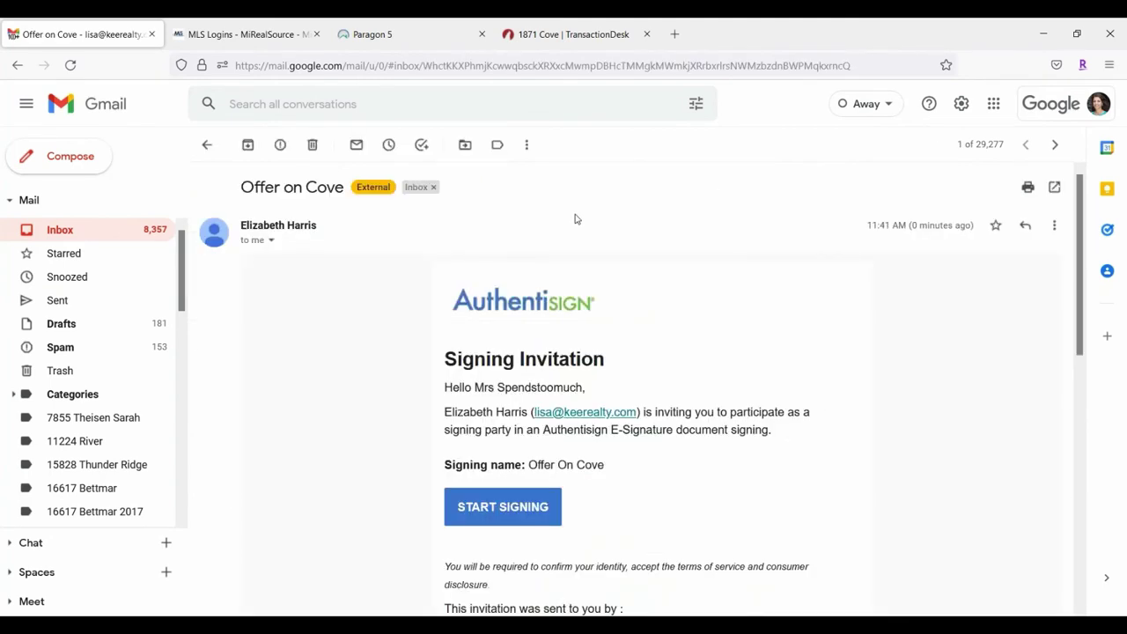
{"action": "scroll", "coordinate": [616, 312], "scroll_direction": "down", "scroll_amount": 2}
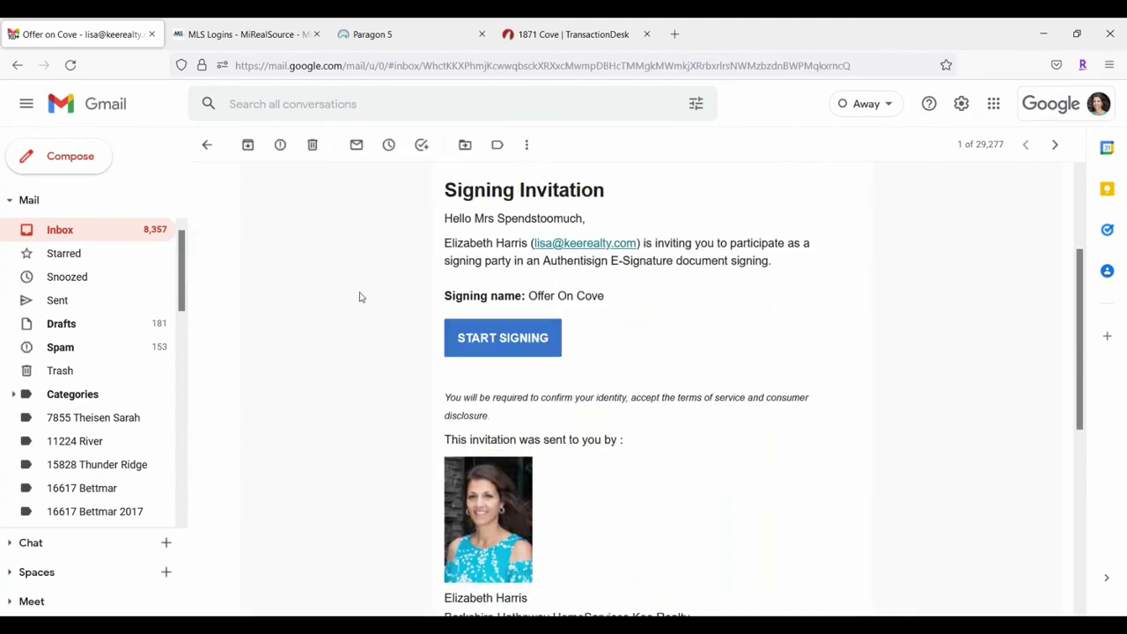
{"action": "left_click", "coordinate": [506, 342]}
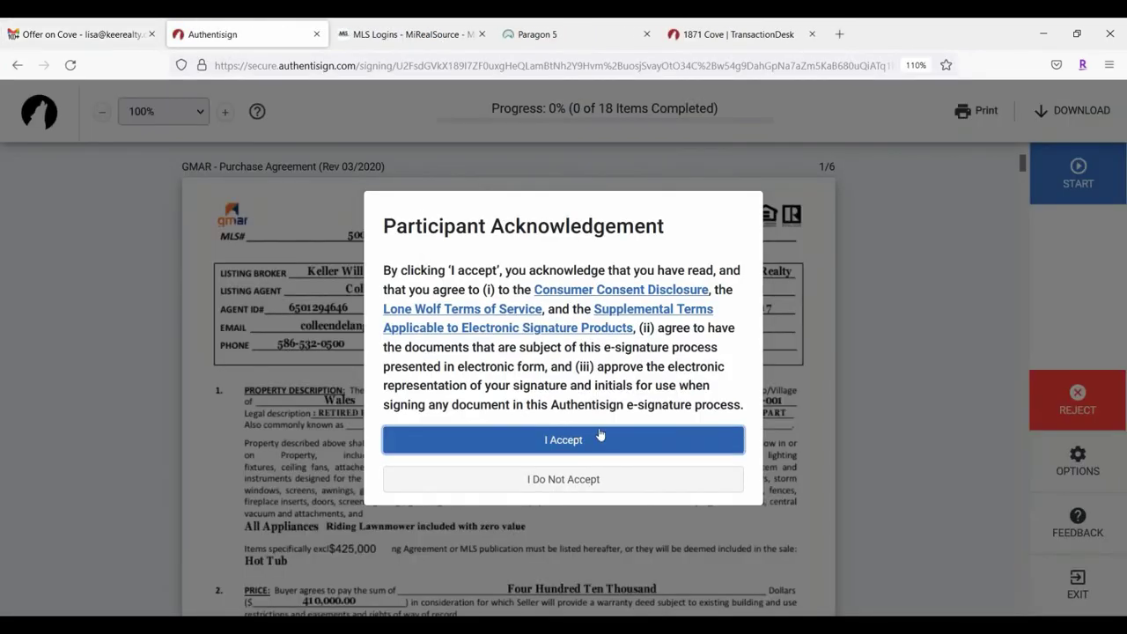
Step: Accept the Authentisign participant acknowledgement terms and start guided signing
{"action": "left_click", "coordinate": [578, 441]}
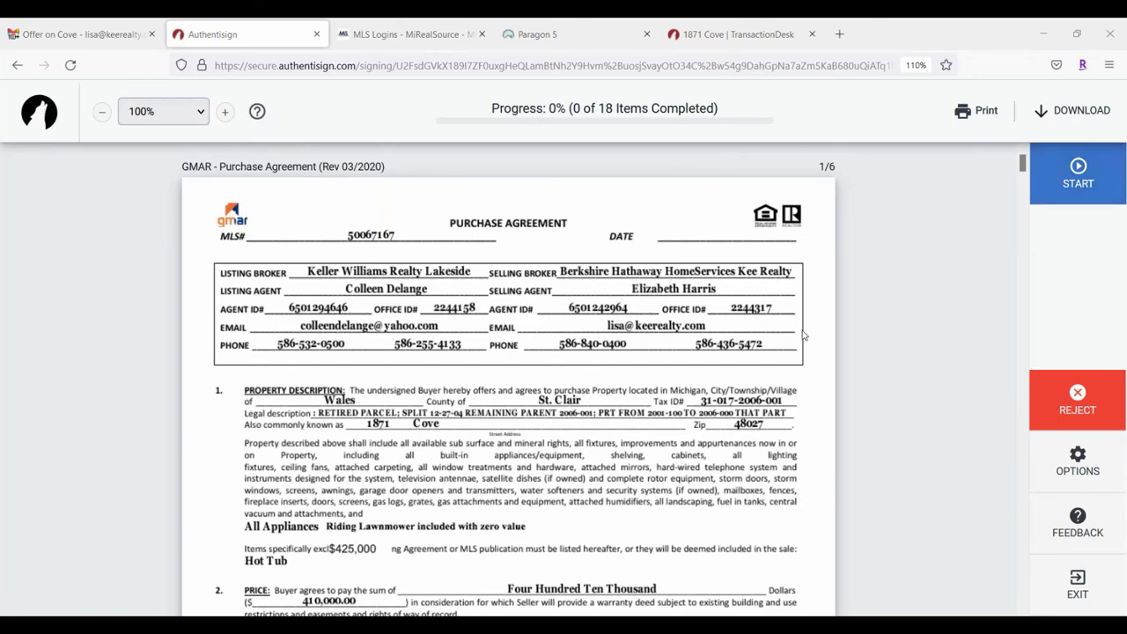
{"action": "scroll", "coordinate": [740, 330], "scroll_direction": "down", "scroll_amount": 3}
{"action": "scroll", "coordinate": [700, 332], "scroll_direction": "up", "scroll_amount": 3}
{"action": "left_click", "coordinate": [1087, 188]}
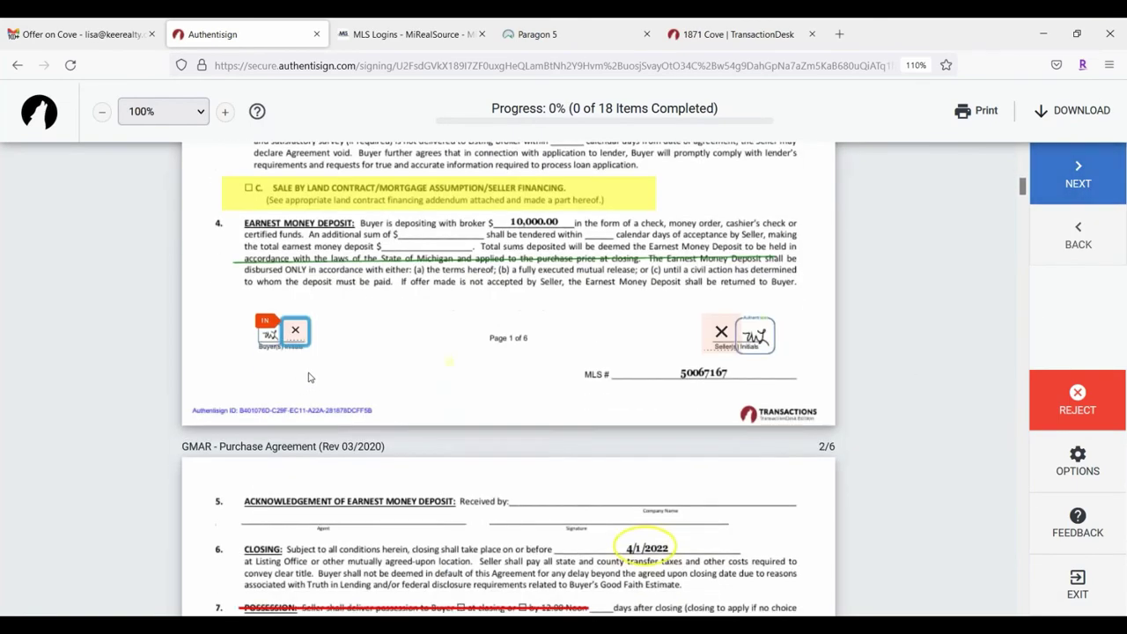
Step: Adopt a Rouge Script signature and initials and apply them to page 1's first initials field
{"action": "left_click", "coordinate": [295, 331]}
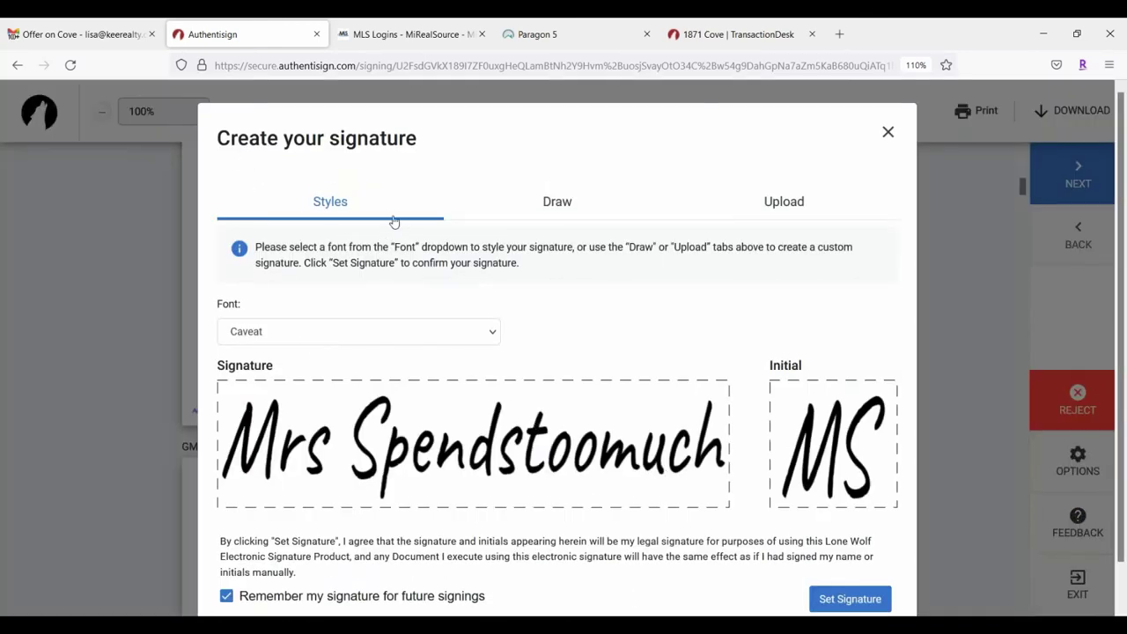
{"action": "left_click", "coordinate": [324, 341]}
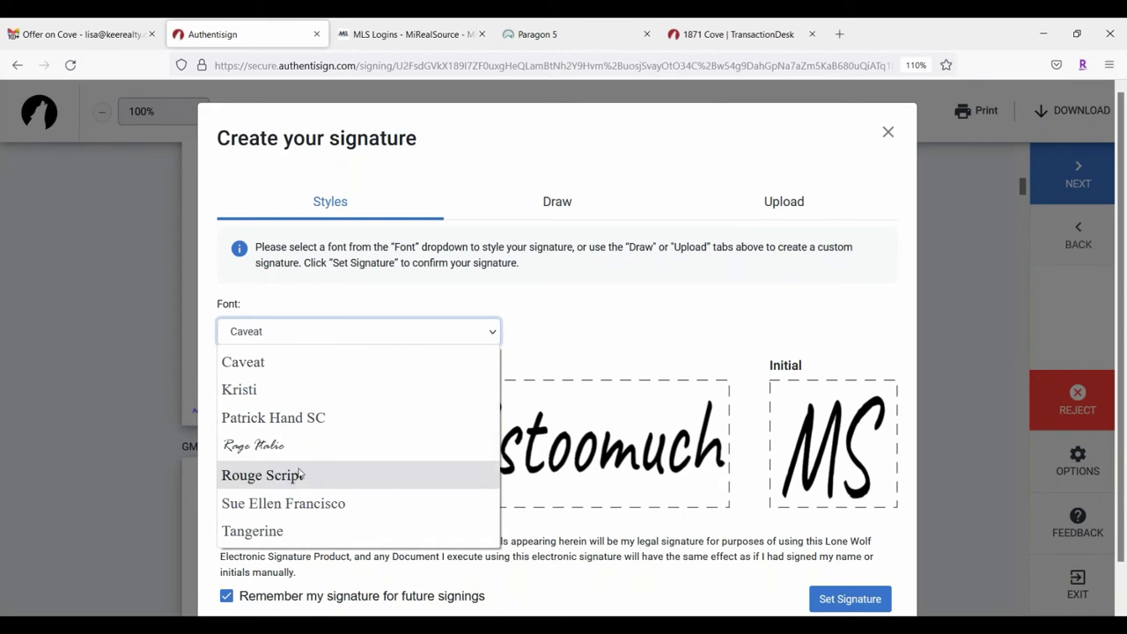
{"action": "left_click", "coordinate": [291, 420]}
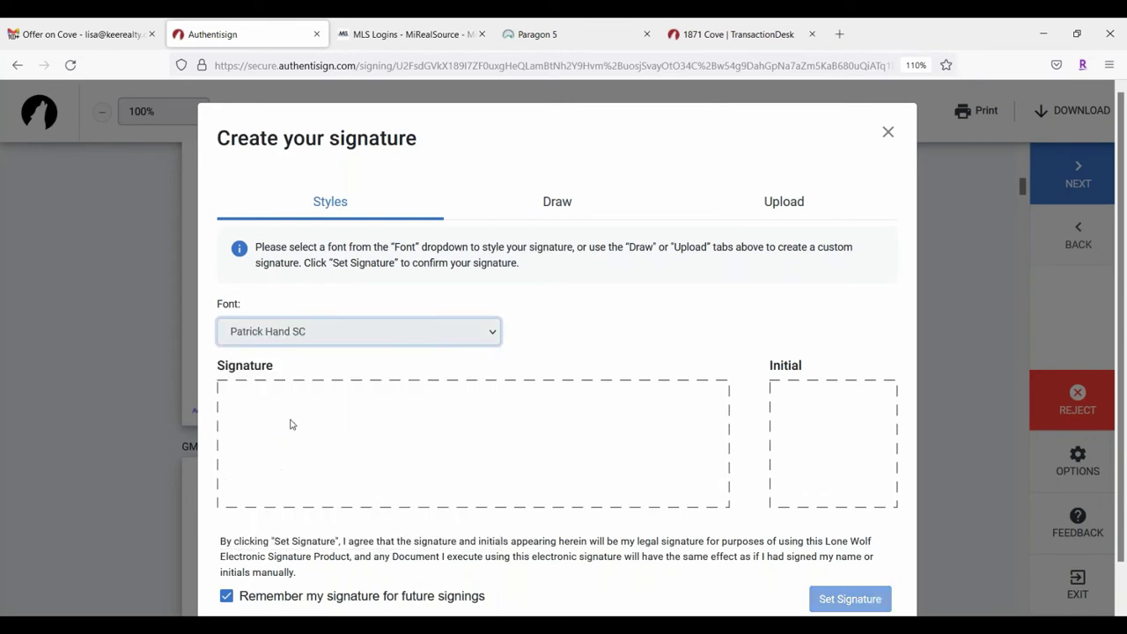
{"action": "left_click", "coordinate": [334, 332]}
{"action": "left_click", "coordinate": [306, 479]}
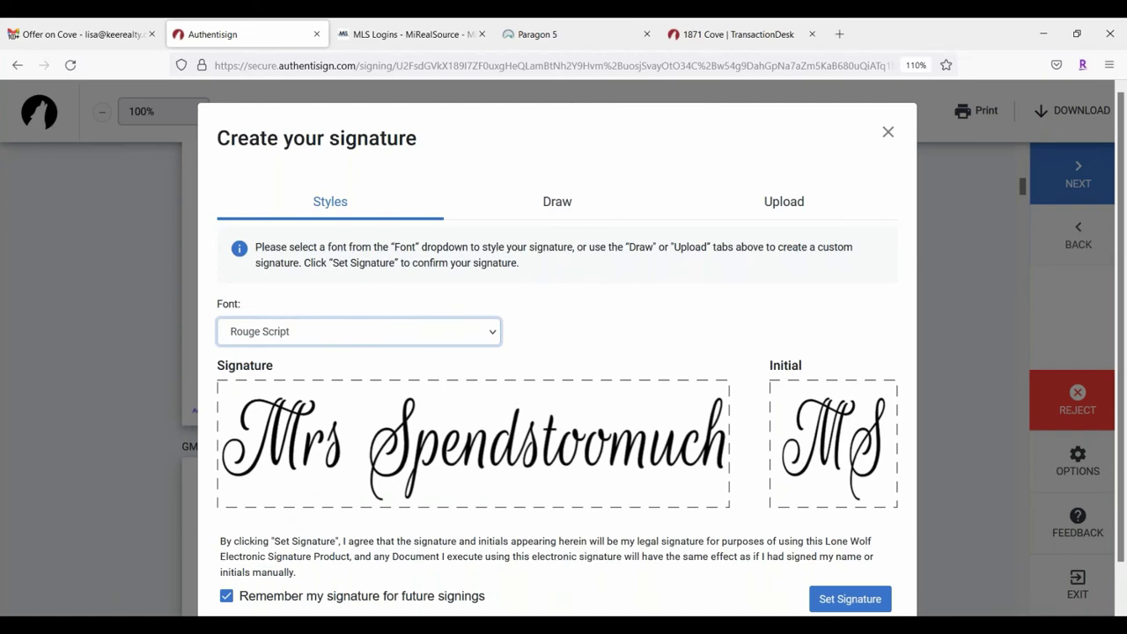
{"action": "left_click", "coordinate": [855, 599]}
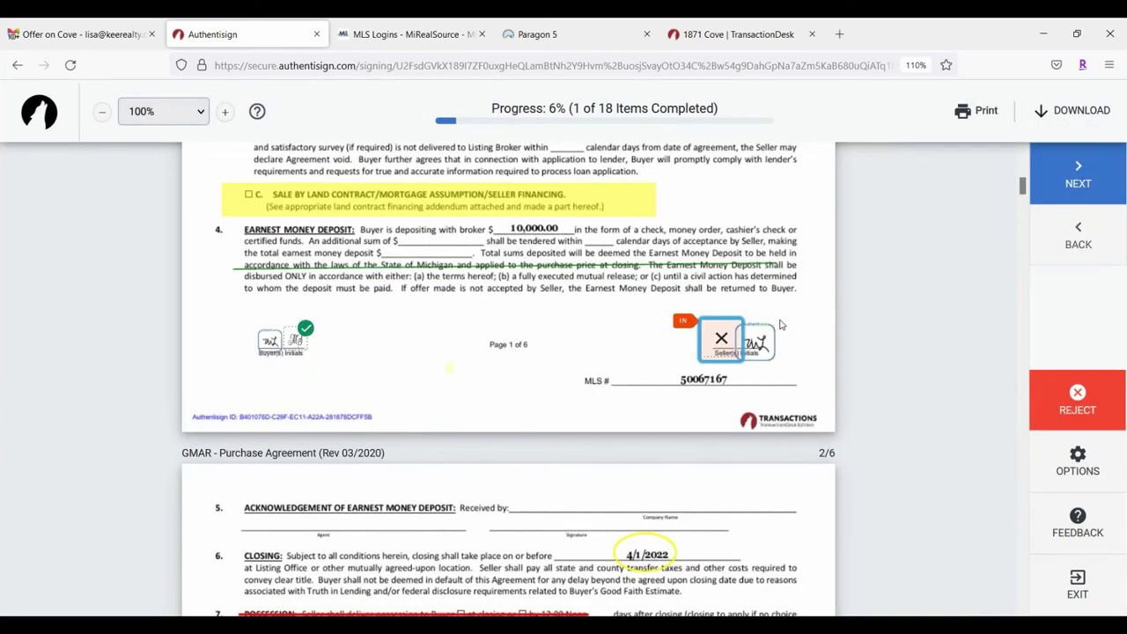
Step: Initial the buyer fields on pages 1–5 and sign the page 5 buyer signature
{"action": "left_click", "coordinate": [716, 325]}
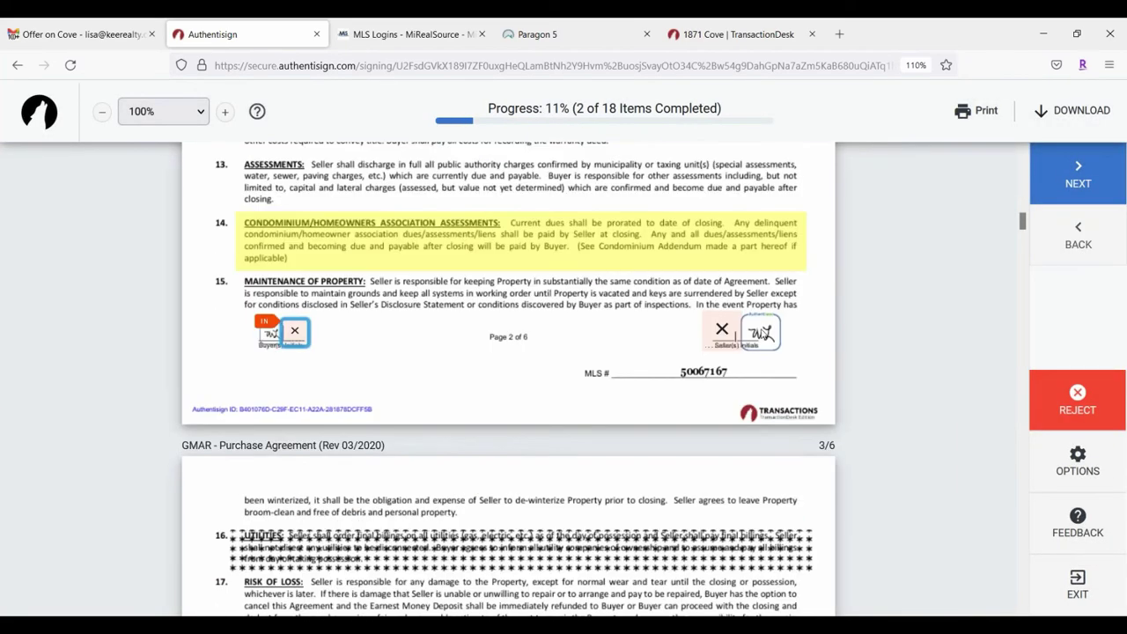
{"action": "left_click", "coordinate": [721, 330]}
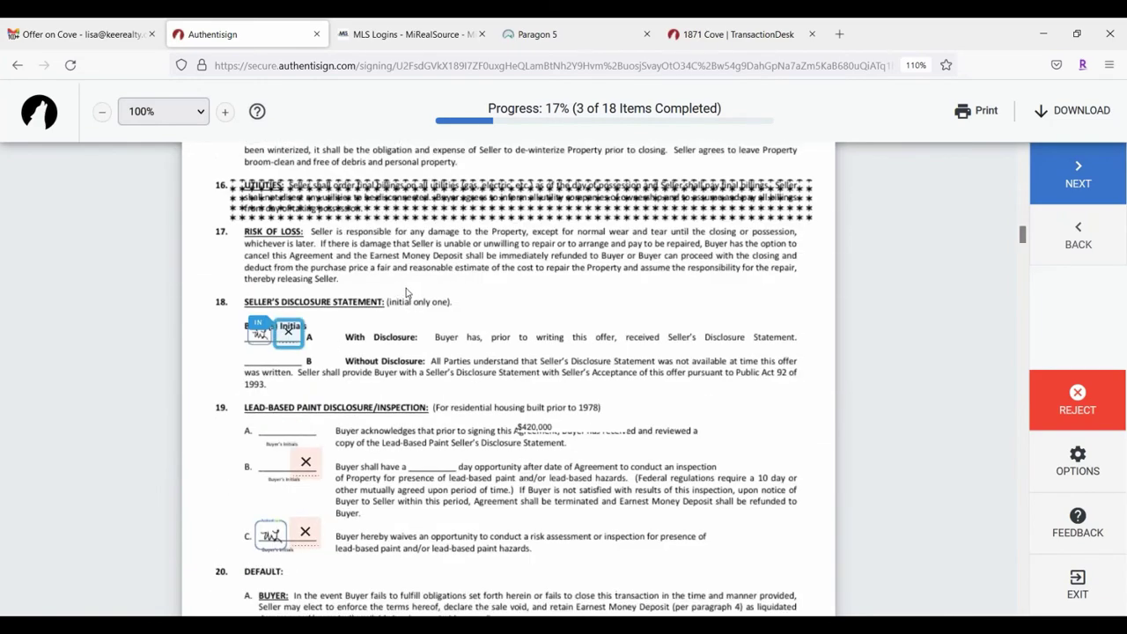
{"action": "scroll", "coordinate": [282, 213], "scroll_direction": "up", "scroll_amount": 1}
{"action": "scroll", "coordinate": [286, 242], "scroll_direction": "up", "scroll_amount": 3}
{"action": "left_click", "coordinate": [295, 276]}
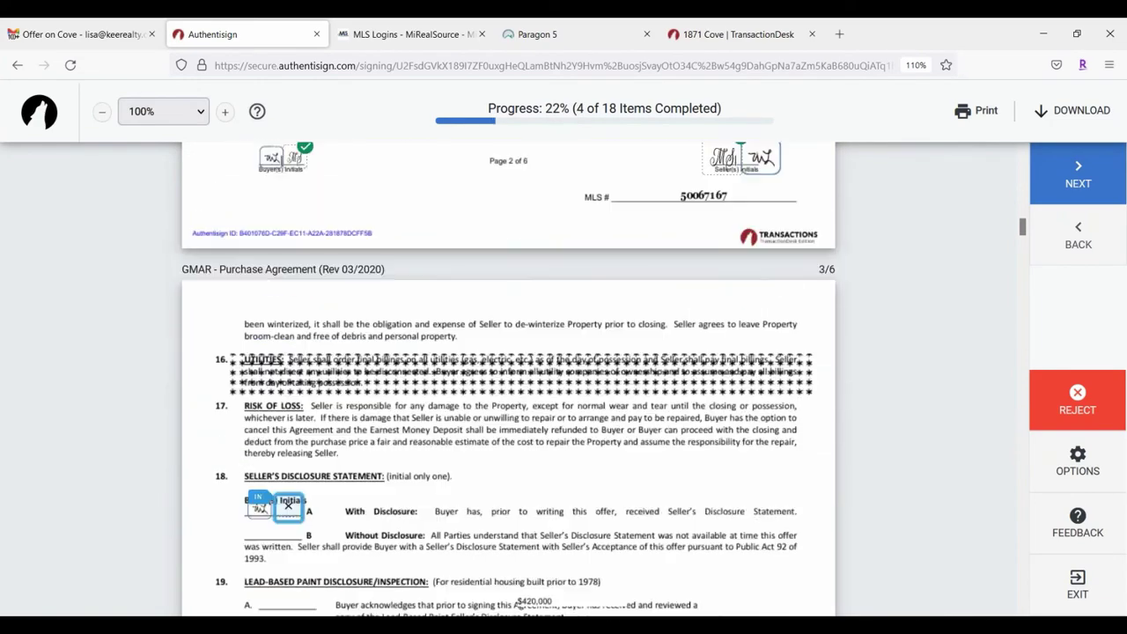
{"action": "left_click", "coordinate": [307, 528]}
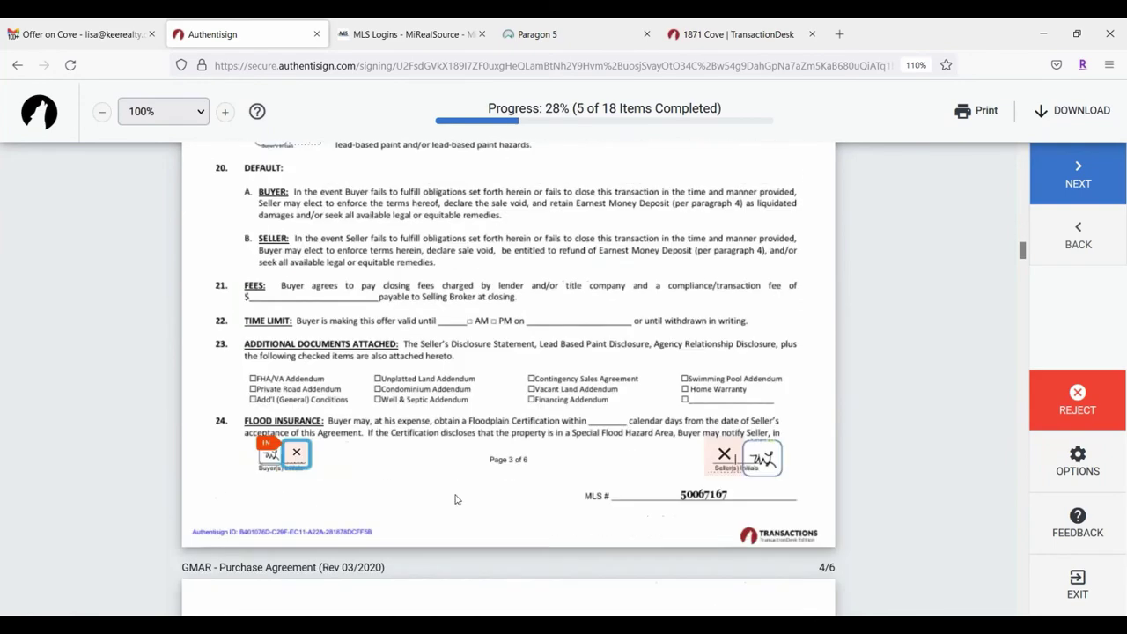
{"action": "left_click", "coordinate": [290, 336]}
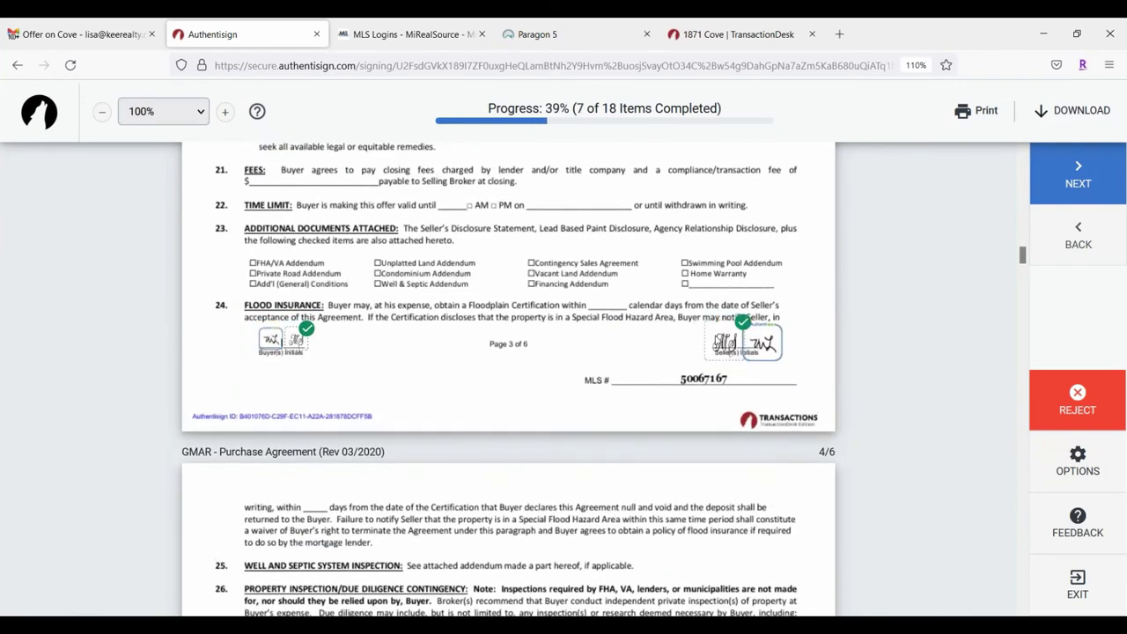
{"action": "left_click", "coordinate": [286, 333]}
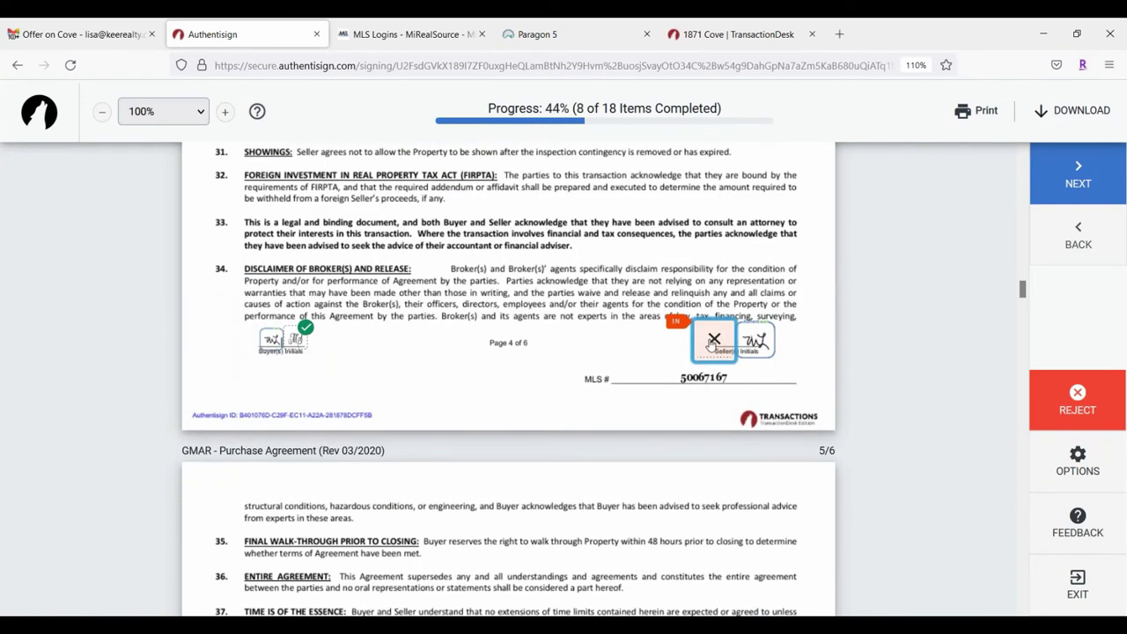
{"action": "left_click", "coordinate": [562, 336]}
{"action": "left_click", "coordinate": [291, 331]}
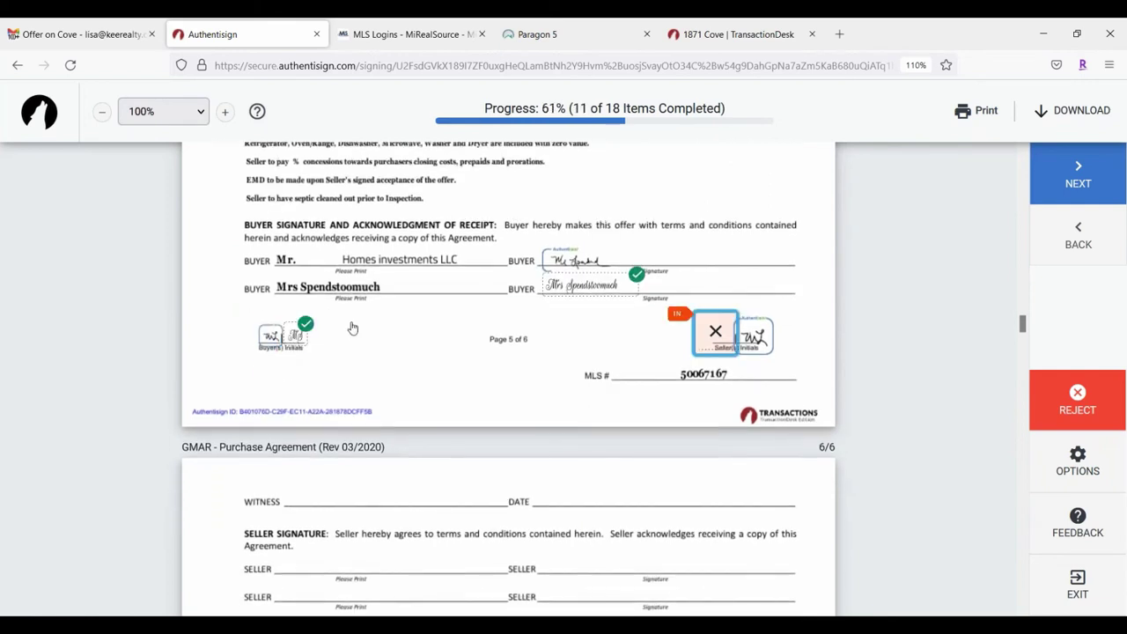
{"action": "left_click", "coordinate": [717, 333]}
Step: Set the Concessions field, initial page 6, and sign the FHA/VA addendum buyer line
{"action": "left_click", "coordinate": [580, 337]}
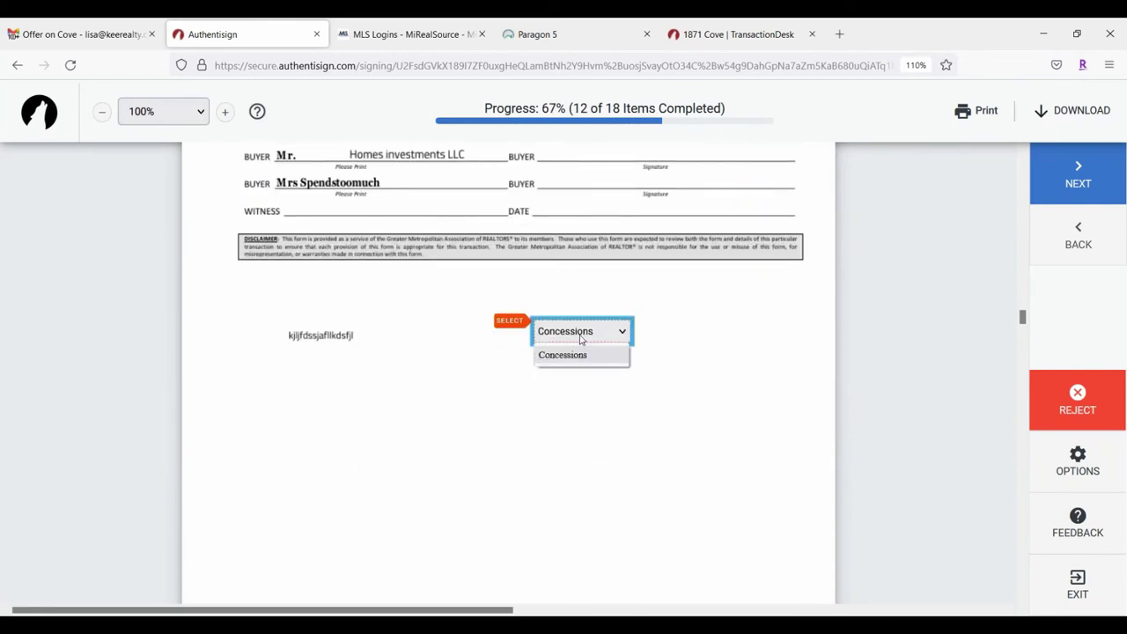
{"action": "left_click", "coordinate": [580, 340]}
{"action": "scroll", "coordinate": [590, 396], "scroll_direction": "down", "scroll_amount": 3}
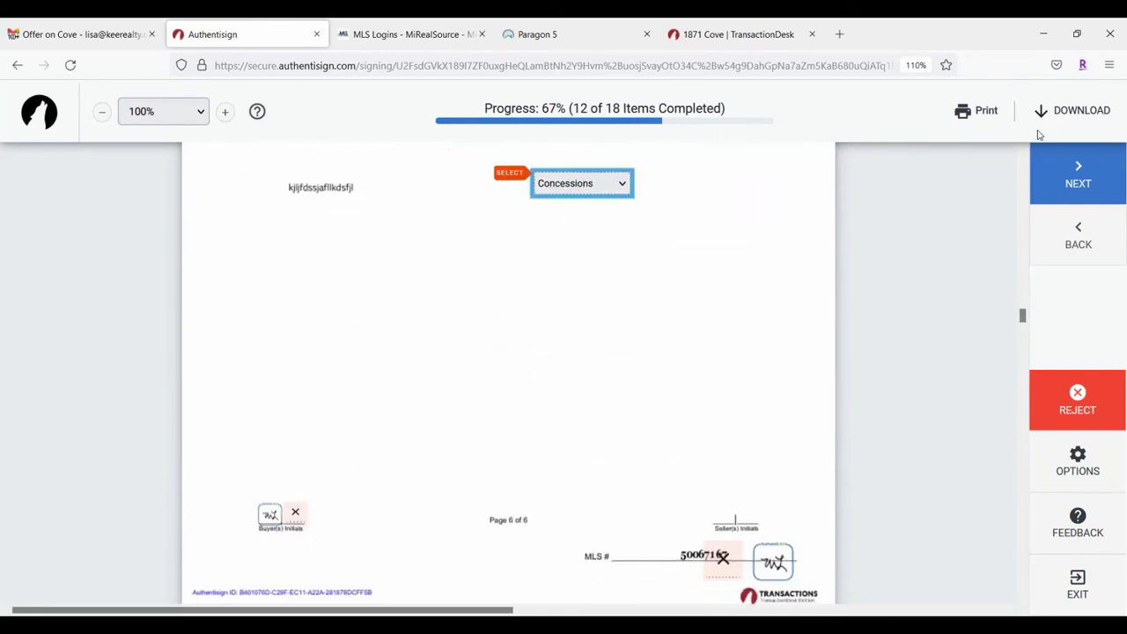
{"action": "left_click", "coordinate": [1115, 151]}
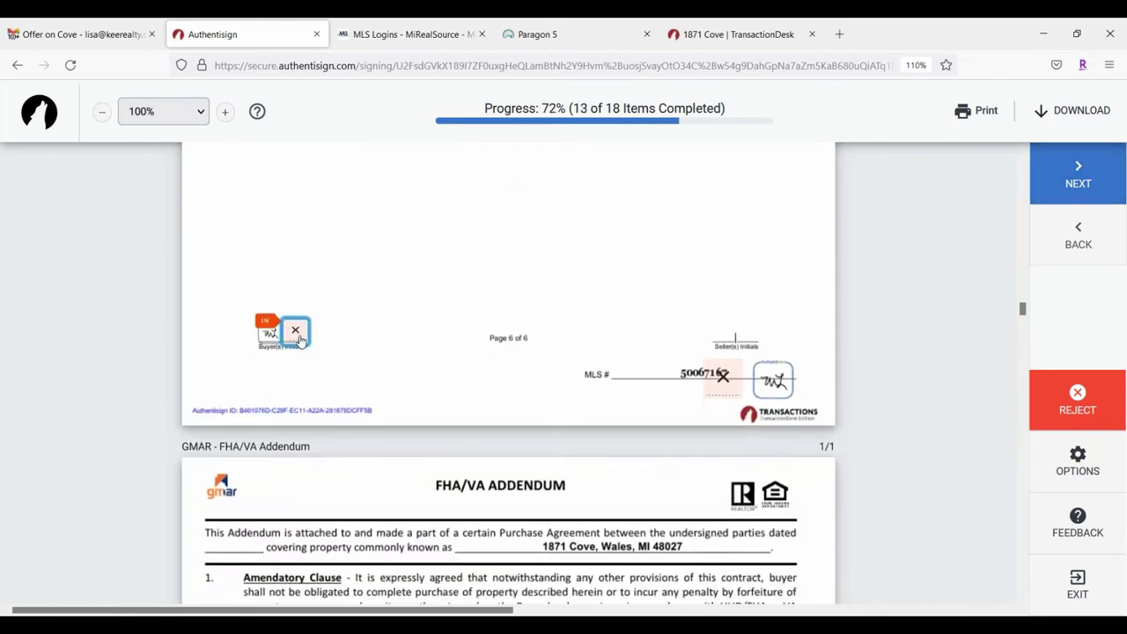
{"action": "left_click", "coordinate": [300, 340]}
{"action": "left_click", "coordinate": [720, 342]}
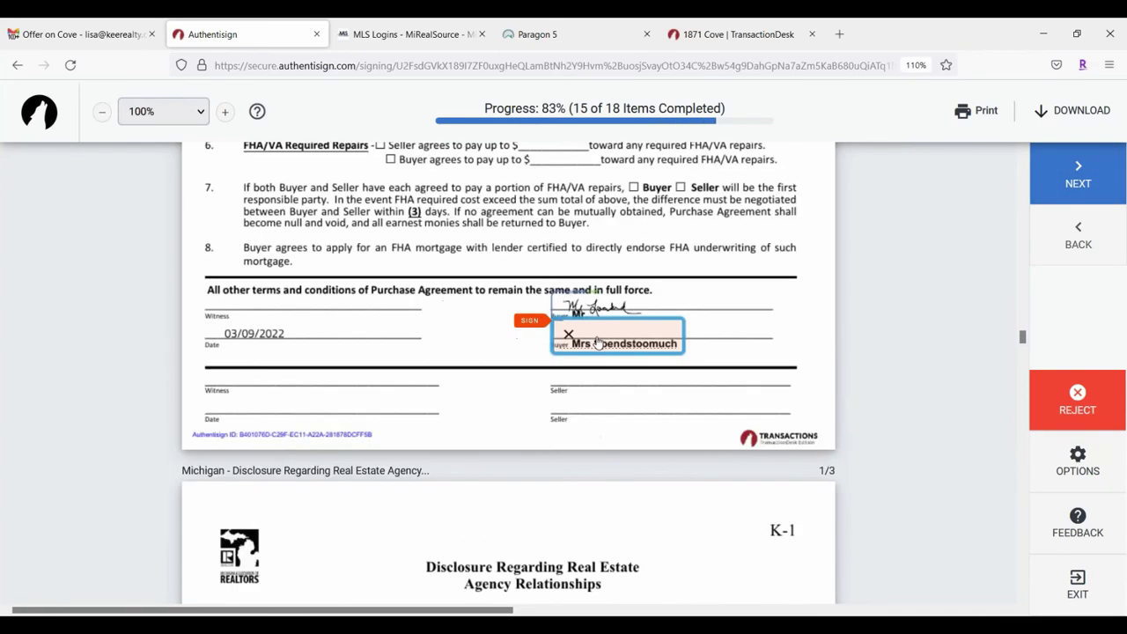
{"action": "left_click", "coordinate": [597, 342]}
{"action": "left_click", "coordinate": [329, 342]}
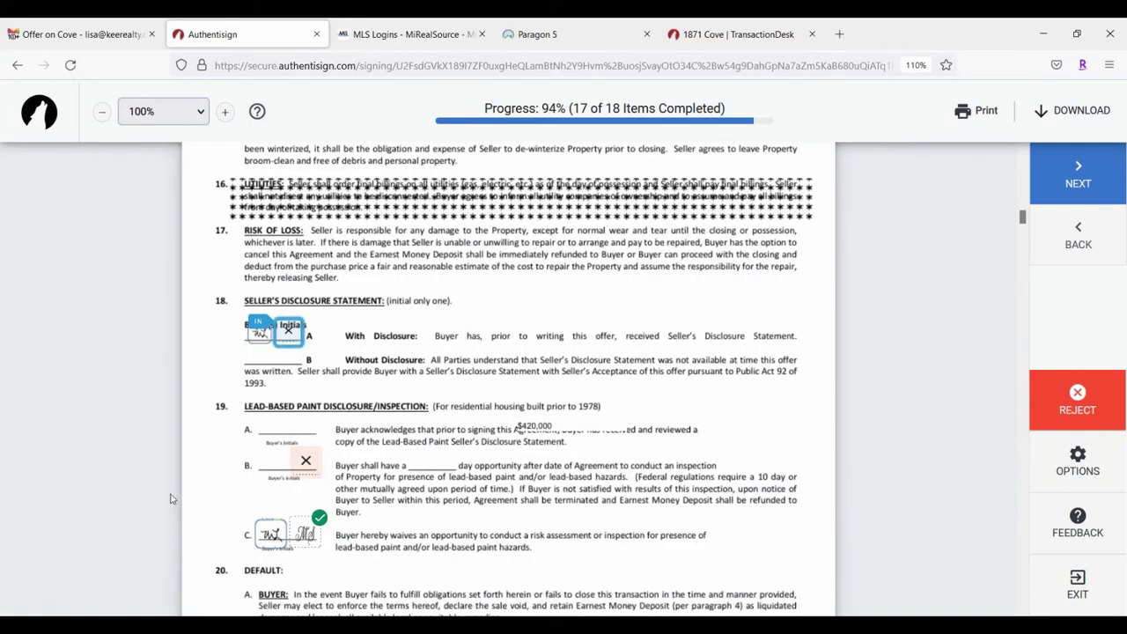
Step: Initial the lead-based paint items, ACCEPT section 18 initials, complete signing and close the tab
{"action": "scroll", "coordinate": [299, 397], "scroll_direction": "down", "scroll_amount": 3}
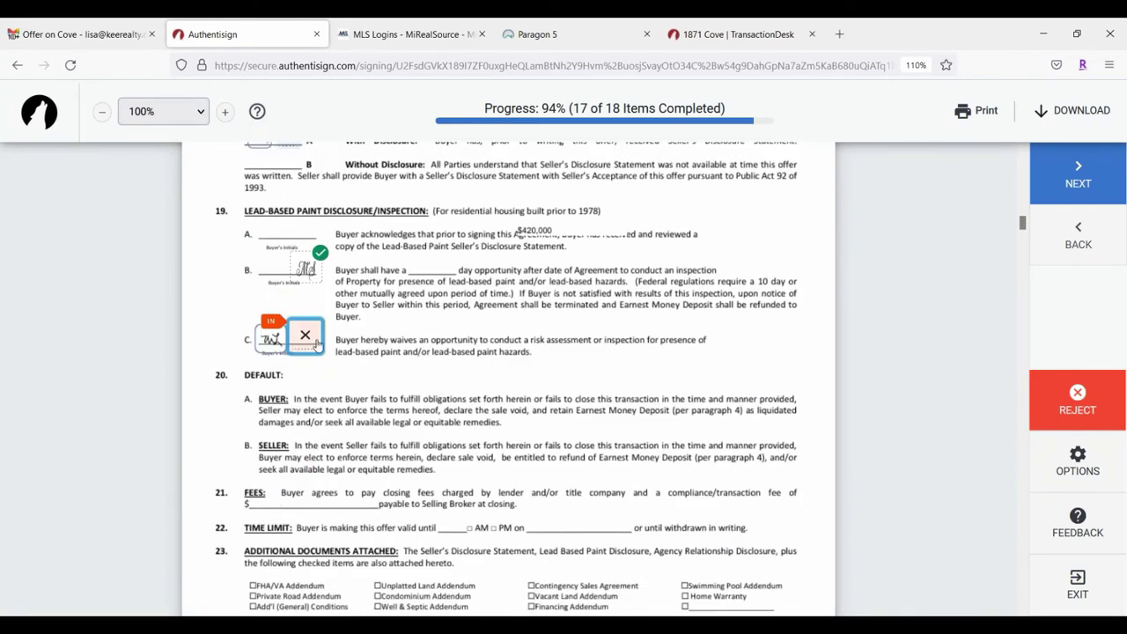
{"action": "scroll", "coordinate": [660, 543], "scroll_direction": "up", "scroll_amount": 3}
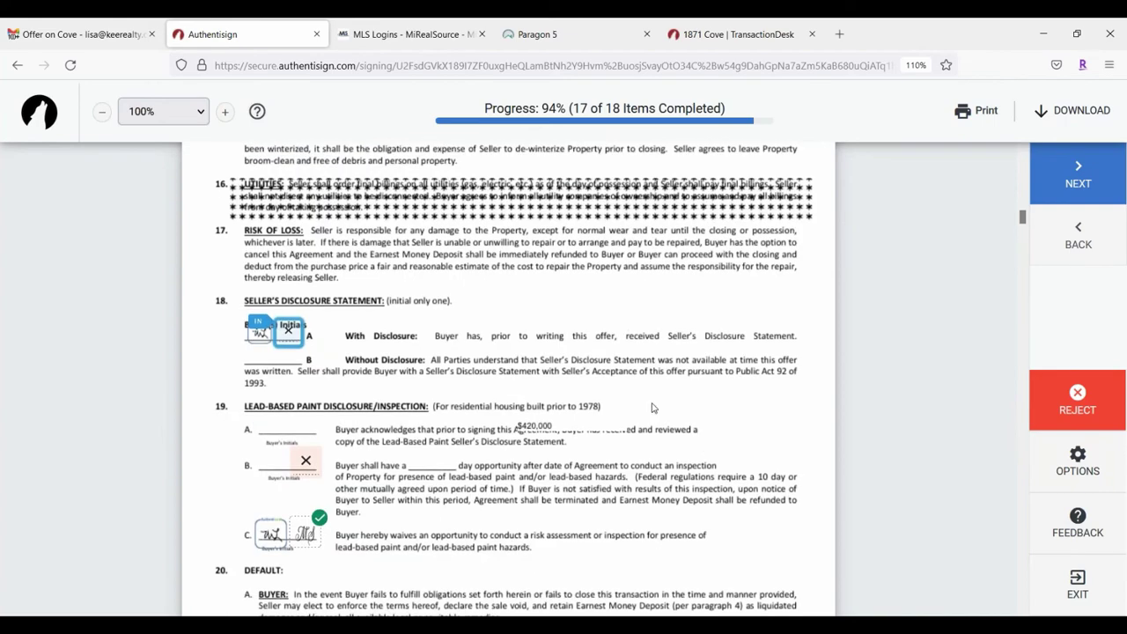
{"action": "scroll", "coordinate": [616, 352], "scroll_direction": "down", "scroll_amount": 4}
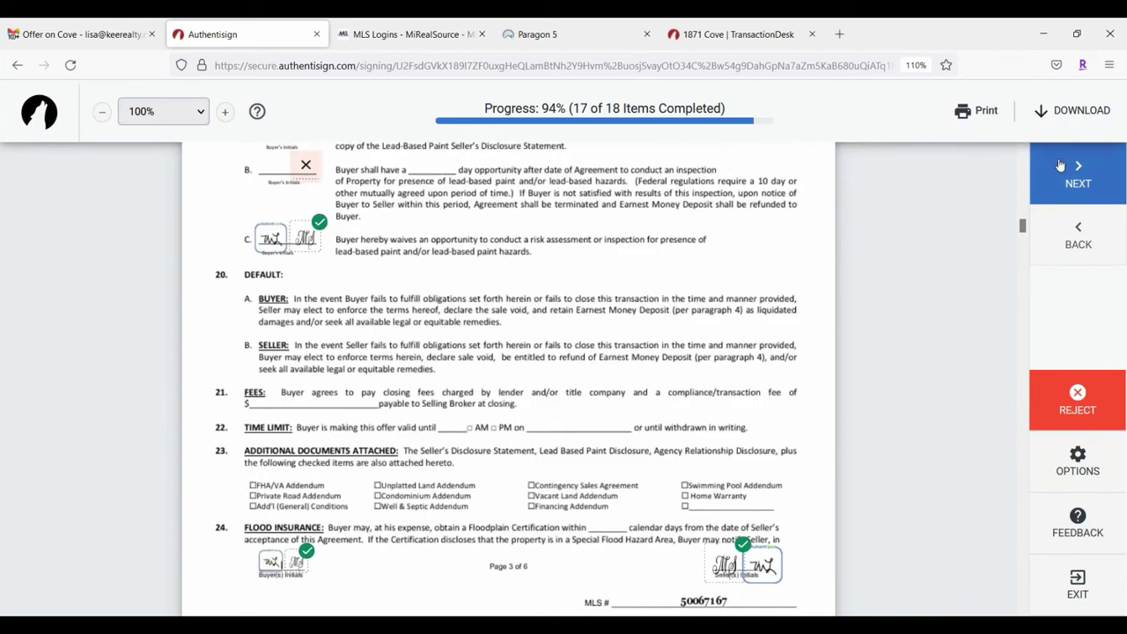
{"action": "left_click", "coordinate": [1070, 172]}
{"action": "left_click", "coordinate": [307, 335]}
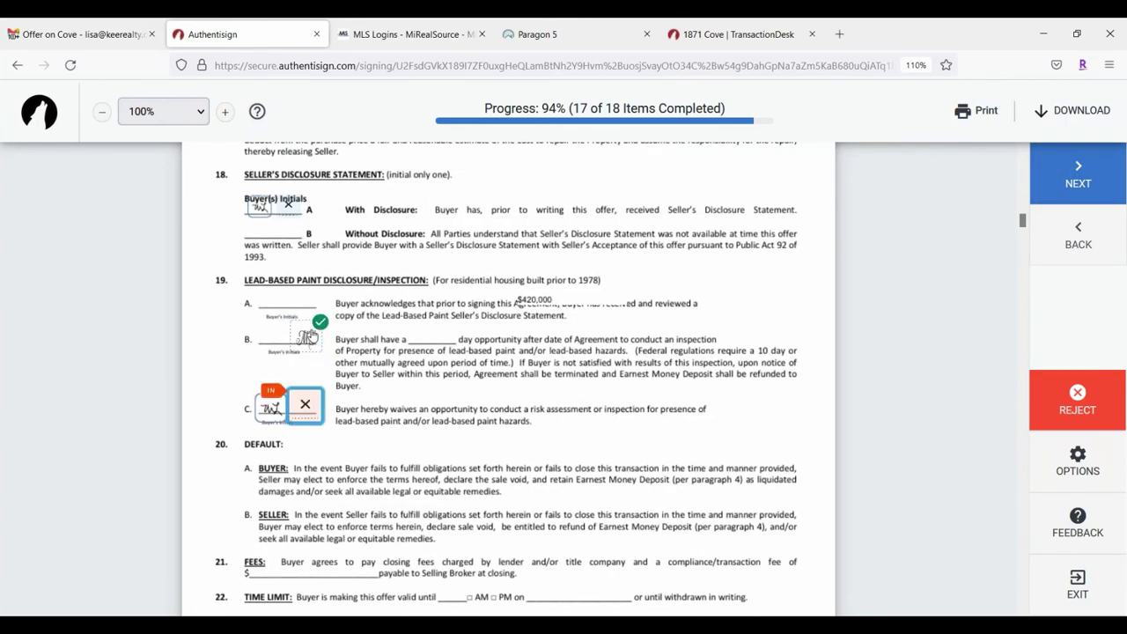
{"action": "left_click", "coordinate": [301, 335]}
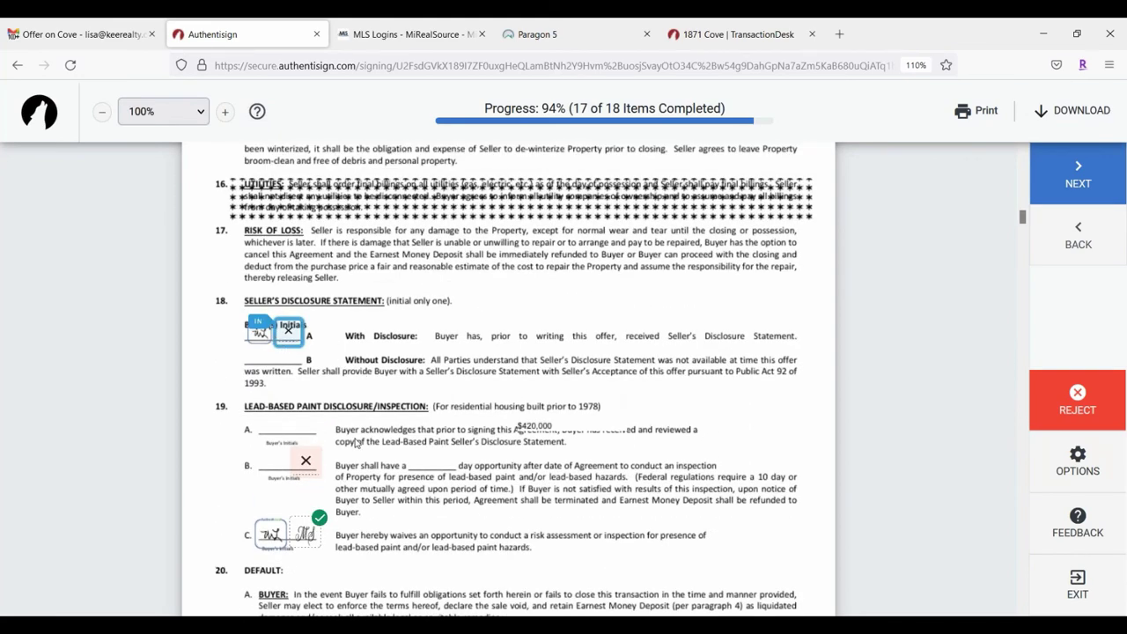
{"action": "left_click", "coordinate": [283, 330]}
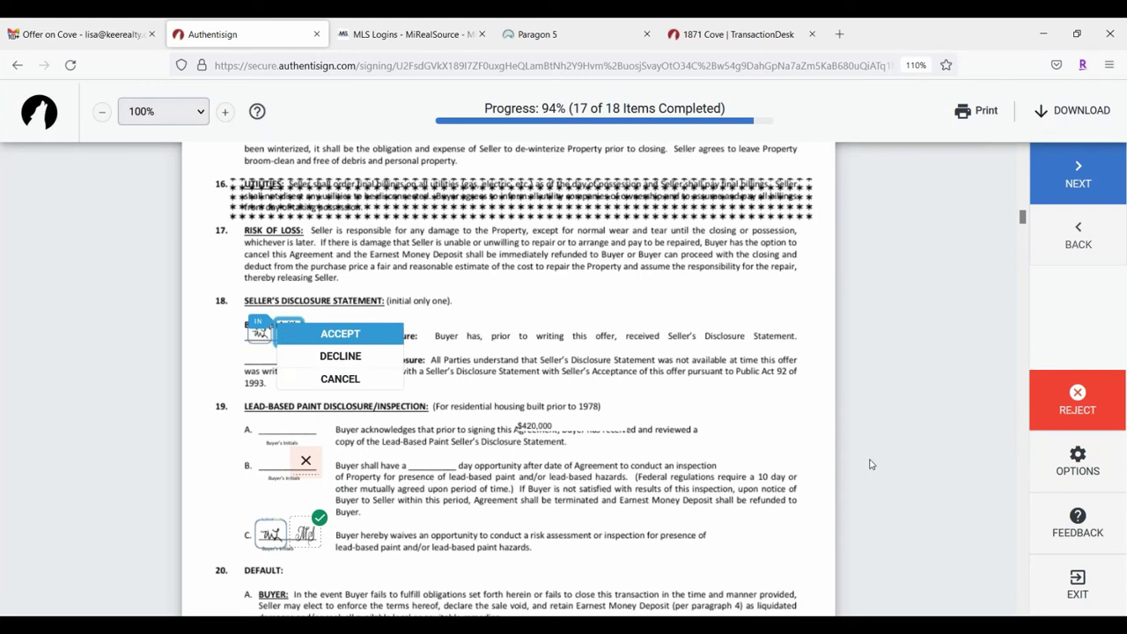
{"action": "left_click", "coordinate": [385, 338]}
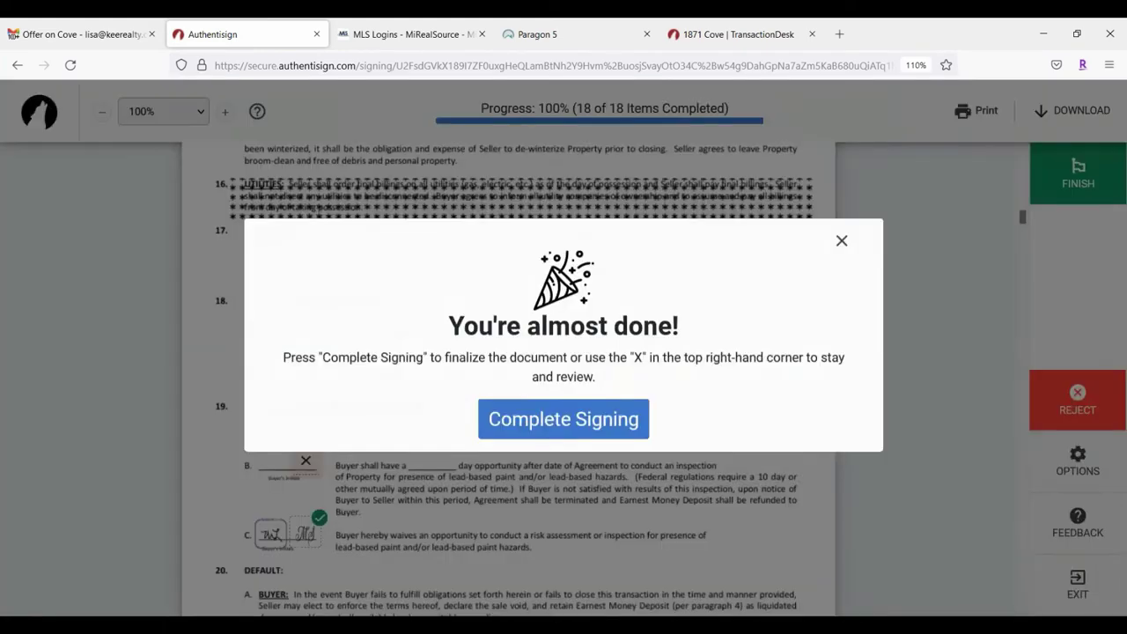
{"action": "left_click", "coordinate": [612, 429]}
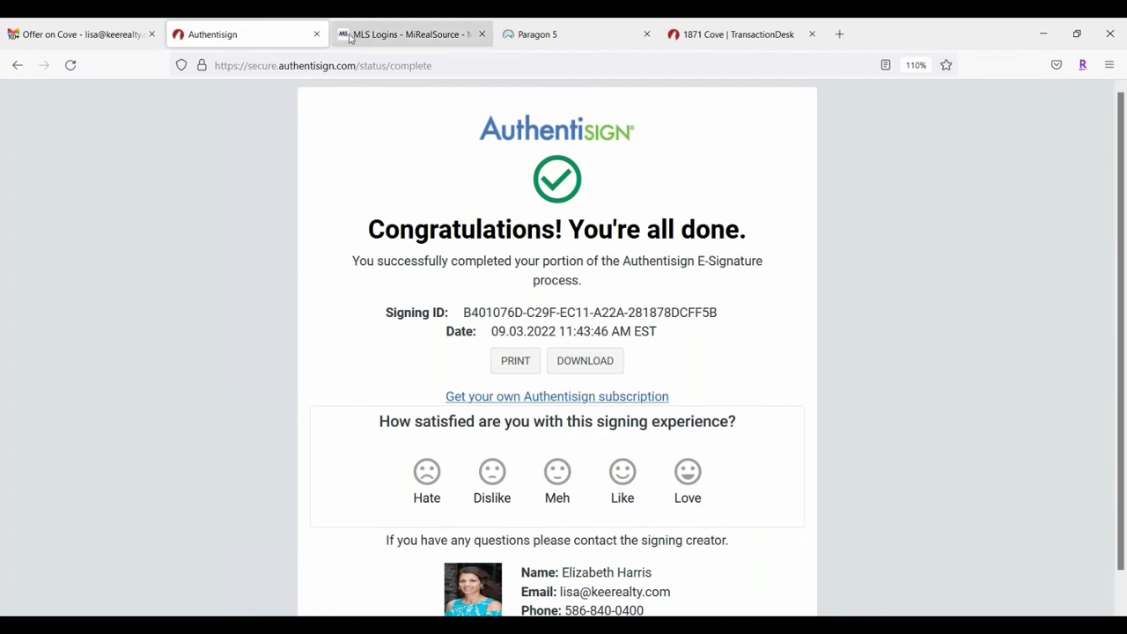
{"action": "left_click", "coordinate": [318, 34]}
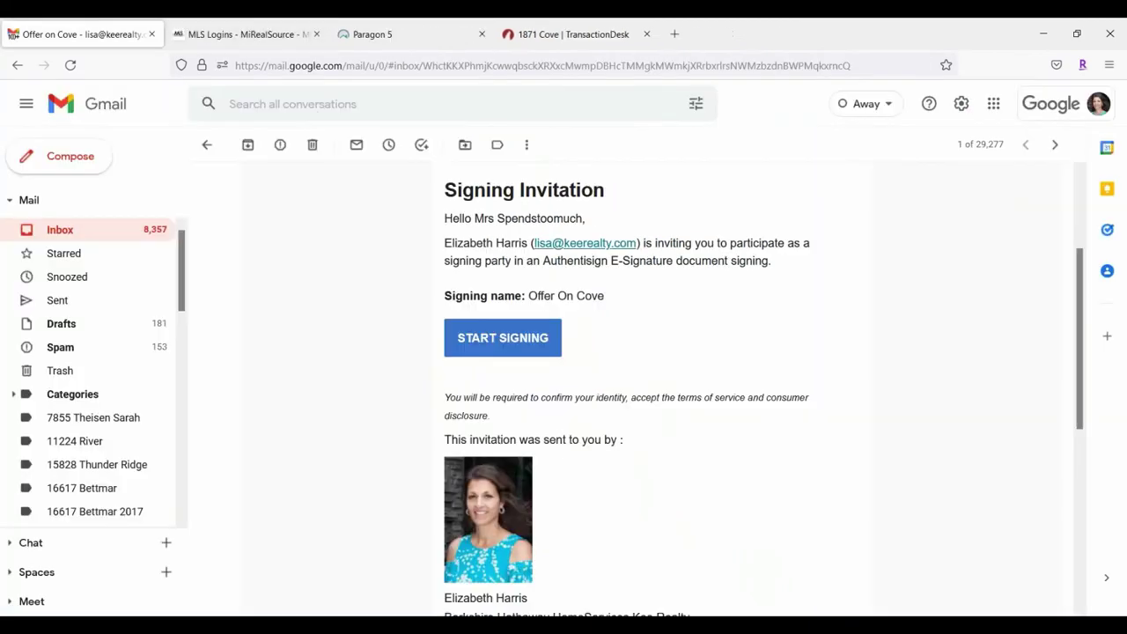
Step: Read the new Authentisign signing-updated email and return to the inbox
{"action": "left_click", "coordinate": [206, 146]}
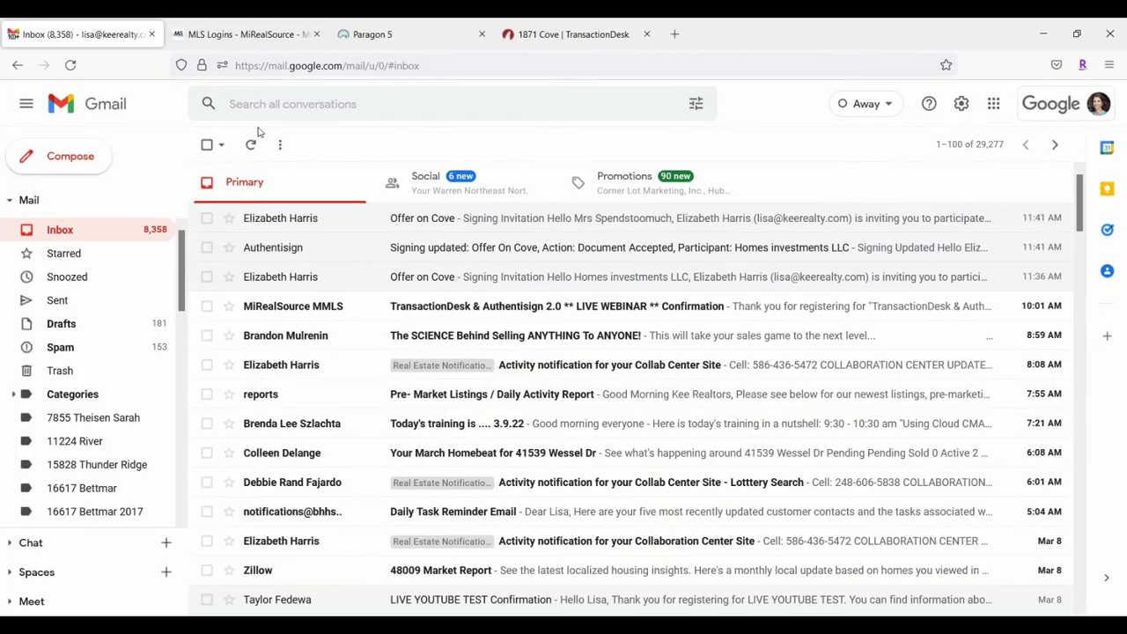
{"action": "left_click", "coordinate": [599, 218]}
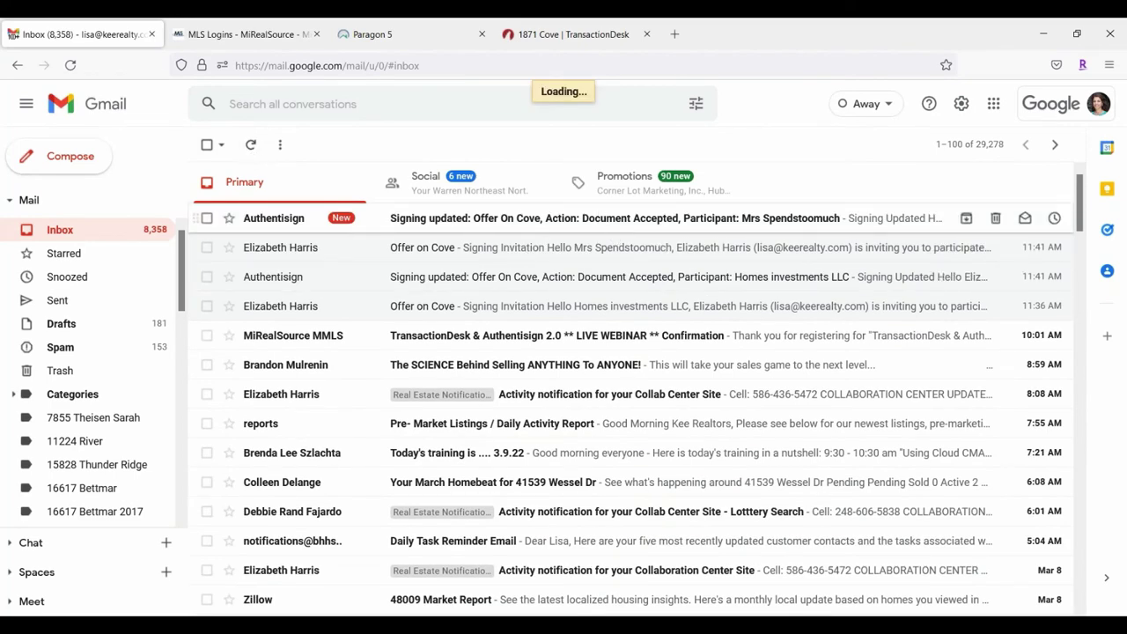
{"action": "scroll", "coordinate": [640, 446], "scroll_direction": "down", "scroll_amount": 2}
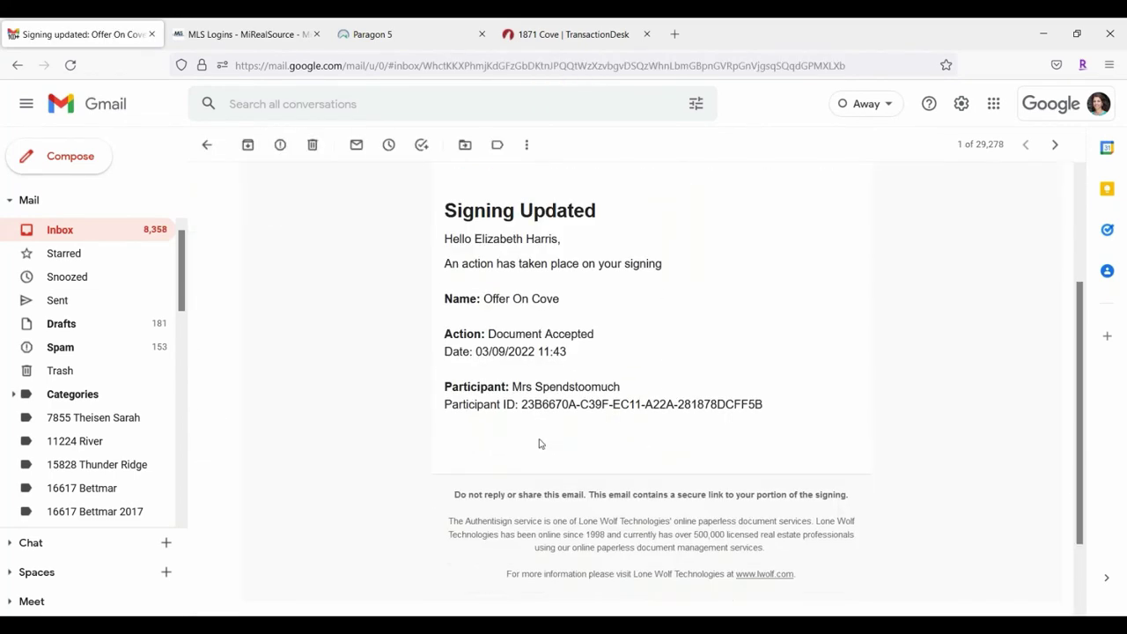
{"action": "scroll", "coordinate": [540, 443], "scroll_direction": "up", "scroll_amount": 2}
{"action": "left_click", "coordinate": [205, 147]}
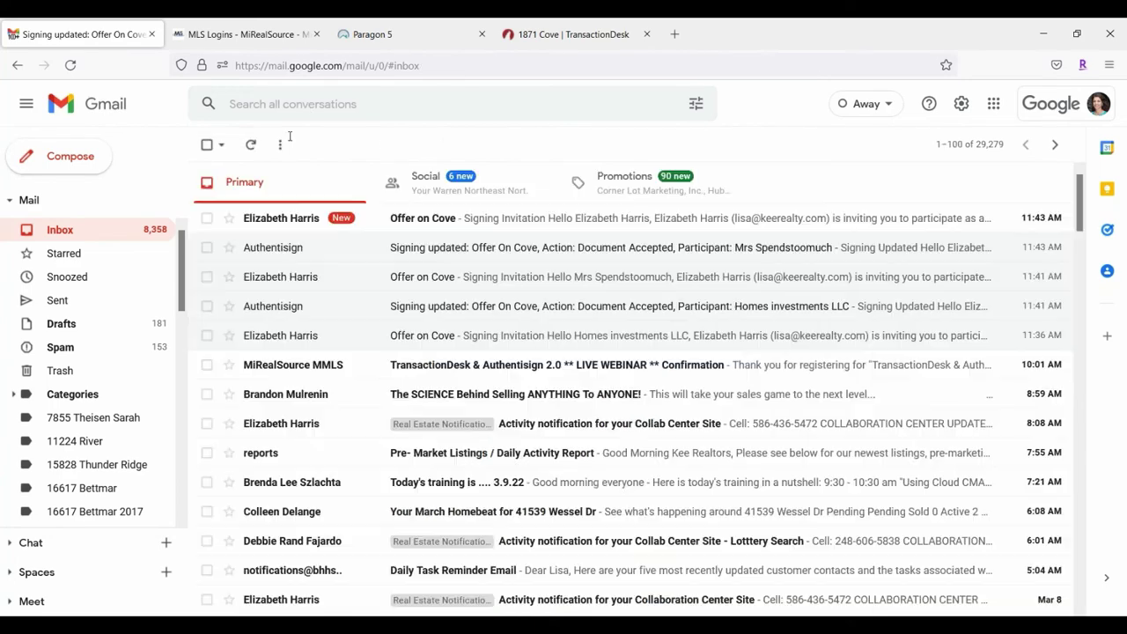
Step: Open the newest Offer on Cove invitation and start signing it
{"action": "left_click", "coordinate": [596, 220]}
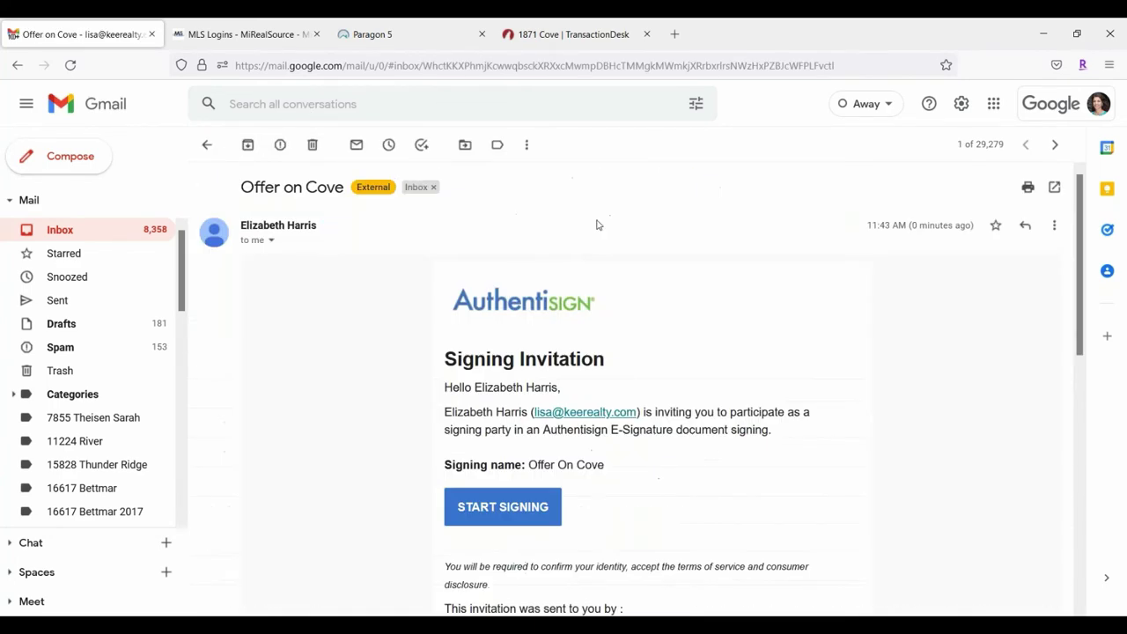
{"action": "scroll", "coordinate": [627, 421], "scroll_direction": "down", "scroll_amount": 2}
{"action": "left_click", "coordinate": [503, 339]}
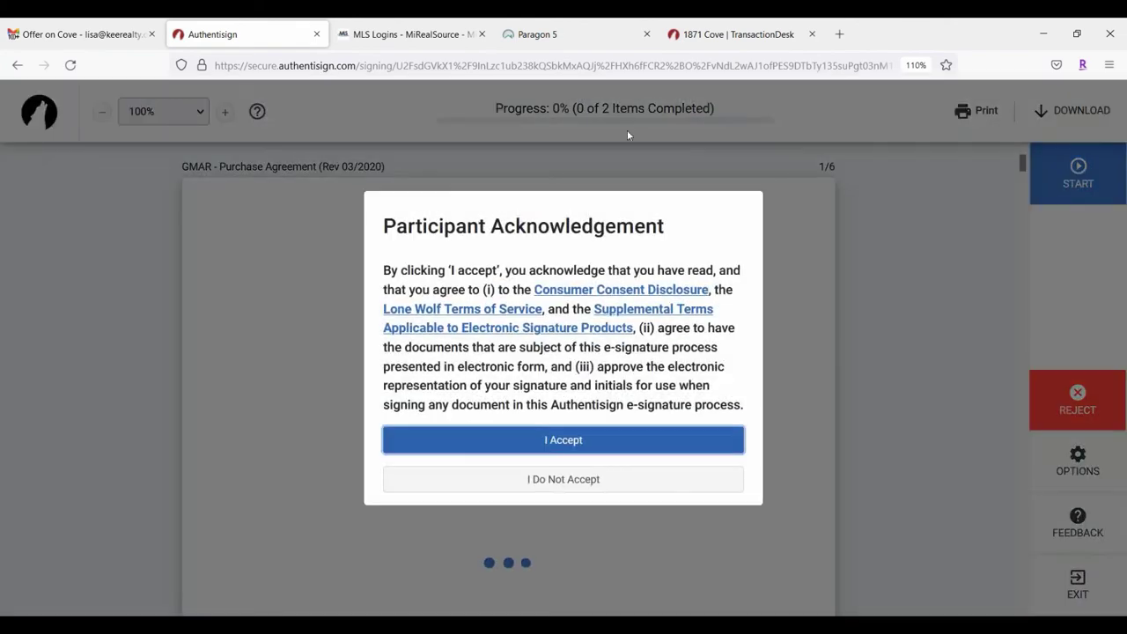
Step: Accept the terms, sign the page 6 witness line and agency disclosure field, and complete signing
{"action": "left_click", "coordinate": [604, 438]}
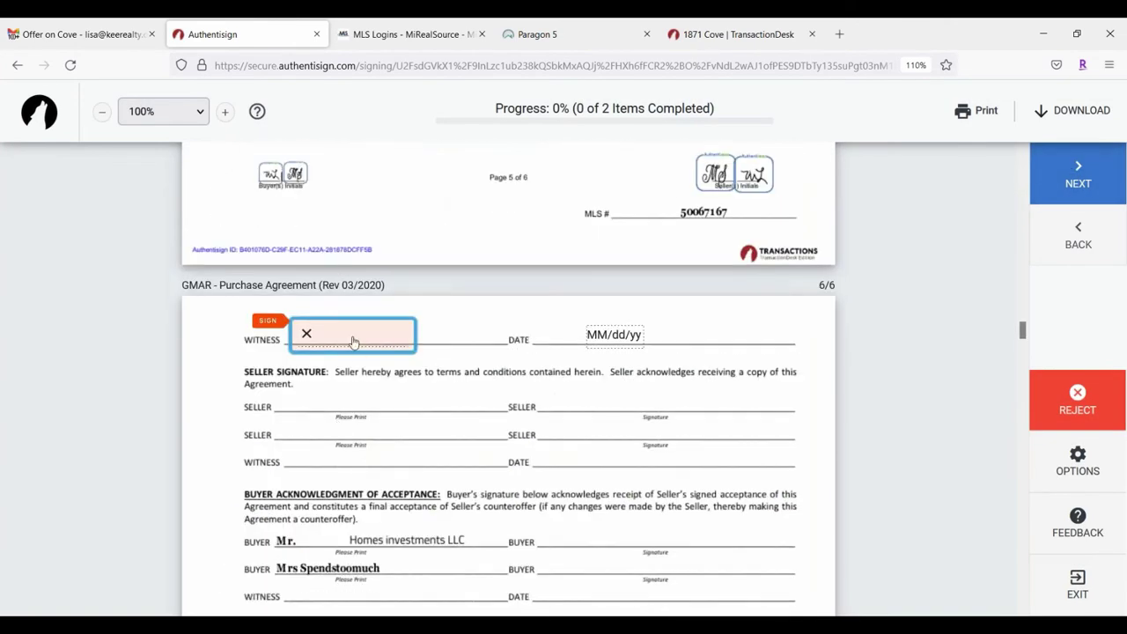
{"action": "left_click", "coordinate": [354, 342]}
{"action": "left_click", "coordinate": [370, 342]}
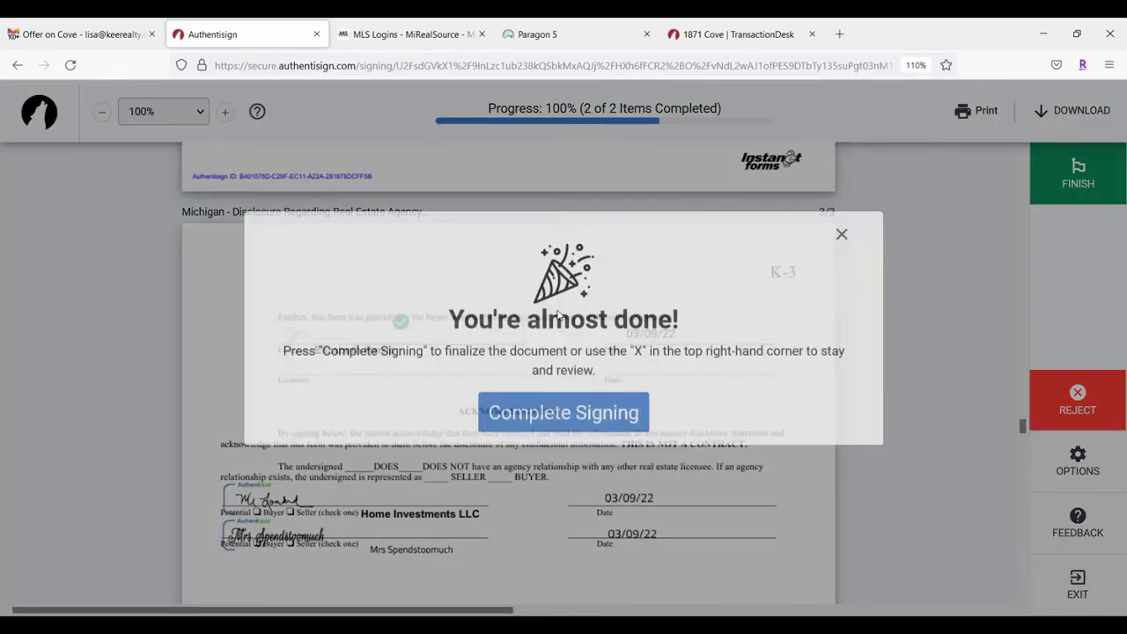
{"action": "left_click", "coordinate": [624, 431]}
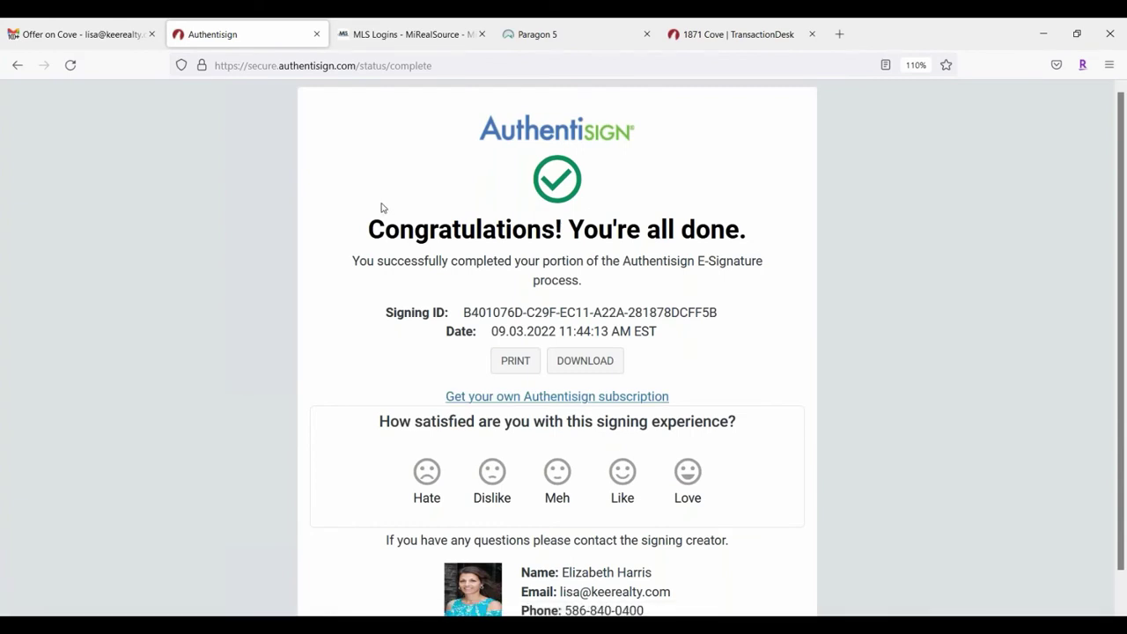
Step: Close the finished signing page, read the latest Document Accepted notice, and return to the inbox
{"action": "left_click", "coordinate": [318, 35]}
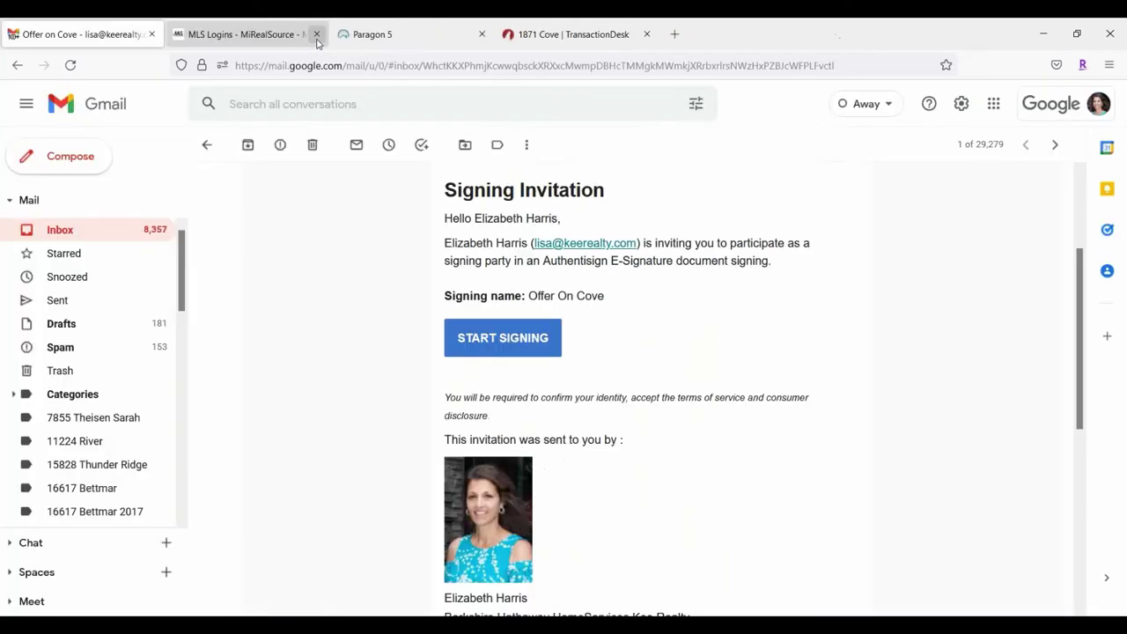
{"action": "left_click", "coordinate": [206, 145]}
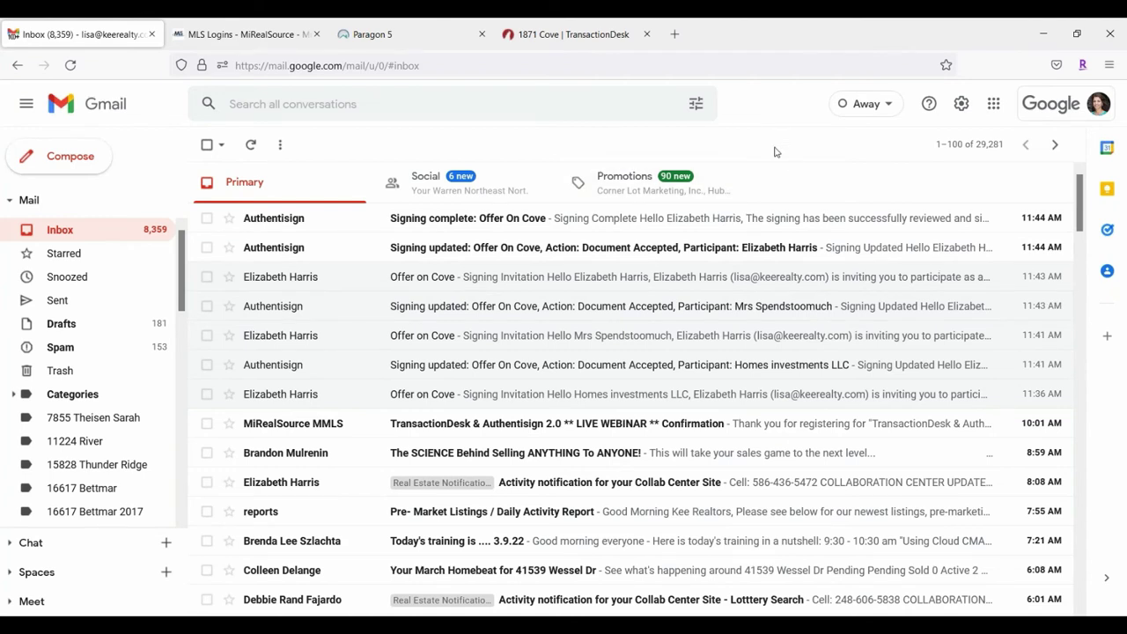
{"action": "left_click", "coordinate": [593, 248]}
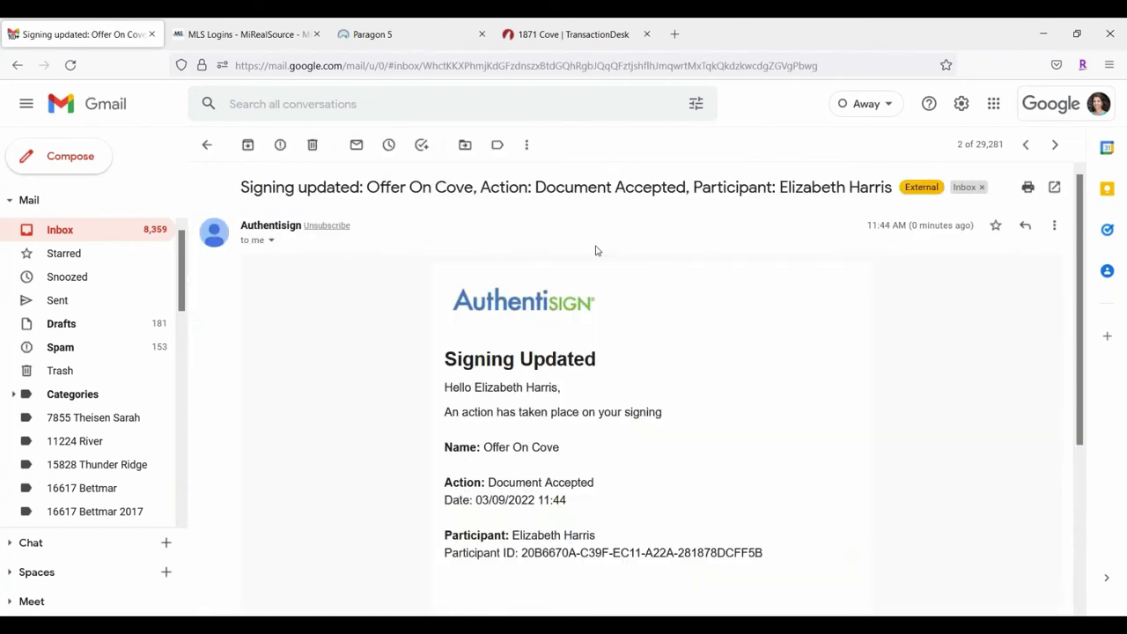
{"action": "left_click", "coordinate": [207, 144]}
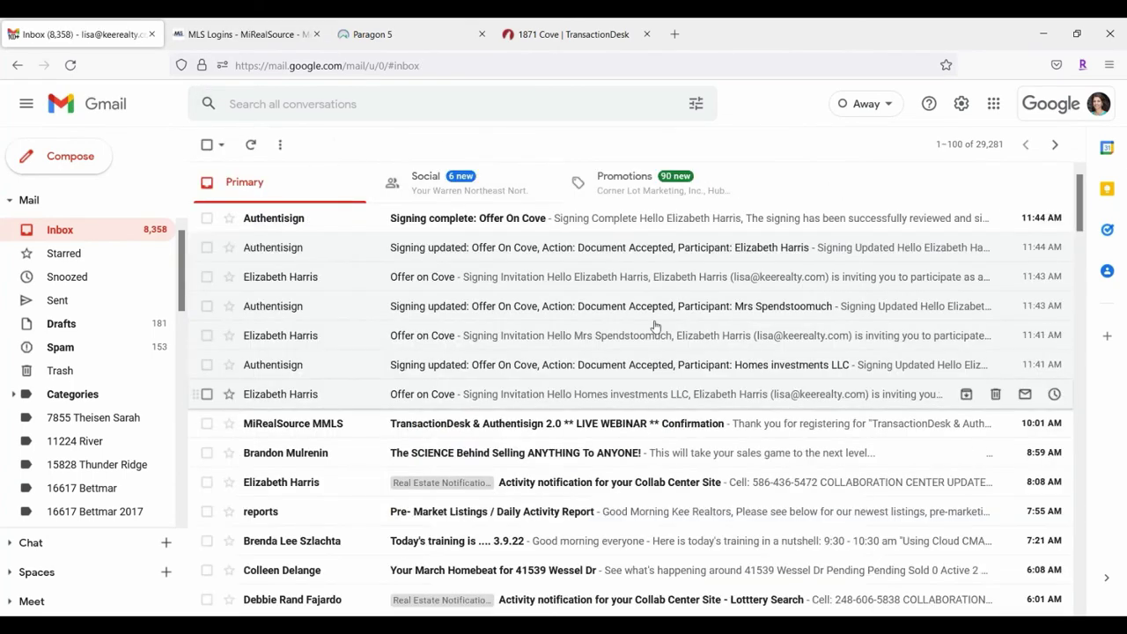
Step: Download Offer On Cove.pdf from the 'Signing complete' email and open it from the downloads panel
{"action": "left_click", "coordinate": [626, 223]}
{"action": "scroll", "coordinate": [961, 420], "scroll_direction": "down", "scroll_amount": 3}
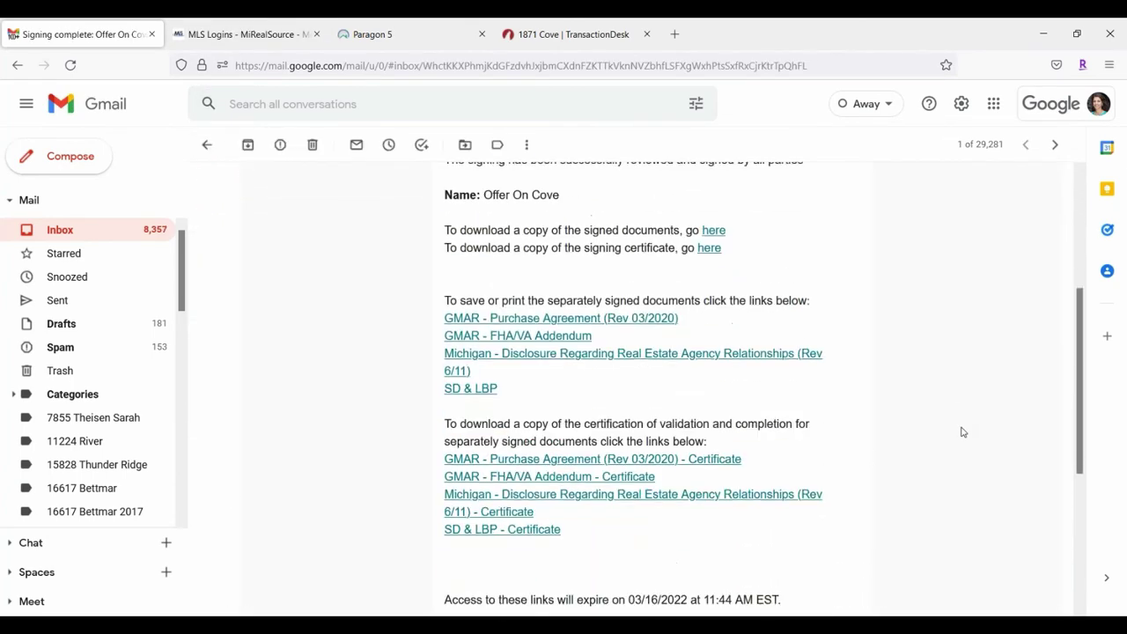
{"action": "scroll", "coordinate": [961, 420], "scroll_direction": "up", "scroll_amount": 1}
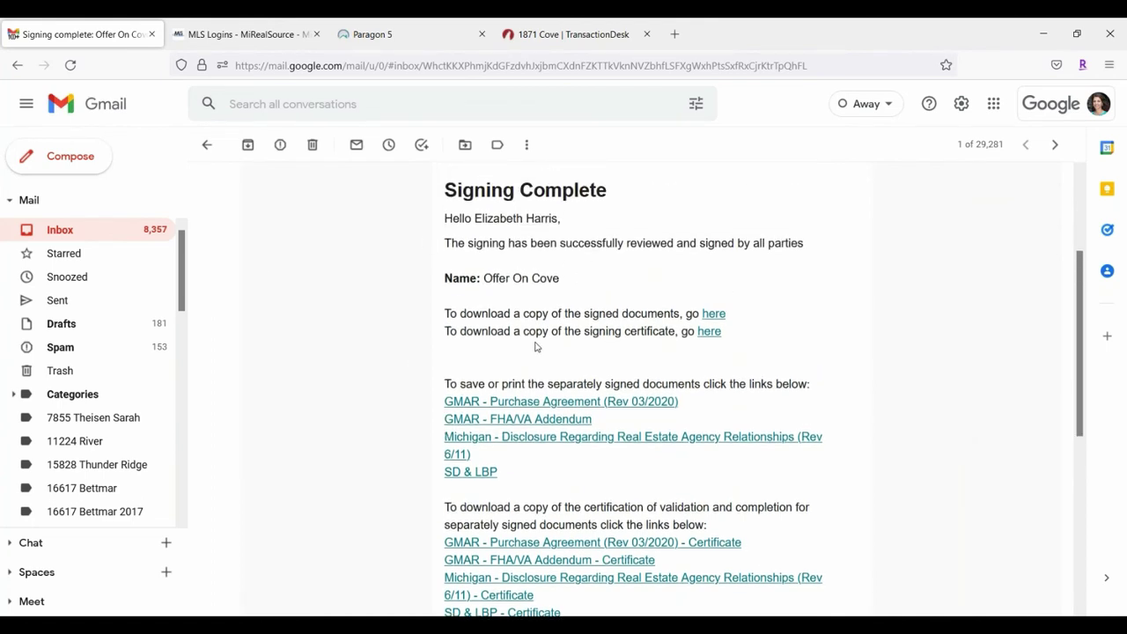
{"action": "left_click", "coordinate": [724, 314]}
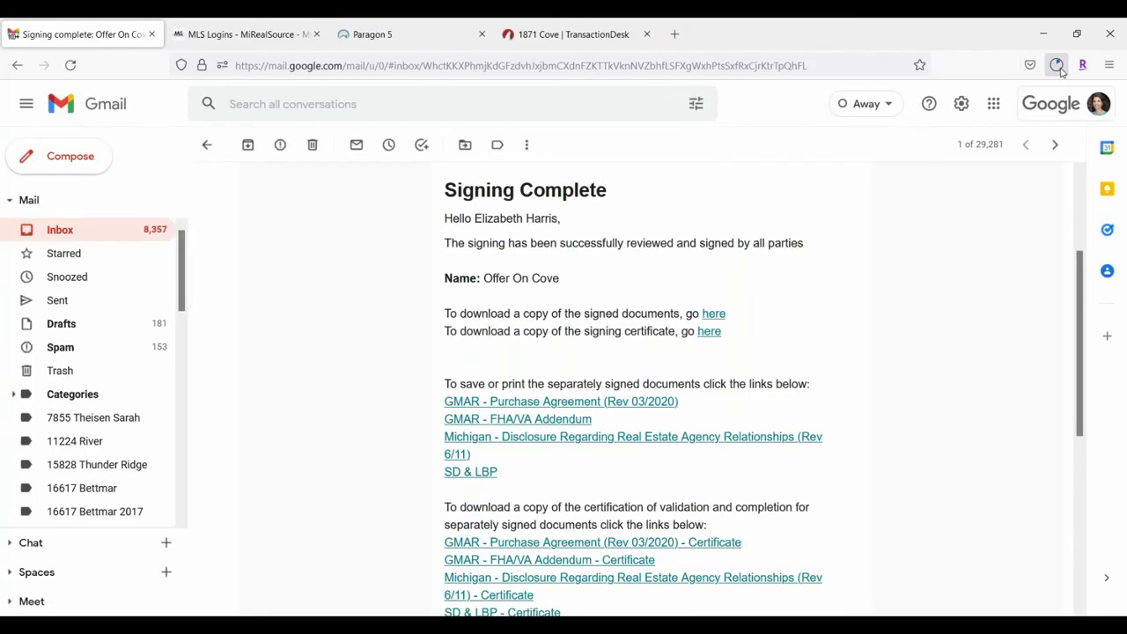
{"action": "left_click", "coordinate": [1061, 71]}
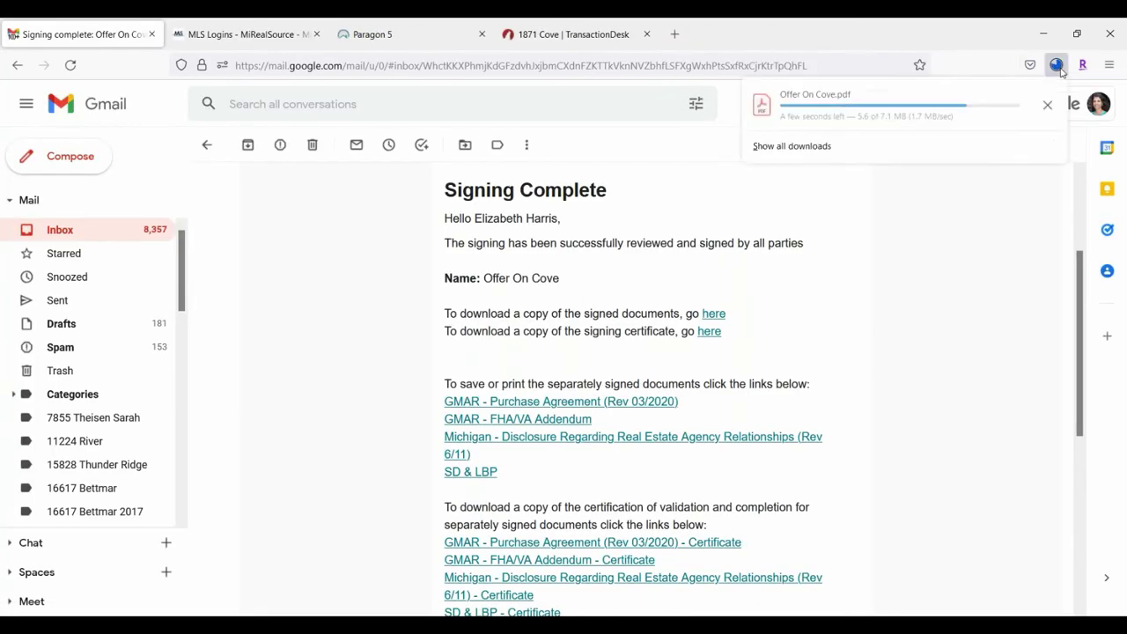
{"action": "left_click", "coordinate": [848, 117]}
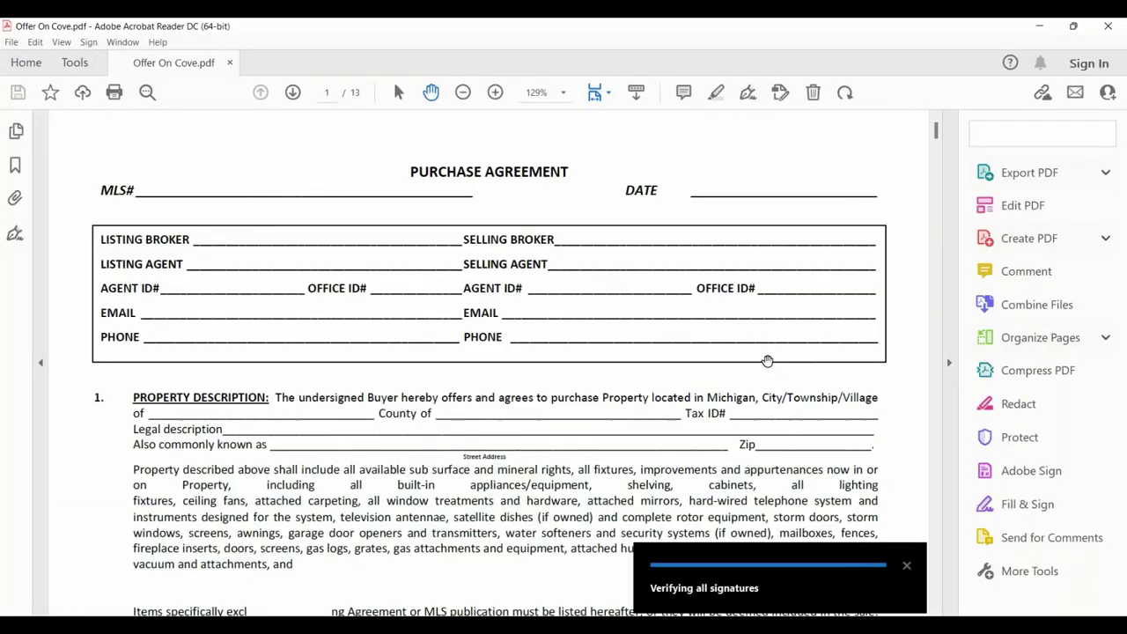
Step: Scroll through the signed Offer On Cove PDF checking its initials and signatures
{"action": "scroll", "coordinate": [709, 288], "scroll_direction": "down", "scroll_amount": 10}
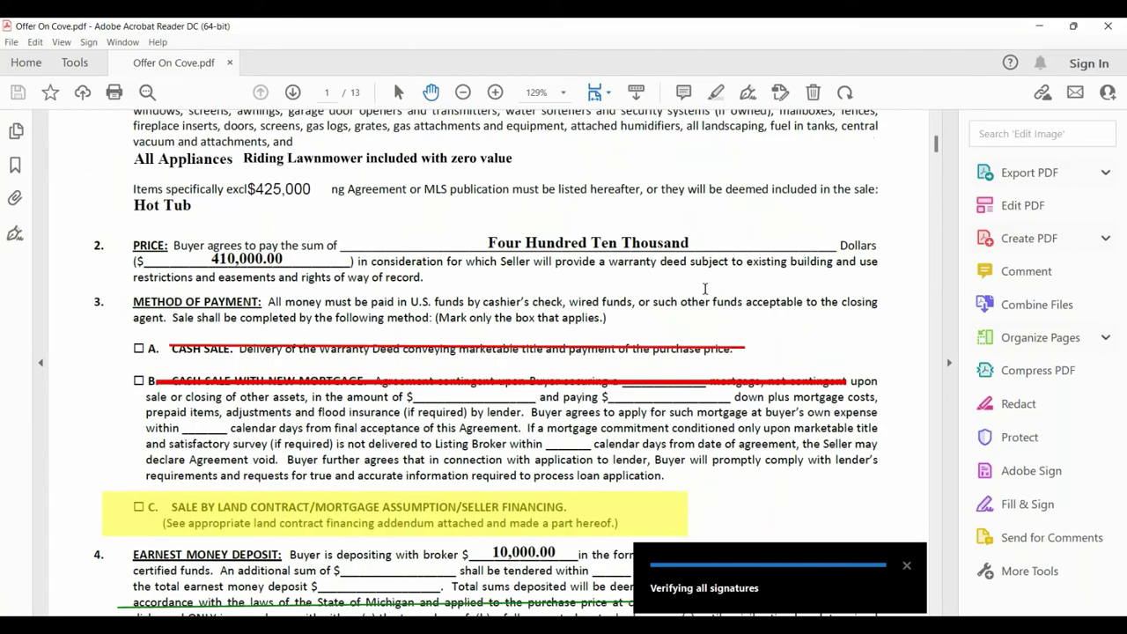
{"action": "scroll", "coordinate": [702, 290], "scroll_direction": "down", "scroll_amount": 15}
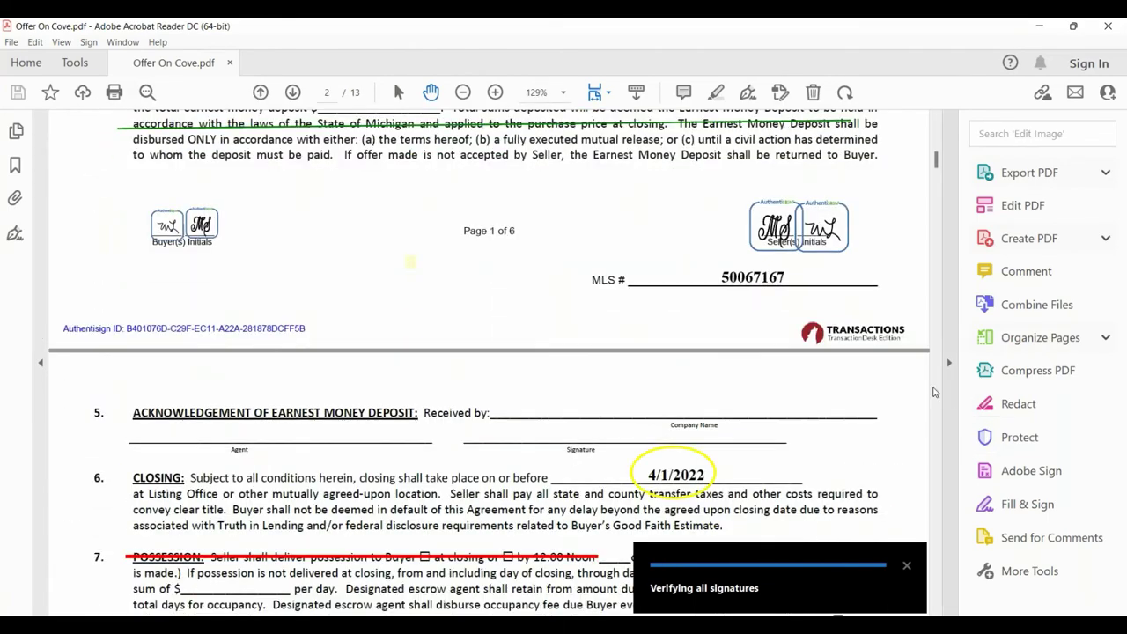
{"action": "scroll", "coordinate": [933, 391], "scroll_direction": "down", "scroll_amount": 20}
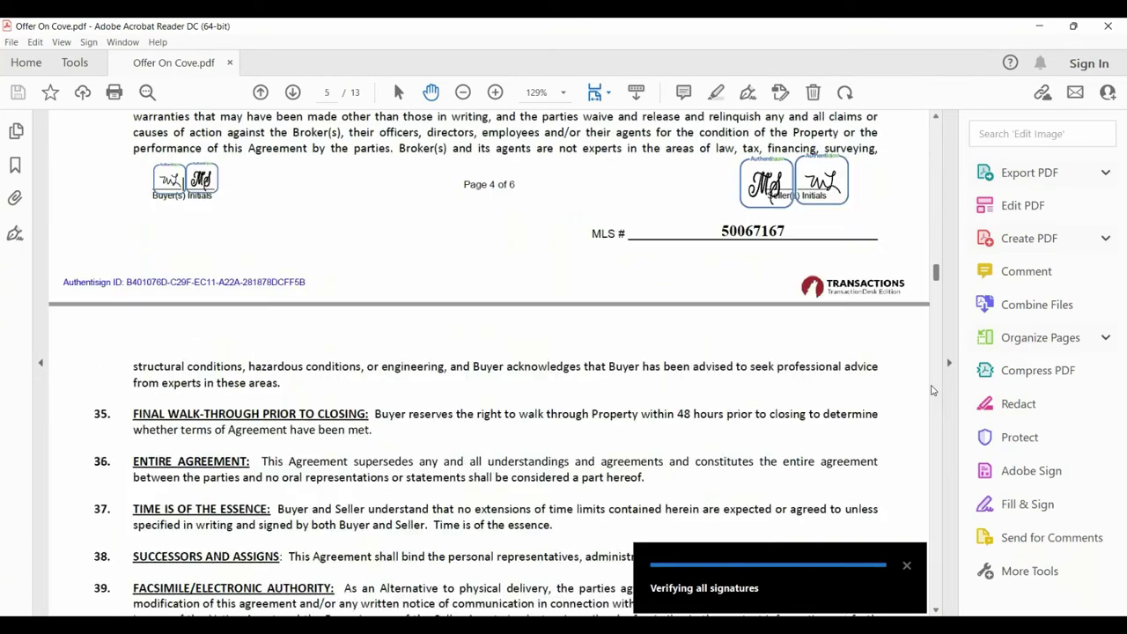
{"action": "scroll", "coordinate": [933, 390], "scroll_direction": "down", "scroll_amount": 10}
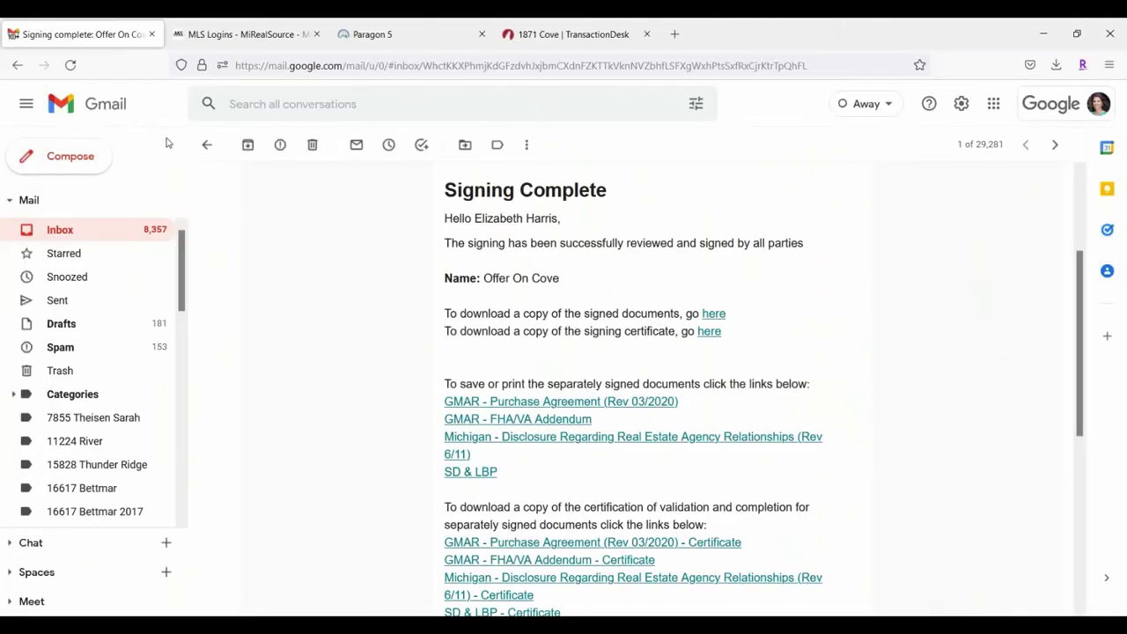
{"action": "left_click", "coordinate": [205, 147]}
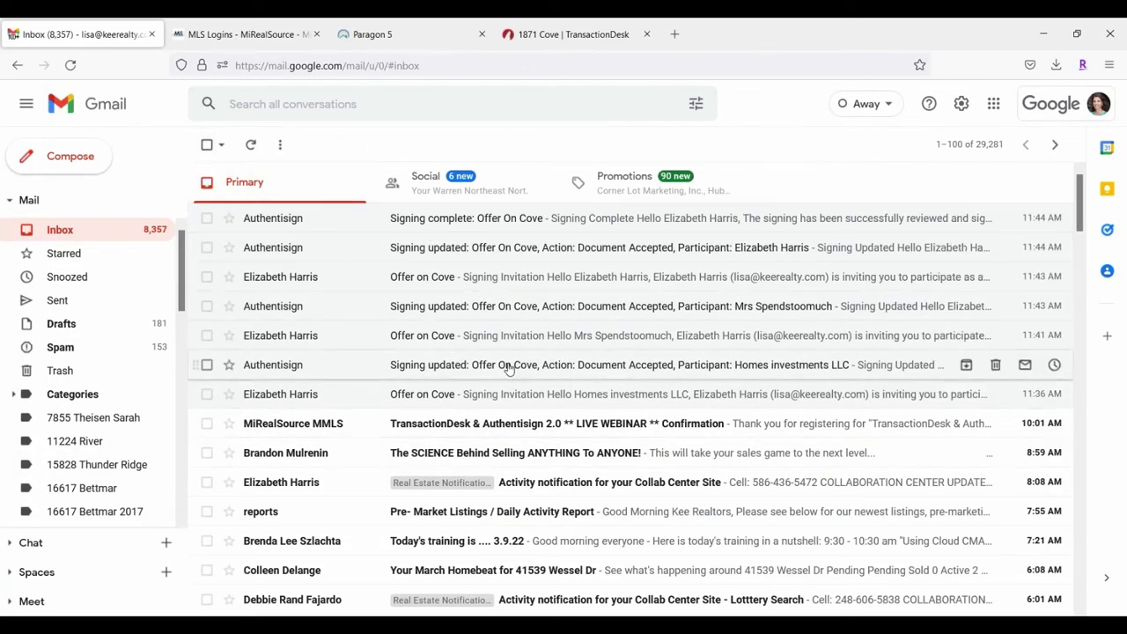
{"action": "left_click", "coordinate": [269, 34]}
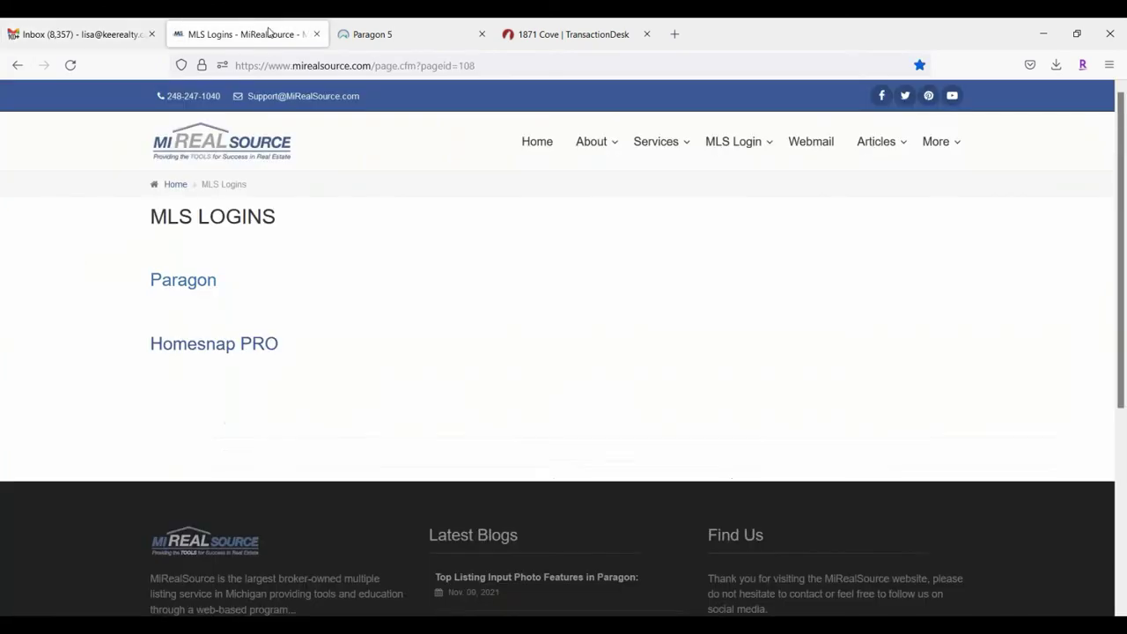
{"action": "left_click", "coordinate": [361, 33]}
{"action": "left_click", "coordinate": [498, 37]}
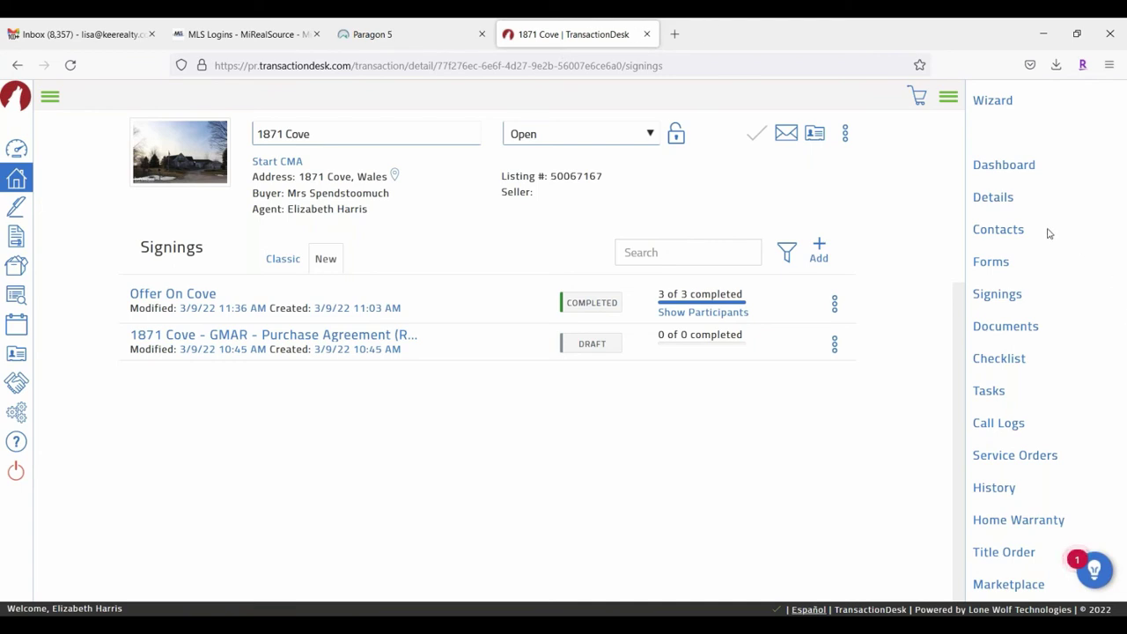
{"action": "left_click", "coordinate": [1005, 330]}
{"action": "scroll", "coordinate": [757, 331], "scroll_direction": "down", "scroll_amount": 1}
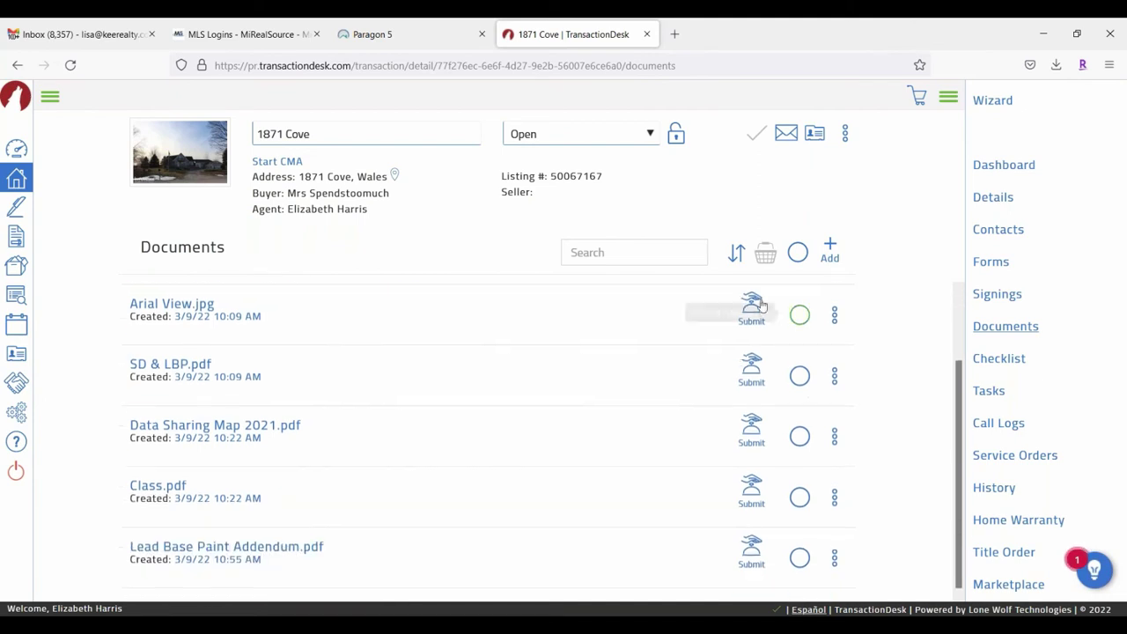
{"action": "scroll", "coordinate": [410, 365], "scroll_direction": "up", "scroll_amount": 1}
{"action": "left_click", "coordinate": [205, 306]}
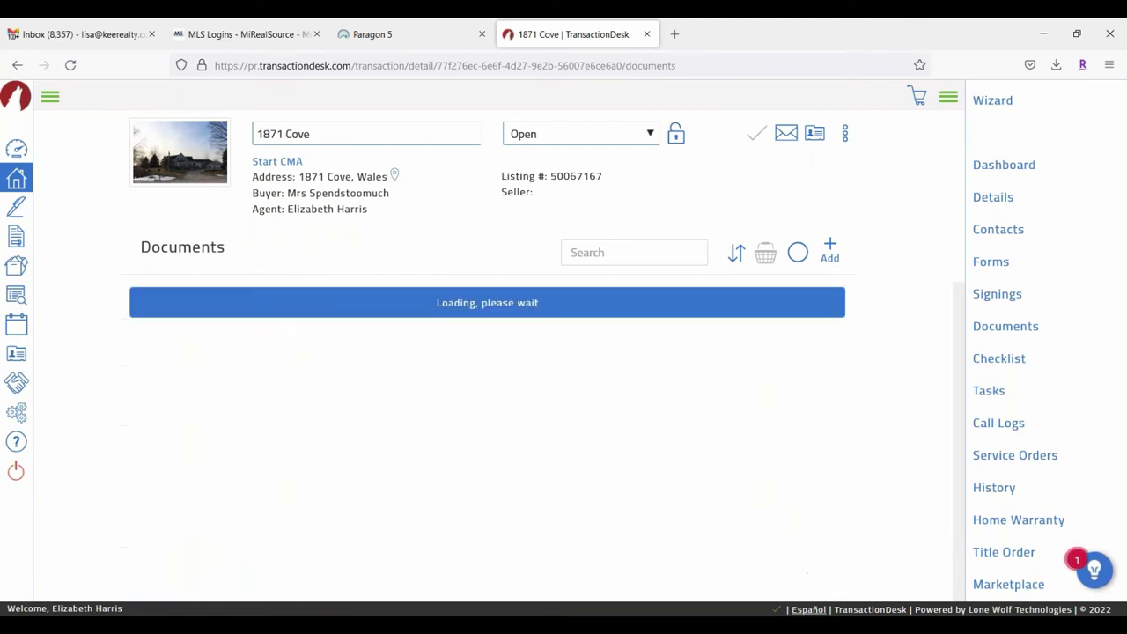
{"action": "scroll", "coordinate": [751, 322], "scroll_direction": "down", "scroll_amount": 2}
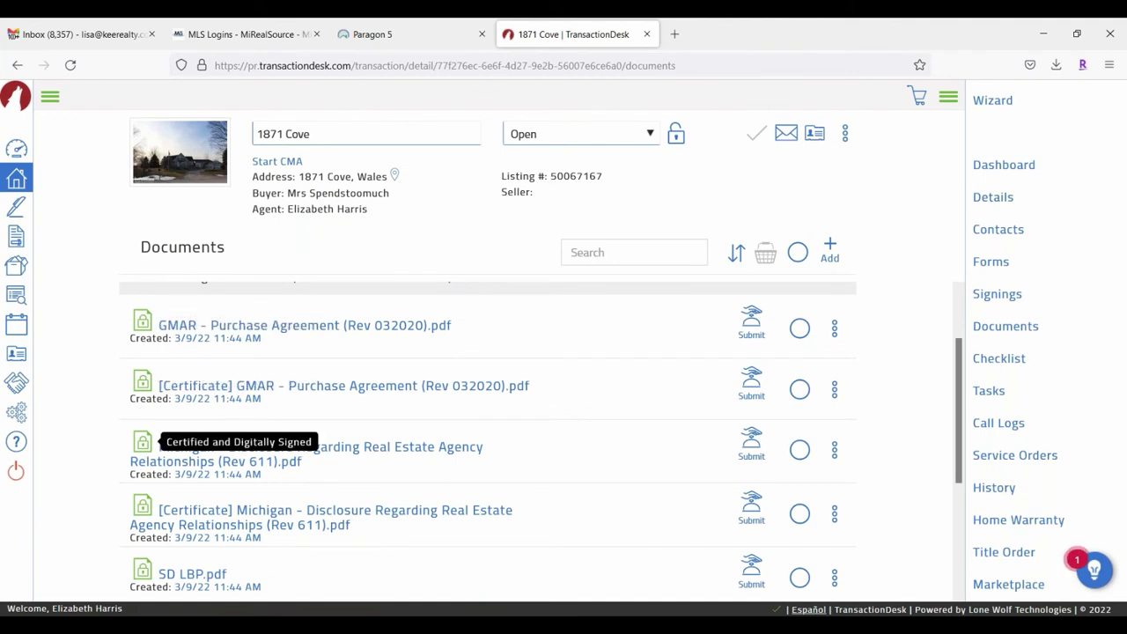
{"action": "scroll", "coordinate": [643, 420], "scroll_direction": "down", "scroll_amount": 3}
{"action": "scroll", "coordinate": [647, 417], "scroll_direction": "down", "scroll_amount": 1}
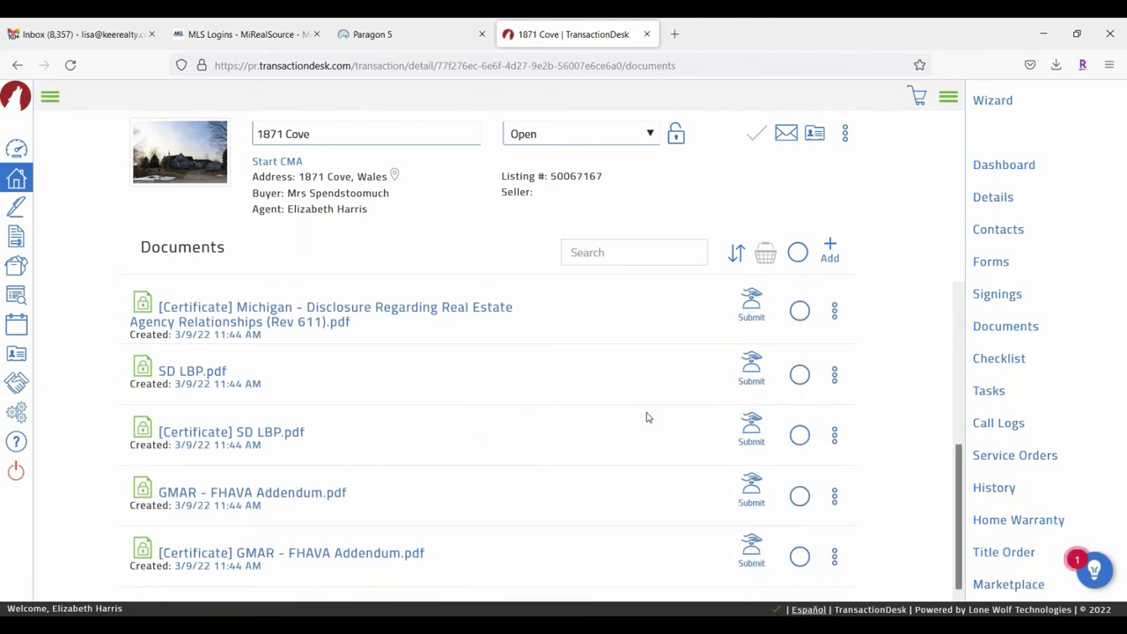
{"action": "scroll", "coordinate": [646, 417], "scroll_direction": "up", "scroll_amount": 5}
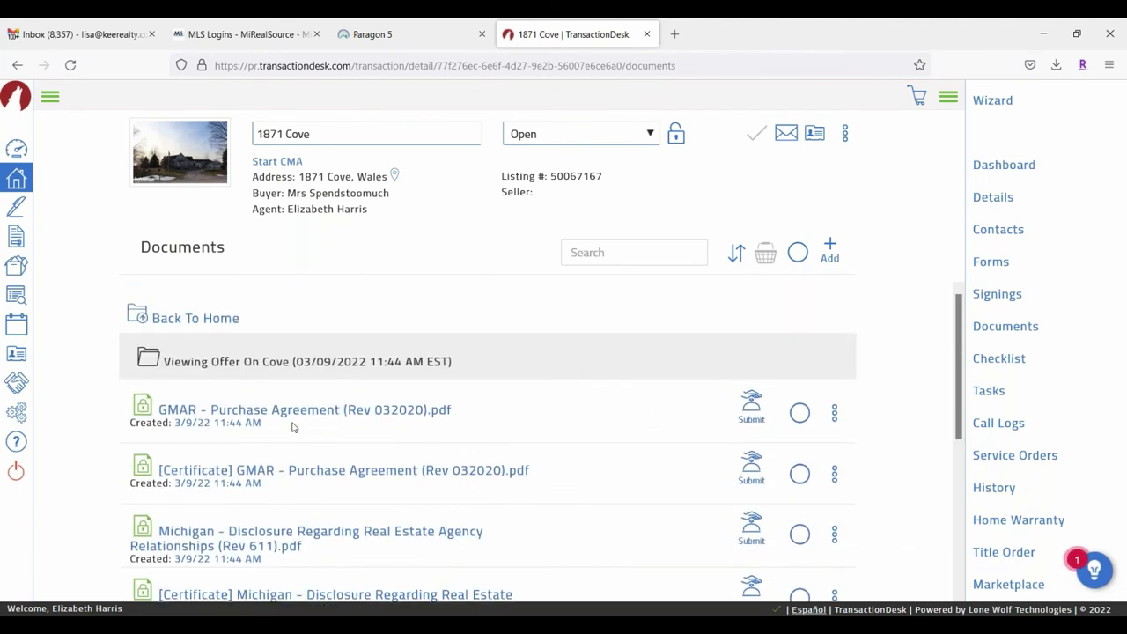
Step: Add the GMAR Purchase Agreement and Michigan disclosure to the basket, review it, then go Back To Home
{"action": "left_click", "coordinate": [800, 413]}
{"action": "left_click", "coordinate": [800, 534]}
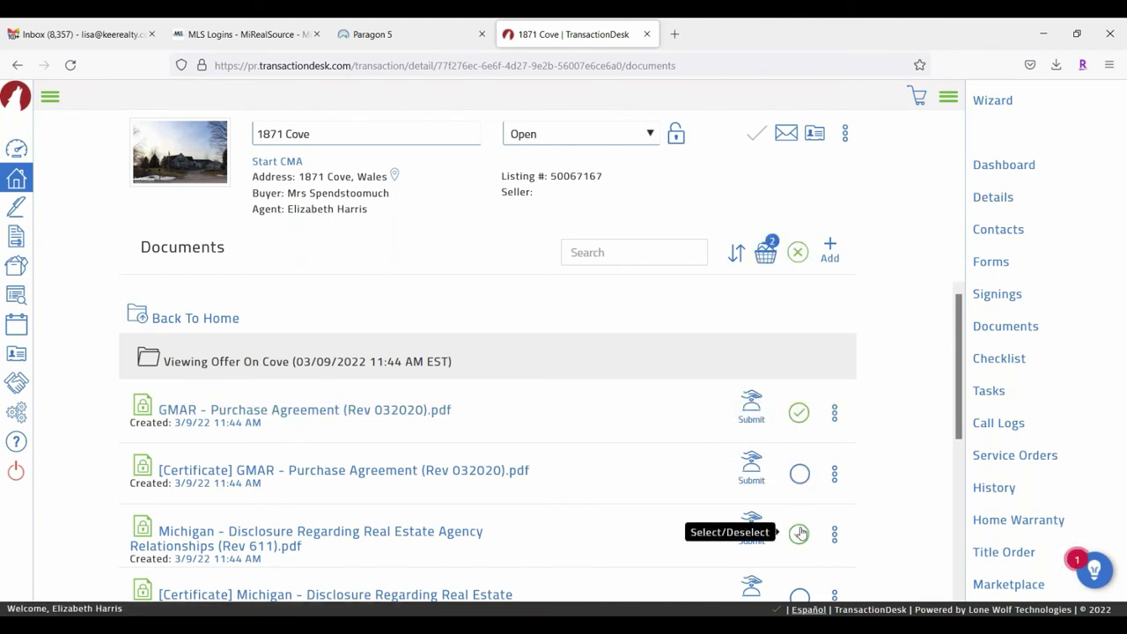
{"action": "left_click", "coordinate": [837, 413]}
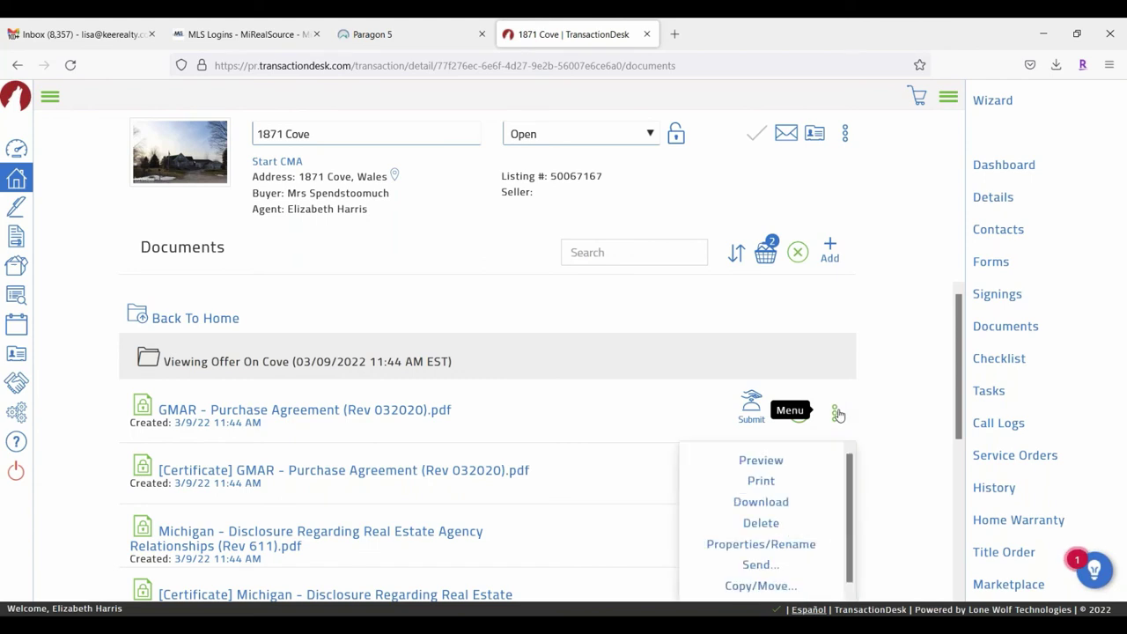
{"action": "scroll", "coordinate": [763, 458], "scroll_direction": "down", "scroll_amount": 1}
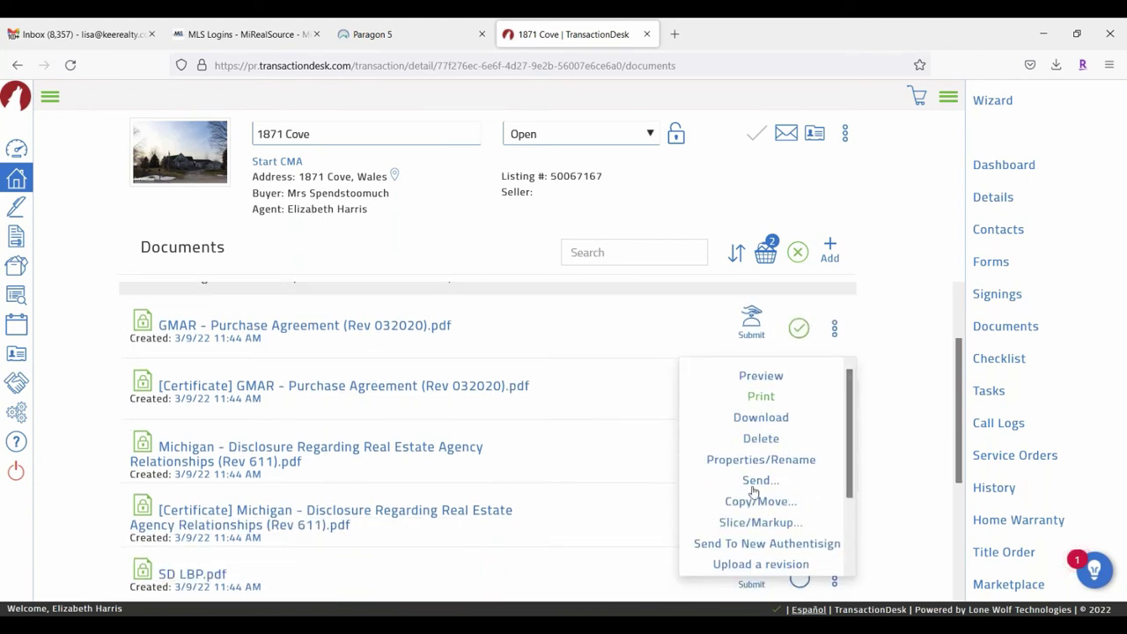
{"action": "left_click", "coordinate": [768, 252]}
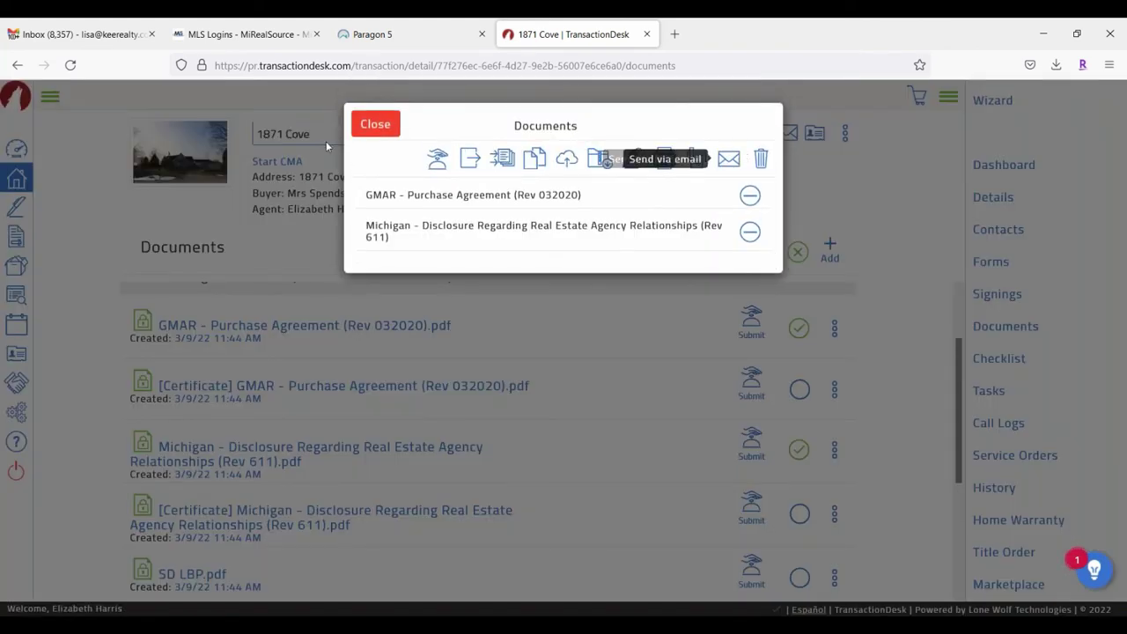
{"action": "left_click", "coordinate": [383, 128]}
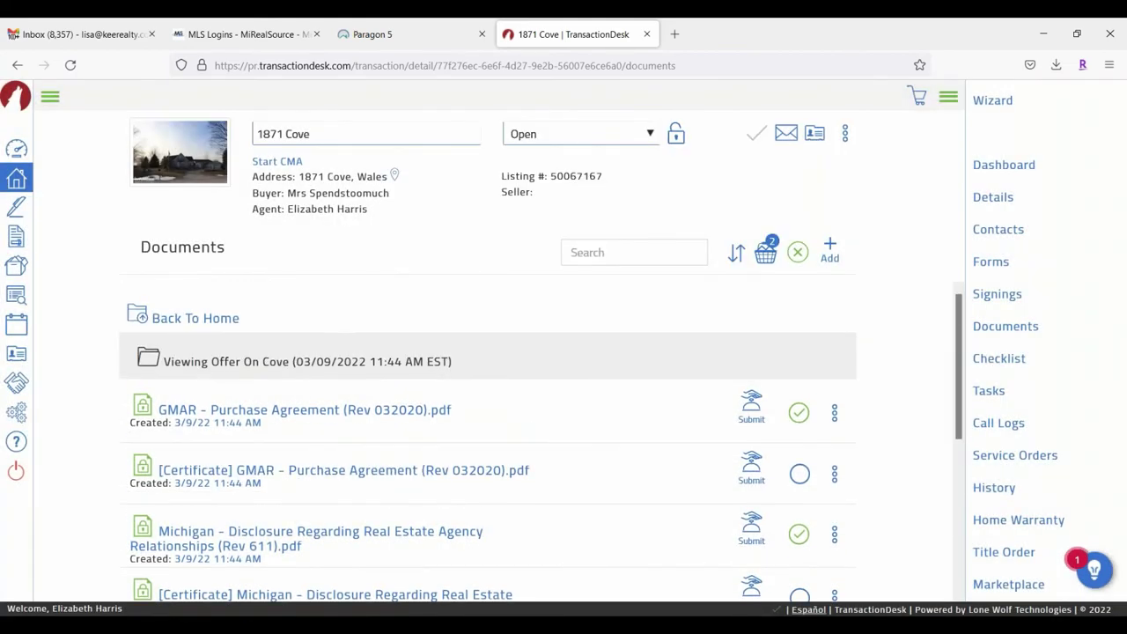
{"action": "left_click", "coordinate": [198, 318]}
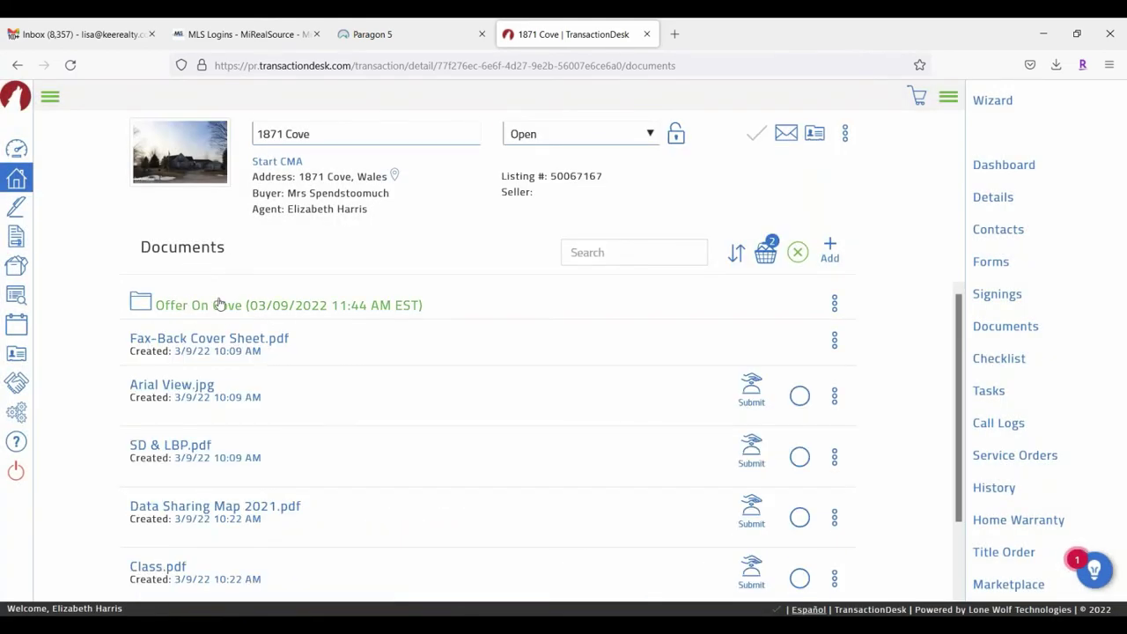
{"action": "scroll", "coordinate": [227, 390], "scroll_direction": "down", "scroll_amount": 2}
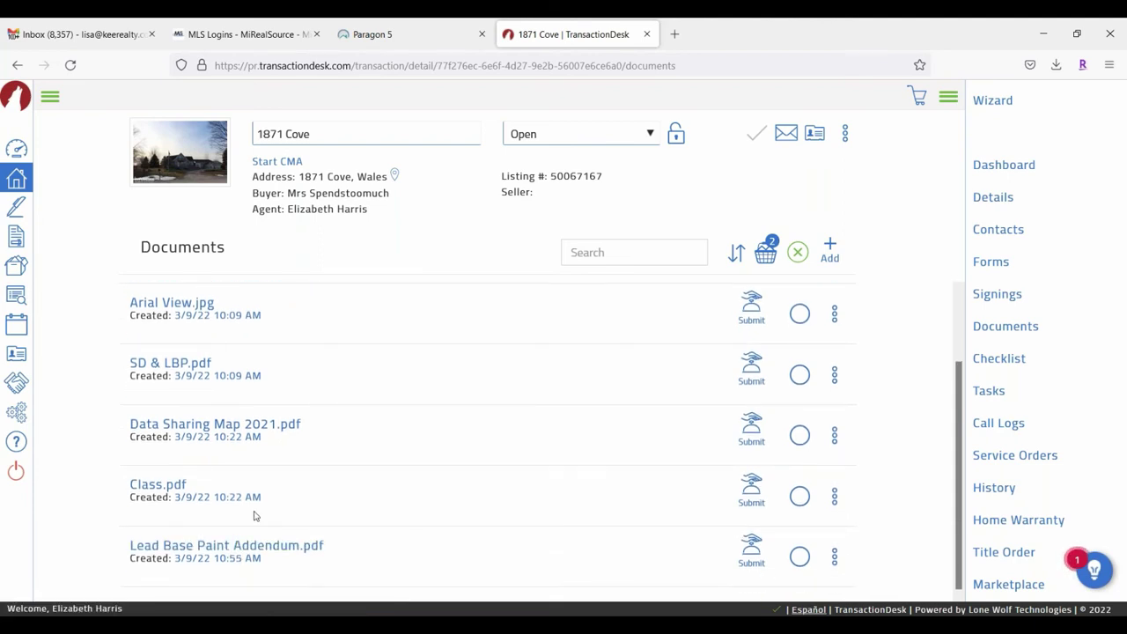
{"action": "scroll", "coordinate": [260, 509], "scroll_direction": "up", "scroll_amount": 2}
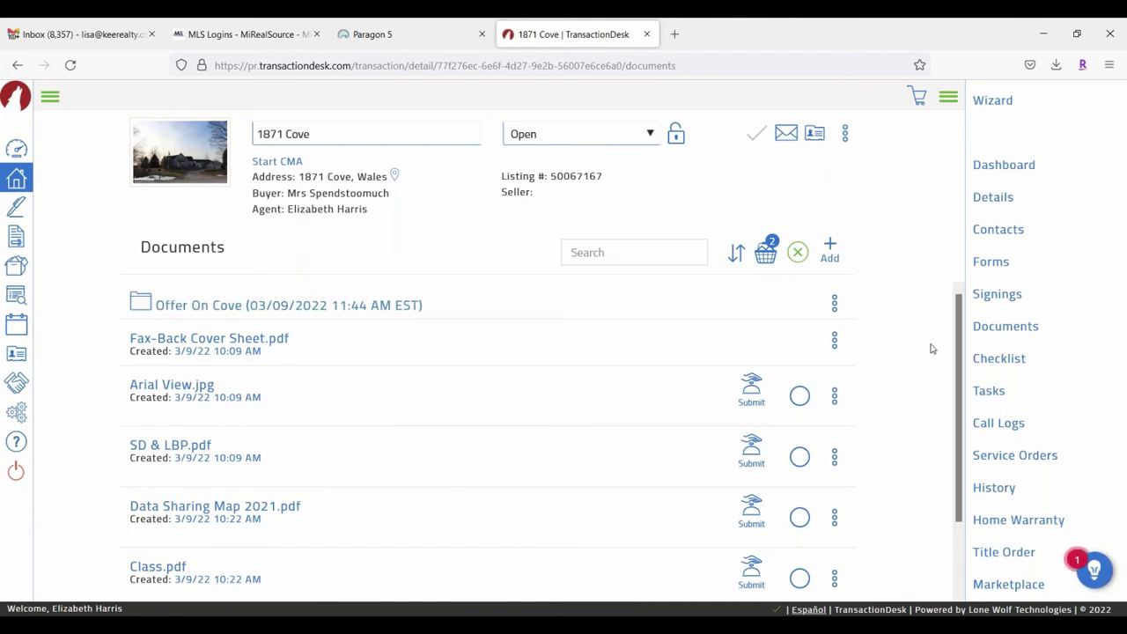
Step: Open the Offer On Cove signing's details from Signings and view its Participants
{"action": "left_click", "coordinate": [998, 296]}
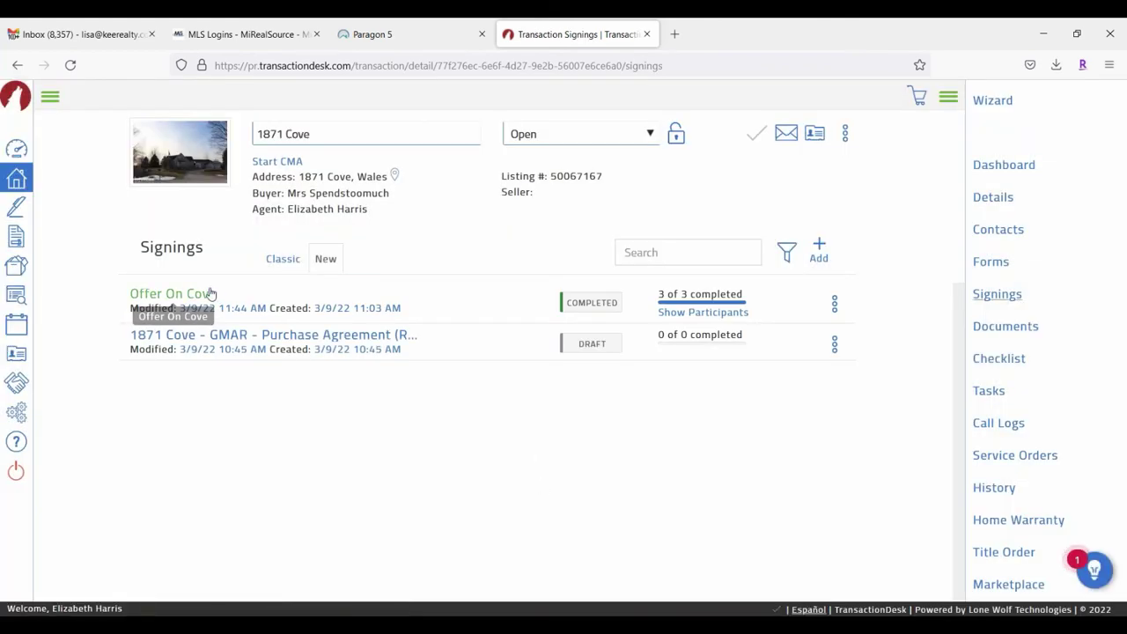
{"action": "left_click", "coordinate": [210, 293]}
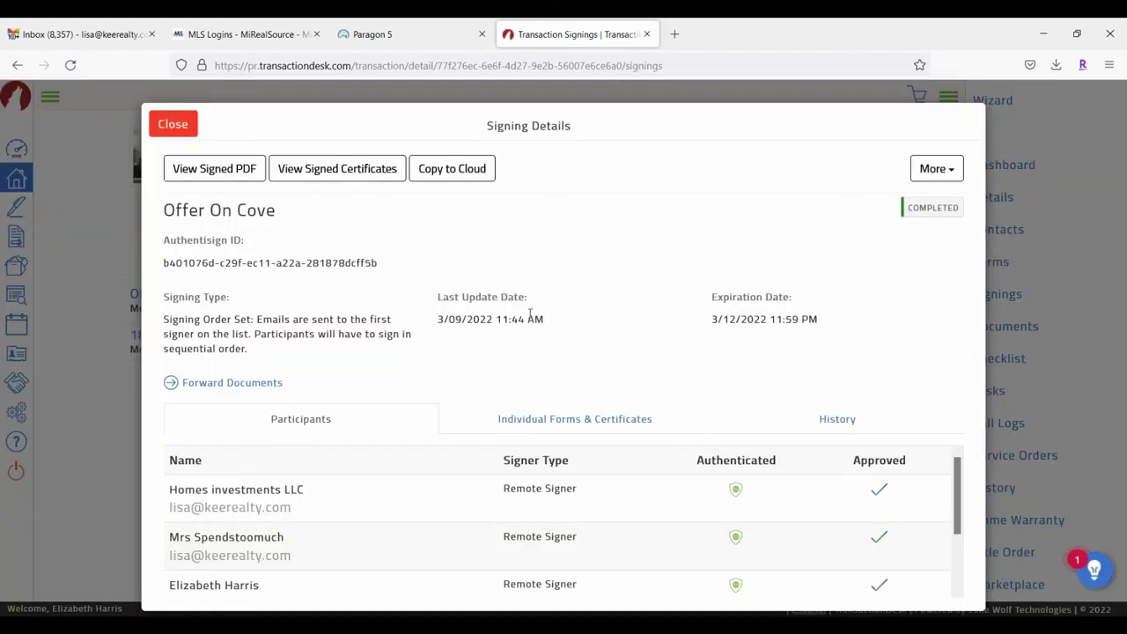
{"action": "left_click", "coordinate": [230, 178]}
{"action": "left_click", "coordinate": [946, 172]}
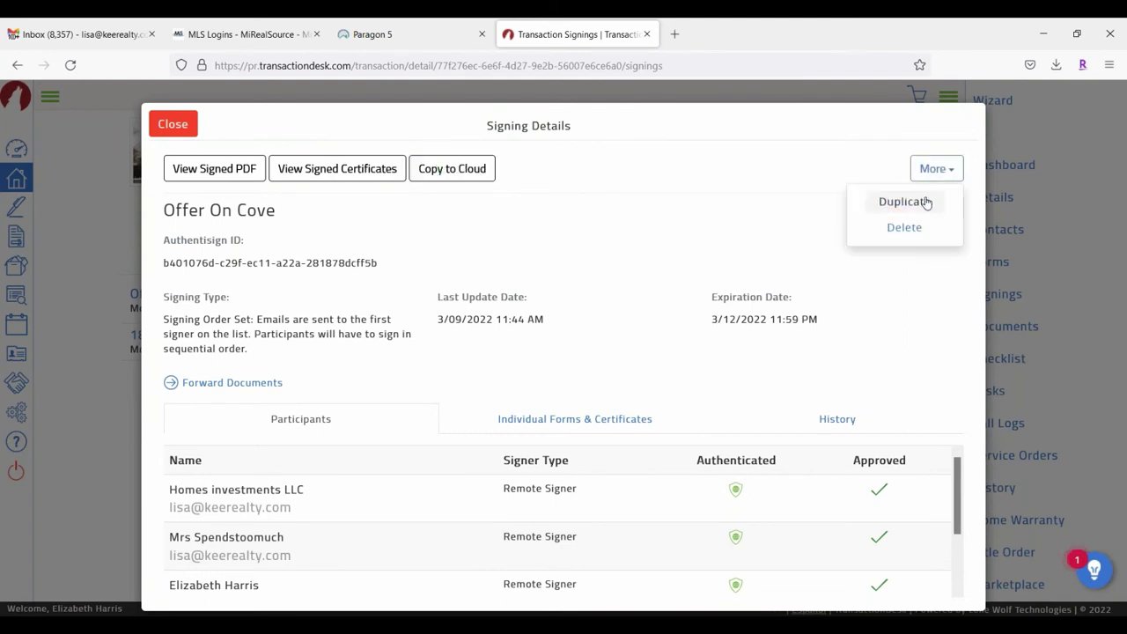
{"action": "left_click", "coordinate": [671, 150]}
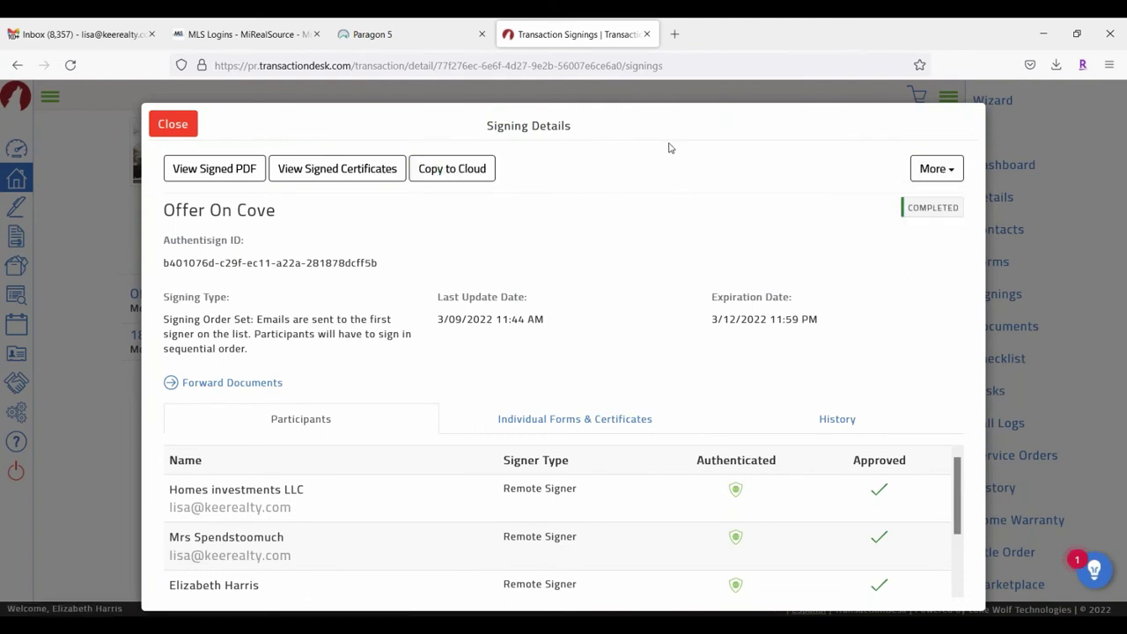
{"action": "scroll", "coordinate": [532, 460], "scroll_direction": "down", "scroll_amount": 2}
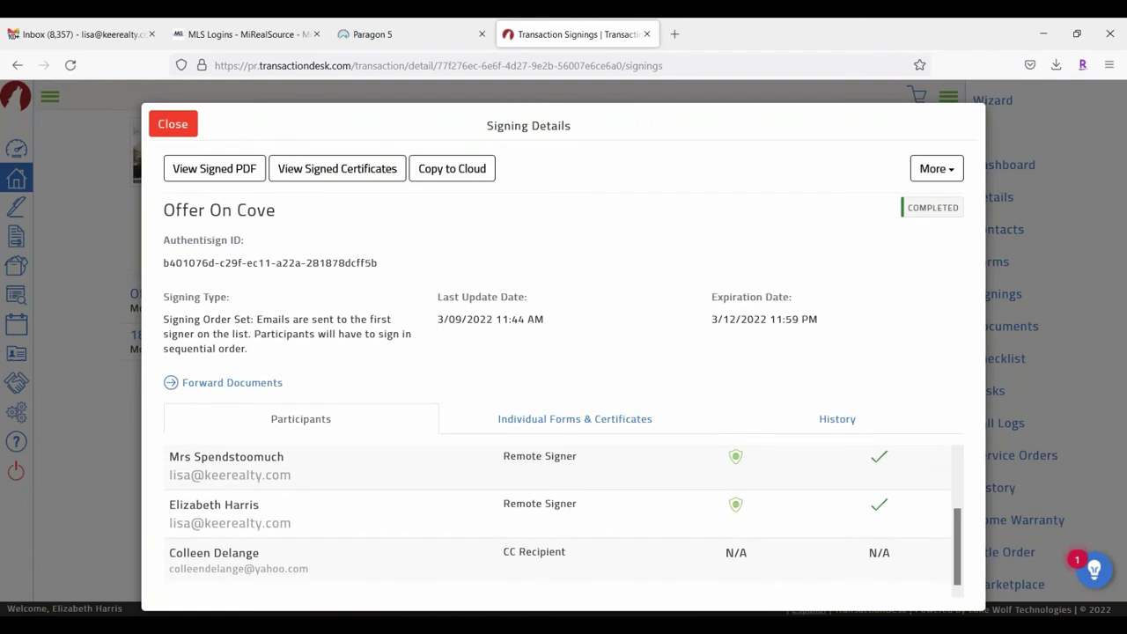
Step: Review the Individual Forms & Certificates and History tabs, then close the signing details
{"action": "left_click", "coordinate": [555, 412]}
{"action": "scroll", "coordinate": [317, 522], "scroll_direction": "up", "scroll_amount": 2}
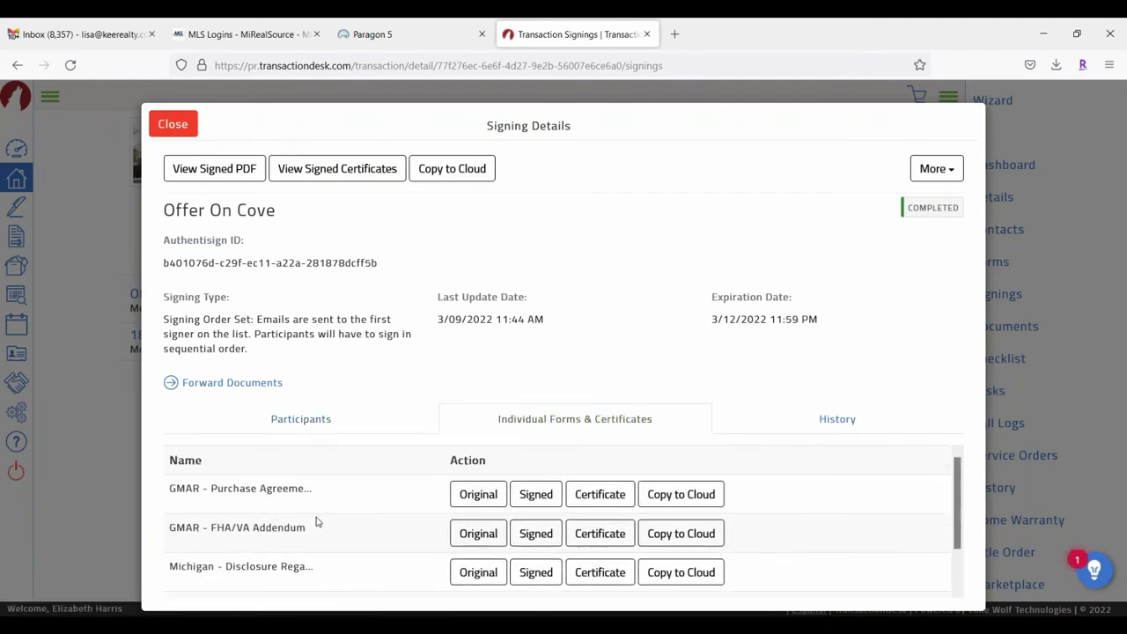
{"action": "left_click", "coordinate": [826, 422]}
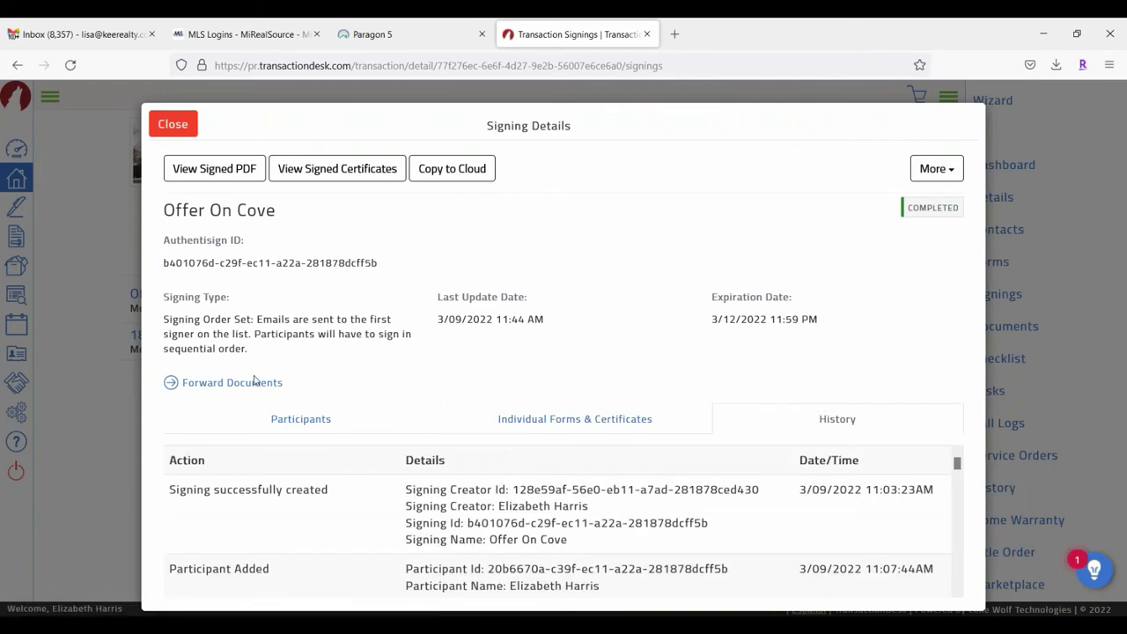
{"action": "scroll", "coordinate": [308, 548], "scroll_direction": "down", "scroll_amount": 10}
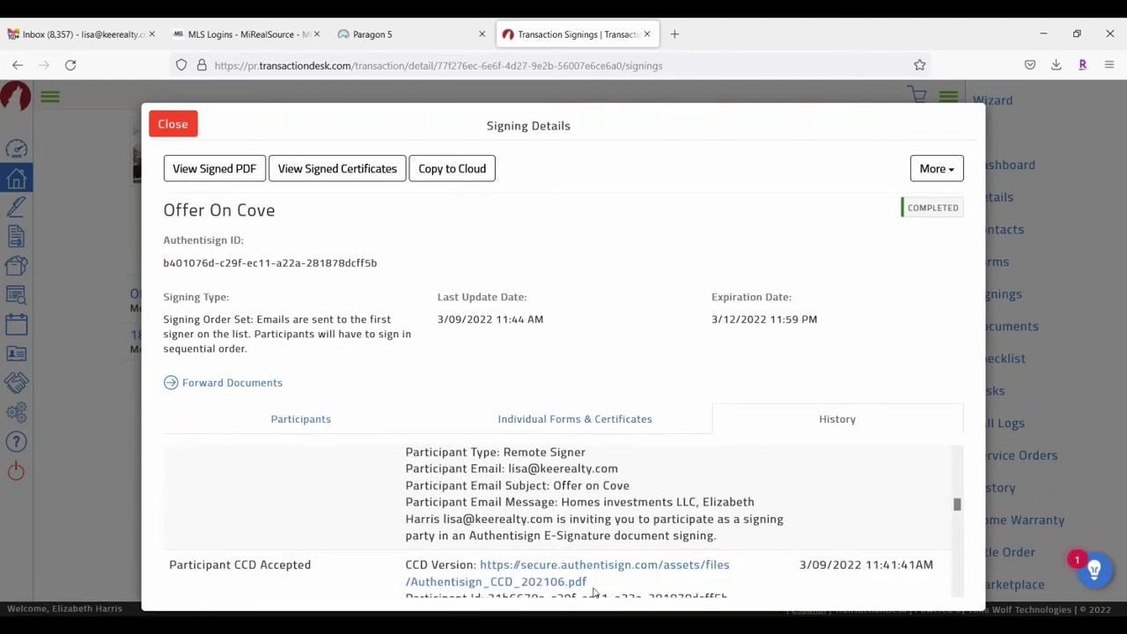
{"action": "scroll", "coordinate": [423, 537], "scroll_direction": "down", "scroll_amount": 5}
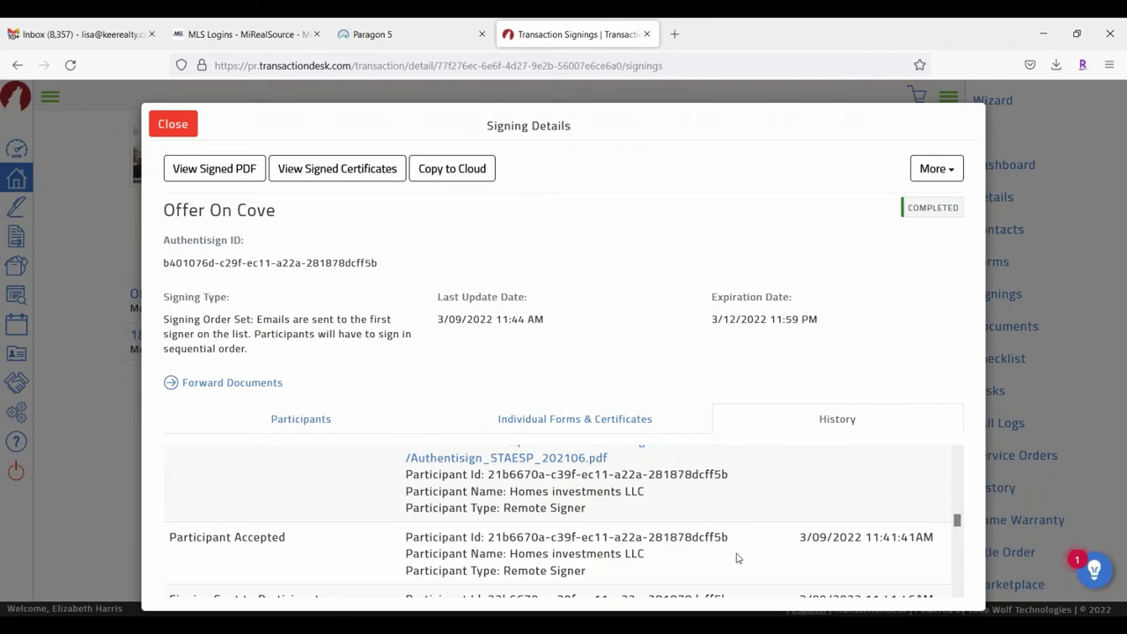
{"action": "scroll", "coordinate": [372, 511], "scroll_direction": "up", "scroll_amount": 6}
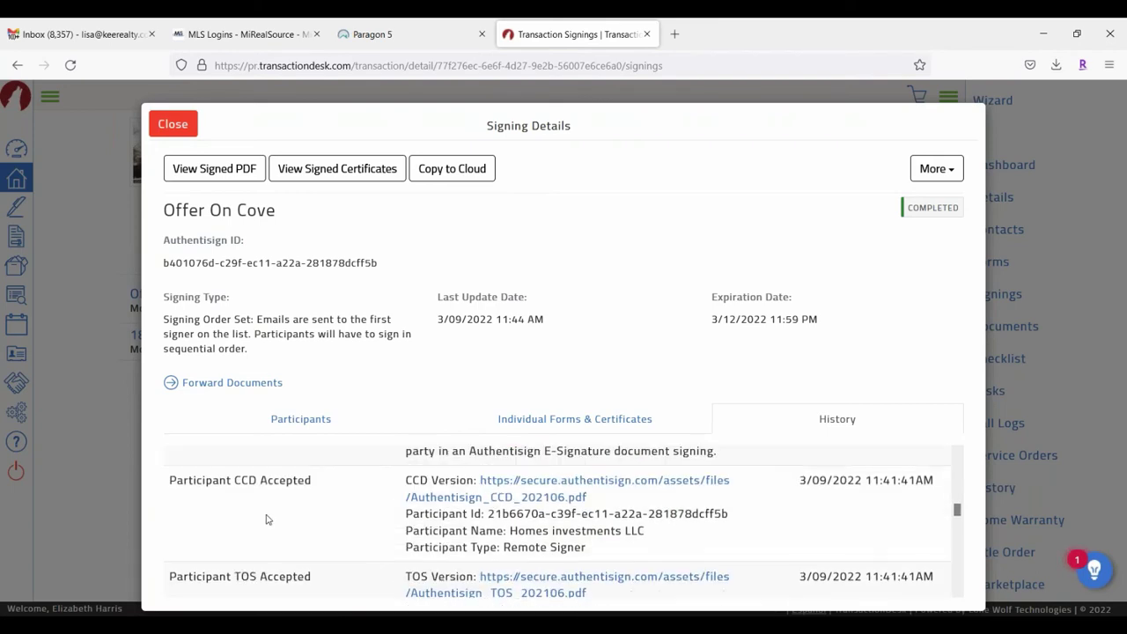
{"action": "scroll", "coordinate": [344, 499], "scroll_direction": "up", "scroll_amount": 5}
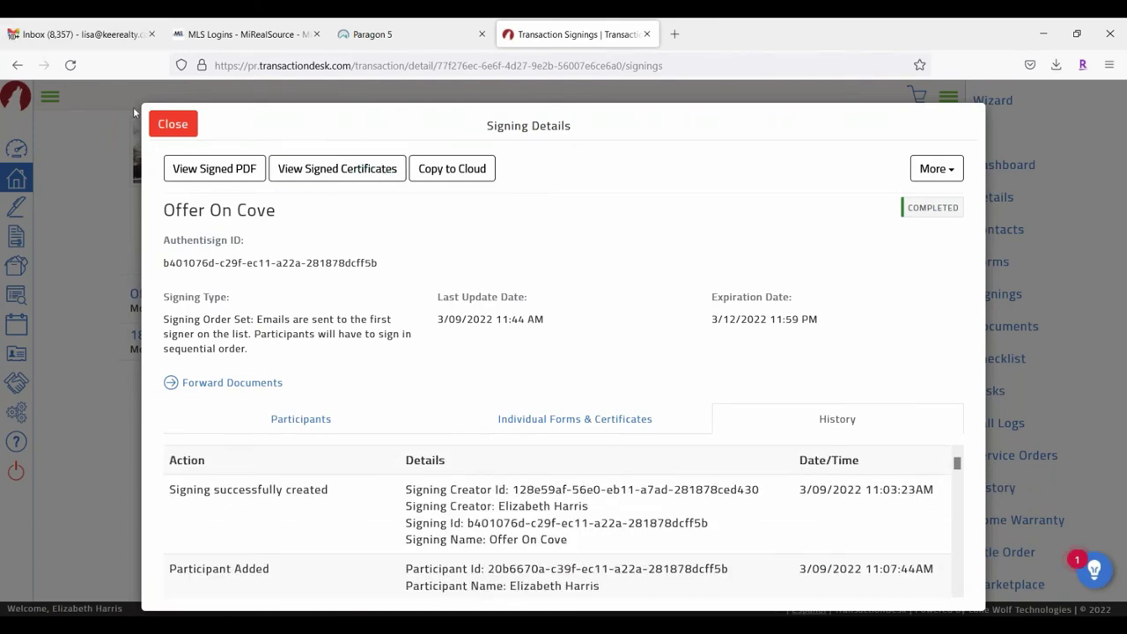
{"action": "left_click", "coordinate": [173, 122]}
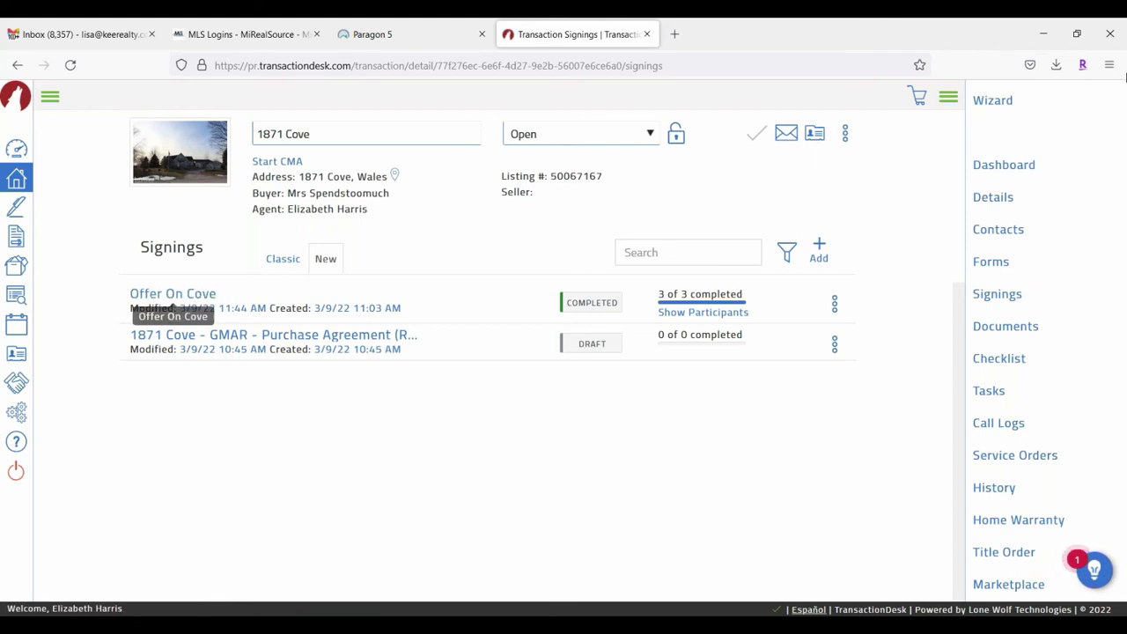
Step: Review the signed files in the transaction's Offer On Cove documents folder, then return to Gmail
{"action": "left_click", "coordinate": [1019, 327]}
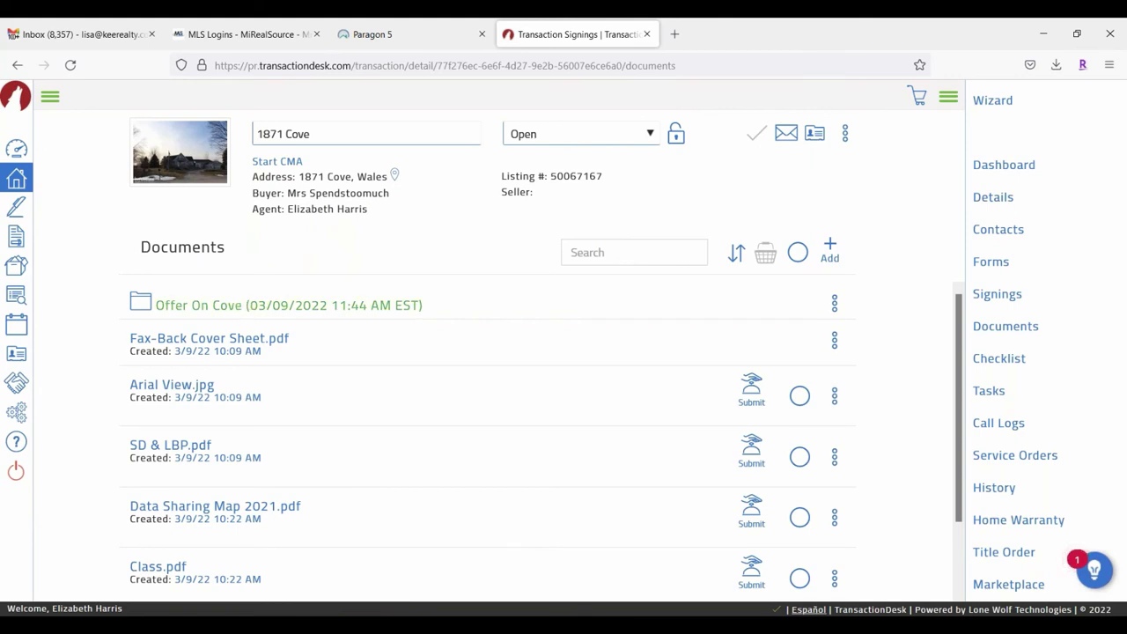
{"action": "left_click", "coordinate": [243, 305]}
{"action": "scroll", "coordinate": [337, 436], "scroll_direction": "down", "scroll_amount": 3}
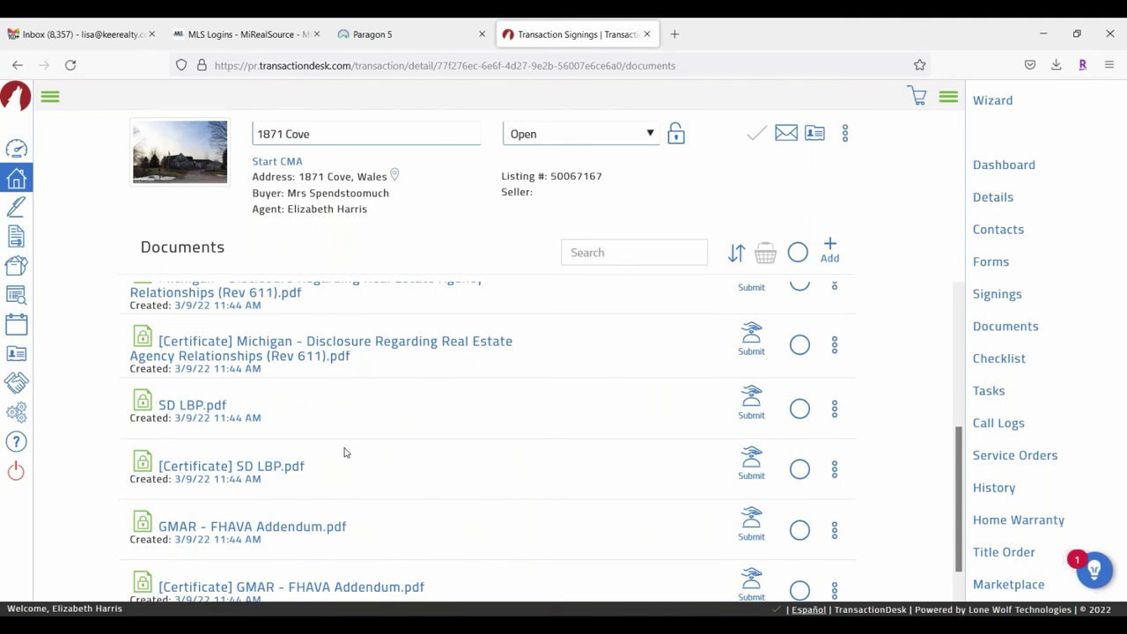
{"action": "left_click", "coordinate": [58, 34]}
Step: Read the 'Signing complete: Offer On Cove' email and its download links, then go back to the inbox
{"action": "left_click", "coordinate": [651, 227]}
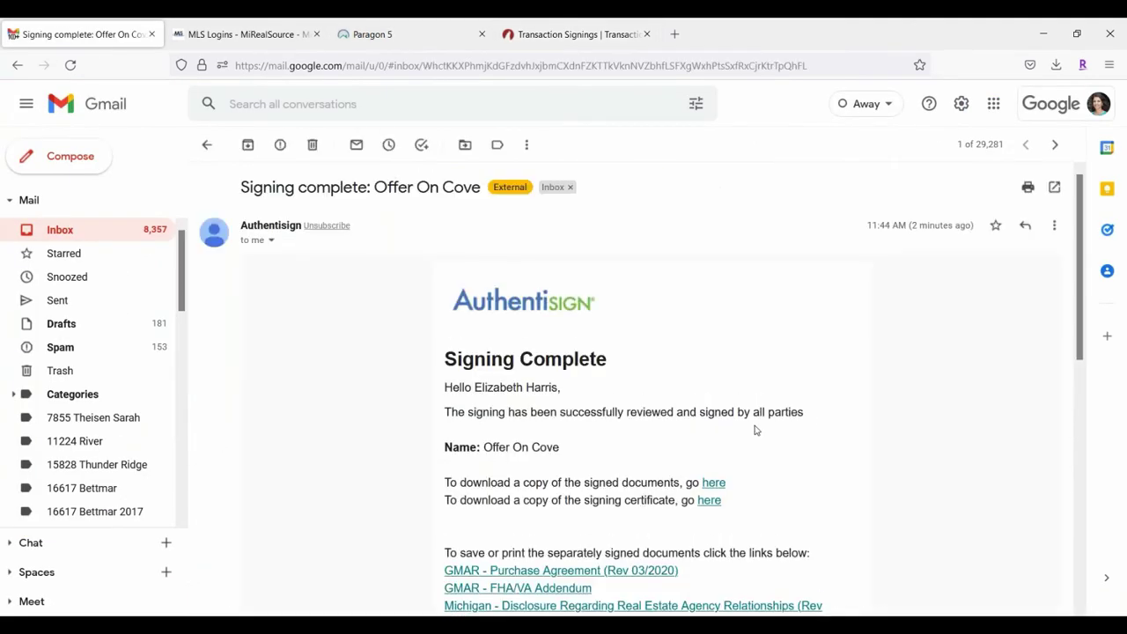
{"action": "scroll", "coordinate": [847, 403], "scroll_direction": "down", "scroll_amount": 2}
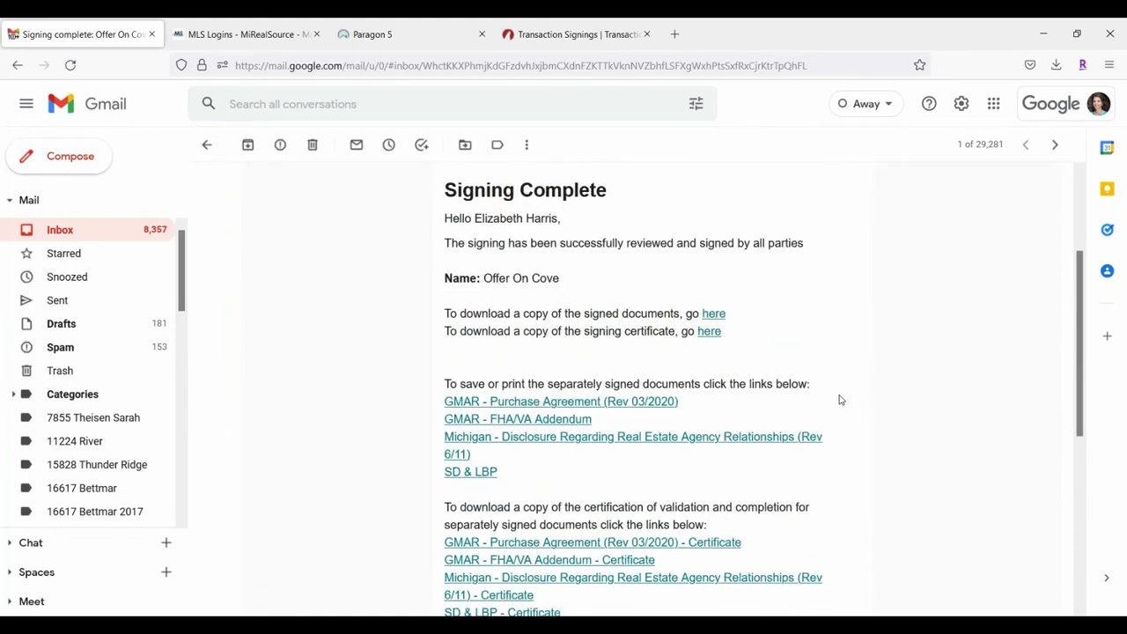
{"action": "left_click", "coordinate": [207, 144]}
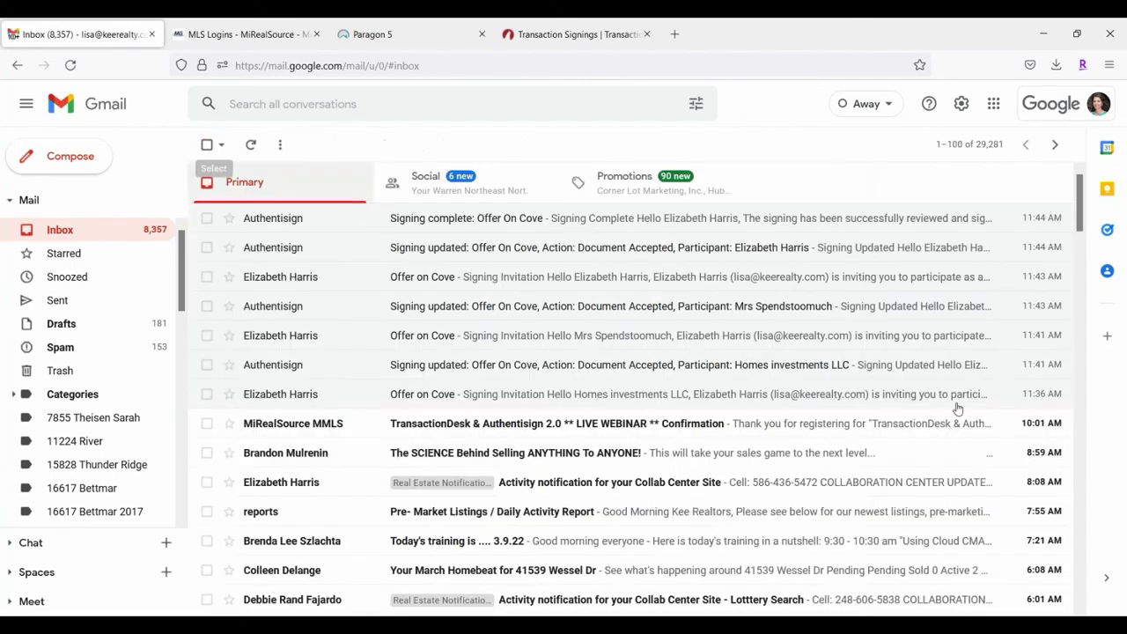
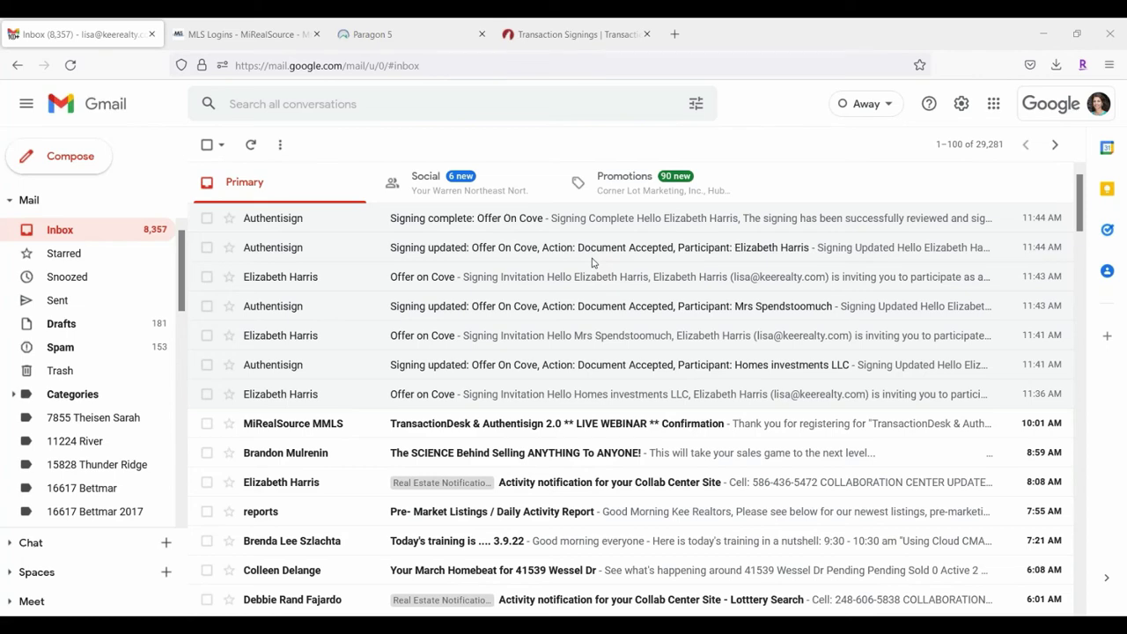
Step: Close the Transaction Signings and MLS Logins pages and launch TransactionDesk from Paragon's Resources menu
{"action": "left_click", "coordinate": [647, 34]}
{"action": "left_click", "coordinate": [440, 35]}
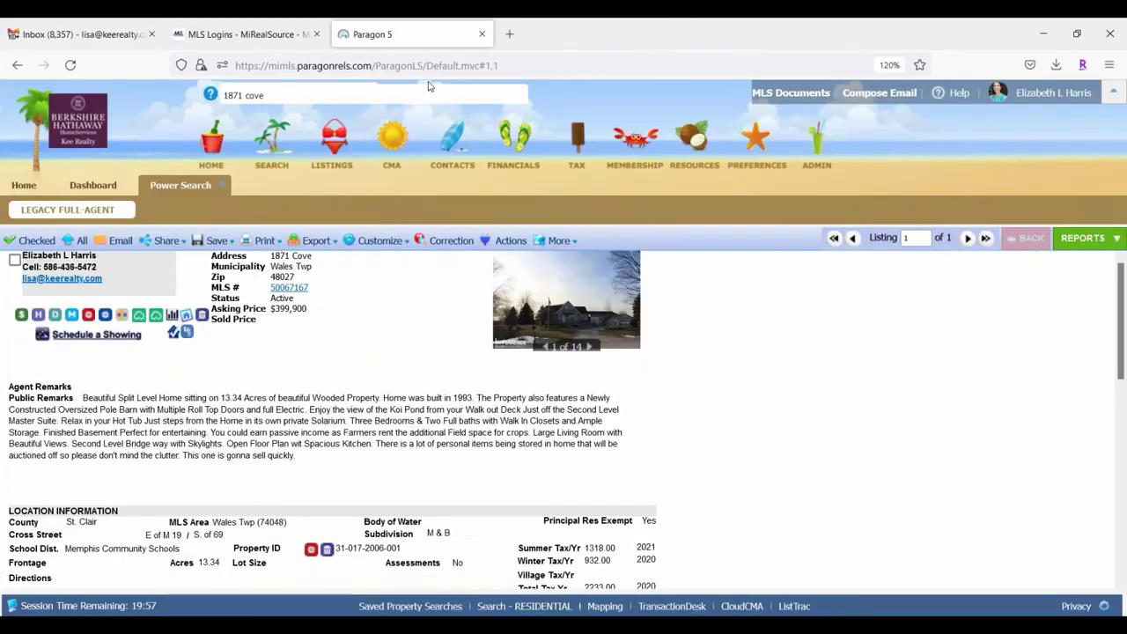
{"action": "left_click", "coordinate": [258, 40]}
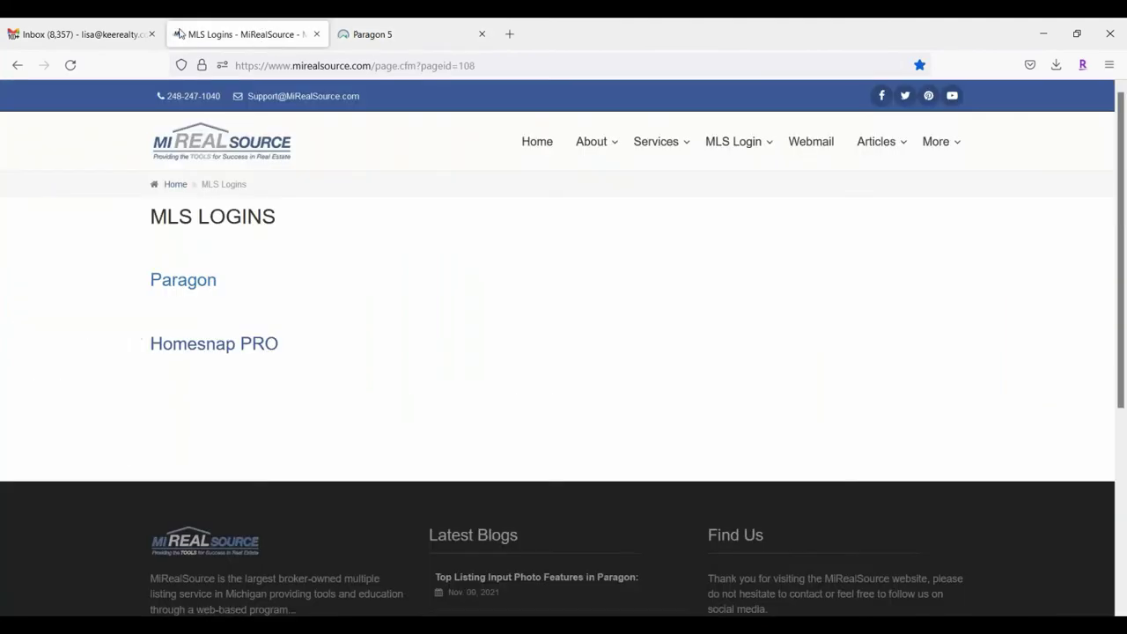
{"action": "left_click", "coordinate": [316, 34]}
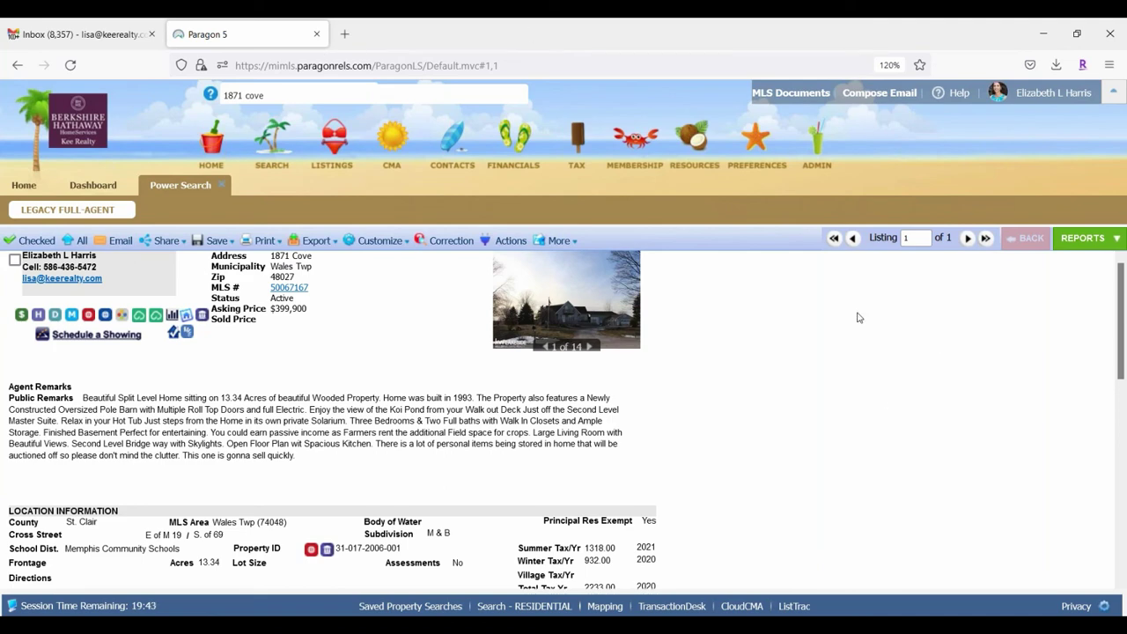
{"action": "mouse_move", "coordinate": [687, 137]}
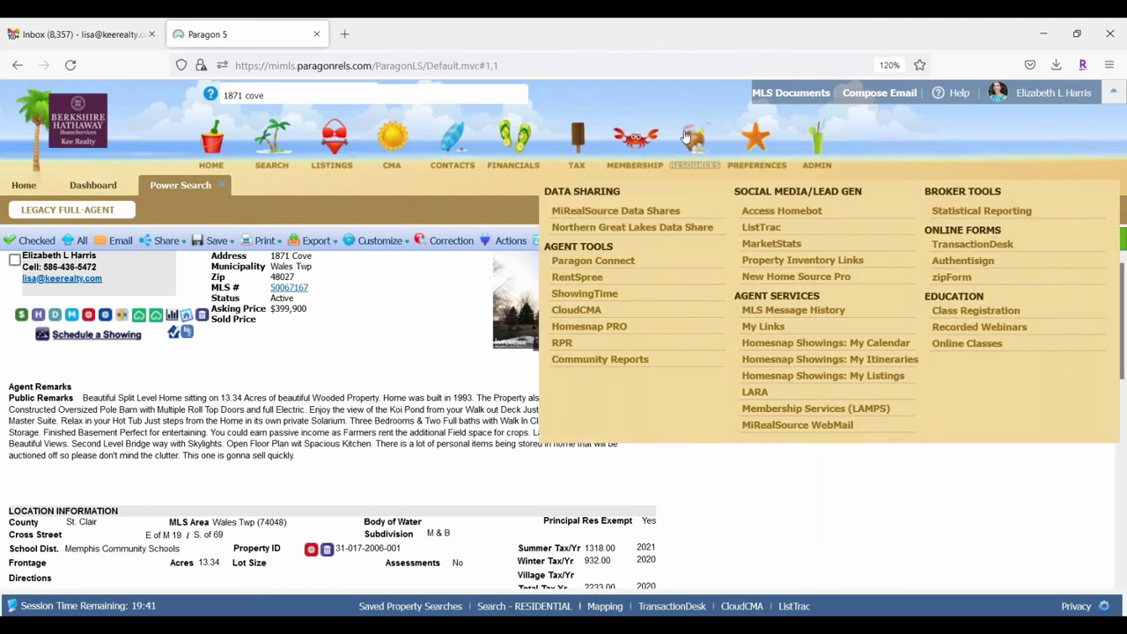
{"action": "left_click", "coordinate": [975, 251]}
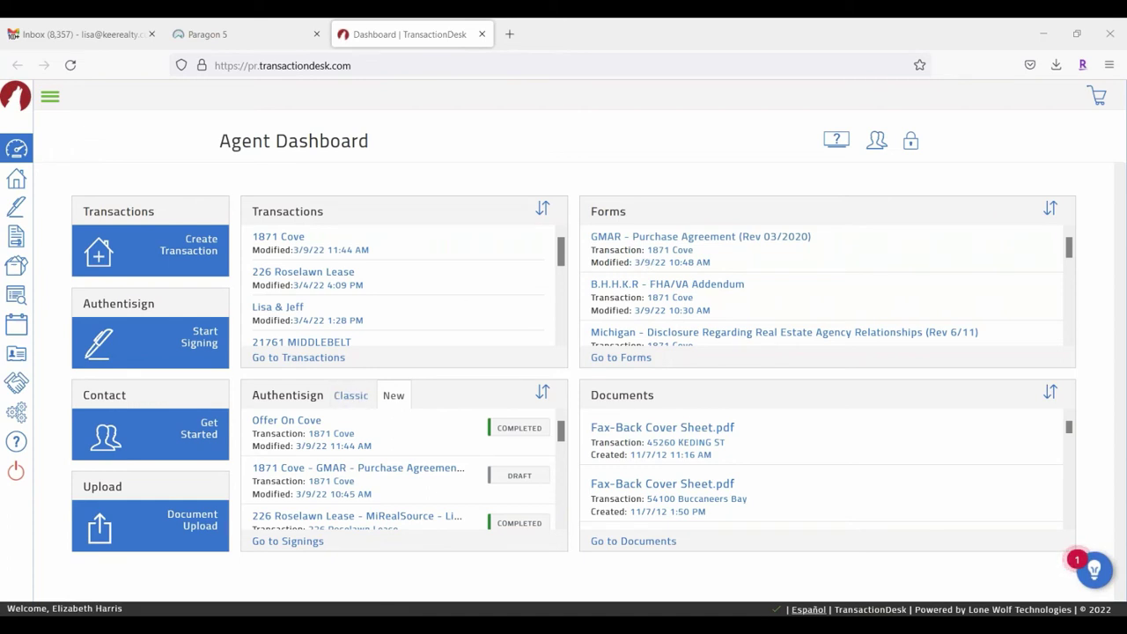
Step: Scroll the dashboard's Authentisign and Documents lists, then expand the left navigation sidebar
{"action": "scroll", "coordinate": [296, 440], "scroll_direction": "down", "scroll_amount": 5}
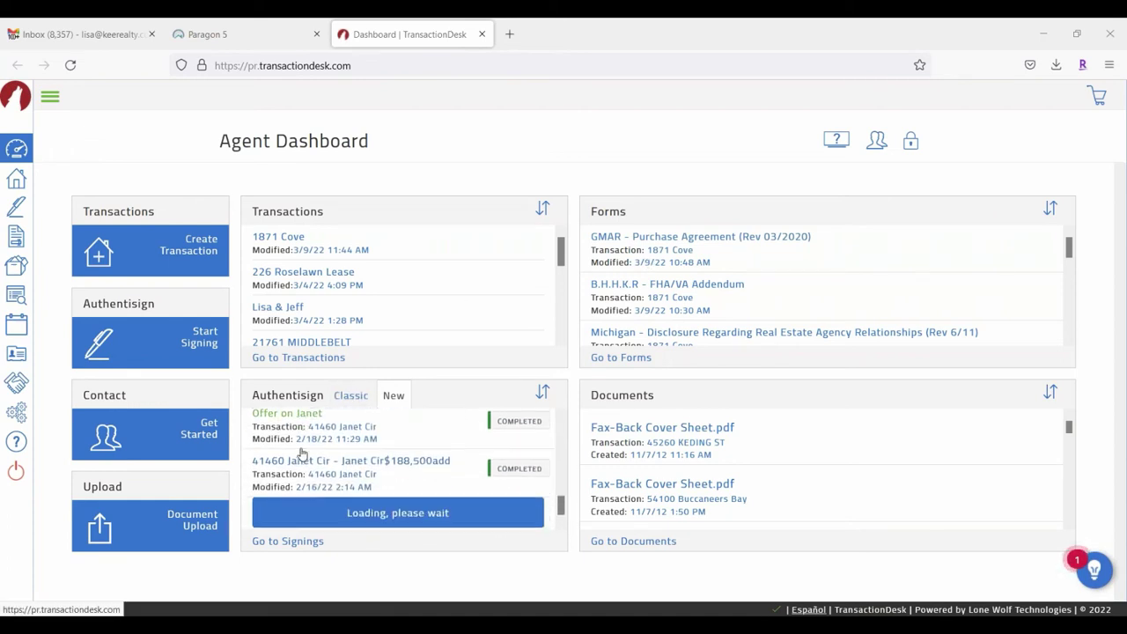
{"action": "scroll", "coordinate": [761, 452], "scroll_direction": "down", "scroll_amount": 5}
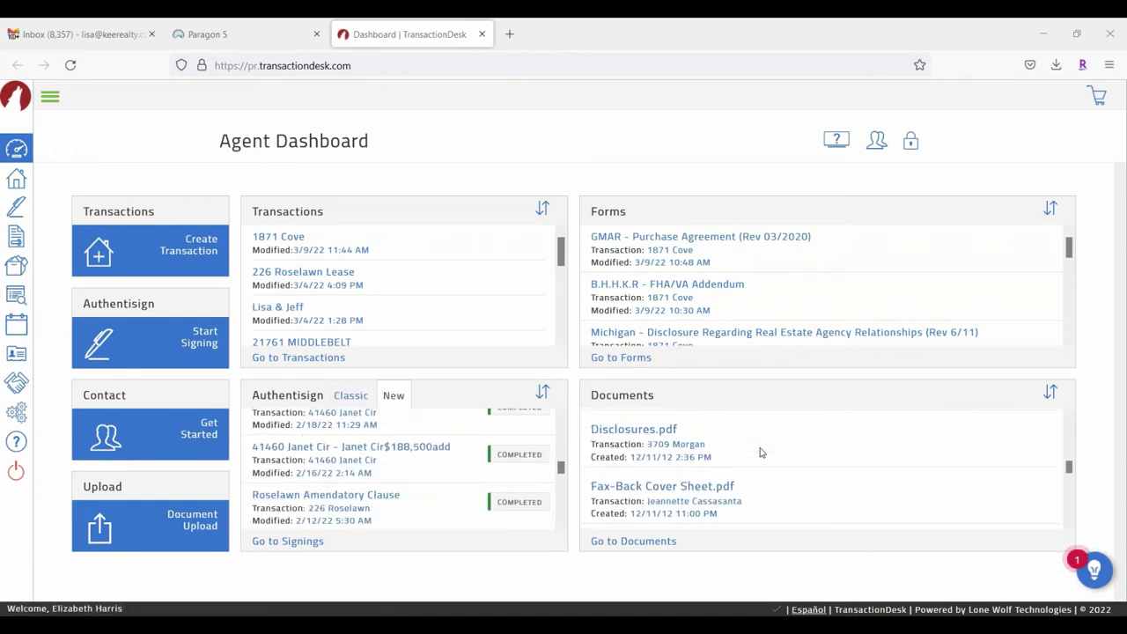
{"action": "scroll", "coordinate": [761, 452], "scroll_direction": "down", "scroll_amount": 2}
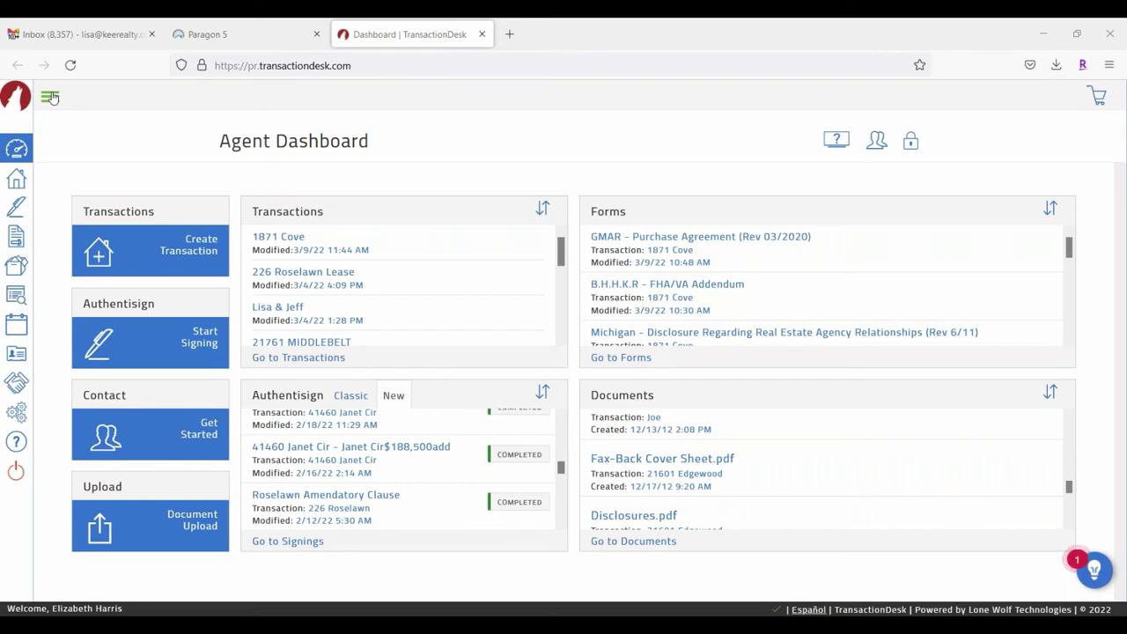
{"action": "left_click", "coordinate": [51, 97]}
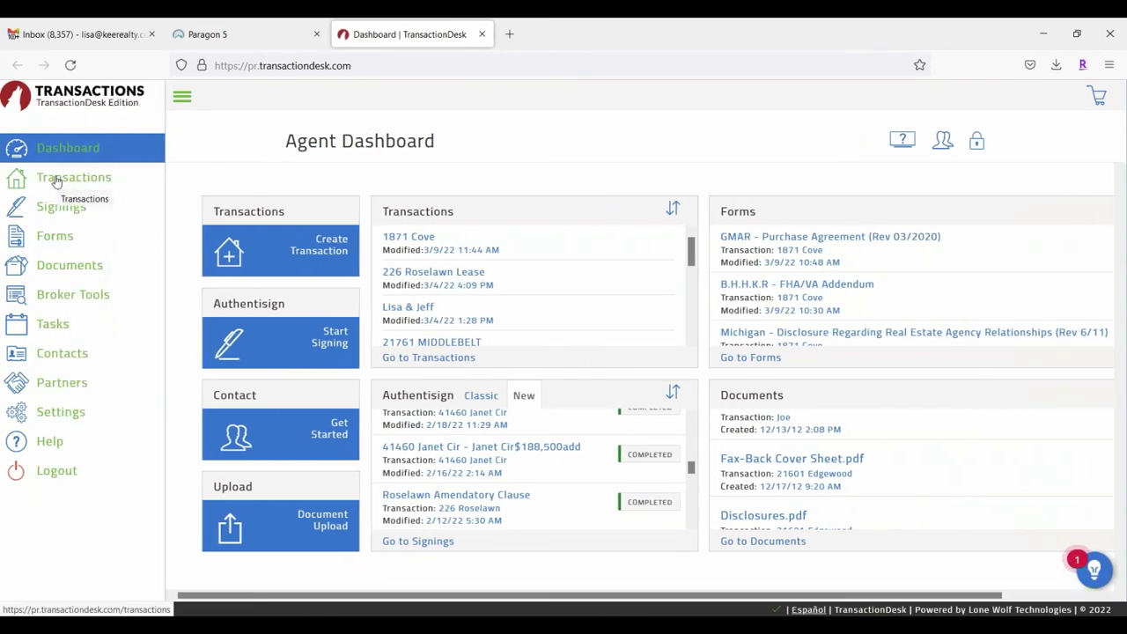
{"action": "left_click", "coordinate": [55, 184]}
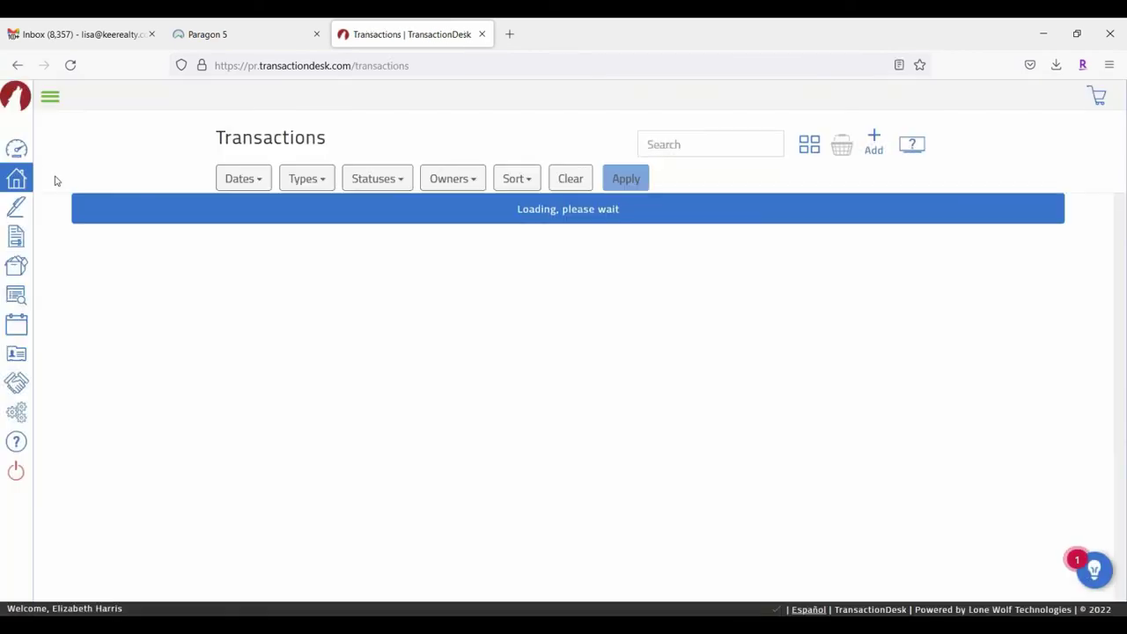
{"action": "scroll", "coordinate": [517, 374], "scroll_direction": "down", "scroll_amount": 7}
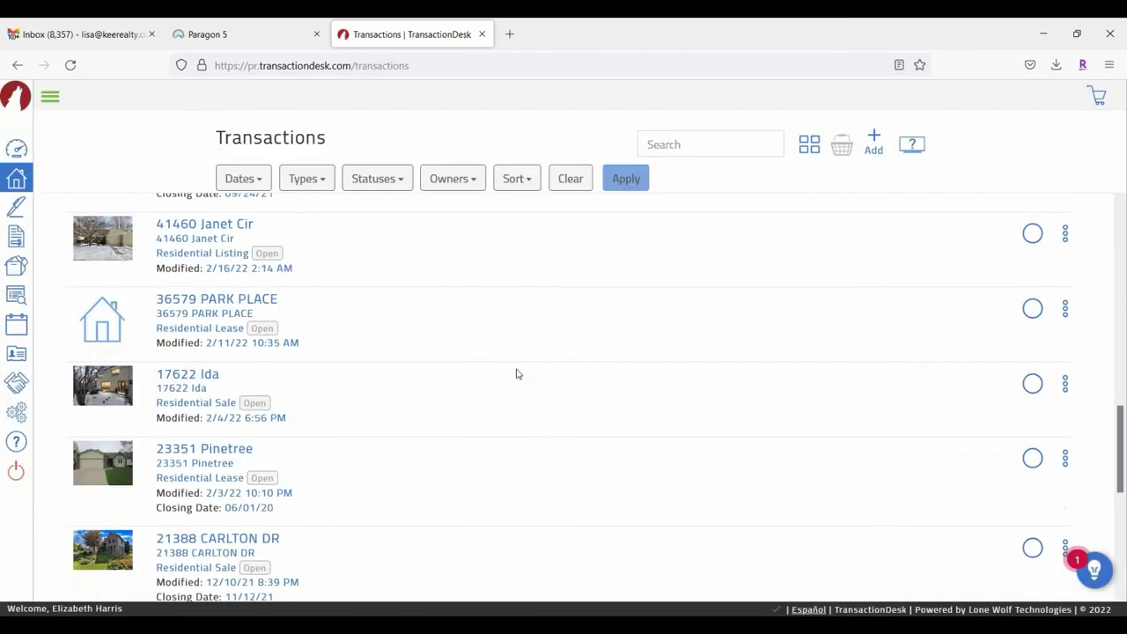
{"action": "scroll", "coordinate": [517, 373], "scroll_direction": "down", "scroll_amount": 9}
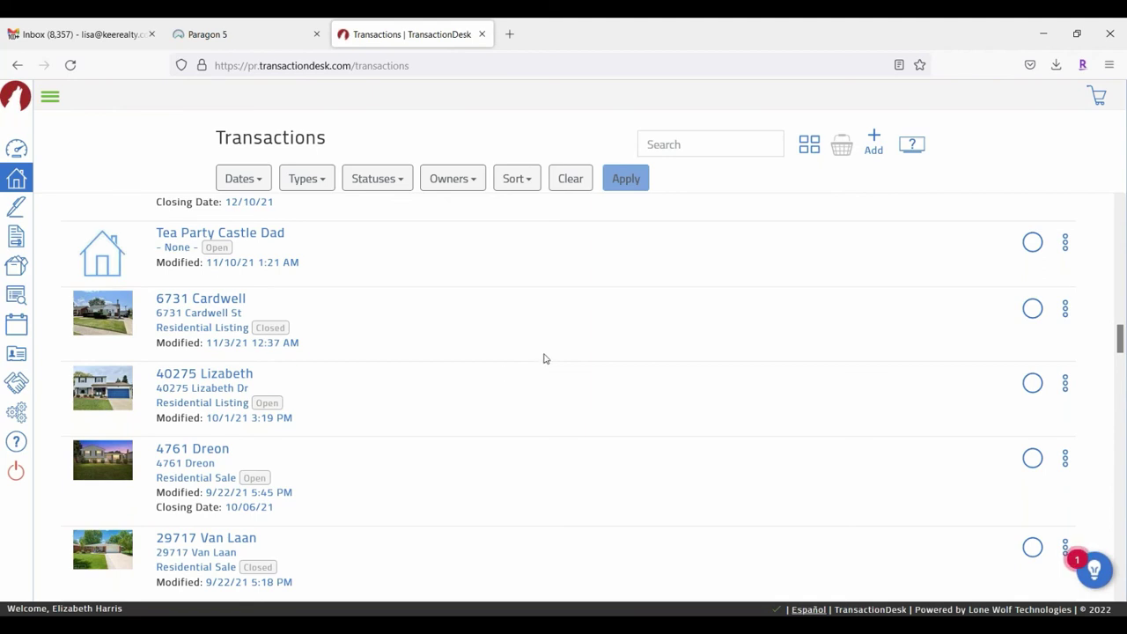
{"action": "scroll", "coordinate": [528, 344], "scroll_direction": "up", "scroll_amount": 6}
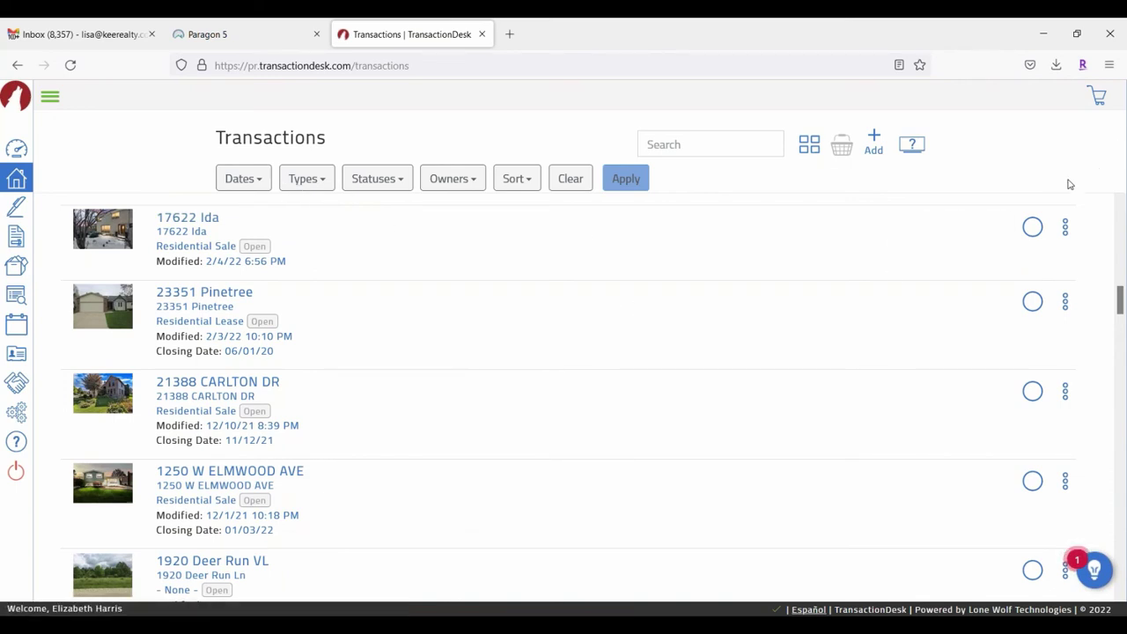
{"action": "left_click", "coordinate": [1066, 229]}
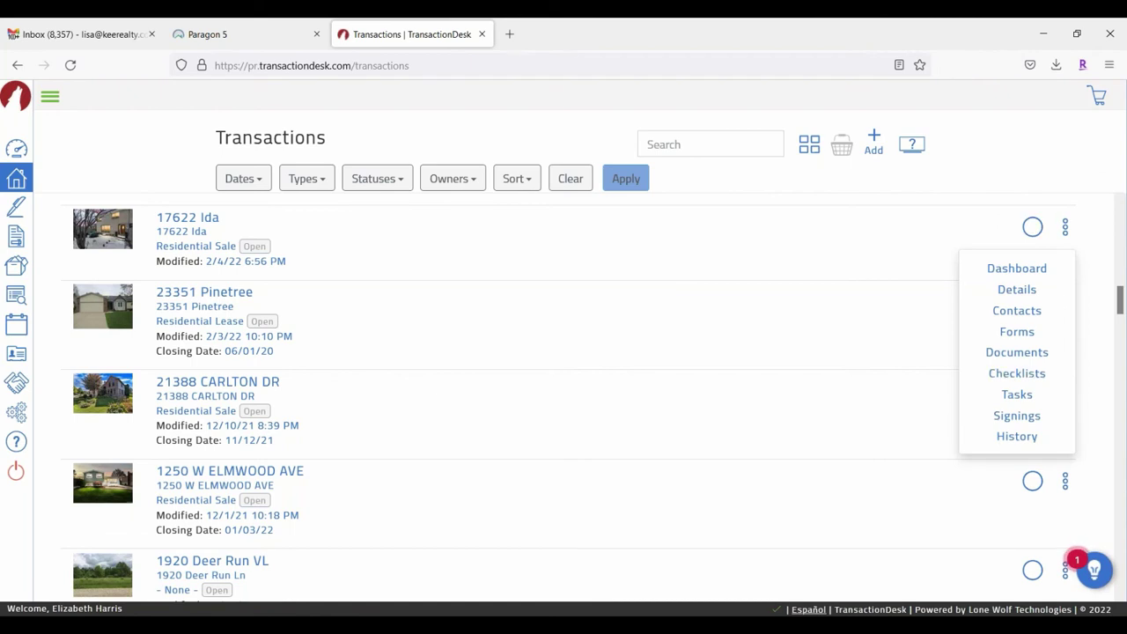
{"action": "scroll", "coordinate": [1068, 300], "scroll_direction": "down", "scroll_amount": 2}
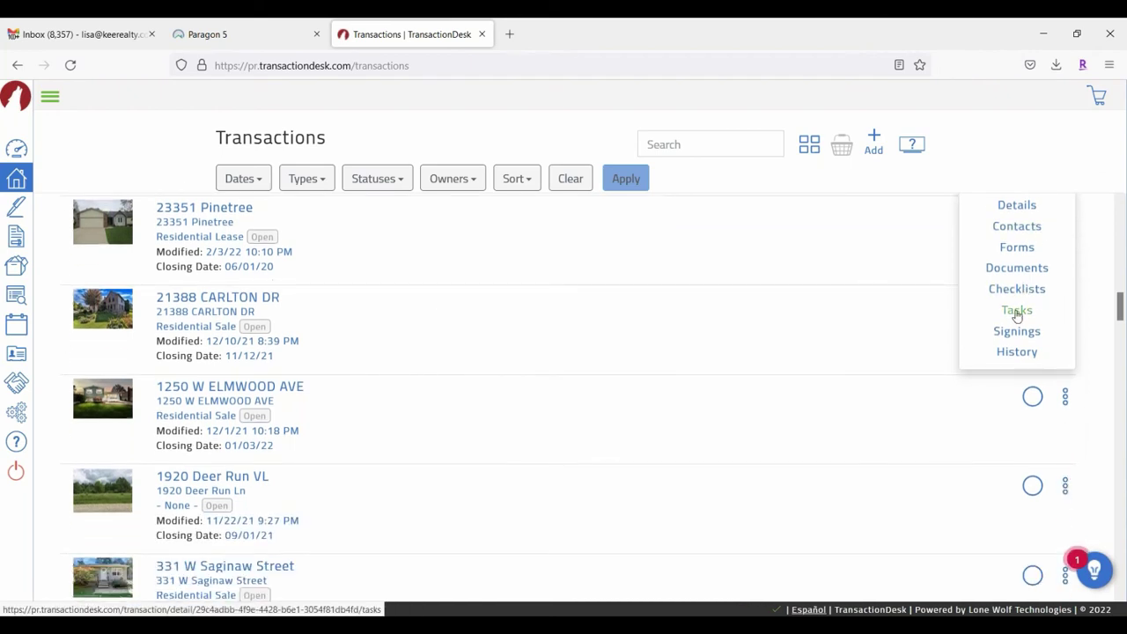
{"action": "scroll", "coordinate": [969, 272], "scroll_direction": "up", "scroll_amount": 4}
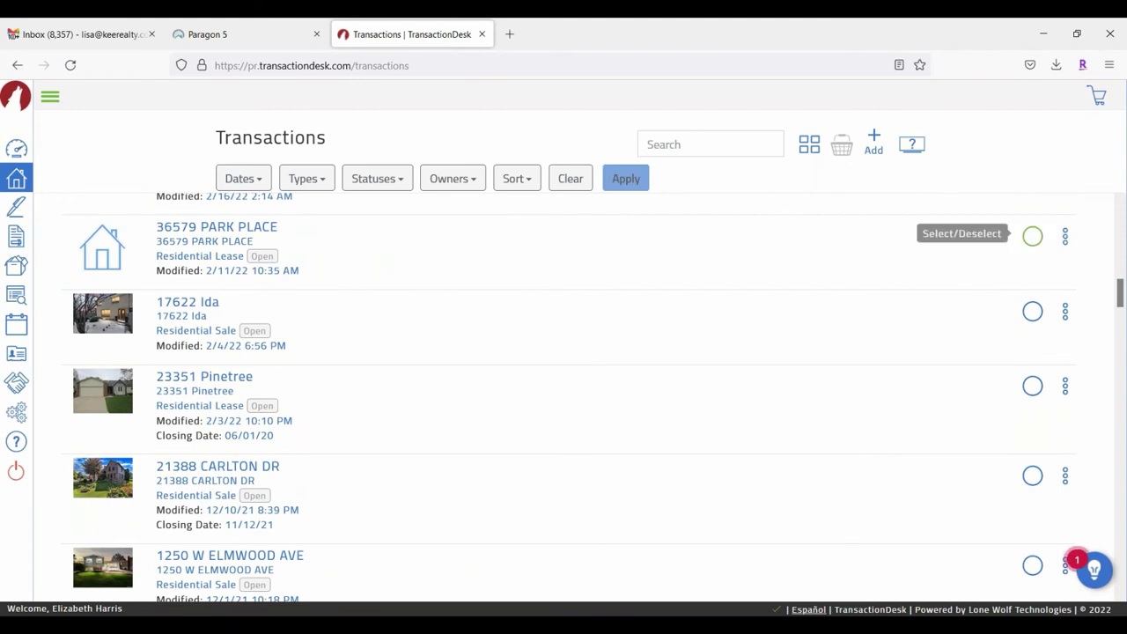
{"action": "left_click", "coordinate": [1032, 236]}
{"action": "scroll", "coordinate": [969, 260], "scroll_direction": "up", "scroll_amount": 4}
{"action": "left_click", "coordinate": [1031, 241]}
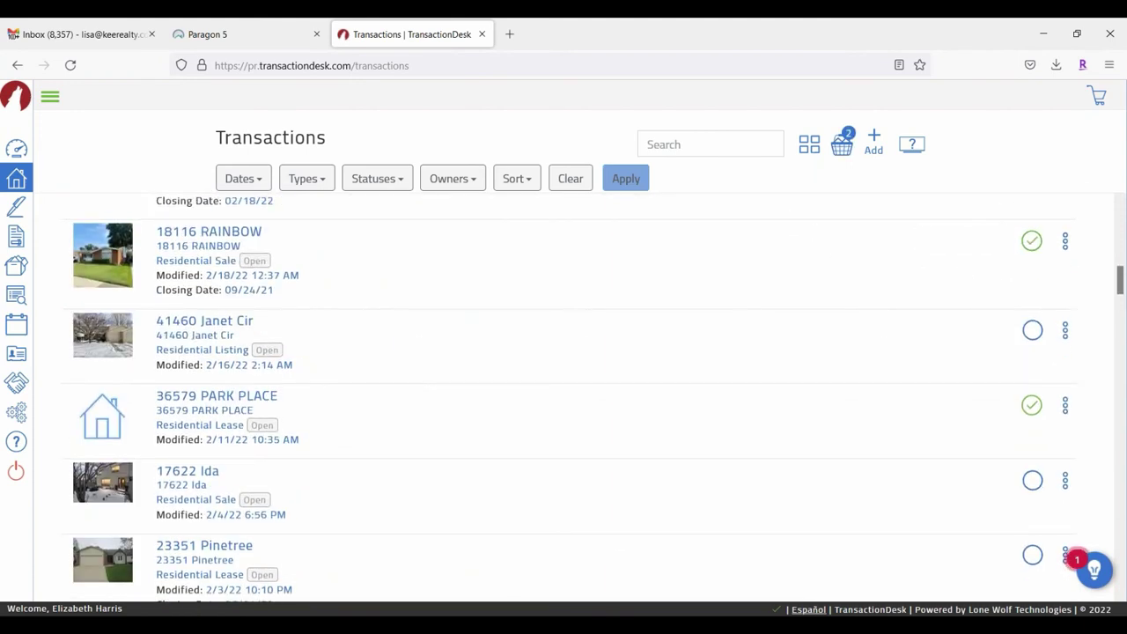
{"action": "left_click", "coordinate": [842, 143]}
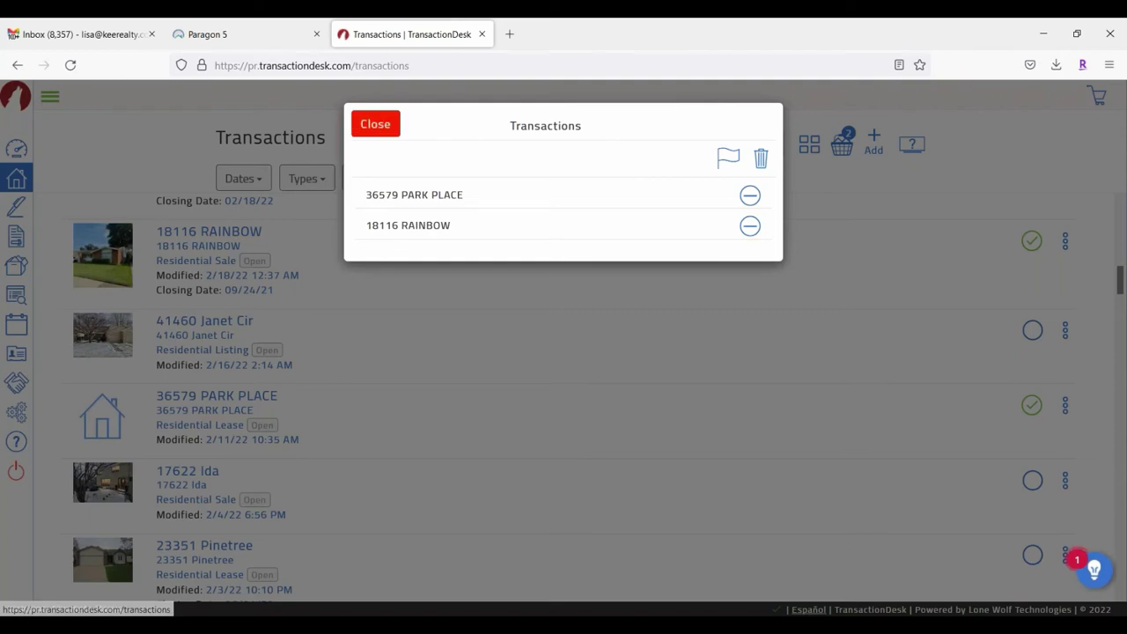
{"action": "left_click", "coordinate": [380, 130]}
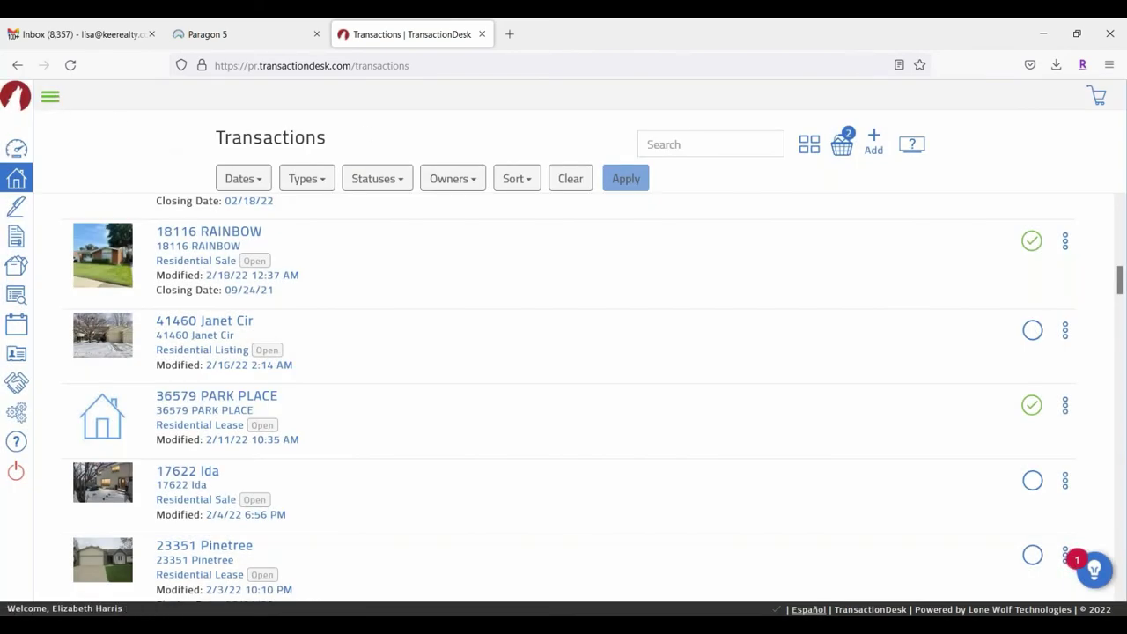
{"action": "left_click", "coordinate": [49, 97]}
{"action": "left_click", "coordinate": [53, 206]}
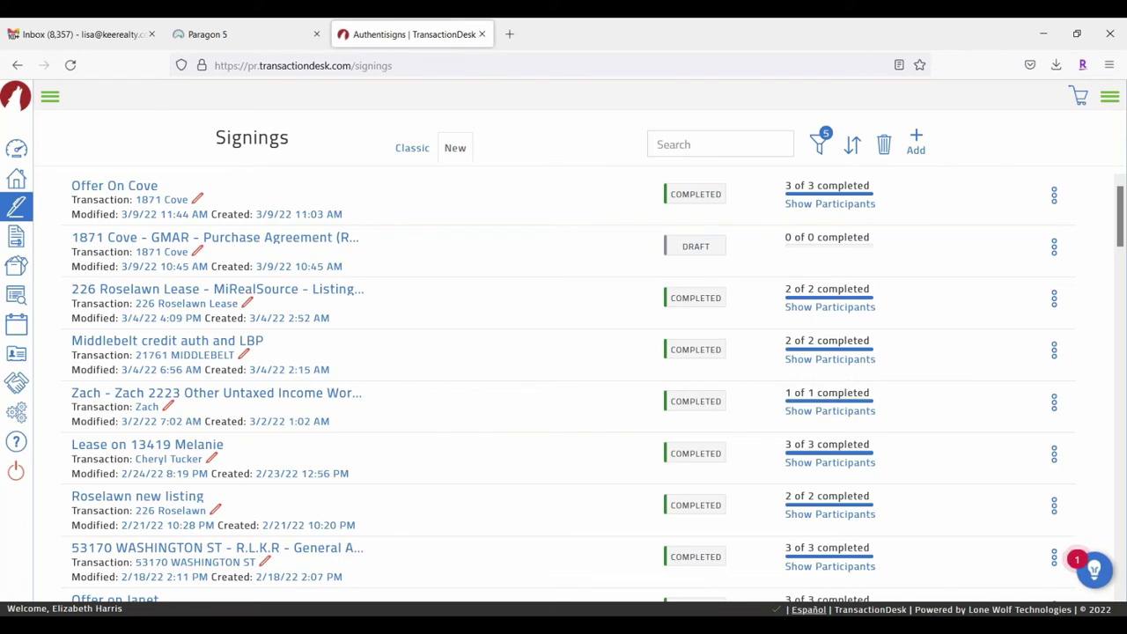
{"action": "scroll", "coordinate": [559, 297], "scroll_direction": "down", "scroll_amount": 7}
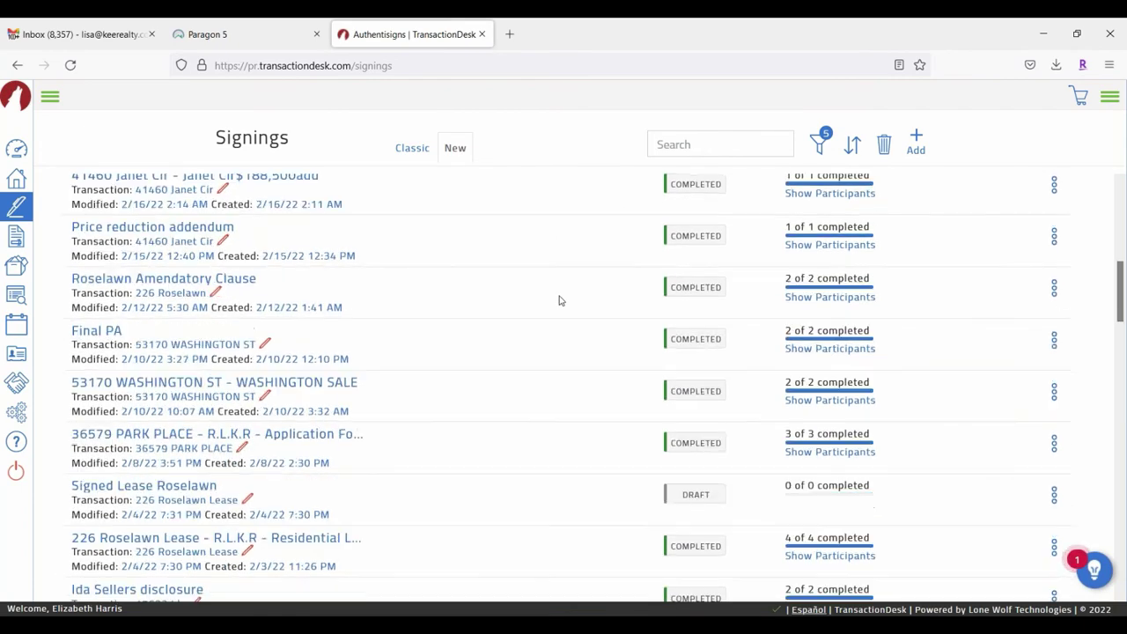
{"action": "scroll", "coordinate": [558, 300], "scroll_direction": "down", "scroll_amount": 10}
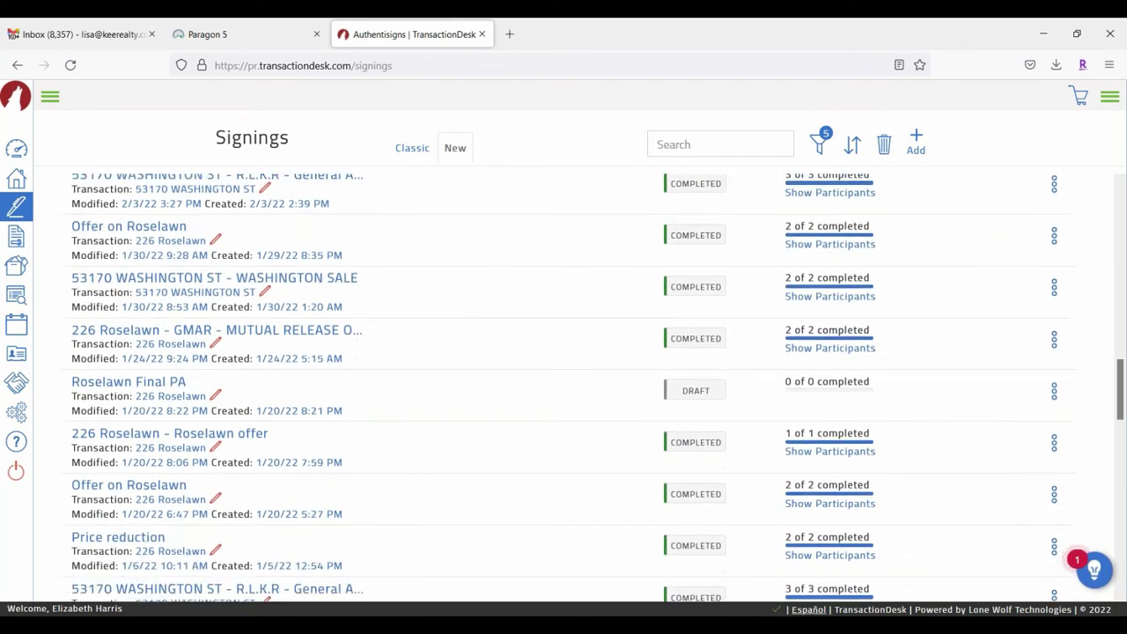
{"action": "scroll", "coordinate": [552, 303], "scroll_direction": "down", "scroll_amount": 10}
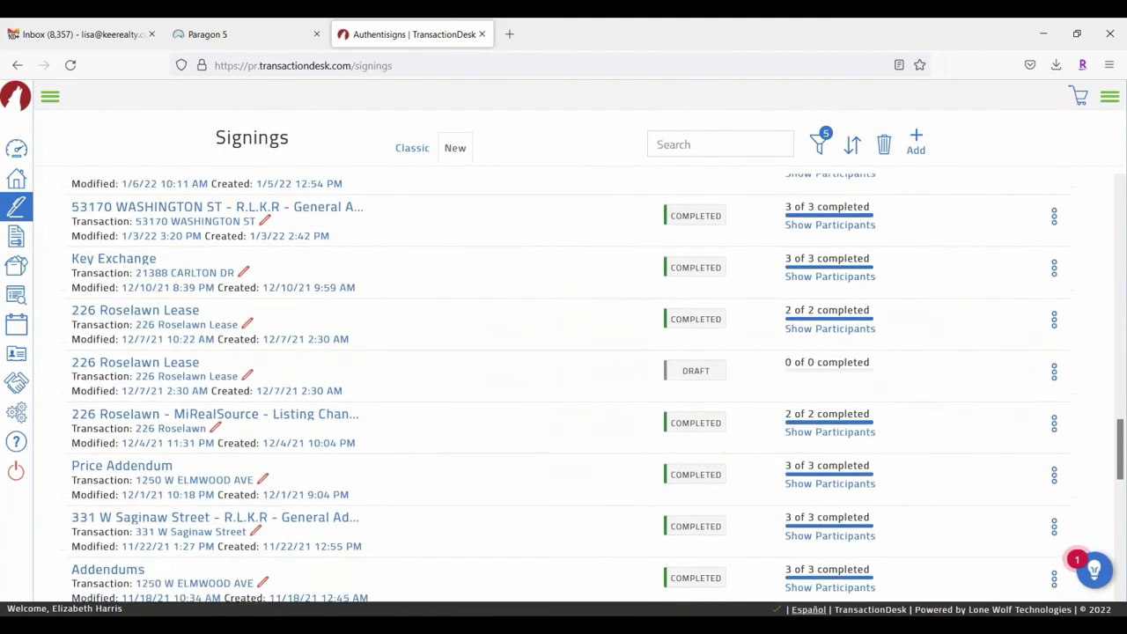
{"action": "scroll", "coordinate": [563, 387], "scroll_direction": "down", "scroll_amount": 3}
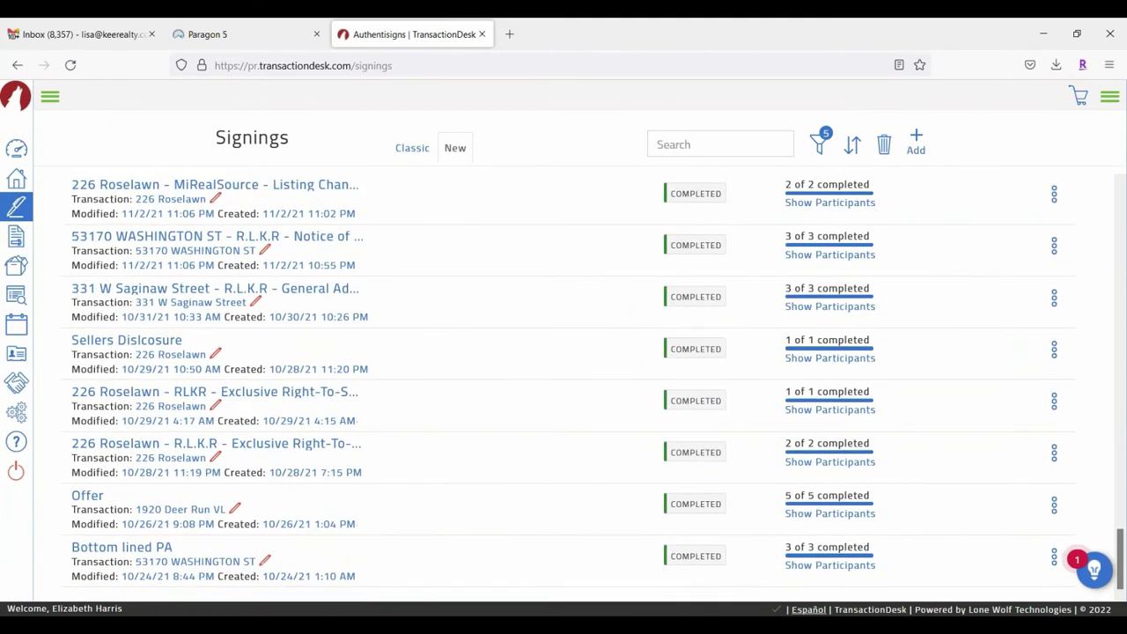
{"action": "scroll", "coordinate": [555, 306], "scroll_direction": "up", "scroll_amount": 15}
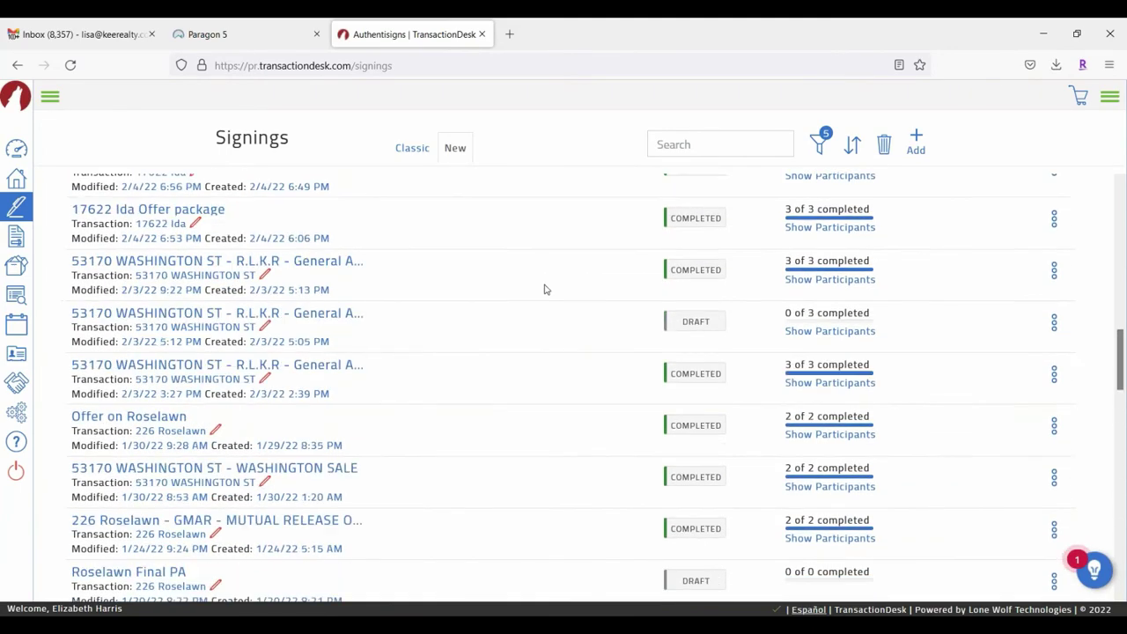
{"action": "scroll", "coordinate": [399, 246], "scroll_direction": "up", "scroll_amount": 3}
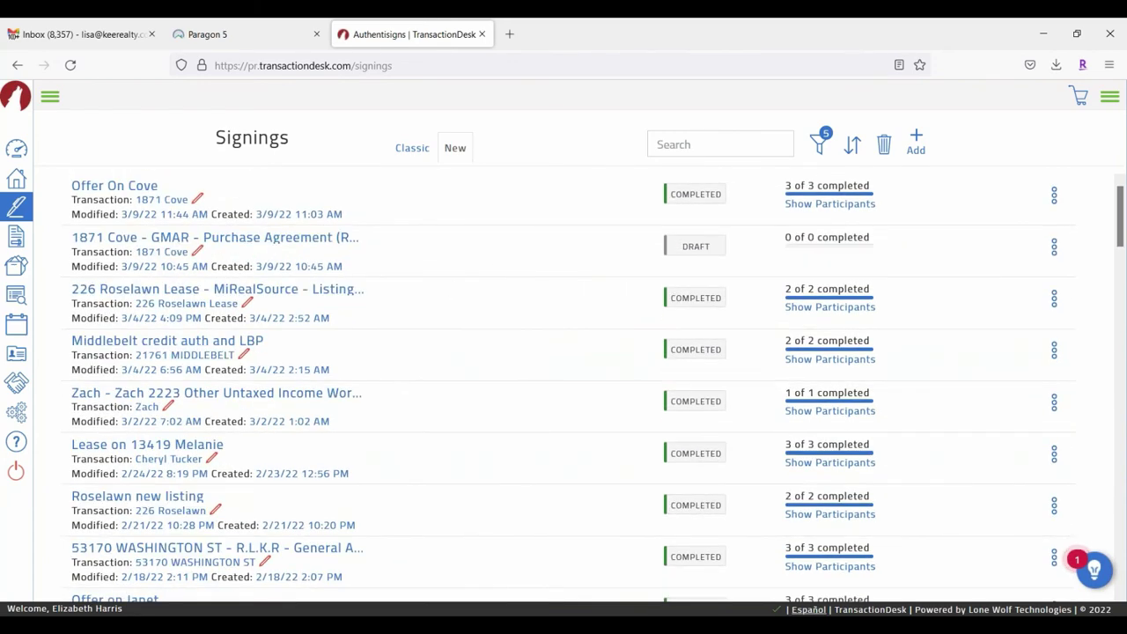
{"action": "left_click", "coordinate": [291, 241]}
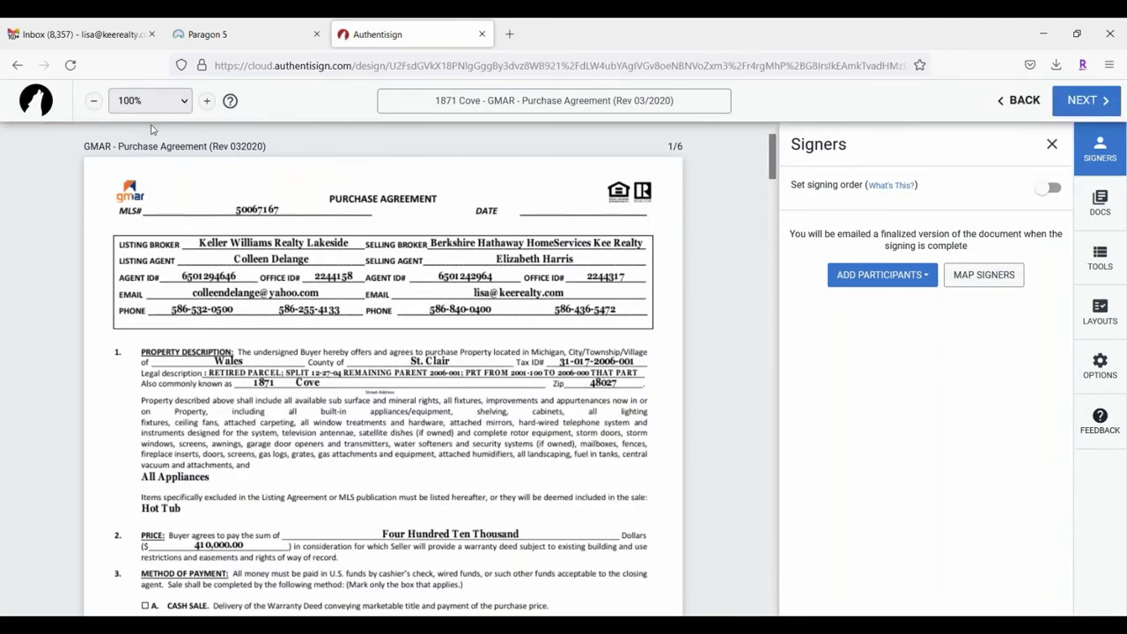
{"action": "scroll", "coordinate": [745, 432], "scroll_direction": "down", "scroll_amount": 3}
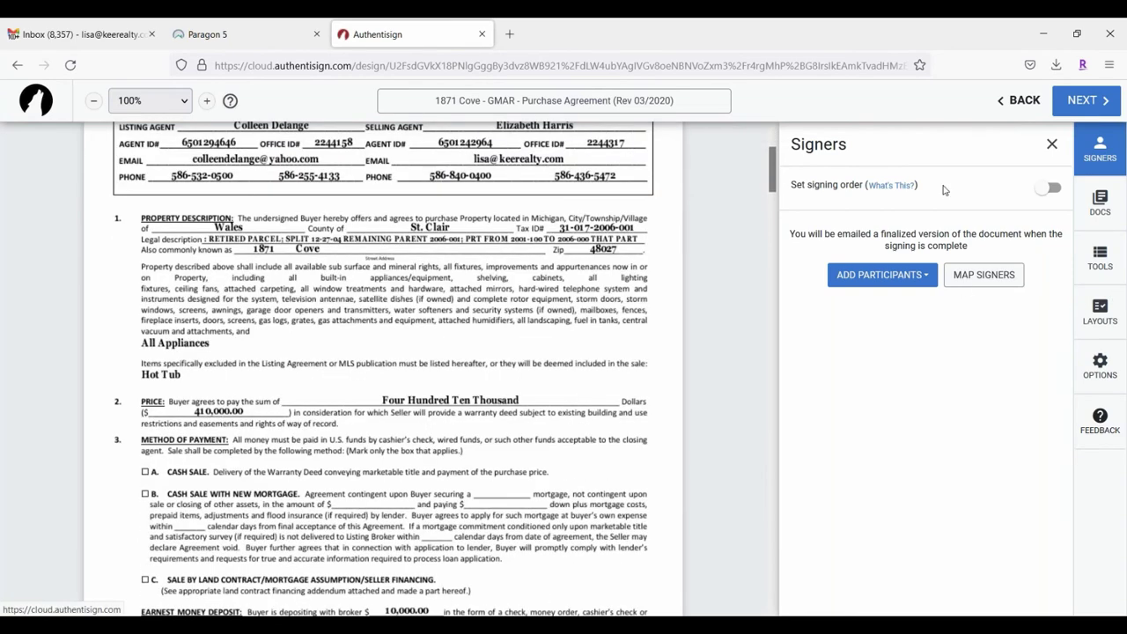
{"action": "left_click", "coordinate": [15, 66]}
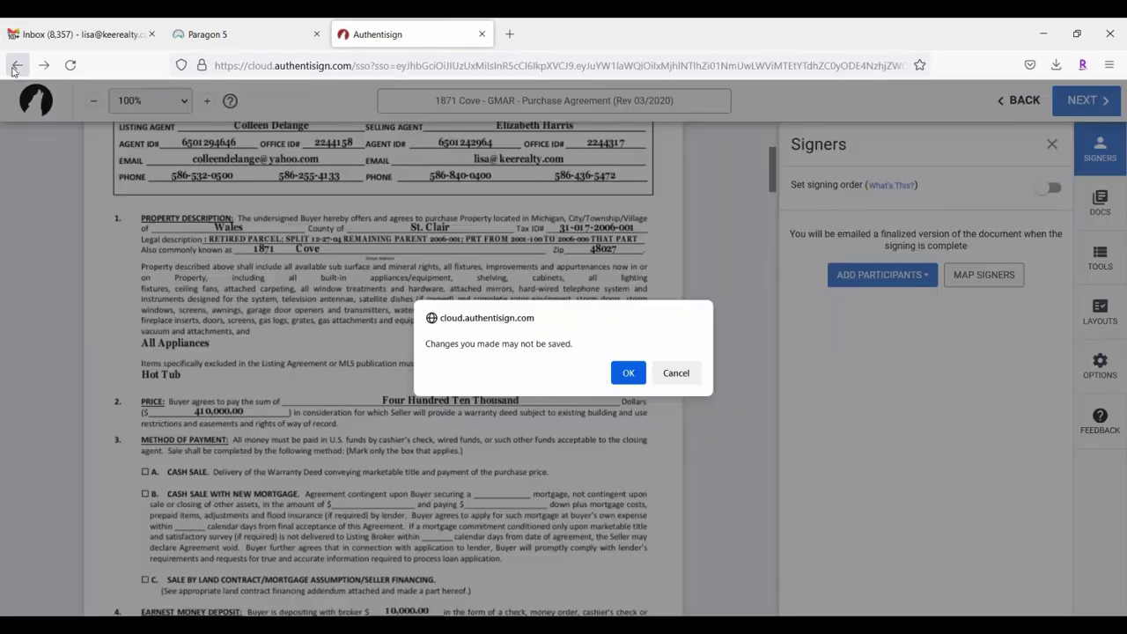
{"action": "left_click", "coordinate": [628, 373]}
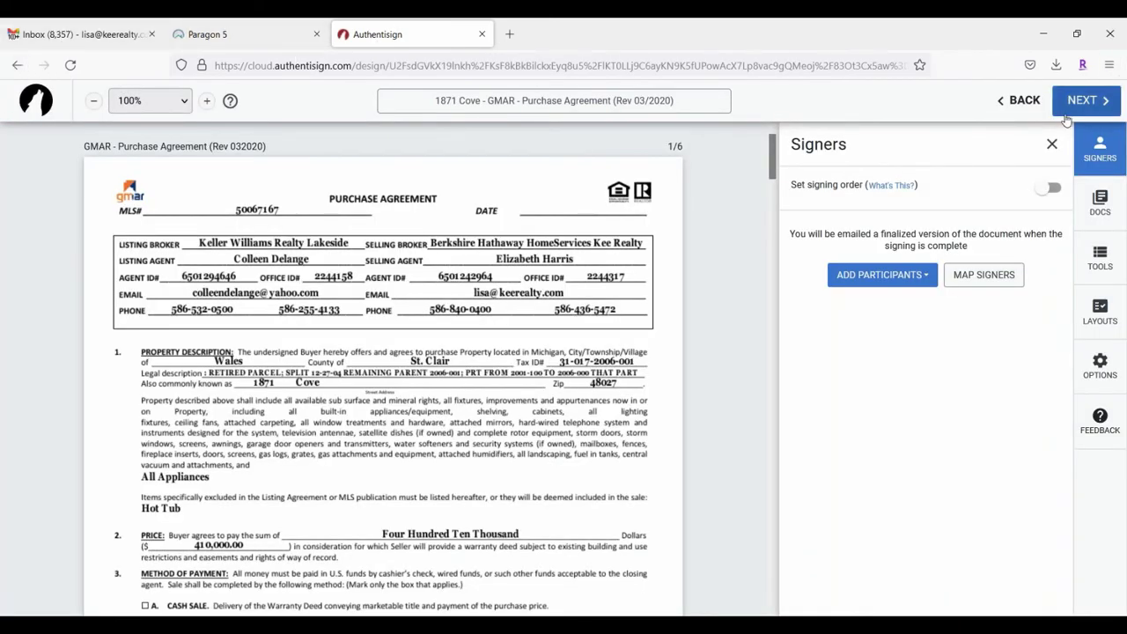
{"action": "left_click", "coordinate": [1020, 100]}
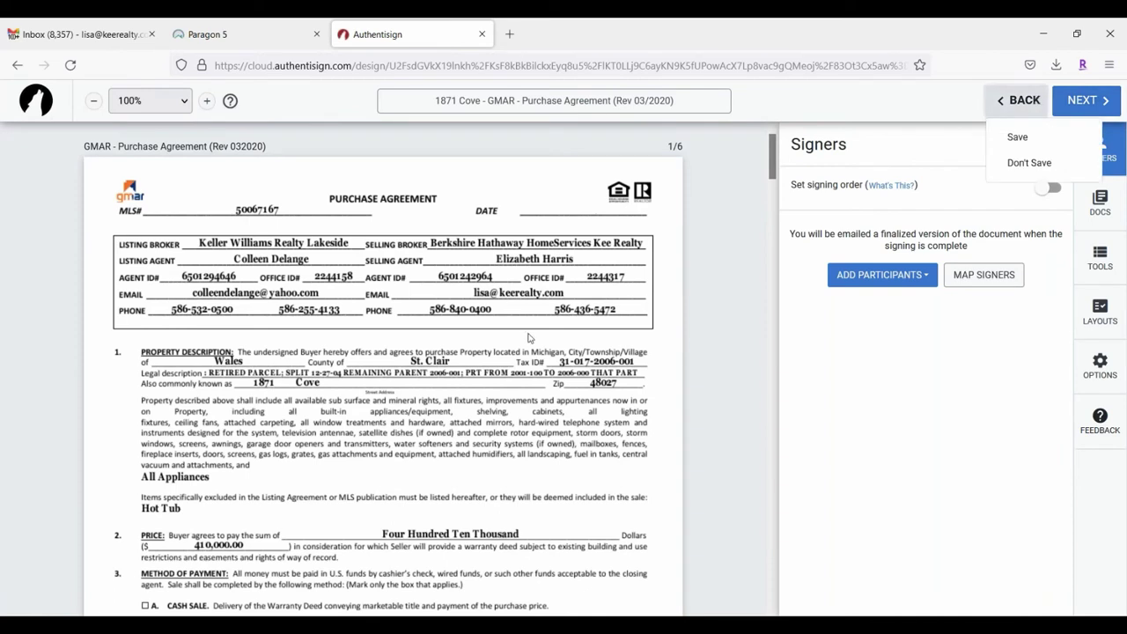
{"action": "left_click", "coordinate": [1028, 163]}
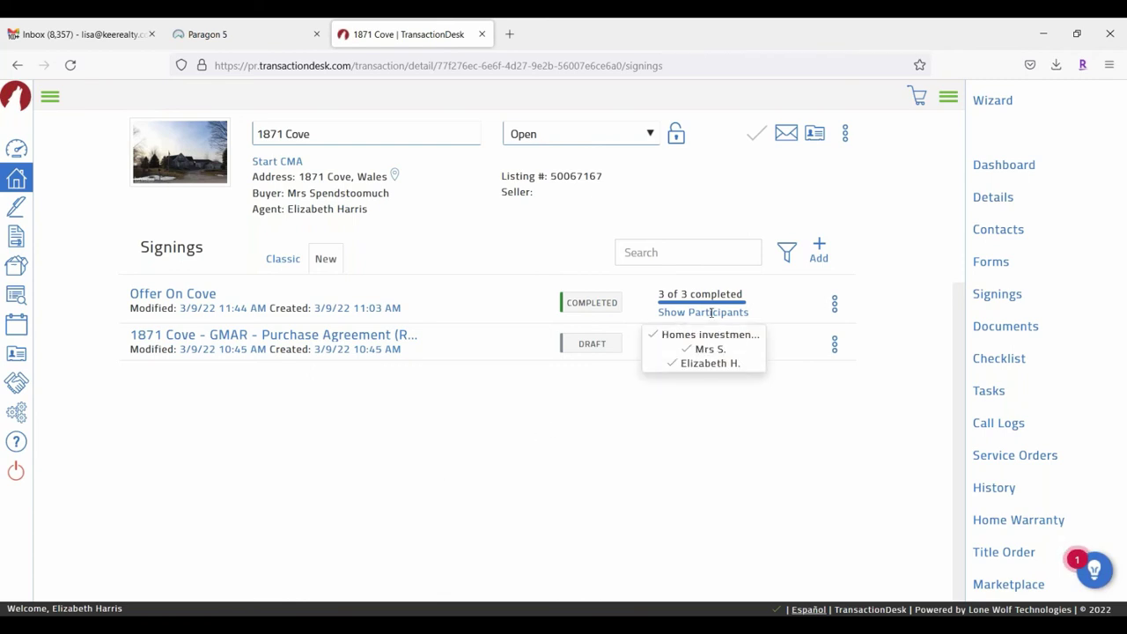
Step: Check the Offer On Cove signing's actions menu, then open the Forms library from the sidebar
{"action": "left_click", "coordinate": [835, 308]}
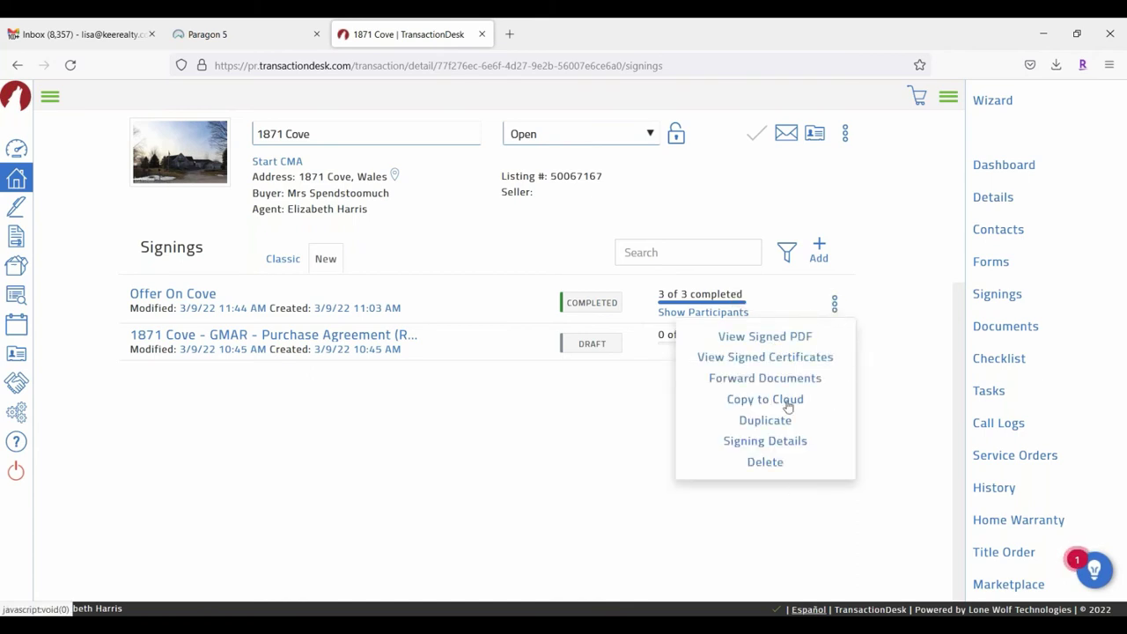
{"action": "left_click", "coordinate": [553, 405]}
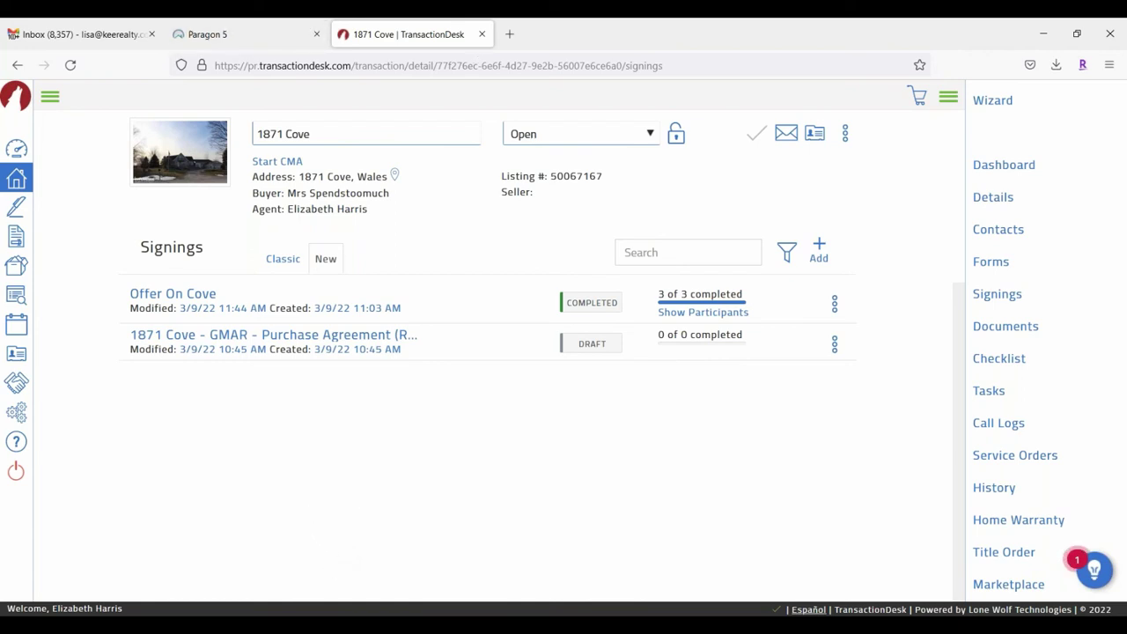
{"action": "left_click", "coordinate": [50, 98]}
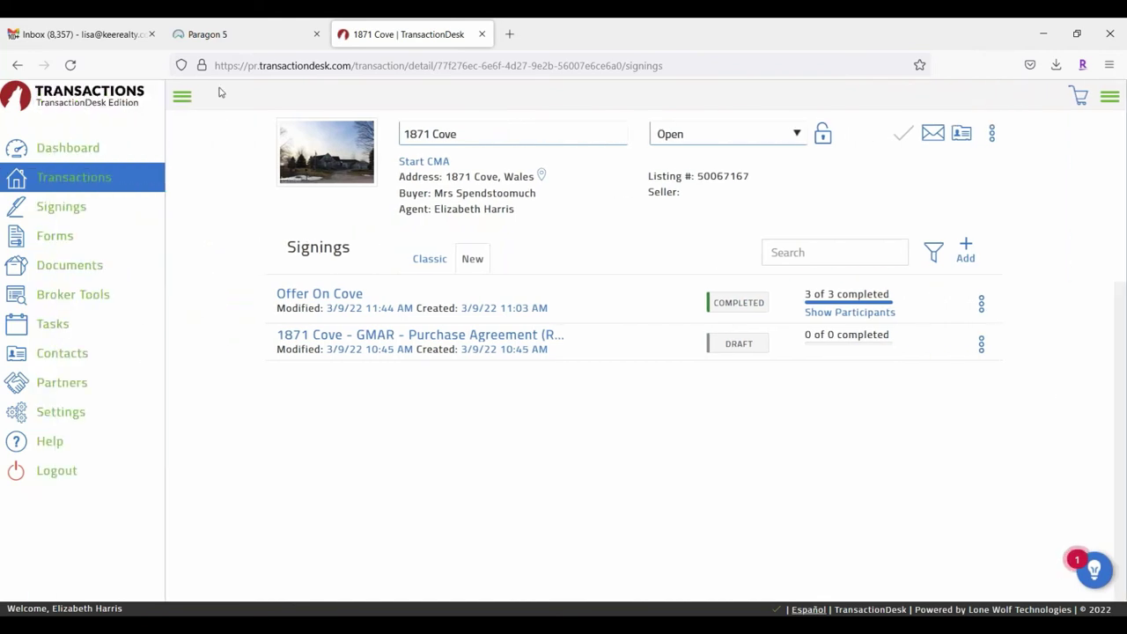
{"action": "left_click", "coordinate": [55, 236]}
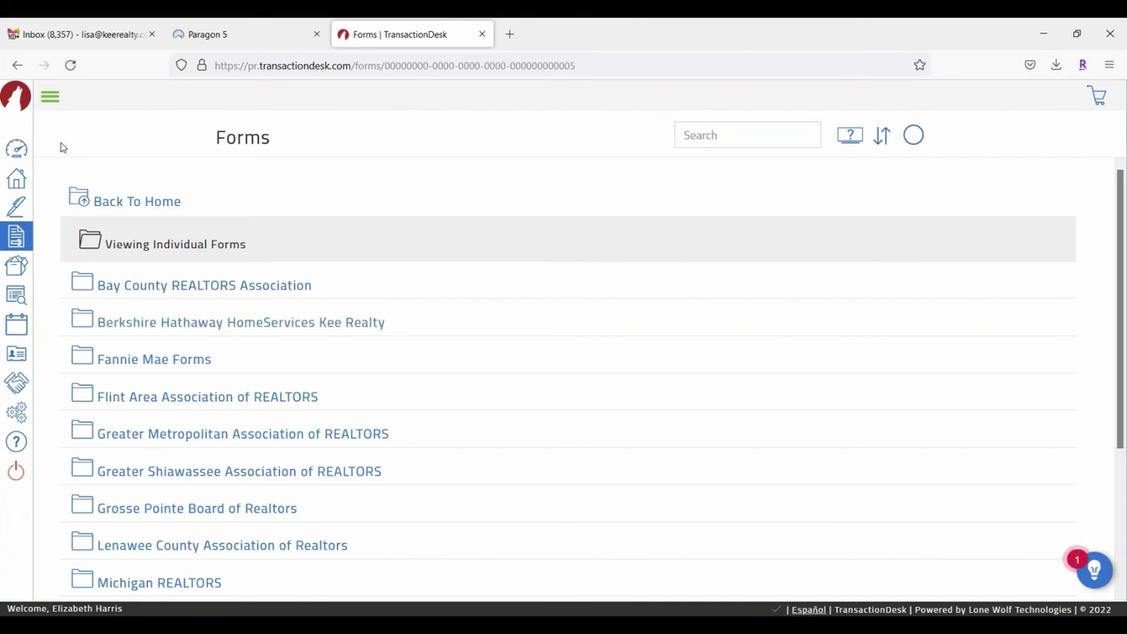
Step: Visit the Documents page's Transaction Folder, then the Tasks page
{"action": "left_click", "coordinate": [51, 99]}
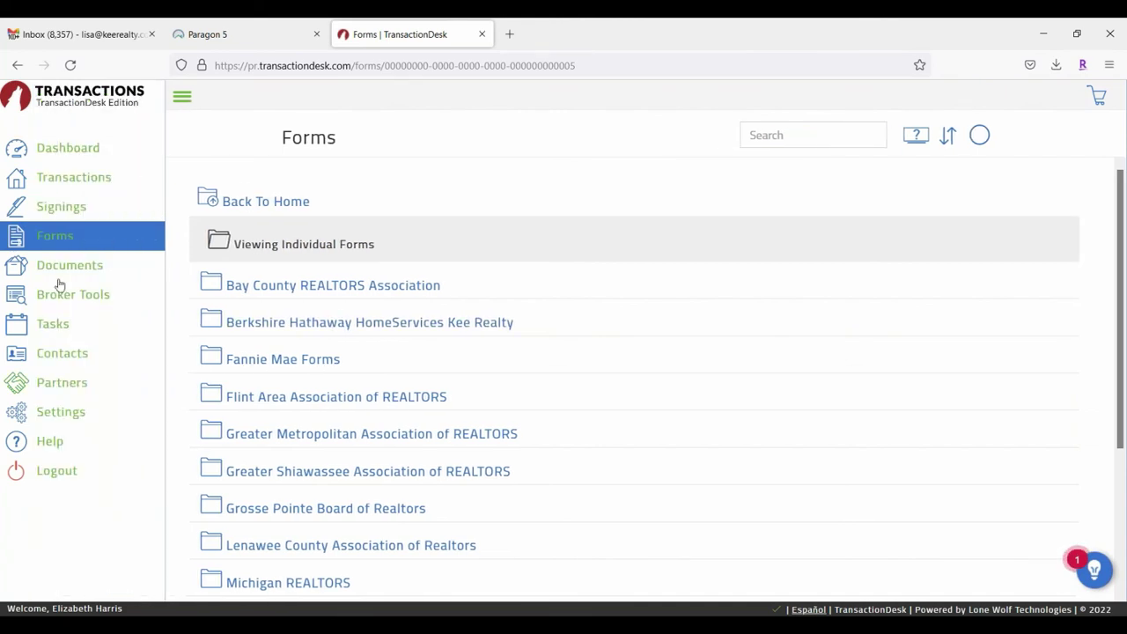
{"action": "left_click", "coordinate": [96, 267]}
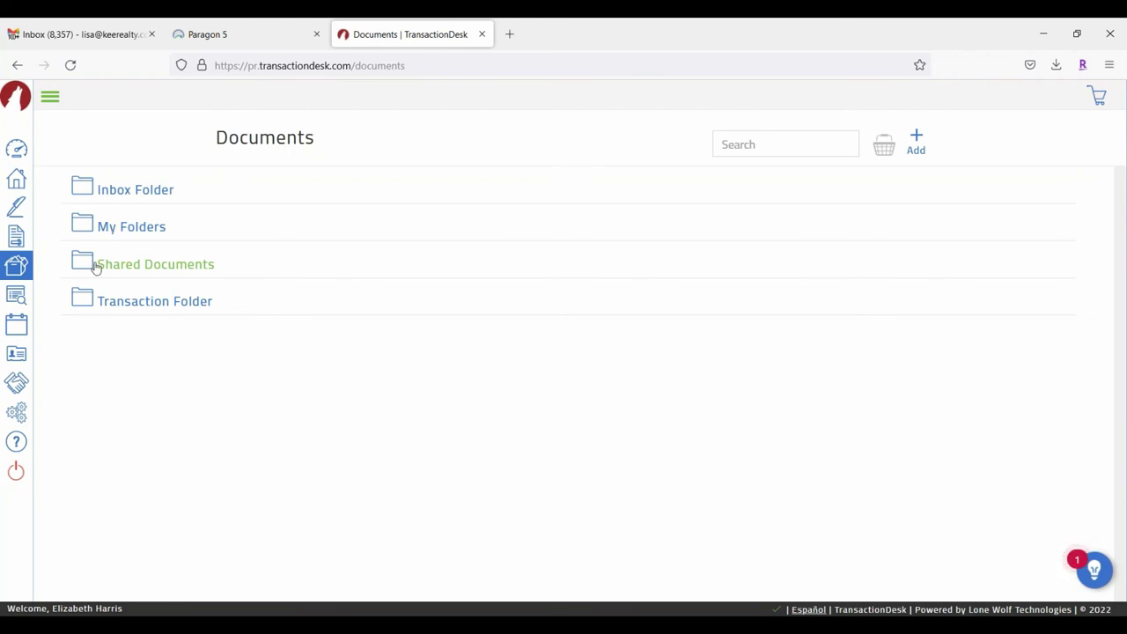
{"action": "left_click", "coordinate": [151, 301]}
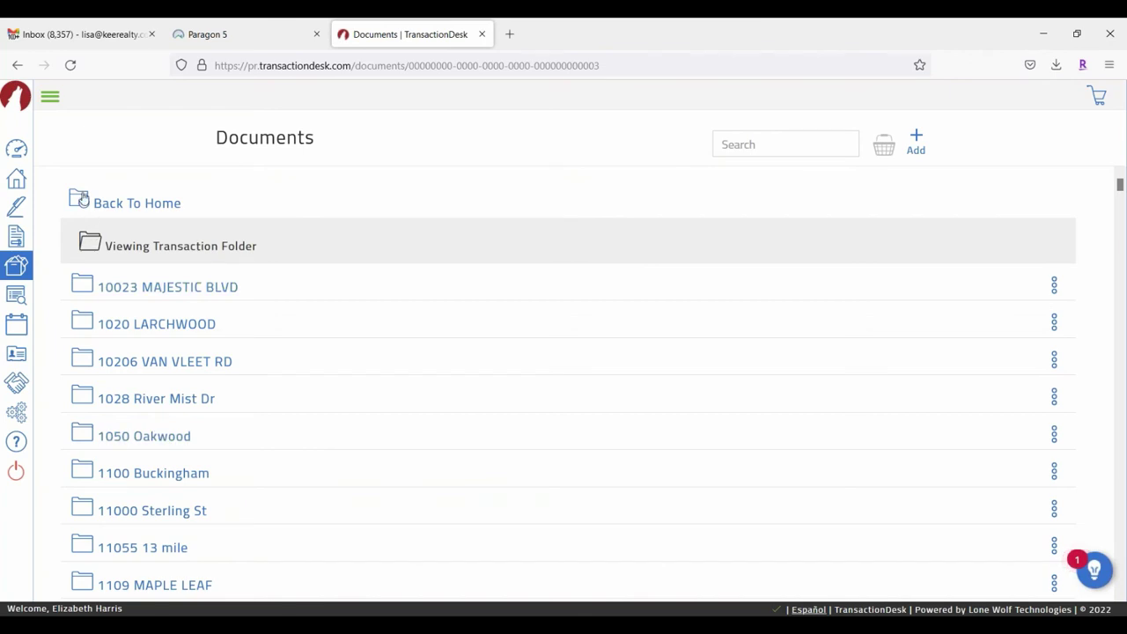
{"action": "left_click", "coordinate": [50, 97]}
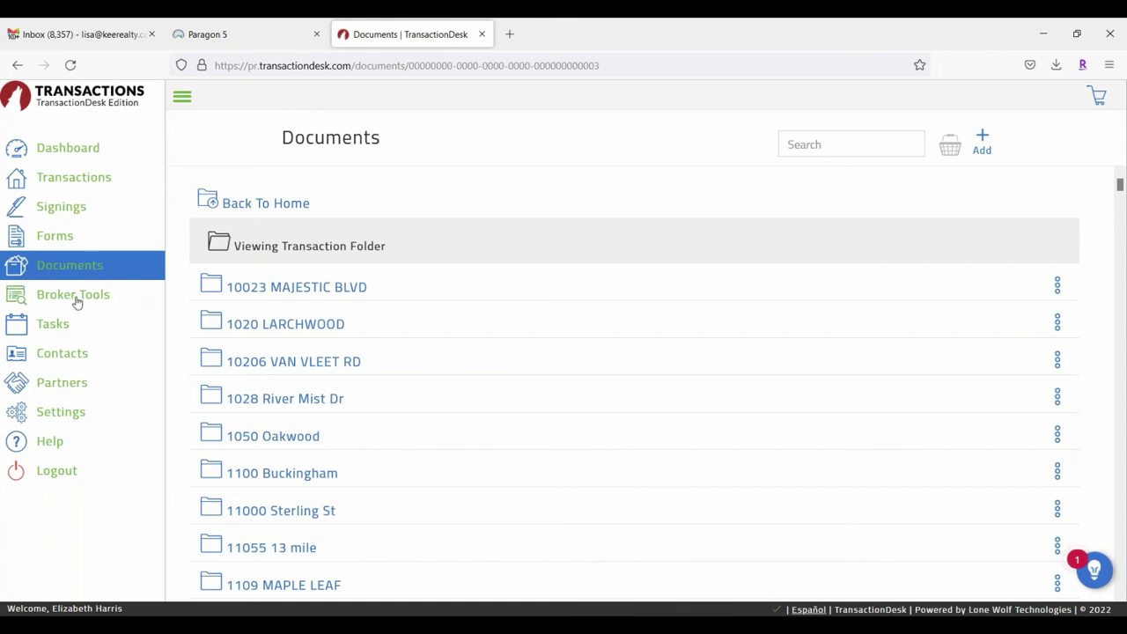
{"action": "left_click", "coordinate": [53, 324]}
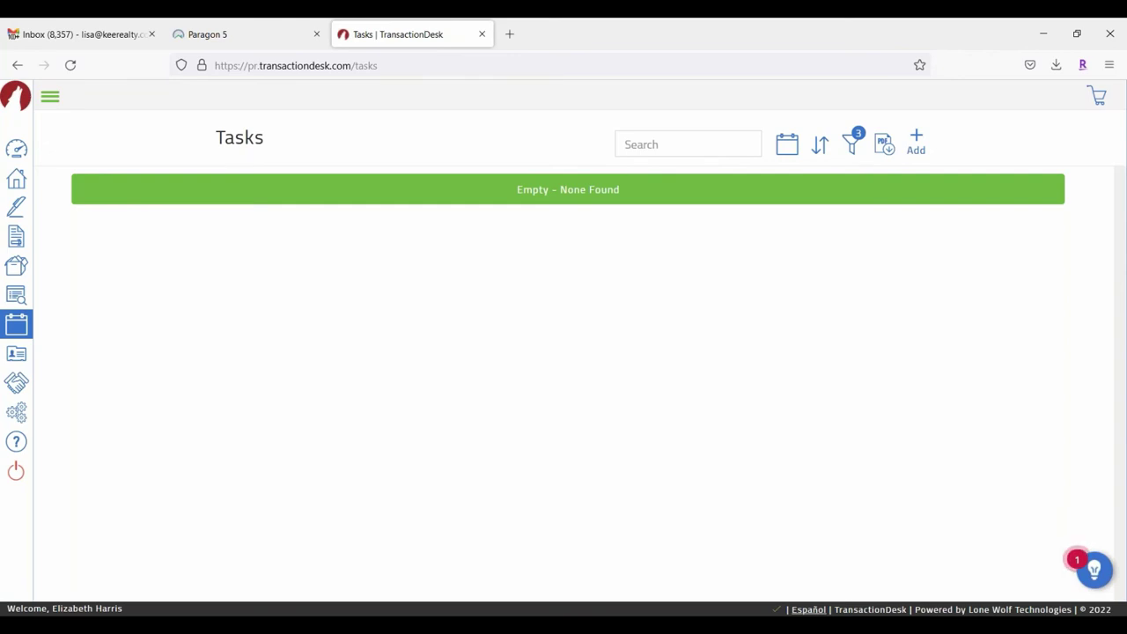
Step: Browse the Contacts list and view a contact's actions menu
{"action": "left_click", "coordinate": [50, 97]}
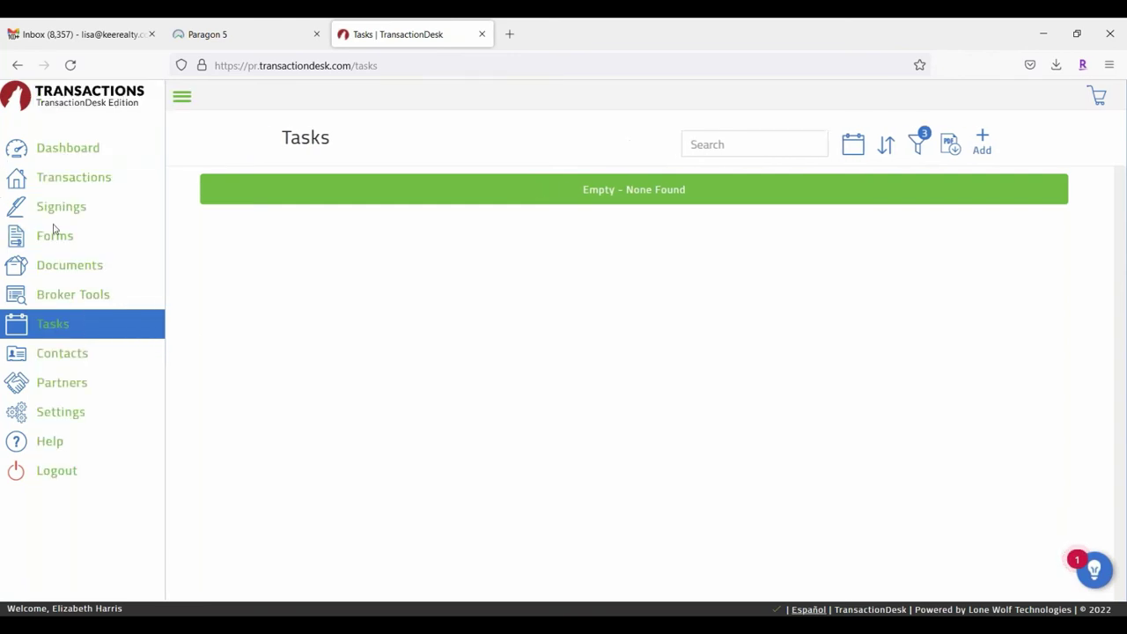
{"action": "left_click", "coordinate": [74, 354]}
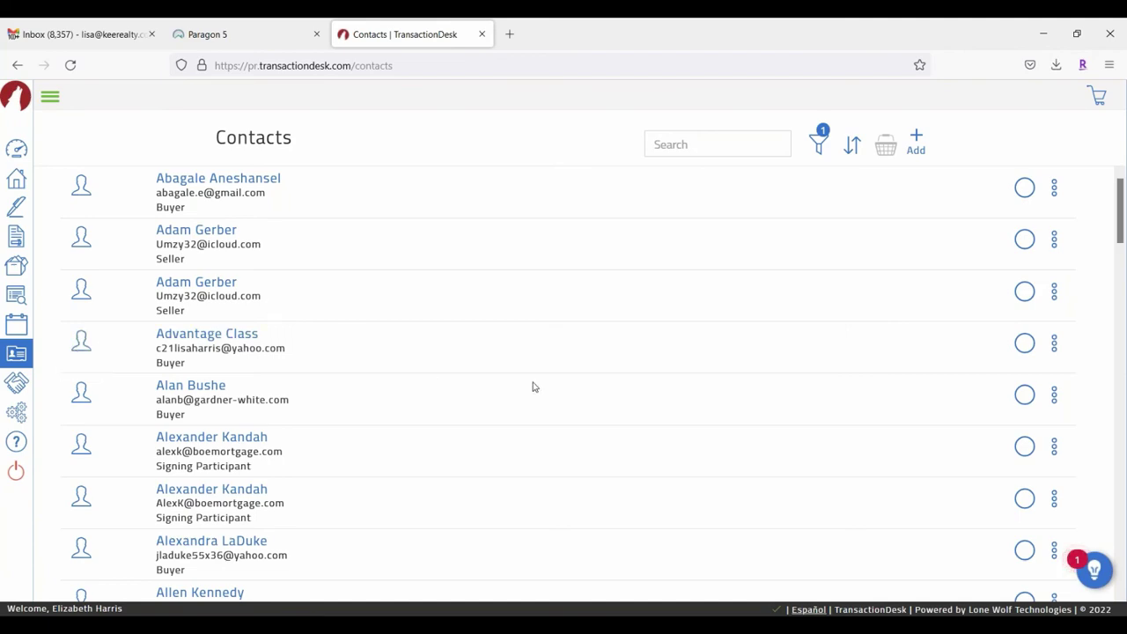
{"action": "scroll", "coordinate": [466, 367], "scroll_direction": "down", "scroll_amount": 15}
{"action": "scroll", "coordinate": [426, 358], "scroll_direction": "down", "scroll_amount": 3}
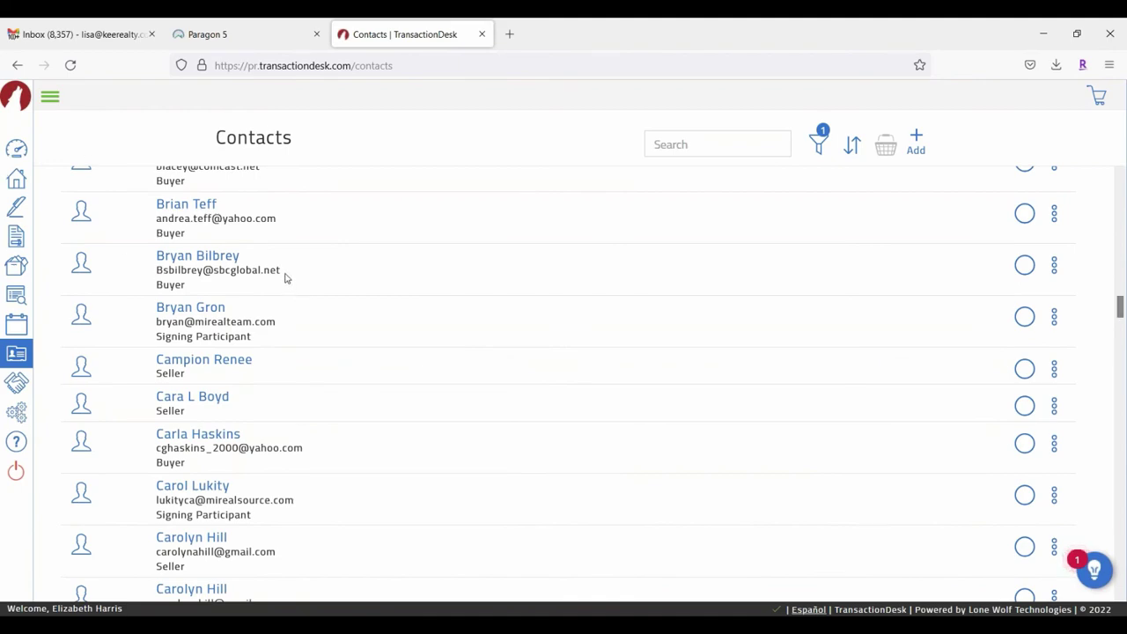
{"action": "scroll", "coordinate": [302, 276], "scroll_direction": "up", "scroll_amount": 10}
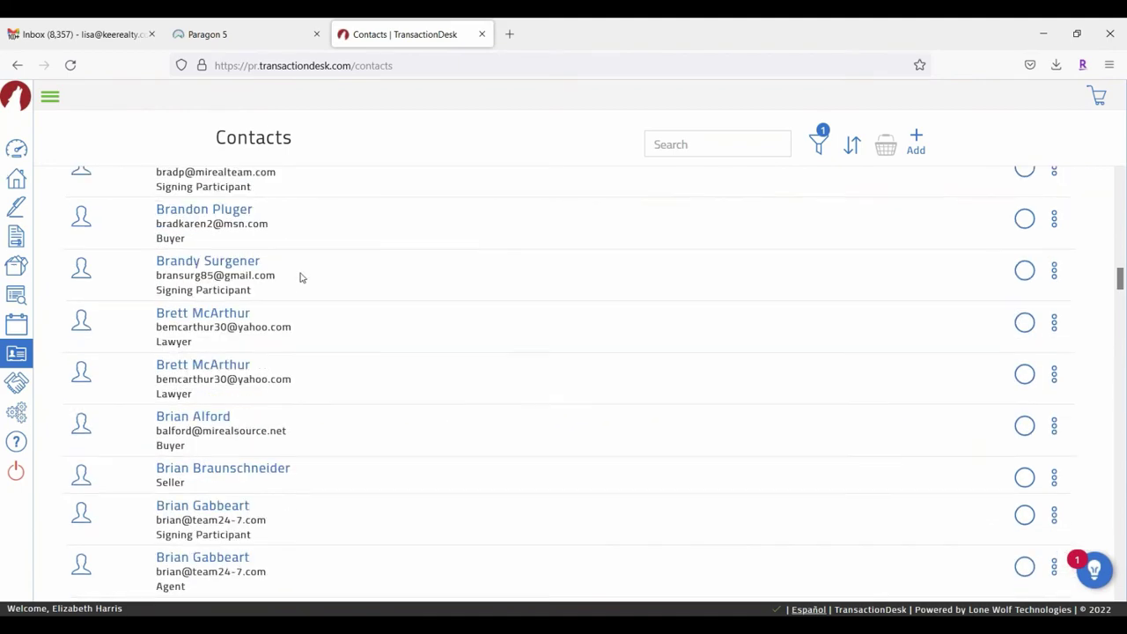
{"action": "left_click", "coordinate": [1055, 231]}
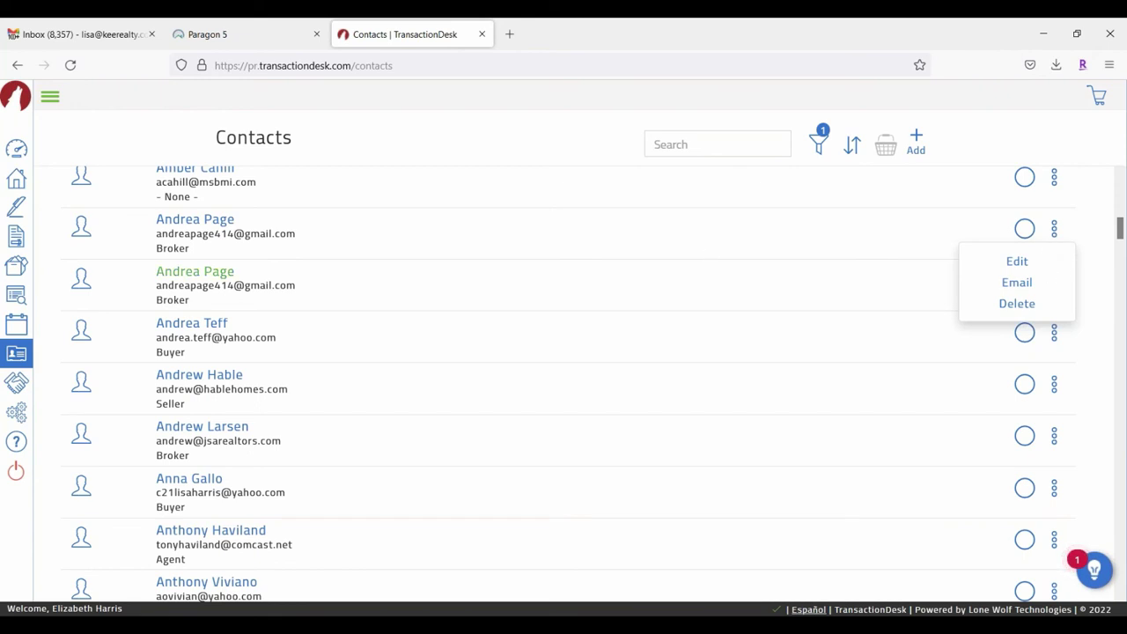
{"action": "left_click", "coordinate": [49, 96]}
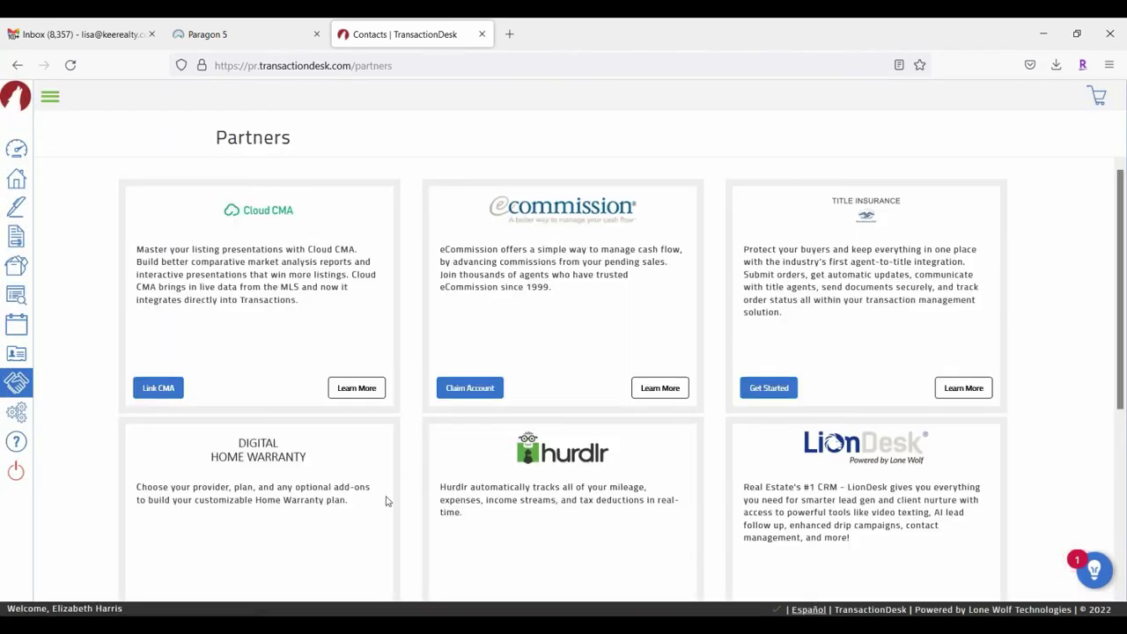
Step: Scroll the current page, then open TransactionDesk's Settings page from the sidebar
{"action": "scroll", "coordinate": [564, 382], "scroll_direction": "down", "scroll_amount": 3}
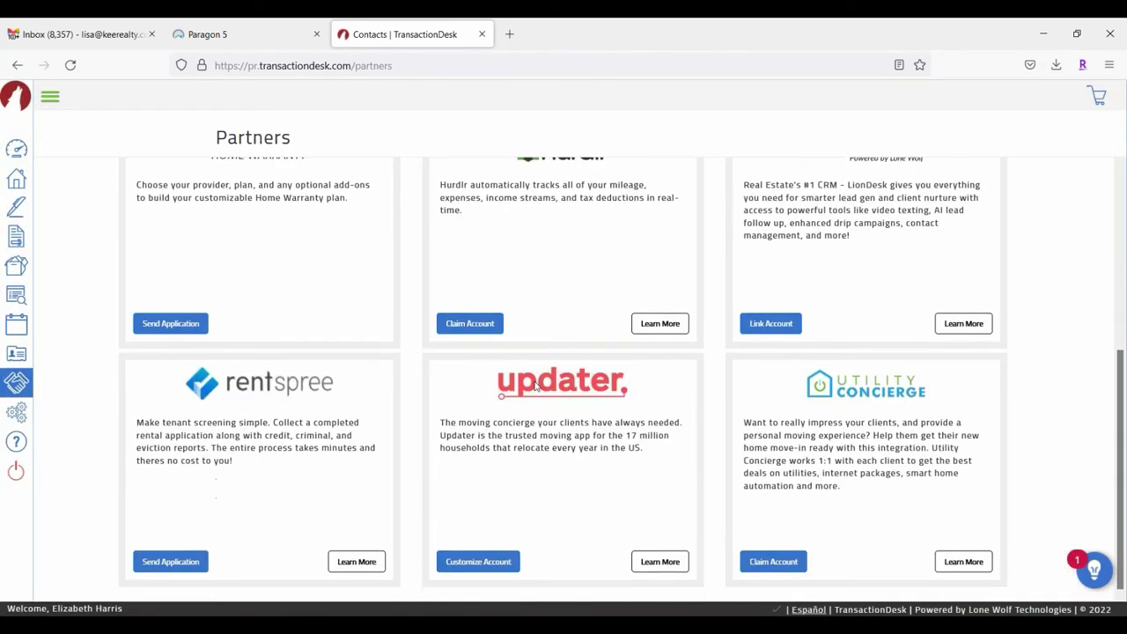
{"action": "scroll", "coordinate": [536, 381], "scroll_direction": "up", "scroll_amount": 3}
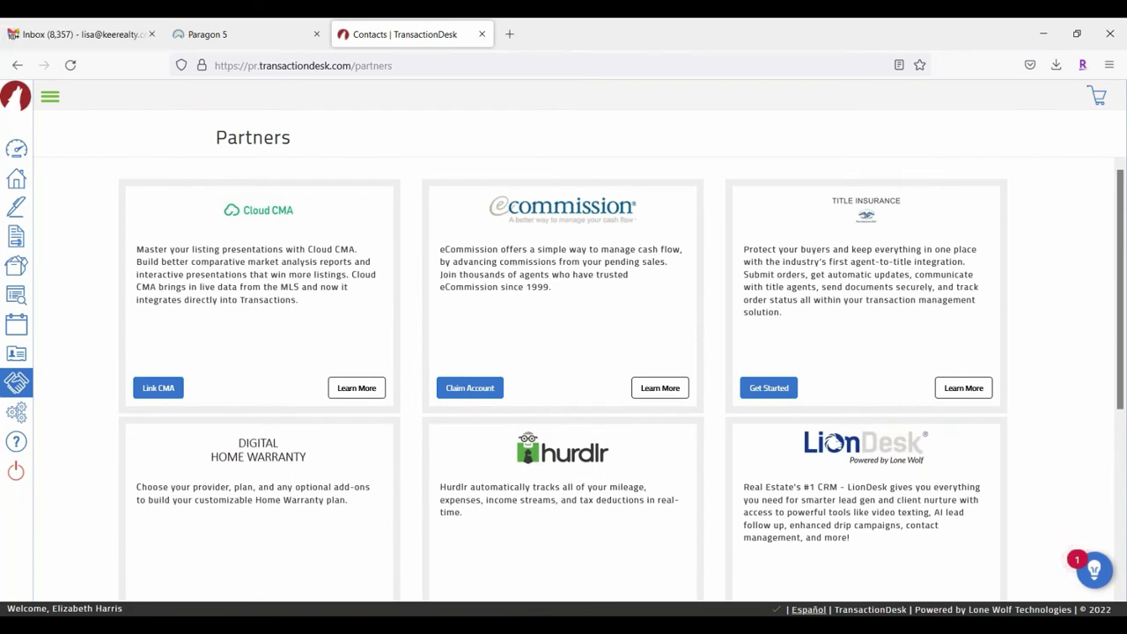
{"action": "left_click", "coordinate": [51, 96]}
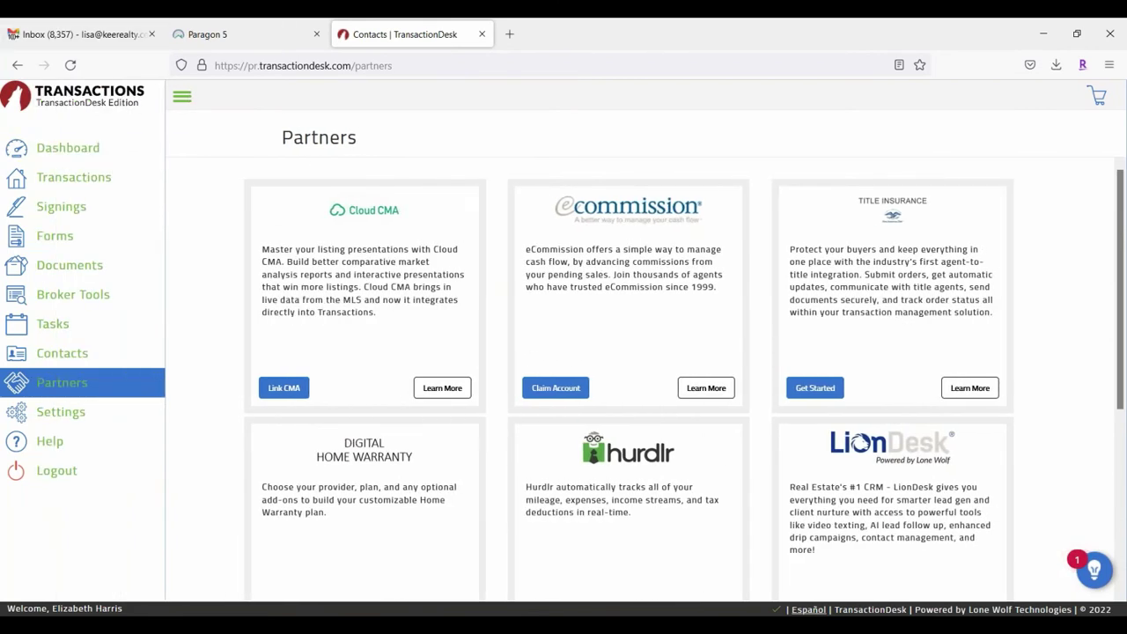
{"action": "left_click", "coordinate": [60, 414]}
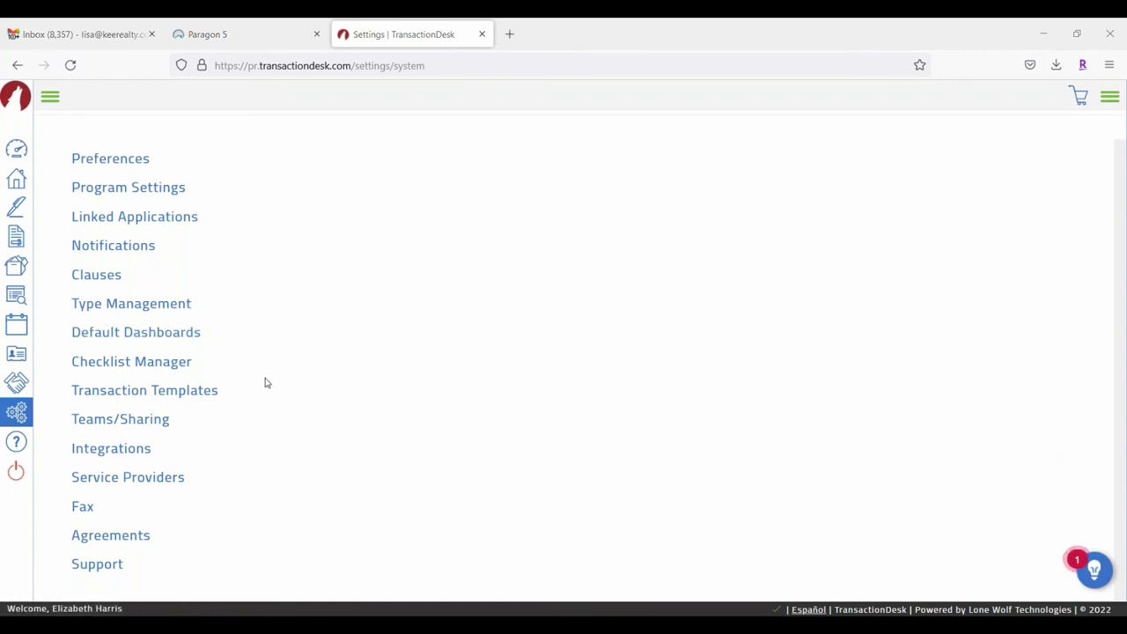
{"action": "left_click", "coordinate": [97, 164]}
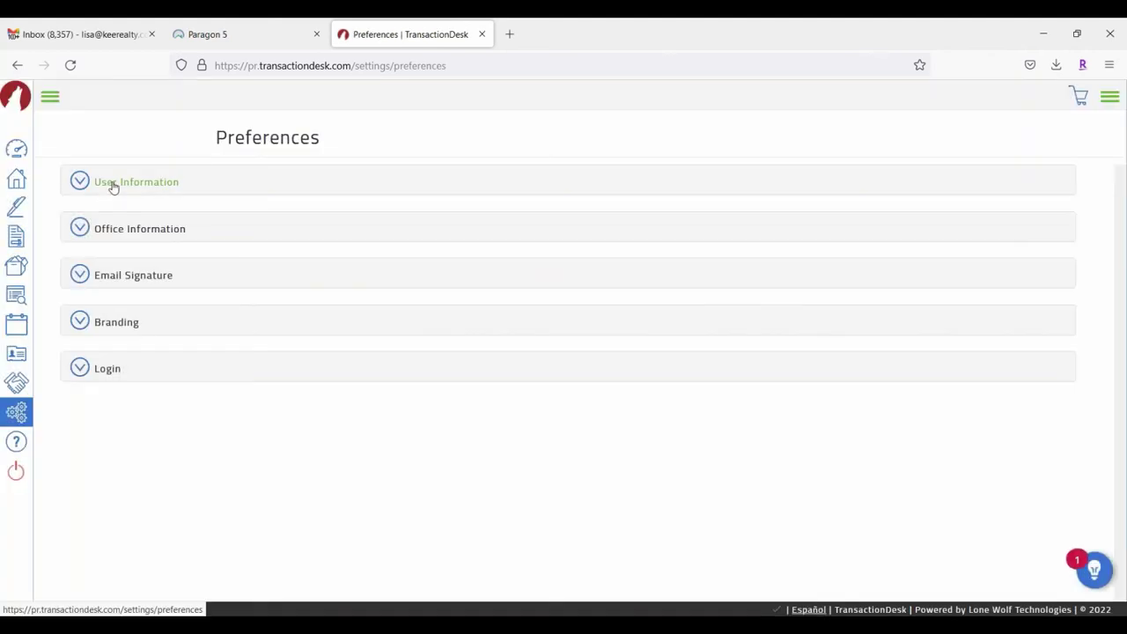
{"action": "left_click", "coordinate": [112, 185]}
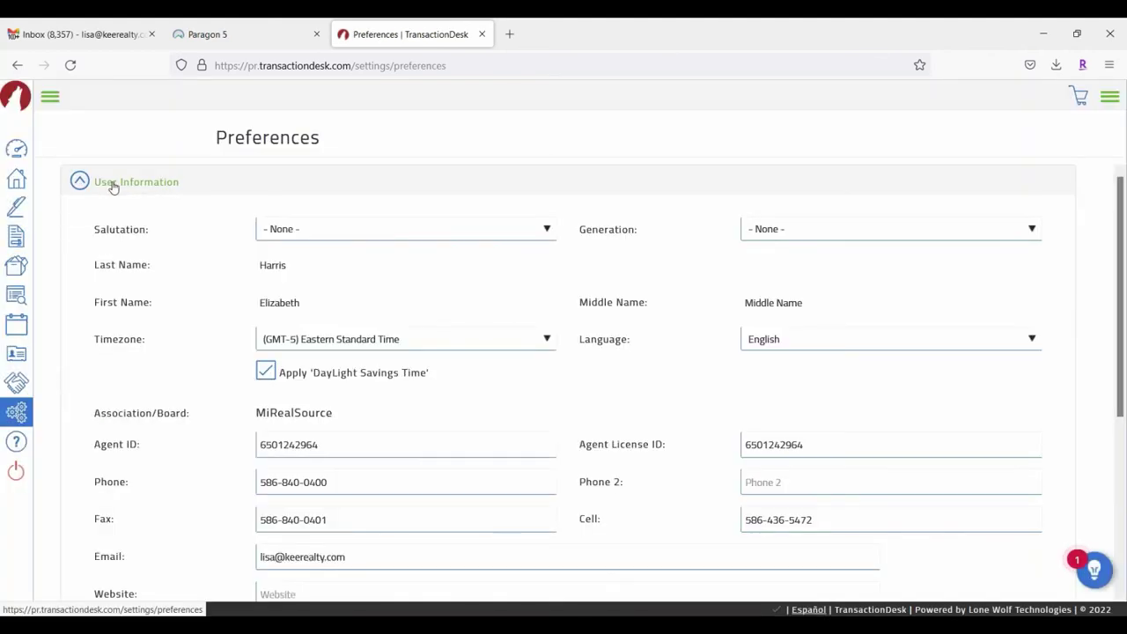
{"action": "scroll", "coordinate": [128, 263], "scroll_direction": "down", "scroll_amount": 2}
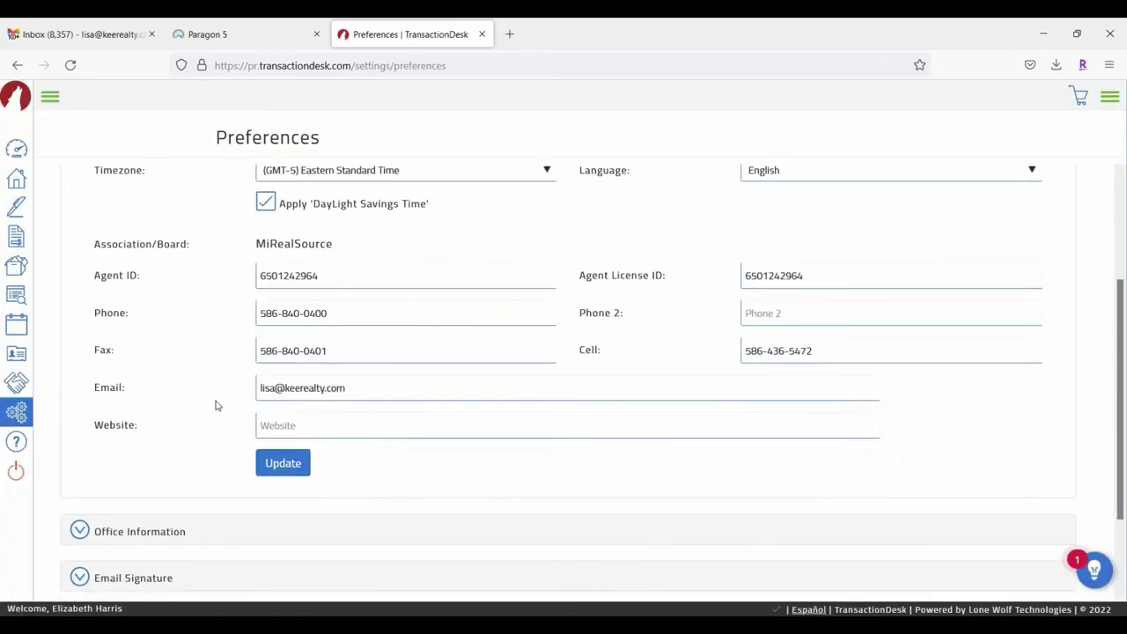
{"action": "scroll", "coordinate": [176, 441], "scroll_direction": "down", "scroll_amount": 2}
{"action": "left_click", "coordinate": [136, 418]}
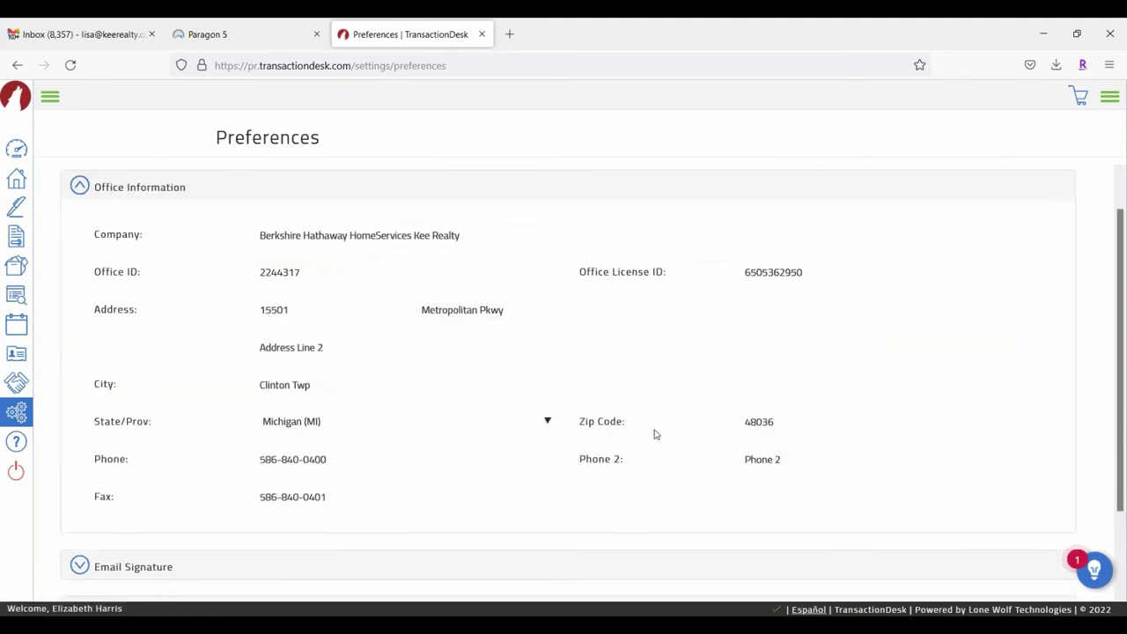
{"action": "scroll", "coordinate": [140, 338], "scroll_direction": "down", "scroll_amount": 2}
{"action": "left_click", "coordinate": [162, 468]}
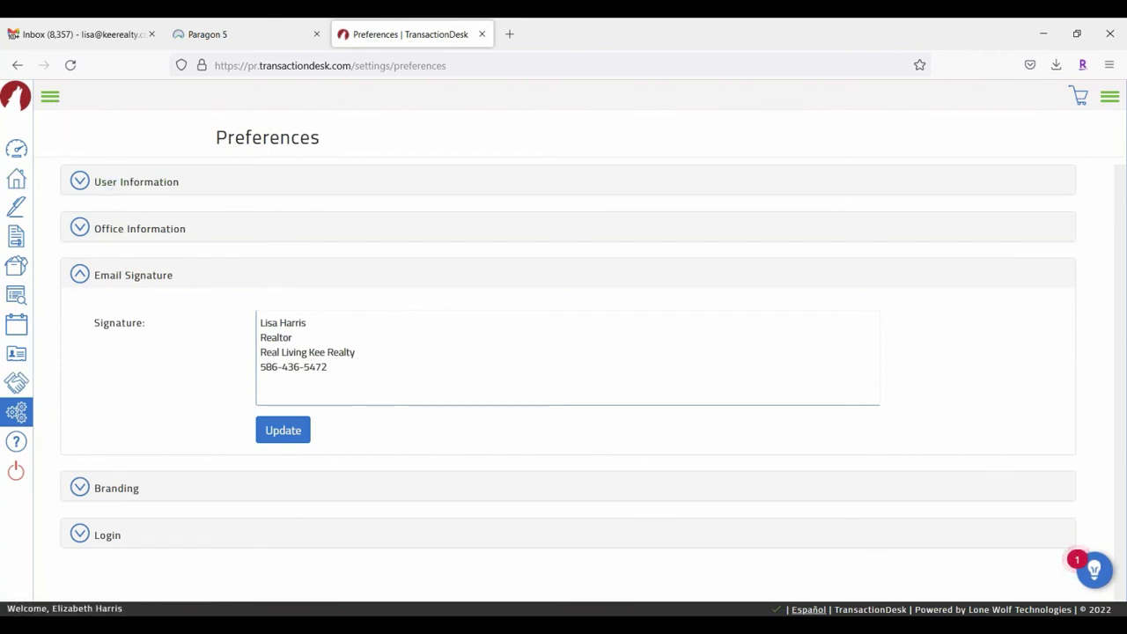
{"action": "left_click", "coordinate": [49, 96]}
{"action": "left_click", "coordinate": [86, 412]}
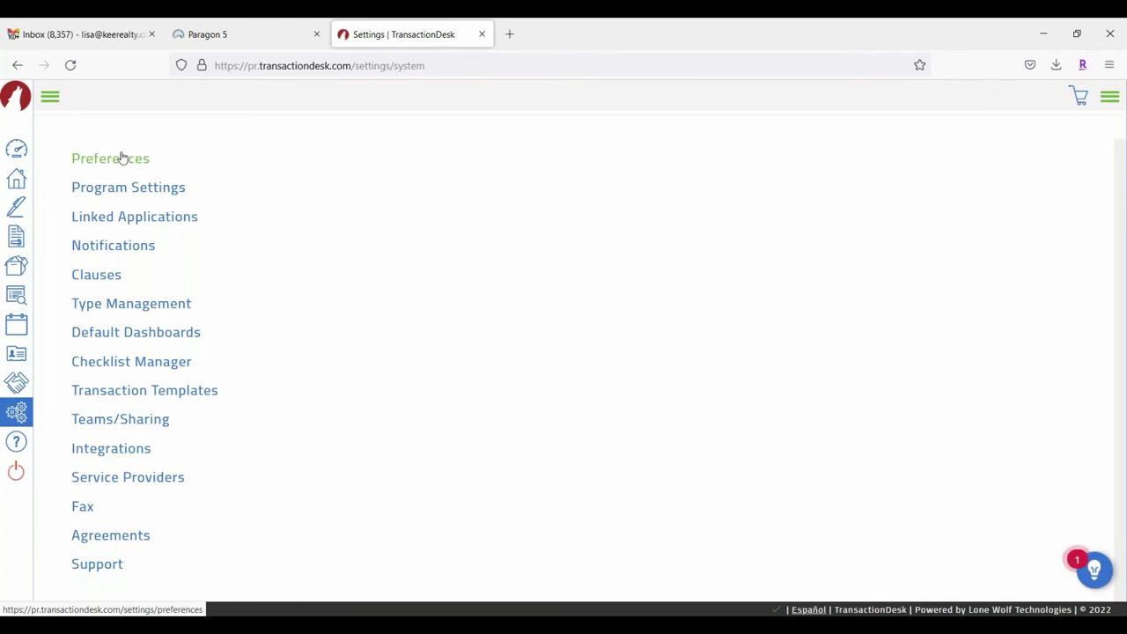
{"action": "left_click", "coordinate": [155, 225]}
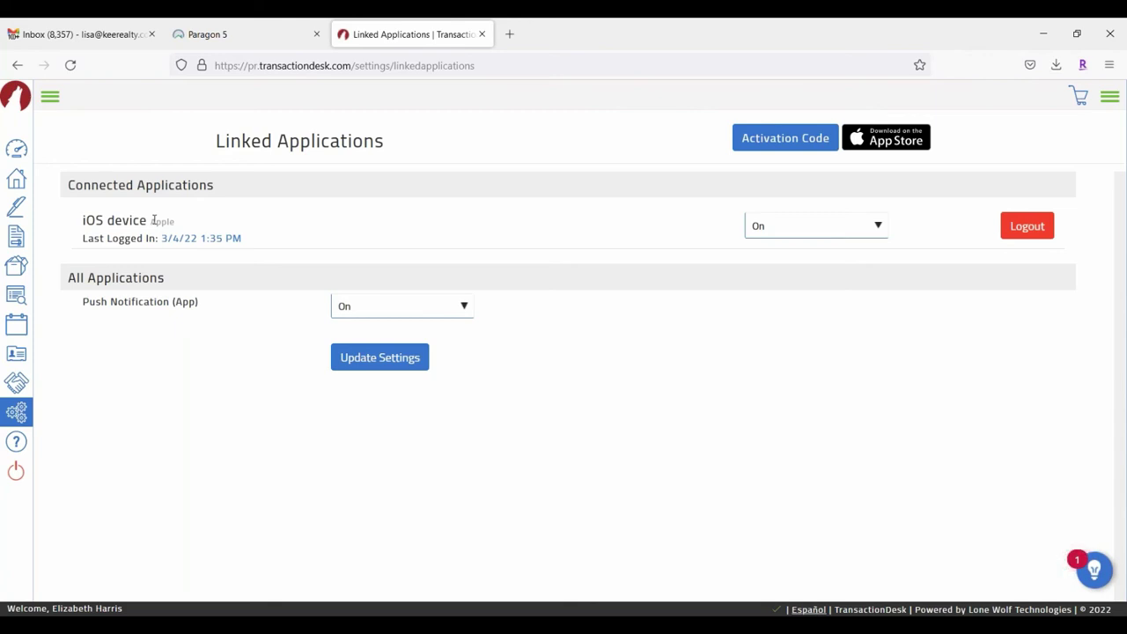
{"action": "left_click", "coordinate": [753, 142]}
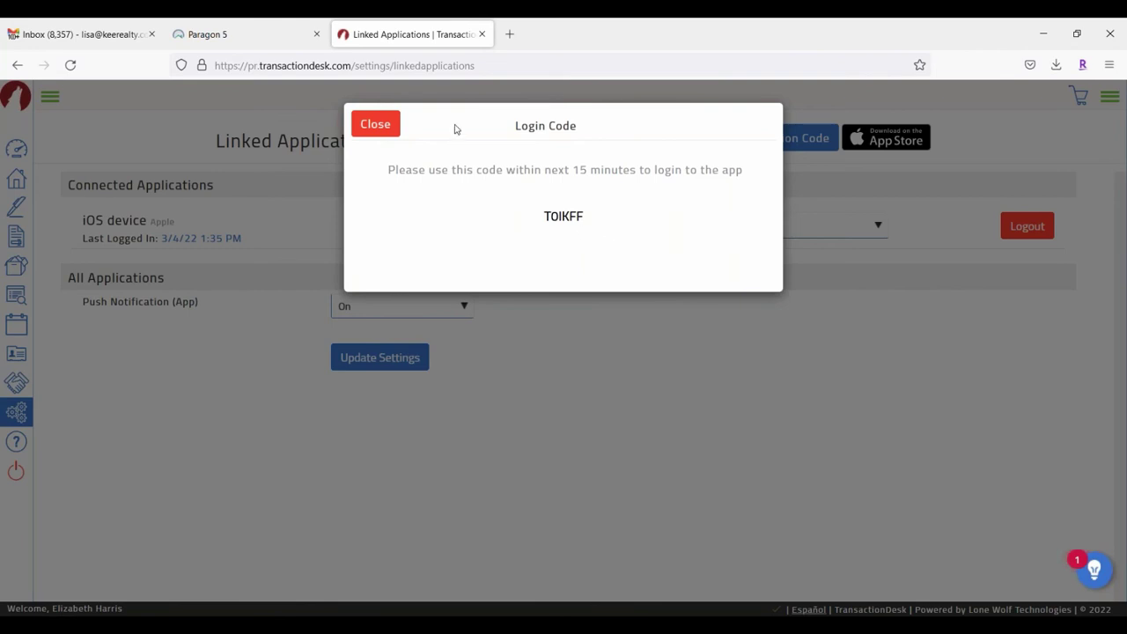
{"action": "left_click", "coordinate": [381, 130]}
{"action": "left_click", "coordinate": [18, 411]}
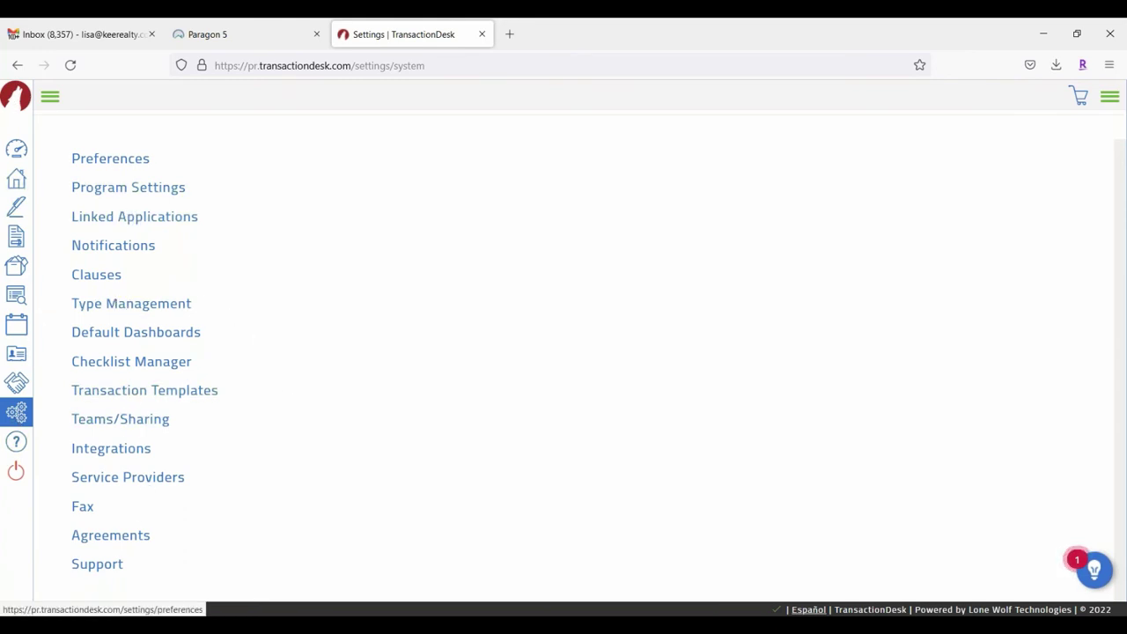
{"action": "left_click", "coordinate": [17, 442]}
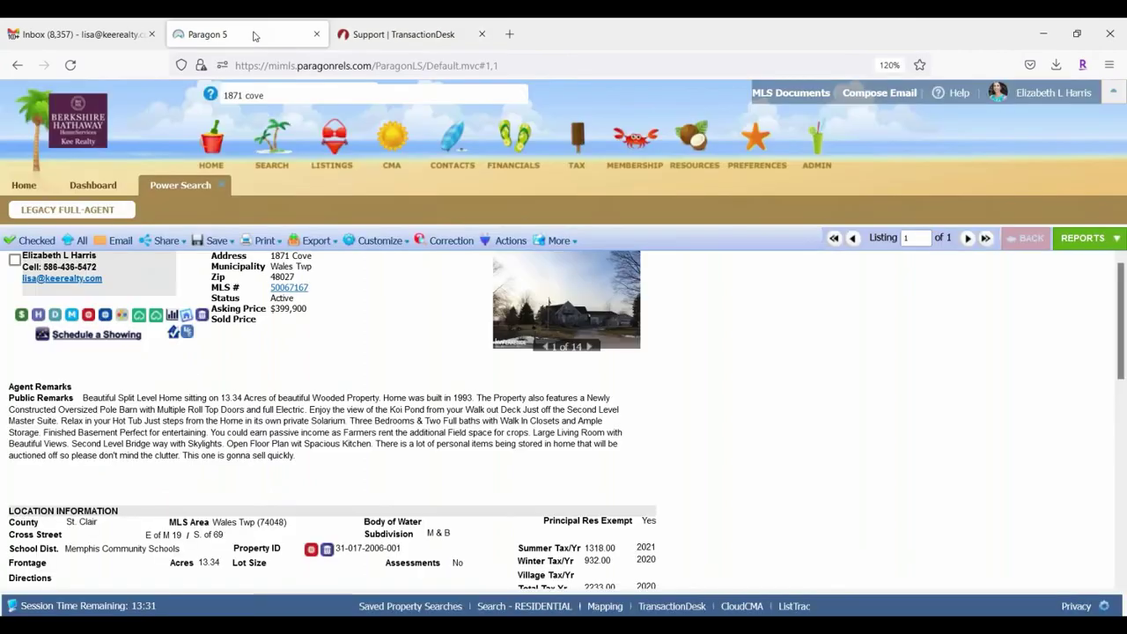
{"action": "left_click", "coordinate": [257, 35]}
{"action": "left_click", "coordinate": [395, 33]}
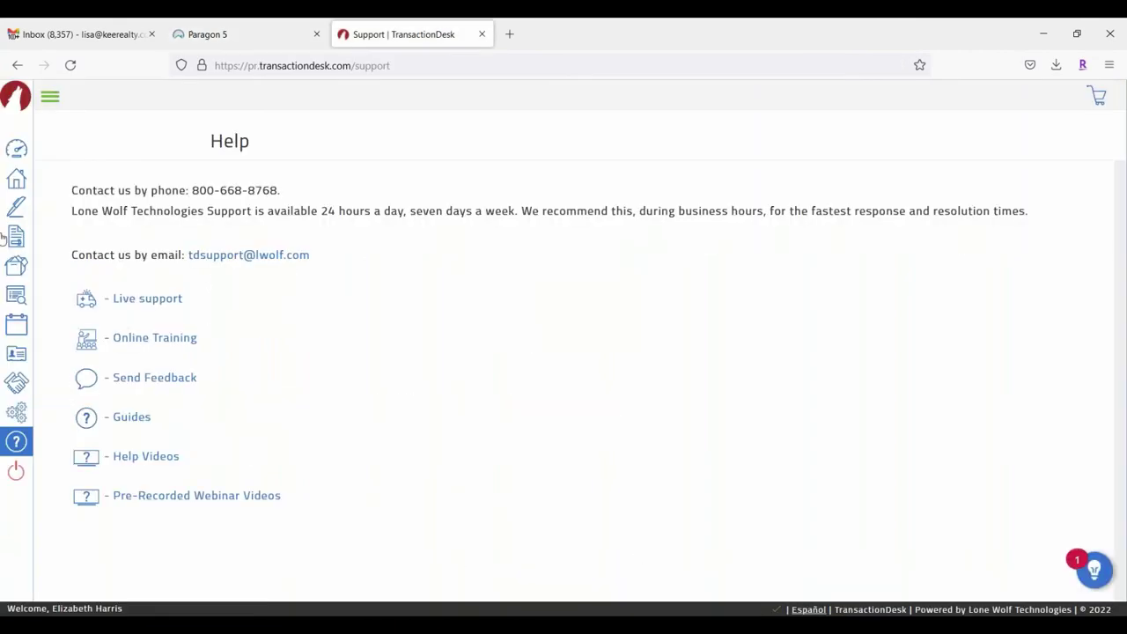
{"action": "left_click", "coordinate": [13, 153]}
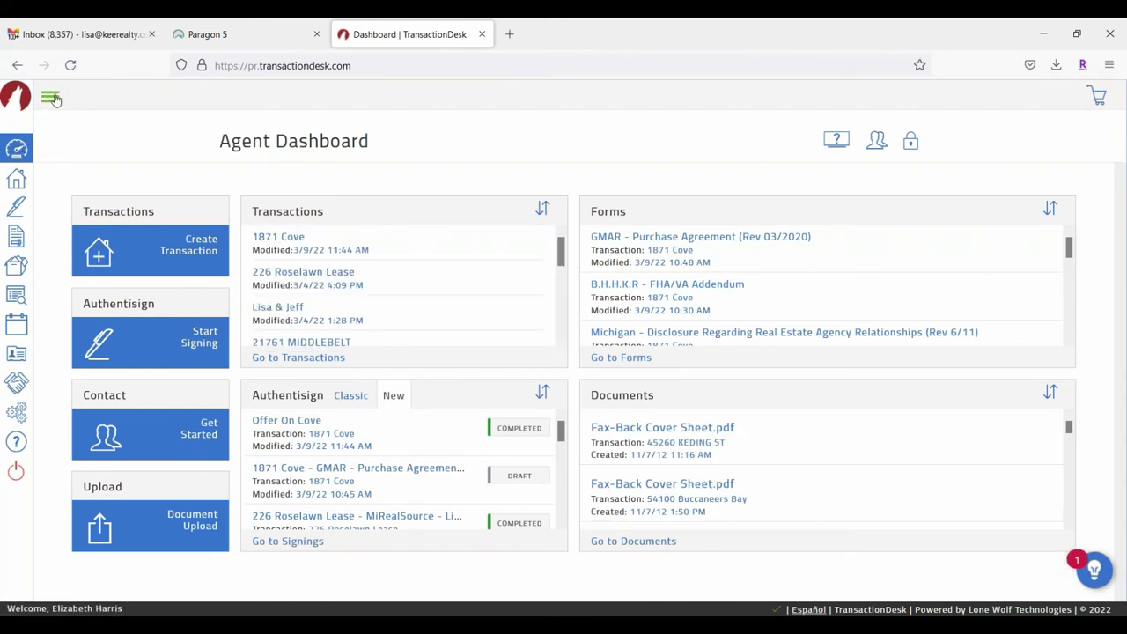
{"action": "left_click", "coordinate": [53, 99]}
{"action": "left_click", "coordinate": [71, 149]}
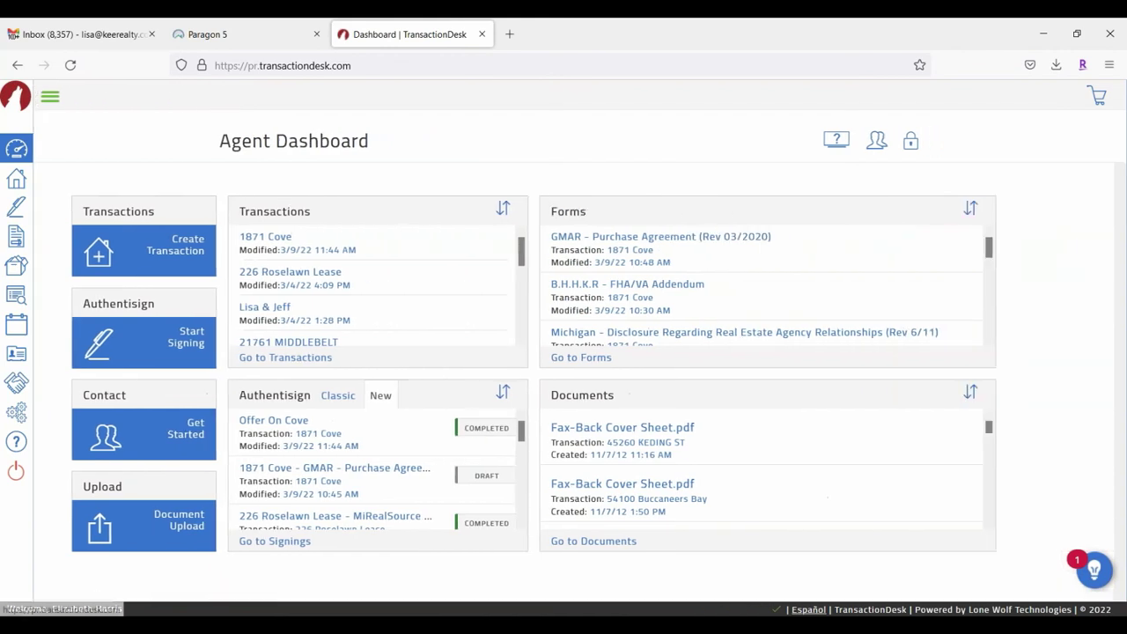
{"action": "left_click", "coordinate": [188, 245]}
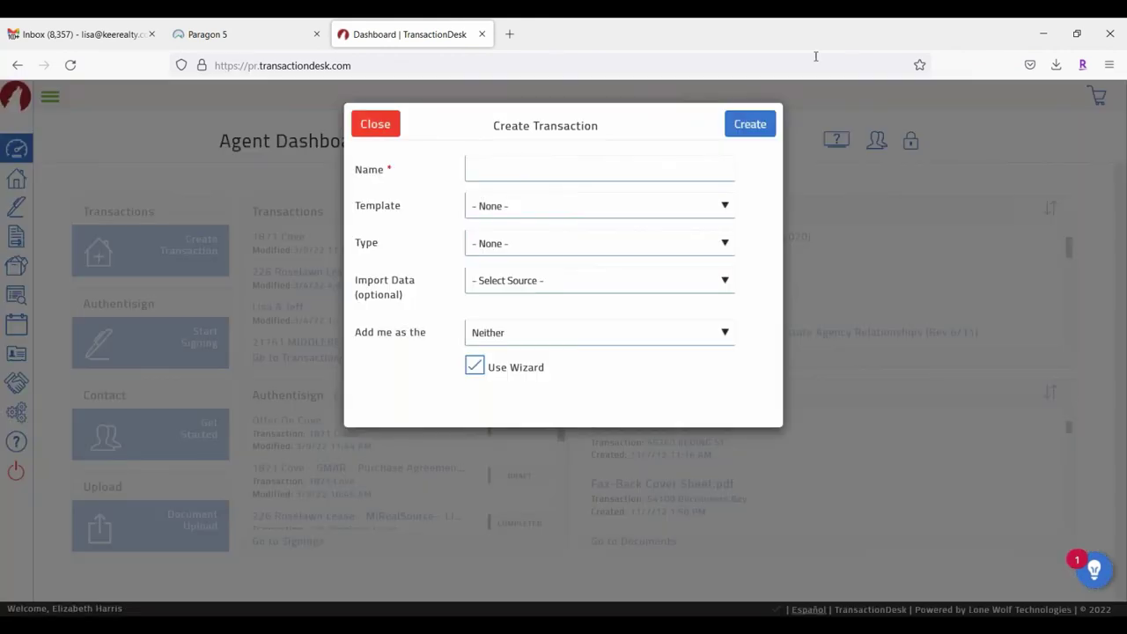
{"action": "left_click", "coordinate": [494, 167]}
{"action": "left_click", "coordinate": [227, 40]}
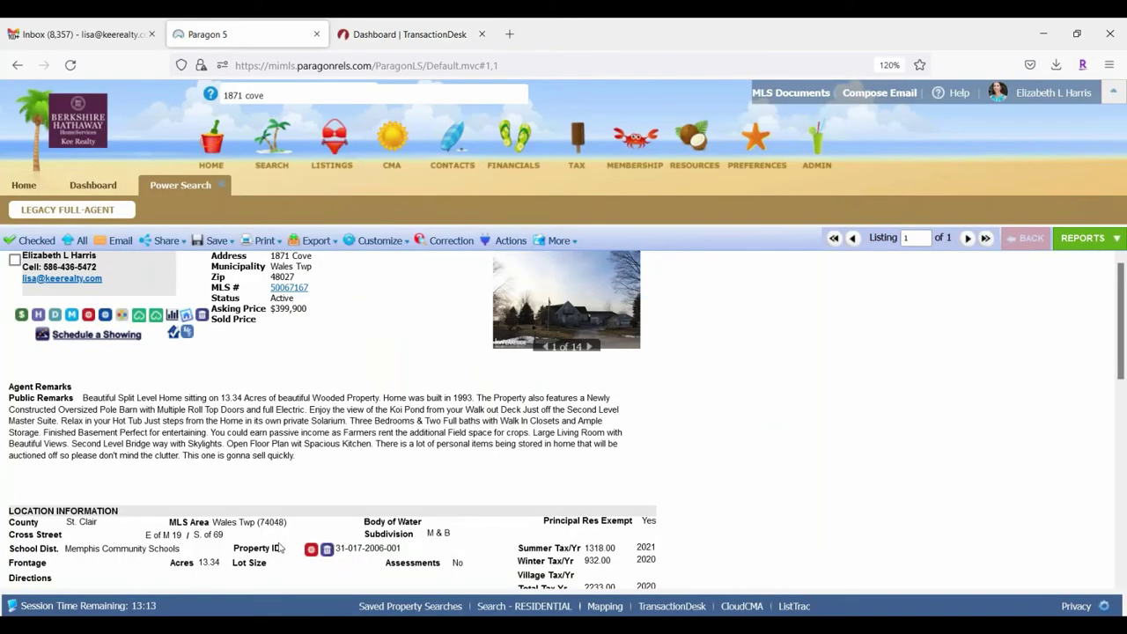
{"action": "left_click", "coordinate": [432, 34]}
{"action": "left_click", "coordinate": [500, 171]}
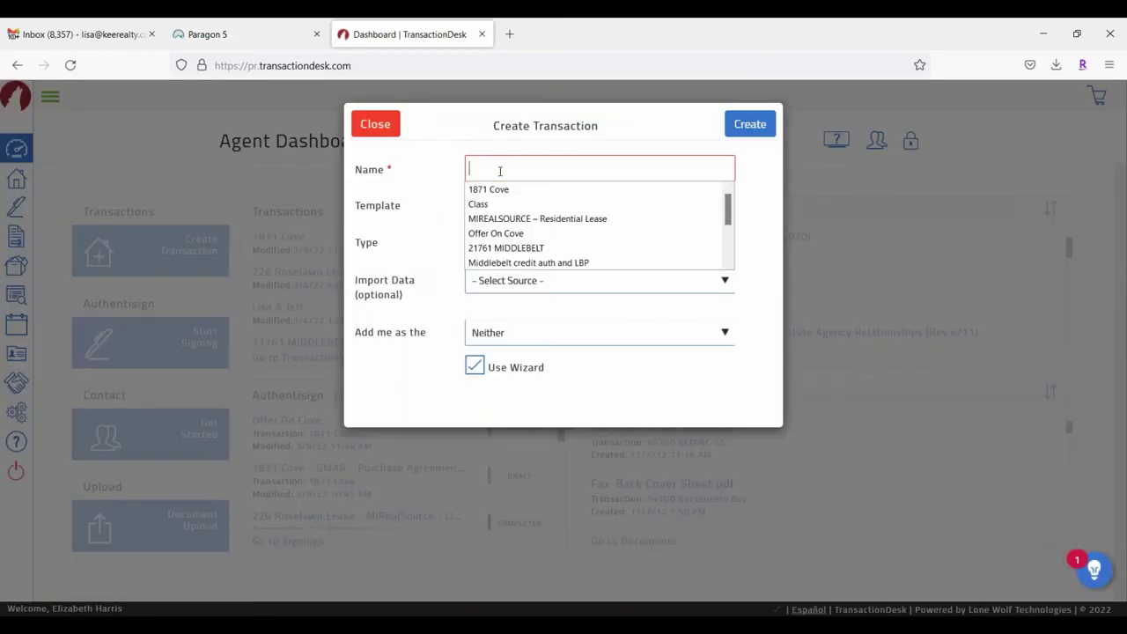
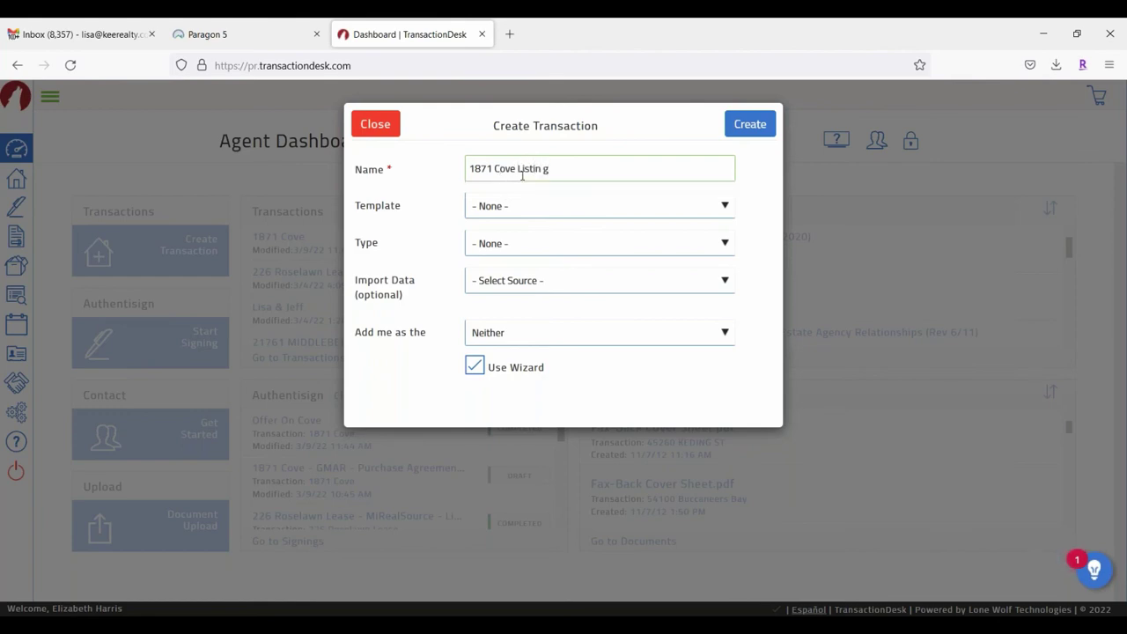
{"action": "type", "text": "ing"}
{"action": "key", "text": "BackSpace"}
Step: Choose the My RLKR Residential listing template and Realist (MiRealSource) as the import source
{"action": "left_click", "coordinate": [537, 206]}
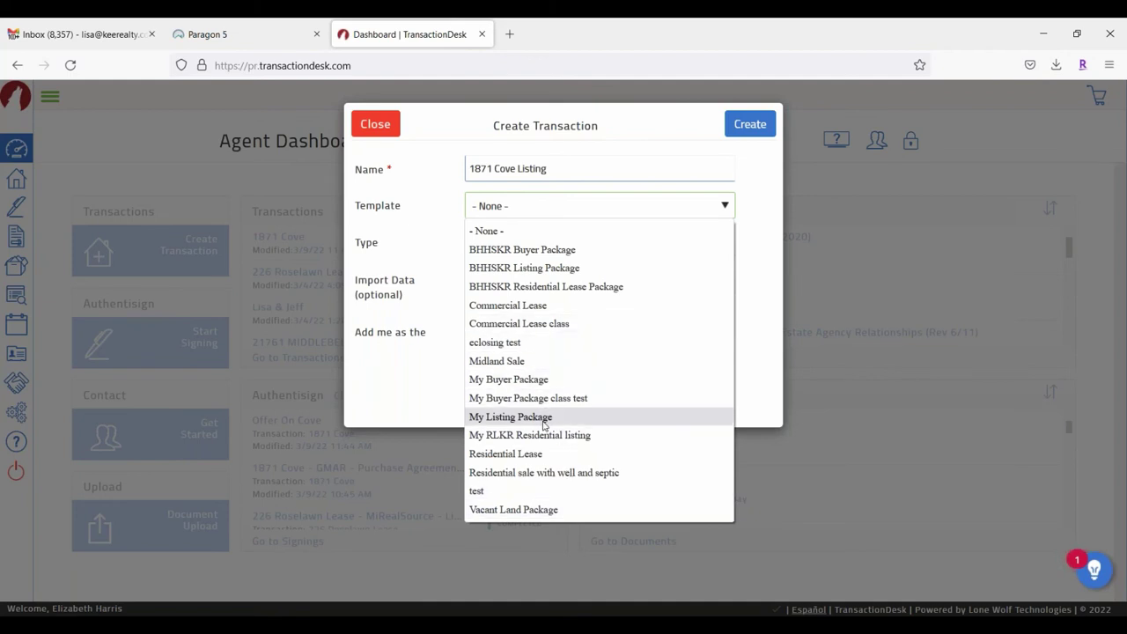
{"action": "left_click", "coordinate": [543, 435]}
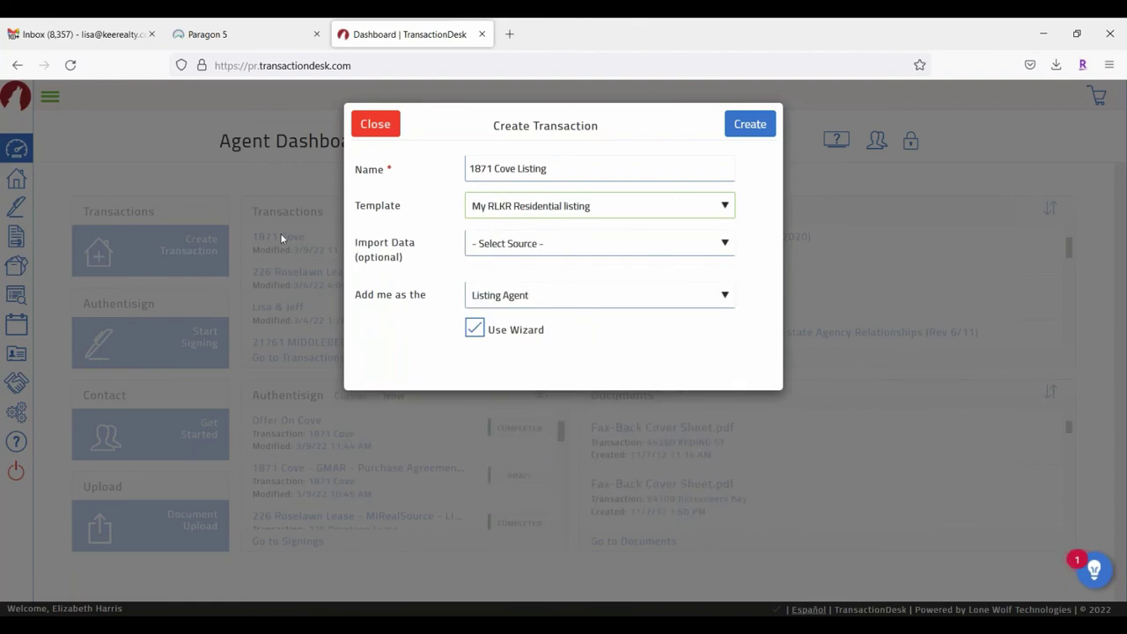
{"action": "left_click", "coordinate": [564, 246]}
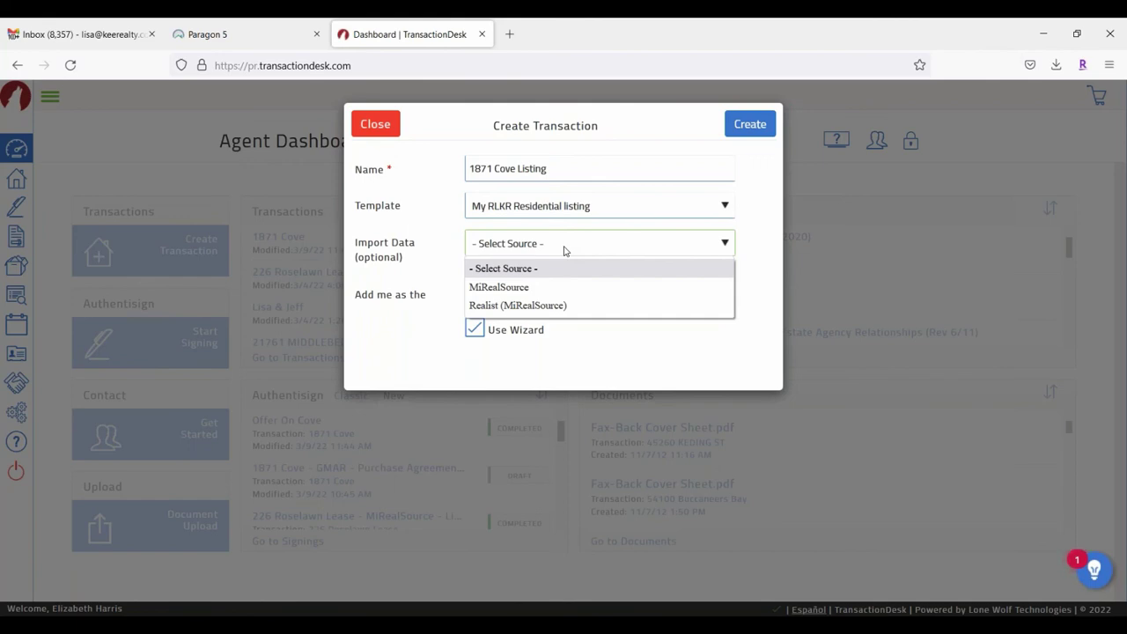
{"action": "left_click", "coordinate": [490, 306]}
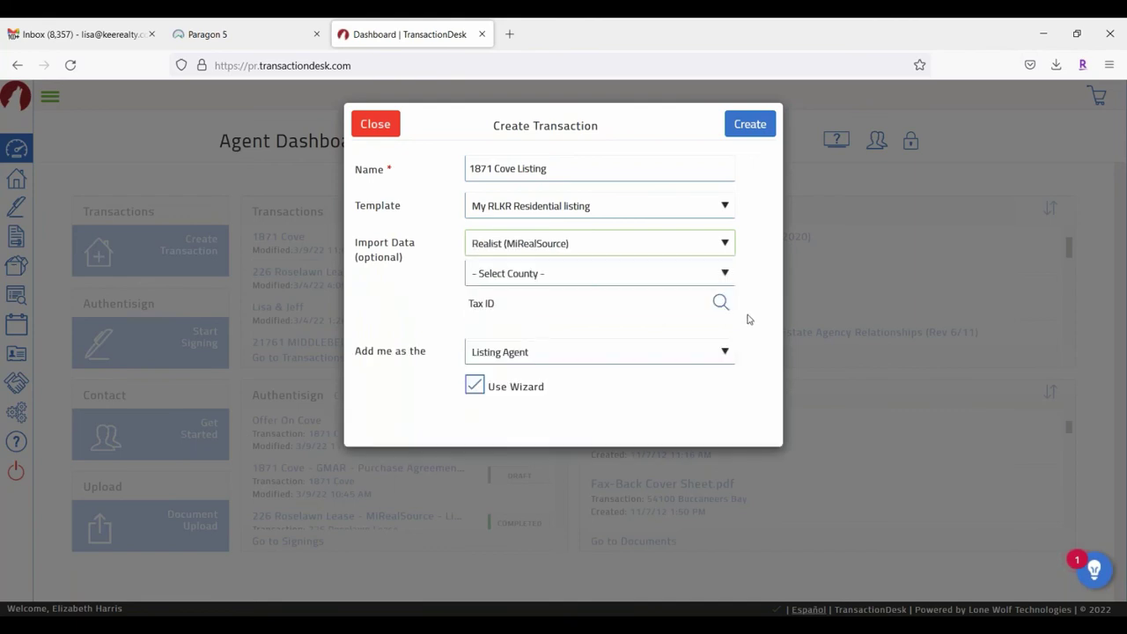
Step: Set the county to Saint Clair after confirming it on the Paragon listing
{"action": "left_click", "coordinate": [518, 277]}
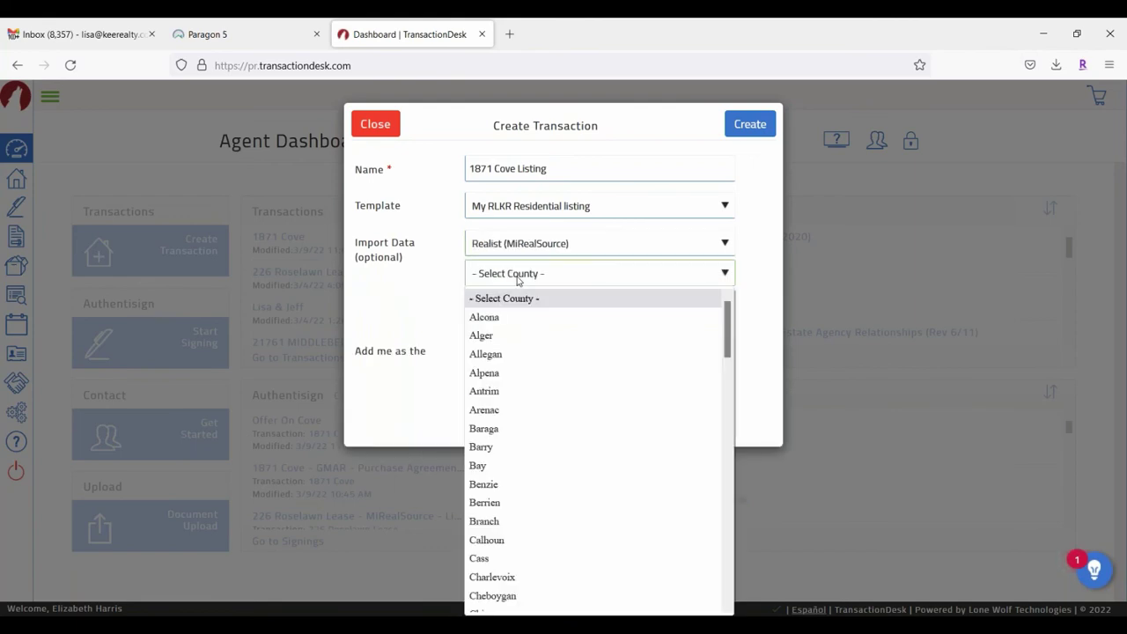
{"action": "left_click", "coordinate": [199, 34]}
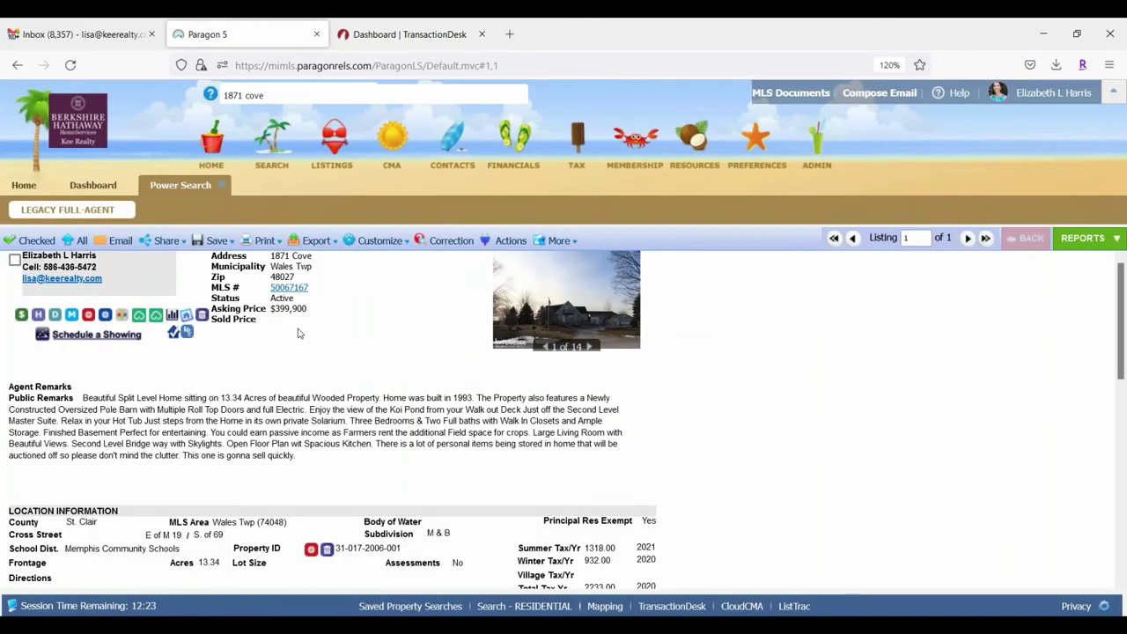
{"action": "scroll", "coordinate": [309, 331], "scroll_direction": "down", "scroll_amount": 3}
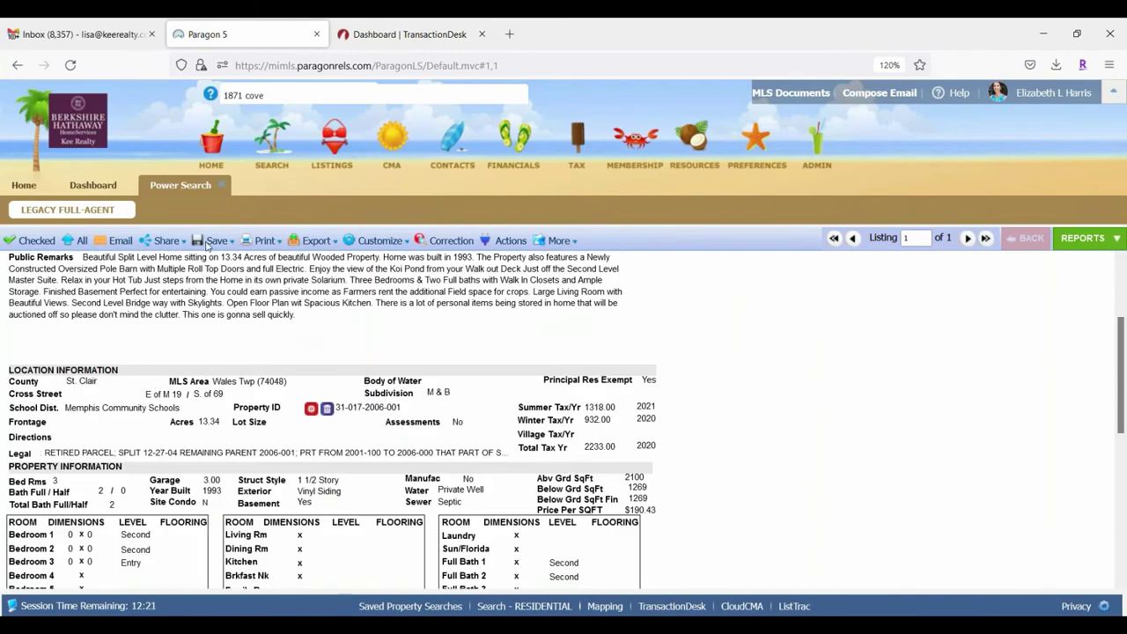
{"action": "left_click", "coordinate": [438, 40]}
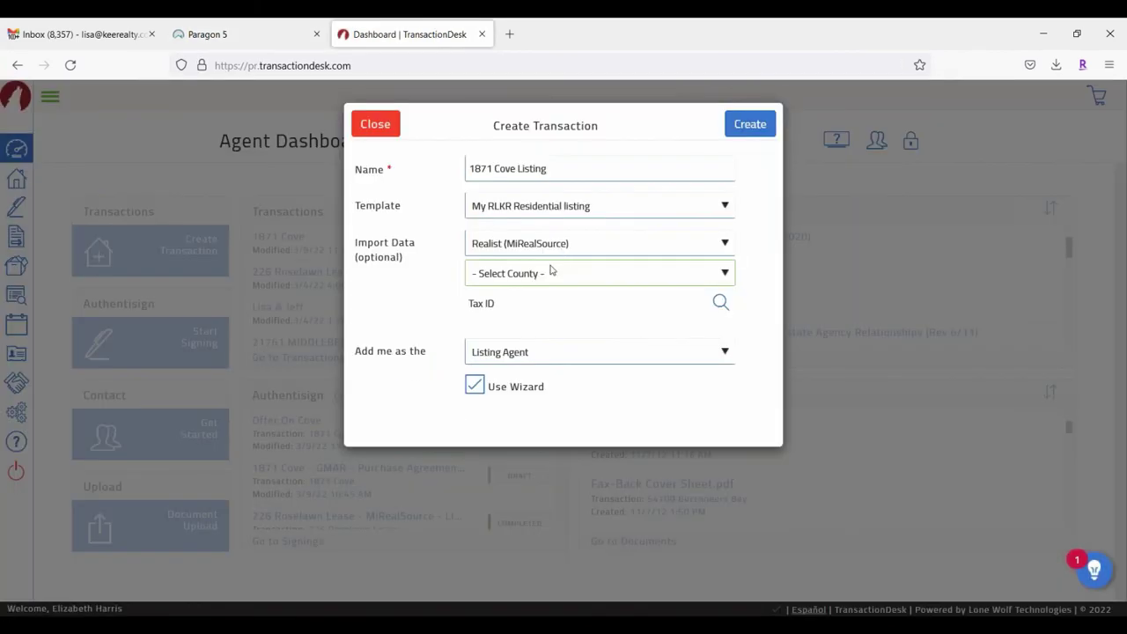
{"action": "left_click", "coordinate": [553, 272]}
{"action": "scroll", "coordinate": [536, 435], "scroll_direction": "down", "scroll_amount": 15}
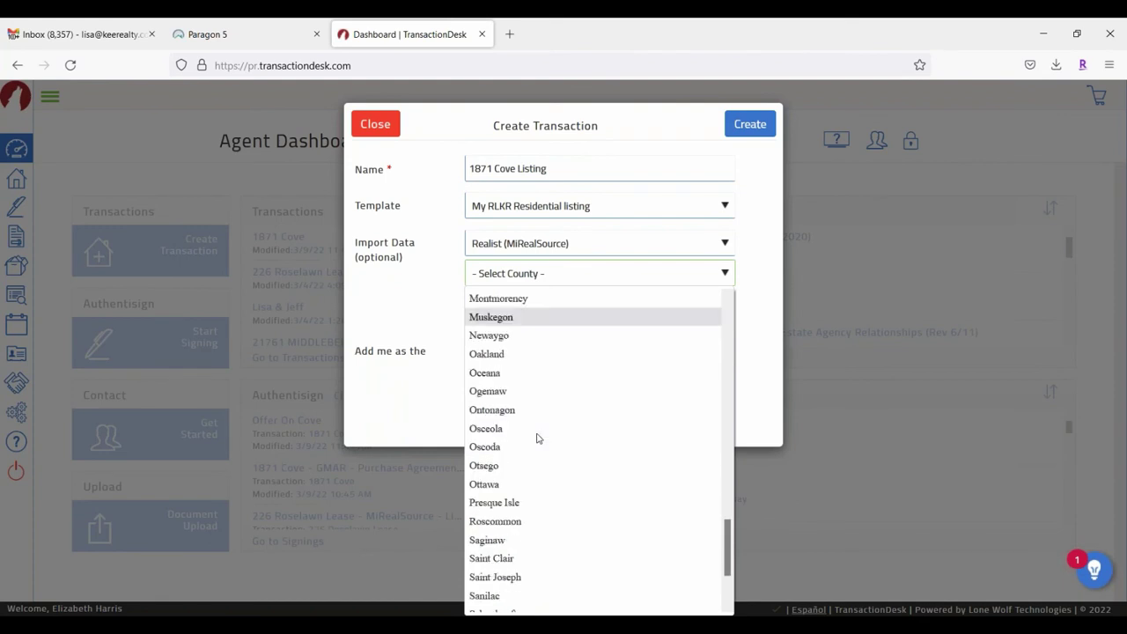
{"action": "scroll", "coordinate": [536, 438], "scroll_direction": "down", "scroll_amount": 3}
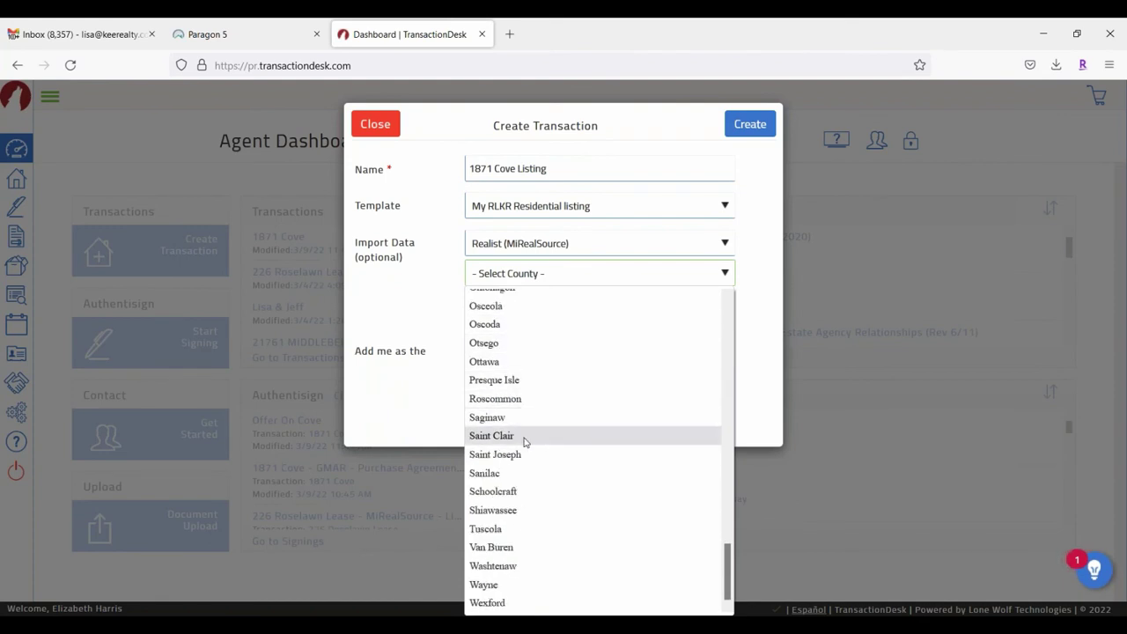
{"action": "left_click", "coordinate": [525, 437]}
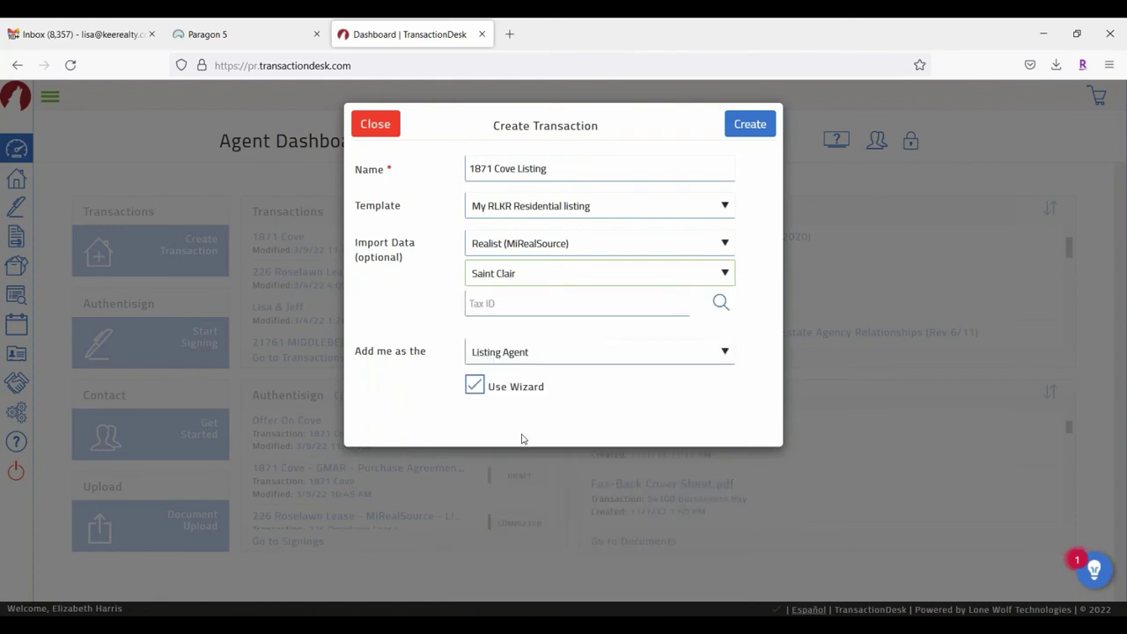
{"action": "left_click", "coordinate": [816, 271]}
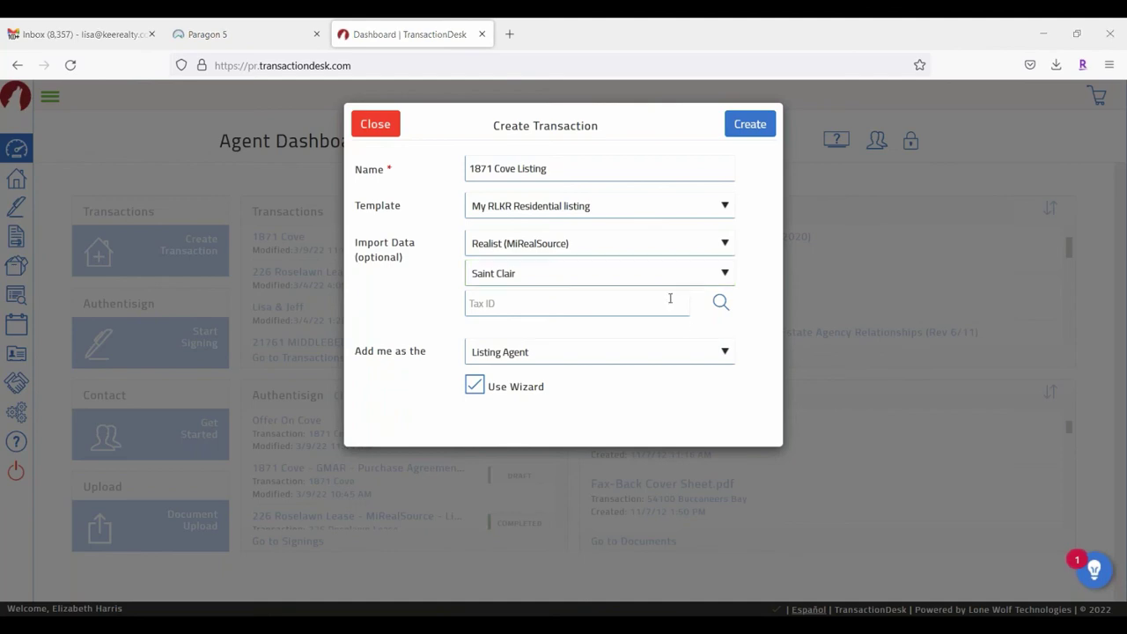
{"action": "left_click", "coordinate": [719, 304]}
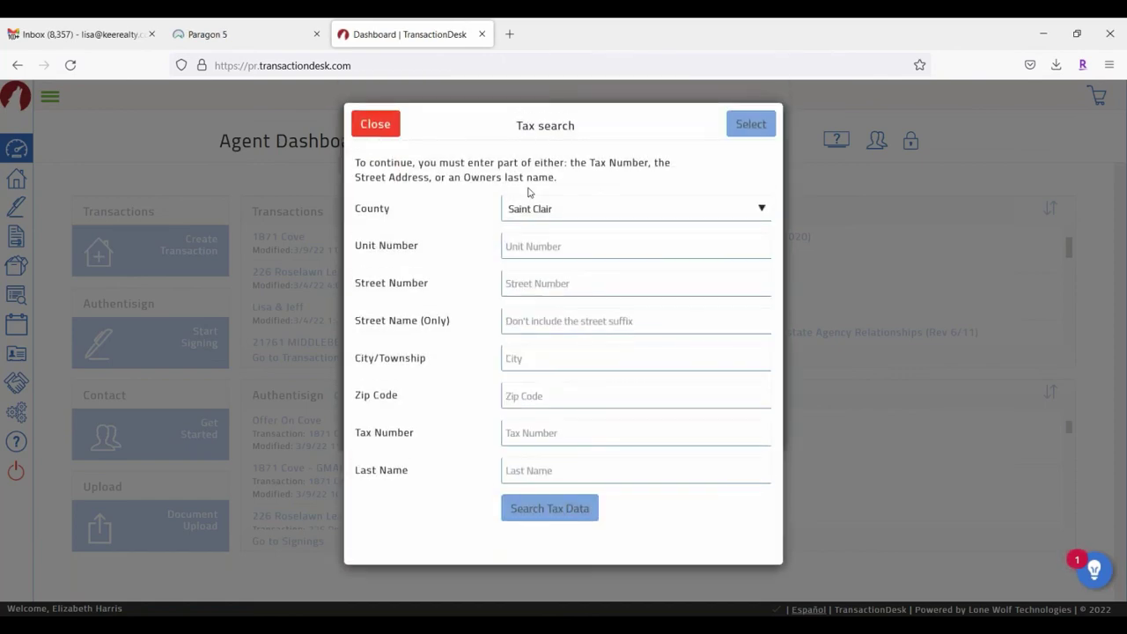
{"action": "left_click", "coordinate": [547, 282]}
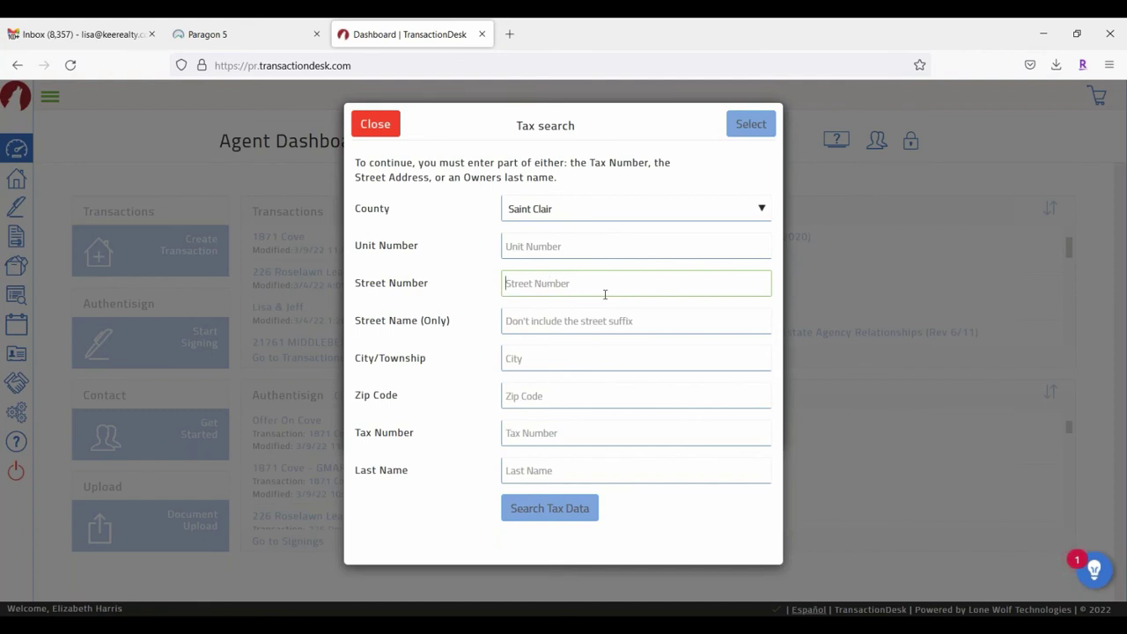
{"action": "left_click", "coordinate": [613, 324]}
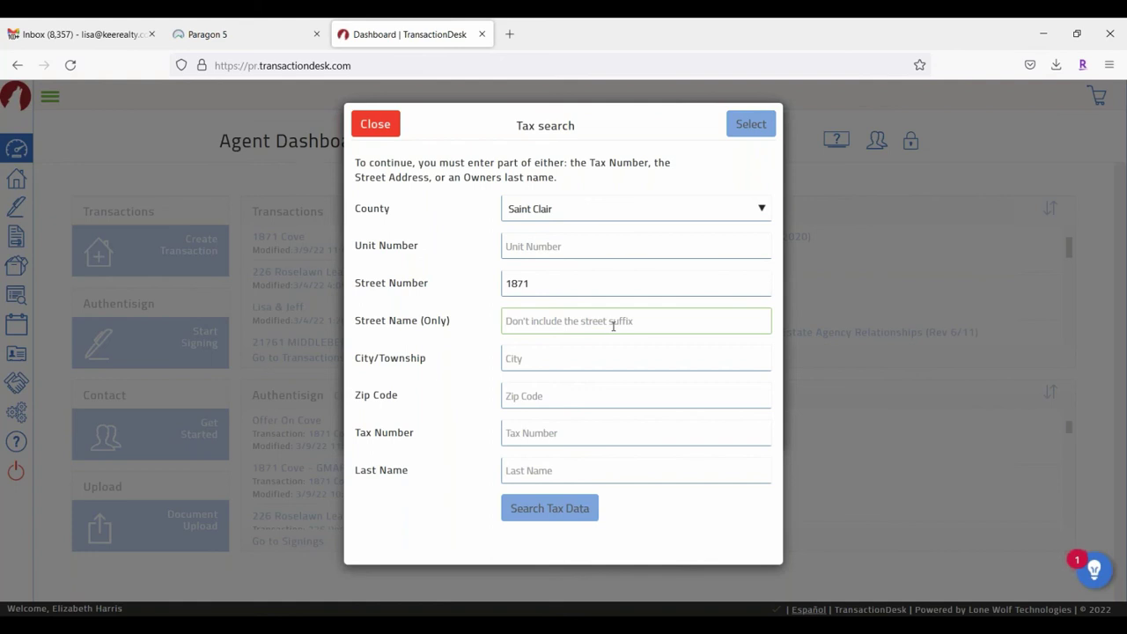
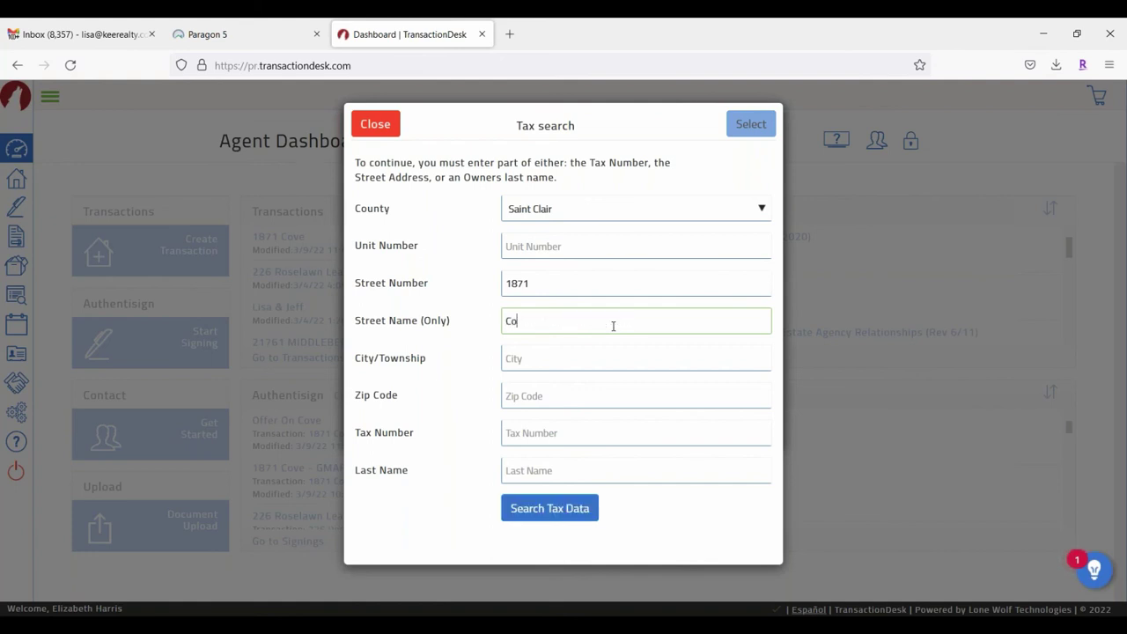
{"action": "left_click", "coordinate": [561, 509]}
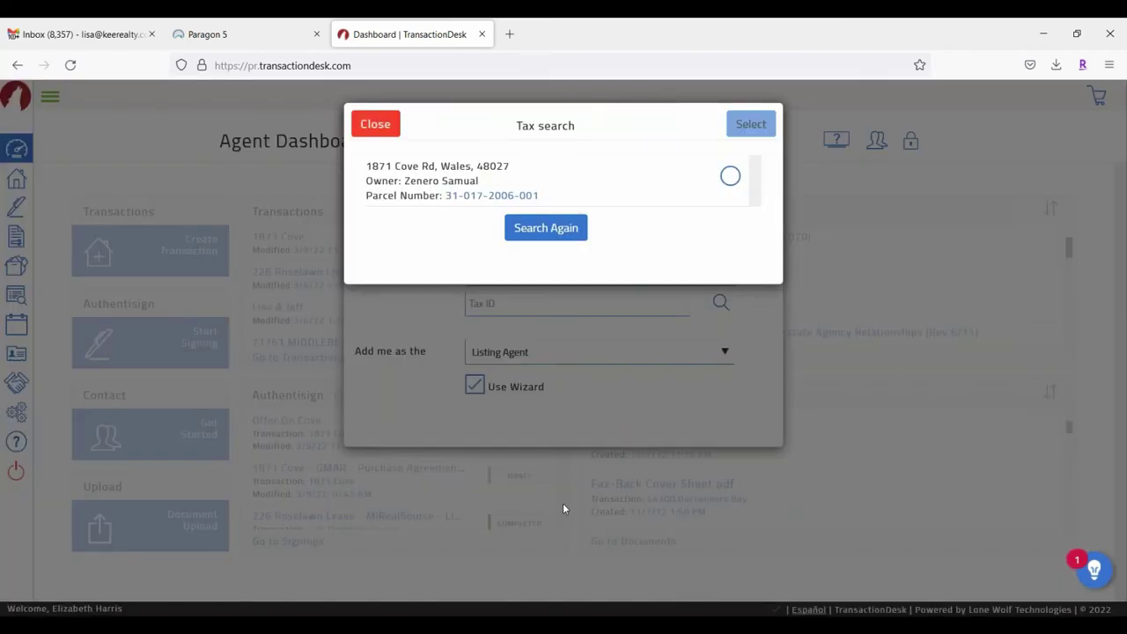
{"action": "left_click", "coordinate": [730, 176]}
{"action": "left_click", "coordinate": [751, 124]}
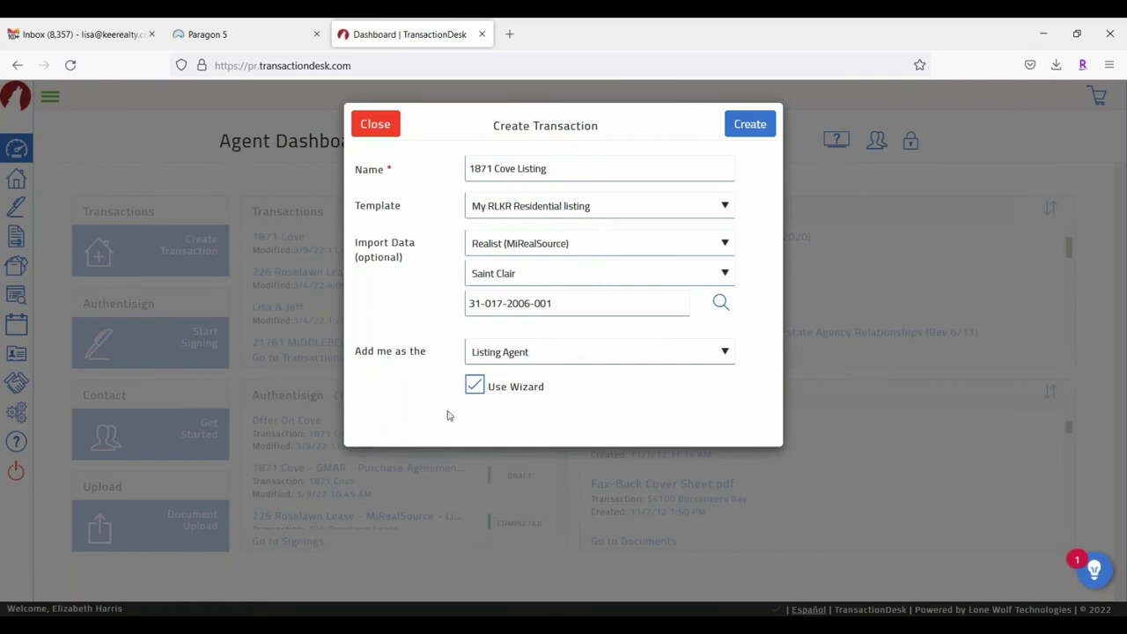
{"action": "left_click", "coordinate": [751, 124]}
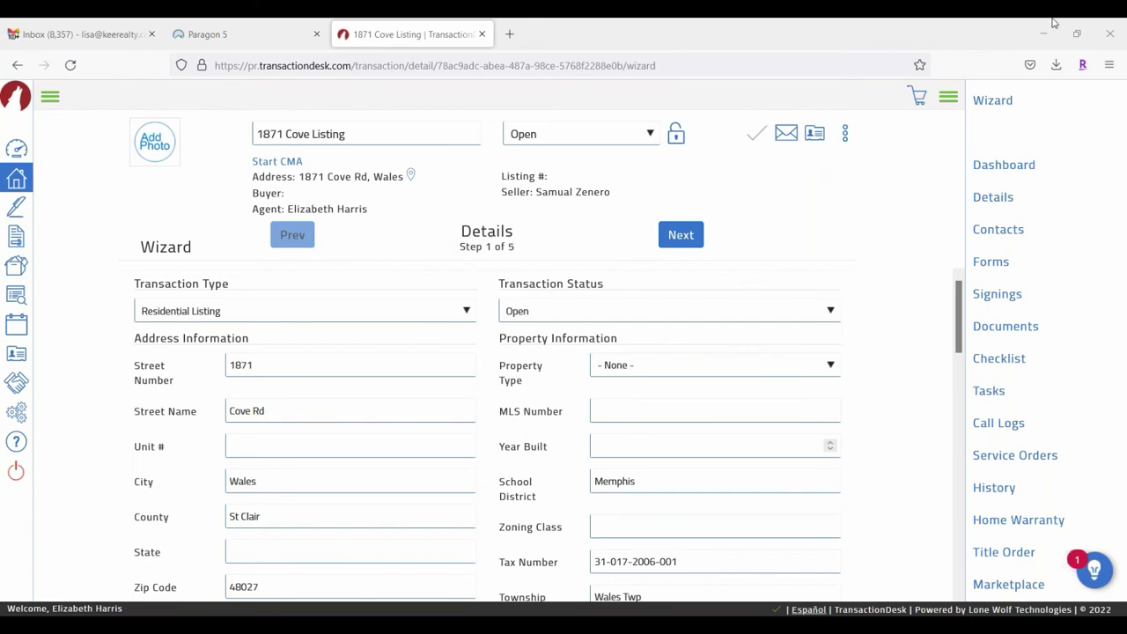
Step: Set List Date to 03/12/2022 and Expiration Date to 03/13/2022, then continue to Contacts
{"action": "scroll", "coordinate": [568, 498], "scroll_direction": "down", "scroll_amount": 3}
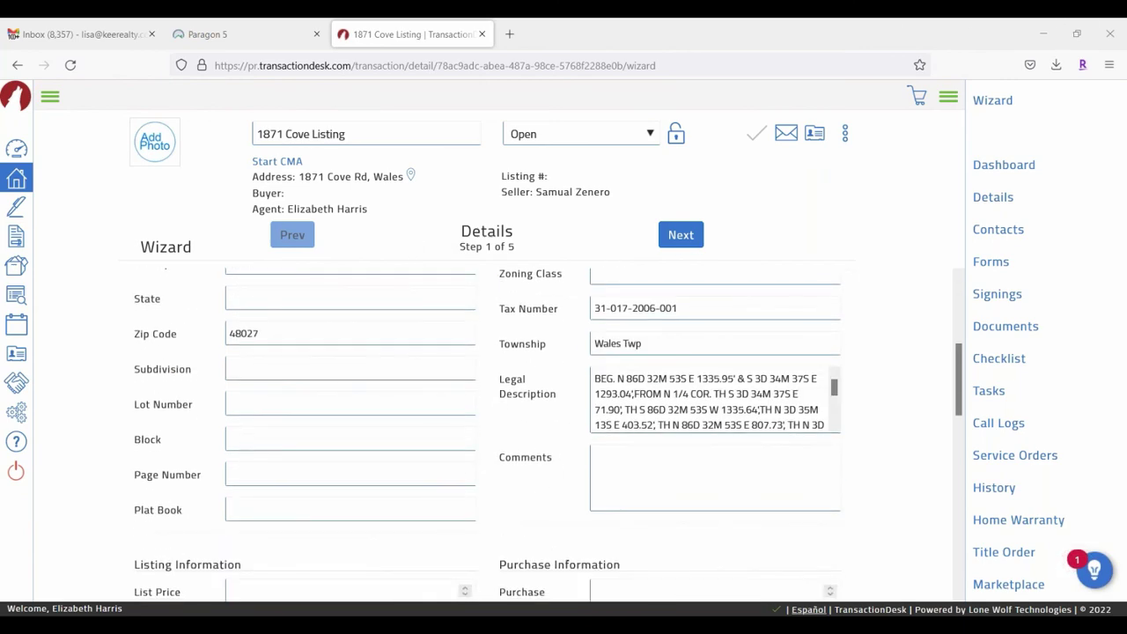
{"action": "left_click", "coordinate": [680, 235]}
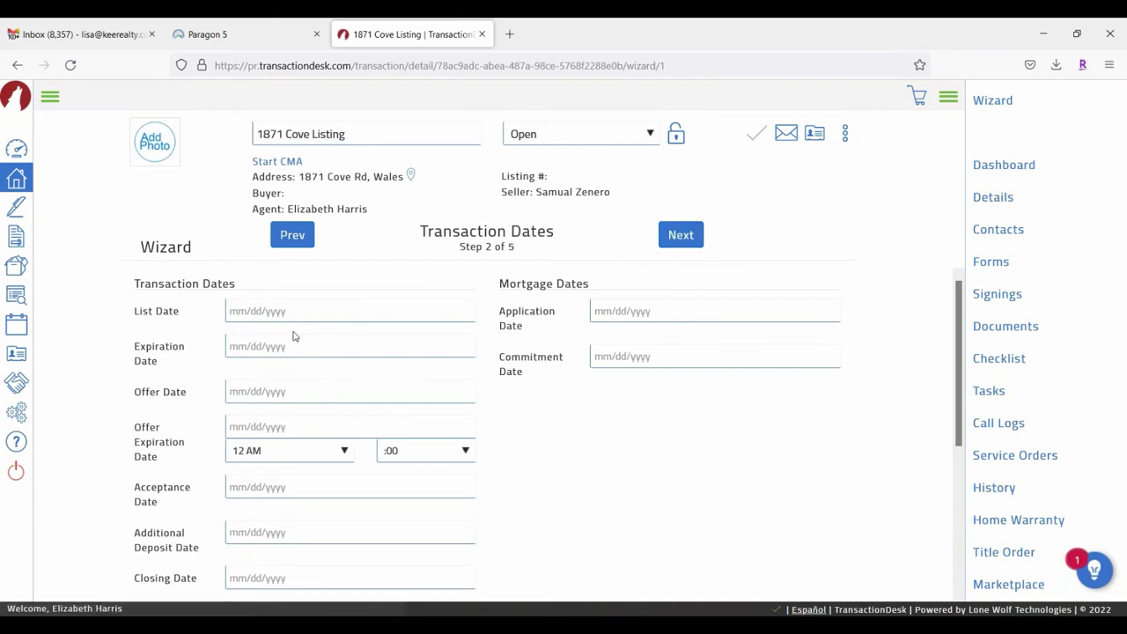
{"action": "left_click", "coordinate": [248, 312]}
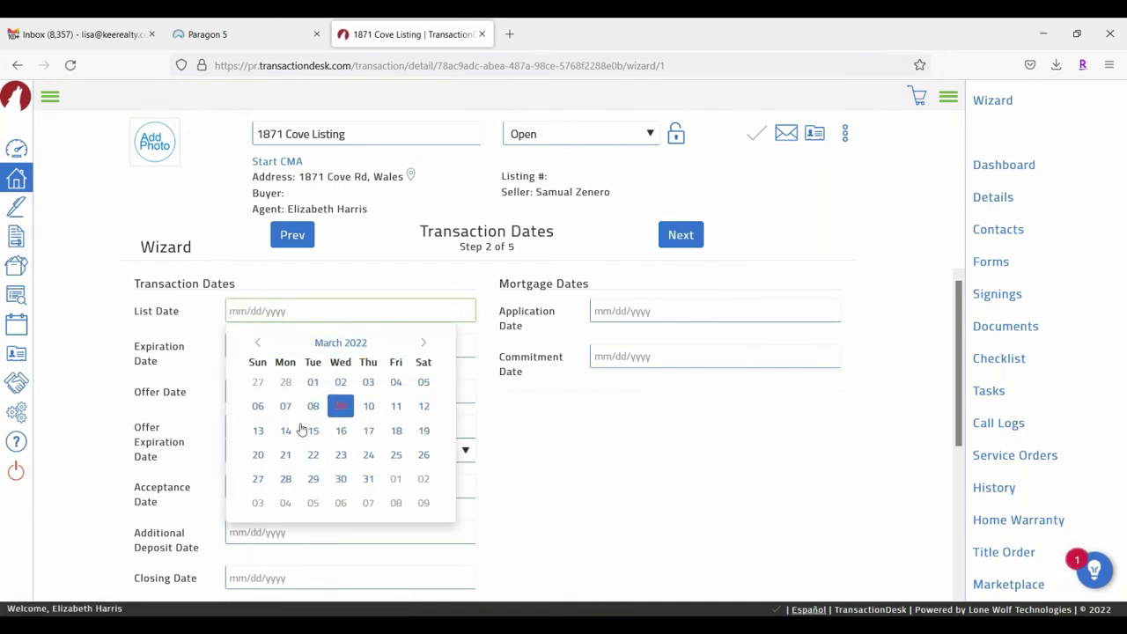
{"action": "left_click", "coordinate": [424, 406]}
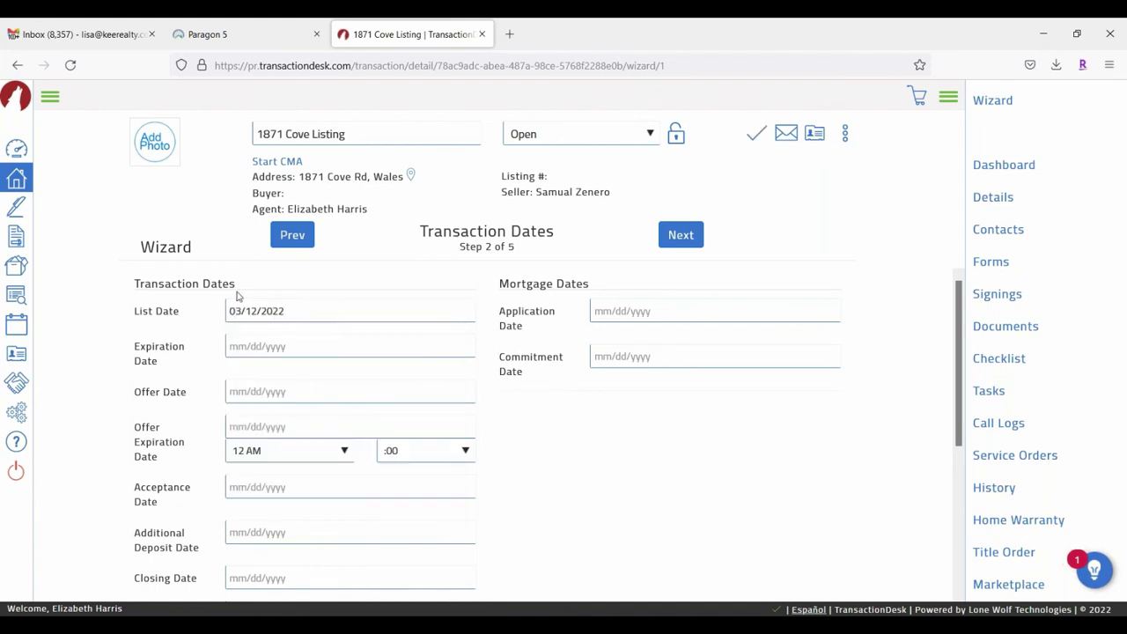
{"action": "left_click", "coordinate": [266, 347]}
{"action": "left_click", "coordinate": [256, 467]}
{"action": "left_click", "coordinate": [683, 236]}
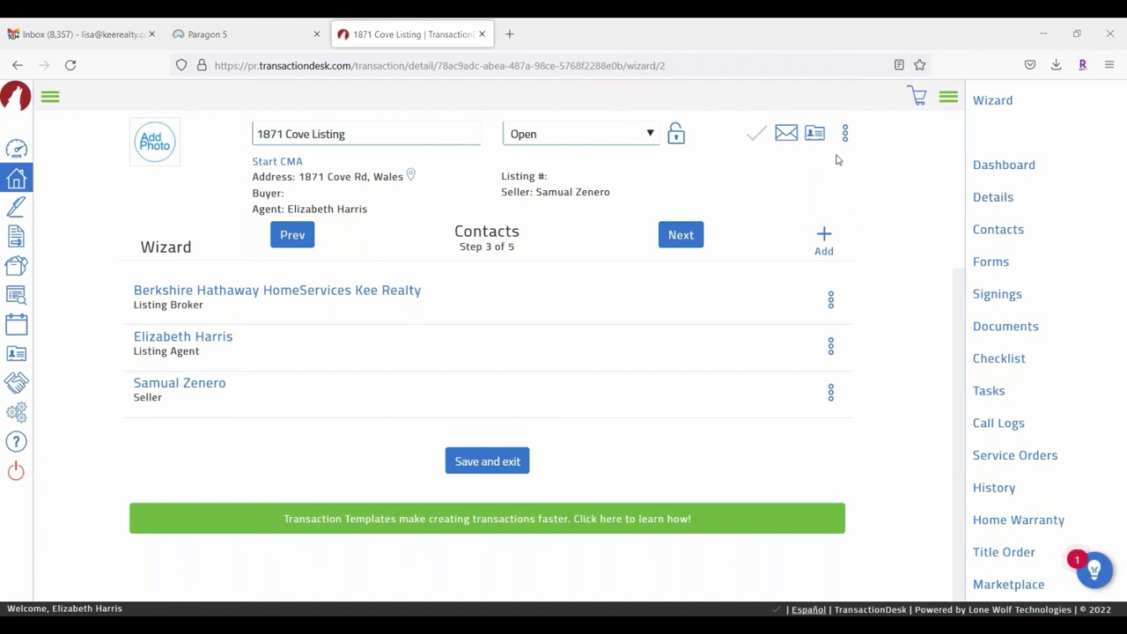
Step: Check the contact-adding options, then advance past Contacts to the Forms step
{"action": "left_click", "coordinate": [823, 235]}
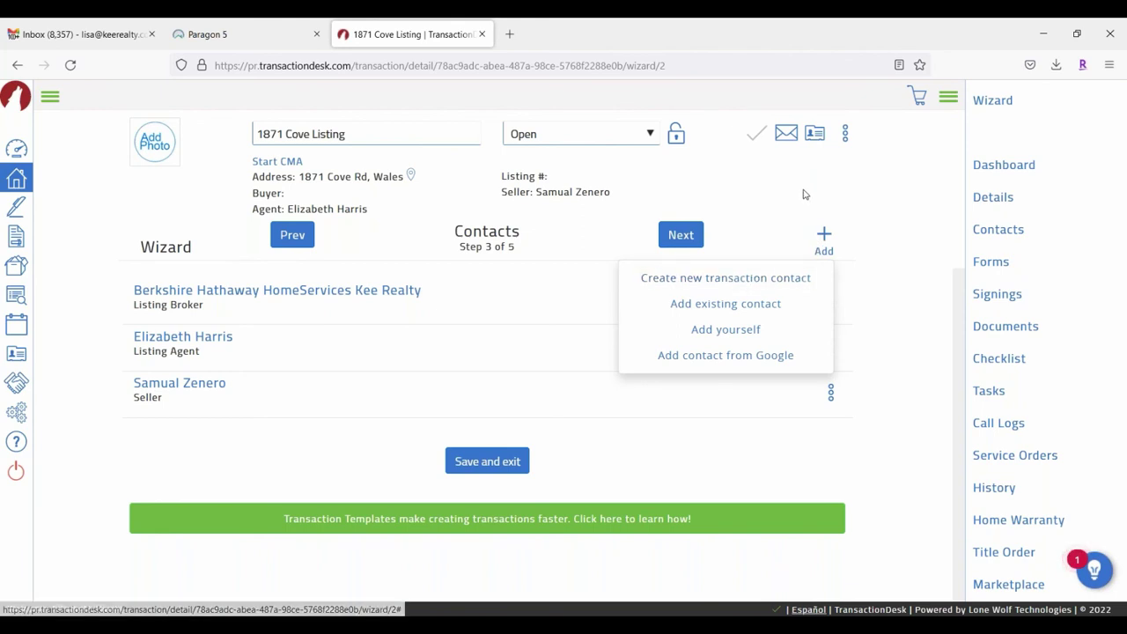
{"action": "left_click", "coordinate": [685, 235]}
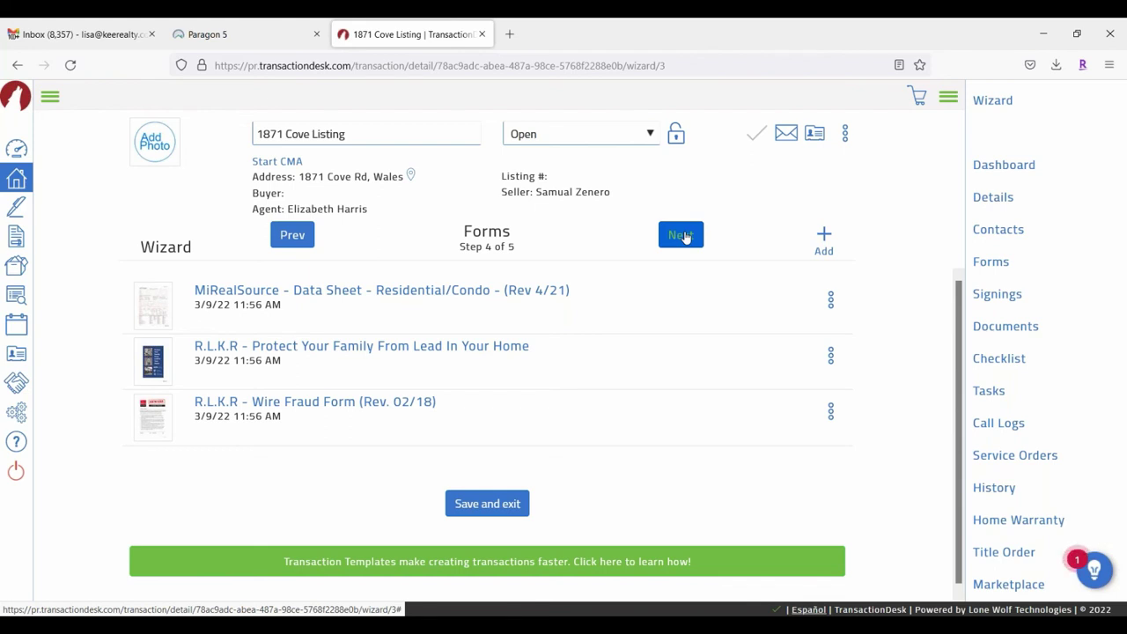
Step: Select the MiRealSource Data Sheet - Residential/Condo (Rev 4/21) in the forms library
{"action": "left_click", "coordinate": [825, 241]}
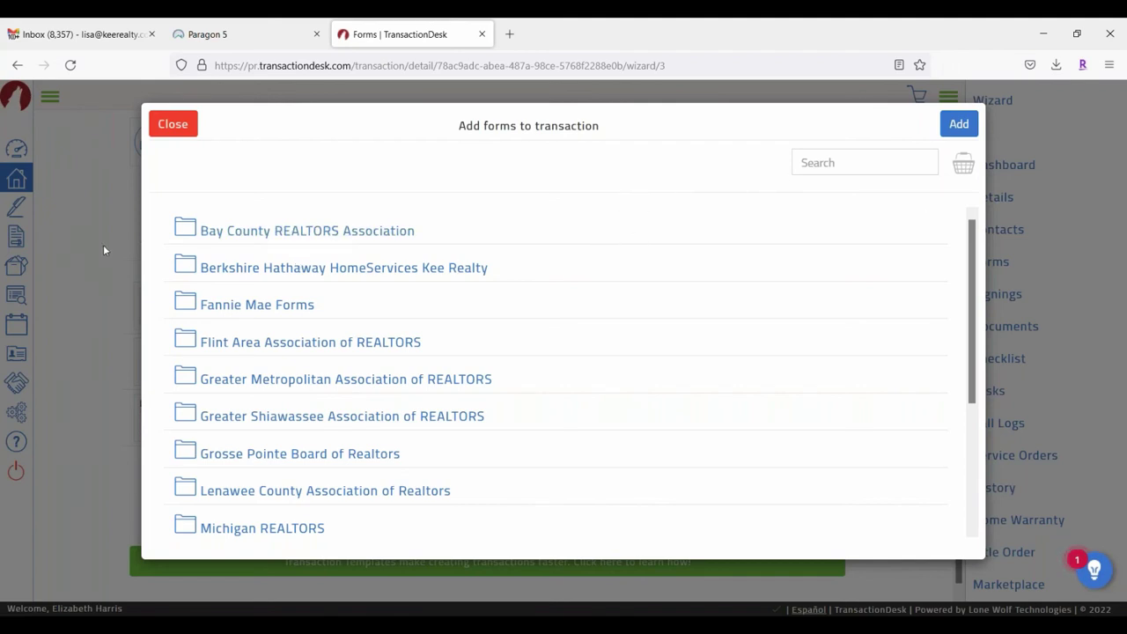
{"action": "scroll", "coordinate": [228, 256], "scroll_direction": "down", "scroll_amount": 2}
{"action": "scroll", "coordinate": [224, 252], "scroll_direction": "up", "scroll_amount": 2}
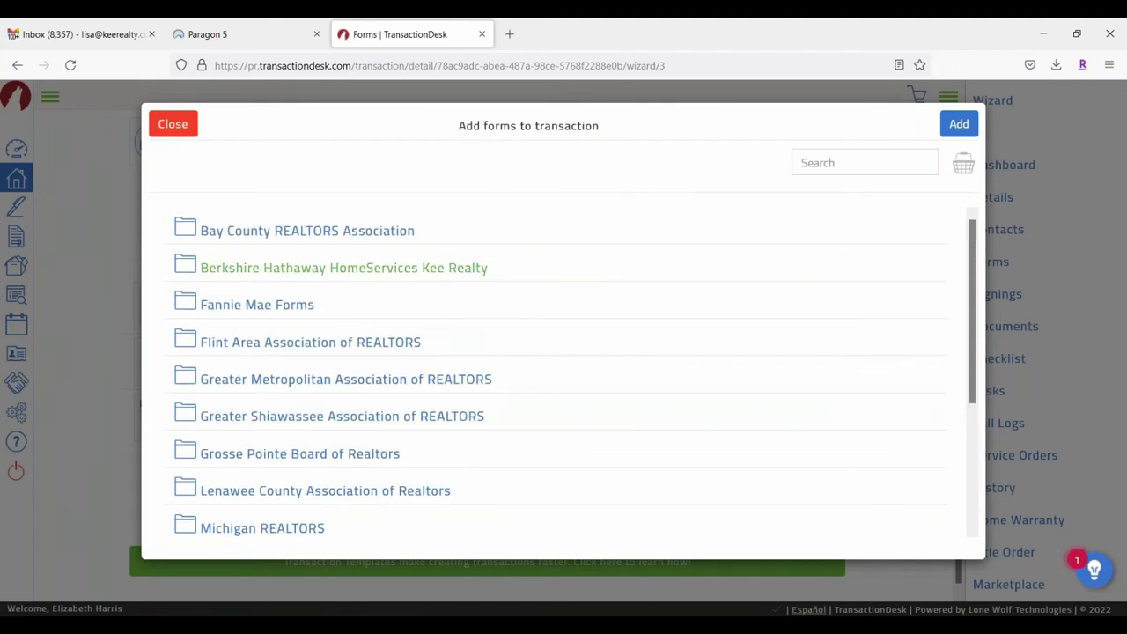
{"action": "scroll", "coordinate": [279, 372], "scroll_direction": "down", "scroll_amount": 3}
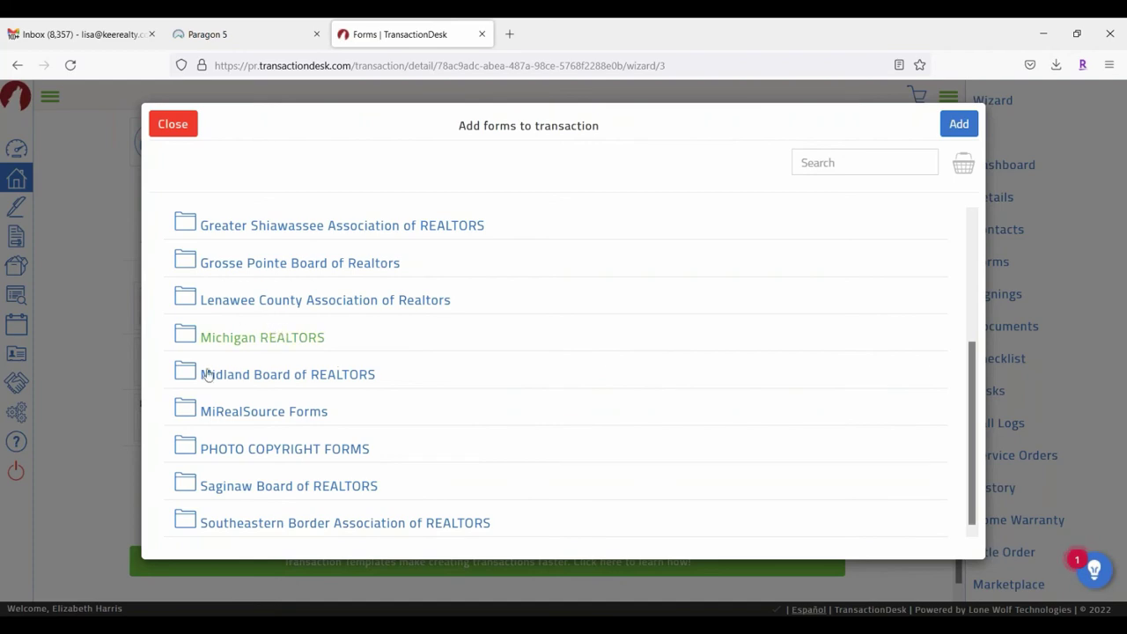
{"action": "left_click", "coordinate": [227, 414]}
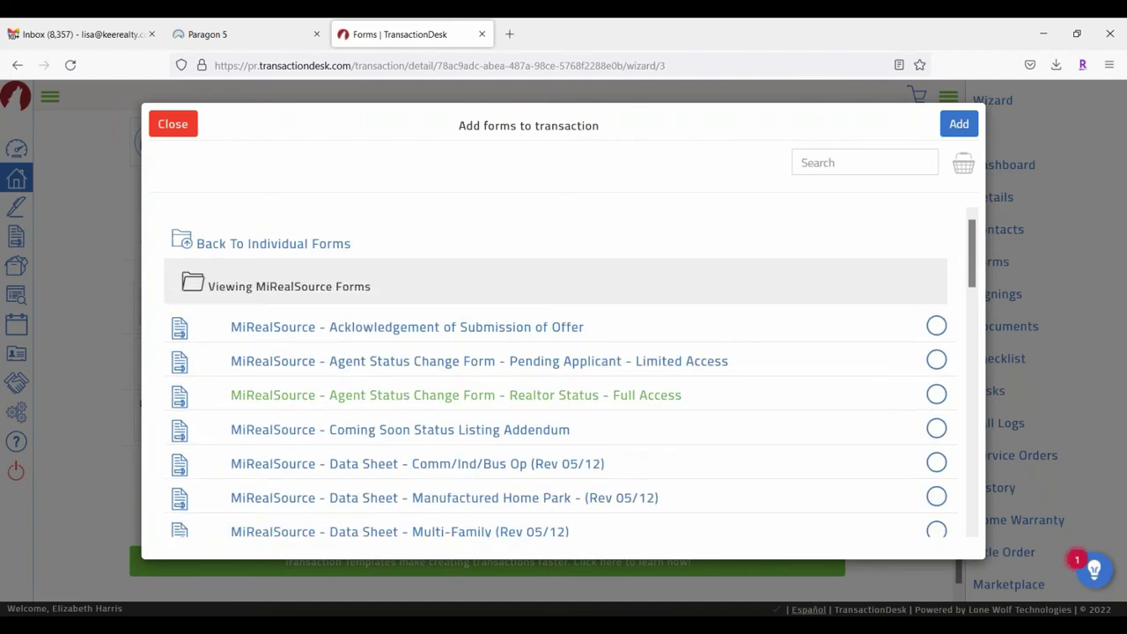
{"action": "scroll", "coordinate": [561, 273], "scroll_direction": "down", "scroll_amount": 3}
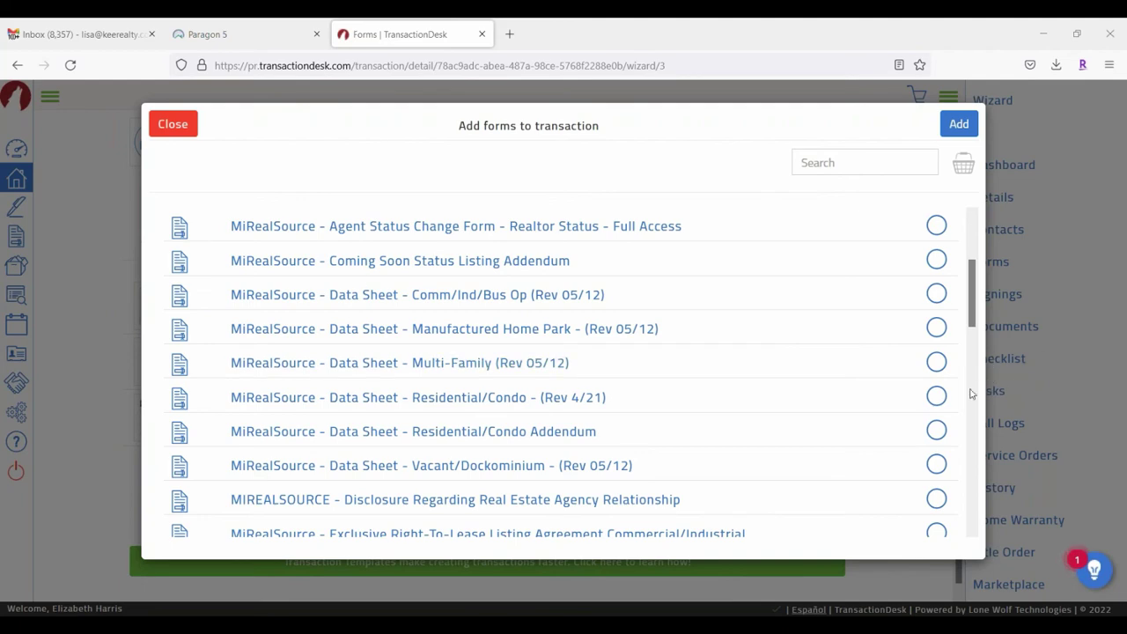
{"action": "left_click", "coordinate": [937, 396]}
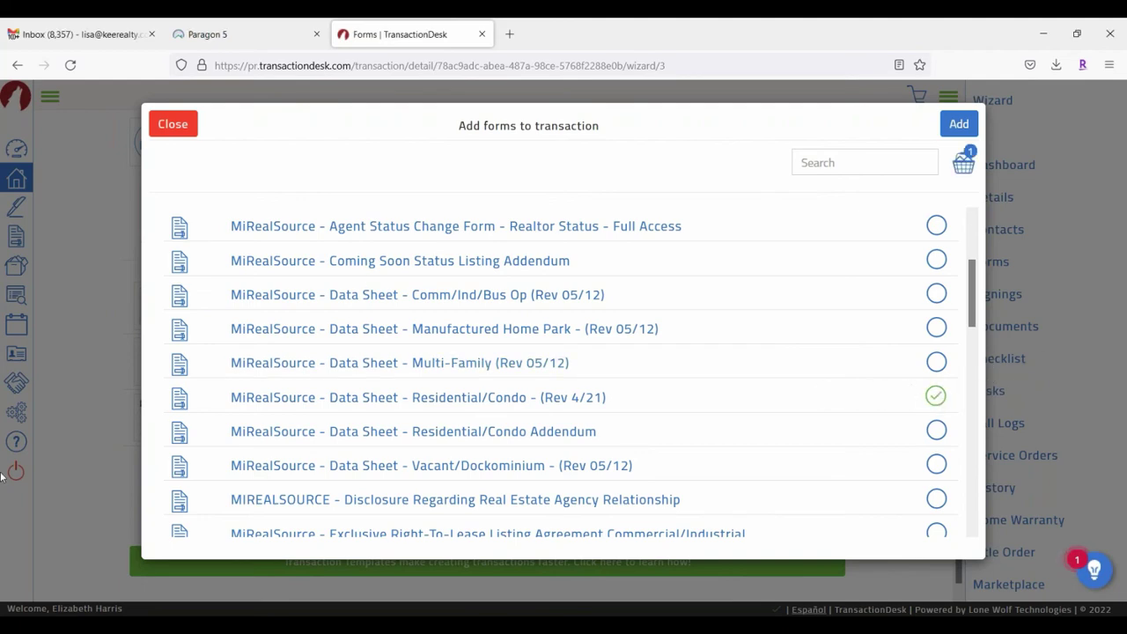
Step: Browse the Michigan REALTORS and Berkshire Hathaway HomeServices Kee Realty folders, ending at the folder list
{"action": "scroll", "coordinate": [388, 378], "scroll_direction": "up", "scroll_amount": 3}
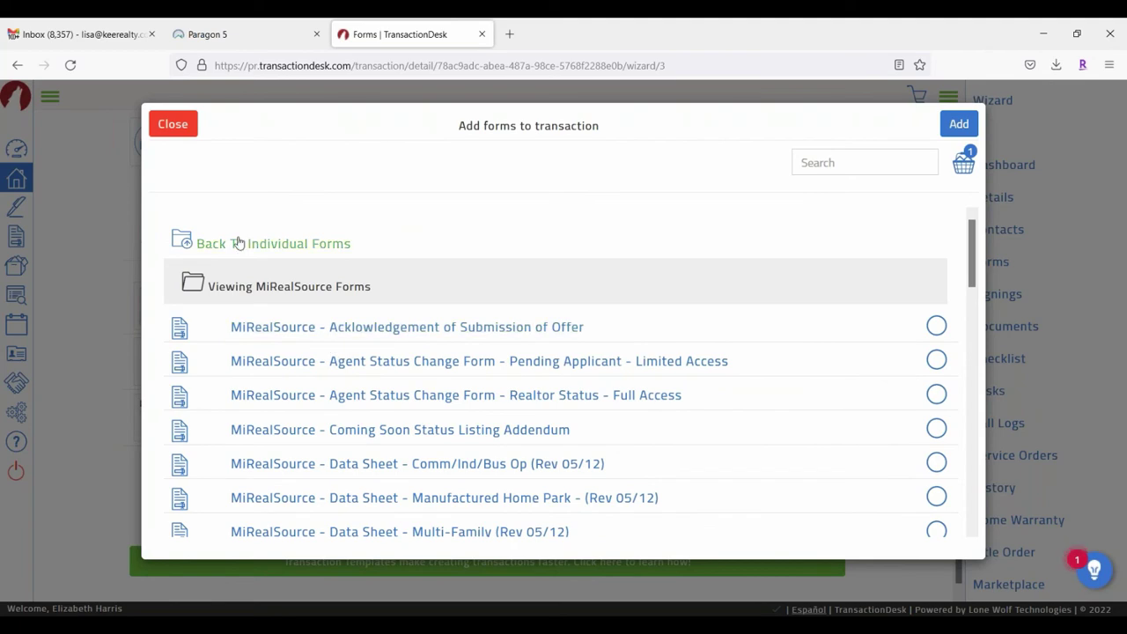
{"action": "left_click", "coordinate": [238, 243]}
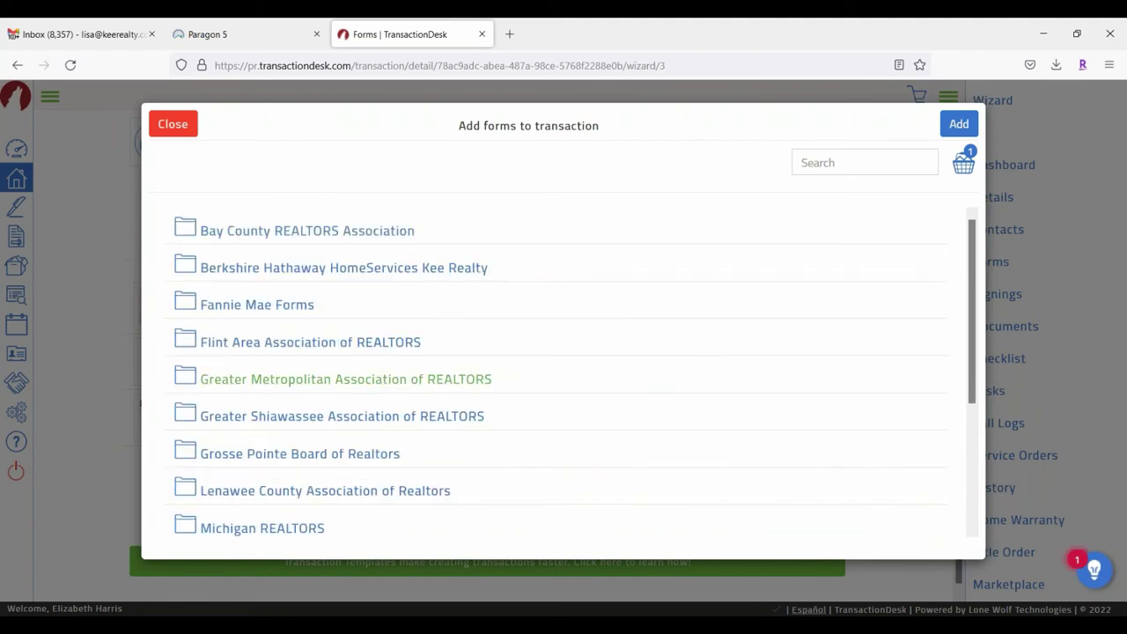
{"action": "scroll", "coordinate": [167, 402], "scroll_direction": "down", "scroll_amount": 2}
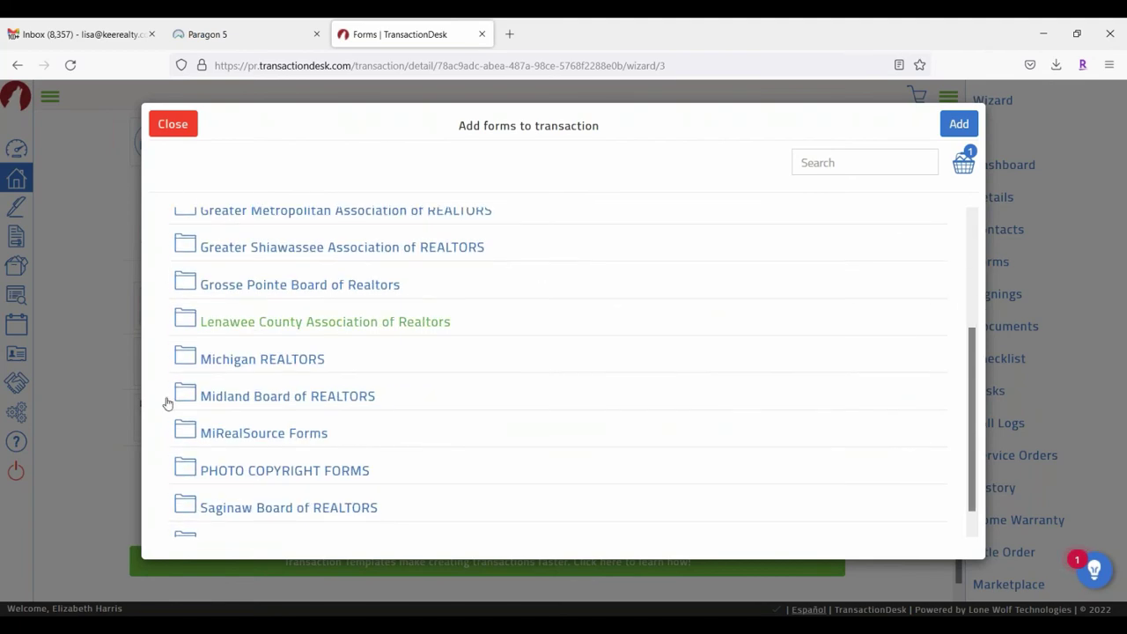
{"action": "left_click", "coordinate": [261, 360]}
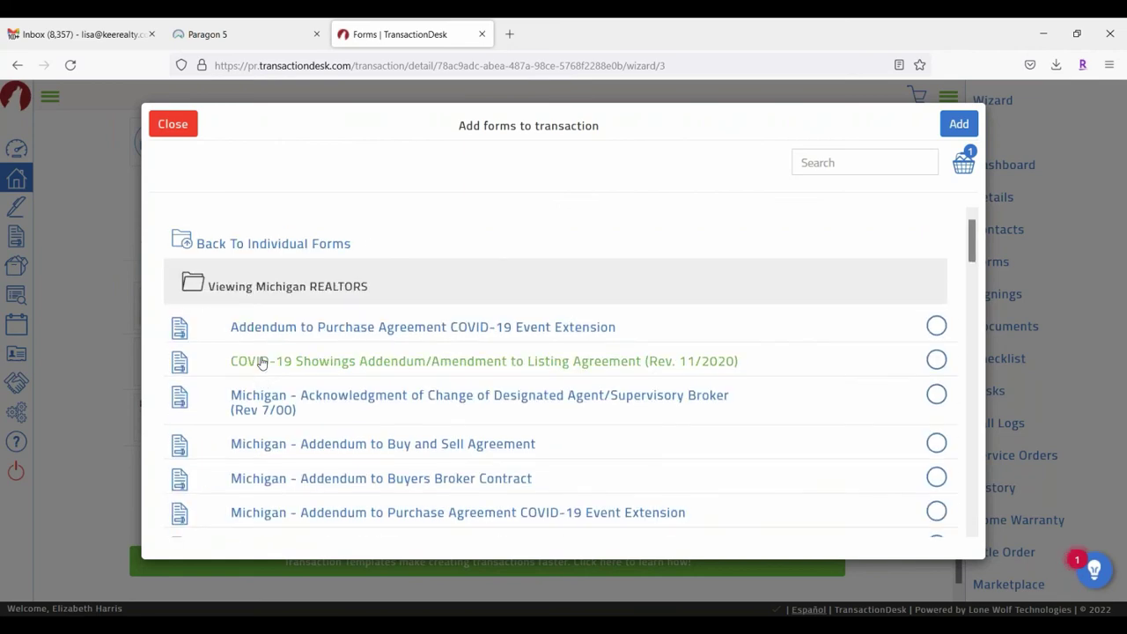
{"action": "scroll", "coordinate": [797, 353], "scroll_direction": "down", "scroll_amount": 15}
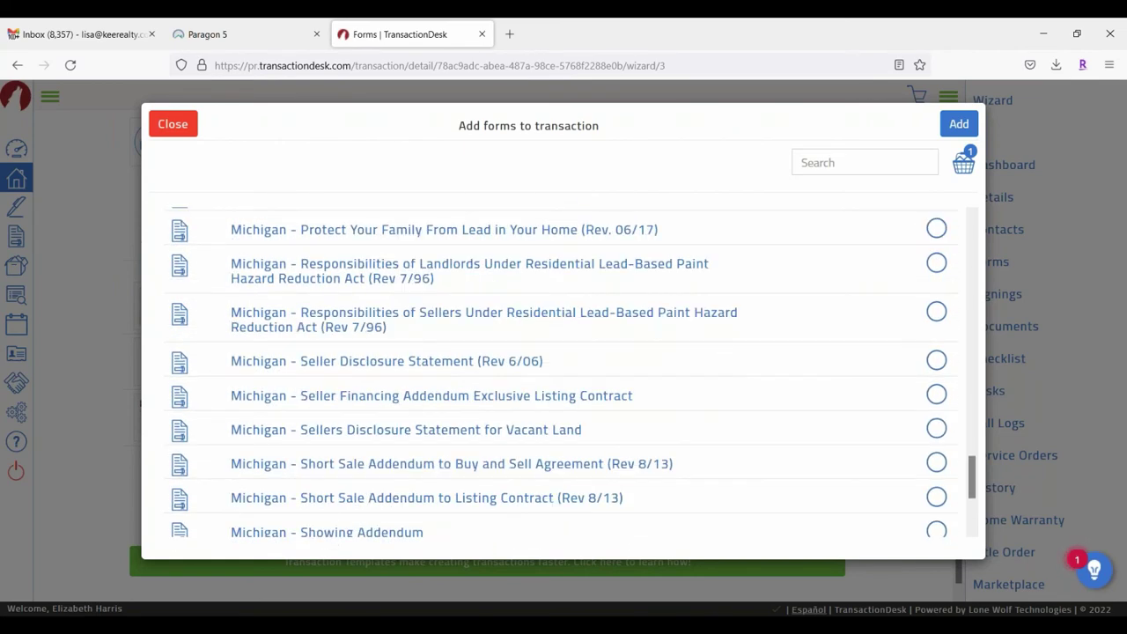
{"action": "scroll", "coordinate": [895, 359], "scroll_direction": "down", "scroll_amount": 3}
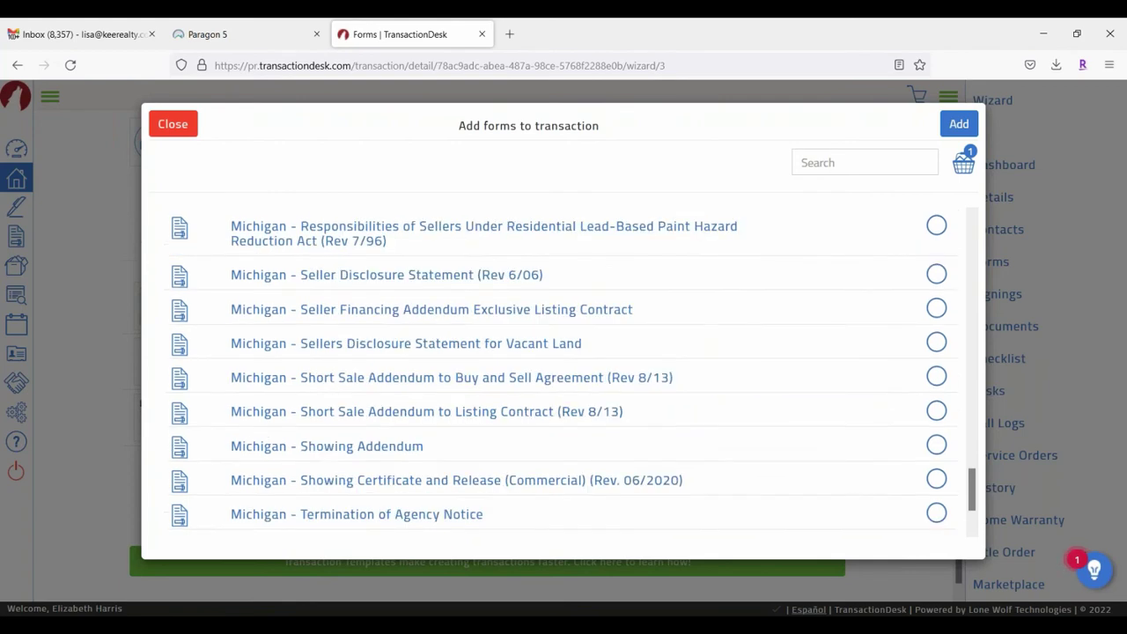
{"action": "scroll", "coordinate": [895, 360], "scroll_direction": "up", "scroll_amount": 2}
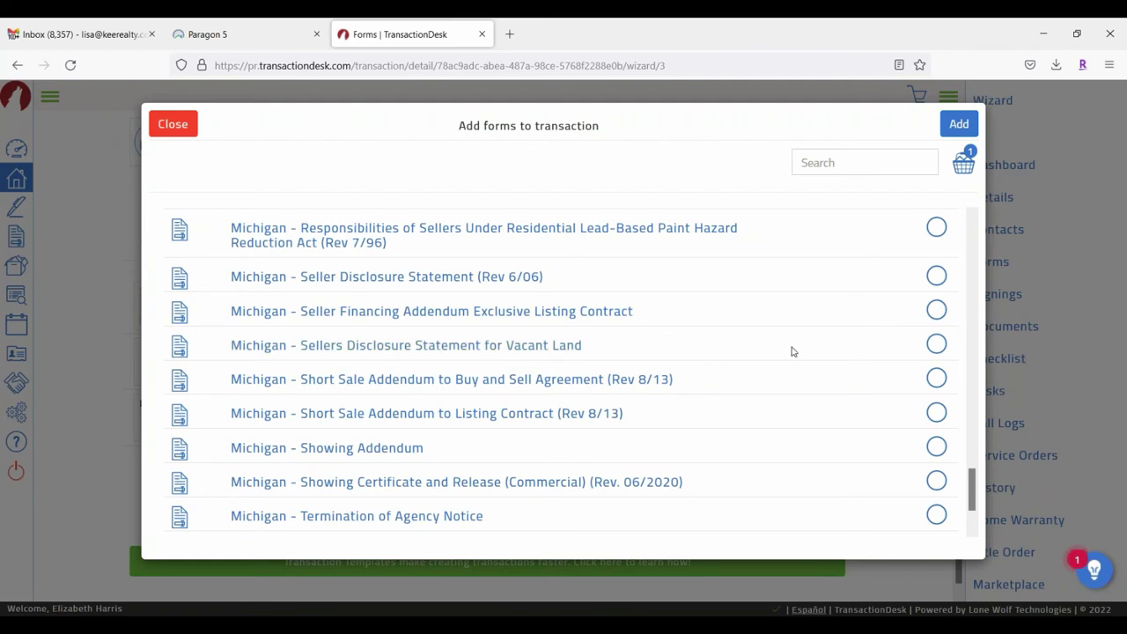
{"action": "scroll", "coordinate": [788, 350], "scroll_direction": "down", "scroll_amount": 2}
{"action": "scroll", "coordinate": [786, 350], "scroll_direction": "down", "scroll_amount": 1}
{"action": "scroll", "coordinate": [785, 349], "scroll_direction": "up", "scroll_amount": 3}
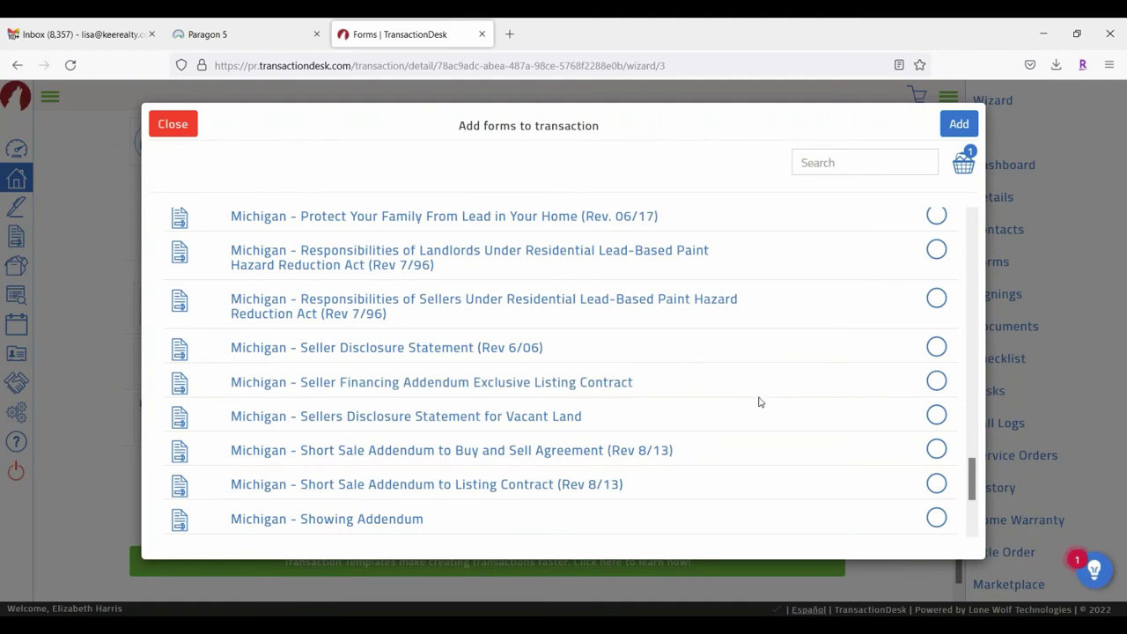
{"action": "scroll", "coordinate": [759, 401], "scroll_direction": "down", "scroll_amount": 3}
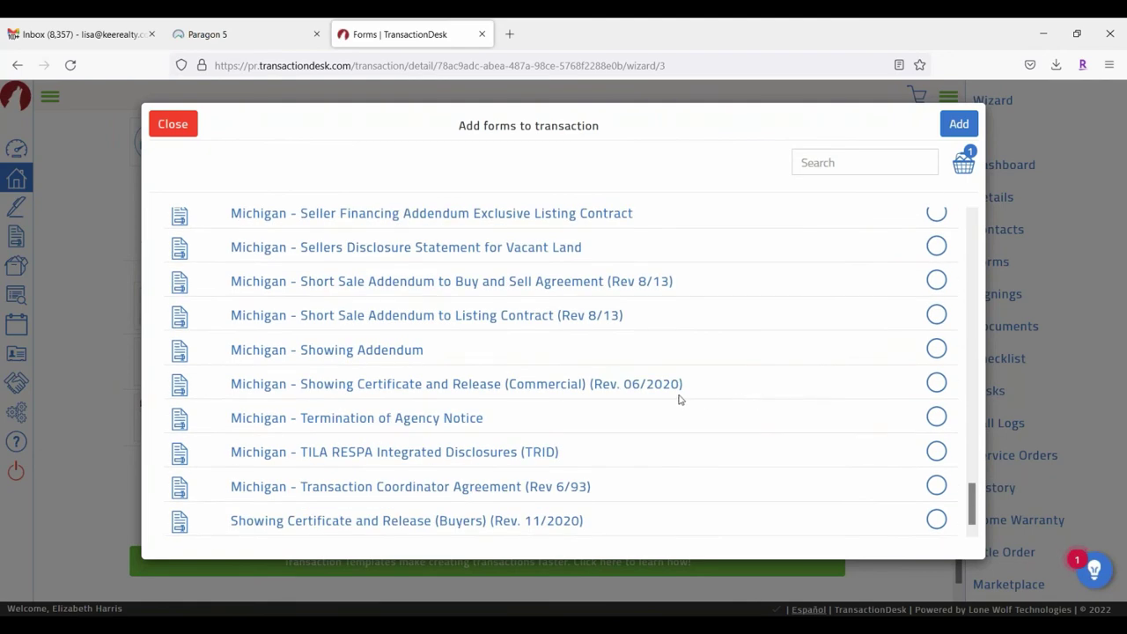
{"action": "scroll", "coordinate": [717, 390], "scroll_direction": "up", "scroll_amount": 8}
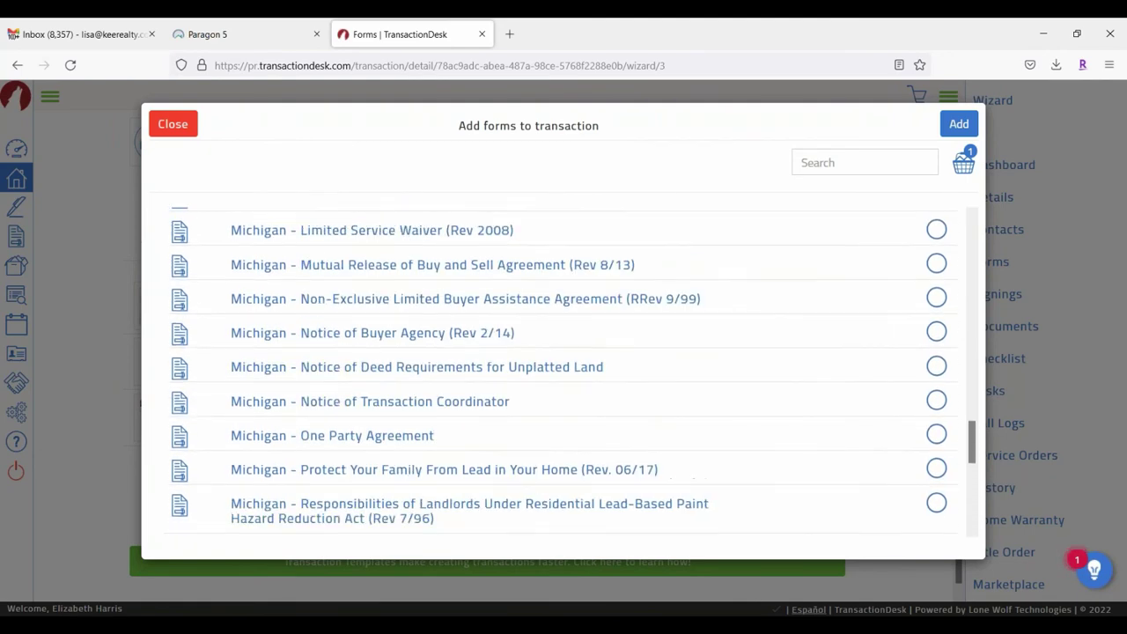
{"action": "scroll", "coordinate": [712, 347], "scroll_direction": "up", "scroll_amount": 15}
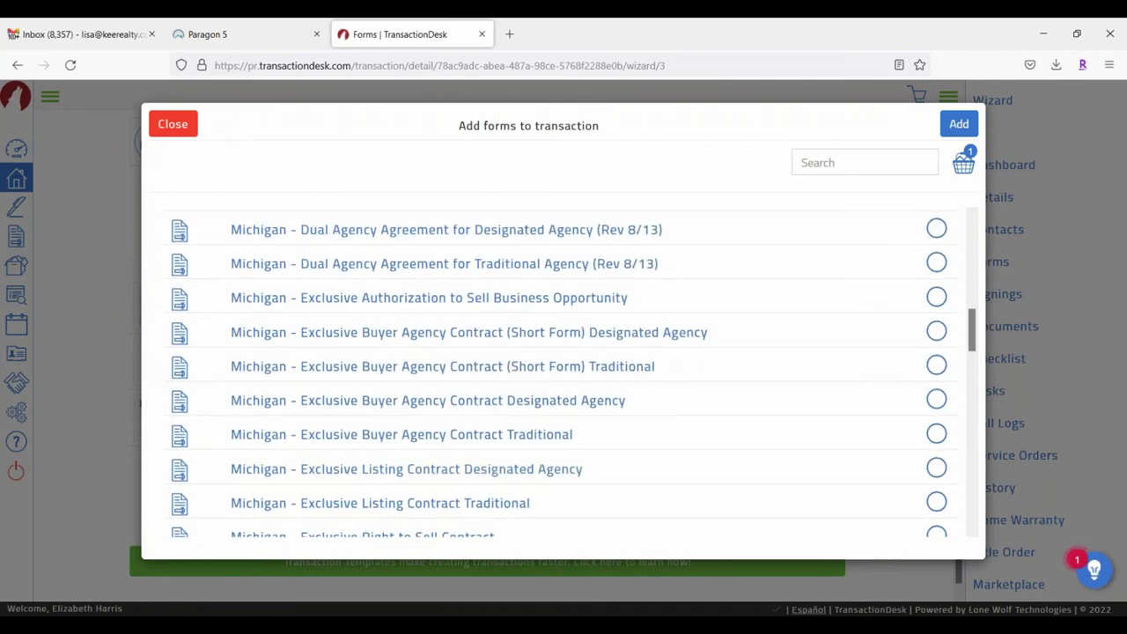
{"action": "scroll", "coordinate": [516, 292], "scroll_direction": "up", "scroll_amount": 5}
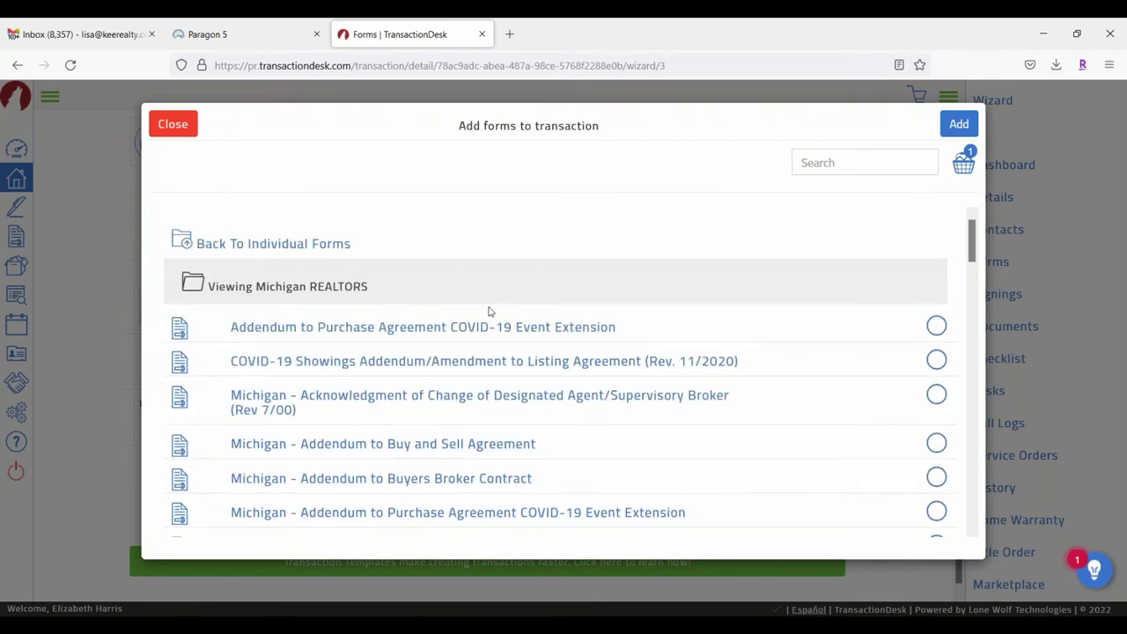
{"action": "left_click", "coordinate": [255, 244]}
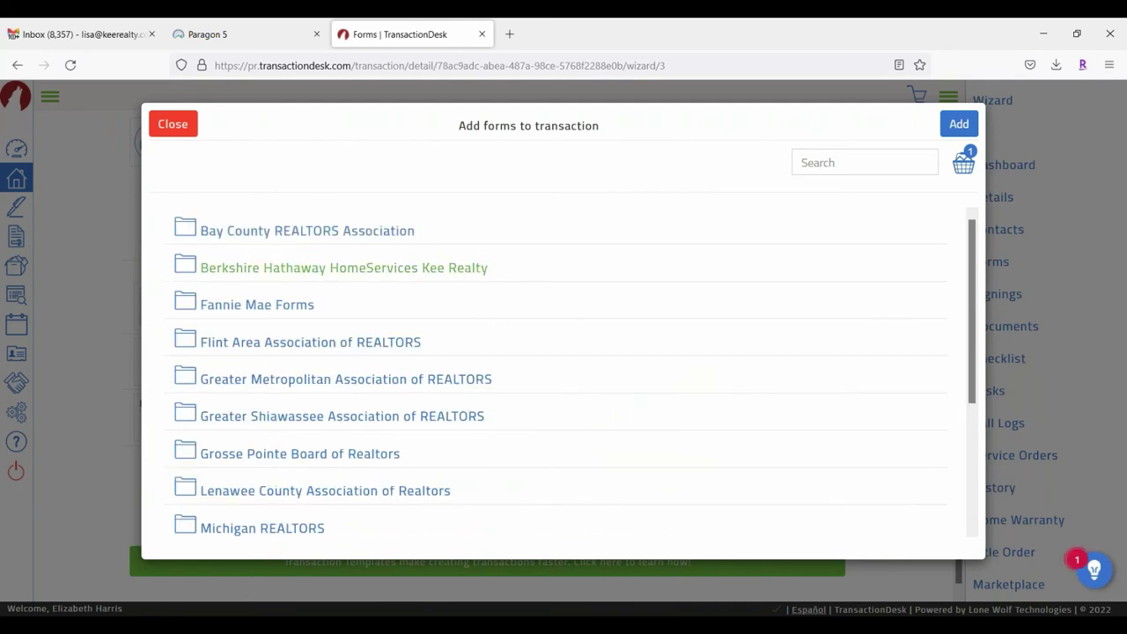
{"action": "left_click", "coordinate": [261, 269]}
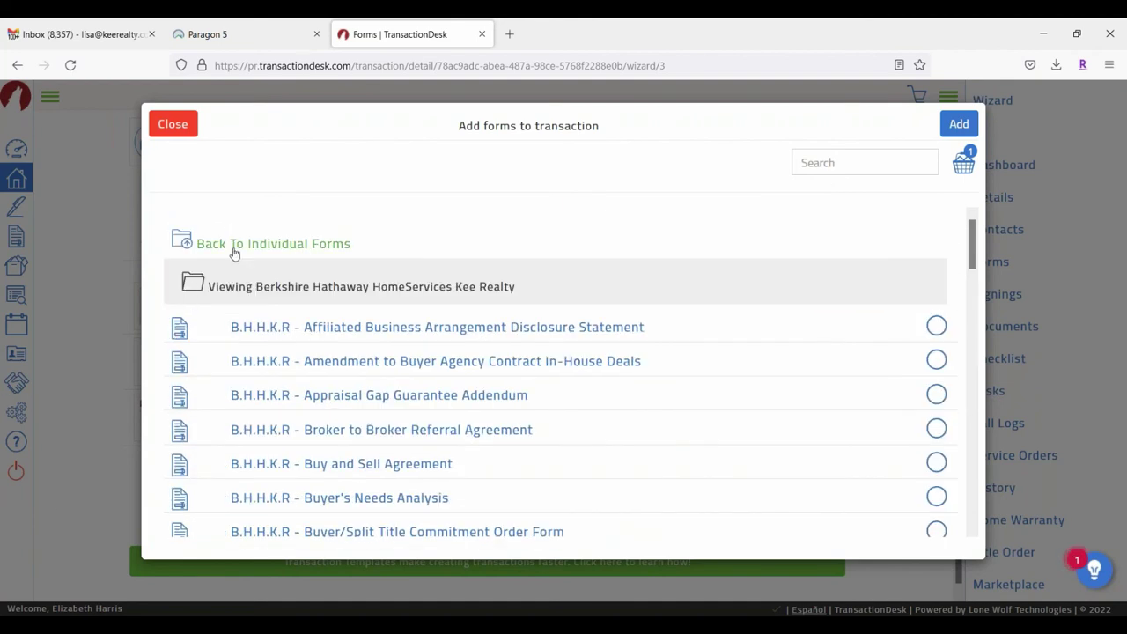
{"action": "left_click", "coordinate": [234, 250]}
Step: Search the form library for "seller's disclosure"
{"action": "left_click", "coordinate": [872, 165]}
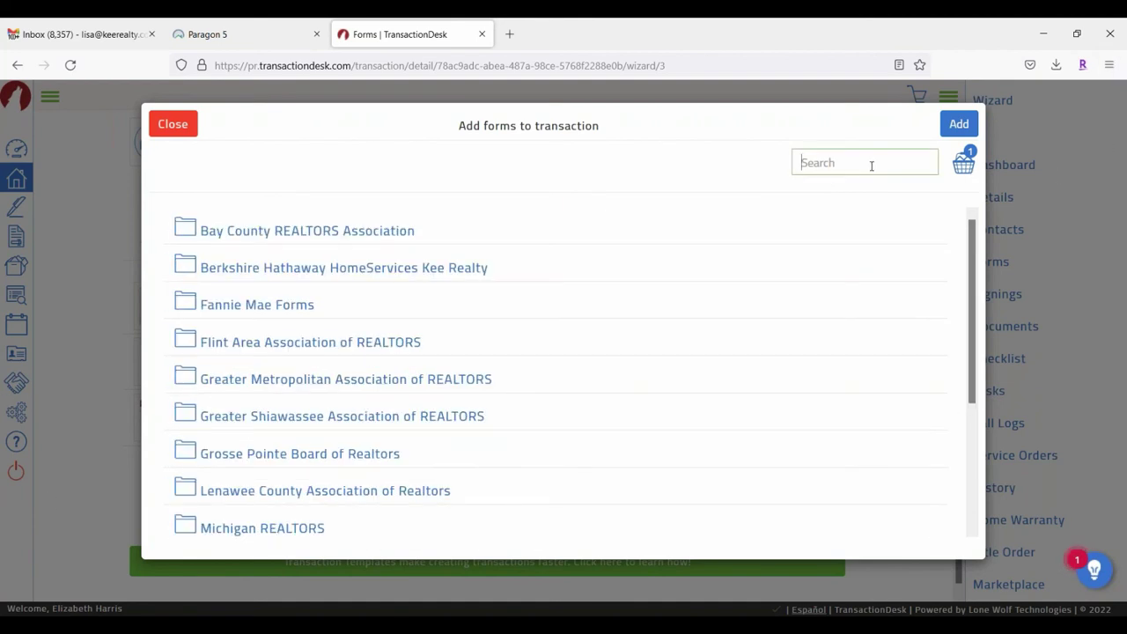
{"action": "type", "text": "sellers disclosure"}
{"action": "key", "text": "Return"}
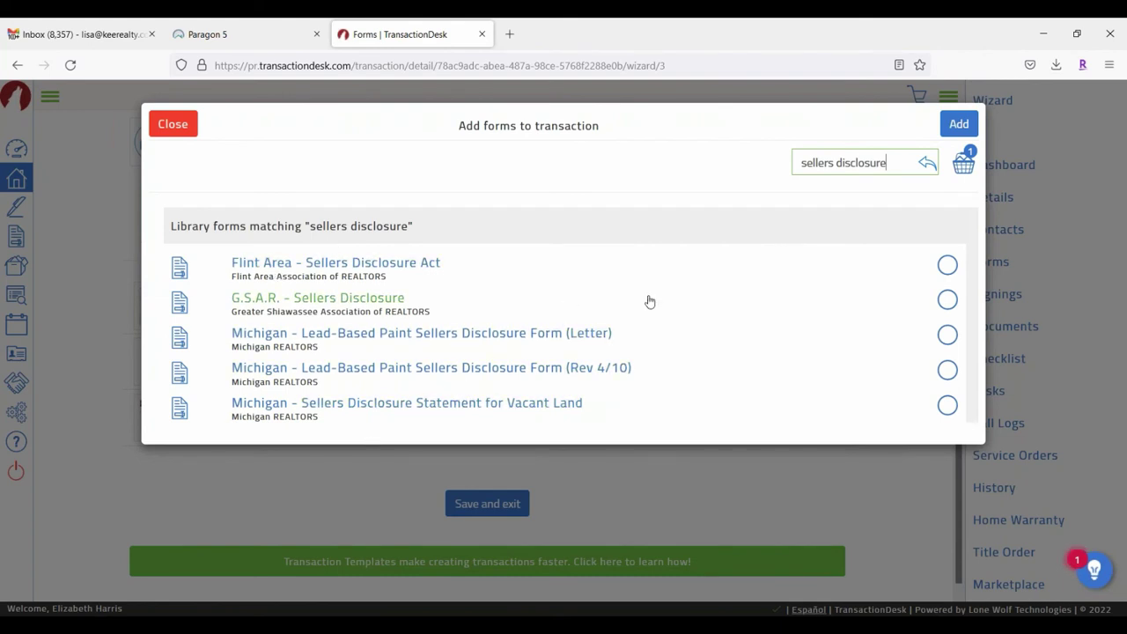
{"action": "left_click", "coordinate": [830, 163]}
{"action": "type", "text": "'"}
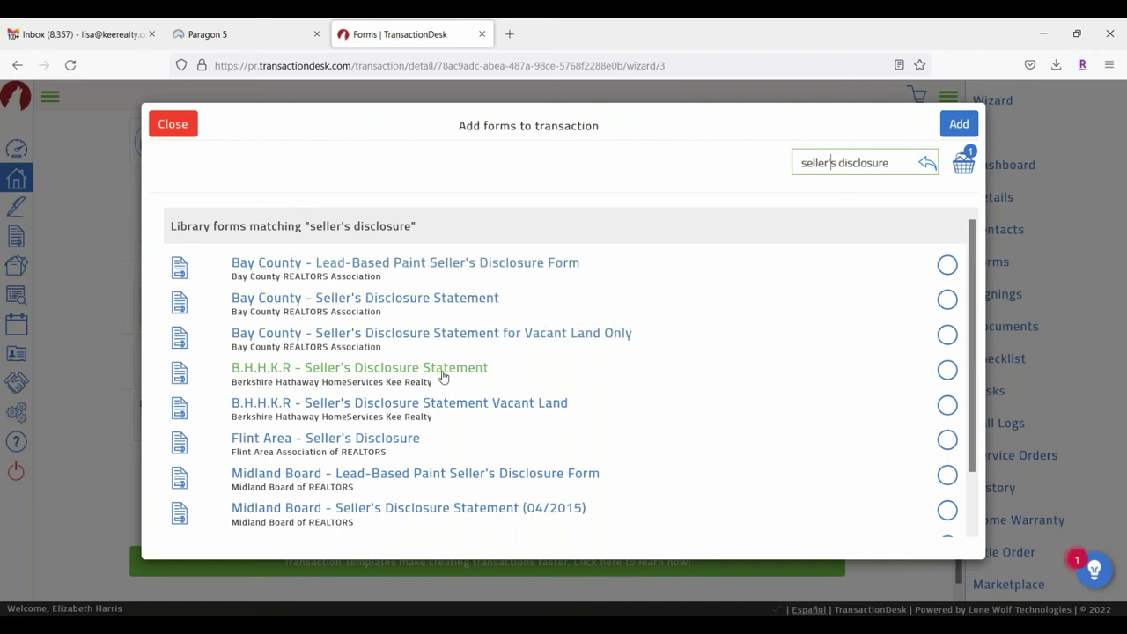
Step: Tick B.H.H.K.R - Seller's Disclosure Statement in the search results
{"action": "left_click", "coordinate": [947, 370]}
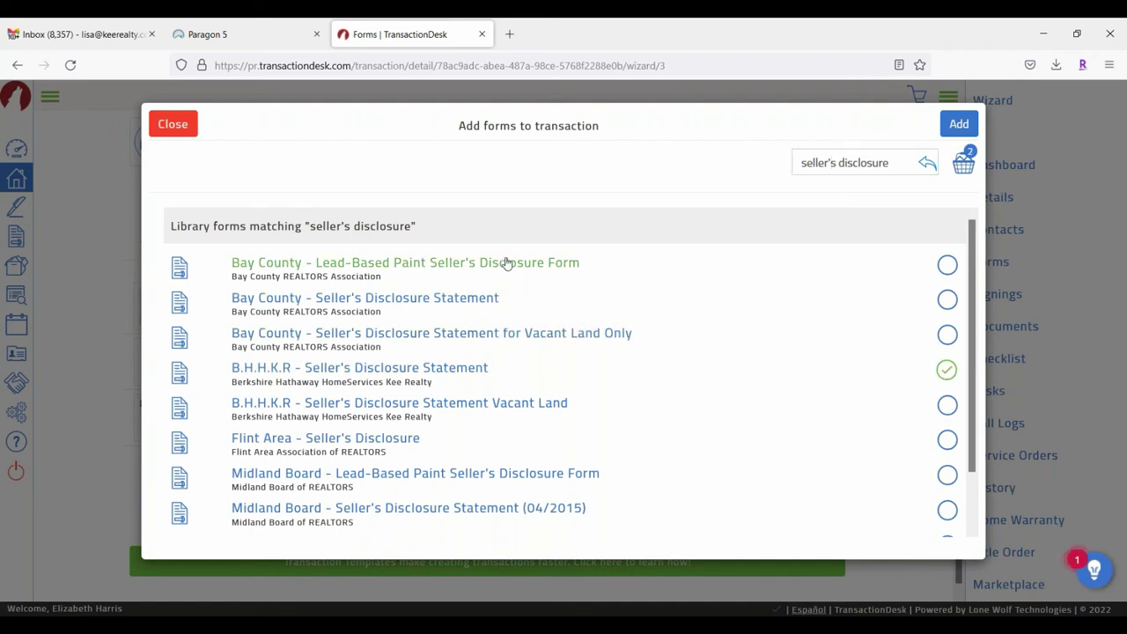
{"action": "scroll", "coordinate": [506, 261], "scroll_direction": "down", "scroll_amount": 1}
{"action": "scroll", "coordinate": [587, 357], "scroll_direction": "up", "scroll_amount": 1}
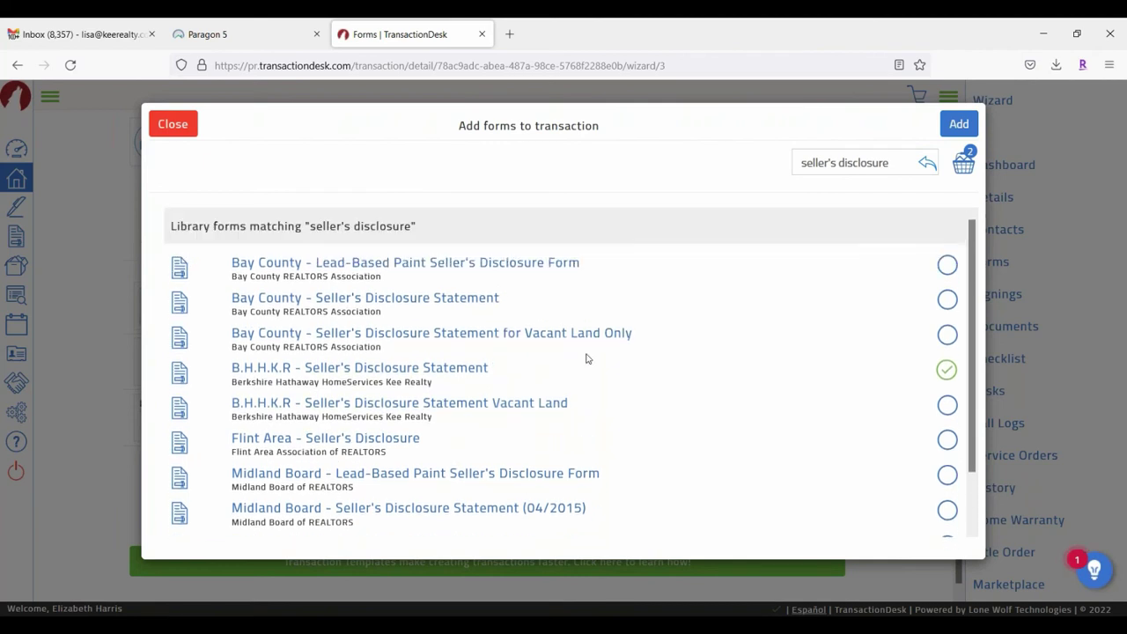
{"action": "scroll", "coordinate": [558, 332], "scroll_direction": "down", "scroll_amount": 1}
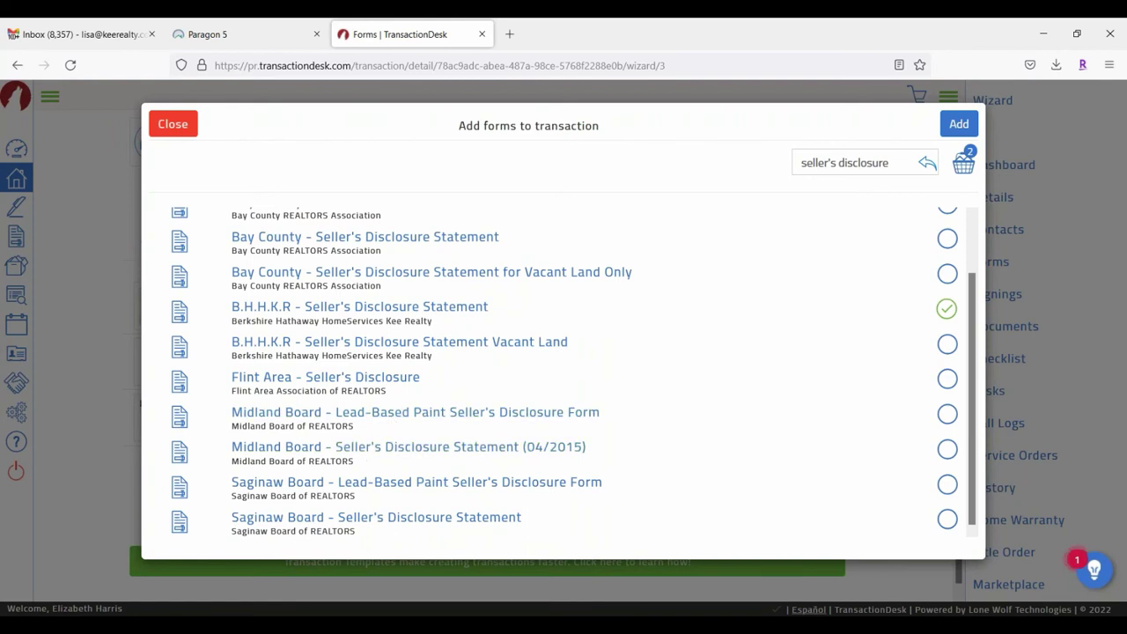
{"action": "scroll", "coordinate": [534, 426], "scroll_direction": "up", "scroll_amount": 1}
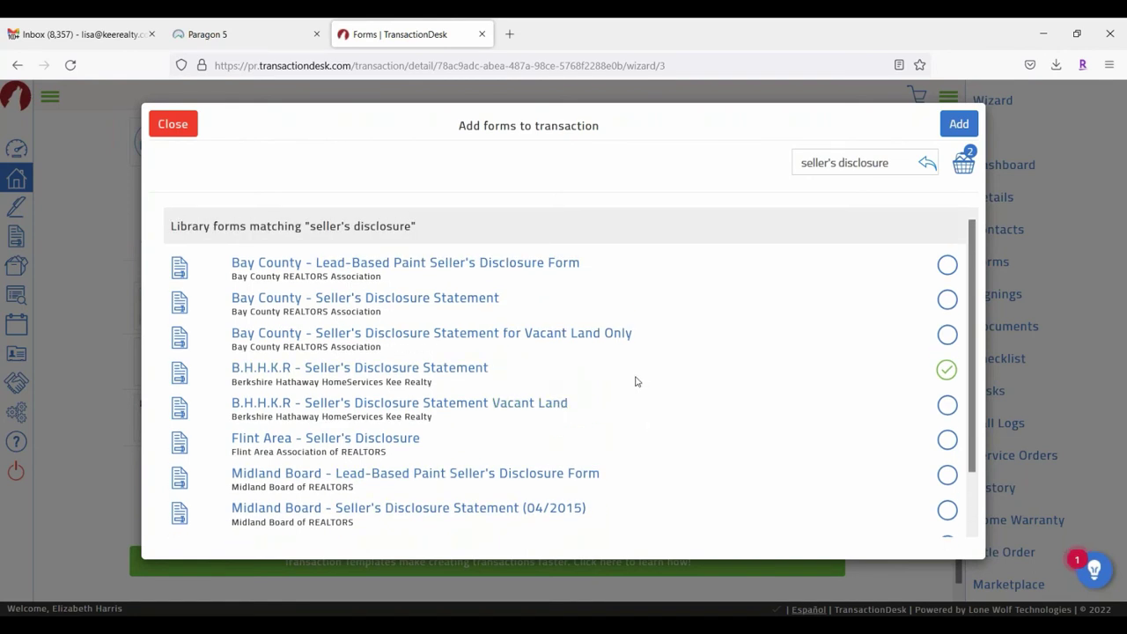
{"action": "scroll", "coordinate": [508, 341], "scroll_direction": "down", "scroll_amount": 1}
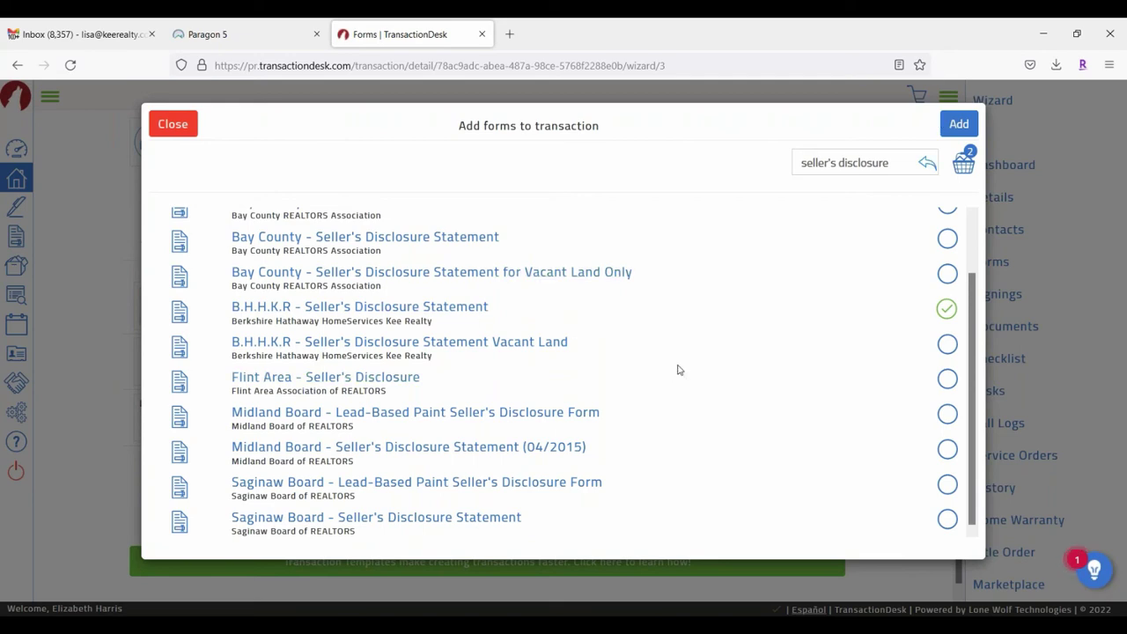
{"action": "scroll", "coordinate": [687, 352], "scroll_direction": "up", "scroll_amount": 2}
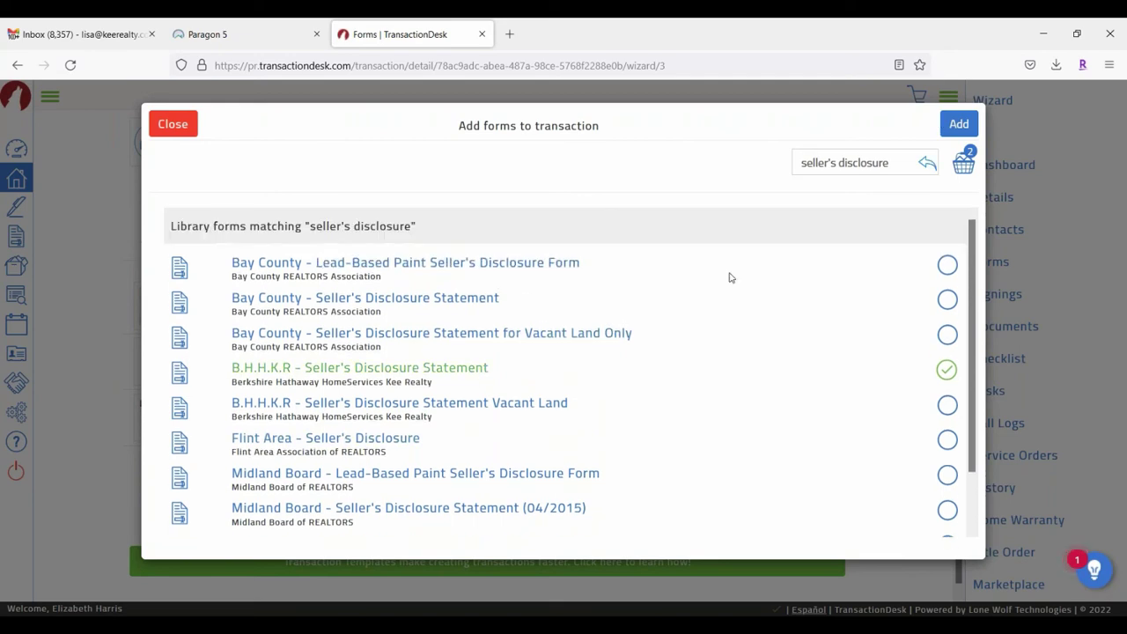
Step: Add both chosen forms to the transaction and advance to the Documents step (5 of 5)
{"action": "left_click", "coordinate": [959, 124]}
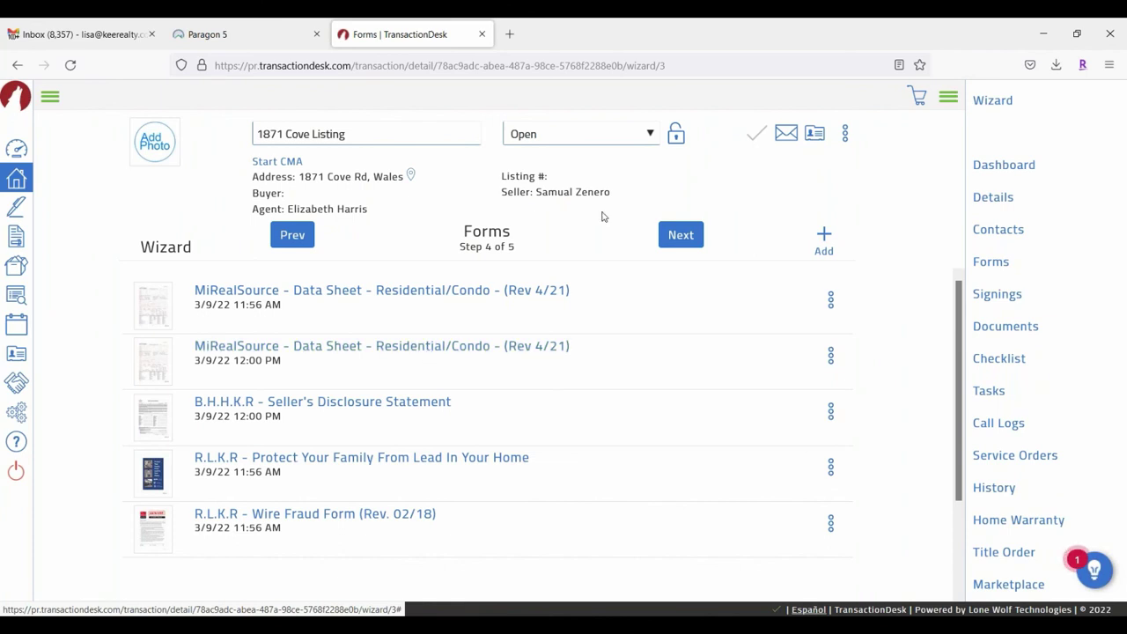
{"action": "left_click", "coordinate": [680, 235]}
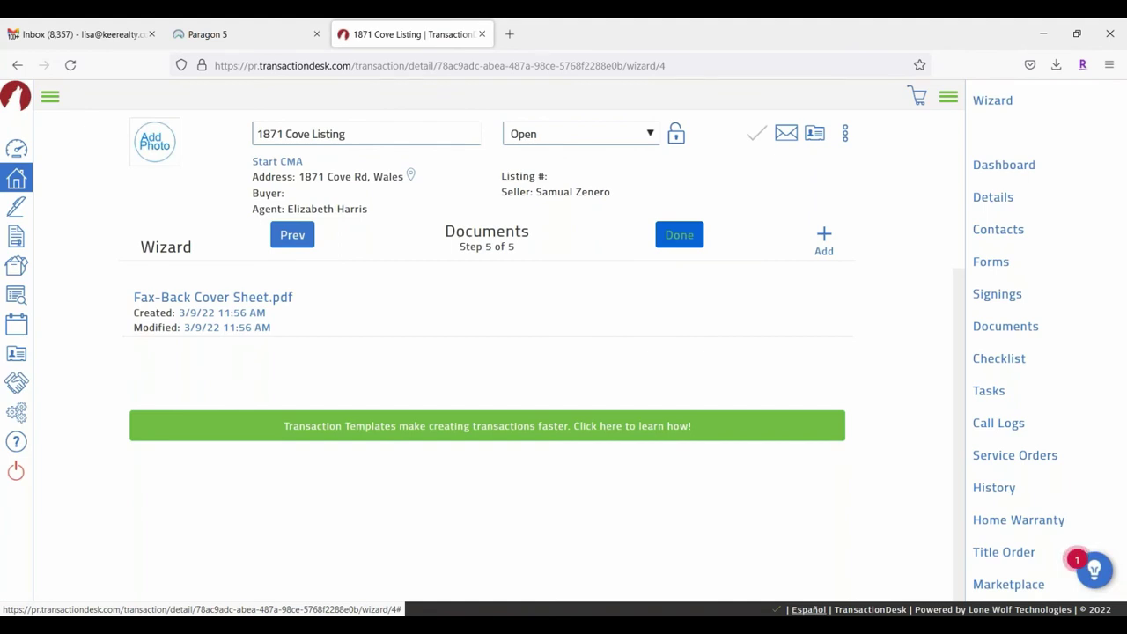
Step: Finish the wizard and open B.H.H.K.R - Seller's Disclosure Statement from the Forms list
{"action": "left_click", "coordinate": [685, 236]}
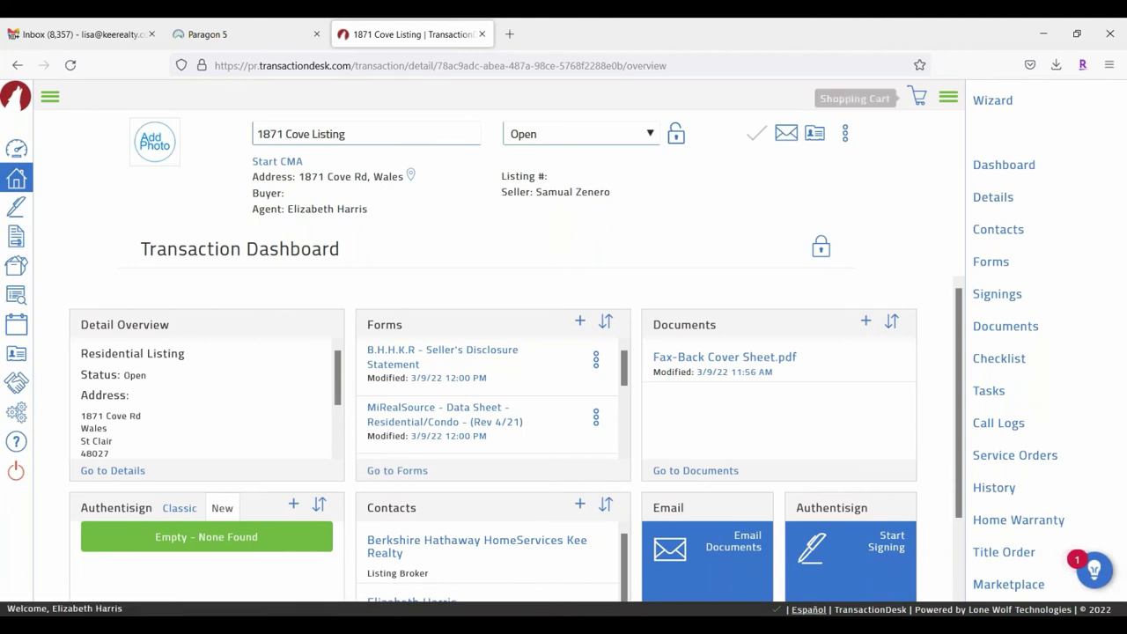
{"action": "left_click", "coordinate": [998, 266]}
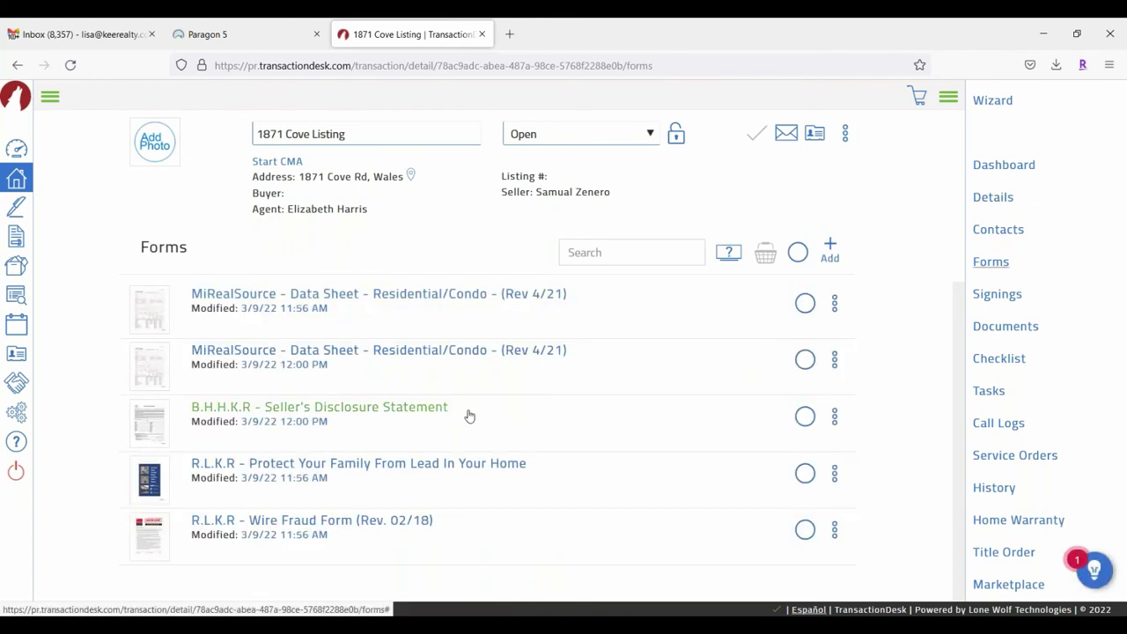
{"action": "left_click", "coordinate": [379, 413]}
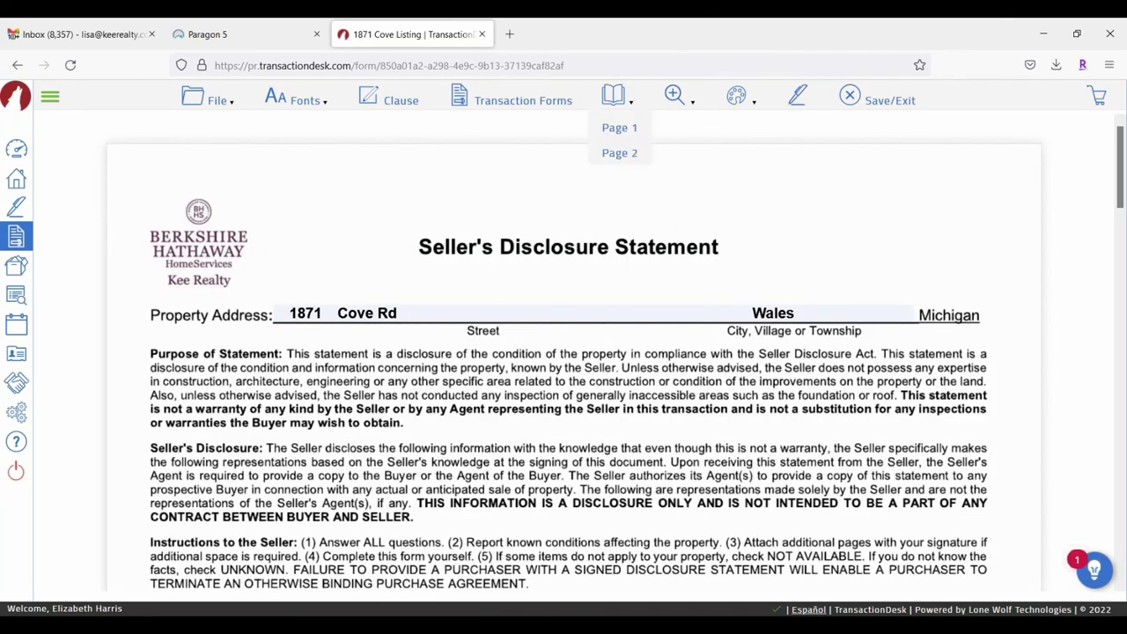
Step: Scroll through the disclosure form, then Save/Exit from the File menu
{"action": "mouse_move", "coordinate": [225, 104]}
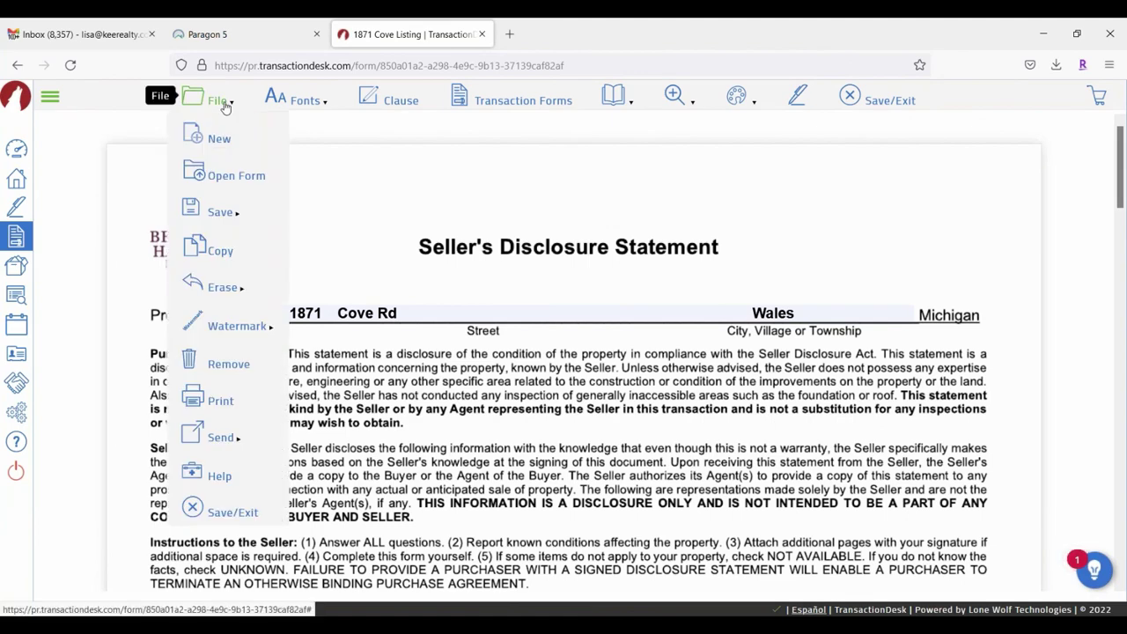
{"action": "scroll", "coordinate": [617, 493], "scroll_direction": "down", "scroll_amount": 10}
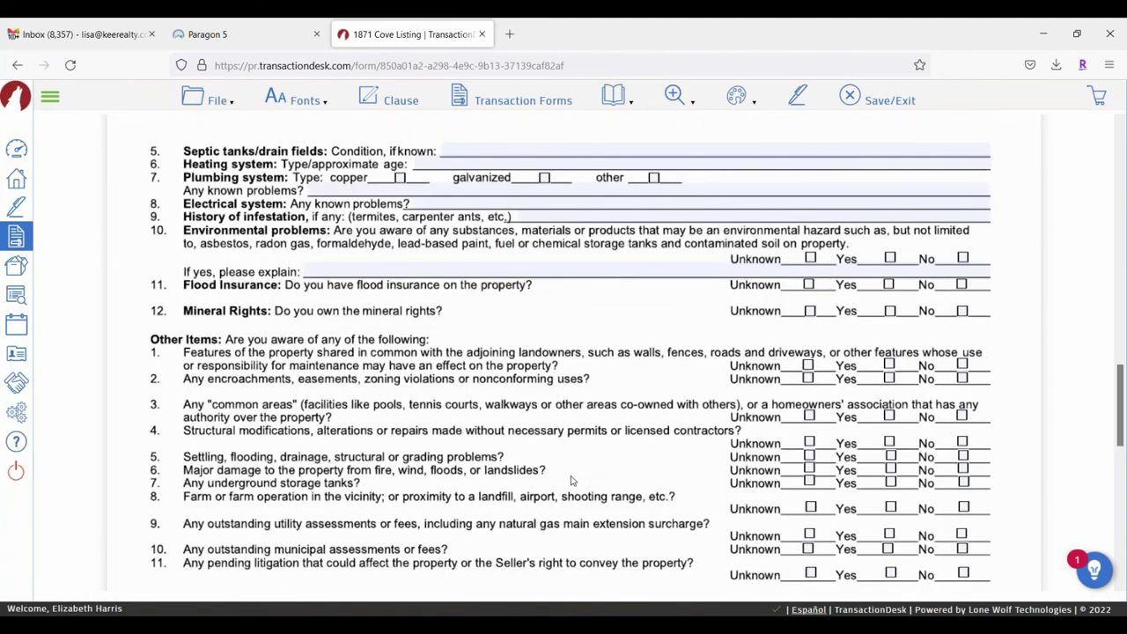
{"action": "scroll", "coordinate": [571, 480], "scroll_direction": "down", "scroll_amount": 10}
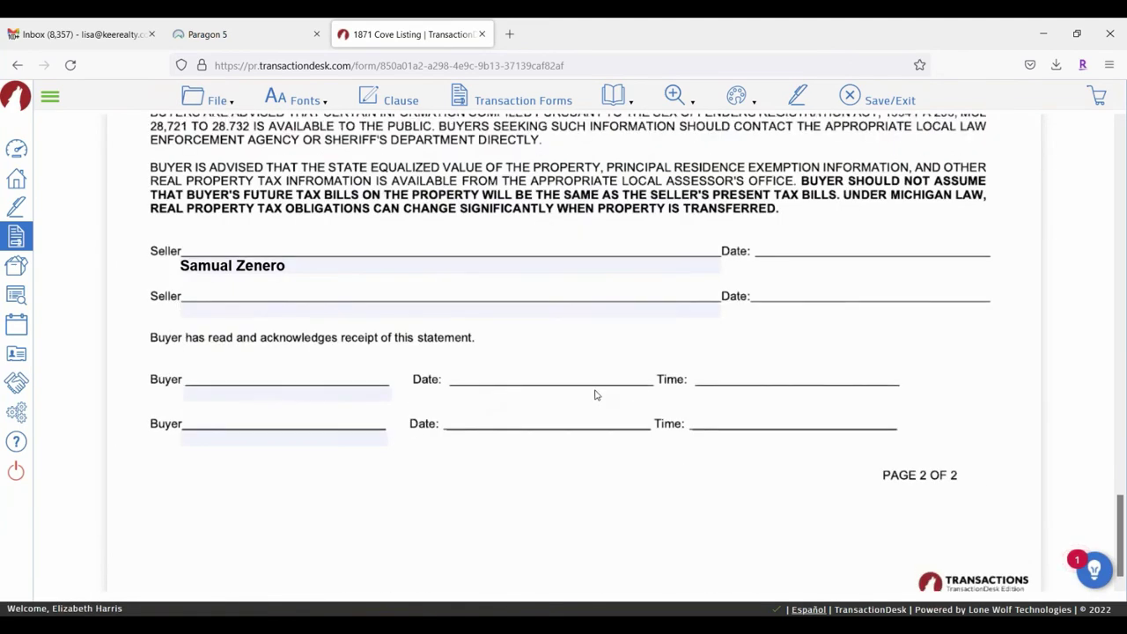
{"action": "scroll", "coordinate": [595, 394], "scroll_direction": "up", "scroll_amount": 20}
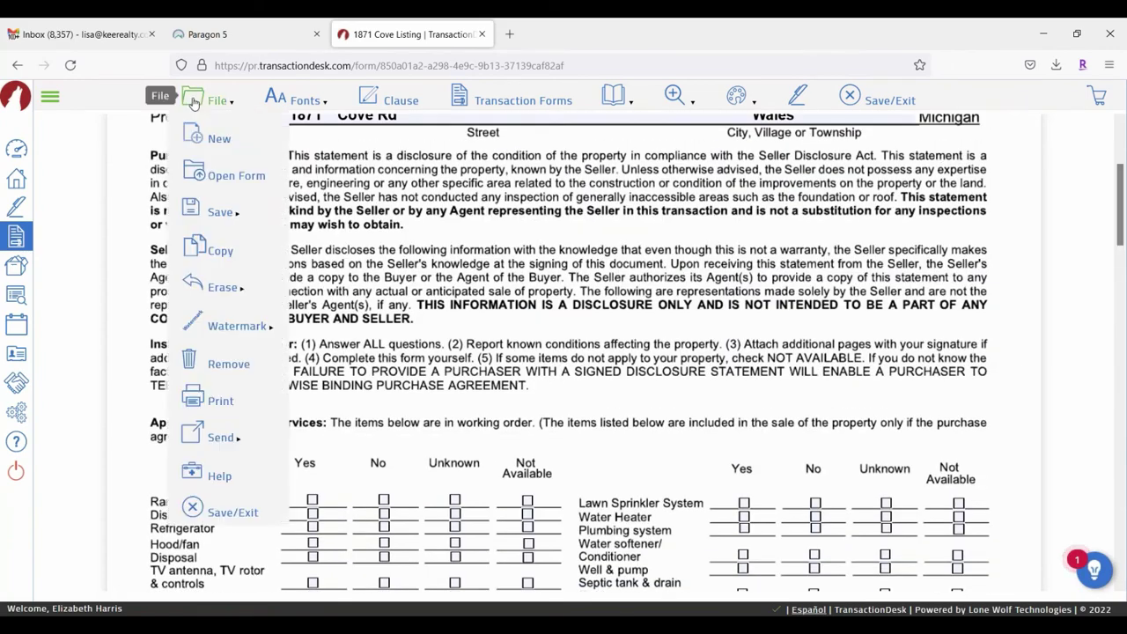
{"action": "mouse_move", "coordinate": [194, 433]}
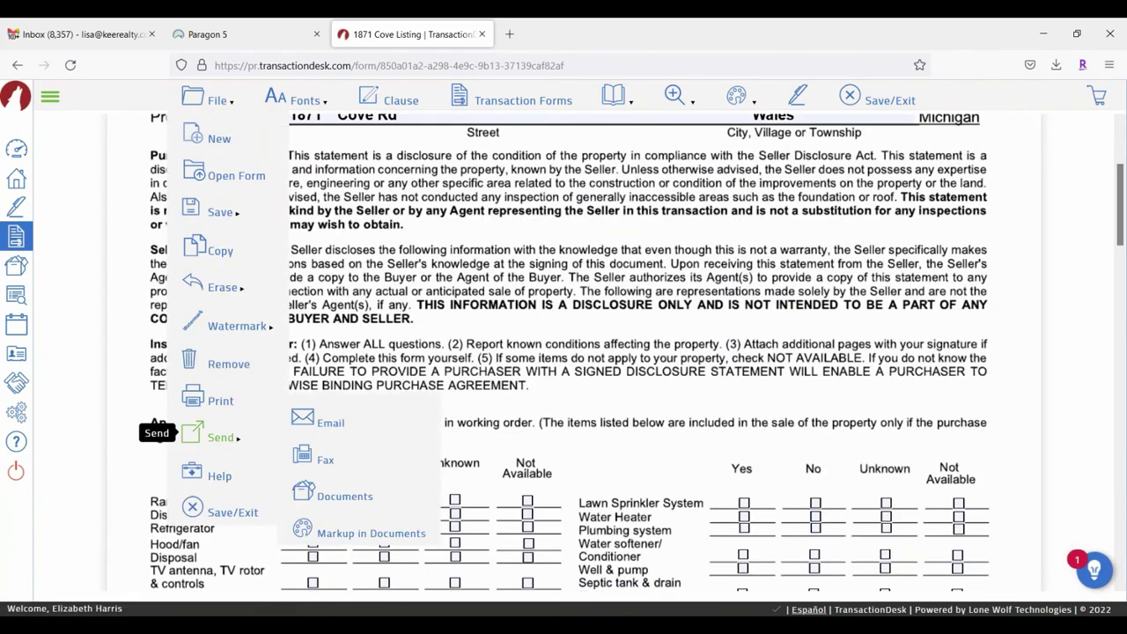
{"action": "left_click", "coordinate": [193, 508]}
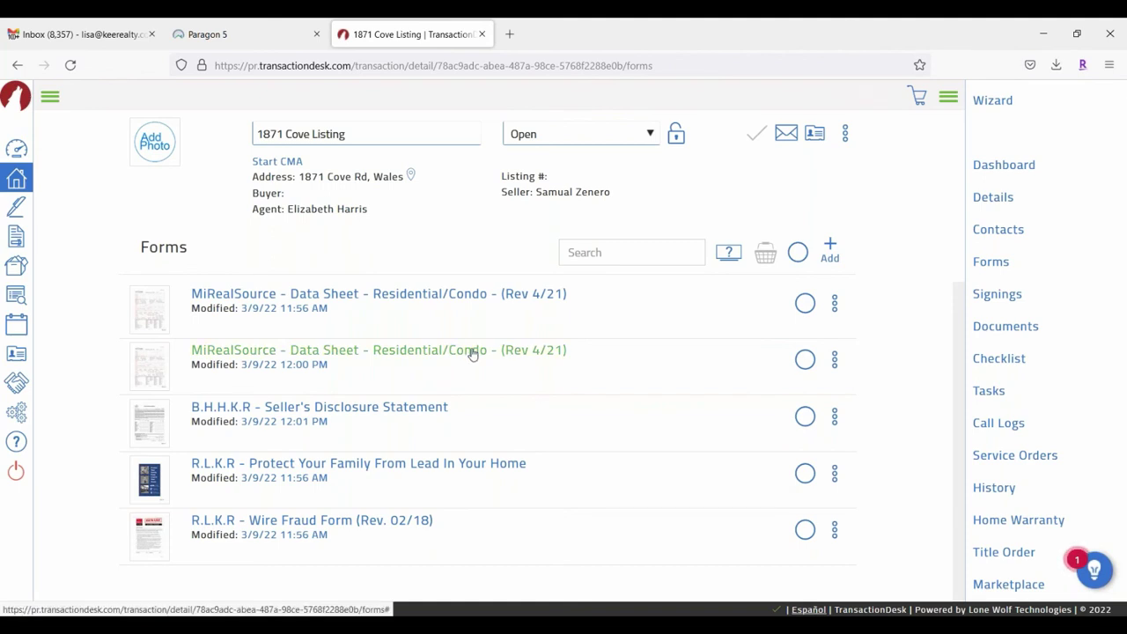
Step: Choose to send the Seller's Disclosure Statement by Email from its row menu
{"action": "left_click", "coordinate": [835, 418]}
{"action": "scroll", "coordinate": [793, 408], "scroll_direction": "down", "scroll_amount": 1}
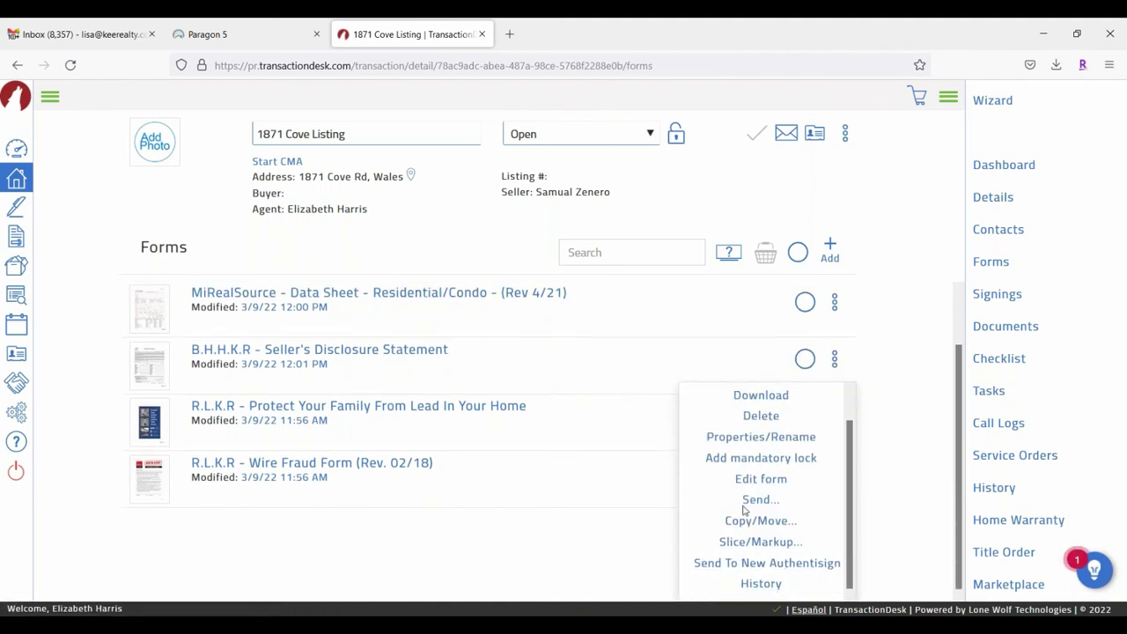
{"action": "left_click", "coordinate": [750, 499]}
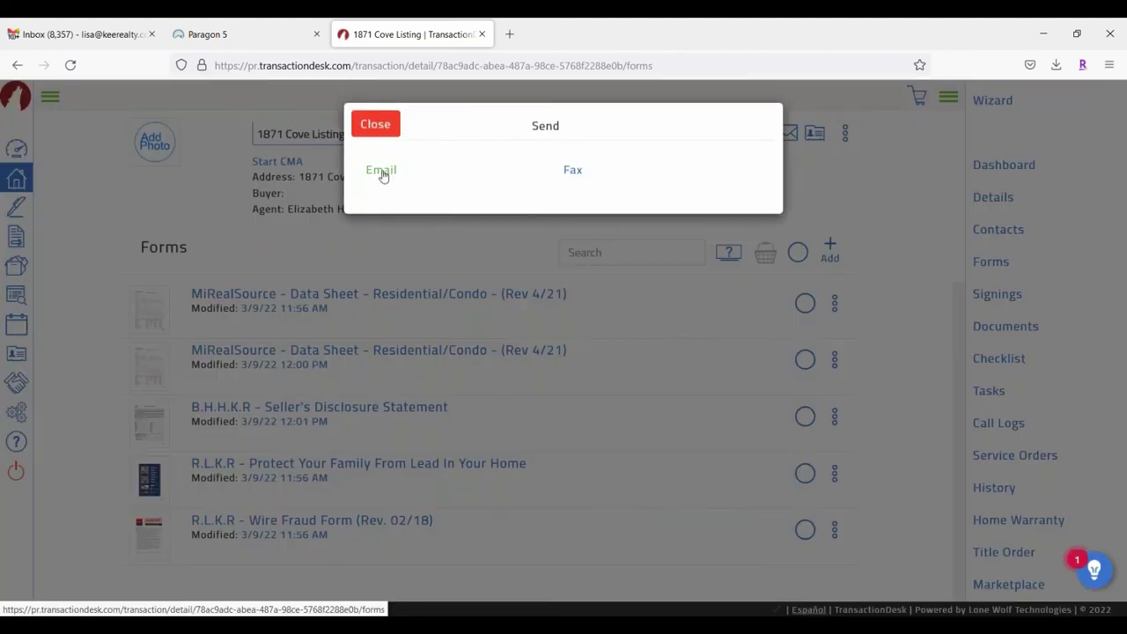
{"action": "left_click", "coordinate": [382, 169]}
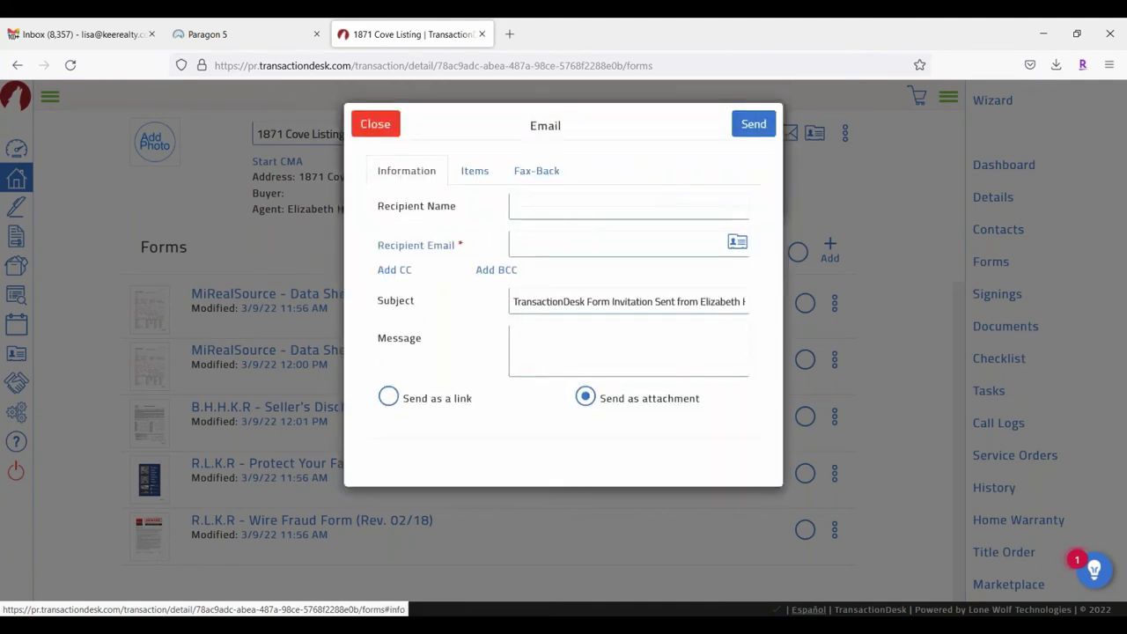
Step: Enter the seller's name as recipient and accept the suggested recipient e-mail address
{"action": "left_click", "coordinate": [581, 208]}
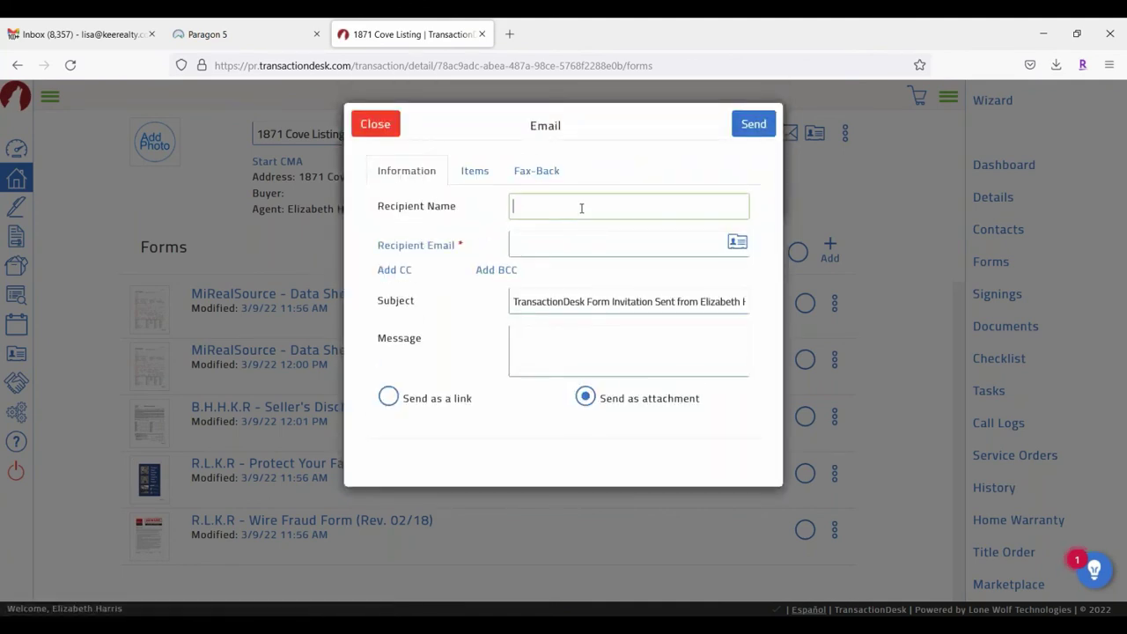
{"action": "type", "text": "Lisa"}
{"action": "left_click", "coordinate": [532, 244]}
{"action": "type", "text": "Lisa"}
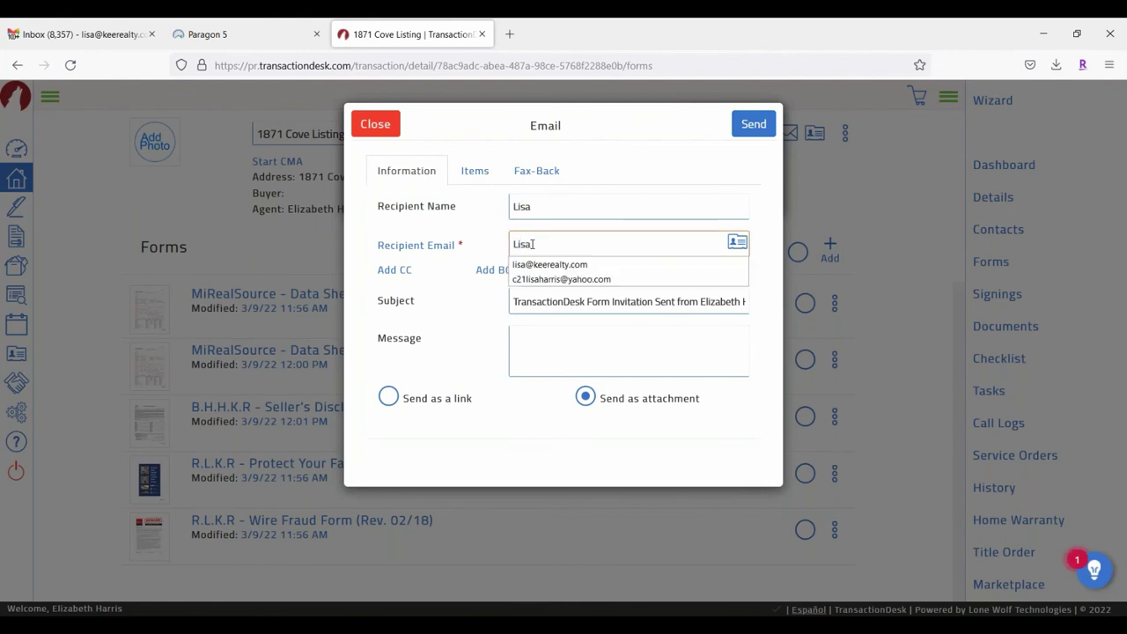
{"action": "left_click", "coordinate": [543, 264]}
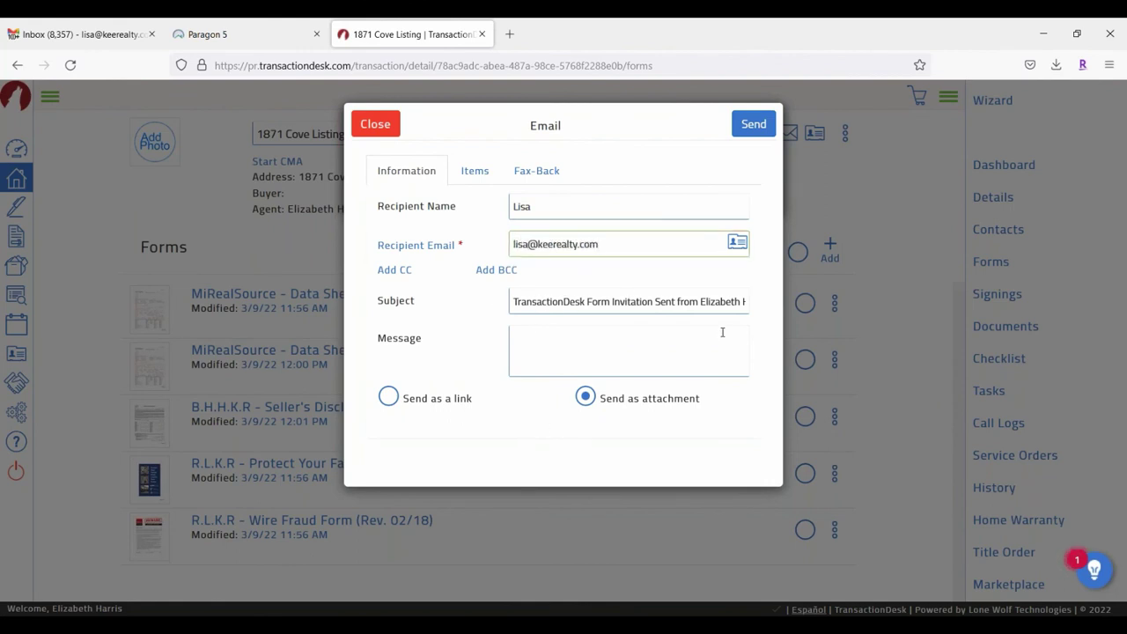
{"action": "left_click", "coordinate": [607, 337]}
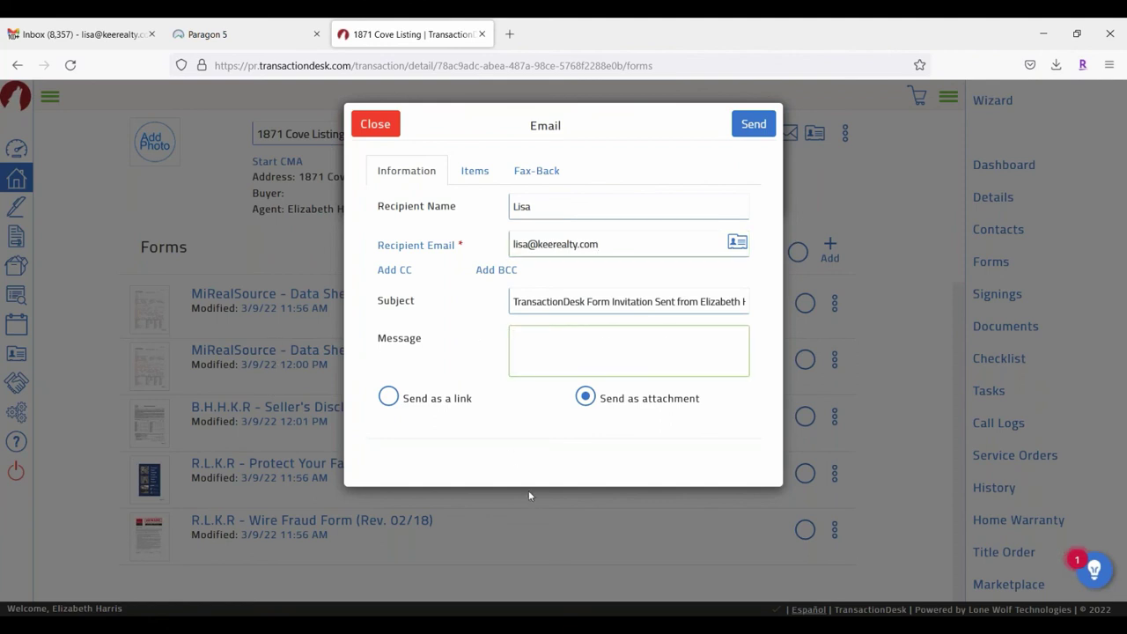
Step: Send the disclosure as a link with form editing allowed, expiring 03/11/2022
{"action": "left_click", "coordinate": [389, 398]}
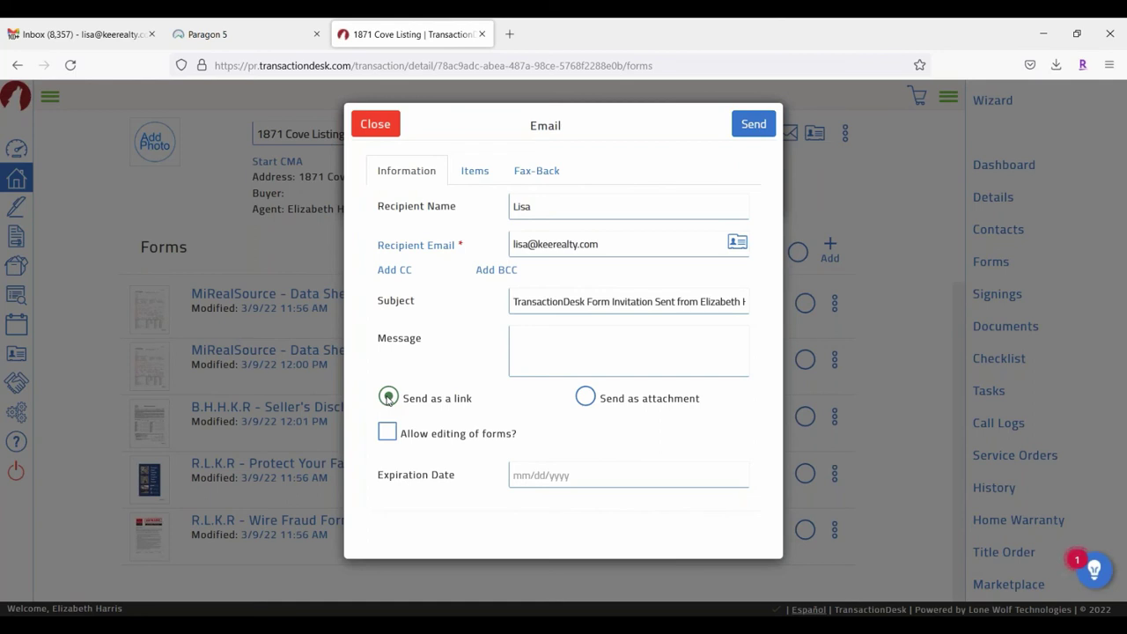
{"action": "left_click", "coordinate": [475, 170]}
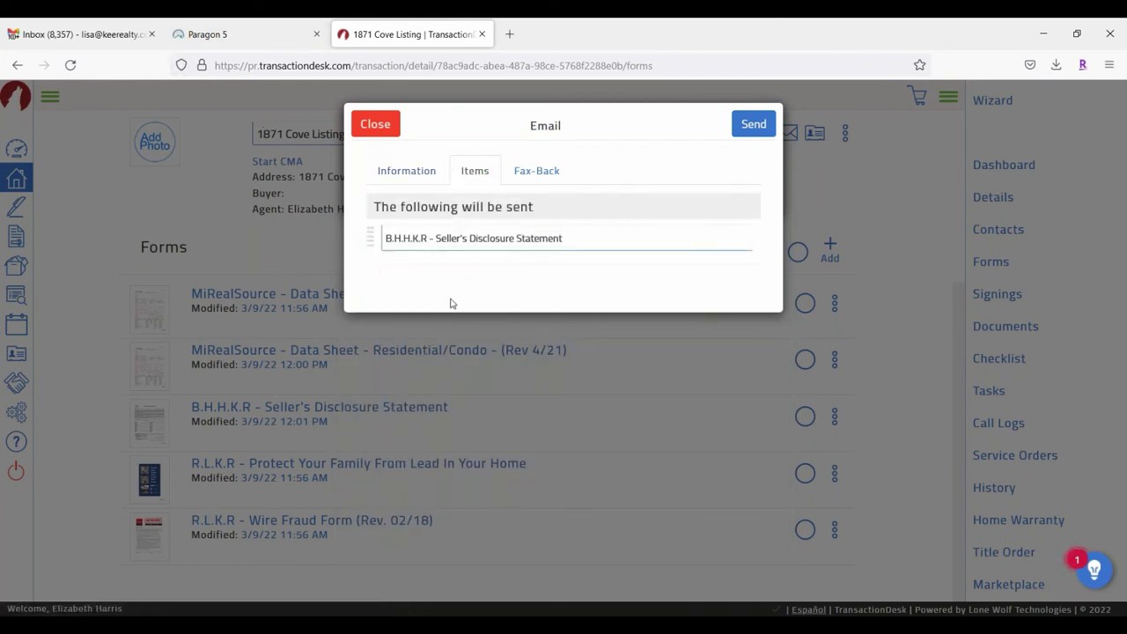
{"action": "left_click", "coordinate": [416, 169]}
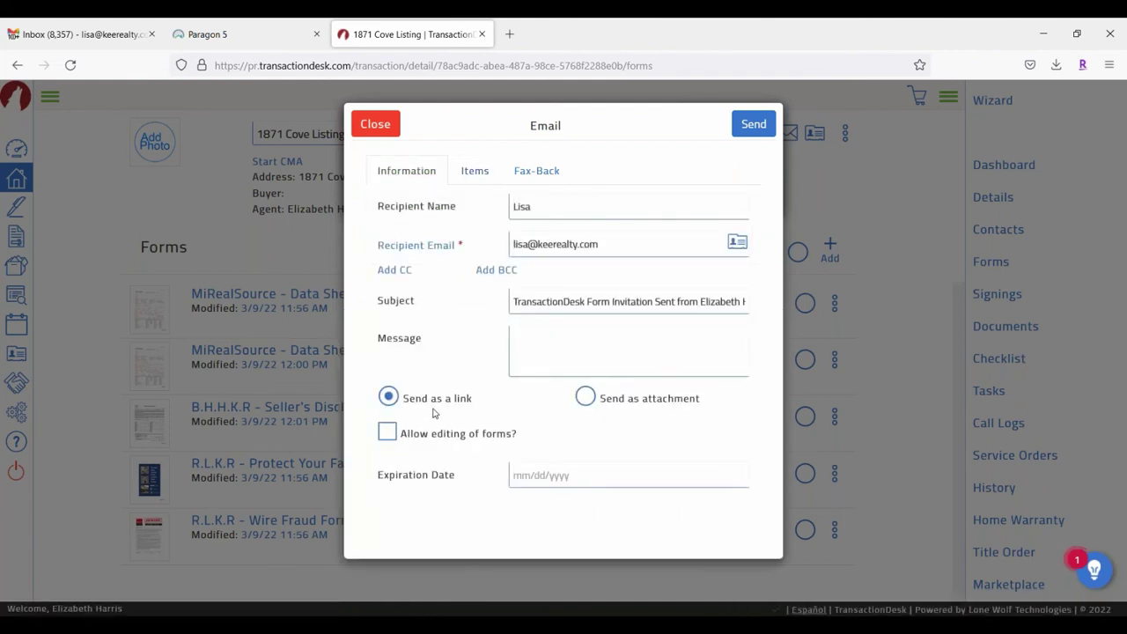
{"action": "left_click", "coordinate": [391, 430]}
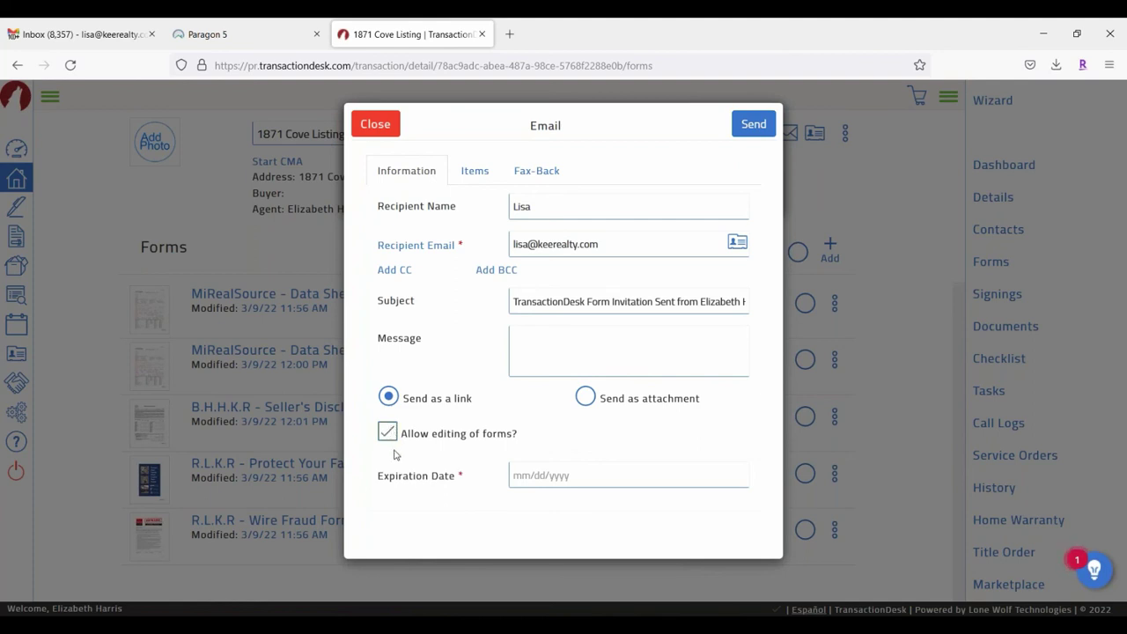
{"action": "left_click", "coordinate": [597, 476]}
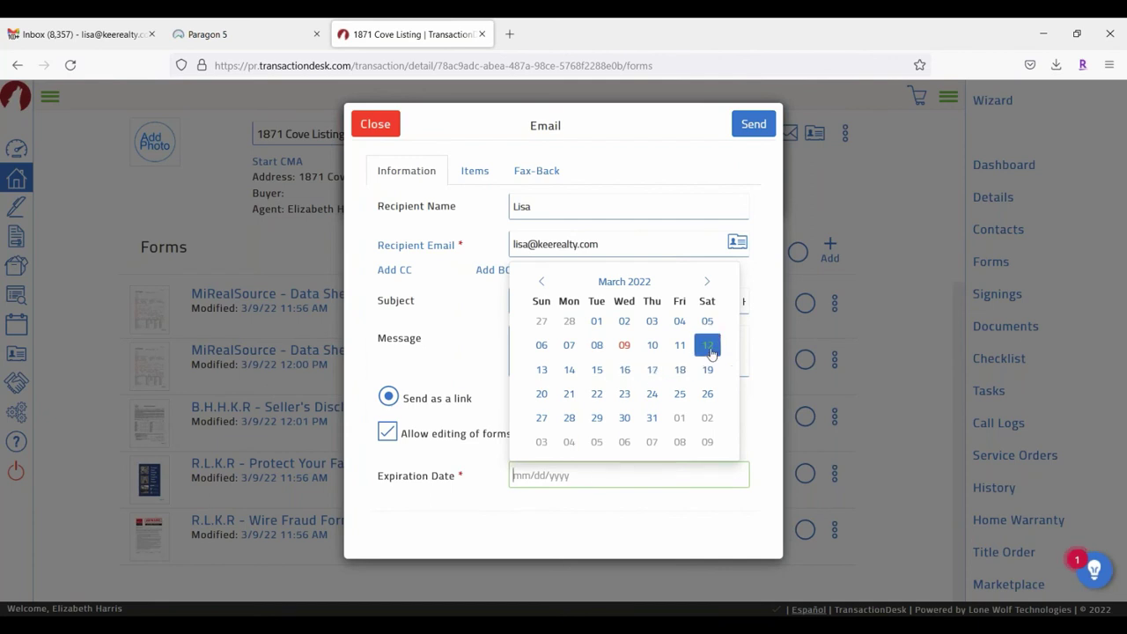
{"action": "left_click", "coordinate": [680, 345]}
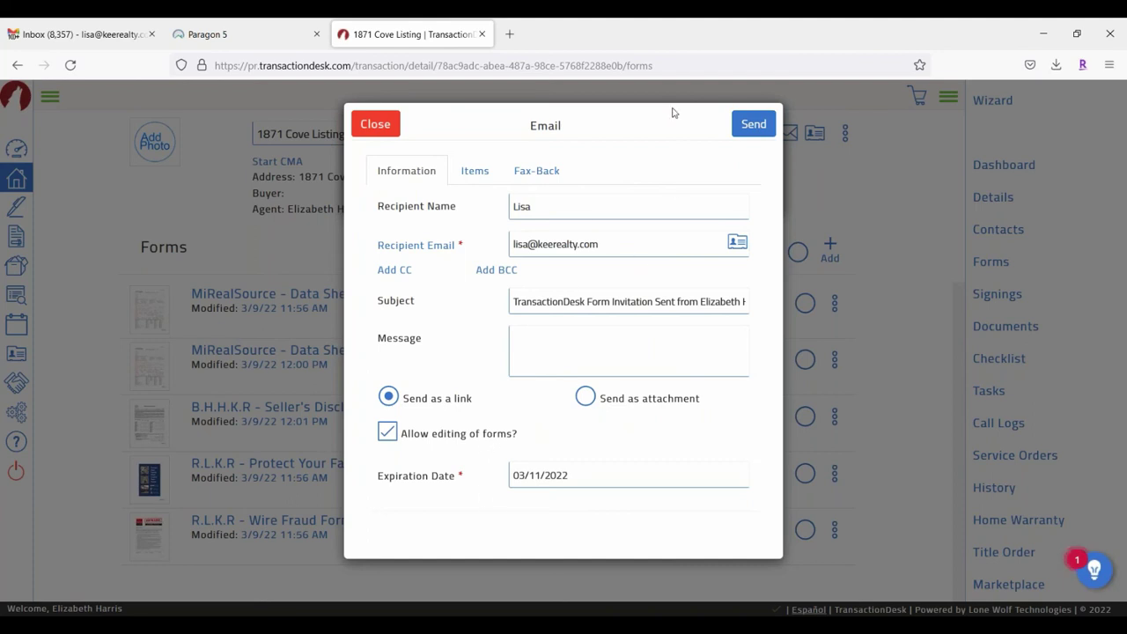
{"action": "left_click", "coordinate": [754, 124]}
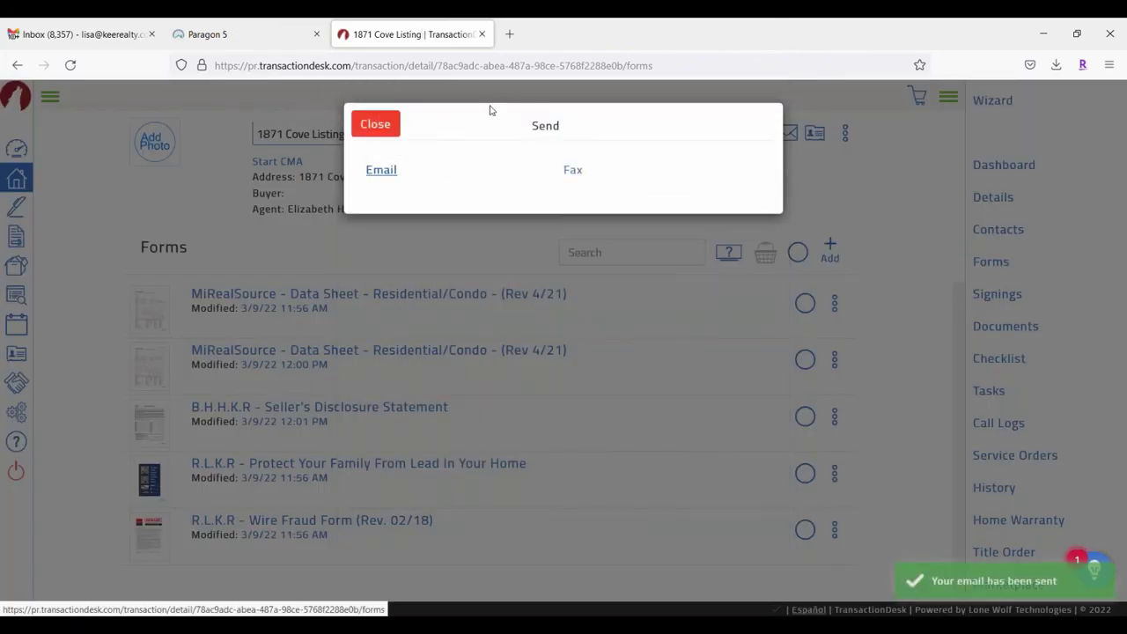
Step: Dismiss the leftover send chooser and refresh the Gmail inbox until the form invitation arrives
{"action": "left_click", "coordinate": [375, 124]}
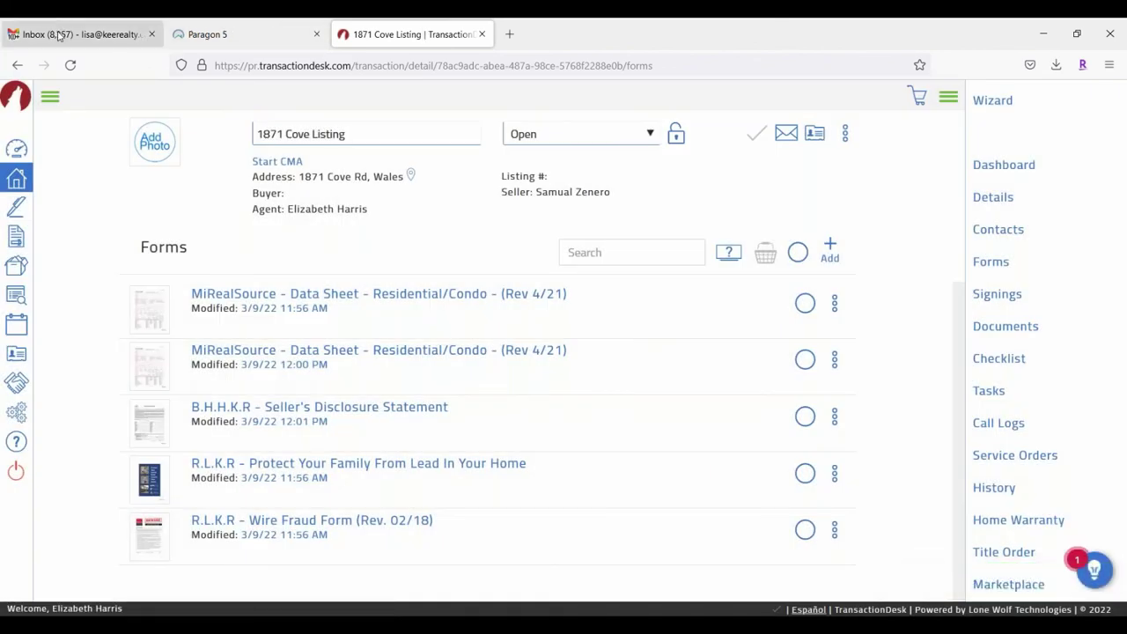
{"action": "left_click", "coordinate": [58, 28]}
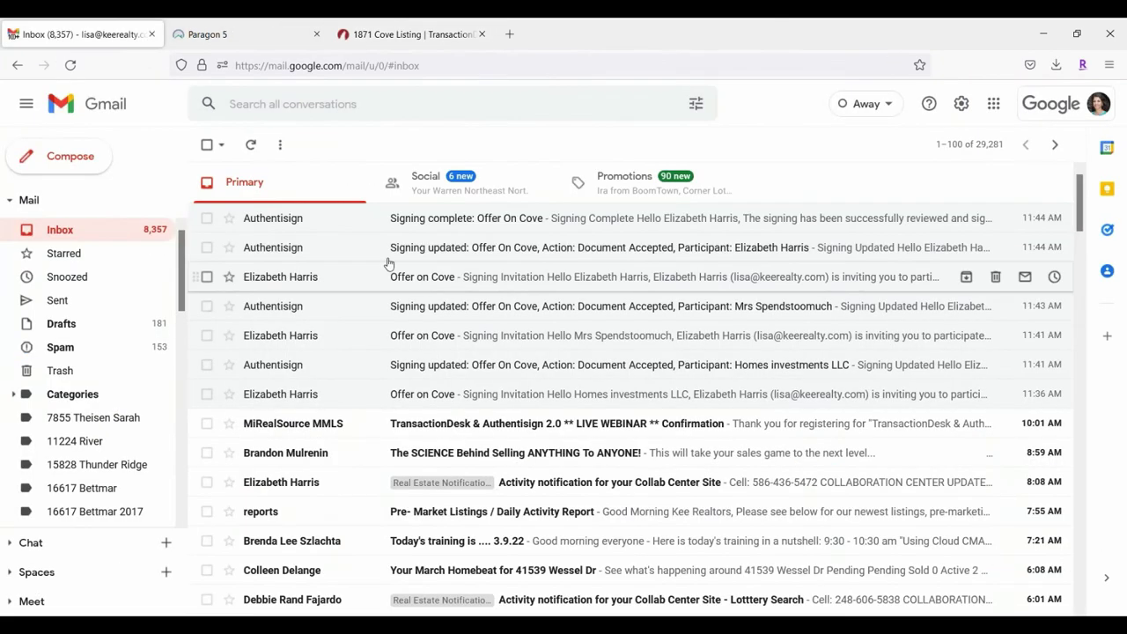
{"action": "left_click", "coordinate": [253, 147]}
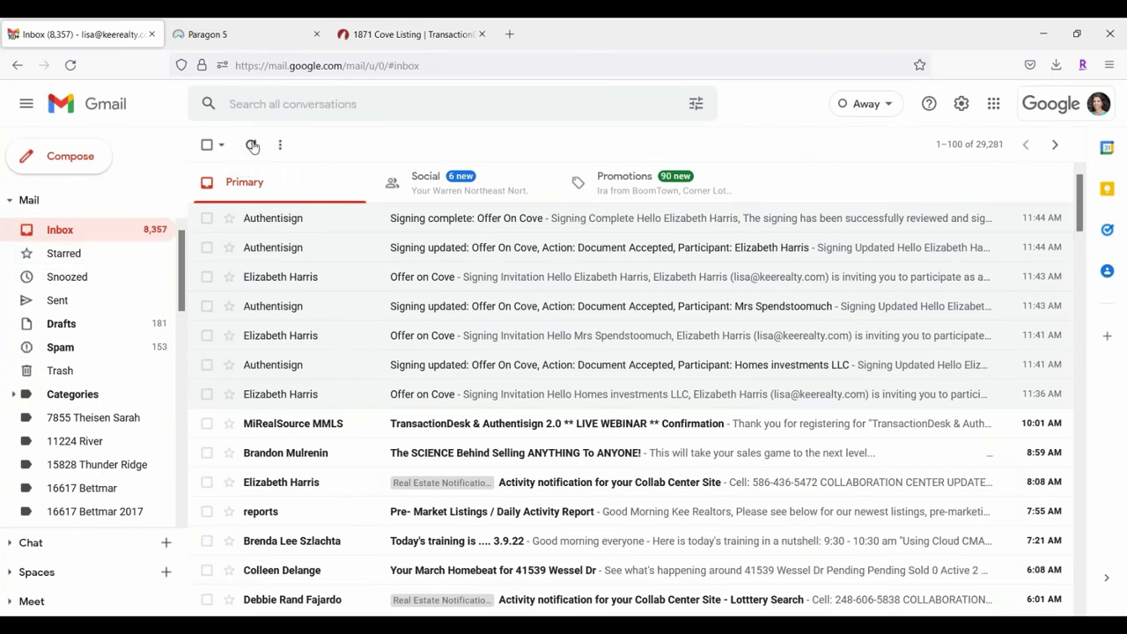
{"action": "left_click", "coordinate": [253, 146]}
{"action": "left_click", "coordinate": [252, 145]}
{"action": "left_click", "coordinate": [254, 144]}
{"action": "left_click", "coordinate": [252, 144]}
{"action": "left_click", "coordinate": [251, 144]}
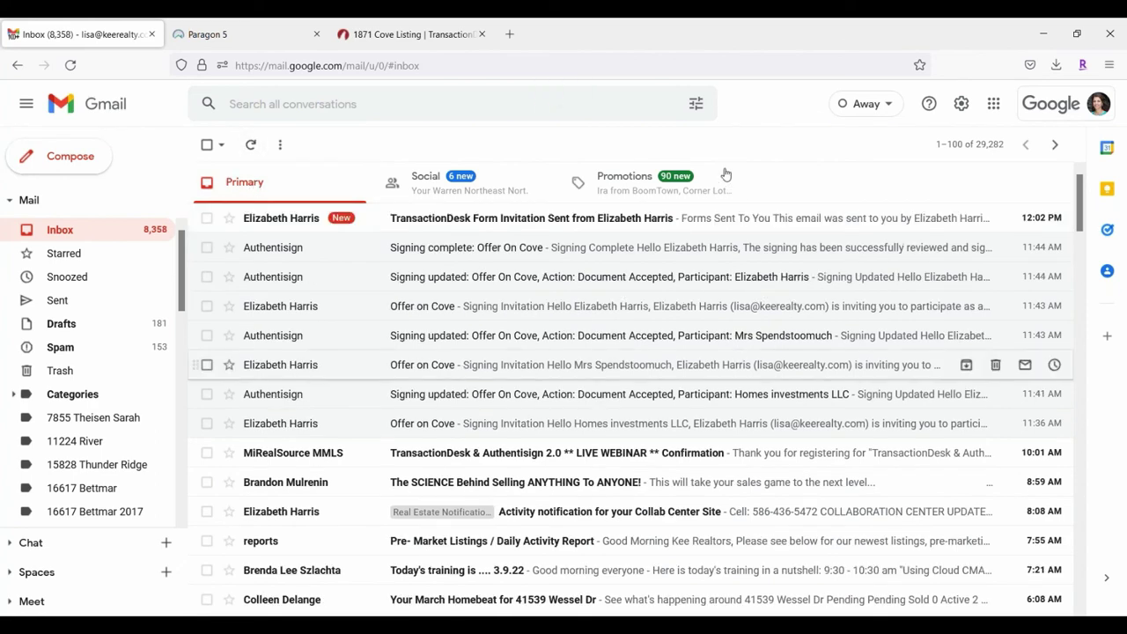
Step: Open the TransactionDesk Form Invitation email to reach the Sellers Disclosure Statement link
{"action": "left_click", "coordinate": [743, 224]}
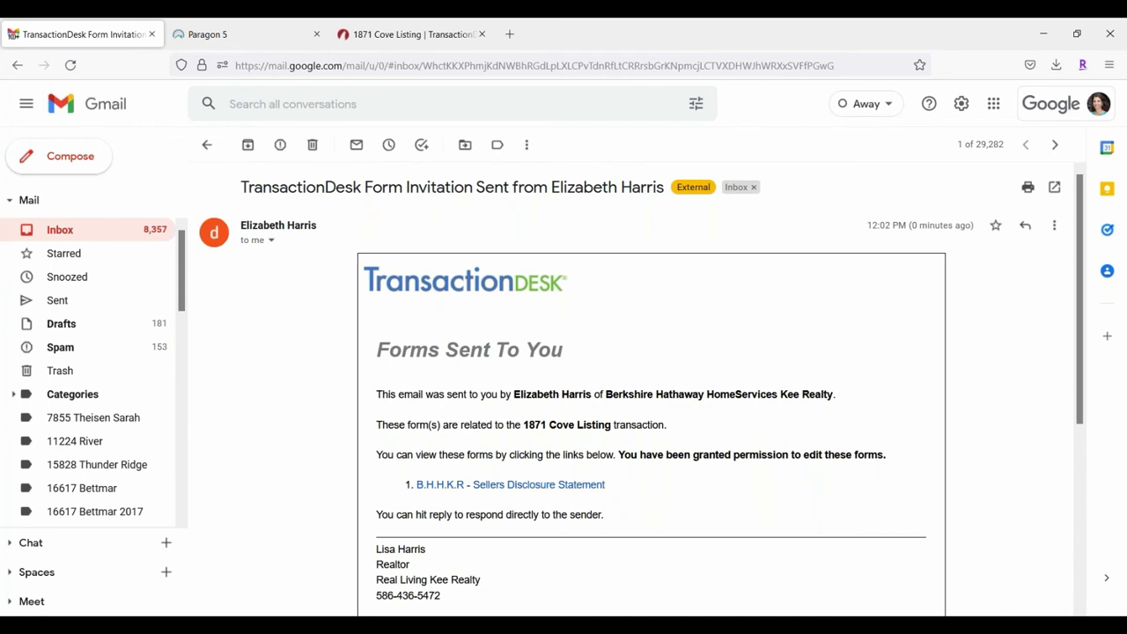
{"action": "scroll", "coordinate": [679, 431], "scroll_direction": "down", "scroll_amount": 3}
{"action": "scroll", "coordinate": [589, 373], "scroll_direction": "up", "scroll_amount": 2}
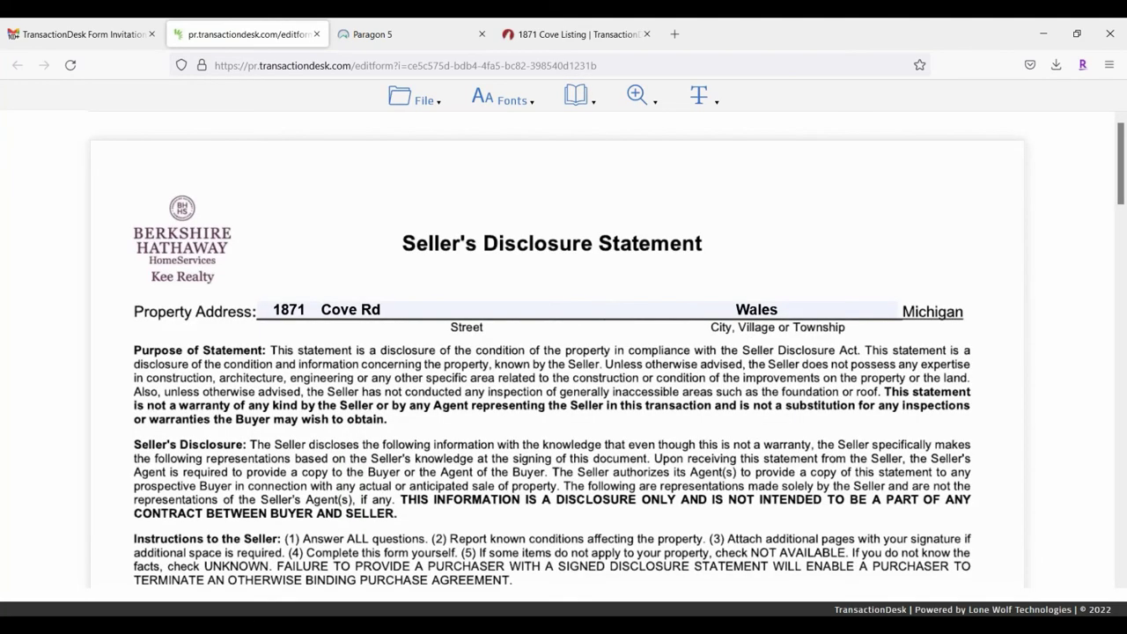
Step: Look through the form's save/print, text formatting, page list and zoom menus
{"action": "left_click", "coordinate": [421, 99]}
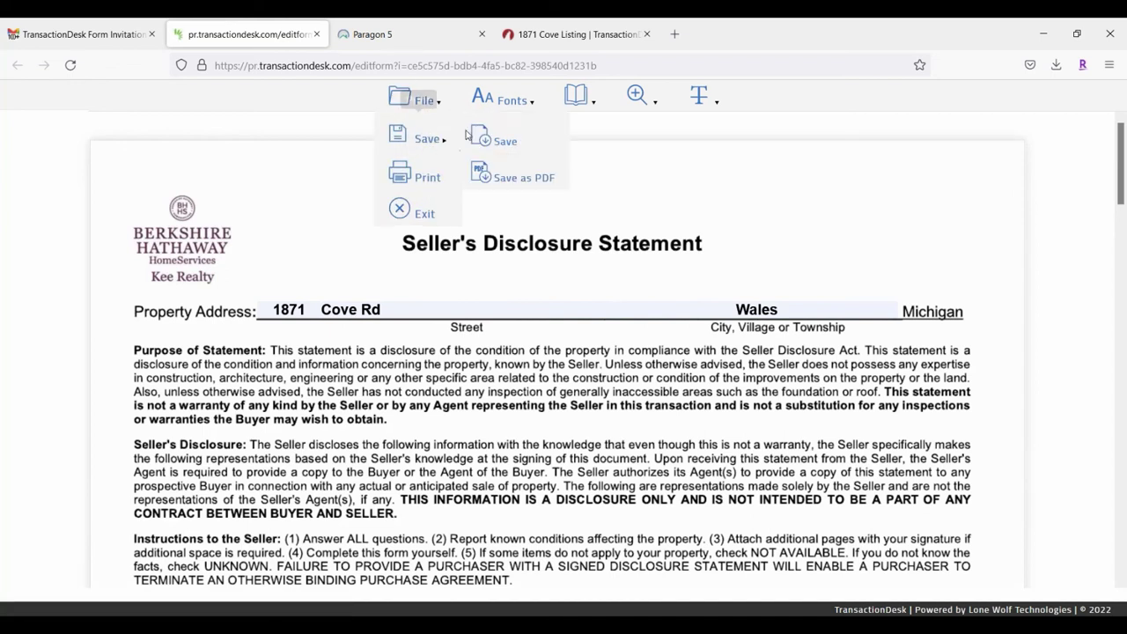
{"action": "left_click", "coordinate": [513, 100]}
{"action": "left_click", "coordinate": [581, 97]}
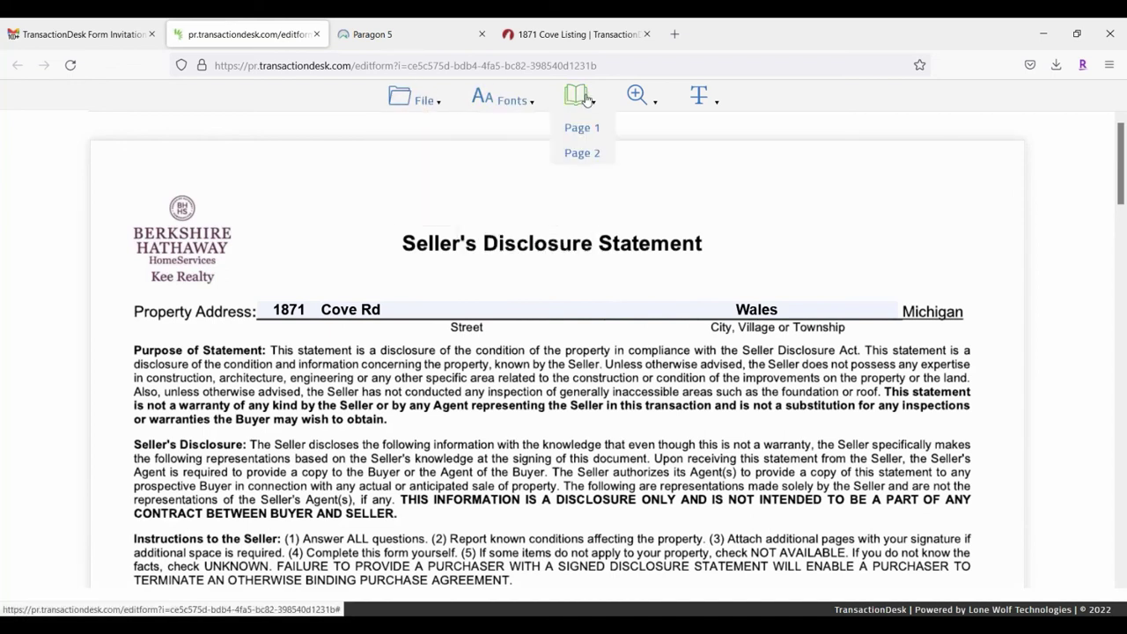
{"action": "left_click", "coordinate": [636, 97]}
{"action": "left_click", "coordinate": [702, 97]}
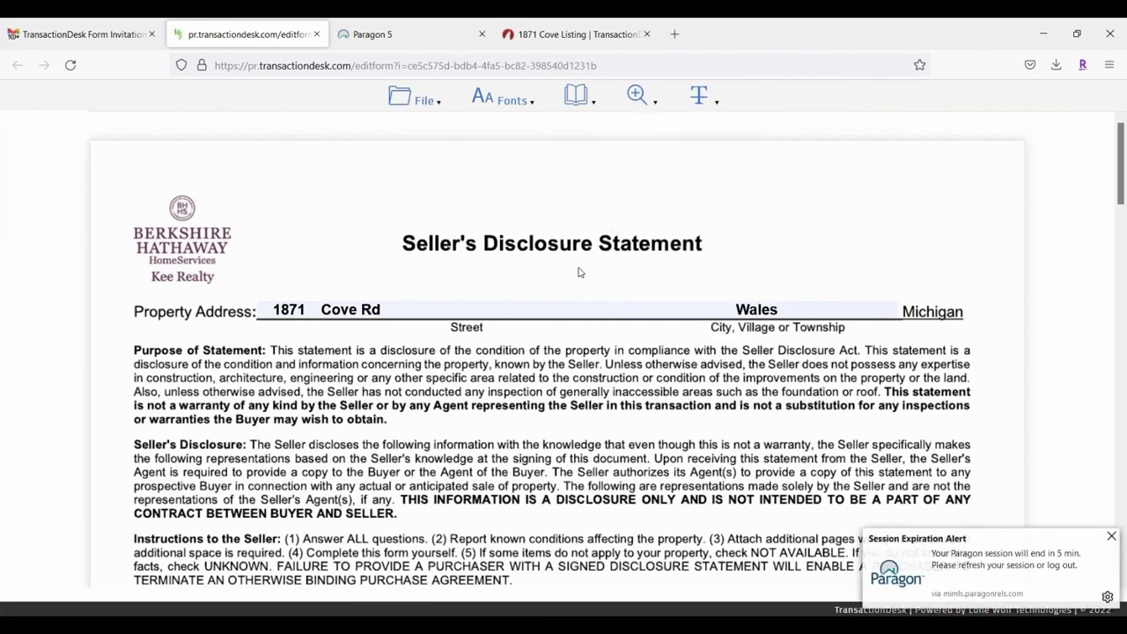
Step: Mark Range/Oven, Dishwasher, Refrigerator, Hood/fan, Disposal, Alarm working; Garage opener, Electric System Not Available
{"action": "scroll", "coordinate": [178, 423], "scroll_direction": "down", "scroll_amount": 5}
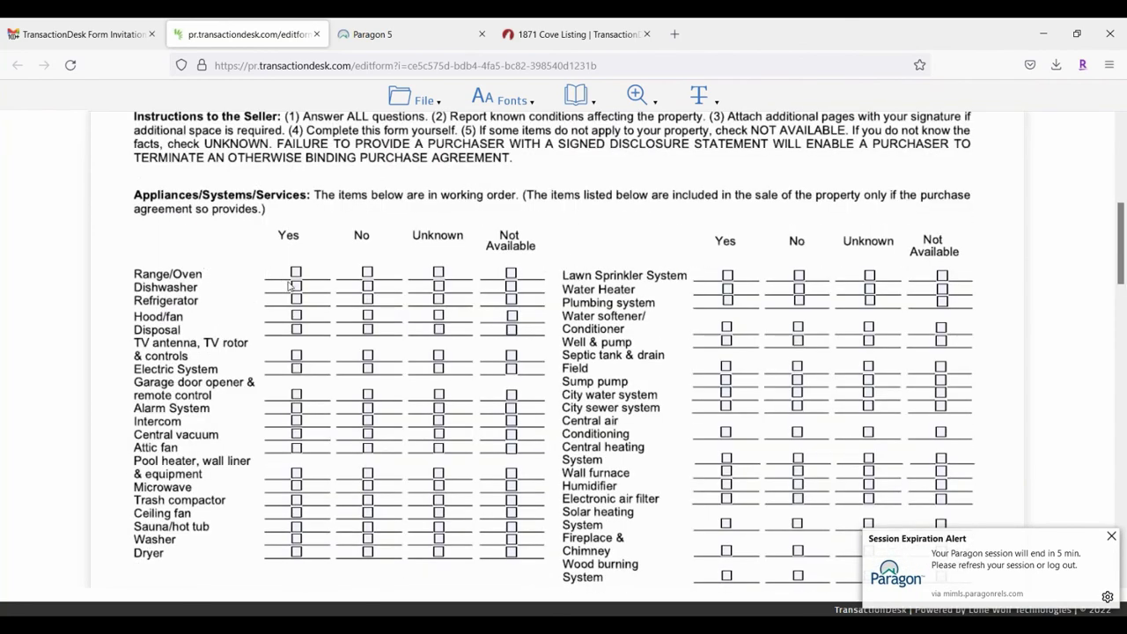
{"action": "left_click", "coordinate": [297, 273]}
{"action": "left_click", "coordinate": [297, 287]}
{"action": "left_click", "coordinate": [297, 299]}
{"action": "left_click", "coordinate": [297, 315]}
{"action": "left_click", "coordinate": [297, 329]}
{"action": "left_click", "coordinate": [297, 407]}
{"action": "left_click", "coordinate": [513, 395]}
{"action": "left_click", "coordinate": [513, 370]}
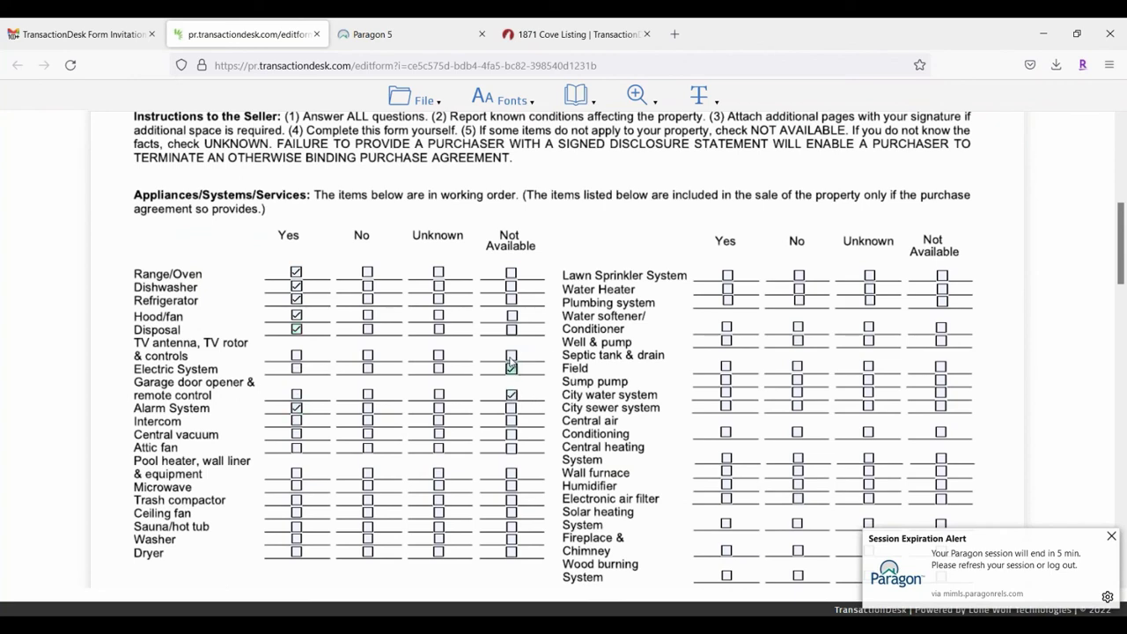
Step: Answer basement water Yes with 'Sump pump backed up replaced' and mark the plumbing as copper
{"action": "scroll", "coordinate": [499, 431], "scroll_direction": "down", "scroll_amount": 4}
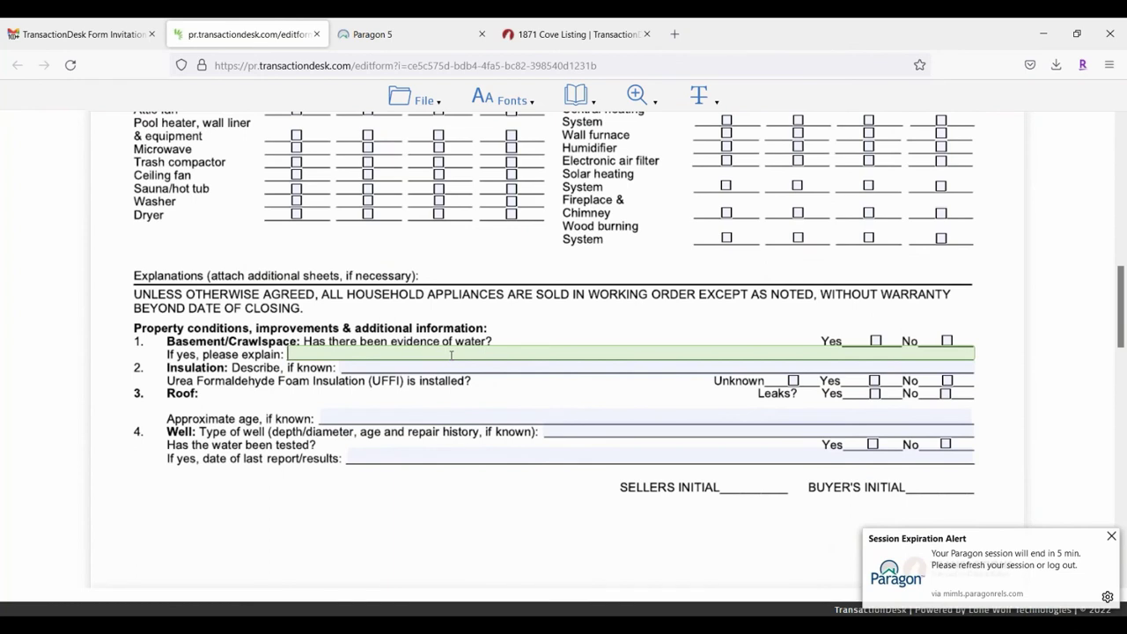
{"action": "type", "text": "Su"}
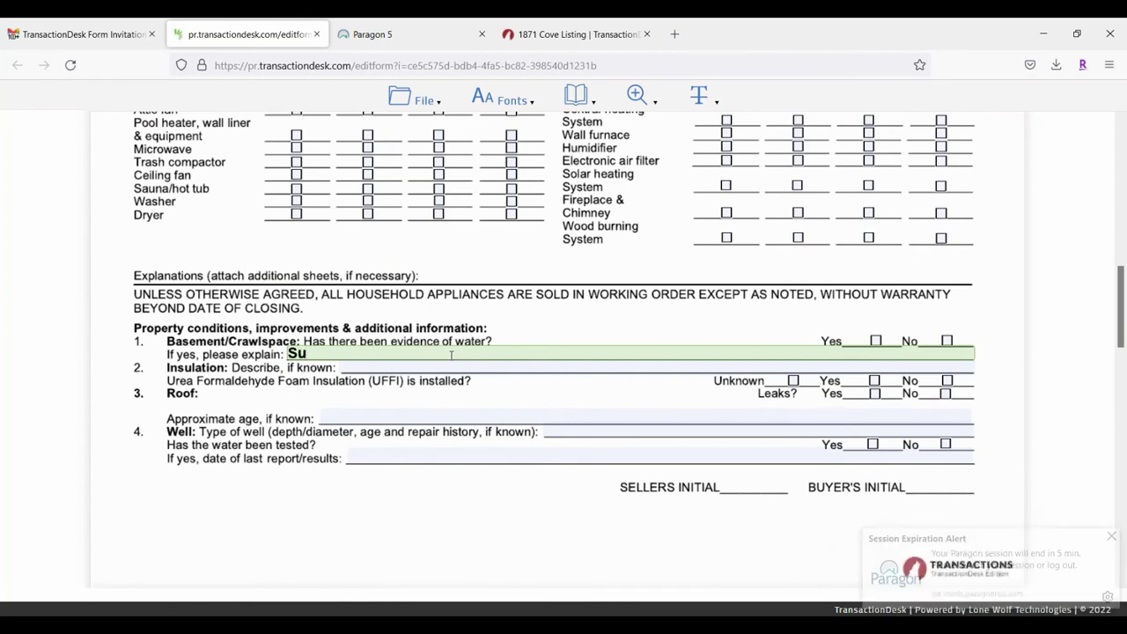
{"action": "type", "text": "mp pump"}
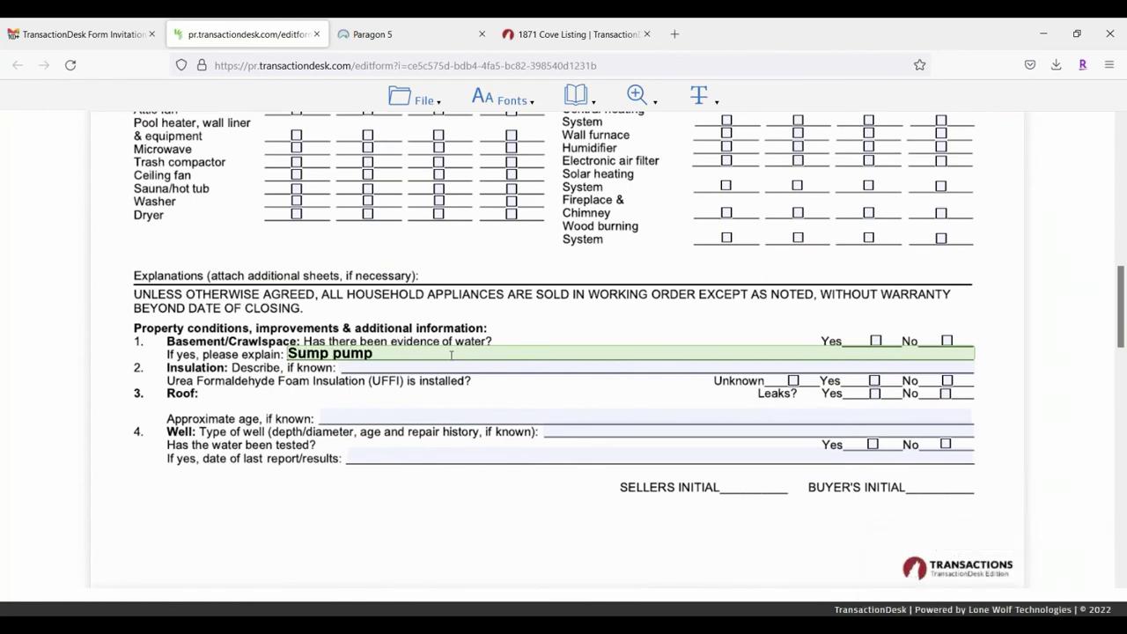
{"action": "type", "text": " backed up replaced"}
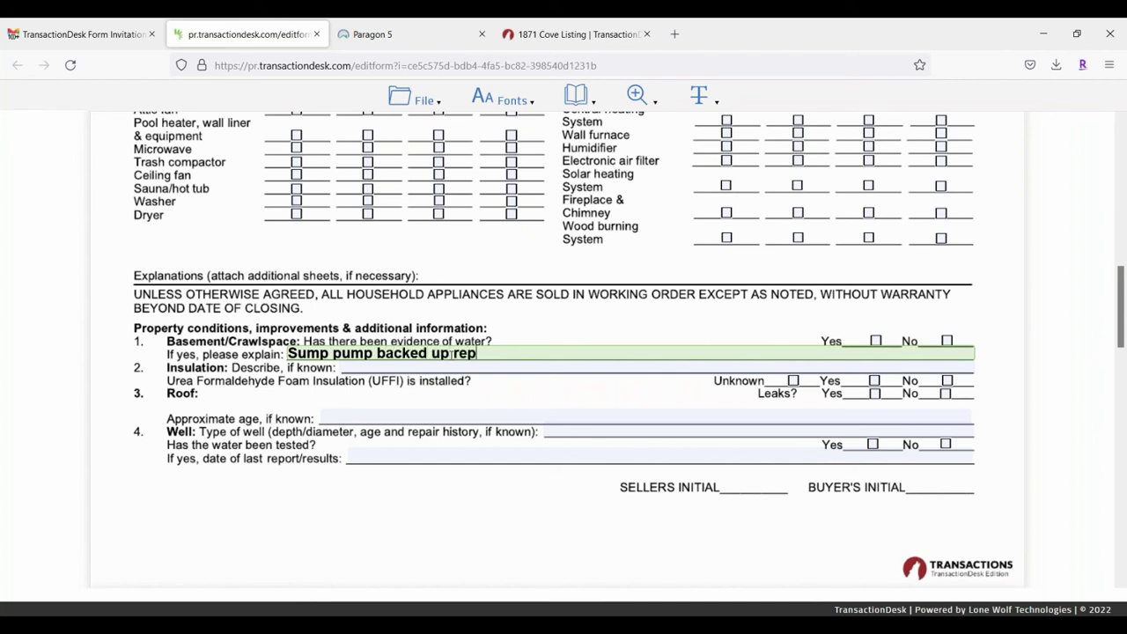
{"action": "left_click", "coordinate": [876, 340]}
{"action": "scroll", "coordinate": [601, 380], "scroll_direction": "down", "scroll_amount": 5}
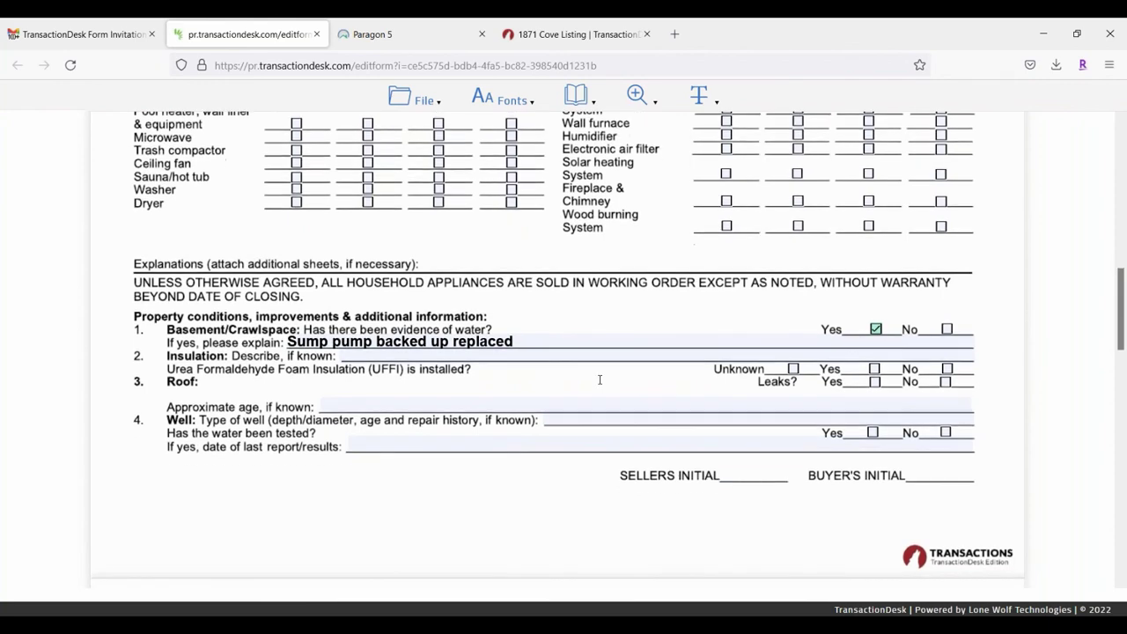
{"action": "left_click", "coordinate": [385, 345]}
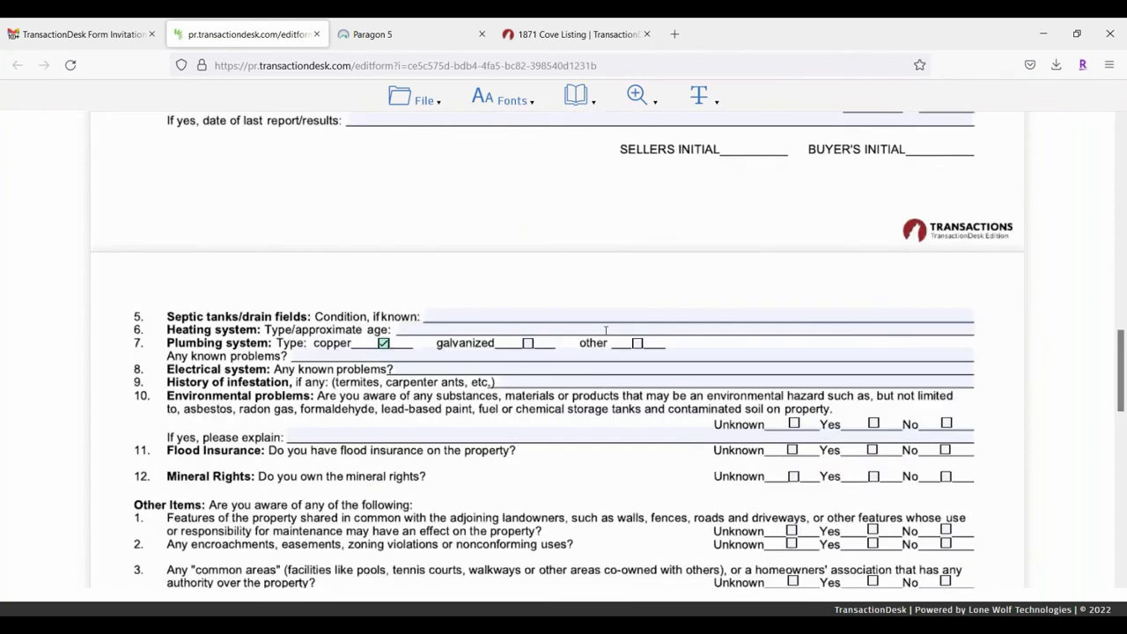
{"action": "left_click", "coordinate": [552, 314]}
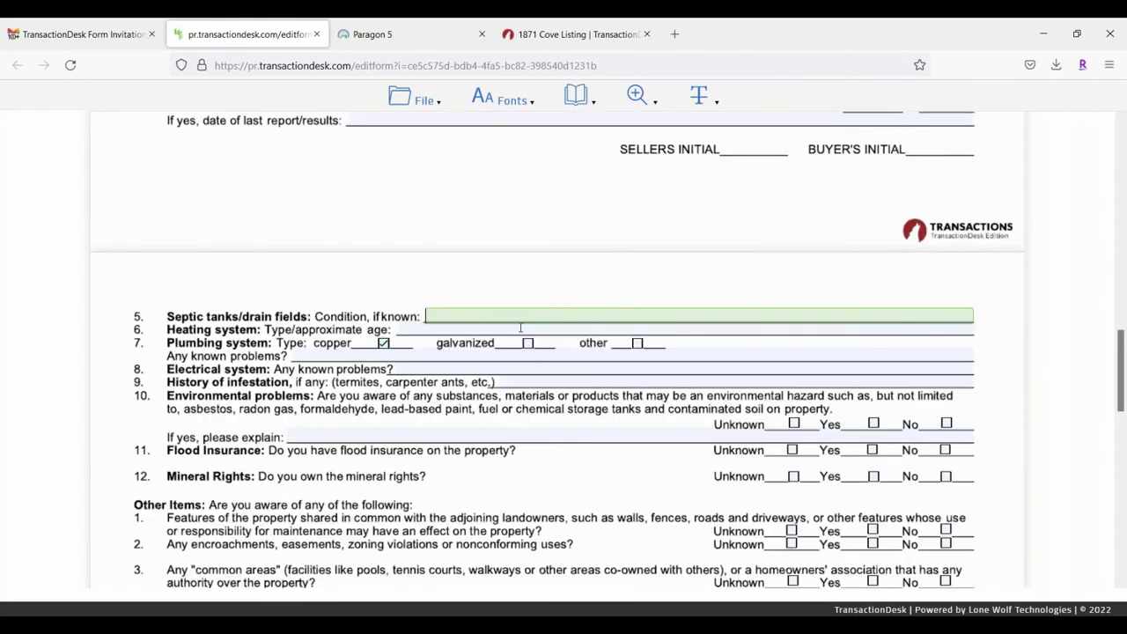
{"action": "left_click", "coordinate": [447, 329]}
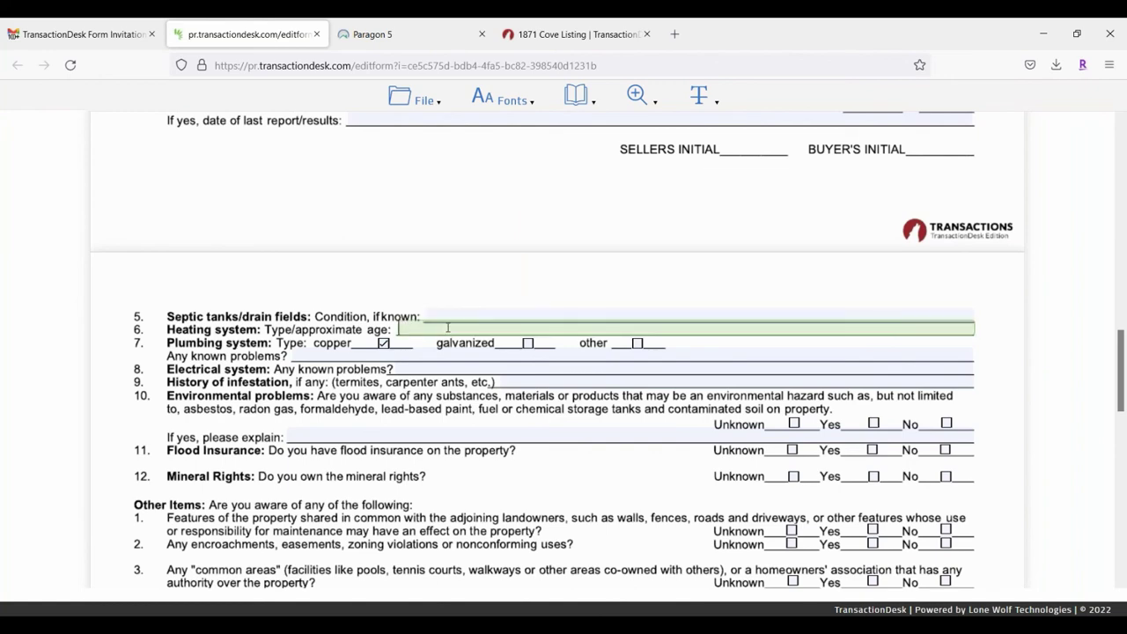
Step: Enter 20 as the heating system age and save the disclosure form
{"action": "type", "text": "20"}
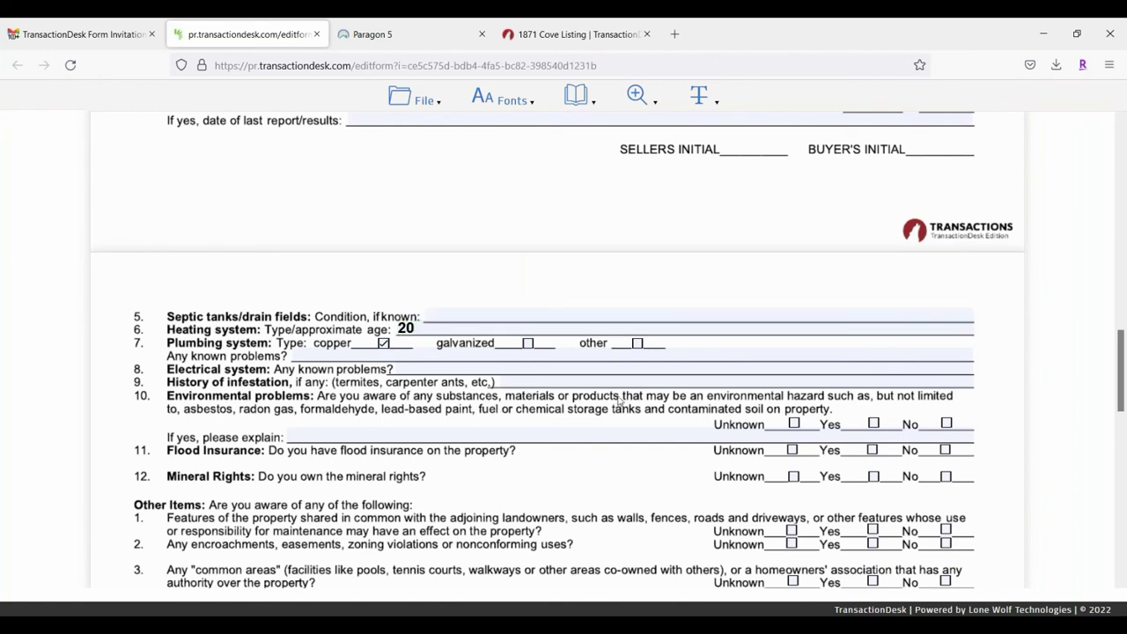
{"action": "scroll", "coordinate": [572, 368], "scroll_direction": "up", "scroll_amount": 4}
{"action": "left_click", "coordinate": [412, 101]}
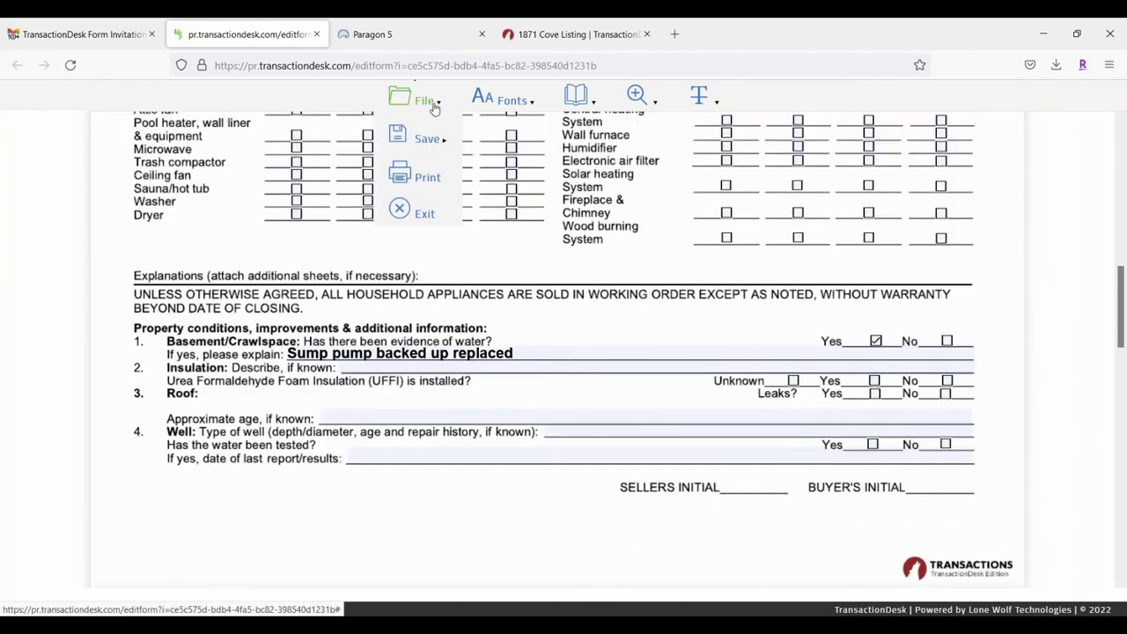
{"action": "mouse_move", "coordinate": [447, 139]}
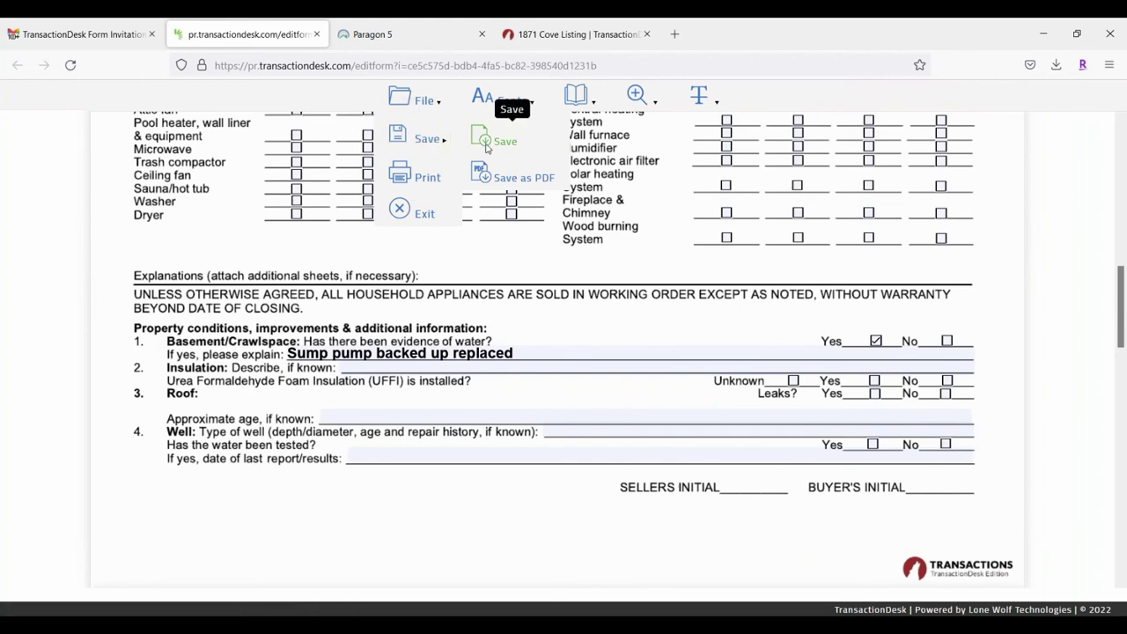
{"action": "left_click", "coordinate": [485, 147]}
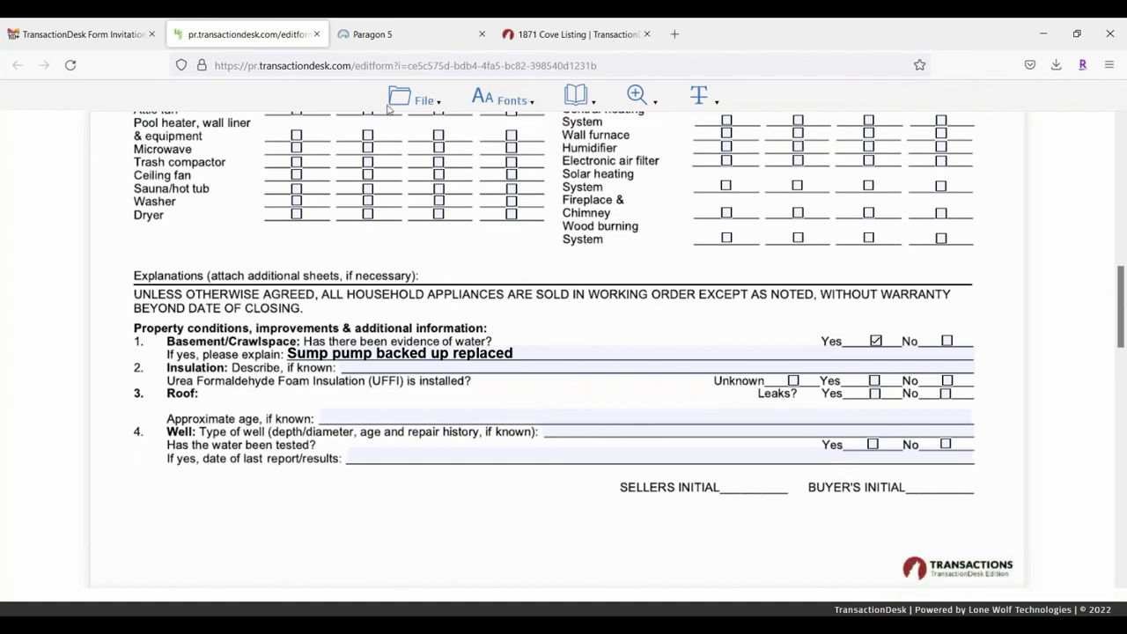
Step: Exit the form editor and close its browser tab
{"action": "mouse_move", "coordinate": [394, 103]}
{"action": "left_click", "coordinate": [415, 218]}
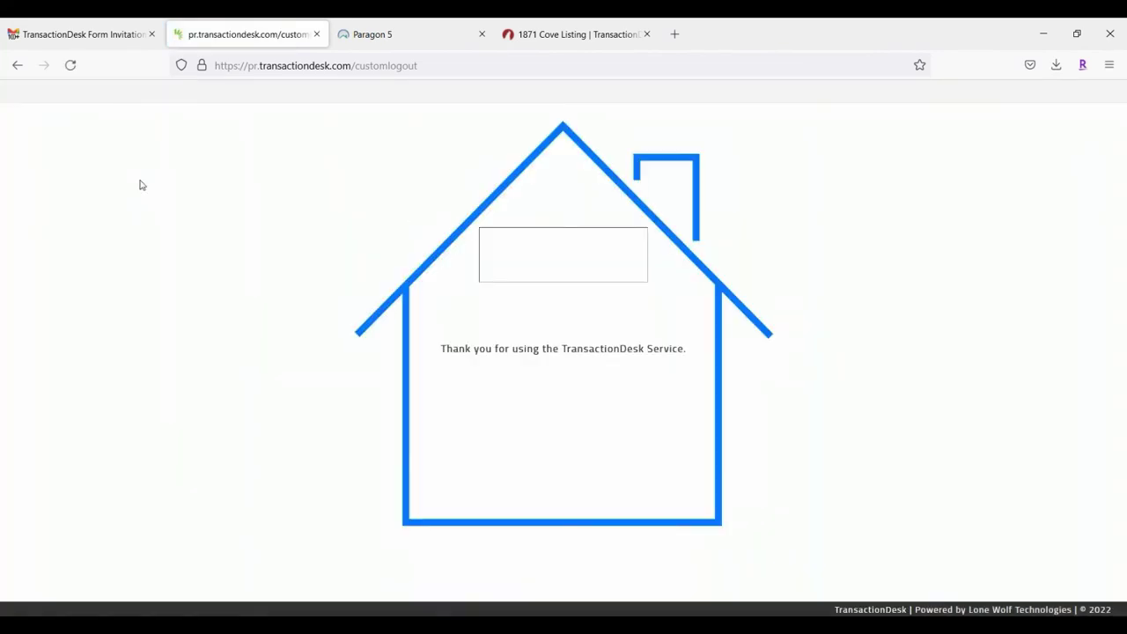
{"action": "left_click", "coordinate": [316, 35]}
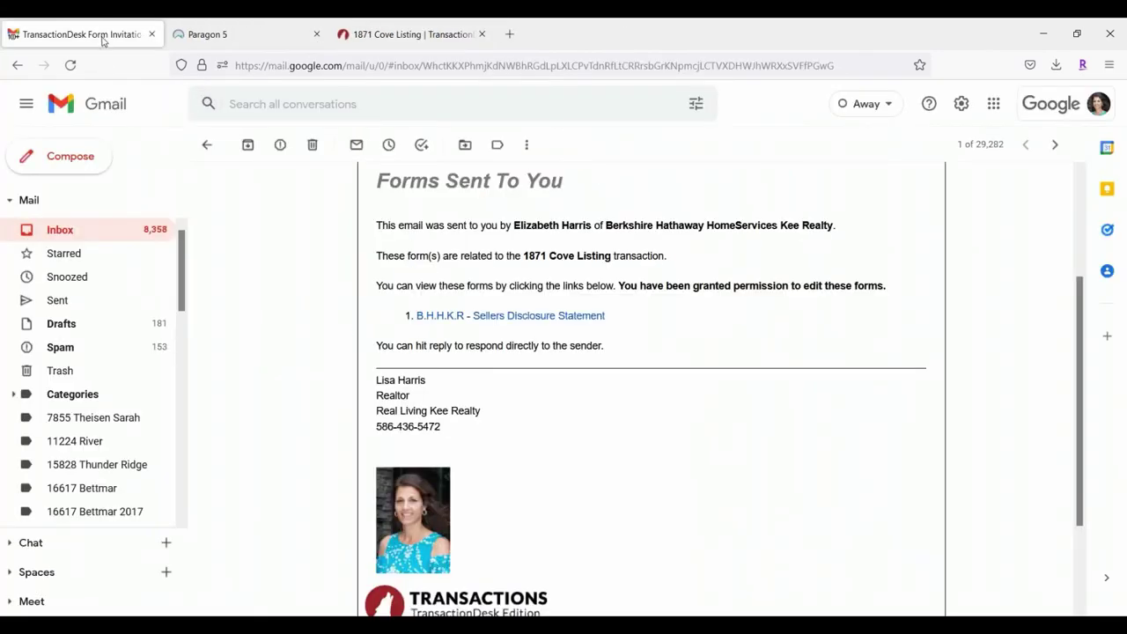
{"action": "left_click", "coordinate": [102, 236]}
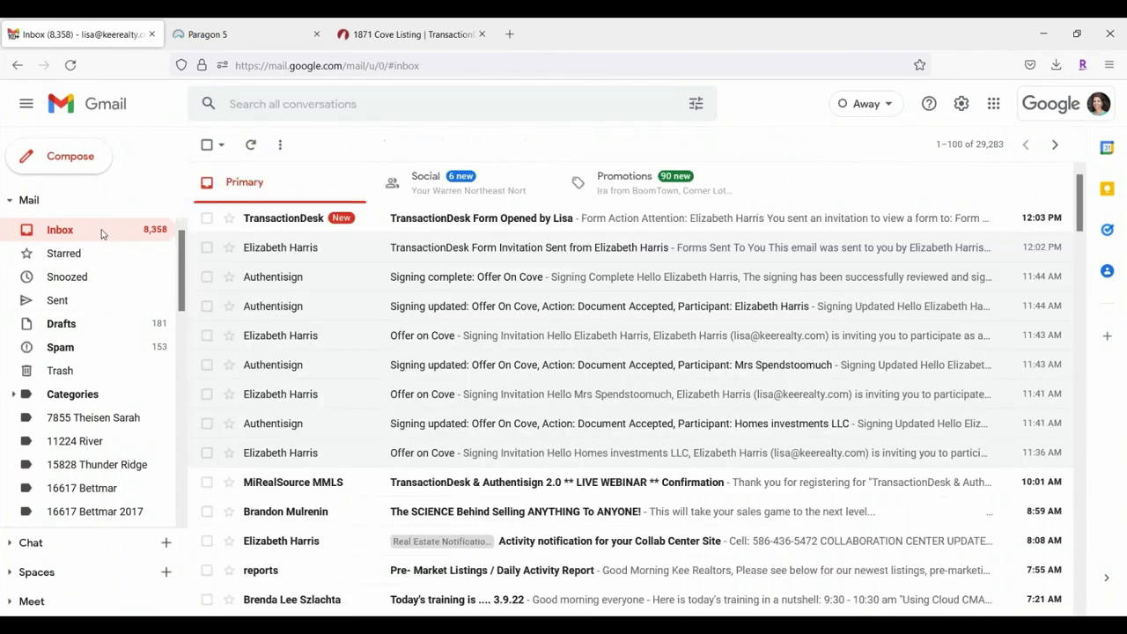
{"action": "left_click", "coordinate": [640, 221]}
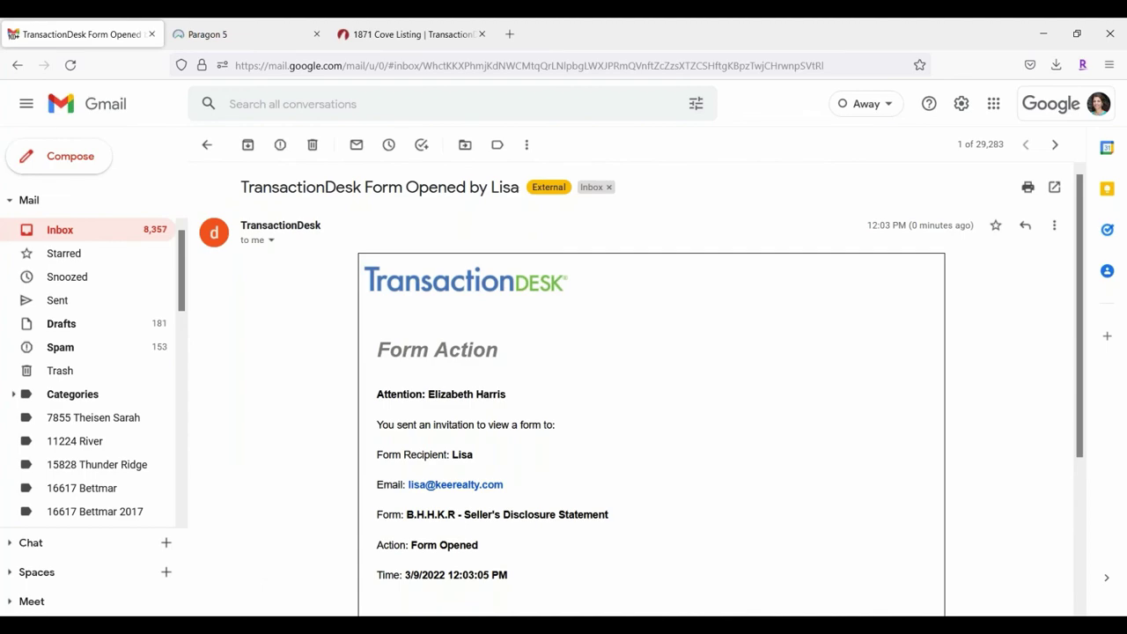
{"action": "scroll", "coordinate": [649, 352], "scroll_direction": "down", "scroll_amount": 4}
{"action": "left_click", "coordinate": [260, 38]}
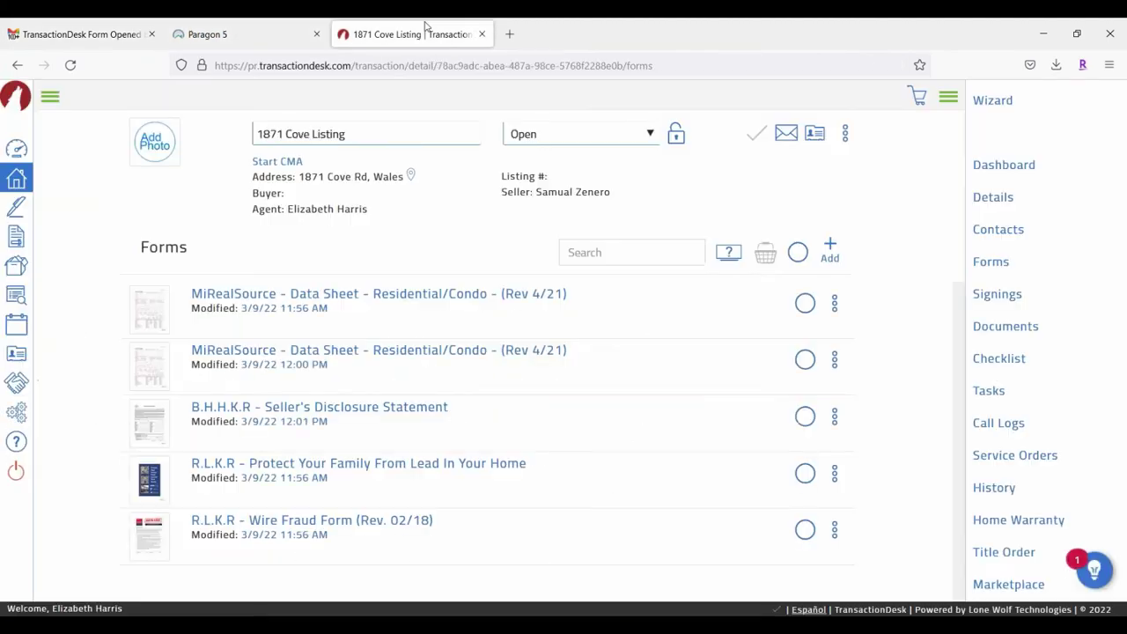
{"action": "left_click", "coordinate": [427, 33]}
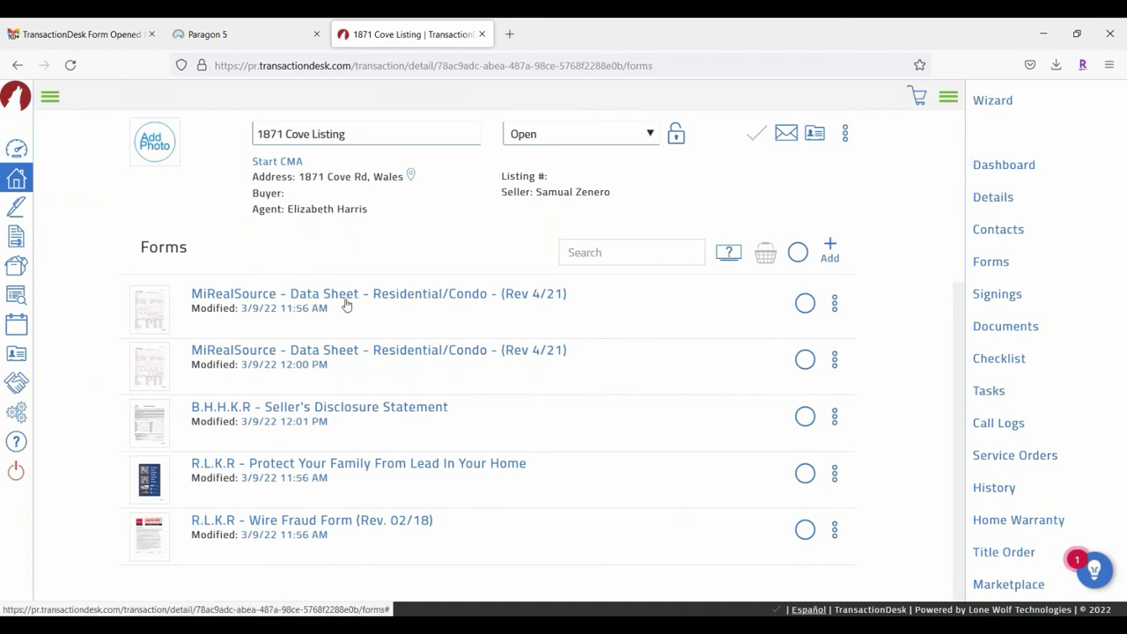
Step: Reopen the Seller's Disclosure Statement, review its answers, and Save/Exit back to the forms list
{"action": "left_click", "coordinate": [310, 408]}
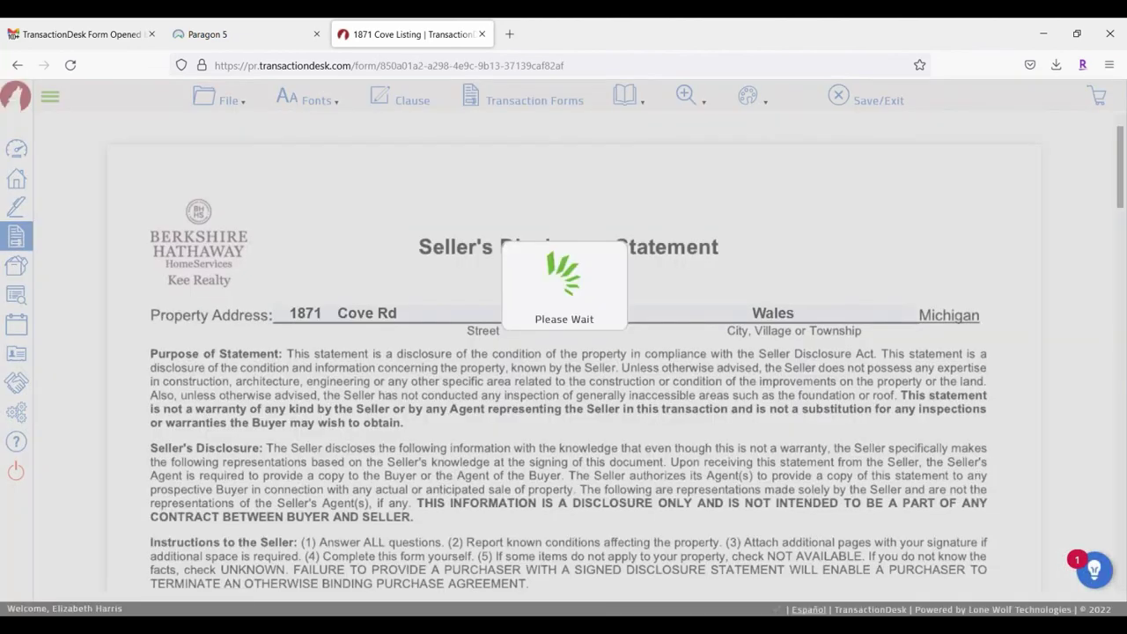
{"action": "scroll", "coordinate": [322, 419], "scroll_direction": "down", "scroll_amount": 5}
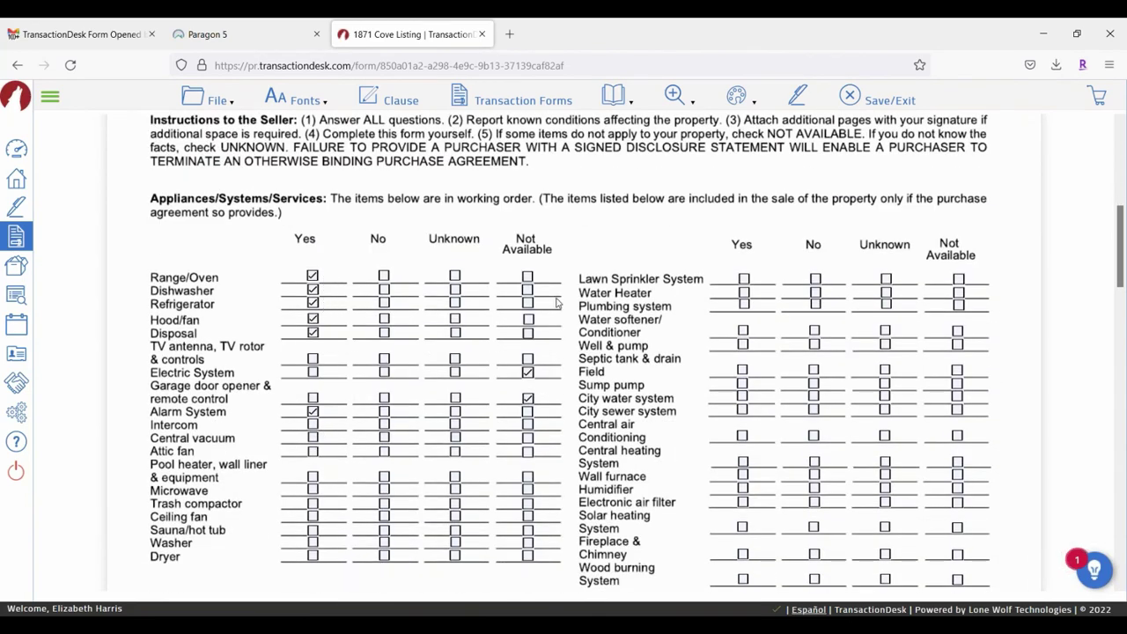
{"action": "scroll", "coordinate": [559, 304], "scroll_direction": "down", "scroll_amount": 6}
{"action": "scroll", "coordinate": [667, 286], "scroll_direction": "up", "scroll_amount": 1}
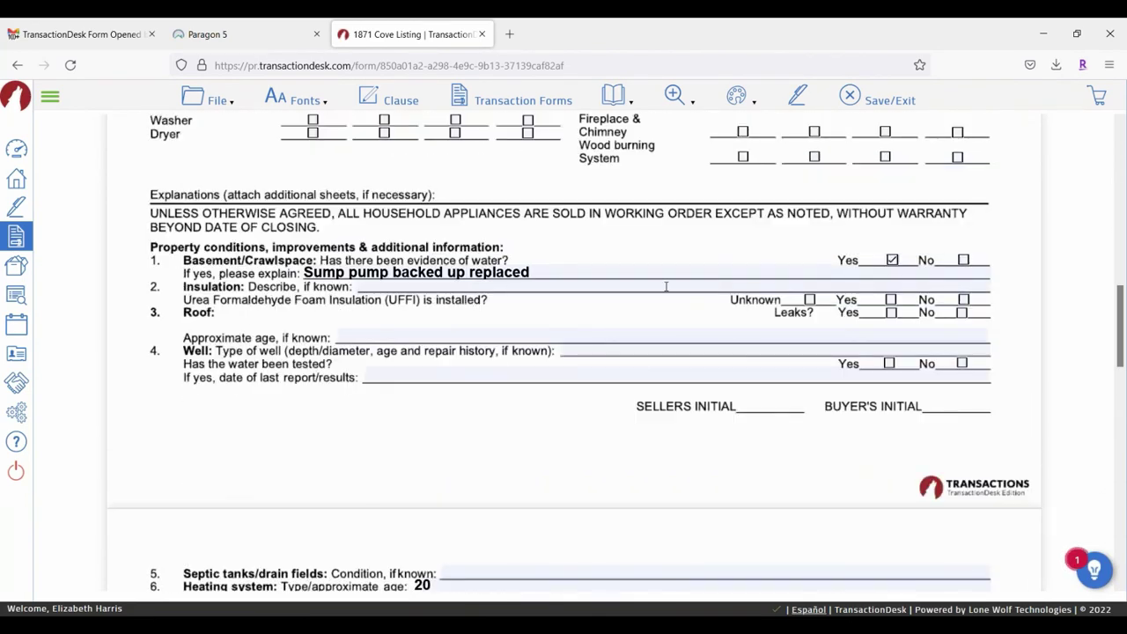
{"action": "scroll", "coordinate": [511, 300], "scroll_direction": "down", "scroll_amount": 4}
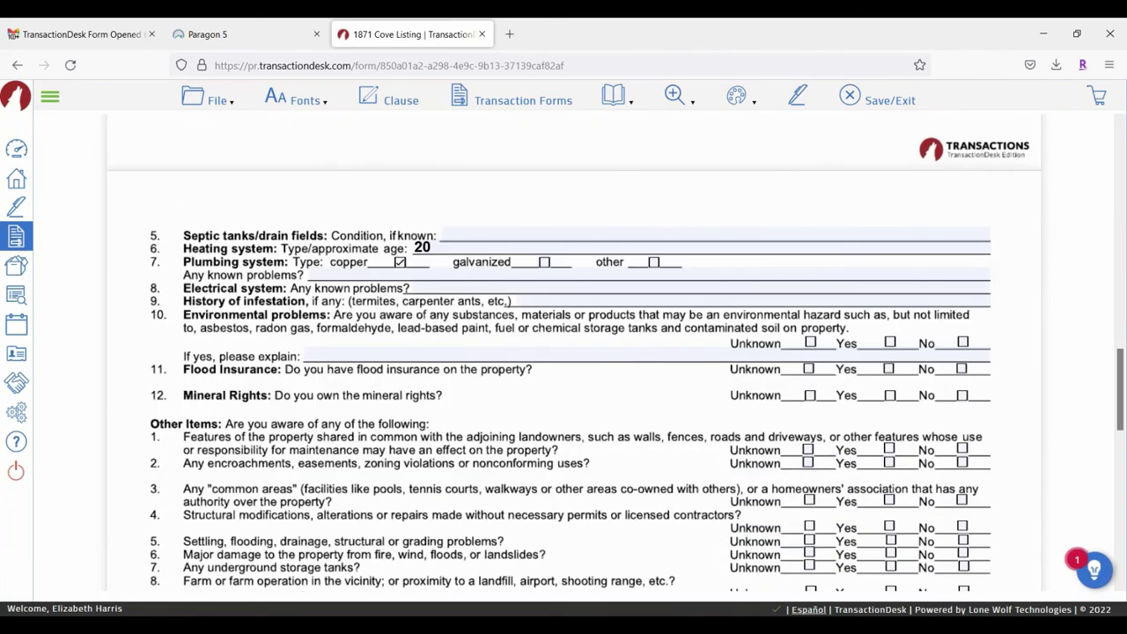
{"action": "scroll", "coordinate": [419, 315], "scroll_direction": "down", "scroll_amount": 3}
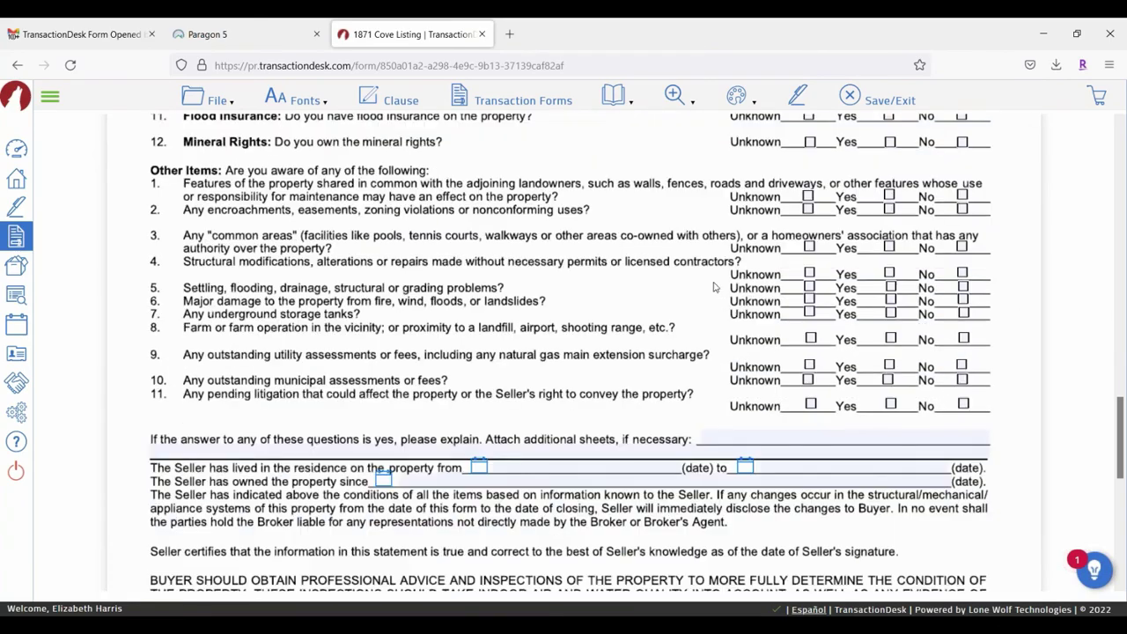
{"action": "scroll", "coordinate": [605, 258], "scroll_direction": "up", "scroll_amount": 8}
{"action": "scroll", "coordinate": [604, 258], "scroll_direction": "up", "scroll_amount": 10}
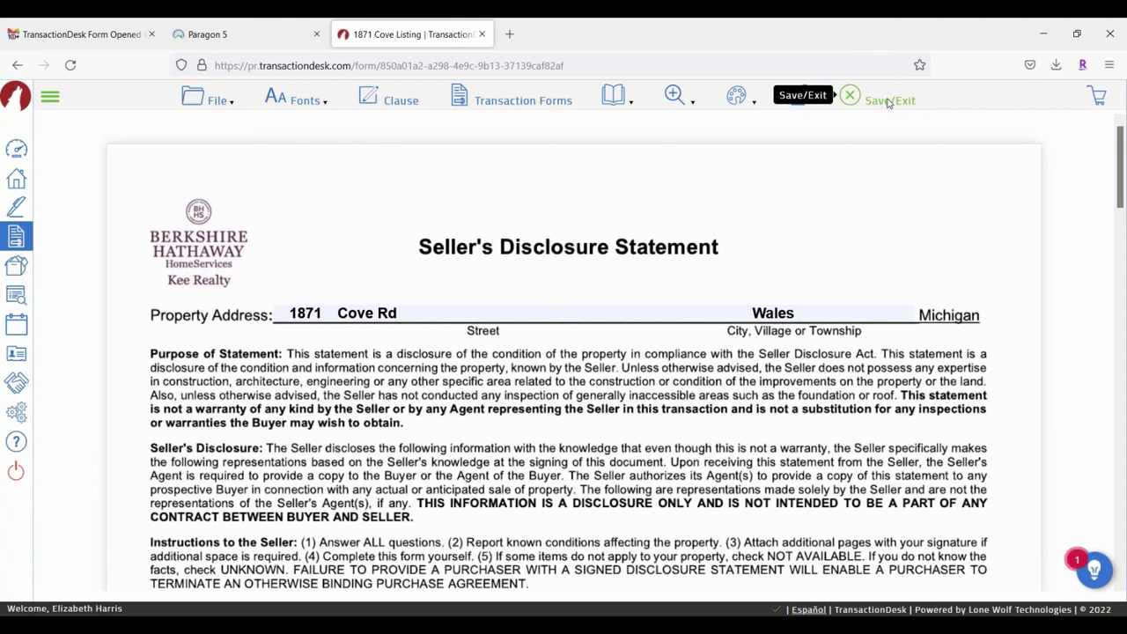
{"action": "left_click", "coordinate": [888, 103]}
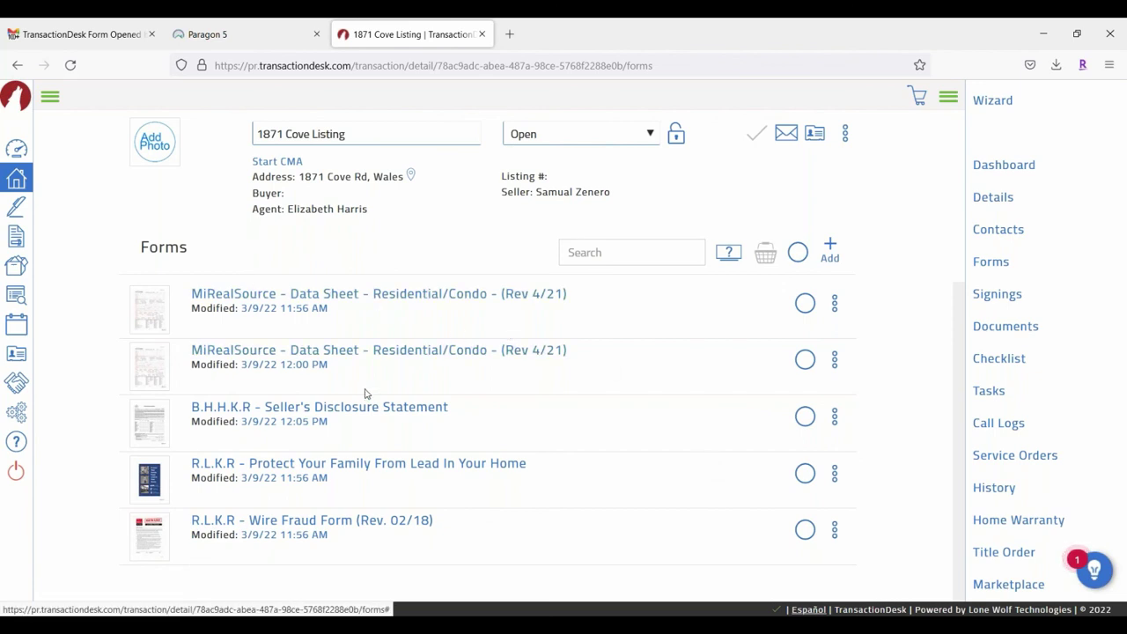
Step: Open the first MiRealSource Data Sheet – Residential/Condo form and scroll down to Location Info
{"action": "left_click", "coordinate": [379, 297]}
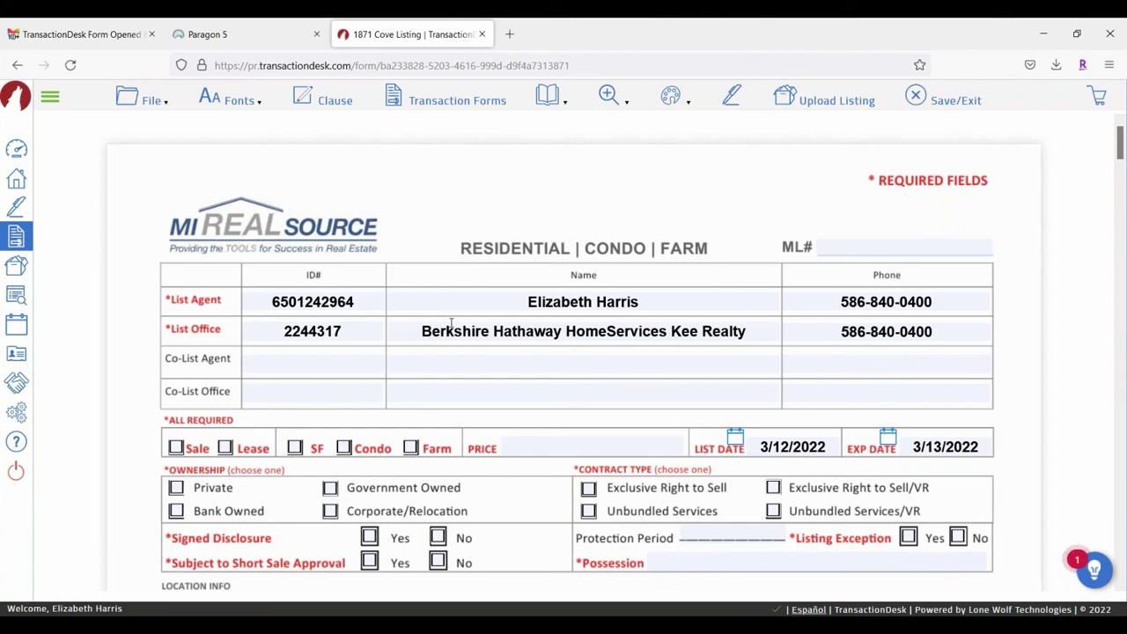
{"action": "scroll", "coordinate": [378, 293], "scroll_direction": "down", "scroll_amount": 2}
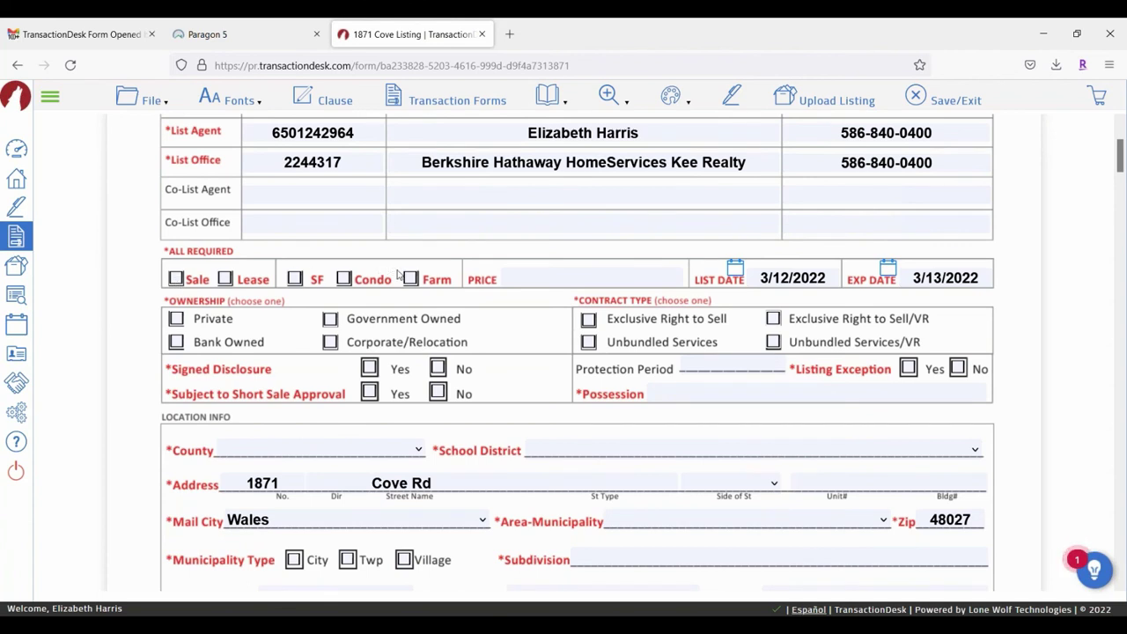
Step: Check the Sale and SF boxes, consulting the Paragon 5 listing before moving to PRICE
{"action": "left_click", "coordinate": [176, 278]}
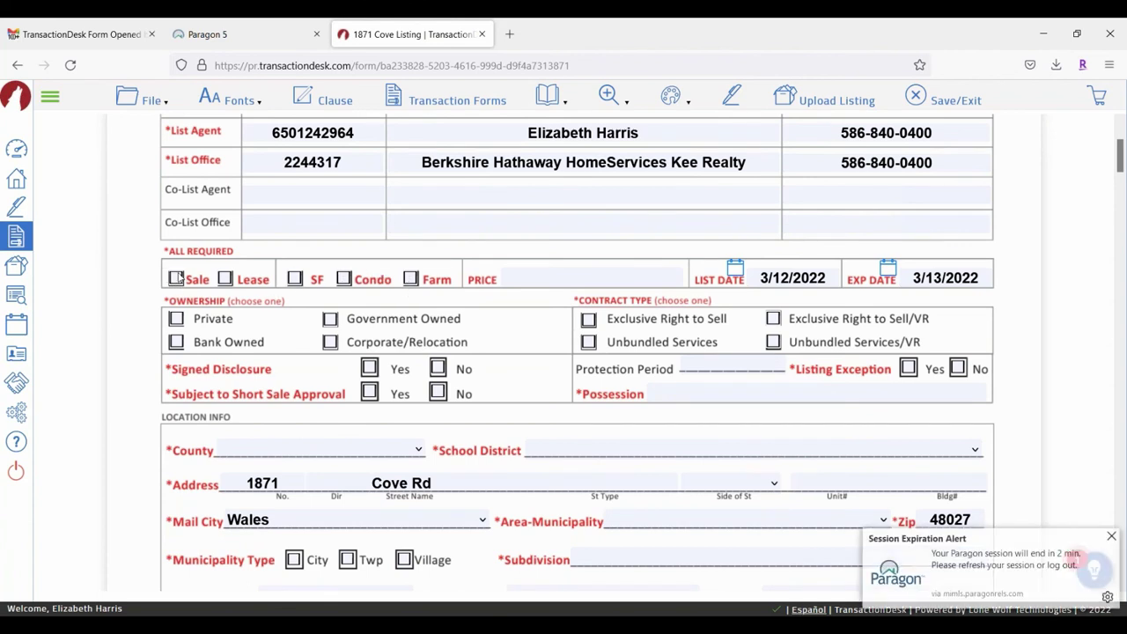
{"action": "left_click", "coordinate": [295, 278]}
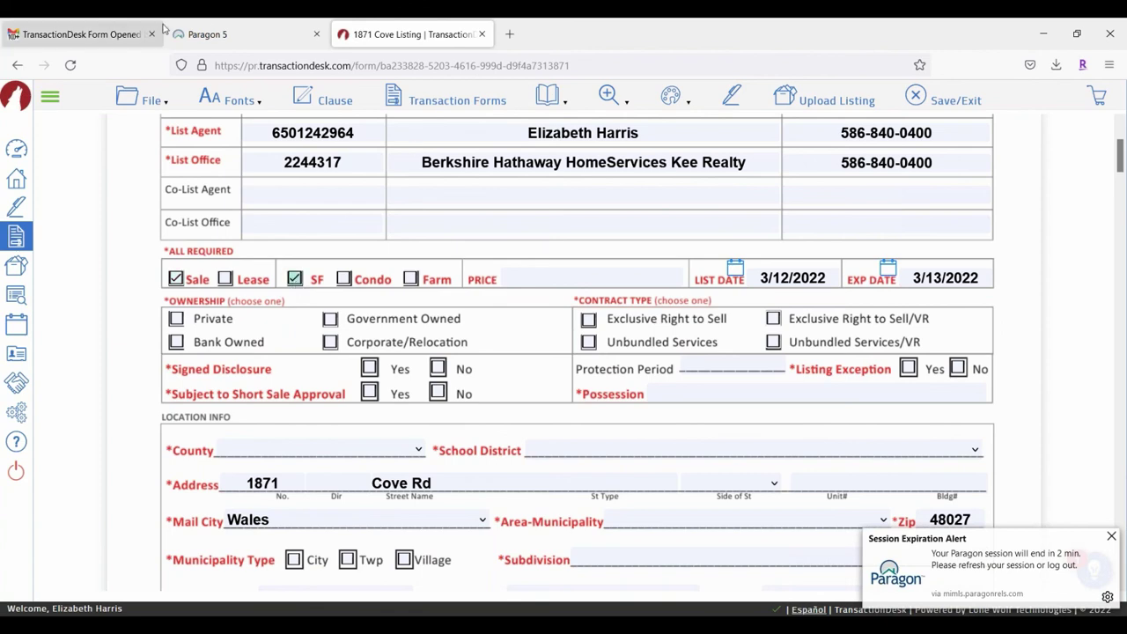
{"action": "left_click", "coordinate": [207, 35]}
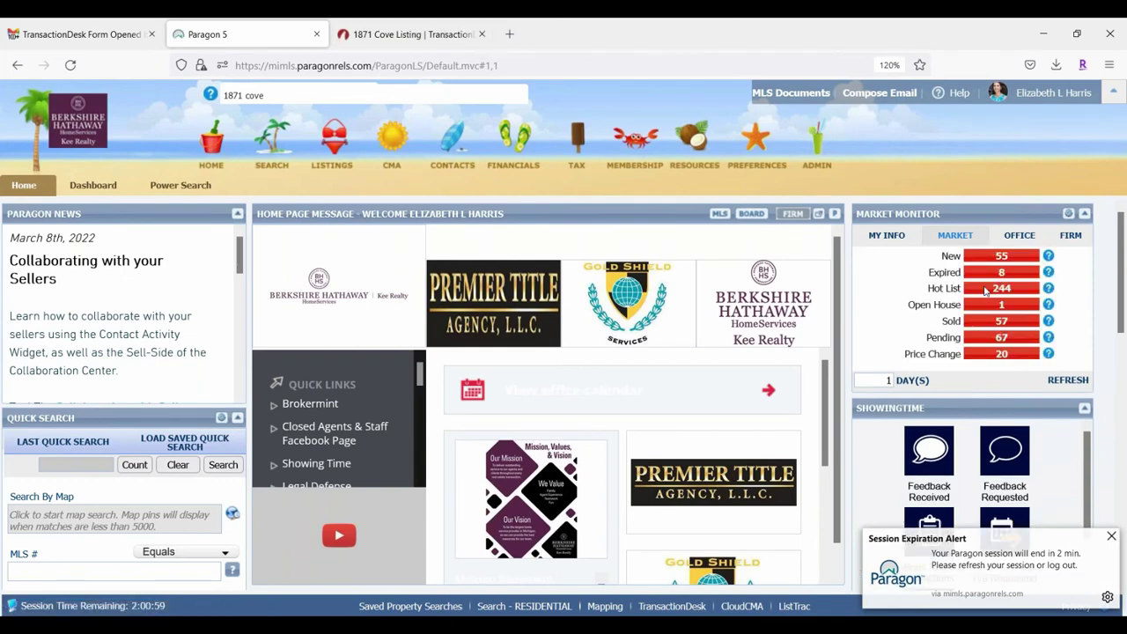
{"action": "scroll", "coordinate": [617, 458], "scroll_direction": "down", "scroll_amount": 2}
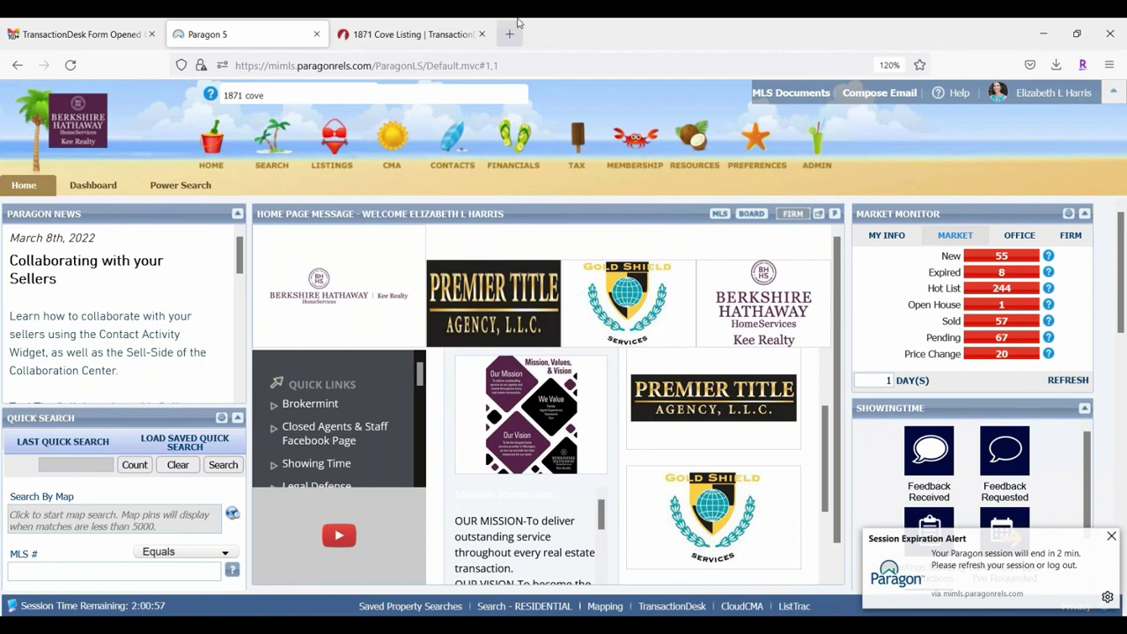
{"action": "left_click", "coordinate": [440, 41]}
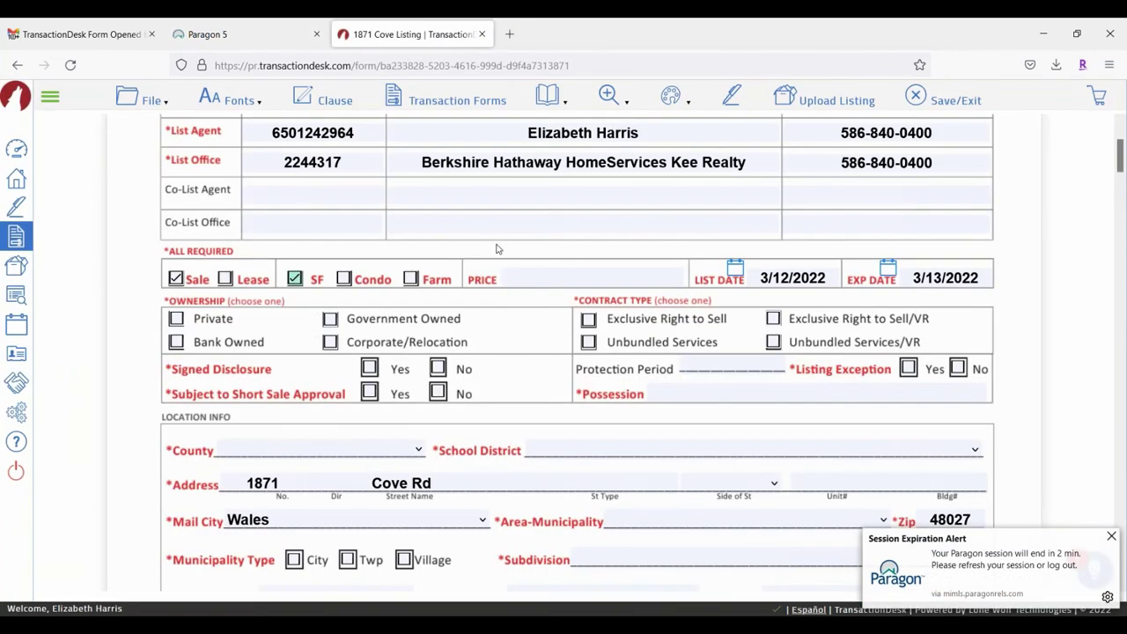
{"action": "left_click", "coordinate": [543, 280]}
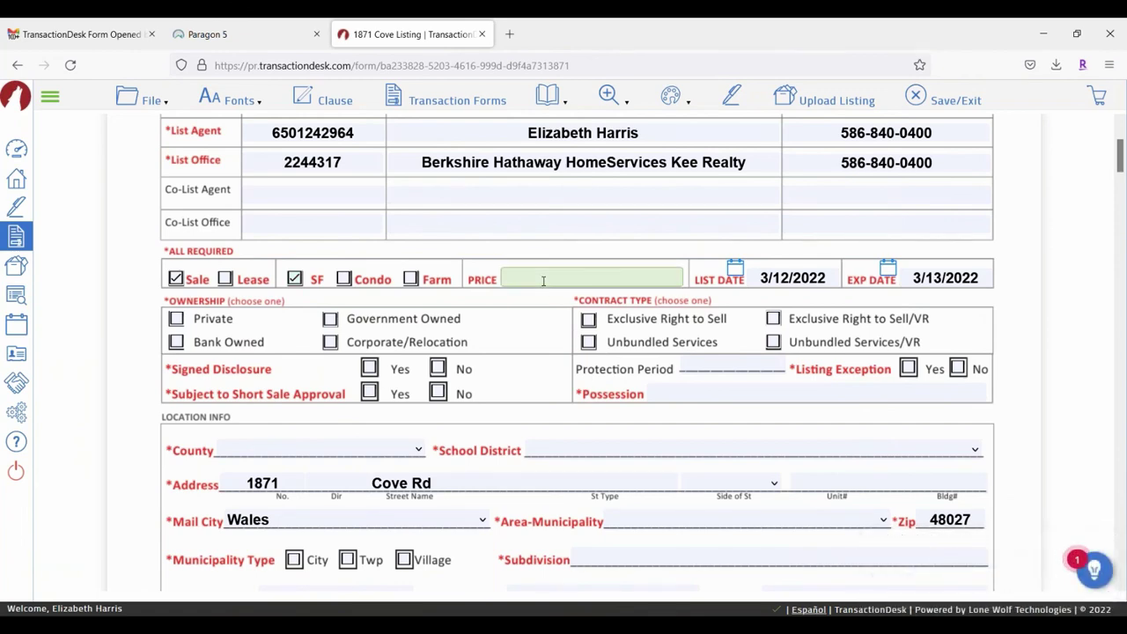
Step: Enter a price of 450000 and choose St. Clair as the county
{"action": "type", "text": "450000"}
{"action": "scroll", "coordinate": [333, 358], "scroll_direction": "down", "scroll_amount": 2}
{"action": "left_click", "coordinate": [272, 369]}
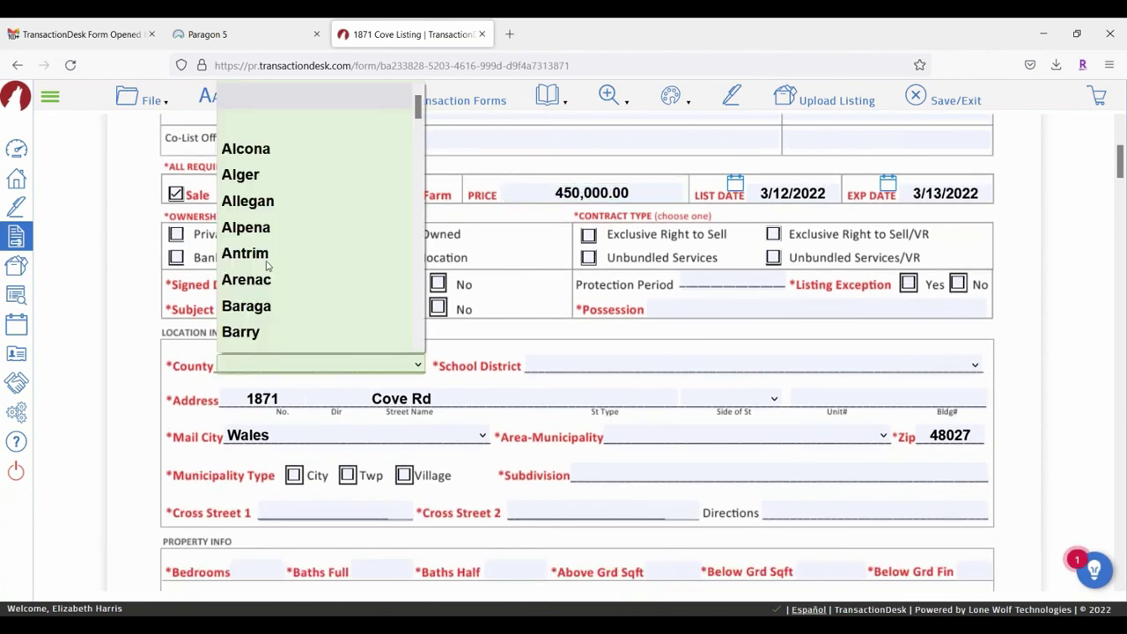
{"action": "scroll", "coordinate": [311, 229], "scroll_direction": "down", "scroll_amount": 10}
{"action": "scroll", "coordinate": [311, 229], "scroll_direction": "down", "scroll_amount": 8}
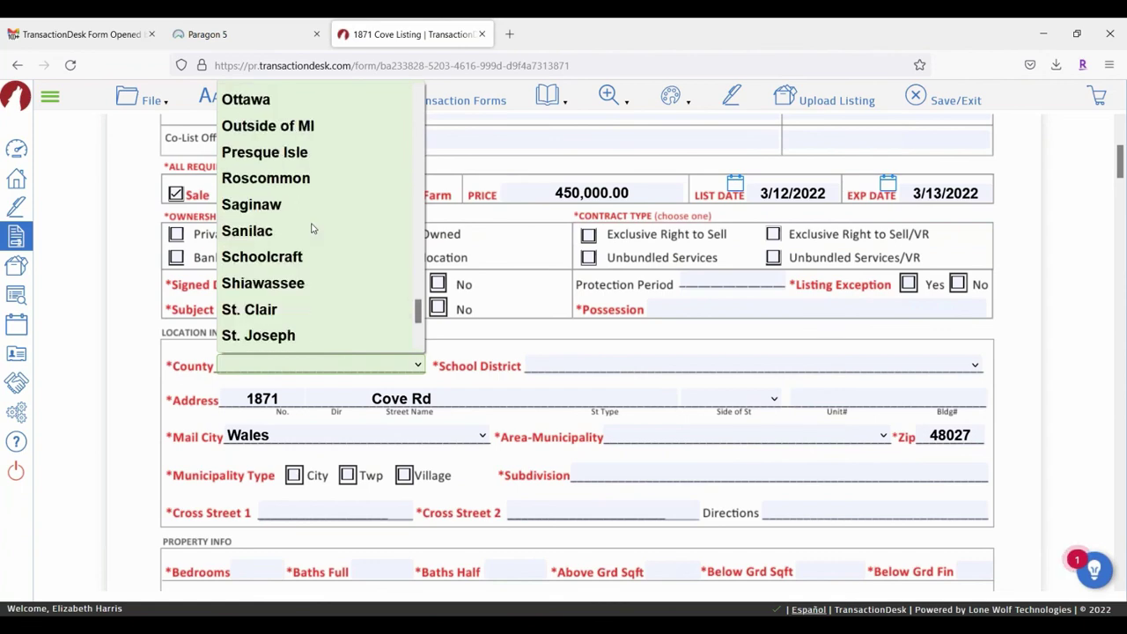
{"action": "left_click", "coordinate": [293, 315]}
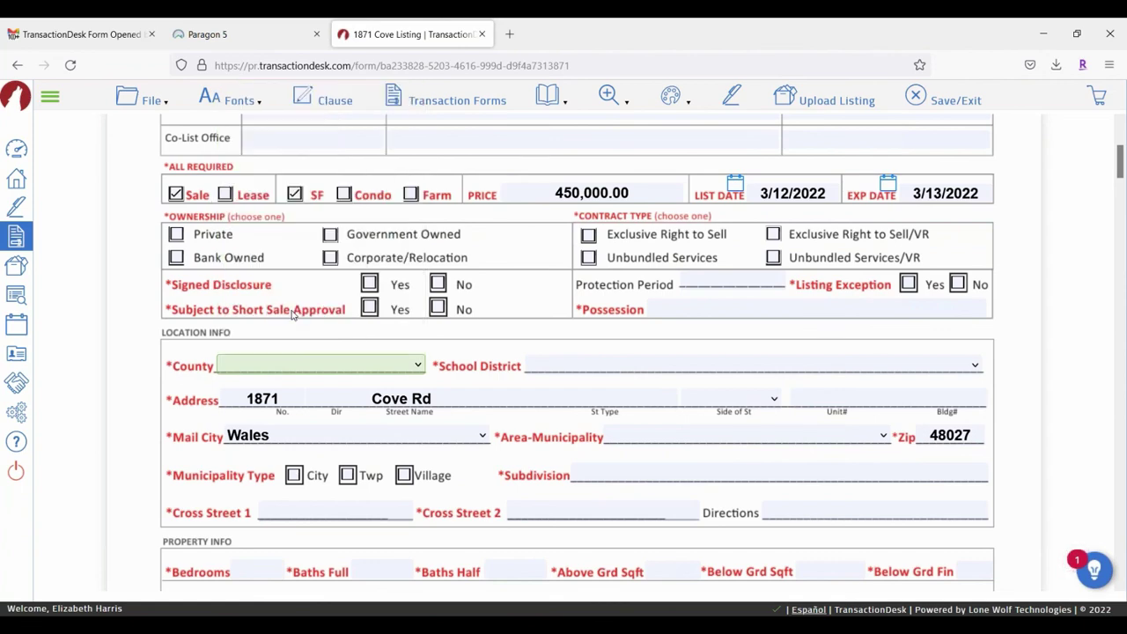
Step: Pick Saint Clair County ISD as the school district
{"action": "left_click", "coordinate": [649, 365]}
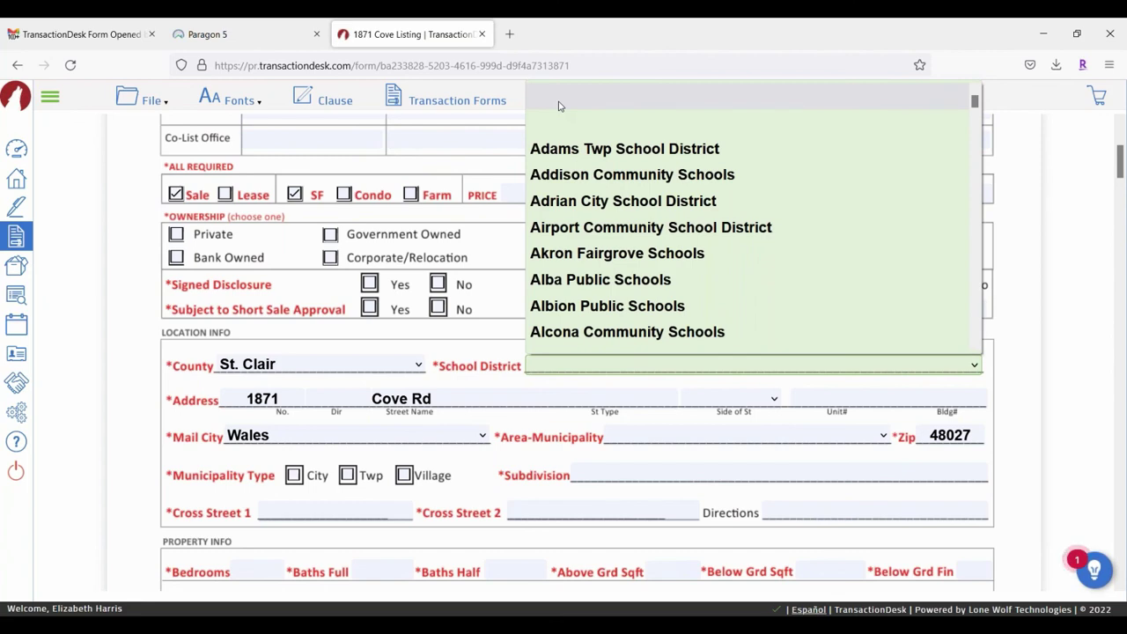
{"action": "type", "text": "st"}
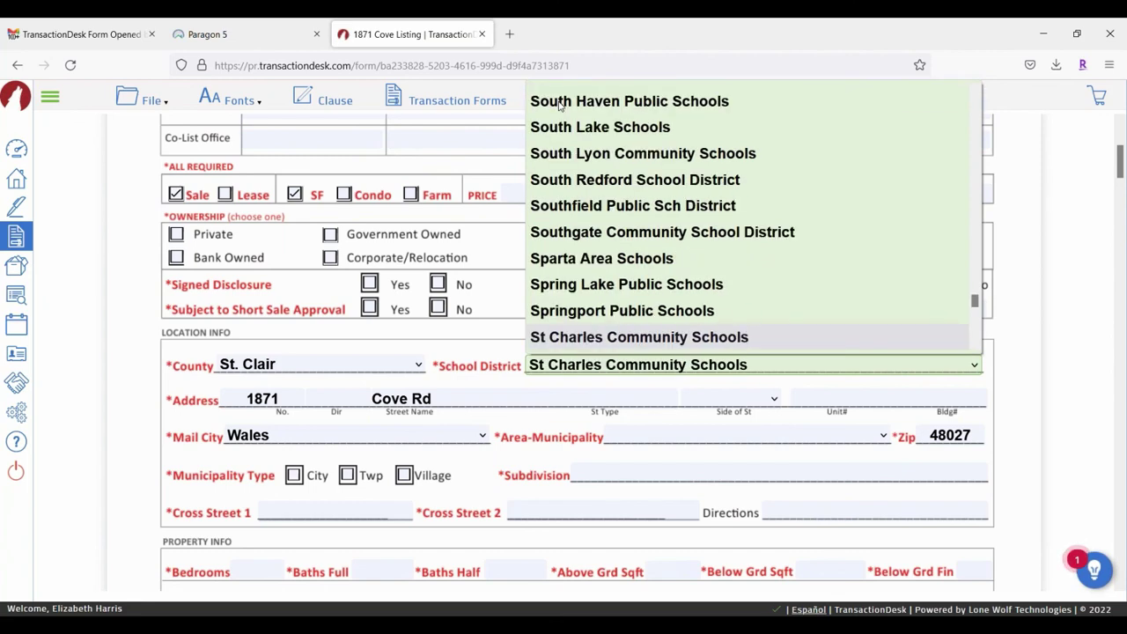
{"action": "scroll", "coordinate": [622, 168], "scroll_direction": "down", "scroll_amount": 2}
{"action": "scroll", "coordinate": [622, 167], "scroll_direction": "down", "scroll_amount": 2}
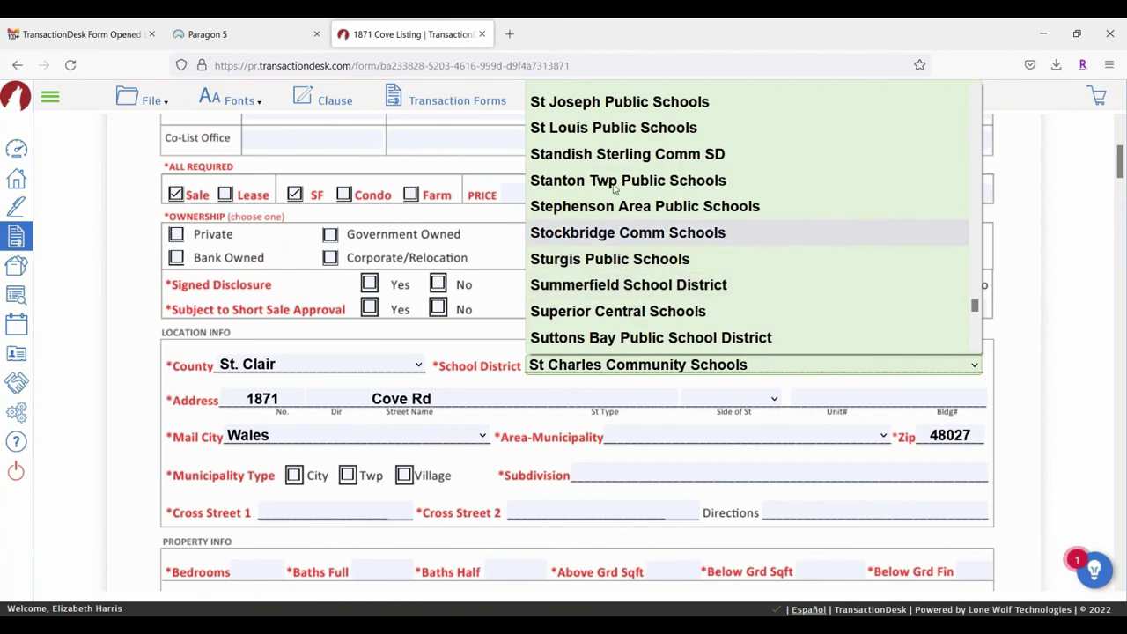
{"action": "scroll", "coordinate": [655, 269], "scroll_direction": "up", "scroll_amount": 2}
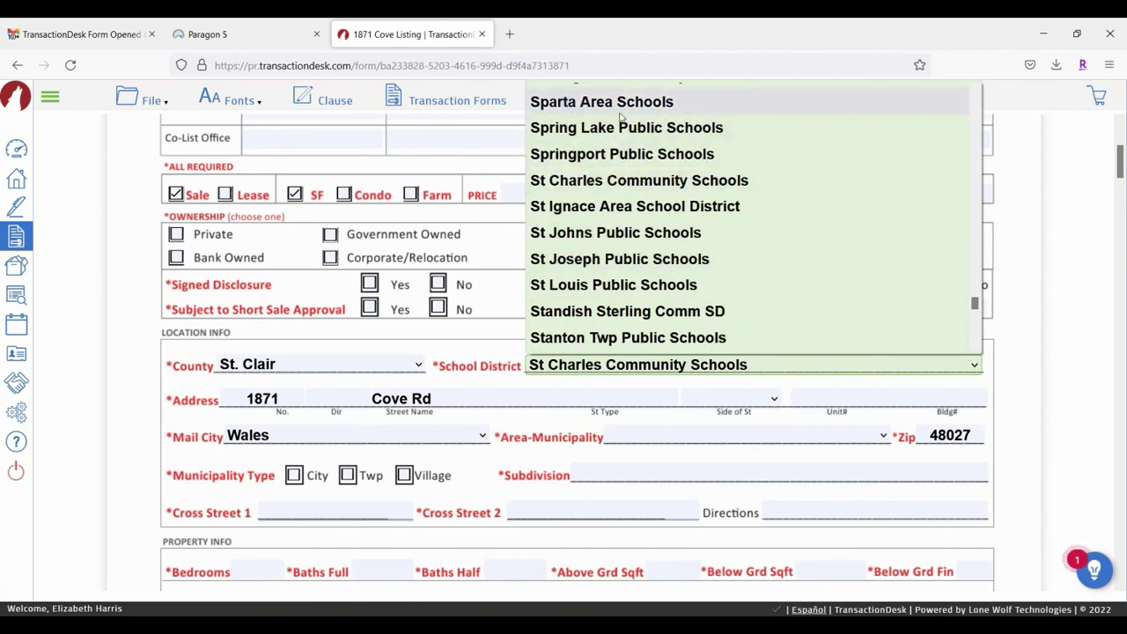
{"action": "scroll", "coordinate": [726, 141], "scroll_direction": "up", "scroll_amount": 8}
{"action": "key", "text": "s"}
{"action": "key", "text": "a"}
{"action": "key", "text": "i"}
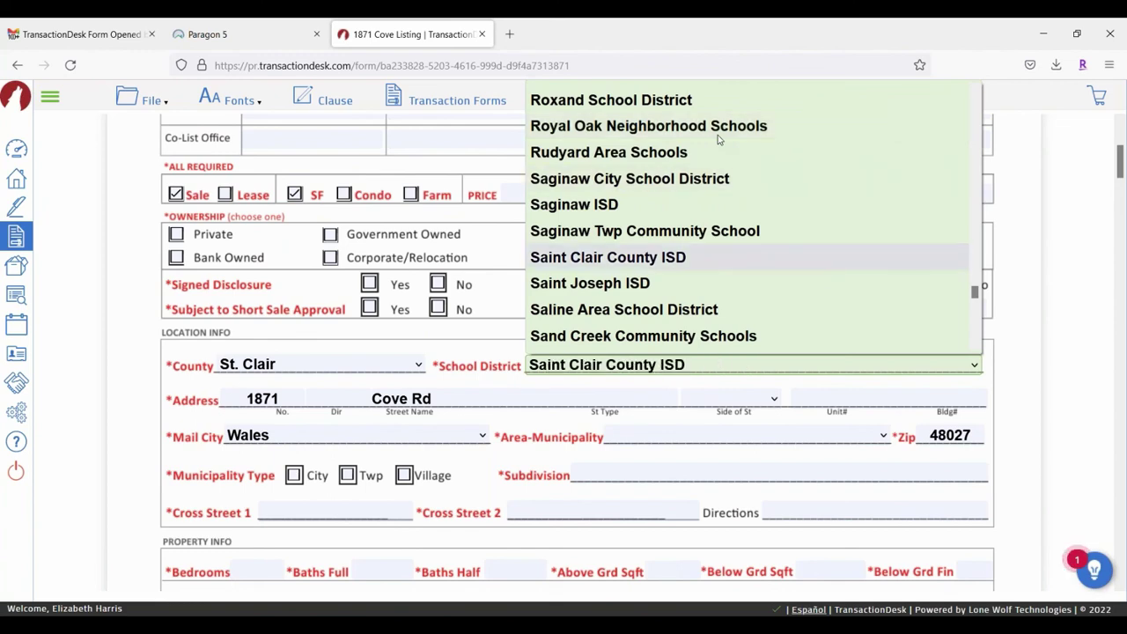
{"action": "left_click", "coordinate": [616, 257]}
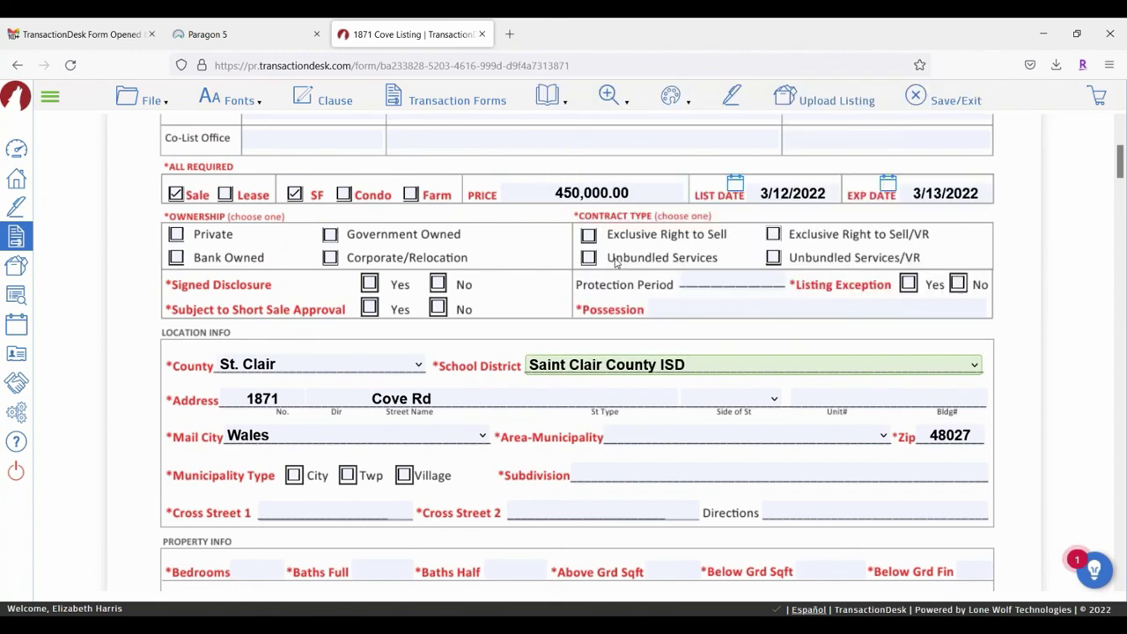
Step: Choose Wales Twp (74048) as the area-municipality
{"action": "left_click", "coordinate": [664, 440]}
{"action": "scroll", "coordinate": [682, 304], "scroll_direction": "down", "scroll_amount": 5}
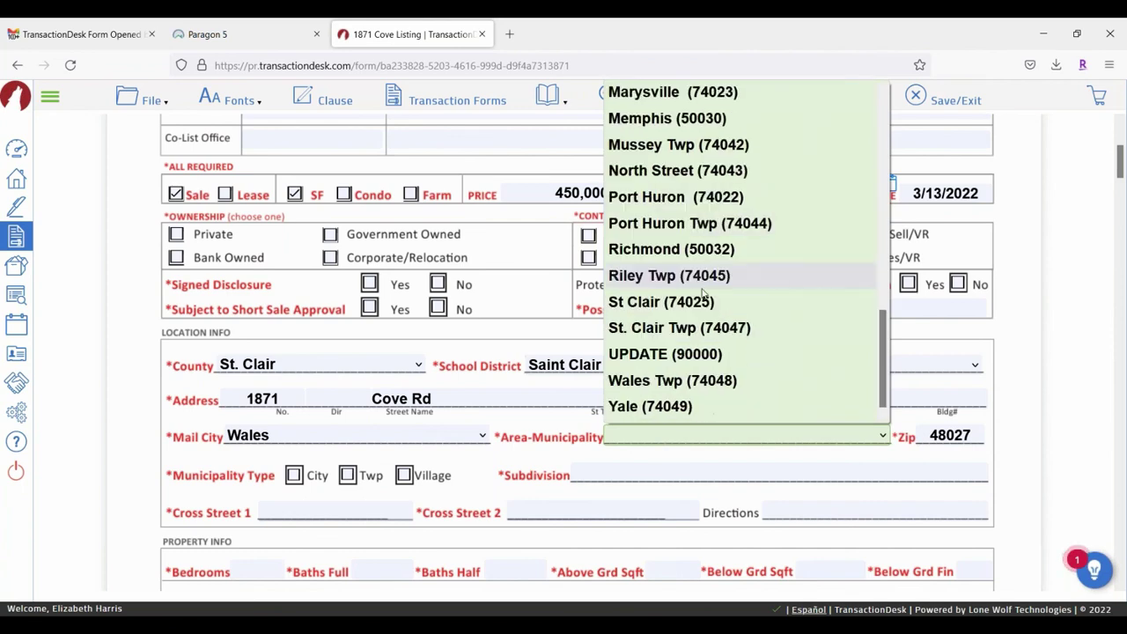
{"action": "left_click", "coordinate": [673, 381]}
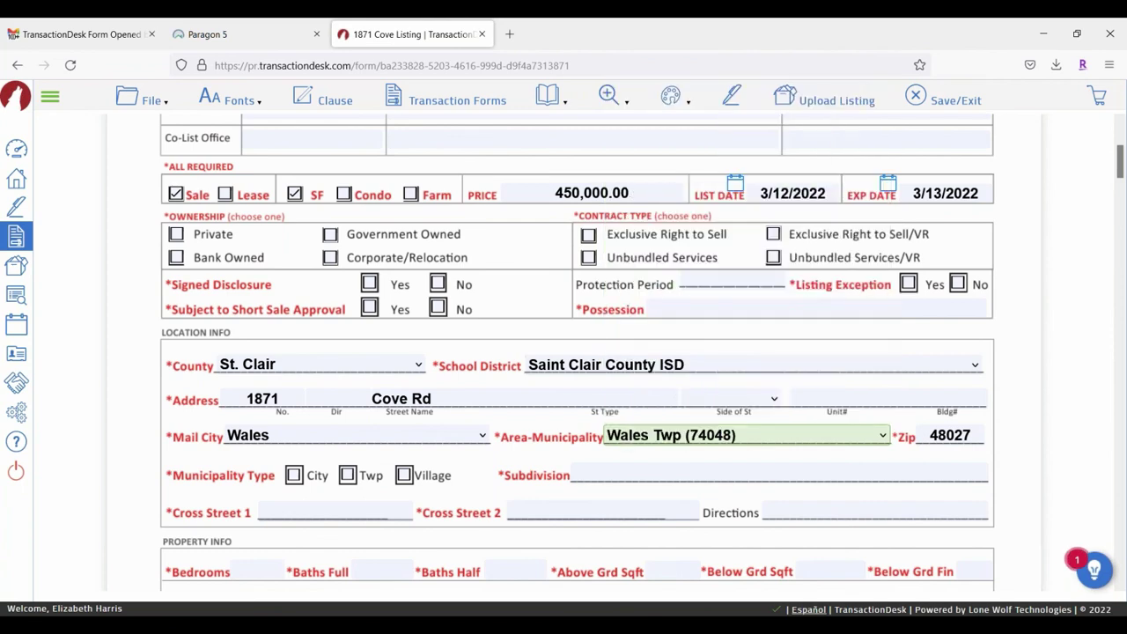
{"action": "left_click", "coordinate": [643, 470]}
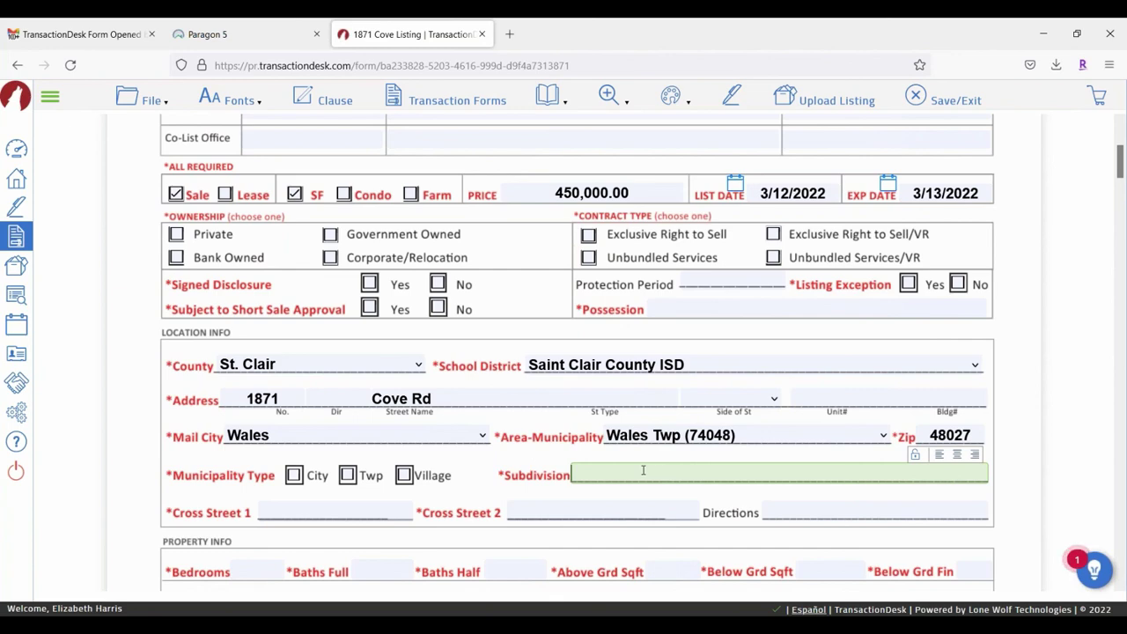
{"action": "scroll", "coordinate": [388, 389], "scroll_direction": "up", "scroll_amount": 5}
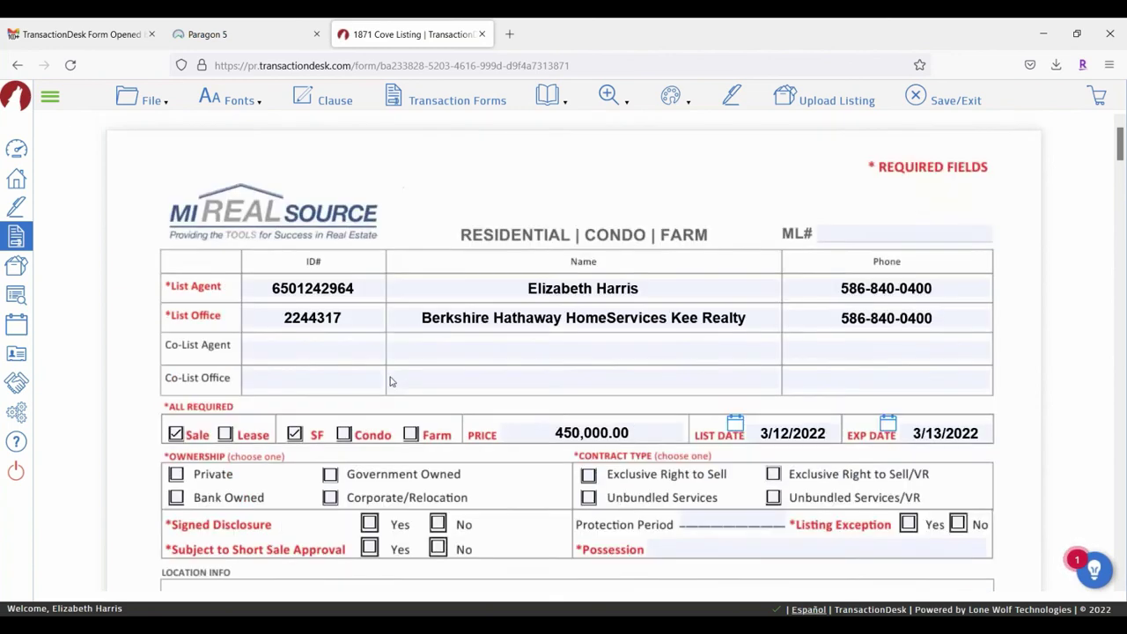
{"action": "scroll", "coordinate": [575, 349], "scroll_direction": "down", "scroll_amount": 8}
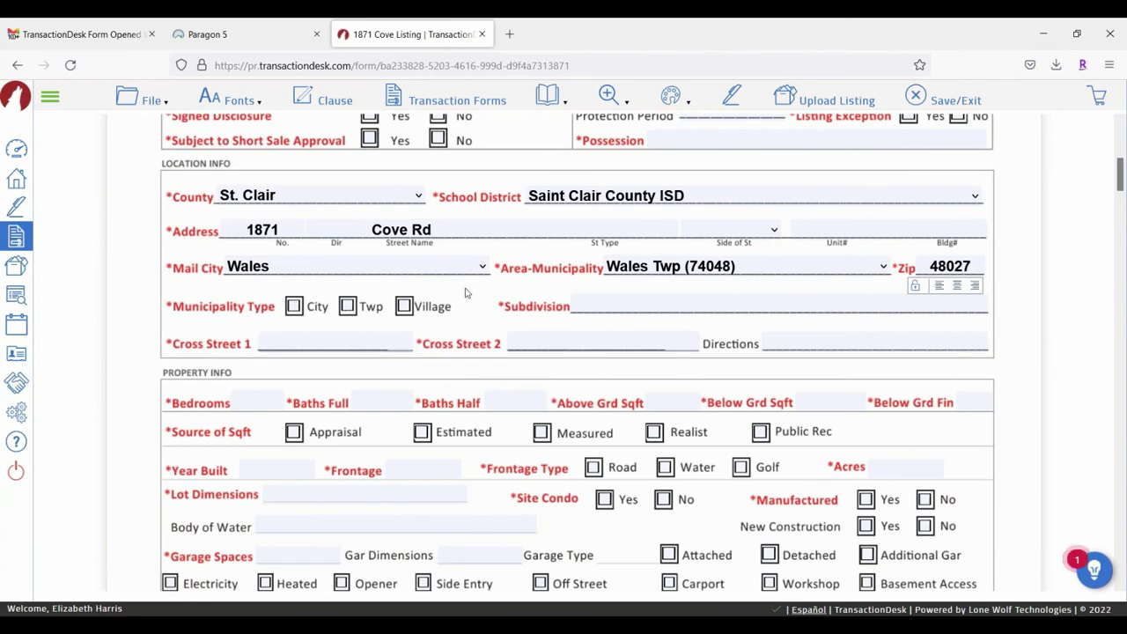
Step: Mark municipality type Twp, enter subdivision 'ddfgg', and upload the data sheet as a listing
{"action": "left_click", "coordinate": [349, 306]}
{"action": "left_click", "coordinate": [649, 302]}
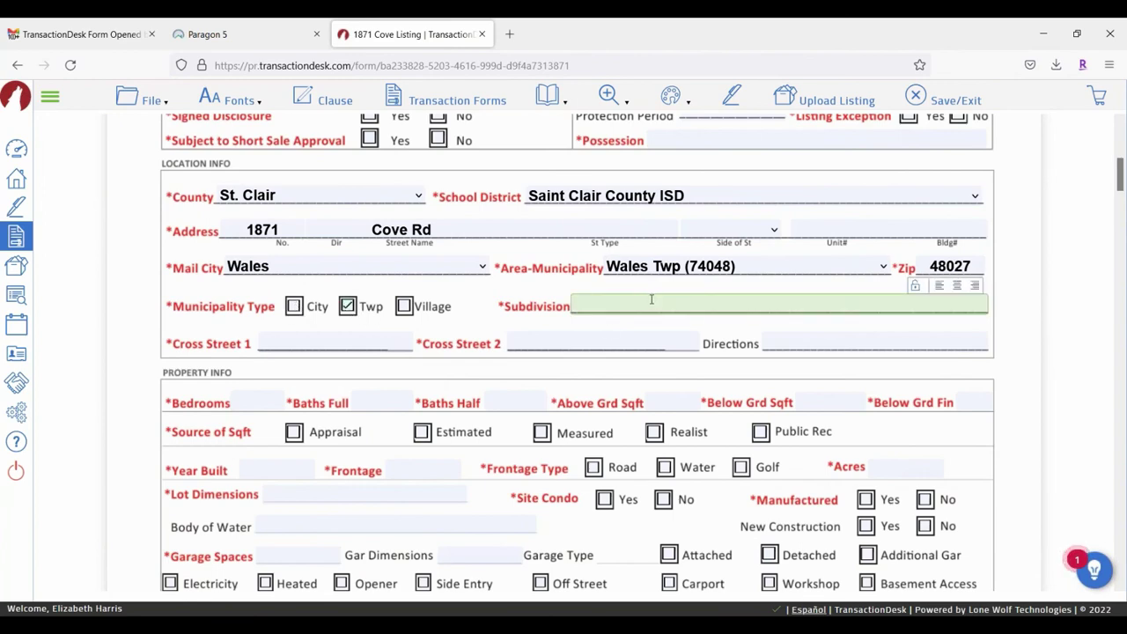
{"action": "type", "text": "ddfgg"}
{"action": "scroll", "coordinate": [545, 341], "scroll_direction": "up", "scroll_amount": 5}
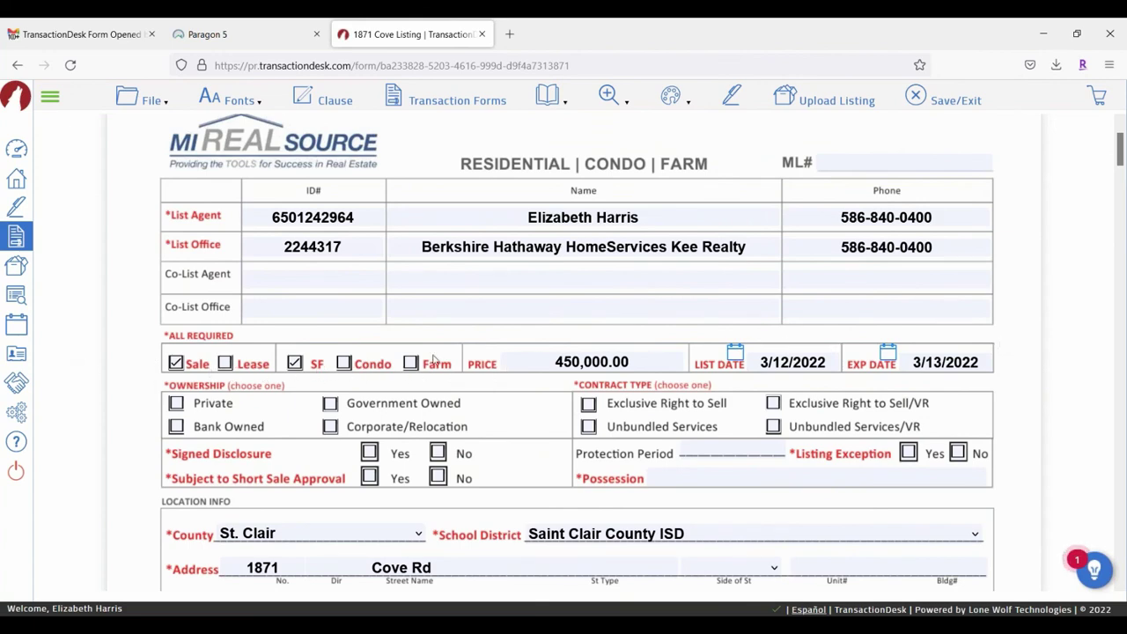
{"action": "scroll", "coordinate": [434, 358], "scroll_direction": "down", "scroll_amount": 3}
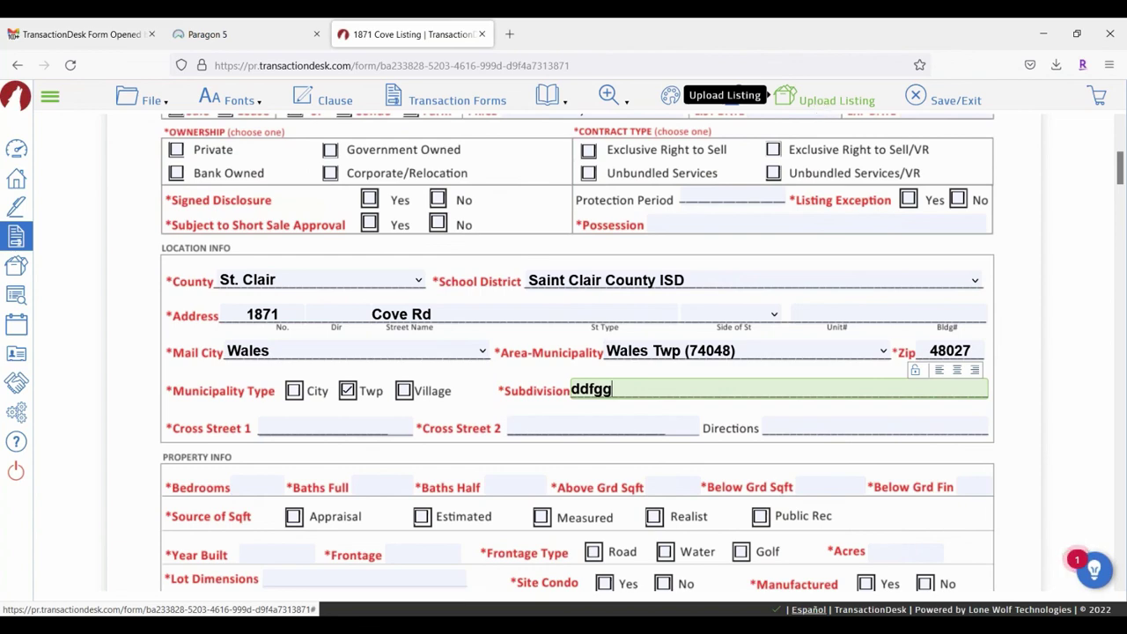
{"action": "left_click", "coordinate": [818, 100]}
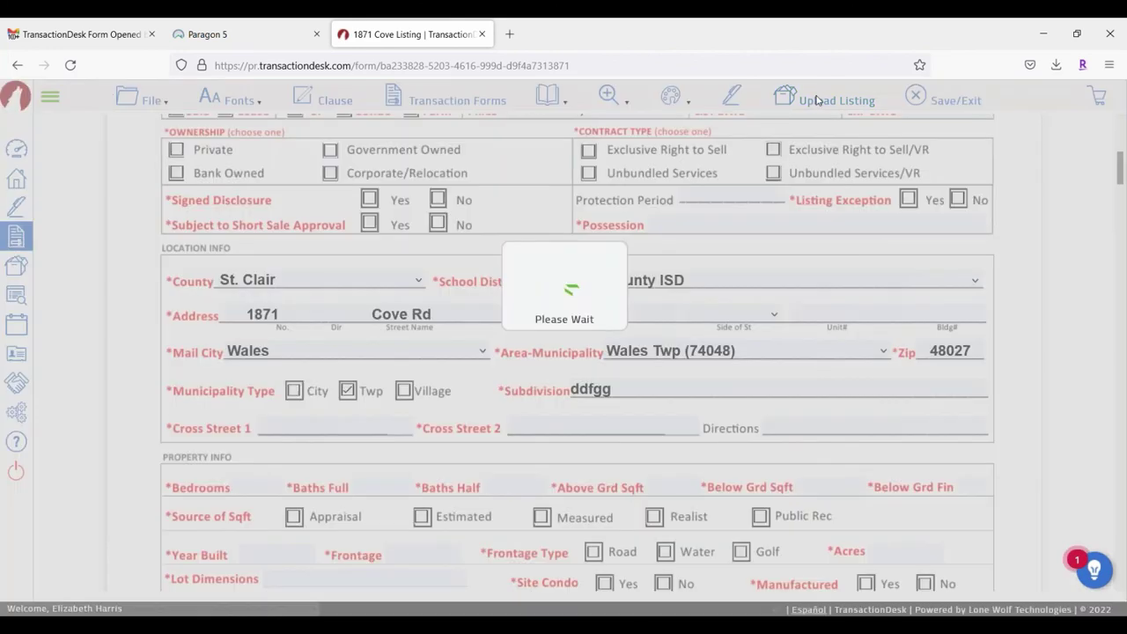
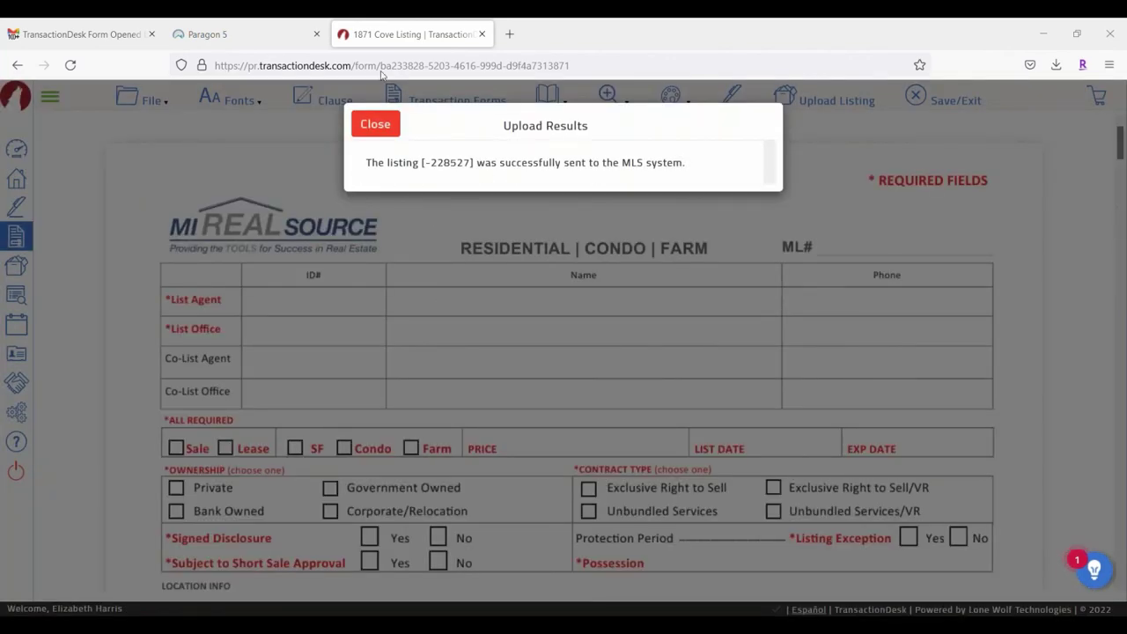
{"action": "left_click", "coordinate": [172, 33]}
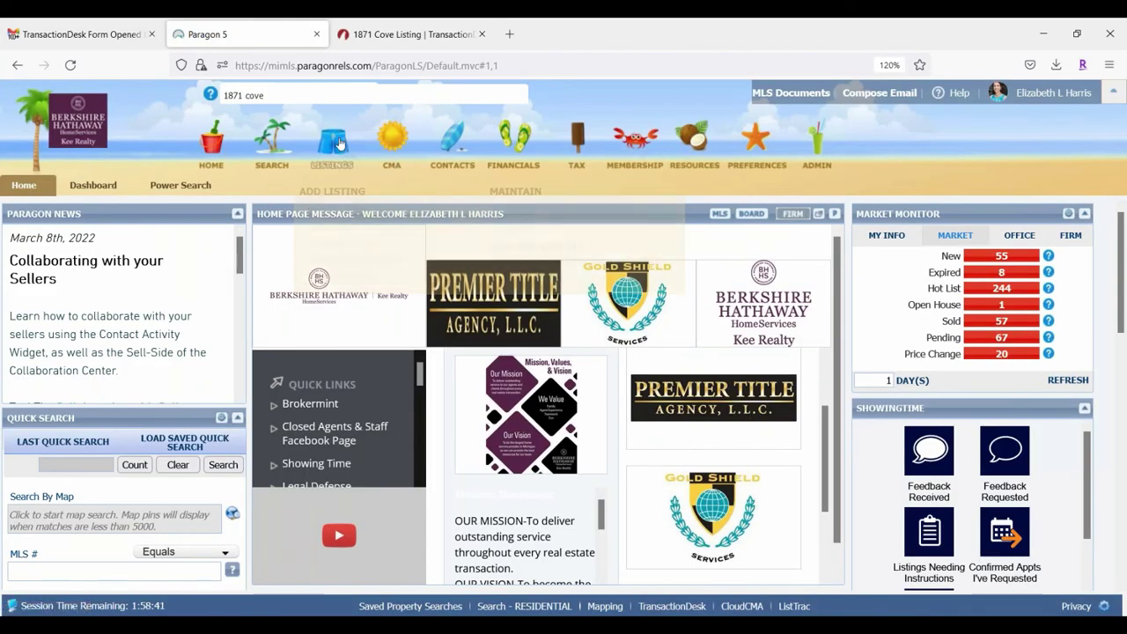
{"action": "mouse_move", "coordinate": [339, 144]}
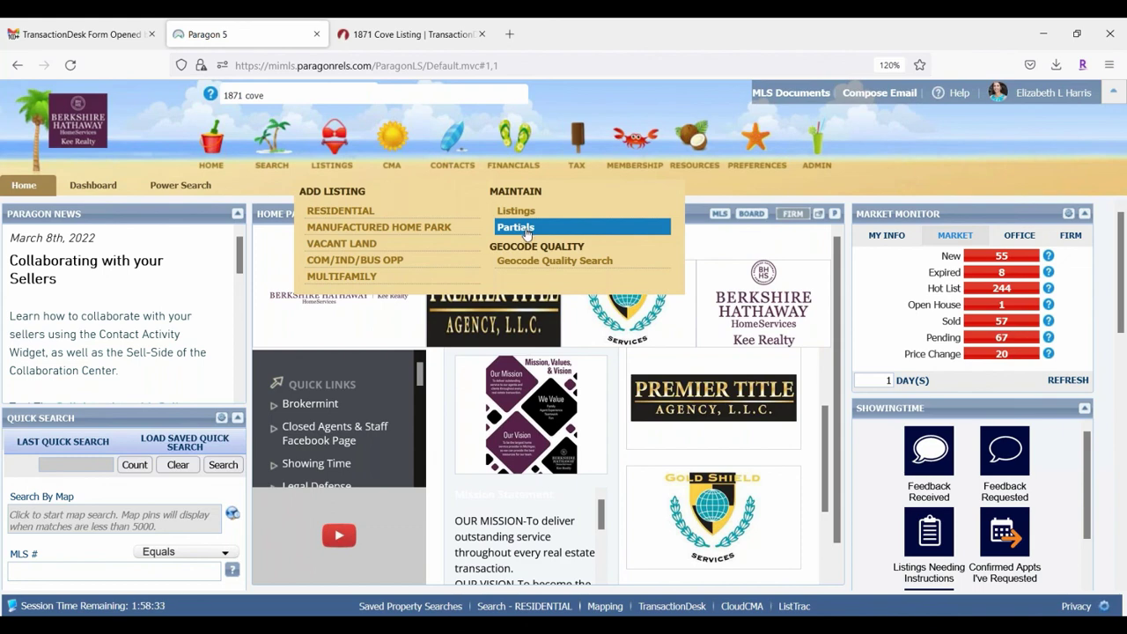
{"action": "left_click", "coordinate": [527, 229]}
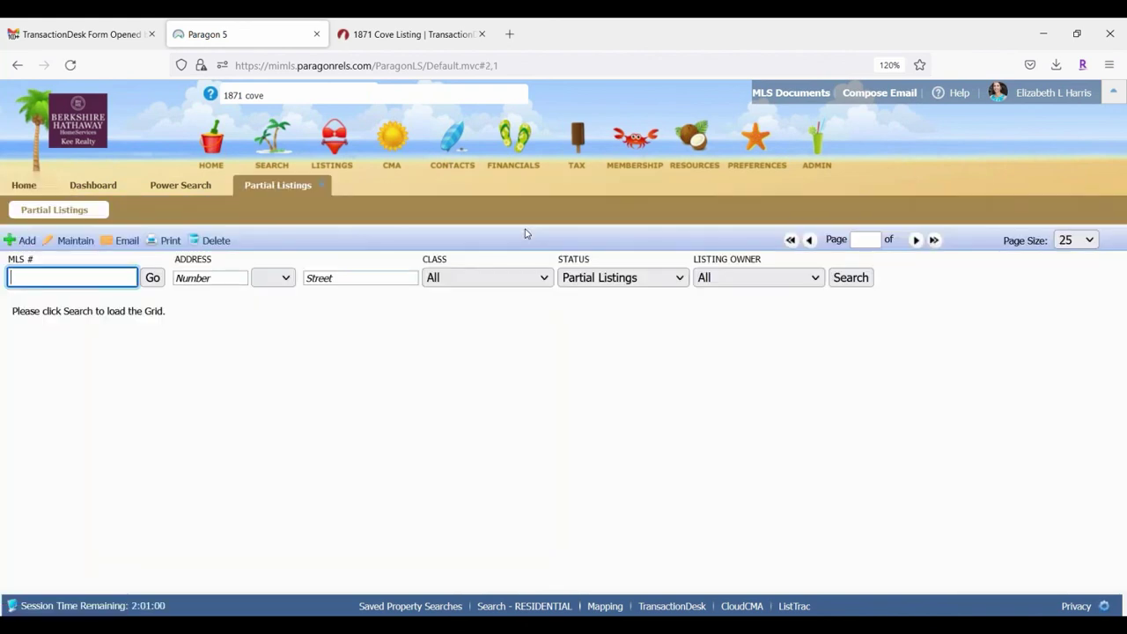
{"action": "left_click", "coordinate": [718, 279]}
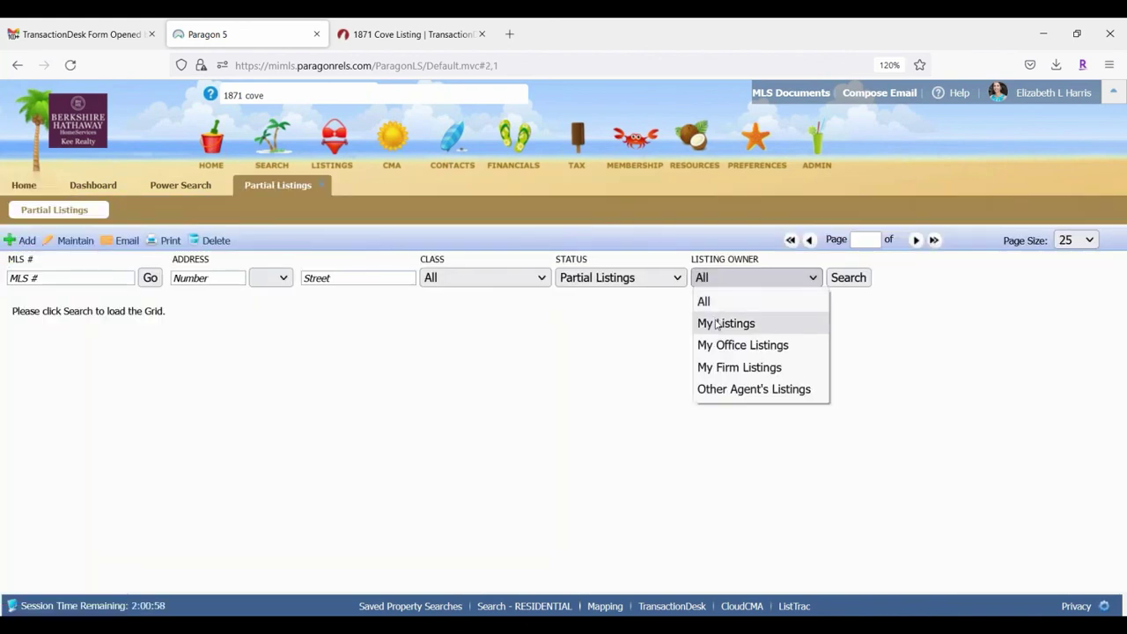
{"action": "left_click", "coordinate": [720, 322]}
{"action": "left_click", "coordinate": [849, 278]}
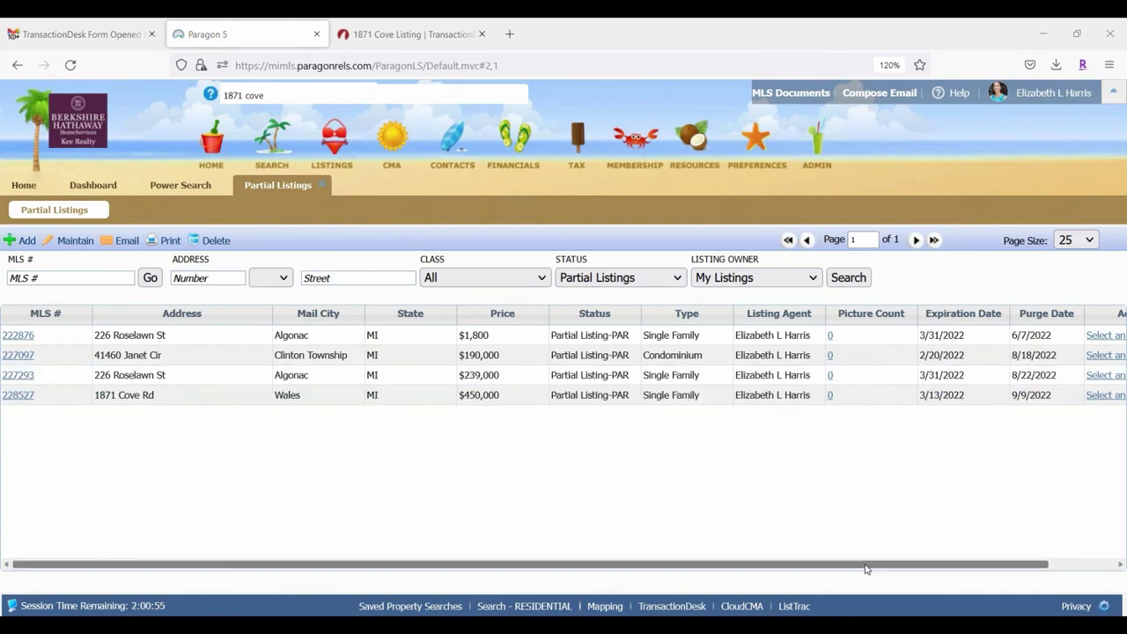
{"action": "left_click_drag", "start_coordinate": [965, 568], "coordinate": [1026, 571]}
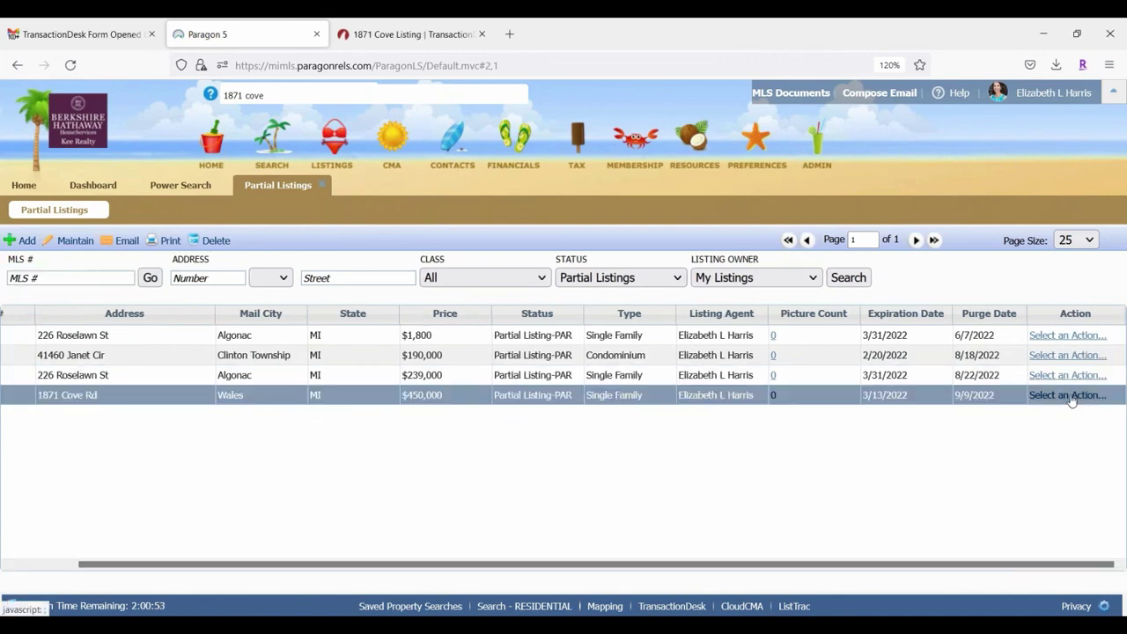
{"action": "left_click", "coordinate": [1068, 396]}
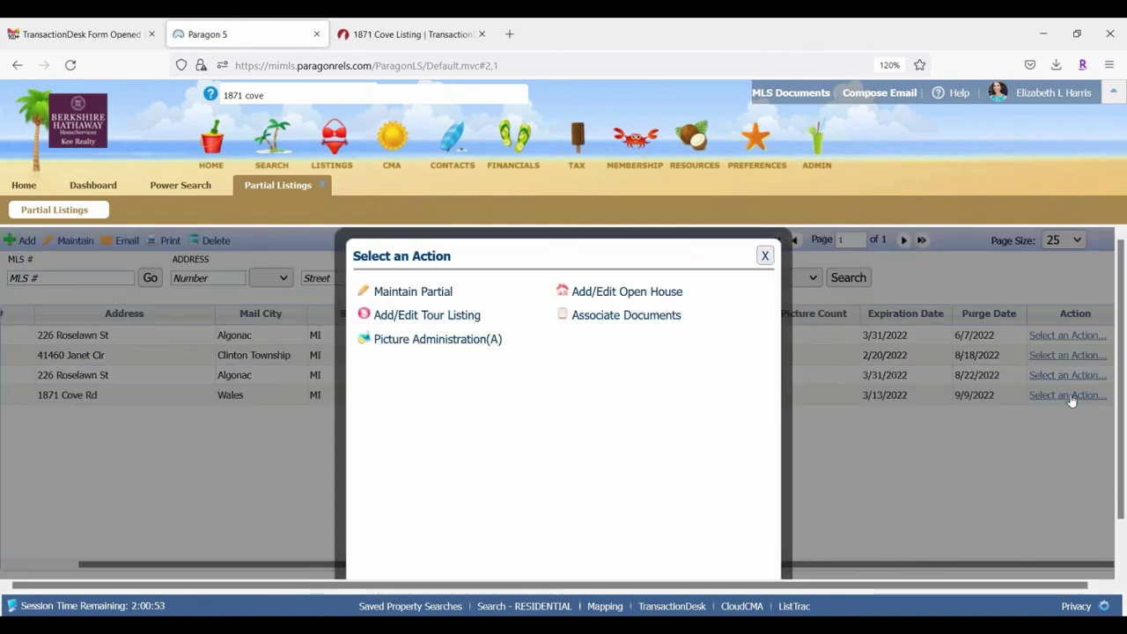
{"action": "left_click", "coordinate": [401, 291]}
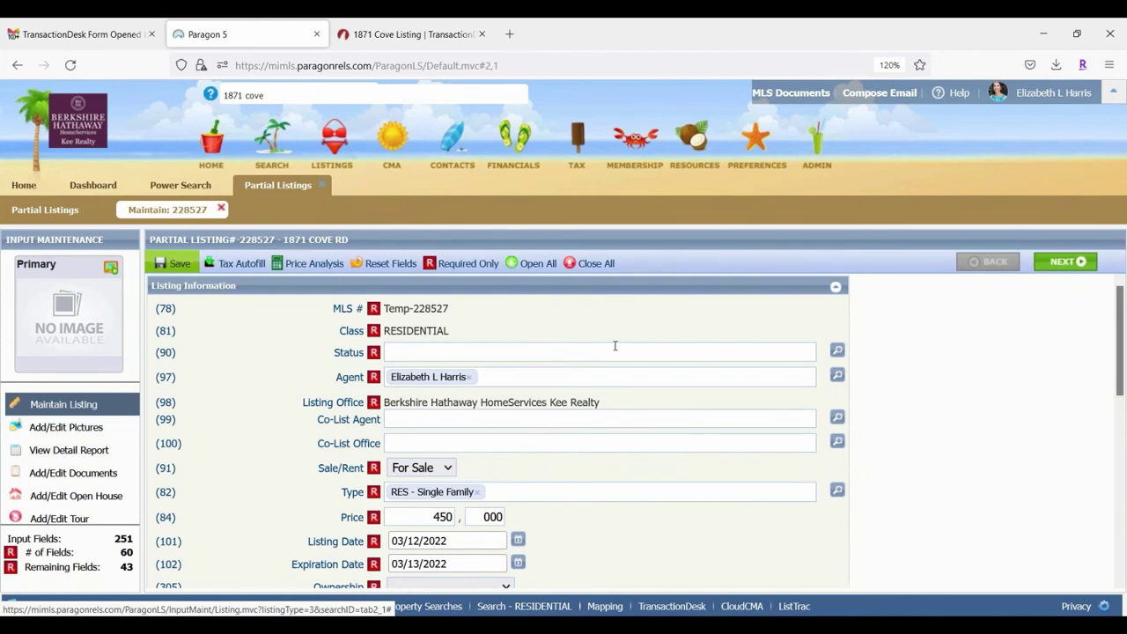
{"action": "scroll", "coordinate": [615, 346], "scroll_direction": "down", "scroll_amount": 10}
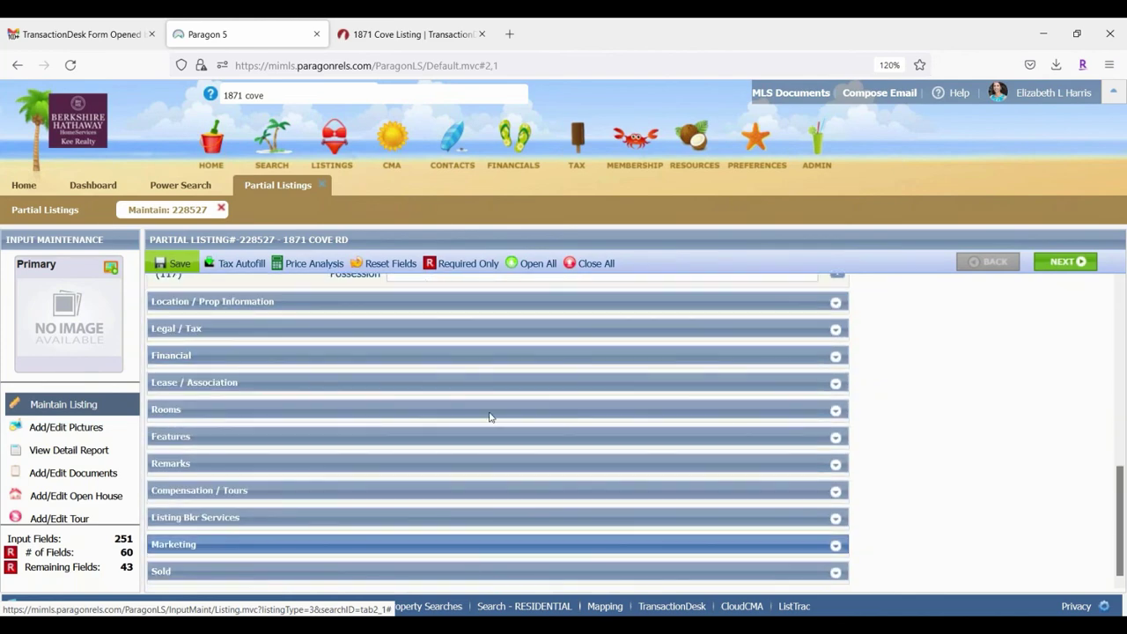
{"action": "scroll", "coordinate": [491, 417], "scroll_direction": "up", "scroll_amount": 10}
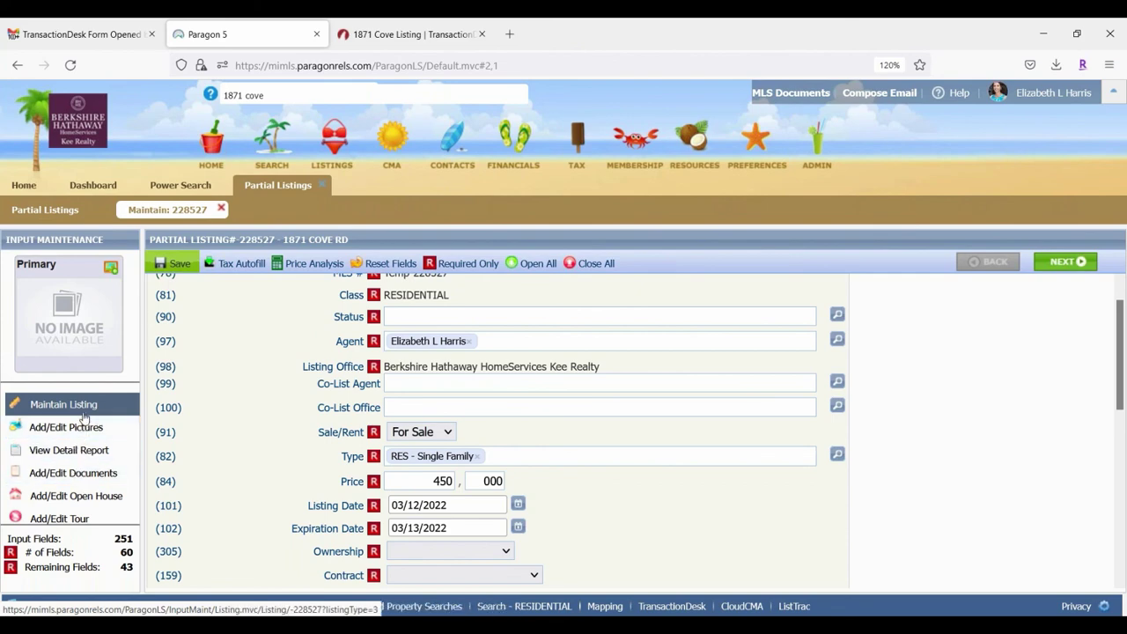
{"action": "scroll", "coordinate": [696, 475], "scroll_direction": "down", "scroll_amount": 3}
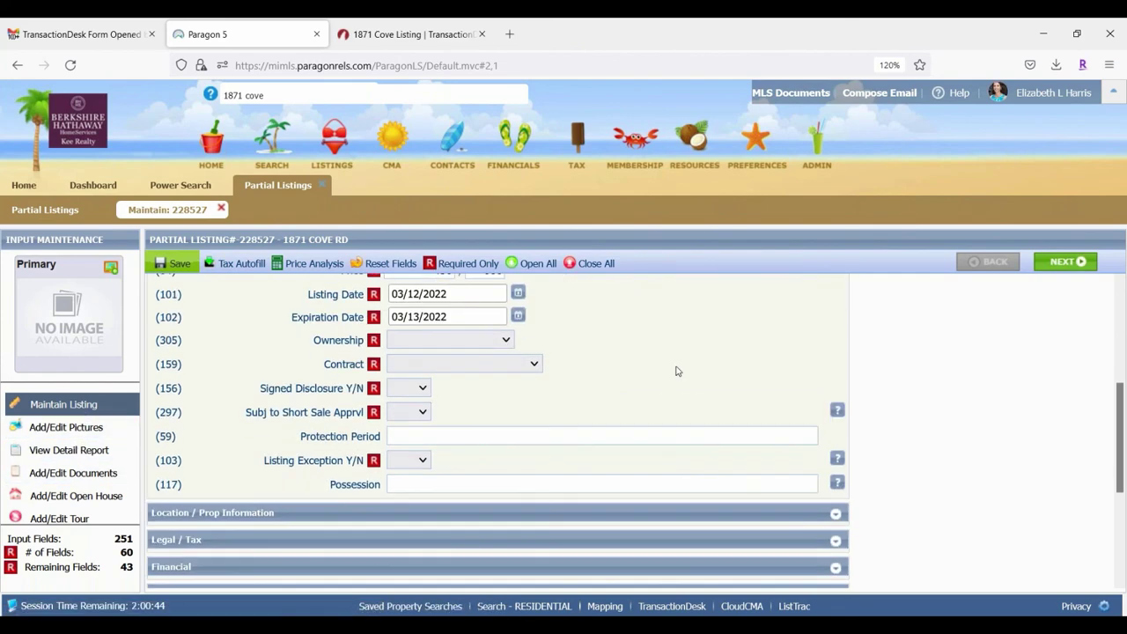
{"action": "scroll", "coordinate": [677, 372], "scroll_direction": "down", "scroll_amount": 2}
{"action": "scroll", "coordinate": [617, 370], "scroll_direction": "down", "scroll_amount": 1}
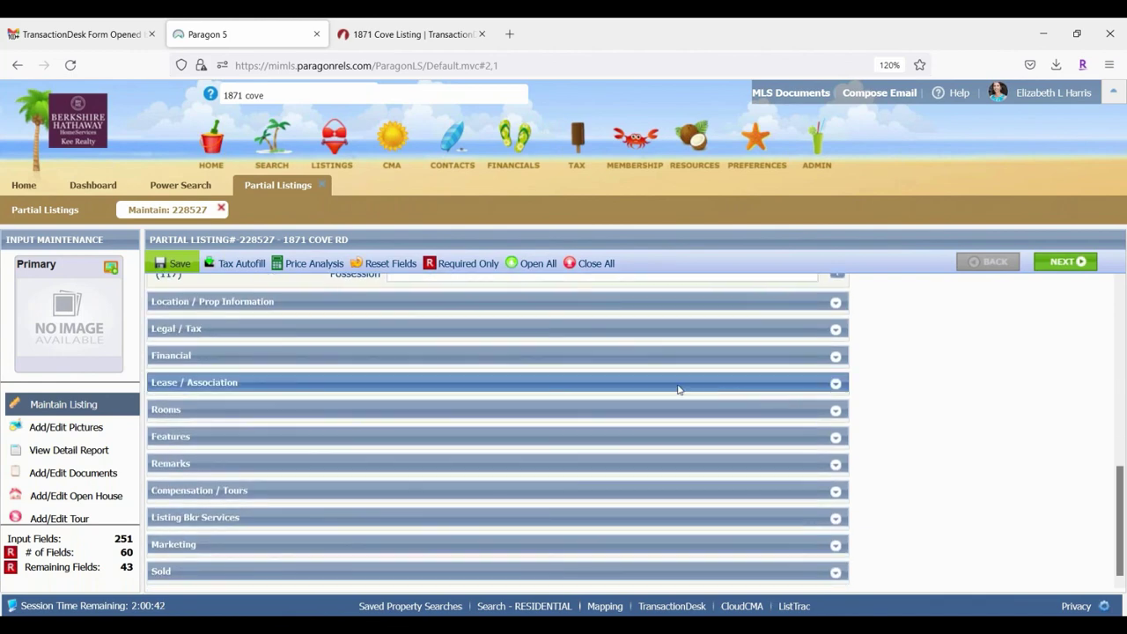
{"action": "scroll", "coordinate": [679, 390], "scroll_direction": "up", "scroll_amount": 2}
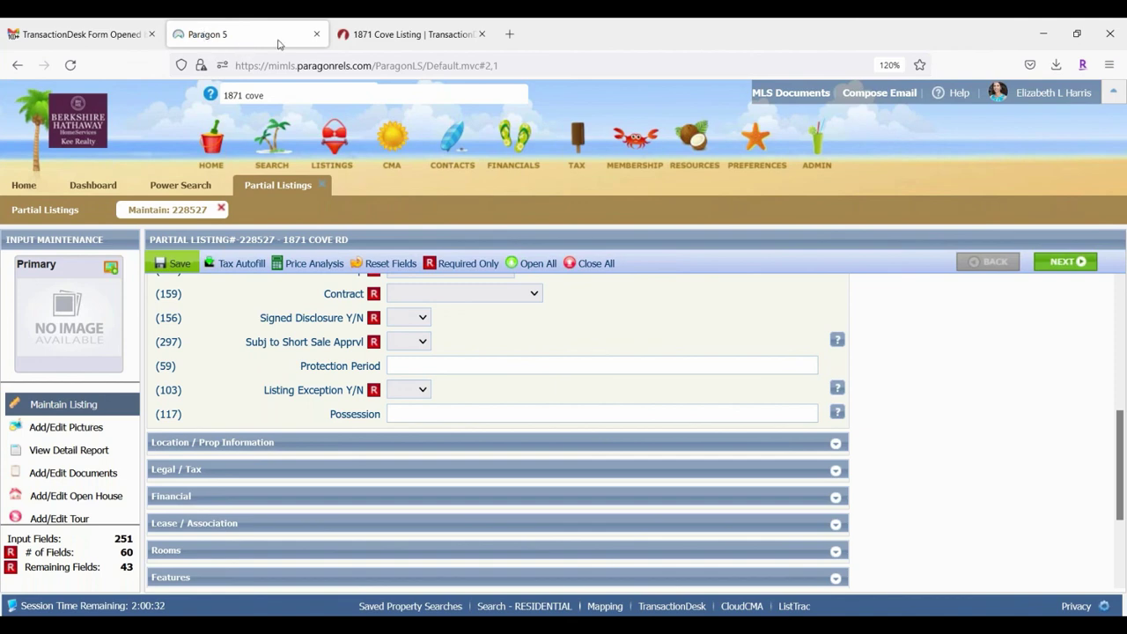
Step: Close the Upload Results dialog and go back to the Transactions list from the dashboard
{"action": "left_click", "coordinate": [399, 35]}
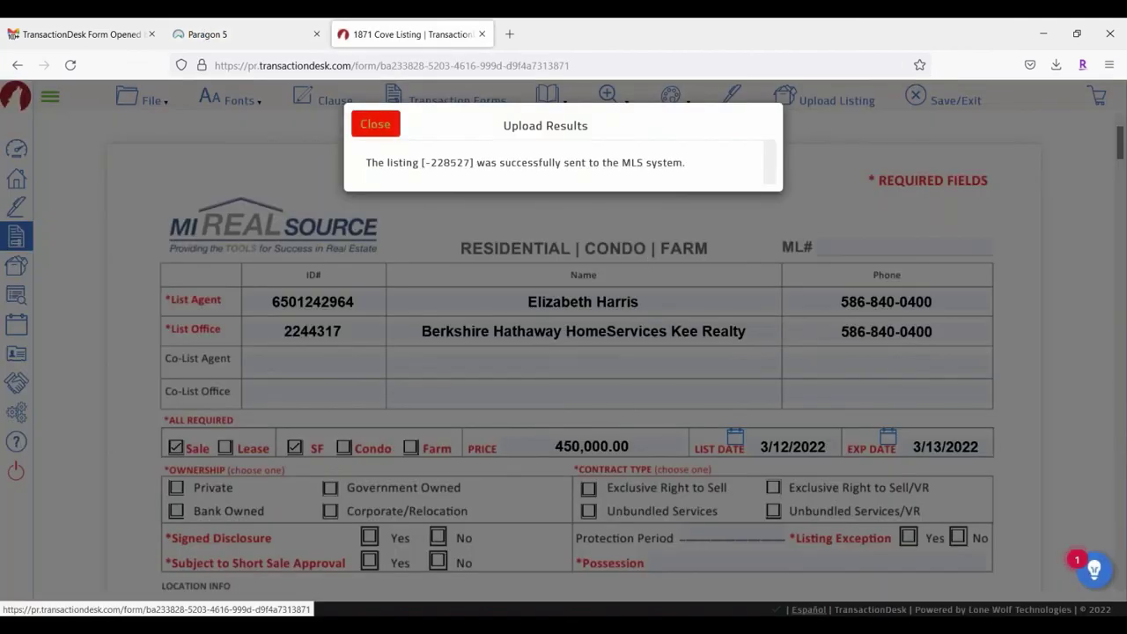
{"action": "left_click", "coordinate": [375, 124]}
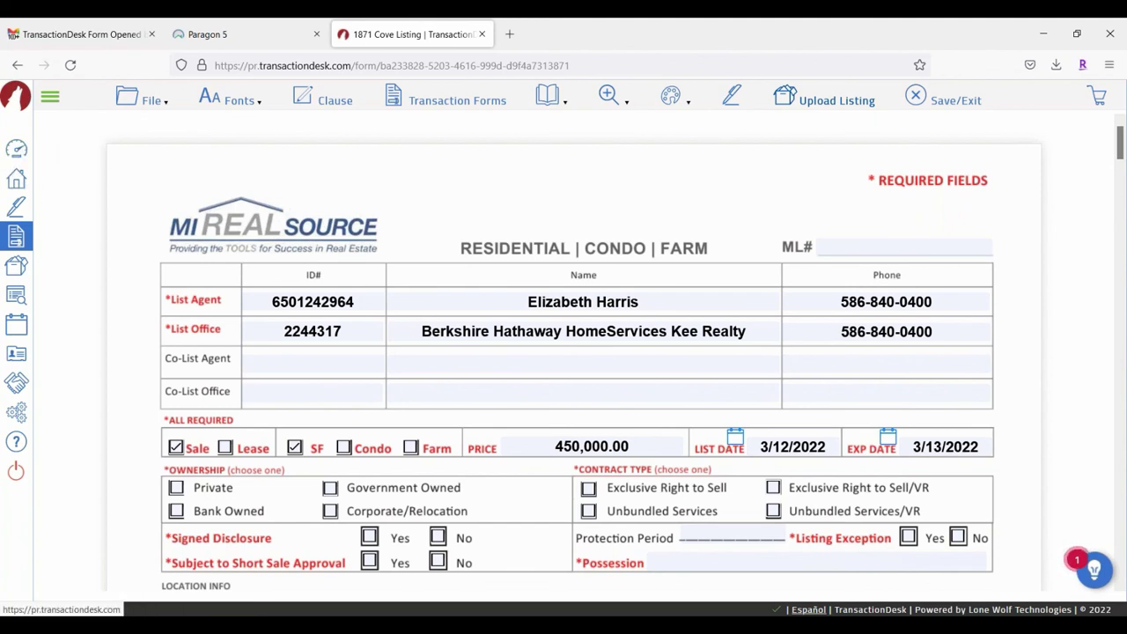
{"action": "left_click", "coordinate": [20, 150]}
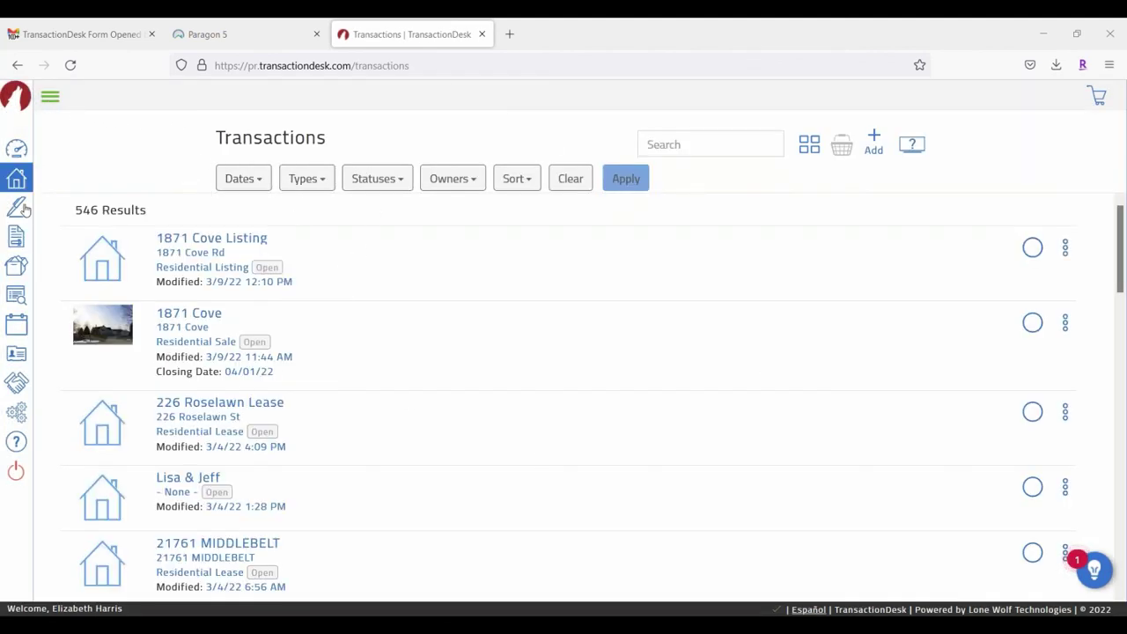
Step: Go to Settings > Clauses > Personal Clauses and bring up the Add options
{"action": "left_click", "coordinate": [21, 413]}
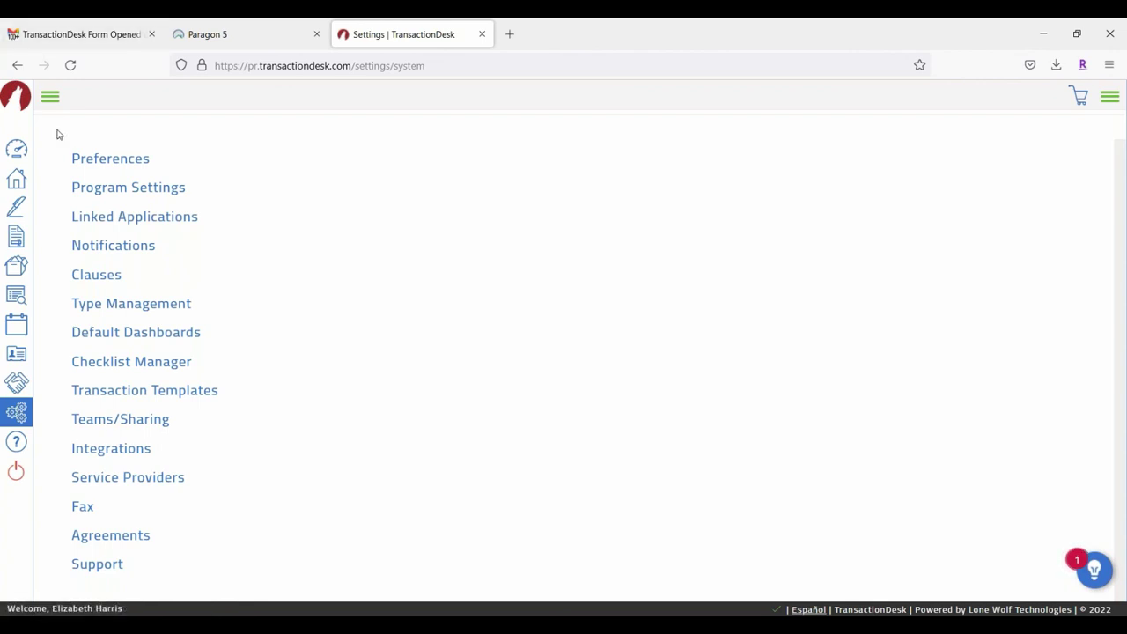
{"action": "left_click", "coordinate": [53, 99]}
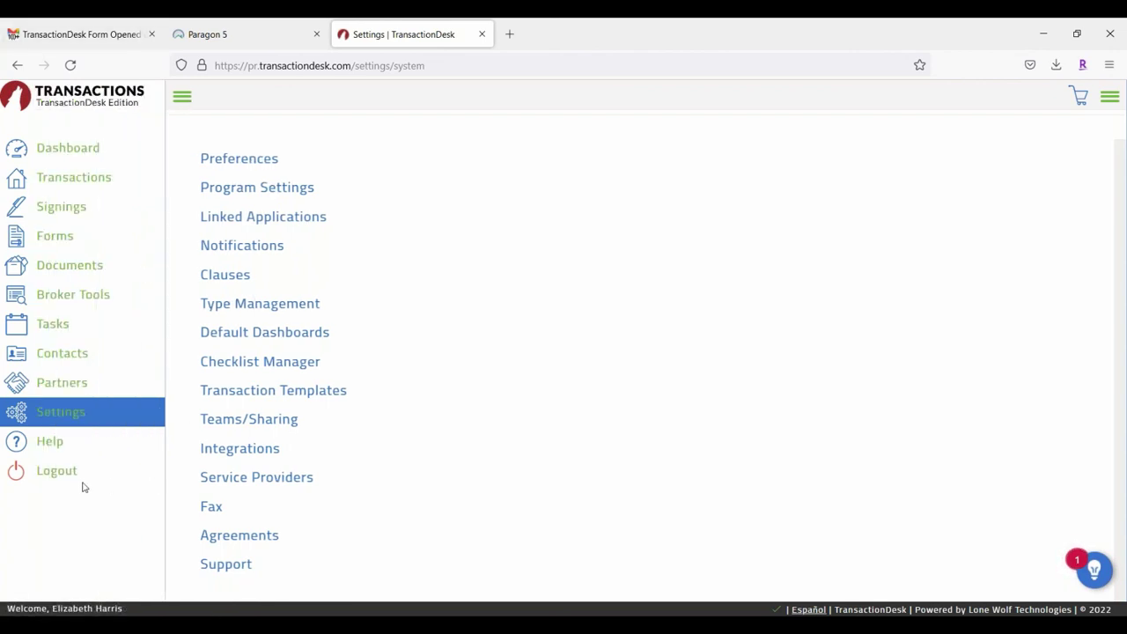
{"action": "left_click", "coordinate": [76, 418]}
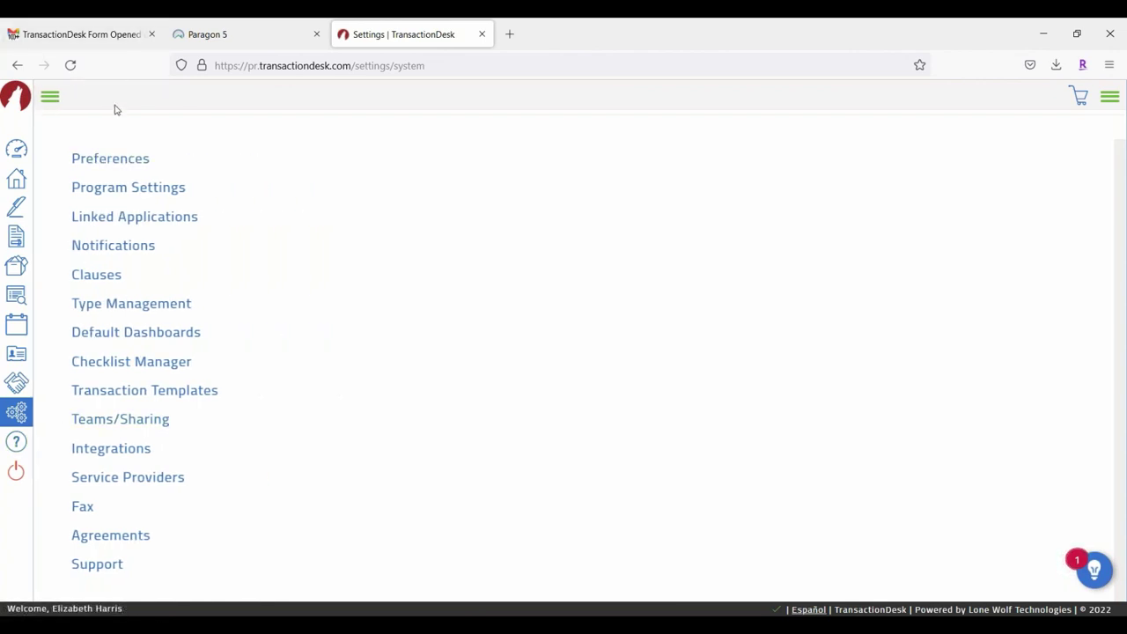
{"action": "left_click", "coordinate": [110, 279]}
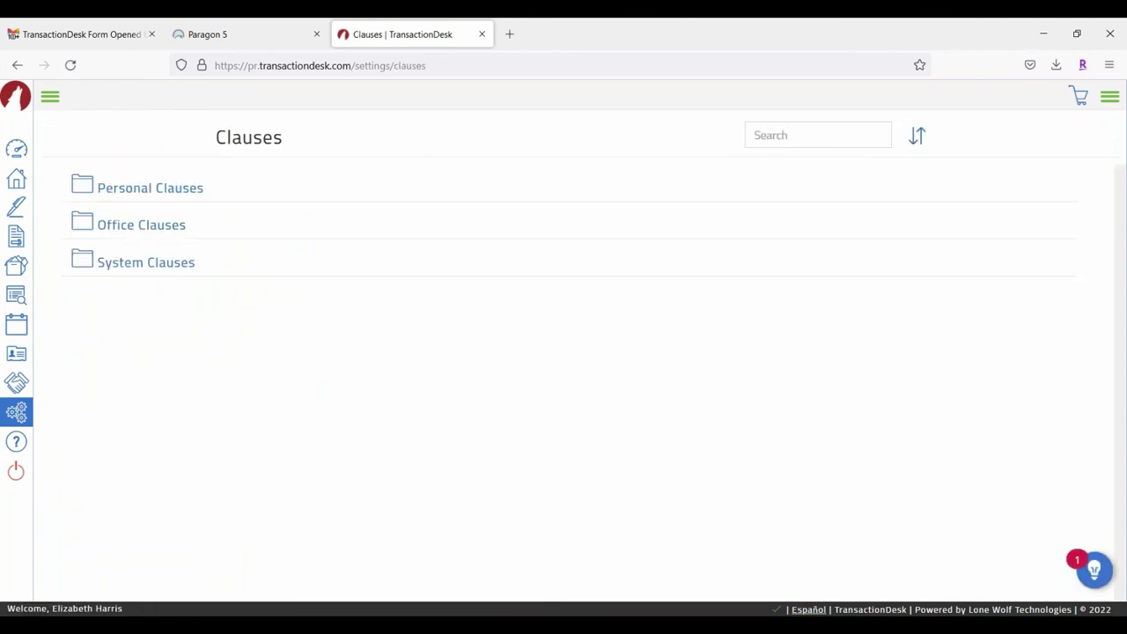
{"action": "left_click", "coordinate": [184, 187]}
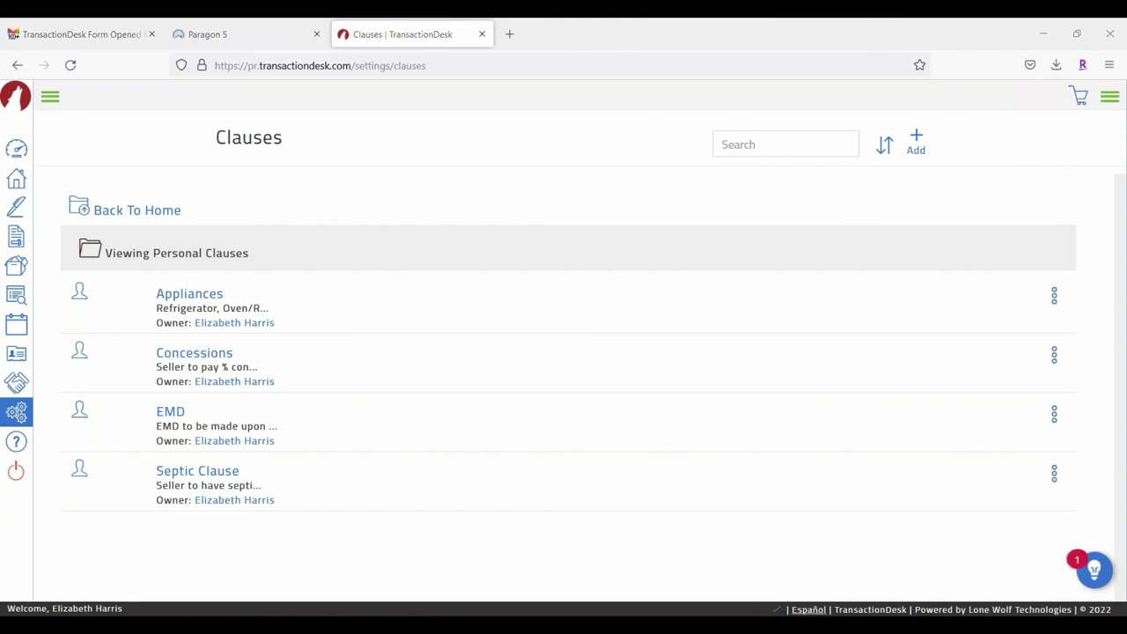
{"action": "left_click", "coordinate": [918, 138]}
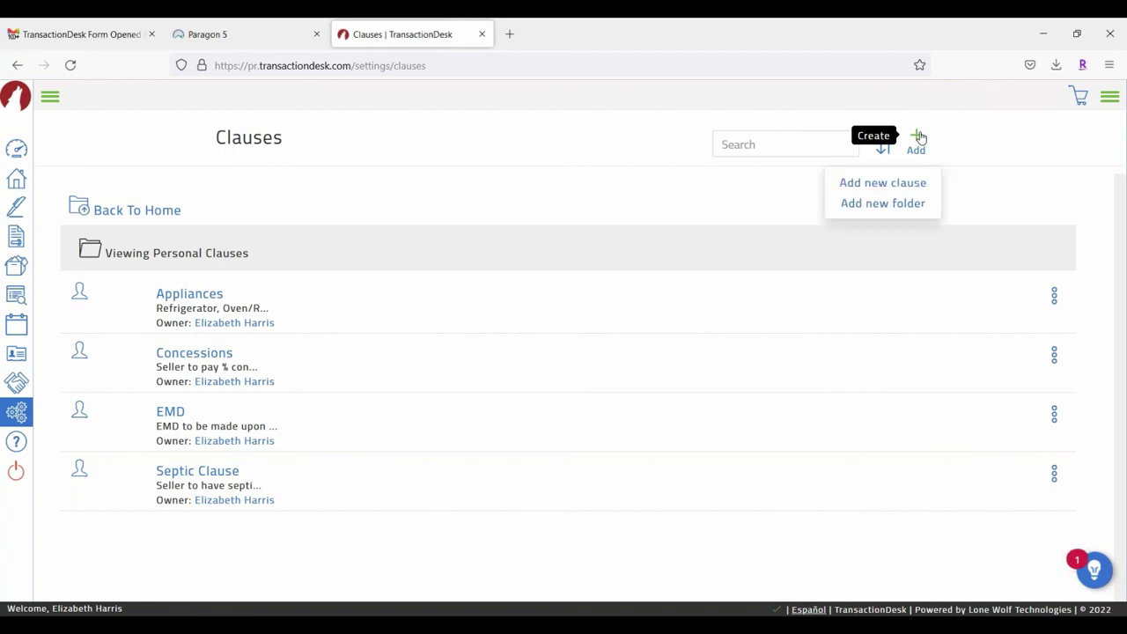
{"action": "left_click", "coordinate": [871, 185]}
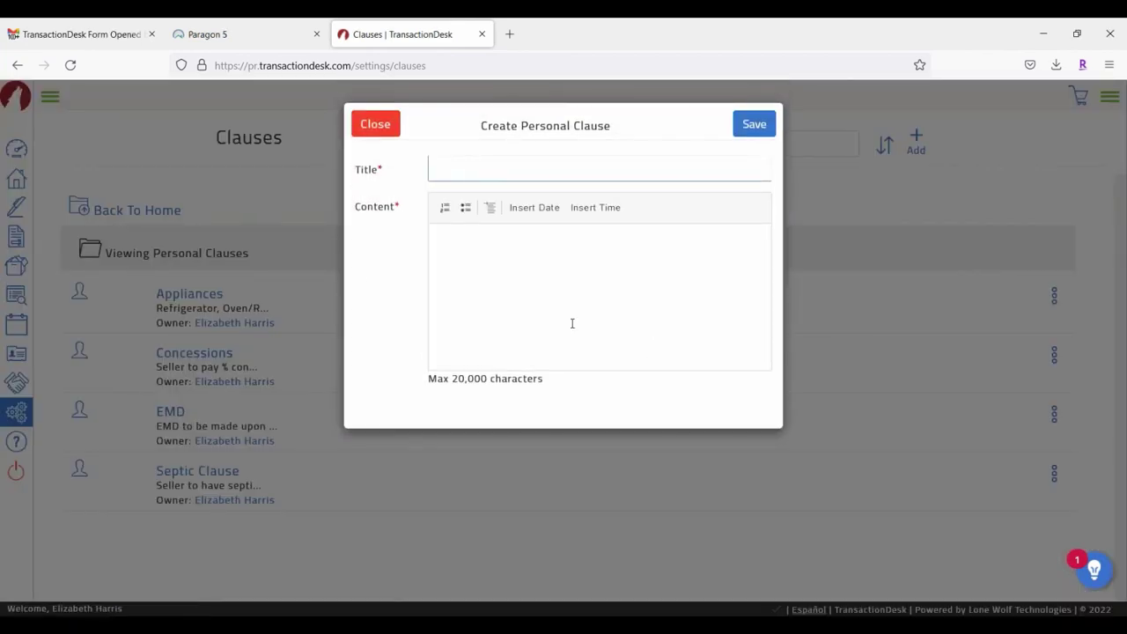
{"action": "left_click", "coordinate": [453, 165]}
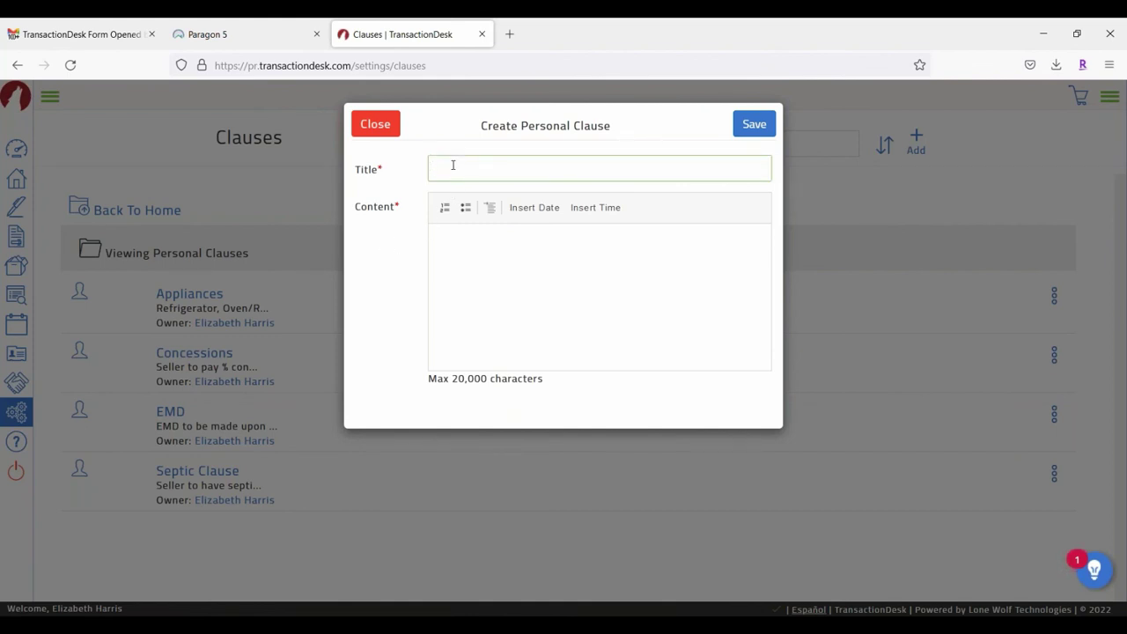
{"action": "type", "text": "Concessions"}
{"action": "left_click", "coordinate": [544, 246]}
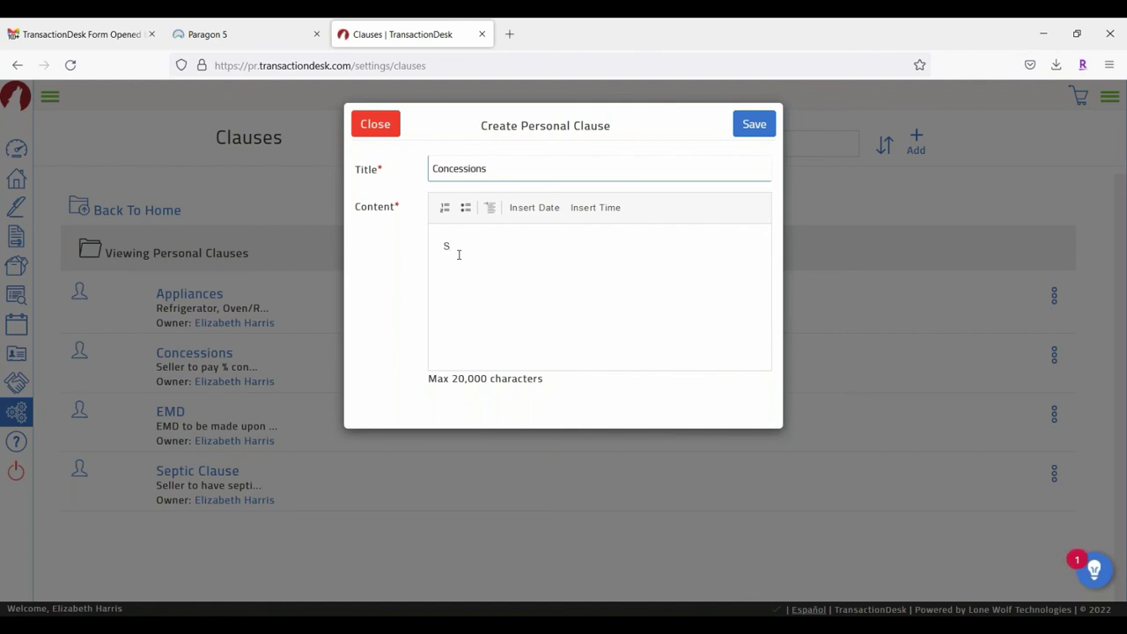
{"action": "type", "text": "eller to Pay  %"}
{"action": "left_click", "coordinate": [505, 245]}
{"action": "key", "text": "End"}
{"action": "type", "text": "in concessions t"}
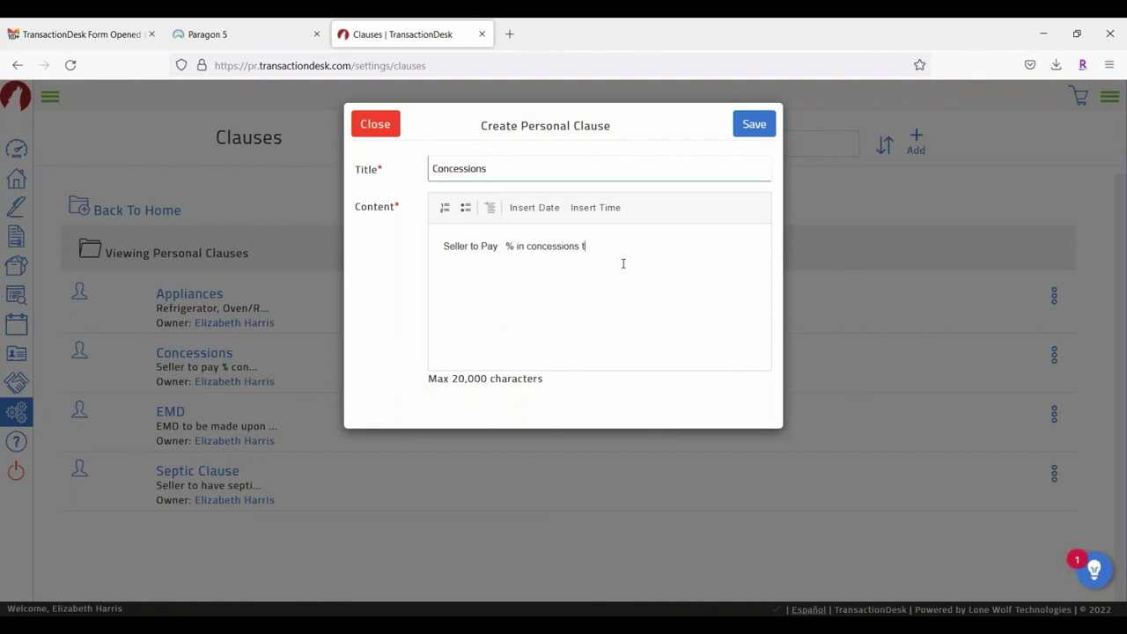
{"action": "type", "text": "owards purchasers,closing costs, prepaids "}
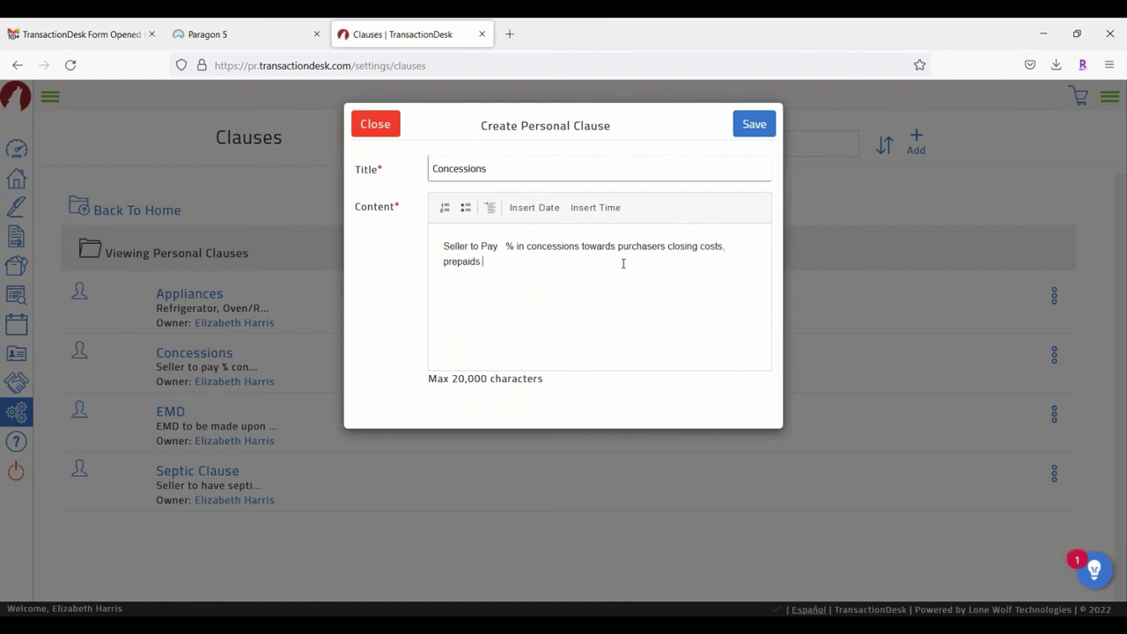
{"action": "type", "text": "and prorations"}
{"action": "left_click", "coordinate": [377, 124]}
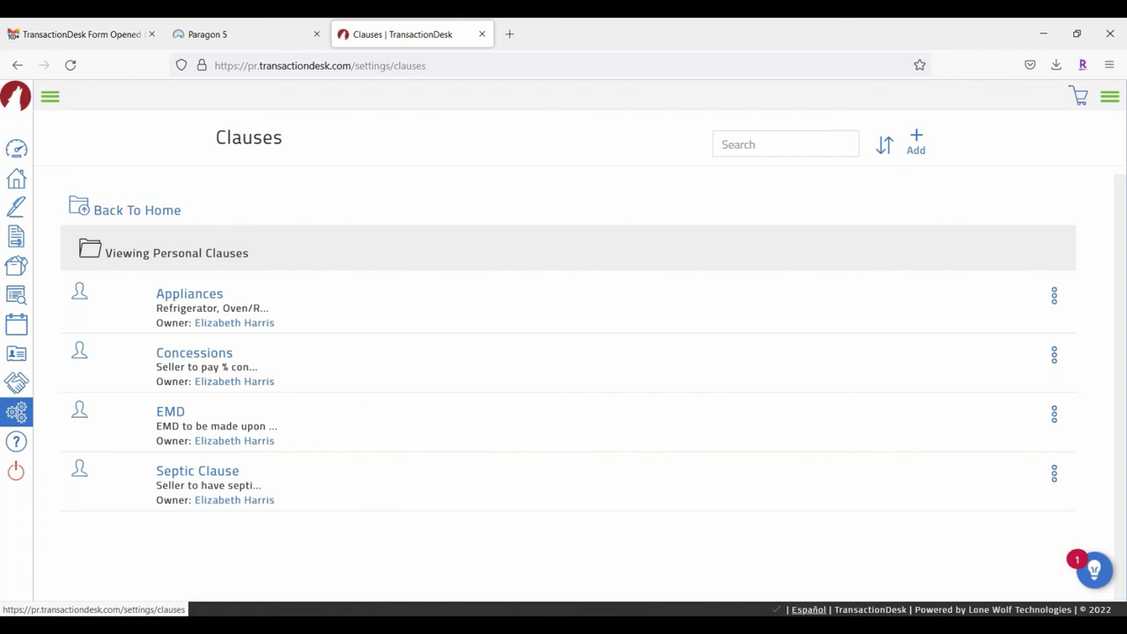
Step: Open the Appliances clause for editing and close it without changes
{"action": "left_click", "coordinate": [1054, 295]}
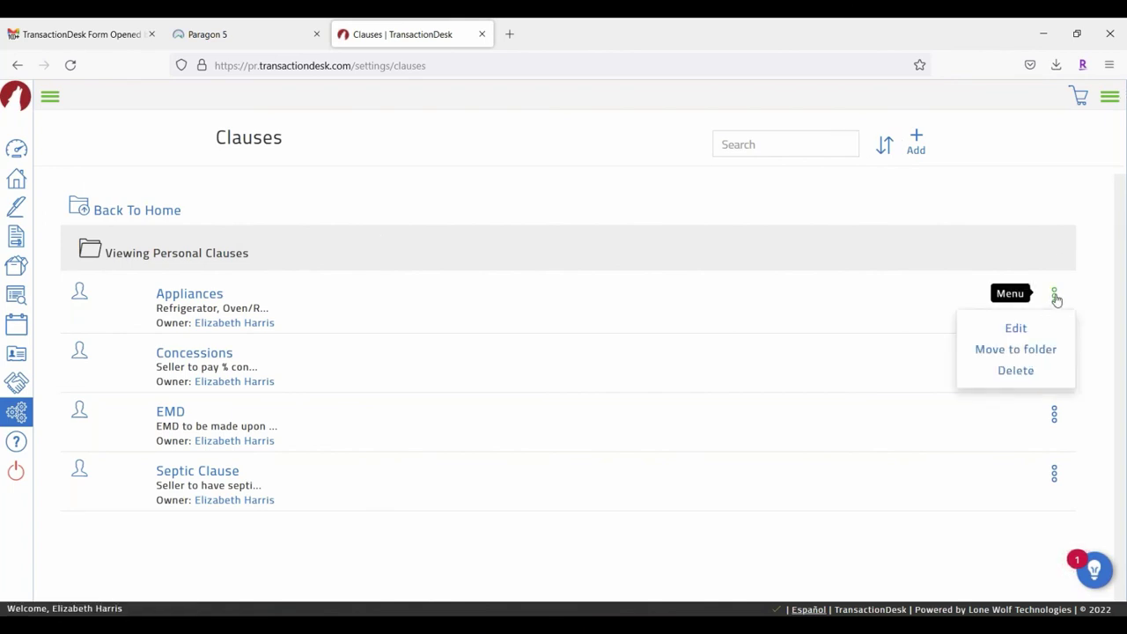
{"action": "left_click", "coordinate": [1016, 330]}
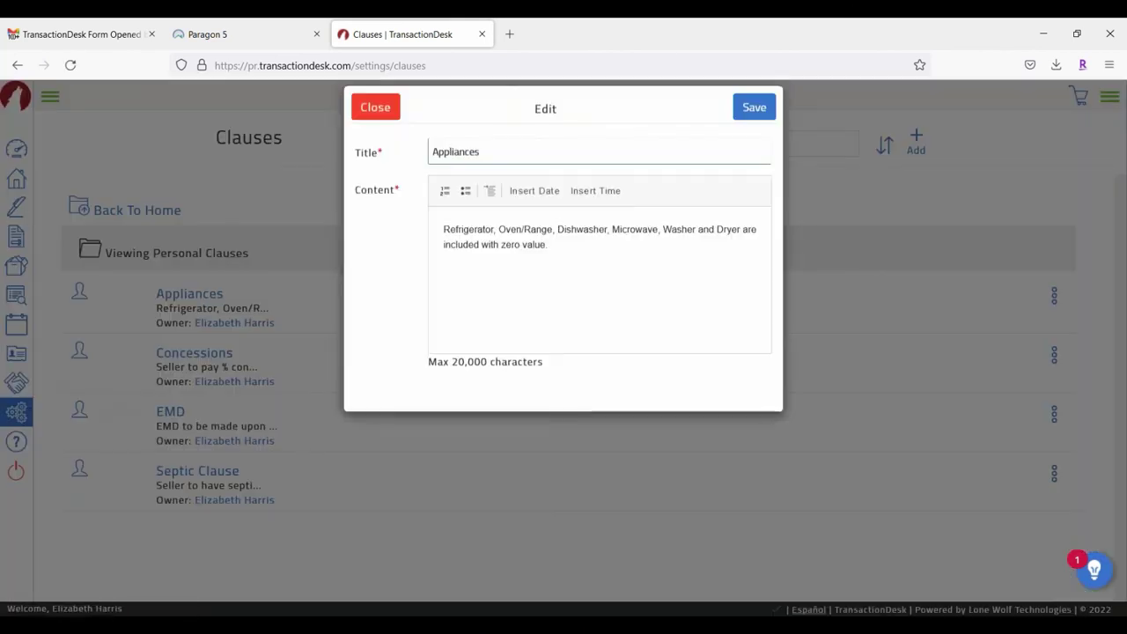
{"action": "left_click", "coordinate": [375, 124]}
{"action": "left_click", "coordinate": [1053, 295]}
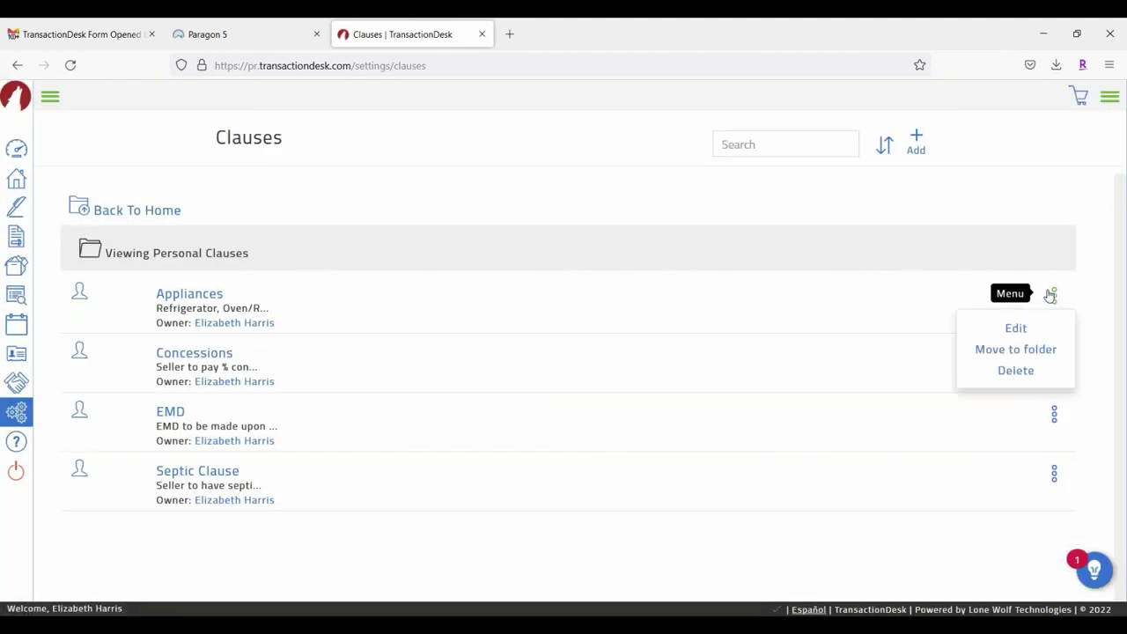
{"action": "left_click", "coordinate": [458, 169]}
Step: Navigate from the clause folders back to the main Settings list
{"action": "left_click", "coordinate": [46, 100]}
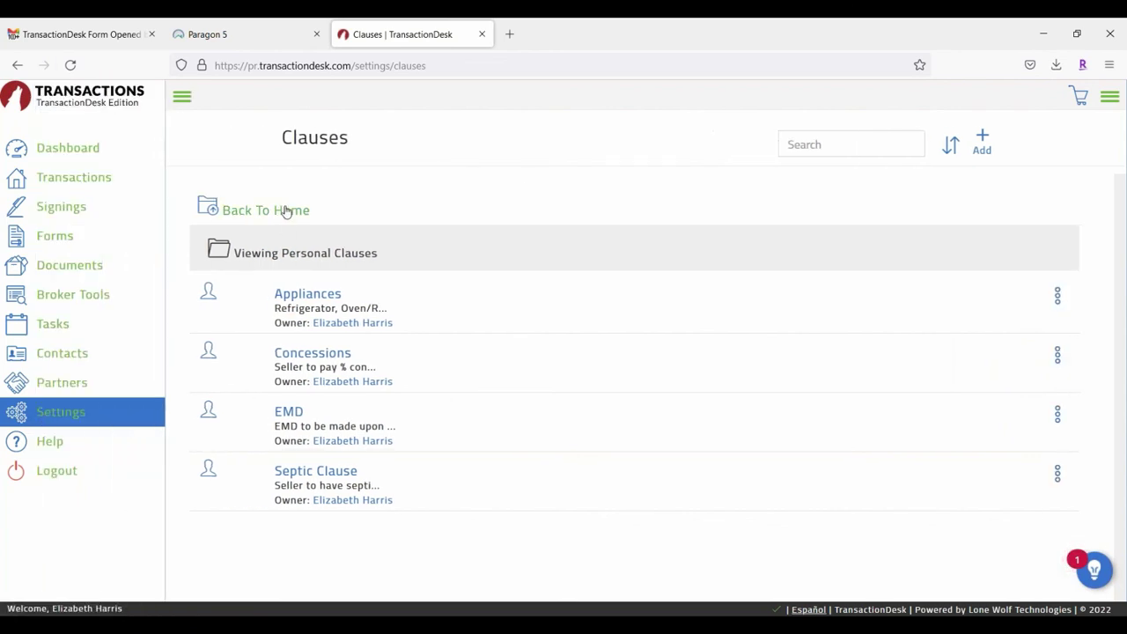
{"action": "left_click", "coordinate": [285, 212]}
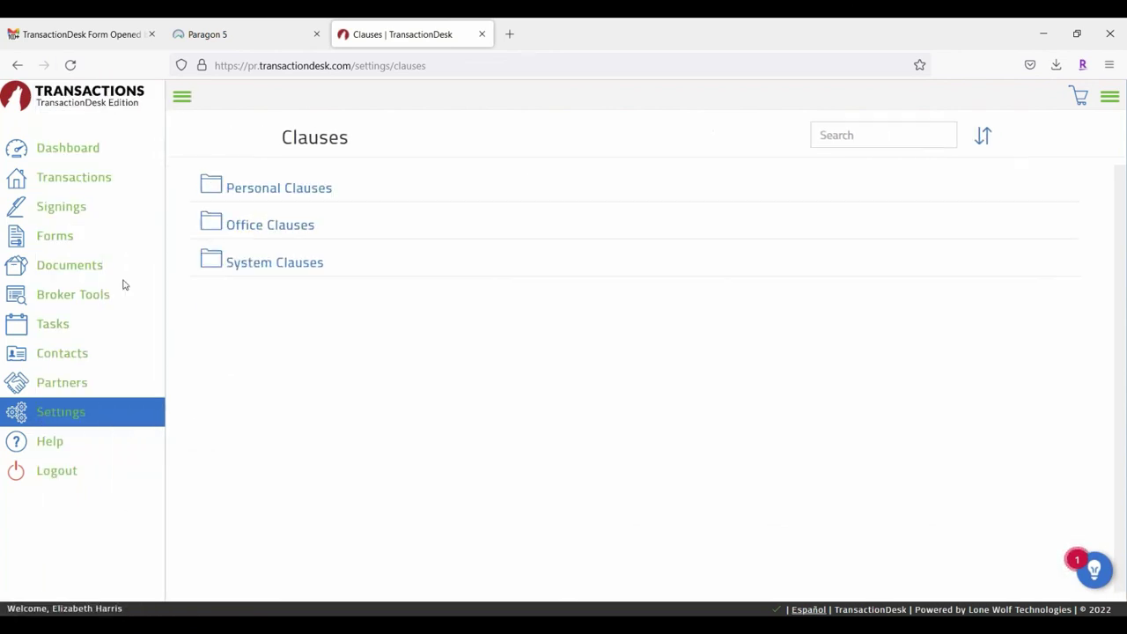
{"action": "left_click", "coordinate": [76, 421]}
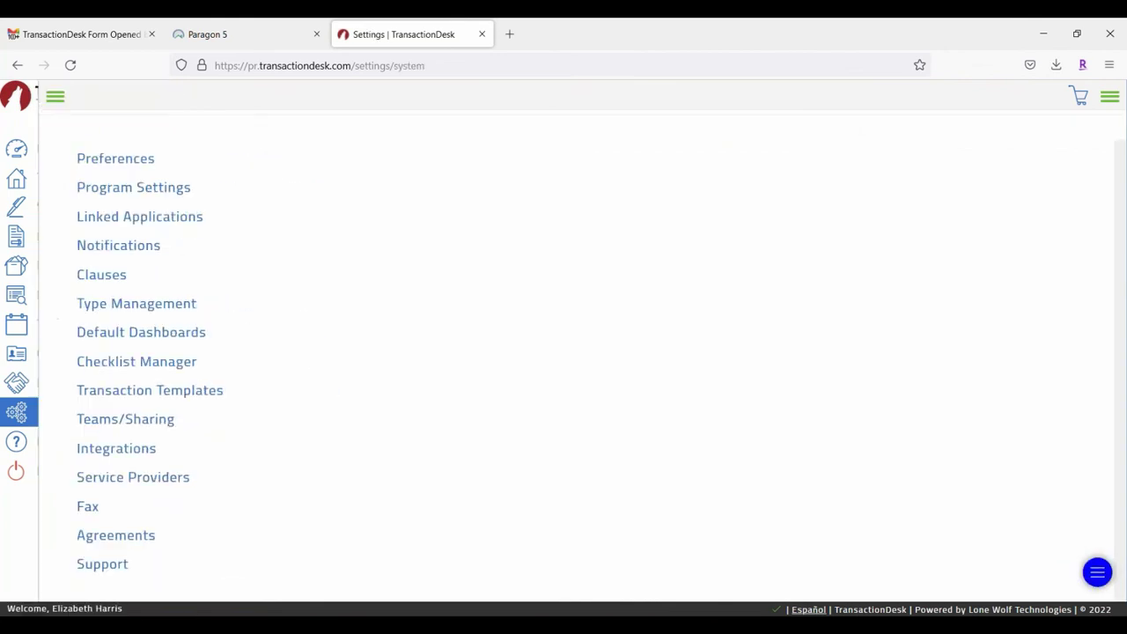
{"action": "left_click", "coordinate": [118, 276]}
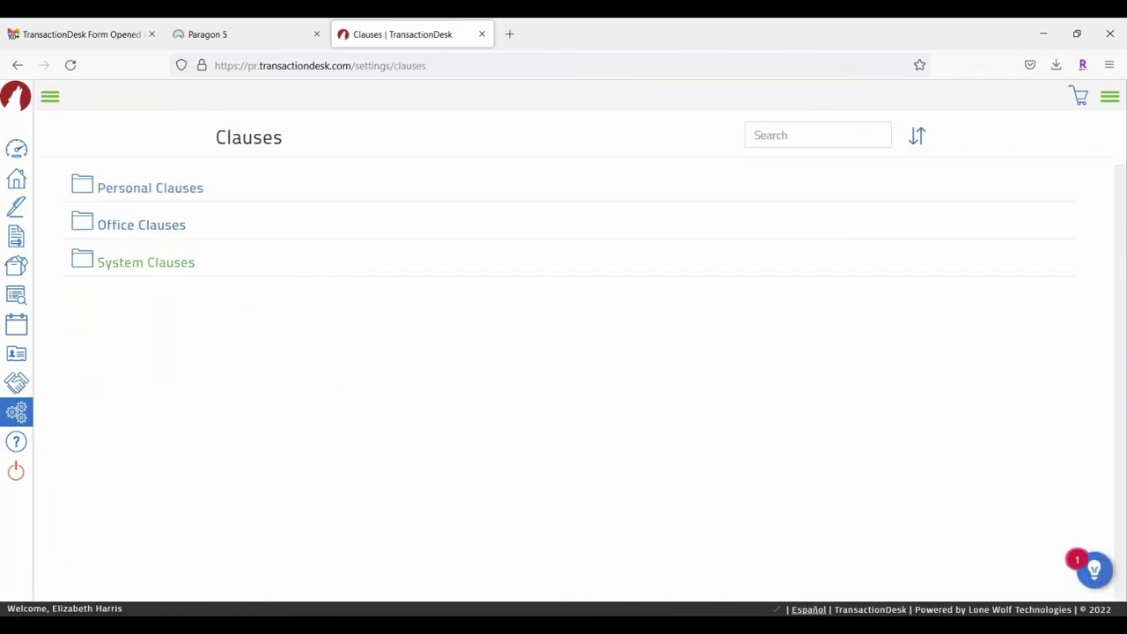
{"action": "left_click", "coordinate": [50, 97]}
{"action": "left_click", "coordinate": [73, 415]}
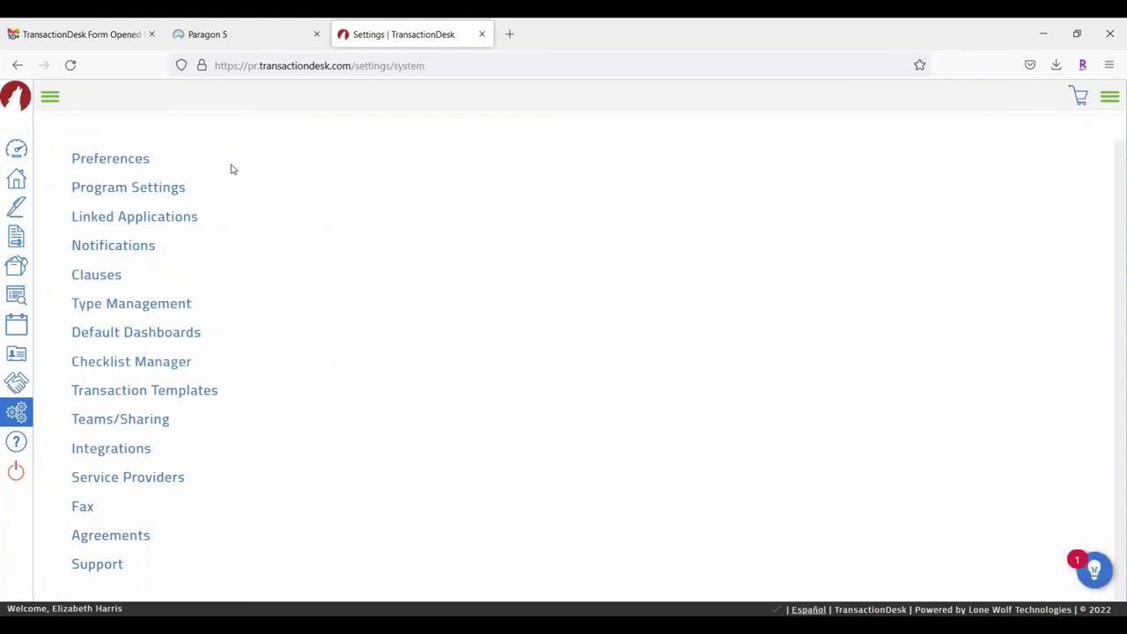
Step: Open Transaction Templates and browse the templates, including the Commercial Lease options
{"action": "left_click", "coordinate": [148, 392]}
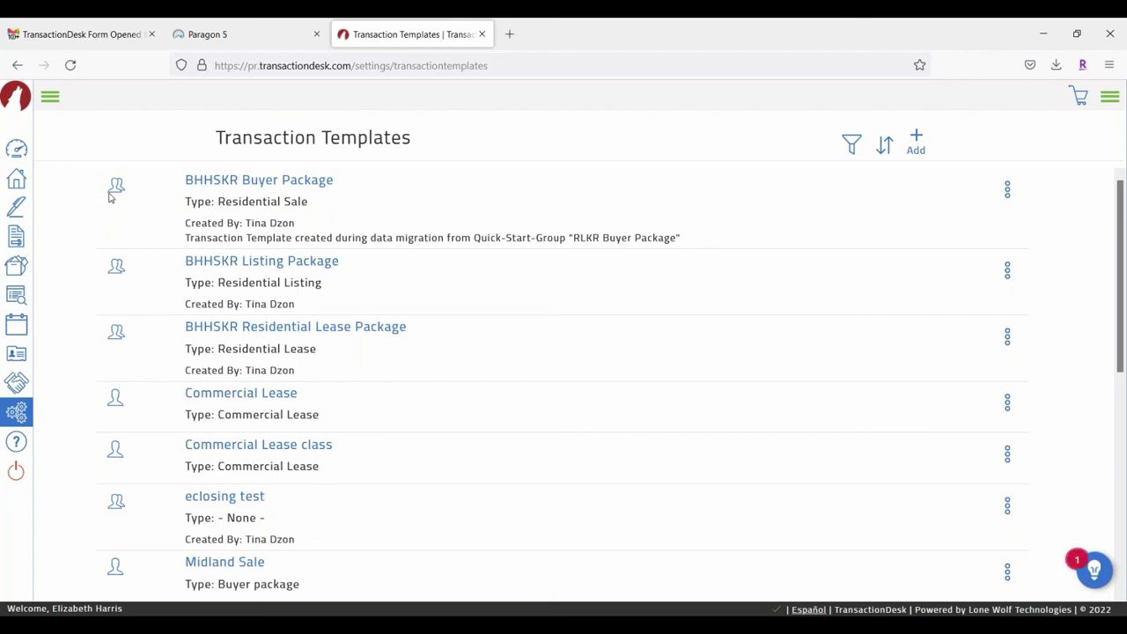
{"action": "mouse_move", "coordinate": [112, 194]}
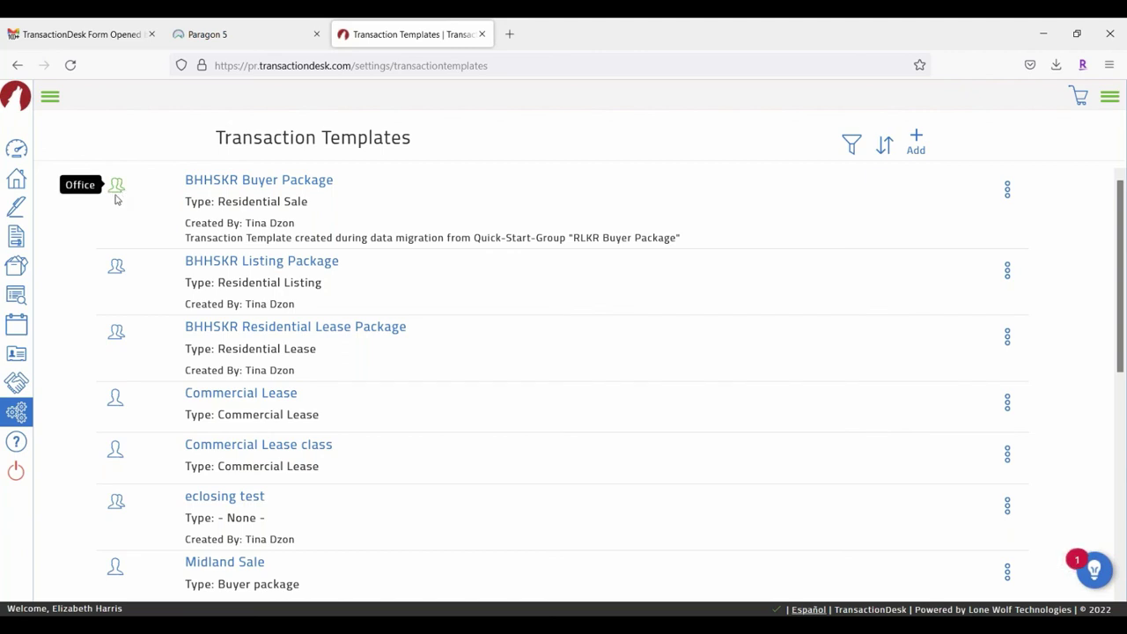
{"action": "scroll", "coordinate": [114, 237], "scroll_direction": "down", "scroll_amount": 3}
{"action": "mouse_move", "coordinate": [115, 239]}
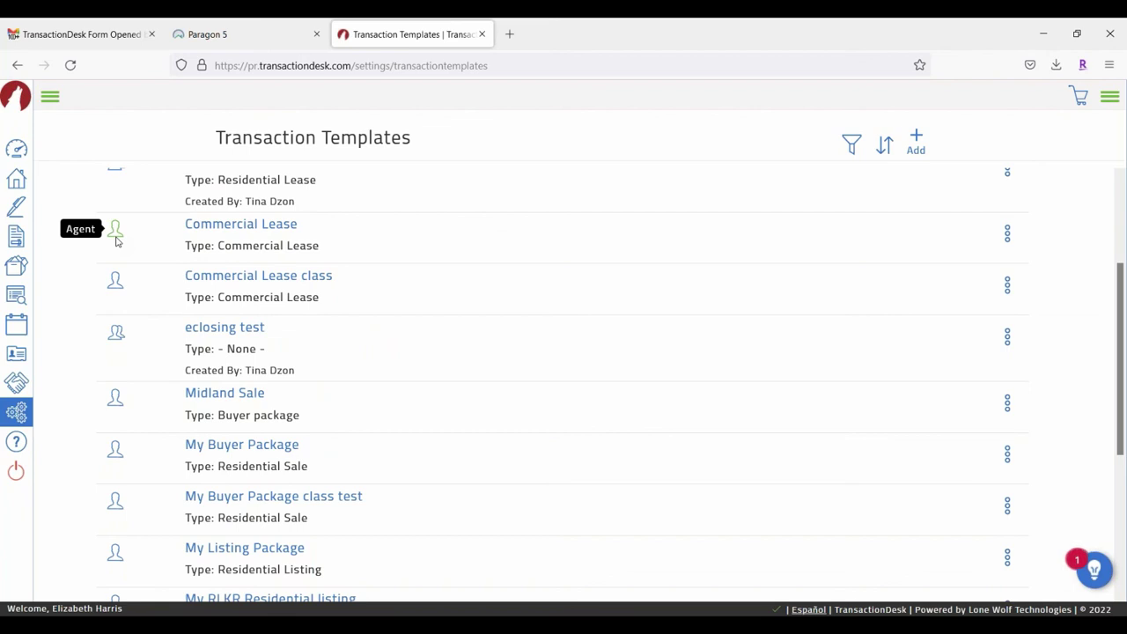
{"action": "left_click", "coordinate": [1009, 234]}
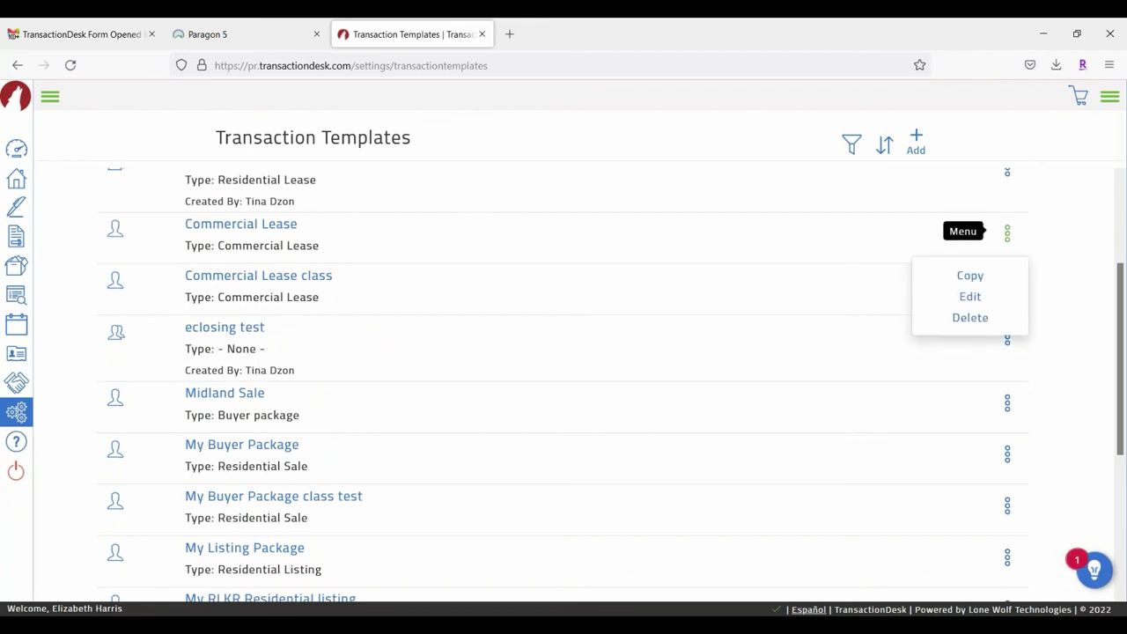
{"action": "scroll", "coordinate": [491, 258], "scroll_direction": "up", "scroll_amount": 3}
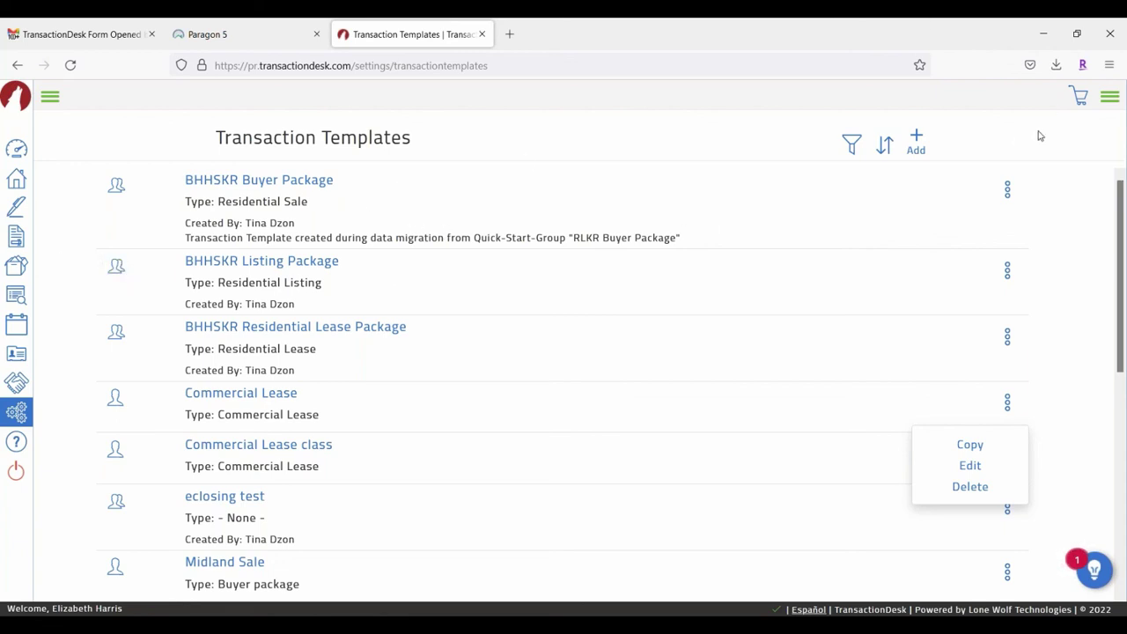
Step: Add a new template named 'My listing Package' with type Residential Listing
{"action": "left_click", "coordinate": [920, 138]}
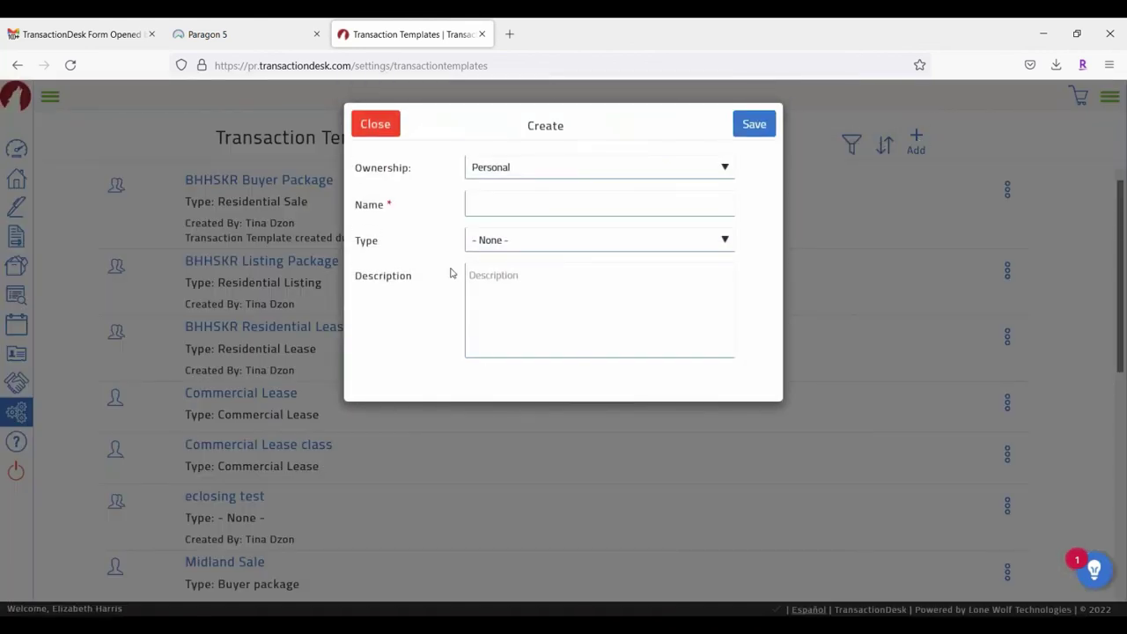
{"action": "left_click", "coordinate": [488, 207]}
{"action": "type", "text": "My listing Package"}
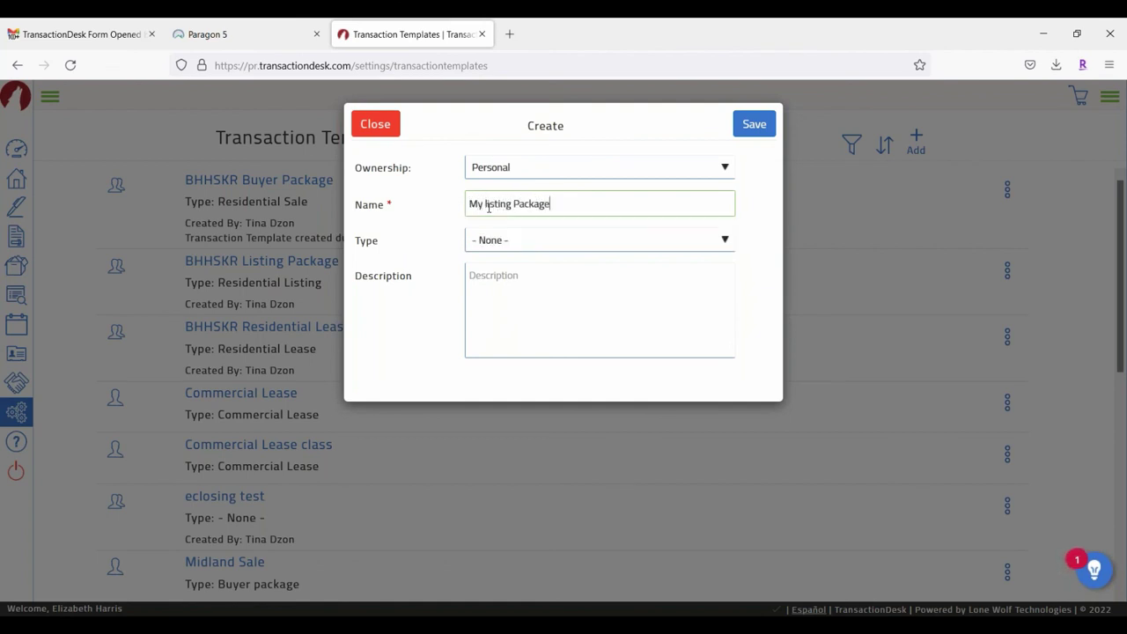
{"action": "left_click", "coordinate": [517, 249]}
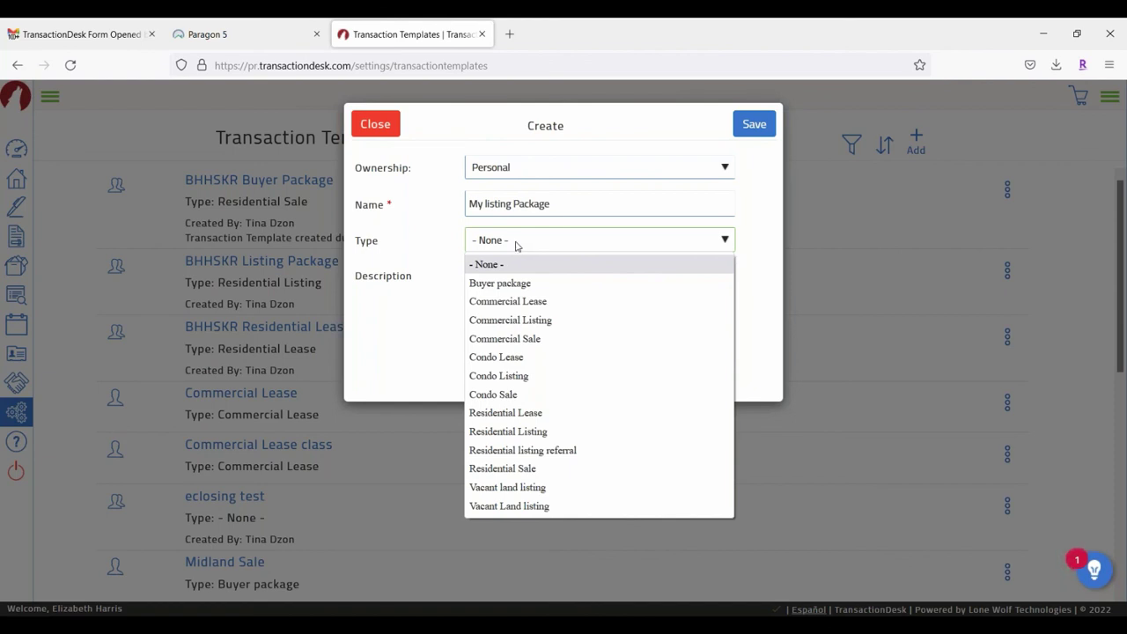
{"action": "left_click", "coordinate": [519, 432]}
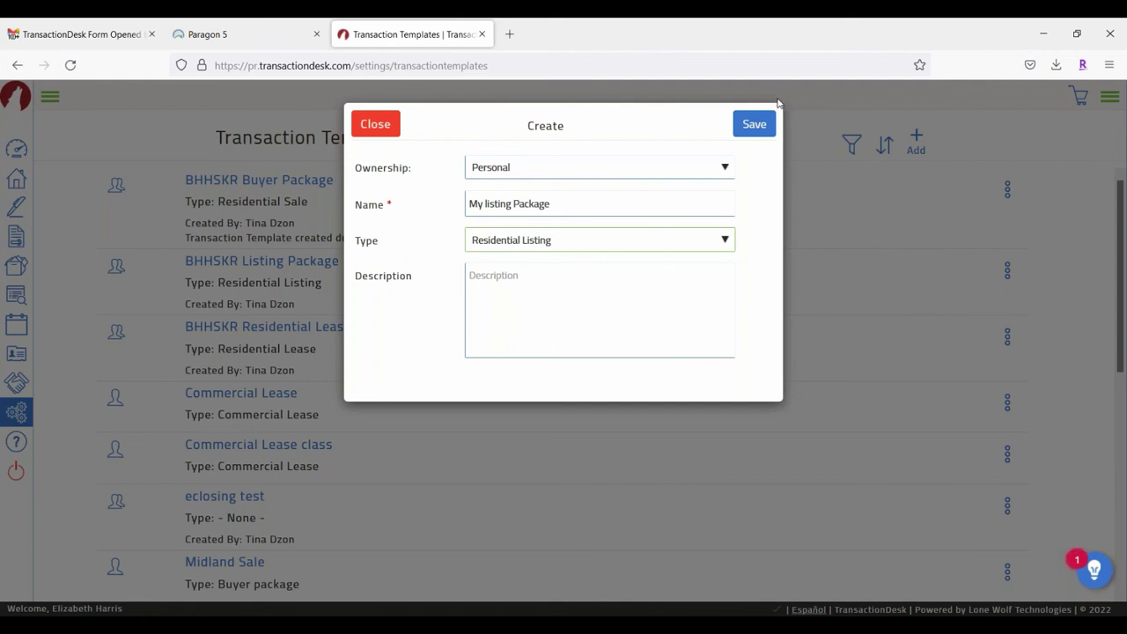
Step: Save the My listing Package template and review its still-empty Documents and Folders section
{"action": "left_click", "coordinate": [753, 122]}
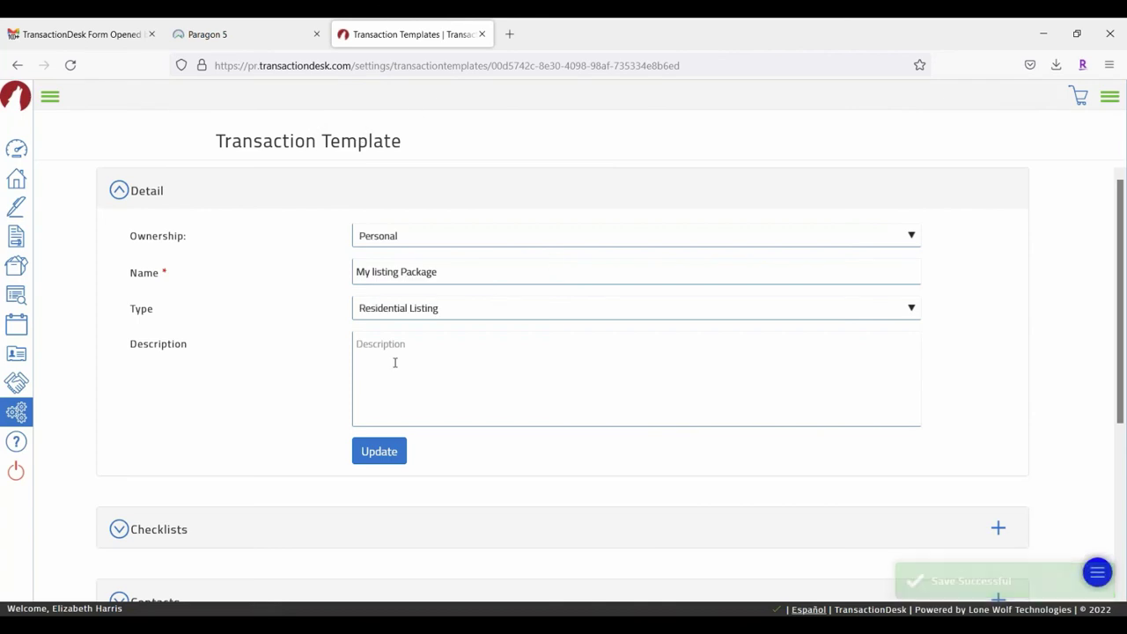
{"action": "scroll", "coordinate": [395, 360], "scroll_direction": "down", "scroll_amount": 3}
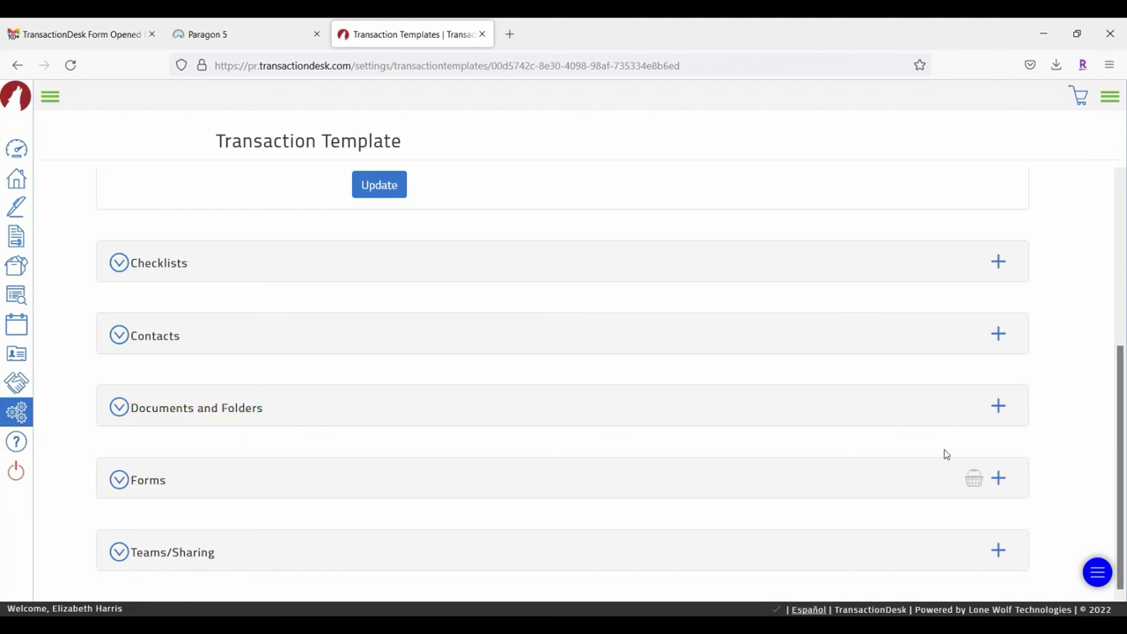
{"action": "left_click", "coordinate": [998, 407]}
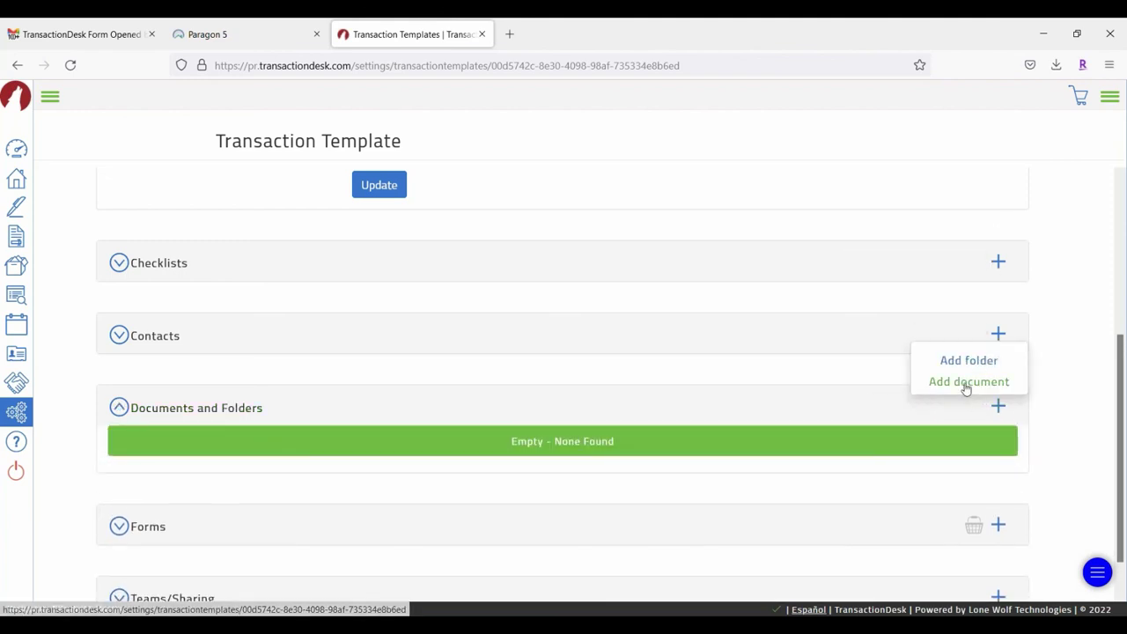
{"action": "left_click", "coordinate": [314, 368]}
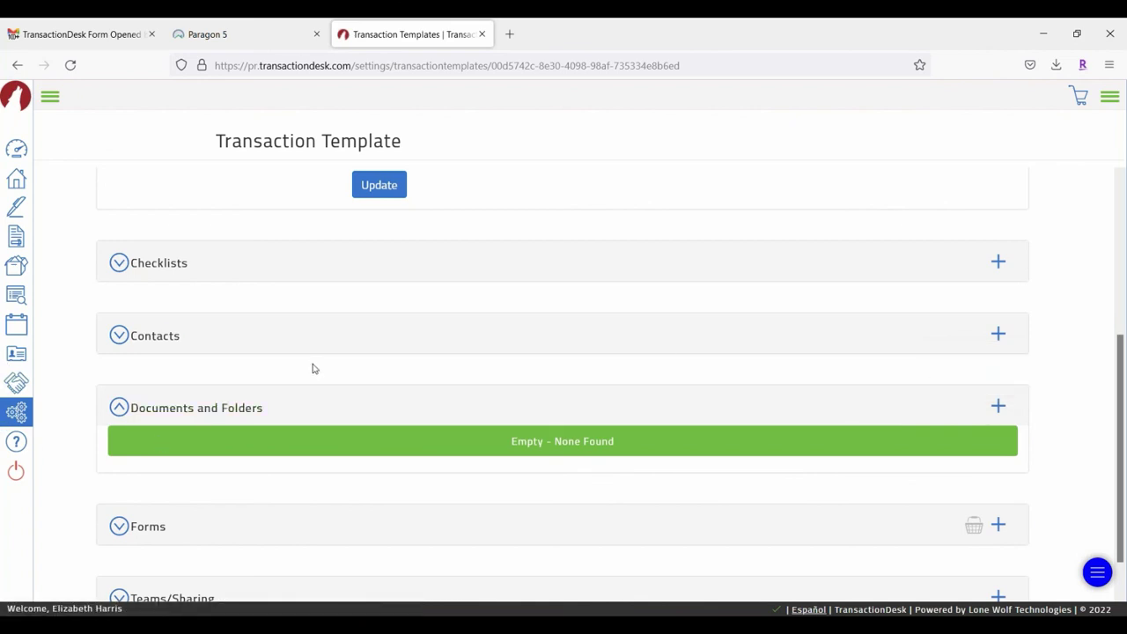
{"action": "scroll", "coordinate": [365, 463], "scroll_direction": "down", "scroll_amount": 2}
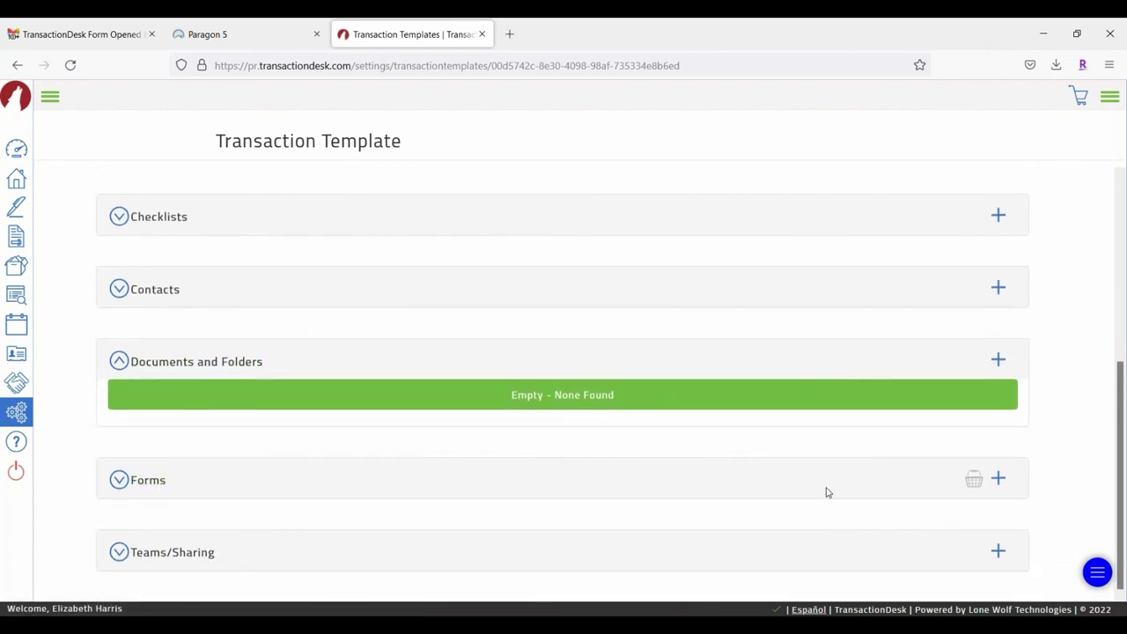
Step: In the Berkshire Hathaway Kee Realty forms, tick Agency Relationships Disclosure and Exclusive Right-To-Sell Agreement
{"action": "left_click", "coordinate": [998, 480]}
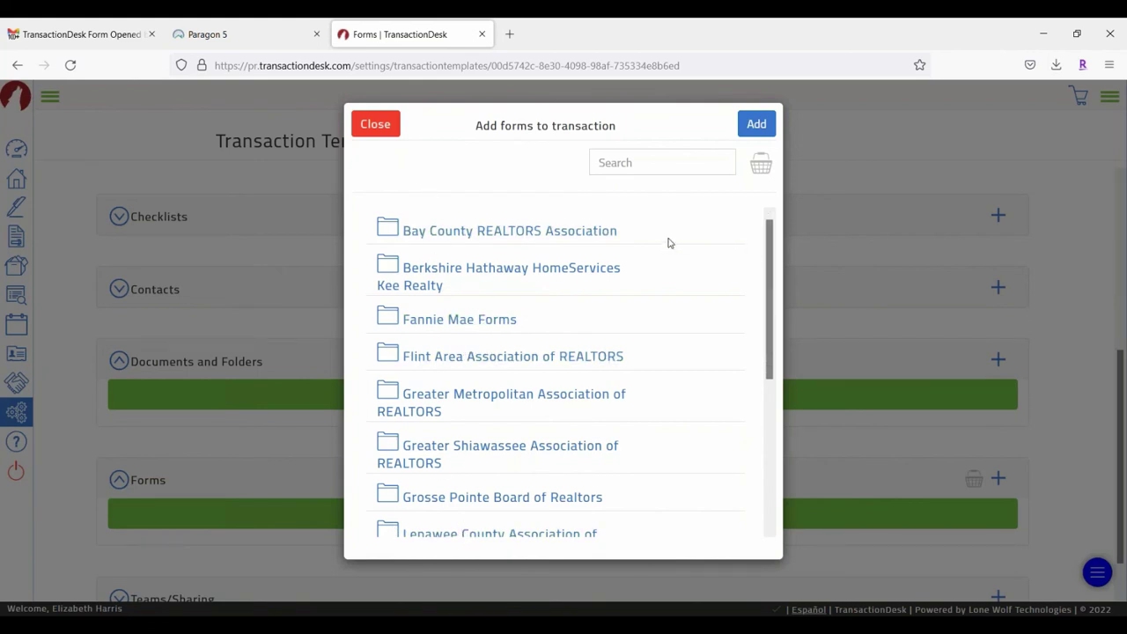
{"action": "left_click", "coordinate": [431, 281]}
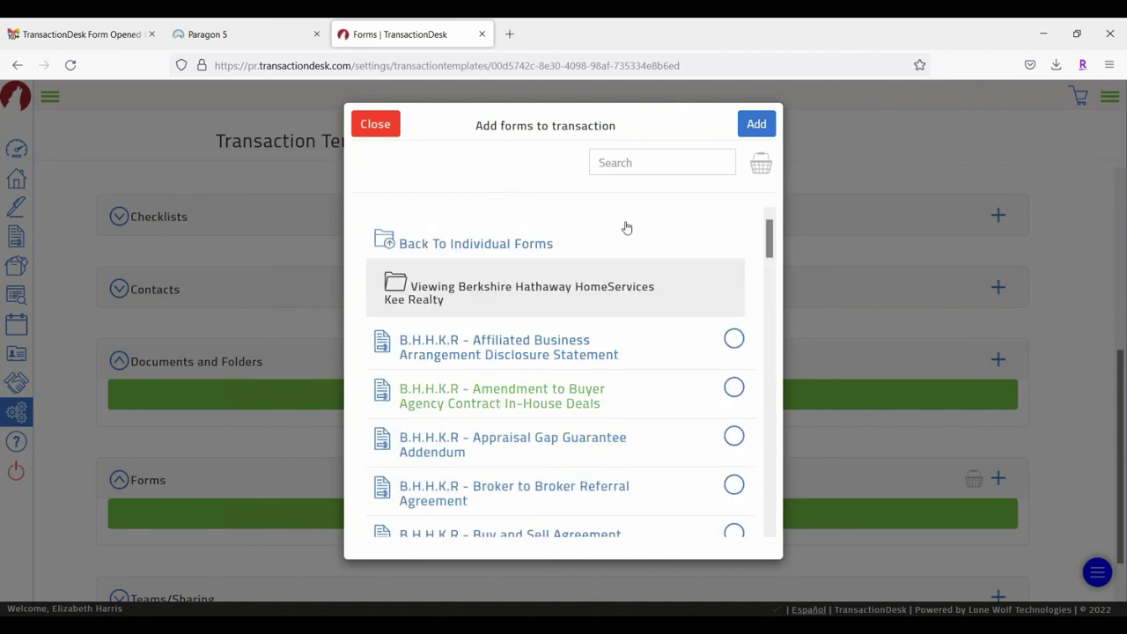
{"action": "left_click_drag", "start_coordinate": [667, 132], "coordinate": [455, 141]}
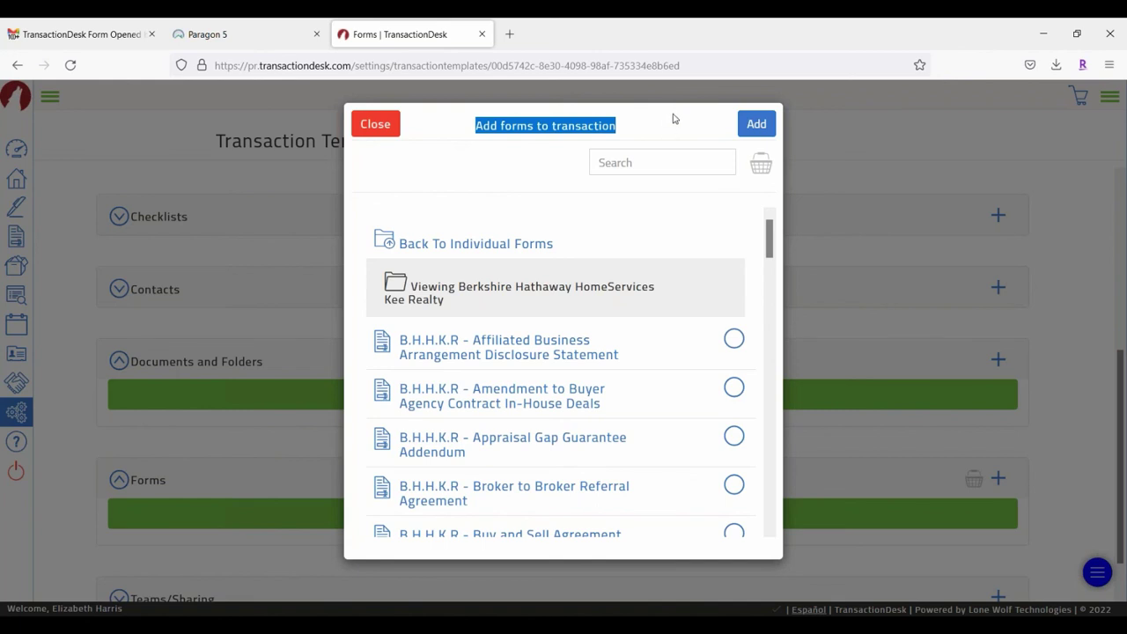
{"action": "left_click_drag", "start_coordinate": [672, 118], "coordinate": [428, 120]}
{"action": "scroll", "coordinate": [695, 417], "scroll_direction": "down", "scroll_amount": 5}
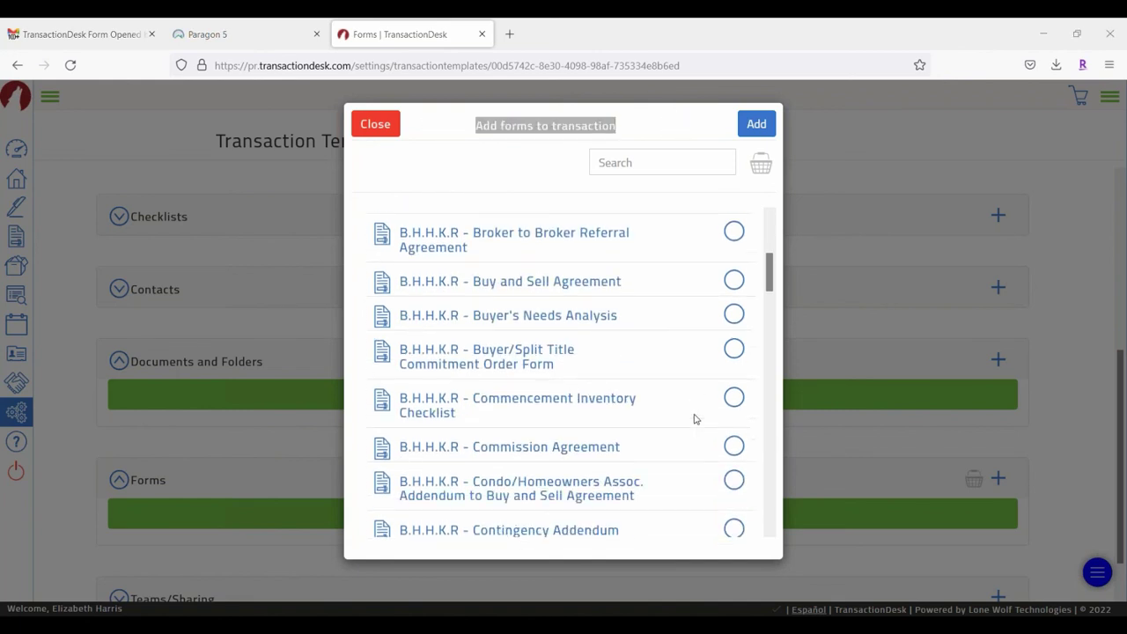
{"action": "scroll", "coordinate": [637, 316], "scroll_direction": "down", "scroll_amount": 5}
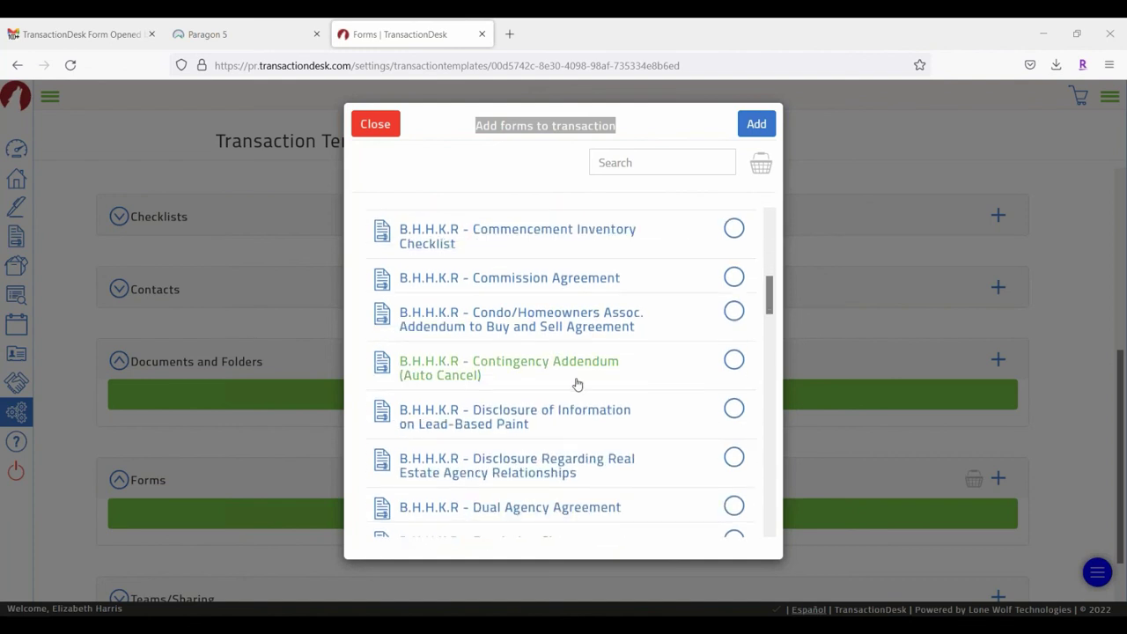
{"action": "scroll", "coordinate": [667, 330], "scroll_direction": "down", "scroll_amount": 2}
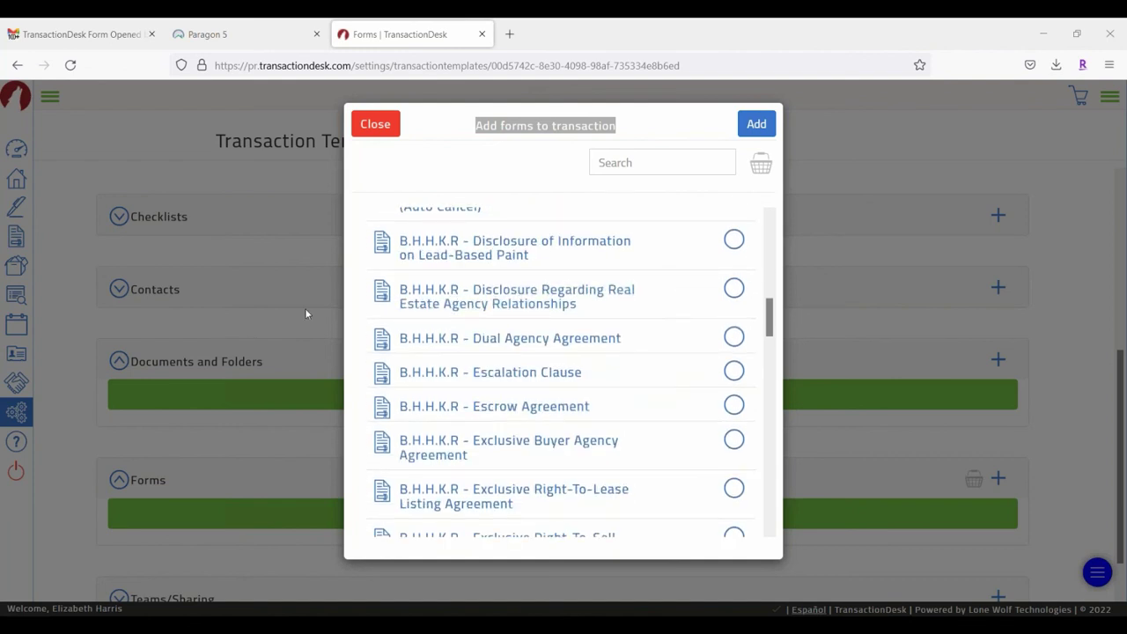
{"action": "left_click", "coordinate": [735, 289]}
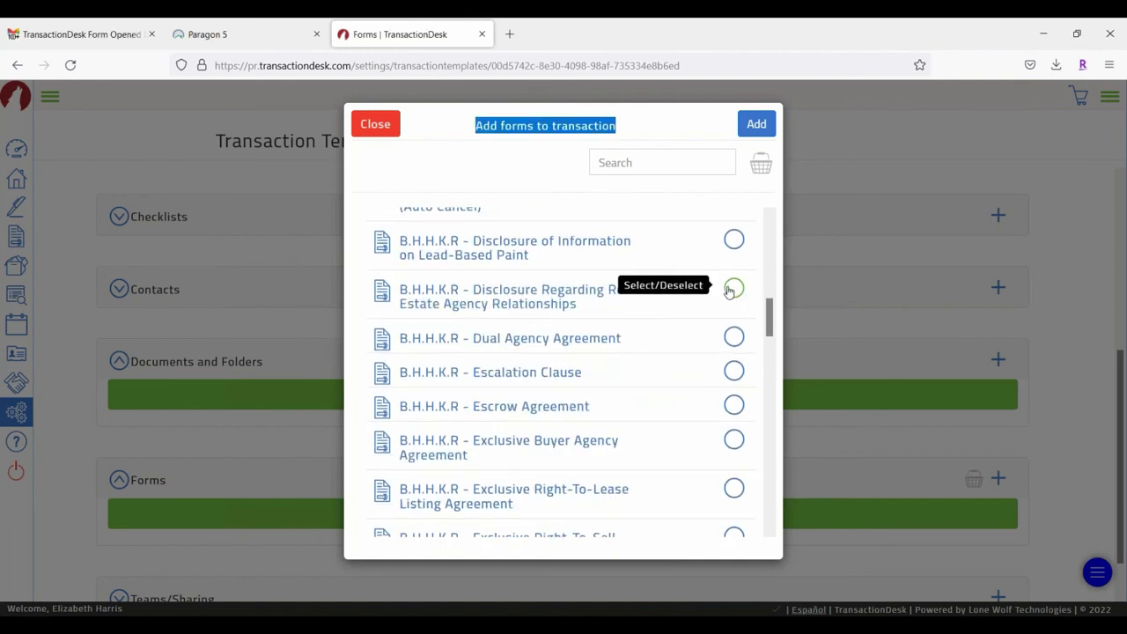
{"action": "scroll", "coordinate": [639, 340], "scroll_direction": "down", "scroll_amount": 4}
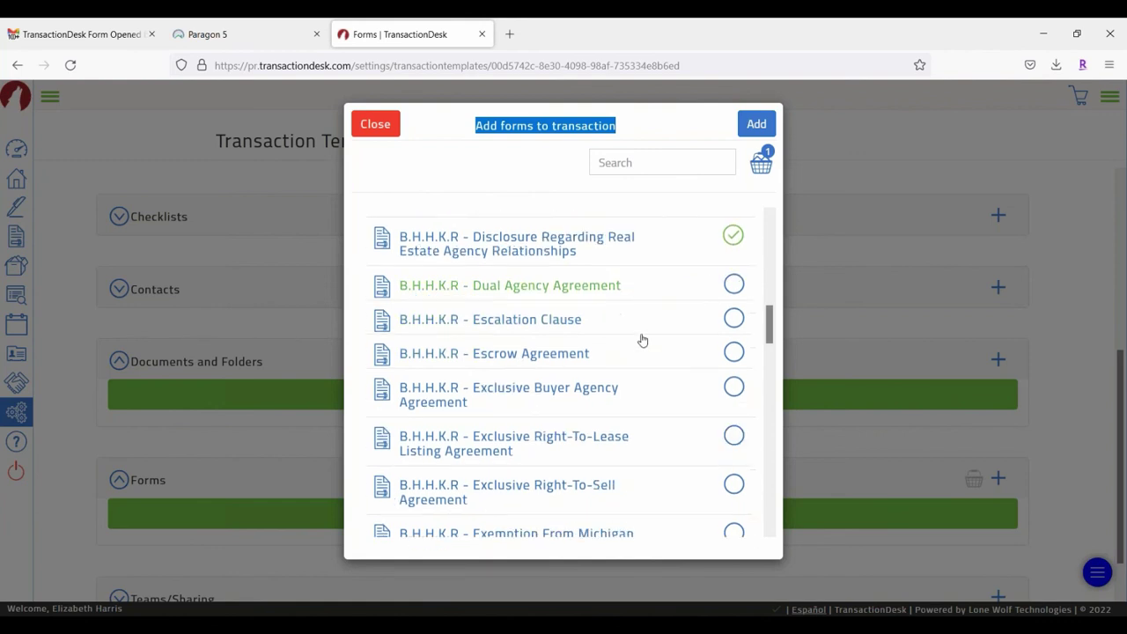
{"action": "scroll", "coordinate": [663, 310], "scroll_direction": "down", "scroll_amount": 2}
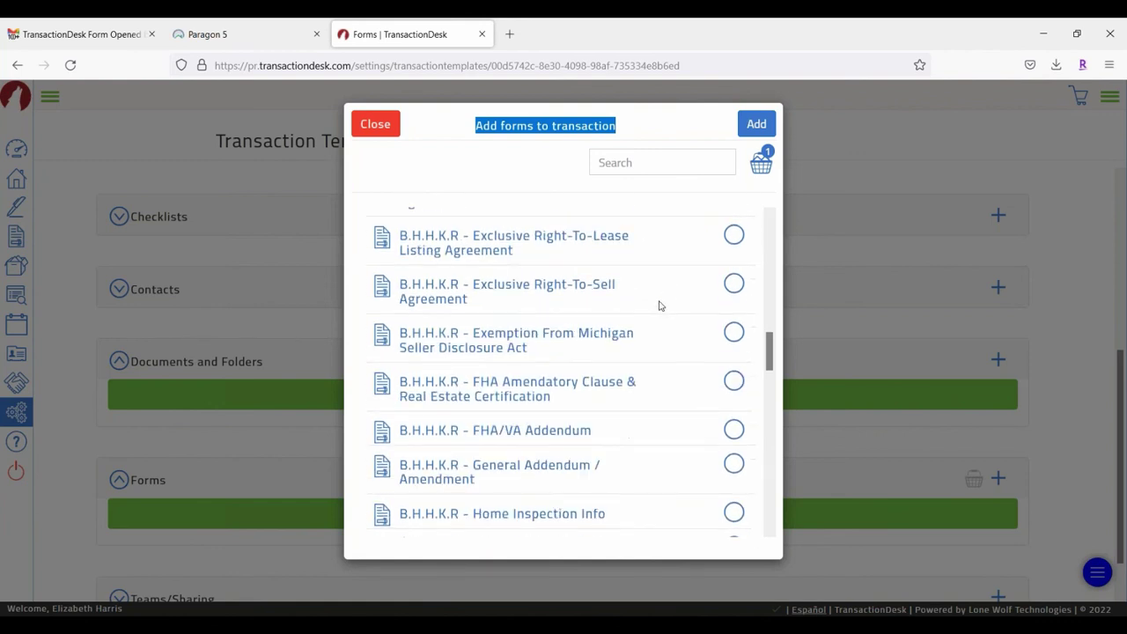
{"action": "left_click", "coordinate": [731, 286]}
Step: Also tick Open House Release Lockbox Authorization and Seller's Disclosure Statement, and add the forms
{"action": "scroll", "coordinate": [638, 361], "scroll_direction": "down", "scroll_amount": 5}
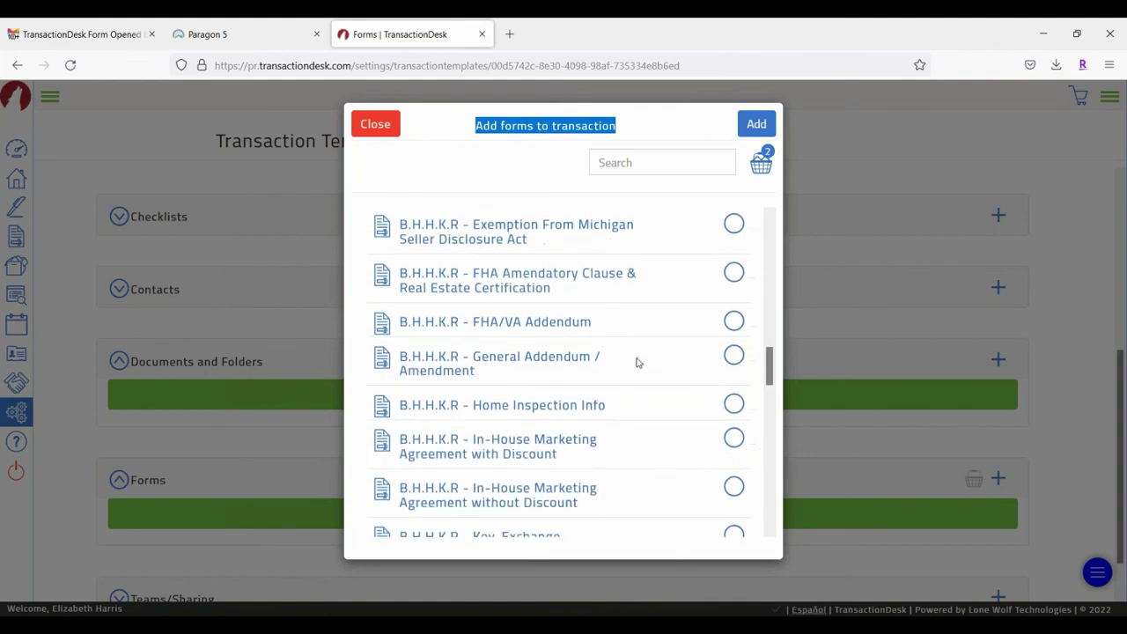
{"action": "scroll", "coordinate": [638, 361], "scroll_direction": "down", "scroll_amount": 5}
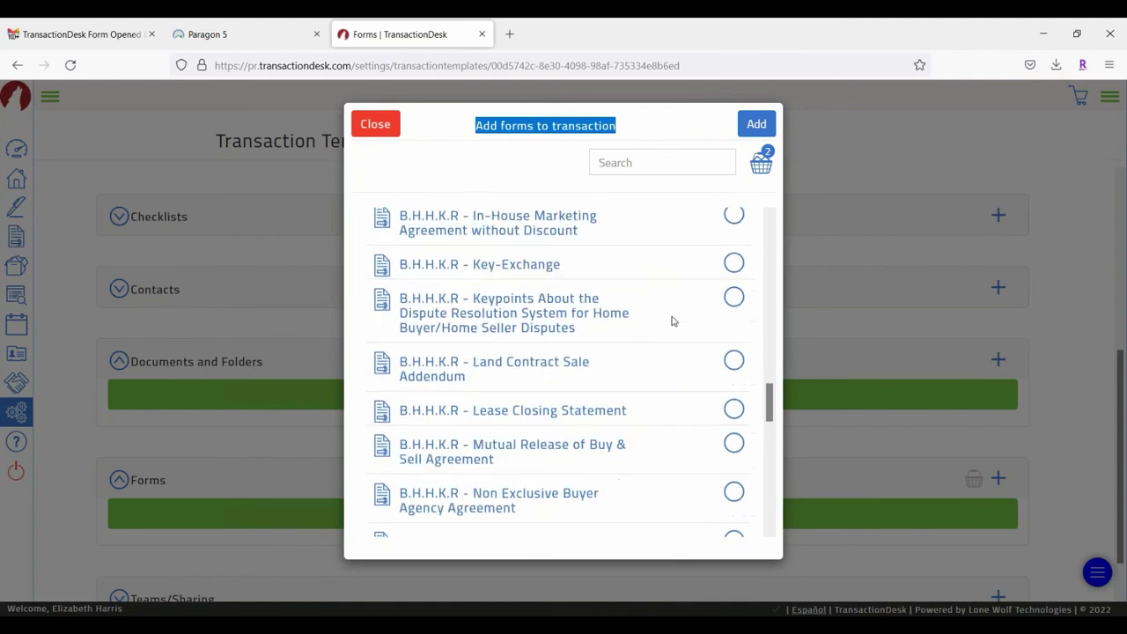
{"action": "scroll", "coordinate": [672, 321], "scroll_direction": "down", "scroll_amount": 5}
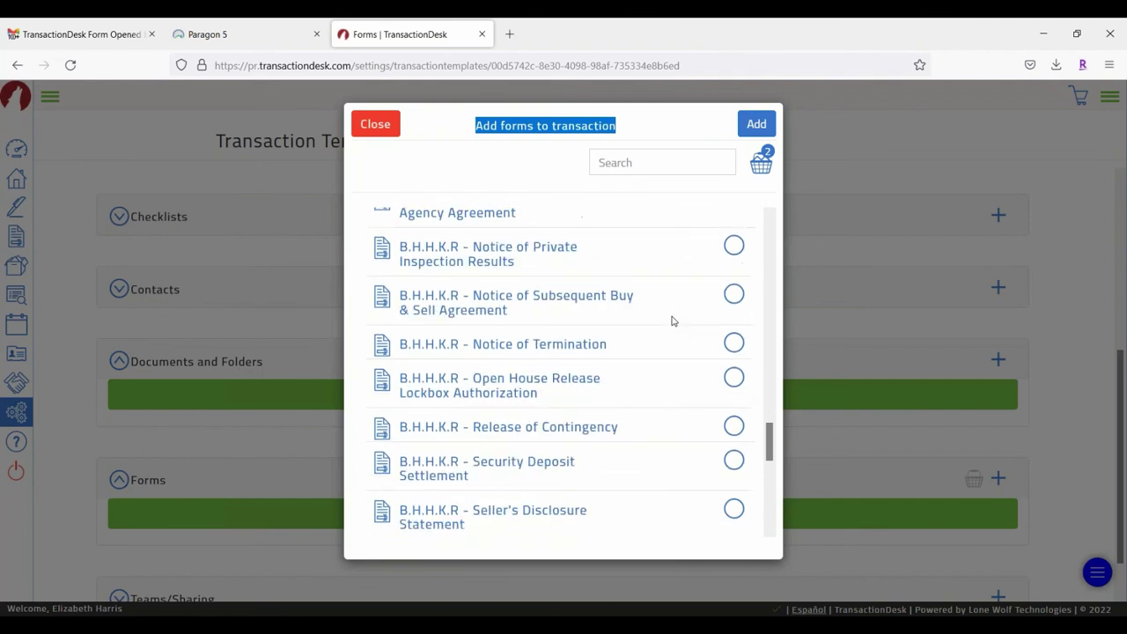
{"action": "scroll", "coordinate": [699, 370], "scroll_direction": "down", "scroll_amount": 2}
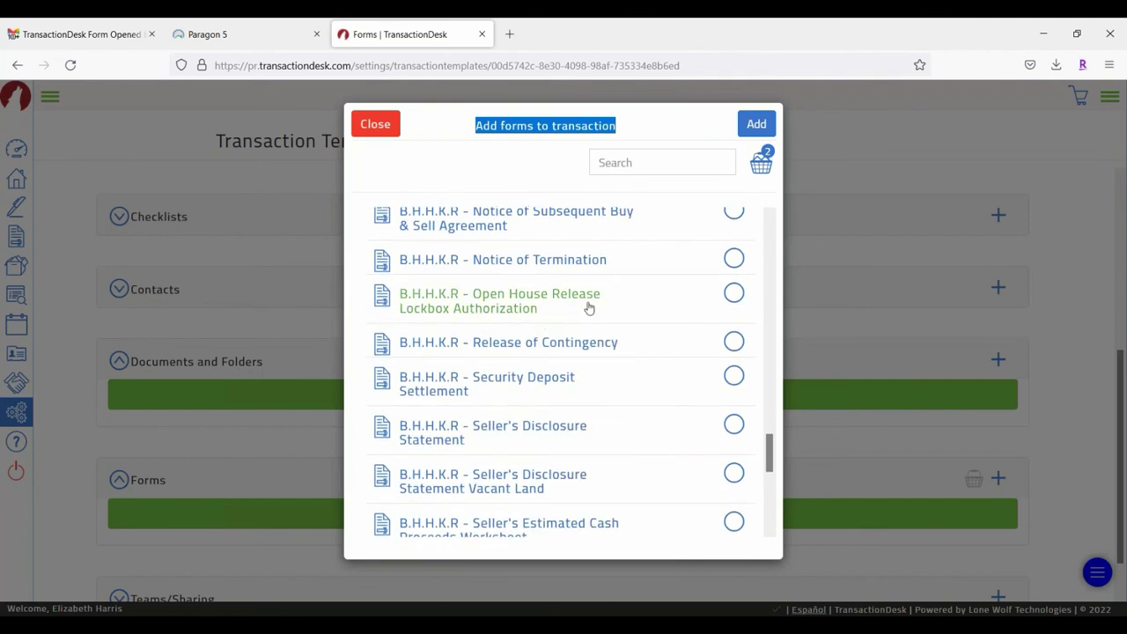
{"action": "left_click", "coordinate": [733, 293]}
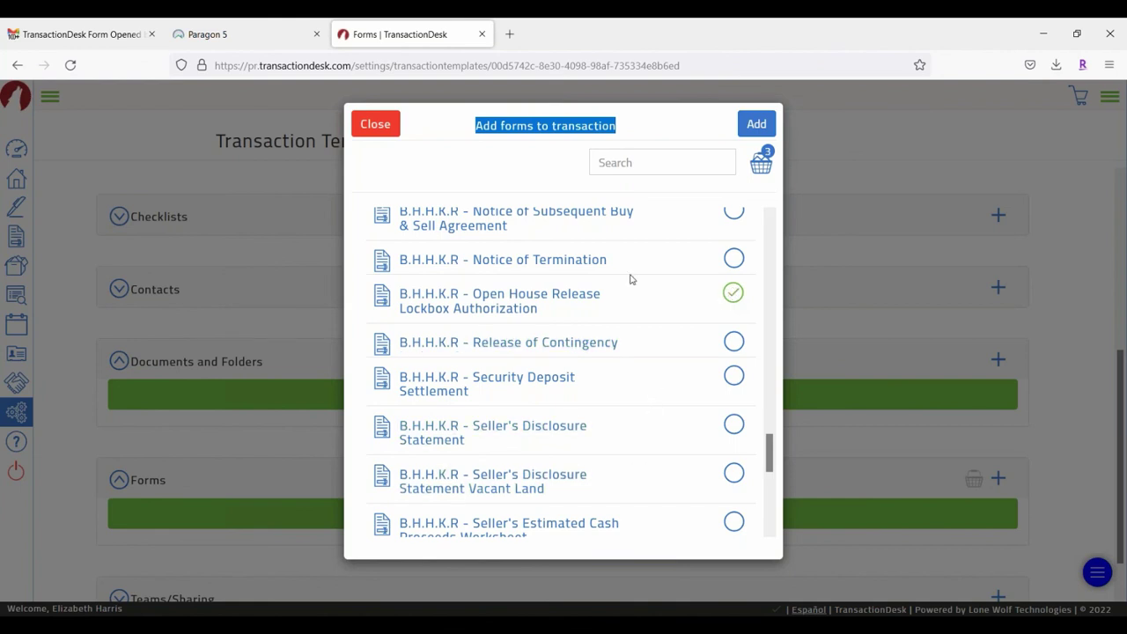
{"action": "scroll", "coordinate": [629, 279], "scroll_direction": "down", "scroll_amount": 1}
{"action": "left_click", "coordinate": [734, 342]}
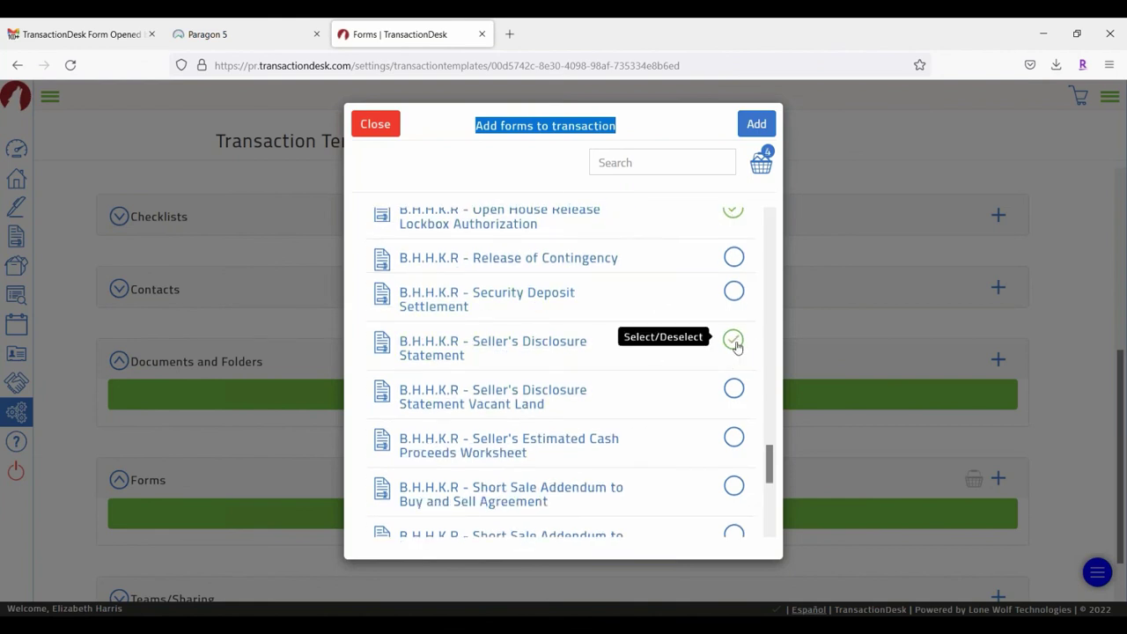
{"action": "scroll", "coordinate": [644, 329], "scroll_direction": "down", "scroll_amount": 3}
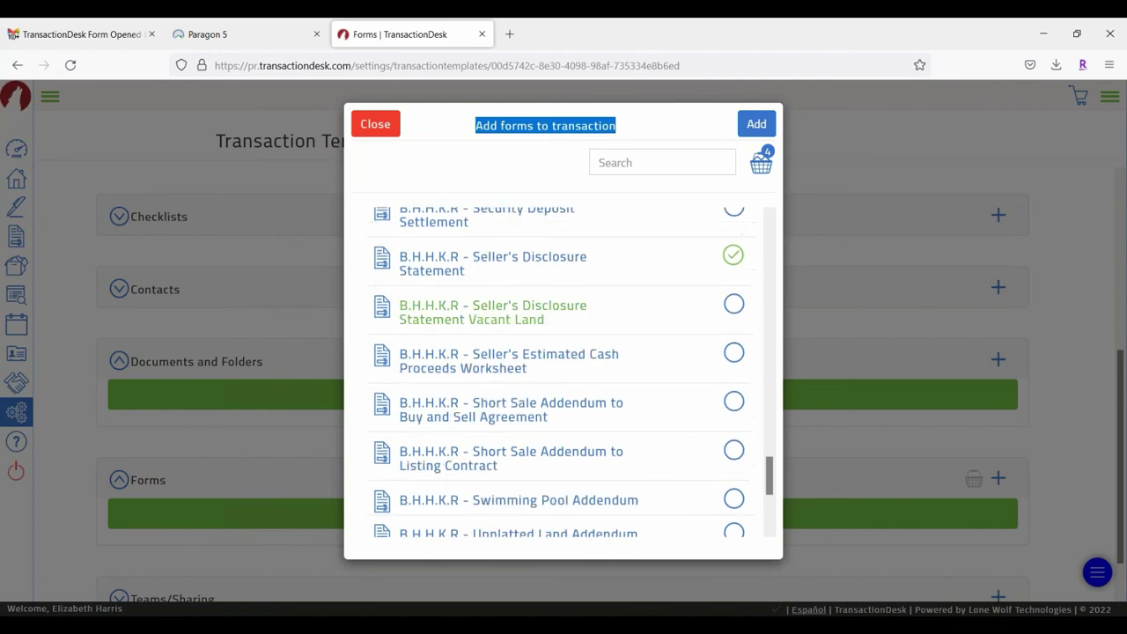
{"action": "left_click", "coordinate": [757, 126]}
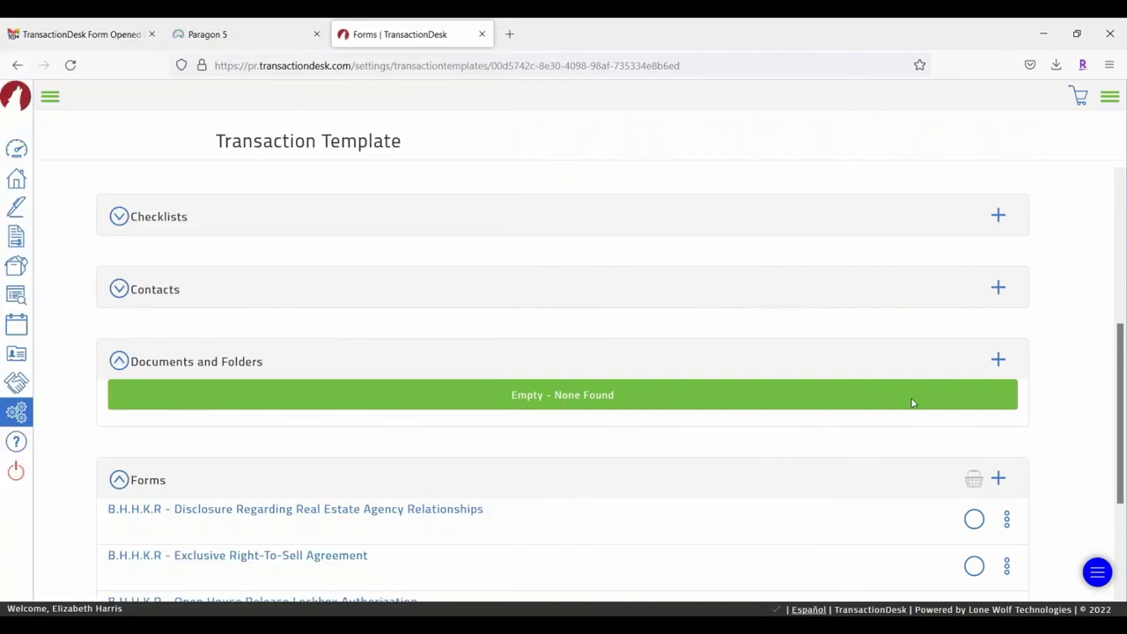
Step: Drag Agency Relationships Disclosure to the bottom and Seller's Disclosure Statement to the top
{"action": "scroll", "coordinate": [411, 387], "scroll_direction": "down", "scroll_amount": 2}
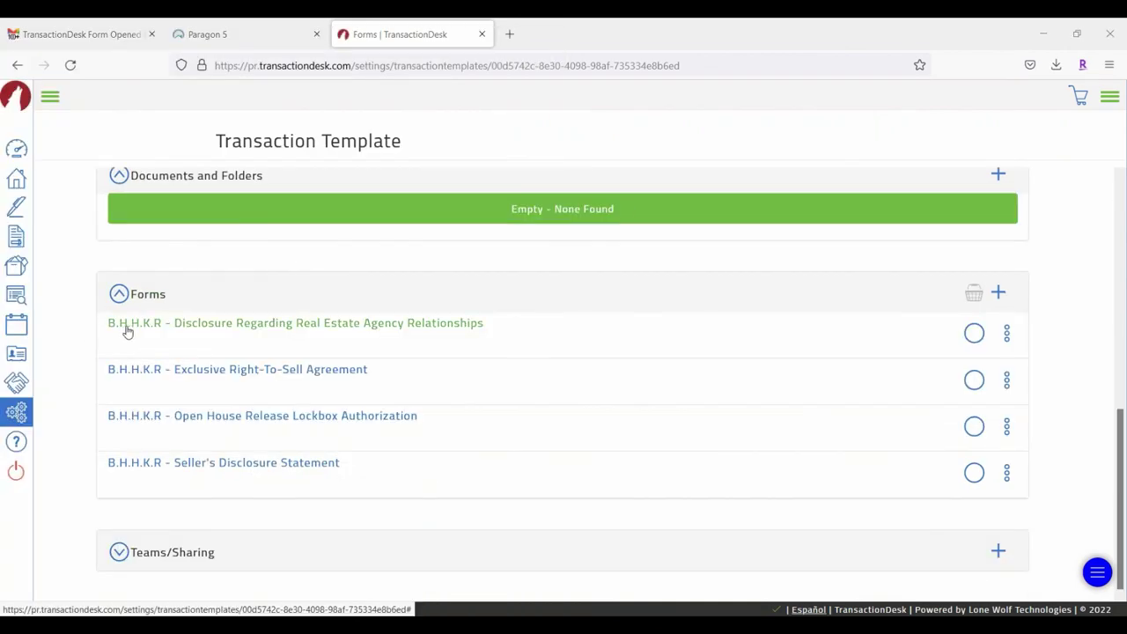
{"action": "left_click", "coordinate": [1007, 334]}
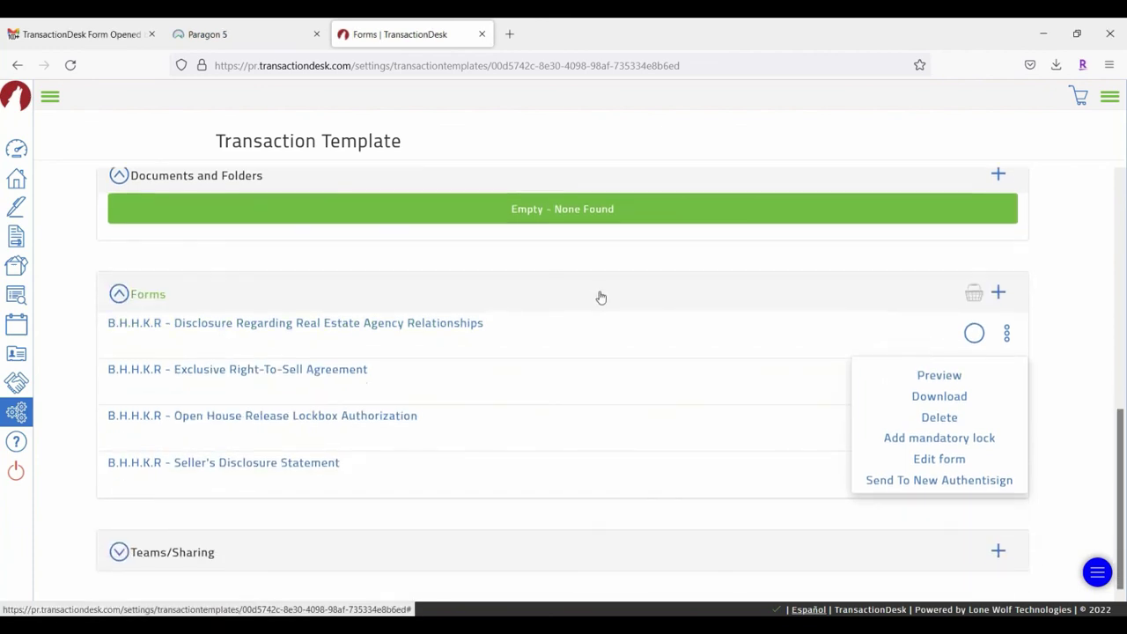
{"action": "left_click_drag", "start_coordinate": [646, 331], "coordinate": [642, 425]}
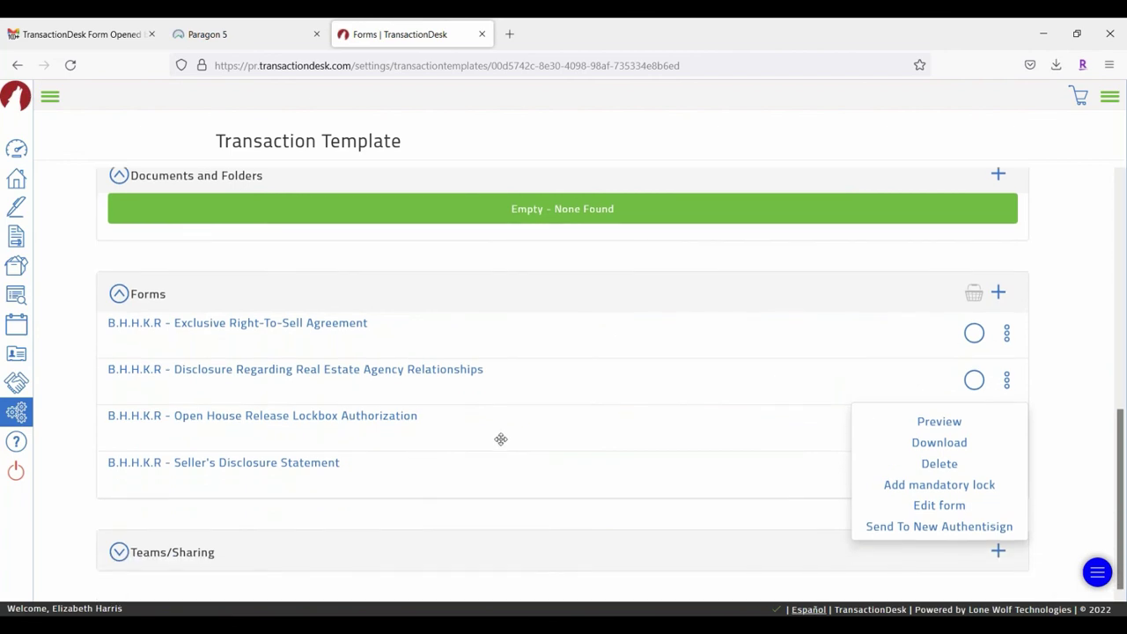
{"action": "mouse_move", "coordinate": [528, 430]}
{"action": "left_mouse_down"}
{"action": "mouse_move", "coordinate": [519, 397]}
{"action": "mouse_move", "coordinate": [519, 418]}
{"action": "left_mouse_up"}
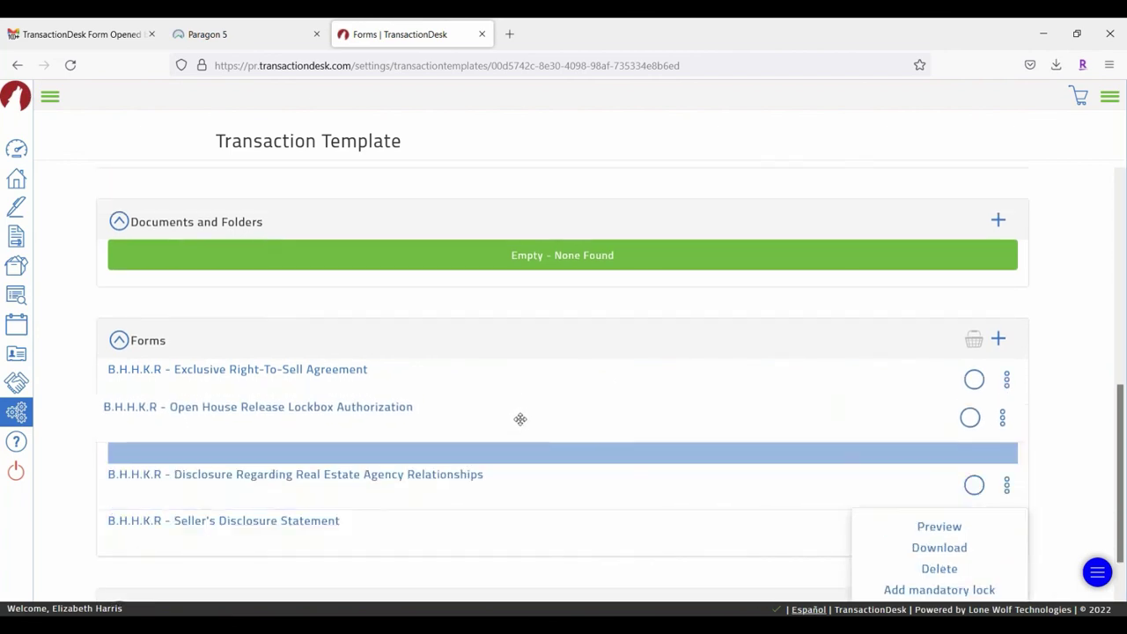
{"action": "left_click_drag", "start_coordinate": [327, 470], "coordinate": [343, 346]}
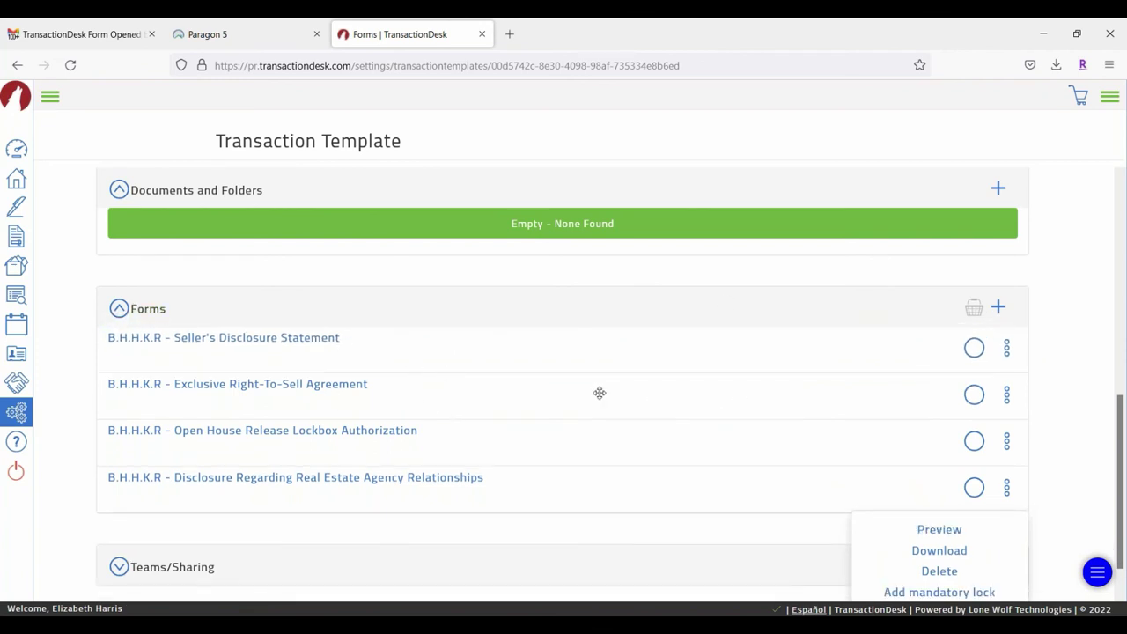
{"action": "scroll", "coordinate": [740, 401], "scroll_direction": "down", "scroll_amount": 1}
{"action": "scroll", "coordinate": [766, 374], "scroll_direction": "up", "scroll_amount": 8}
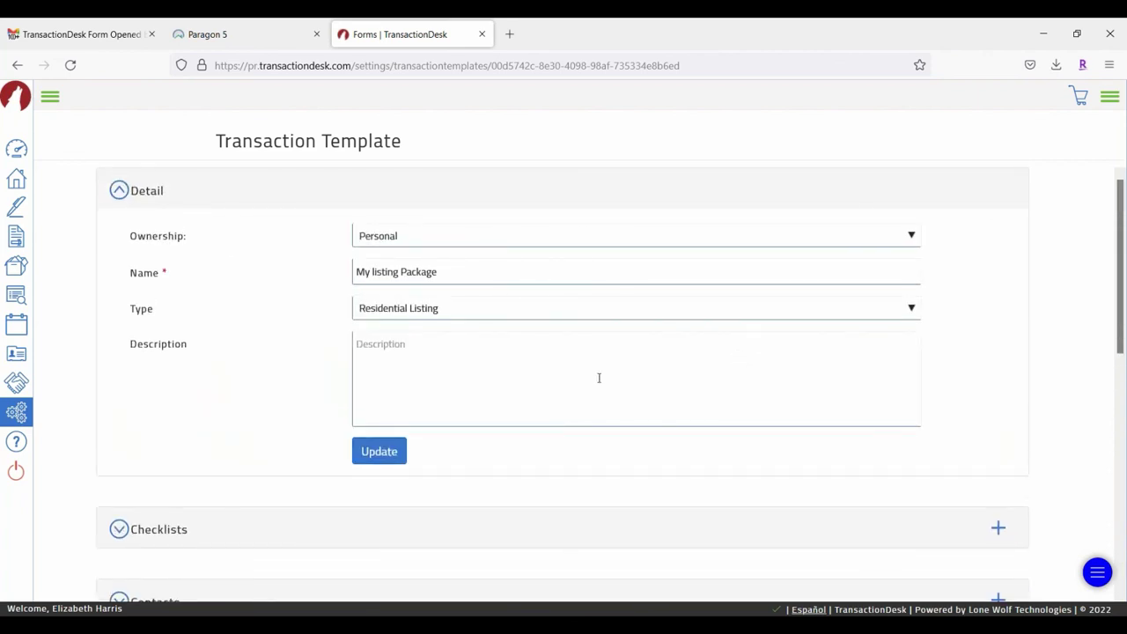
Step: Show the Transaction Templates list in Settings and find the new Residential Listing template 'My listing Package'
{"action": "left_click", "coordinate": [50, 97]}
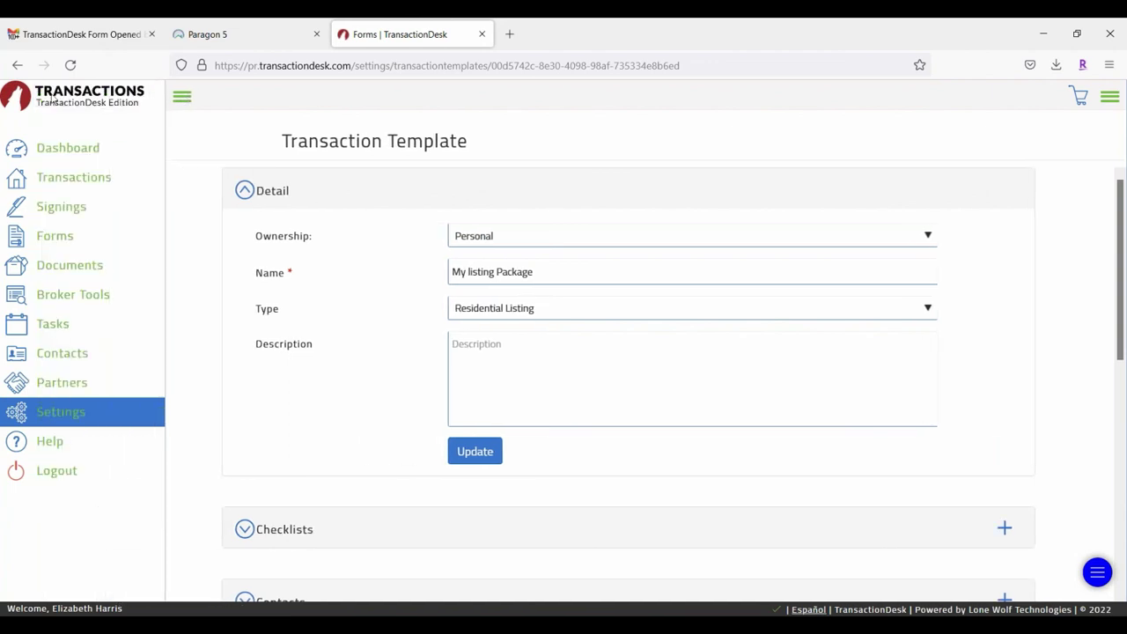
{"action": "left_click", "coordinate": [66, 422]}
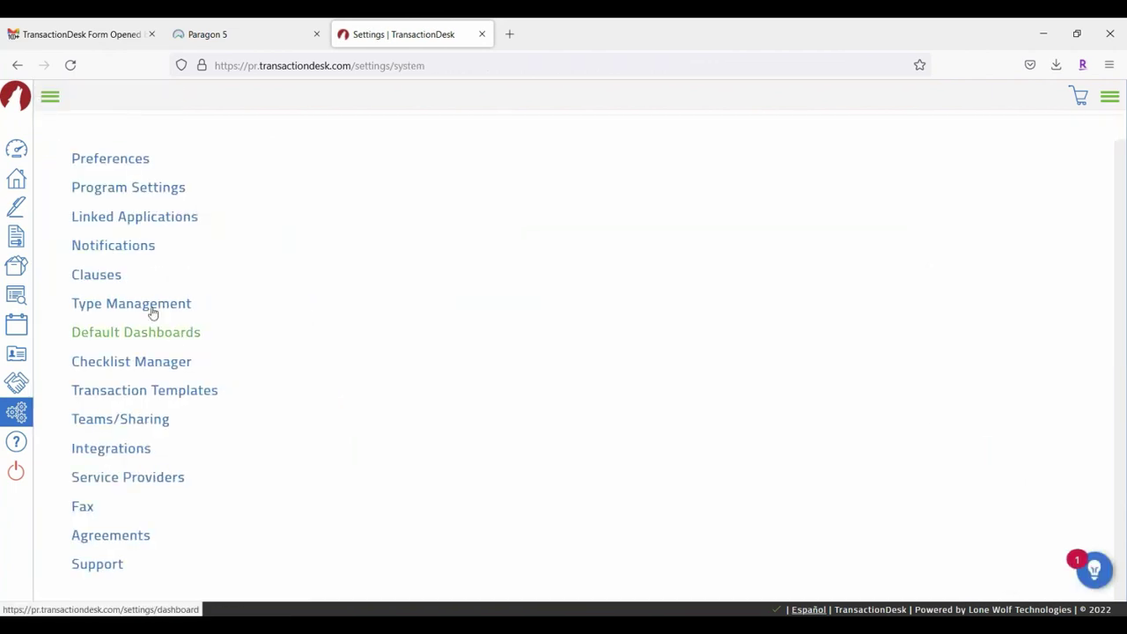
{"action": "left_click", "coordinate": [188, 392]}
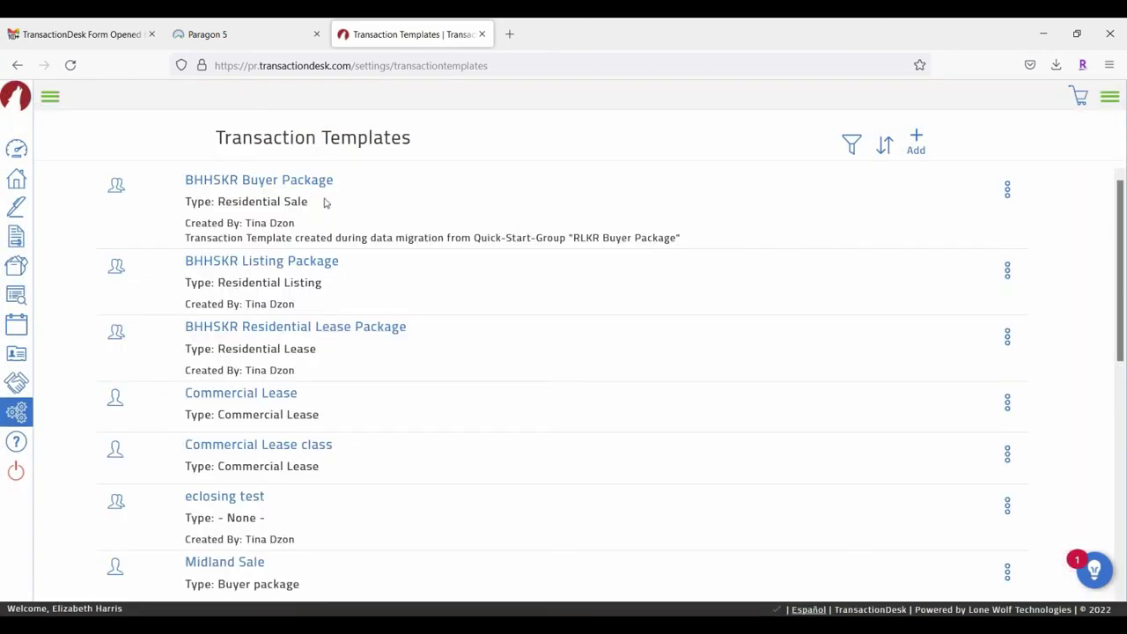
{"action": "scroll", "coordinate": [411, 273], "scroll_direction": "down", "scroll_amount": 3}
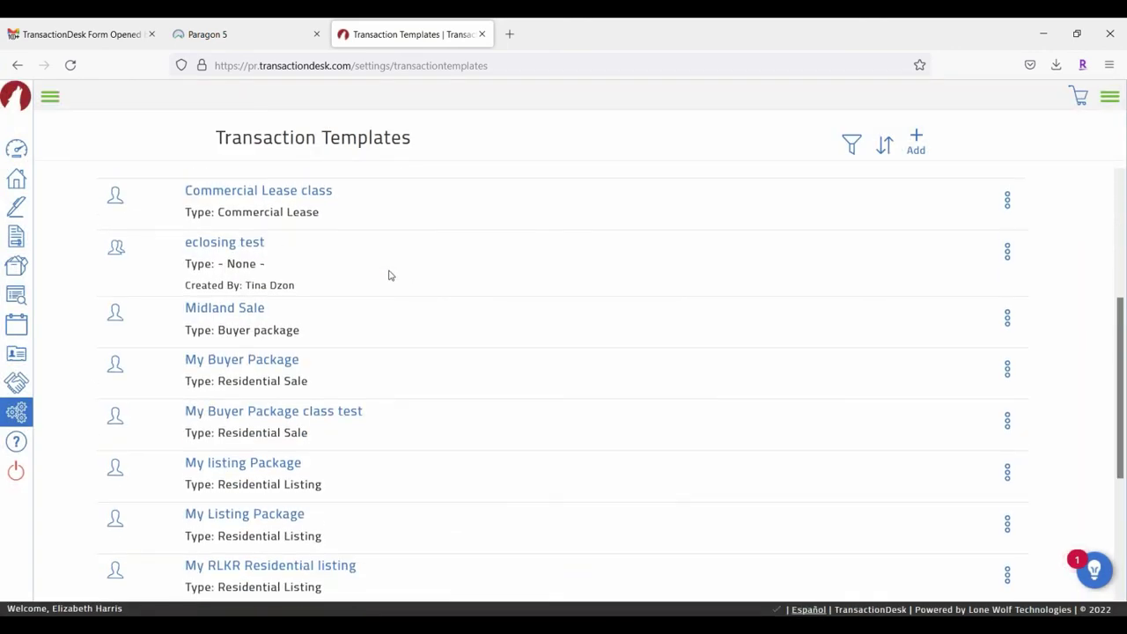
{"action": "scroll", "coordinate": [390, 274], "scroll_direction": "down", "scroll_amount": 2}
{"action": "scroll", "coordinate": [507, 306], "scroll_direction": "down", "scroll_amount": 1}
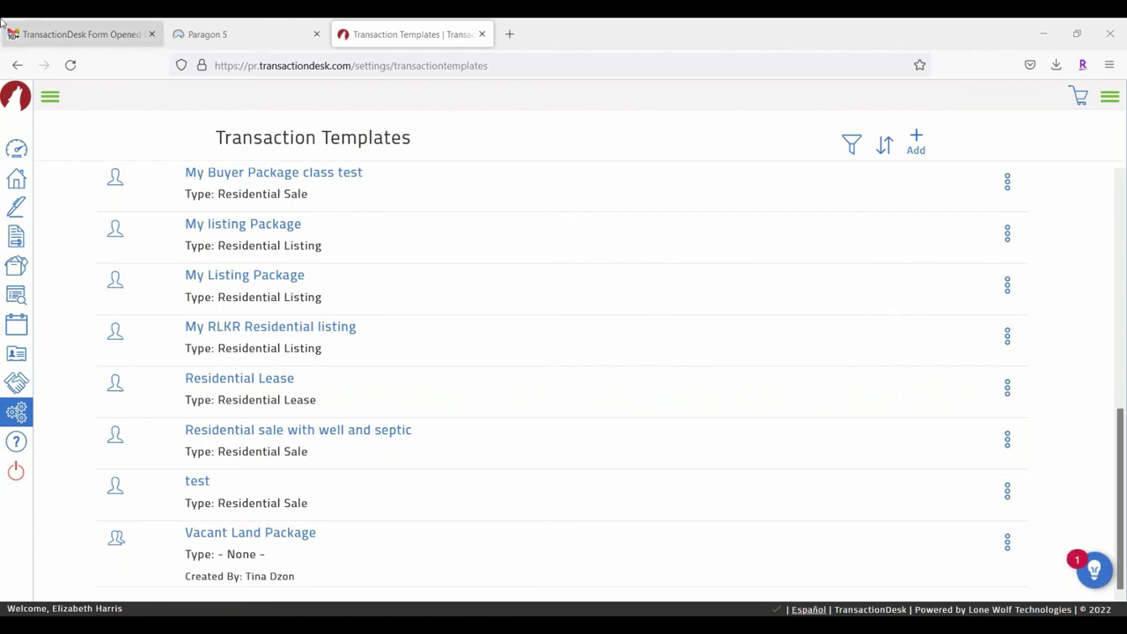
Step: Open the Education folder of MLS Documents in Paragon 5
{"action": "left_click", "coordinate": [93, 36]}
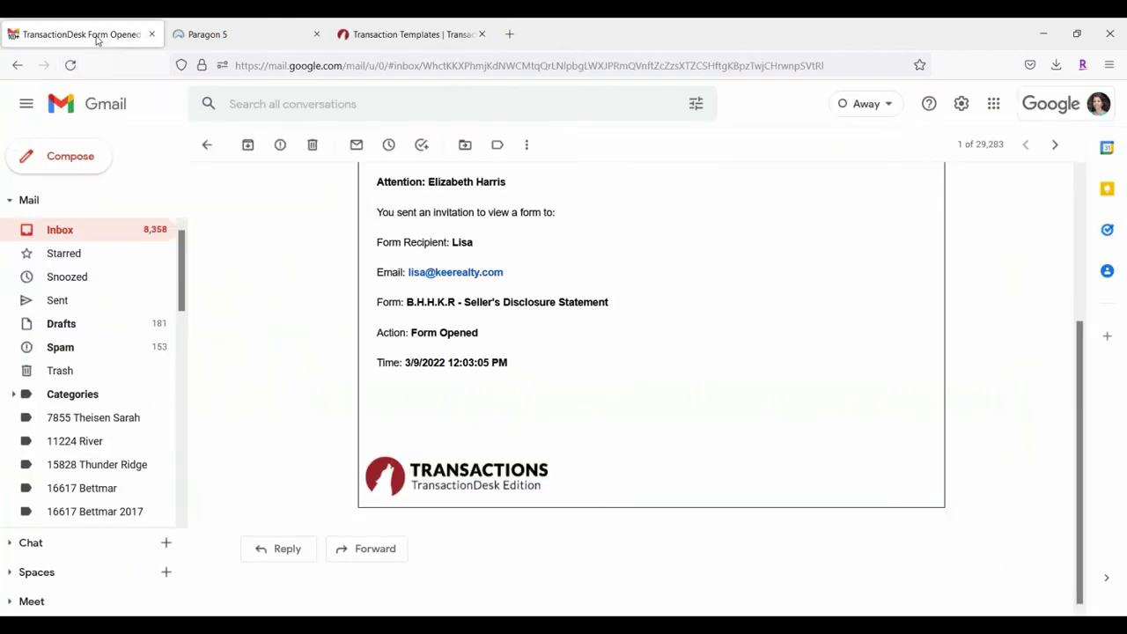
{"action": "left_click", "coordinate": [192, 35]}
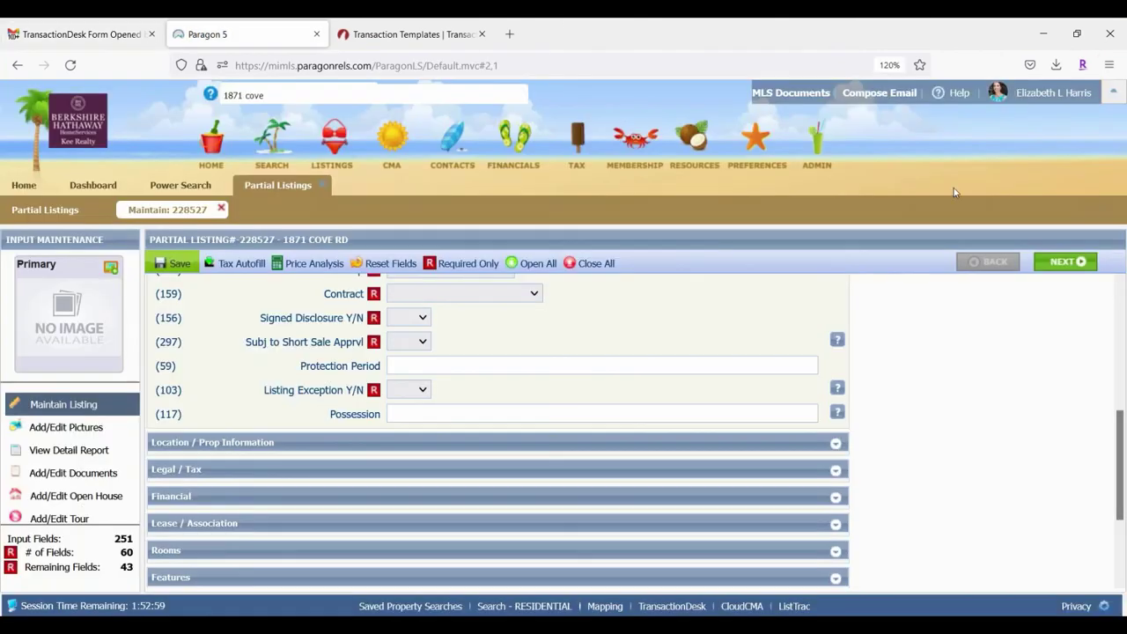
{"action": "left_click", "coordinate": [791, 93]}
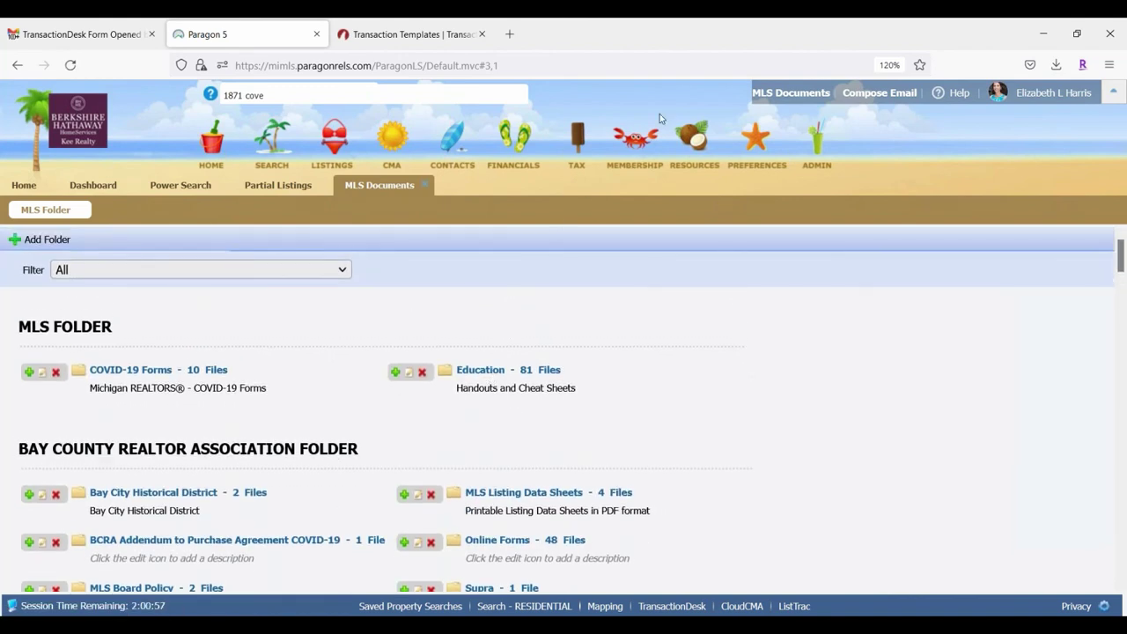
{"action": "left_click", "coordinate": [501, 371]}
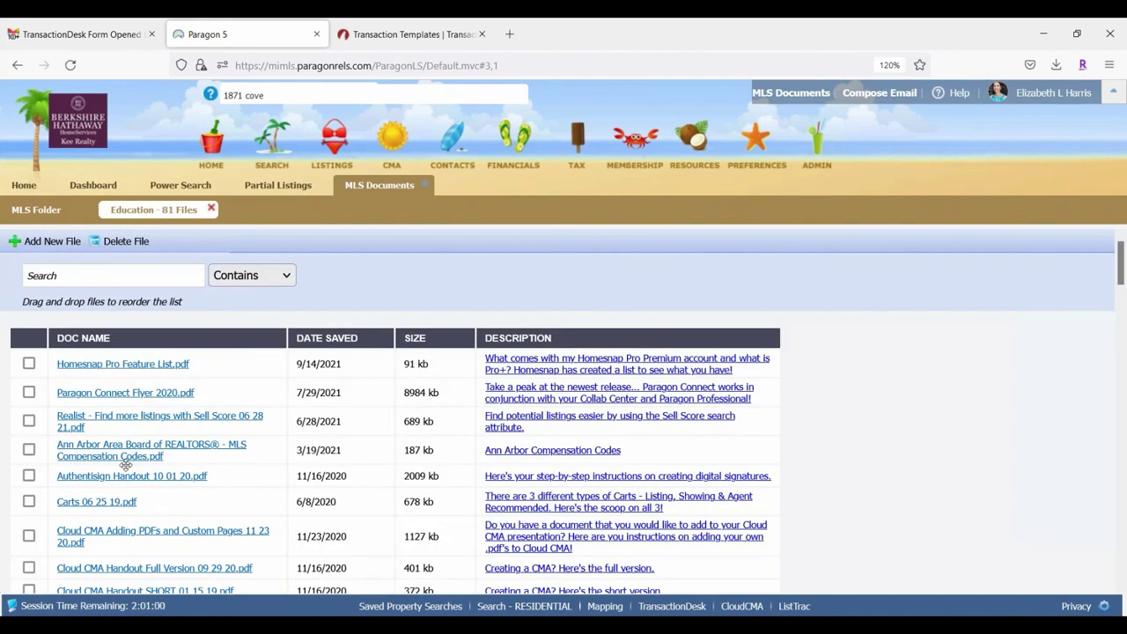
{"action": "scroll", "coordinate": [167, 406], "scroll_direction": "down", "scroll_amount": 2}
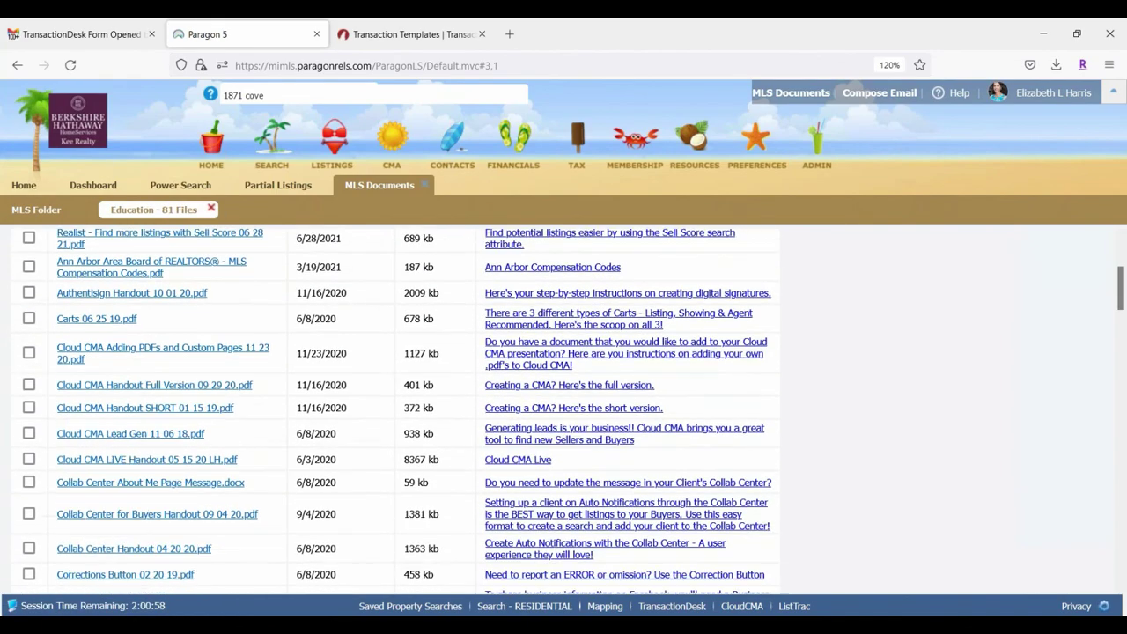
{"action": "scroll", "coordinate": [175, 414], "scroll_direction": "down", "scroll_amount": 3}
{"action": "scroll", "coordinate": [158, 370], "scroll_direction": "up", "scroll_amount": 5}
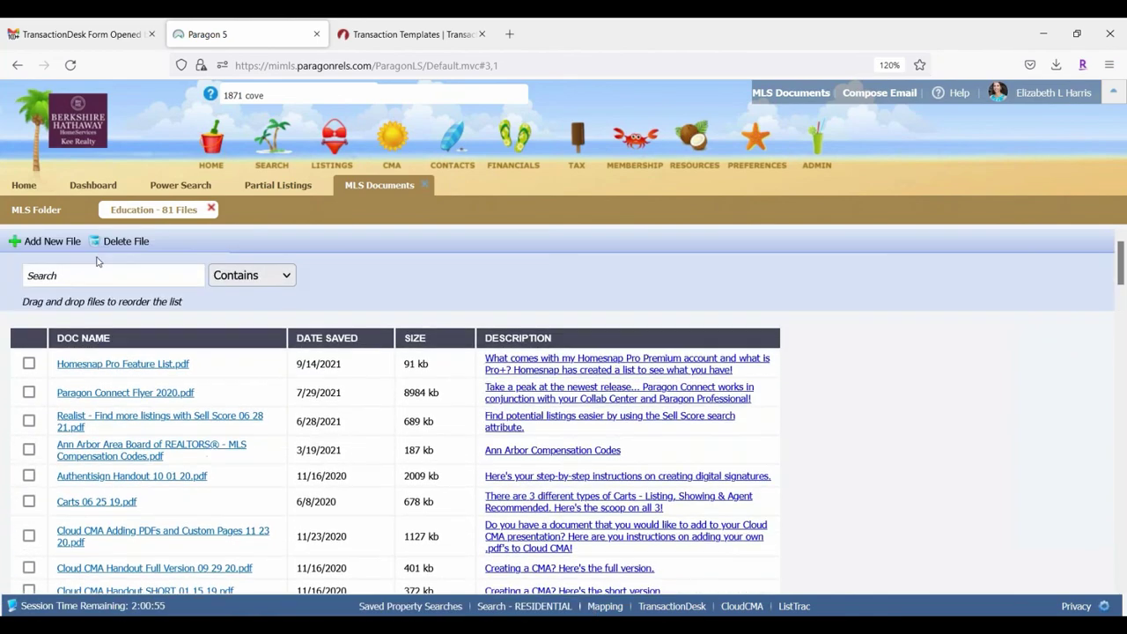
Step: Search the documents for 'Transaction desk', leaving the nine Transaction Desk handouts
{"action": "left_click", "coordinate": [89, 278]}
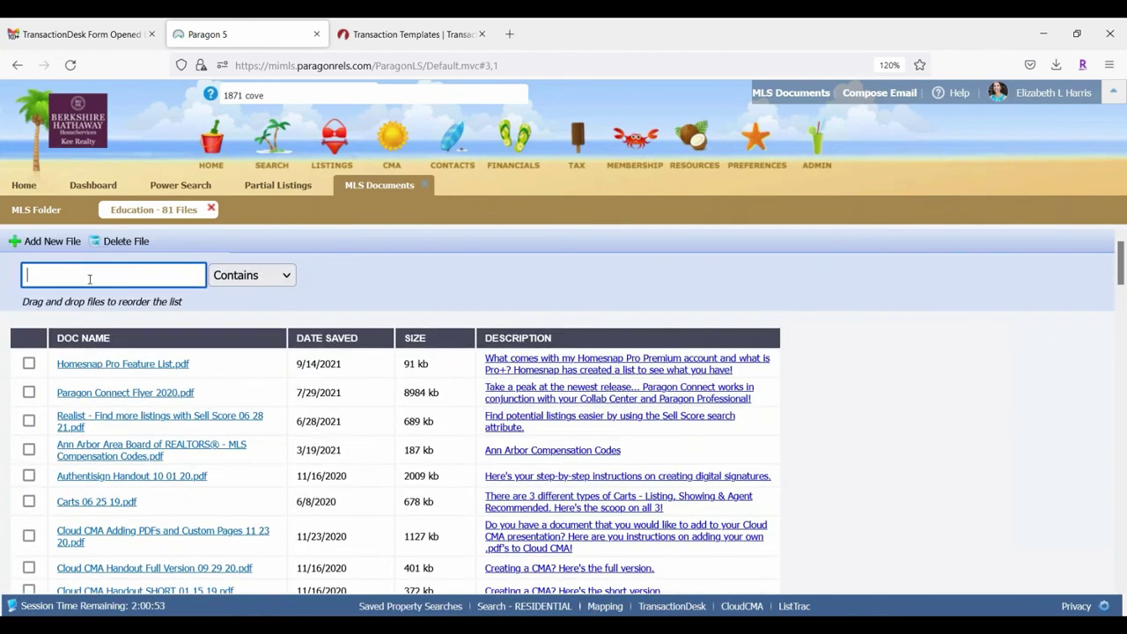
{"action": "type", "text": "Transaction desk"}
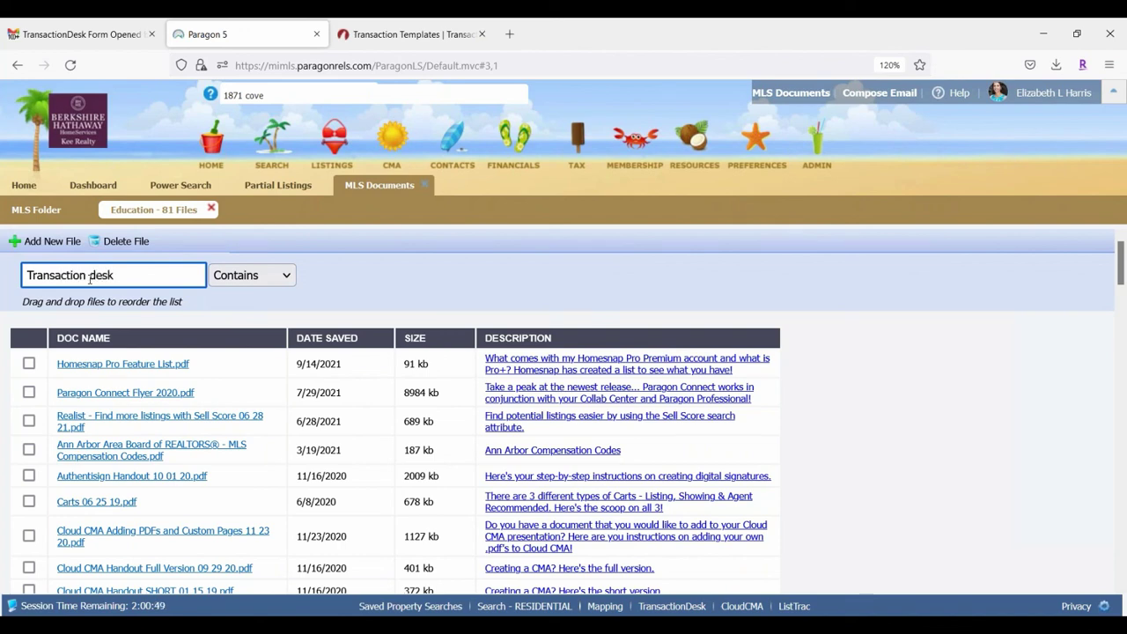
{"action": "key", "text": "Return"}
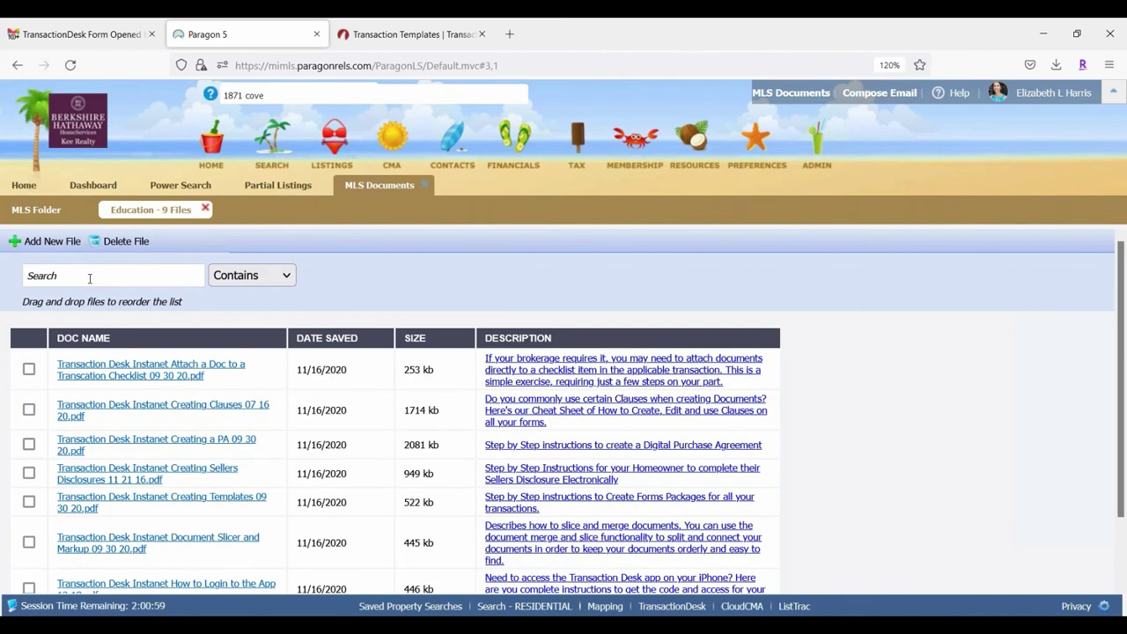
{"action": "scroll", "coordinate": [95, 490], "scroll_direction": "down", "scroll_amount": 2}
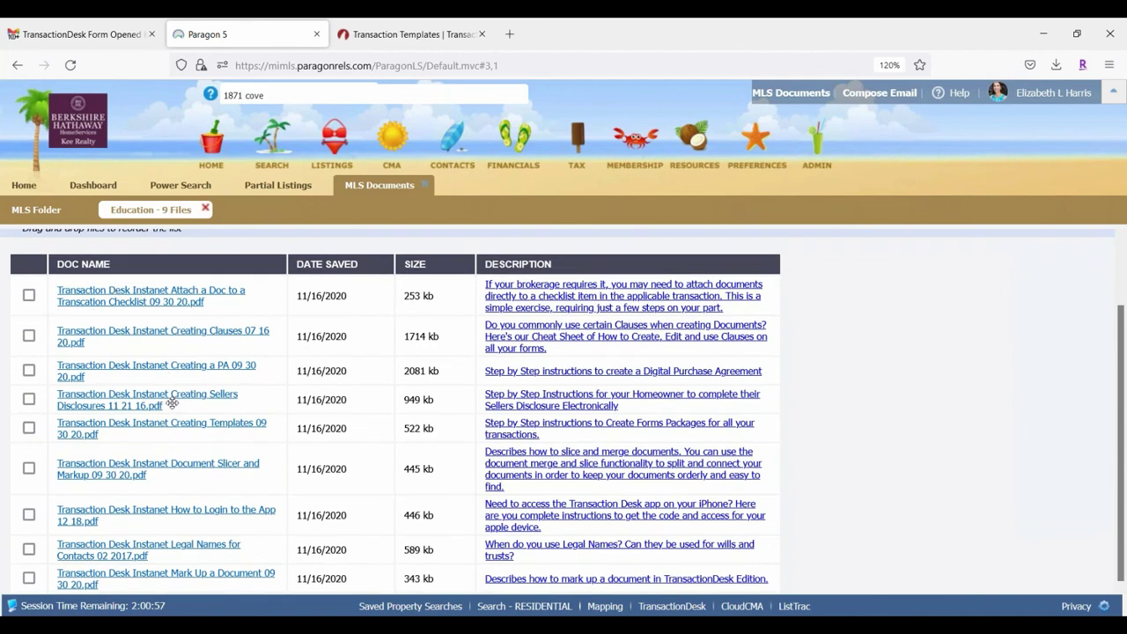
{"action": "scroll", "coordinate": [269, 462], "scroll_direction": "up", "scroll_amount": 2}
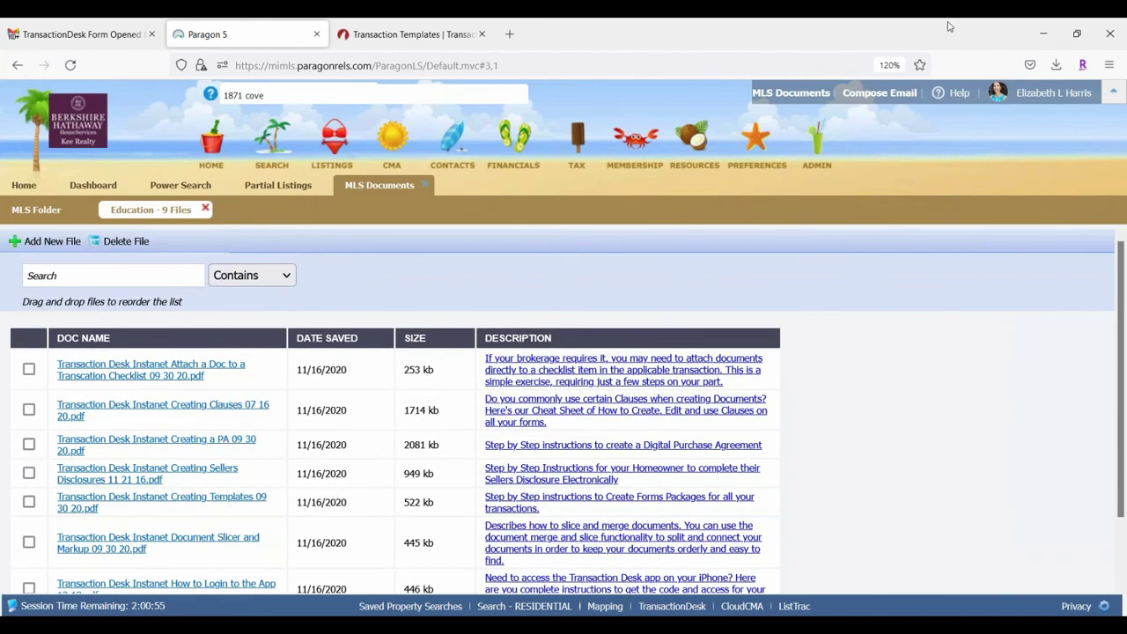